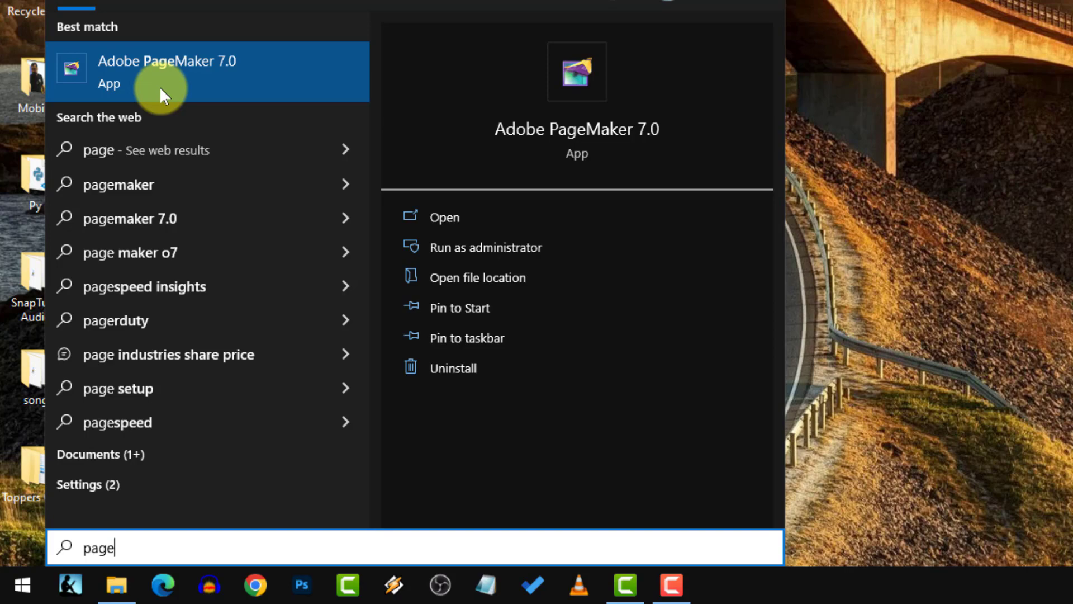
Find and open Control Panel, and go to its Programs and Features page
key("Escape")
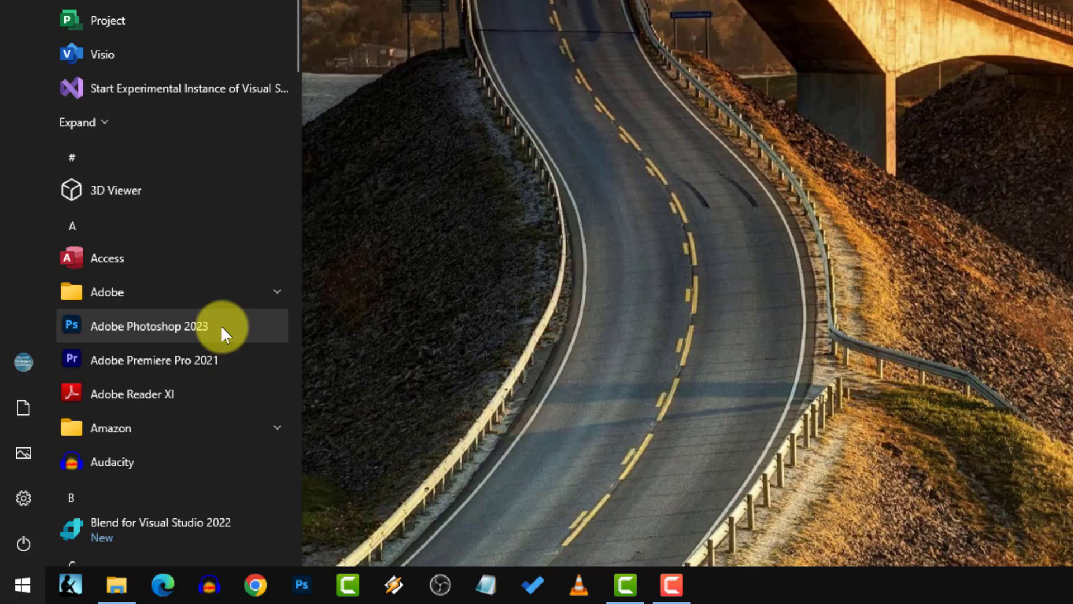
type("o")
key("BackSpace")
type("cont")
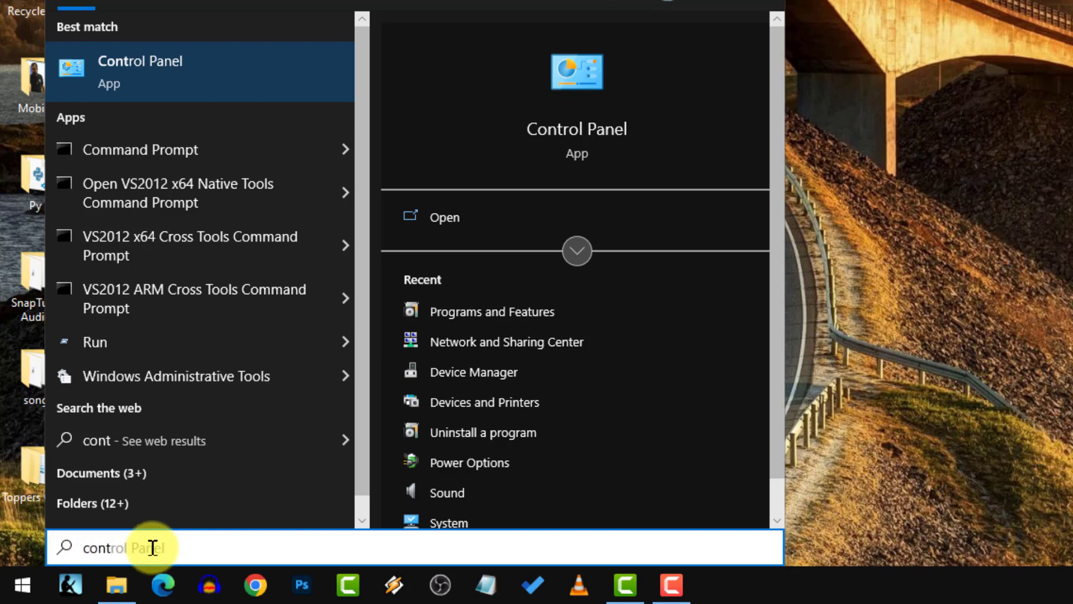
left_click(81, 72)
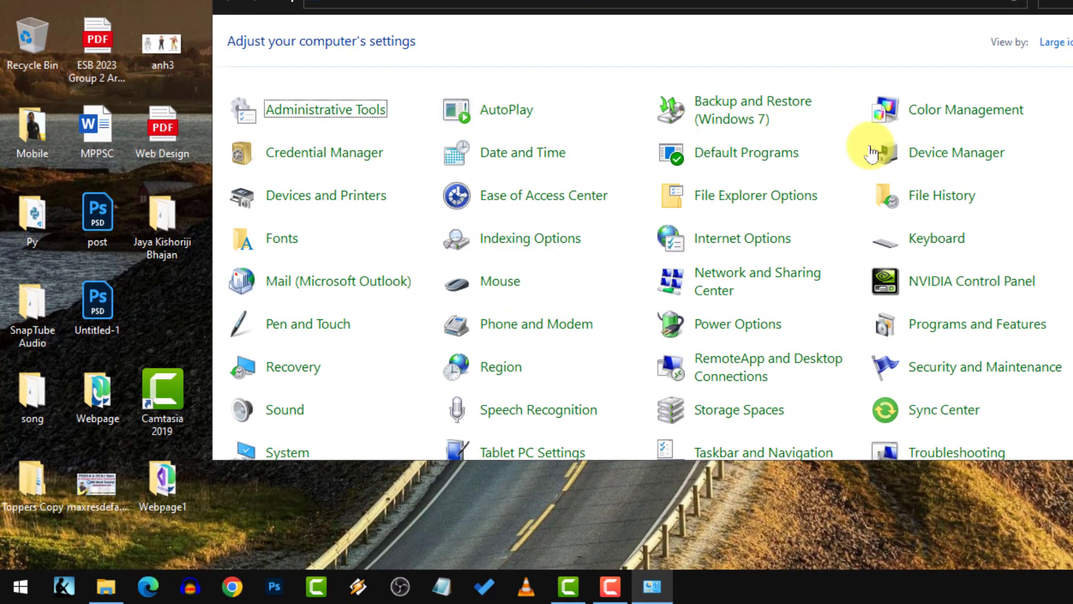
left_click_drag(879, 0, 719, 0)
scroll(603, 267, "down", 1)
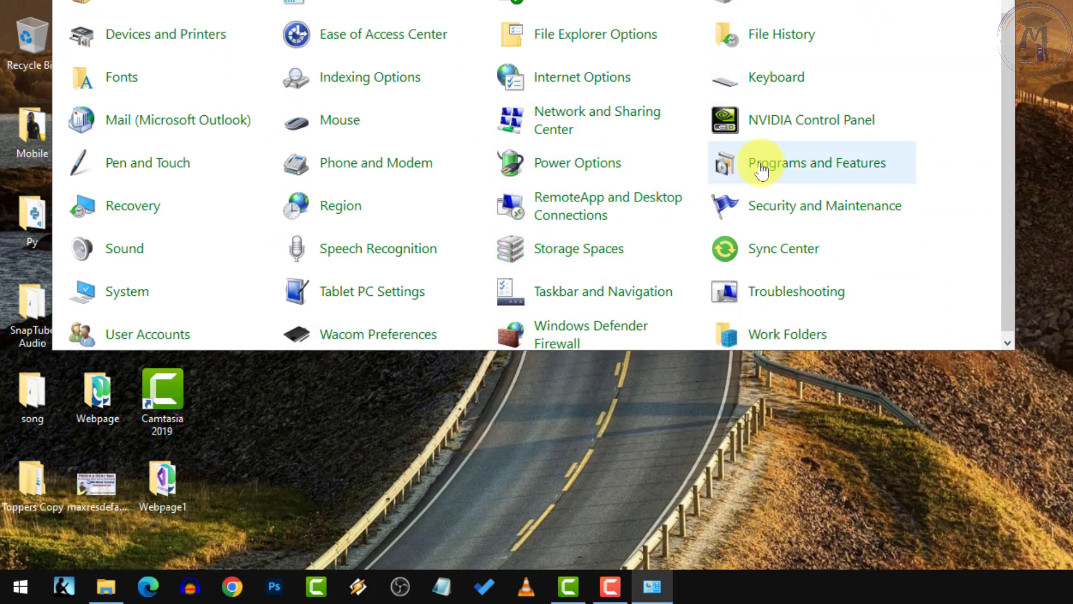
left_click(790, 176)
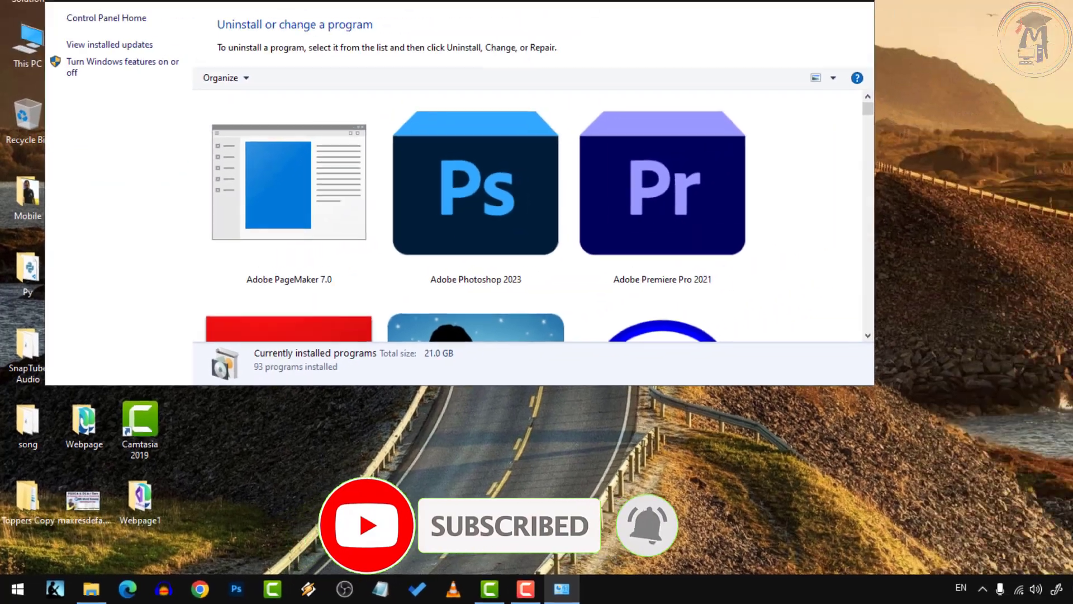
Maximize the Programs and Features window and display the installed programs as medium icons
double_click(736, 24)
scroll(532, 295, "down", 15)
scroll(532, 296, "up", 15)
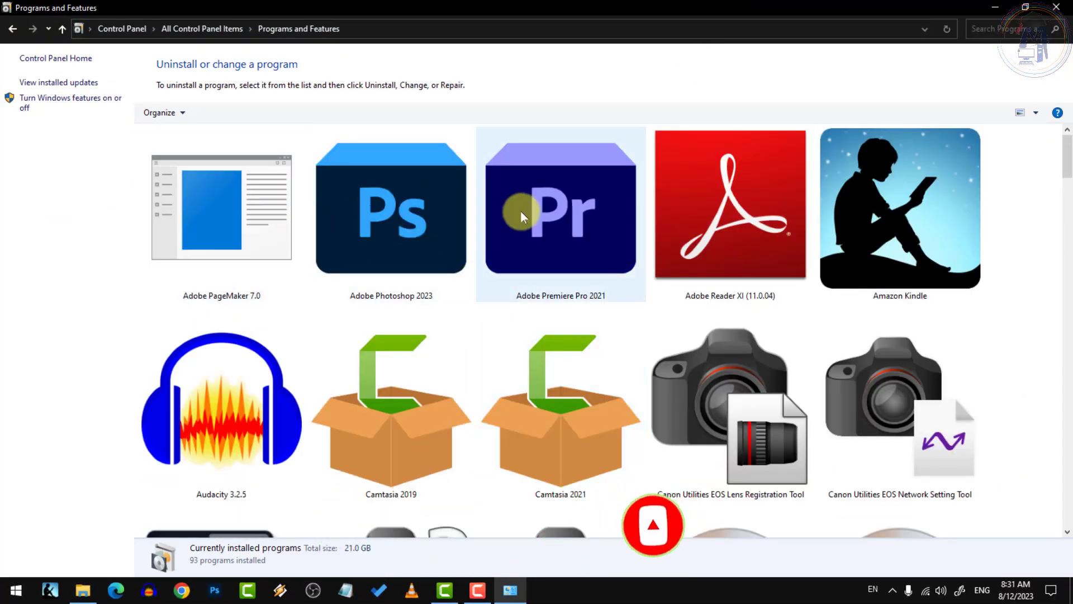
left_click(1036, 112)
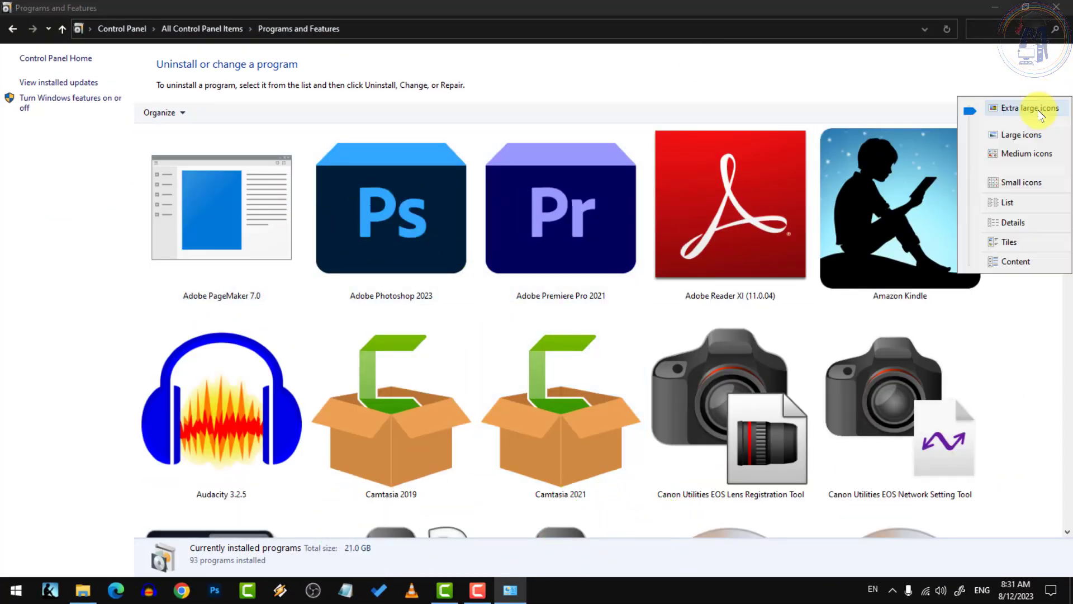
left_click(1018, 152)
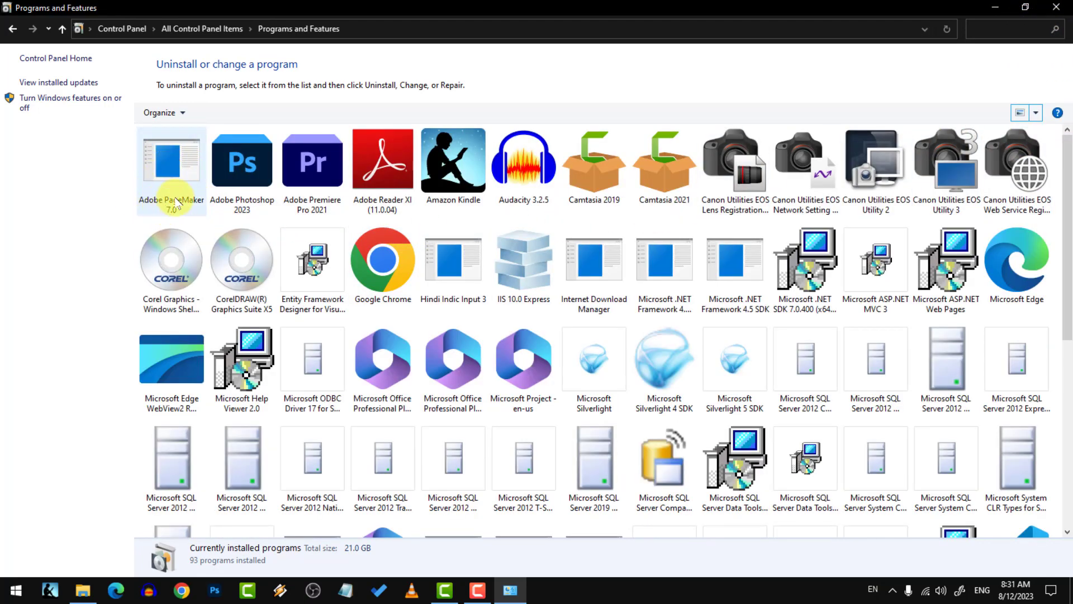
Uninstall Adobe PageMaker 7.0, agreeing to remove all of its unused shared files, and close the finished uninstaller
left_click(174, 166)
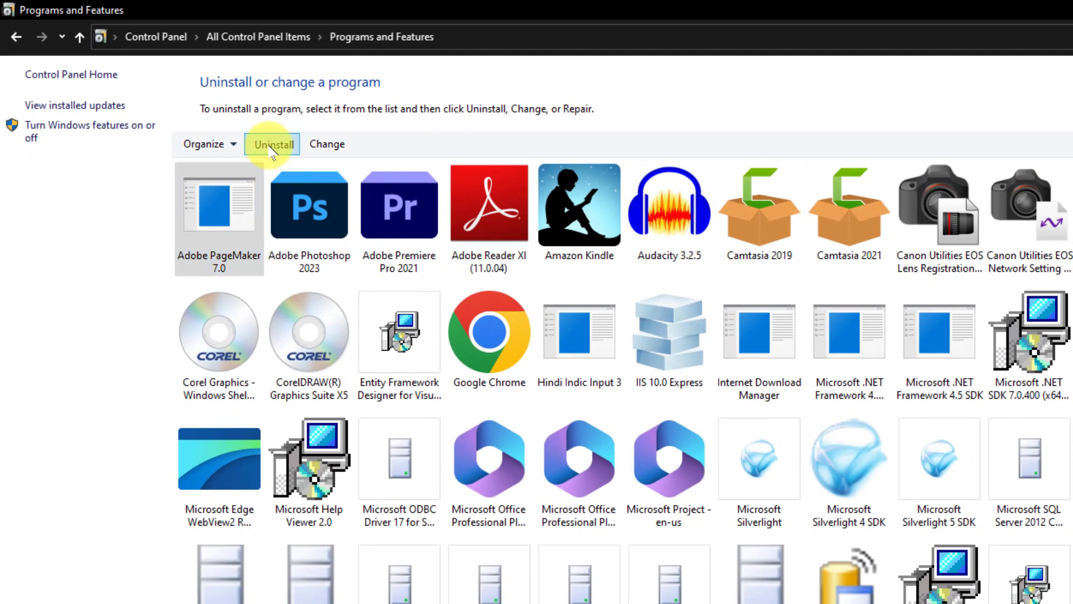
left_click(272, 149)
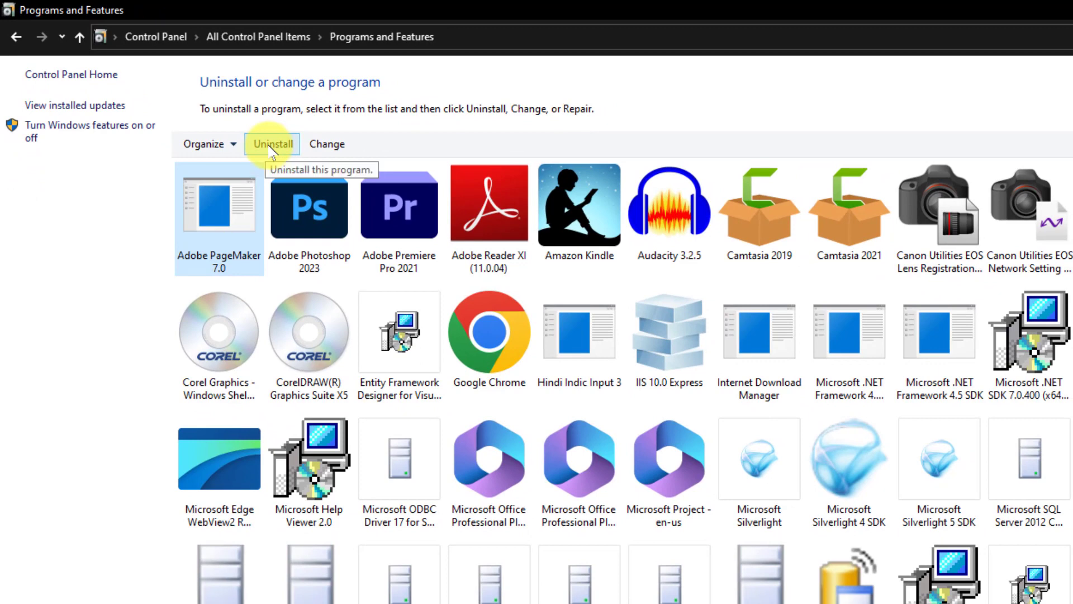
left_click(724, 435)
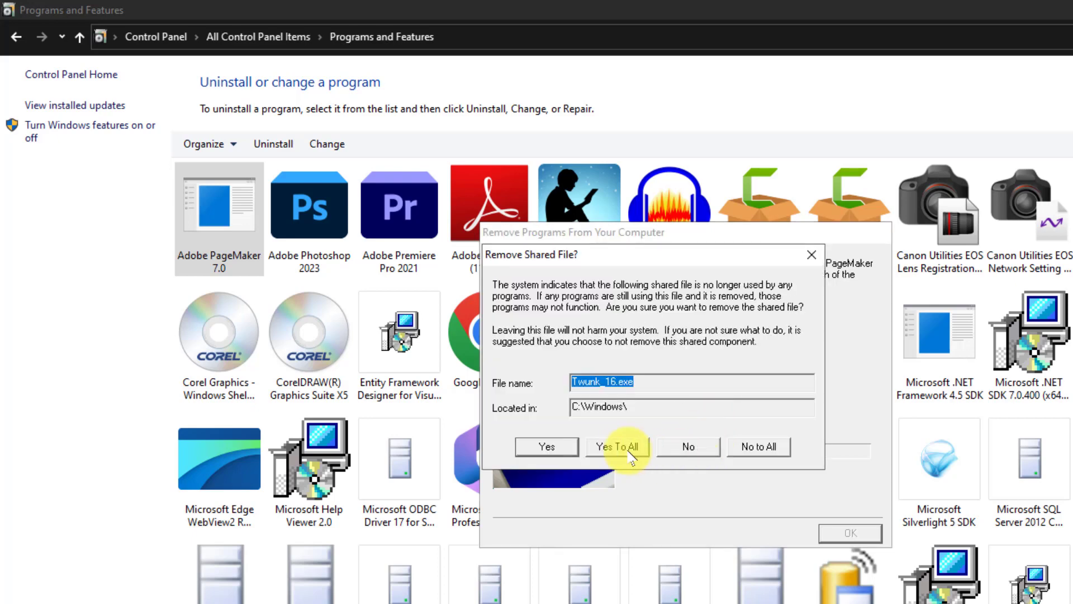
left_click(626, 445)
left_click(771, 441)
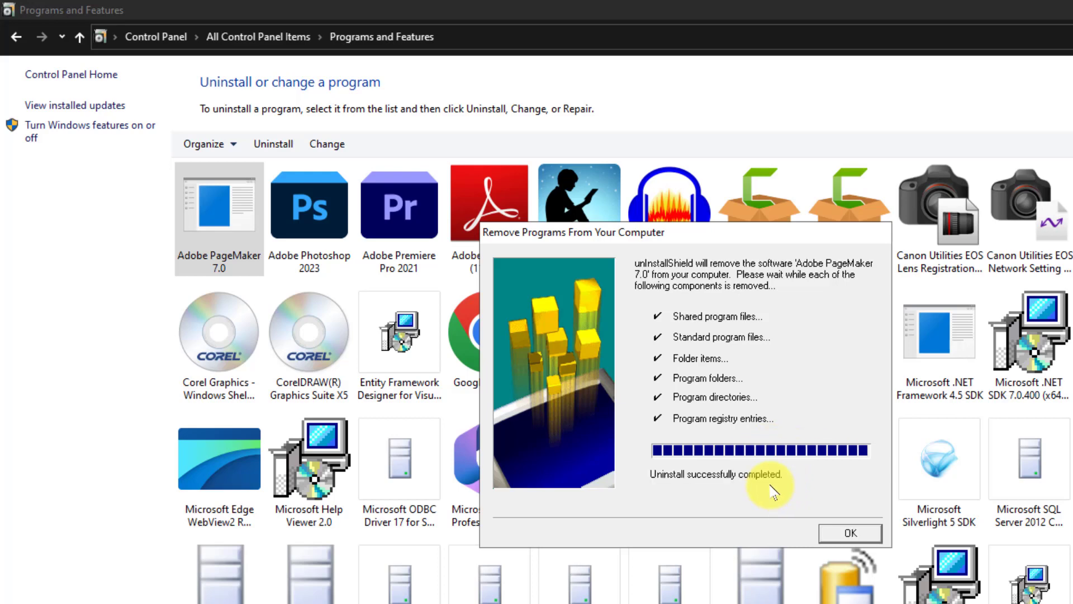
left_click(844, 531)
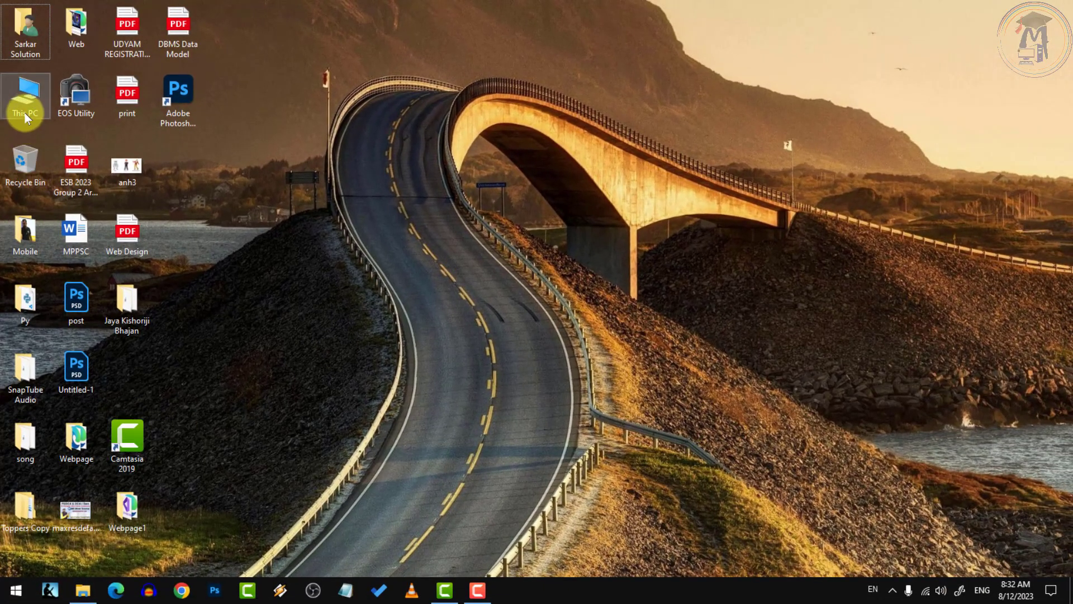
Open the PAGEMAKER 7.0 archive stored in E > My Soft > office on the H: drive
double_click(25, 114)
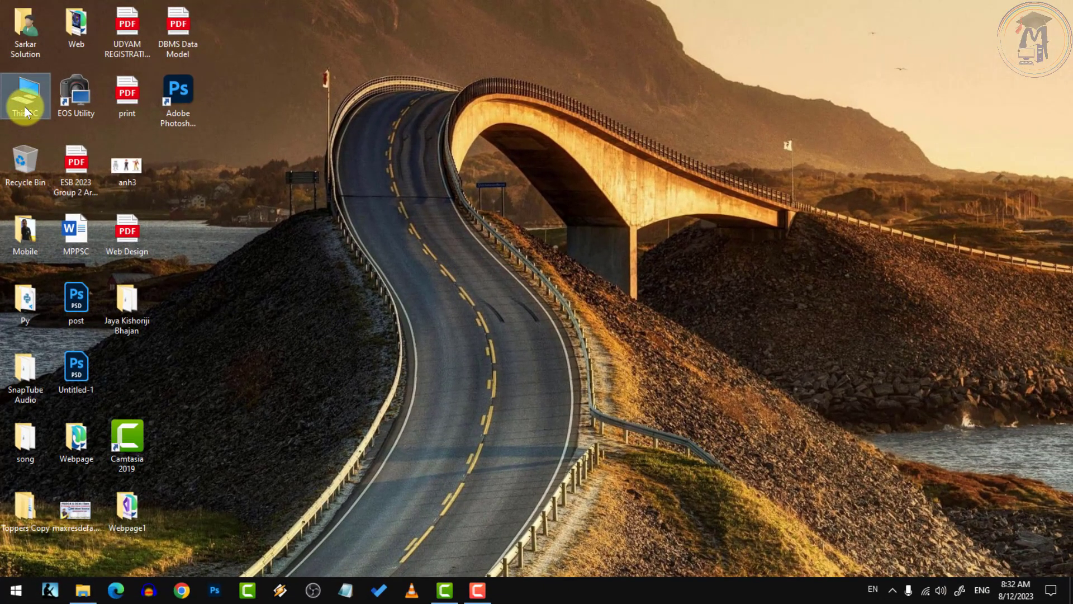
left_click(682, 46)
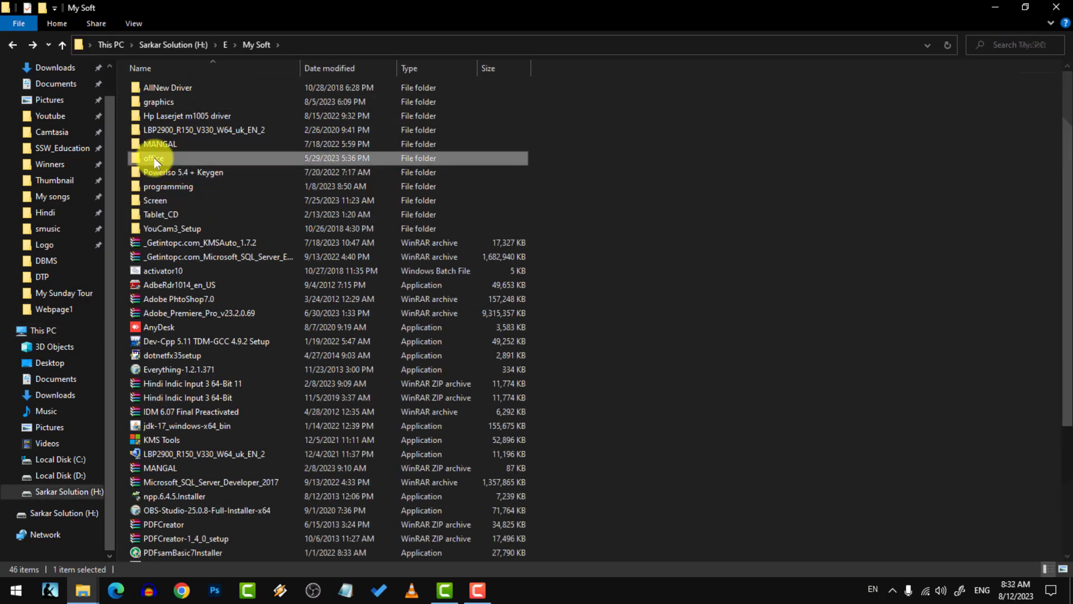
double_click(153, 157)
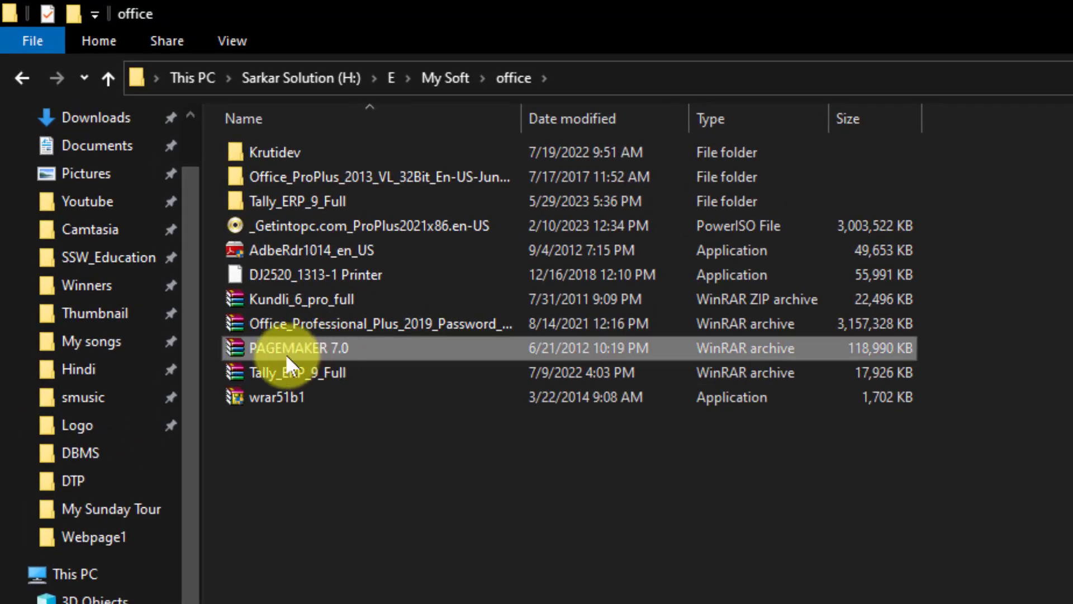
double_click(313, 349)
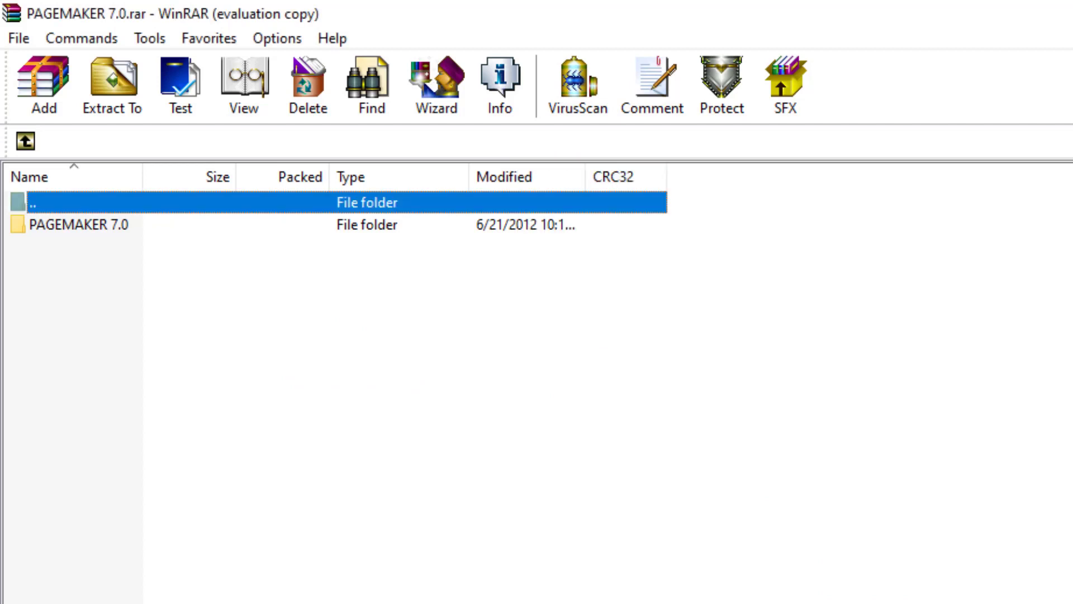
Launch Setup.exe from the PAGEMAKER 7.0 folder inside the archive
double_click(64, 226)
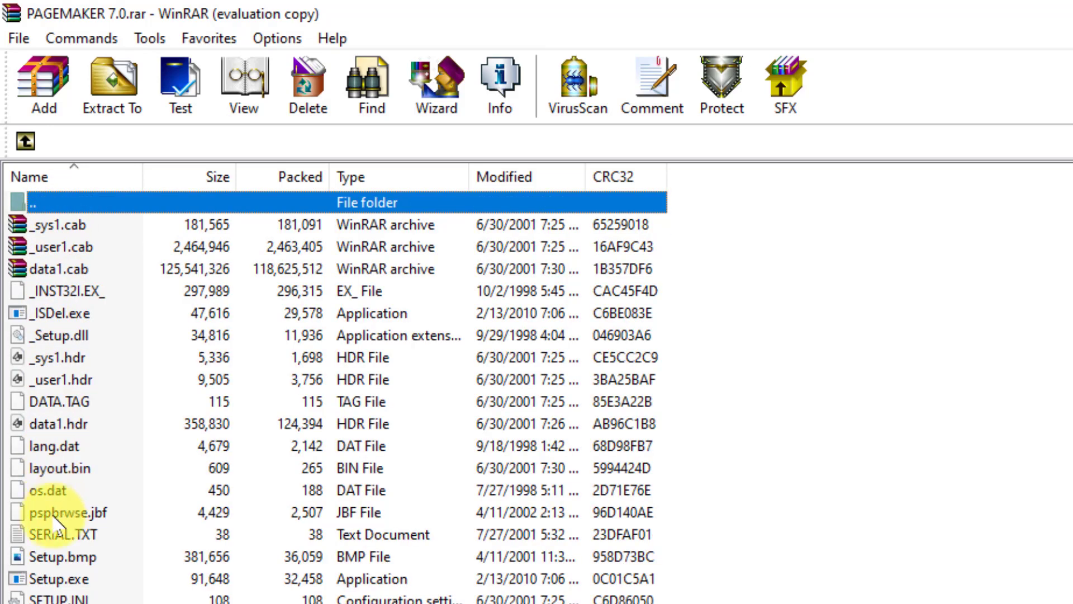
left_click(66, 584)
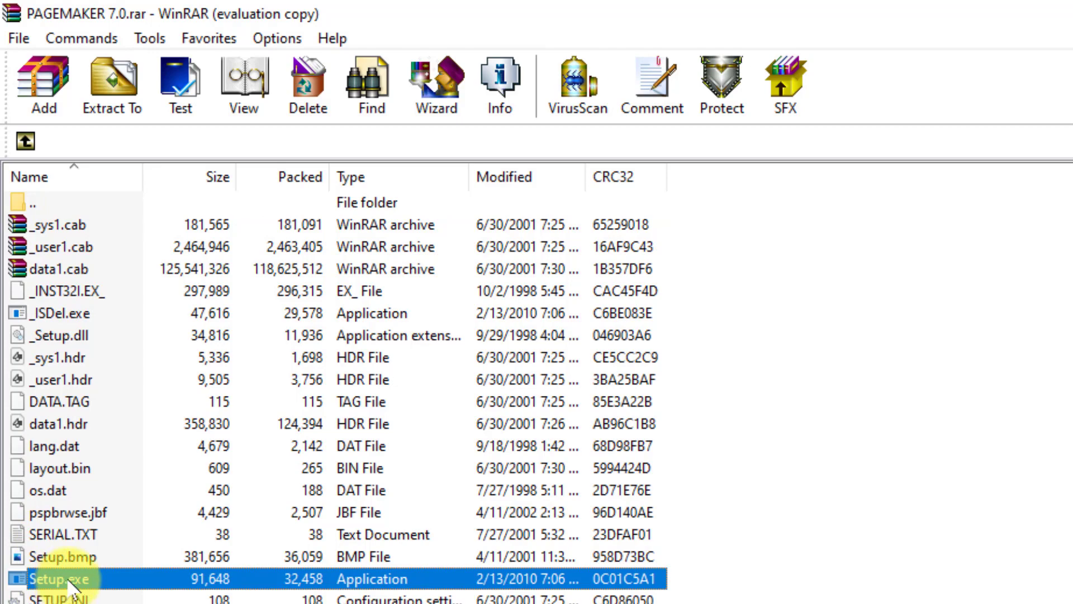
double_click(67, 582)
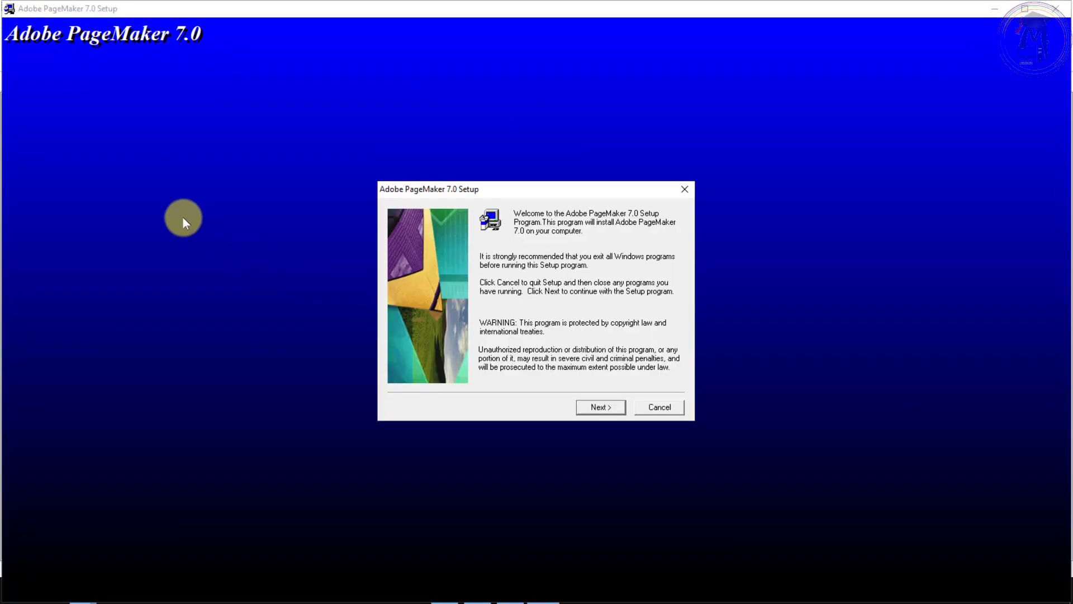
Proceed past the installer's welcome page and accept the license agreement in US English
left_click(600, 407)
left_click(601, 408)
left_click(601, 407)
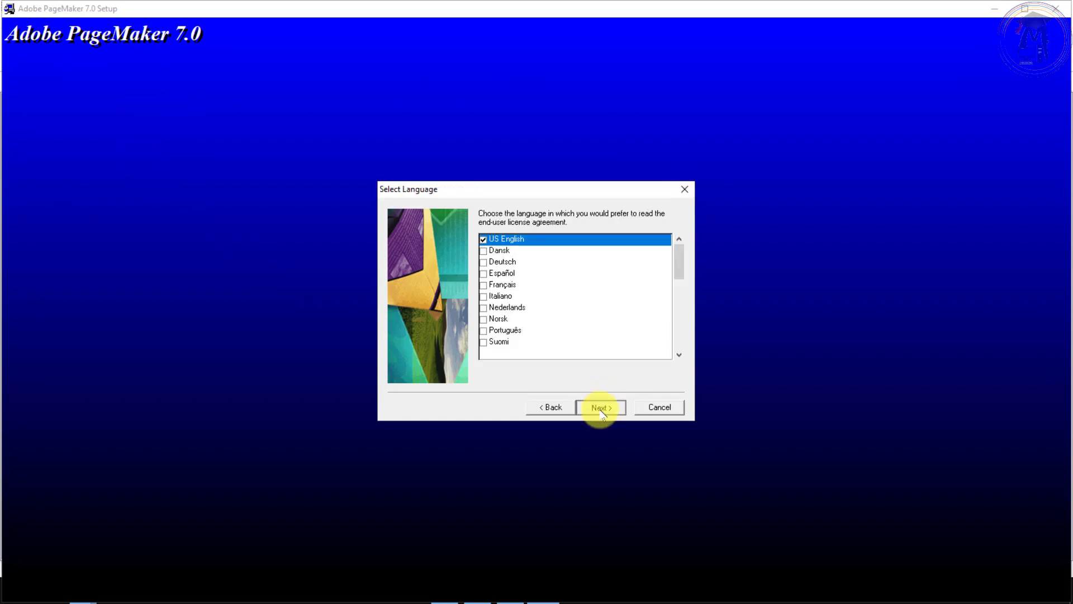
left_click(601, 408)
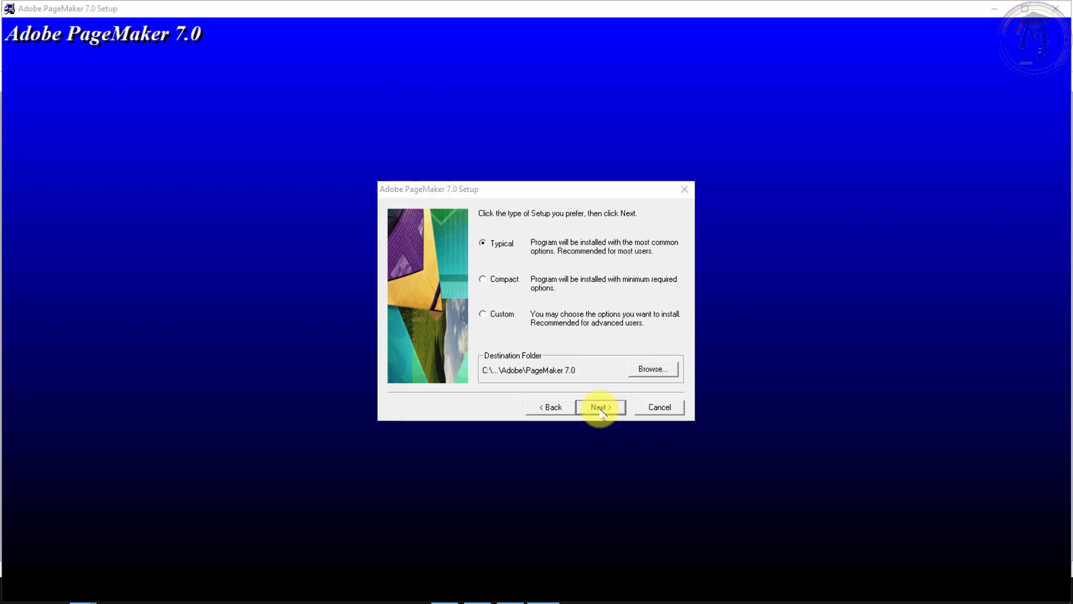
Keep the Typical setup type and fill the title, name and company fields of the user information with "k"
left_click(601, 408)
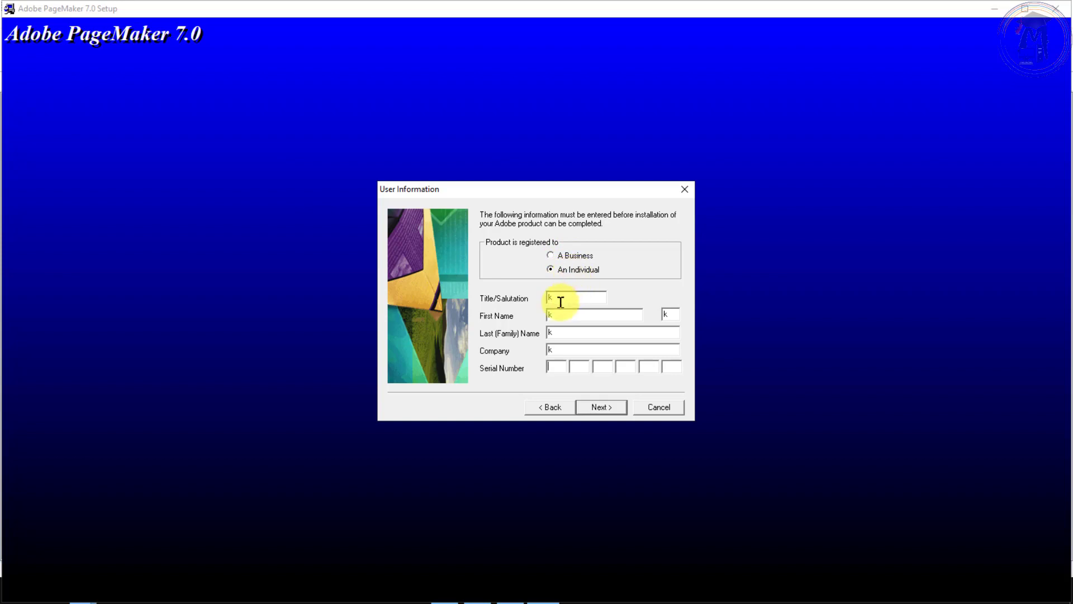
left_click(551, 330)
type("k")
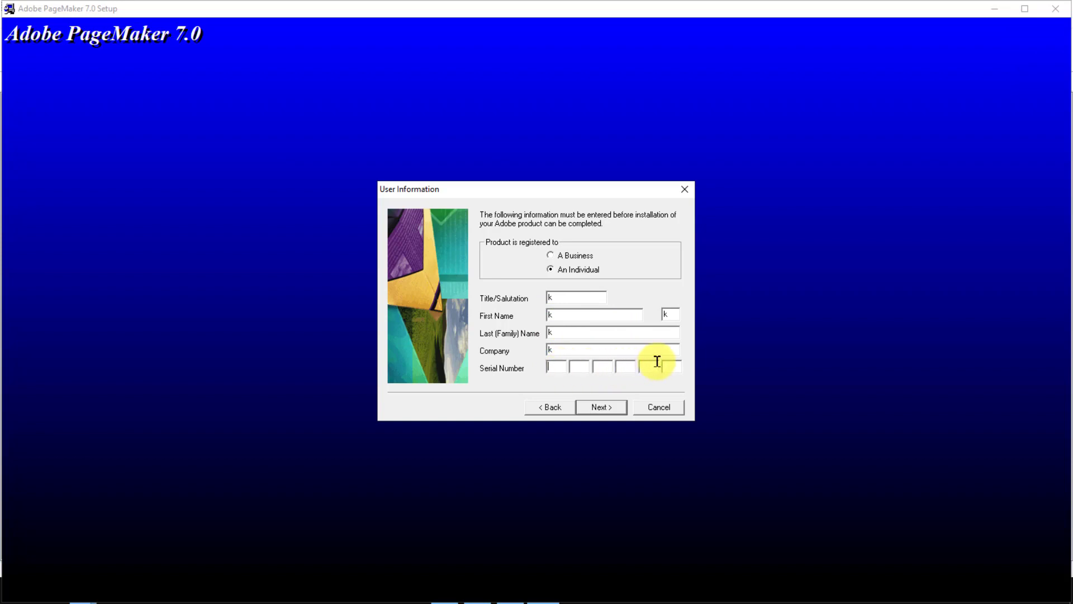
Minimize the installer and open SERIAL.TXT from the archive to read the serial number
left_click(990, 9)
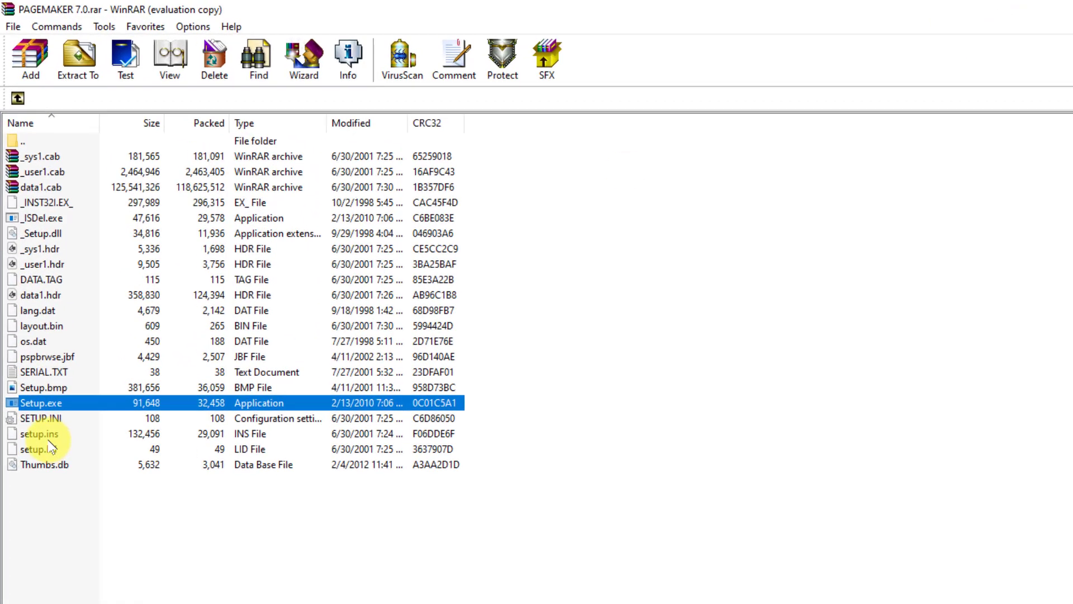
left_click(41, 373)
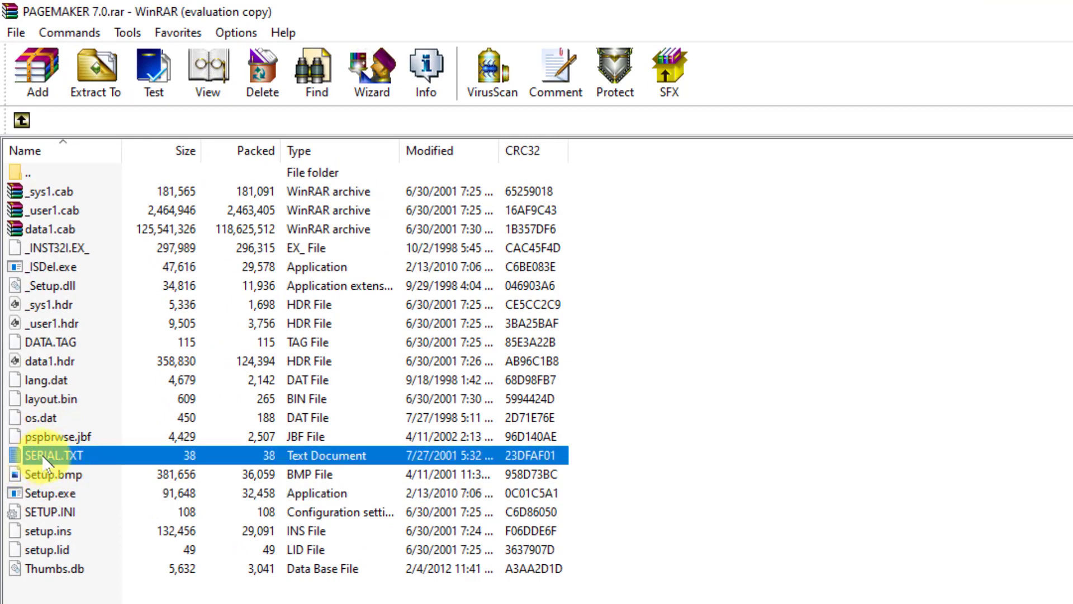
double_click(44, 458)
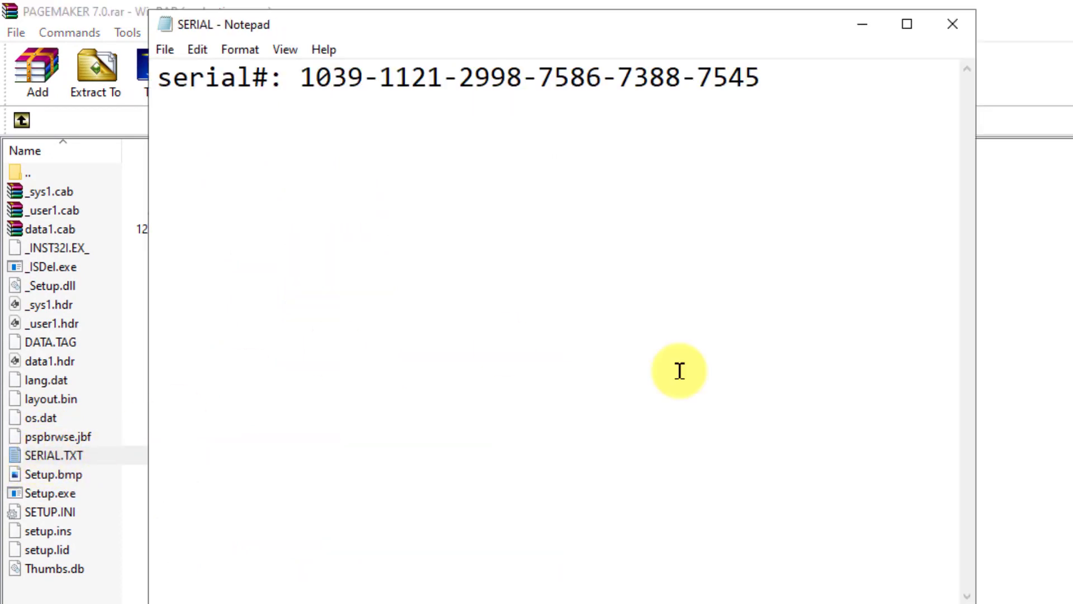
left_click(398, 84)
left_click(479, 82)
Return to the installer and enter the first three groups of the serial number, checking them against the SERIAL file
key("alt+Tab")
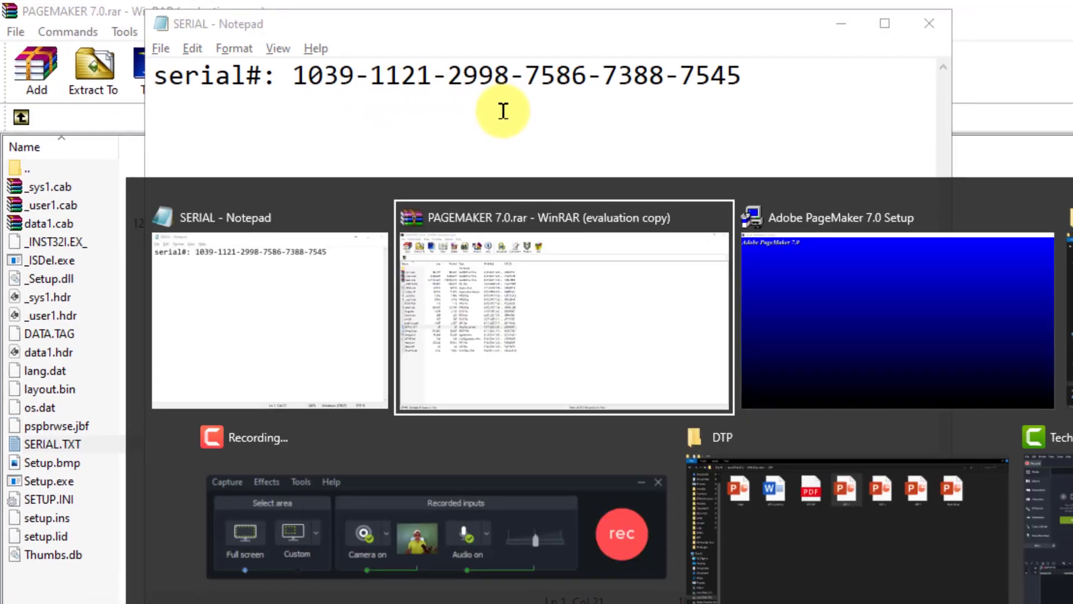
key("alt+Tab")
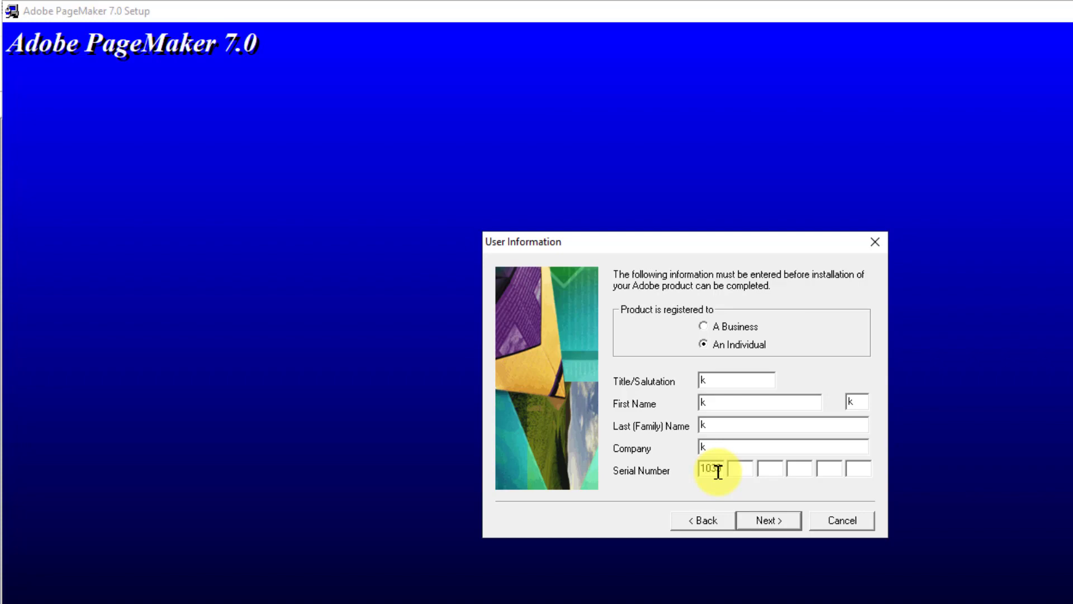
key("alt+Tab")
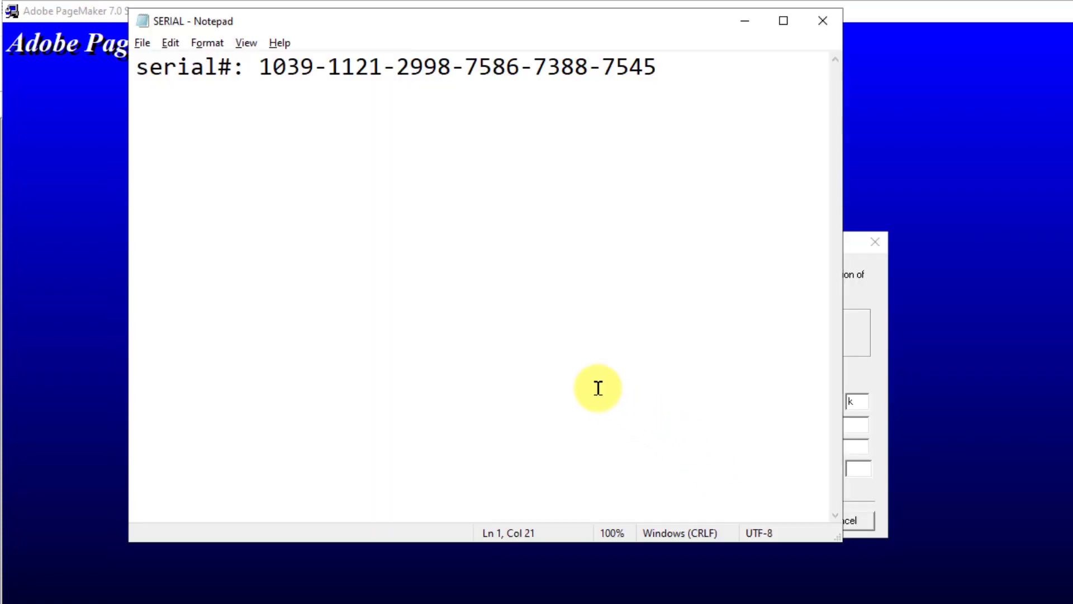
key("alt+Tab")
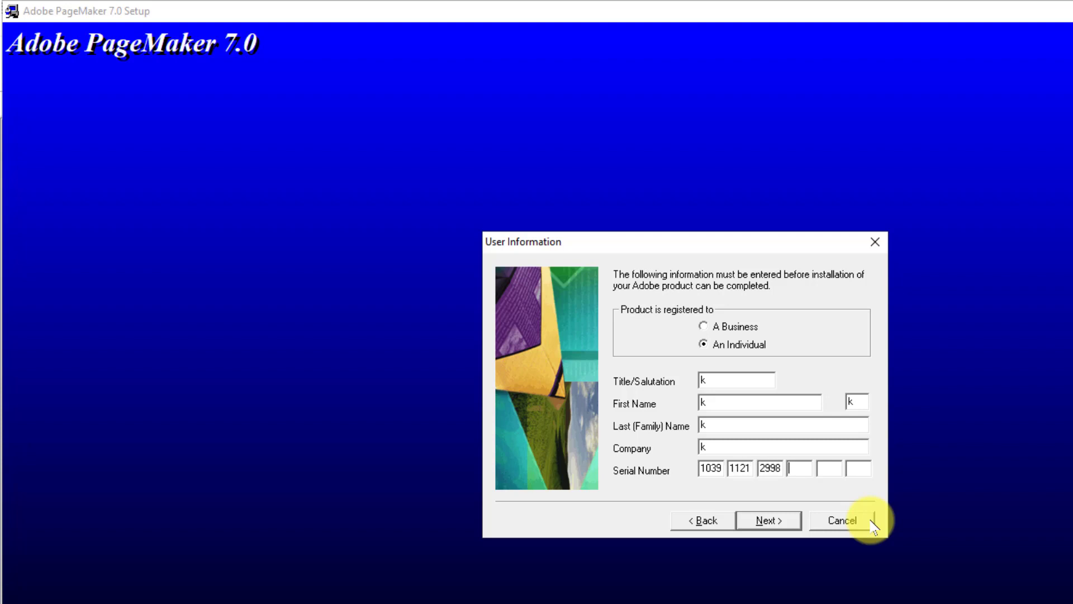
Read the last three serial number groups in the SERIAL file, enter them in the installer and submit the user information
key("alt+Tab")
left_click(487, 66)
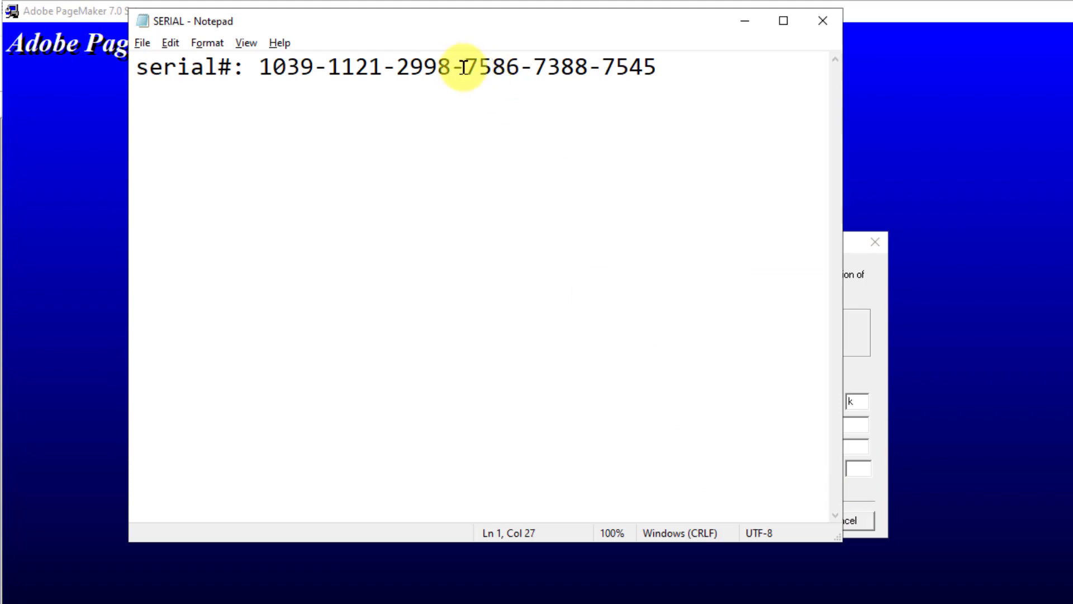
double_click(492, 67)
double_click(550, 67)
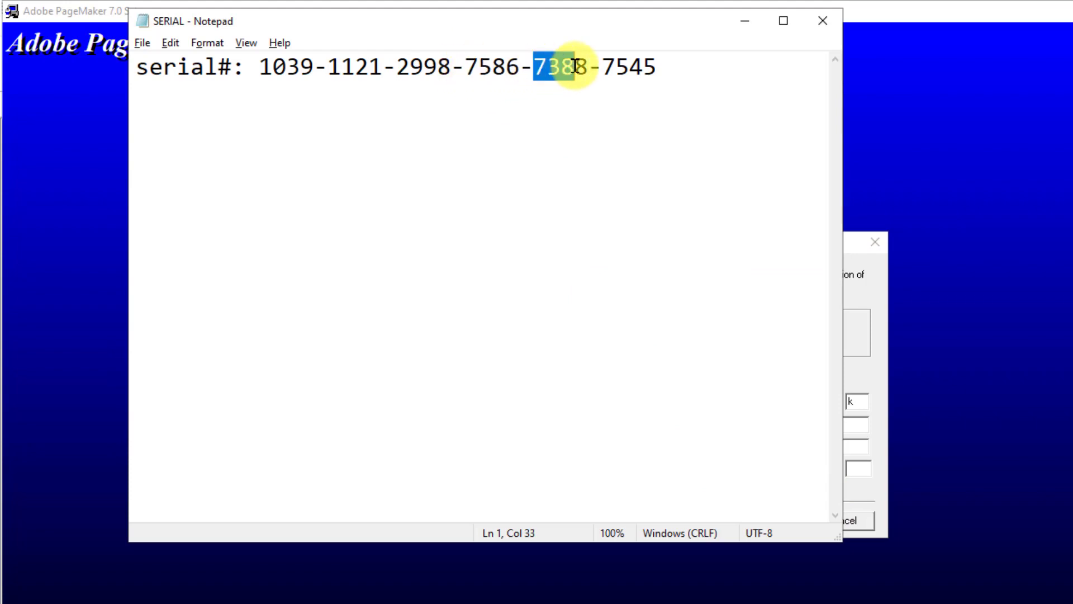
double_click(614, 67)
key("alt+Tab")
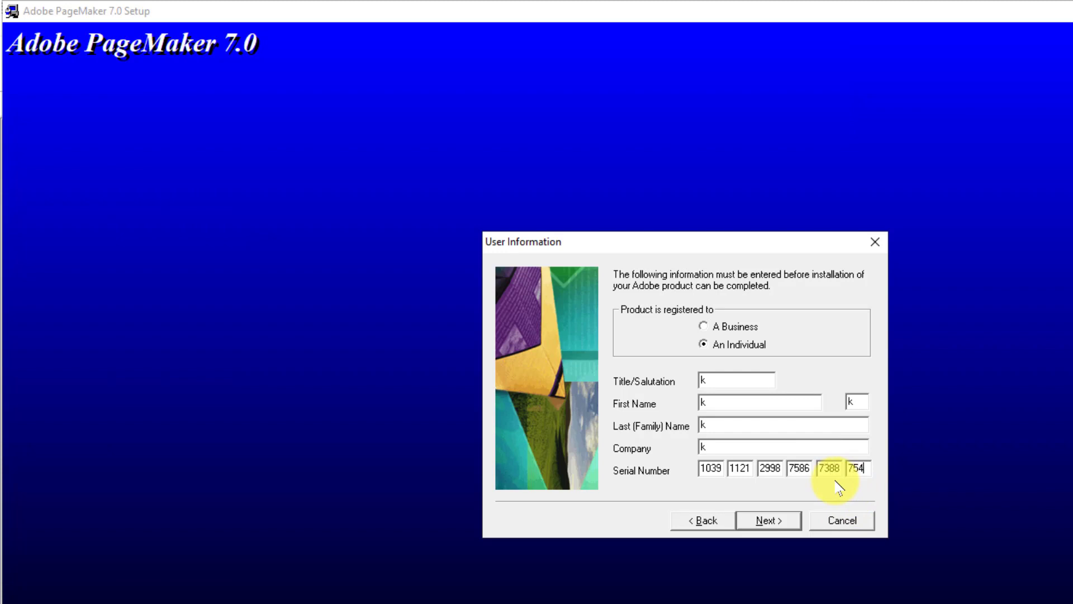
left_click(767, 520)
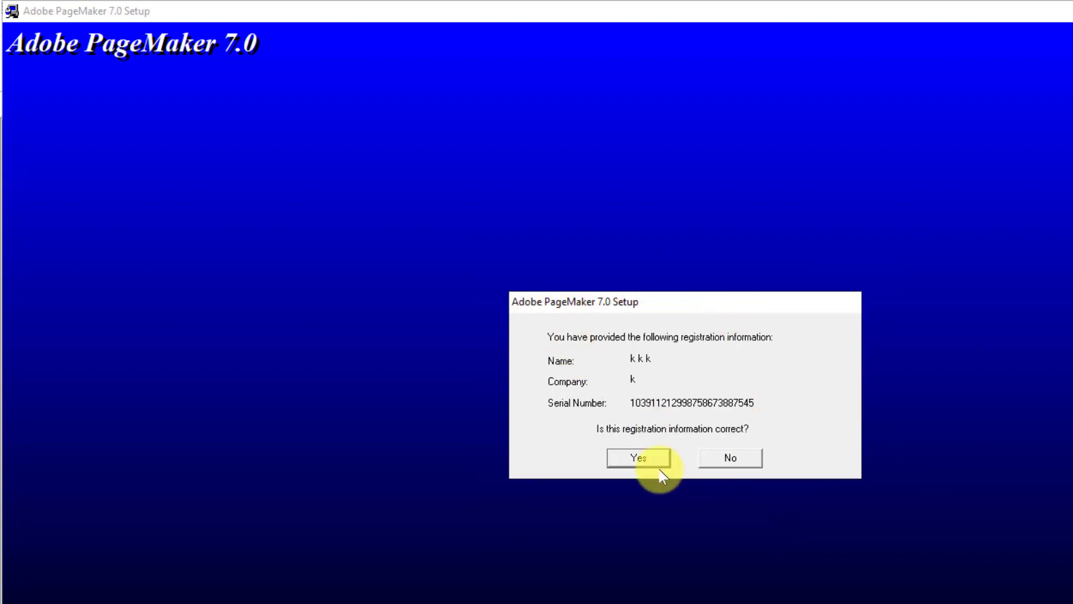
Confirm the registration information and proceed through the installation with the default component selection, keeping Colorspace Profiles
left_click(643, 460)
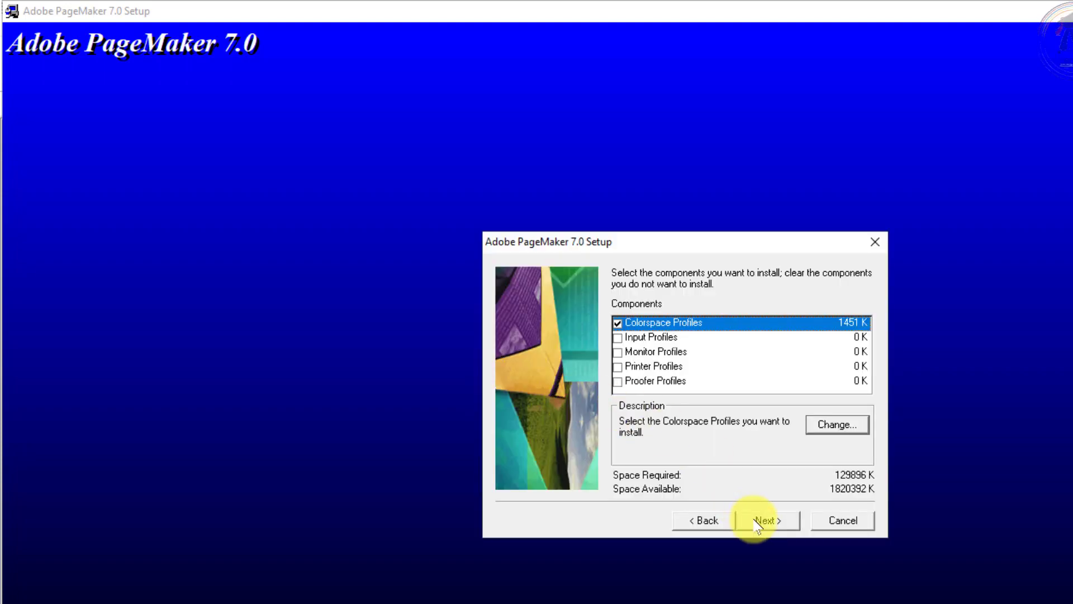
left_click(758, 521)
left_click(761, 522)
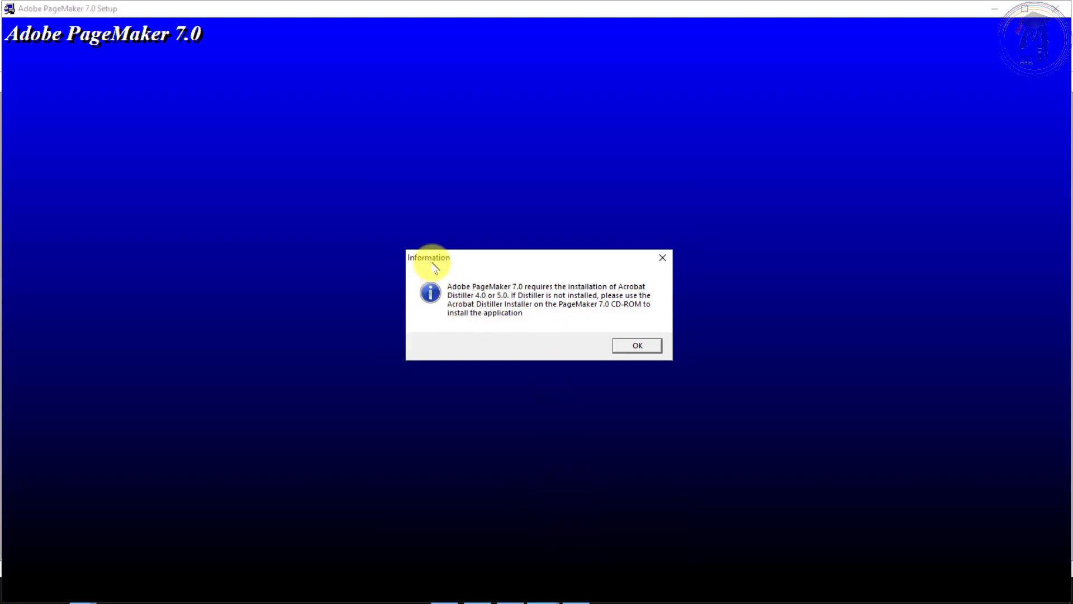
Acknowledge the Acrobat Distiller notice and finish the setup without displaying the PageMaker 7.0 Readme file
left_click(635, 346)
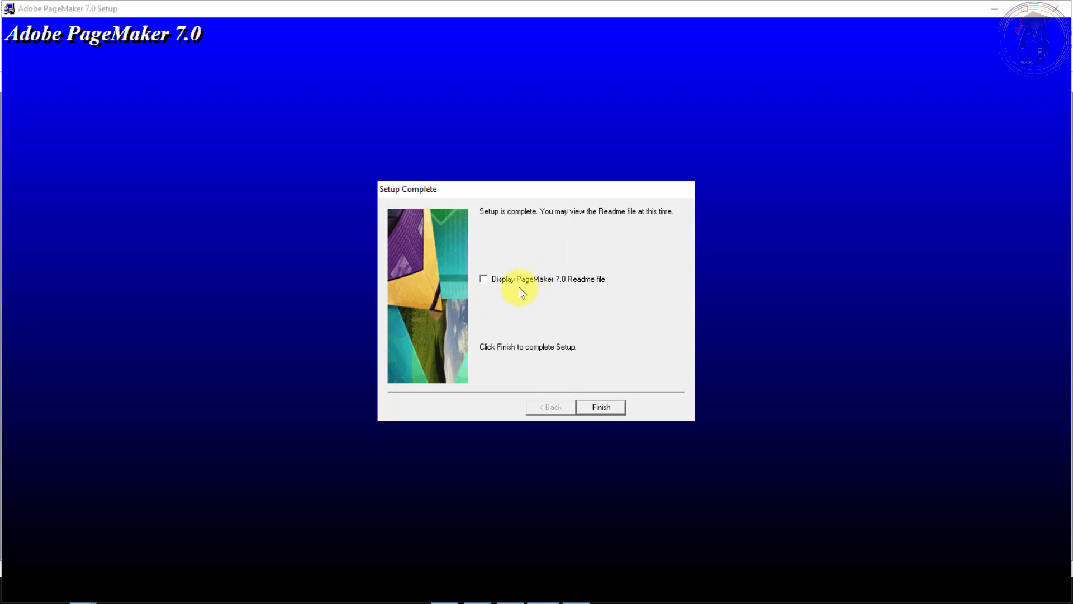
left_click(601, 407)
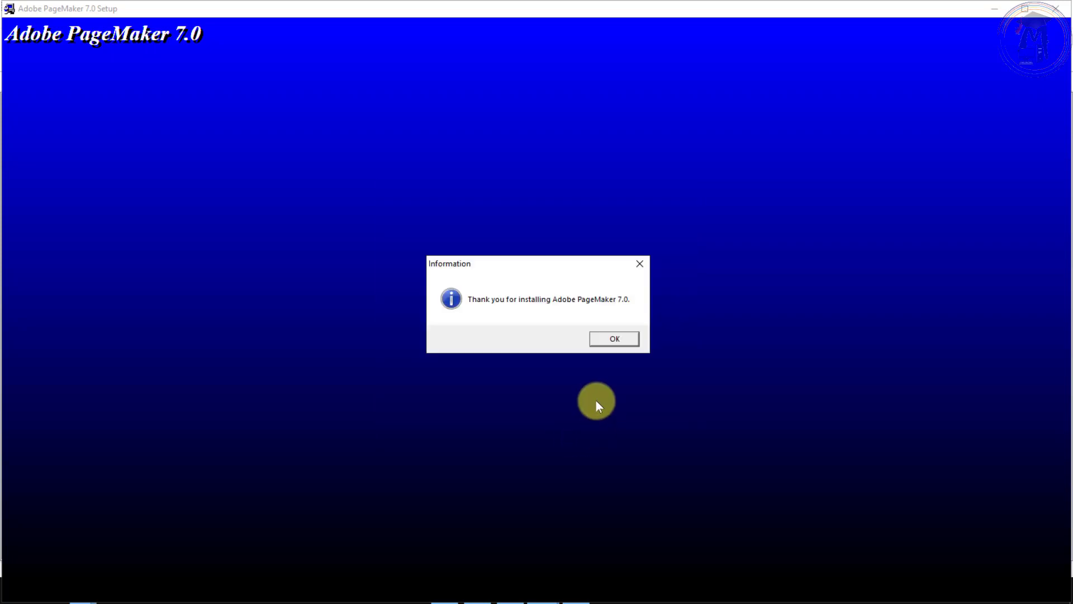
left_click(615, 338)
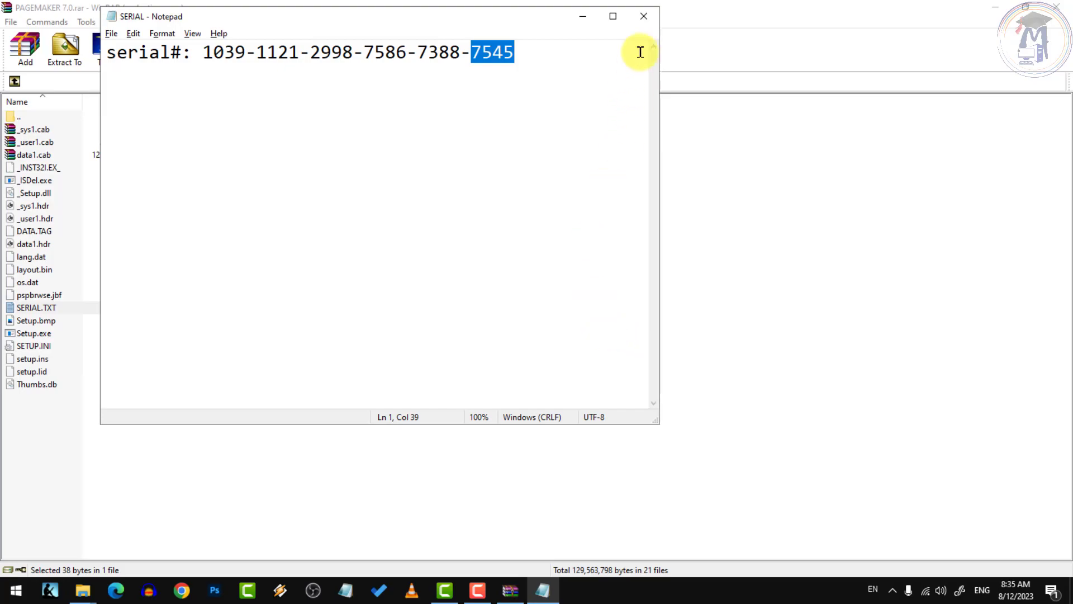
Close the SERIAL file, the PAGEMAKER 7.0 archive and the office folder window
left_click(644, 26)
left_click(1056, 7)
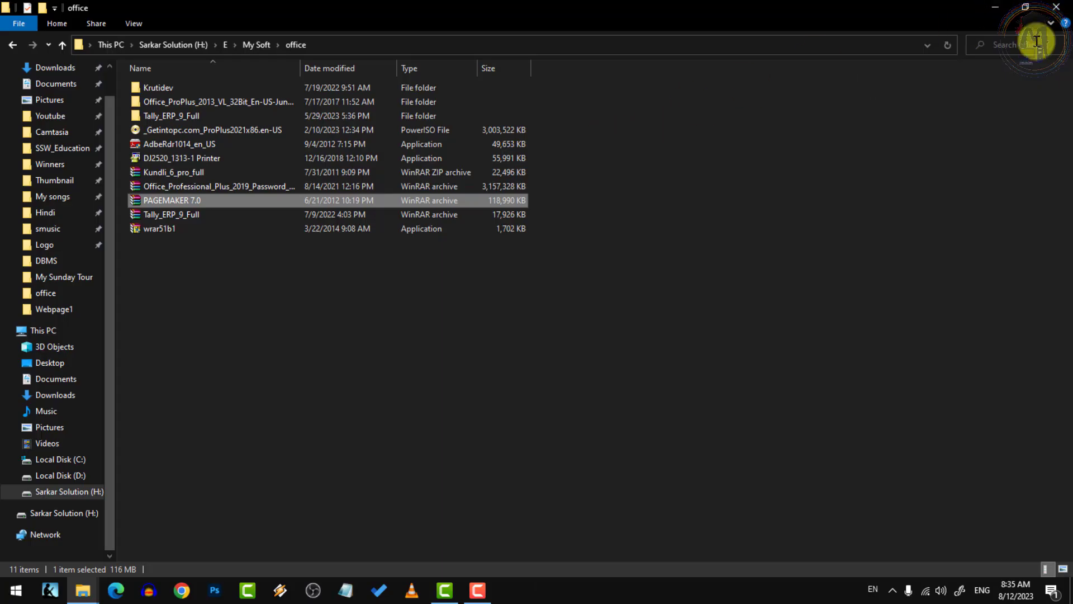
left_click(1067, 7)
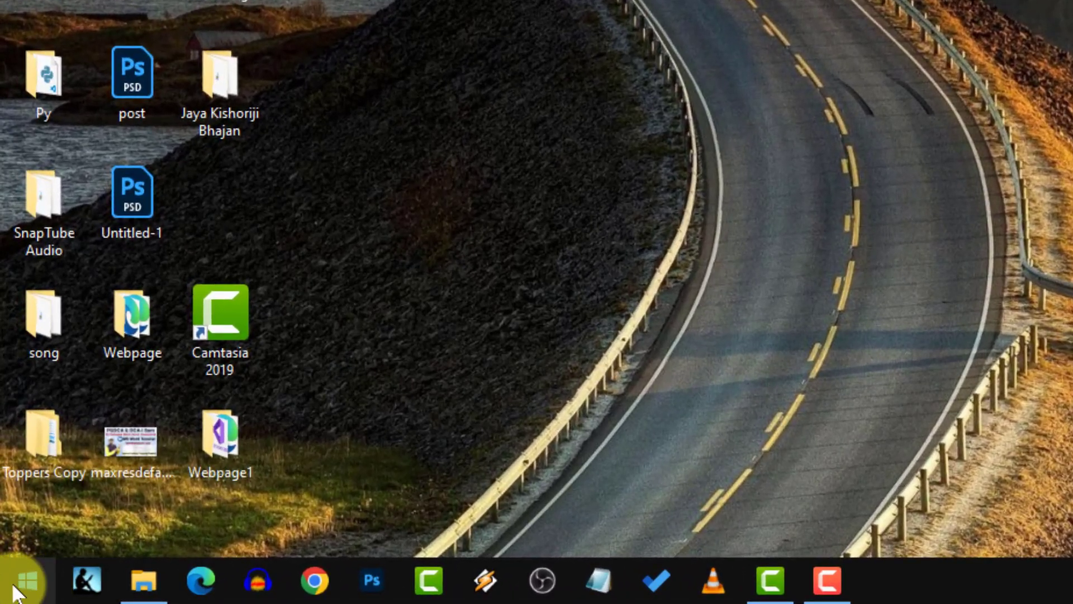
Find Adobe PageMaker 7.0 by searching for "page", launch it and set the registration dialog not to display again
left_click(22, 582)
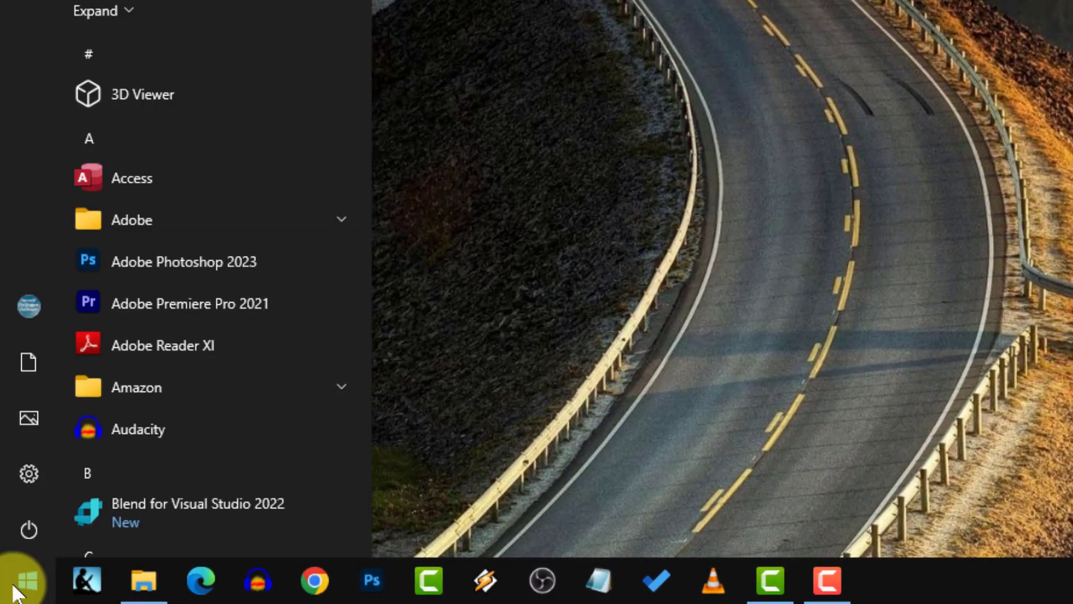
type("page")
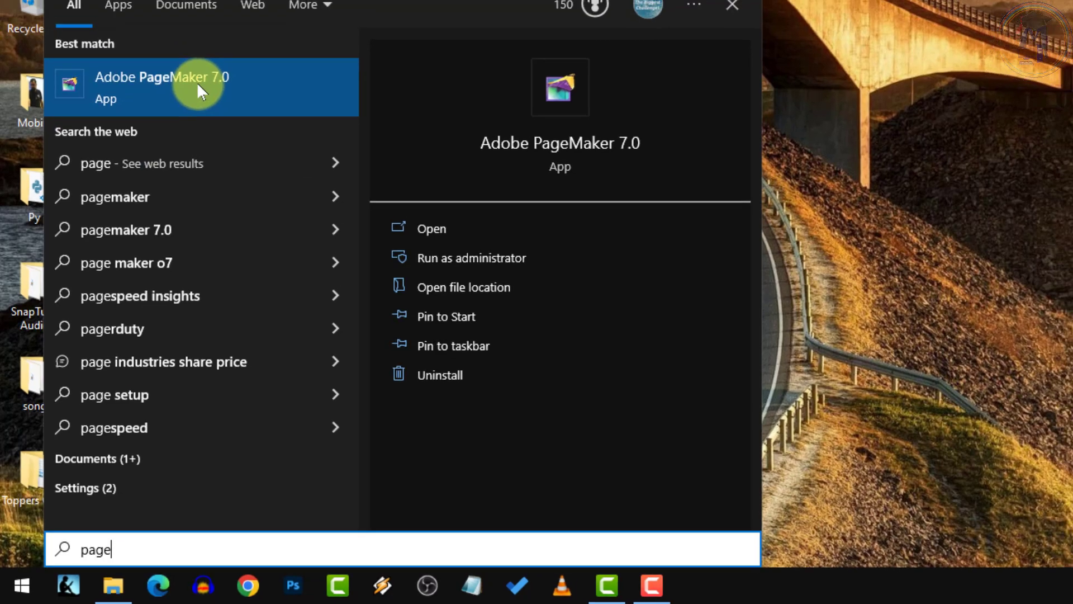
left_click(201, 69)
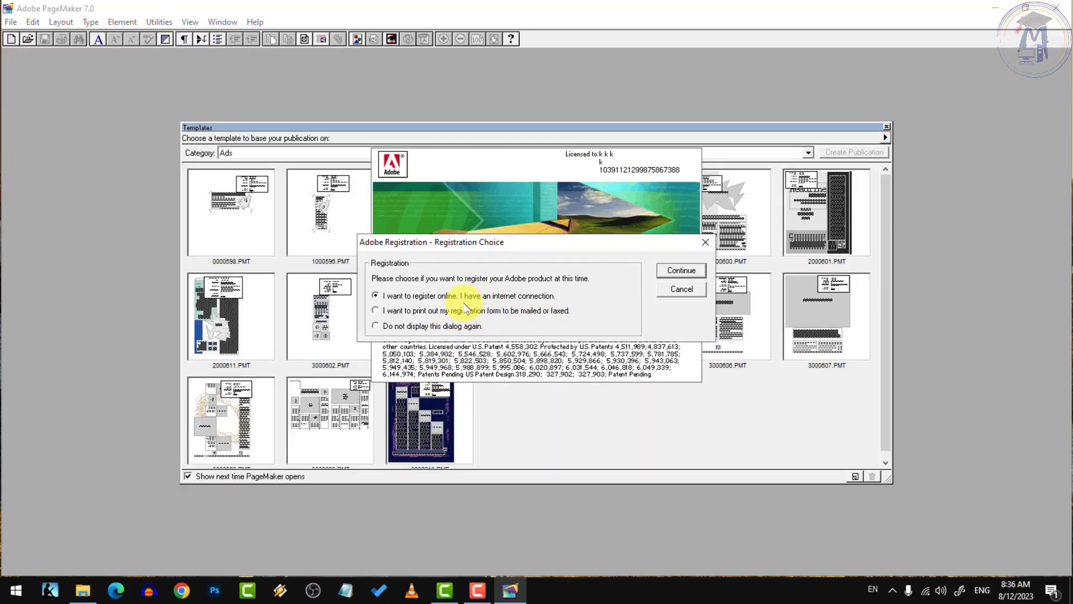
left_click(419, 327)
left_click(689, 272)
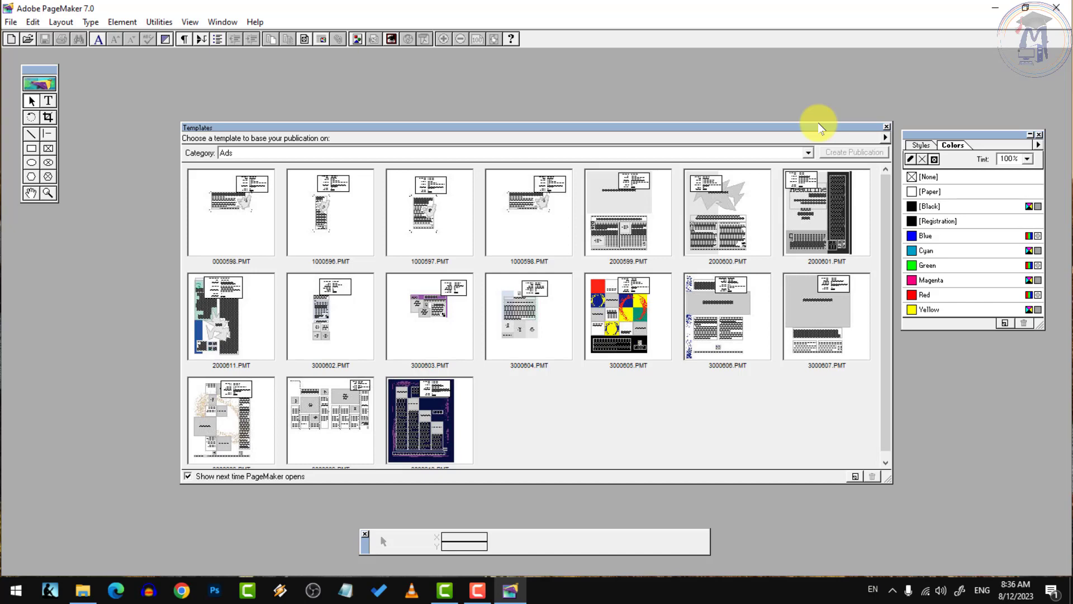
Create a publication from the Ads template 3000605.PMT and accept the PANOSE font matching results
left_click_drag(526, 127, 499, 99)
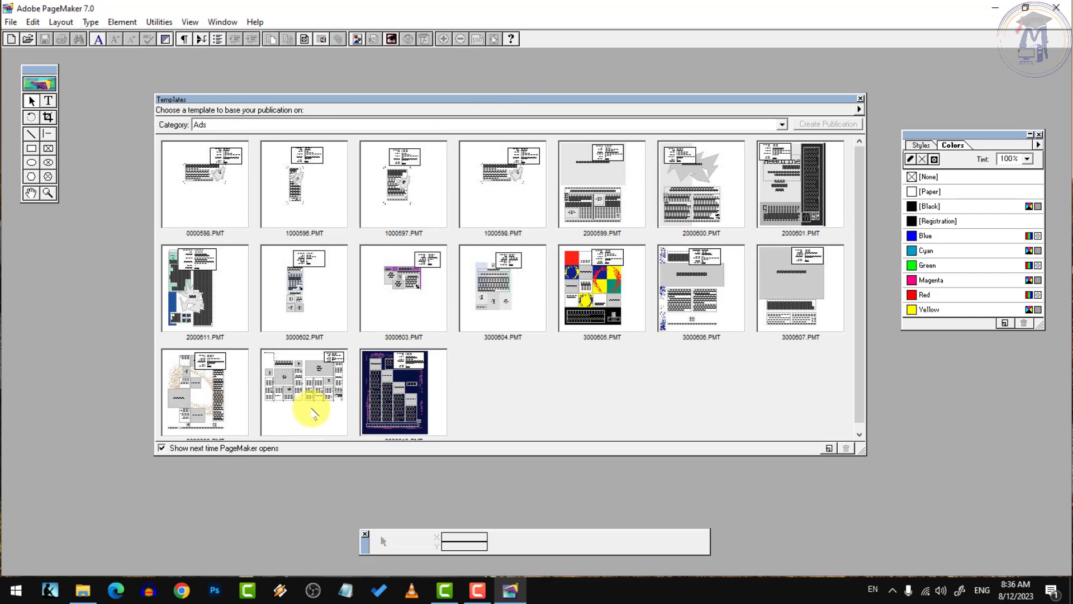
left_click(11, 21)
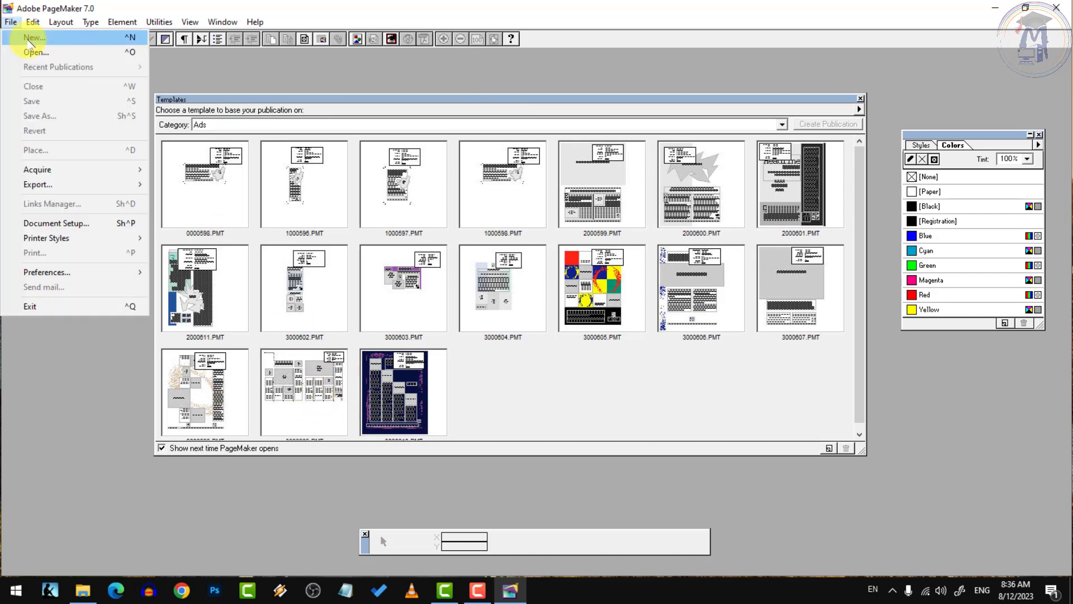
left_click(409, 101)
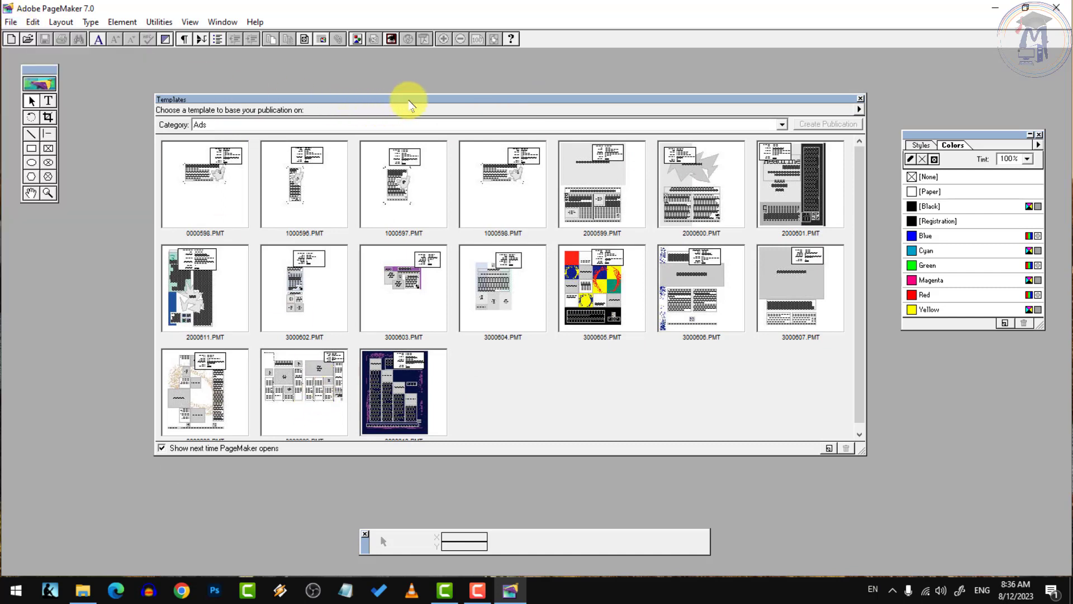
left_click(607, 293)
double_click(607, 292)
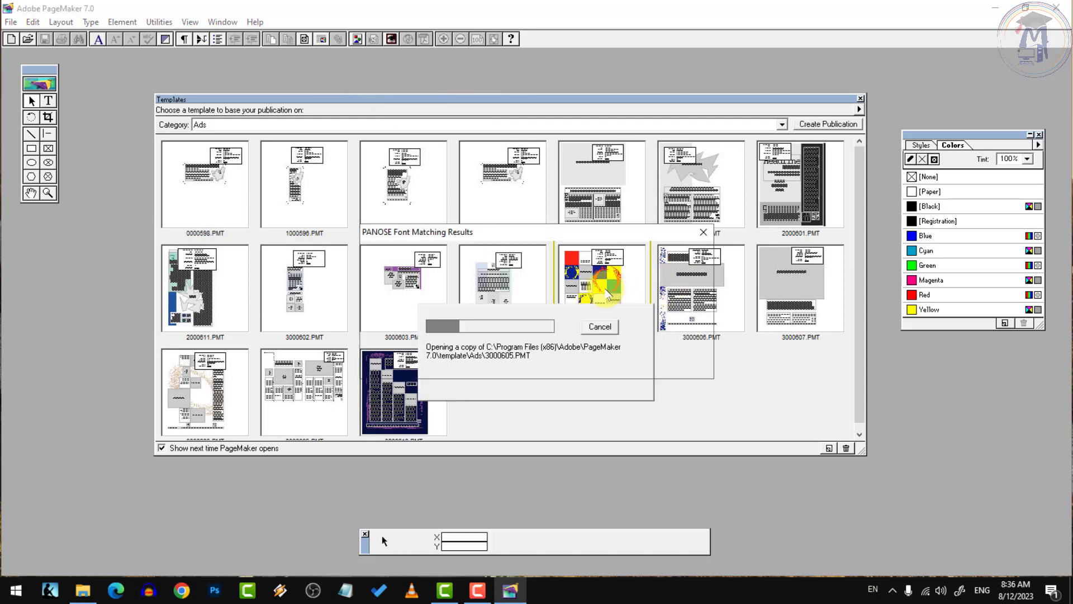
left_click(679, 256)
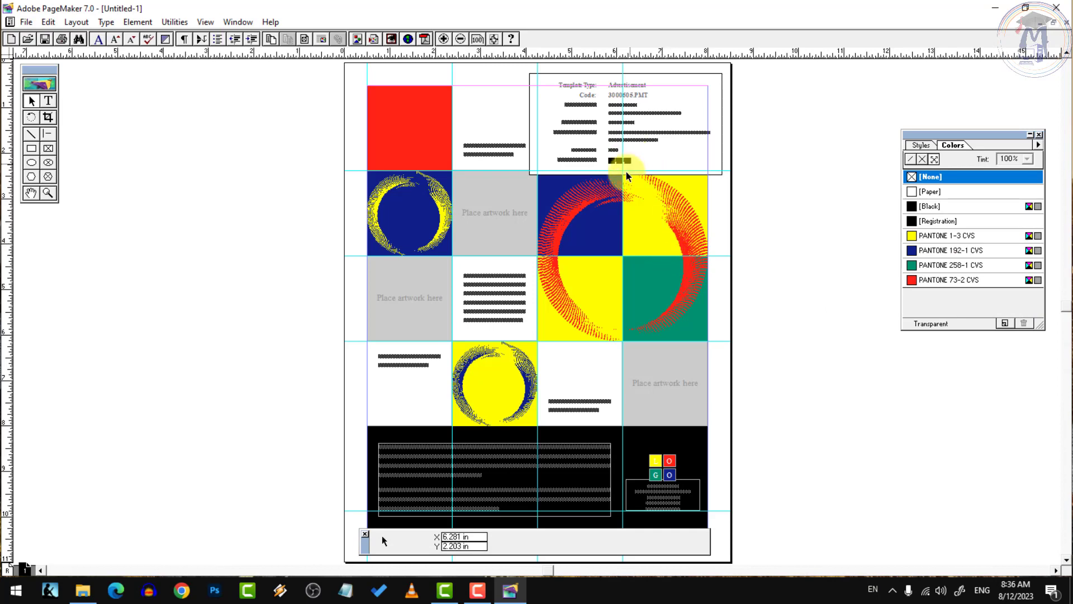
Examine the template page's circular artwork, information box, artwork placeholders and text blocks by selecting them
left_click(628, 229)
left_click(629, 229)
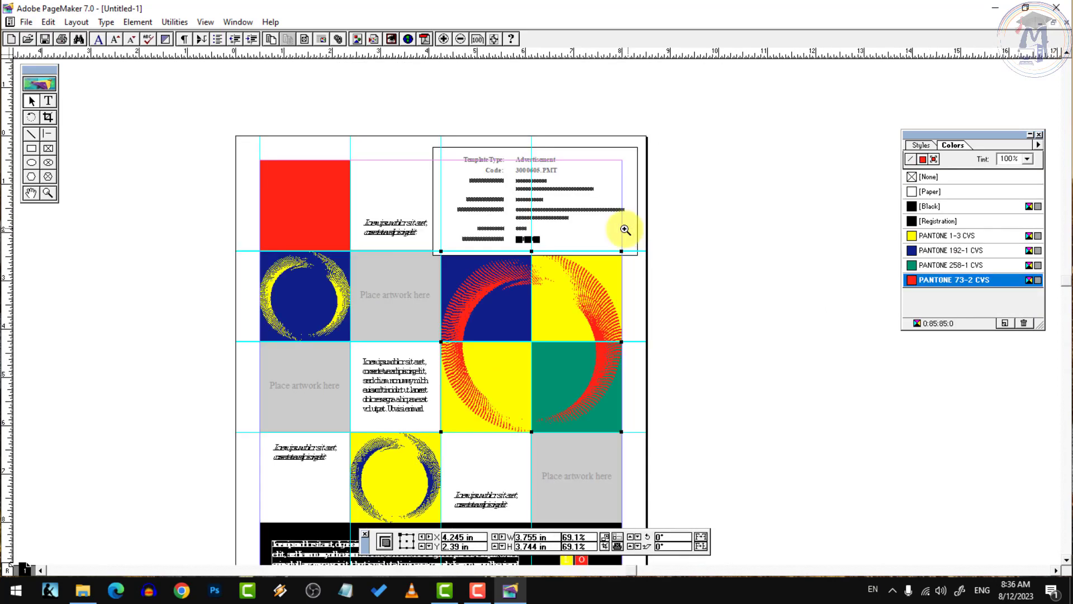
left_click(643, 286)
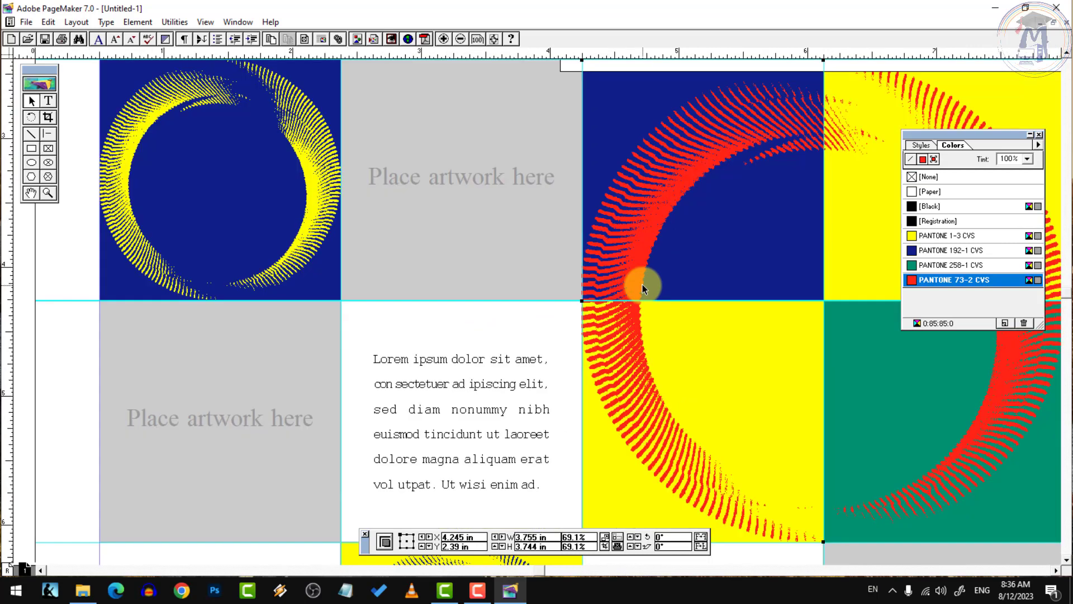
left_click(321, 162)
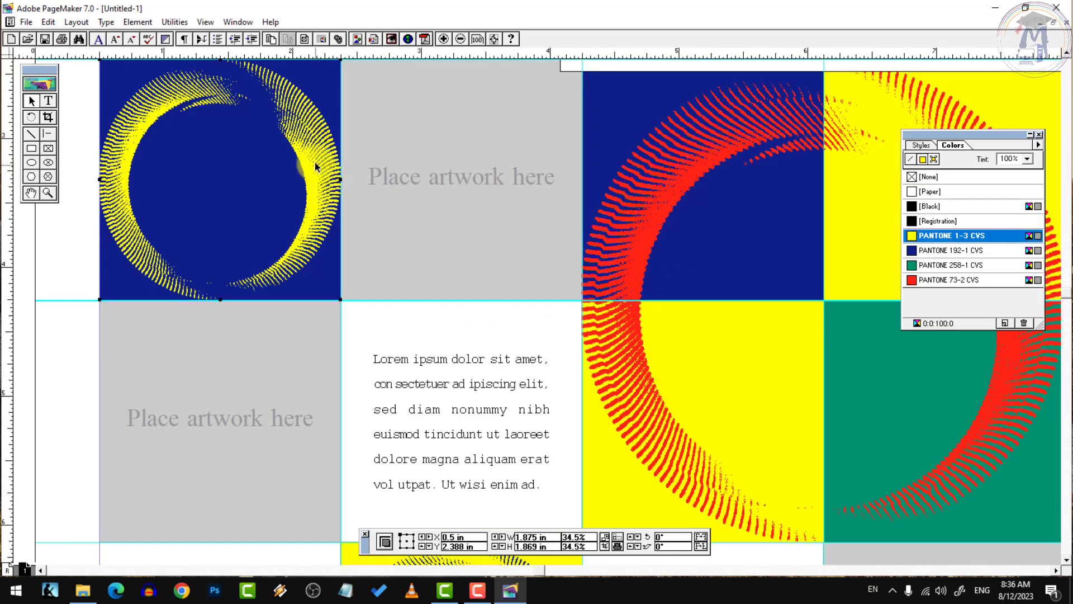
left_click(582, 258, "ctrl+alt")
left_click(640, 178)
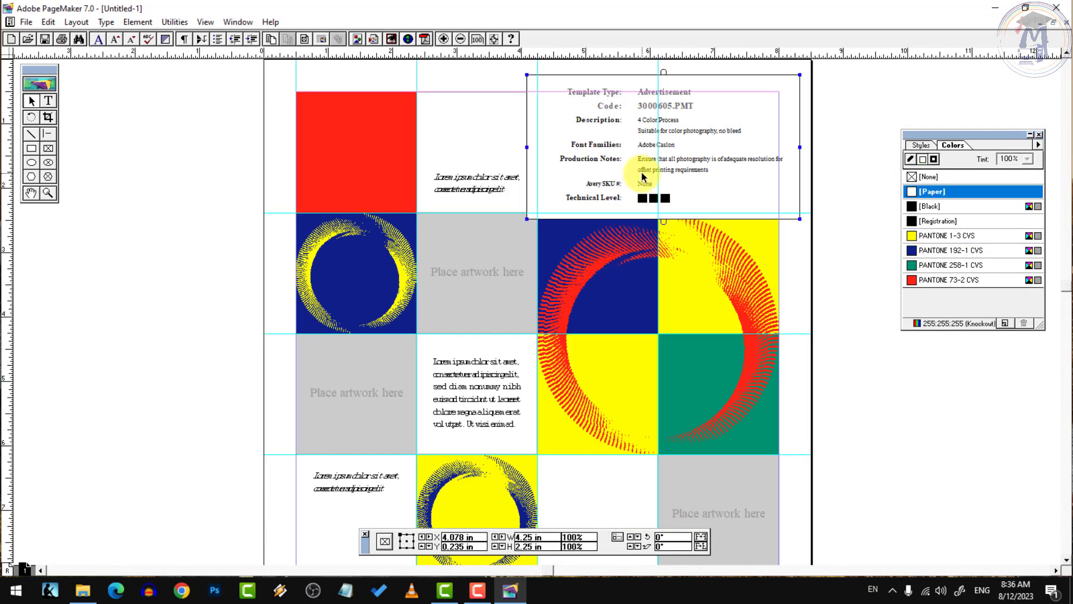
left_click(392, 148, "shift")
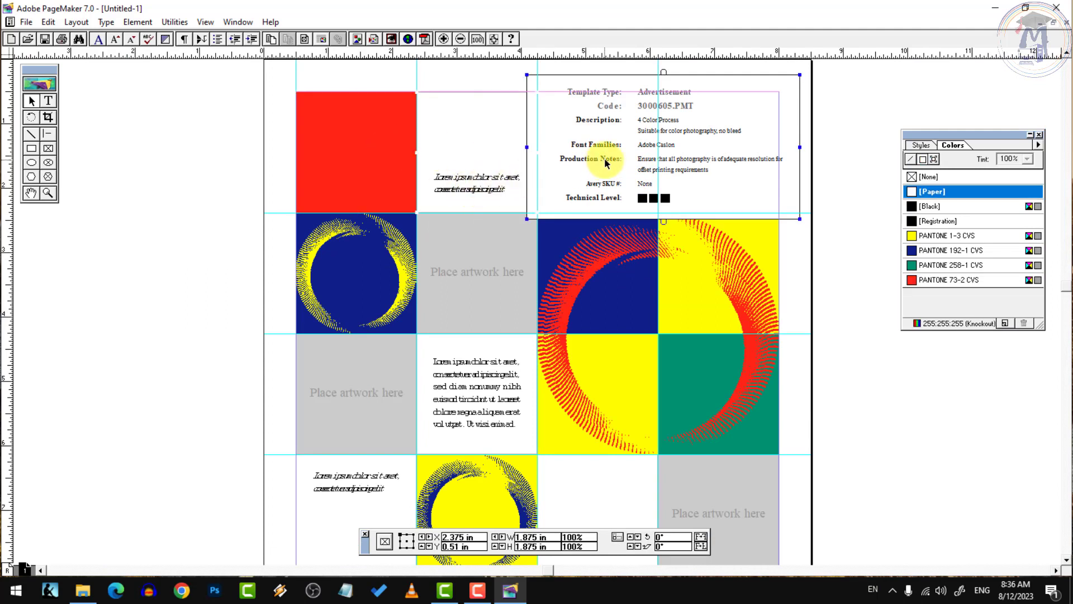
left_click(551, 254)
left_click(445, 367)
left_click(355, 412)
left_click(386, 473)
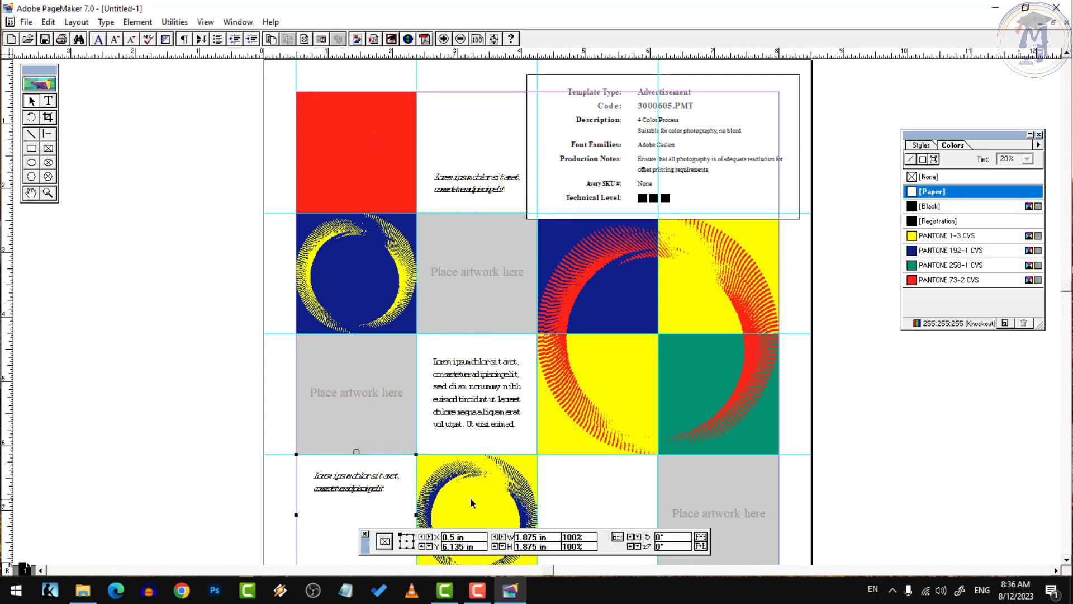
left_click(471, 503)
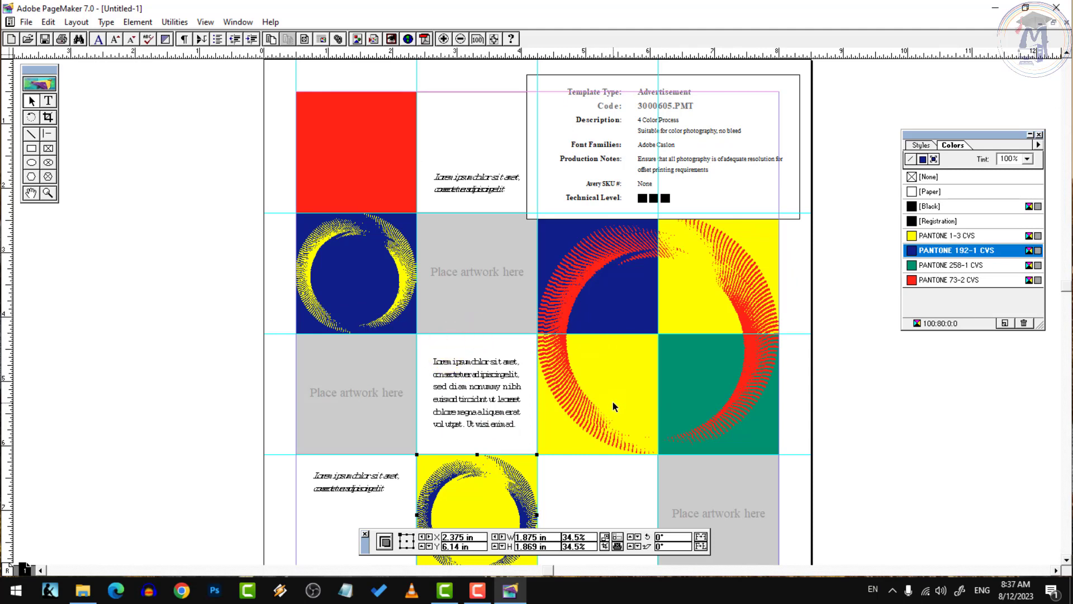
Examine the logo, address and text blocks in the lower part of the page, and close the publication without saving
left_click(1066, 561)
left_click(728, 423)
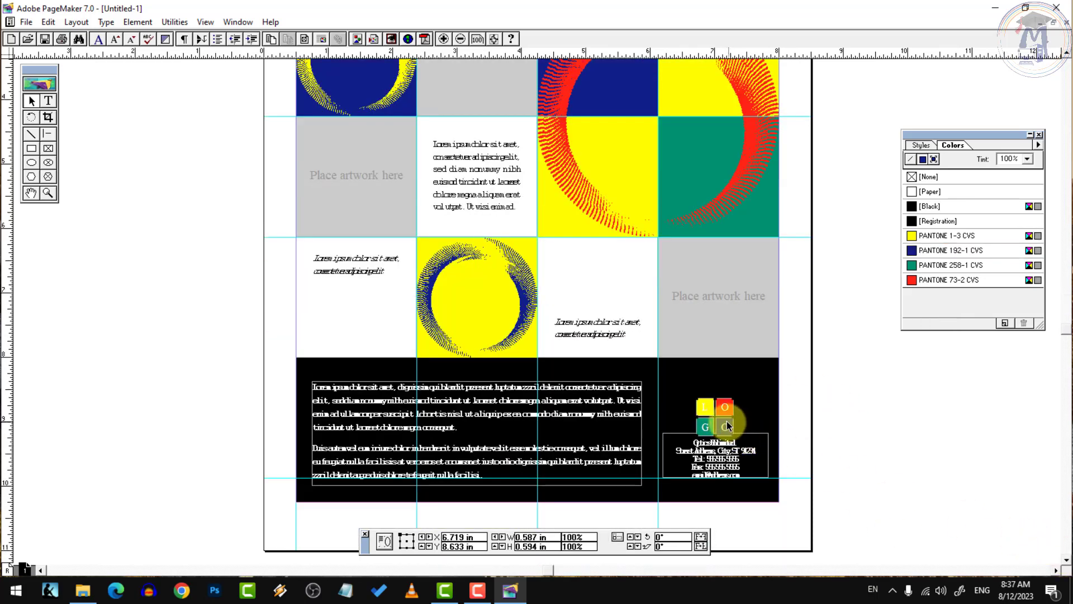
left_click(677, 442)
left_click(530, 427)
left_click(505, 336)
left_click(352, 285)
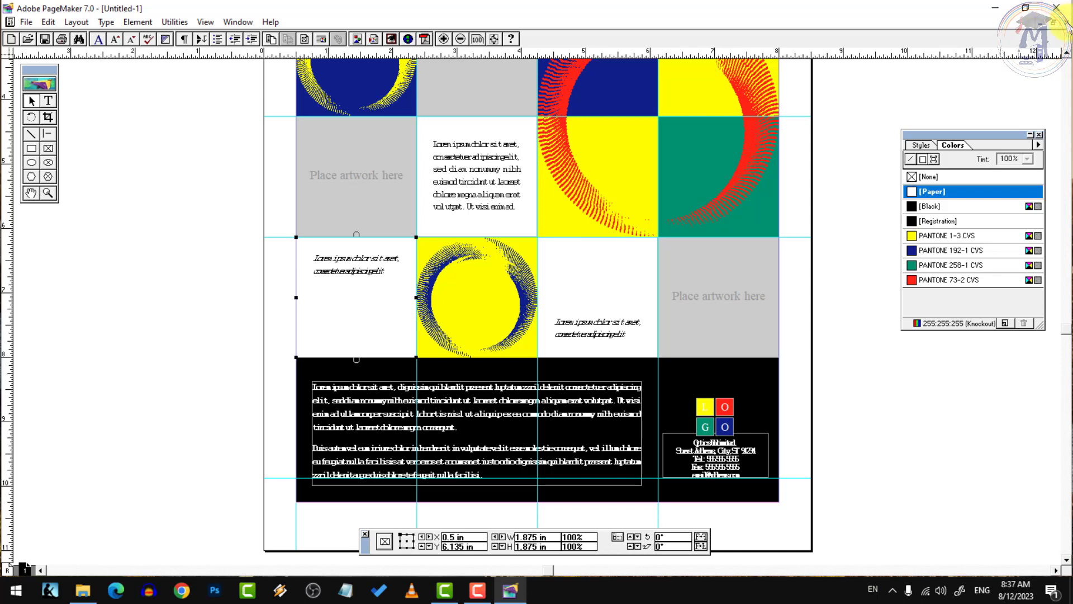
left_click(1056, 7)
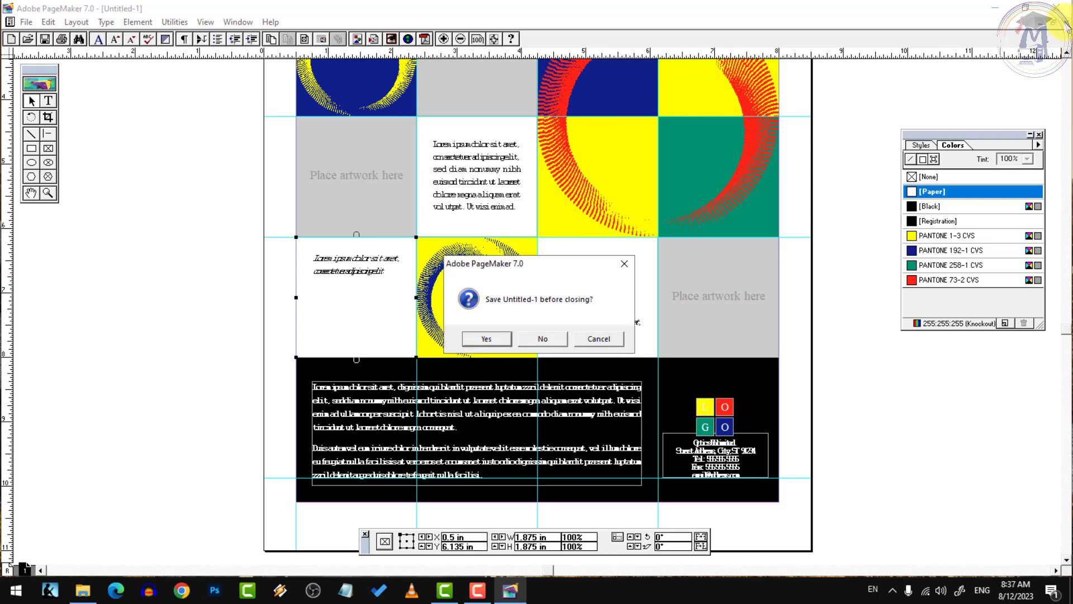
left_click(529, 341)
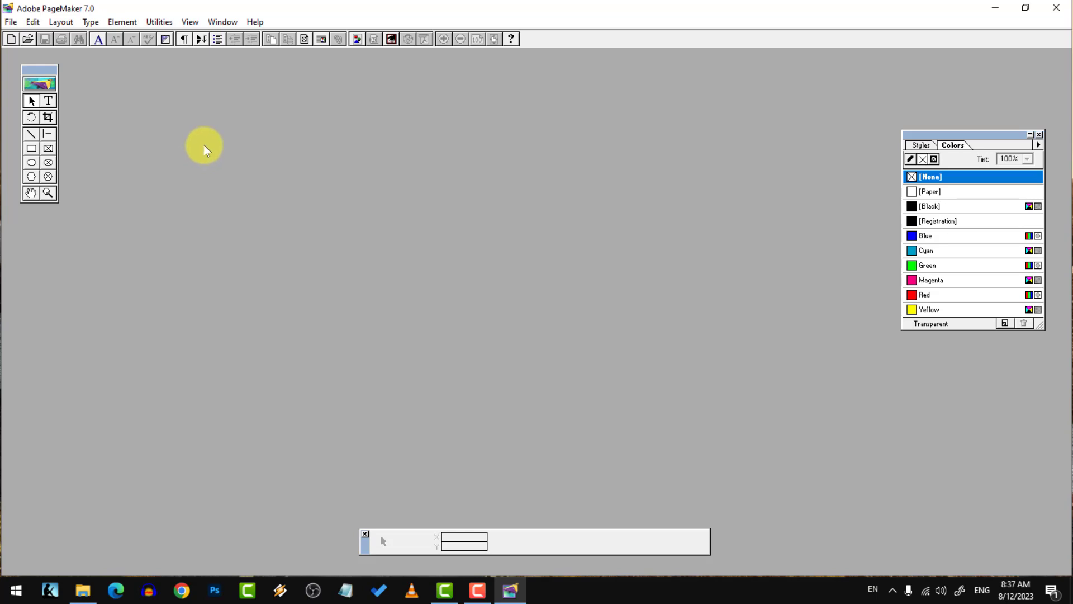
Start a new publication and set its page size to A4, checking the page dimensions
left_click(11, 22)
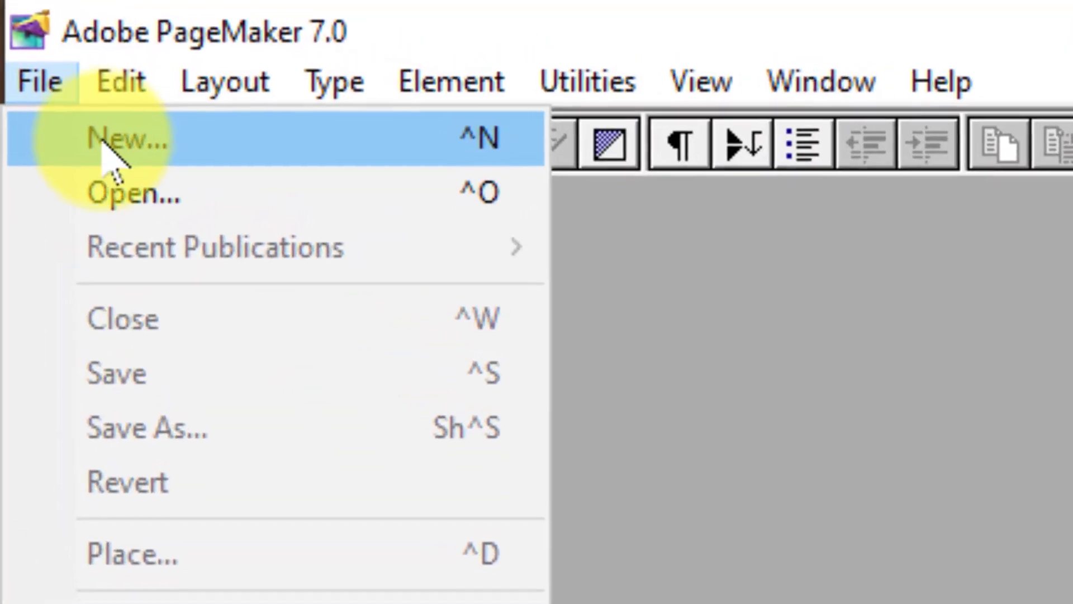
left_click(111, 146)
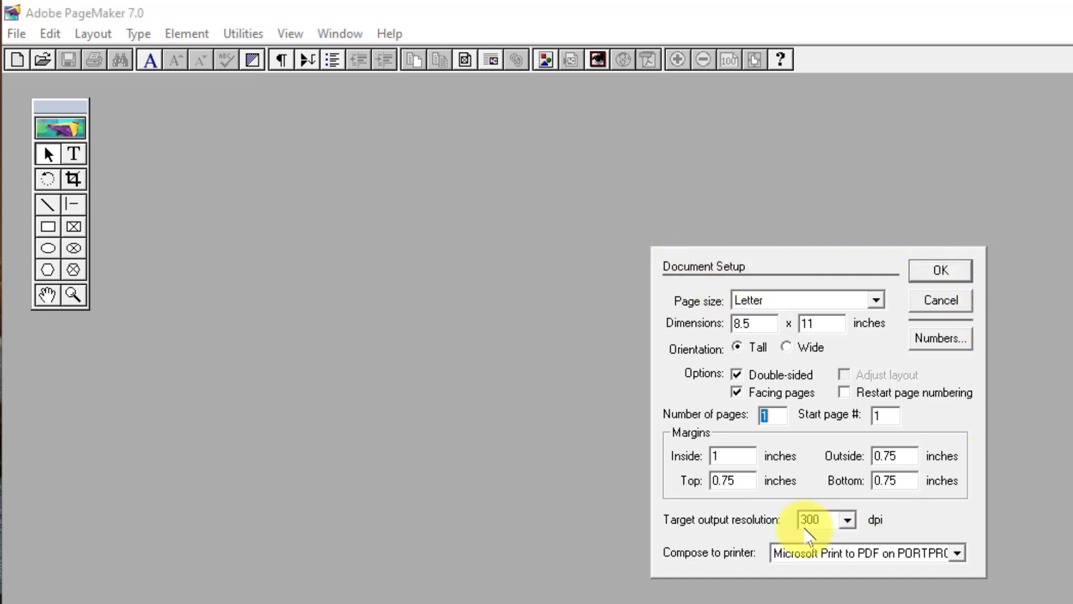
left_click(876, 300)
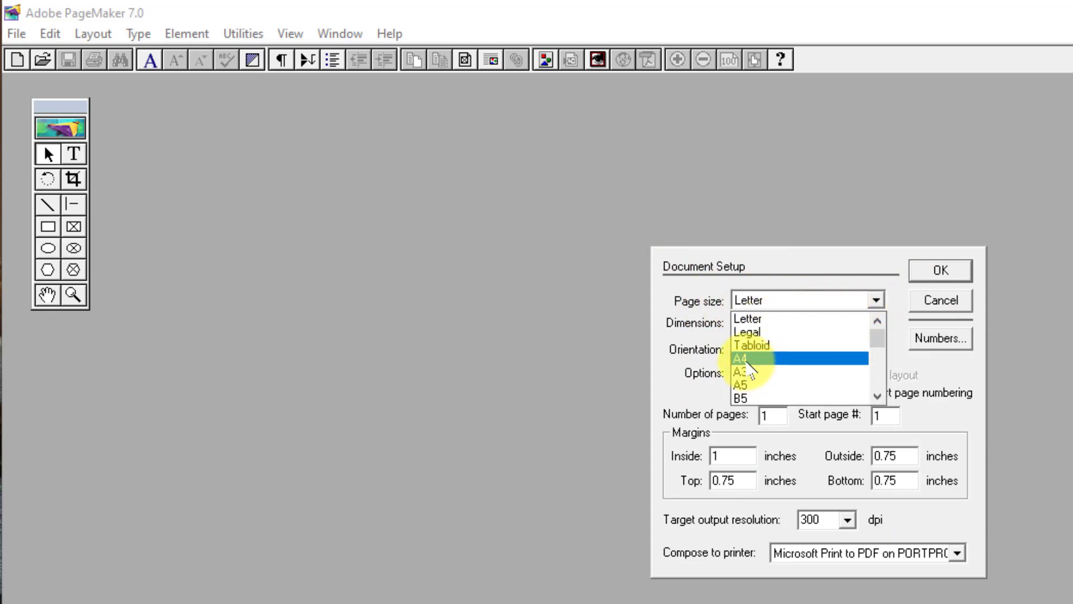
left_click(748, 359)
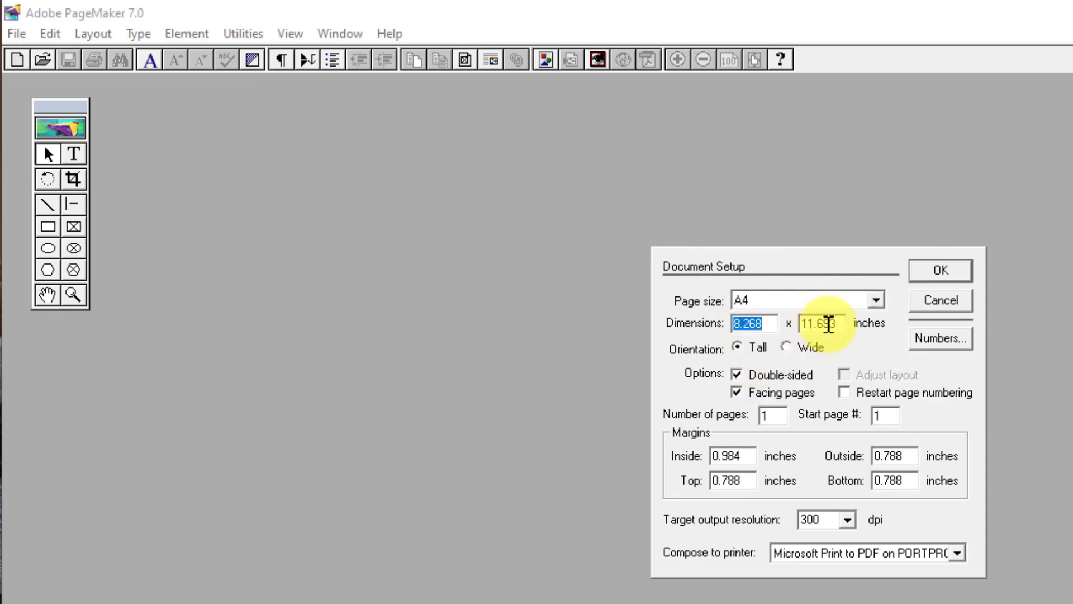
key("Tab")
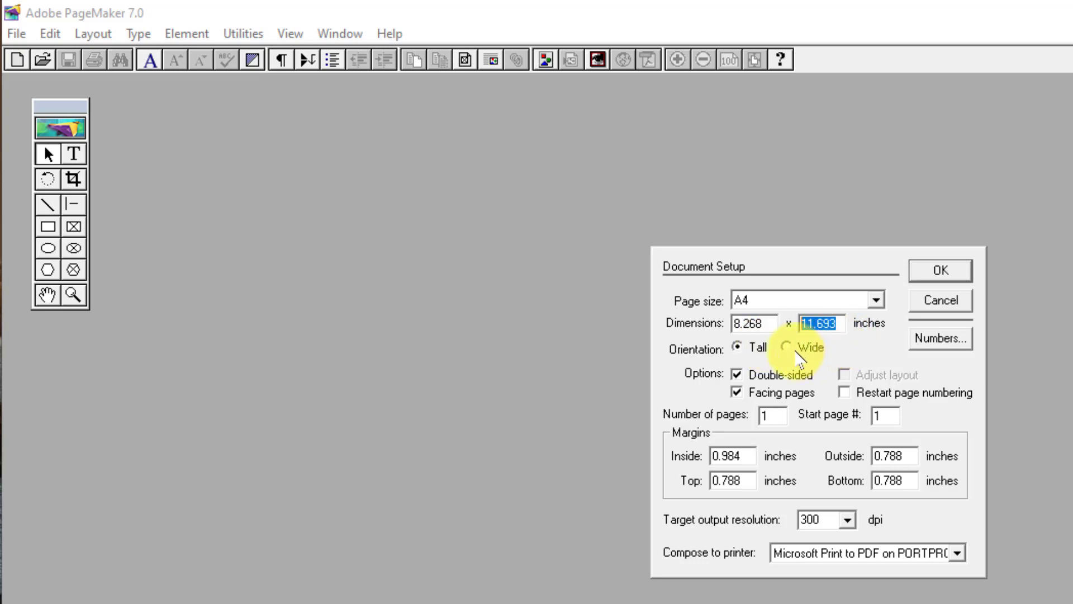
key("shift+Tab")
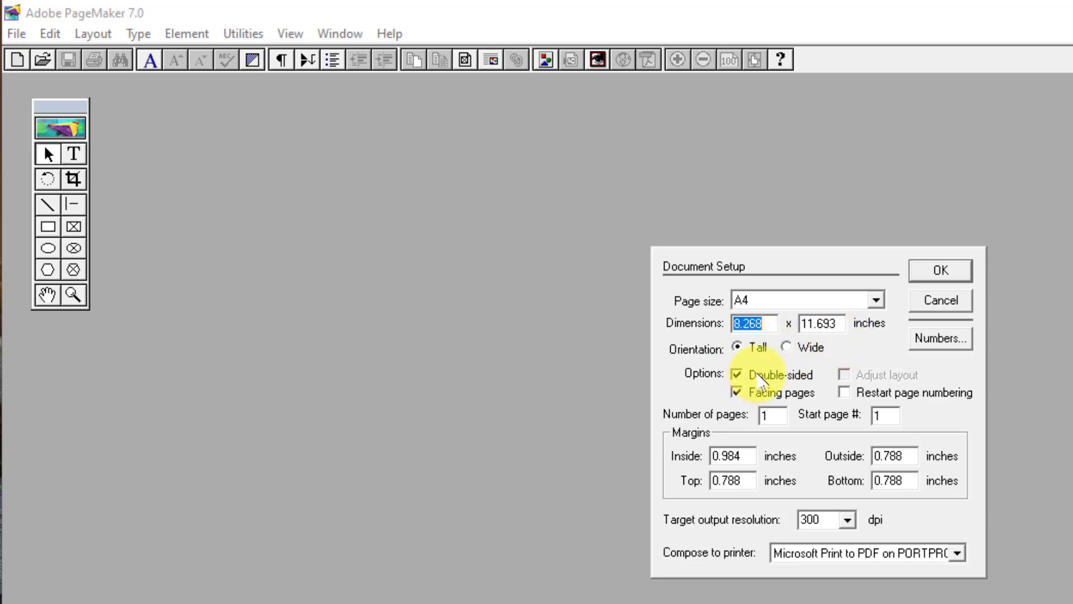
Make the A4 publication single-sided by turning off Double-sided, and set it to 10 pages starting at page 1
left_click(761, 379)
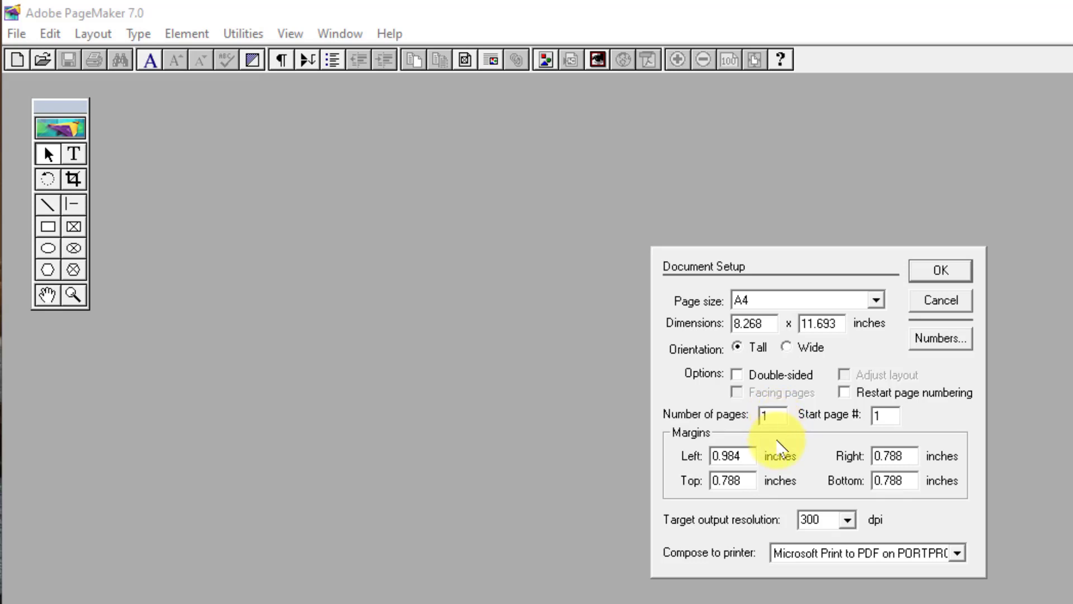
left_click_drag(776, 414, 726, 414)
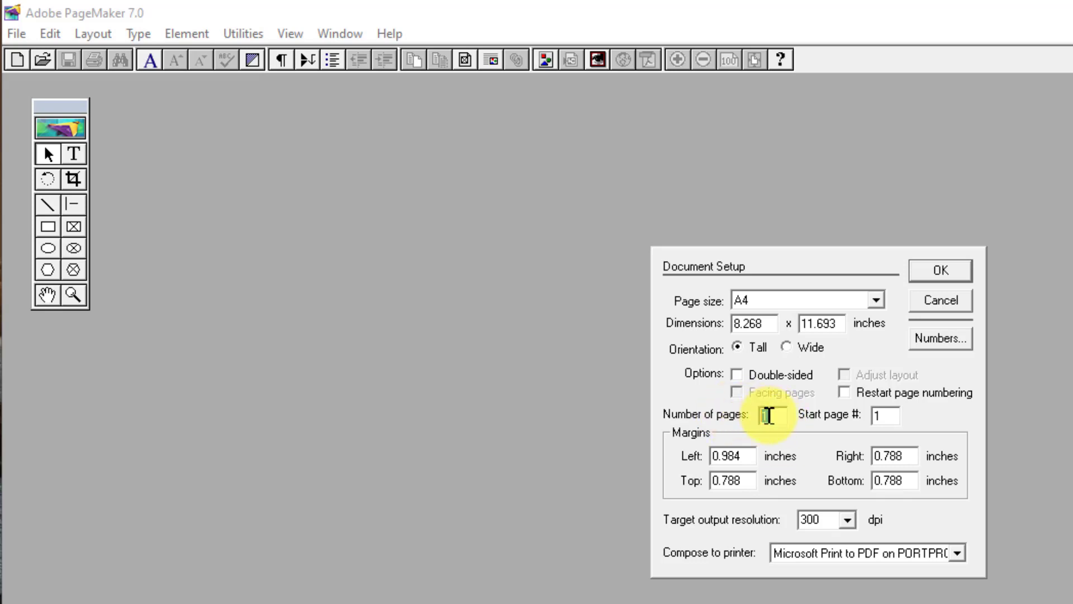
type("10")
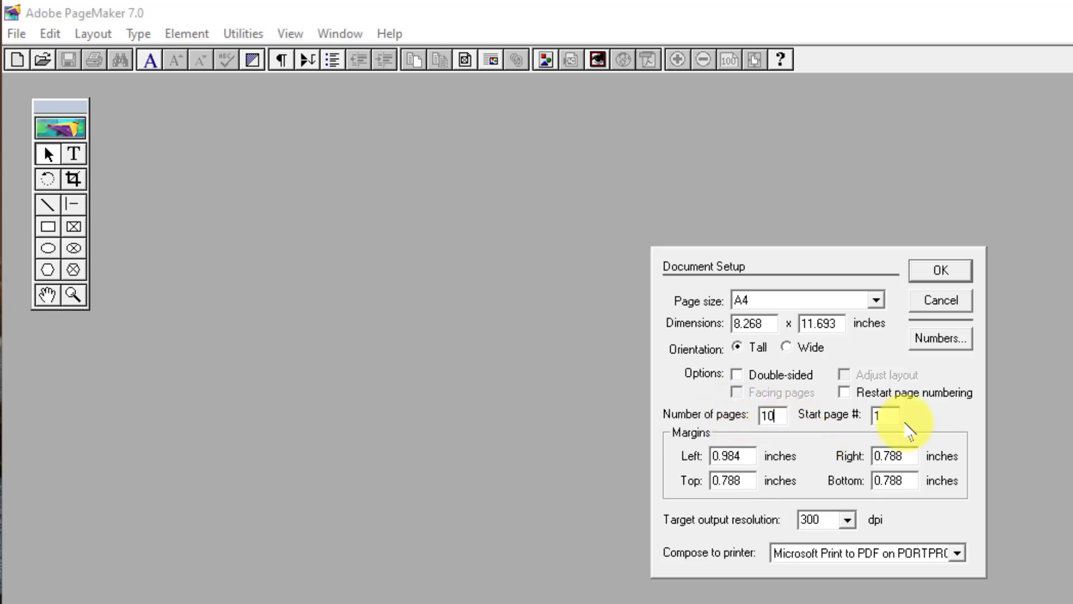
left_click_drag(897, 416, 854, 417)
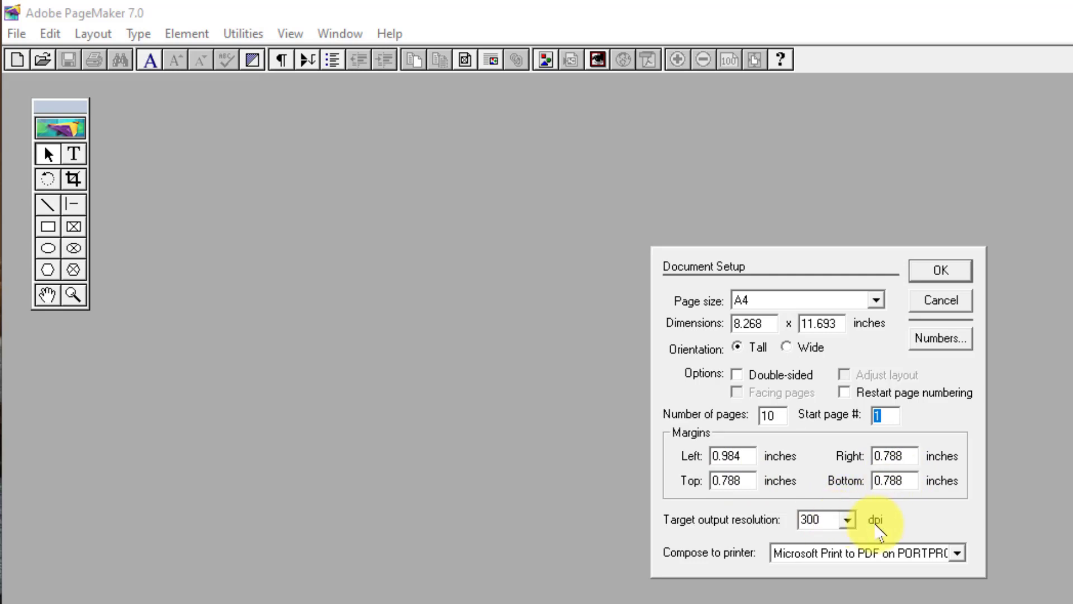
Keep the target output resolution at 300 dpi and compose the publication for the Microsoft XPS Document Writer printer
left_click(848, 520)
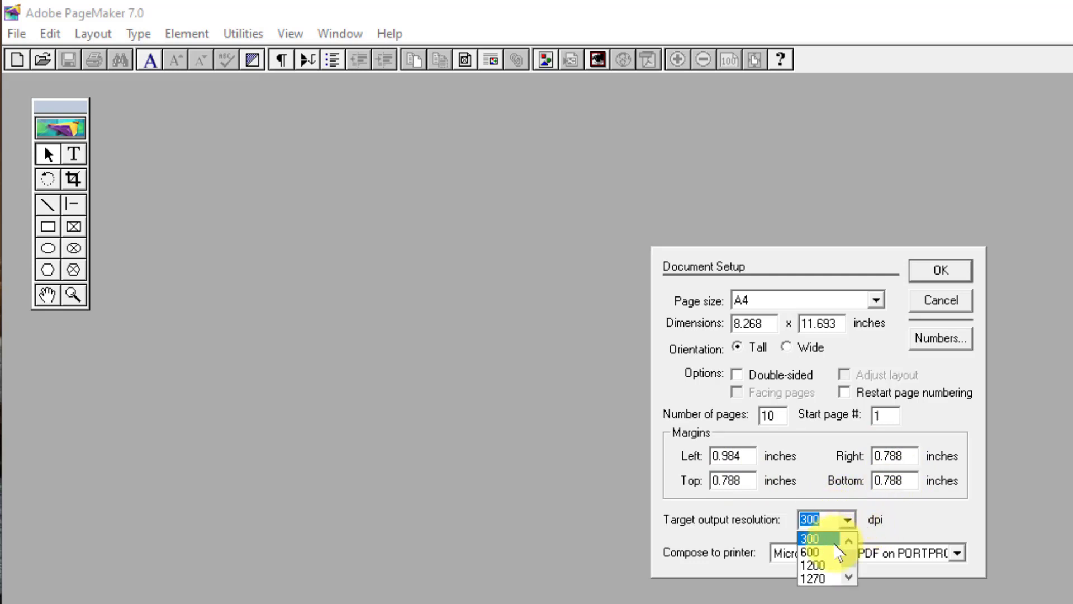
left_click(815, 538)
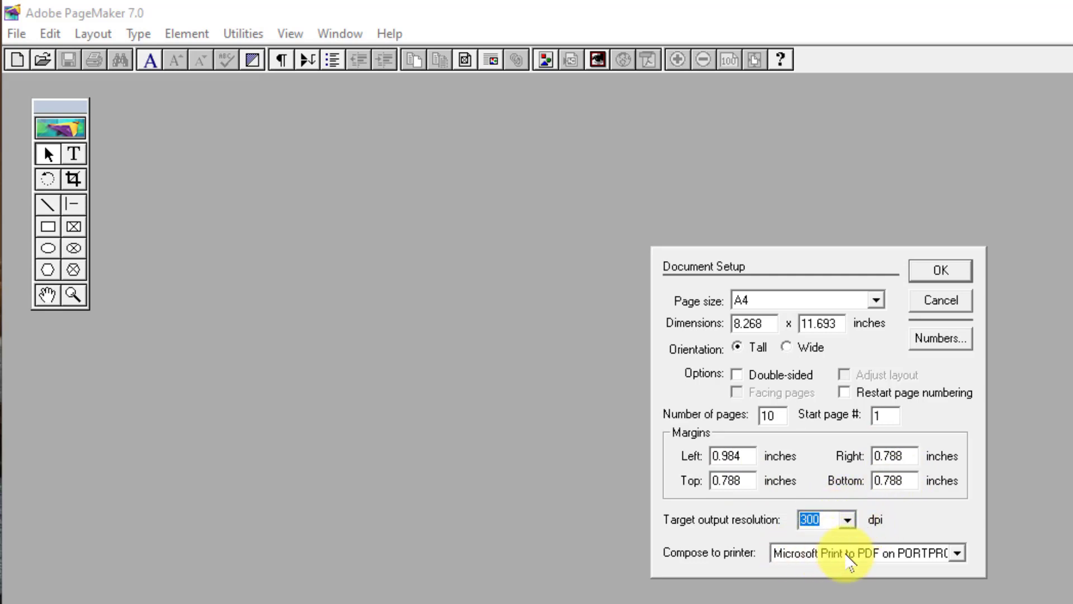
left_click(832, 553)
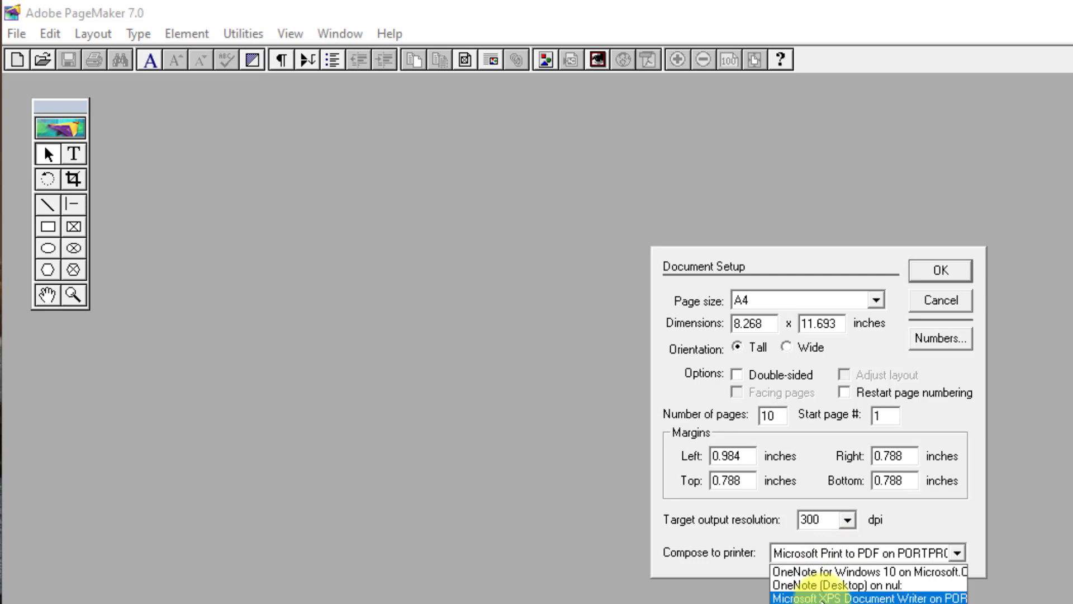
left_click(822, 598)
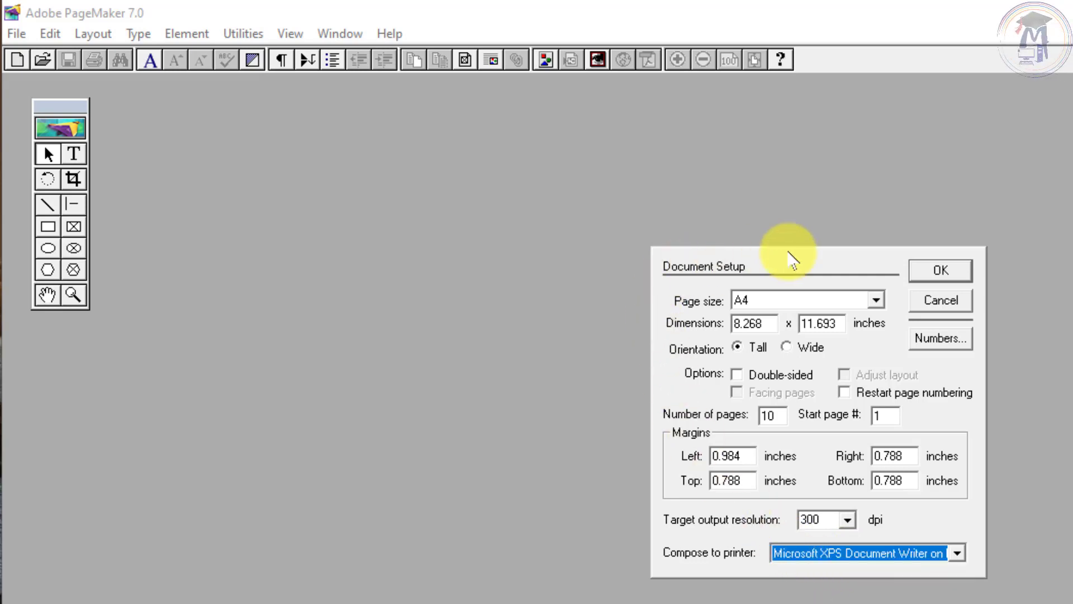
Check the page numbering styles without changing them, create the publication and maximize its window
left_click(945, 338)
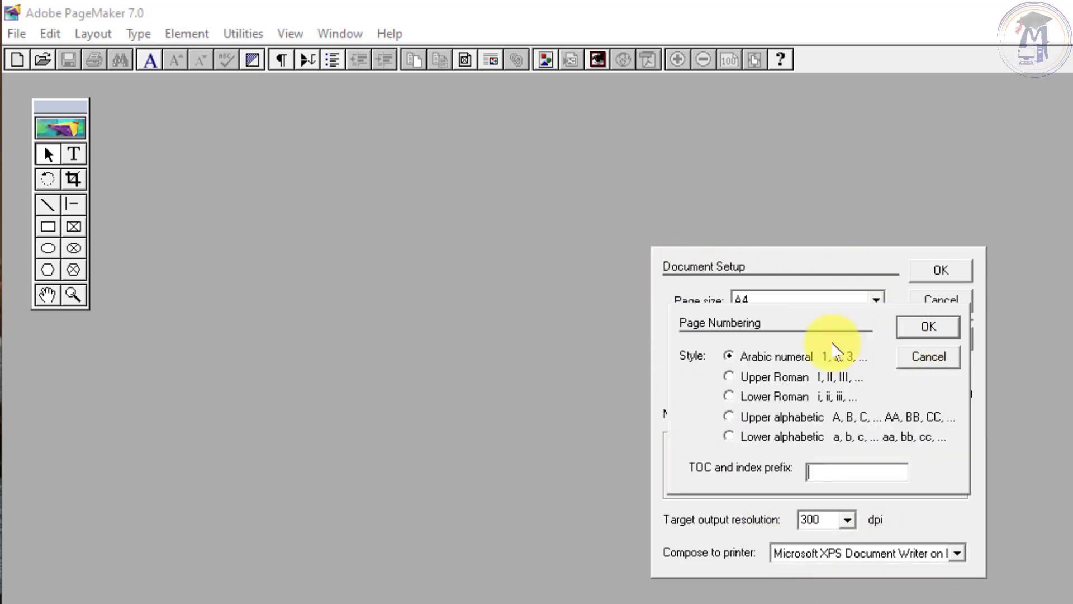
left_click(928, 357)
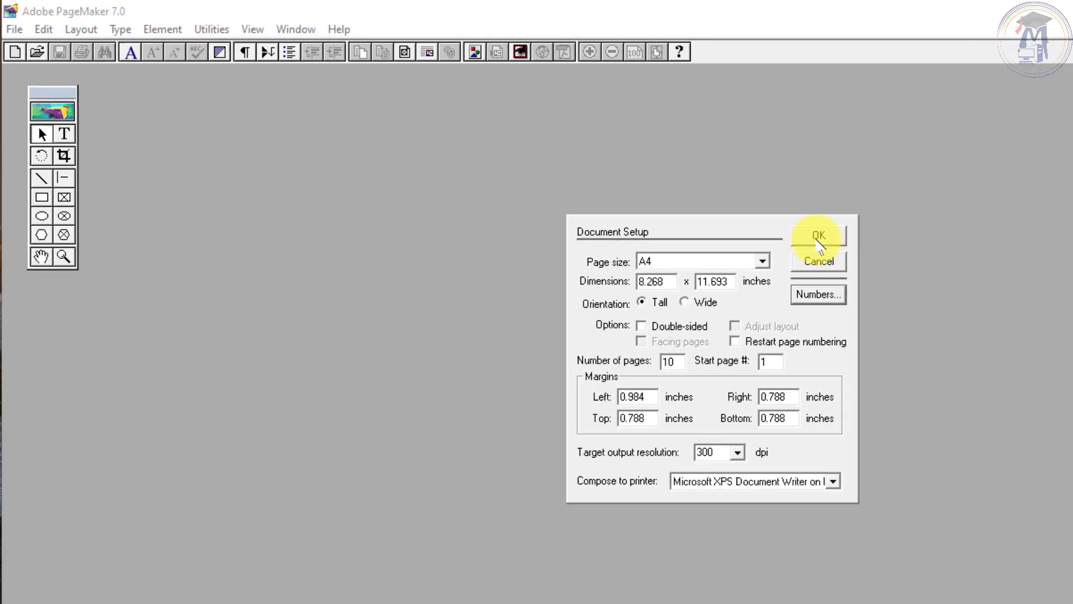
left_click(818, 238)
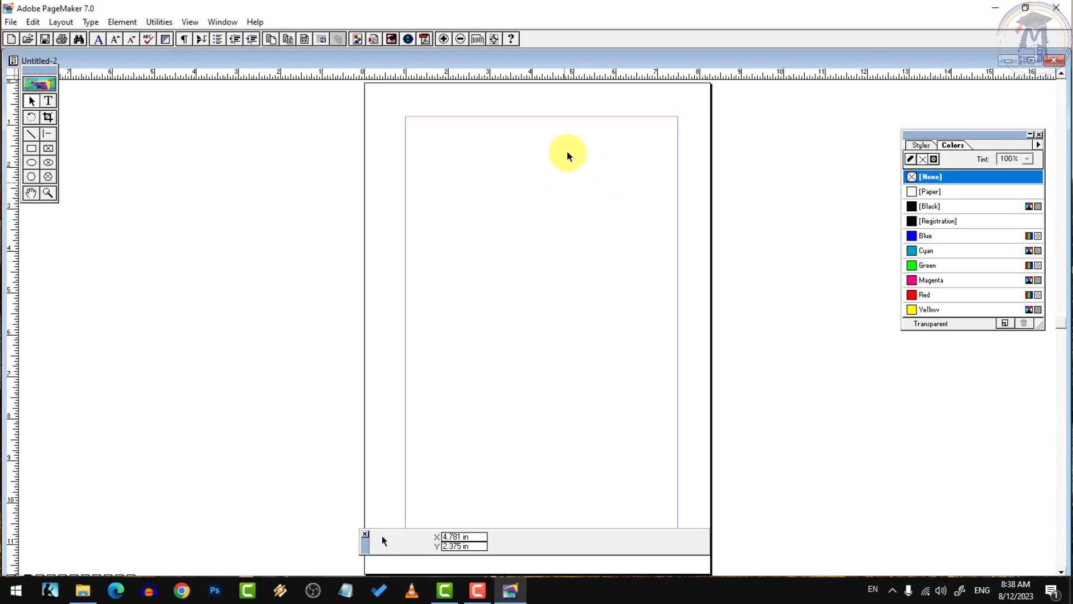
left_click(1030, 61)
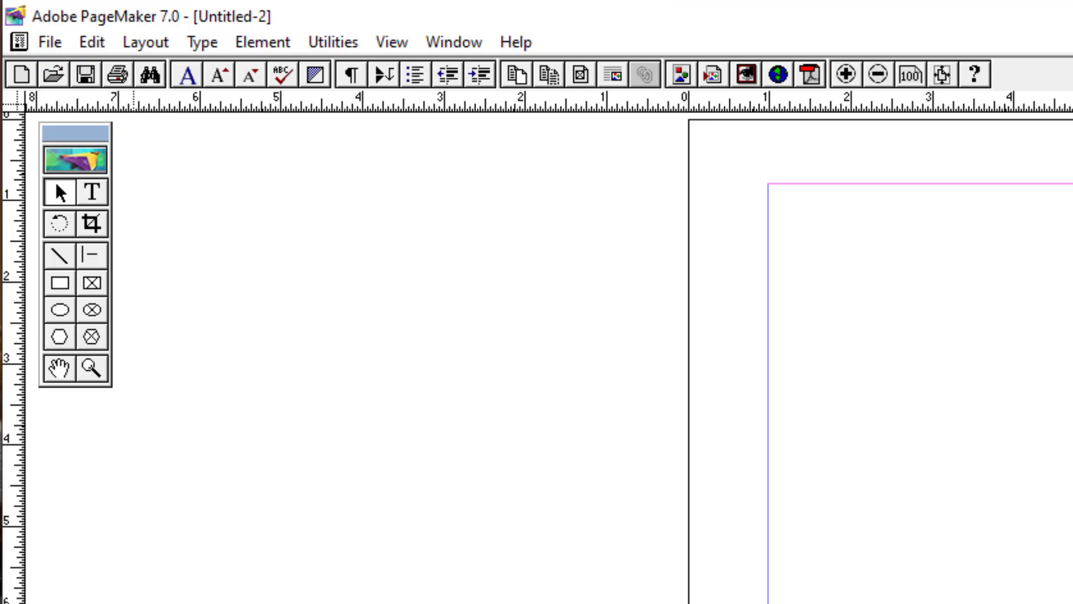
left_click(42, 50)
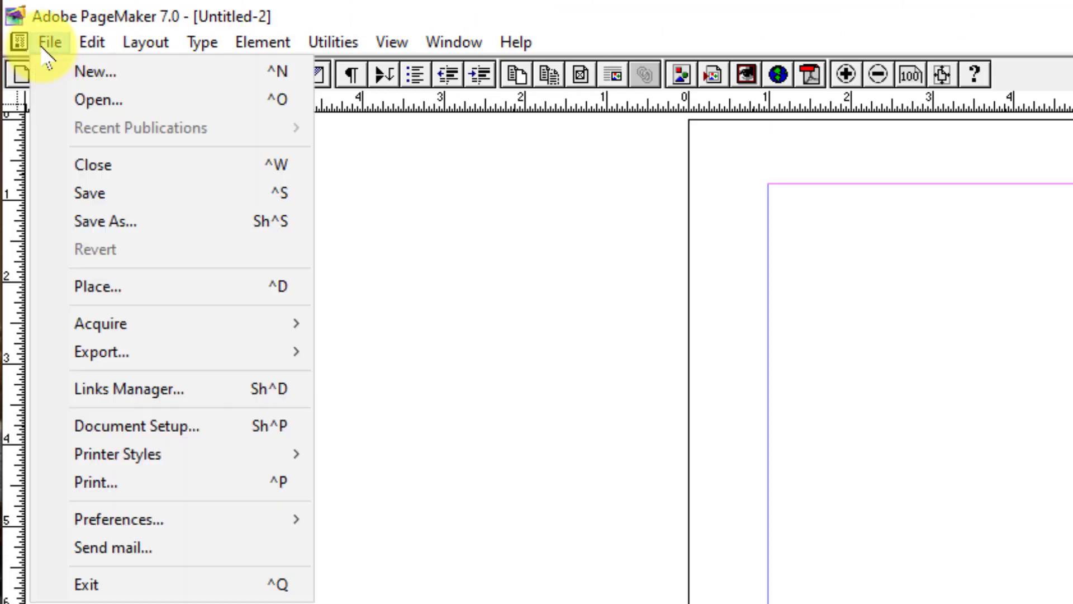
mouse_move(217, 54)
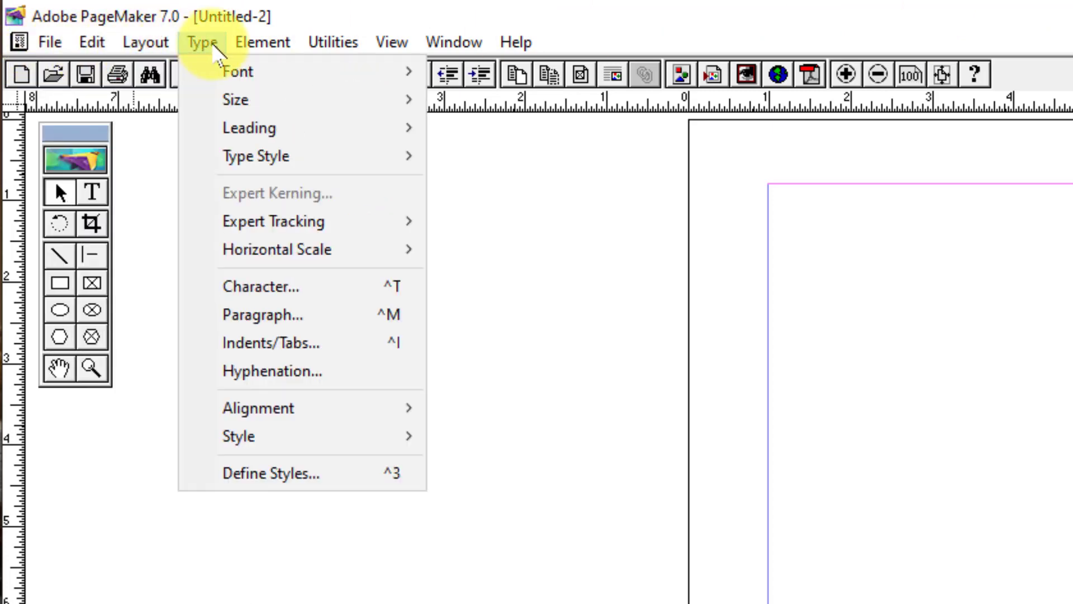
mouse_move(390, 44)
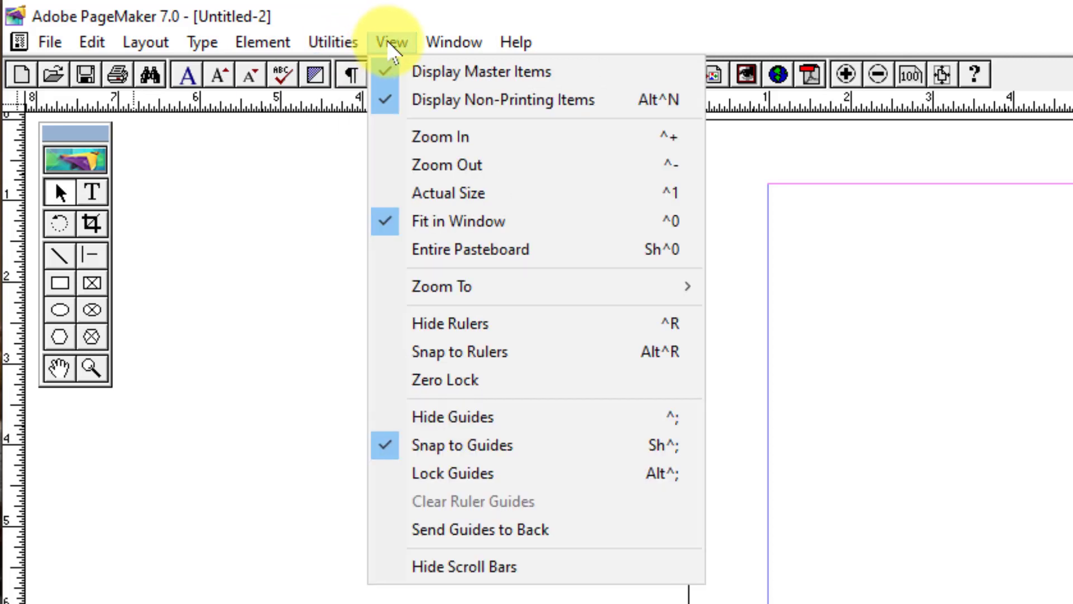
mouse_move(516, 49)
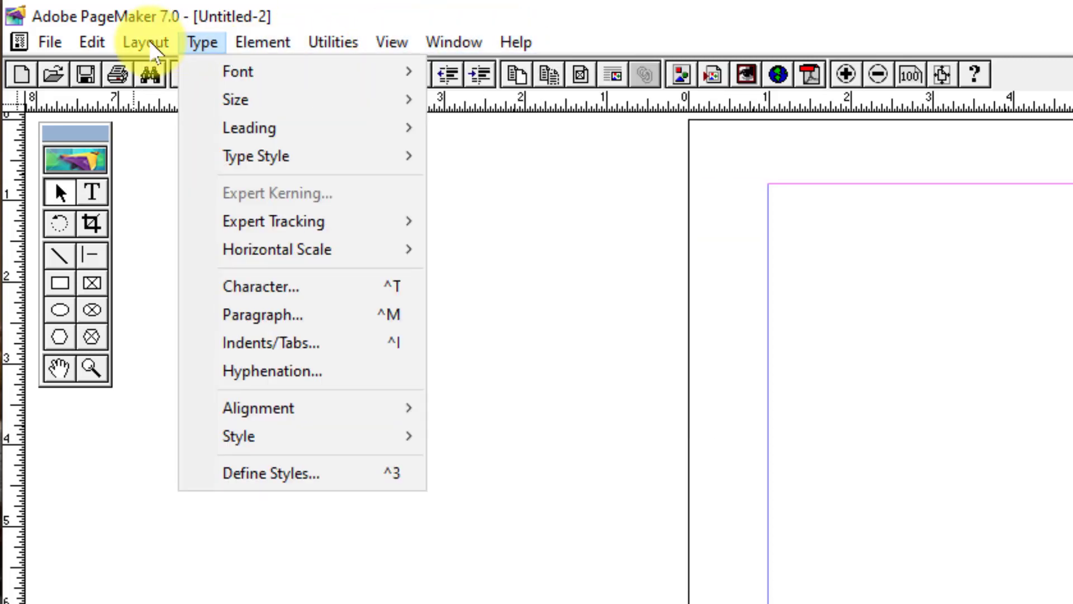
mouse_move(52, 47)
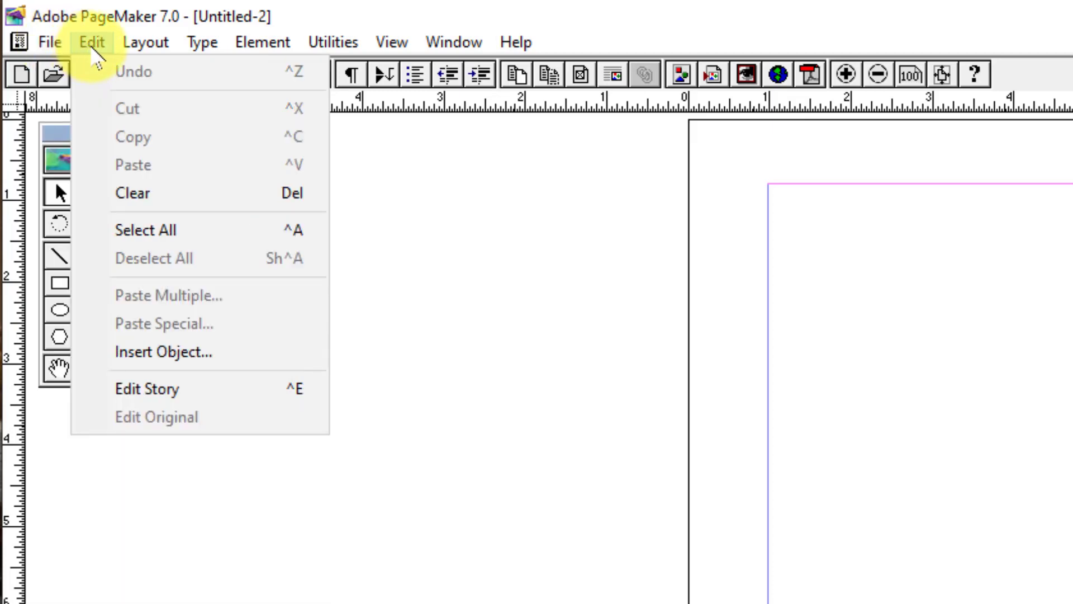
mouse_move(128, 49)
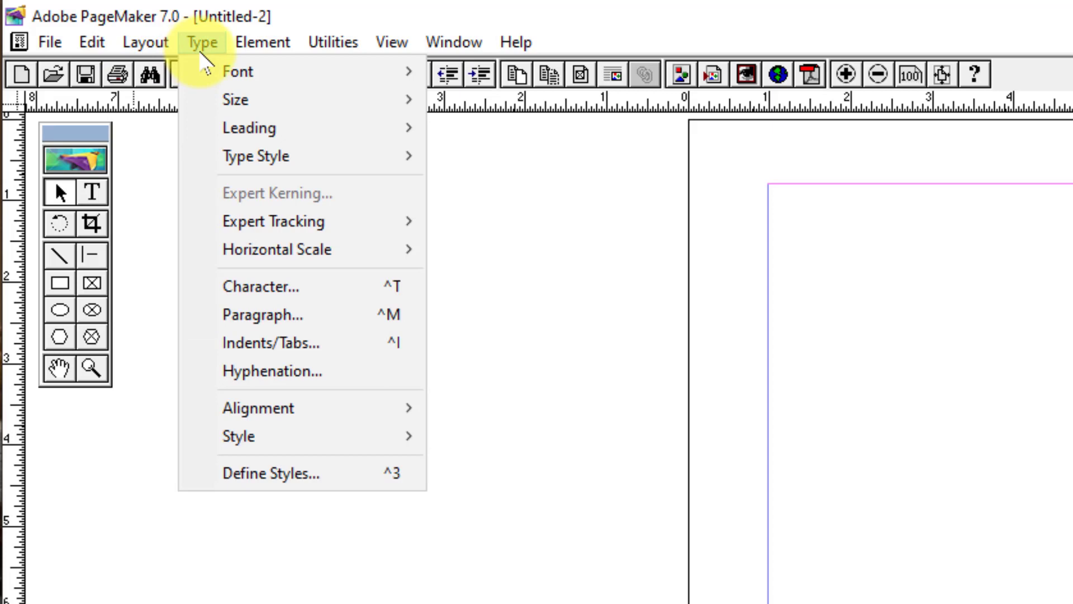
left_click(72, 141)
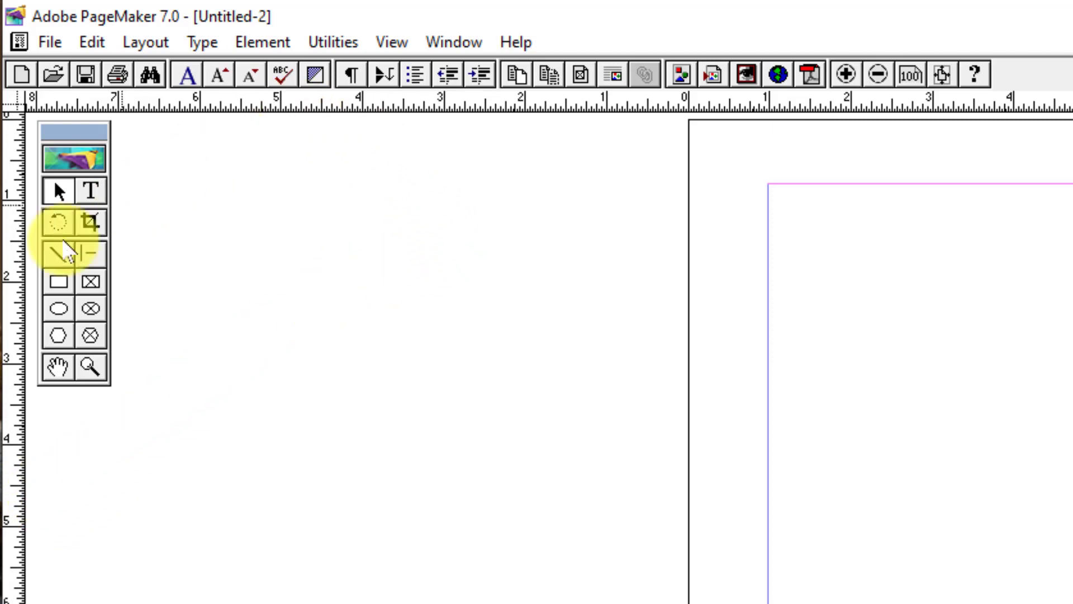
Pull a horizontal ruler guide onto the page near its upper edge, and remove the guide again
mouse_move(8, 263)
left_mouse_down()
mouse_move(814, 275)
mouse_move(4, 279)
left_mouse_up()
mouse_move(460, 112)
left_mouse_down()
mouse_move(479, 224)
mouse_move(471, 125)
left_mouse_up()
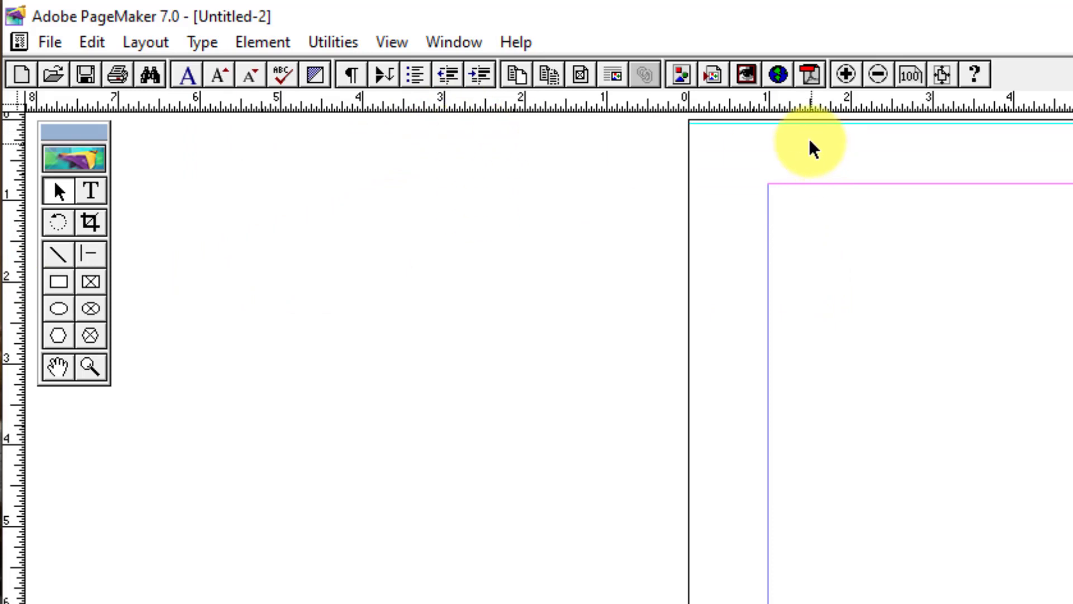
left_click_drag(810, 124, 813, 90)
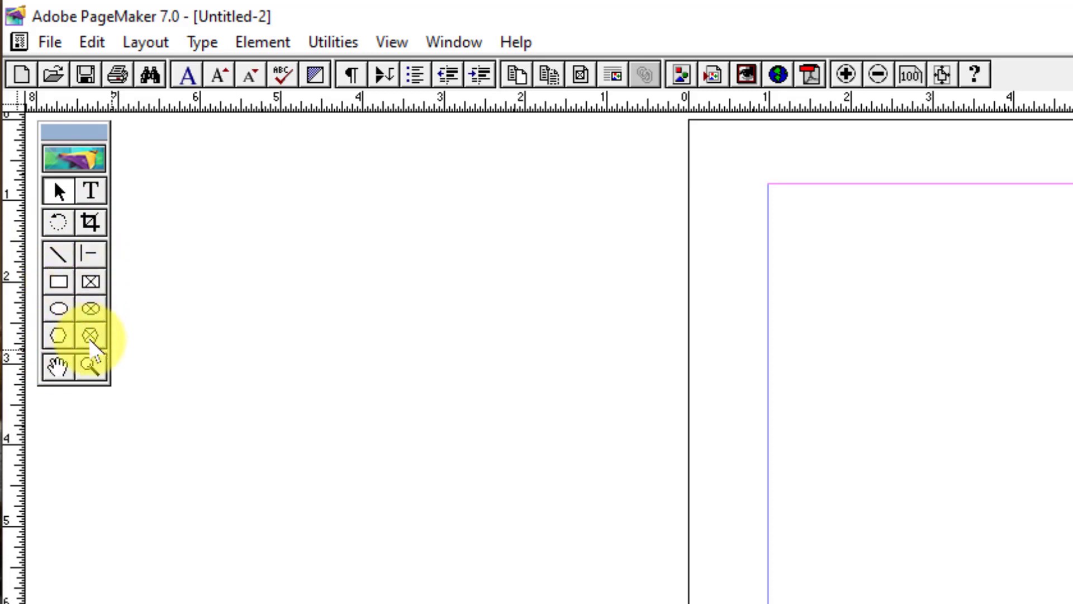
Pan the page with the Hand tool, zoom in and out with the Zoom tool, and return to the Pointer tool
left_click(58, 366)
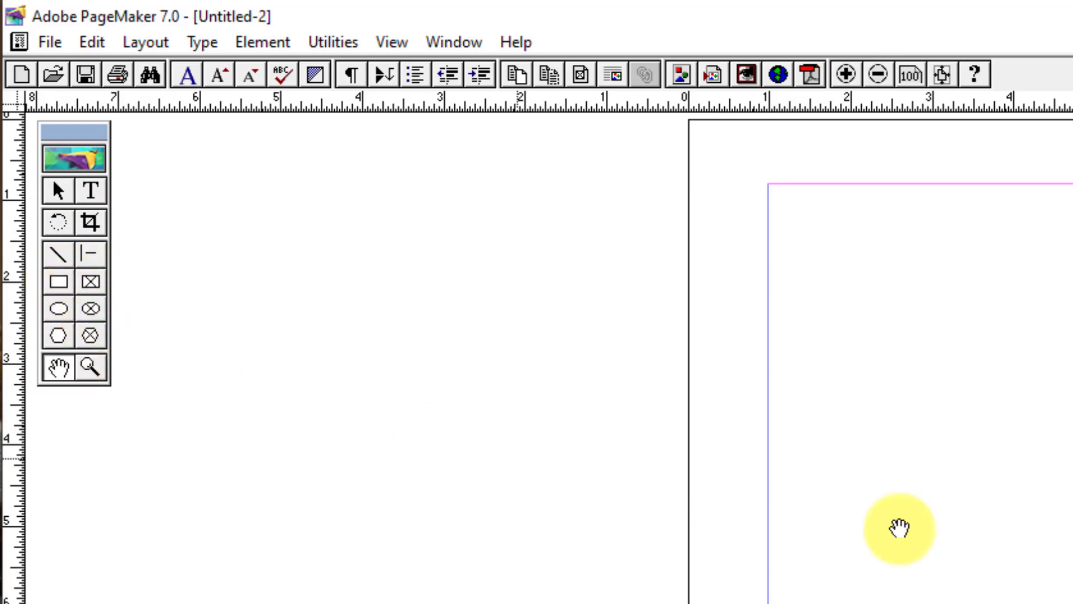
left_click_drag(900, 528, 822, 461)
left_click(90, 367)
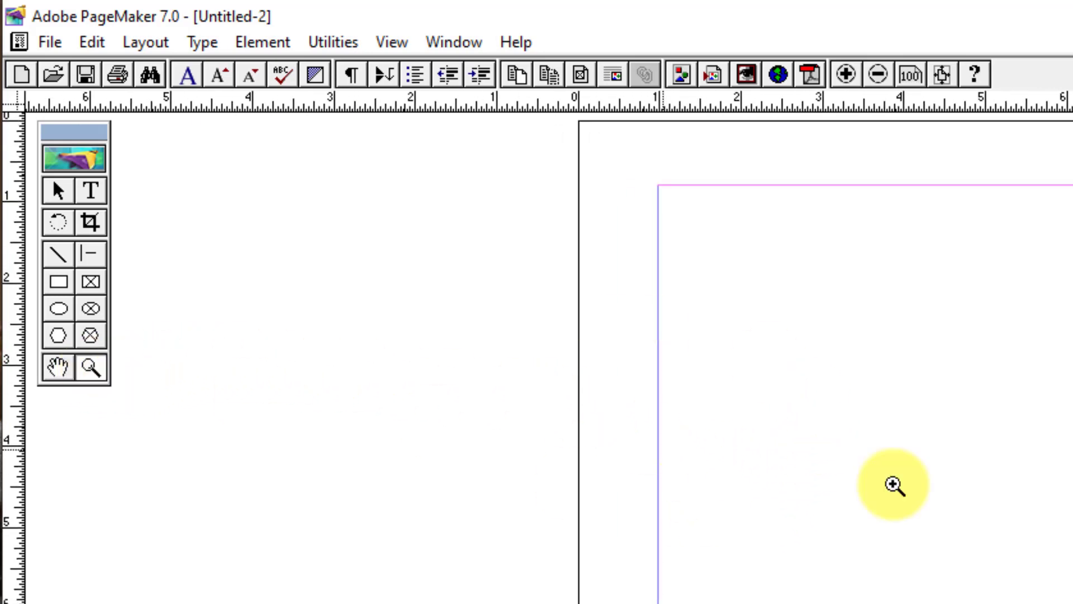
left_click(923, 491)
left_click(1001, 520)
left_click(1062, 564)
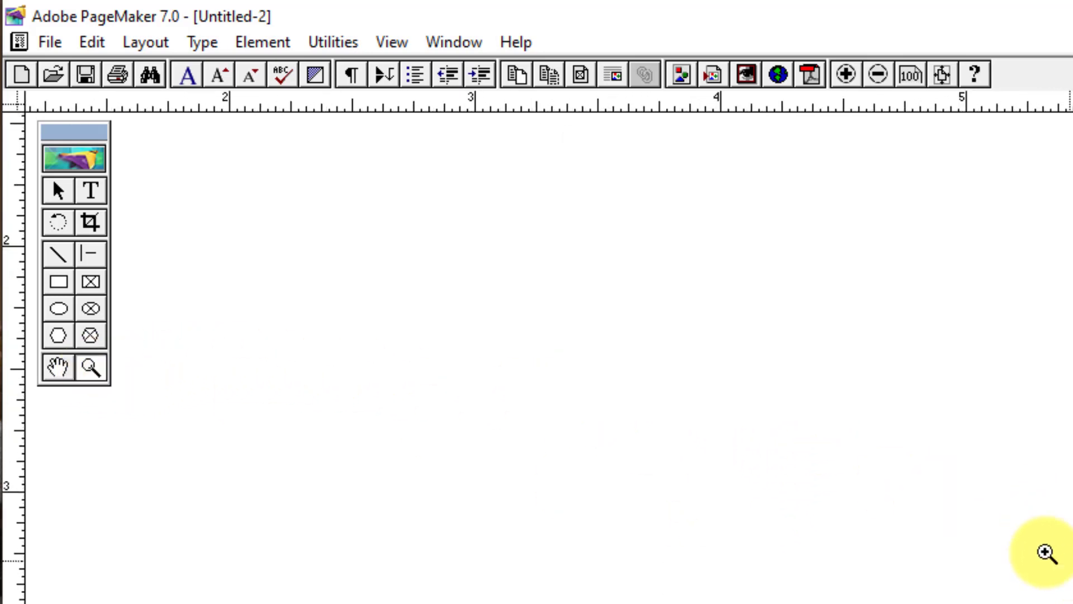
left_click(959, 510, "ctrl")
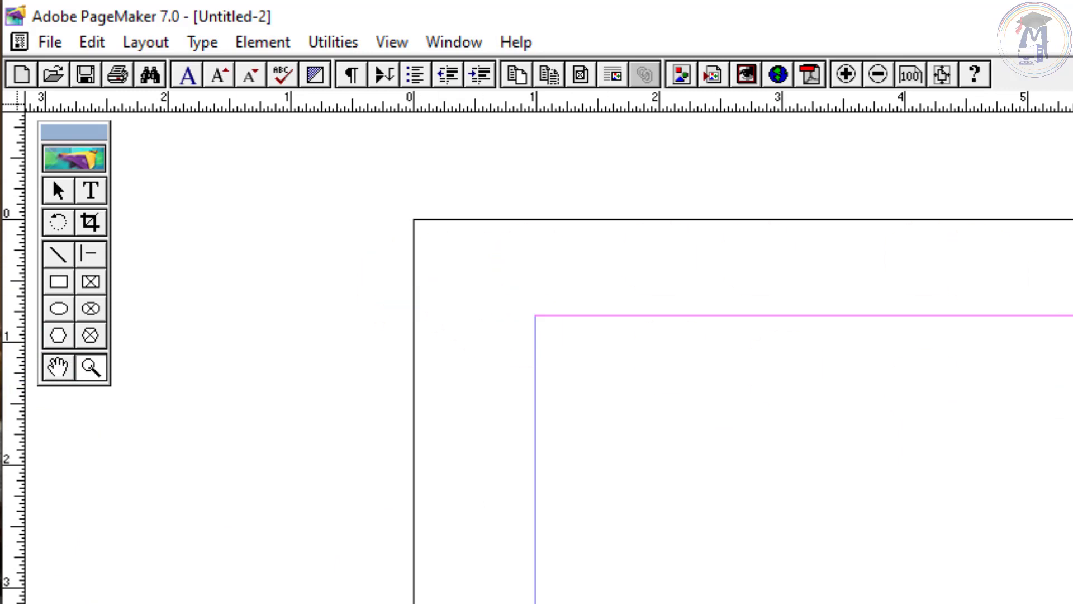
left_click(57, 187)
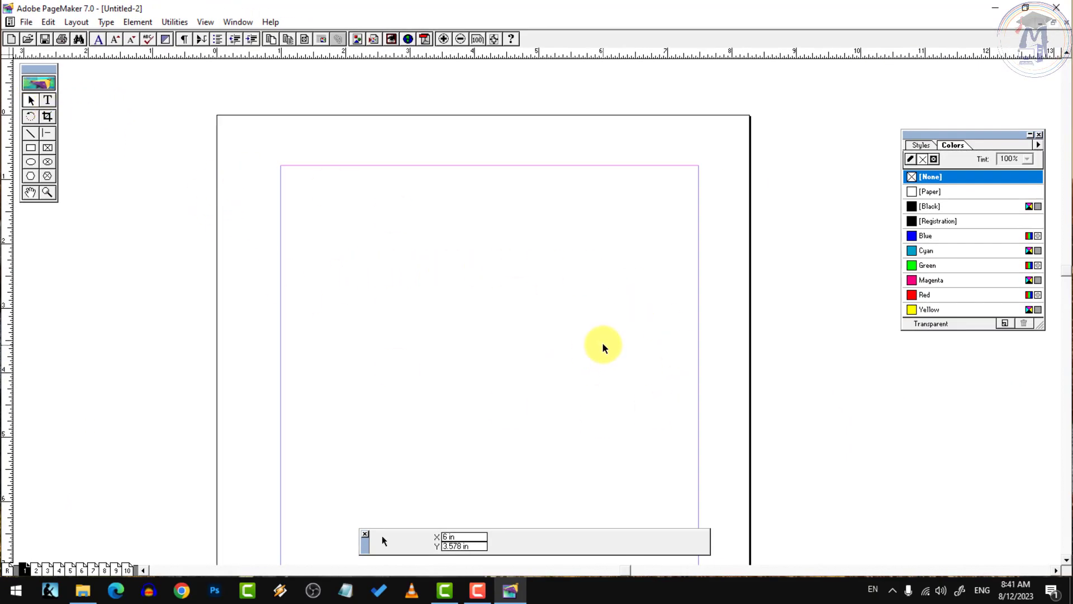
Zoom in and out on the page, view it at actual size, and fit the whole page in the window
left_click(587, 337)
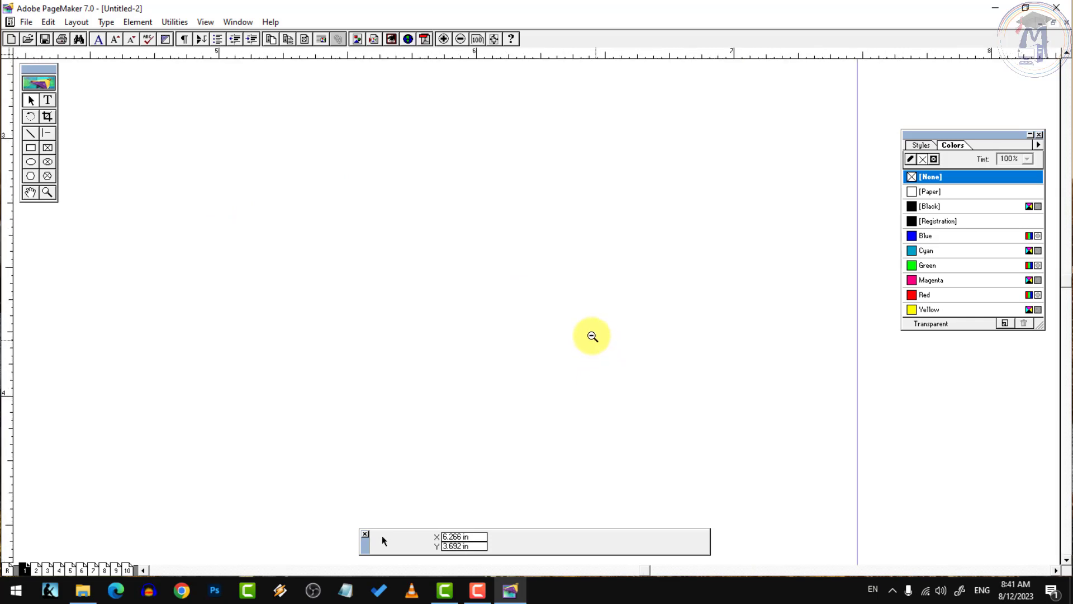
left_click(592, 336, "ctrl")
left_click(206, 23)
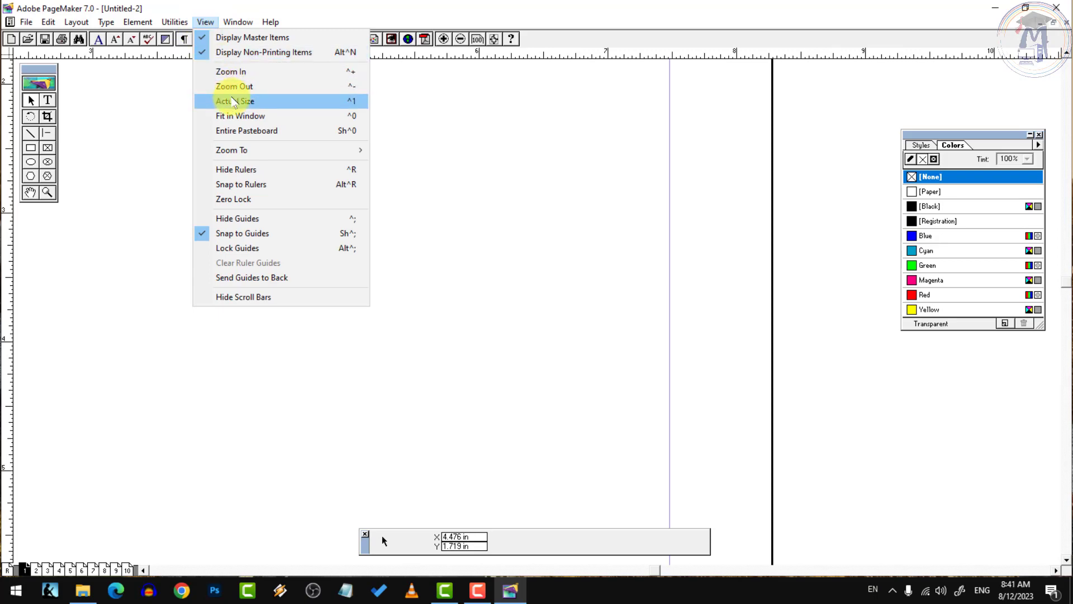
left_click(233, 102)
left_click(206, 22)
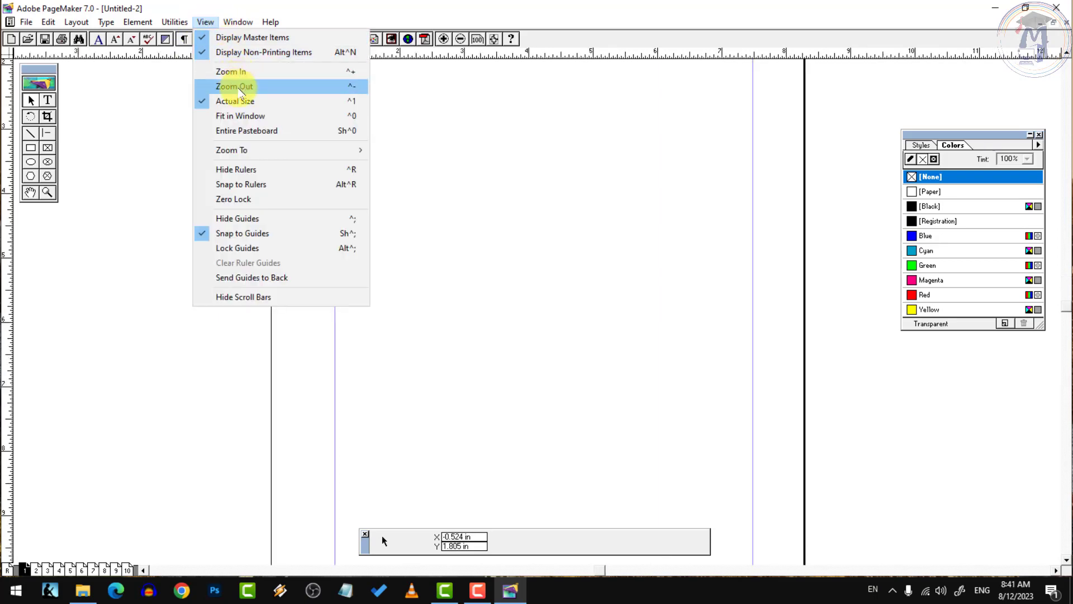
left_click(240, 116)
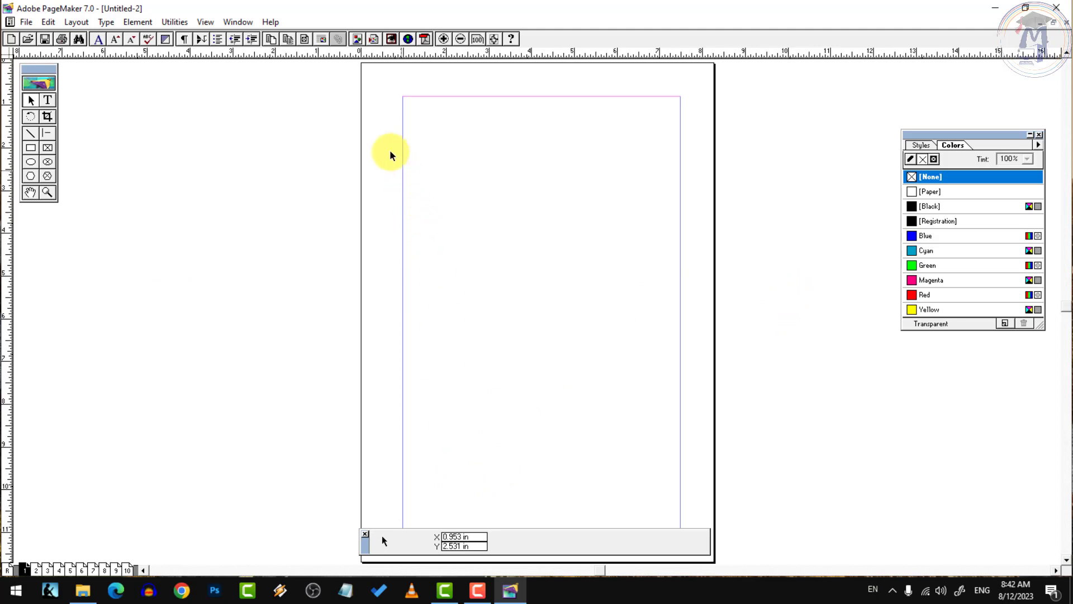
Place the Styles and Colors palette beside the toolbox with Styles displayed, and shift the Control palette slightly
left_click_drag(954, 134, 121, 80)
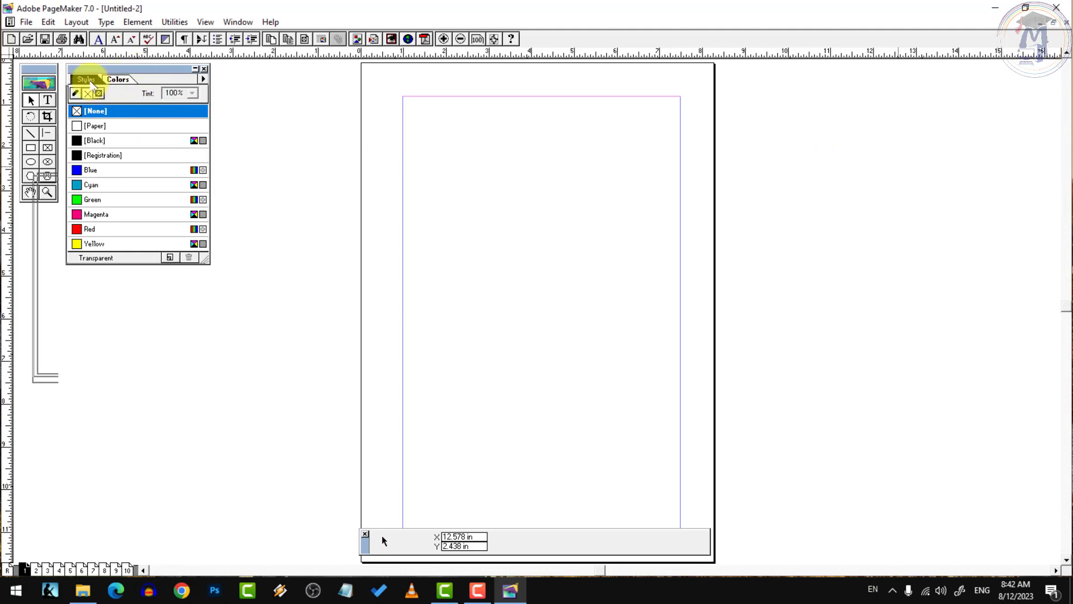
left_click(89, 80)
left_click(114, 80)
left_click(87, 80)
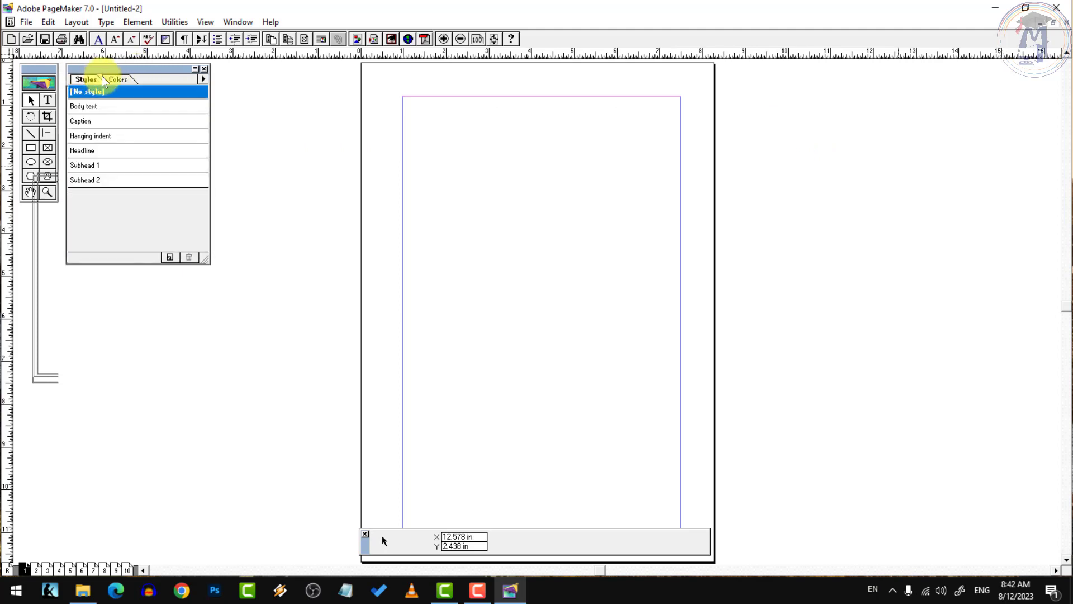
left_click(117, 79)
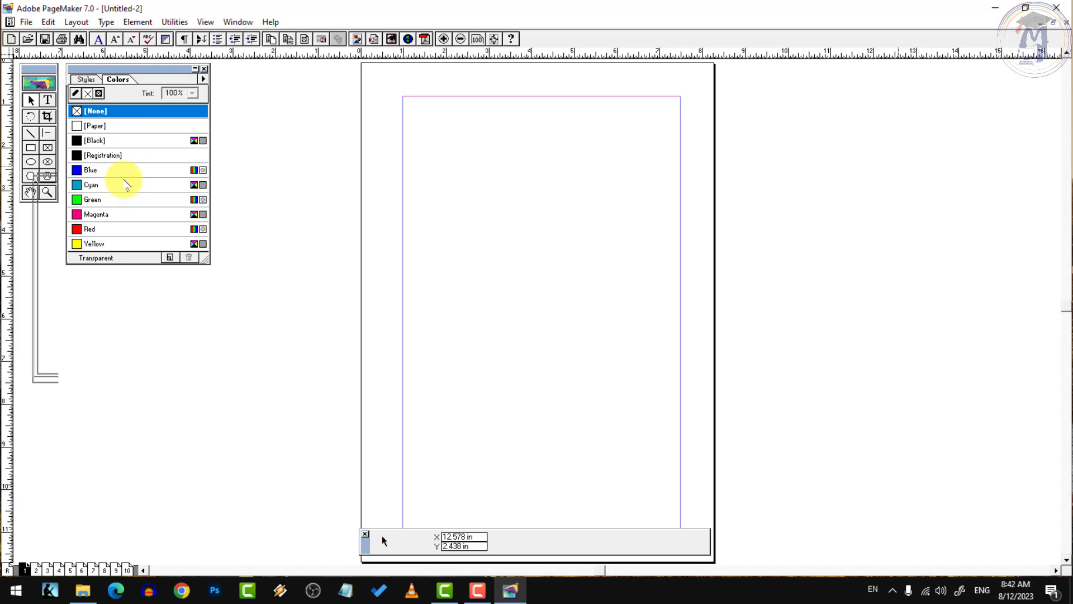
left_click(86, 79)
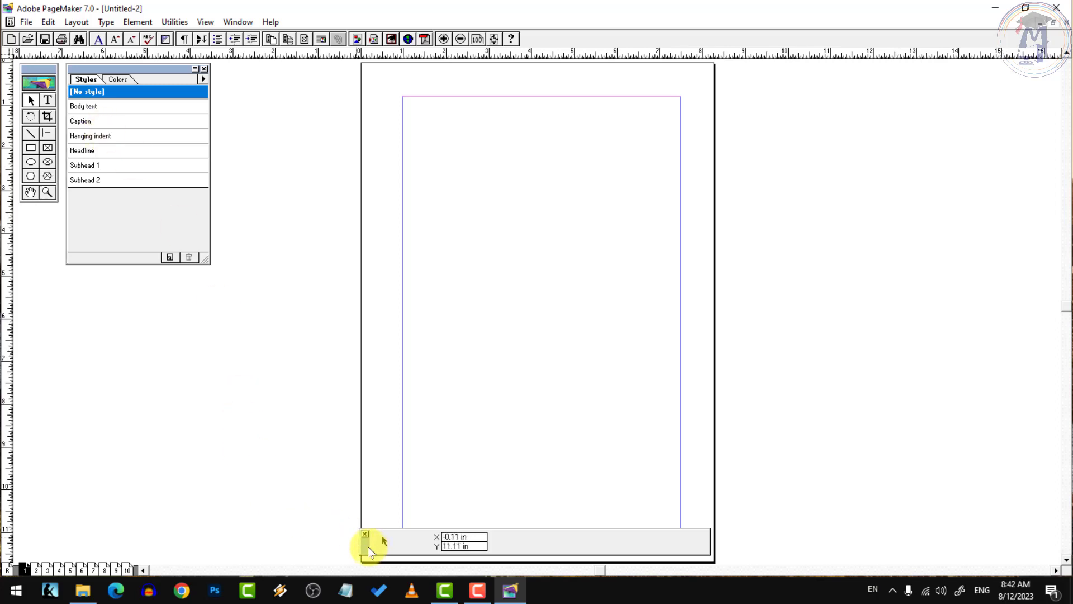
left_click_drag(367, 546, 358, 548)
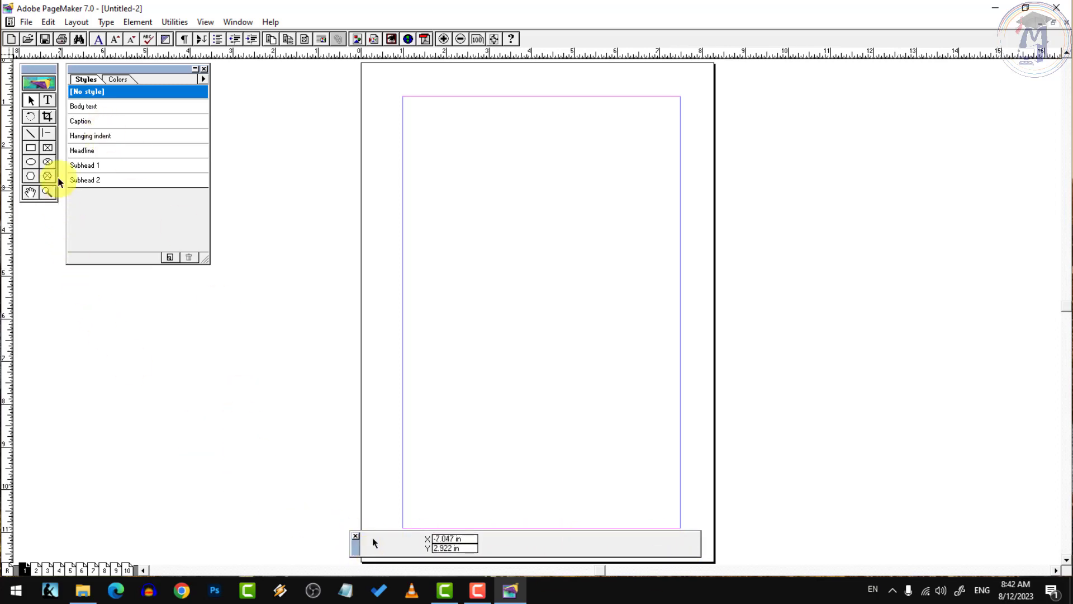
Activate the Text tool and view the Control palette's paragraph options and its character options
left_click(47, 99)
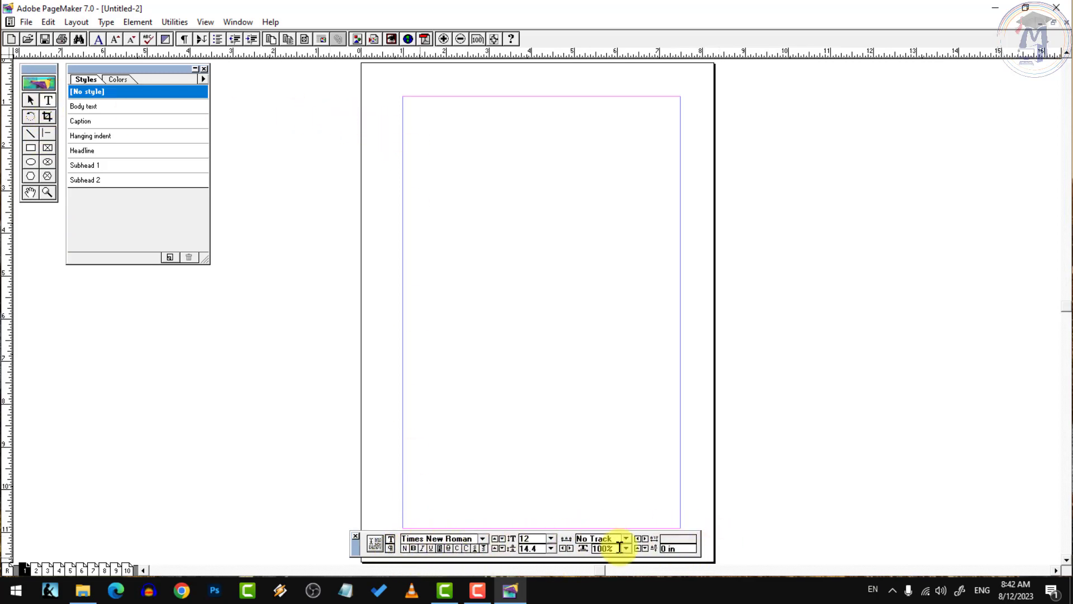
left_click(391, 549)
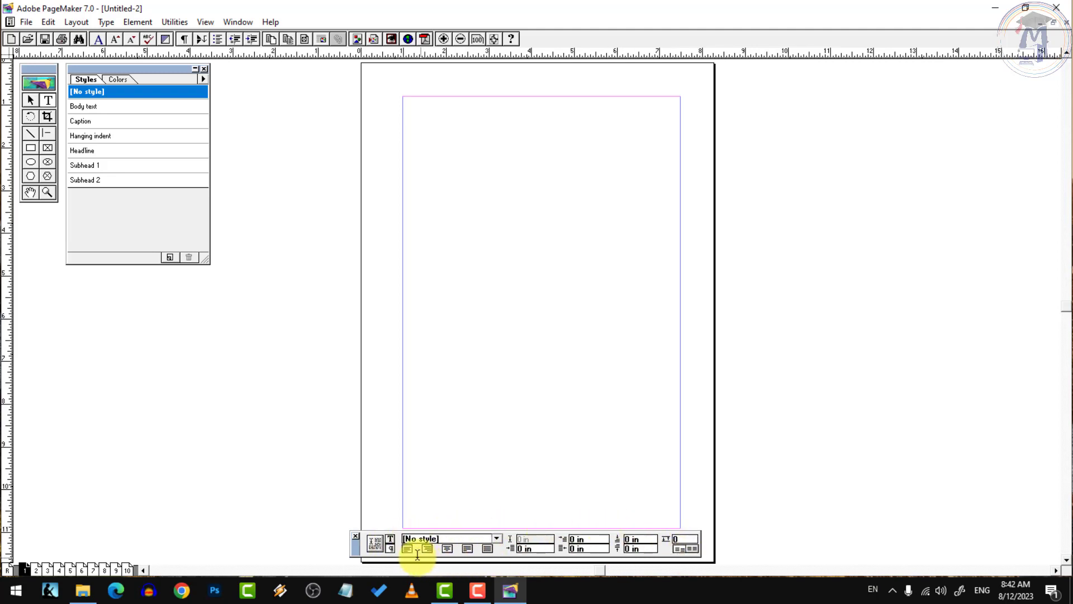
left_click(391, 539)
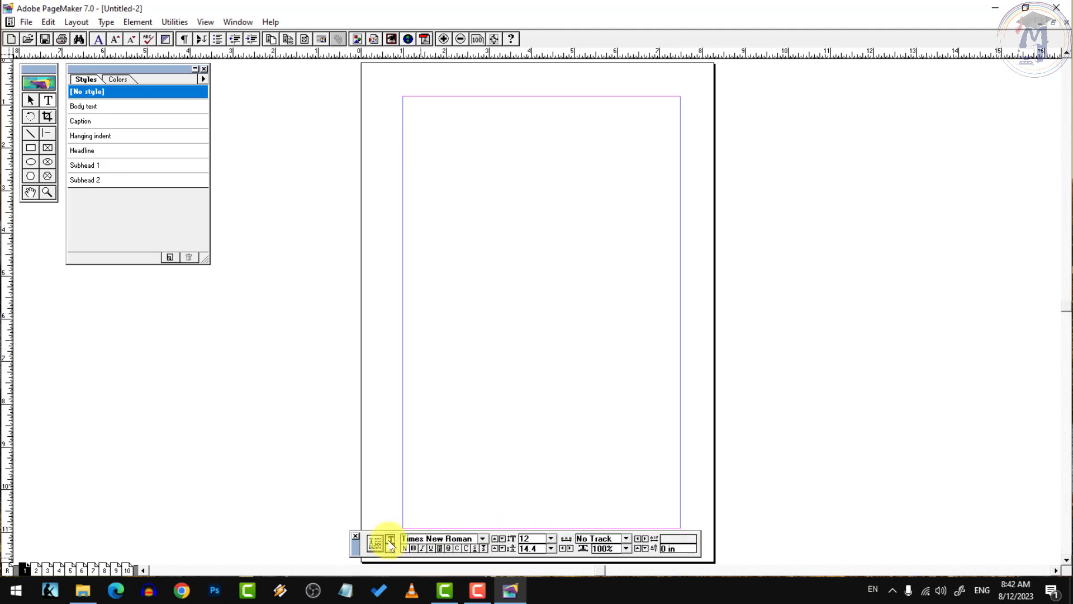
Draw an elliptical frame about 3.1 by 1.8 in in the page's upper half, and delete it again with the Pointer tool active
left_click(48, 162)
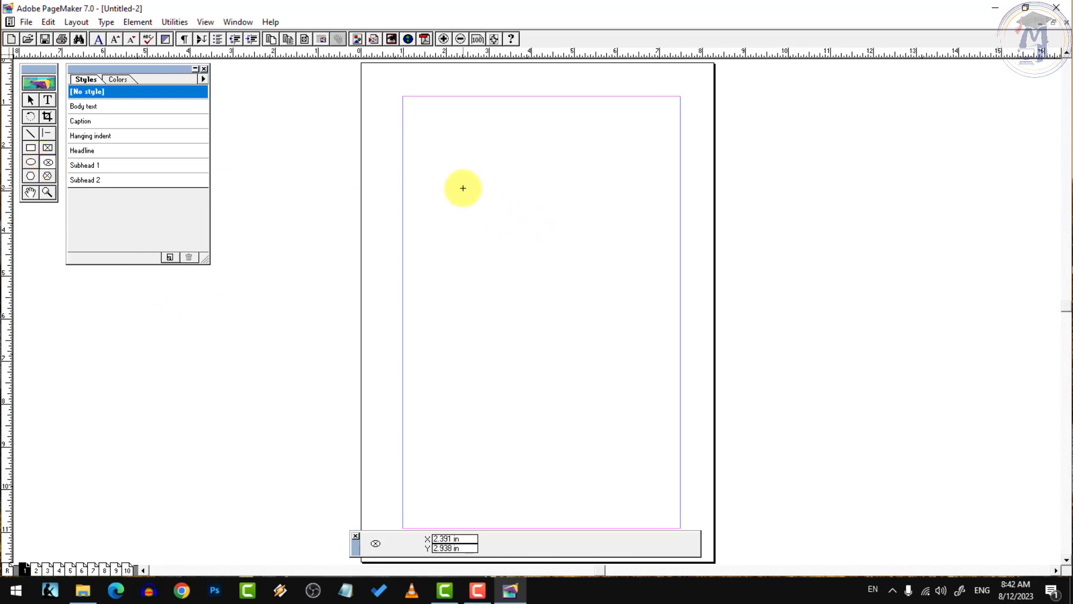
left_click_drag(463, 188, 596, 265)
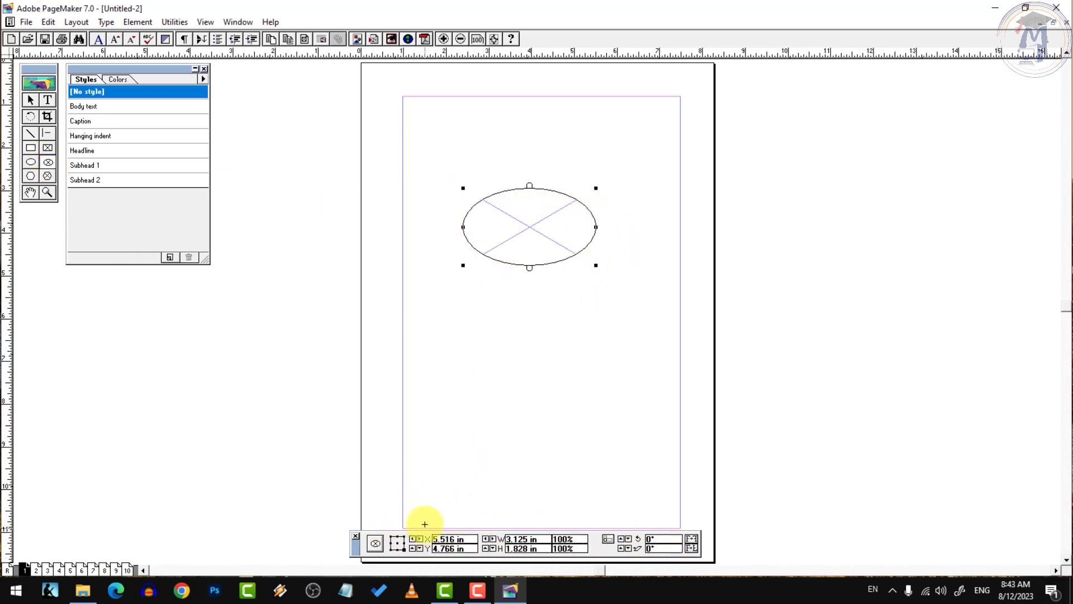
left_click(30, 99)
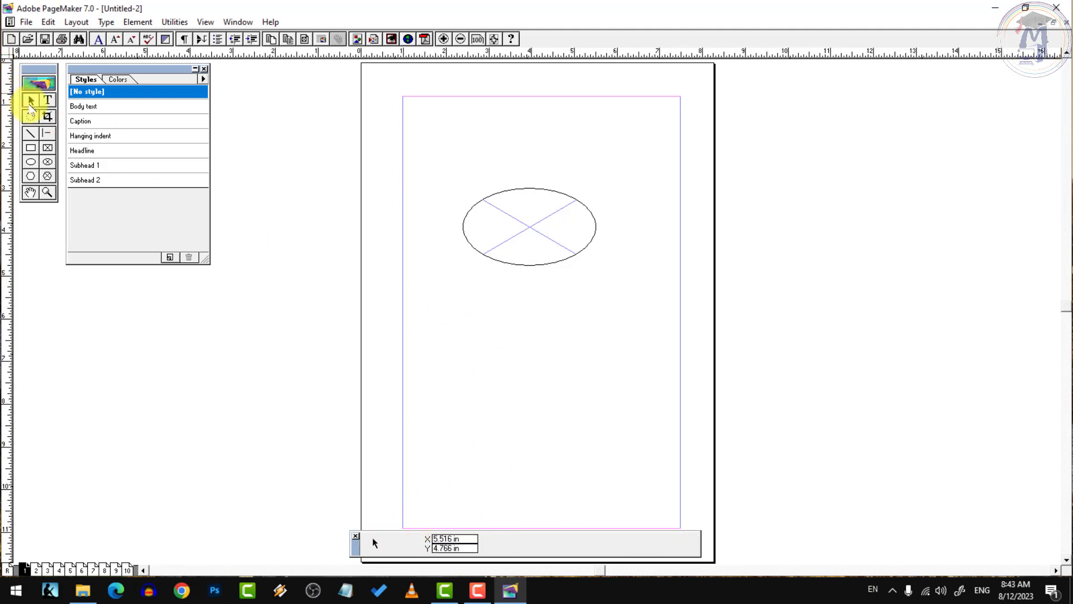
left_click(497, 213)
key("Delete")
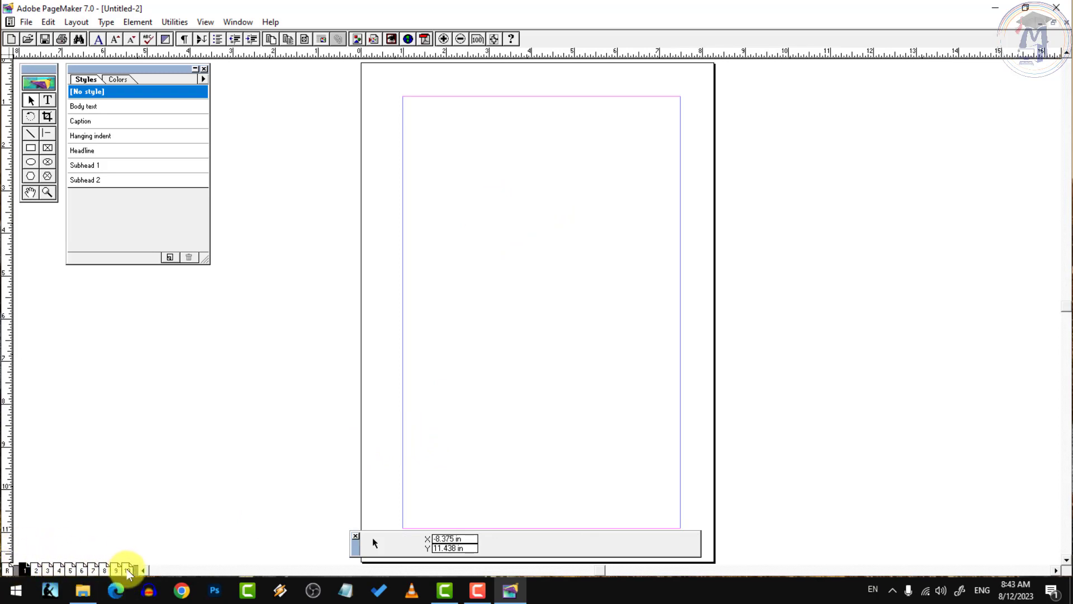
View the right master page and browse several document pages, finishing on page 6
left_click(8, 571)
left_click(23, 572)
left_click(7, 570)
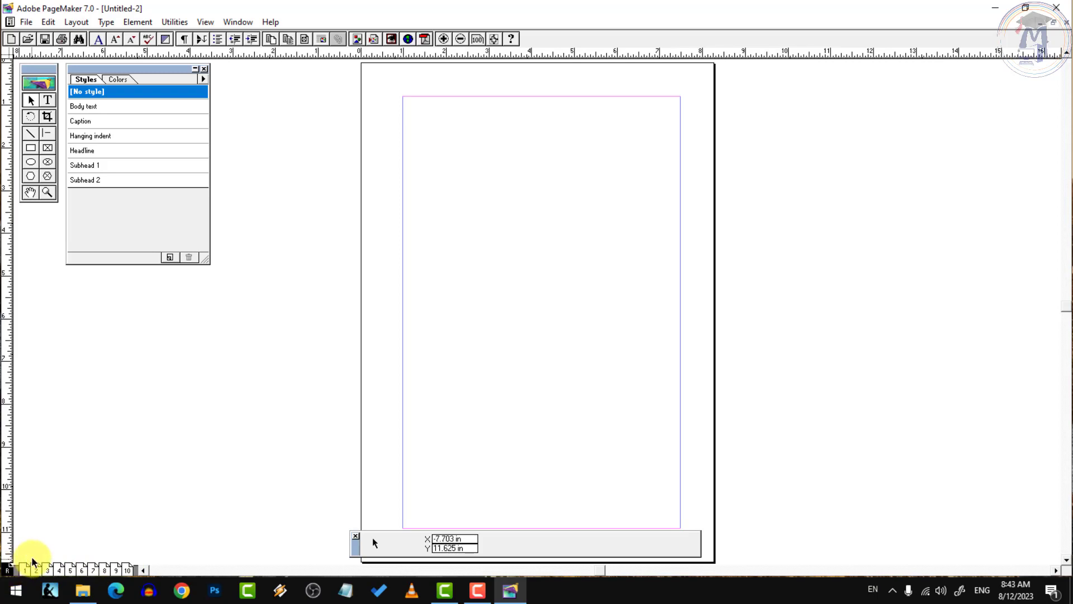
left_click(47, 571)
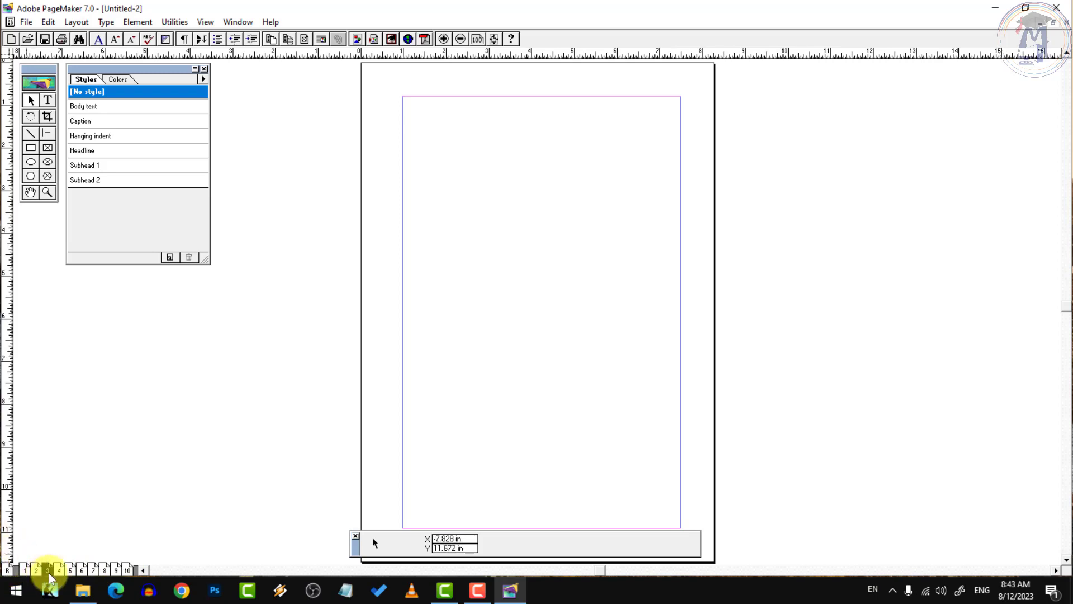
left_click(91, 571)
left_click(105, 570)
left_click(57, 571)
left_click(82, 570)
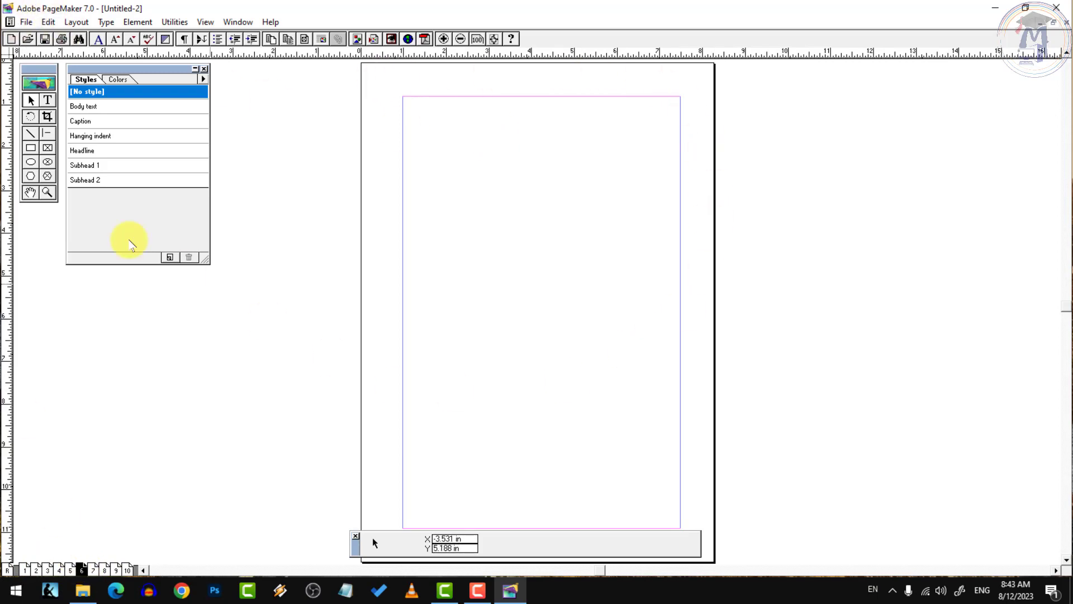
Save the publication to the Desktop under the file name mypub
left_click(26, 21)
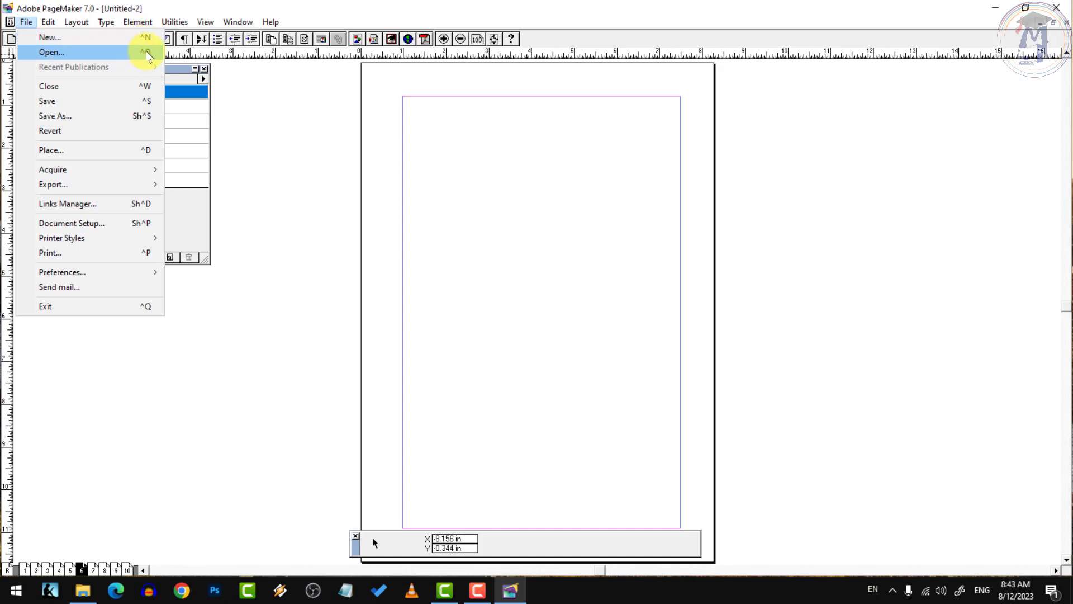
left_click(148, 105)
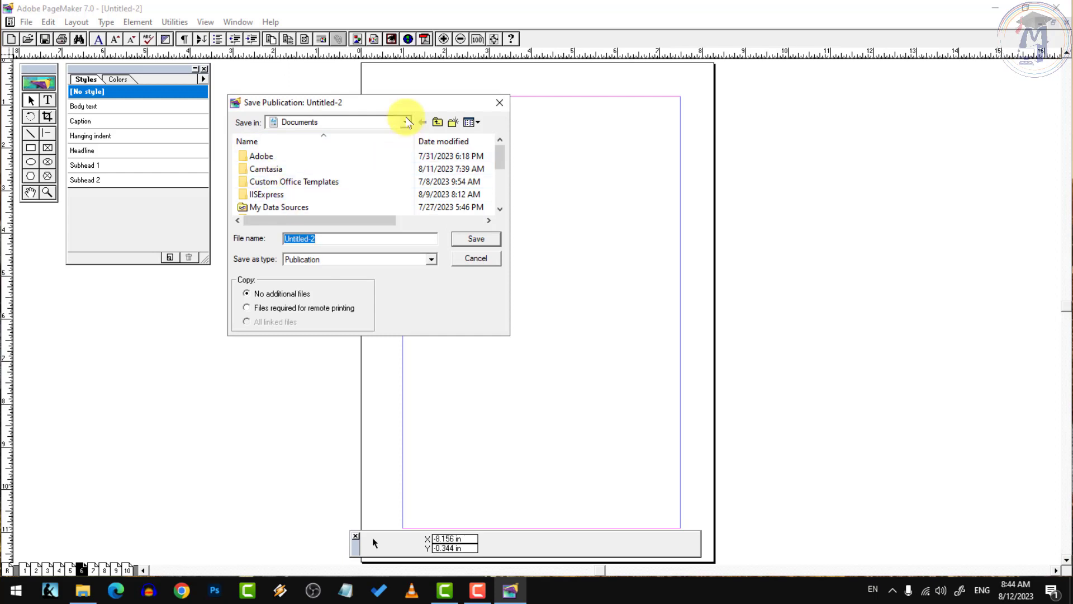
left_click(405, 122)
left_click(297, 135)
left_click(332, 237)
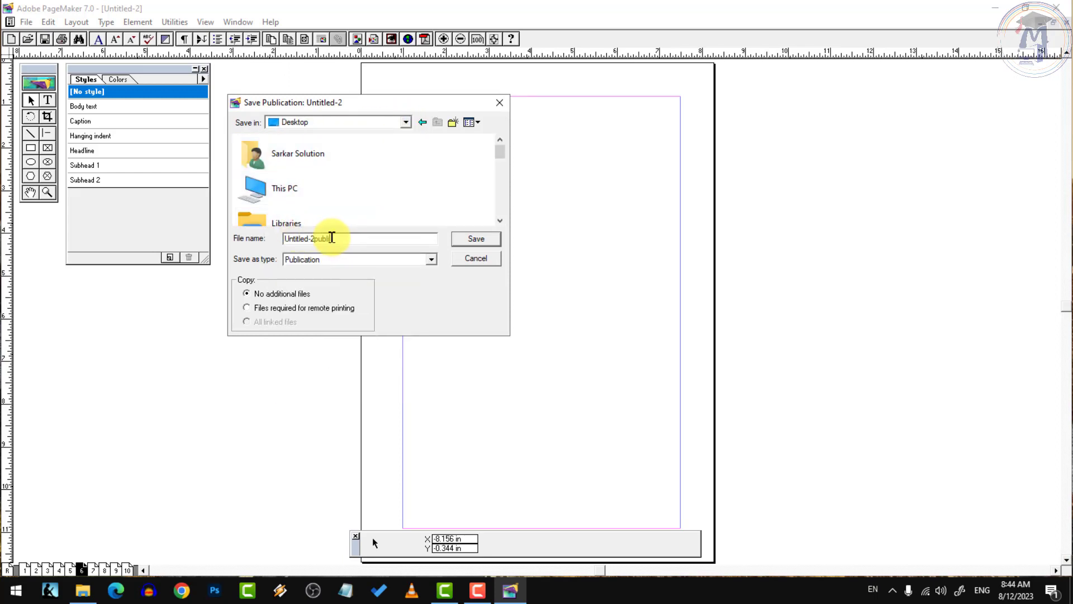
key("BackSpace")
key("BackSpace")
key("BackSpace")
key("BackSpace")
key("BackSpace")
key("BackSpace")
key("BackSpace")
key("BackSpace")
key("BackSpace")
key("BackSpace")
key("BackSpace")
type("my")
key("Return")
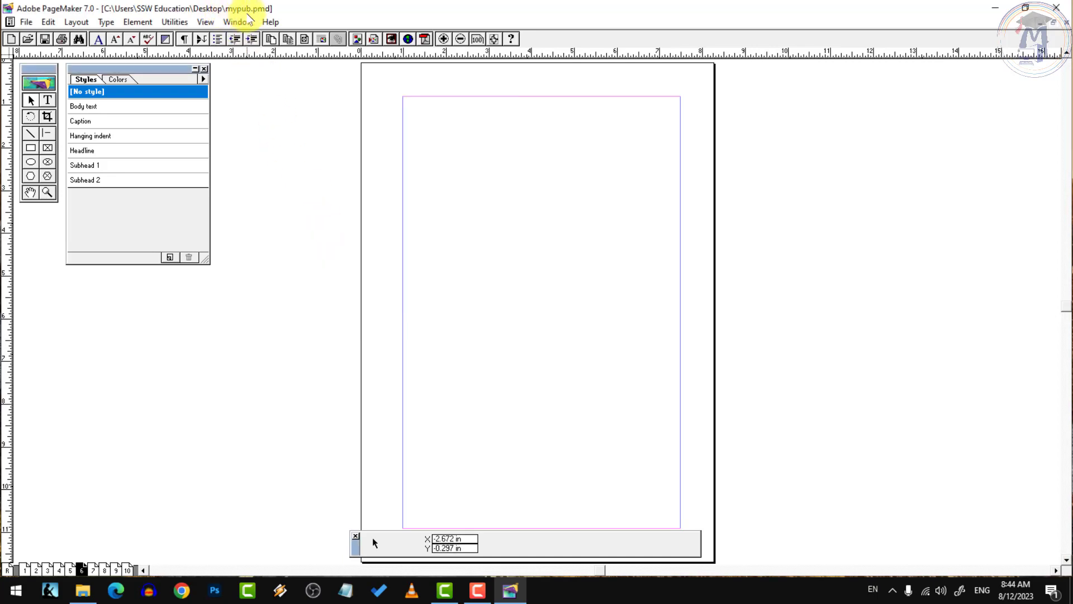
left_click(26, 22)
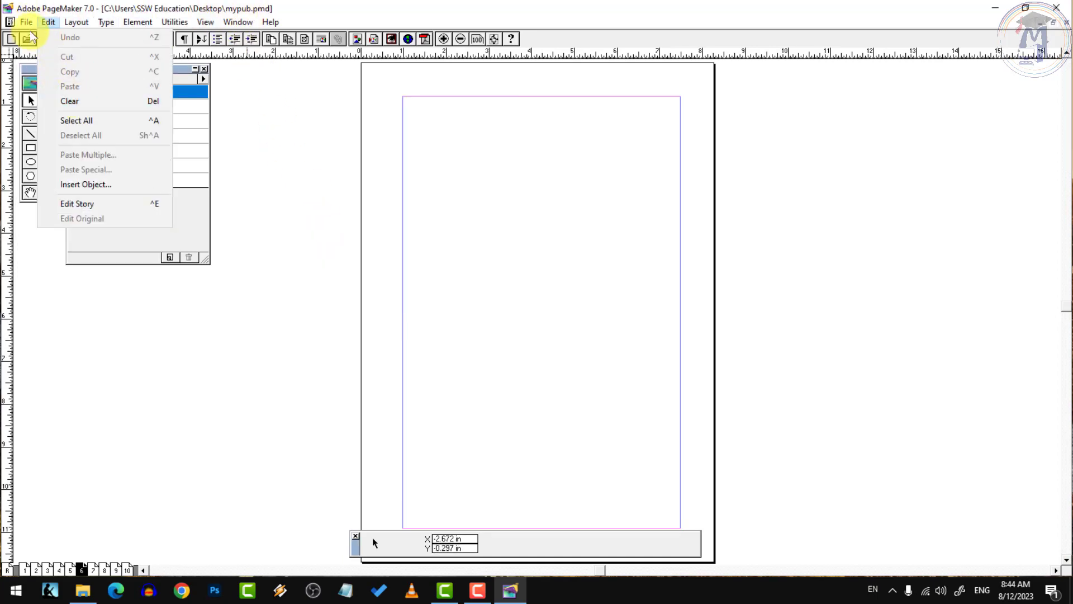
mouse_move(53, 68)
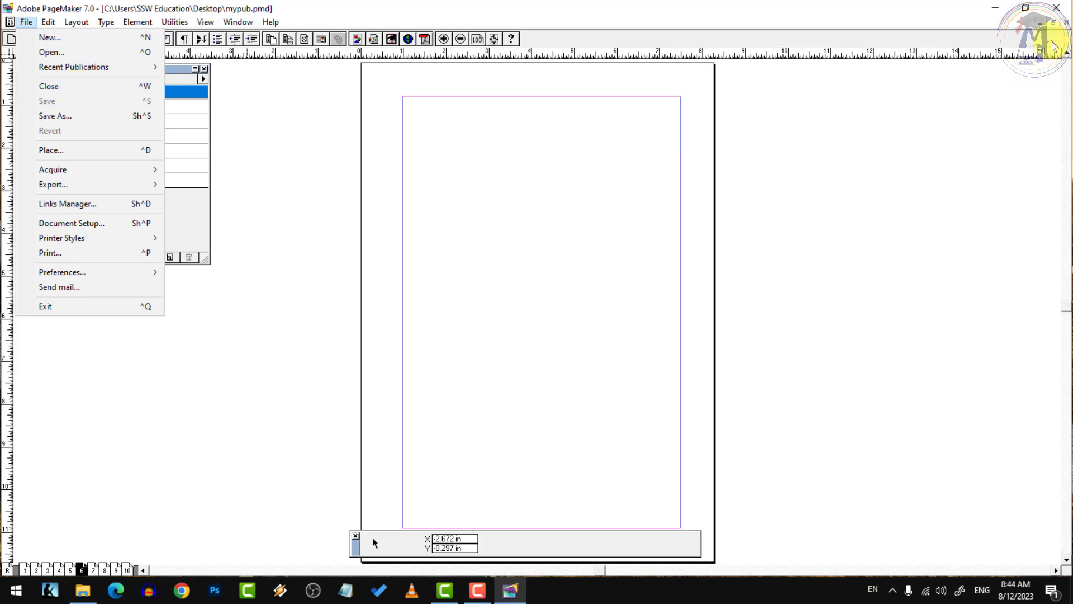
left_click(1061, 27)
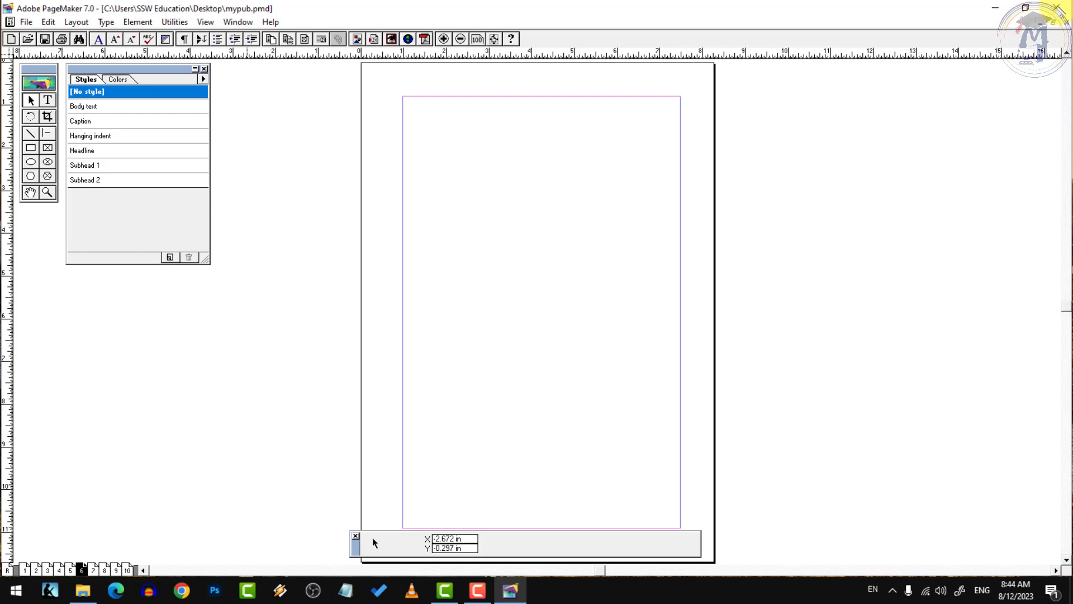
Create a new publication with the default double-sided Letter setup, and switch back to the mypub.pmd publication
left_click(26, 21)
left_click(67, 224)
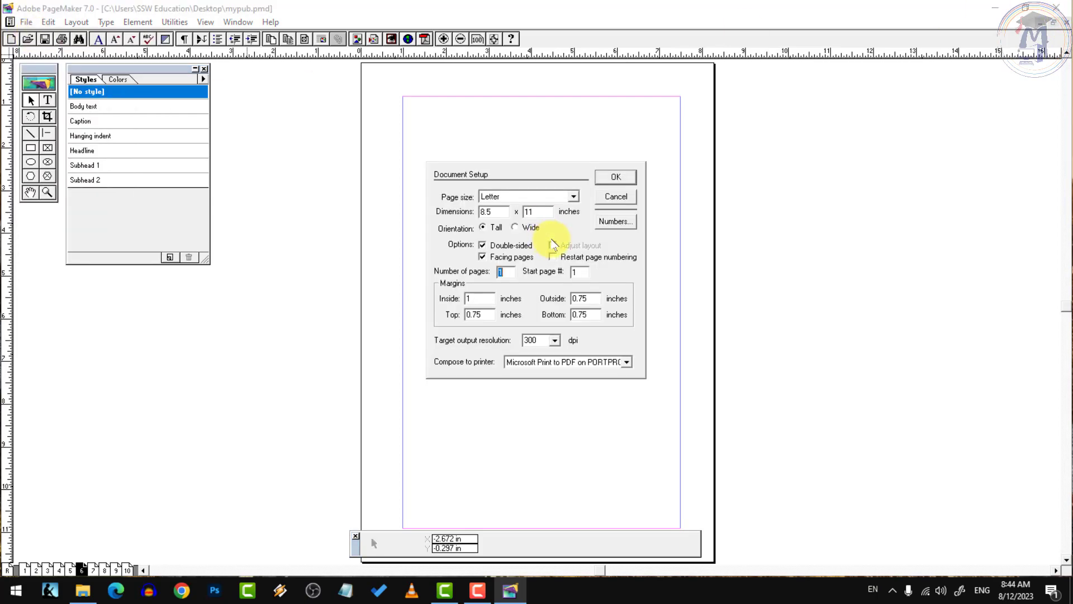
left_click(612, 177)
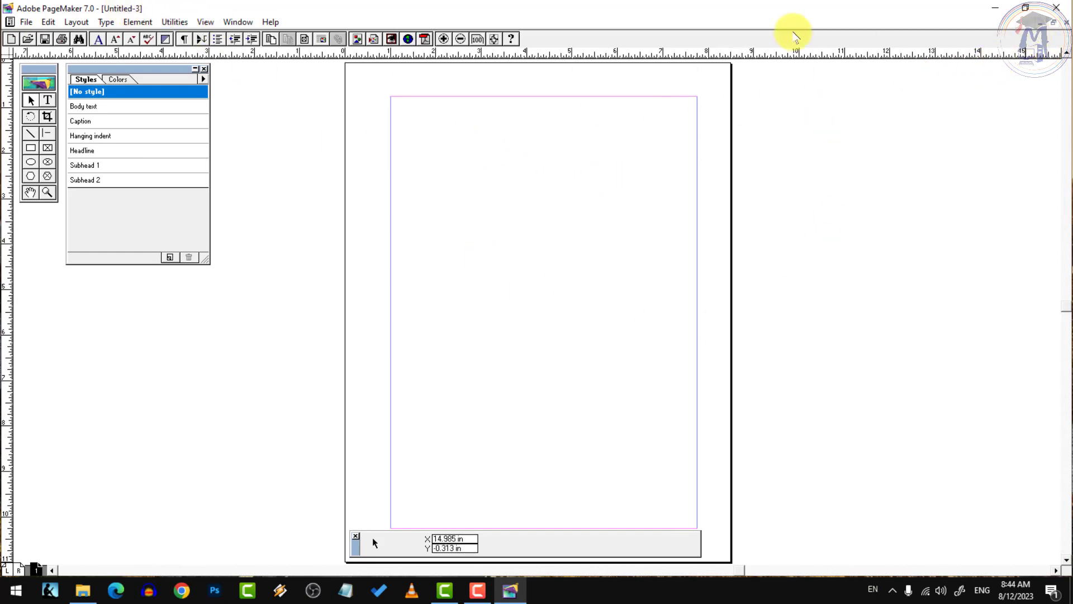
left_click(238, 23)
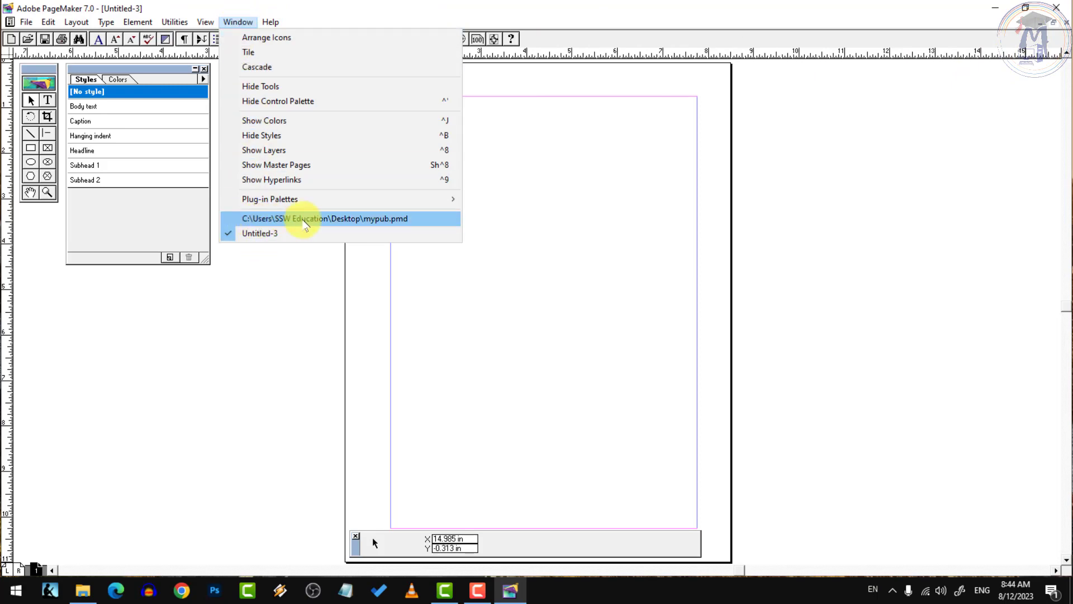
left_click(265, 219)
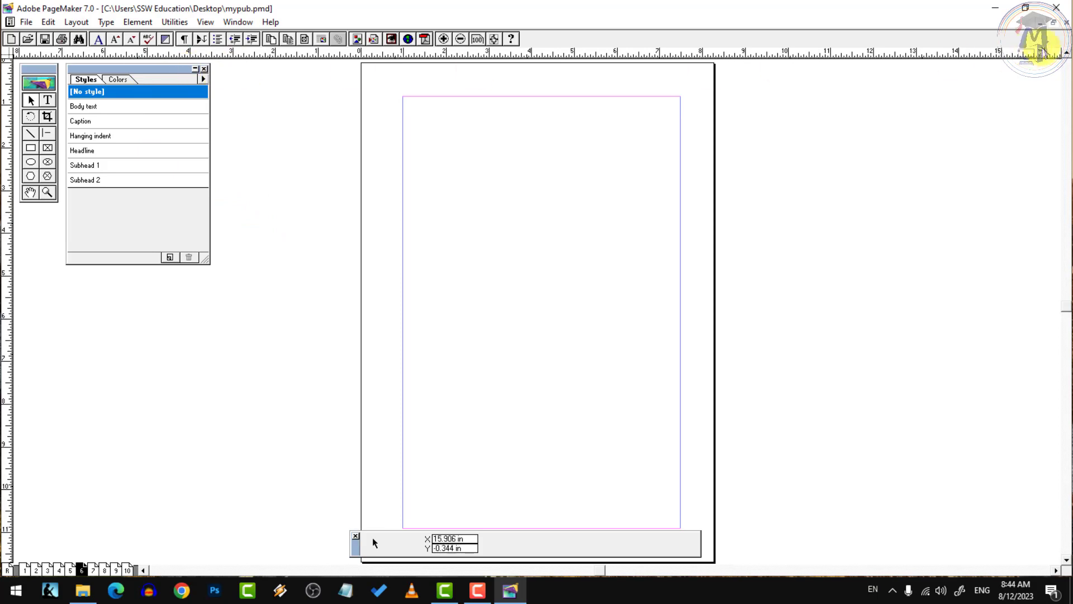
left_click(1059, 8)
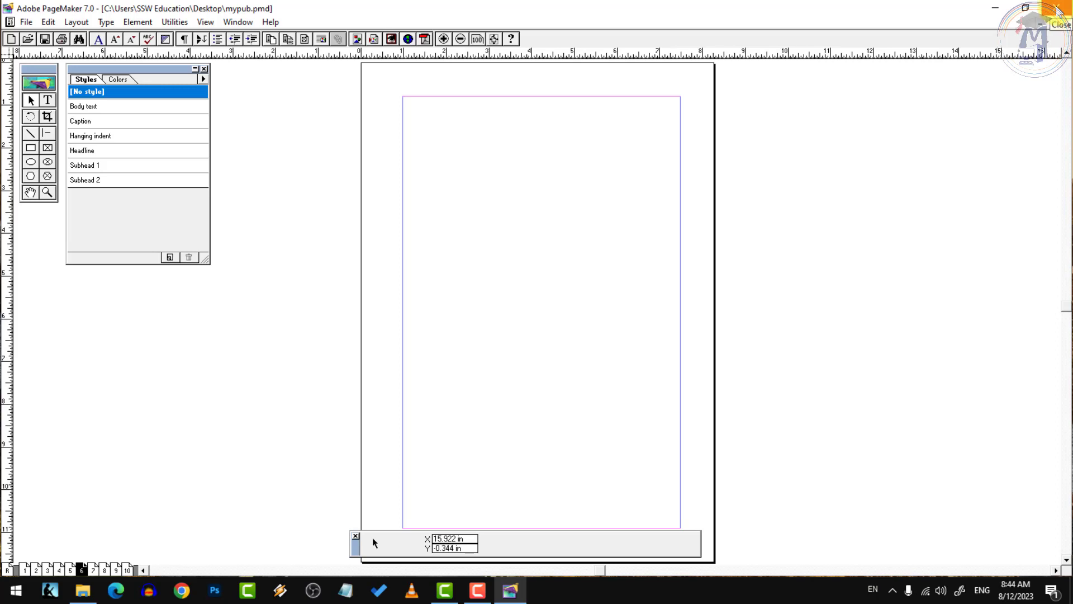
left_click(26, 22)
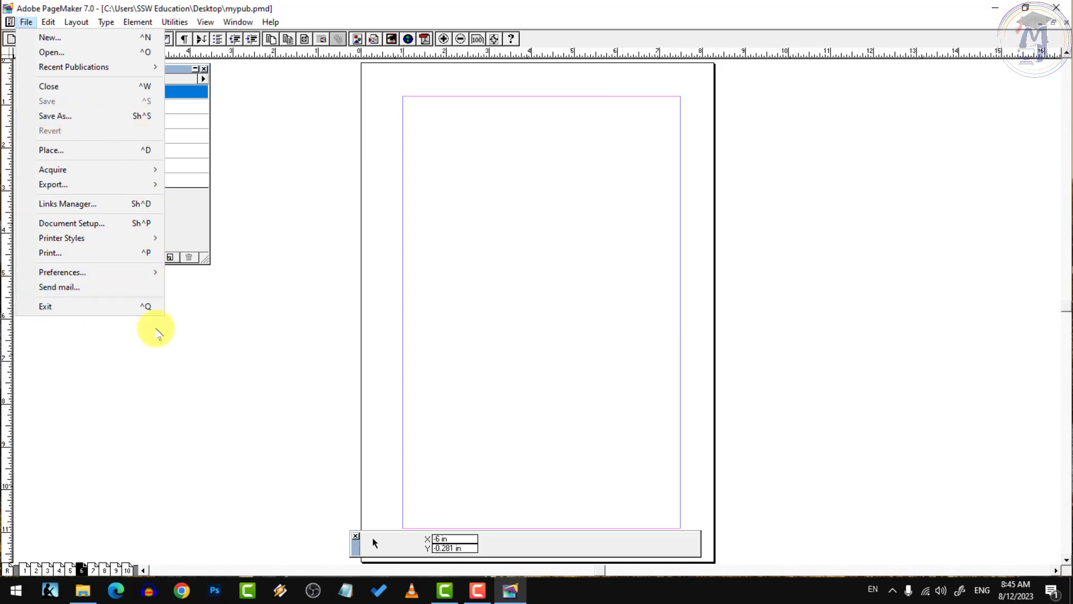
left_click(287, 399)
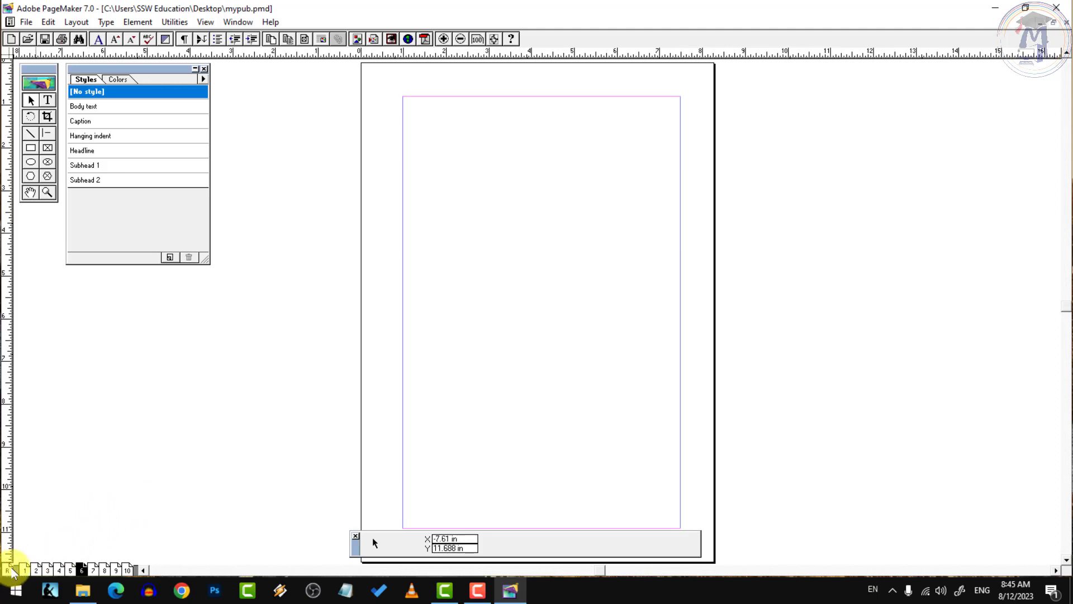
Change the document setup of mypub.pmd to double-sided with facing pages
left_click(26, 22)
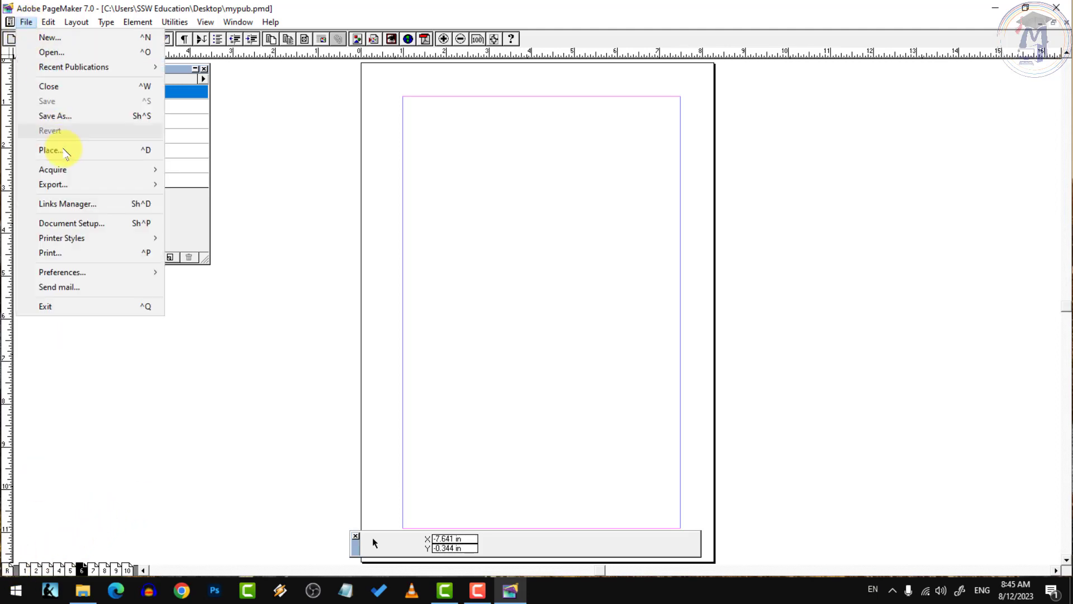
left_click(71, 223)
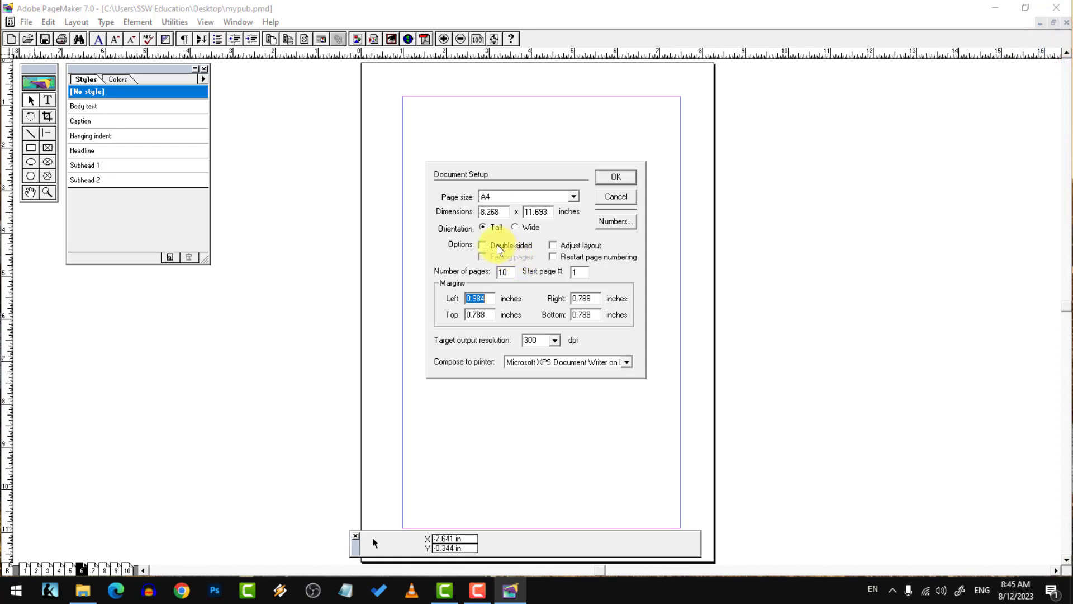
left_click(495, 248)
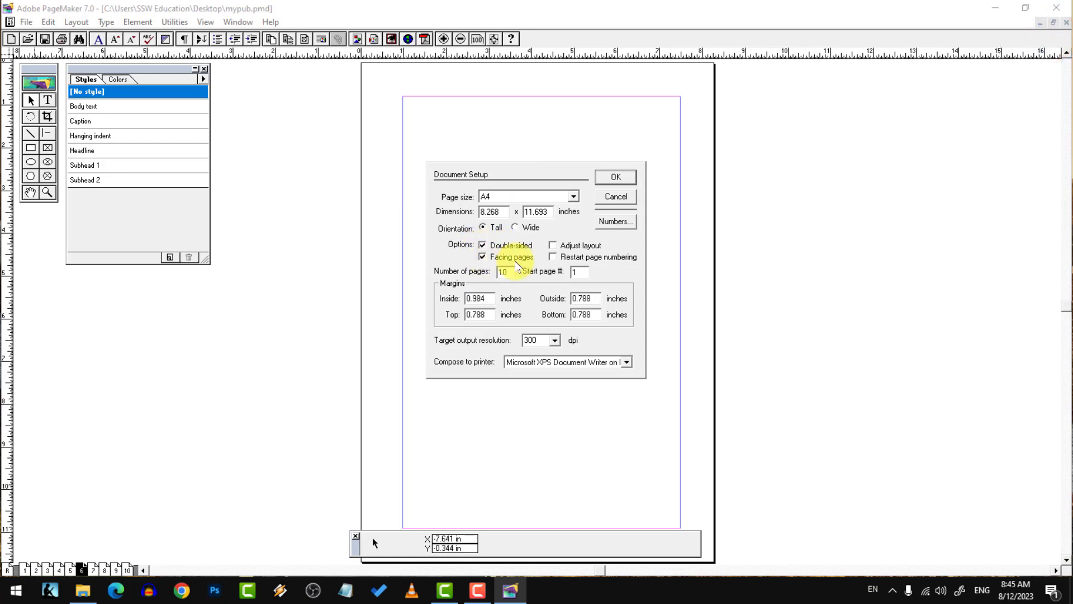
left_click(617, 177)
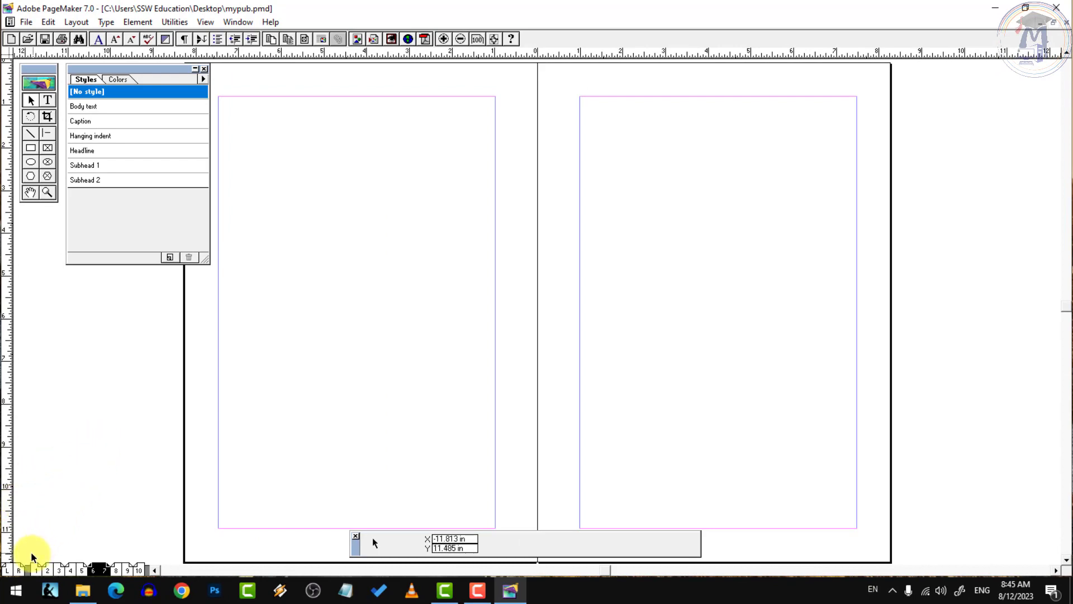
View the left and right master pages, the spread of pages 2 and 3, and the single page 1
left_click(12, 570)
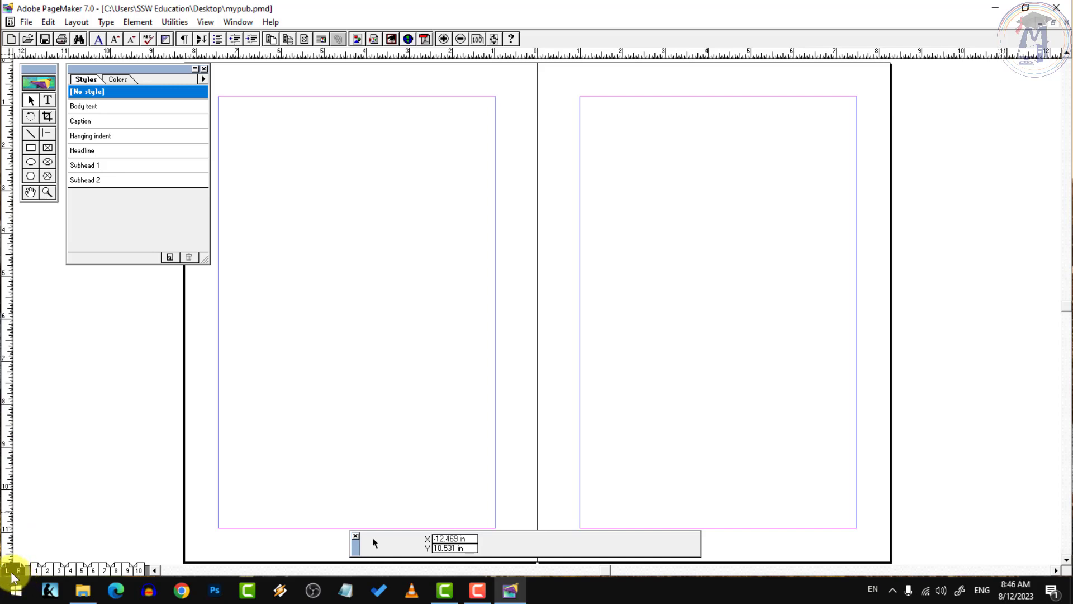
left_click(60, 570)
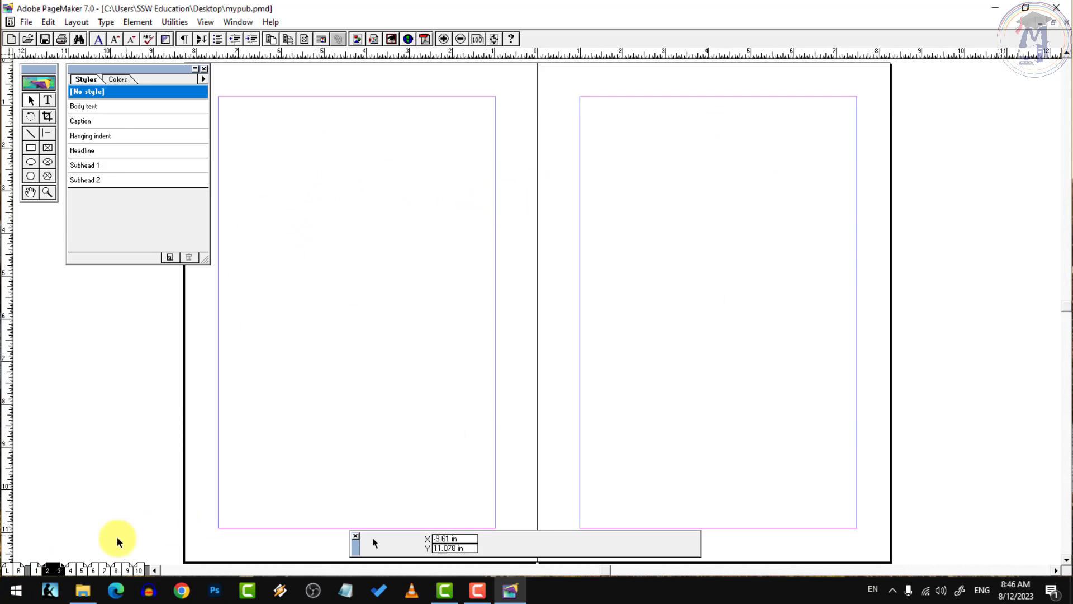
left_click(37, 570)
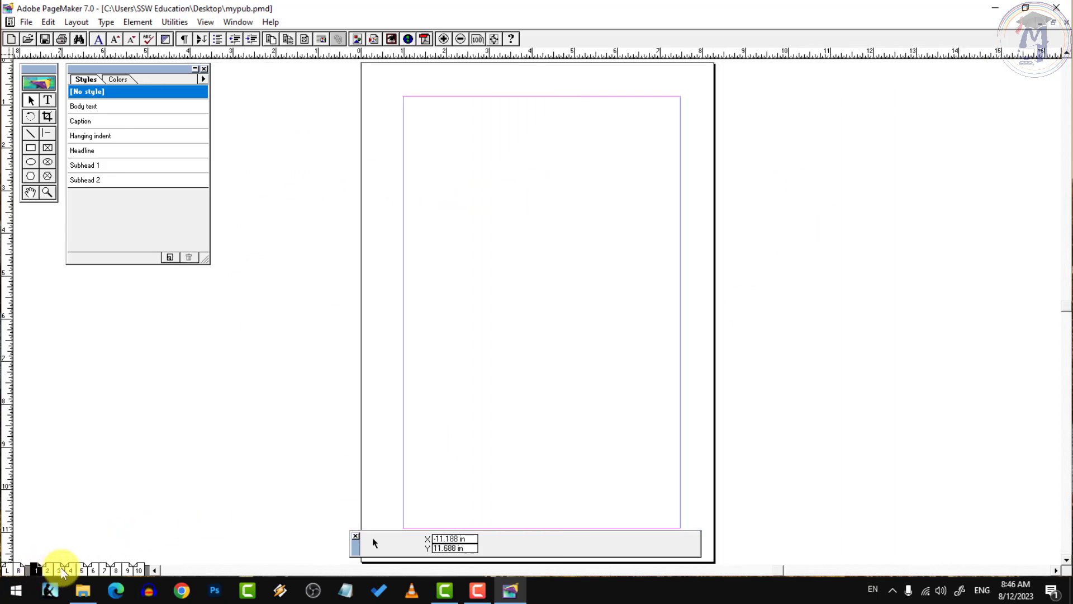
Insert one page after page 10 using the Document Master, and return to page 1
left_click(138, 571)
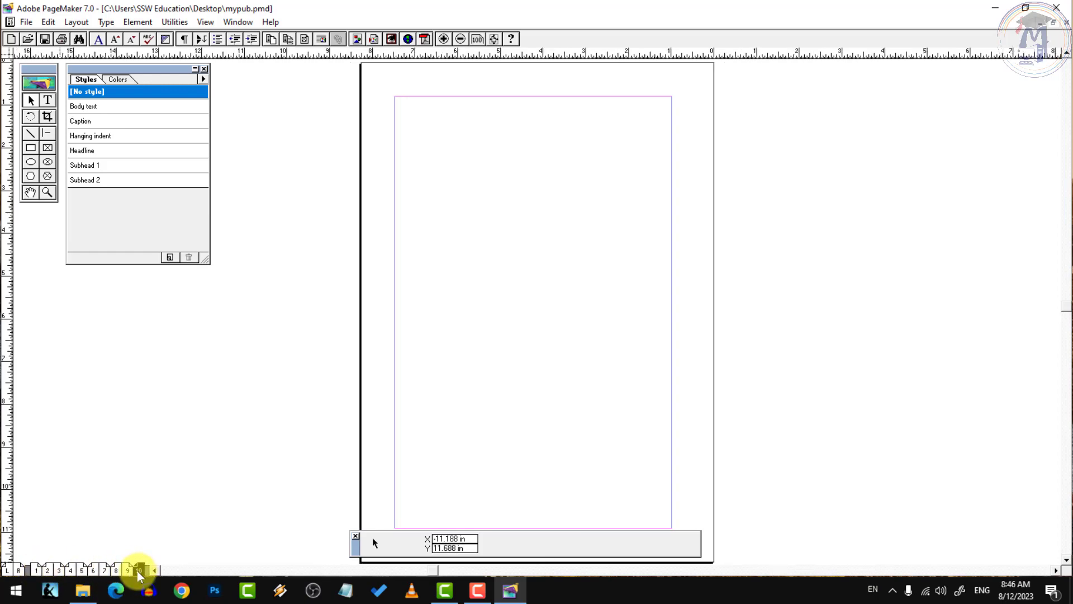
right_click(138, 573)
left_click(227, 545)
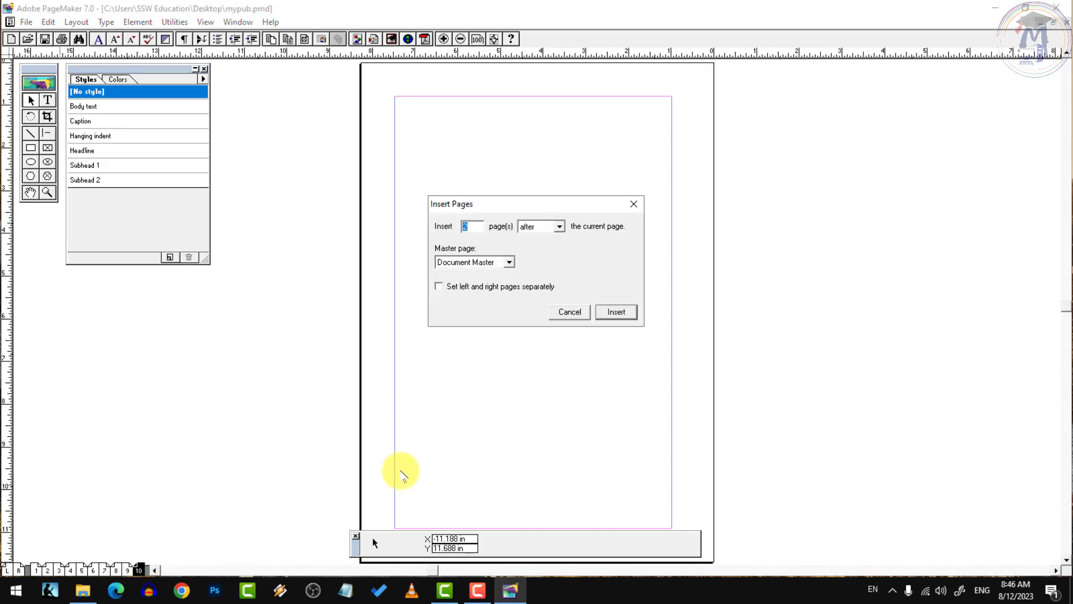
key("Return")
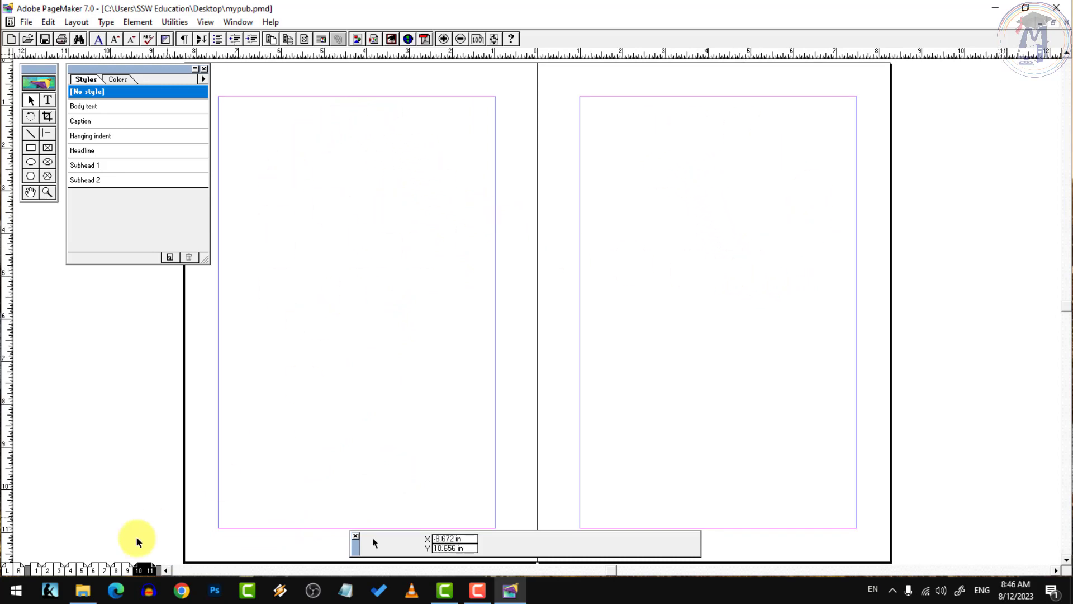
left_click(35, 572)
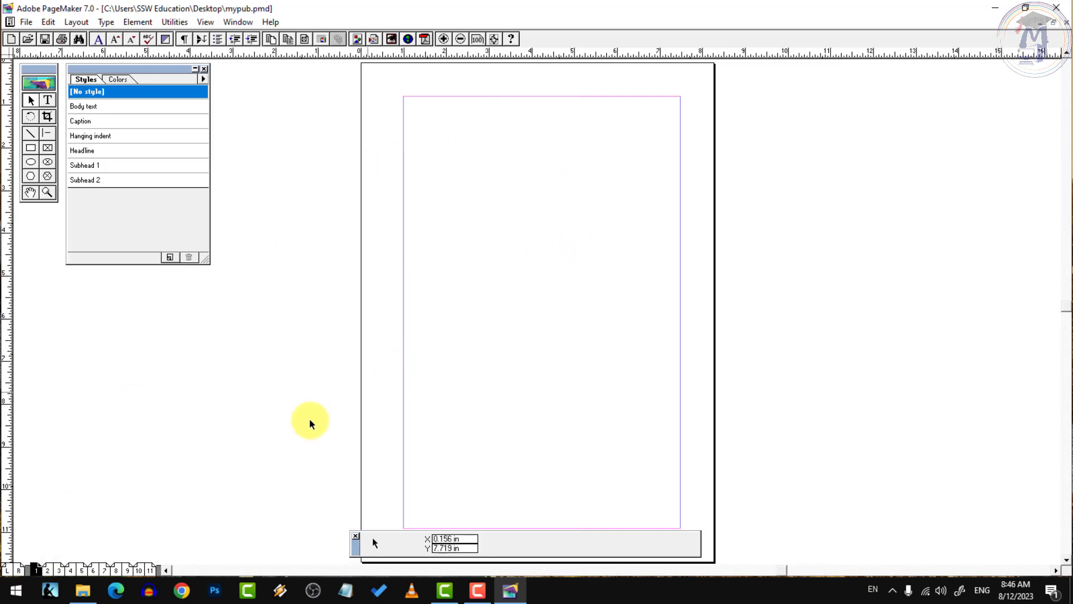
View the spreads of pages 6–7 and 2–3, and move the page view with the Hand tool
left_click(98, 570)
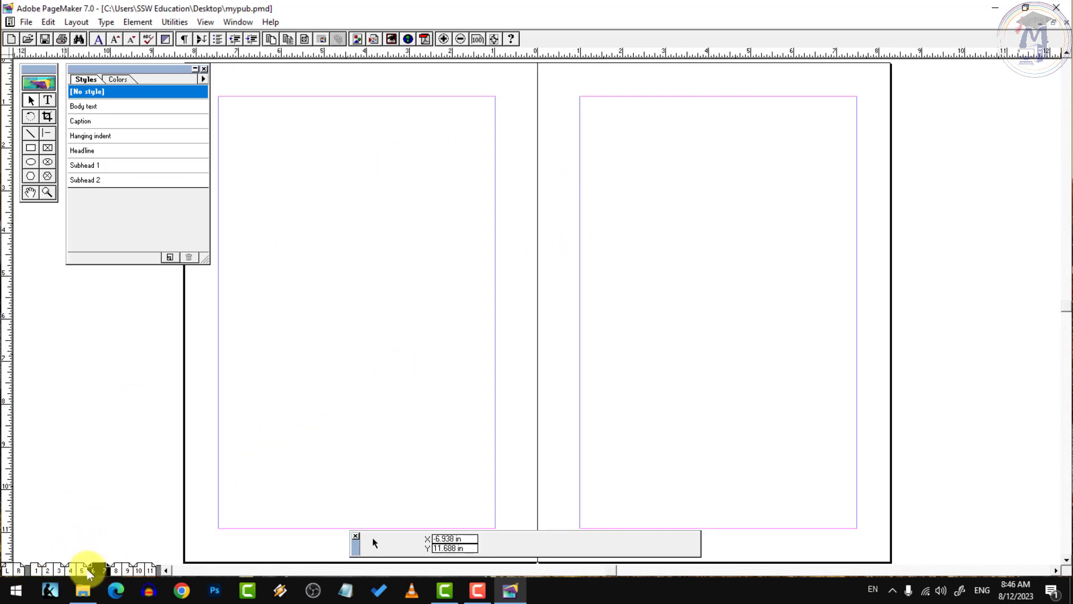
left_click(45, 571)
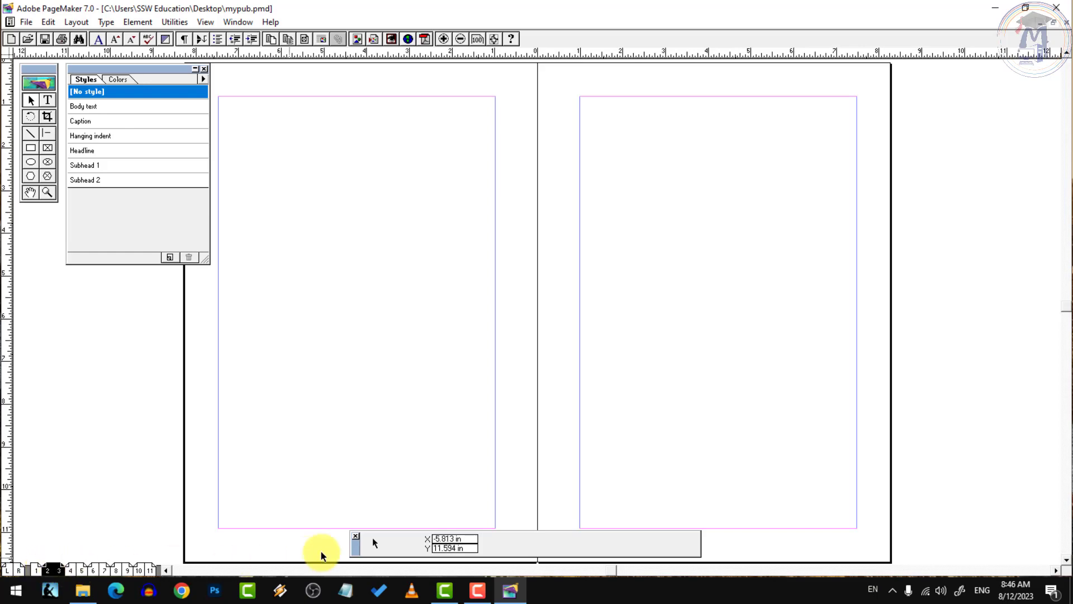
mouse_move(1061, 314)
left_mouse_down()
mouse_move(1062, 178)
mouse_move(1065, 302)
left_mouse_up()
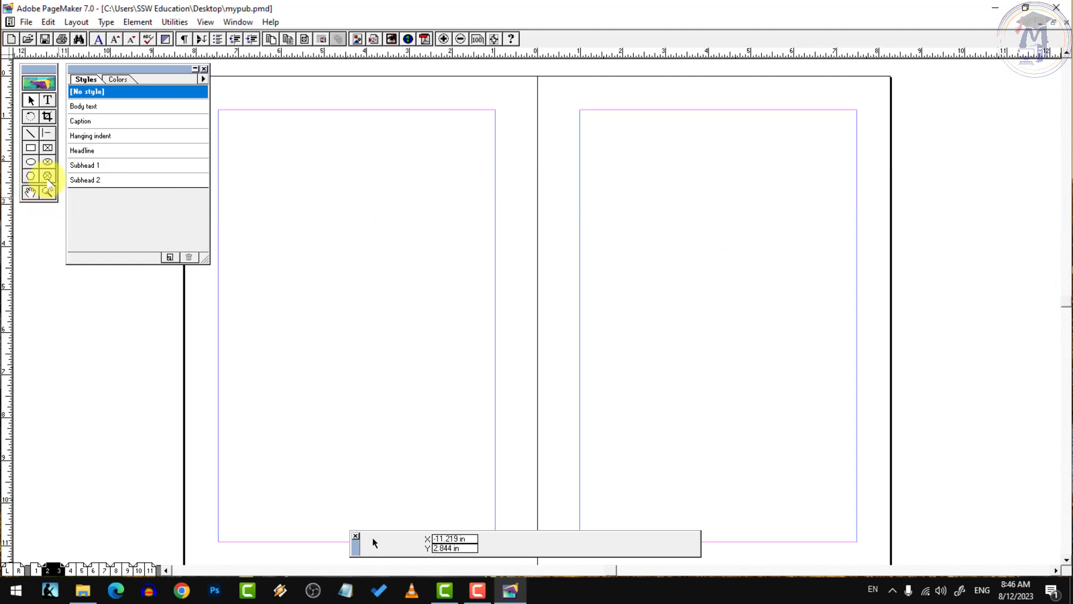
left_click(32, 194)
left_click_drag(537, 292, 545, 317)
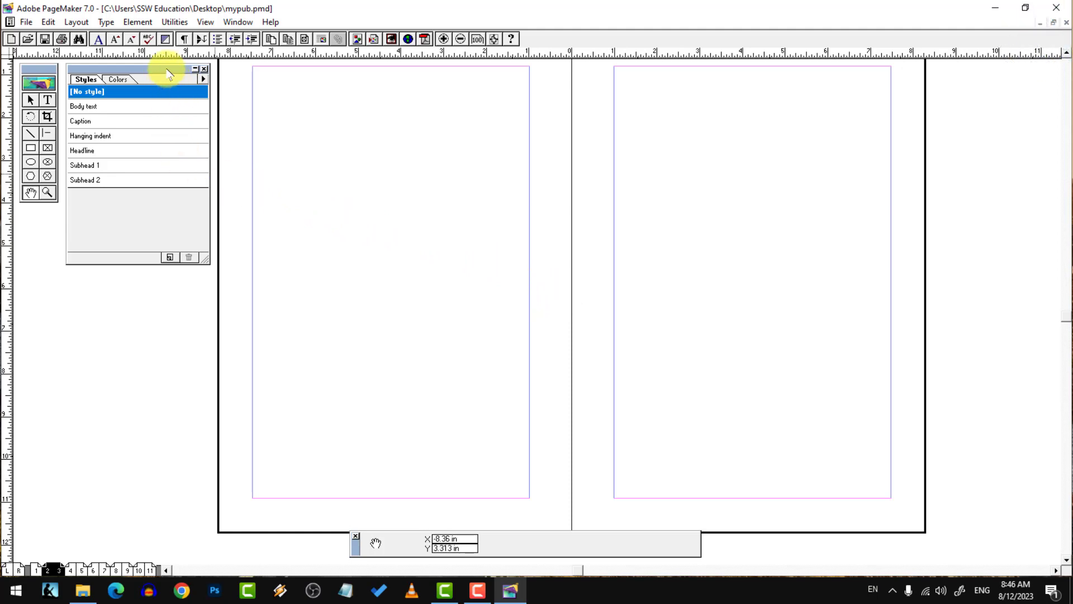
Move the Styles palette to the opposite side of the workspace, and try selecting the Cropping, Line and Constrained-line tools
left_click_drag(168, 68, 1035, 90)
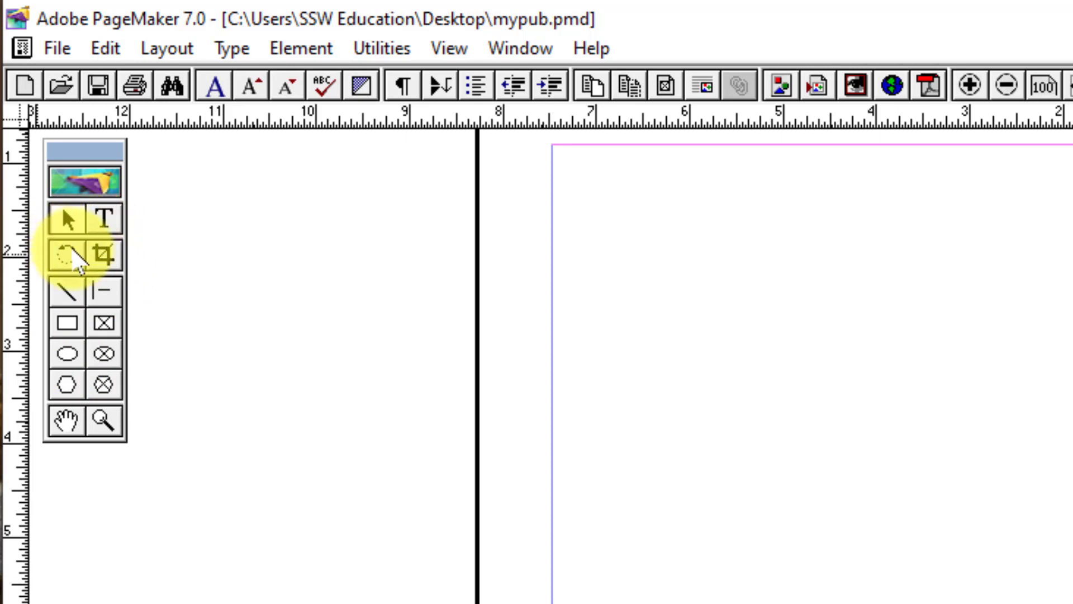
left_click(105, 258)
left_click(78, 302)
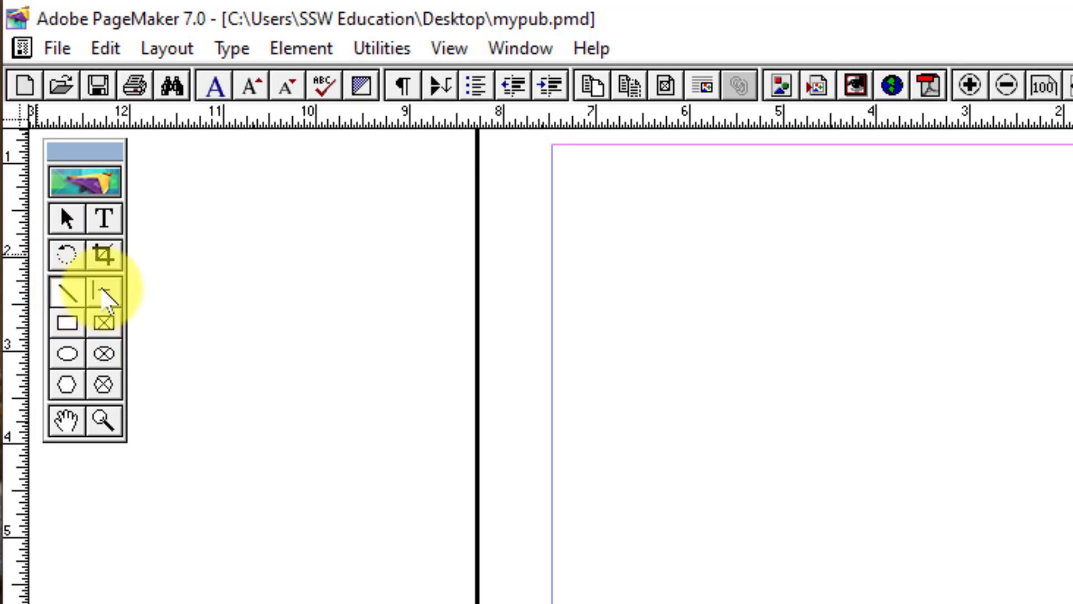
left_click(105, 298)
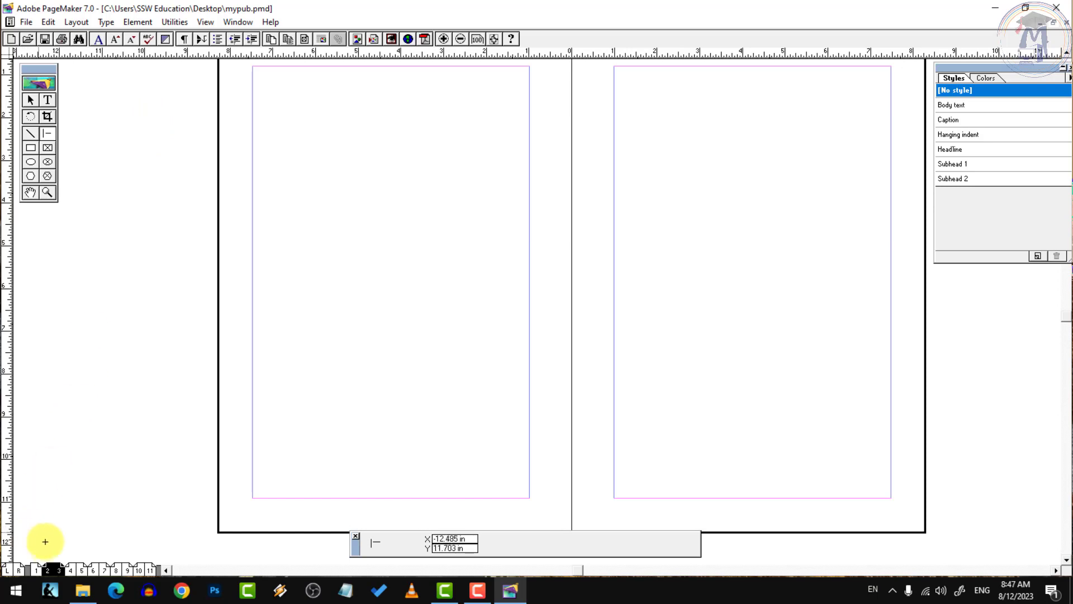
Go to page 1 and place a text insertion point at the upper-left corner of the margins with the Text tool
left_click(37, 571)
left_click(48, 100)
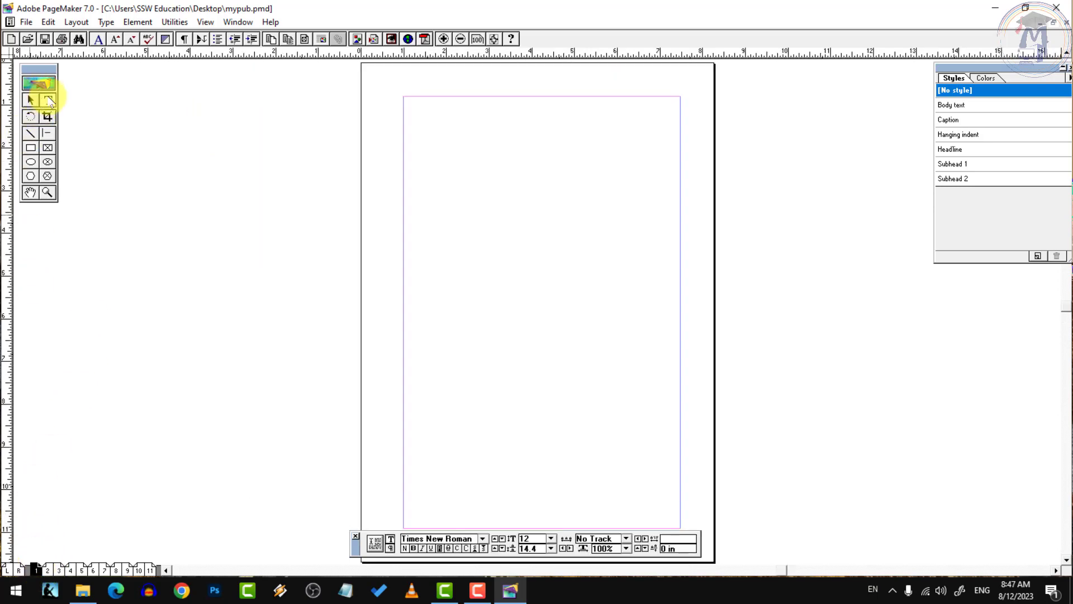
left_click(404, 107)
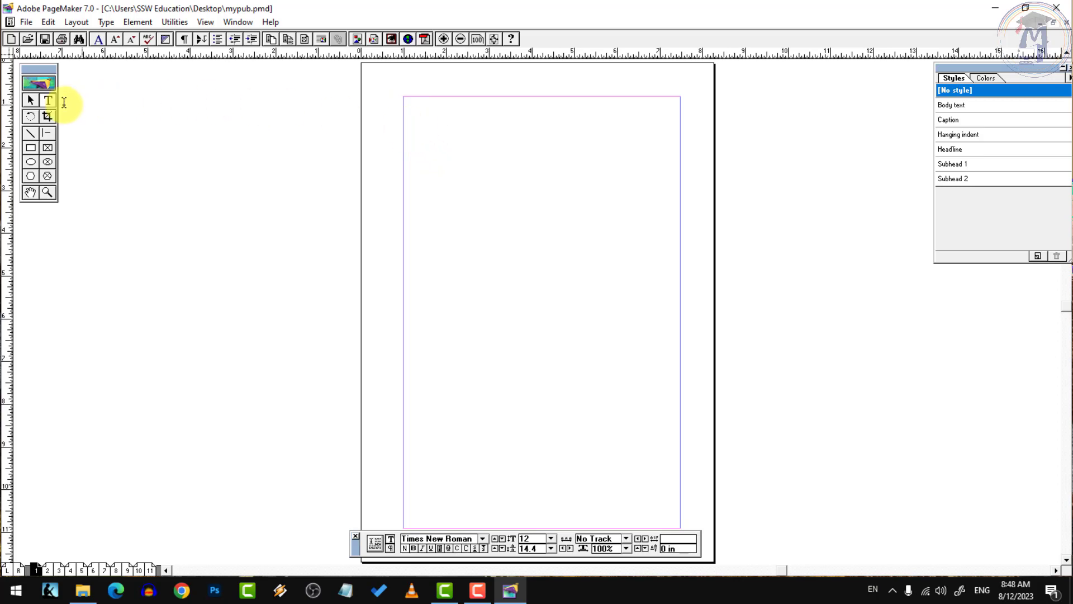
left_click(32, 100)
left_click(48, 100)
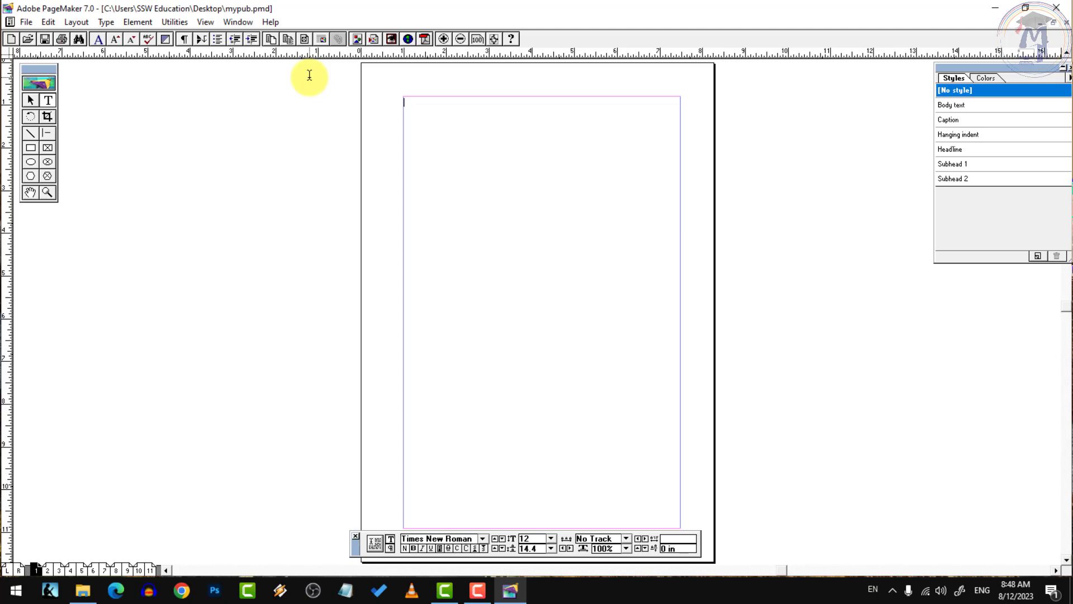
Enter the text "Sarkar Study Waves Education" at the upper-left corner of page 1's margins
key("ctrl+equal")
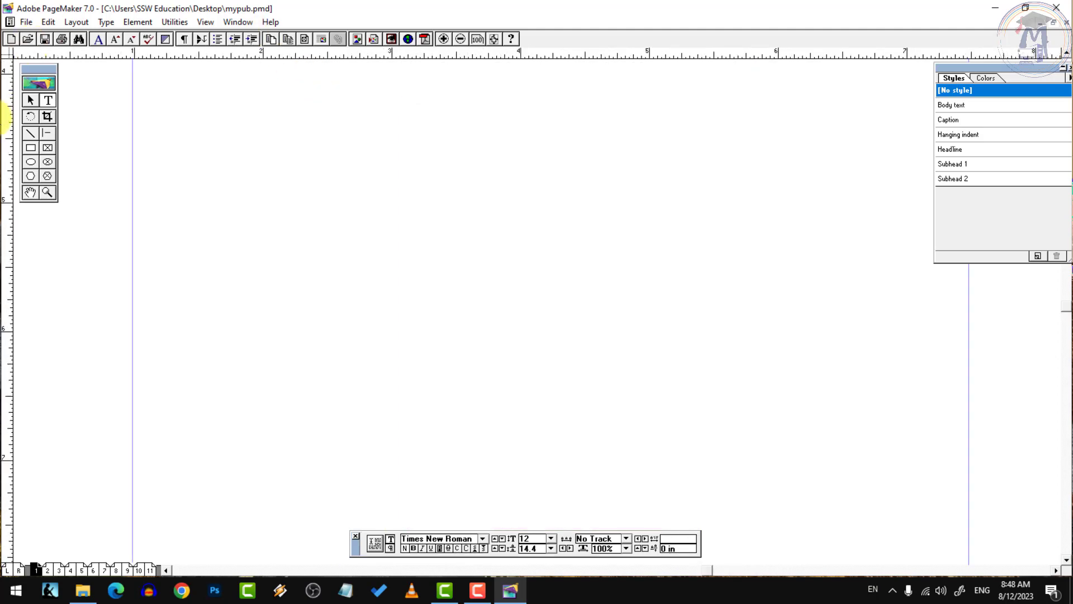
left_click(30, 193)
left_click_drag(303, 147, 349, 232)
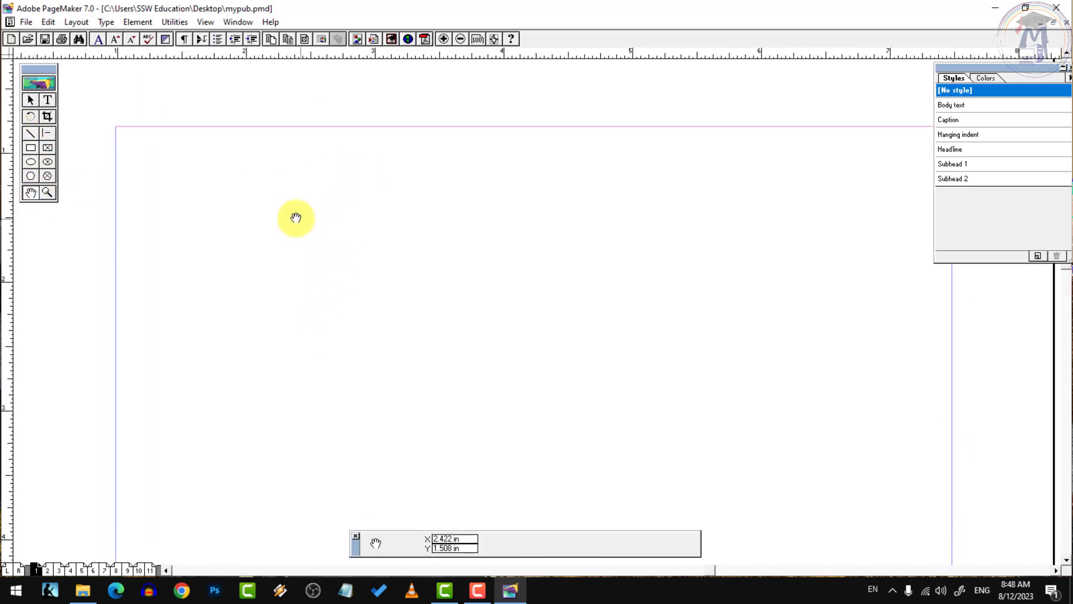
left_click(47, 100)
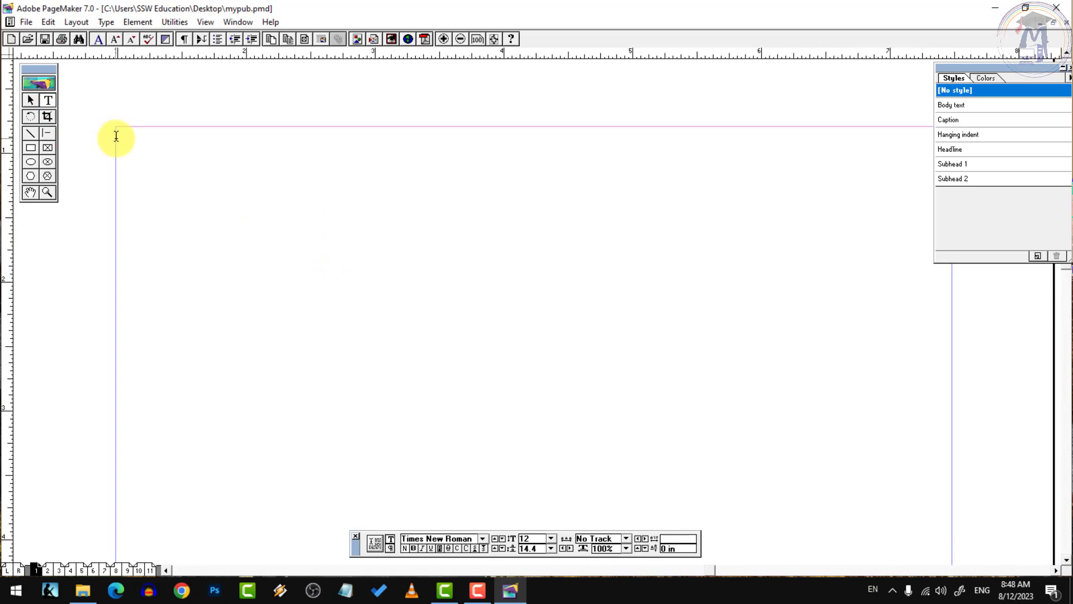
left_click(117, 136)
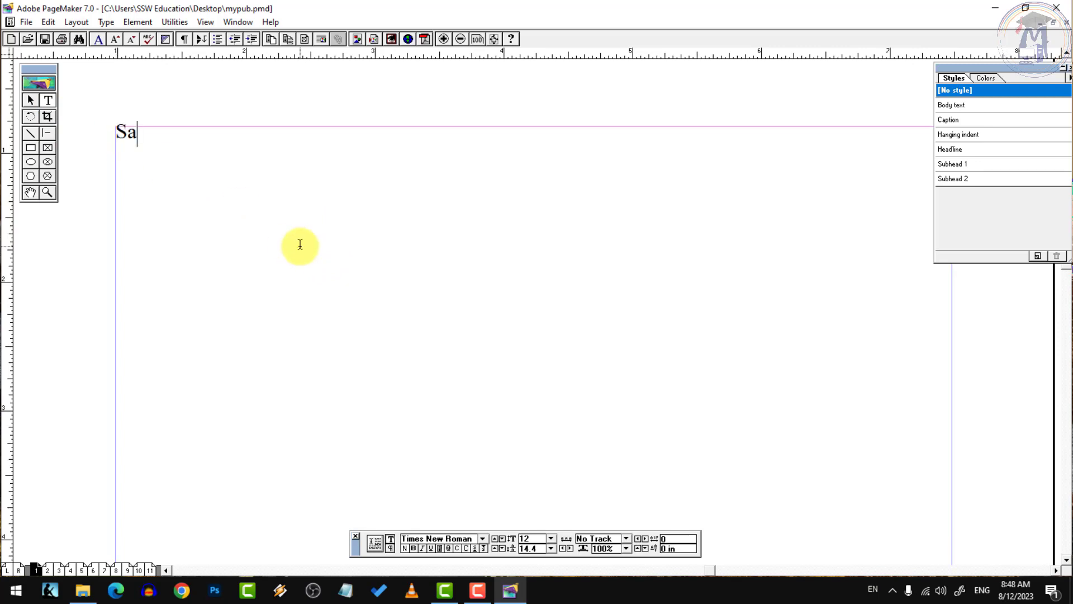
type("Sarkar Study")
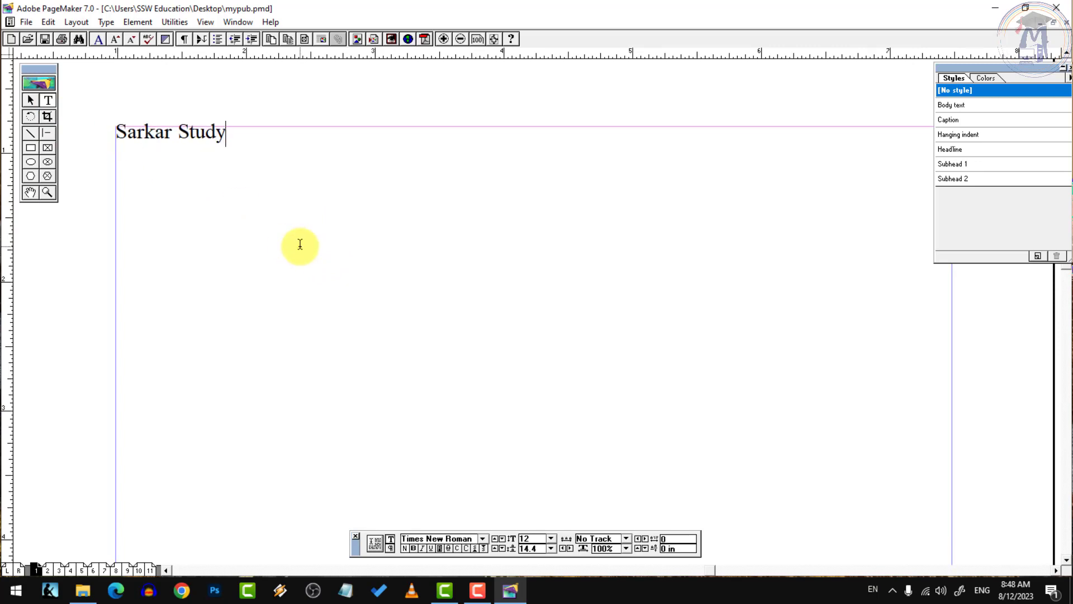
type(" wav")
key("BackSpace")
key("BackSpace")
key("BackSpace")
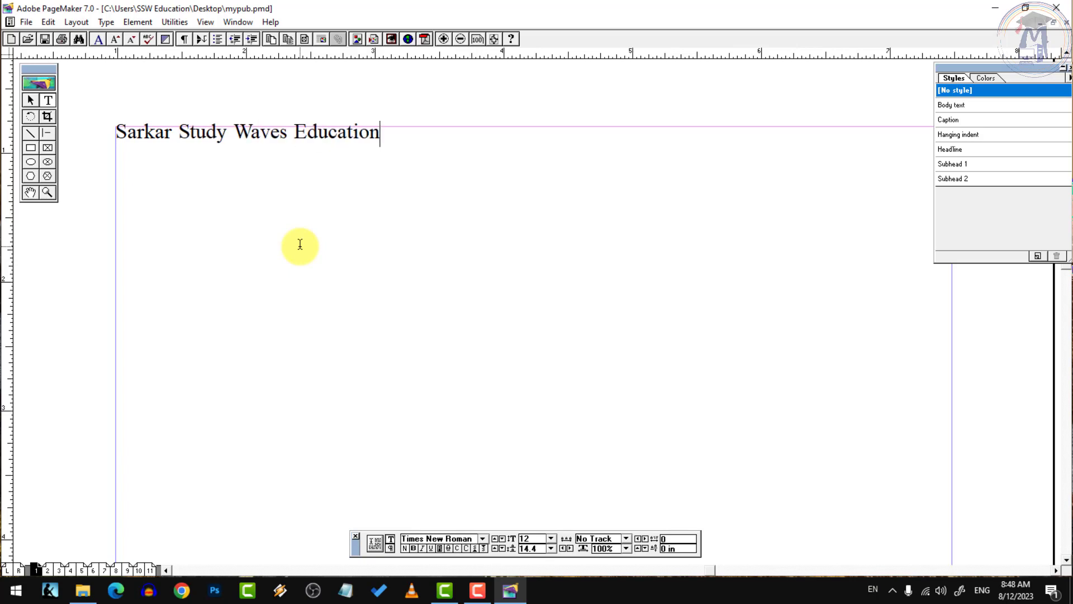
Highlight the Sarkar Study Waves Education line with the Text tool, and select its text block with the Pointer tool, aligning it to the top margin
left_click_drag(378, 137, 119, 132)
left_click(179, 134)
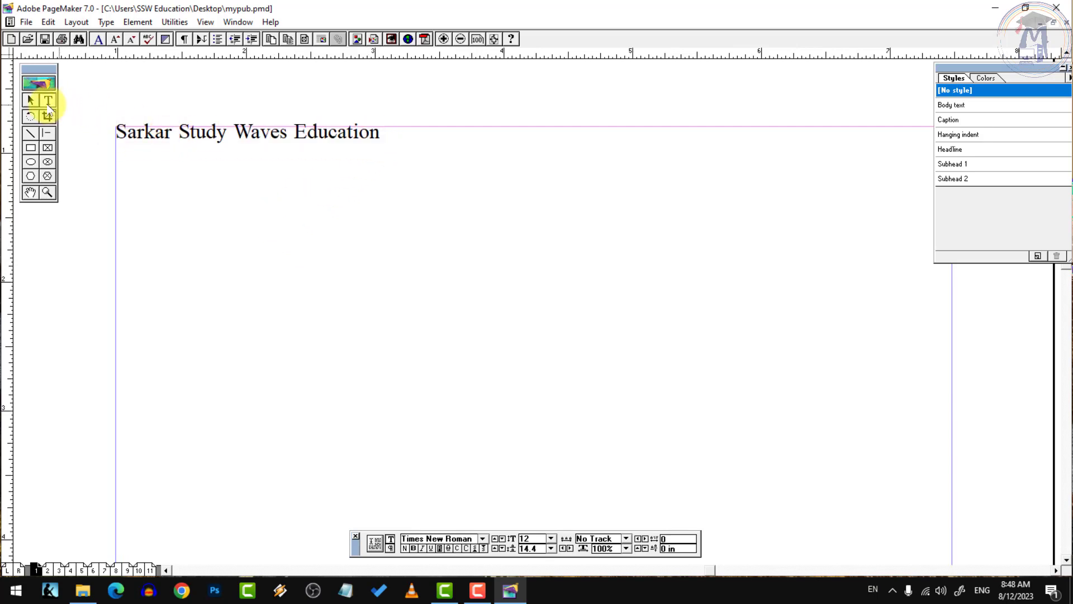
left_click(48, 104)
left_click_drag(118, 134, 380, 144)
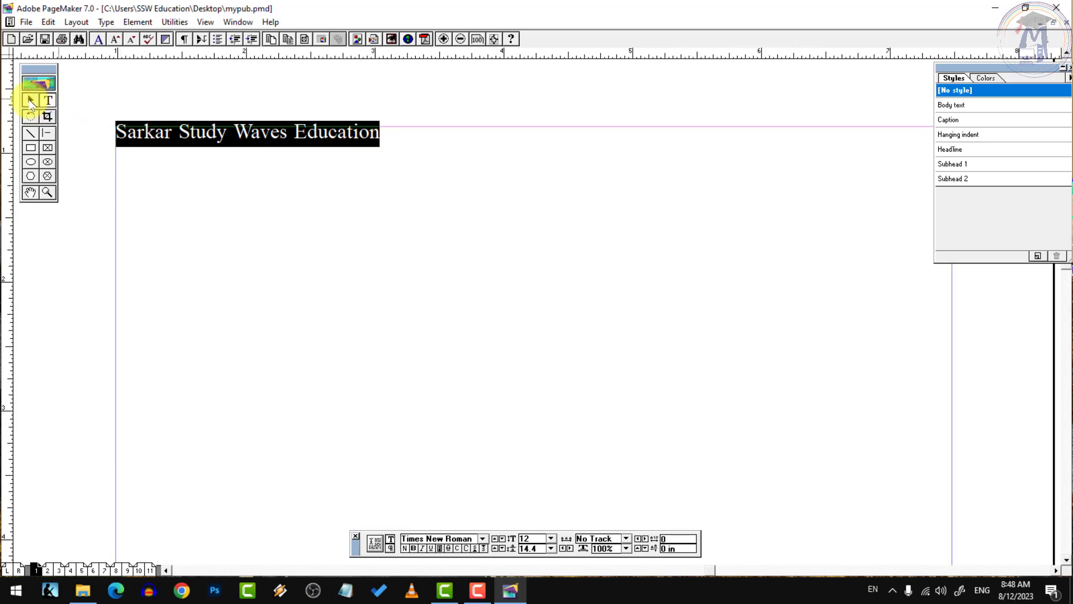
left_click(31, 102)
left_click(180, 140)
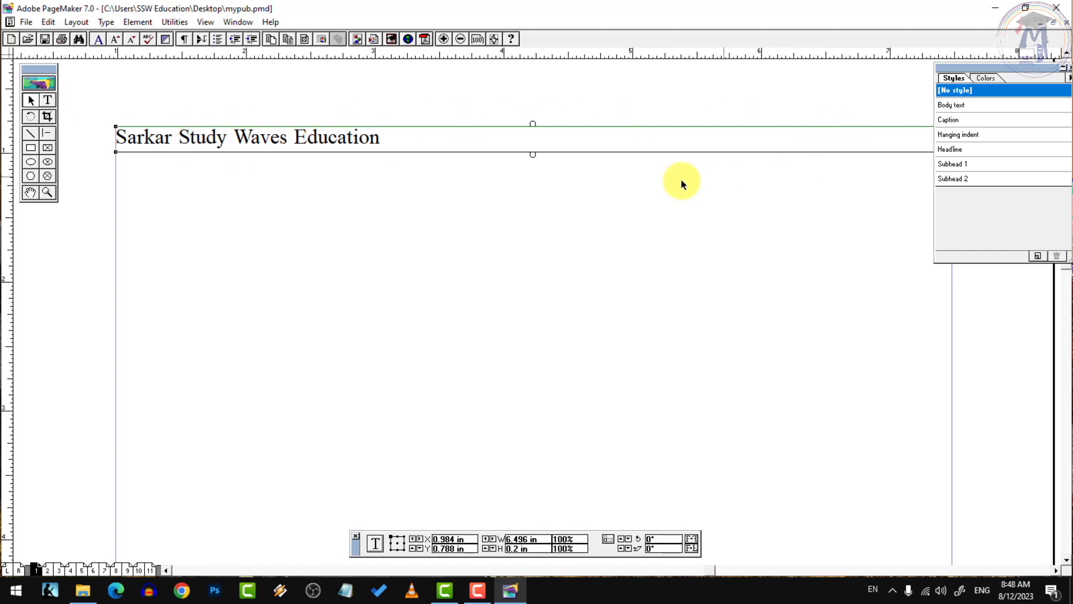
Draw a rectangle about 1.32 in wide and 0.75 in high below the heading, and move it slightly left and down
left_click(36, 151)
left_click_drag(295, 224, 464, 320)
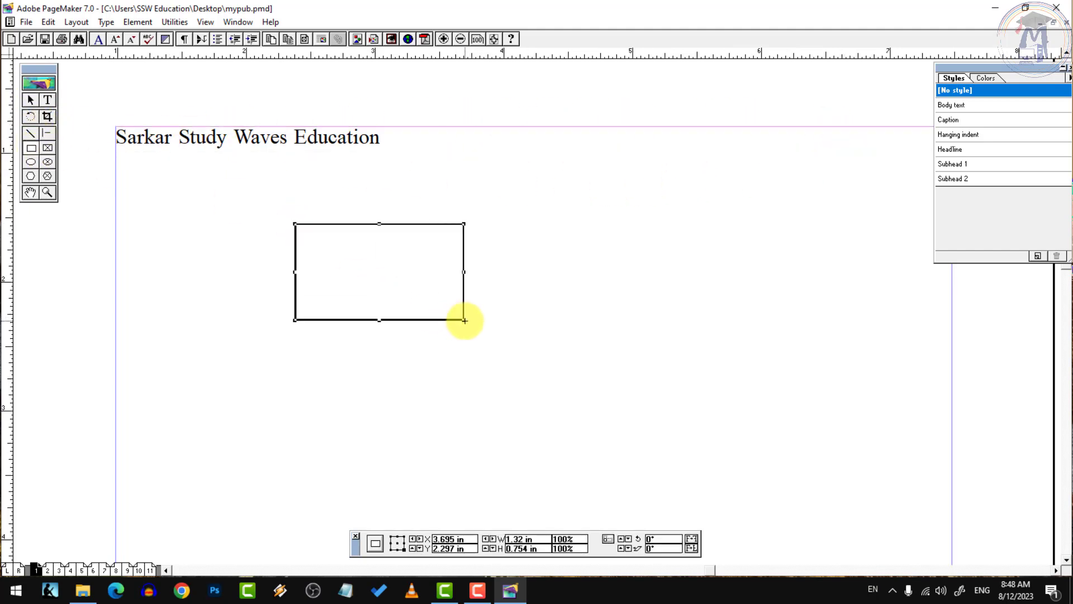
left_click(32, 101)
left_click(316, 224)
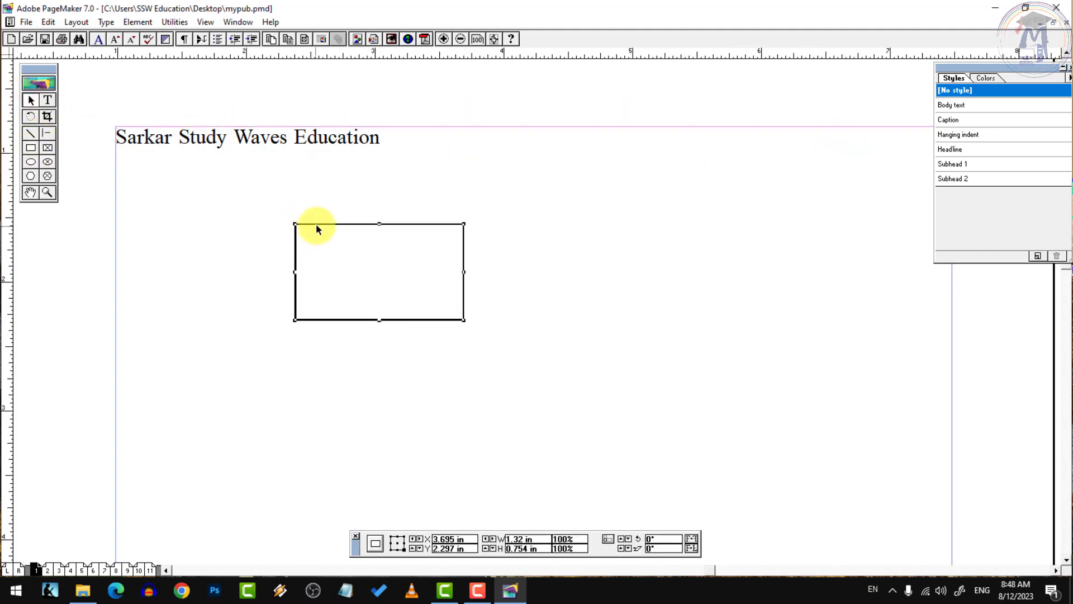
left_click_drag(317, 224, 289, 238)
left_click(257, 137)
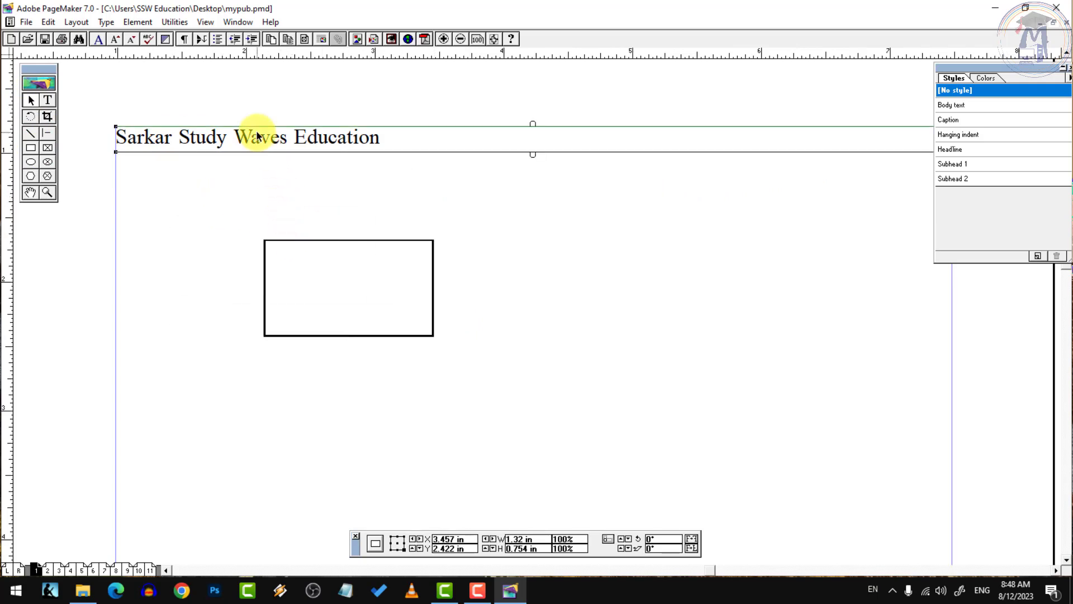
mouse_move(257, 136)
left_mouse_down()
mouse_move(256, 192)
mouse_move(249, 156)
mouse_move(264, 140)
left_mouse_up()
Define a text area inside the rectangle with the Text tool and enter "SSW Education"
left_click(48, 101)
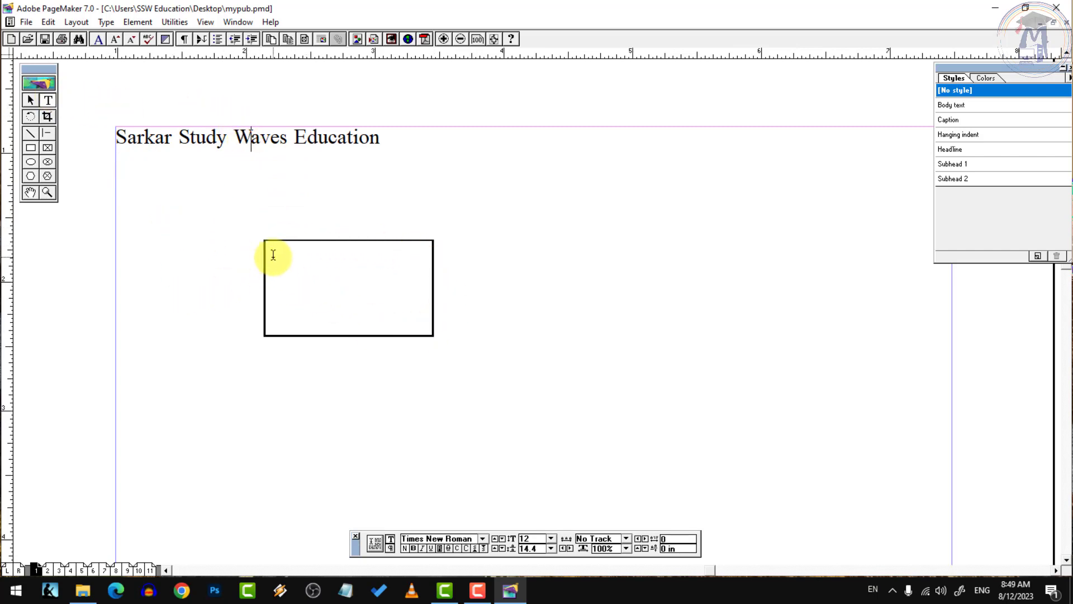
left_click(125, 252)
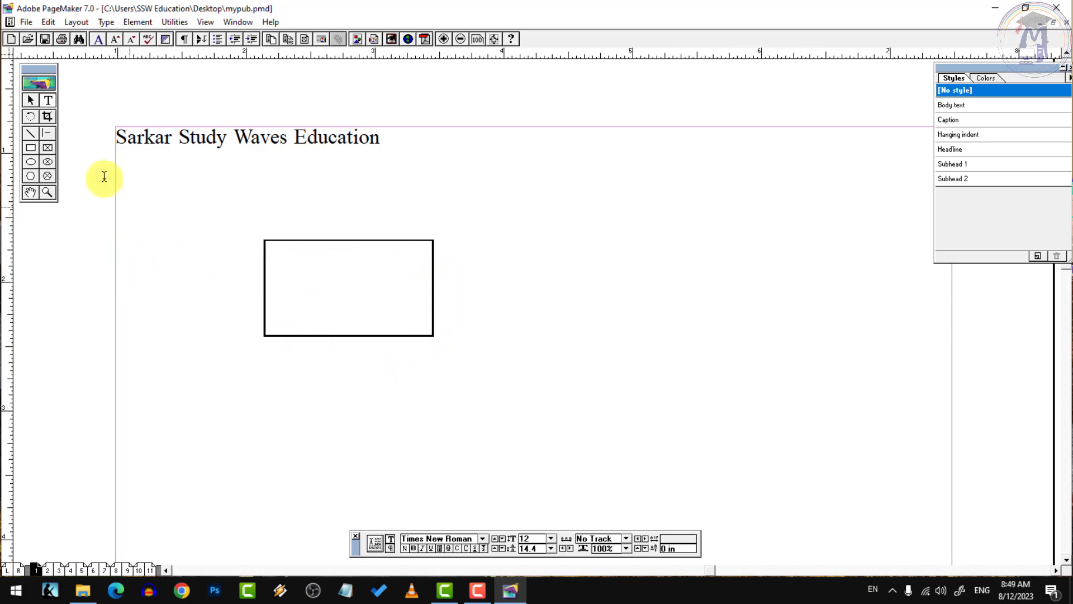
left_click(35, 101)
left_click(52, 102)
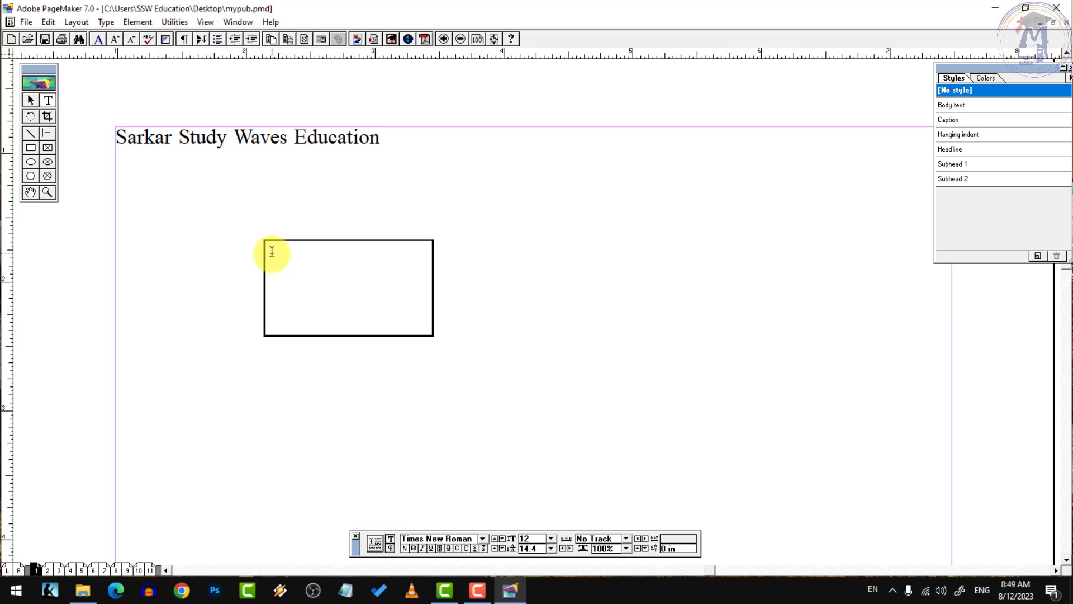
left_click_drag(271, 252, 414, 320)
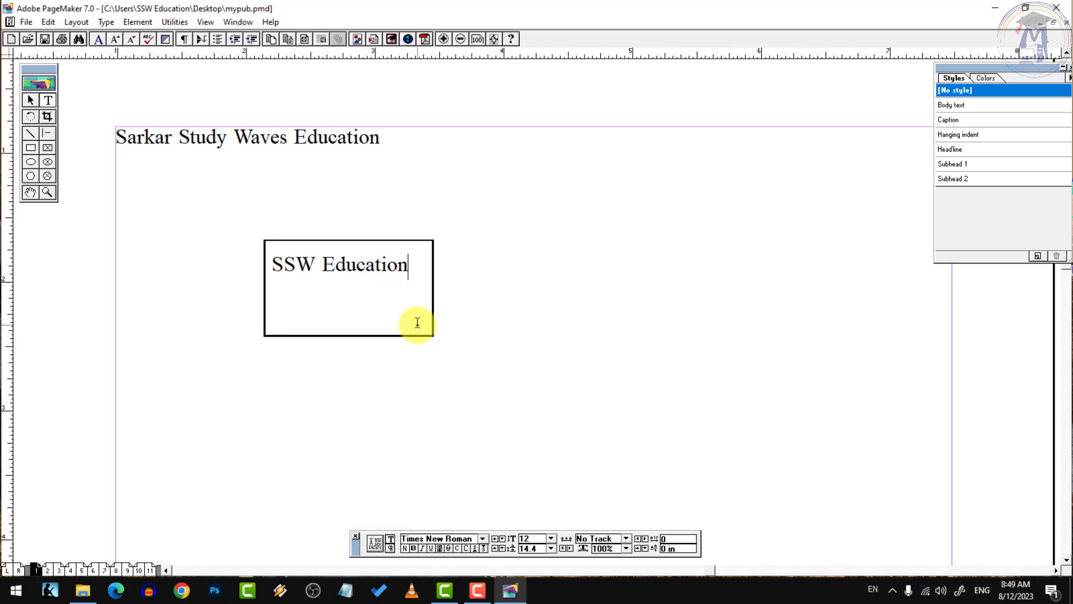
Enlarge all of the SSW Education text to 20 points
key("ctrl+a")
key("ctrl+shift+period")
key("ctrl+shift+period")
key("ctrl+shift+period")
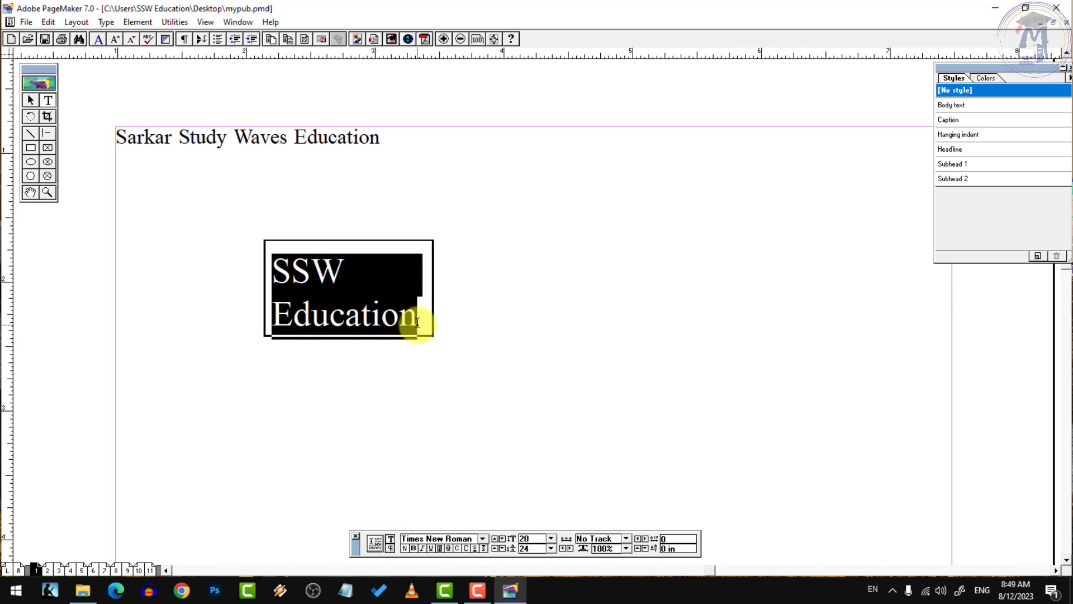
key("ctrl+shift+period")
key("ctrl+shift+comma")
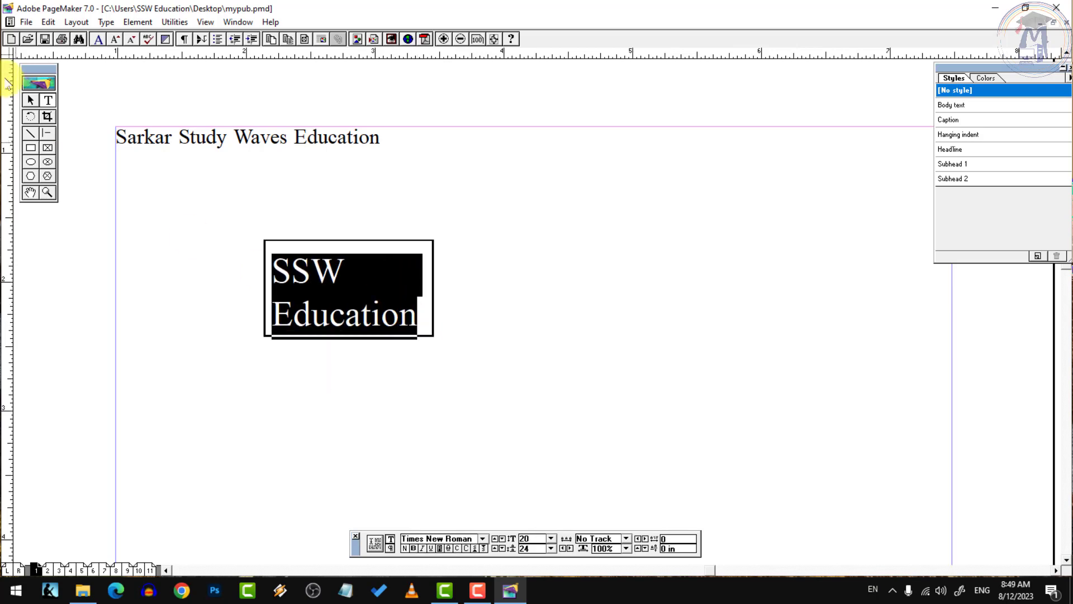
Resize the SSW Education text block to about 1.22 in wide inside the rectangle, and roll its lower edge up and back down
left_click(31, 101)
left_click(356, 309)
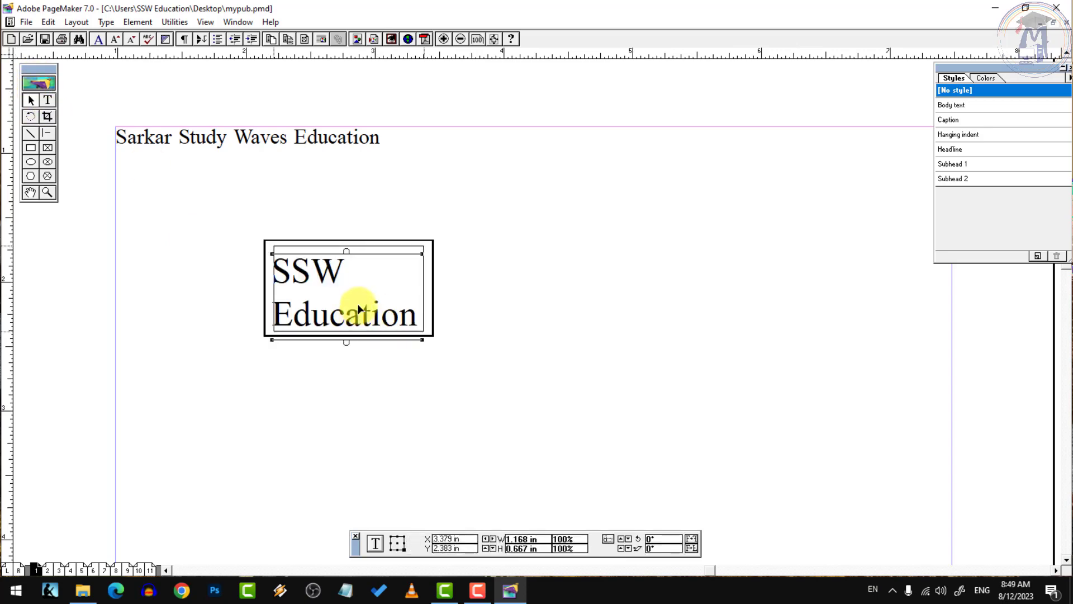
left_click_drag(422, 335, 570, 332)
left_click_drag(571, 289, 428, 330)
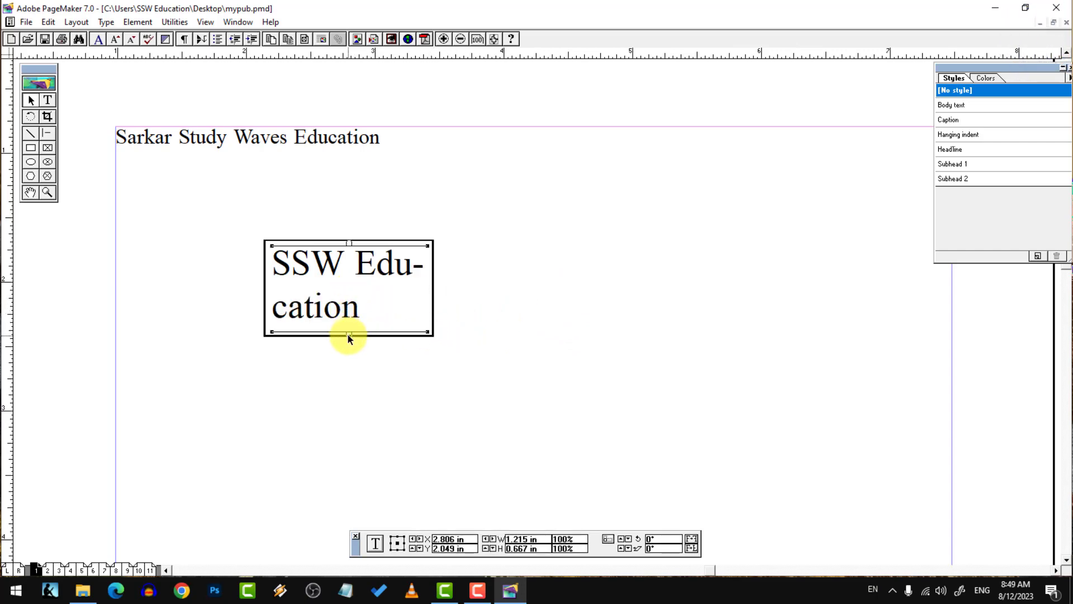
left_click_drag(348, 339, 352, 303)
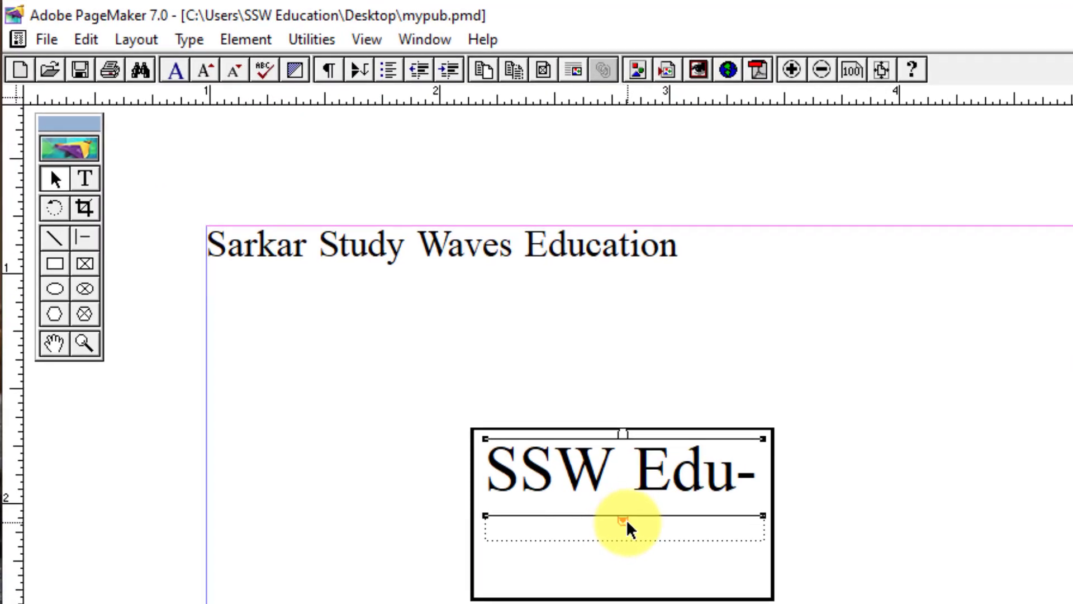
left_click_drag(624, 534, 623, 592)
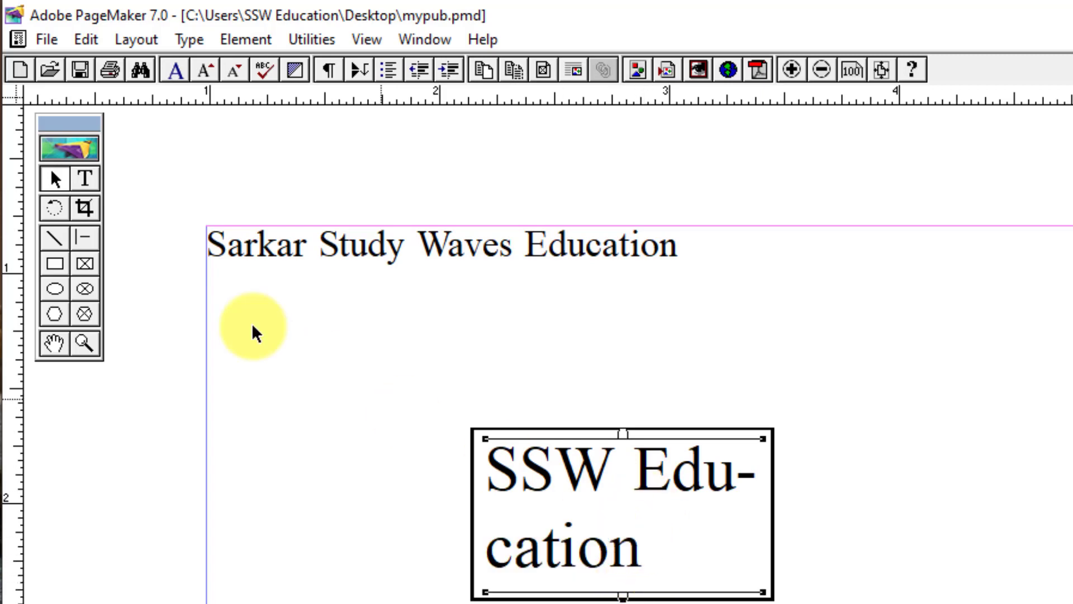
Select all of the SSW Education text with the Text tool and increase its font size slightly
left_click(85, 179)
left_click(744, 481)
key("ctrl+a")
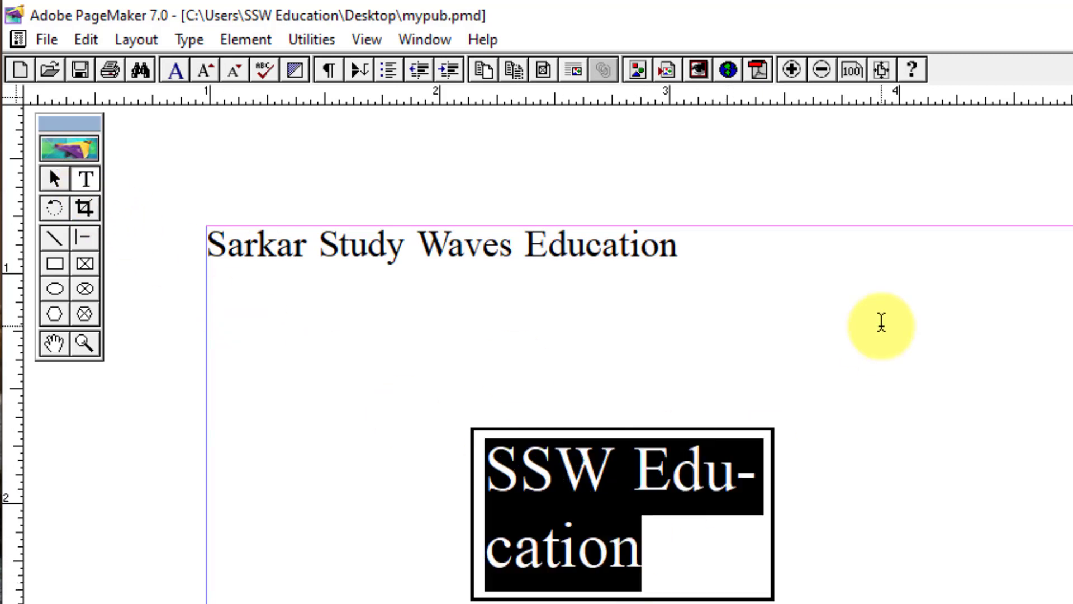
key("ctrl+shift+comma")
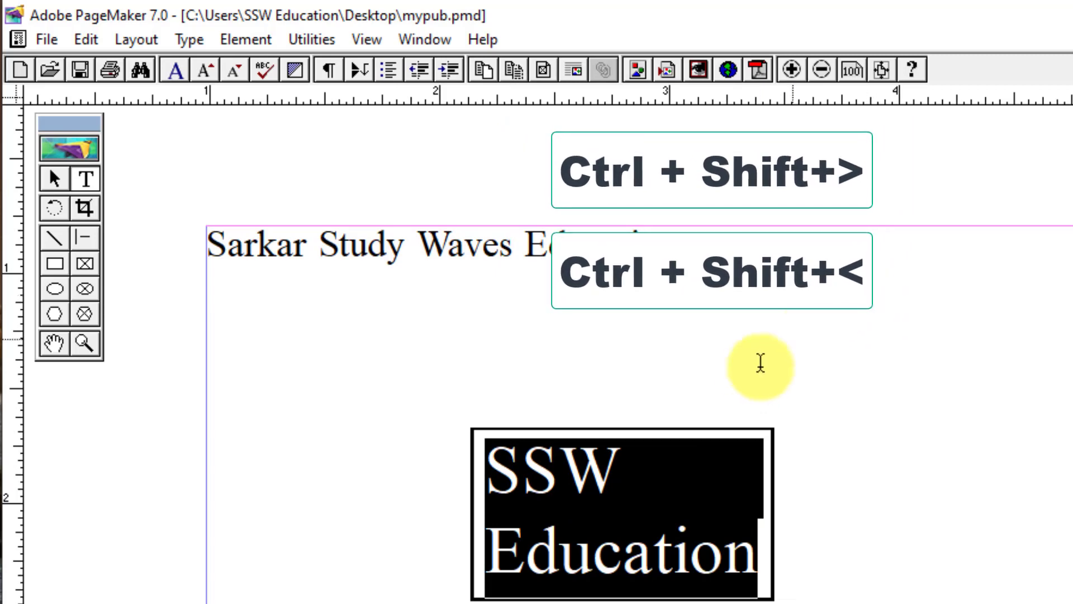
left_click_drag(495, 480, 753, 528)
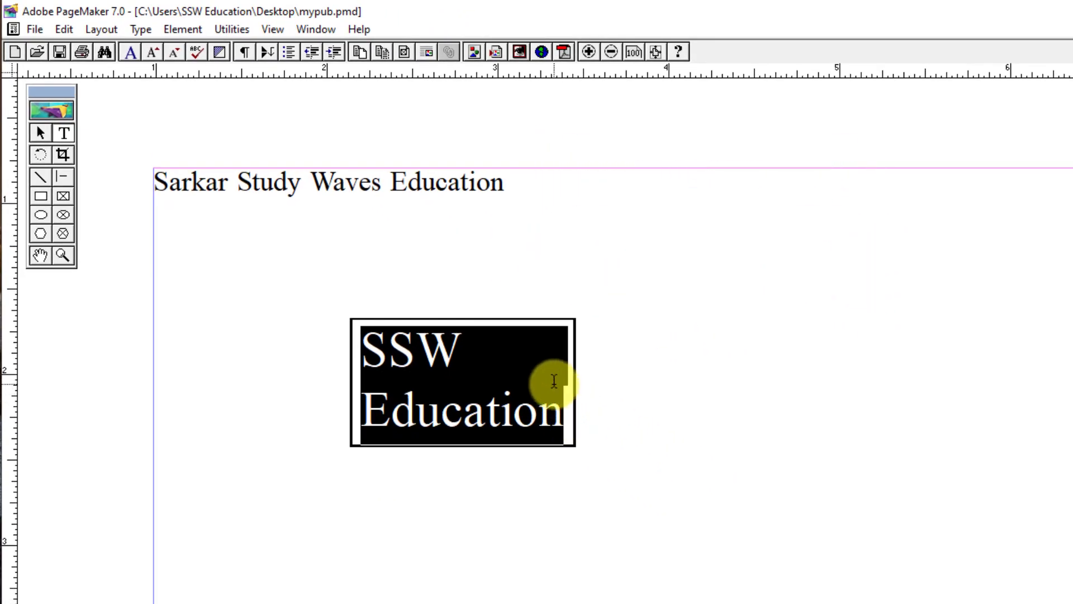
Enlarge the selected SSW Education text by several size steps, and shrink it back until it fits inside the rectangle
key("ctrl+shift+period")
key("ctrl+shift+period")
key("ctrl+shift+period")
key("ctrl+shift+period")
key("ctrl+shift+period")
key("ctrl+shift+period")
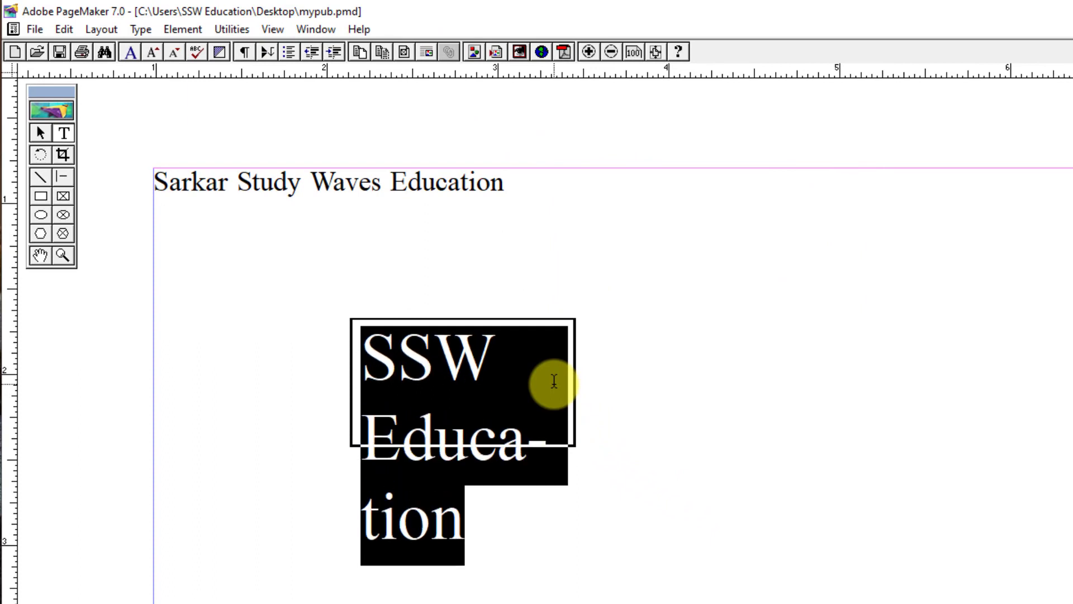
key("ctrl+shift+comma")
key("ctrl+shift+comma")
key("ctrl+shift+comma")
key("ctrl+shift+comma")
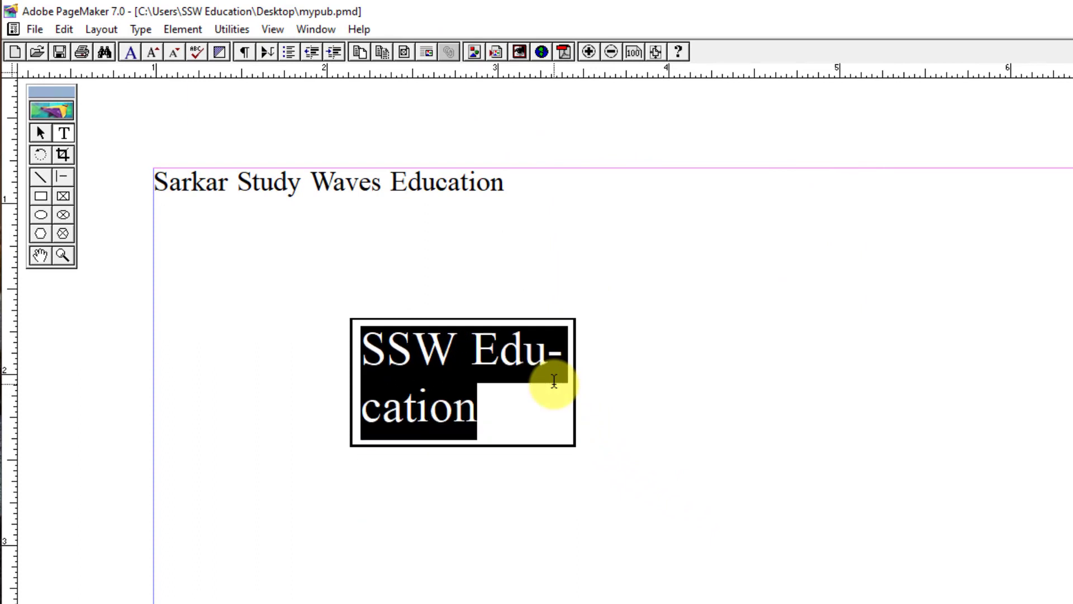
key("ctrl+shift+comma")
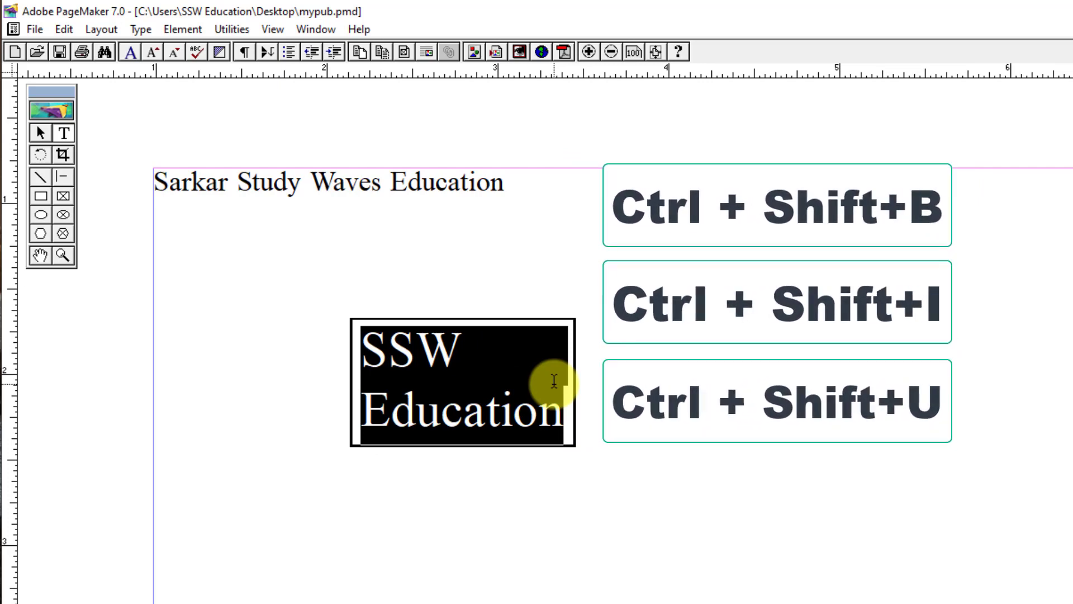
Apply bold, italic and underline to the selected SSW Education text, and remove all three styles again
key("ctrl+shift+b")
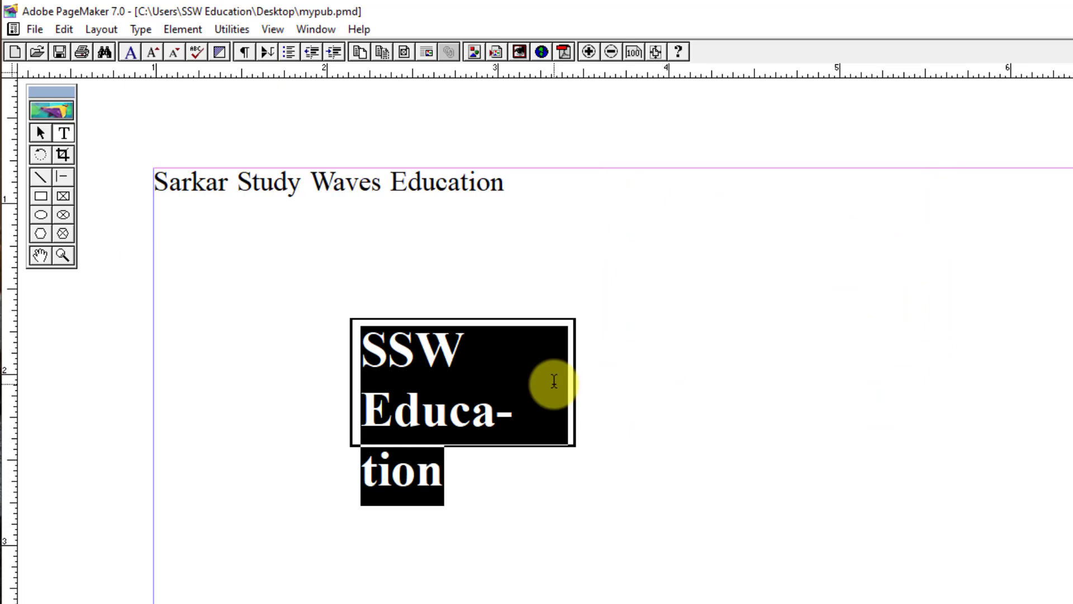
key("ctrl+shift+i")
key("ctrl+shift+u")
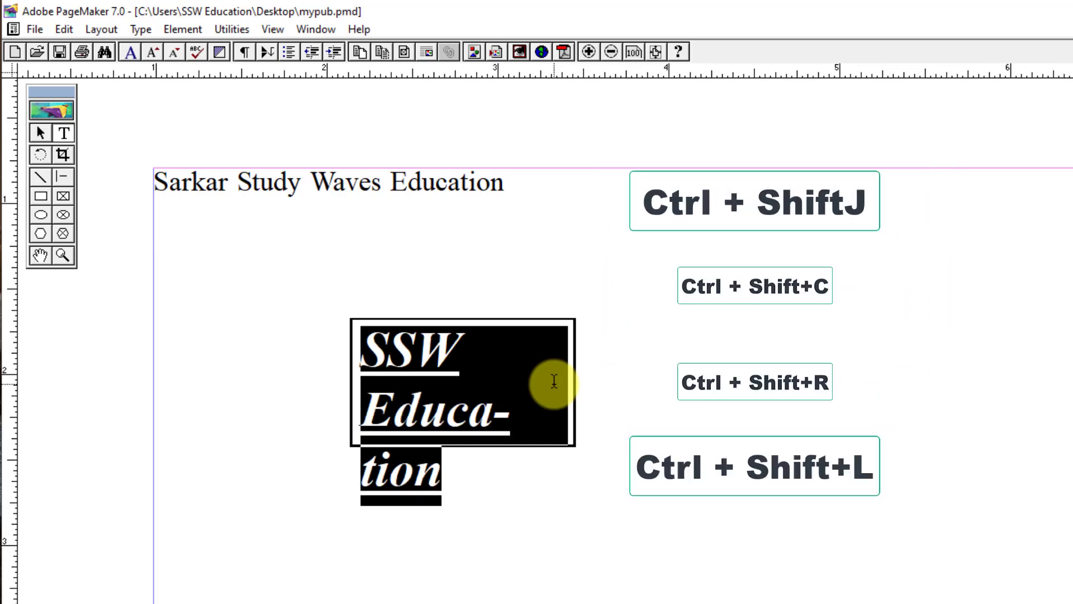
key("ctrl+shift+u")
key("ctrl+shift+i")
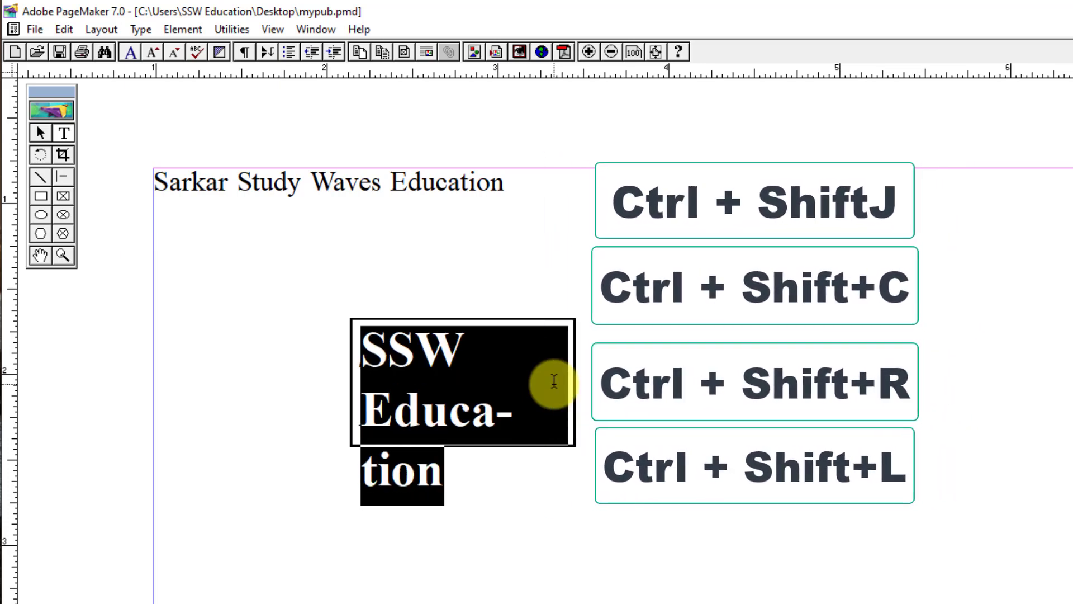
key("ctrl+shift+b")
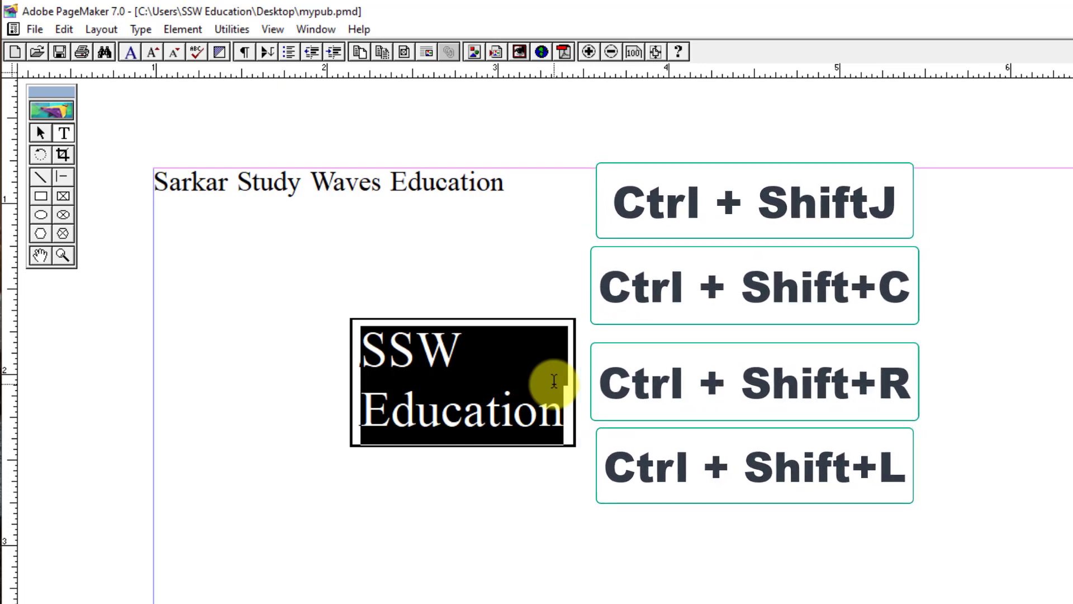
Try different paragraph alignments on the SSW Education text, including right alignment, and leave it centred with all of it selected
key("ctrl+shift+c")
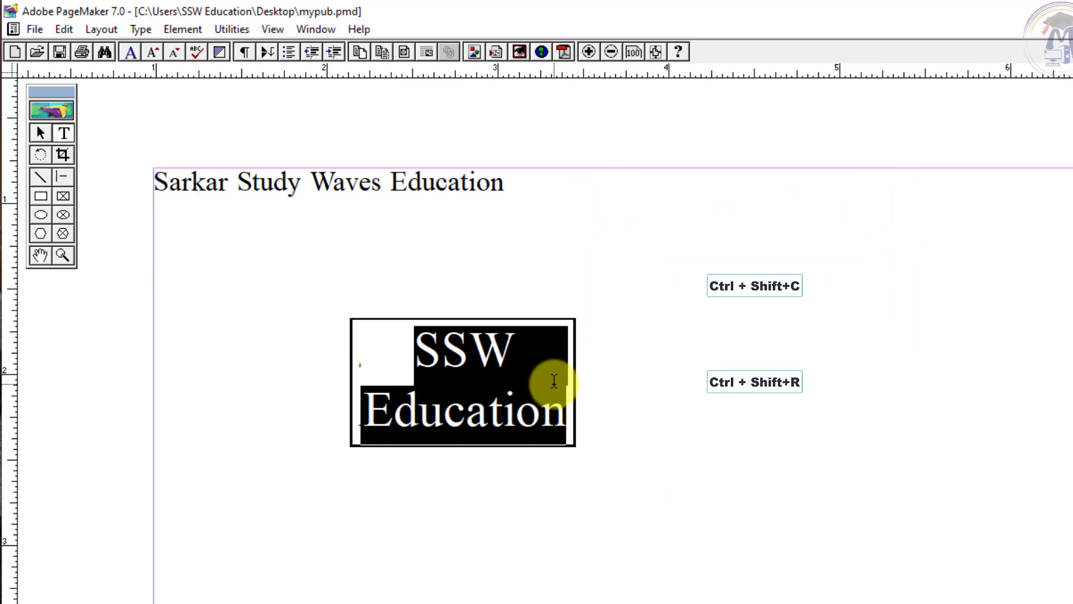
key("ctrl+shift+r")
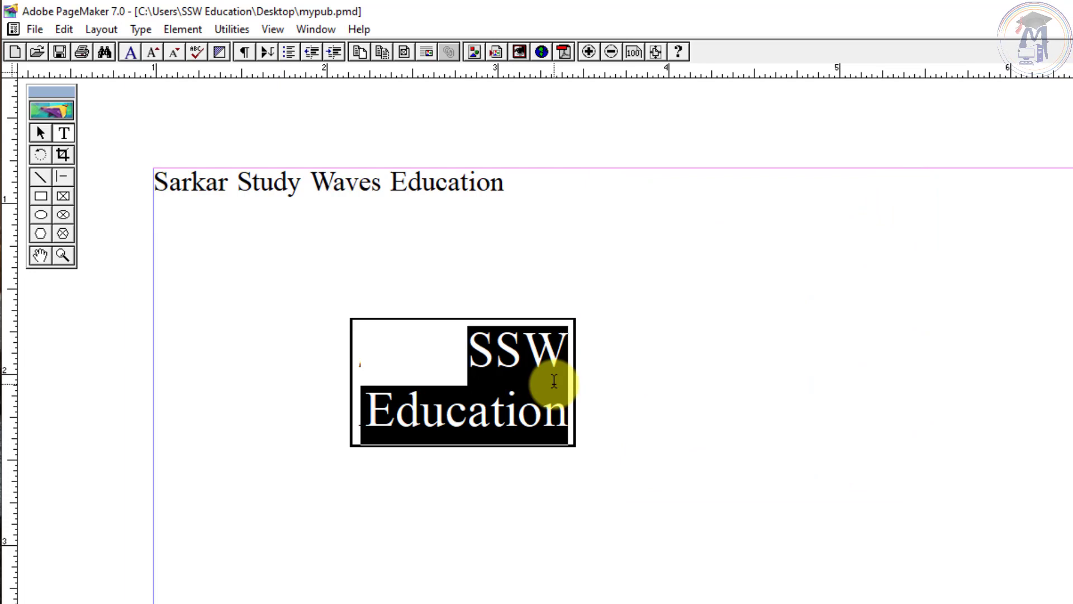
key("ctrl+shift+j")
key("ctrl+shift+f")
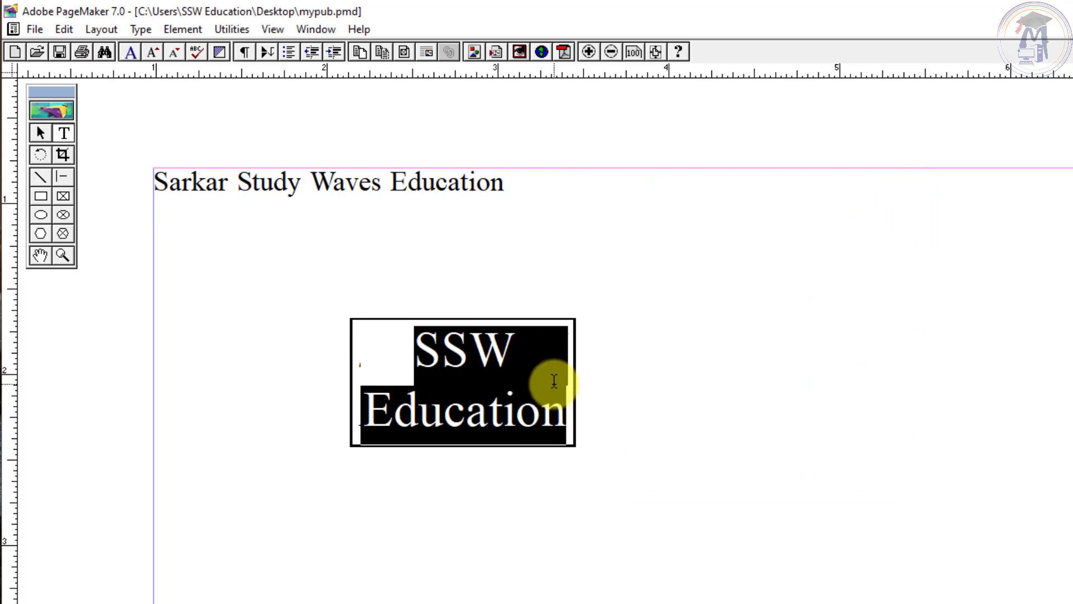
left_click(464, 350)
left_click_drag(417, 350, 584, 441)
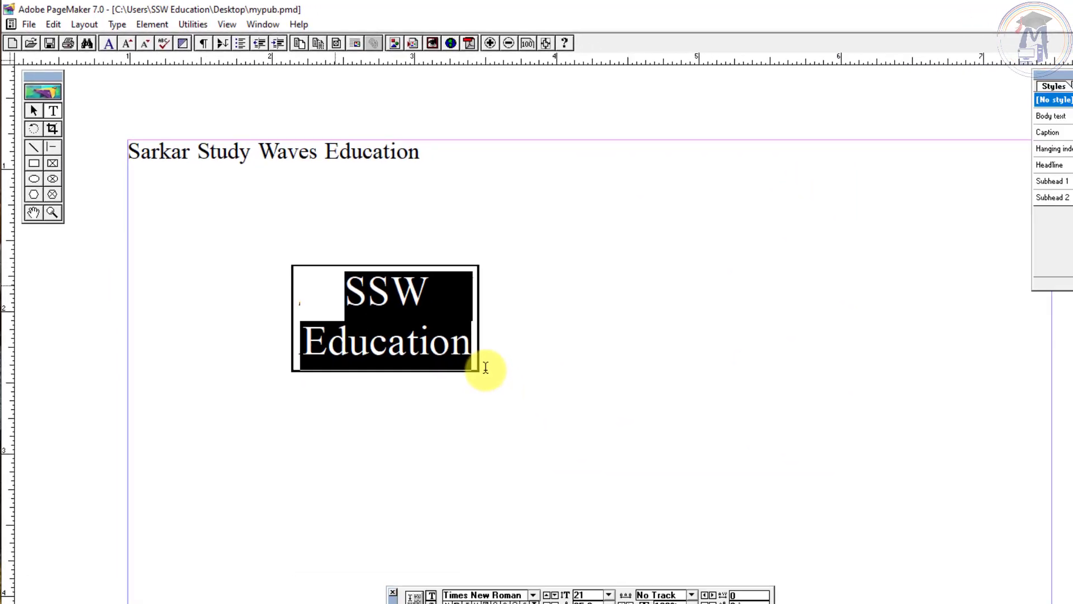
Draw a practice ellipse and a hexagon about 1.42 by 1.18 in beside the rectangle, deleting each one after drawing it
left_click(33, 111)
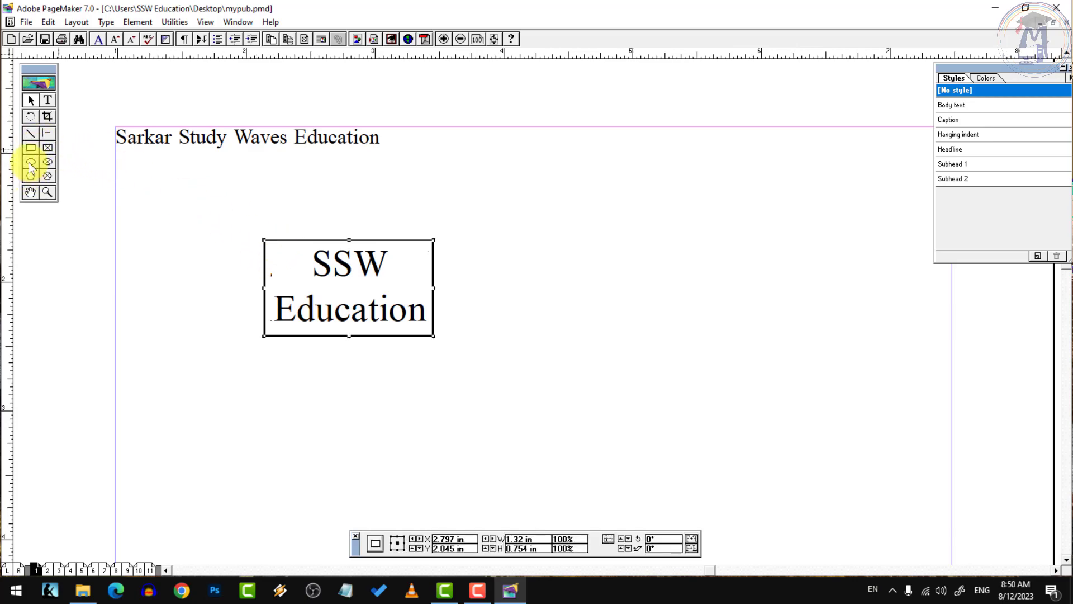
left_click(30, 162)
left_click_drag(515, 227, 726, 377)
key("Delete")
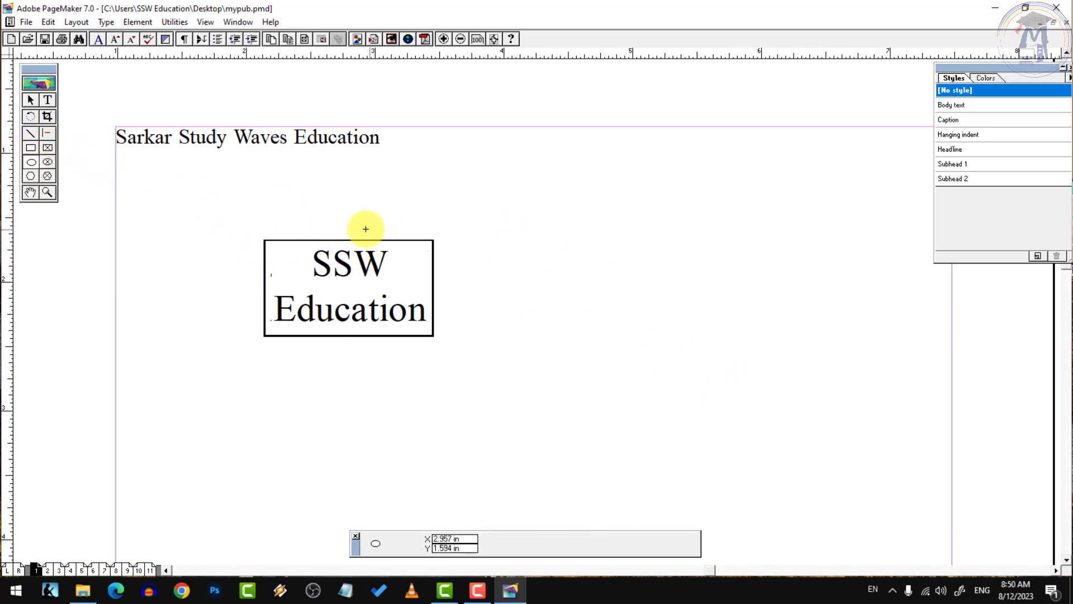
left_click(30, 177)
left_click_drag(573, 231, 755, 382)
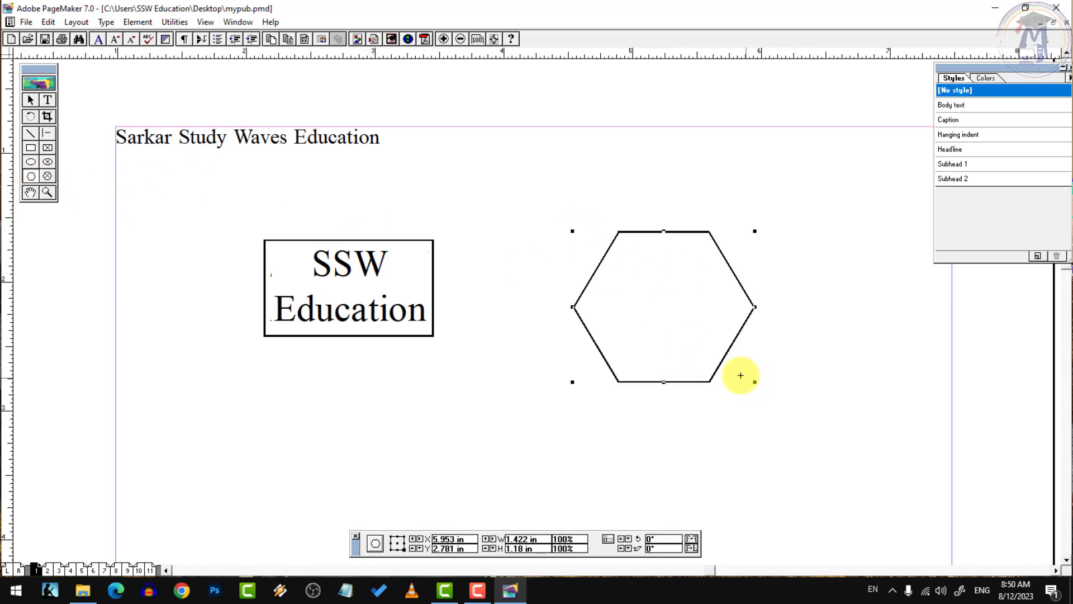
key("Delete")
Select the rectangle around SSW Education, and bring the Colors palette close to it
left_click(31, 100)
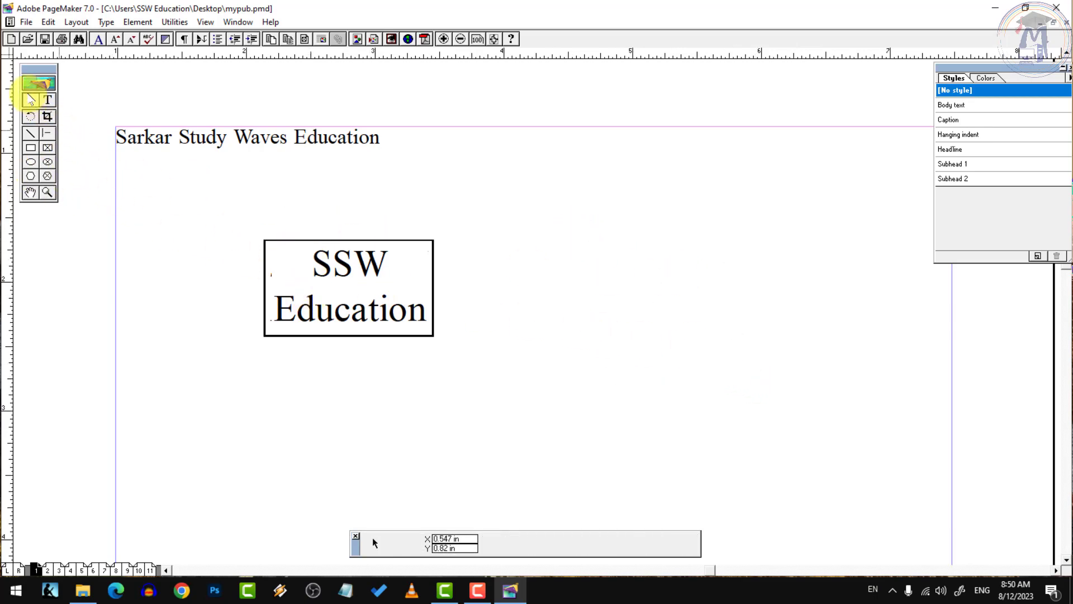
left_click(278, 240)
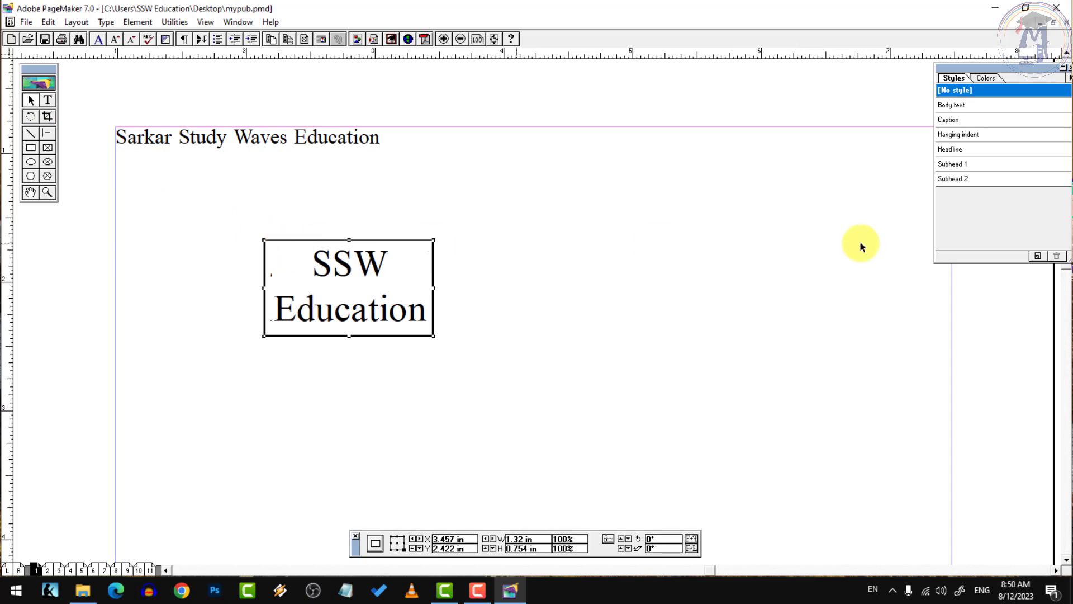
left_click_drag(995, 84, 609, 118)
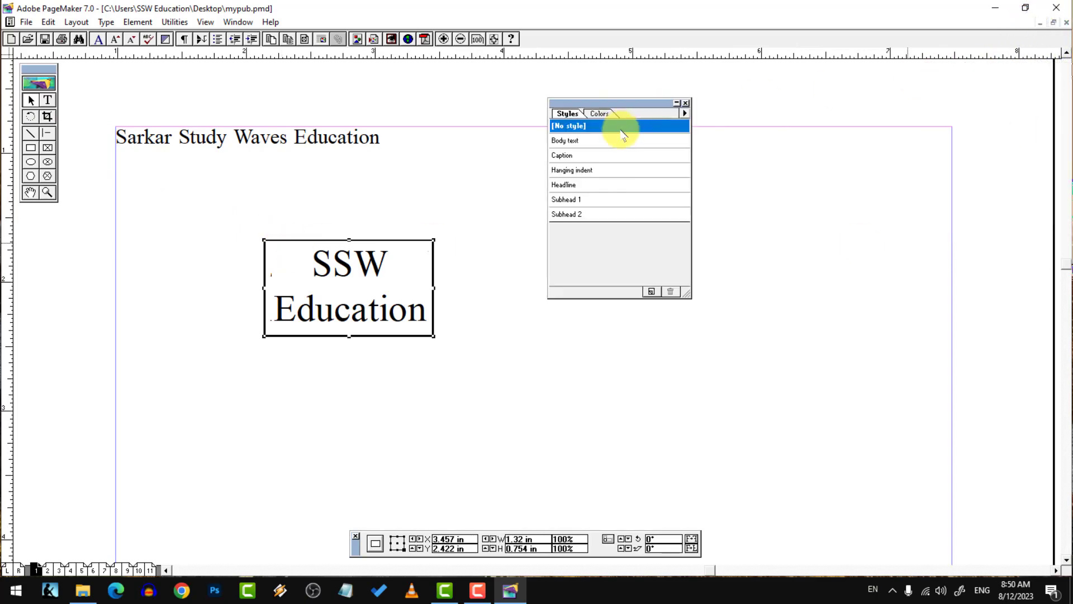
left_click(599, 114)
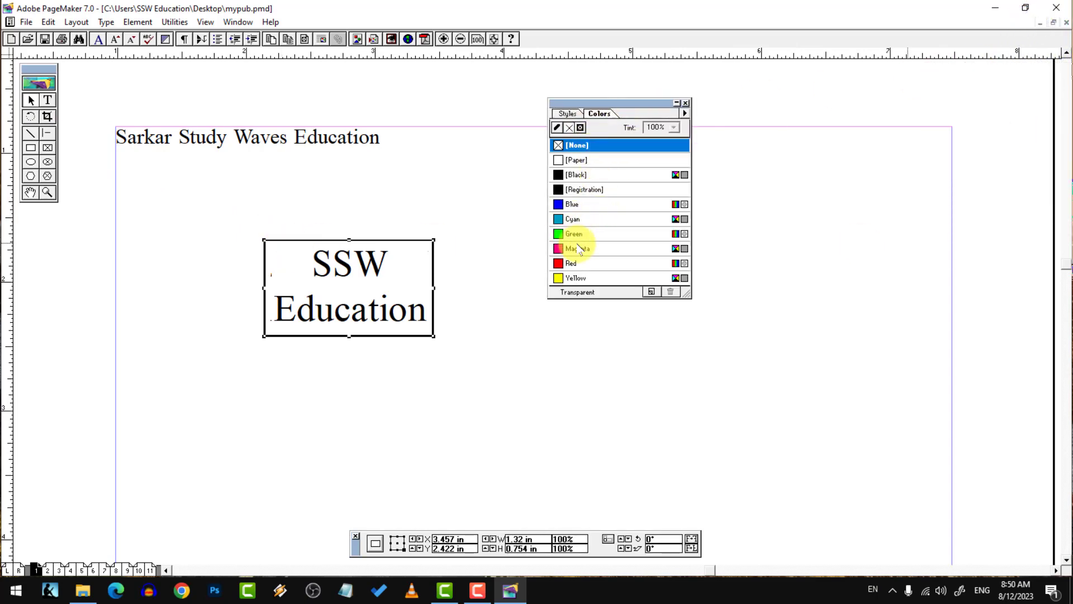
Try green, magenta, yellow, blue, black and registration fills on the rectangle, and return to green
left_click(575, 233)
left_click(576, 248)
left_click(573, 278)
left_click(573, 248)
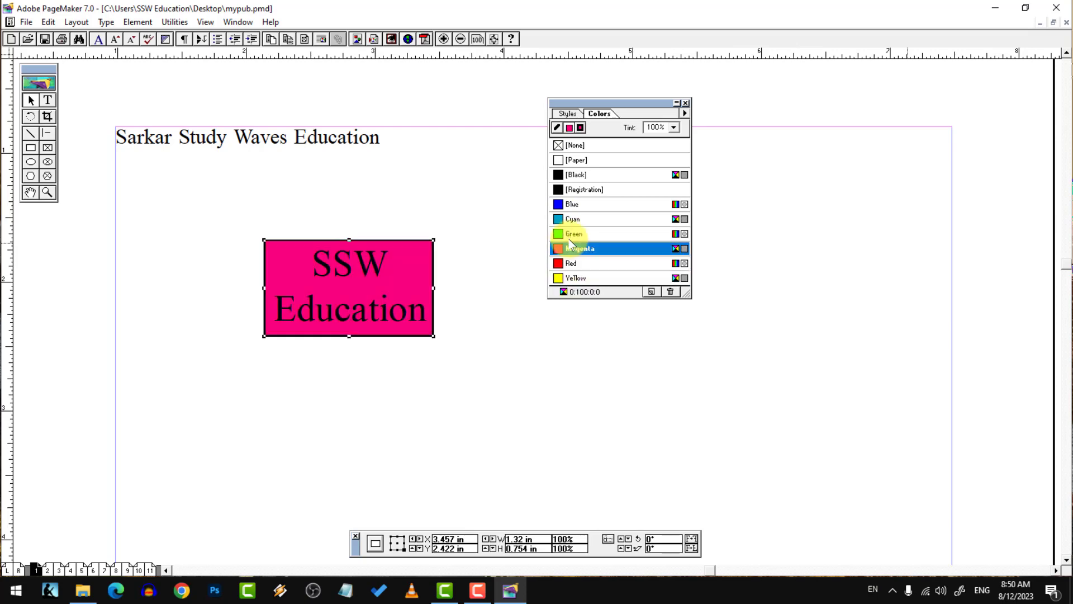
left_click(570, 204)
left_click(570, 175)
left_click(570, 190)
left_click(573, 234)
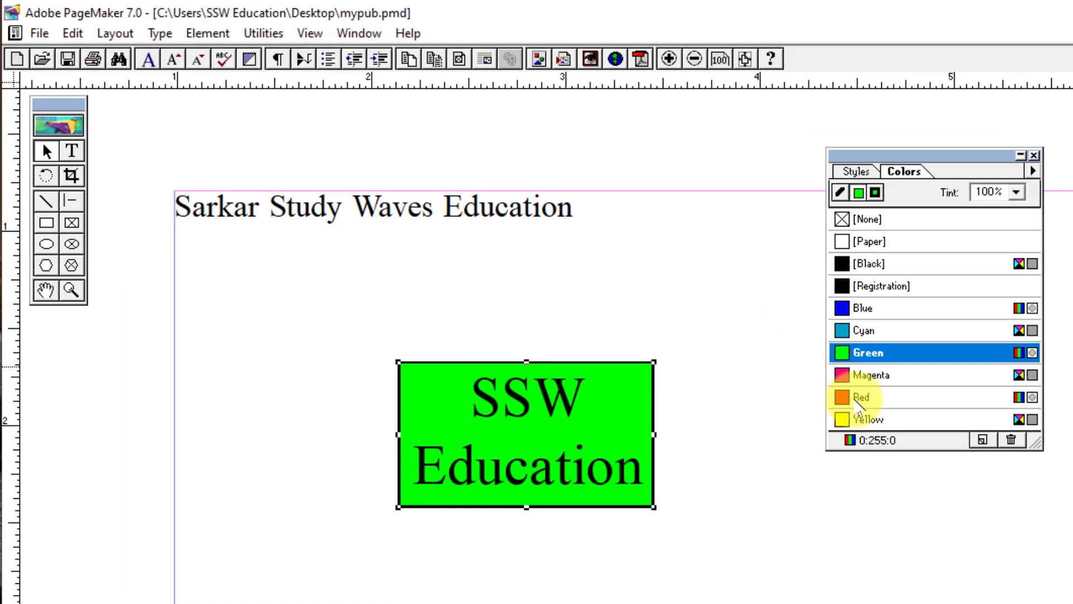
Alternate the rectangle's fill between red, yellow, green and magenta, and finish on yellow
left_click(861, 397)
left_click(862, 419)
left_click(864, 397)
left_click(867, 354)
left_click(866, 398)
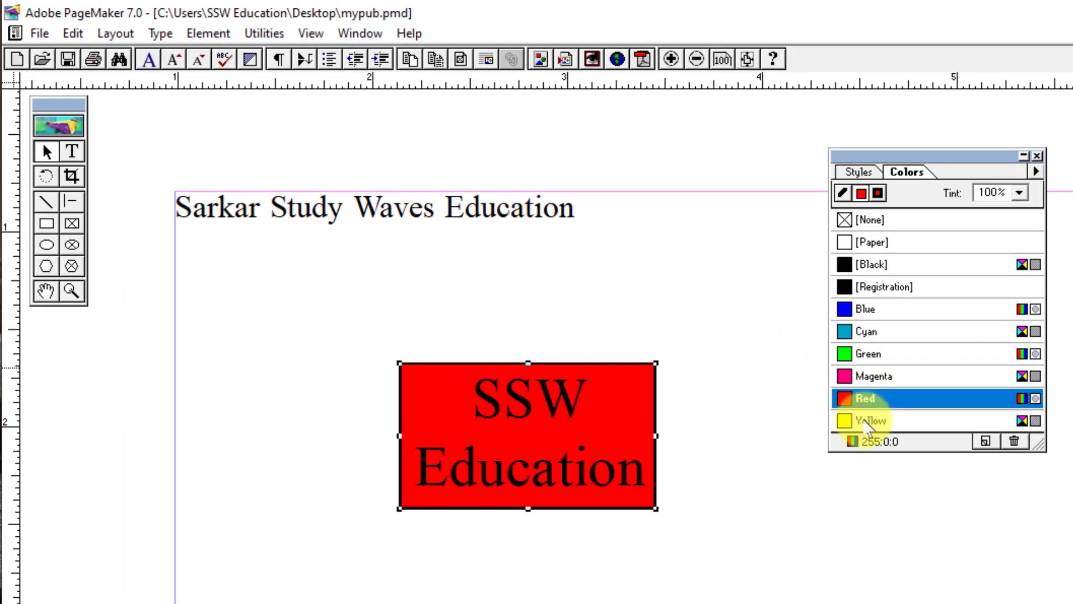
left_click(866, 421)
left_click(867, 375)
left_click(868, 421)
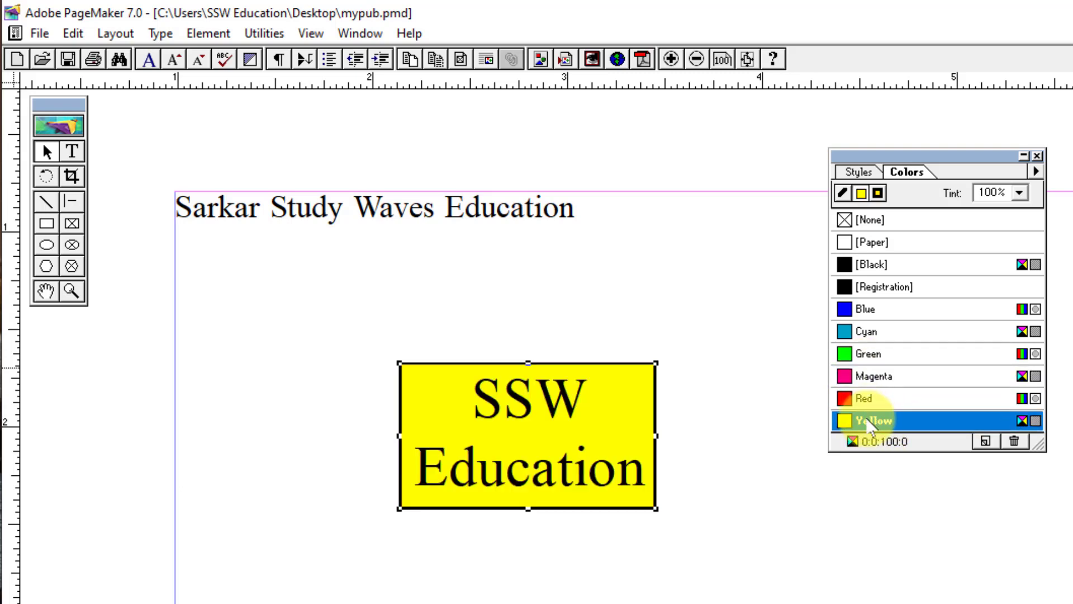
Try red, green, blue, black and magenta fills on the rectangle, and settle on Yellow
left_click(864, 398)
left_click(863, 354)
left_click(864, 308)
left_click(864, 264)
left_click(864, 308)
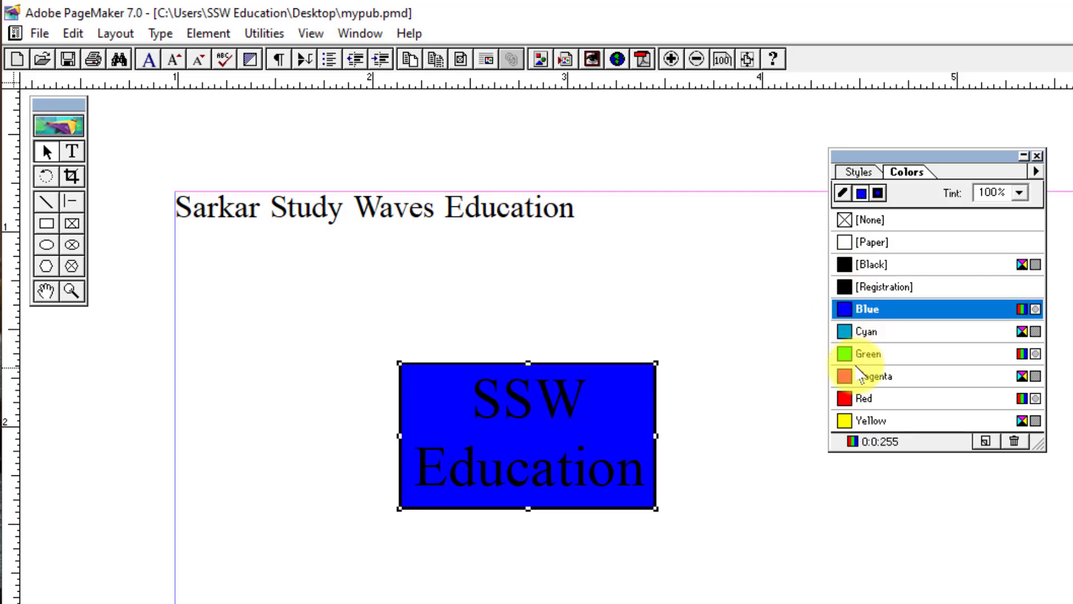
left_click(862, 375)
left_click(878, 423)
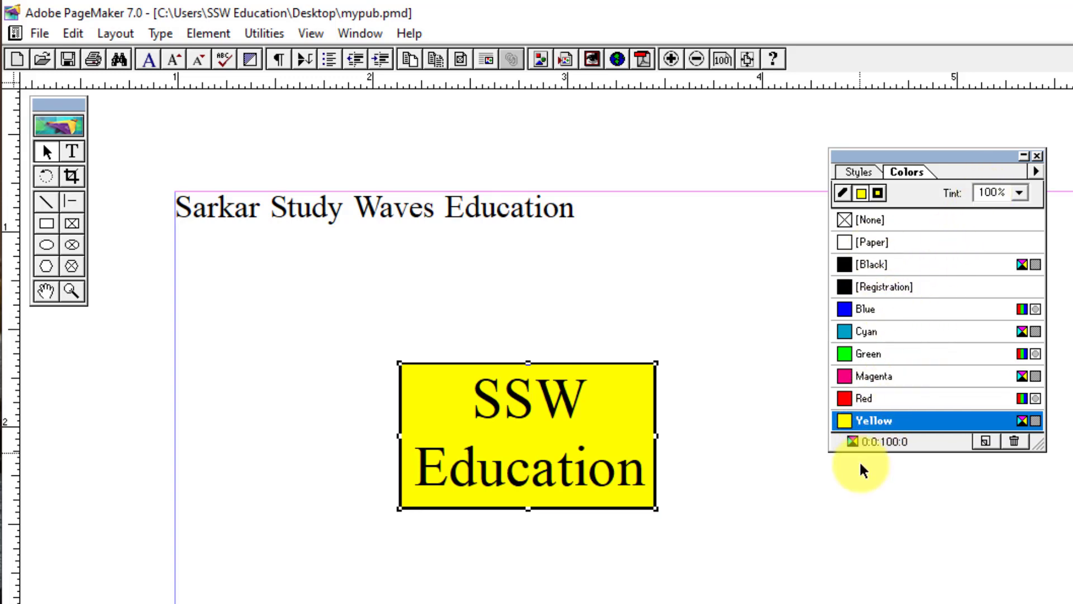
Try tints of 35%, 20% and 95% on the rectangle's yellow fill
left_click(1019, 193)
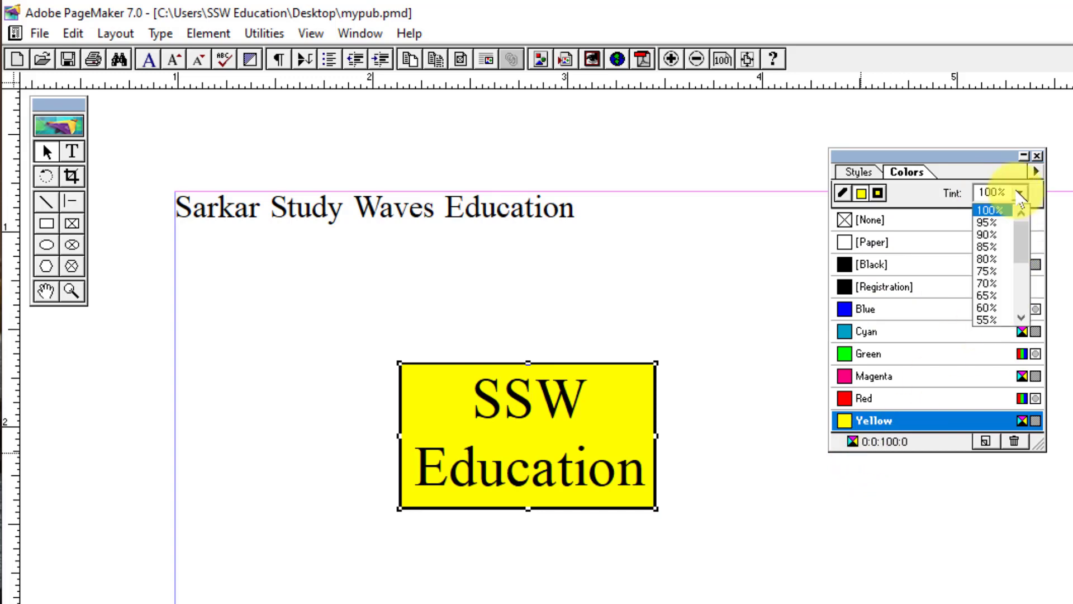
left_click_drag(1026, 270, 1025, 273)
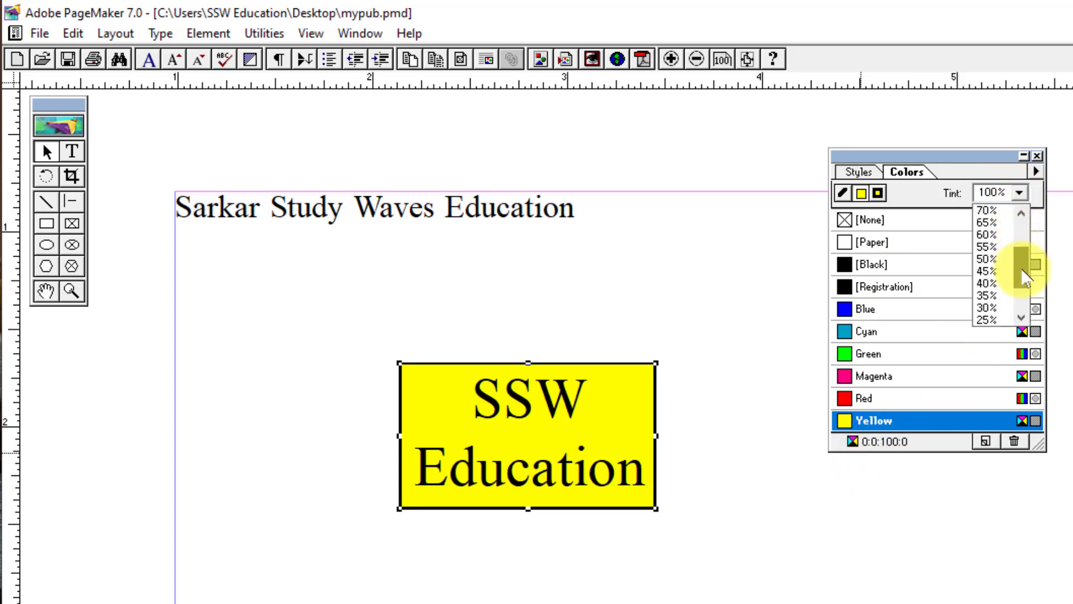
left_click(988, 296)
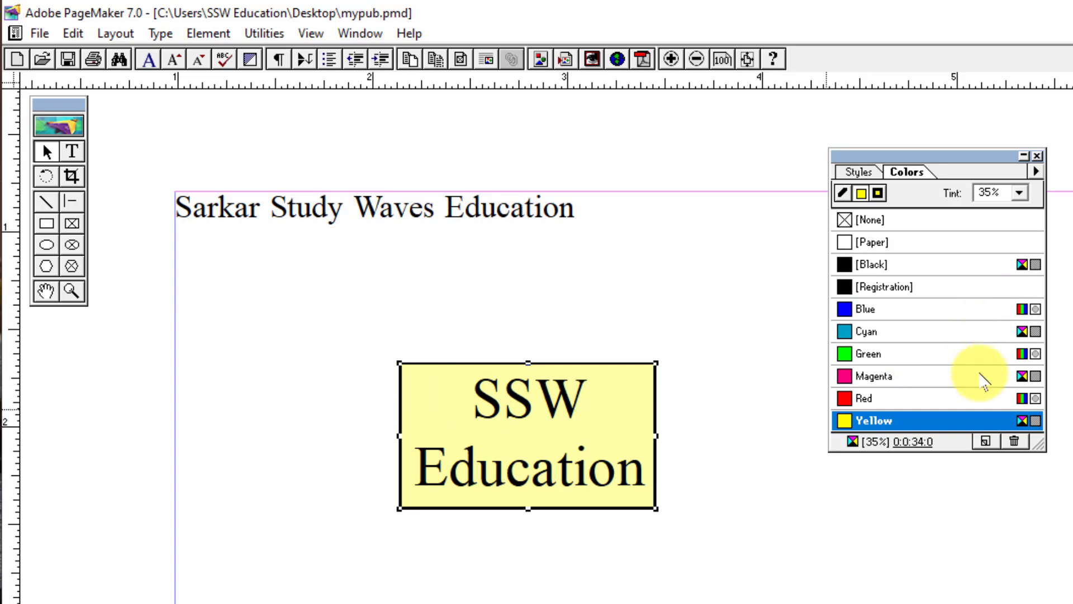
left_click(1021, 193)
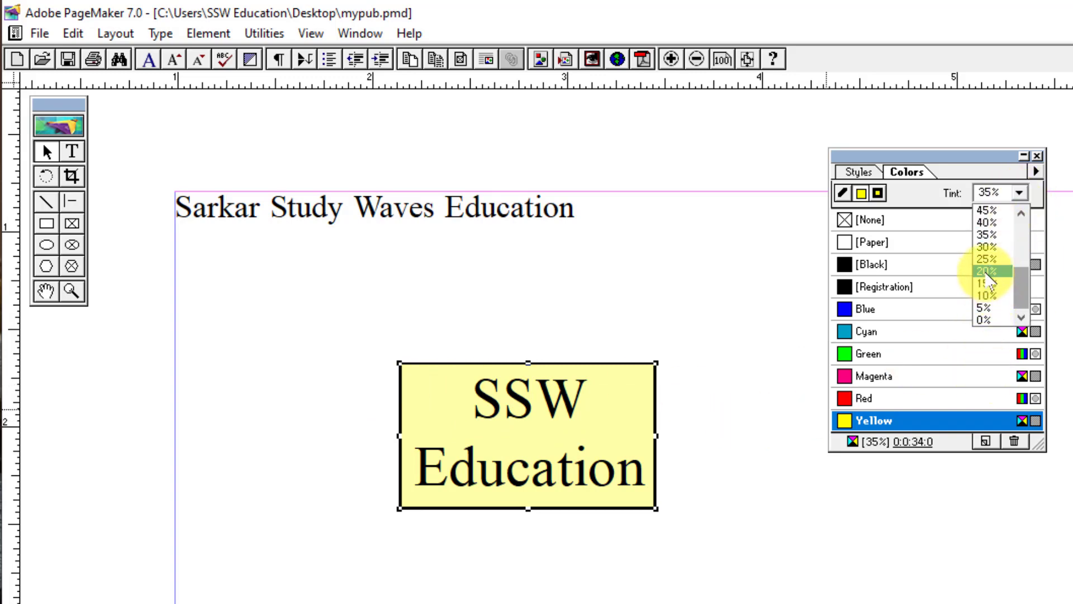
left_click(987, 271)
left_click(1020, 193)
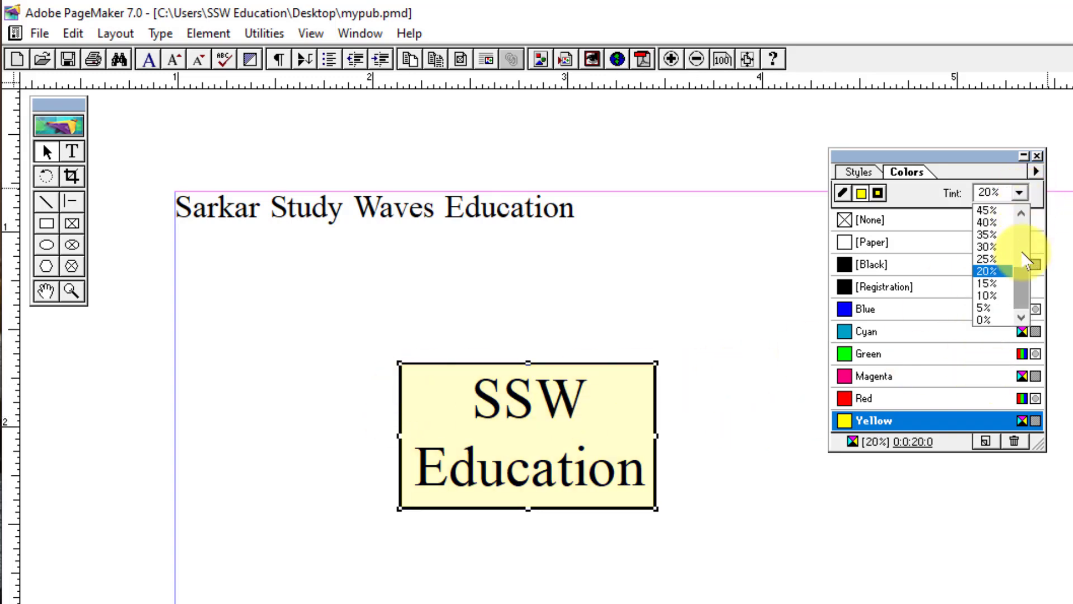
left_click(1022, 252)
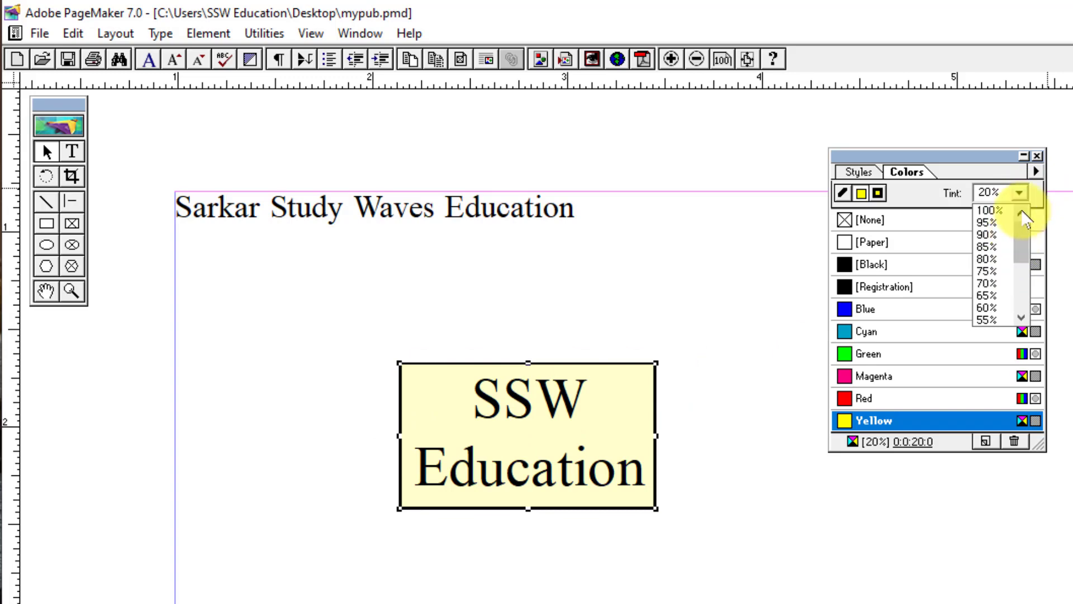
left_click(990, 223)
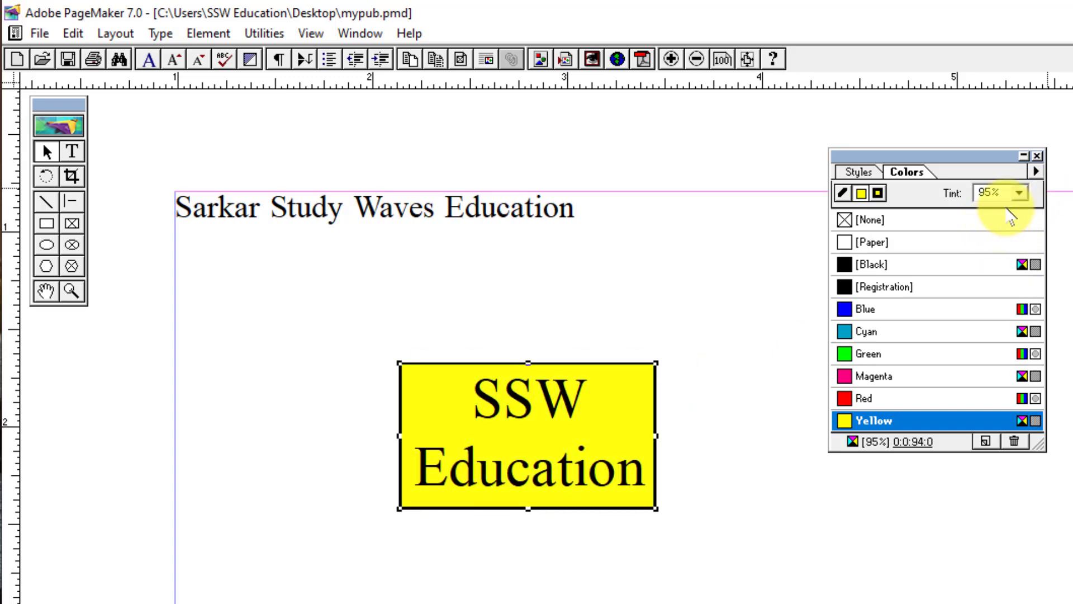
Set the tint of the rectangle's yellow fill to 35%
left_click(1019, 194)
left_click_drag(1021, 249, 1021, 254)
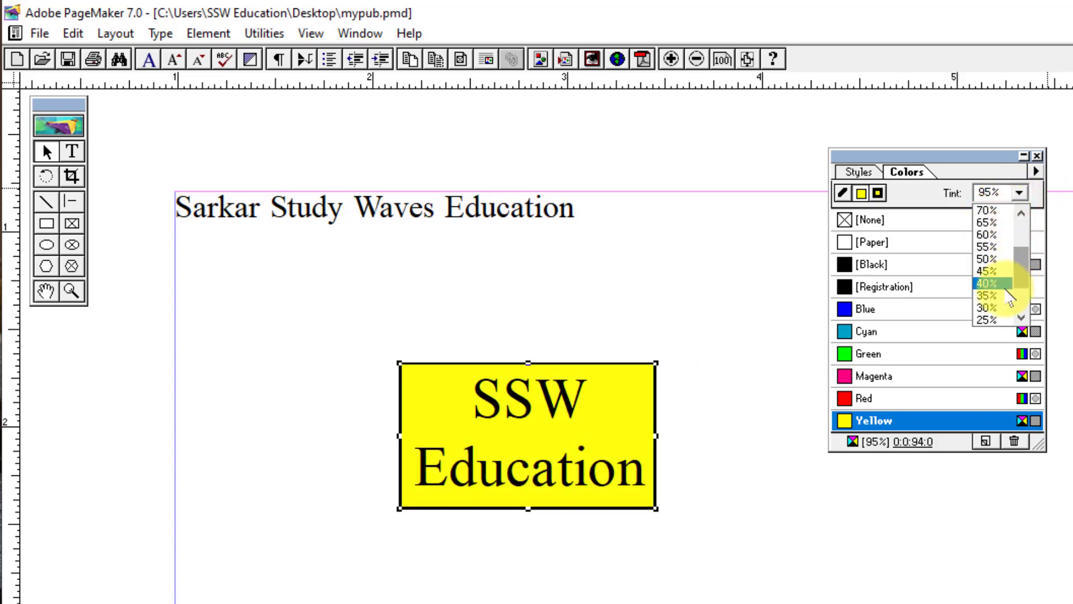
left_click(1006, 296)
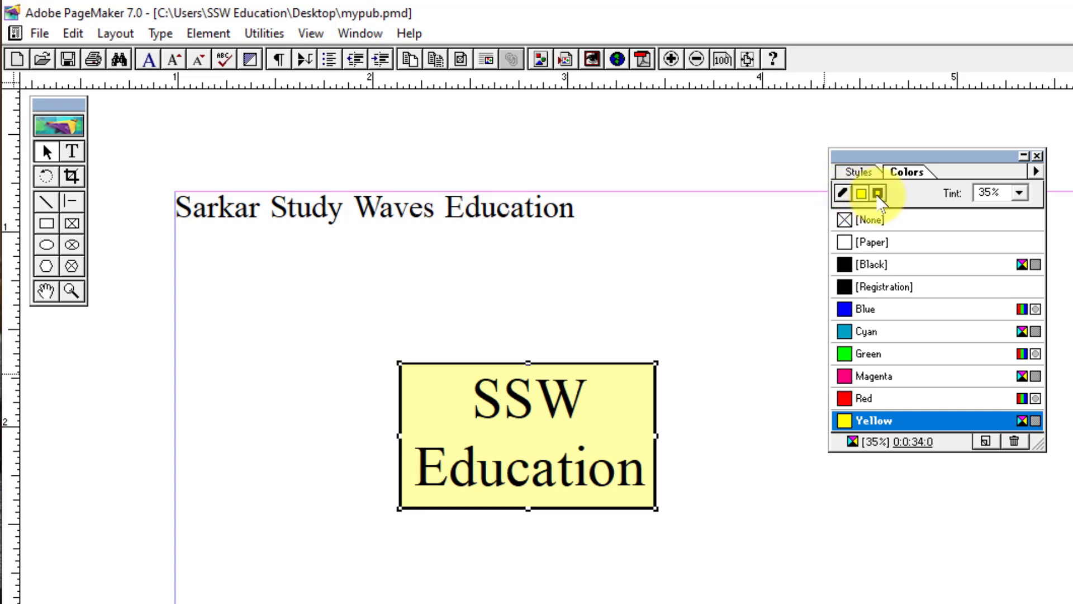
Try Magenta, Red, Blue, Registration, Green and Cyan as the stroke colour of the SSW Education rectangle, and settle on Magenta
left_click(842, 193)
left_click(868, 377)
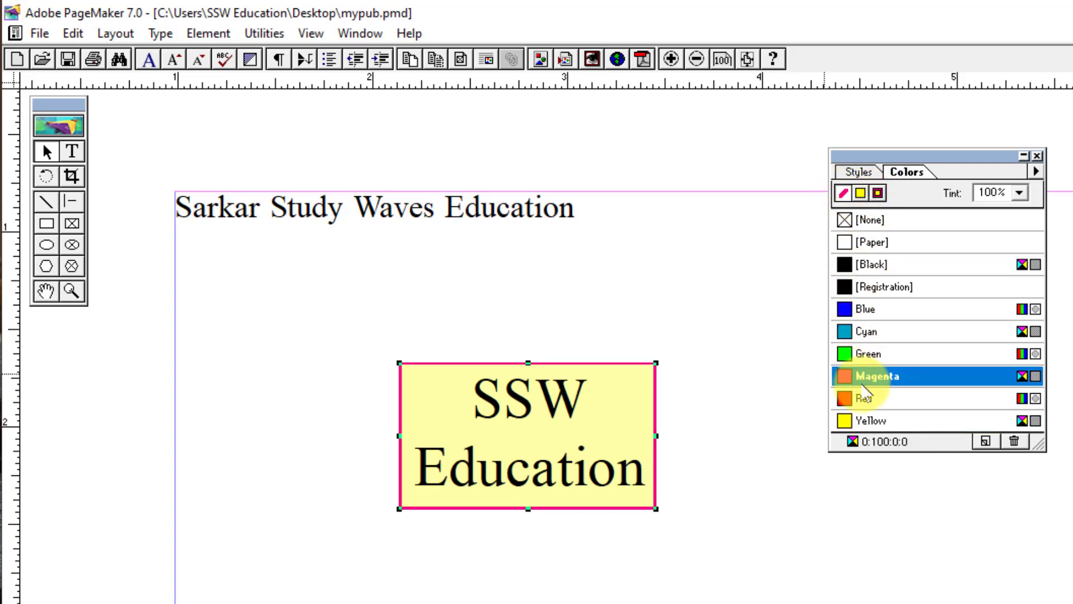
left_click(864, 397)
left_click(869, 376)
left_click(868, 311)
left_click(878, 286)
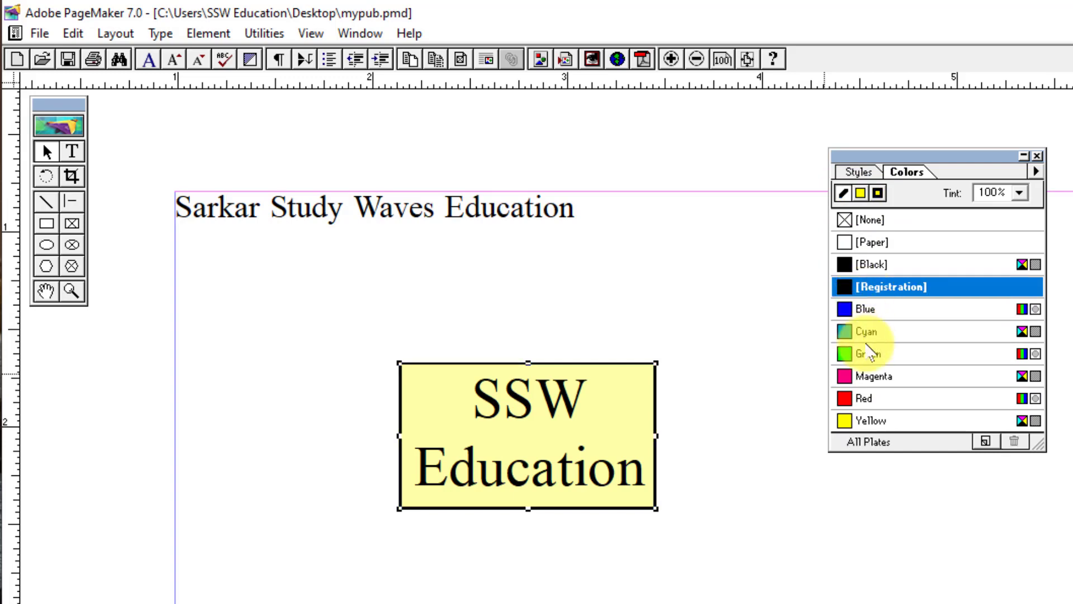
left_click(872, 376)
left_click(869, 353)
left_click(853, 287)
left_click(864, 309)
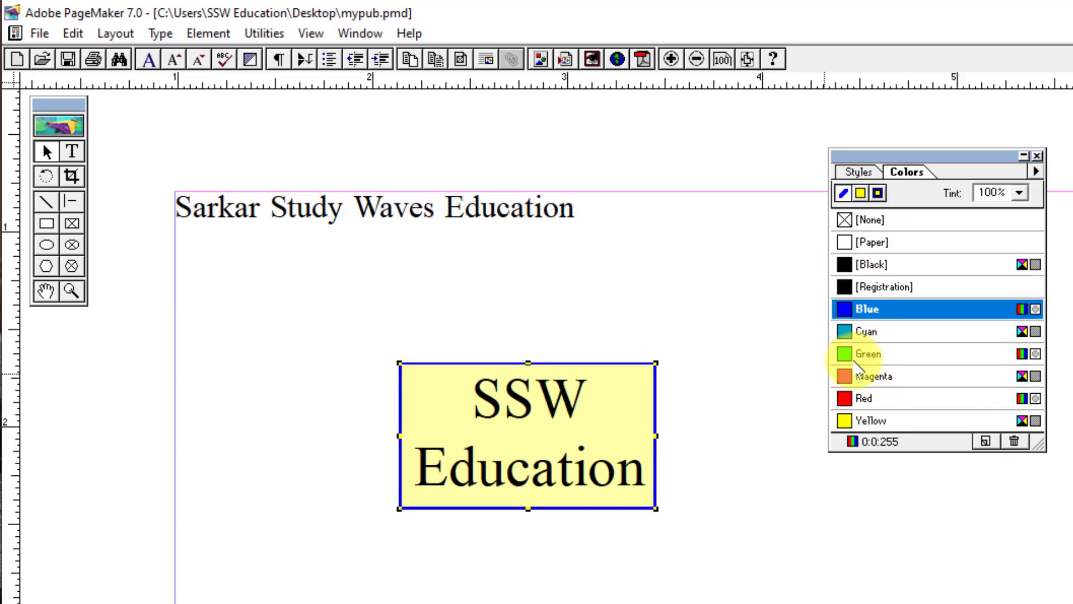
left_click(866, 353)
left_click(864, 398)
left_click(870, 376)
left_click(858, 332)
left_click(867, 375)
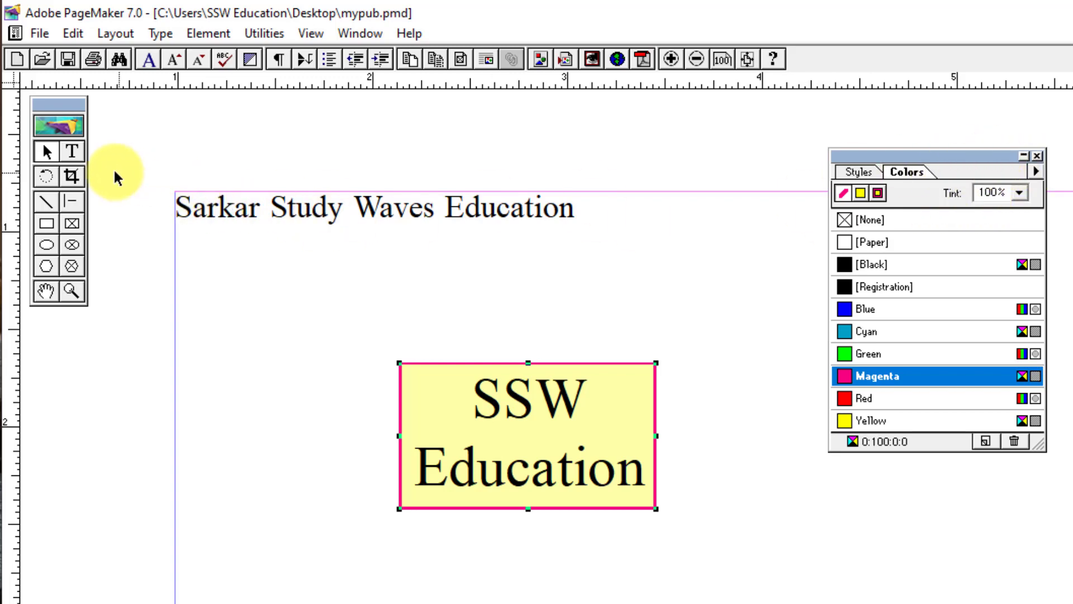
left_click(505, 401)
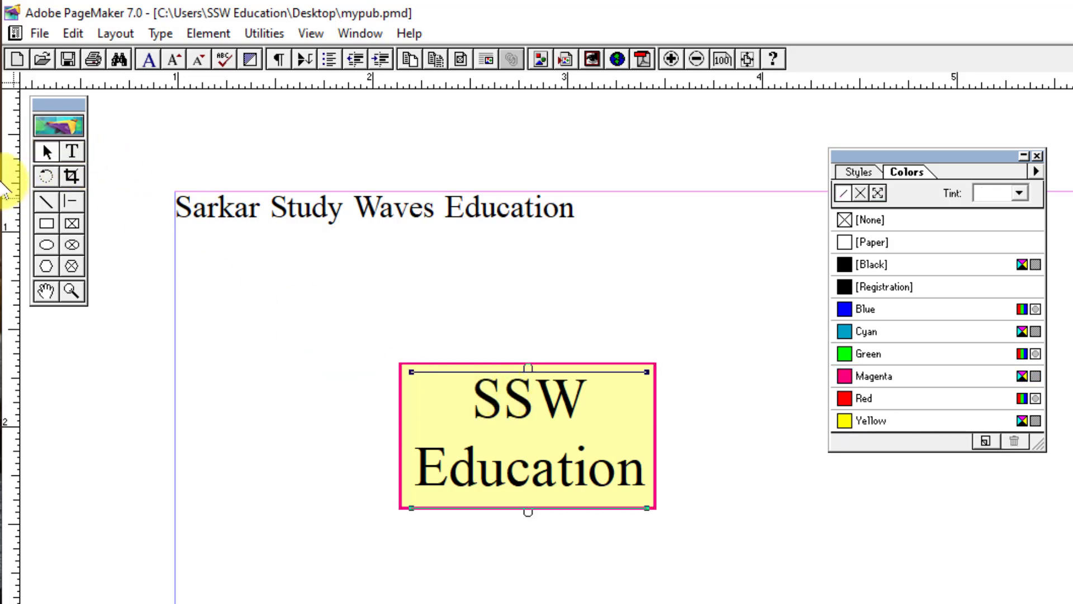
left_click(47, 152)
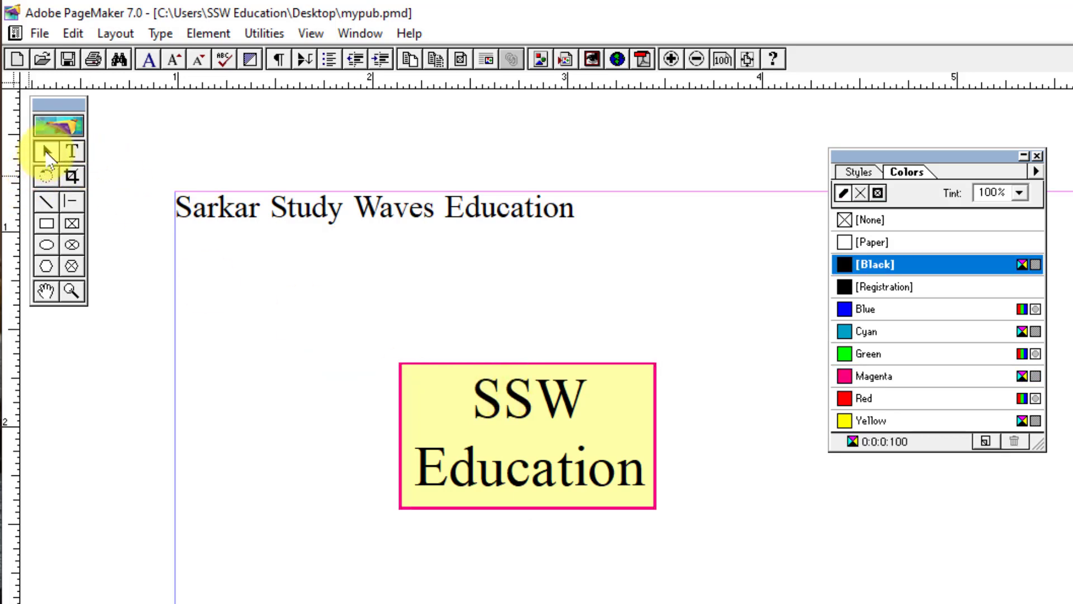
left_click(78, 152)
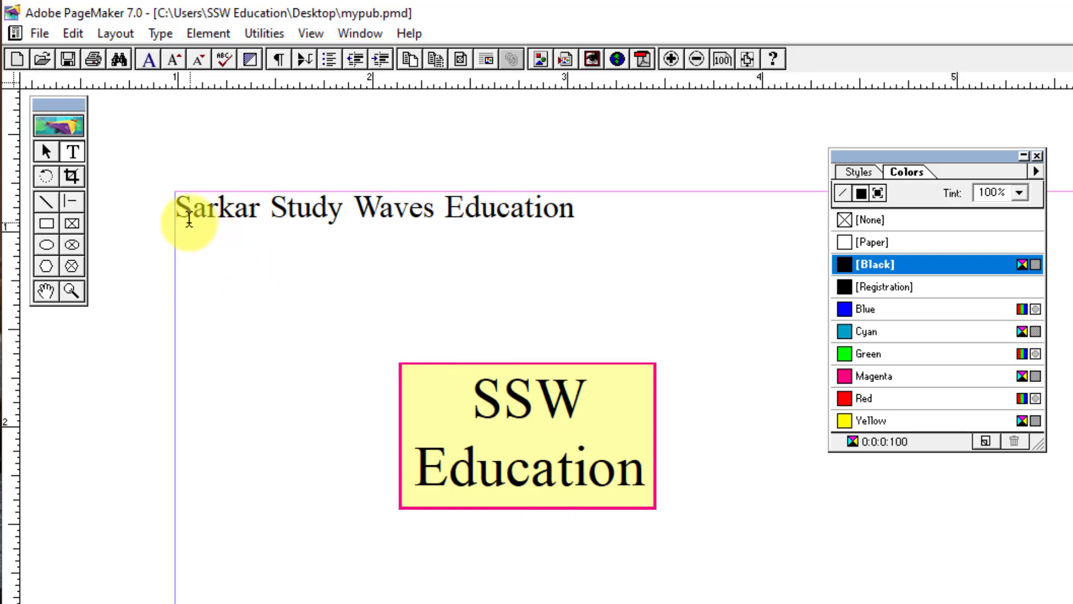
left_click_drag(177, 212, 570, 229)
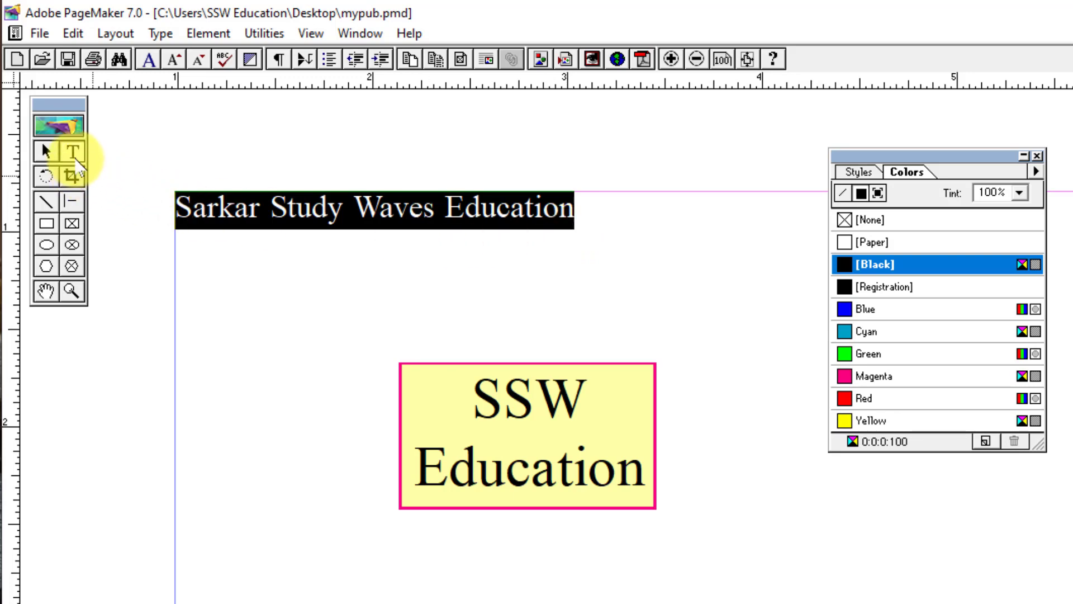
left_click(71, 150)
left_click(44, 157)
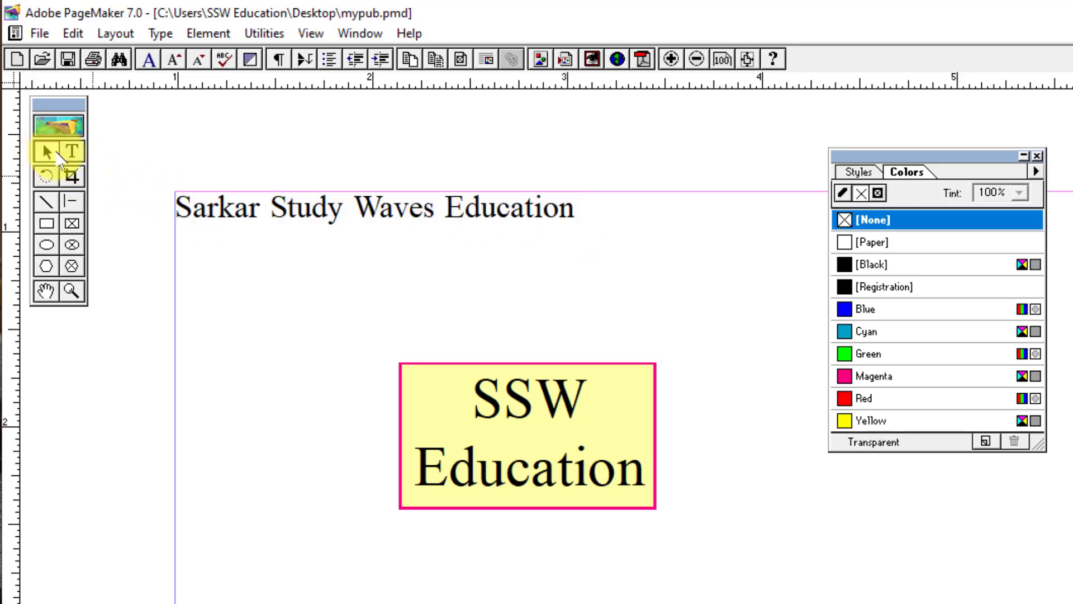
mouse_move(371, 211)
left_mouse_down()
mouse_move(384, 317)
mouse_move(371, 220)
left_mouse_up()
Move the Colors palette away from the heading and centre the heading "Sarkar Study Waves Education" on the page
left_click_drag(970, 168, 1072, 450)
left_click(72, 151)
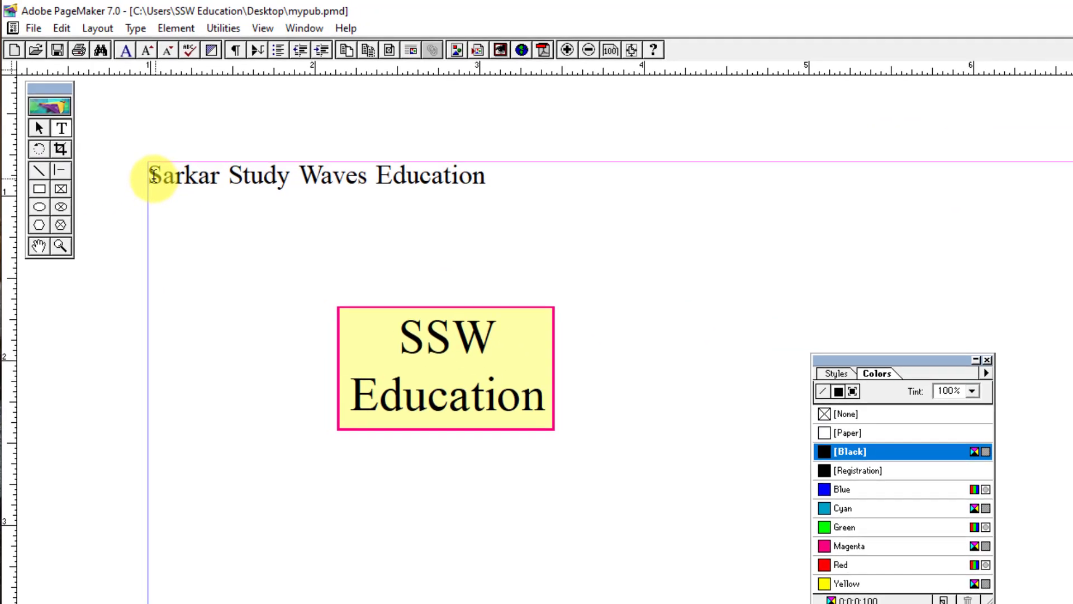
left_click_drag(163, 190, 563, 209)
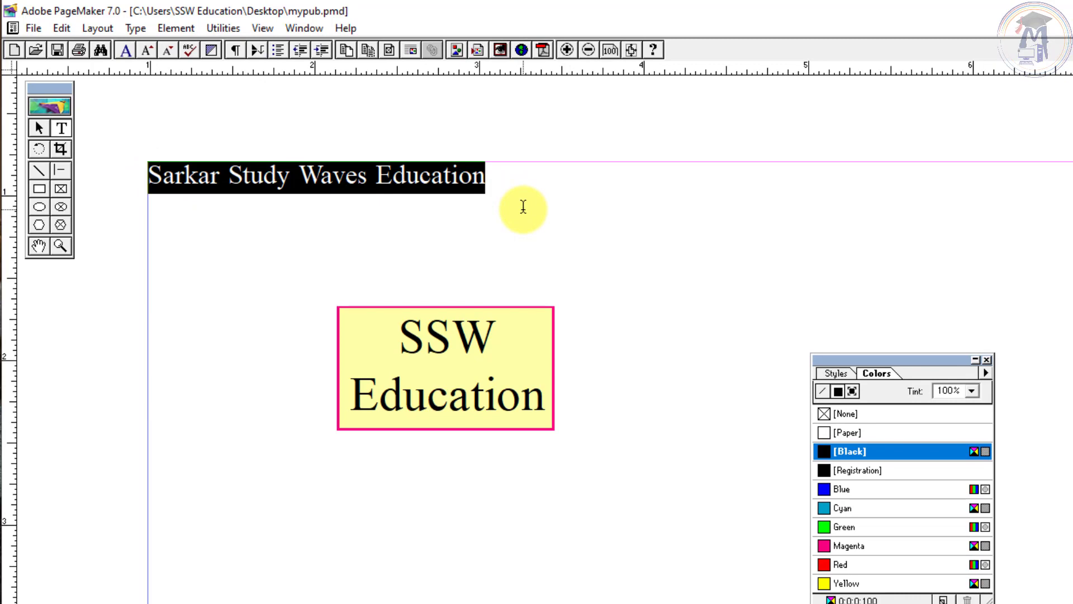
key("ctrl+shift+c")
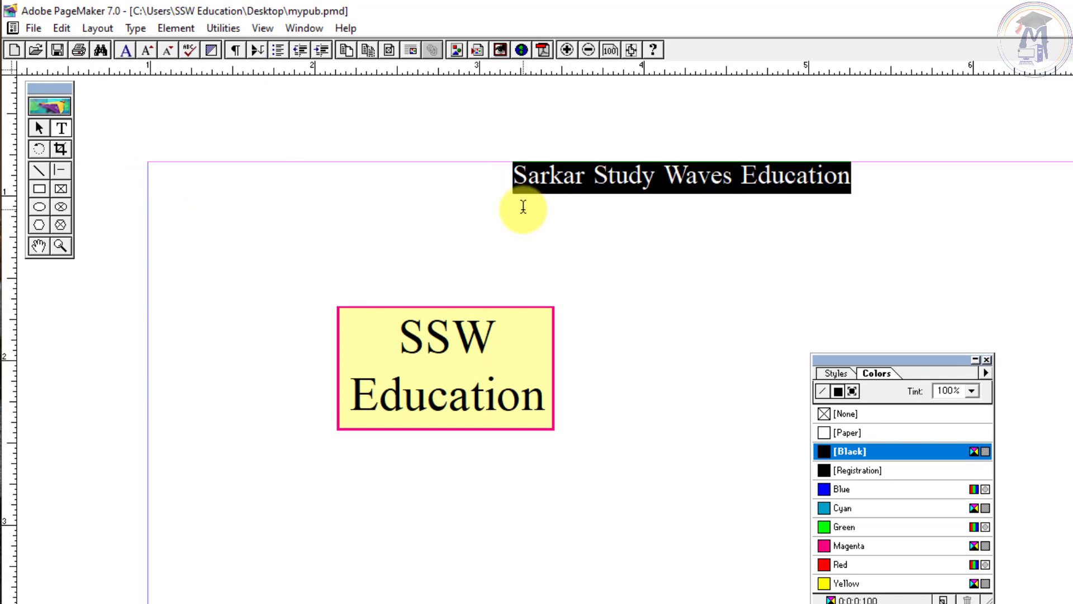
Enlarge the "Sarkar Study Waves Education" heading to 37 pt and colour its text Red
key("ctrl+shift+period")
key("ctrl+shift+period")
key("ctrl+shift+period")
key("ctrl+shift+period")
key("ctrl+shift+period")
key("ctrl+shift+period")
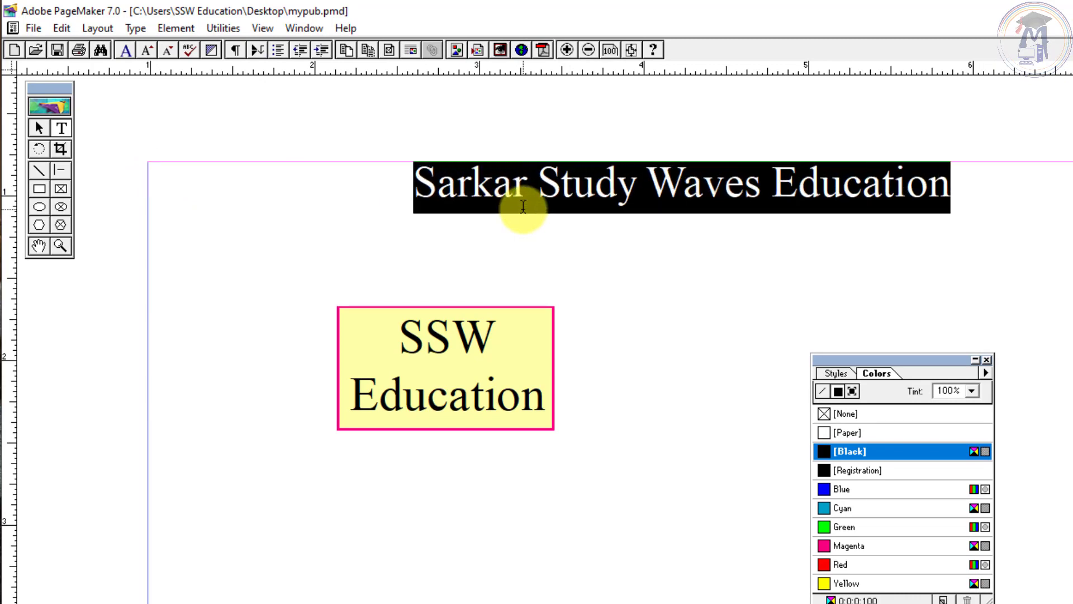
key("ctrl+shift+period")
key("ctrl+shift+period")
key("ctrl+shift+period")
key("ctrl+shift+period")
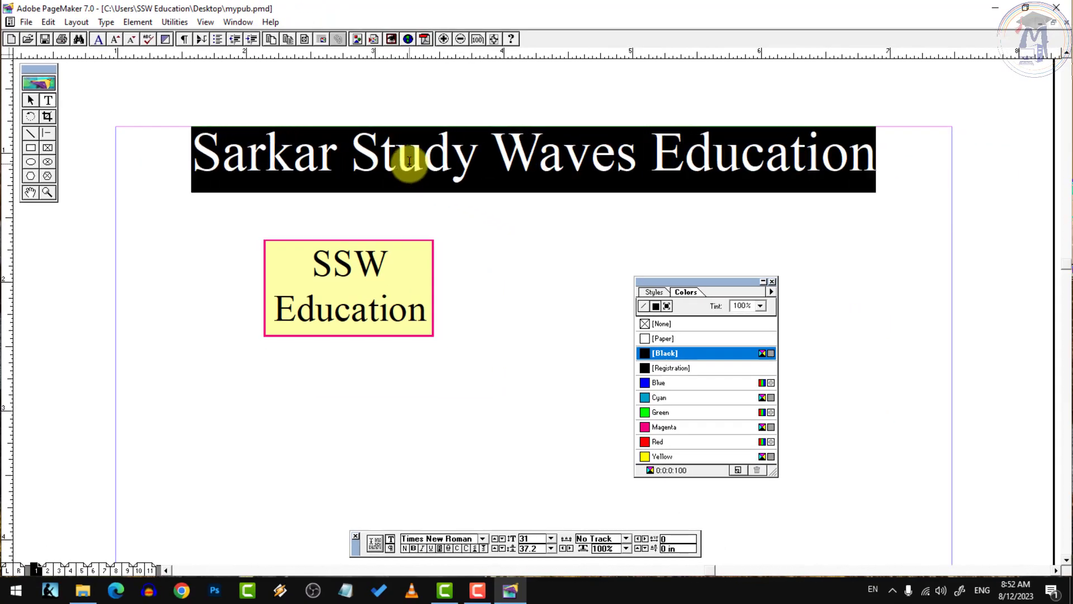
key("ctrl+shift+period")
key("ctrl+shift+period")
key("ctrl+shift+period")
key("ctrl+shift+period")
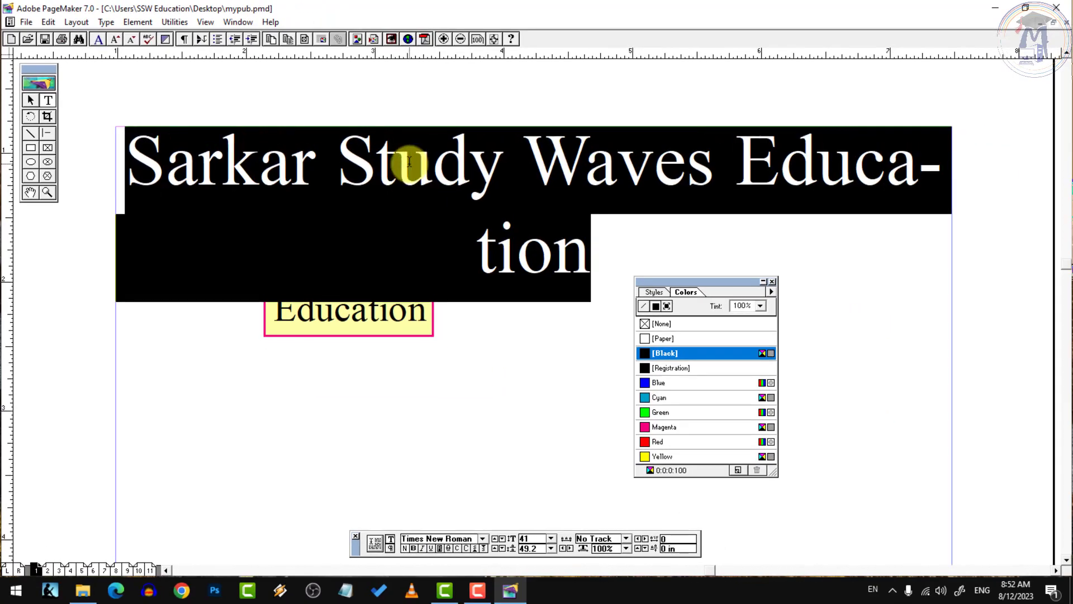
key("ctrl+shift+comma")
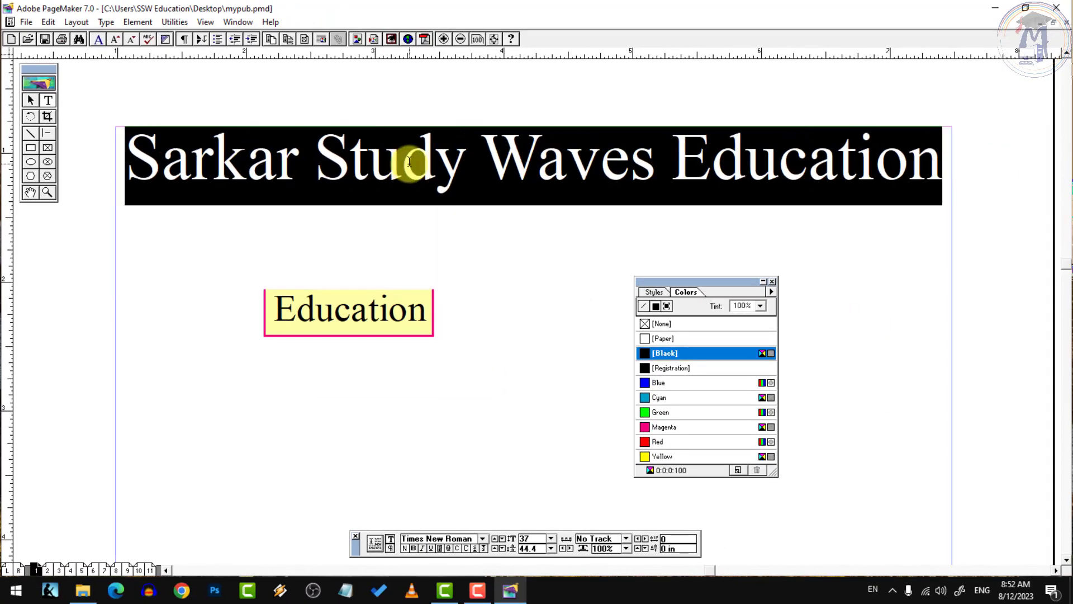
left_click(661, 442)
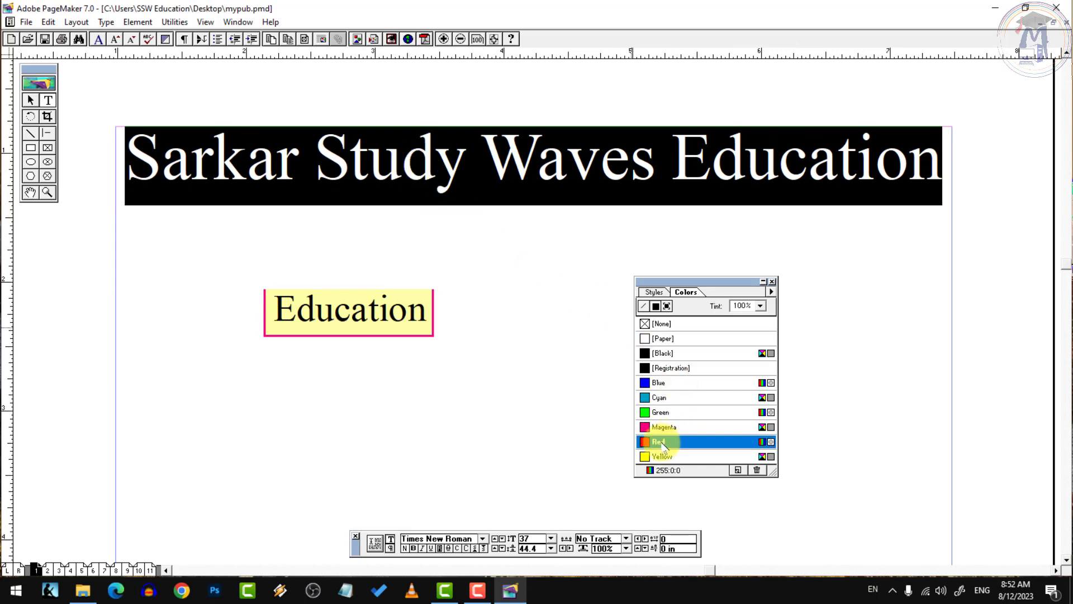
left_click(526, 185)
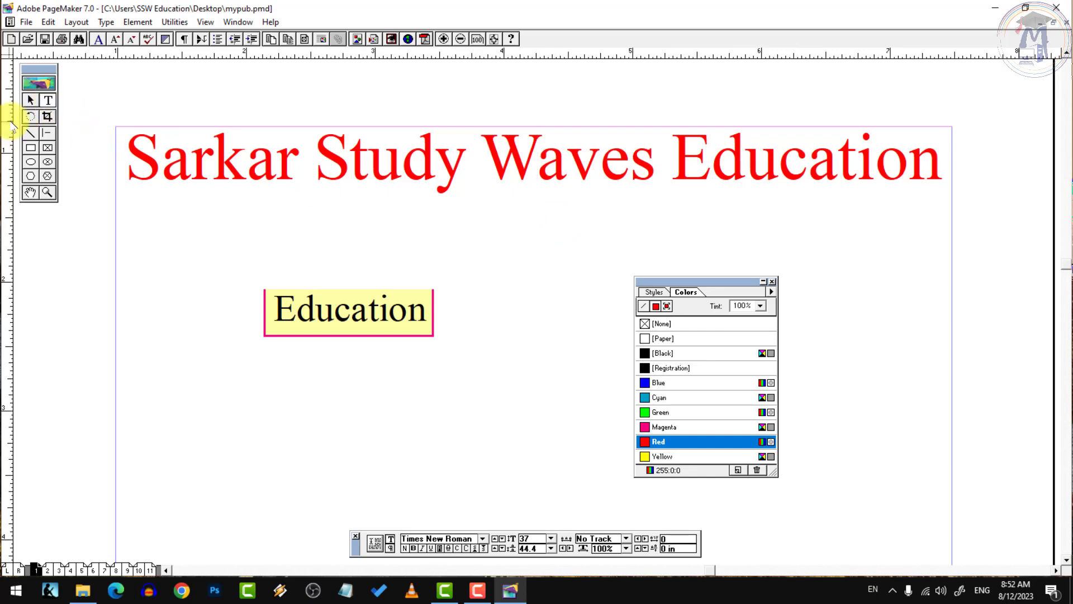
Move the Colors palette clear of the yellow rectangle and select the rectangle together with its SSW Education text
left_click(30, 117)
left_click(419, 317)
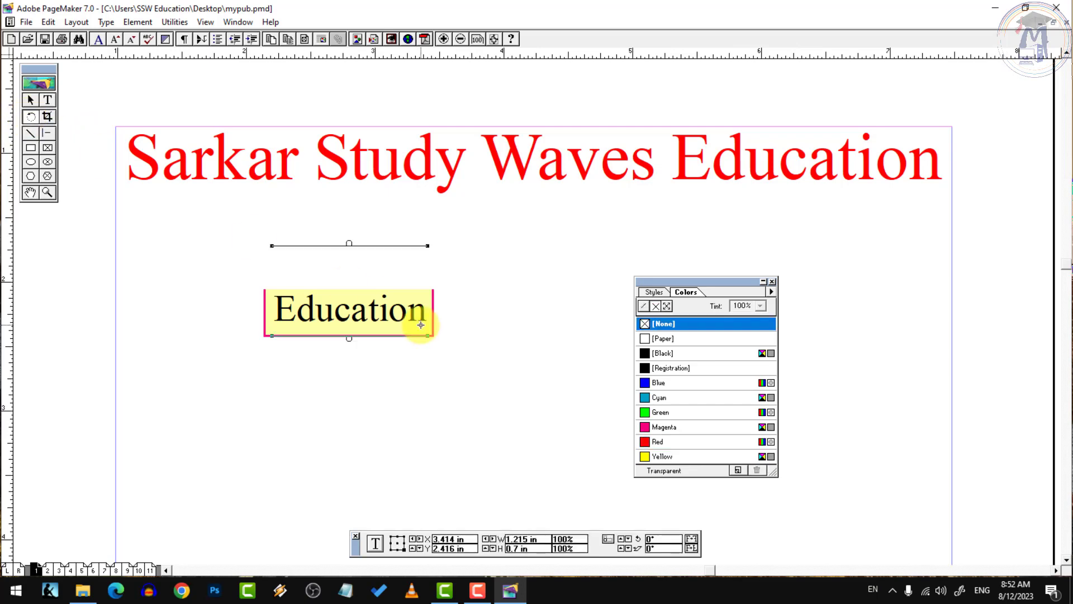
left_click(361, 266)
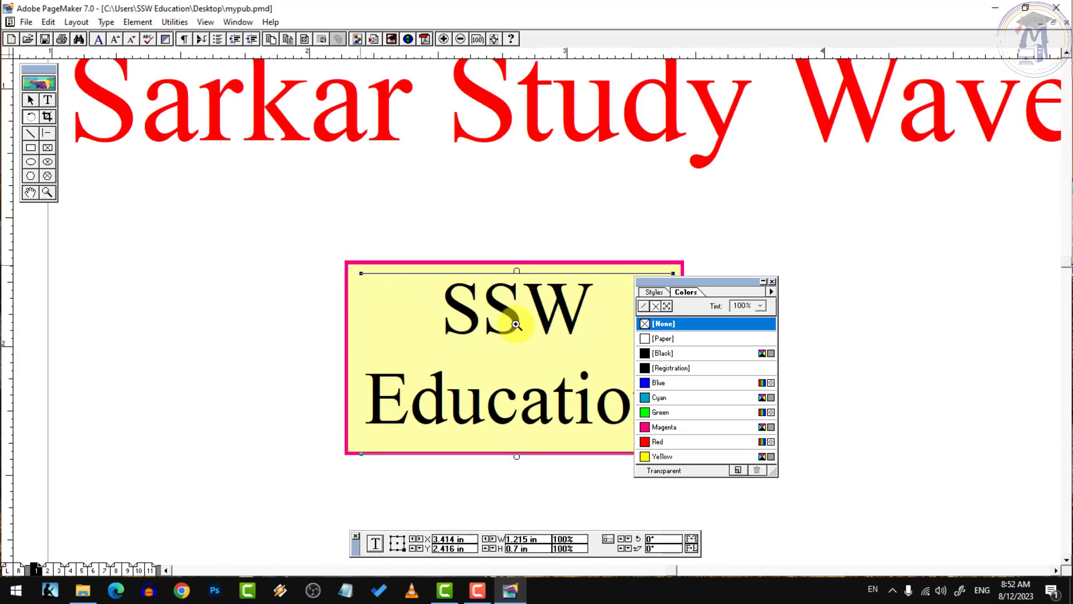
left_click_drag(728, 282, 757, 287)
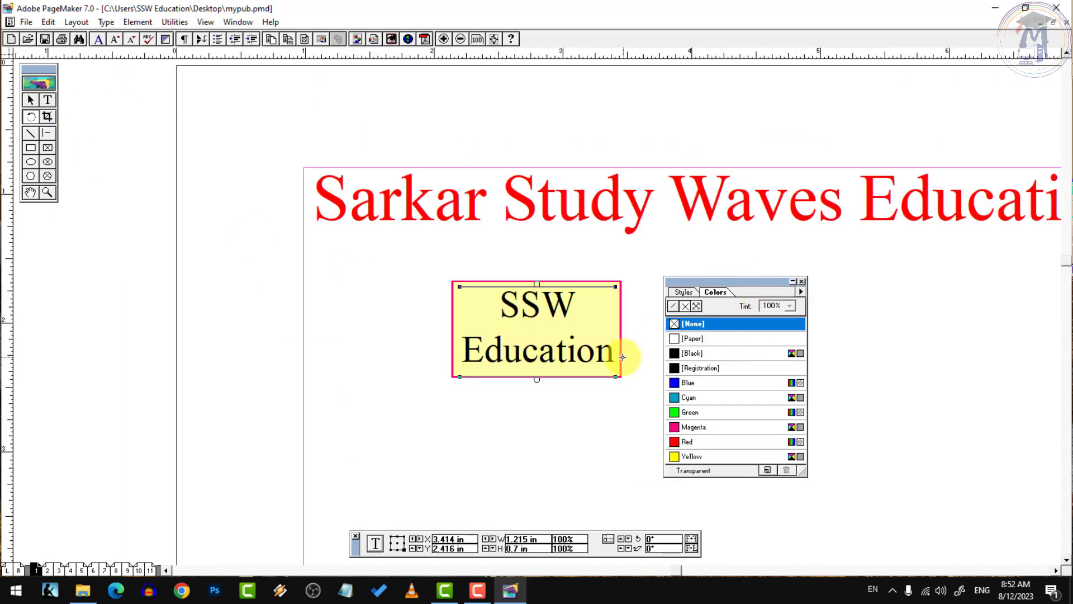
left_click(620, 354)
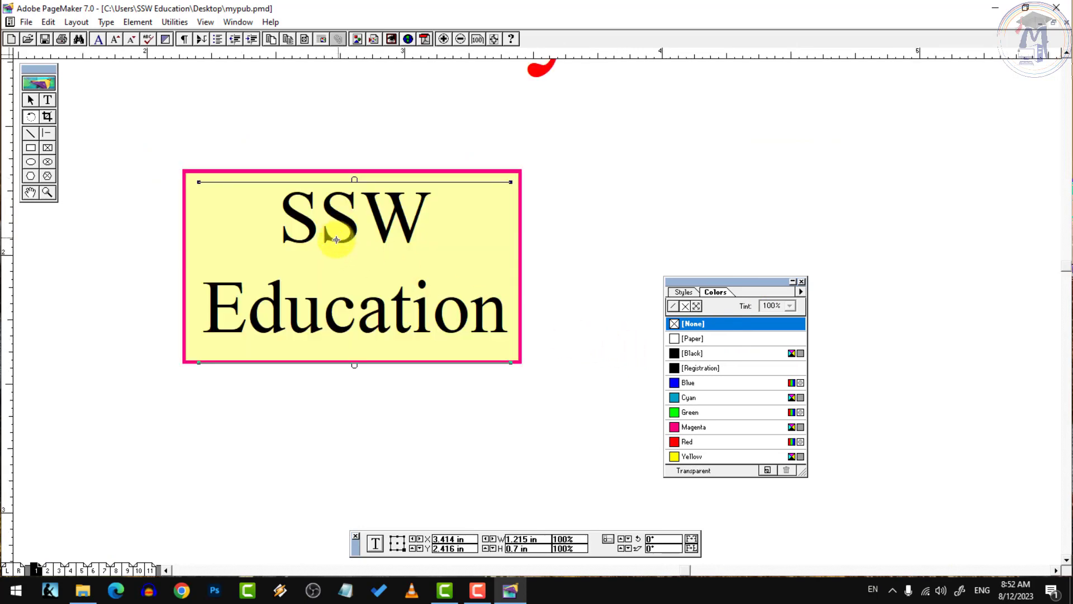
left_click(30, 100)
left_click(167, 167)
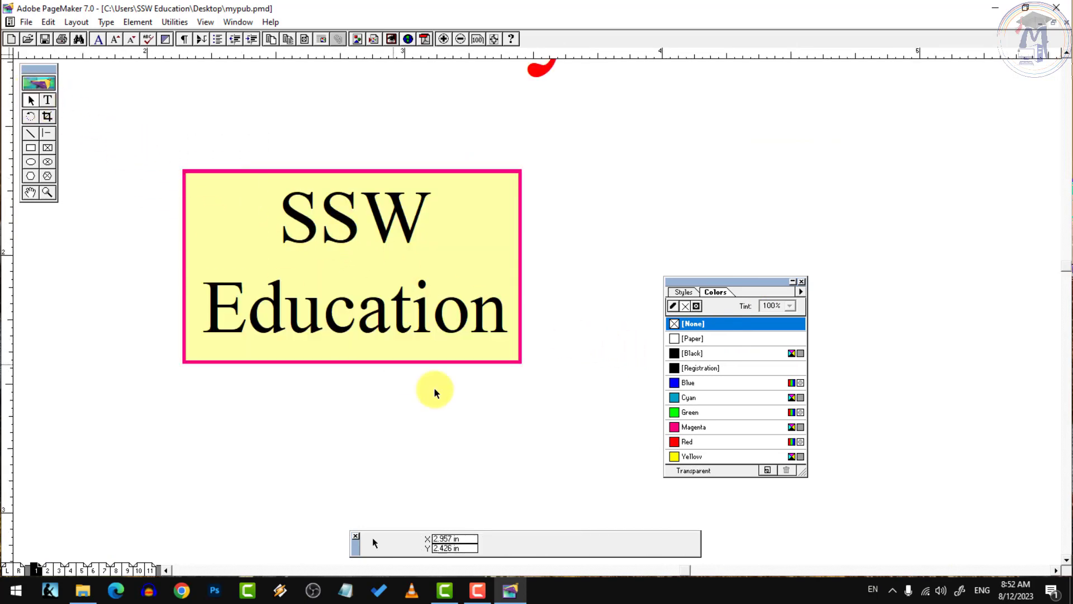
left_click_drag(129, 132, 580, 424)
left_click(160, 187)
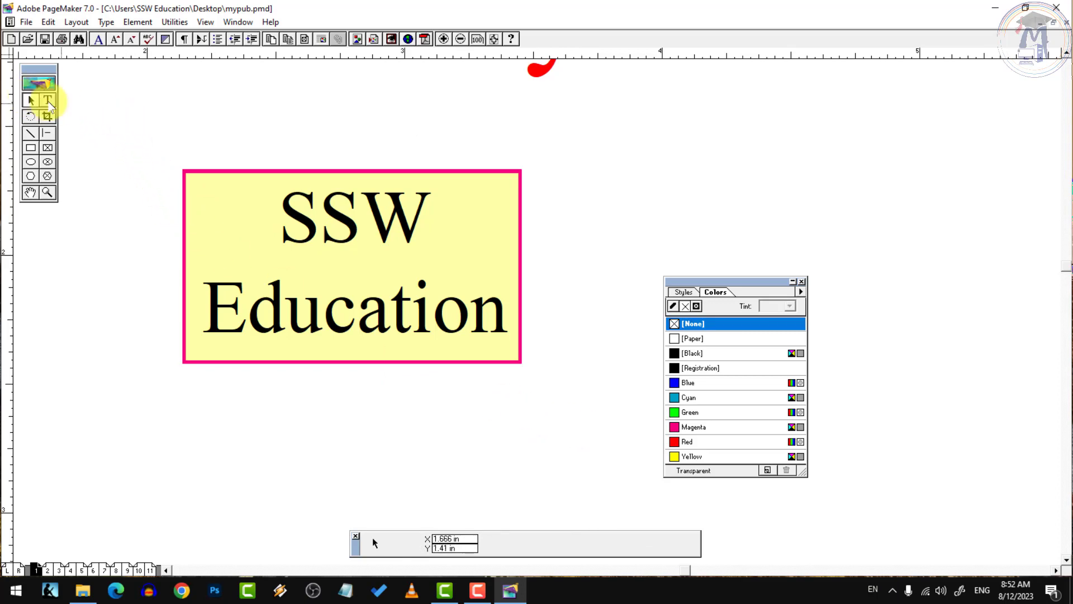
left_click_drag(121, 121, 597, 419)
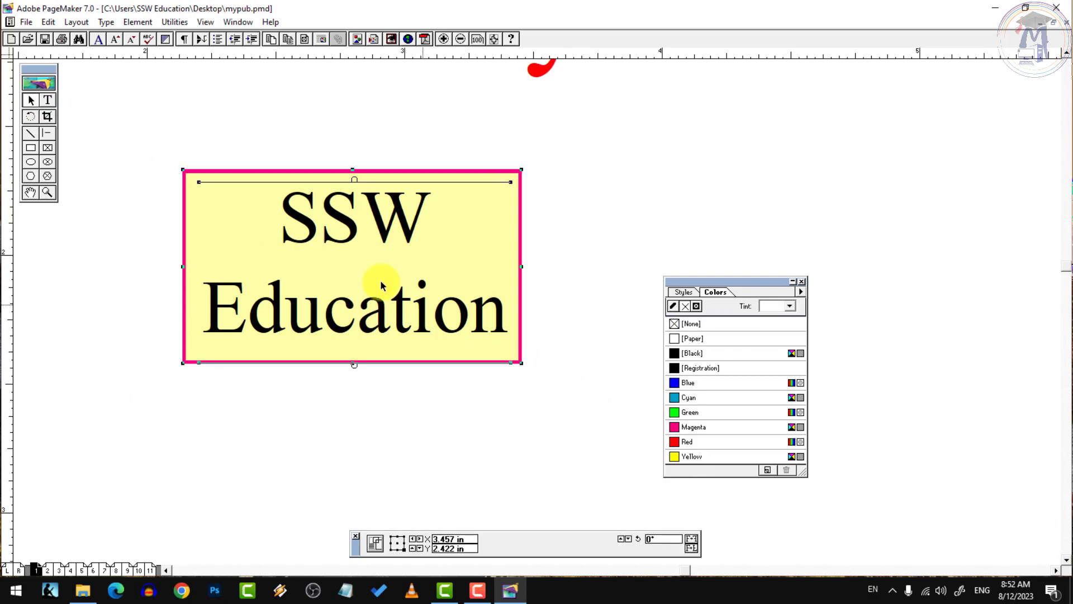
Rotate the rectangle and its text together freehand, ending with a tilt of about 15° counter-clockwise
left_click(30, 116)
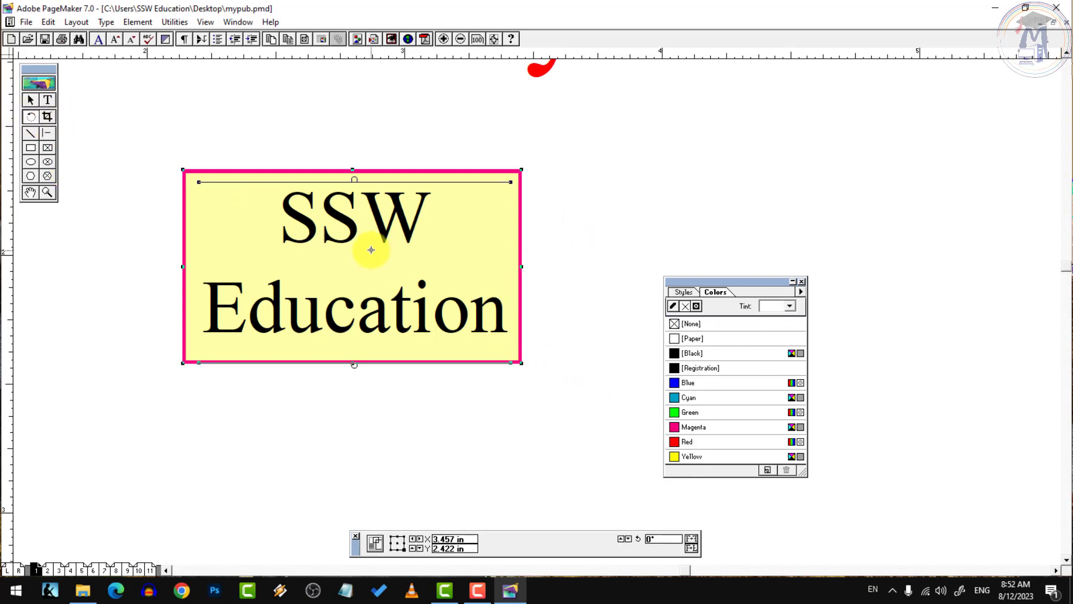
left_click_drag(371, 250, 469, 307)
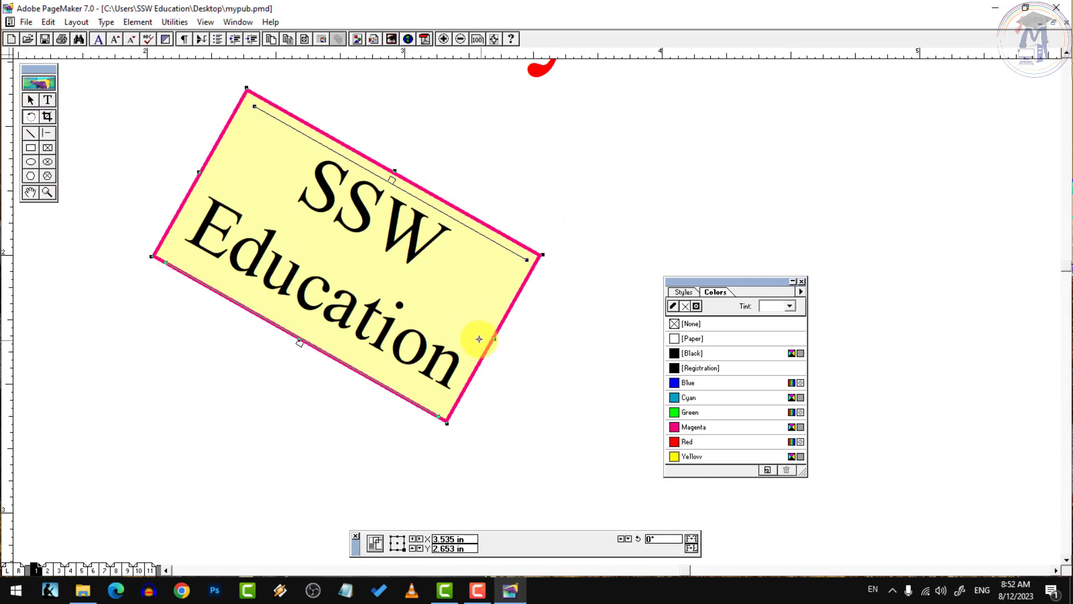
left_click_drag(387, 272, 442, 176)
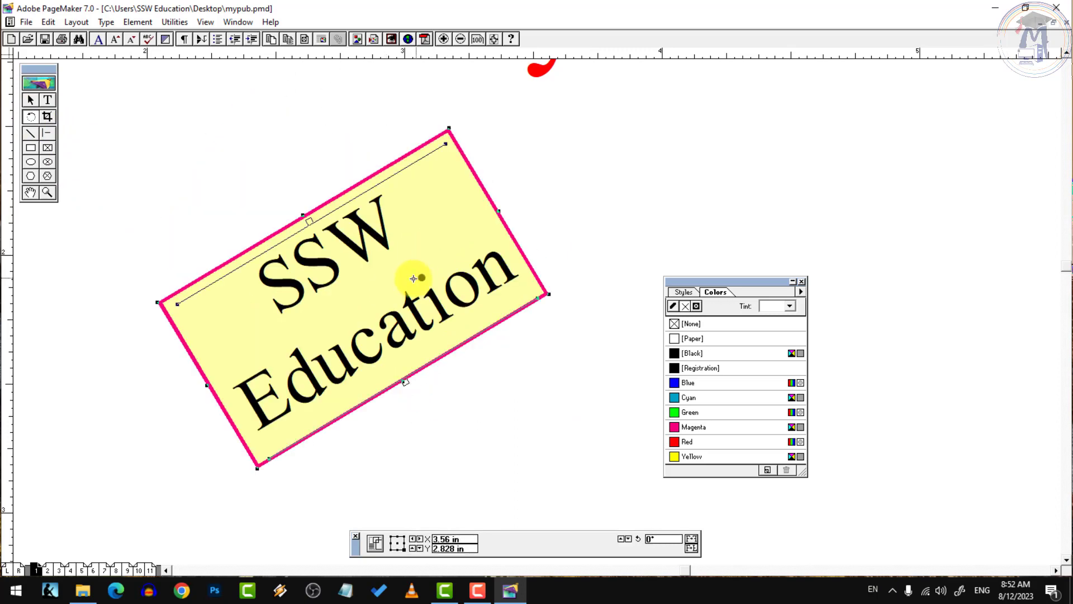
left_click_drag(338, 291, 433, 329)
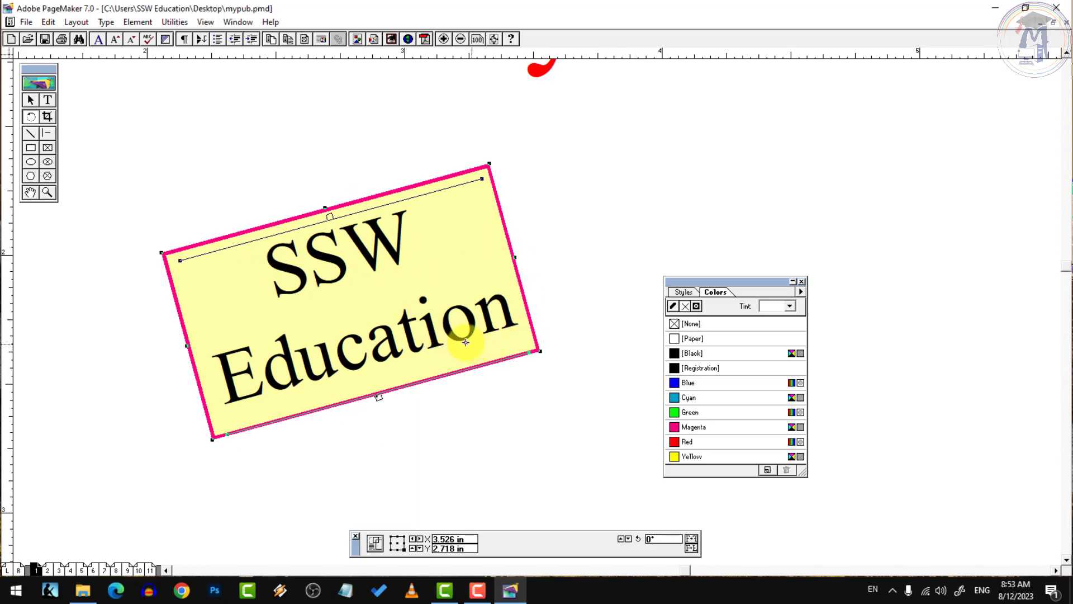
Draw Green lines parallel to the tilted rectangle's upper and right edges, about 1.28 in and 0.76 in long
left_click(30, 135)
mouse_move(161, 237)
left_mouse_down()
mouse_move(312, 208)
mouse_move(479, 152)
left_mouse_up()
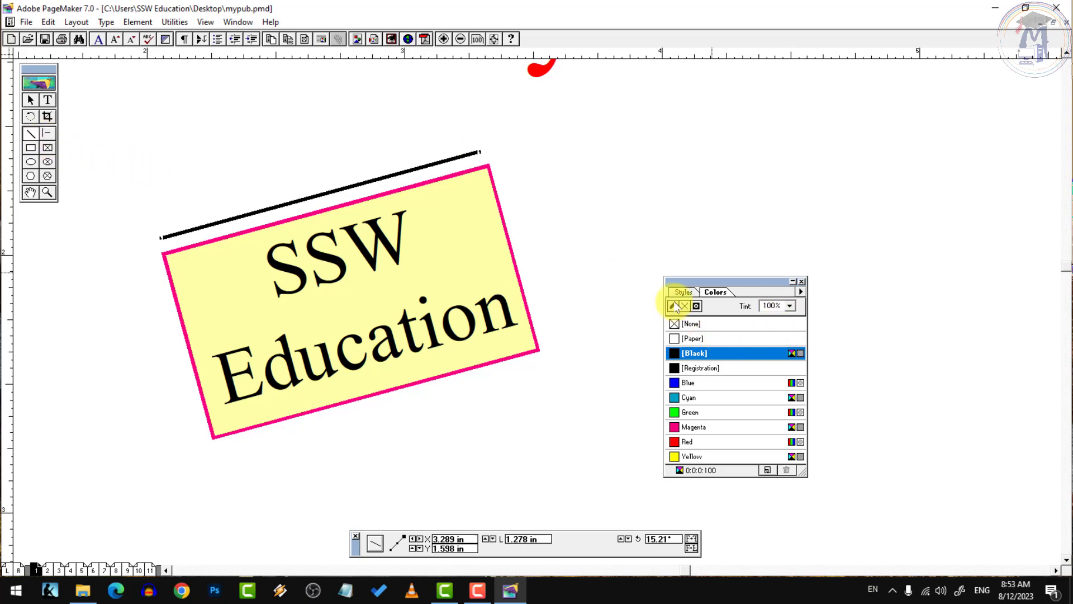
left_click(687, 414)
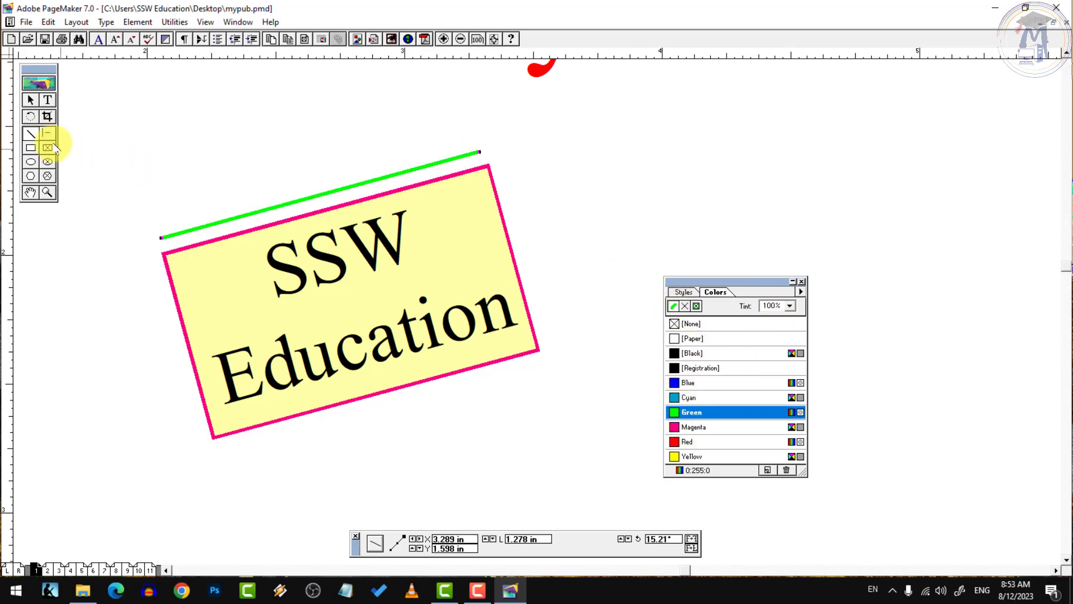
left_click_drag(508, 152, 559, 339)
left_click(702, 414)
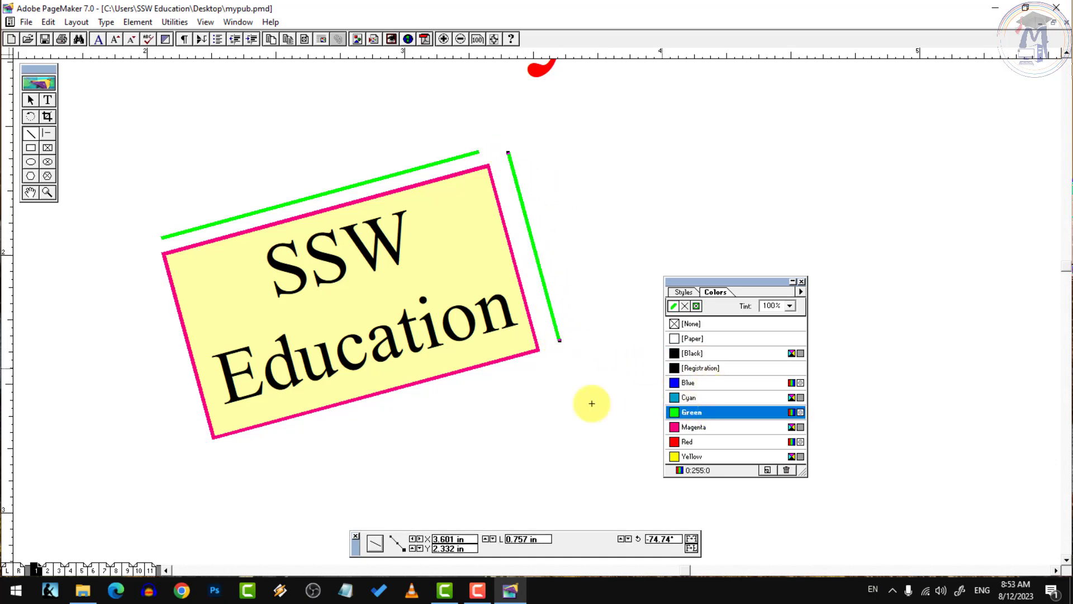
Draw Green lines parallel to the tilted rectangle's lower and left edges, about 1.33 in and 0.80 in long
left_click_drag(218, 463, 548, 373)
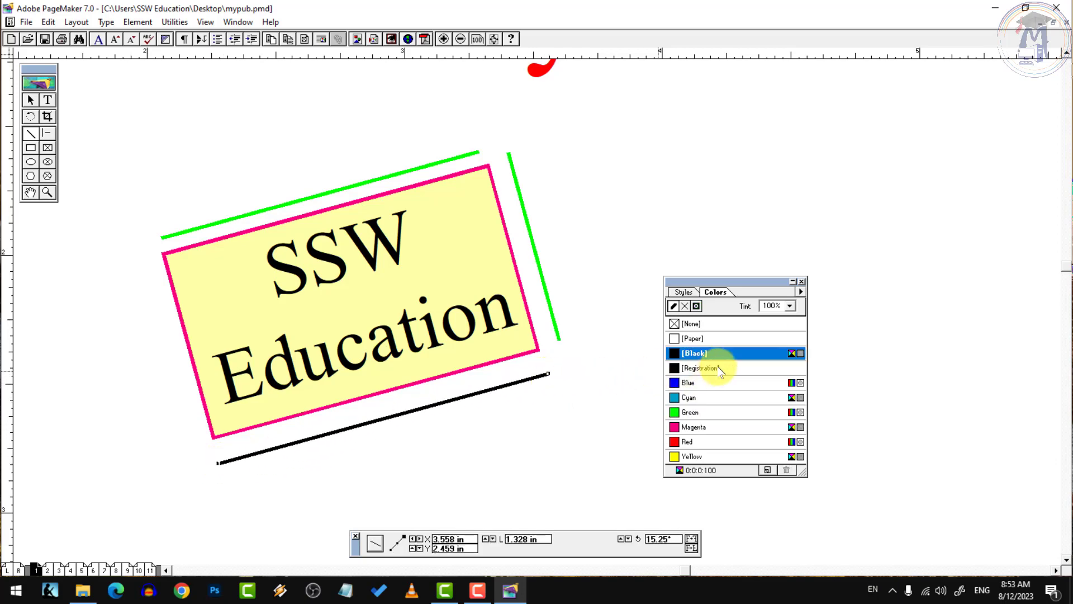
left_click(695, 412)
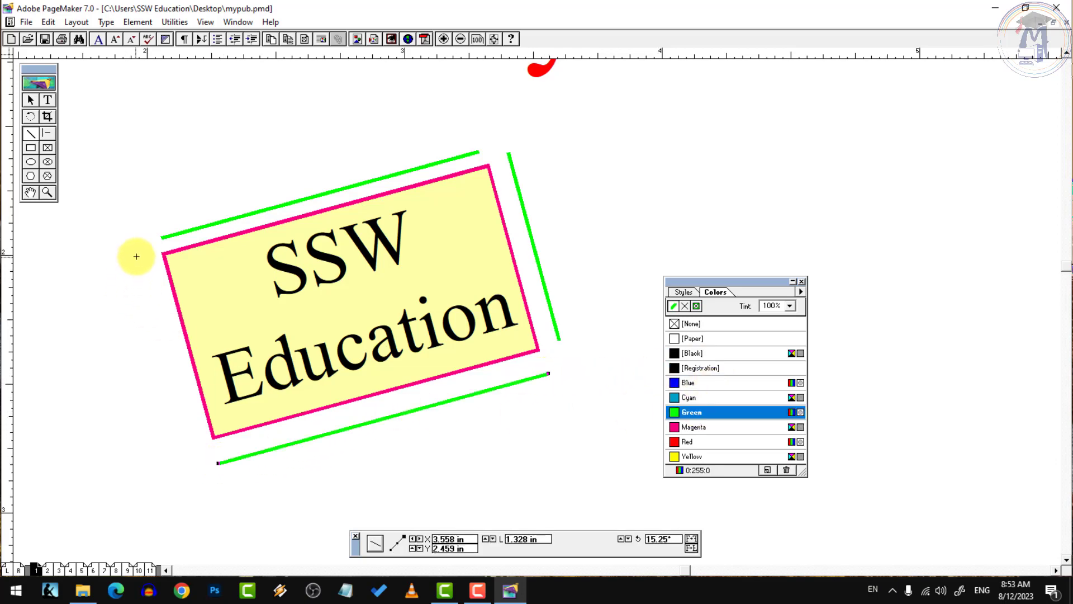
mouse_move(136, 257)
left_mouse_down()
mouse_move(167, 319)
mouse_move(191, 452)
left_mouse_up()
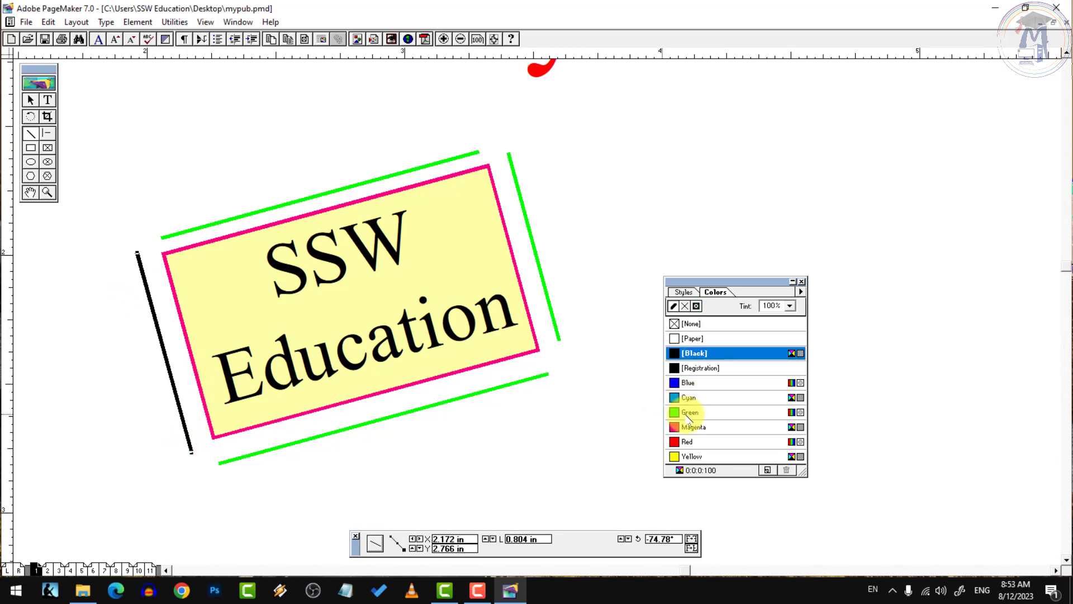
left_click(689, 414)
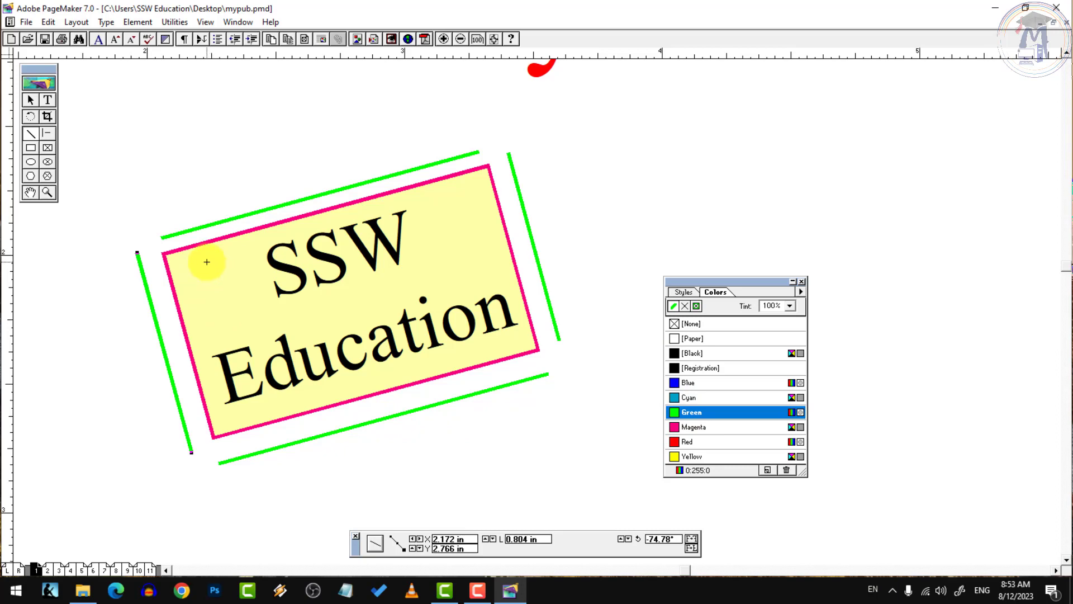
Draw a black star of crossing constrained lines beside the tilted rectangle: vertical, horizontal and two 45° diagonals, each about 0.67 to 0.80 in long
left_click(46, 134)
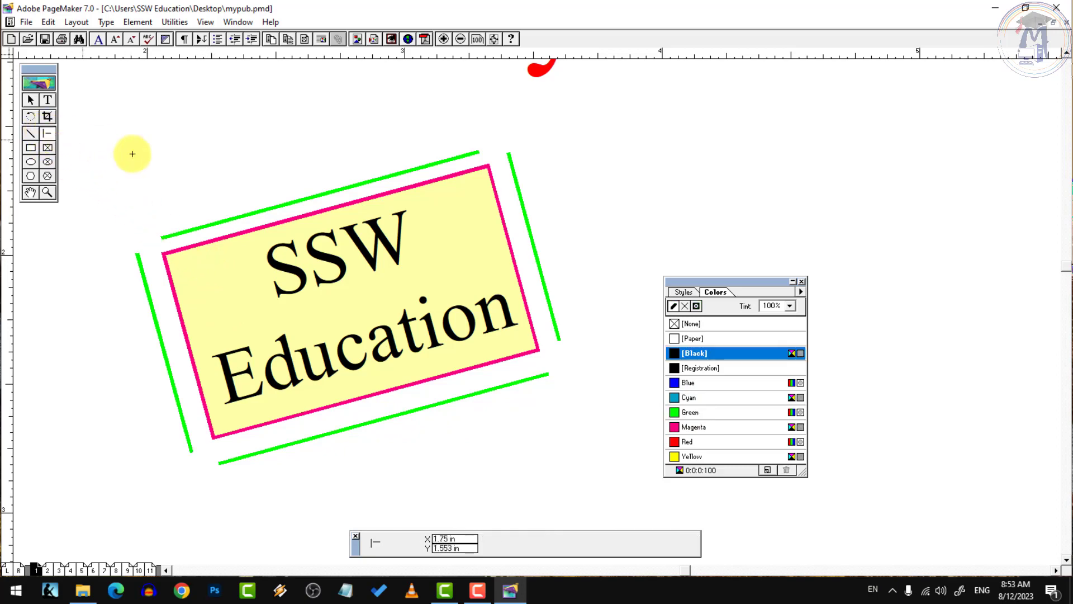
left_click_drag(146, 127, 528, 126)
key("ctrl+z")
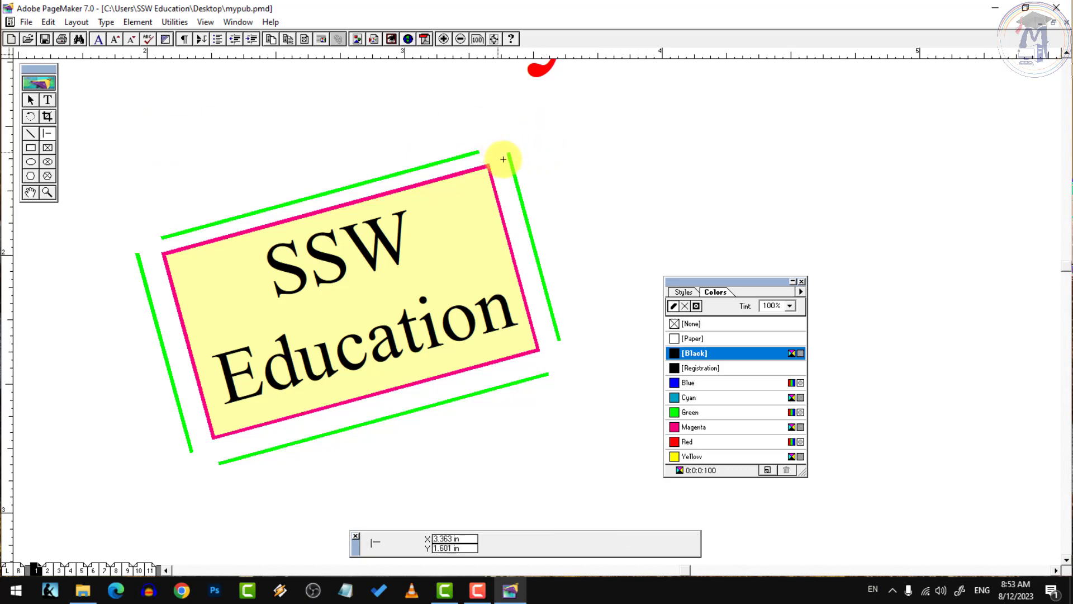
left_click(1057, 570)
left_click(1056, 571)
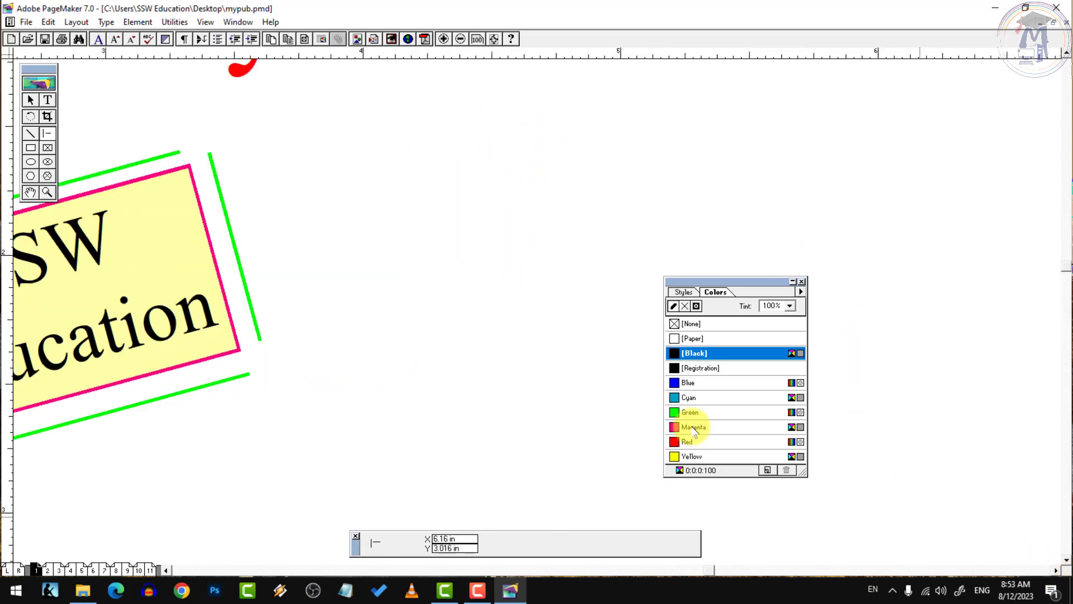
left_click_drag(453, 150, 453, 332)
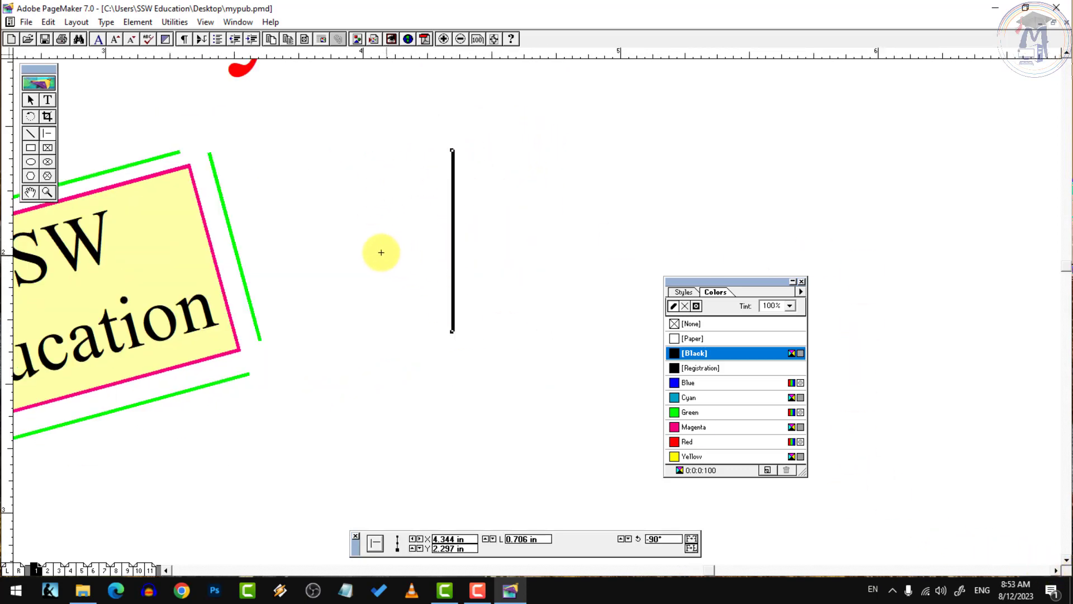
mouse_move(359, 237)
left_mouse_down()
mouse_move(576, 242)
mouse_move(555, 251)
left_mouse_up()
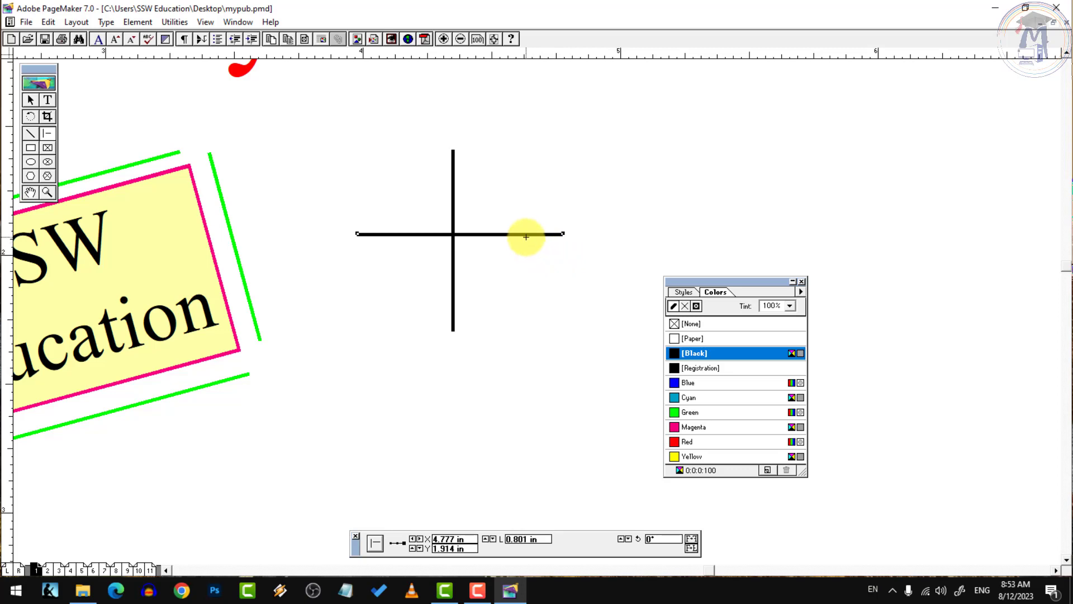
left_click_drag(388, 176, 523, 315)
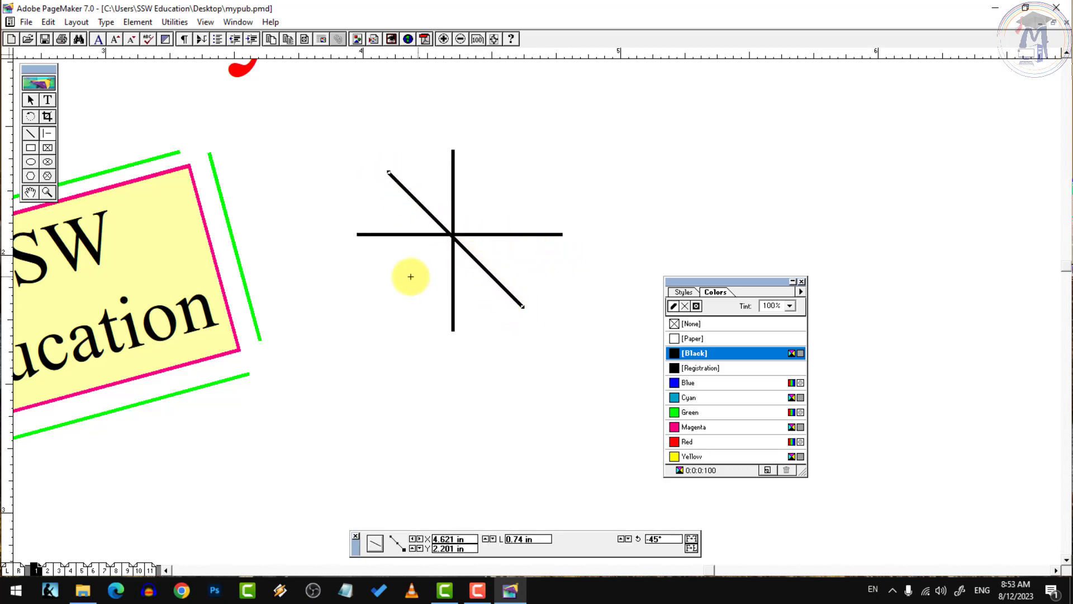
mouse_move(396, 303)
left_mouse_down()
mouse_move(462, 221)
mouse_move(518, 175)
left_mouse_up()
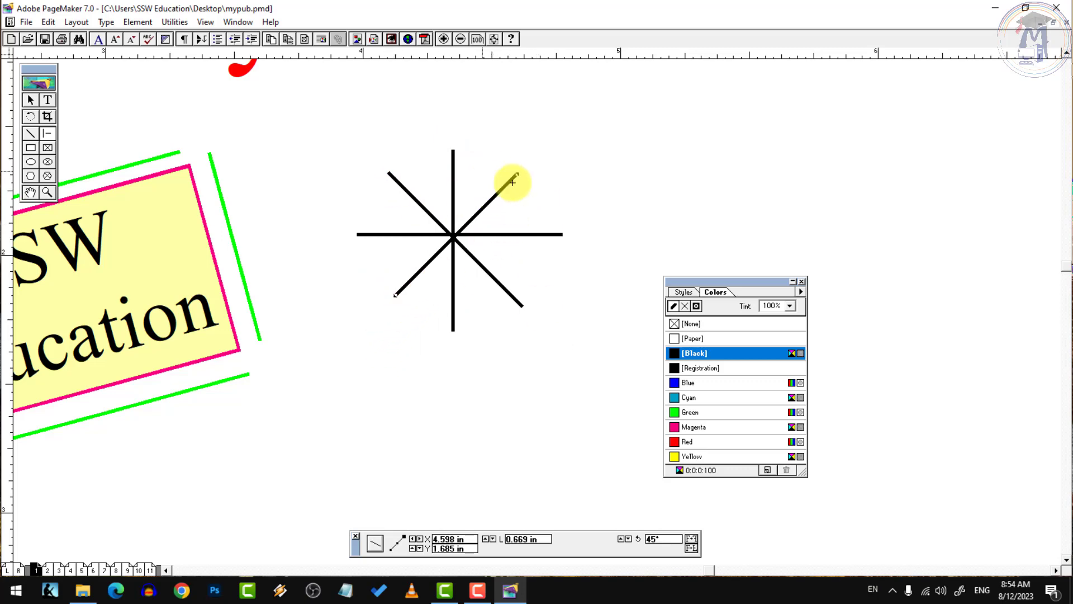
Draw a black-outlined, square-cornered rectangle about 0.89 × 0.71 in below the tilted SSW Education rectangle
left_click(175, 570)
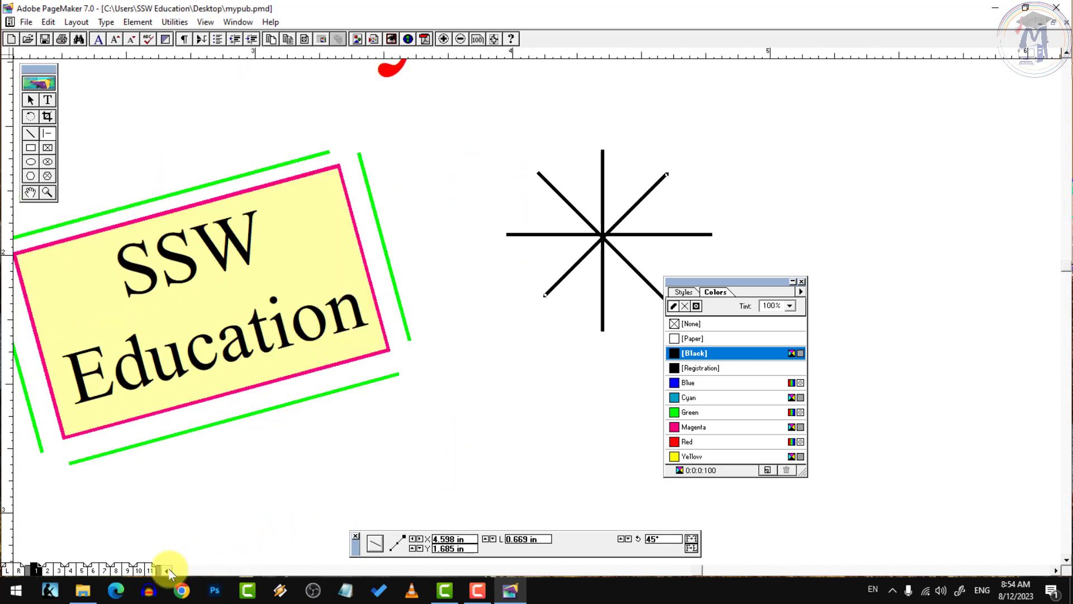
left_click(175, 570)
left_click(31, 135)
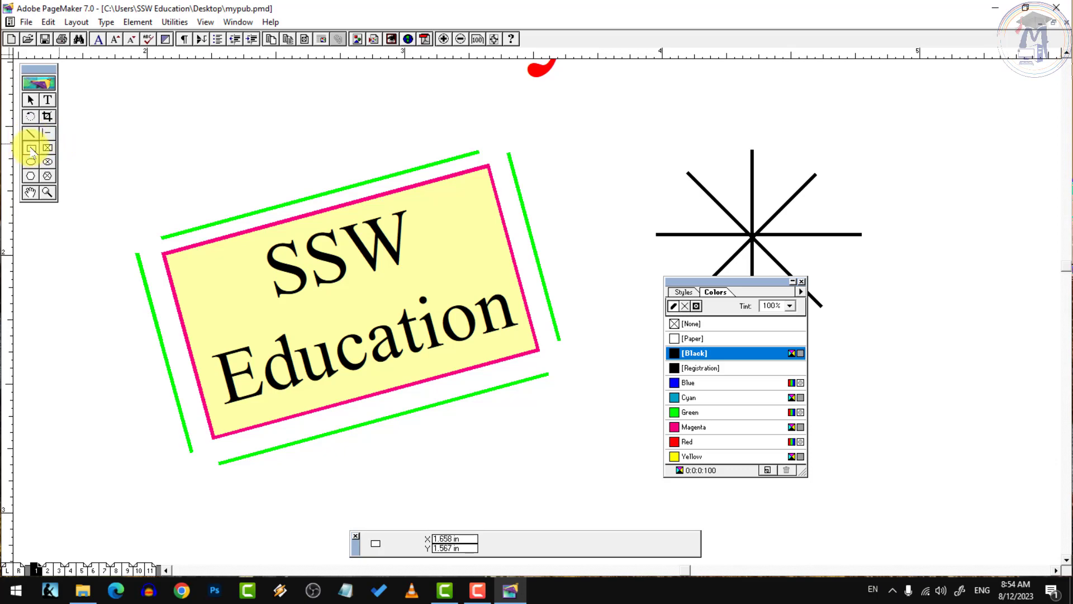
left_click(1066, 560)
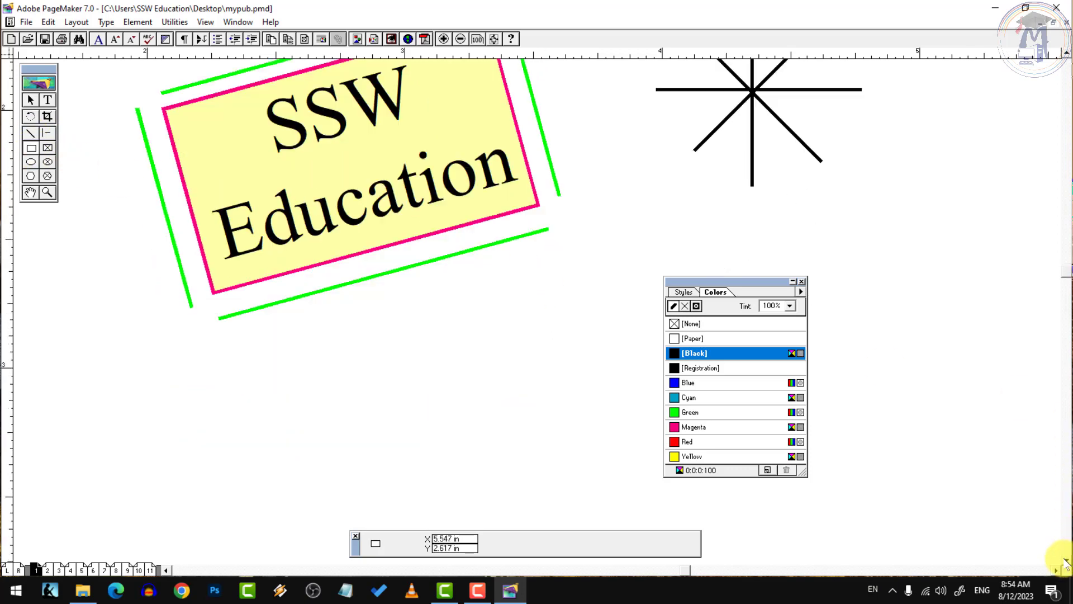
left_click_drag(160, 161, 389, 340)
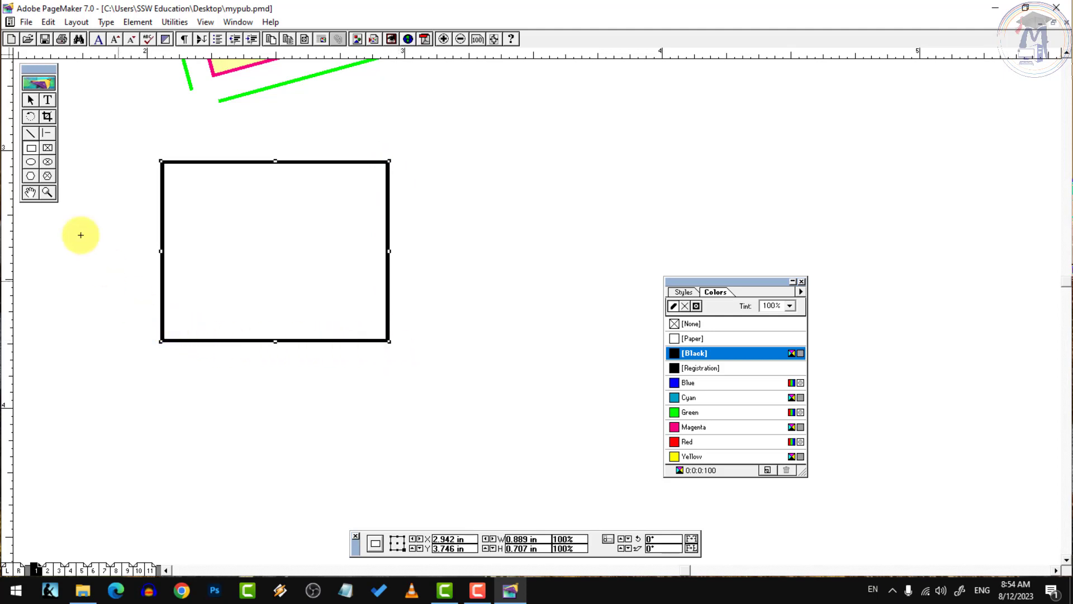
Try the second-largest corner rounding on a rectangle about 0.87 × 0.70 in beside the square-cornered one, and delete that shape
double_click(31, 147)
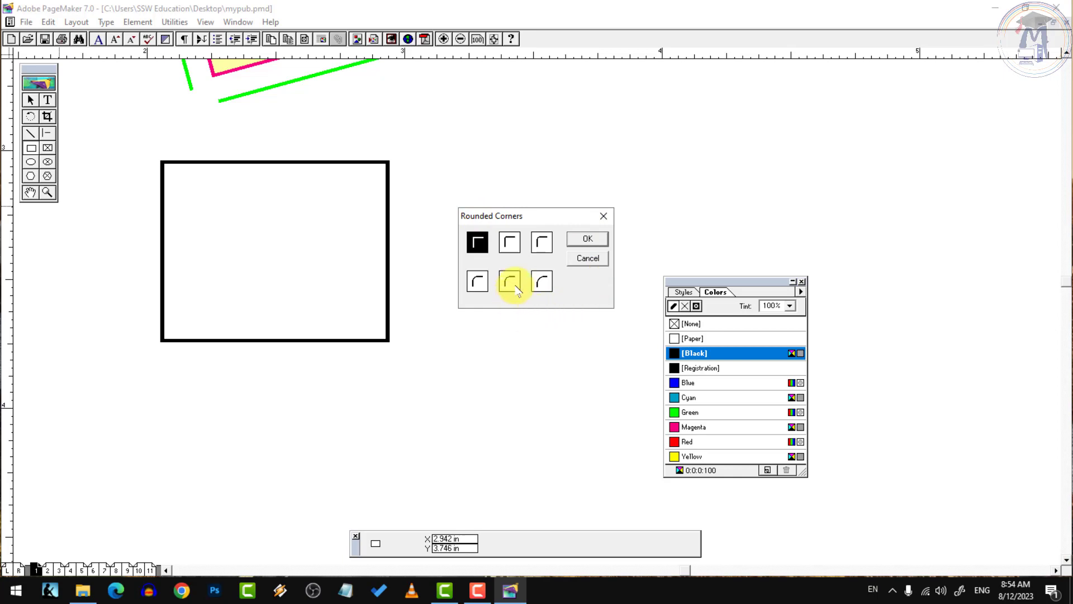
left_click(587, 239)
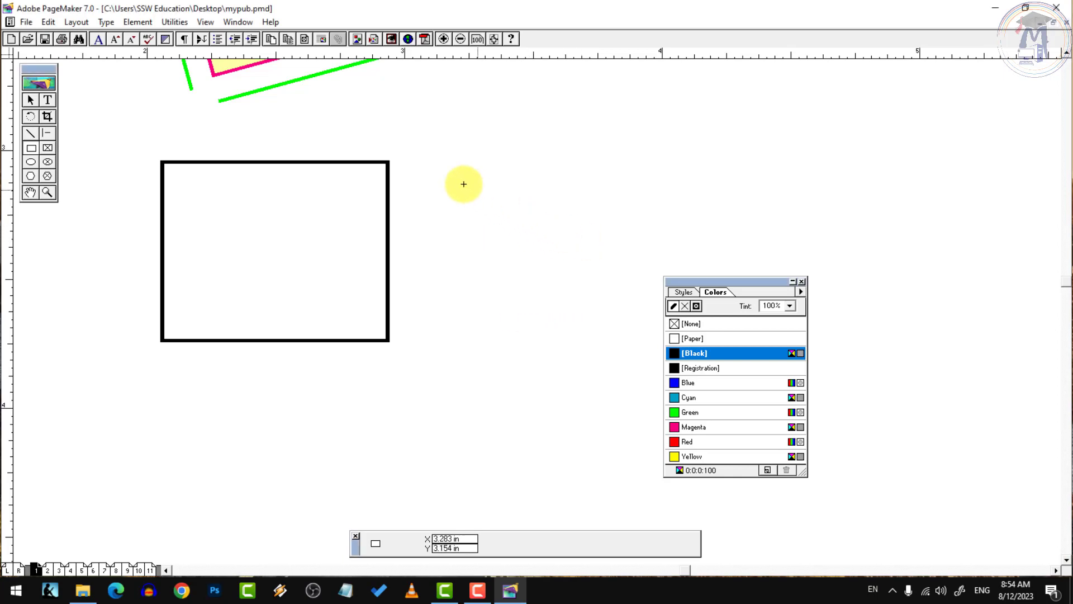
mouse_move(413, 162)
left_mouse_down()
mouse_move(580, 305)
mouse_move(618, 354)
mouse_move(634, 340)
left_mouse_up()
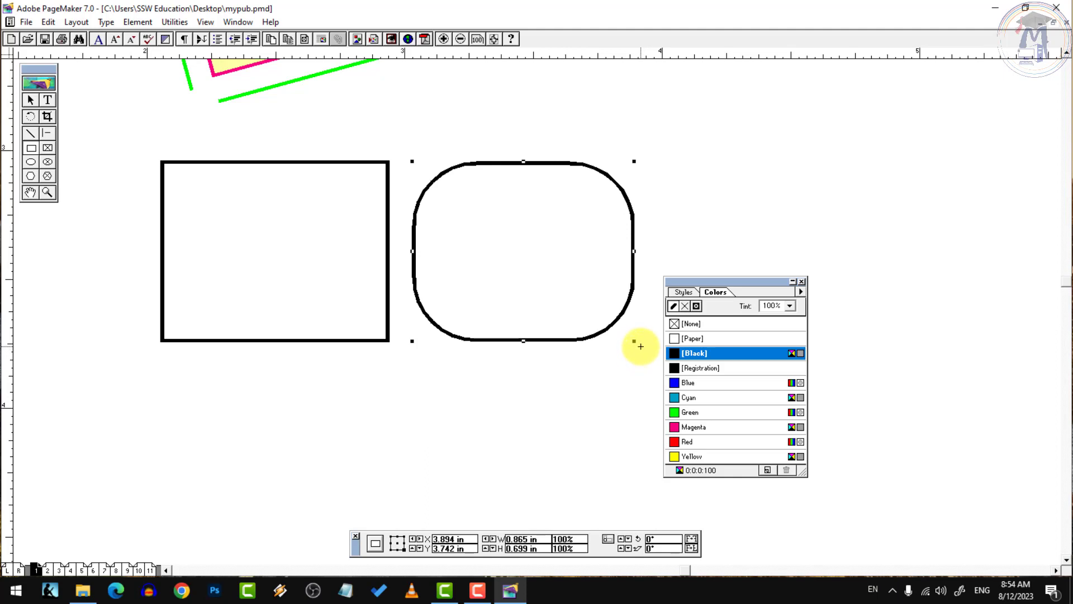
key("Delete")
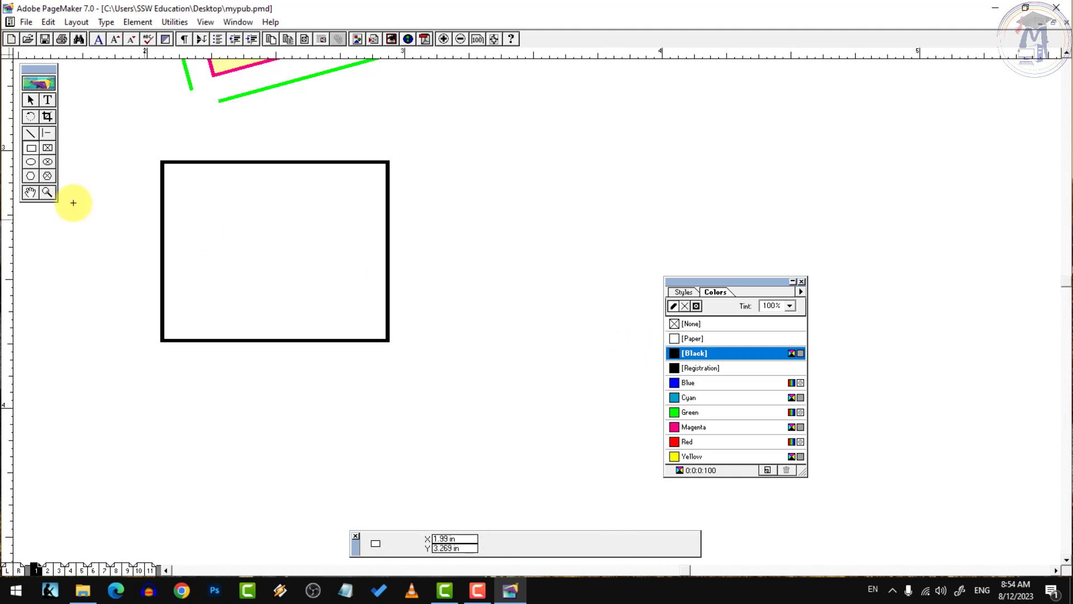
Try the smallest corner rounding on a rectangle about 0.87 × 0.70 in beside the square-cornered one, and delete that shape
double_click(28, 148)
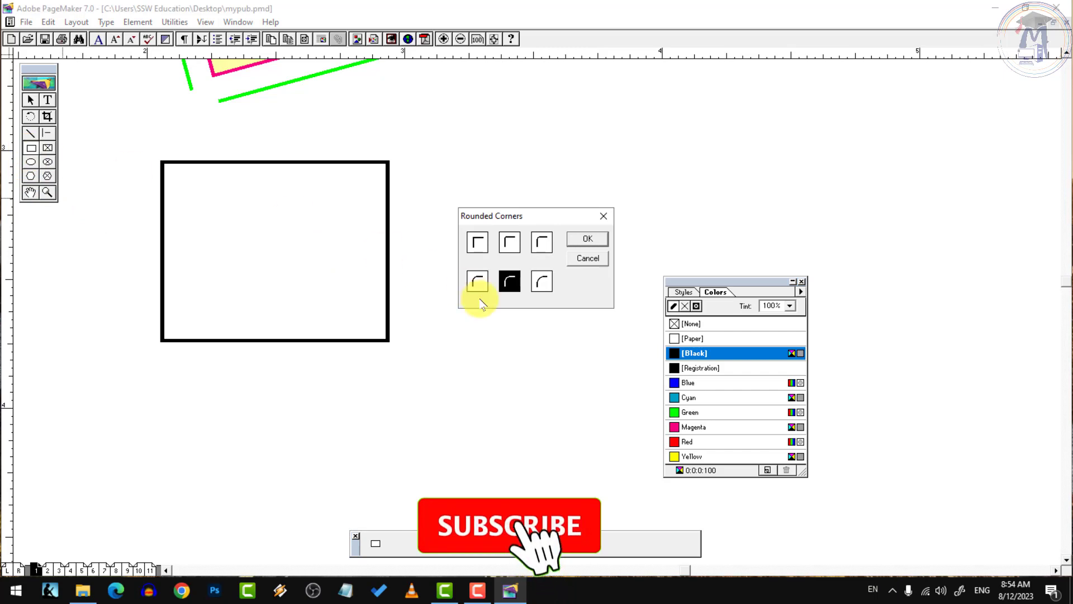
left_click(507, 243)
left_click(576, 249)
left_click_drag(409, 161, 630, 338)
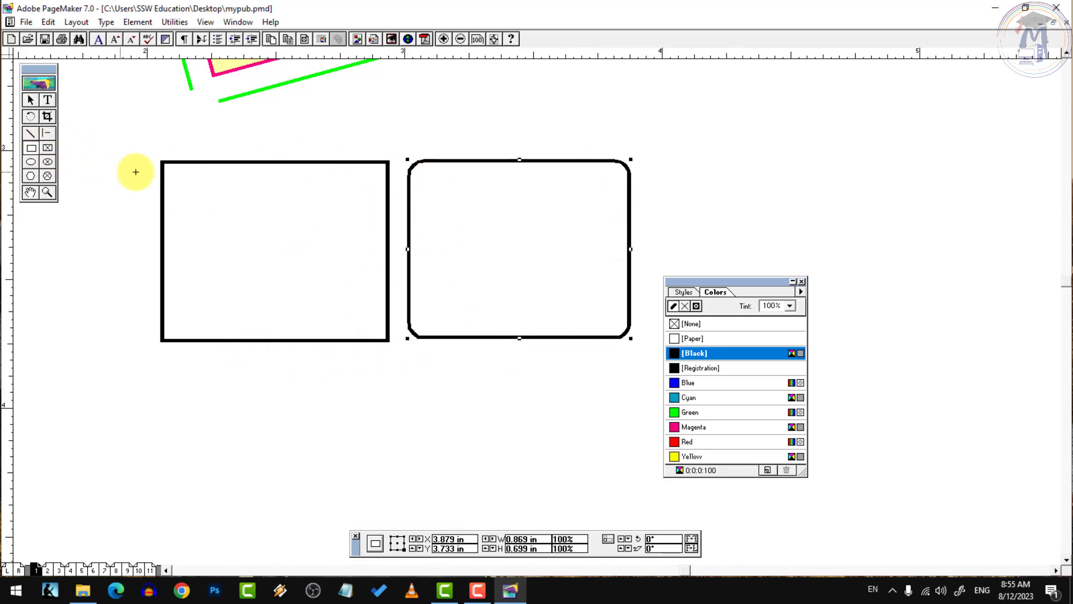
key("Delete")
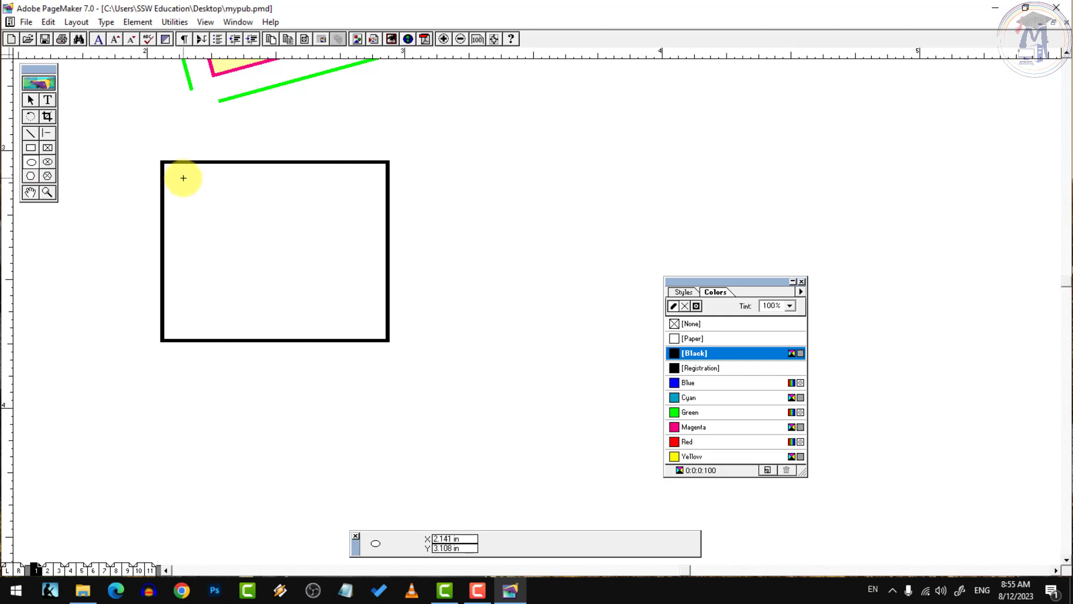
Draw an ellipse about 0.77 × 0.61 in inside the black rectangle and color both its stroke and fill Green
mouse_move(178, 173)
left_mouse_down()
mouse_move(376, 337)
mouse_move(376, 329)
left_mouse_up()
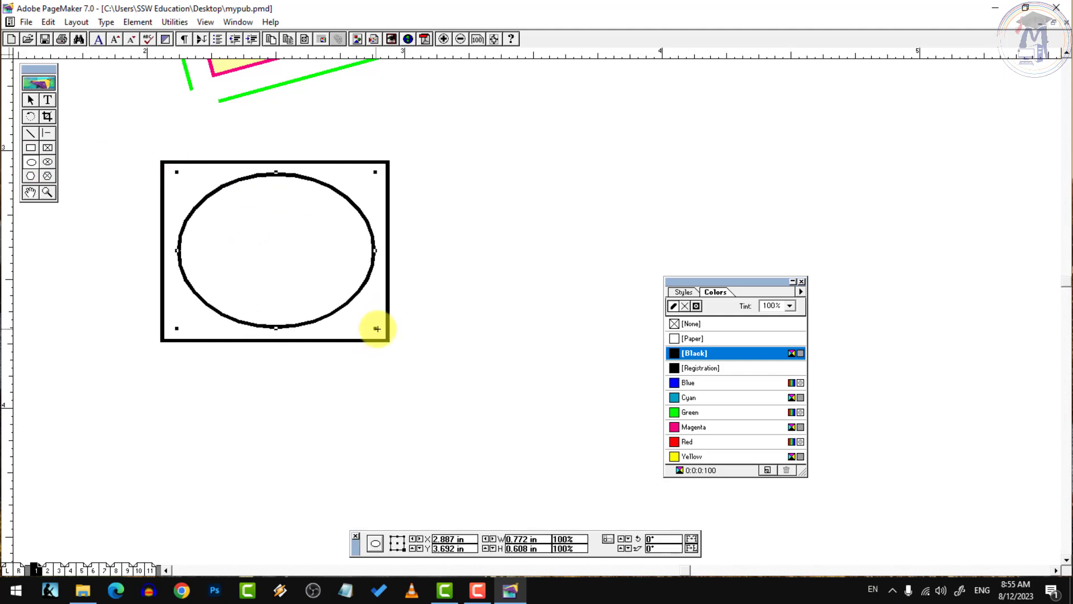
left_click(699, 397)
left_click(693, 412)
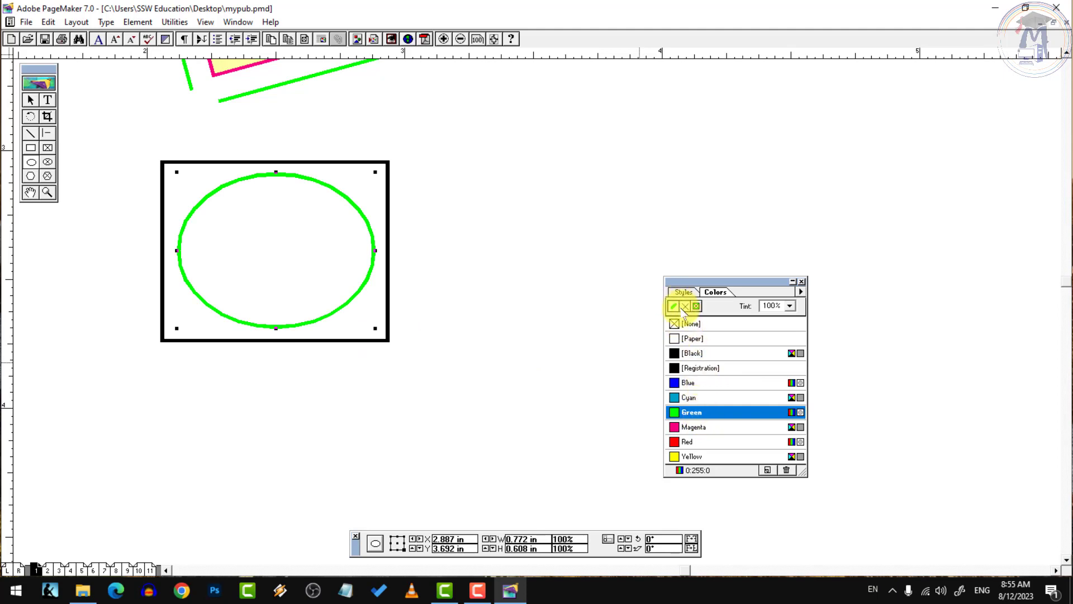
left_click(685, 306)
left_click(694, 412)
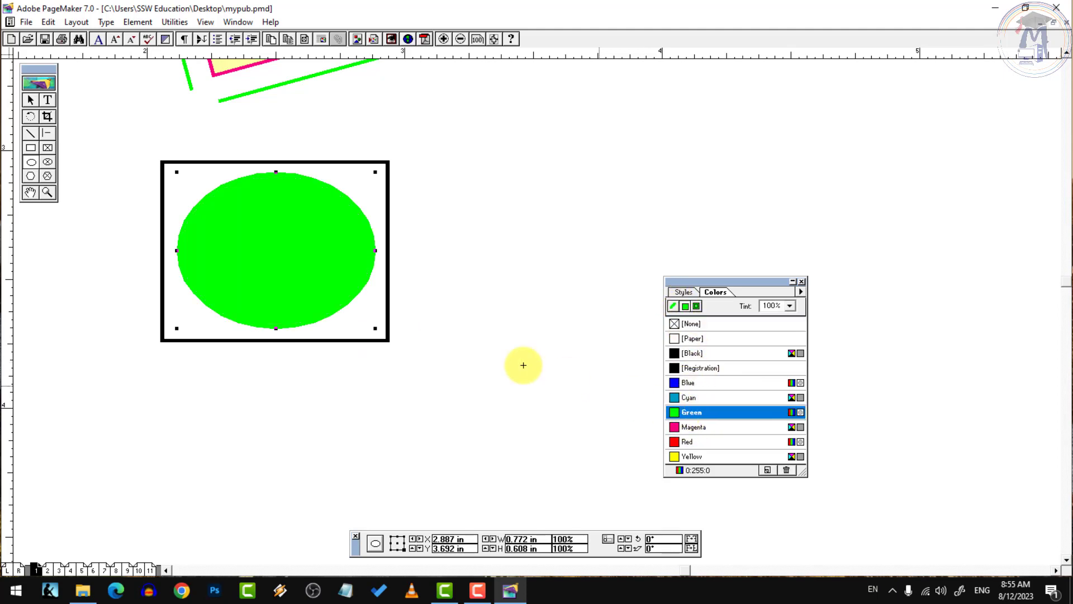
Try a 4 pt default stroke on an unfilled ellipse about 0.75 × 0.67 in beside the black rectangle, and delete that ellipse
double_click(32, 163)
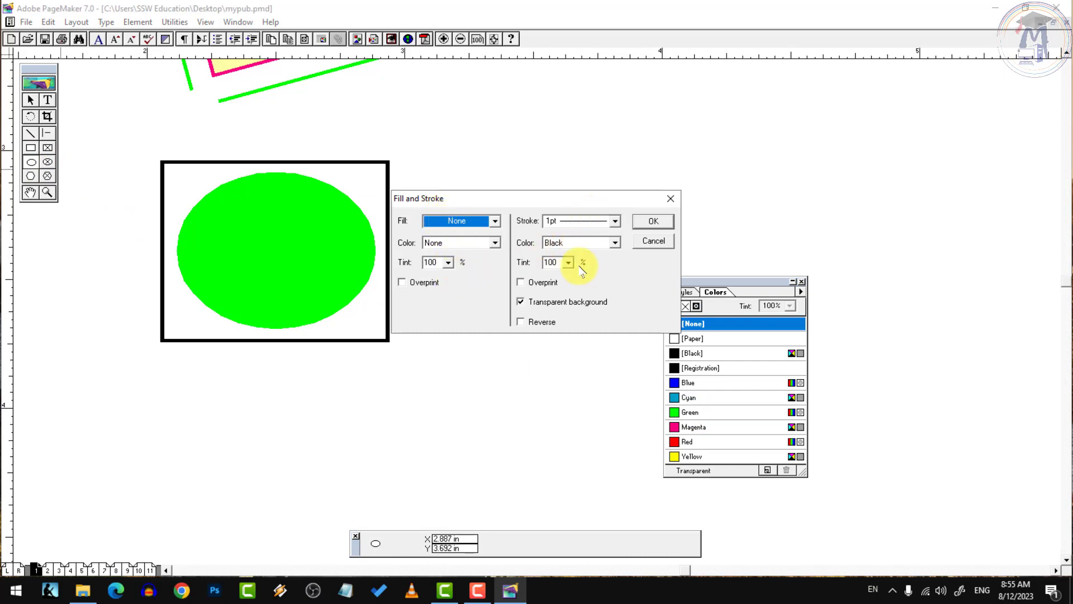
left_click(493, 223)
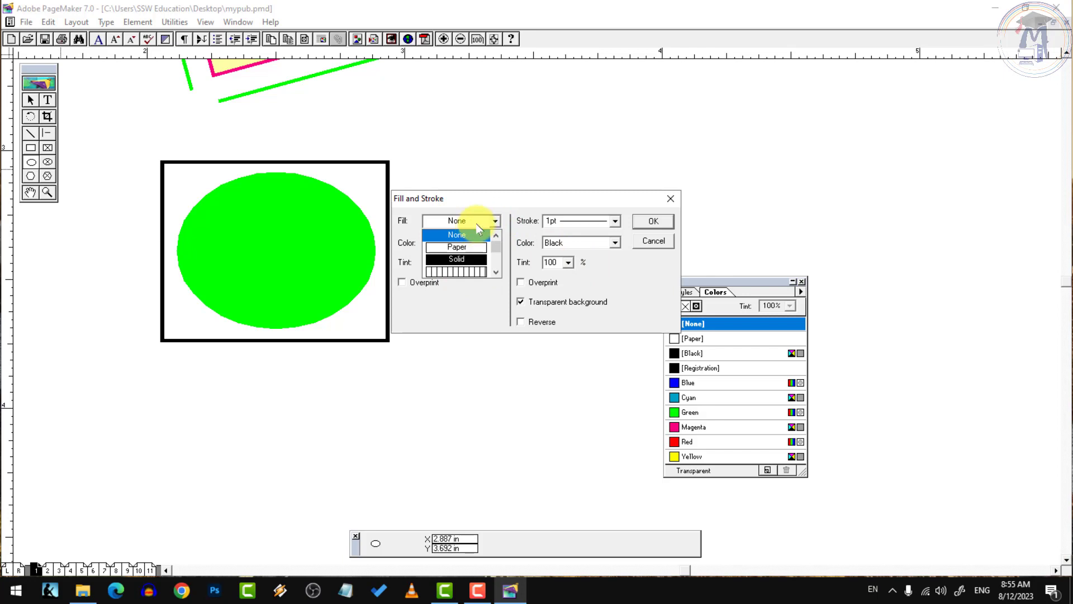
left_click(478, 233)
left_click(489, 242)
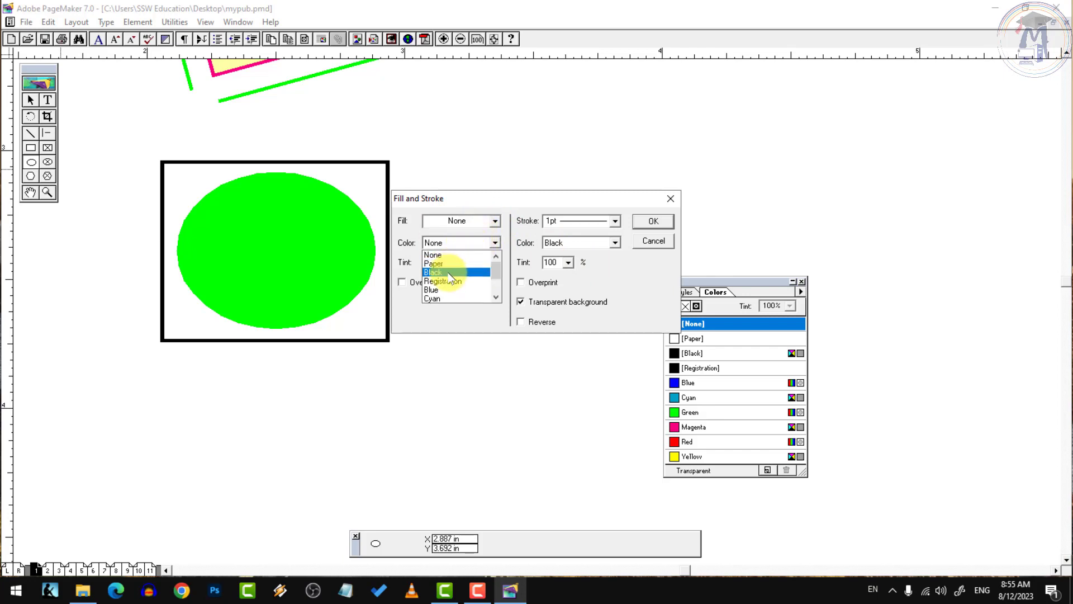
left_click(520, 248)
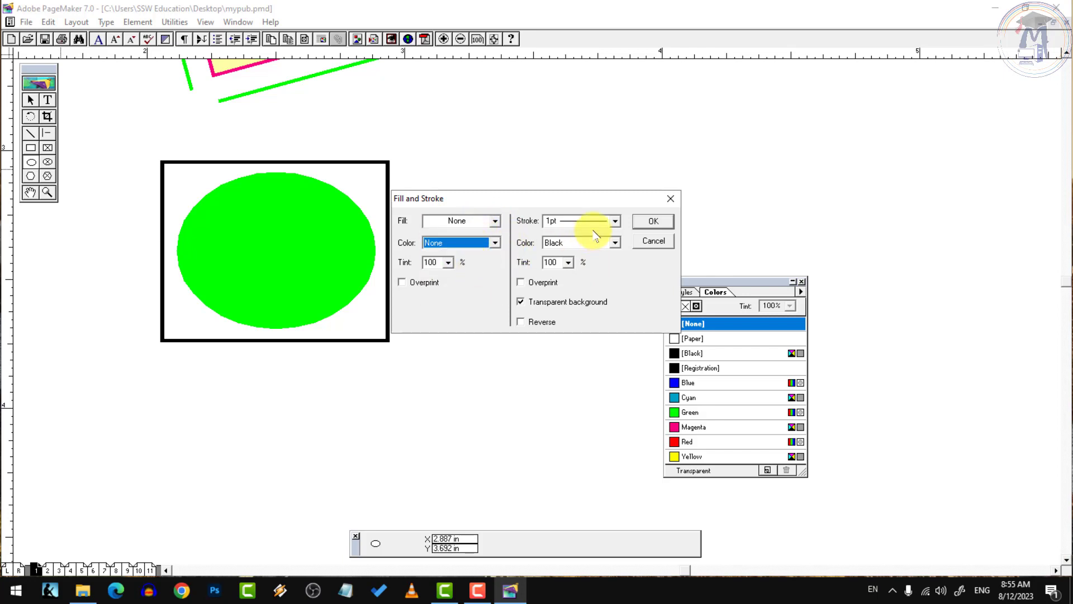
left_click(614, 221)
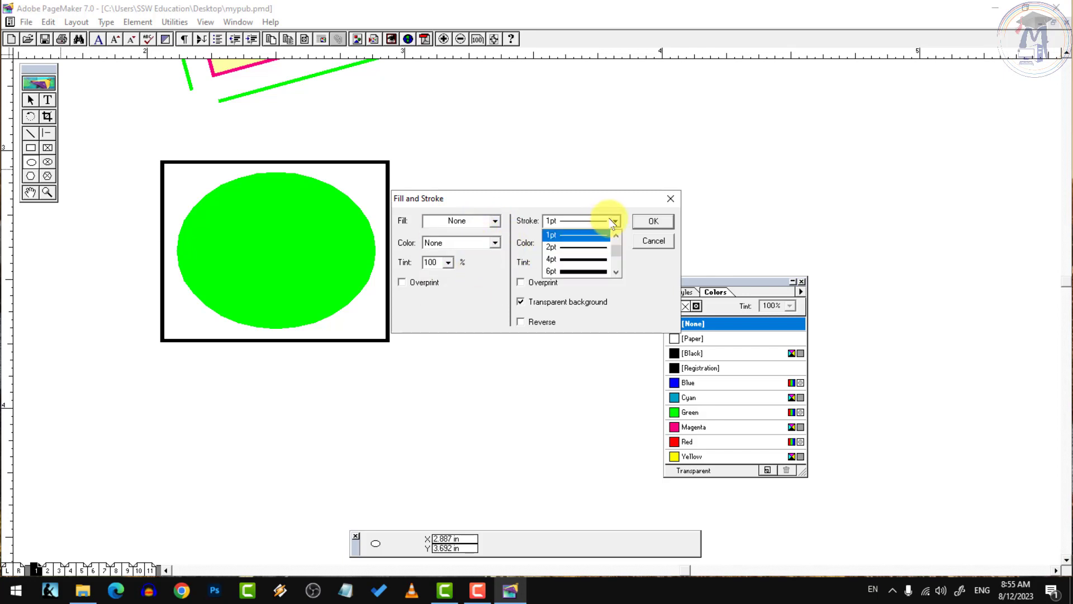
left_click(585, 261)
left_click(662, 222)
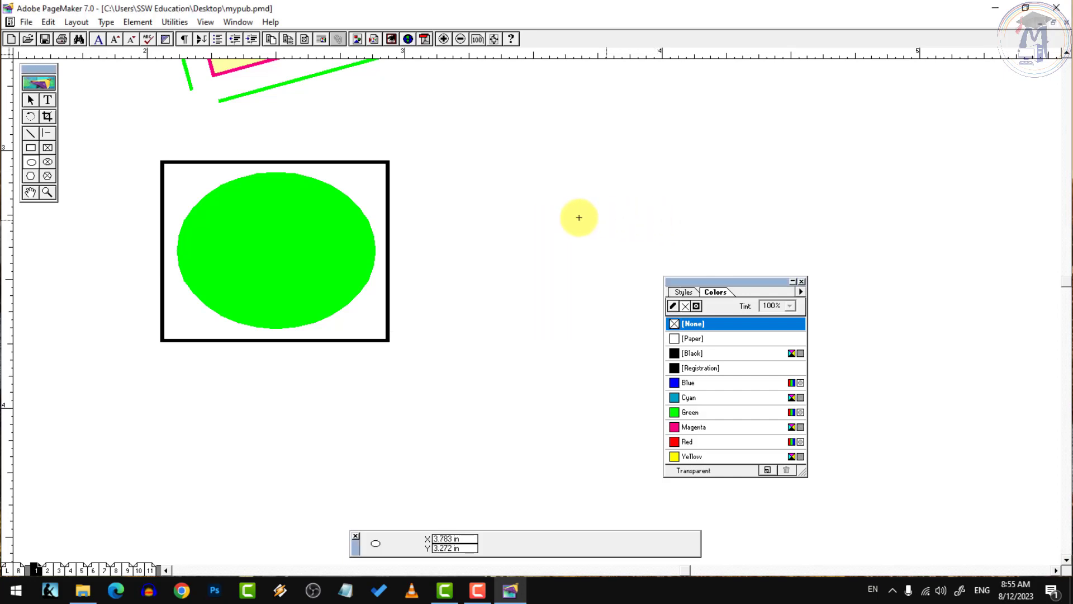
left_click_drag(438, 169, 630, 339)
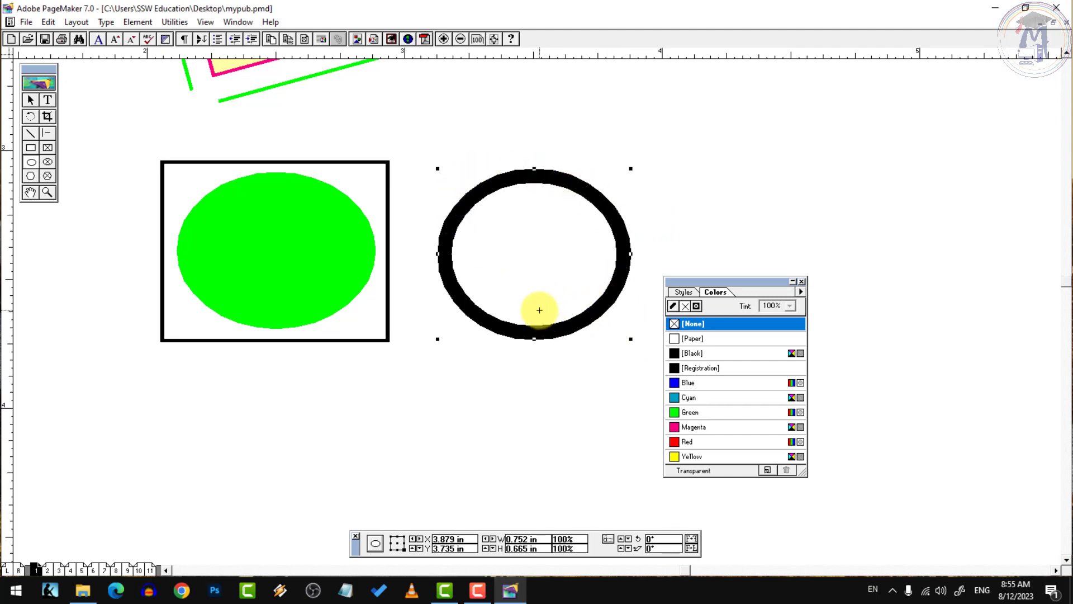
key("Delete")
Try a .5 pt default stroke on an unfilled ellipse about 0.75 × 0.65 in beside the black rectangle, and delete that ellipse
double_click(31, 163)
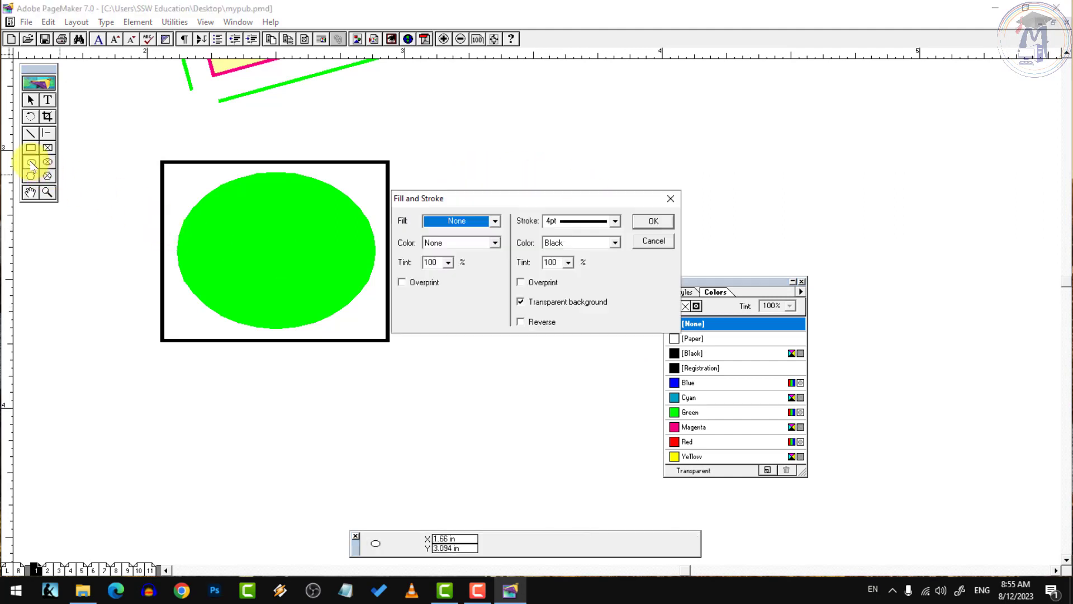
left_click(615, 221)
scroll(576, 252, "up", 3)
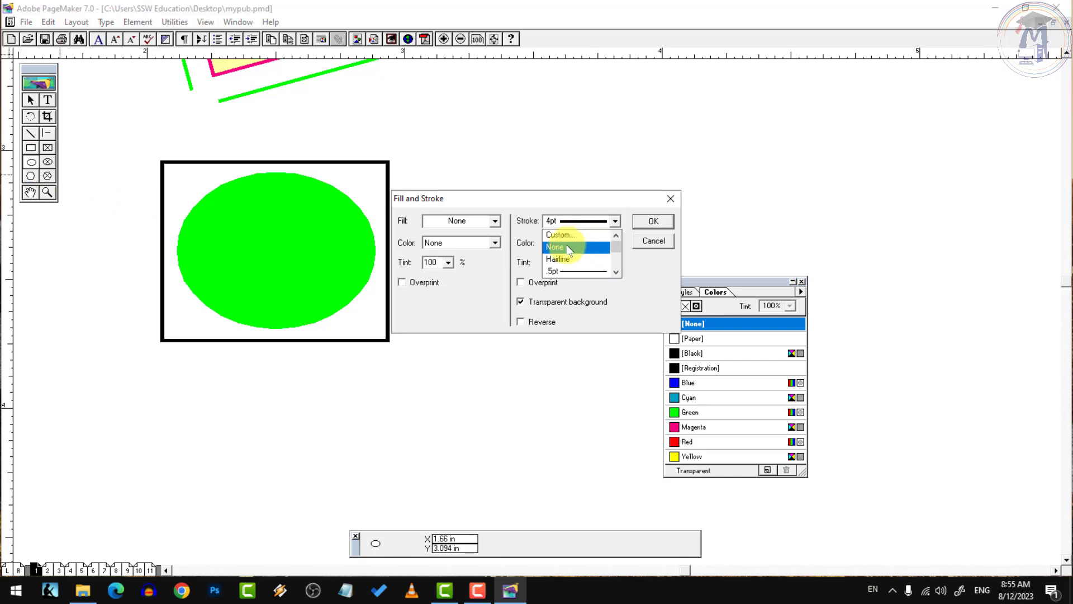
left_click(571, 271)
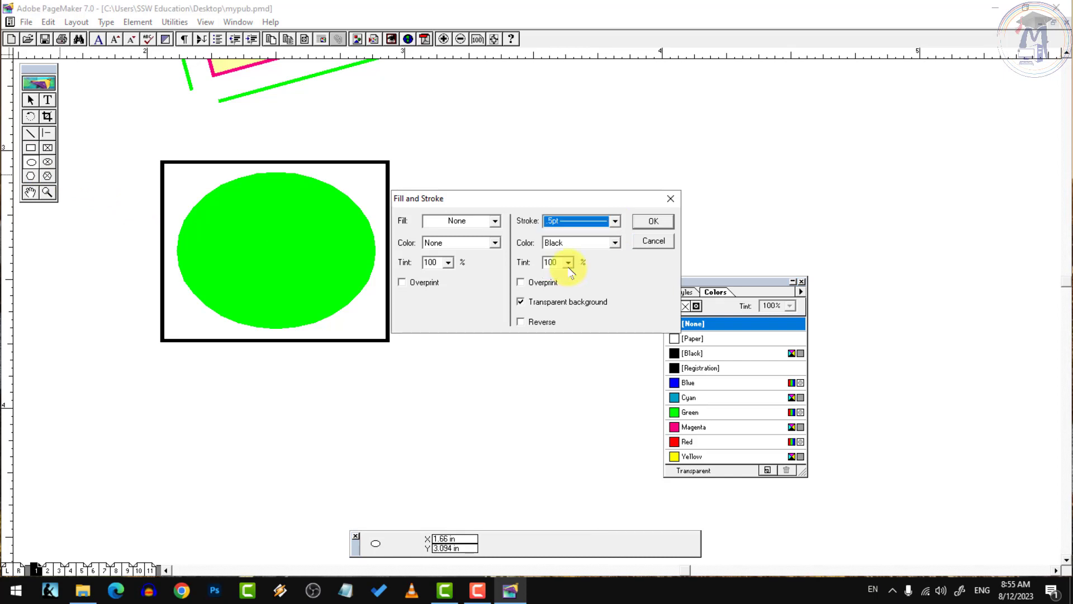
left_click(654, 221)
mouse_move(435, 170)
left_mouse_down()
mouse_move(522, 269)
mouse_move(628, 338)
left_mouse_up()
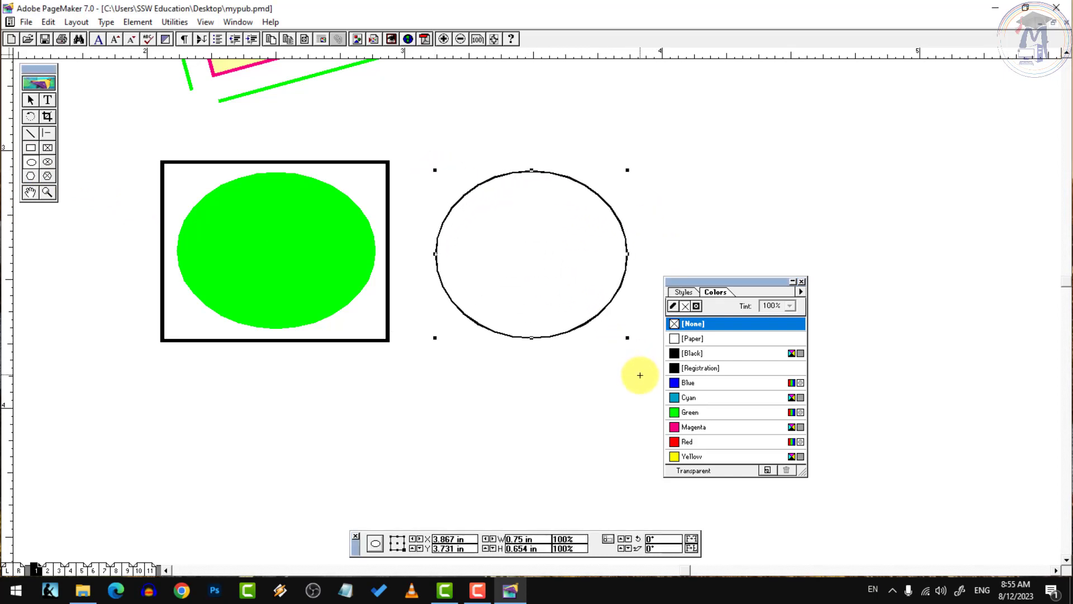
key("Delete")
Try a 1 pt default stroke on an unfilled ellipse beside the black rectangle, and delete that ellipse
double_click(30, 162)
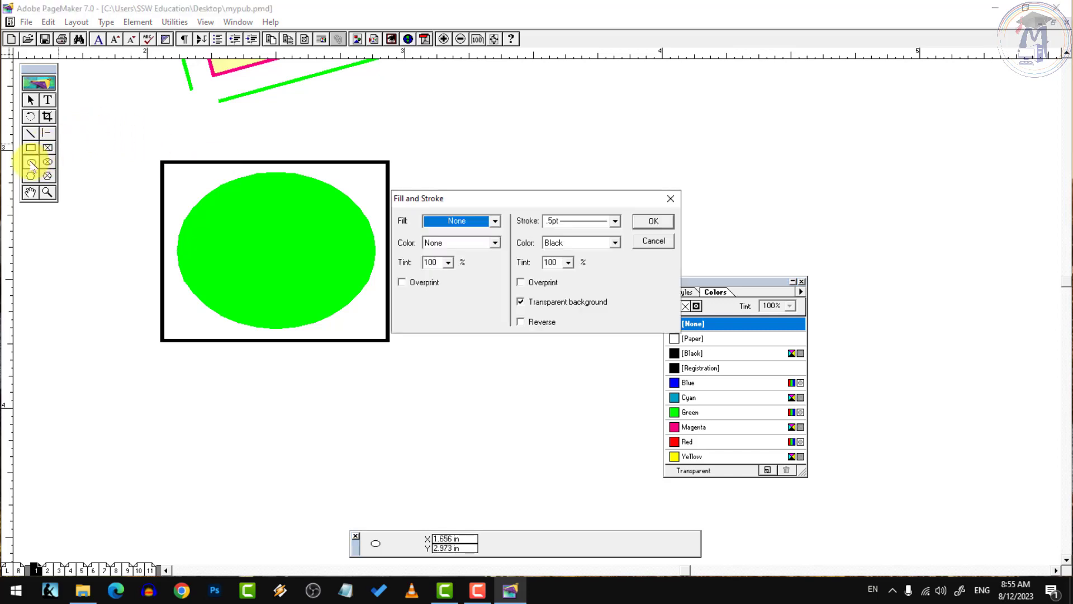
left_click(615, 221)
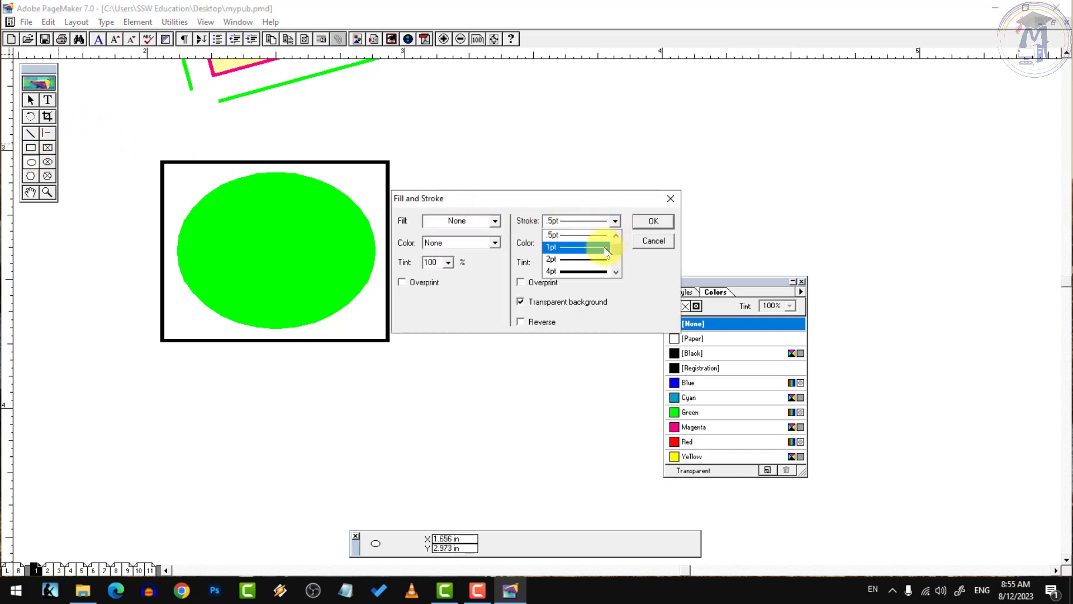
left_click(596, 246)
left_click(654, 221)
mouse_move(424, 152)
left_mouse_down()
mouse_move(642, 312)
mouse_move(618, 326)
left_mouse_up()
key("Delete")
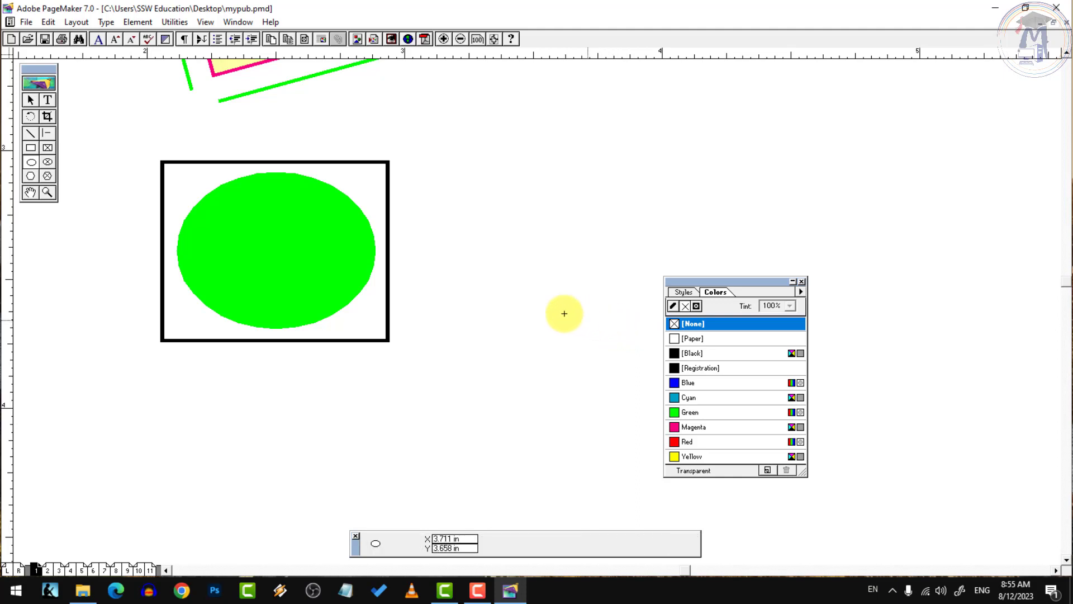
Try a rectangle with the current default stroke beside the black rectangle, and delete it
left_click(31, 148)
left_click_drag(437, 158, 639, 346)
key("Delete")
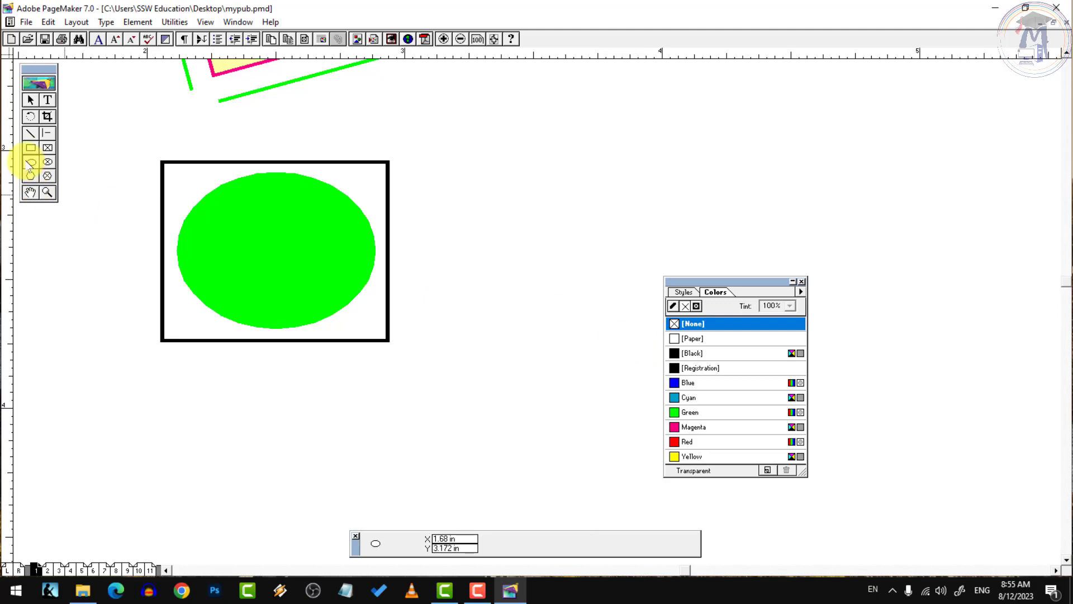
Set the ellipse tool's default fill to Solid with the color Blue
double_click(30, 163)
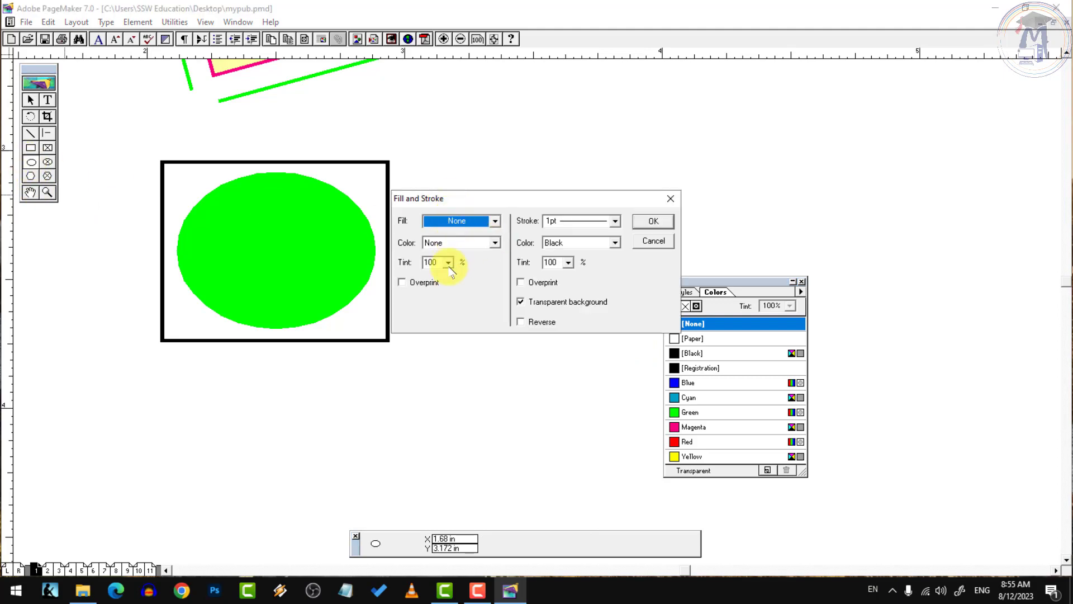
left_click(495, 221)
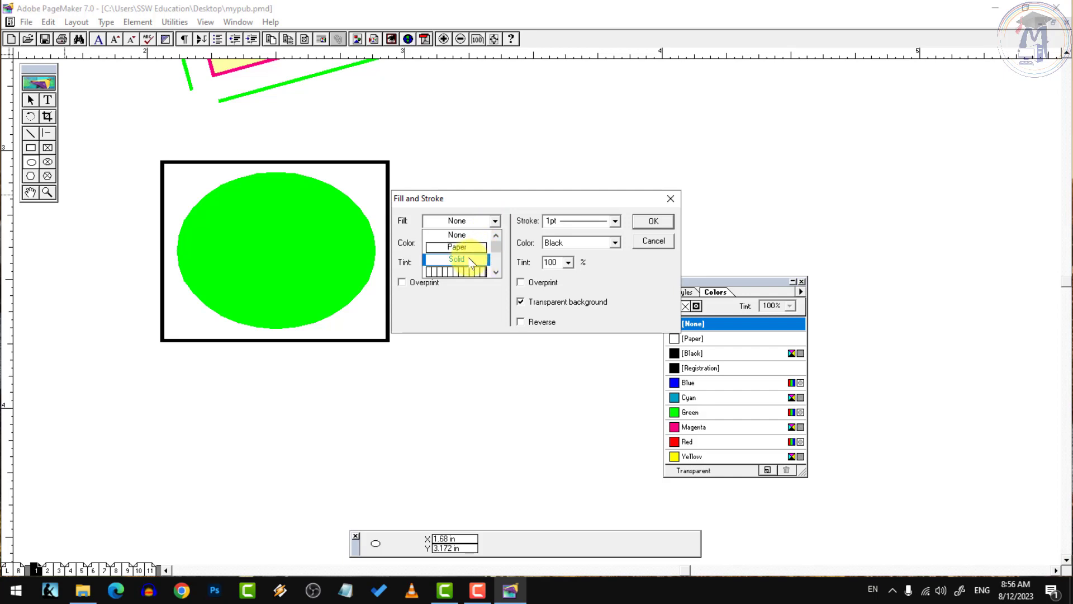
scroll(471, 259, "down", 2)
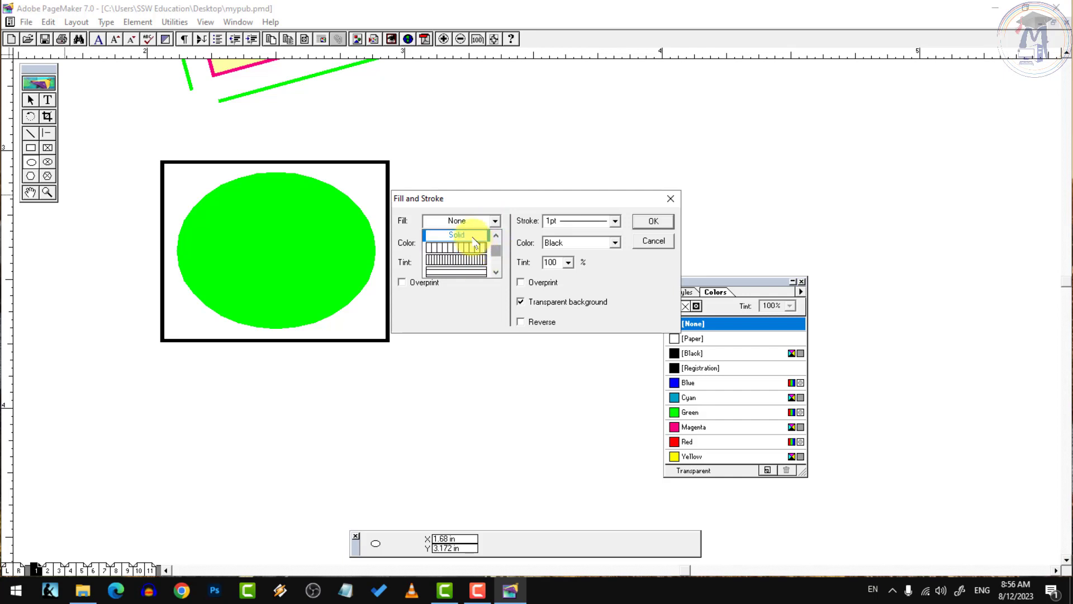
left_click(473, 237)
left_click(472, 241)
left_click(473, 253)
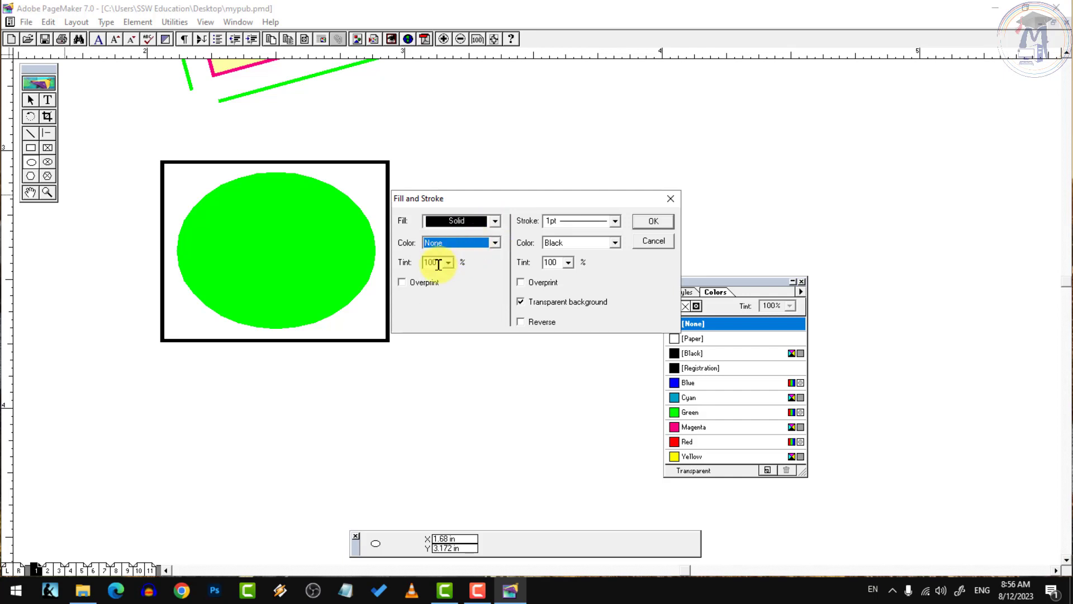
left_click(472, 243)
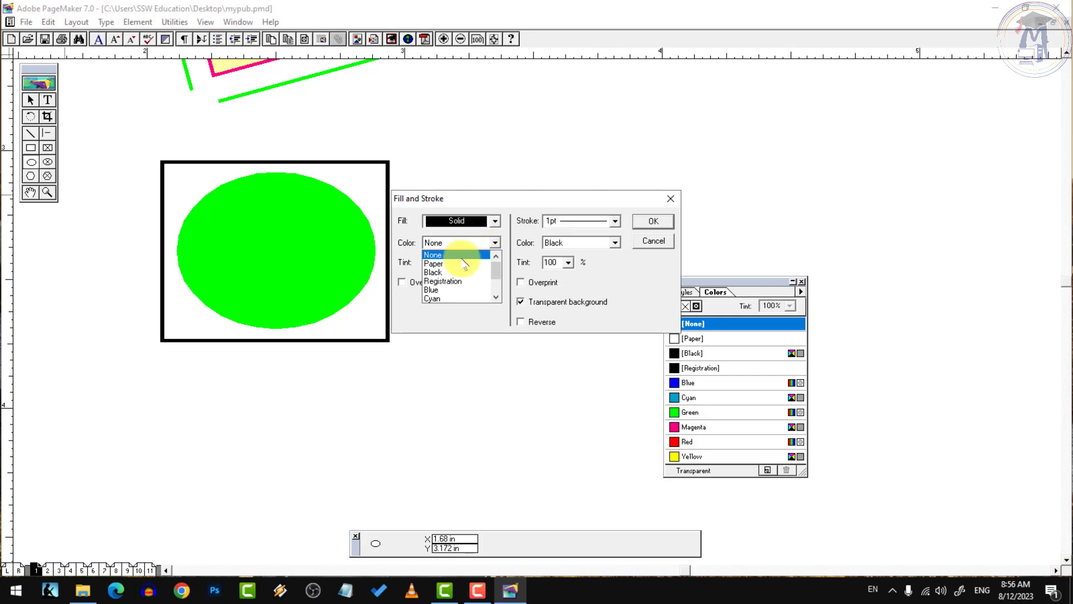
left_click(445, 290)
Try a 2 pt Green default stroke on an ellipse about 0.83 × 0.74 in beside the black rectangle, and delete that ellipse
left_click(603, 221)
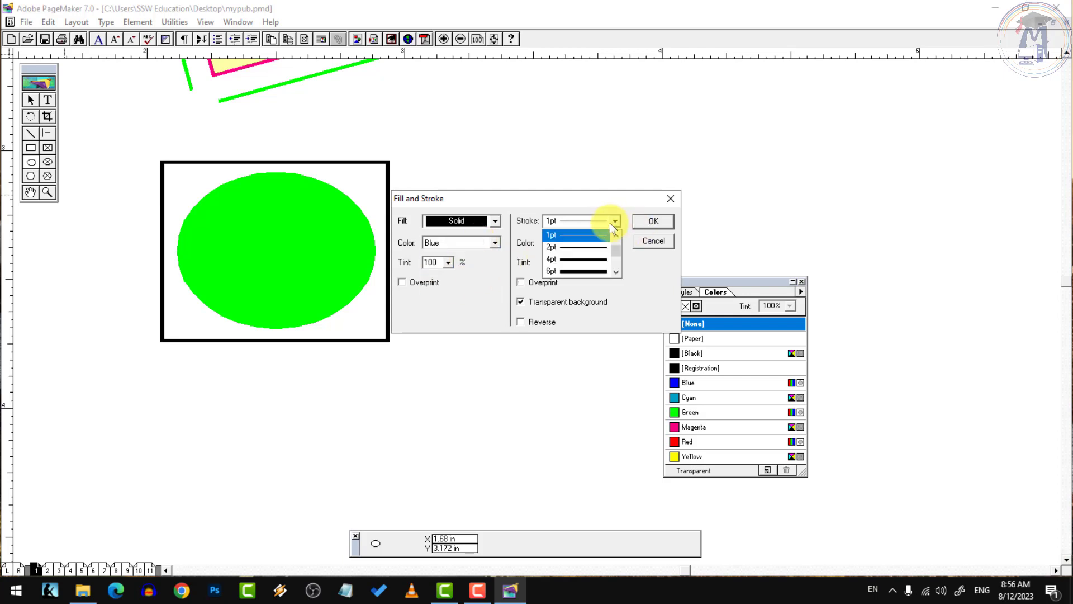
left_click(575, 247)
left_click(573, 242)
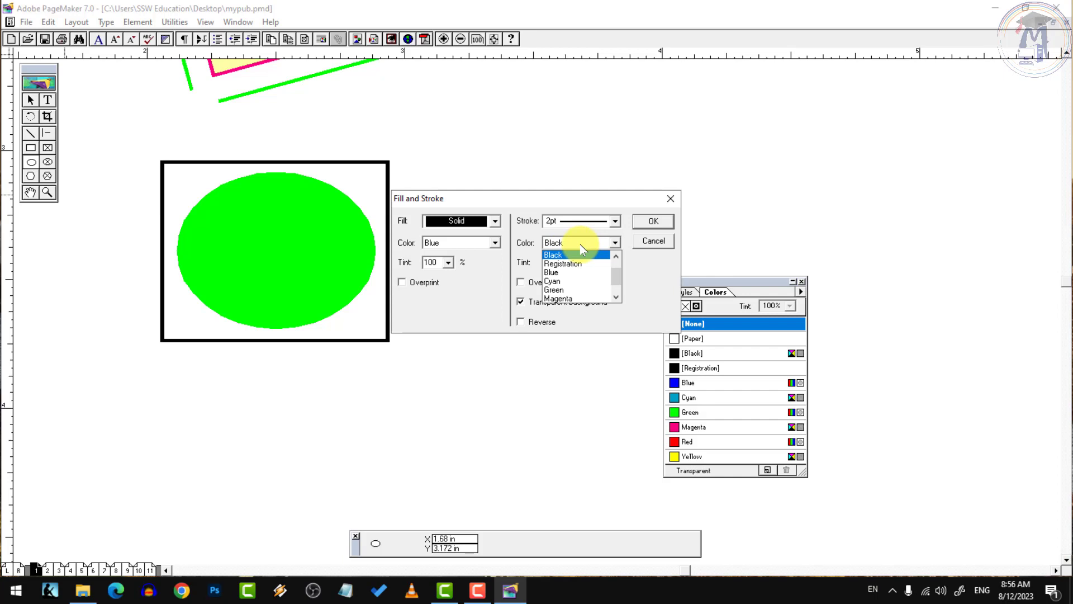
left_click(569, 290)
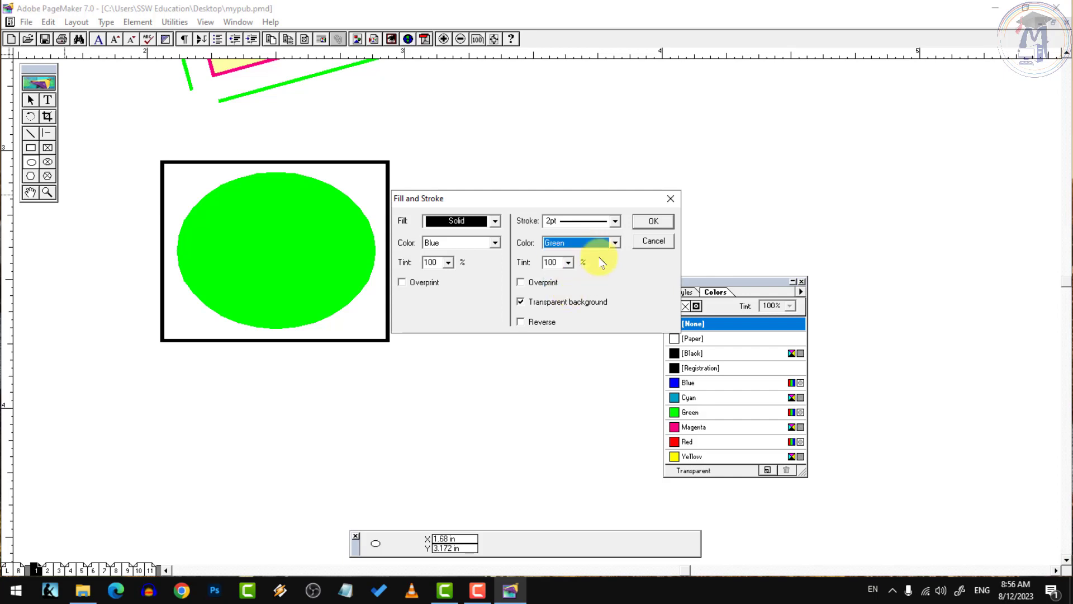
left_click(653, 222)
mouse_move(417, 156)
left_mouse_down()
mouse_move(556, 292)
mouse_move(626, 343)
left_mouse_up()
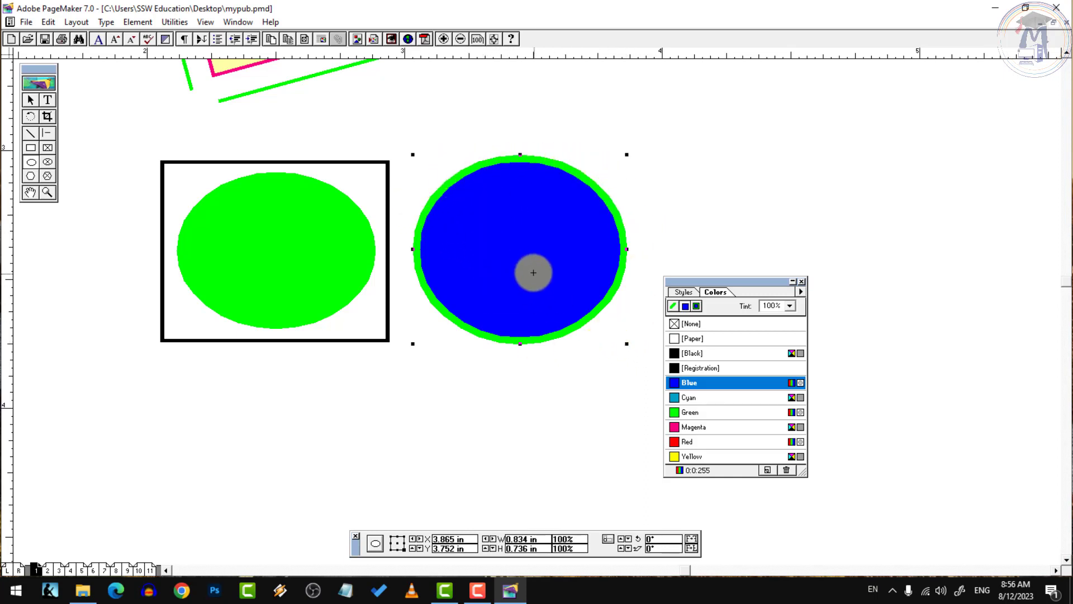
key("Delete")
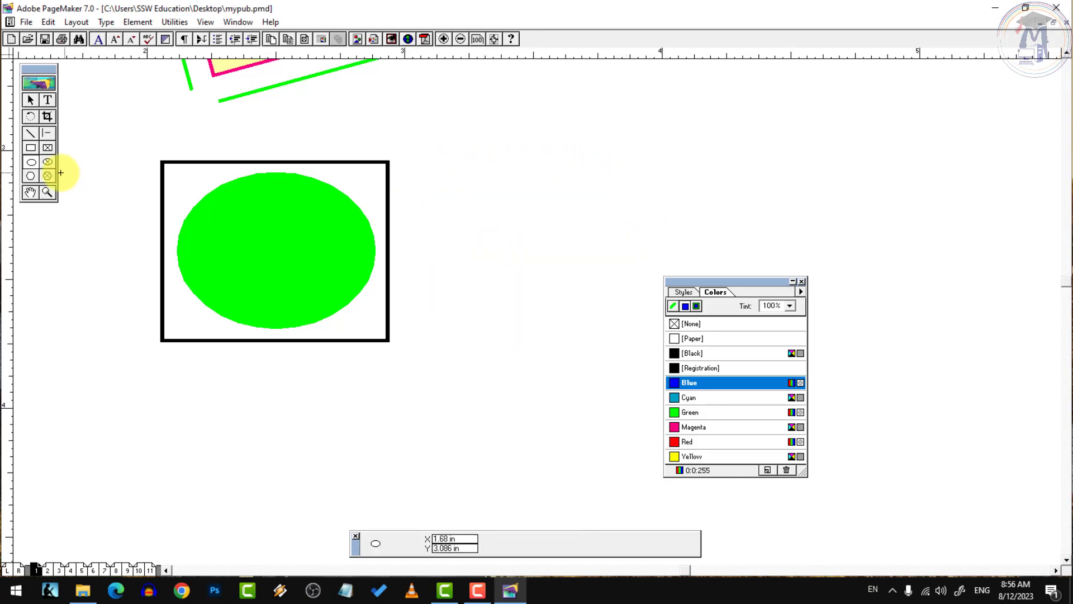
Set both the ellipse tool's default fill and its fill color to None
double_click(31, 162)
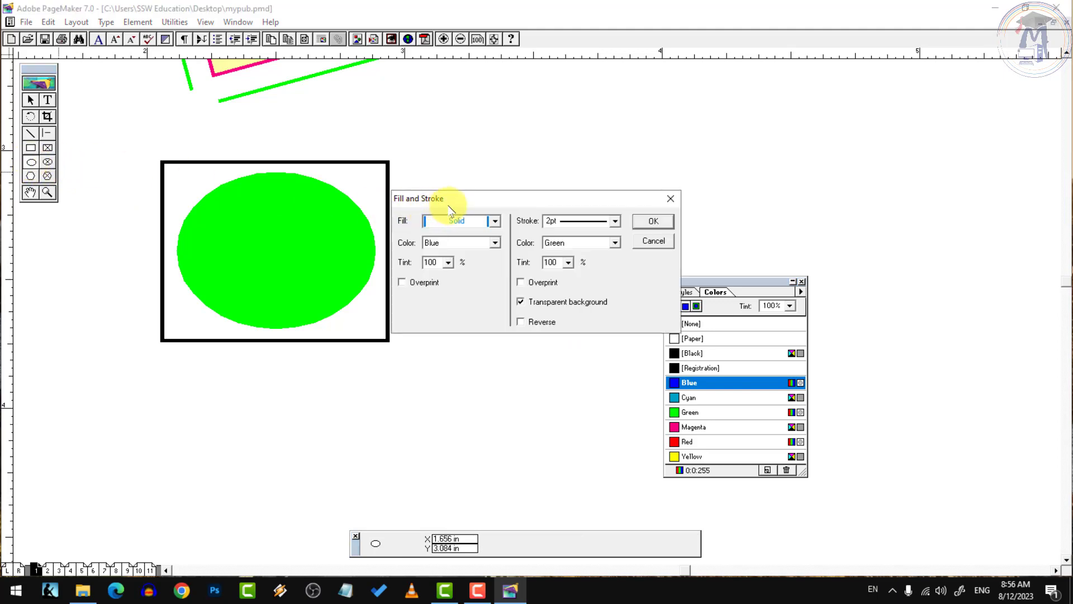
left_click(495, 221)
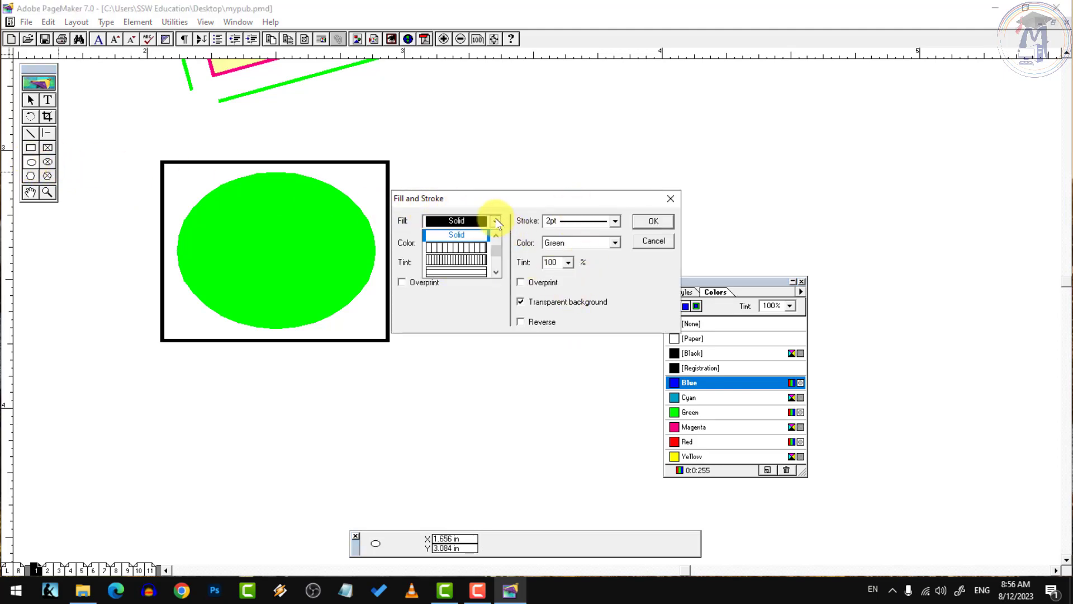
left_click(496, 235)
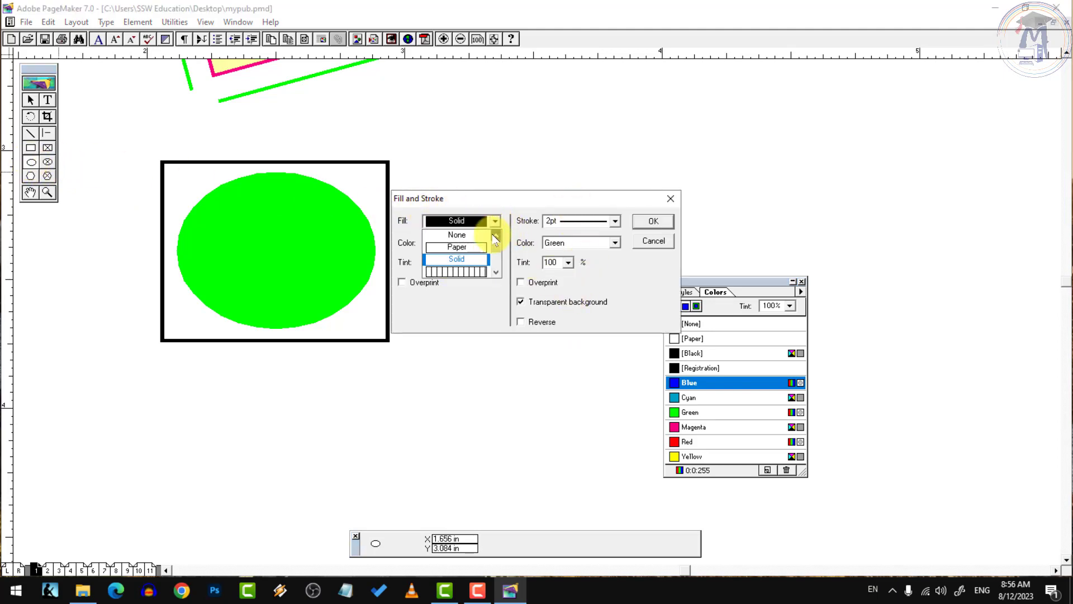
left_click(458, 243)
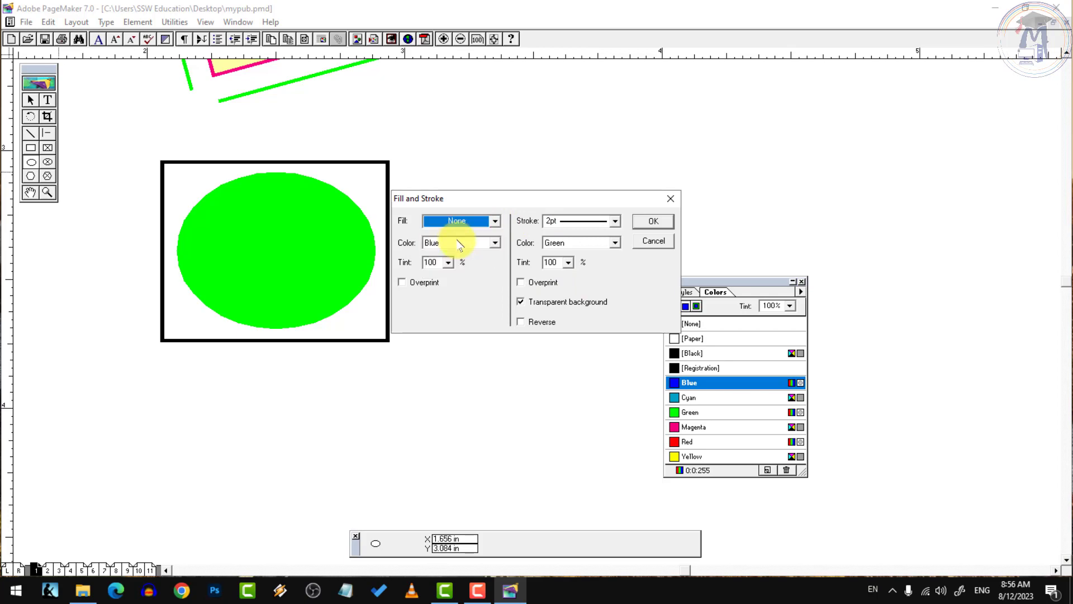
left_click(483, 241)
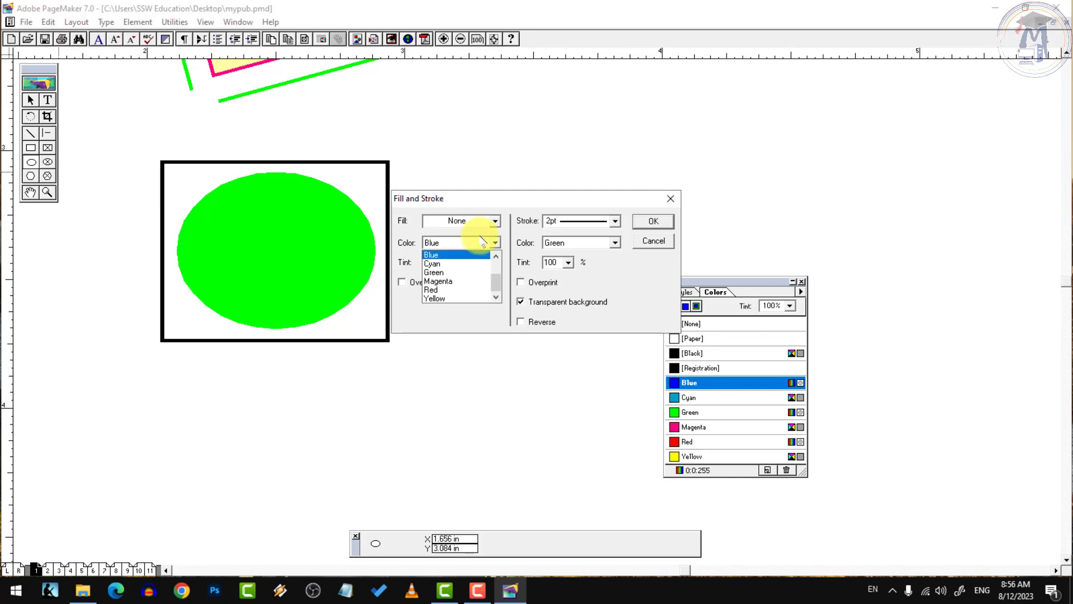
scroll(440, 255, "up", 2)
left_click(440, 254)
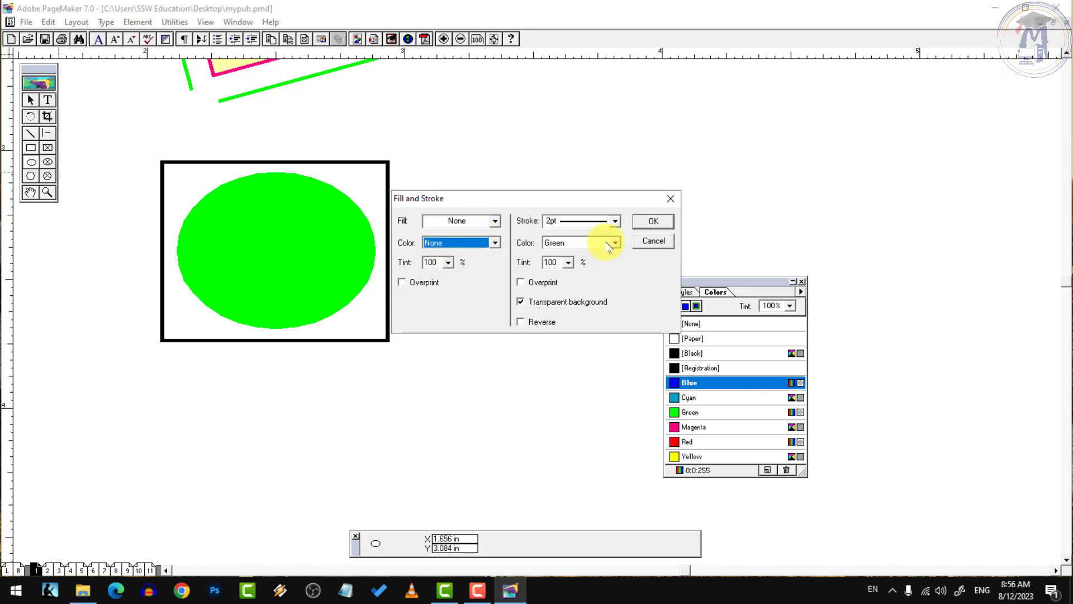
Set the default stroke to 1 pt Black, test it on an ellipse about 0.92 × 0.73 in, and delete that ellipse
left_click(605, 224)
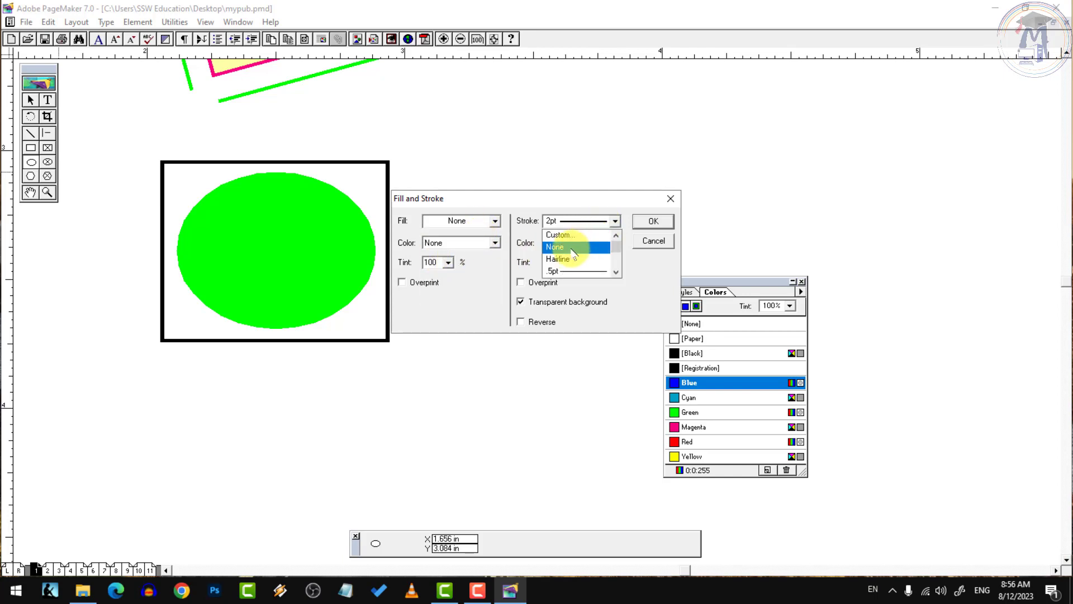
left_click(551, 247)
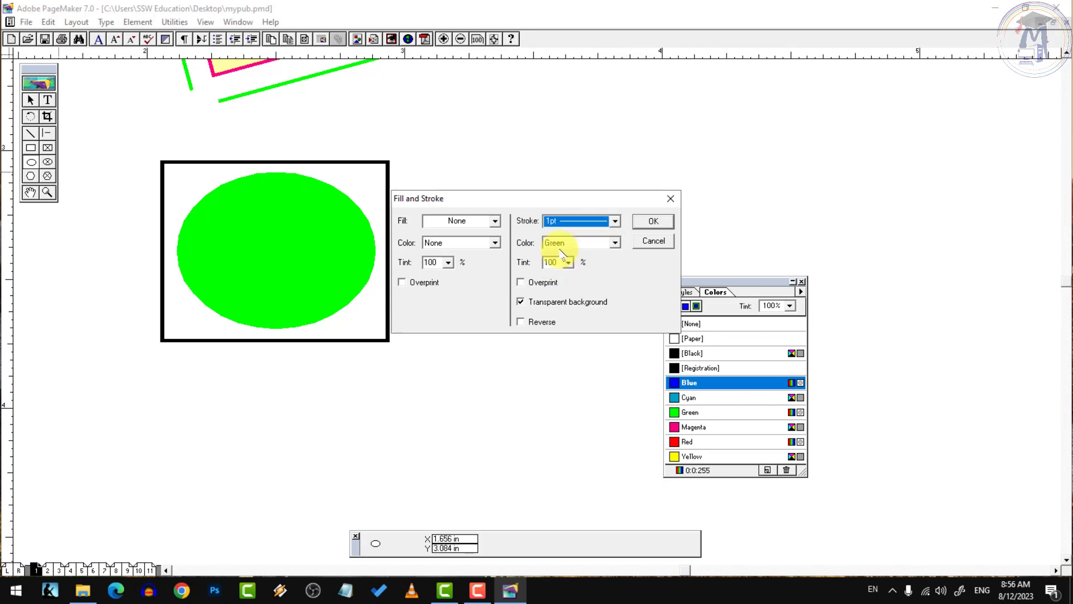
left_click(612, 242)
scroll(565, 274, "up", 2)
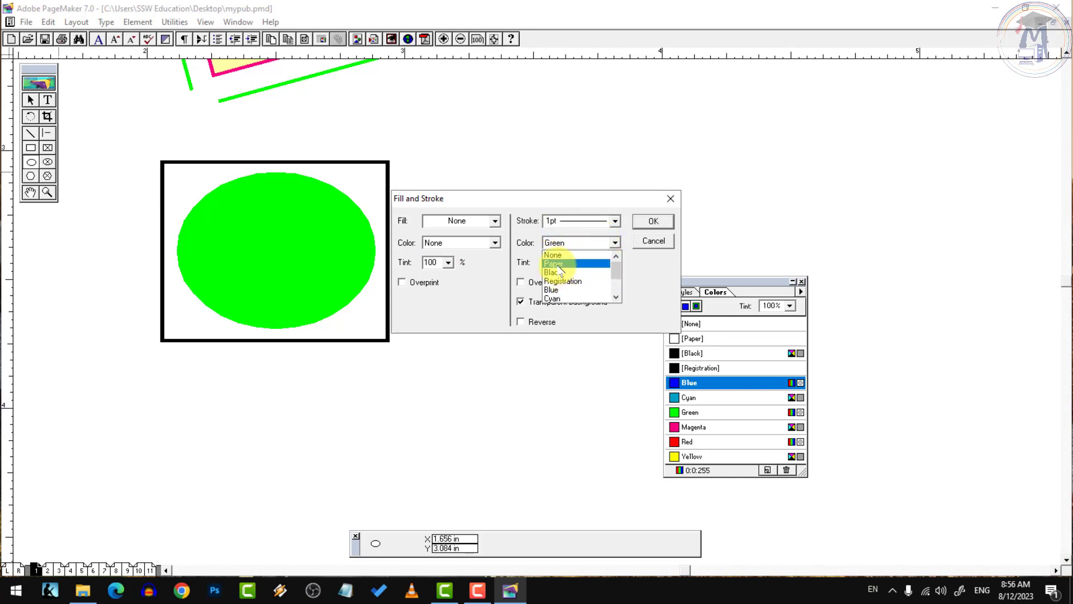
left_click(559, 273)
left_click(653, 220)
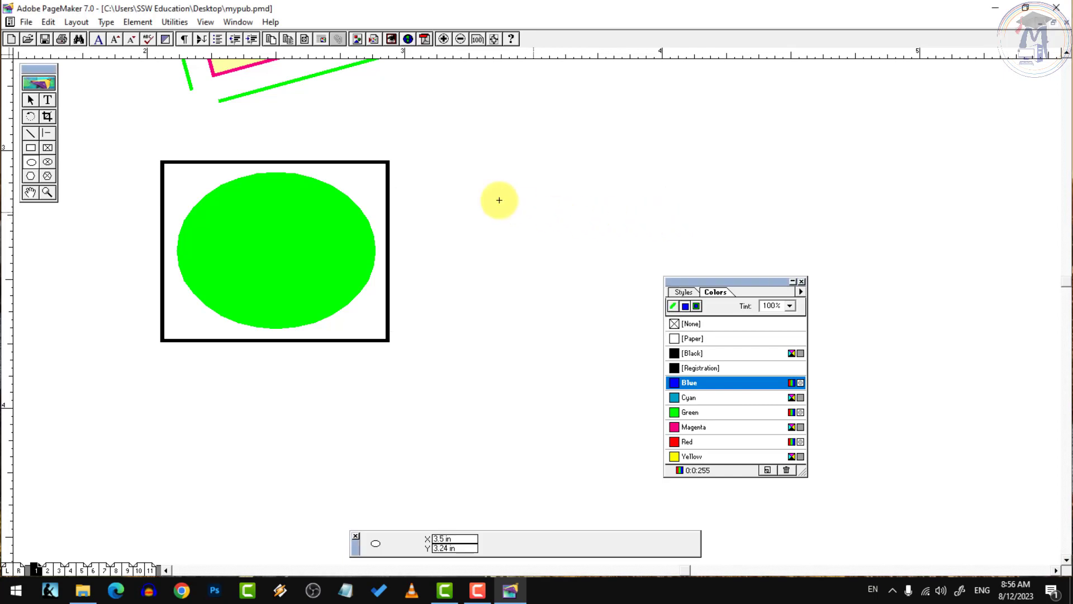
mouse_move(416, 157)
left_mouse_down()
mouse_move(560, 293)
mouse_move(651, 345)
left_mouse_up()
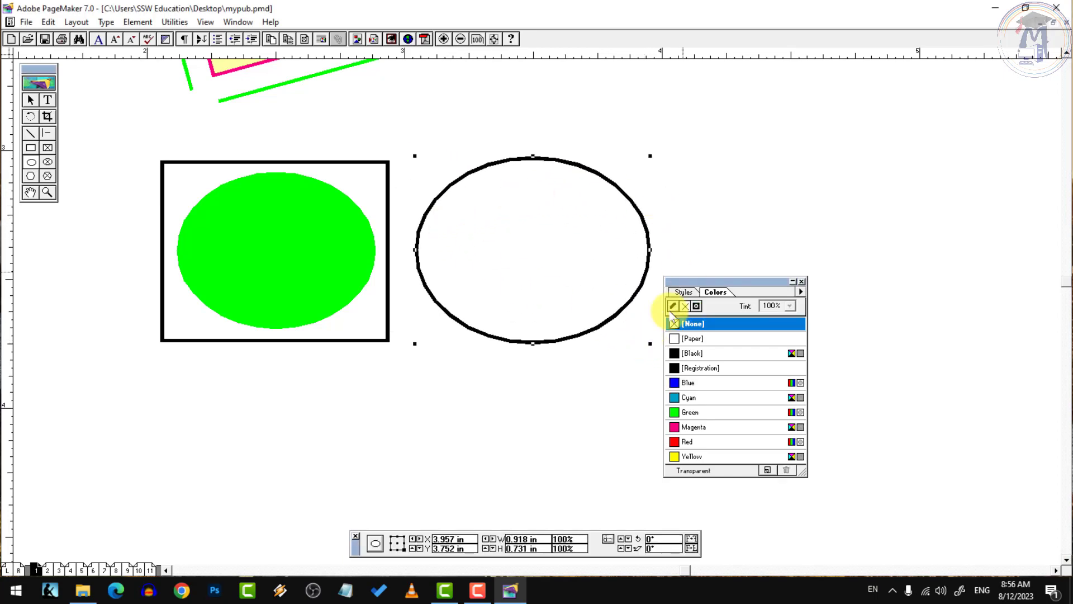
key("Delete")
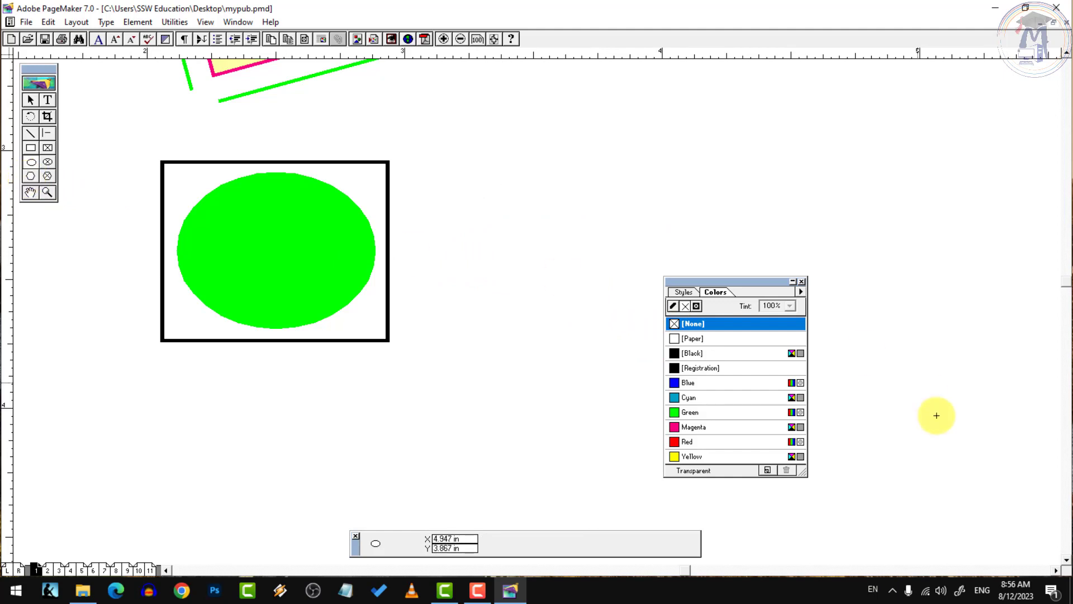
Draw a hexagon about 0.79 × 0.64 in below the black rectangle, leaving the polygon settings unchanged
left_click(1067, 559)
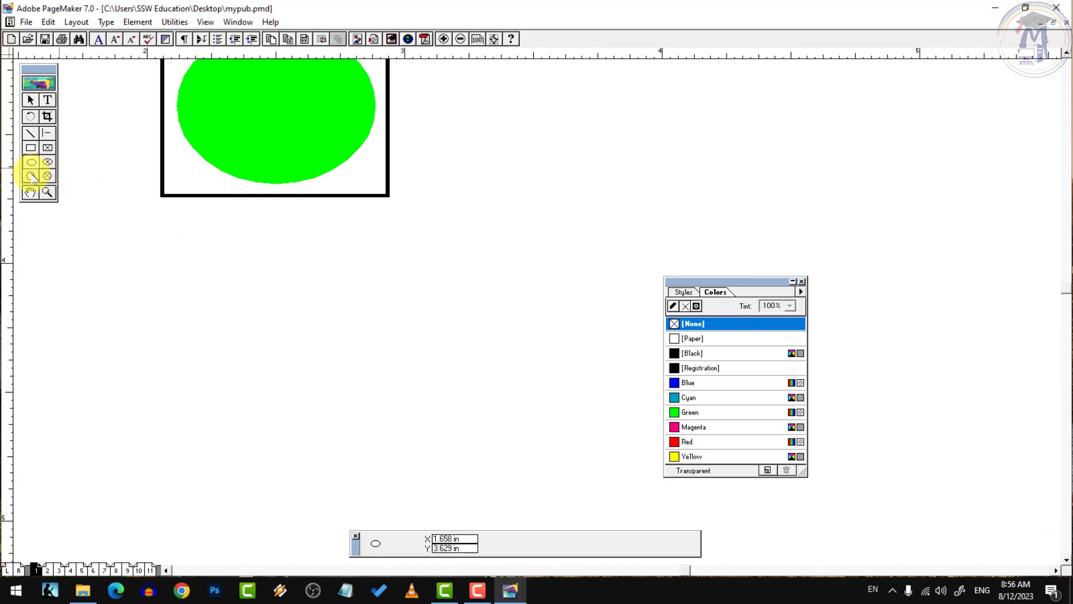
double_click(30, 177)
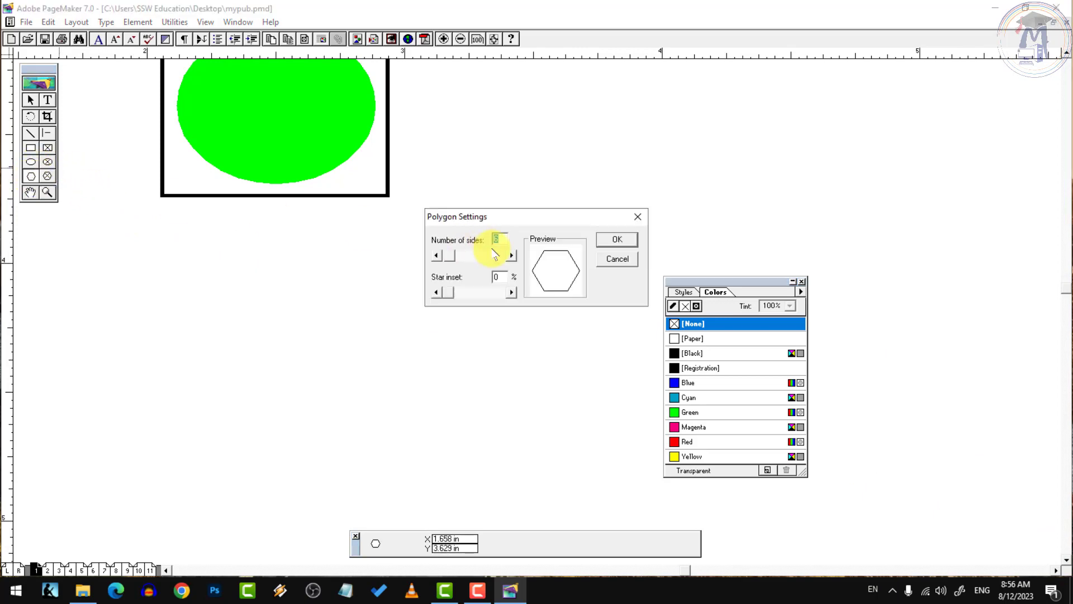
left_click(626, 260)
left_click_drag(179, 239, 383, 400)
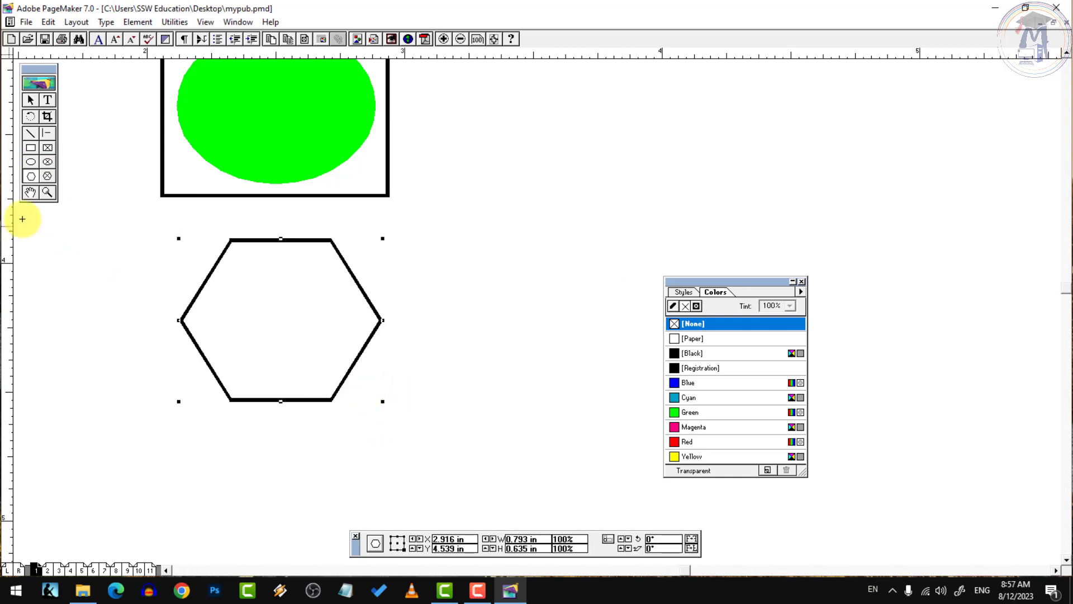
Draw an eight-sided polygon with a 14% star inset, about 0.45 × 0.5 in, inside the hexagon and fill it with Magenta
double_click(30, 176)
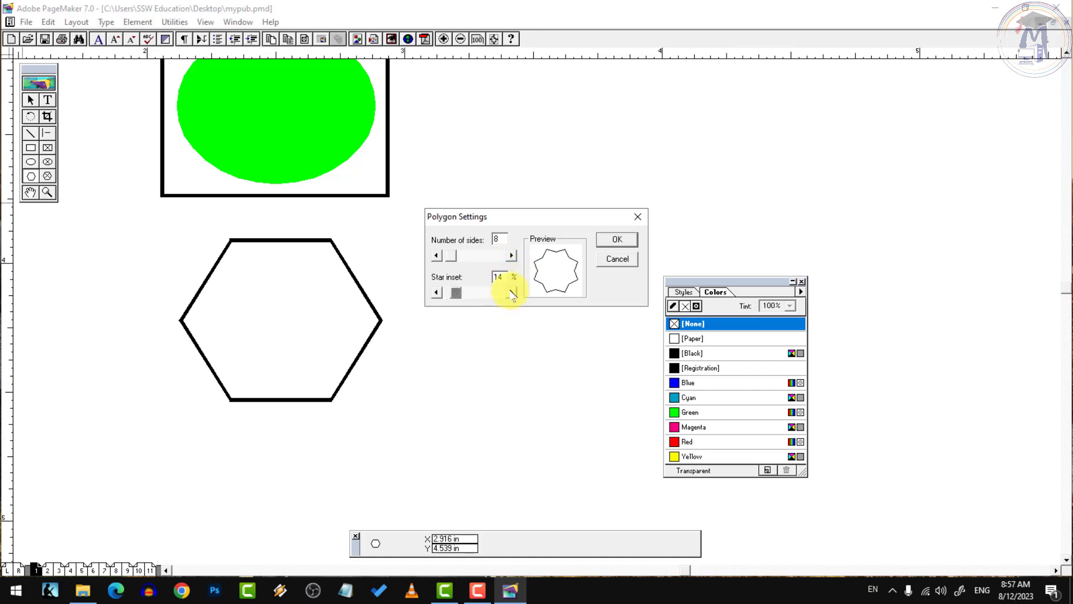
left_click(618, 240)
left_click_drag(226, 255, 341, 385)
left_click(679, 412)
left_click(681, 427)
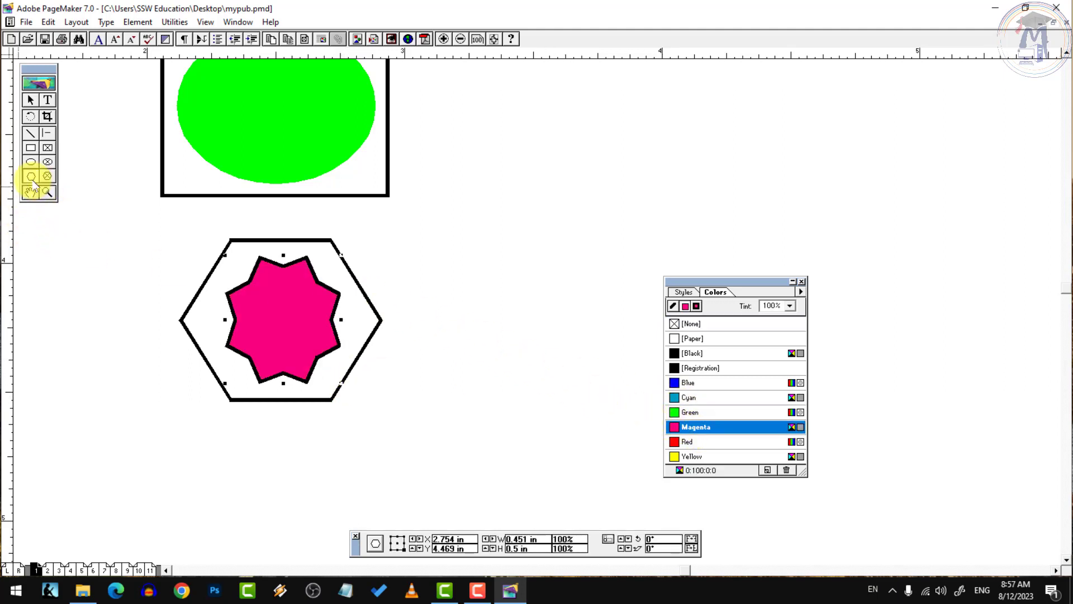
Delete the magenta star and draw a rectangle frame about 1.07 × 1 in beside the black rectangle containing the green ellipse
key("Delete")
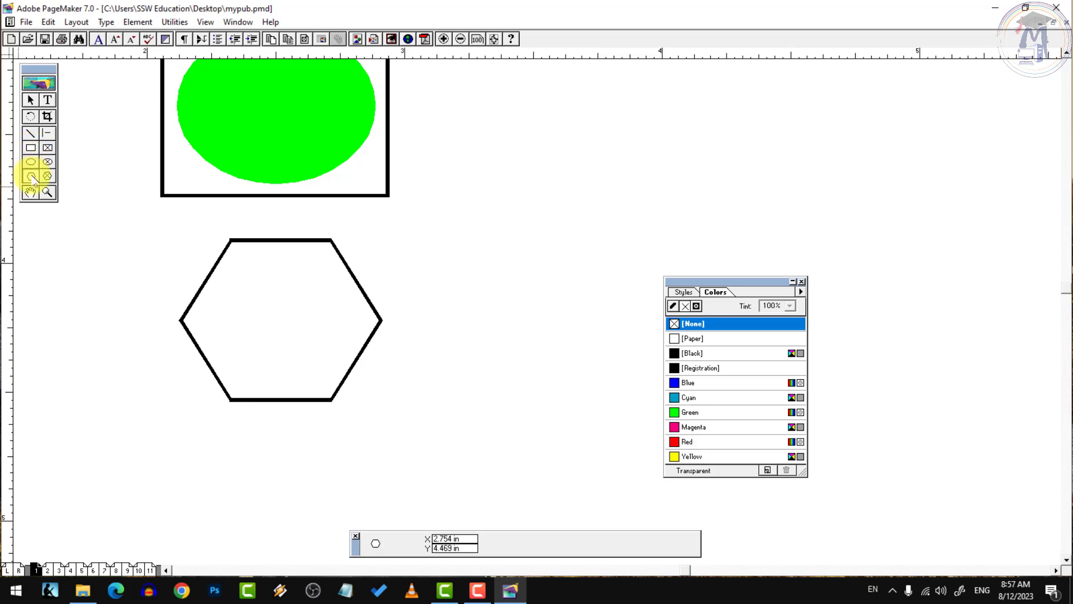
left_click(31, 193)
left_click_drag(455, 379, 401, 302)
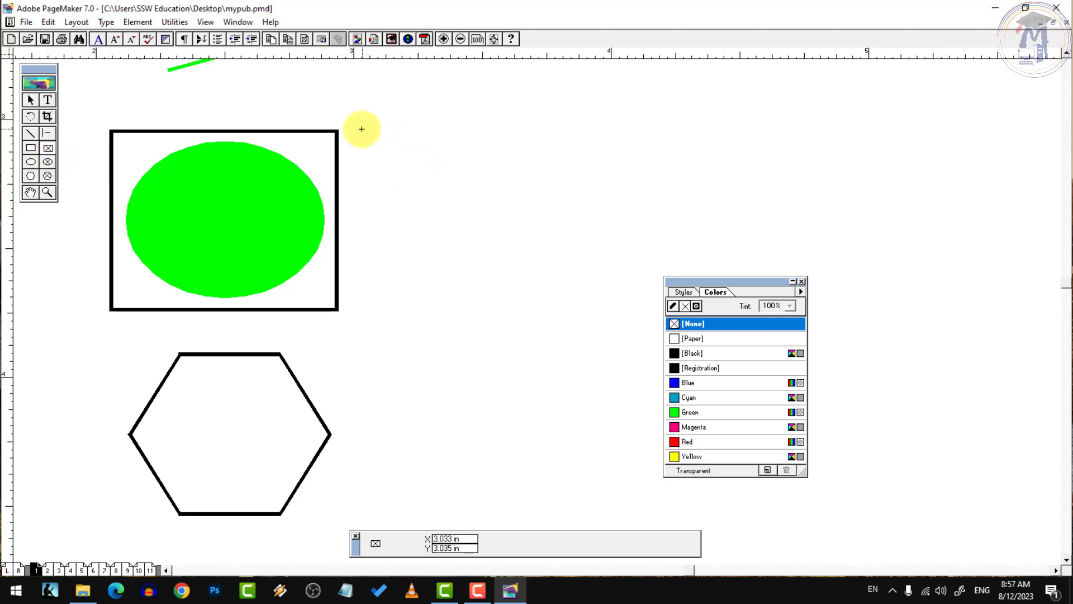
left_click_drag(361, 129, 638, 385)
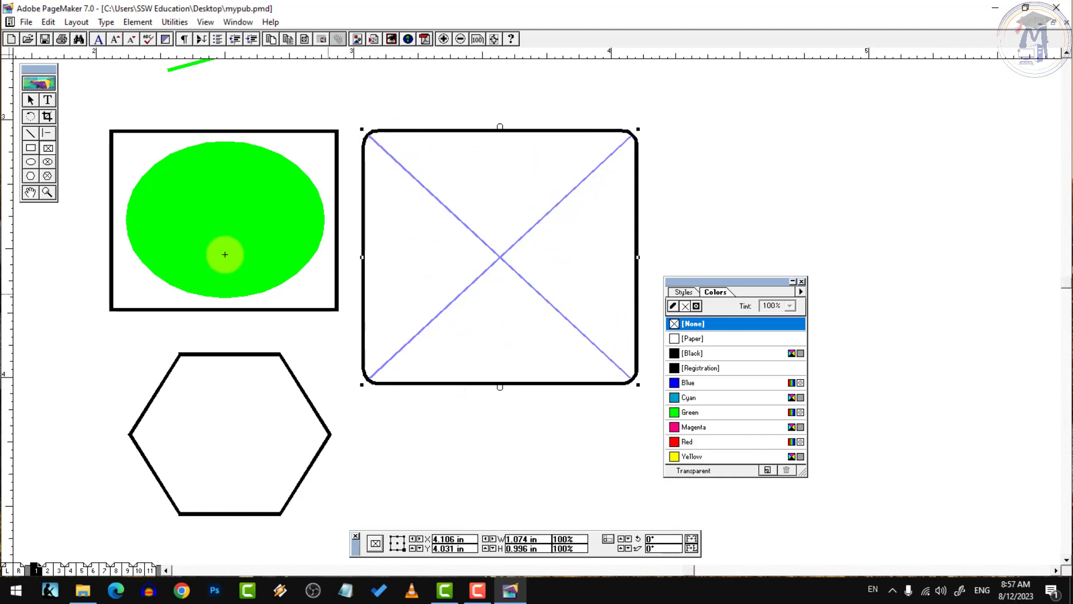
Draw an ellipse frame about 0.87 × 0.56 in beside the rounded rectangle frame
left_click(49, 162)
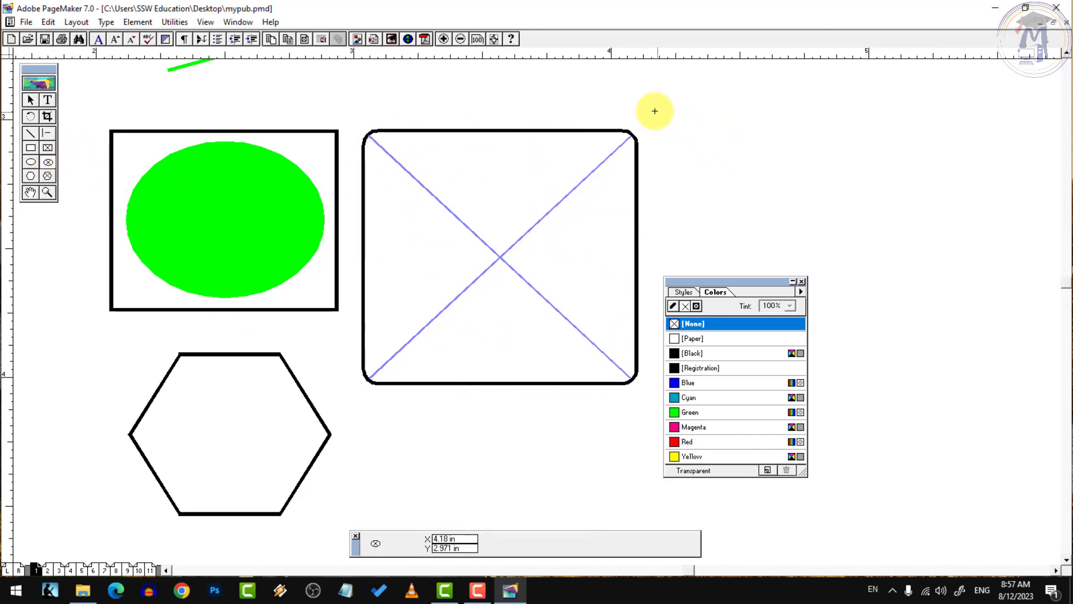
left_click_drag(655, 112, 879, 254)
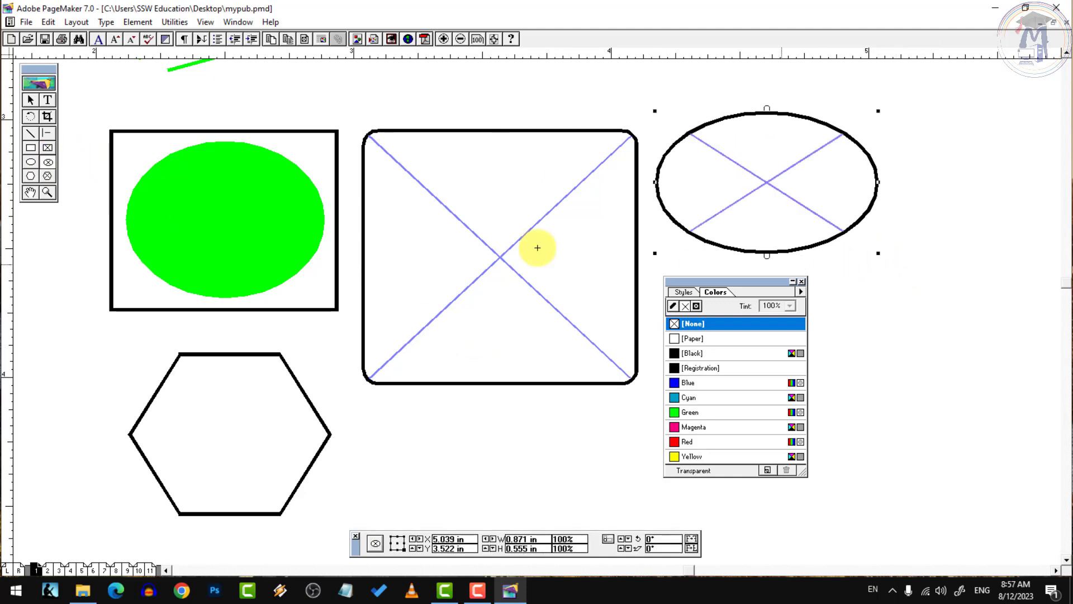
left_click(48, 175)
left_click_drag(356, 409, 565, 512)
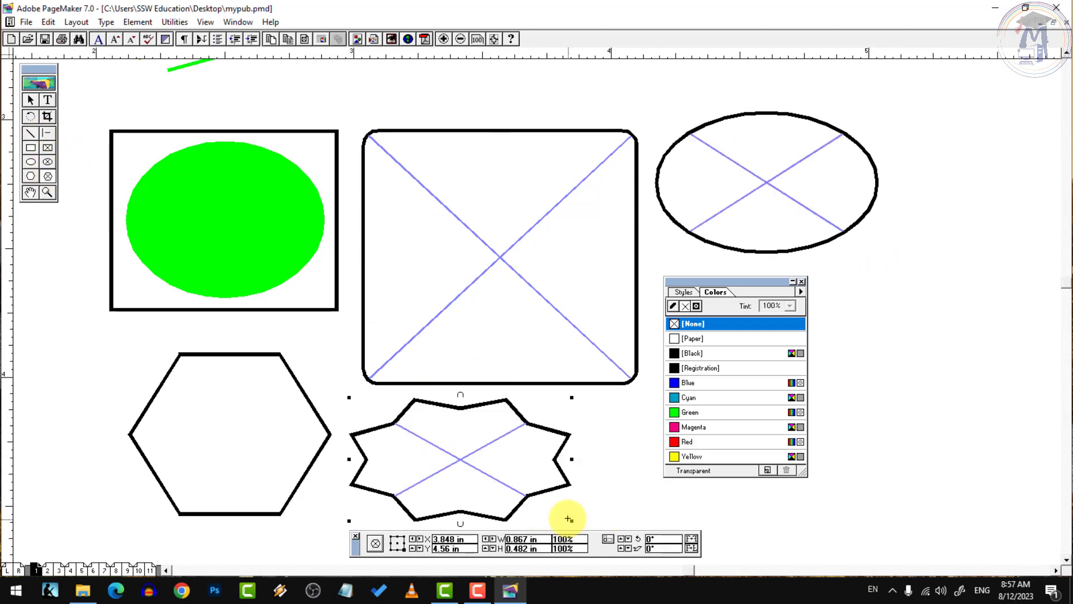
key("ctrl+z")
Set the polygon settings to 6 sides with a 0% star inset
double_click(31, 177)
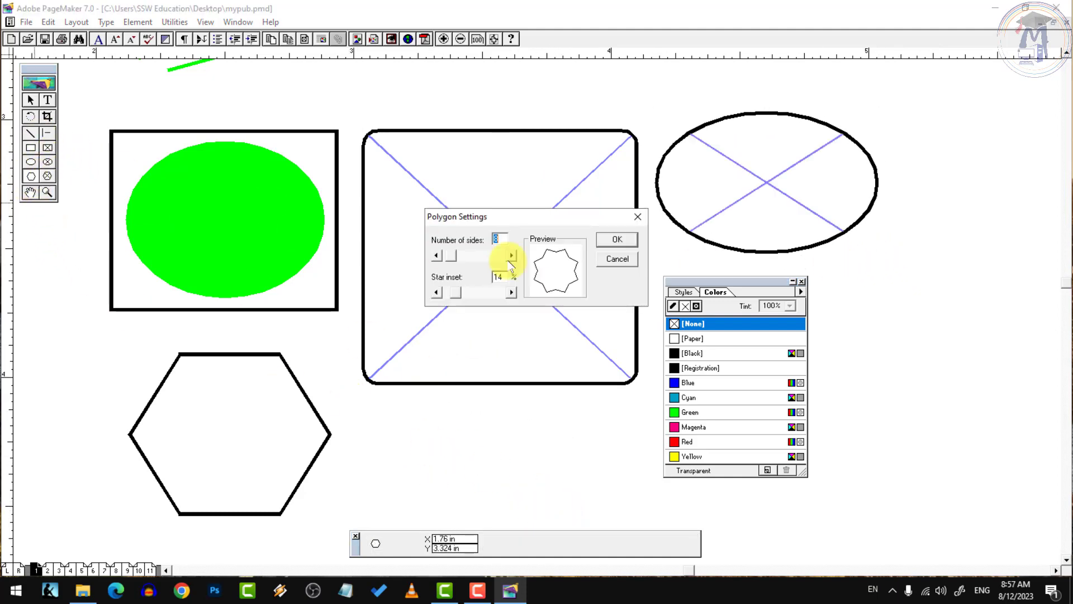
left_click(446, 296)
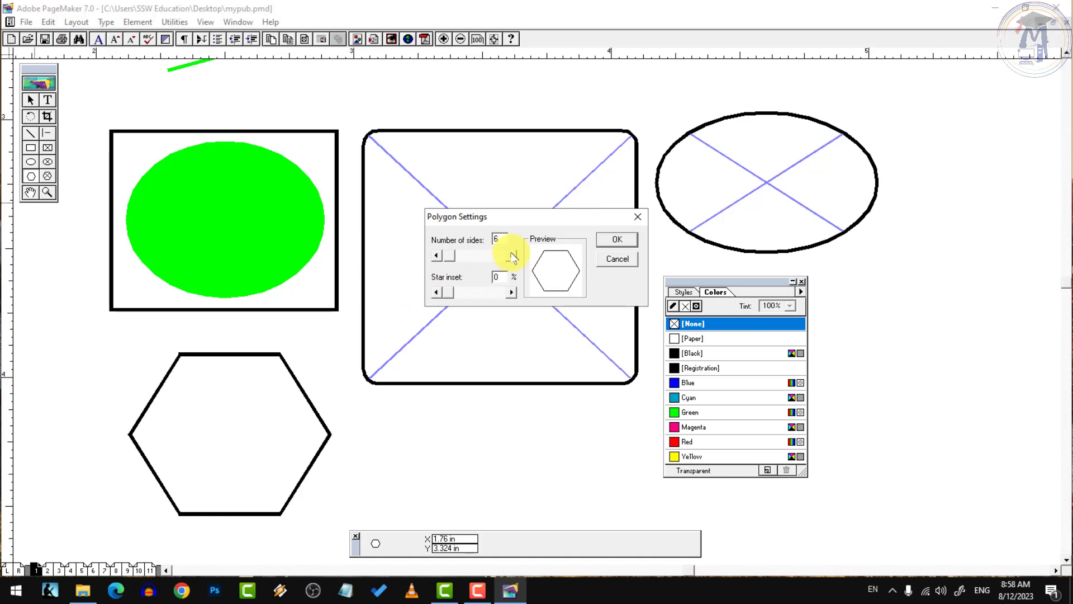
left_click(617, 240)
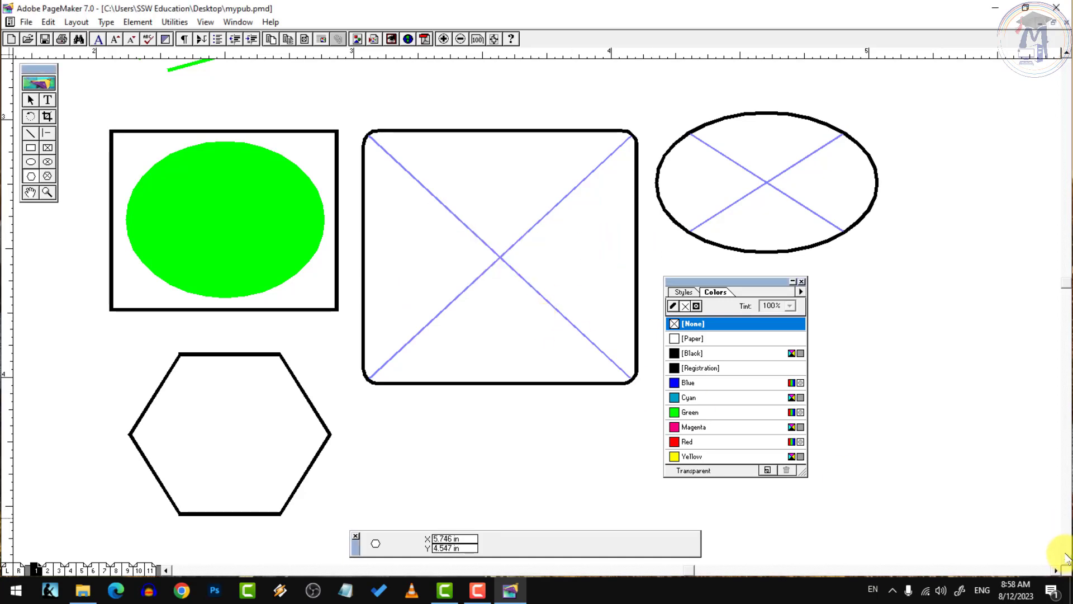
left_click(1066, 558)
left_click_drag(373, 341, 600, 488)
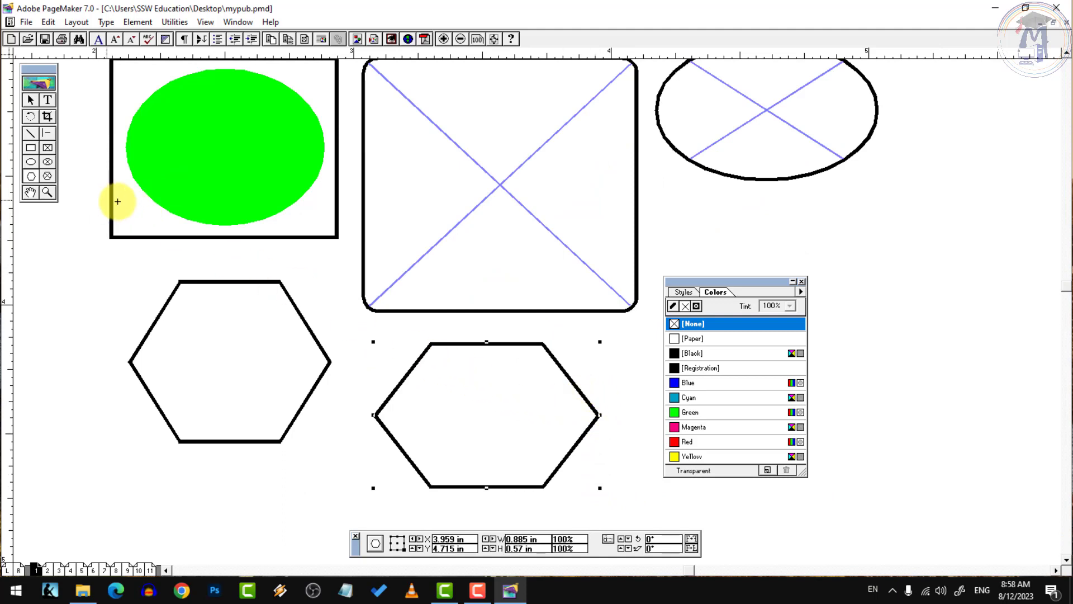
key("Delete")
Draw a hexagonal polygon frame about 0.8 × 0.66 in below the rounded rectangle frame
left_click(47, 176)
left_click_drag(385, 326, 592, 496)
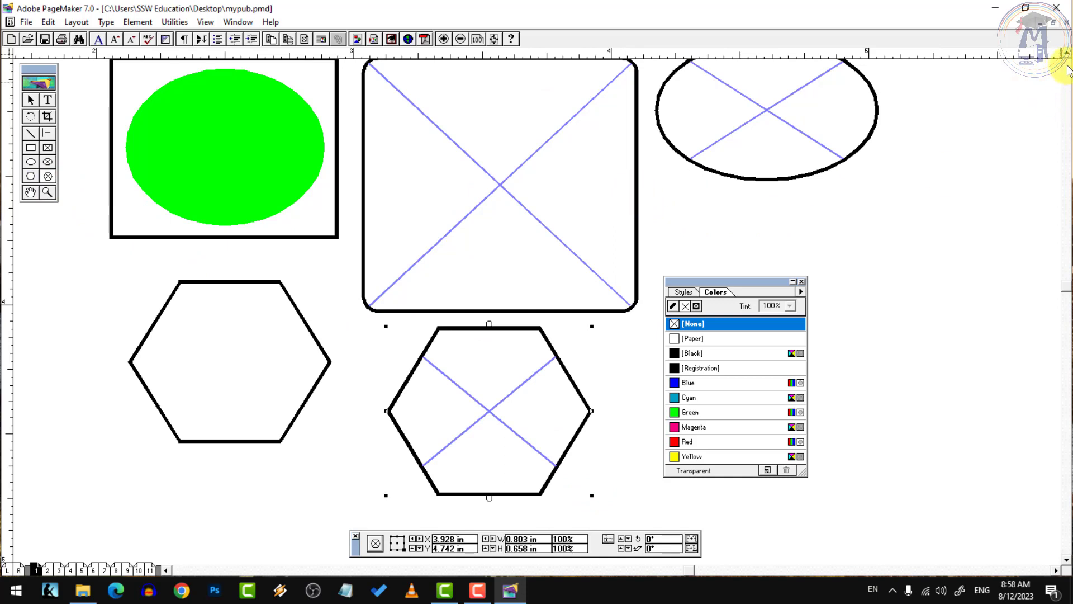
left_click(1066, 53)
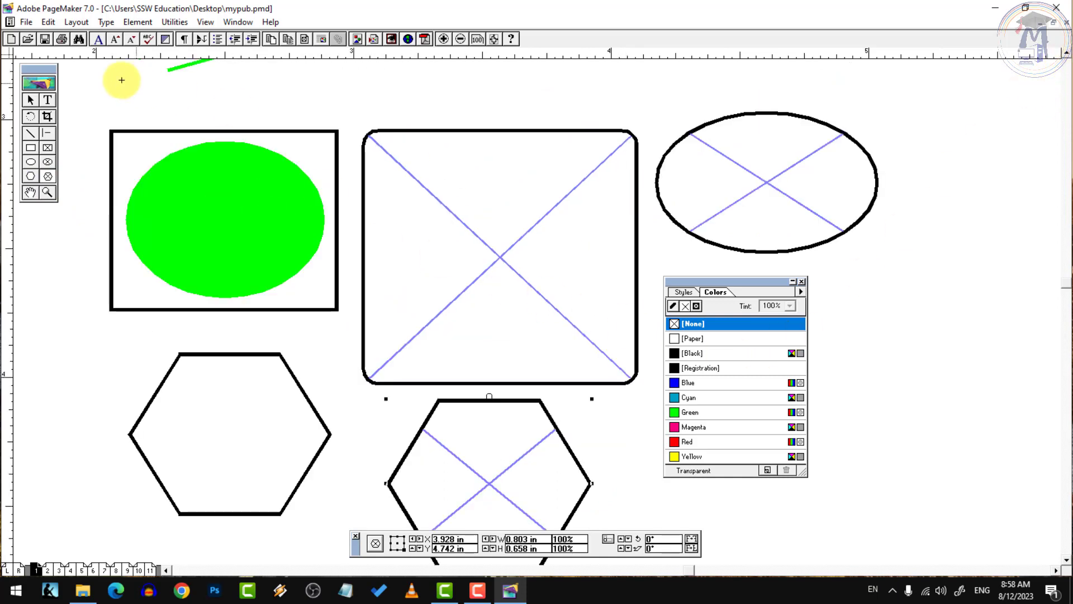
Place the anh3 JPG image from the Desktop within the rounded rectangle frame
left_click(31, 99)
left_click(413, 136)
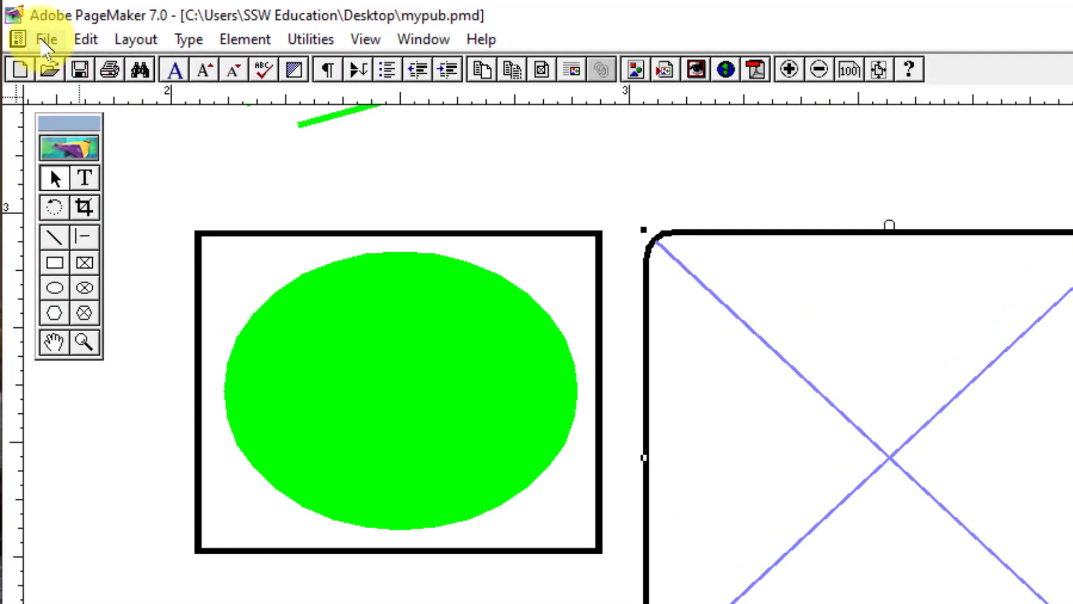
left_click(44, 40)
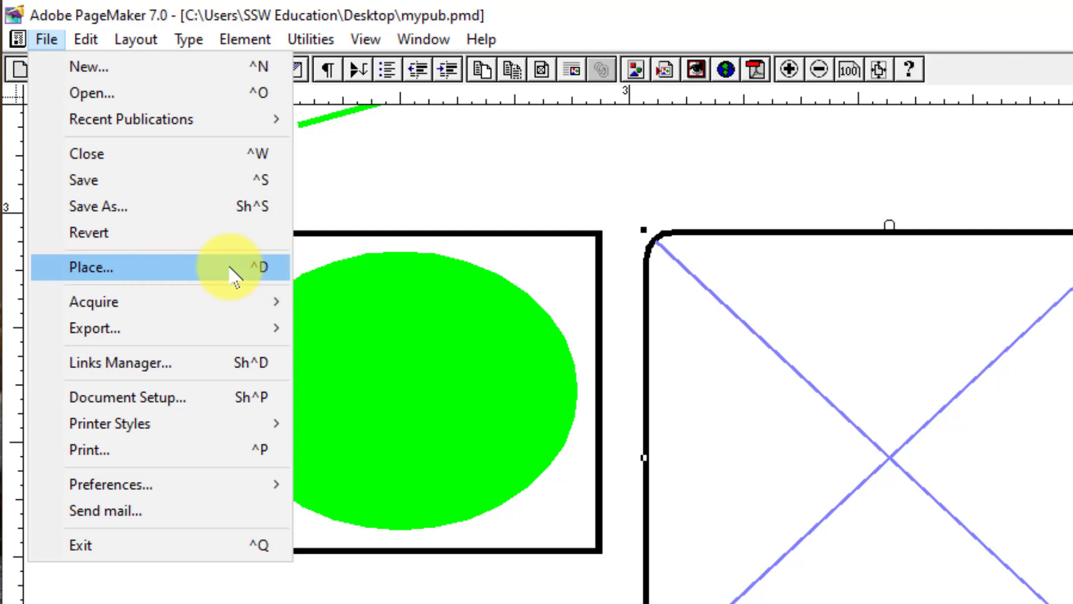
left_click(271, 262)
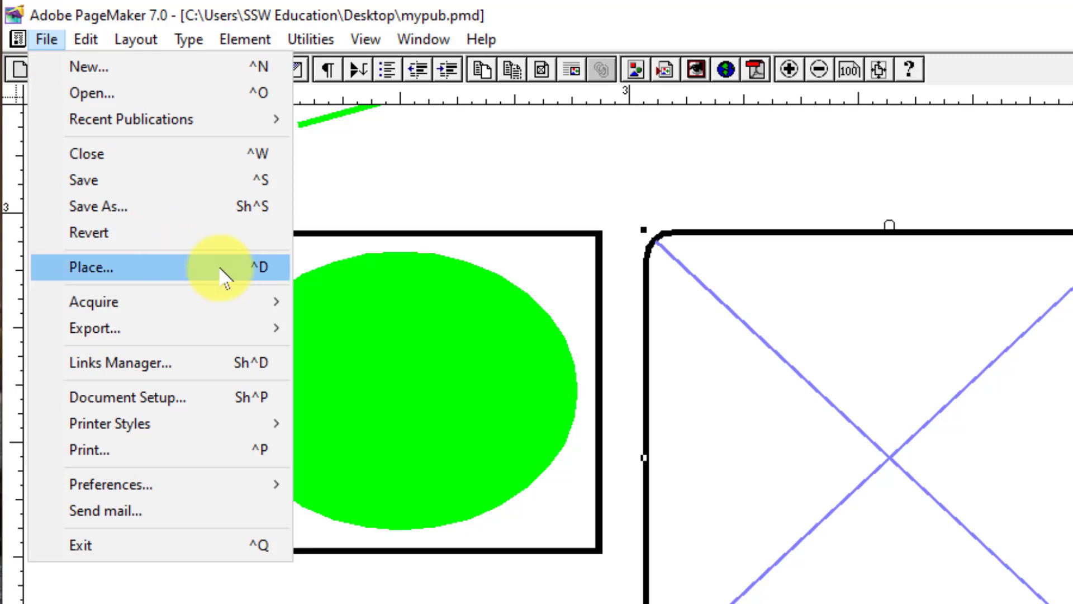
left_click(125, 277)
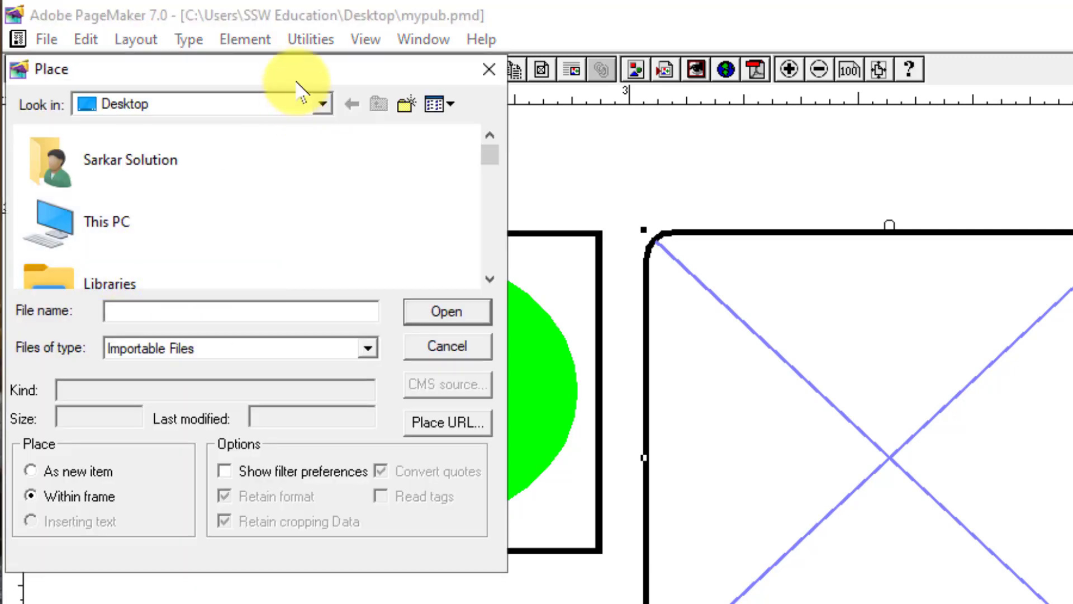
left_click_drag(324, 69, 655, 141)
left_click_drag(821, 227, 811, 294)
left_click(462, 277)
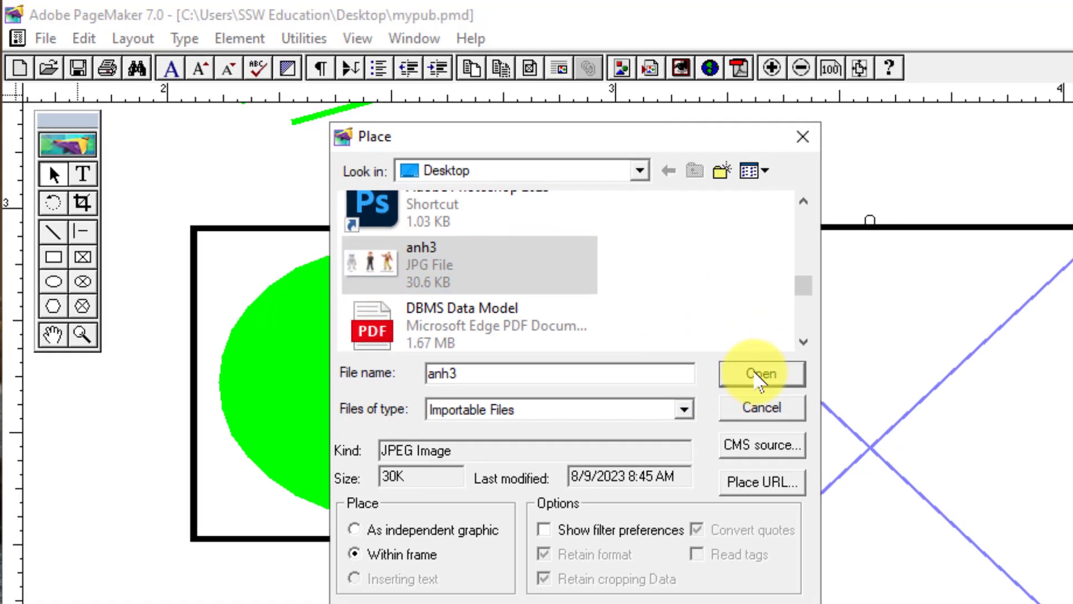
left_click(760, 376)
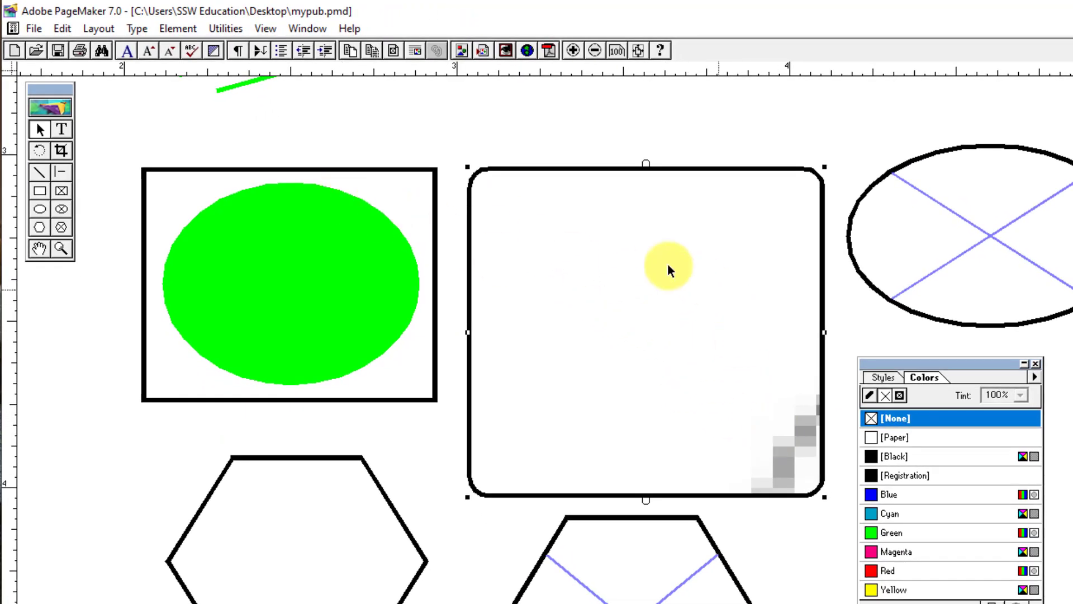
Try to shift the placed image inside the rounded frame with the Cropping tool
left_click(62, 151)
left_click(740, 449)
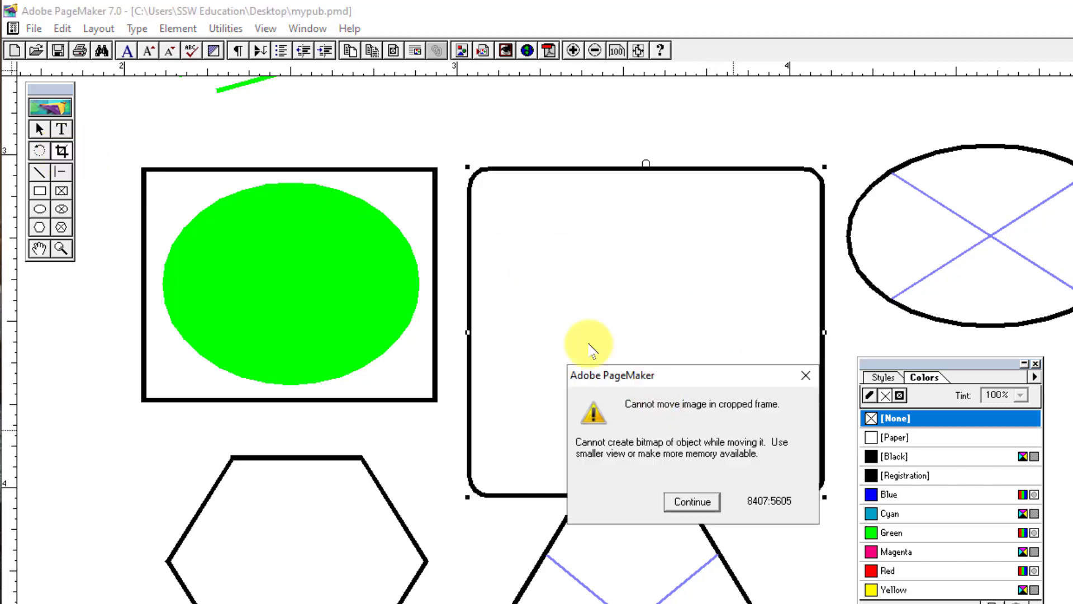
left_click(693, 501)
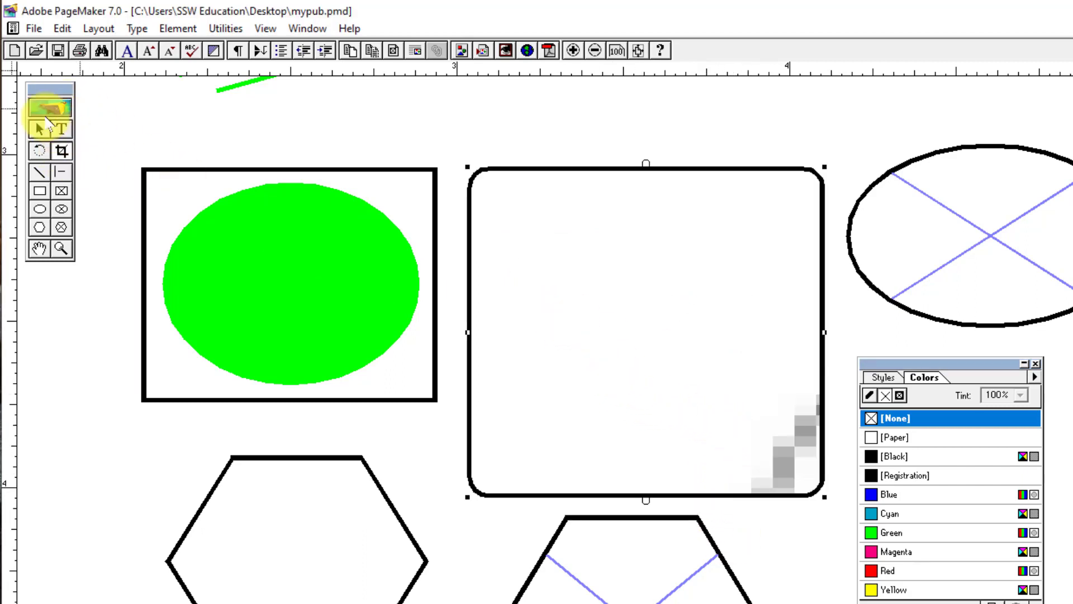
Replace the rounded frame's content with the back JPEG image from the Webpage1 folder on the Desktop
left_click(34, 28)
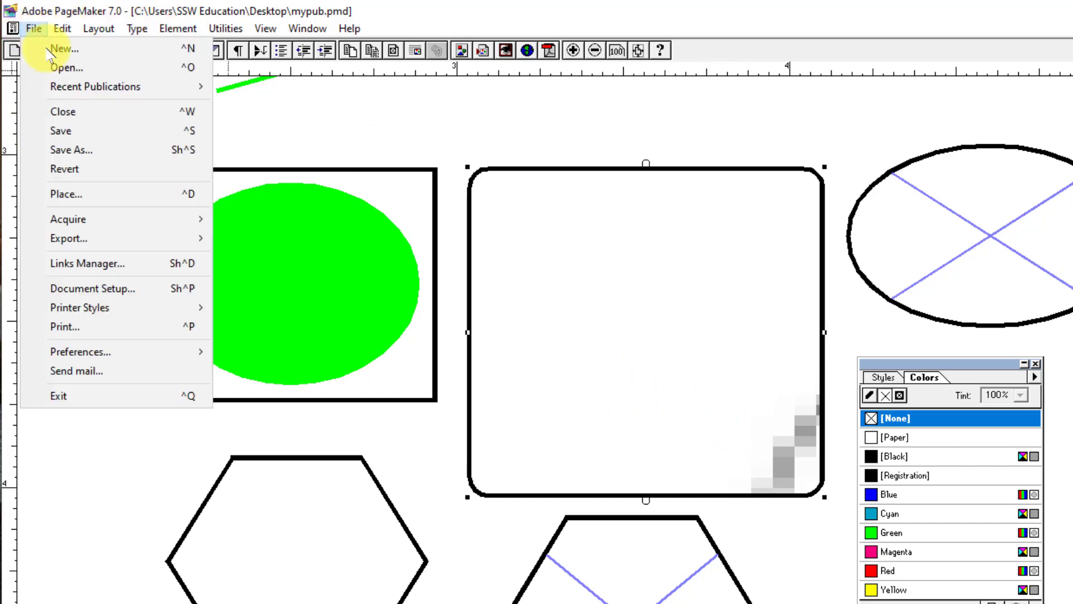
left_click(112, 193)
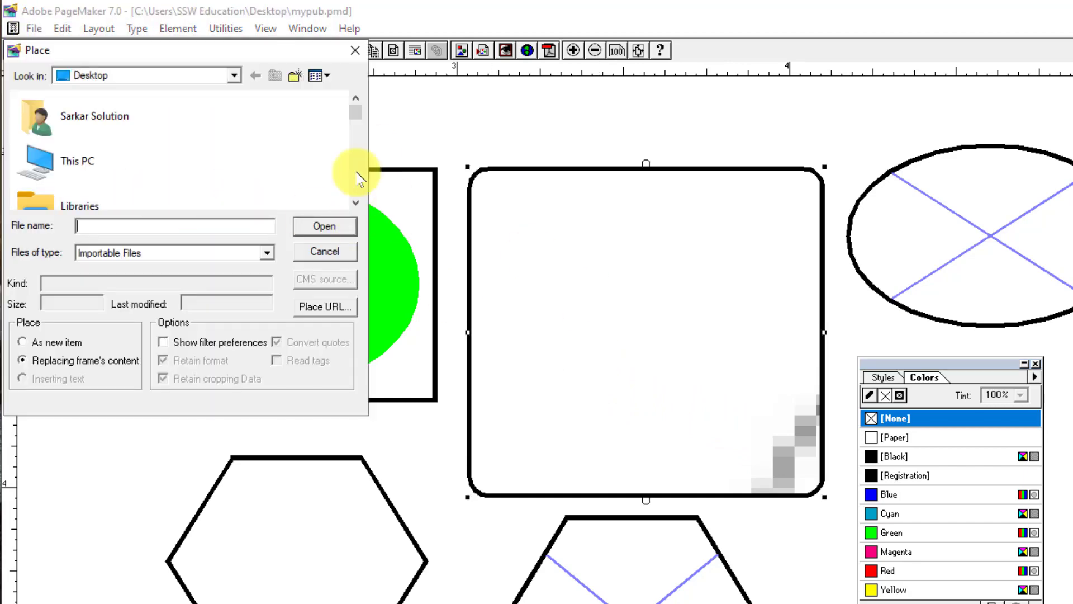
left_click(104, 165)
scroll(109, 159, "down", 3)
double_click(84, 202)
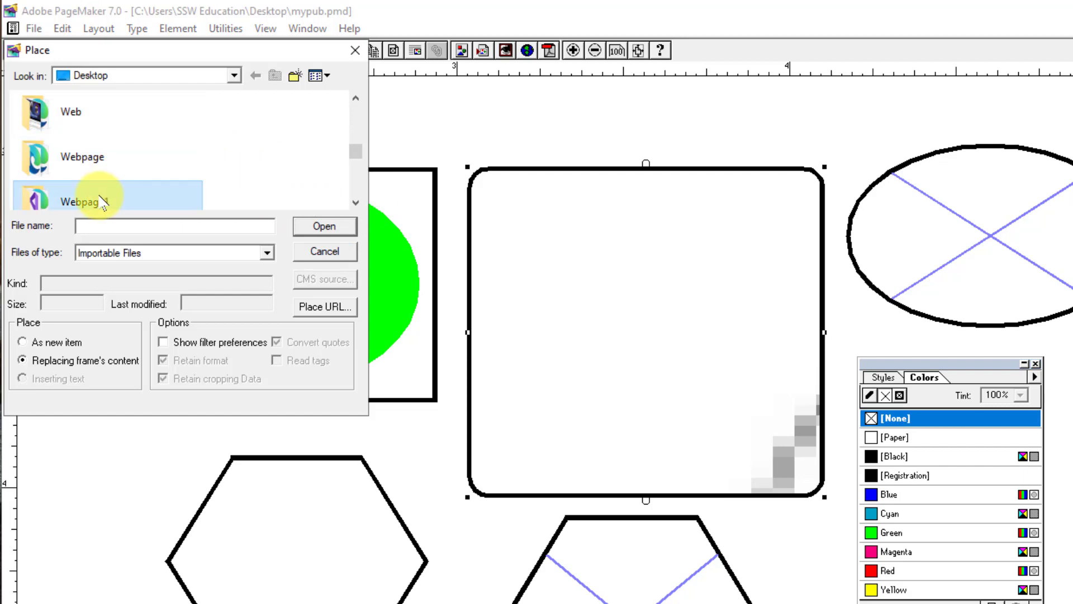
left_click(46, 119)
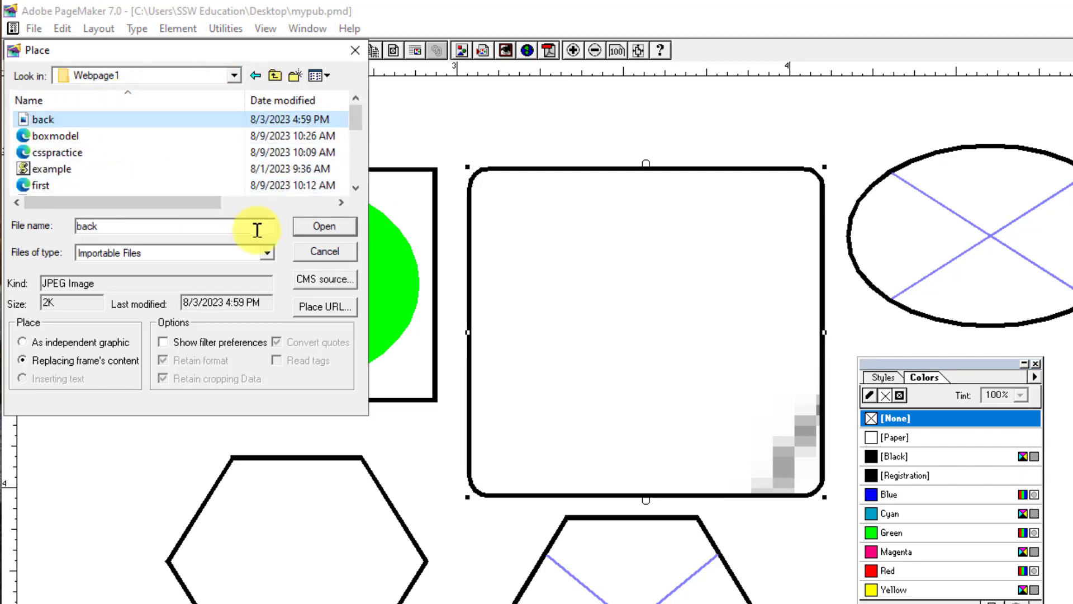
left_click(335, 230)
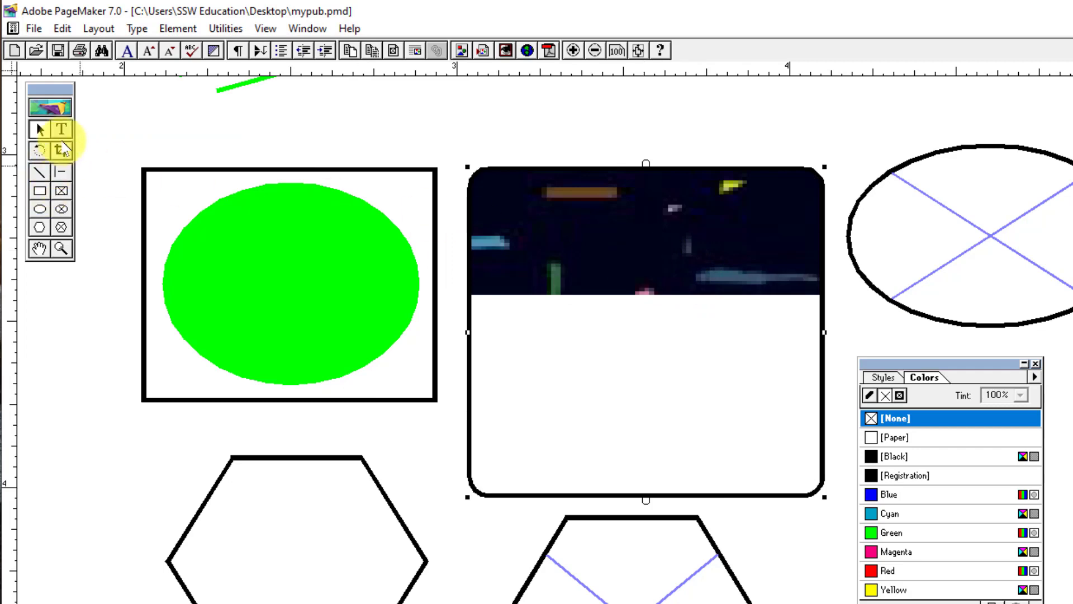
Nudge the rounded frame up and left, and shift the image down inside it with the Cropping tool
left_click_drag(639, 246, 630, 225)
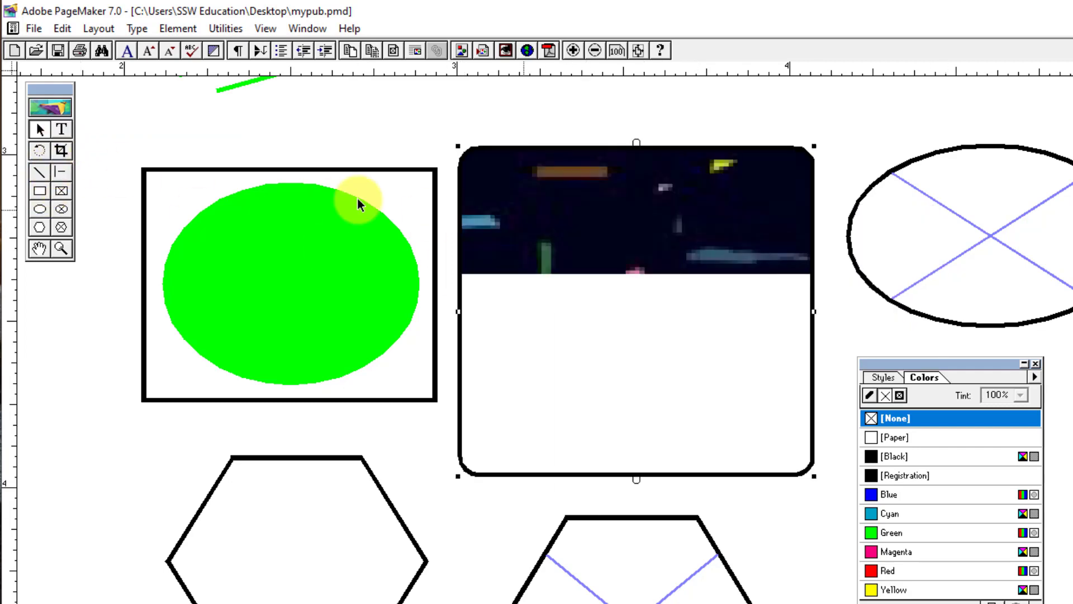
left_click(71, 158)
left_click_drag(774, 259, 691, 289)
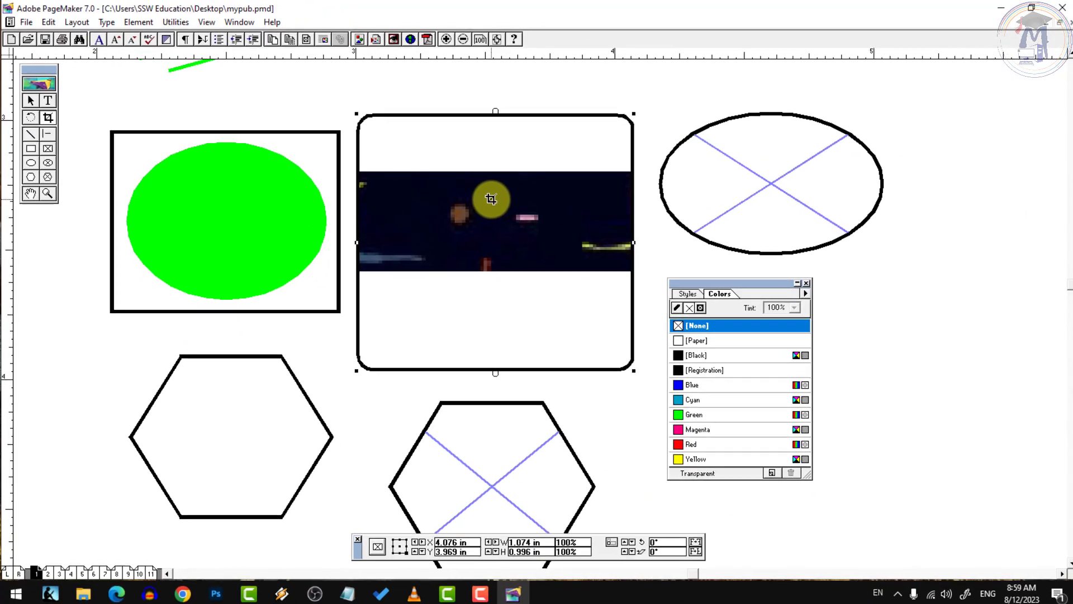
Place the Visual-Studio-2022-Community-System-Requirem… PNG from Webpage1 as an independent graphic at about X 1.88, Y 3.62 in
left_click(25, 22)
left_click(95, 151)
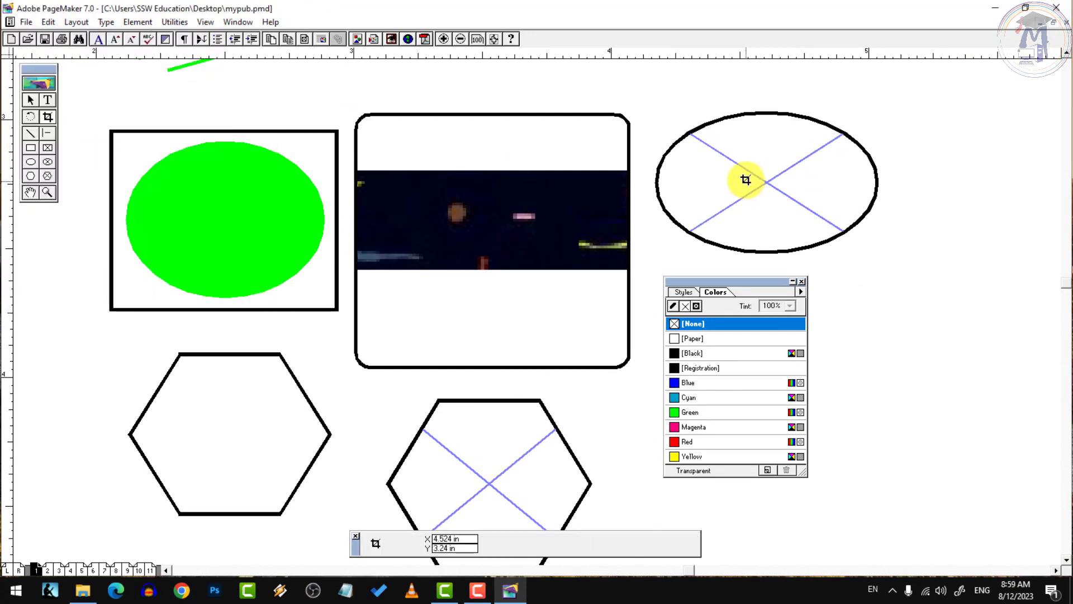
left_click(26, 22)
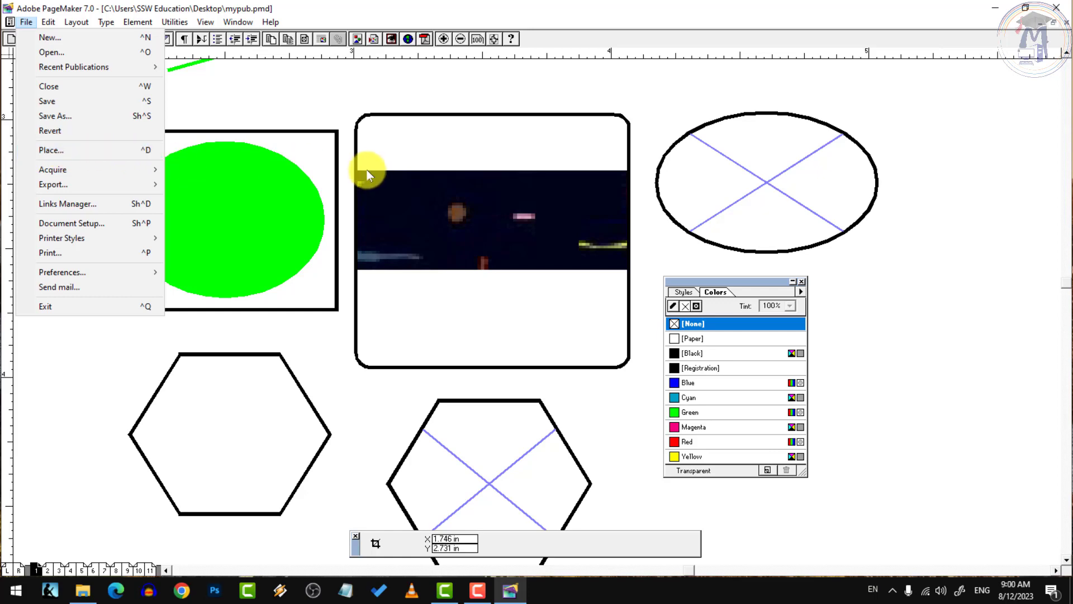
left_click(83, 151)
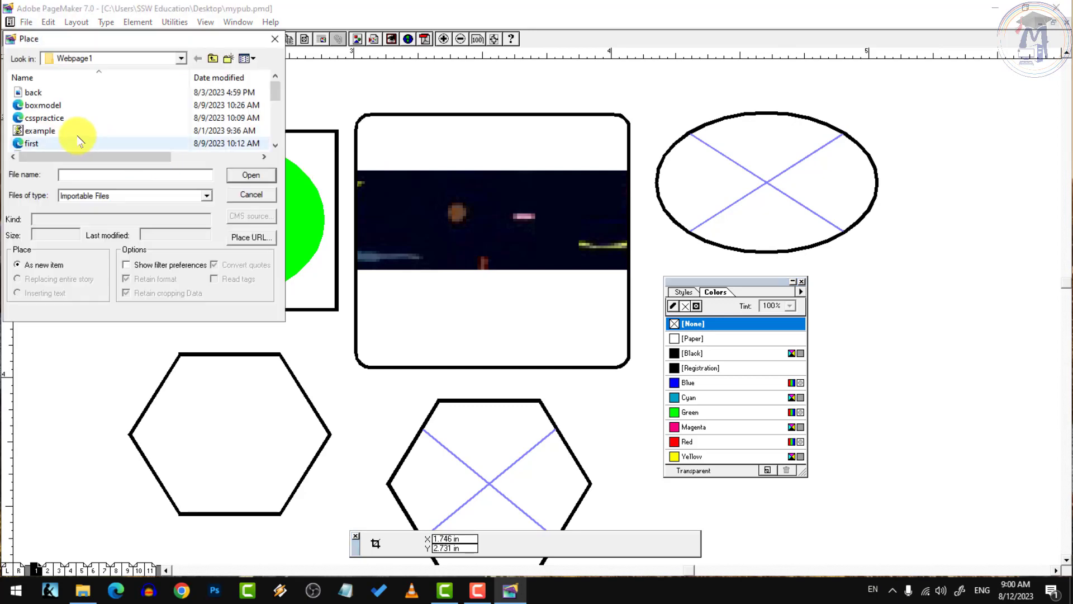
scroll(79, 137, "up", 3)
left_click(34, 93)
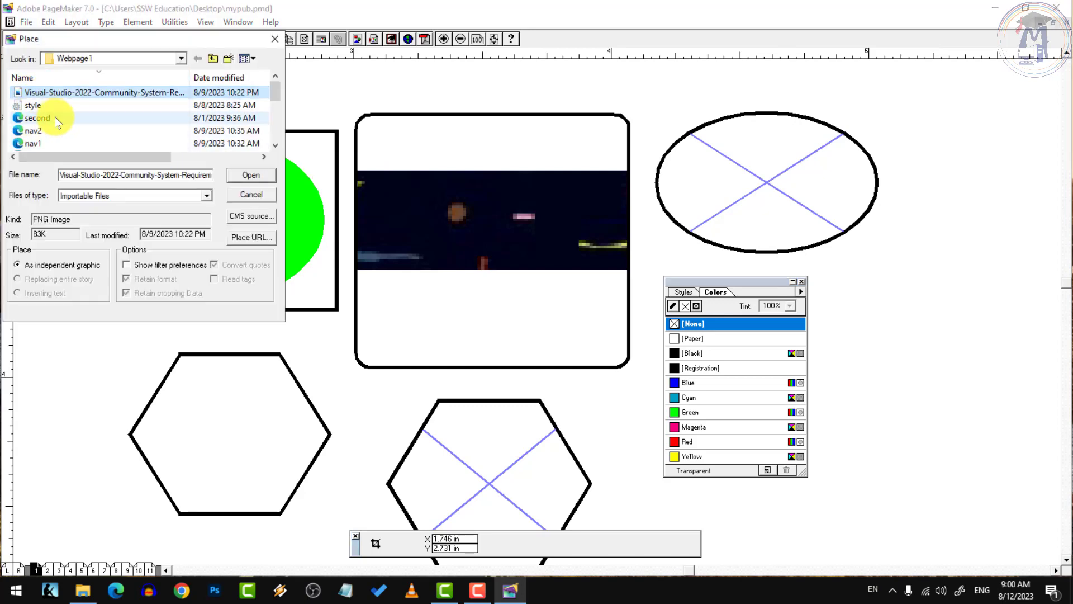
left_click(252, 176)
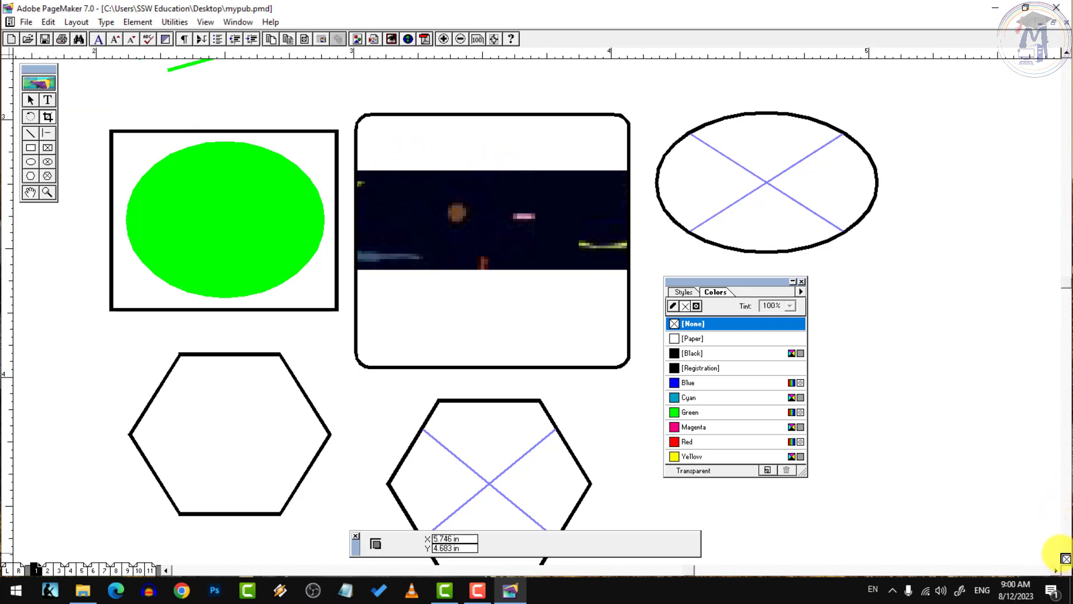
left_click(65, 279)
left_click(361, 290, "ctrl+alt")
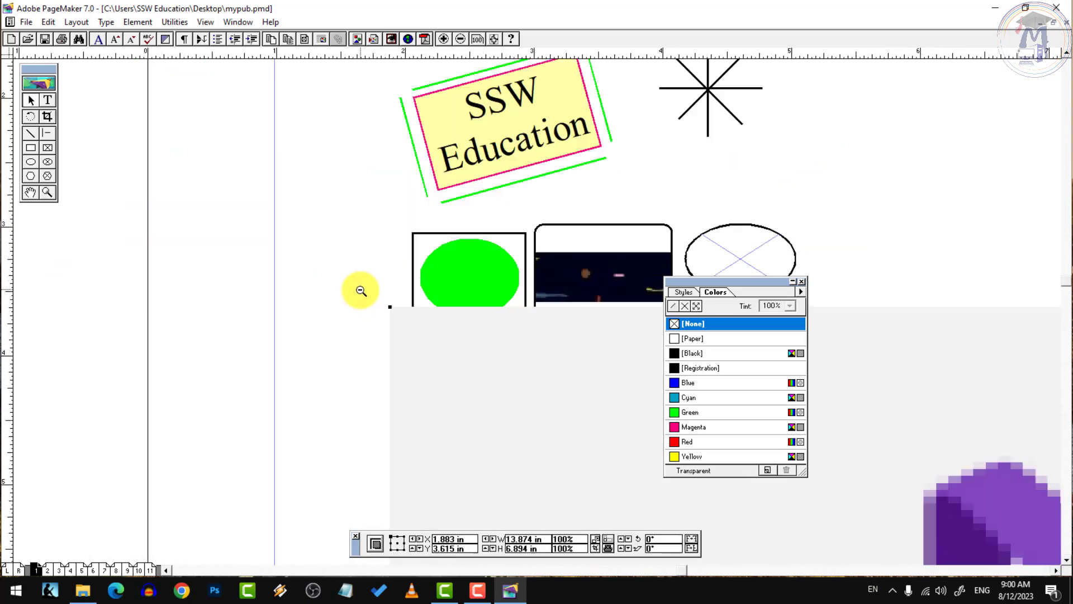
left_click(360, 290, "ctrl")
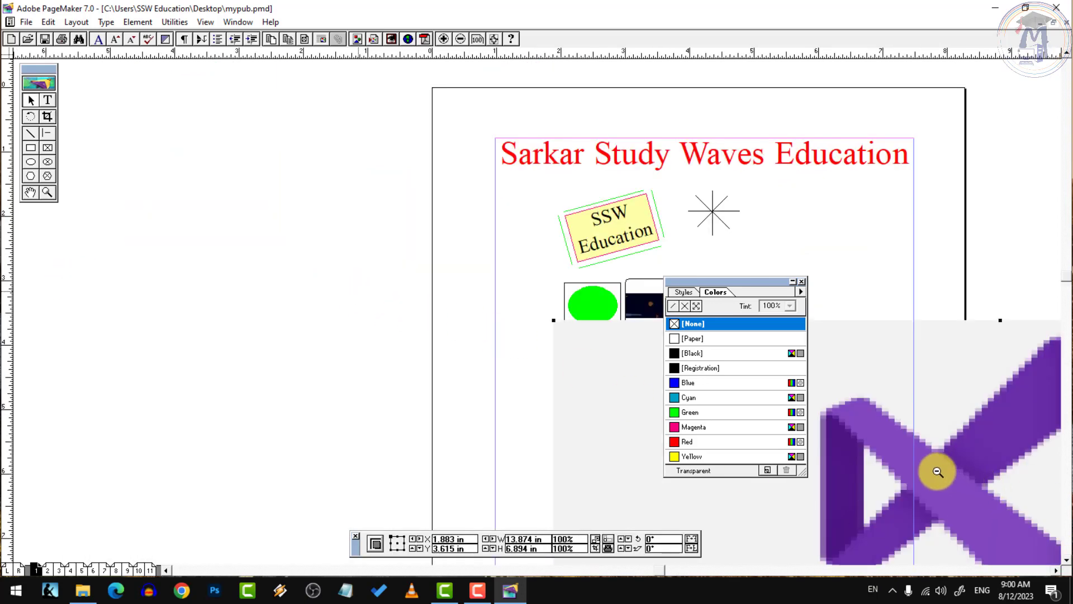
left_click(1055, 570)
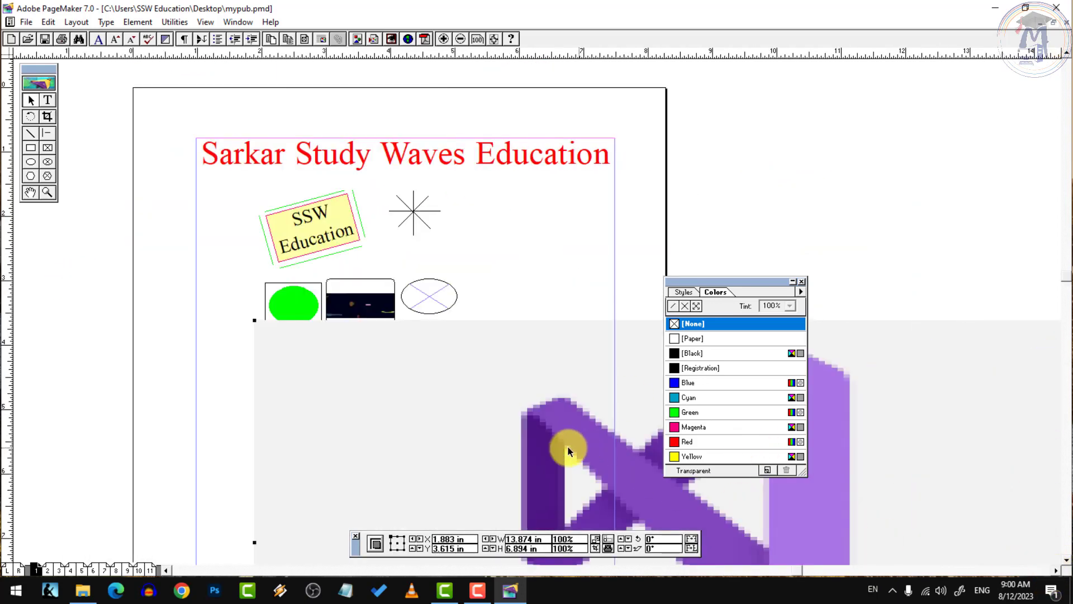
Shrink the Visual Studio graphic to about 2.19 by 1.27 in and position it beside the star of lines, below the heading
left_click_drag(568, 451, 401, 280)
left_click_drag(990, 156, 504, 209)
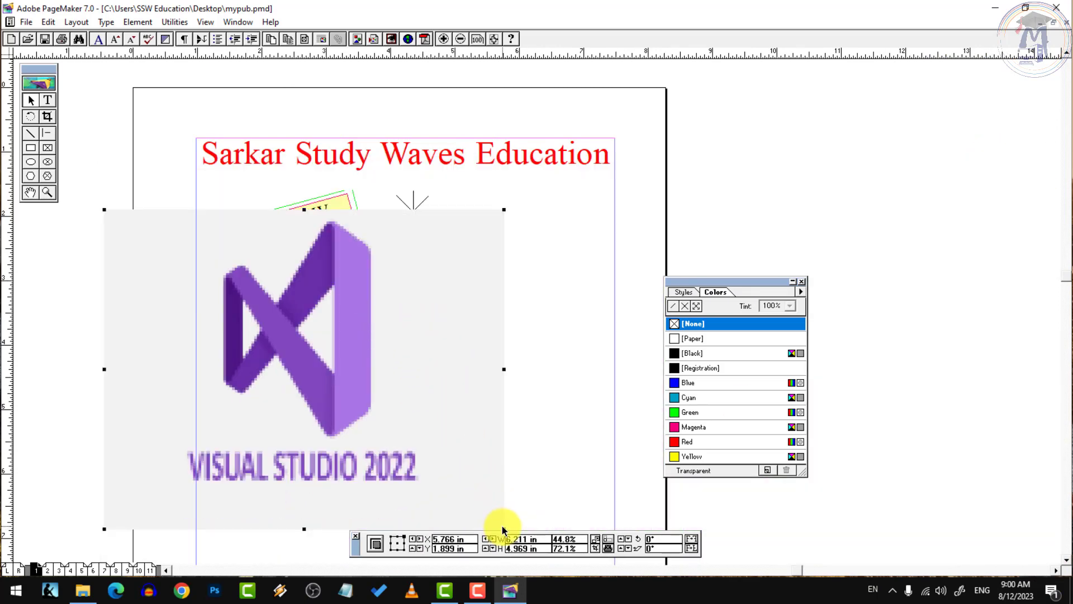
left_click_drag(503, 529, 559, 273)
left_click_drag(534, 240, 550, 235)
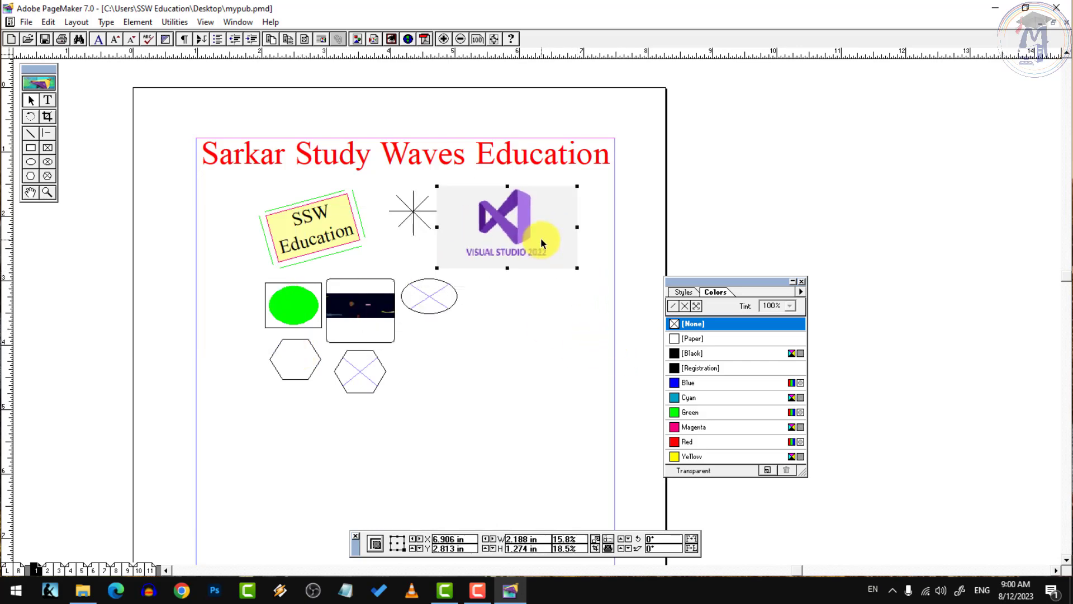
key("ctrl+equal")
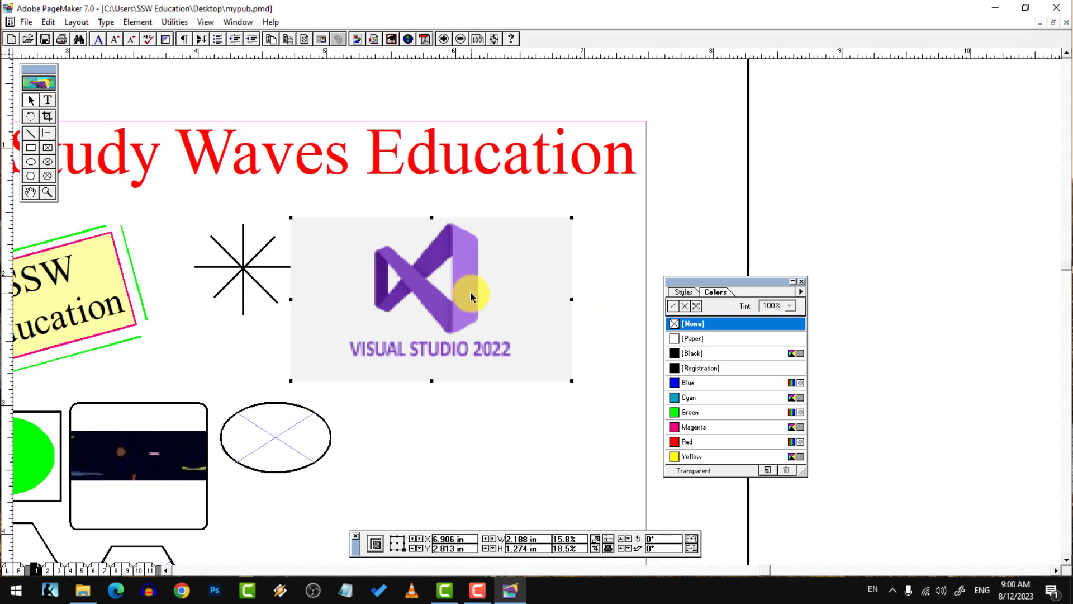
key("ctrl+Right")
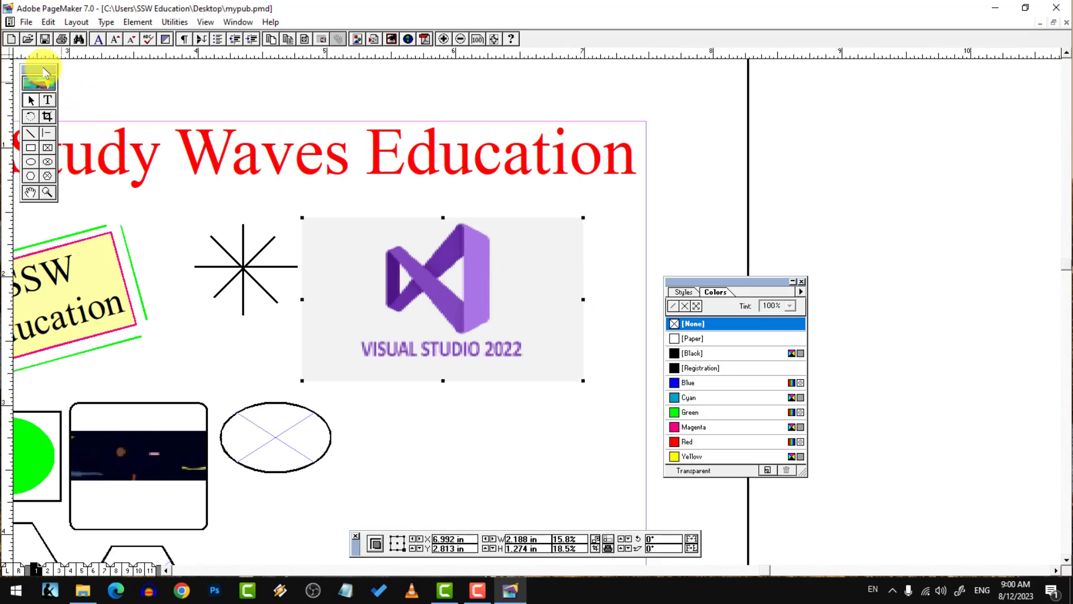
left_click(26, 22)
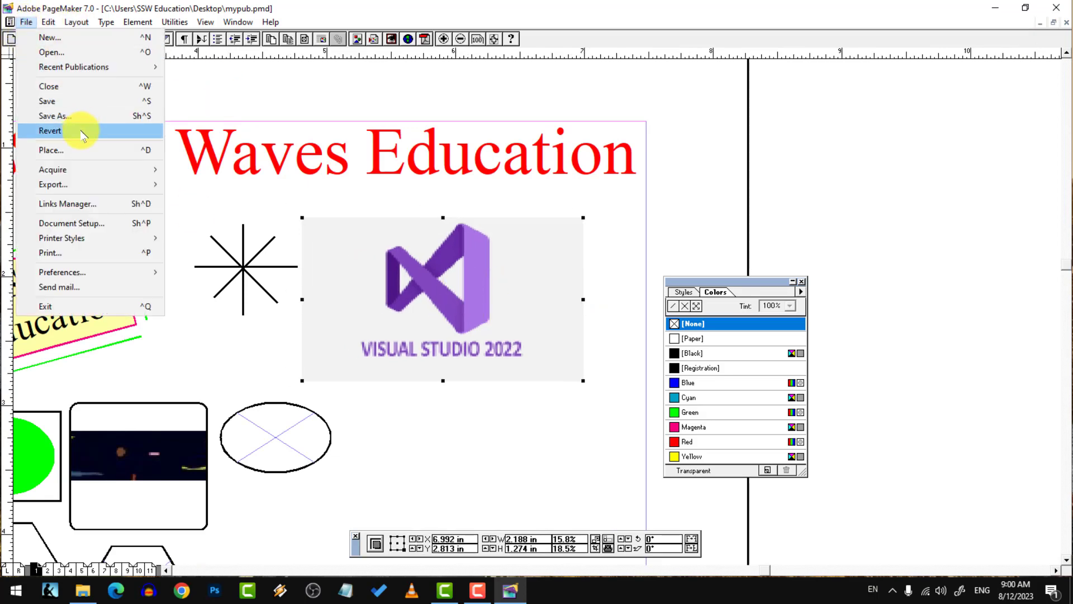
left_click(76, 150)
double_click(162, 143)
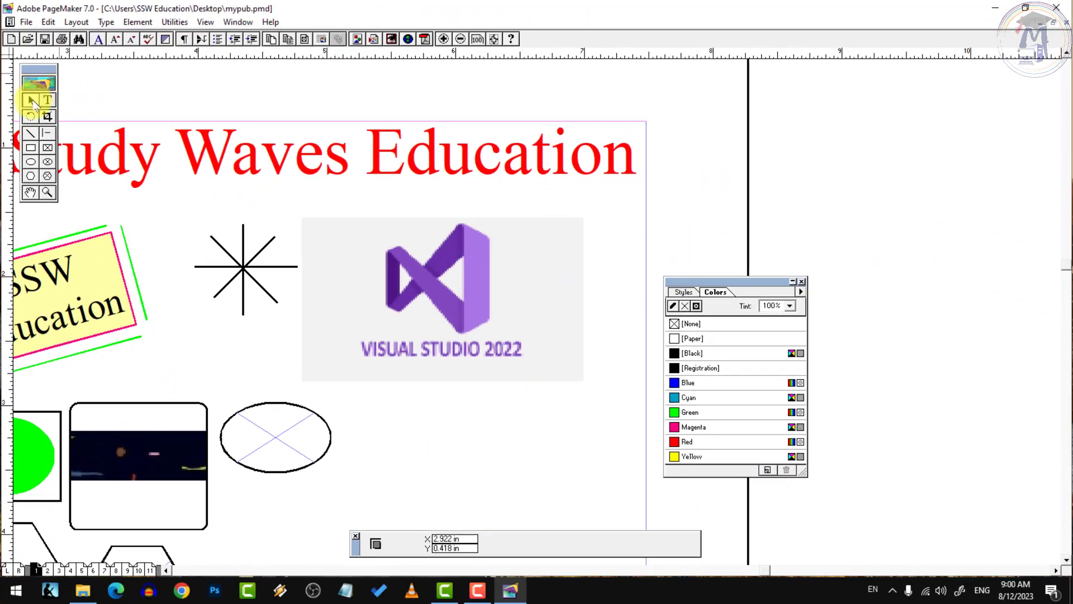
Delete the Visual Studio 2022 graphic from the page
left_click(31, 102)
left_click(505, 283)
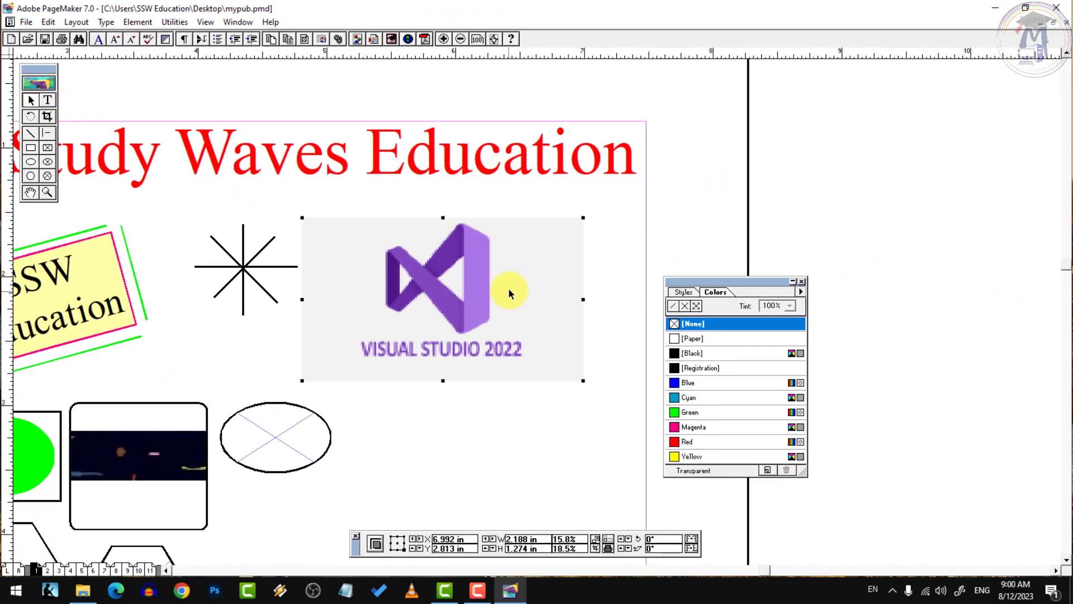
key("Delete")
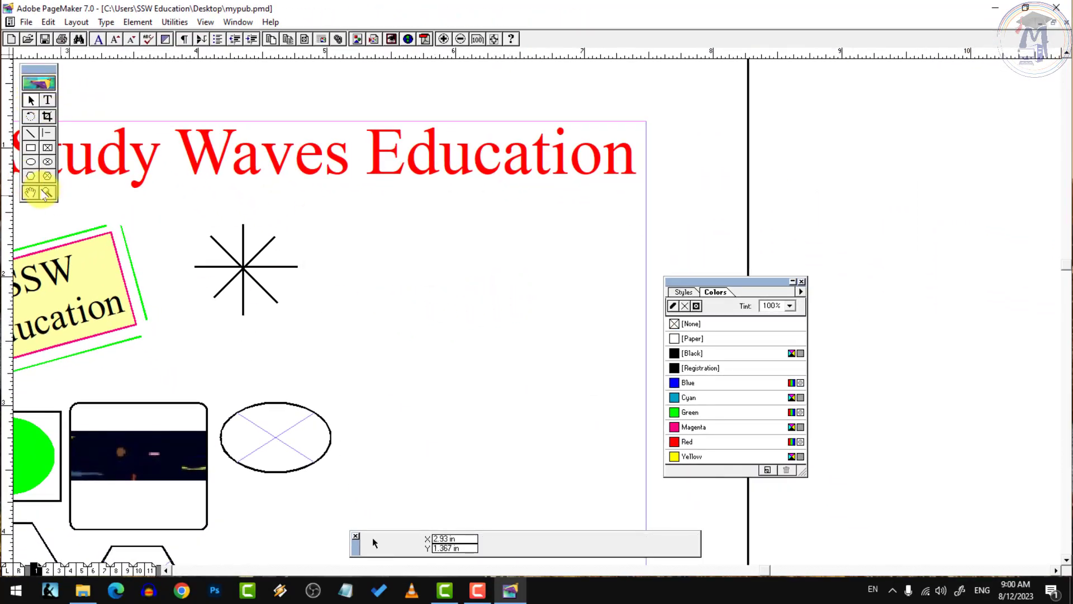
Examine the shapes around the star at different magnifications with the Zoom tool, both zooming in and zooming out
left_click(47, 192)
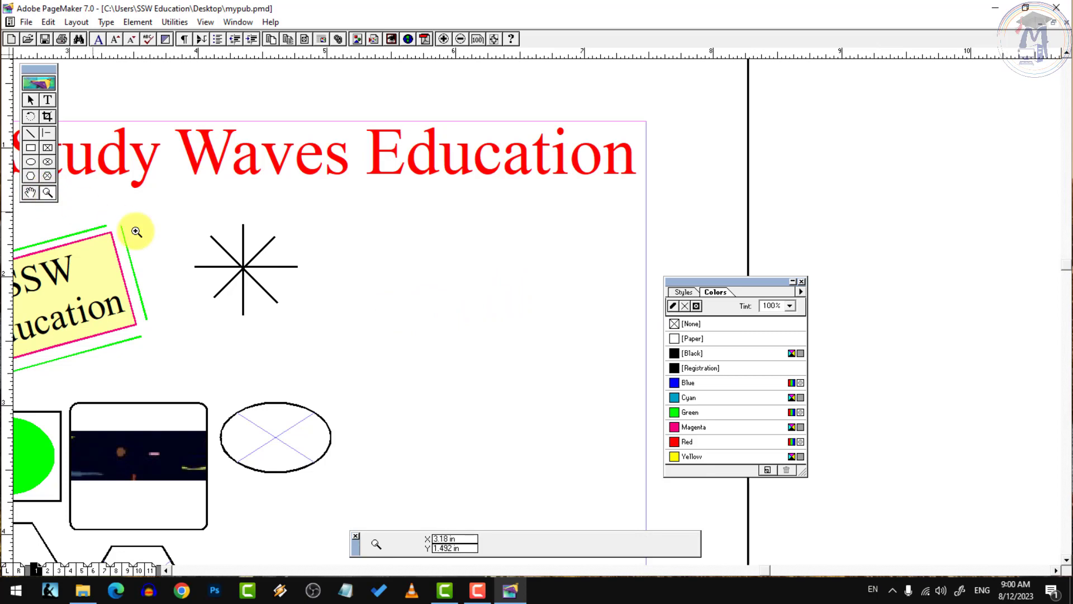
left_click(288, 281)
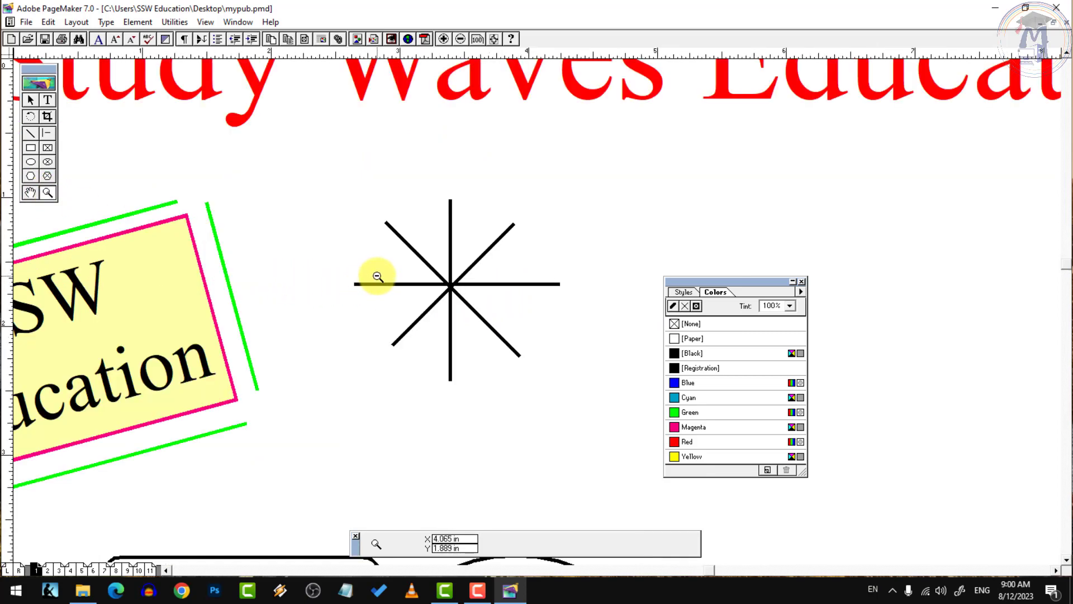
left_click(377, 276, "ctrl")
left_click(433, 336, "ctrl")
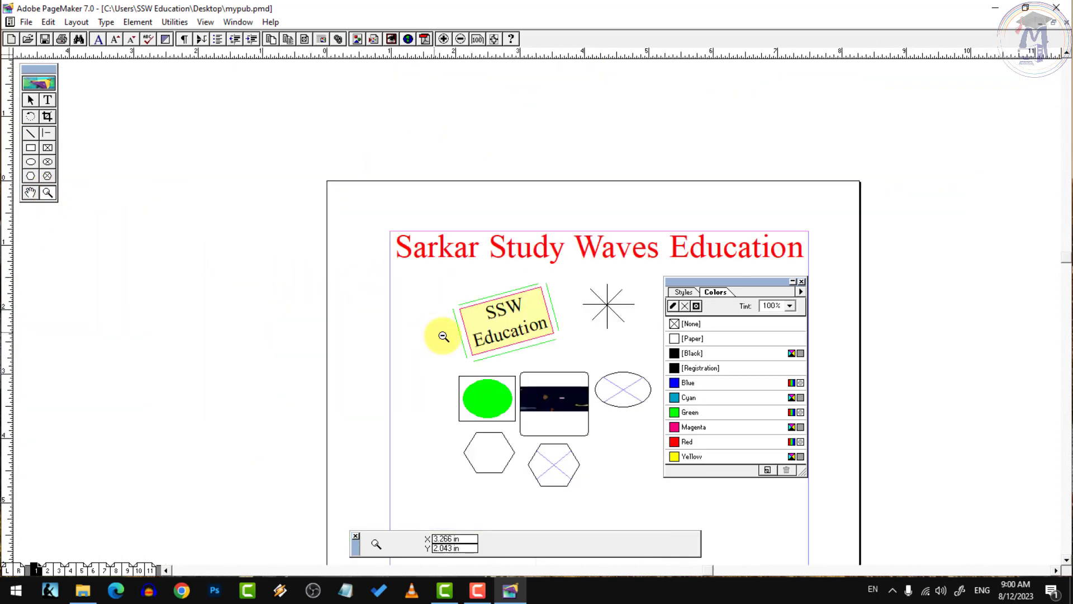
left_click(604, 413, "ctrl")
left_click(560, 297, "ctrl")
left_click(559, 289)
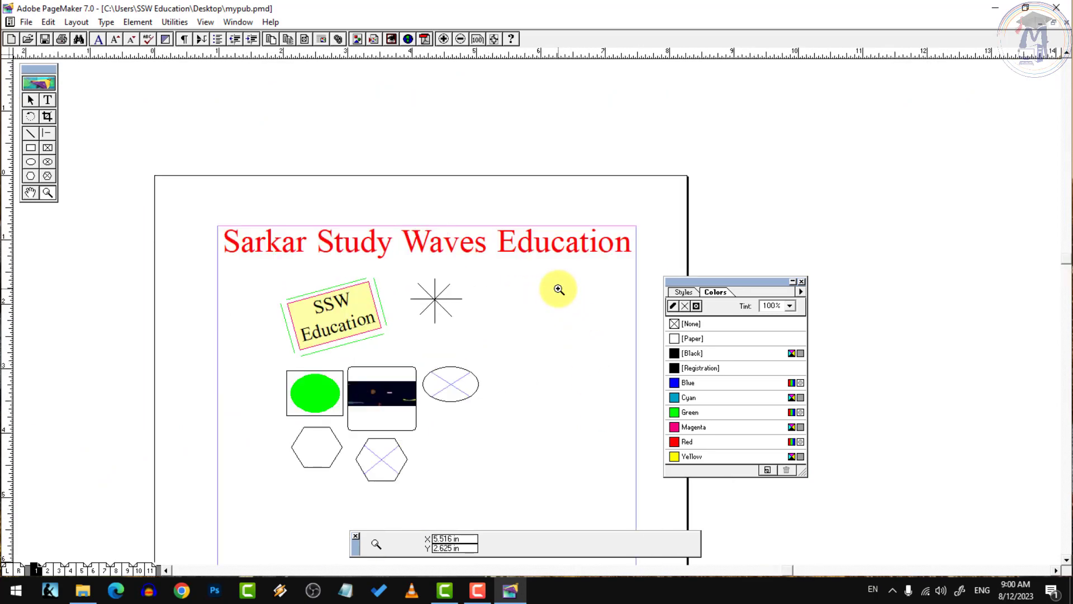
left_click(376, 366)
left_click(558, 310)
left_click(514, 296, "ctrl")
left_click(559, 286, "ctrl")
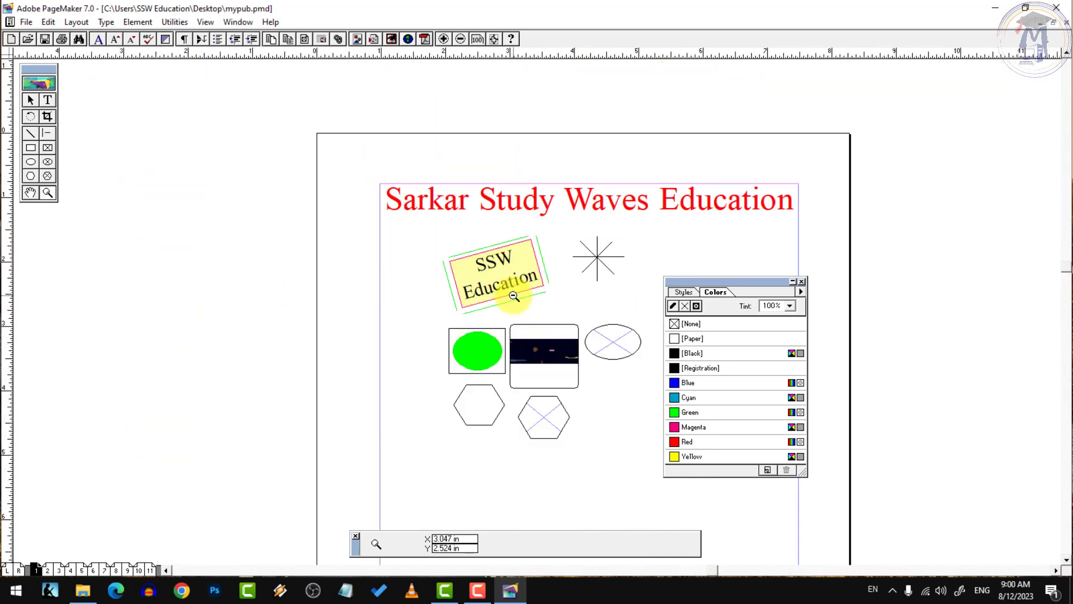
left_click(567, 283, "ctrl")
left_click(643, 333)
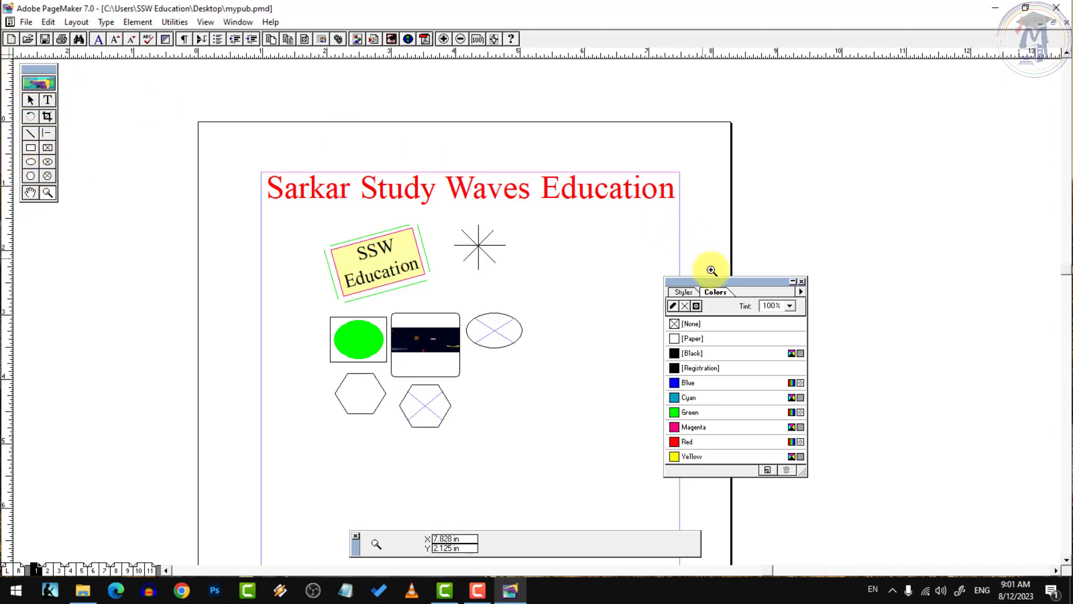
Move the Colors palette off the page and draw a rounded rectangle about 1.52 by 1.23 in beside the star
left_click_drag(738, 292, 835, 117)
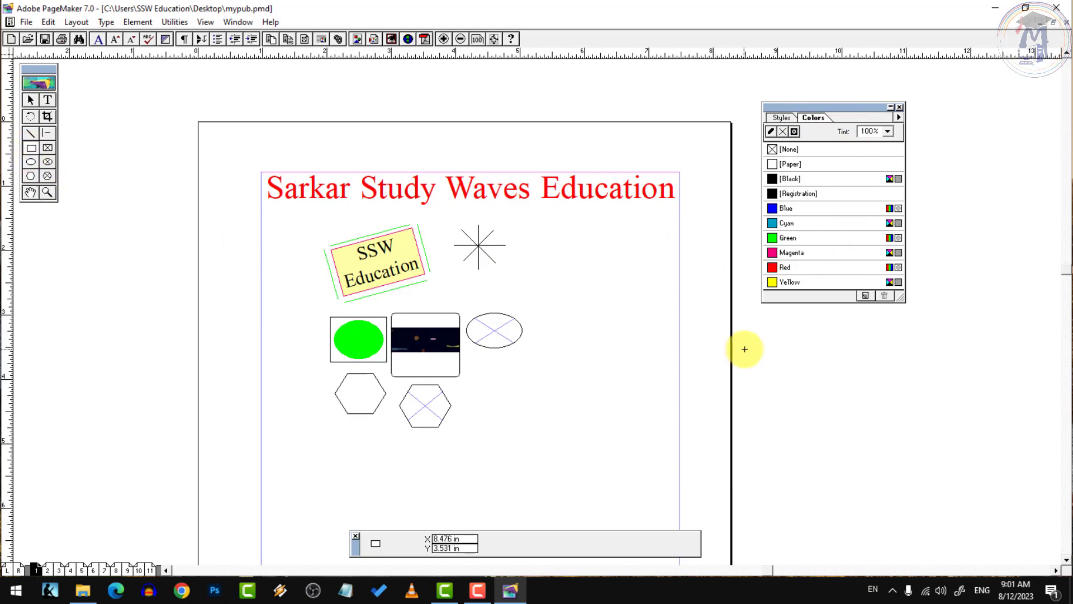
left_click(692, 306, "ctrl")
left_click_drag(254, 150, 451, 308)
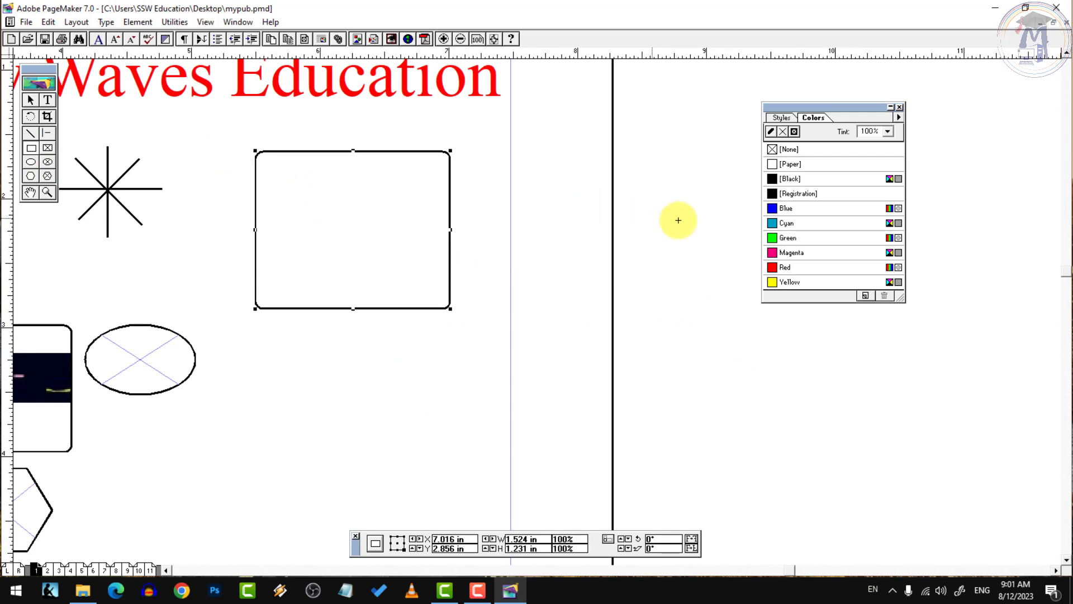
Try Cyan, Red, Yellow, Green and Blue on both fill and line of the new rounded rectangle, ending on Magenta
left_click(783, 222)
left_click(786, 267)
left_click(782, 279)
left_click(783, 252)
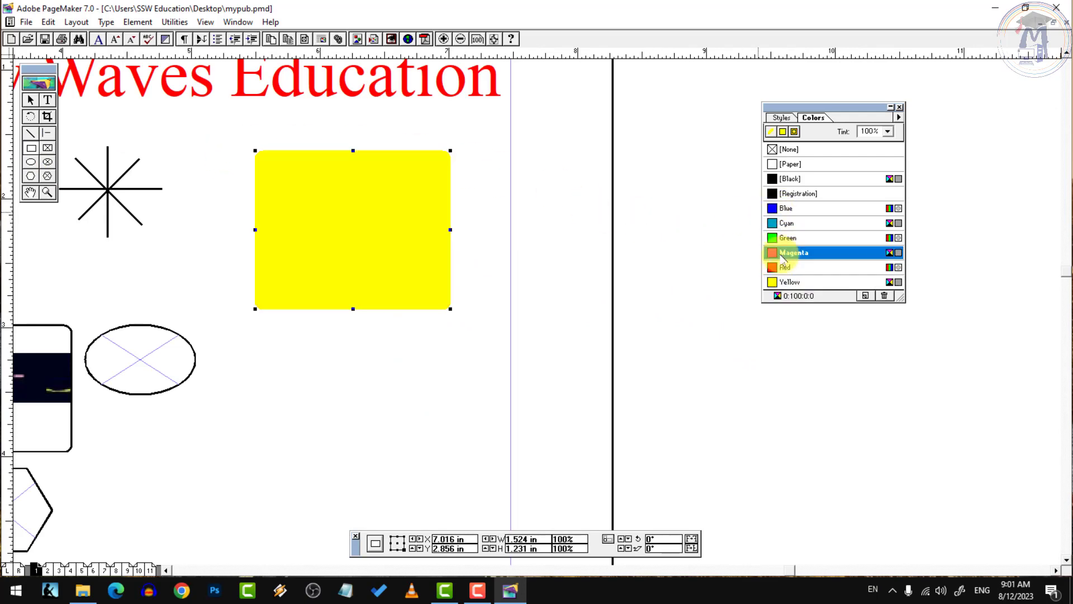
left_click(782, 238)
left_click(781, 224)
left_click(778, 208)
left_click(781, 239)
left_click(786, 268)
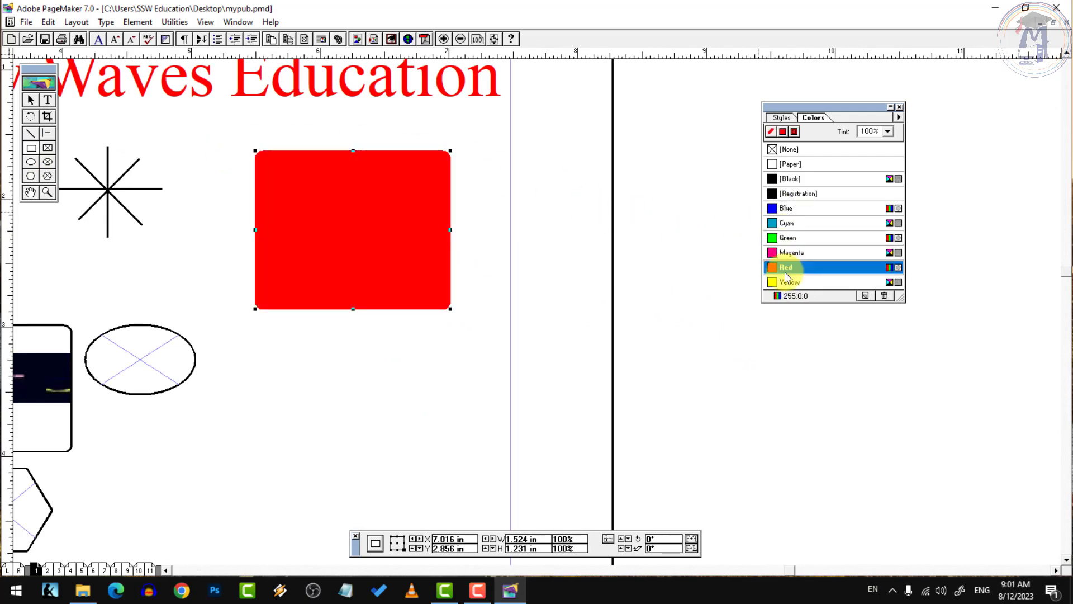
left_click(785, 282)
left_click(785, 253)
Move the Colors palette closer to the rounded rectangle and try Blue, Green and Red on it, finishing with Magenta
left_click_drag(815, 120, 661, 108)
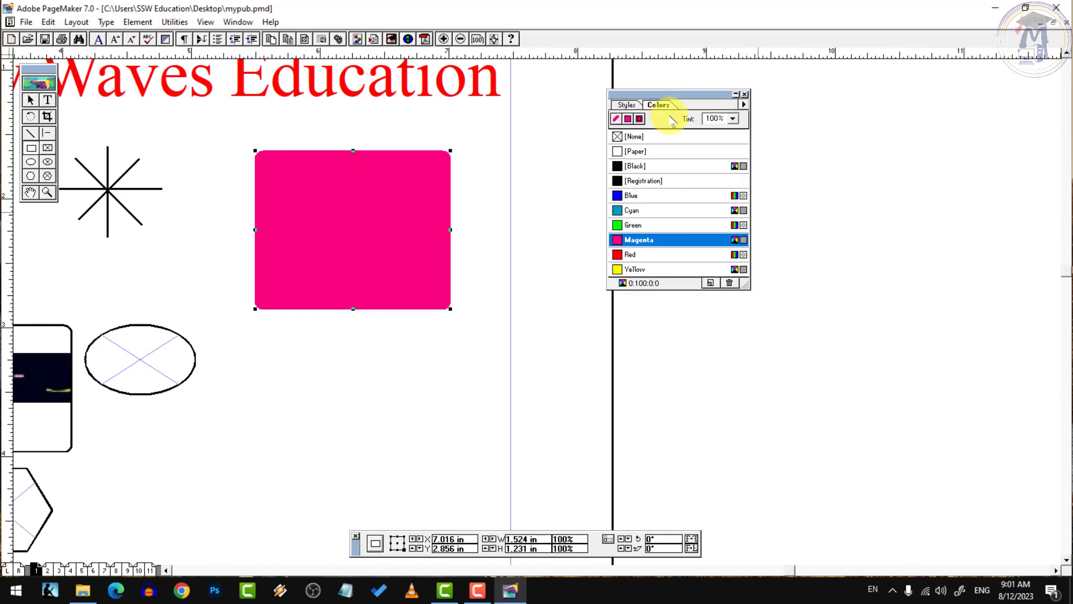
left_click(671, 196)
left_click(649, 224)
left_click(642, 255)
left_click(643, 241)
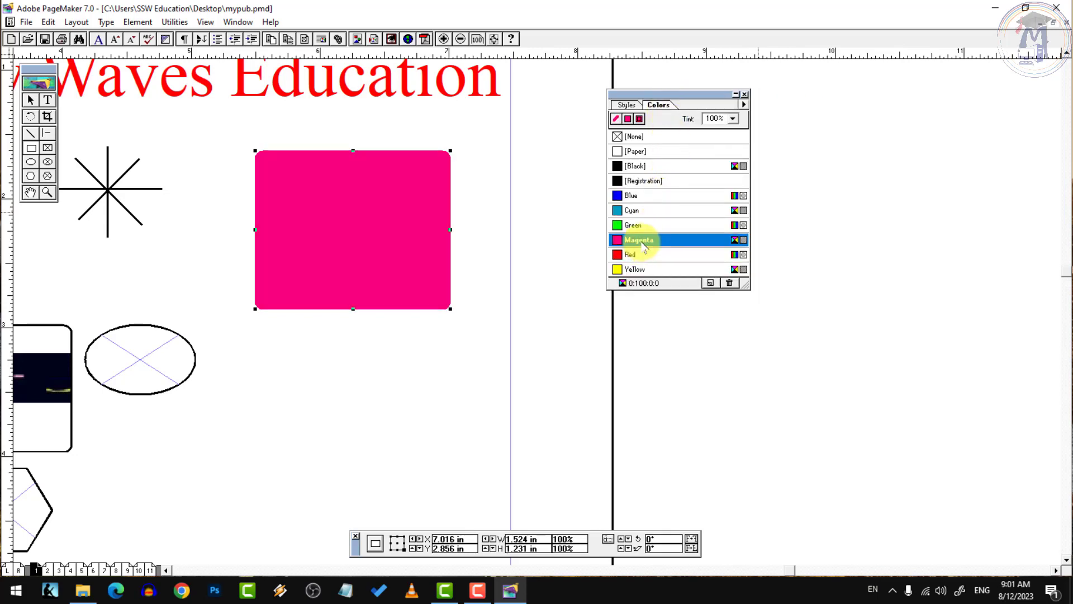
Try different colors on the rounded rectangle's fill only, ending on Blue
left_click(641, 180)
left_click(640, 239)
left_click(638, 269)
left_click(637, 239)
left_click(632, 210)
left_click(632, 195)
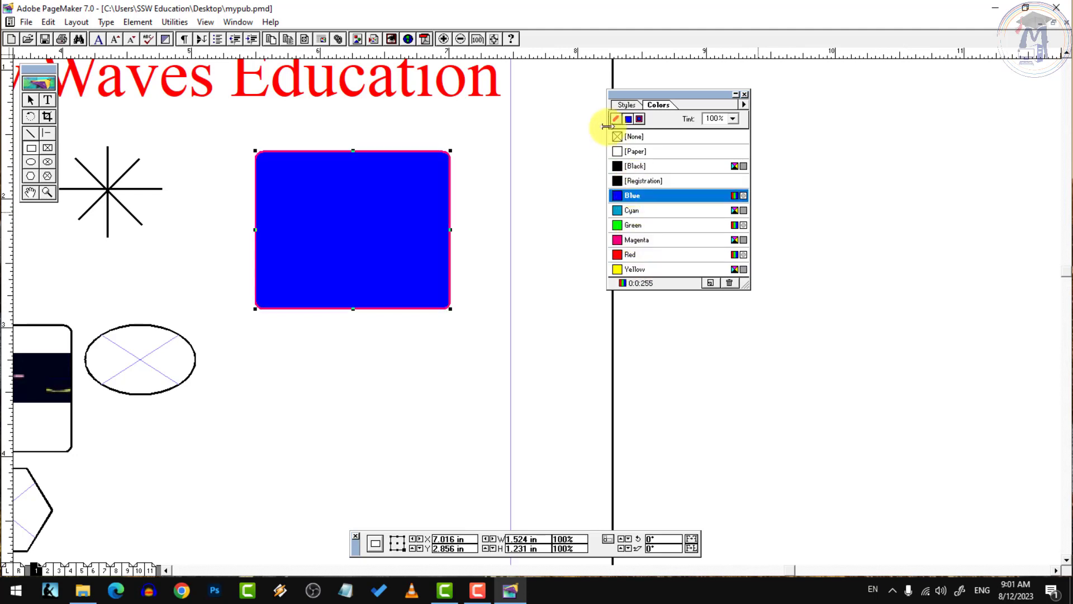
Try several colors on the rounded rectangle's line only, ending on Green
left_click(617, 120)
left_click(631, 195)
left_click(631, 210)
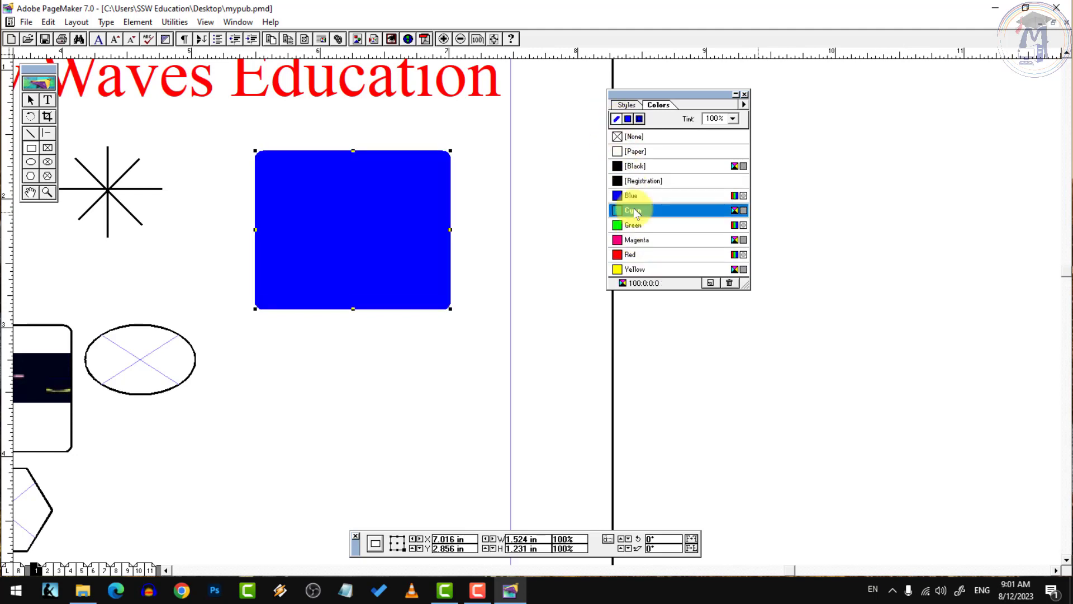
left_click(633, 225)
left_click(638, 239)
left_click(637, 269)
left_click(638, 239)
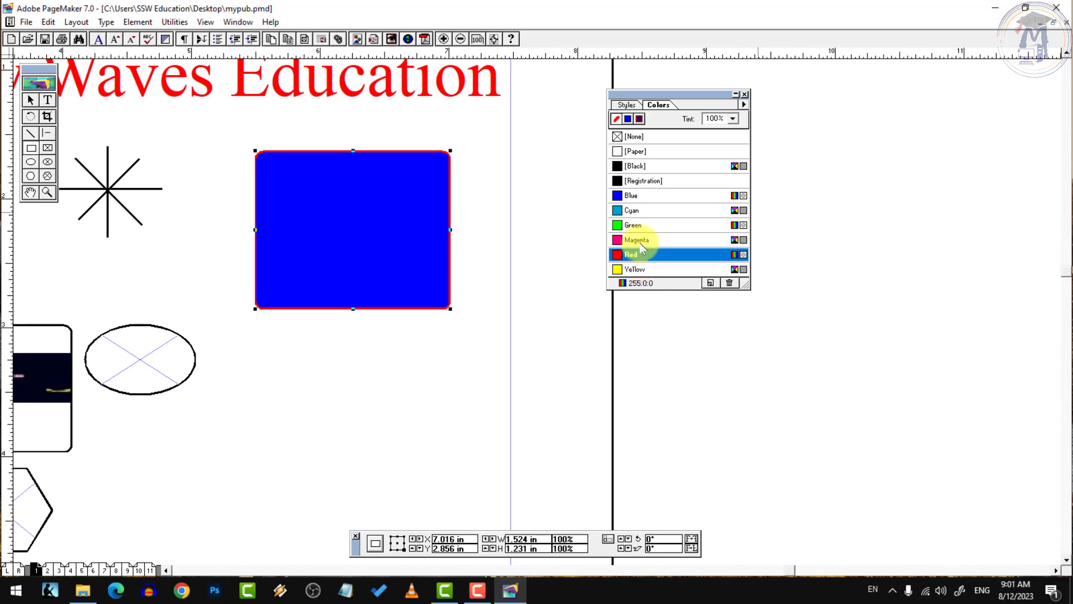
left_click(634, 224)
left_click(632, 211)
left_click(632, 195)
left_click(635, 225)
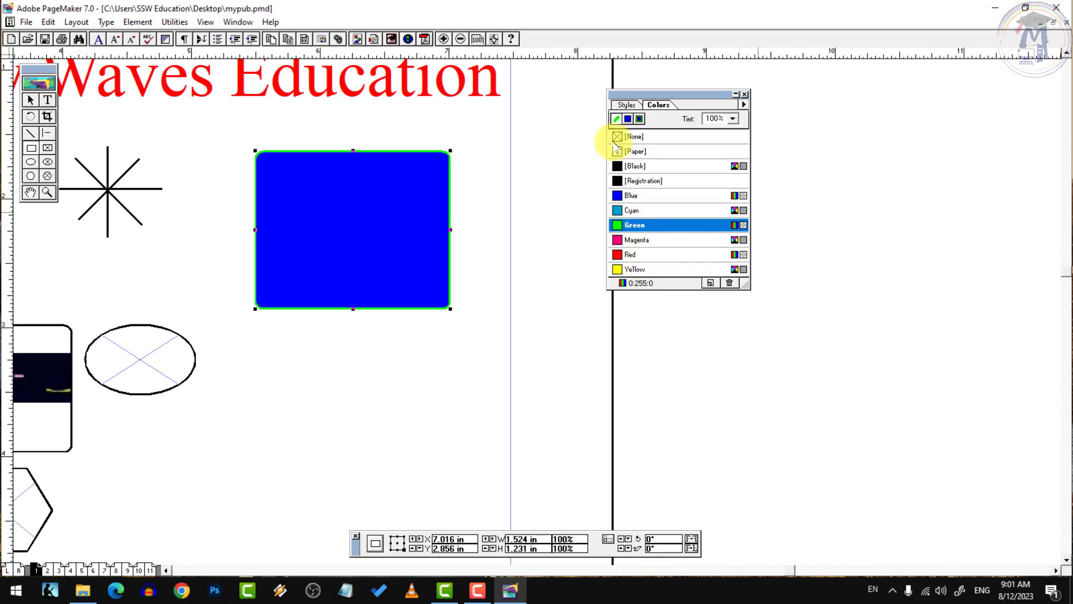
Set only the rounded rectangle's fill to Green after trying Cyan
left_click(628, 119)
left_click(637, 211)
left_click(640, 224)
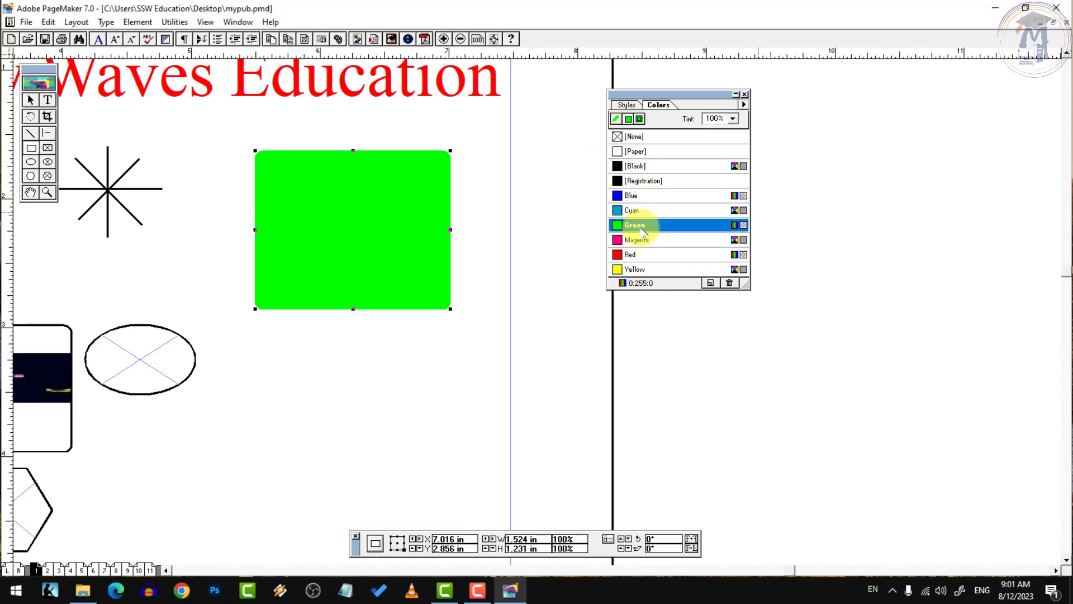
left_click(732, 119)
left_click(706, 131)
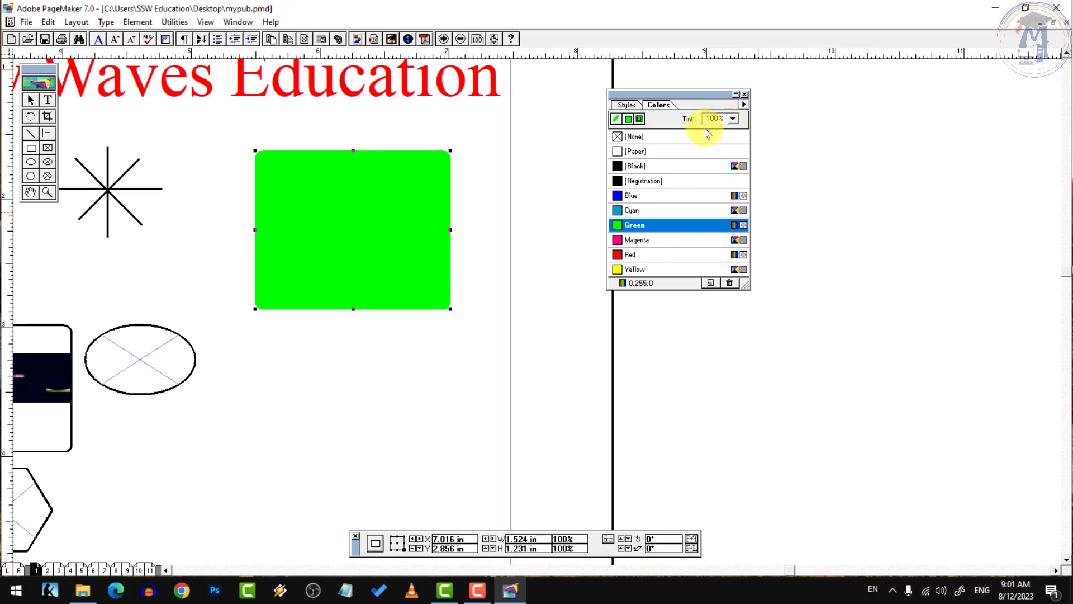
Fill the rounded rectangle with Cyan, set the tint to 85%, and switch the fill to Paper
left_click(637, 210)
left_click(733, 119)
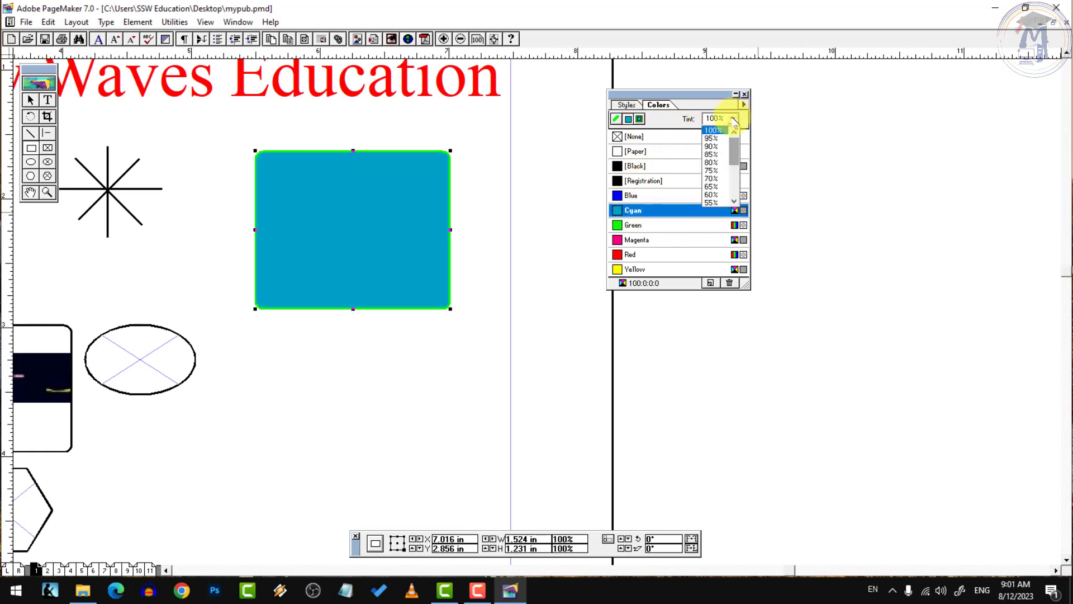
left_click(725, 154)
left_click(735, 152)
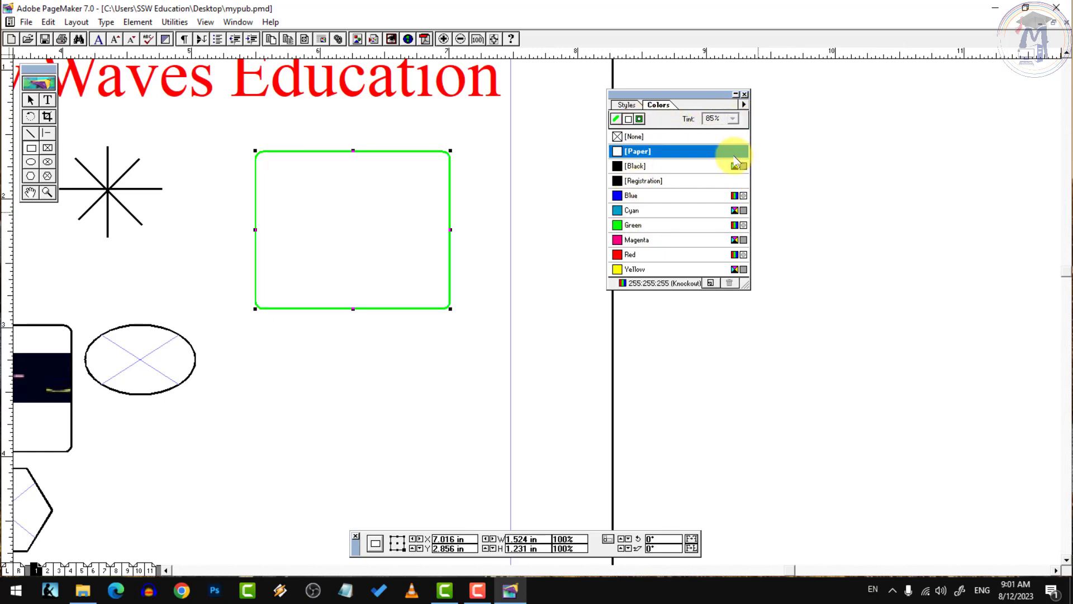
Fill the rounded rectangle with Green and lower its fill tint to 15%
left_click(693, 195)
left_click(679, 224)
left_click(733, 118)
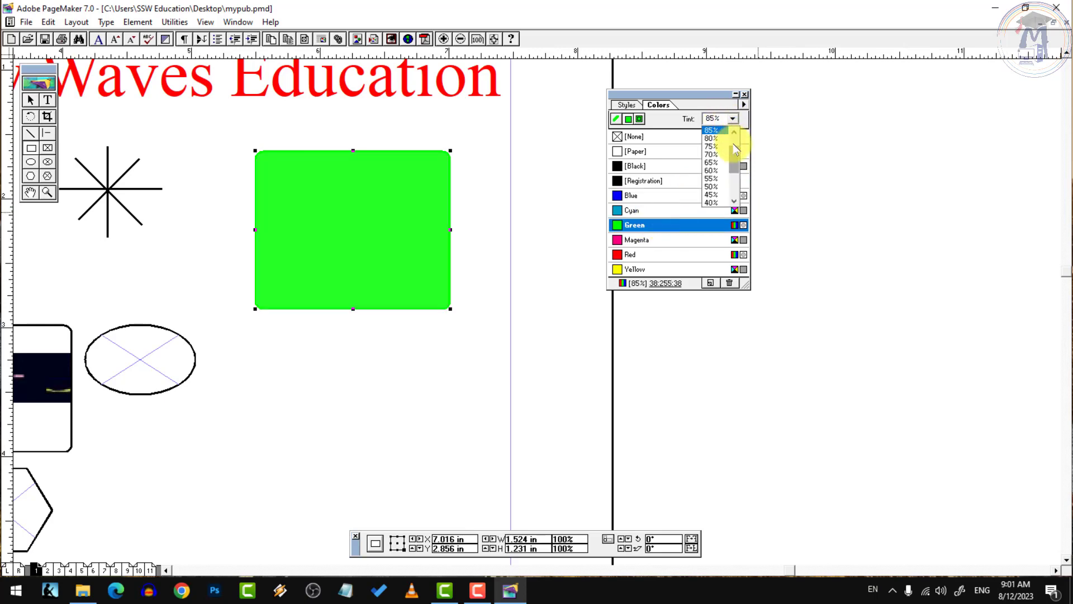
left_click_drag(734, 146, 742, 184)
left_click(712, 179)
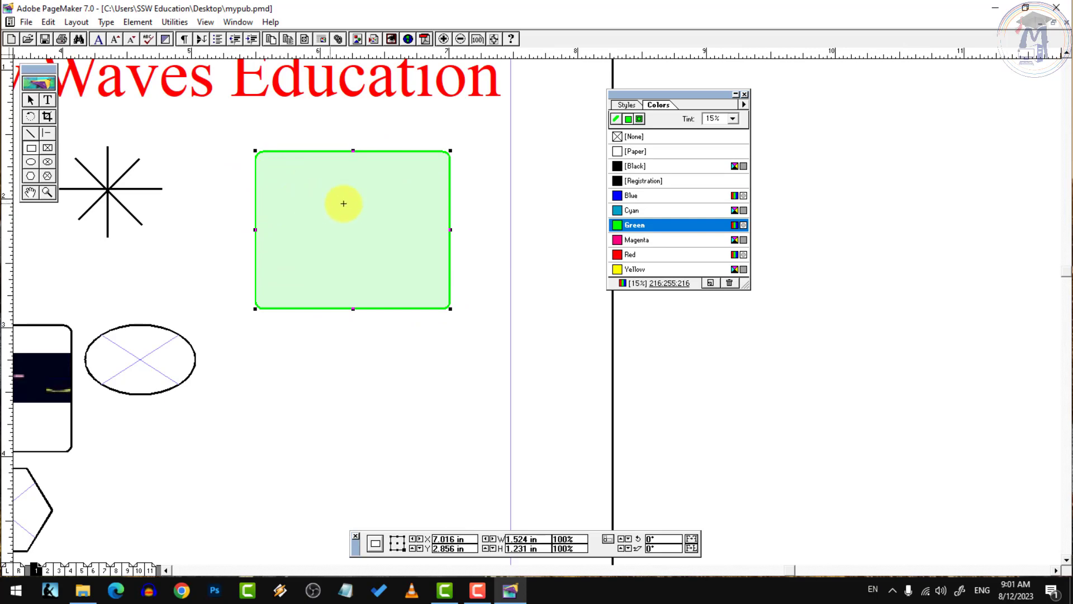
Recolor the tinted rectangle's fill and line together, trying Registration, Black, Cyan, Blue, Green and Magenta and ending on Red
left_click(627, 181)
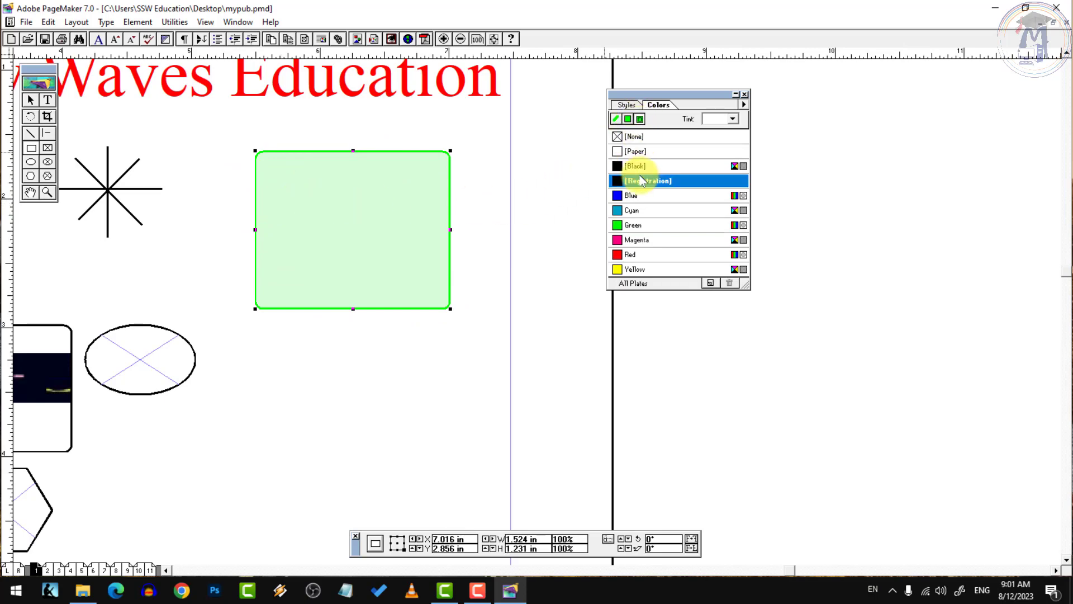
left_click(630, 210)
left_click(630, 255)
left_click(632, 196)
left_click(632, 180)
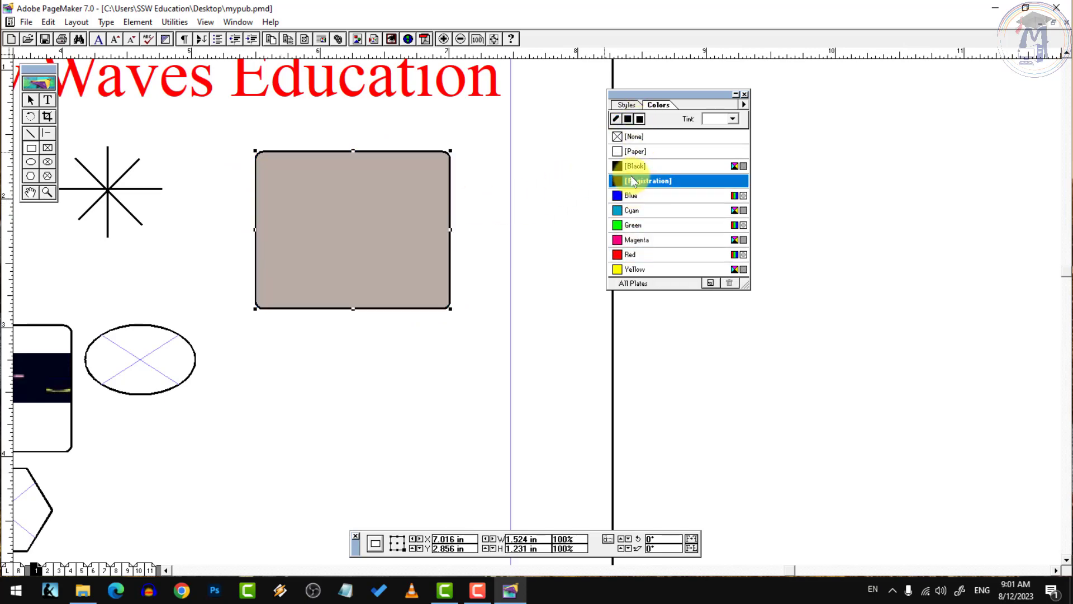
left_click(636, 166)
left_click(635, 211)
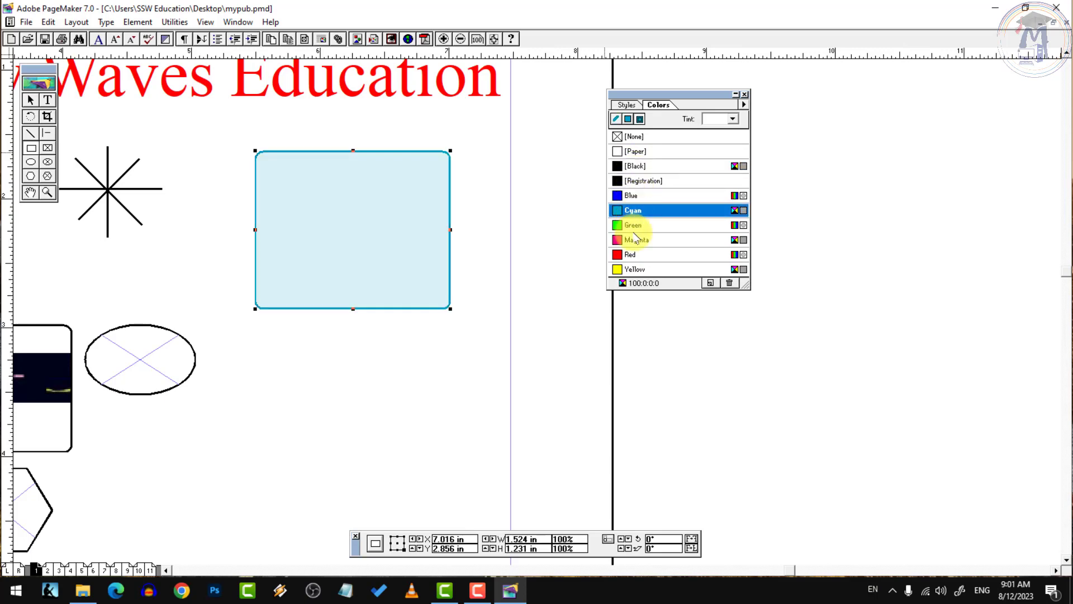
left_click(635, 225)
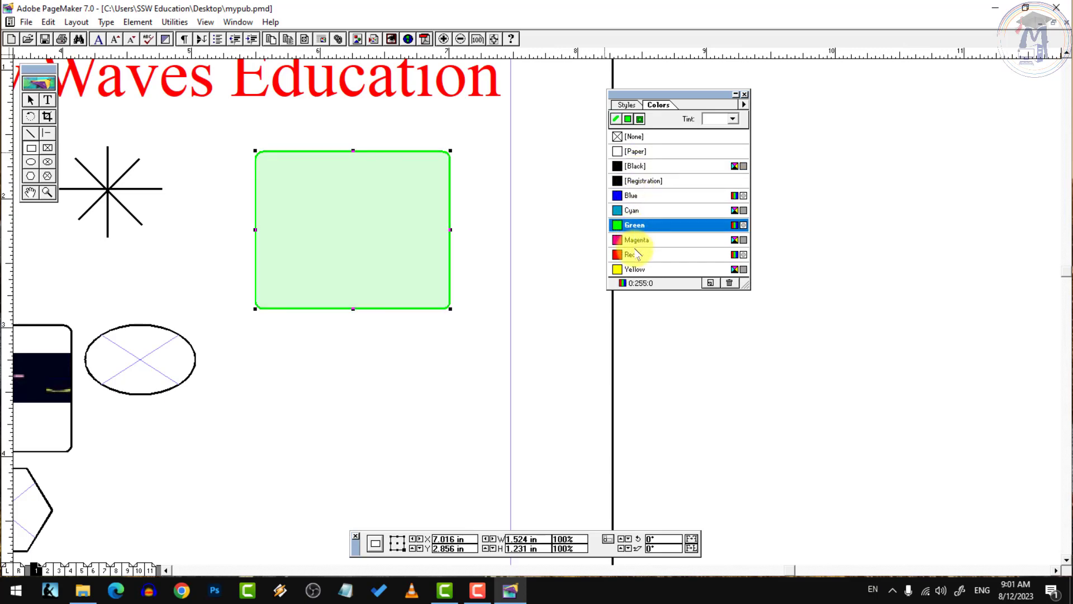
left_click(636, 254)
left_click(636, 239)
left_click(635, 225)
left_click(637, 254)
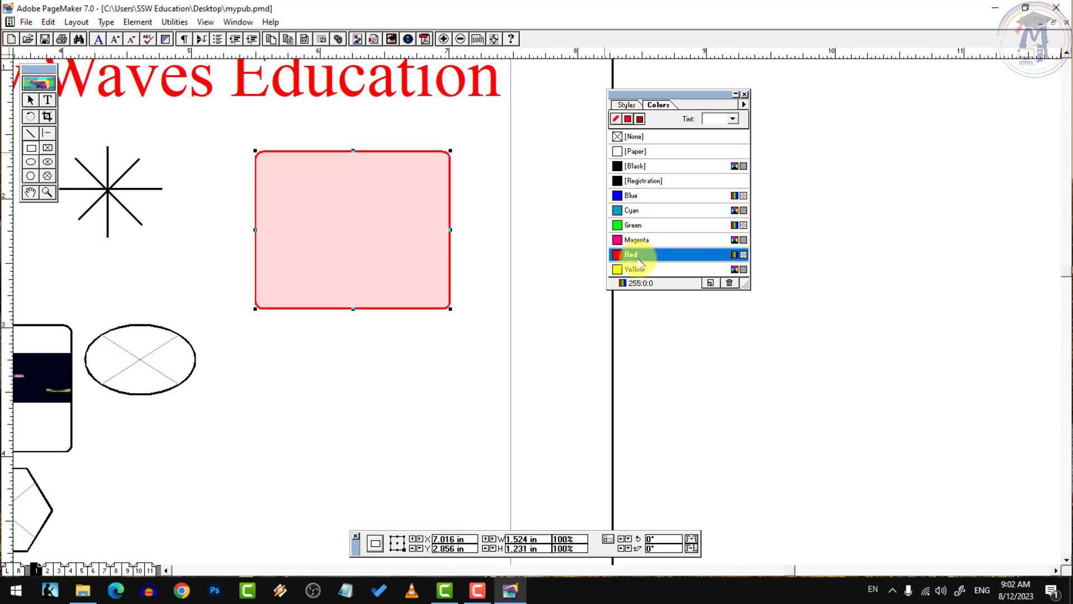
Set the rounded rectangle's fill and line to Green, and change only its fill to Red and finally Magenta
left_click(635, 225)
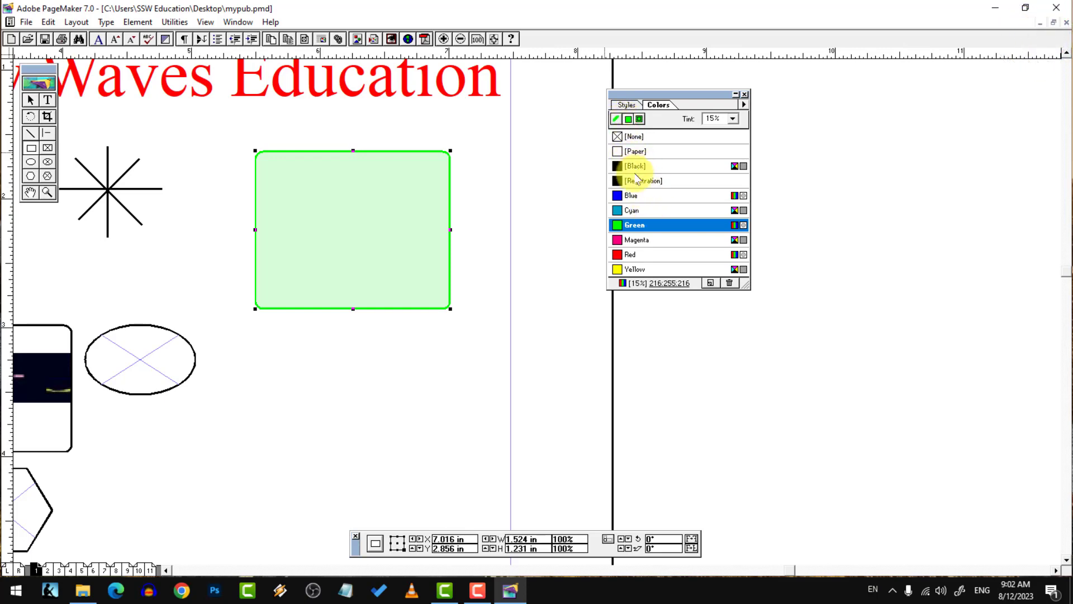
left_click(632, 254)
left_click(635, 240)
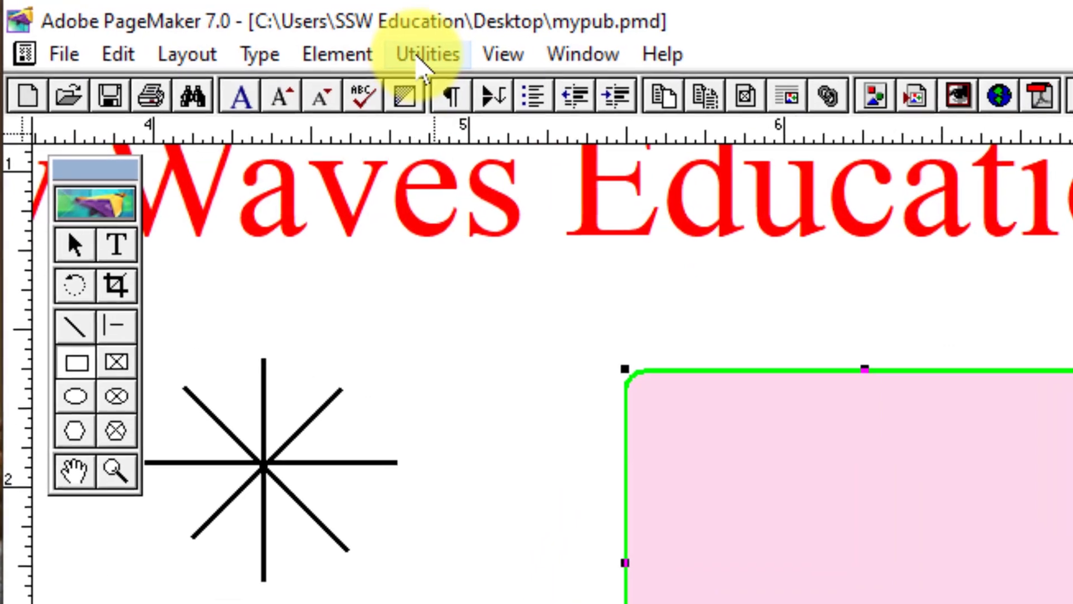
Open the Define Colors dialog and preview the Registration, Cyan, Magenta and Blue swatches
left_click(239, 30)
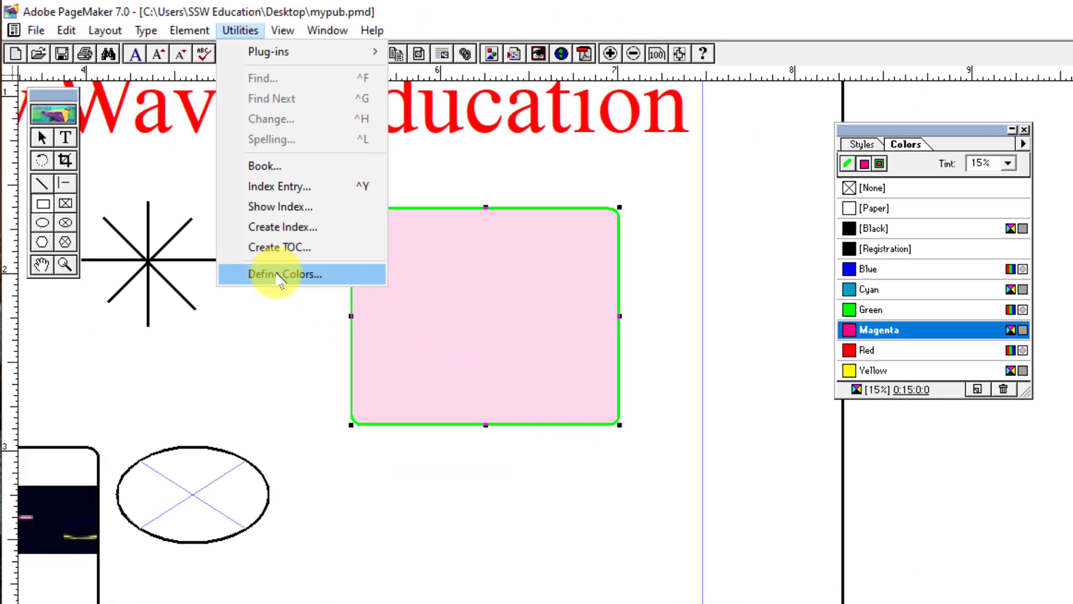
left_click(283, 277)
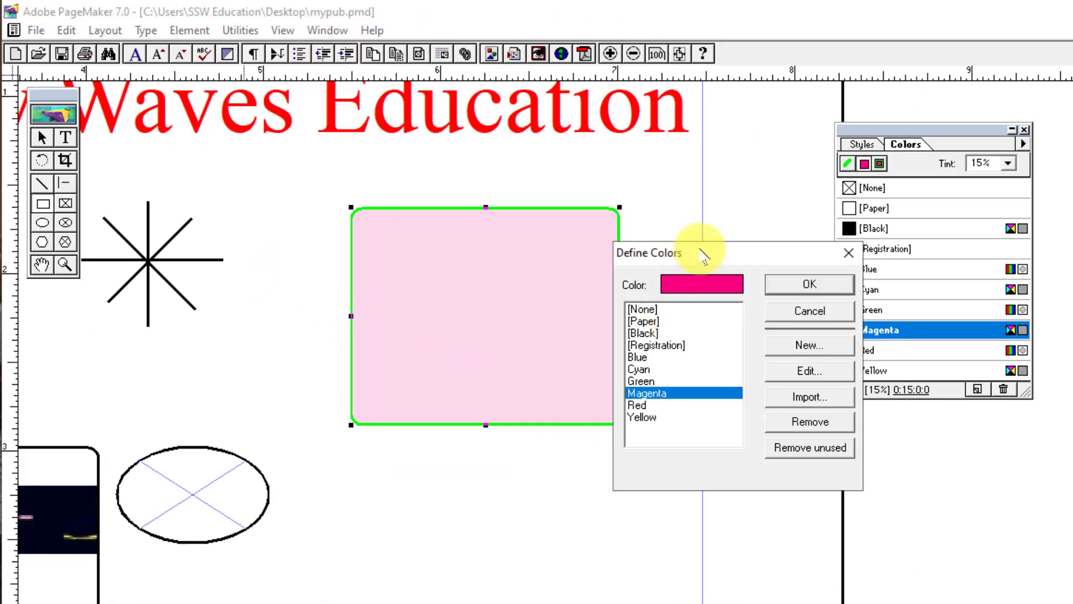
left_click_drag(699, 249, 620, 181)
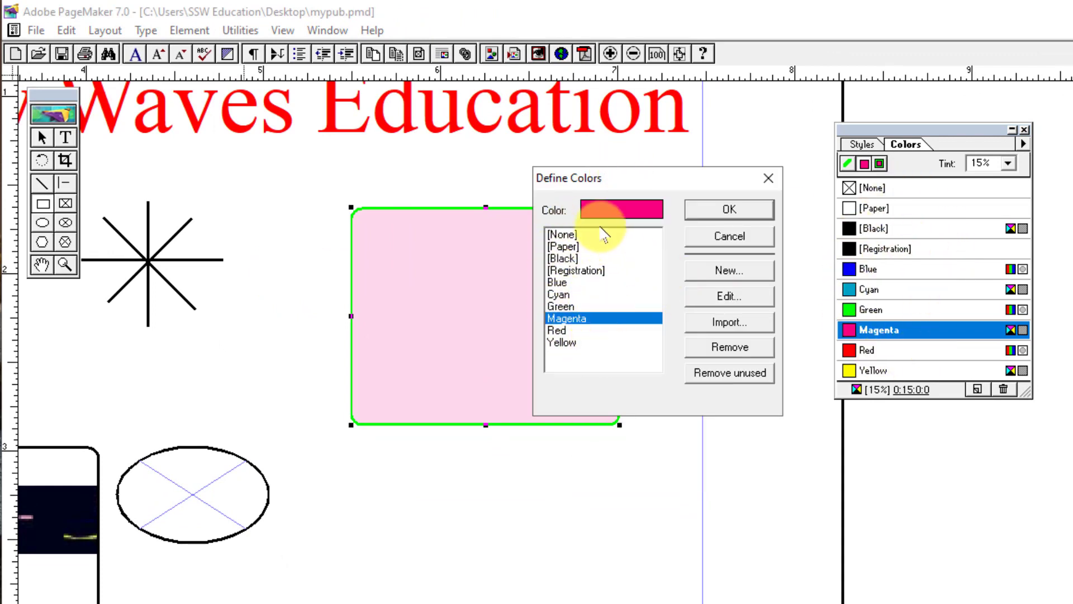
left_click(576, 270)
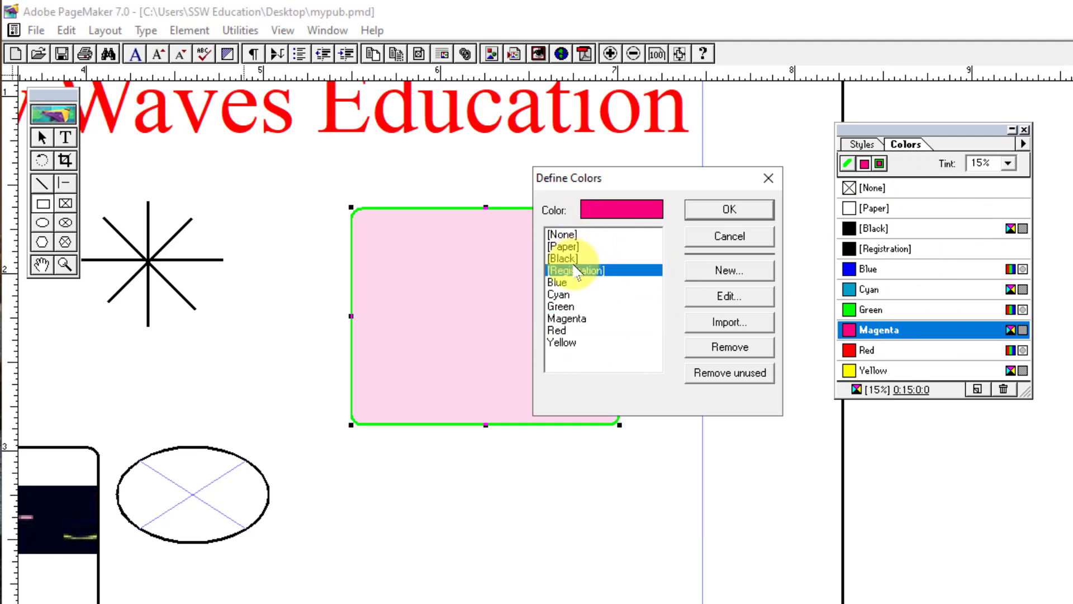
left_click(565, 295)
left_click(571, 318)
left_click(565, 283)
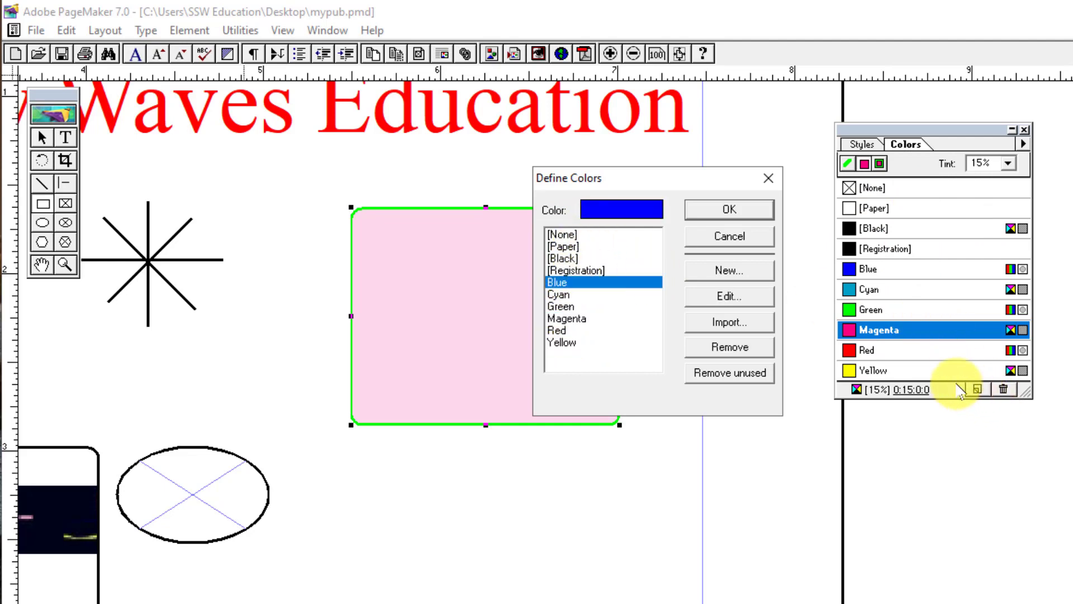
View the options for a new color based on Blue, and leave Define Colors without creating one
left_click(728, 274)
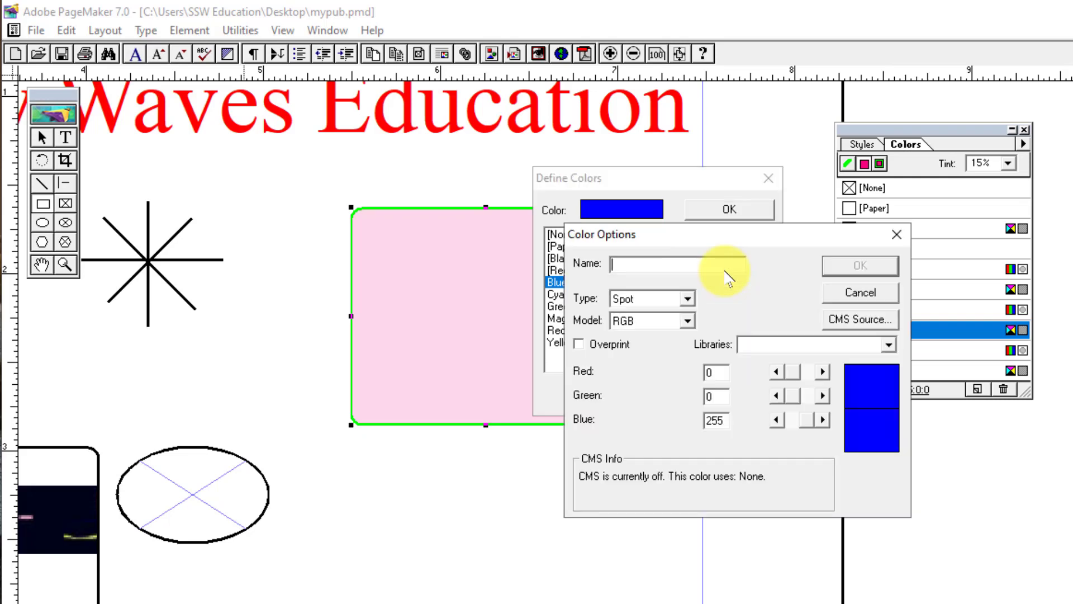
left_click_drag(719, 234, 624, 169)
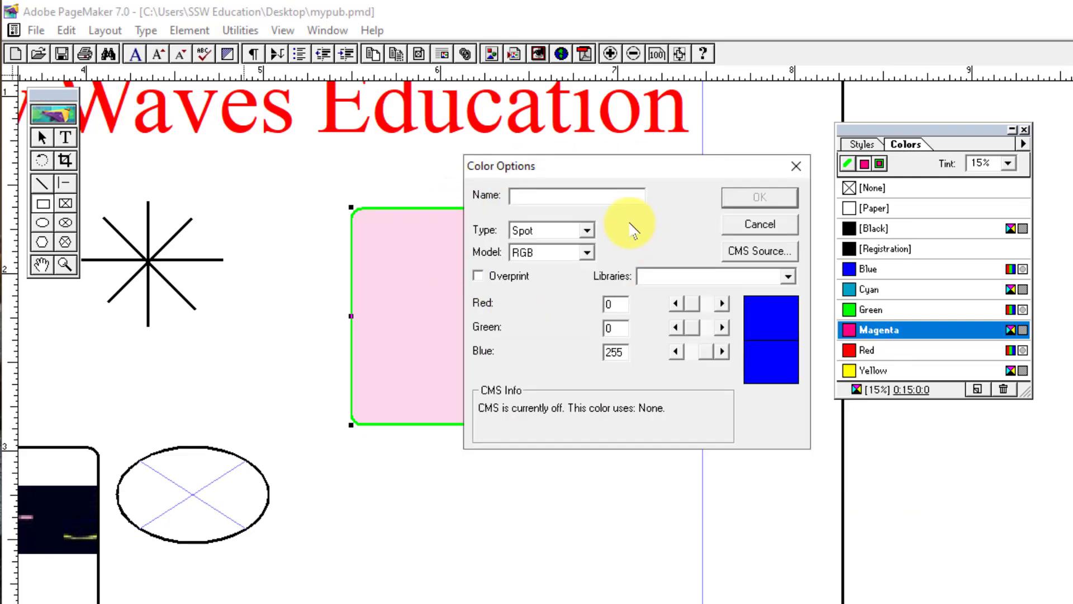
left_click(761, 225)
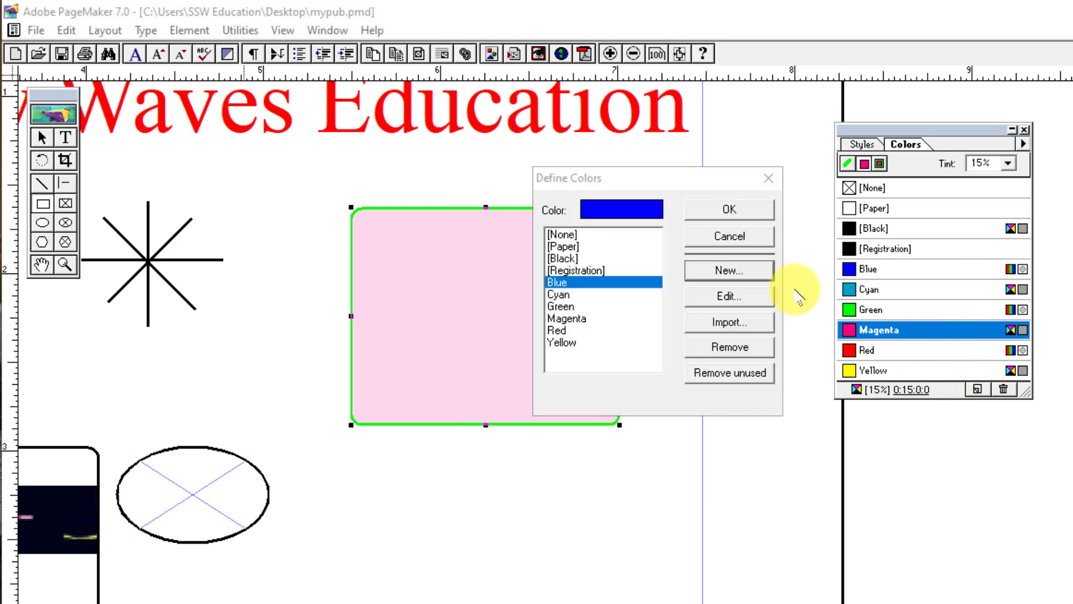
left_click(762, 233)
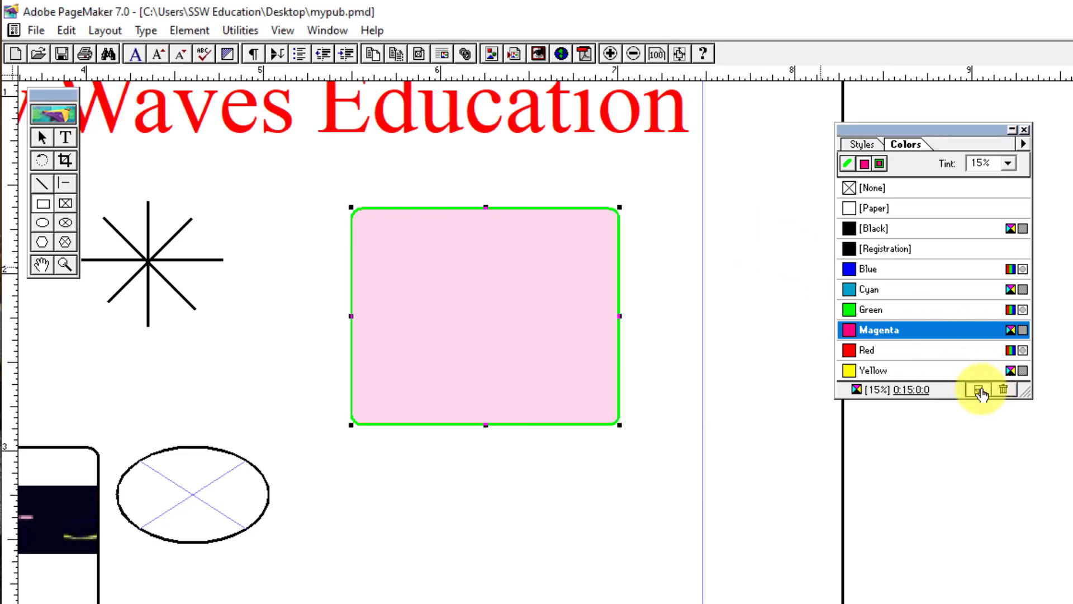
Start a new color from the Colors palette with Magenta selected and name it Mycolor
left_click(978, 389)
left_click_drag(718, 235, 670, 166)
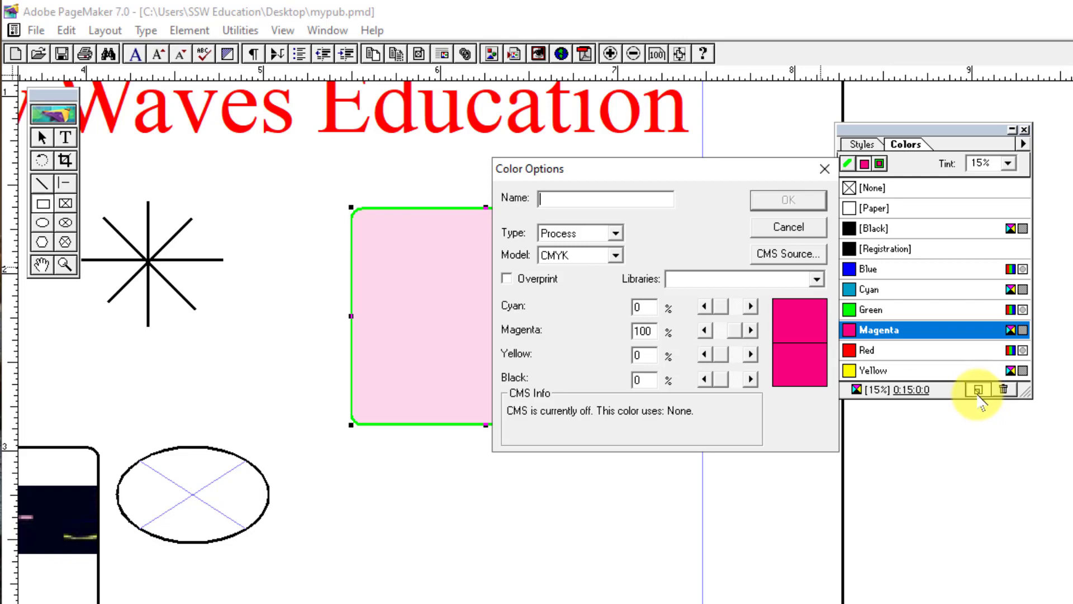
left_click_drag(643, 173, 615, 156)
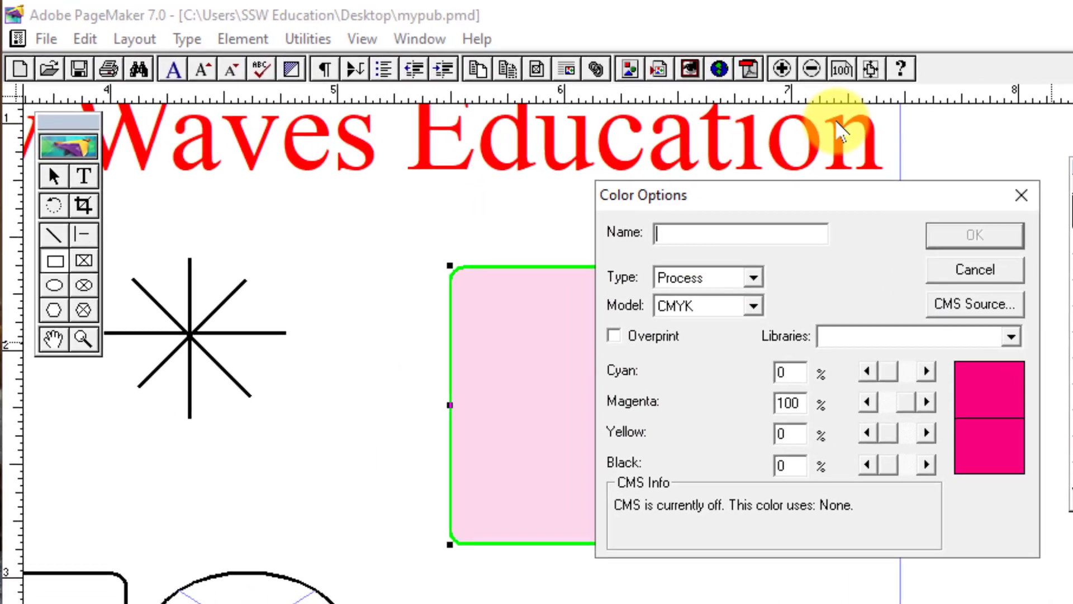
type("Mycolor")
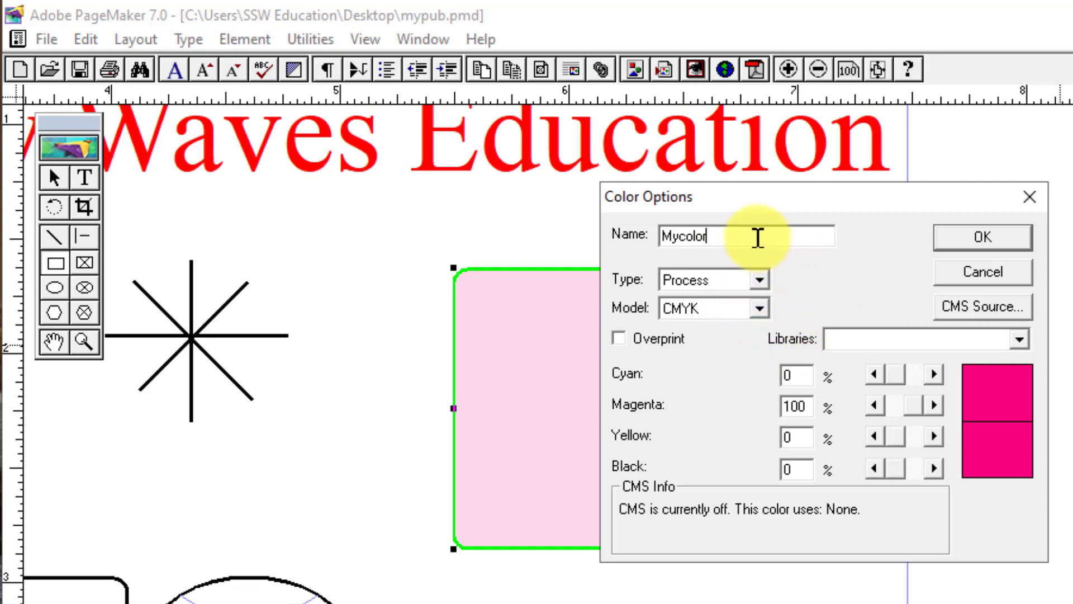
left_click_drag(757, 235, 618, 234)
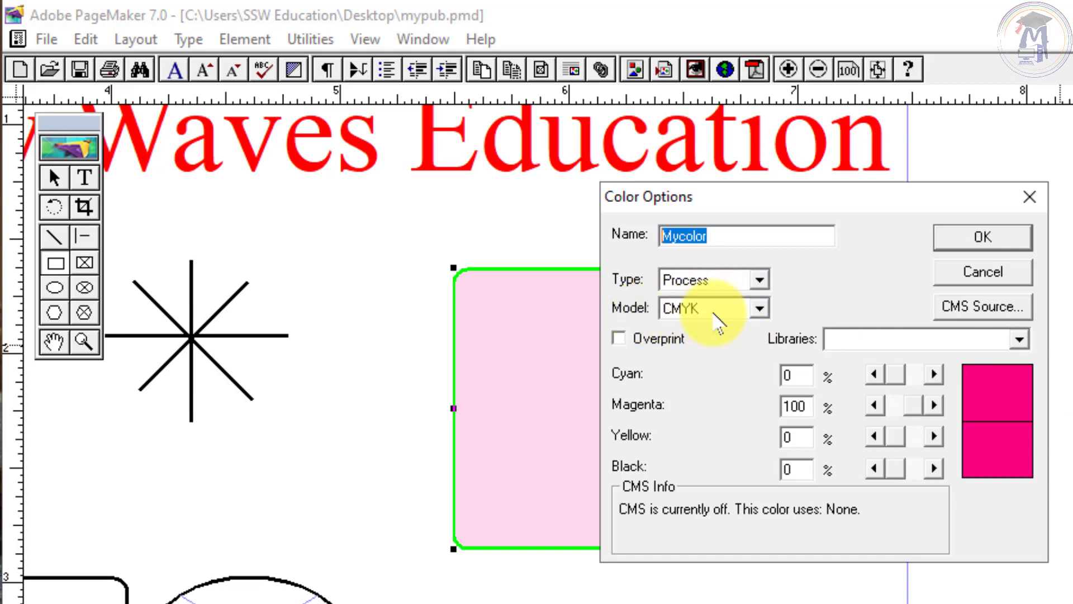
Compare the CMYK and RGB models for Mycolor, ending on CMYK
left_click(759, 308)
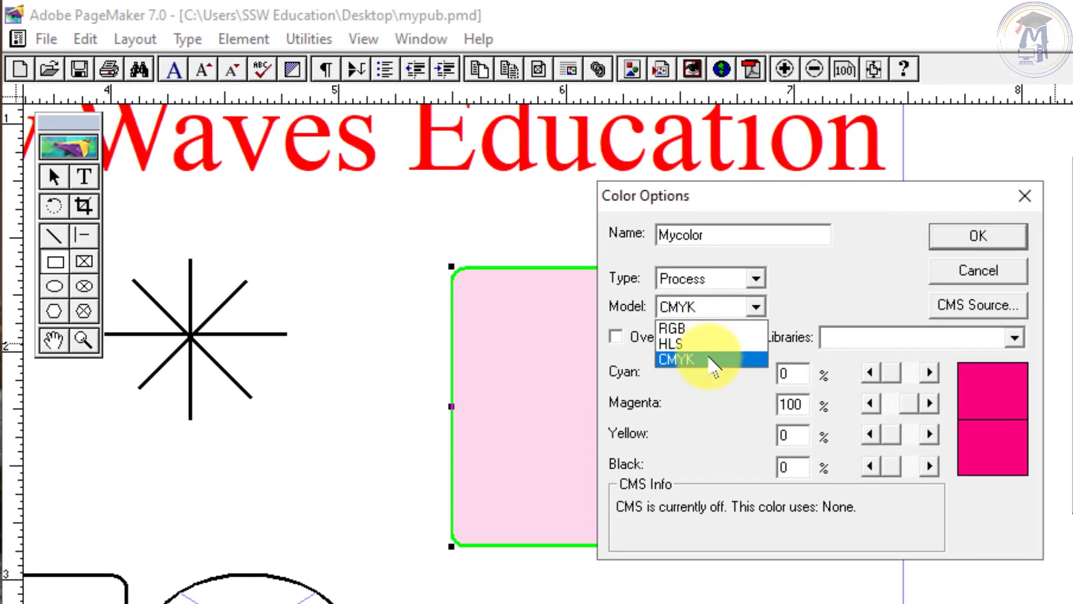
left_click(714, 366)
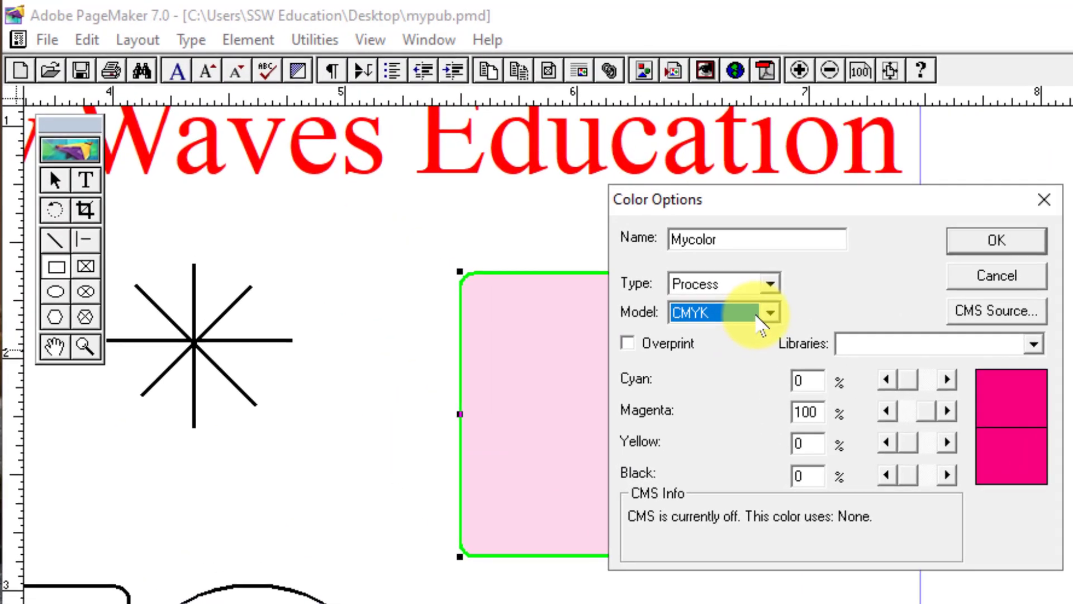
left_click(417, 173)
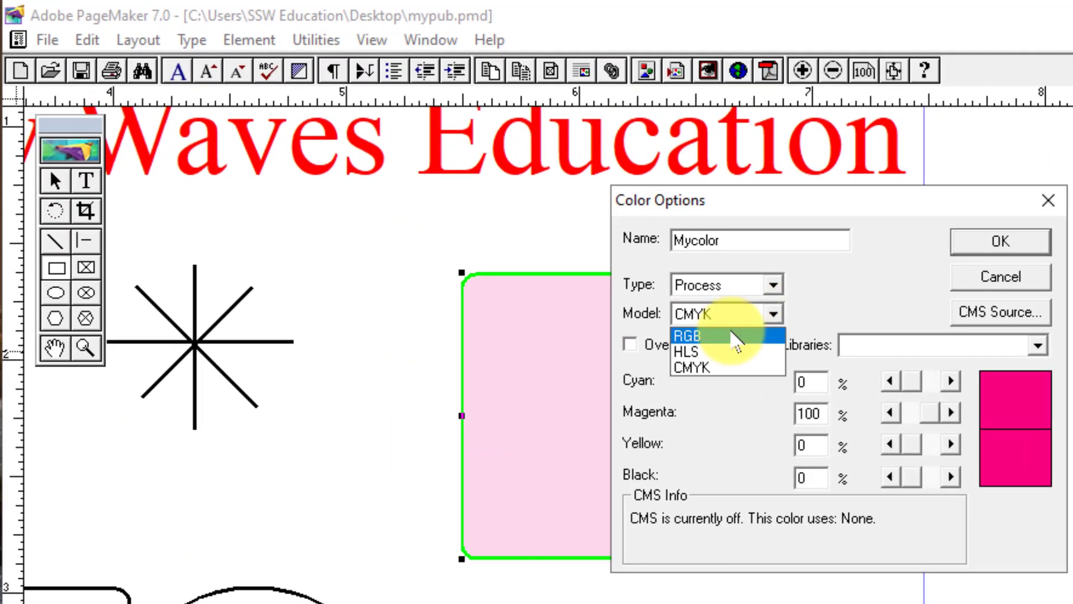
left_click(725, 336)
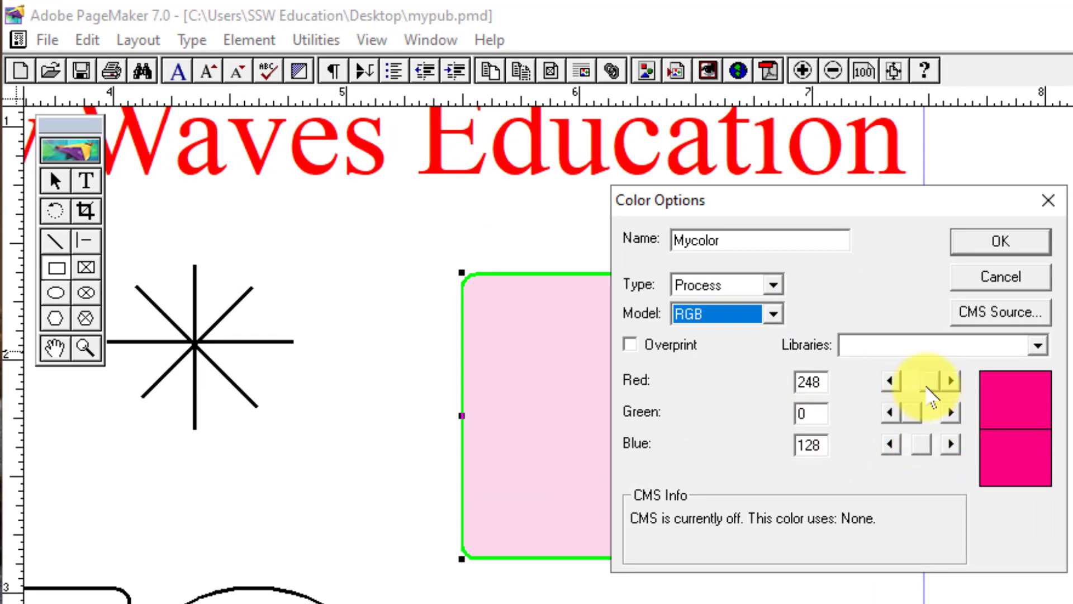
left_click(774, 313)
left_click(745, 369)
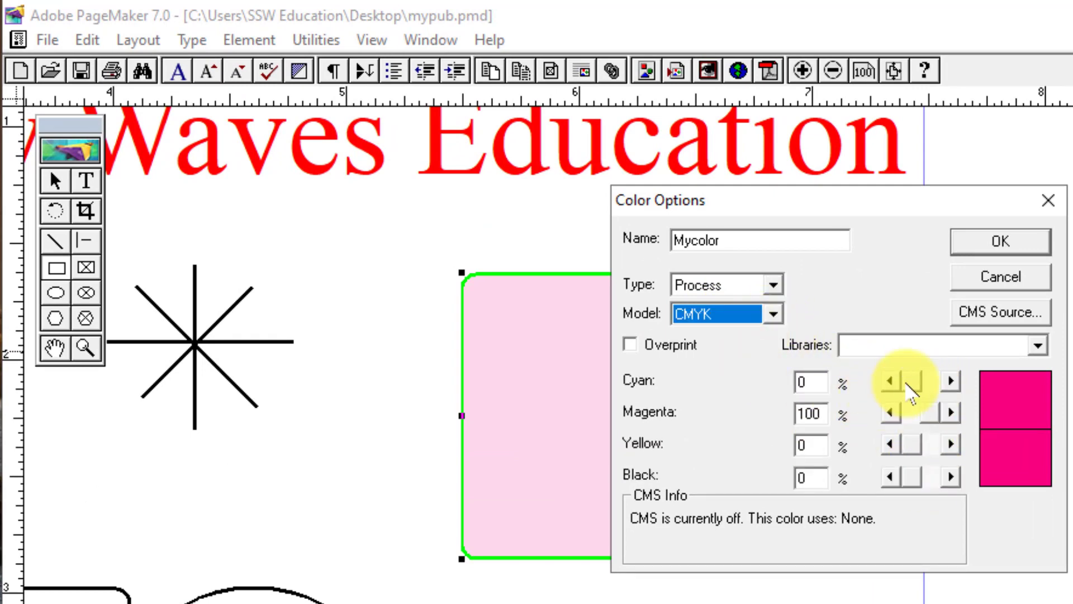
Set Mycolor's color model to RGB and lower its Red value to 247
left_click(772, 314)
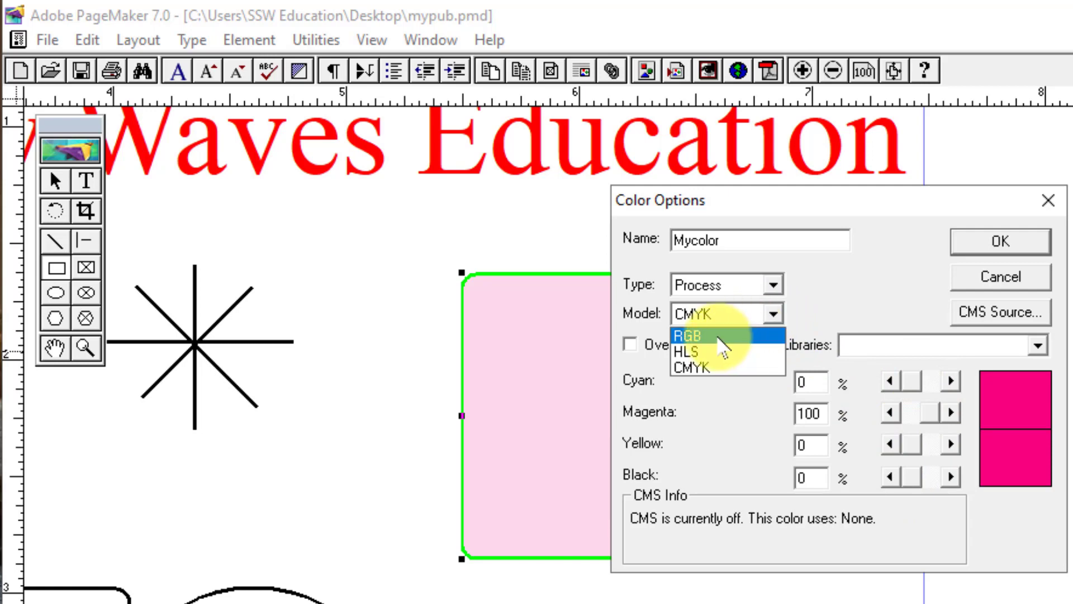
left_click(721, 335)
left_click(891, 381)
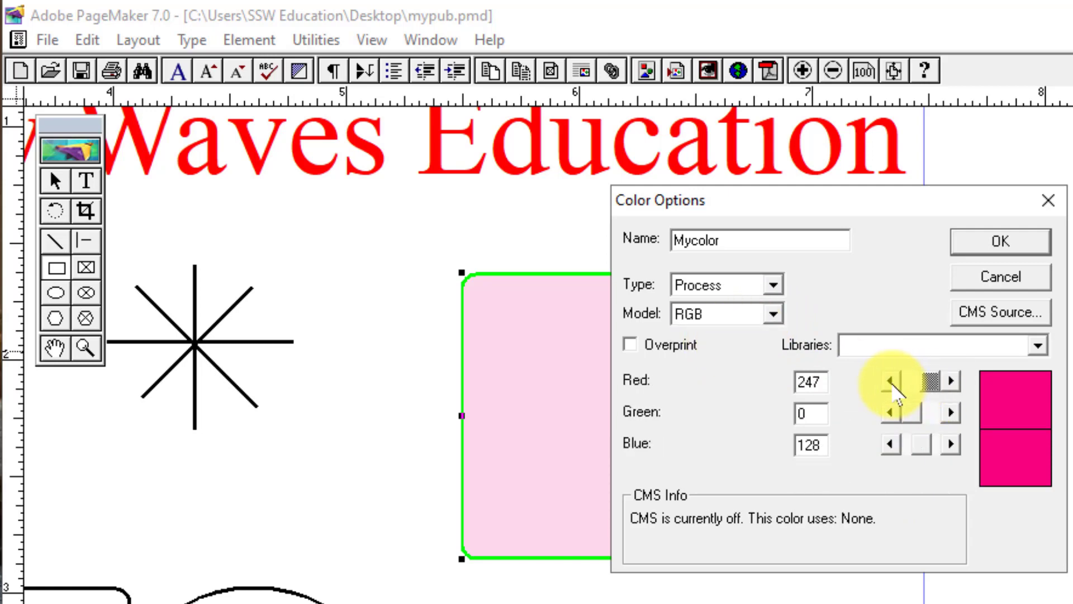
Mix the process RGB color Mycolor from red 85, green 119 and blue 68, and apply it to the rounded rectangle
left_click(890, 382)
left_click_drag(942, 383, 921, 383)
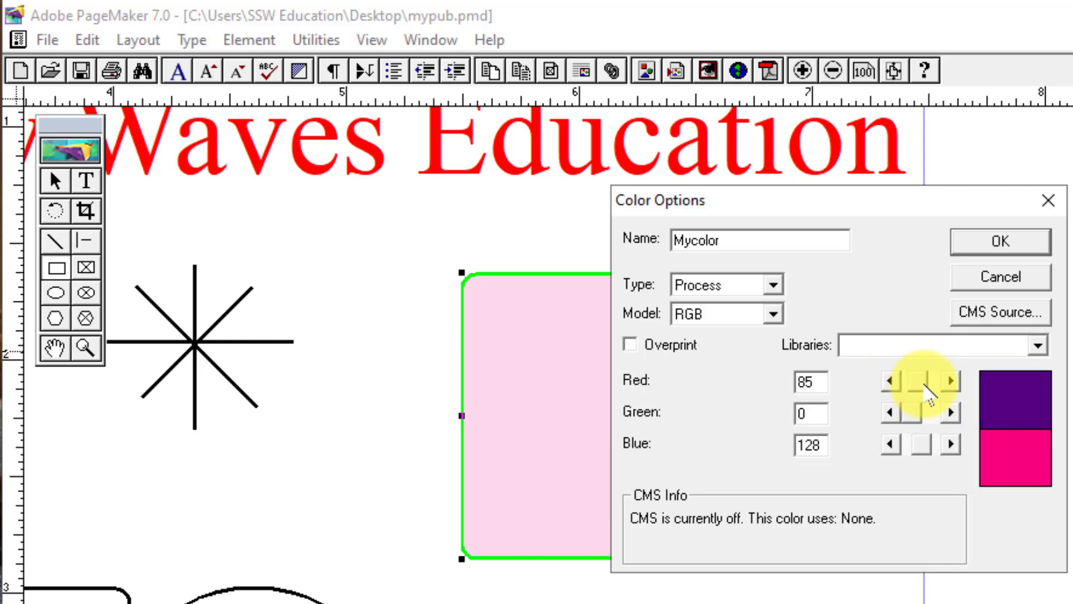
left_click_drag(917, 412, 921, 413)
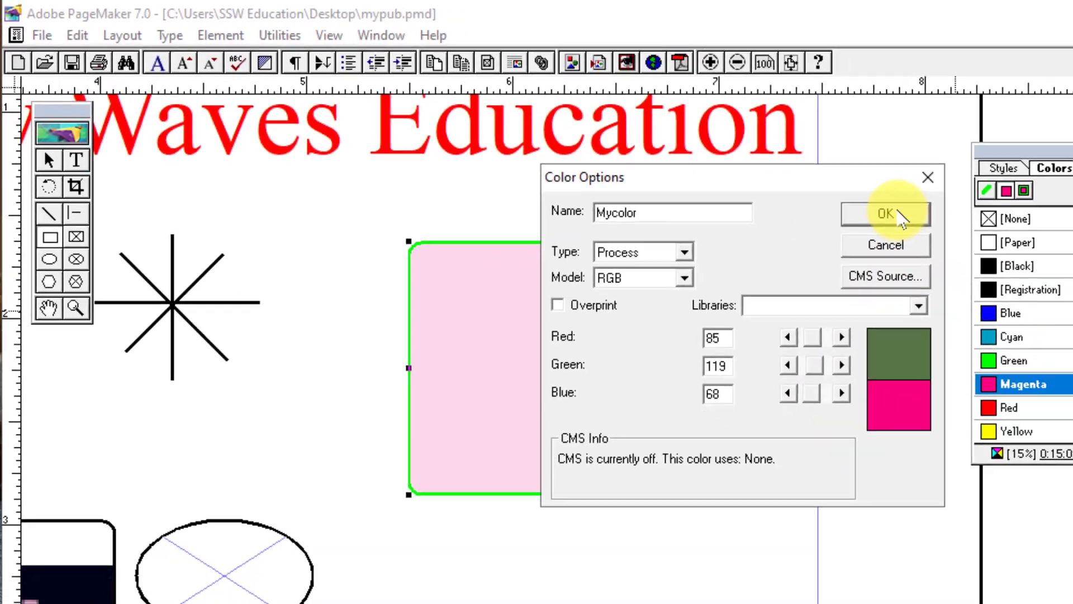
left_click(899, 213)
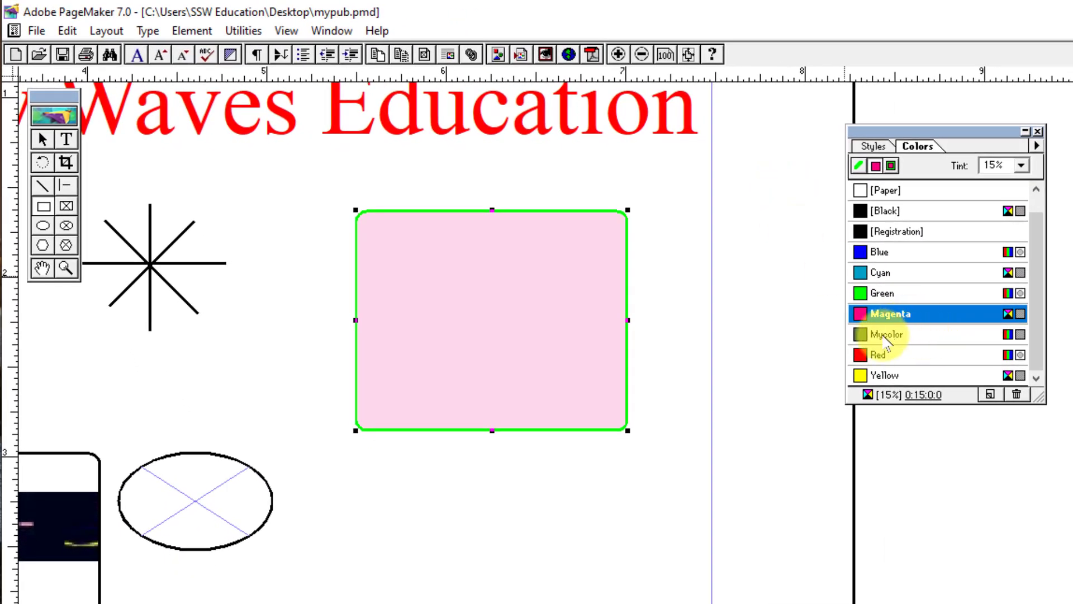
left_click(1019, 385)
Draw an ellipse about 1 inch across below the rounded rectangle and fill it with Mycolor
left_click(42, 226)
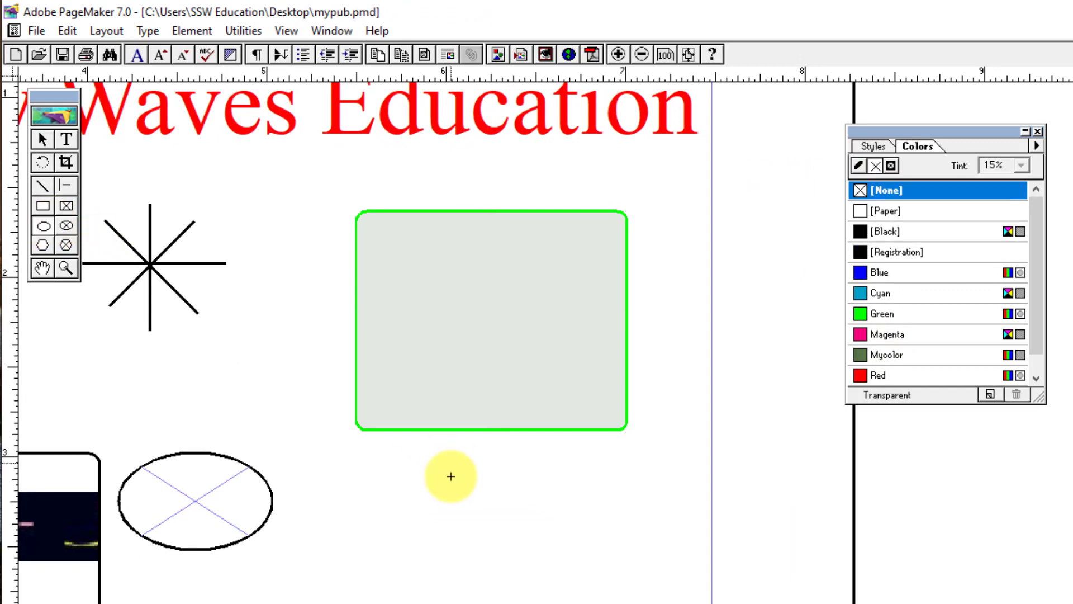
left_click_drag(416, 455, 587, 601)
left_click(984, 356)
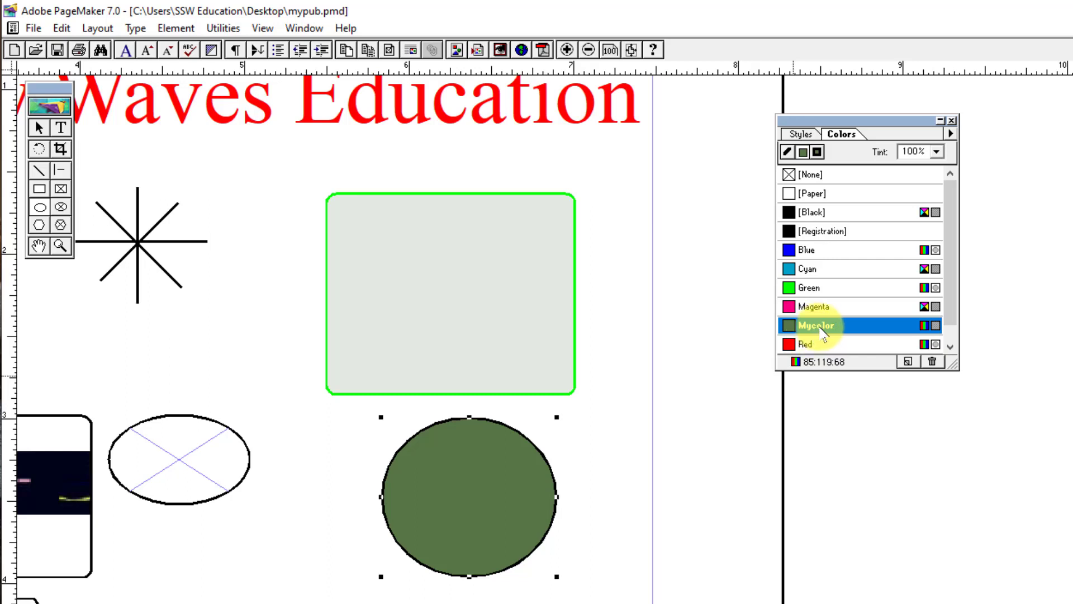
Review the options for creating a new color and the commands for managing the defined colors
left_click(909, 362)
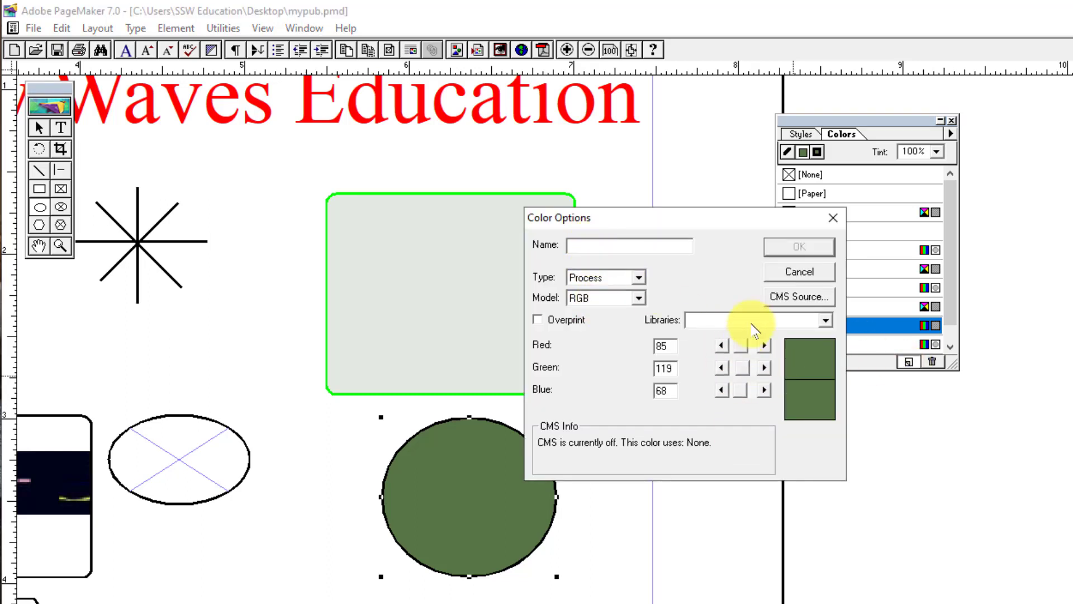
left_click(799, 271)
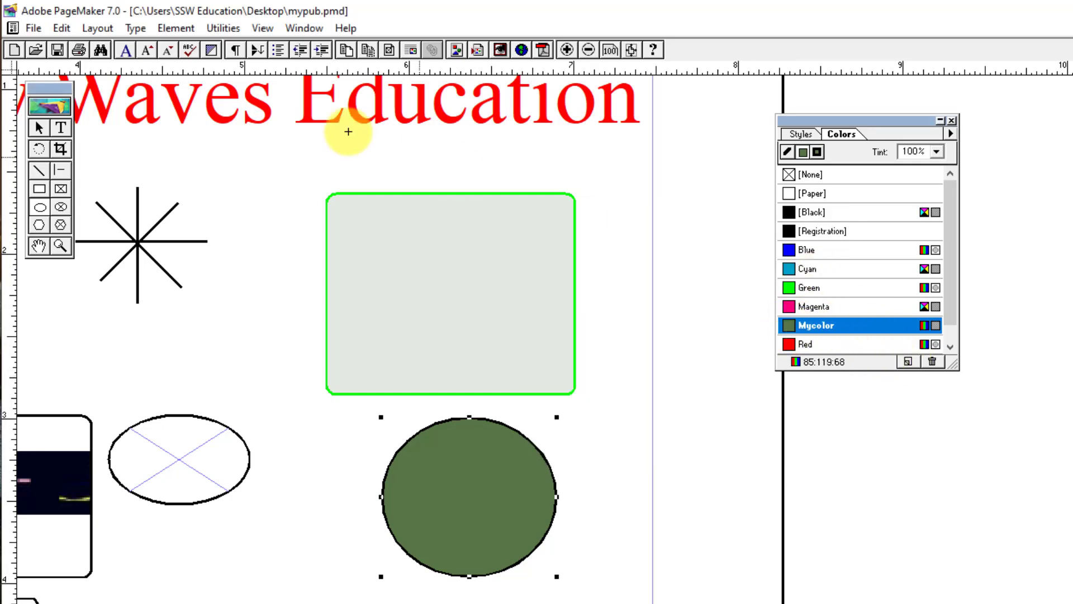
left_click(223, 28)
left_click(280, 255)
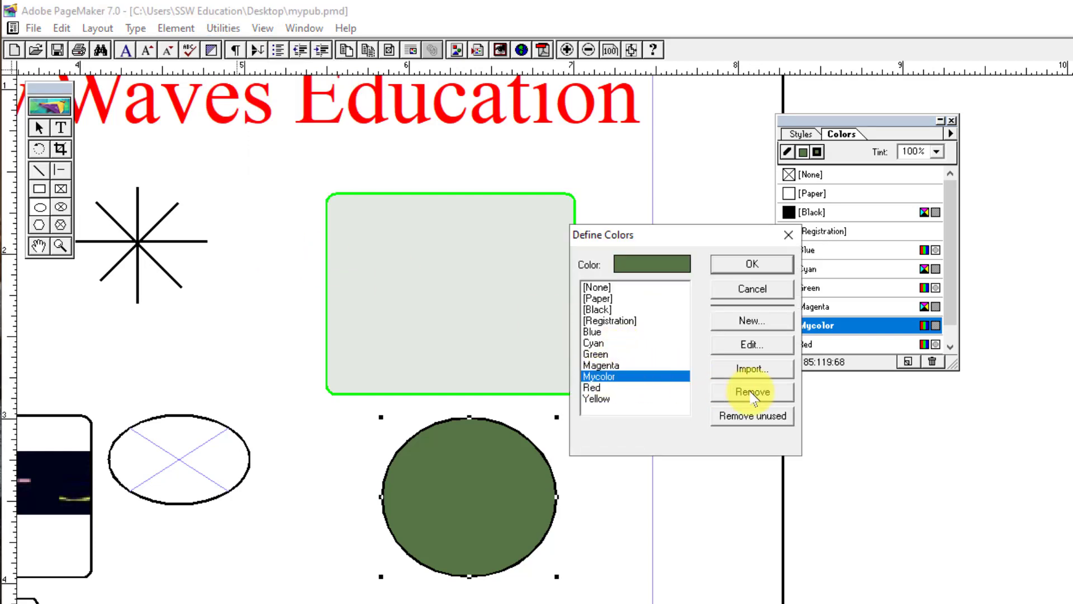
left_click(788, 235)
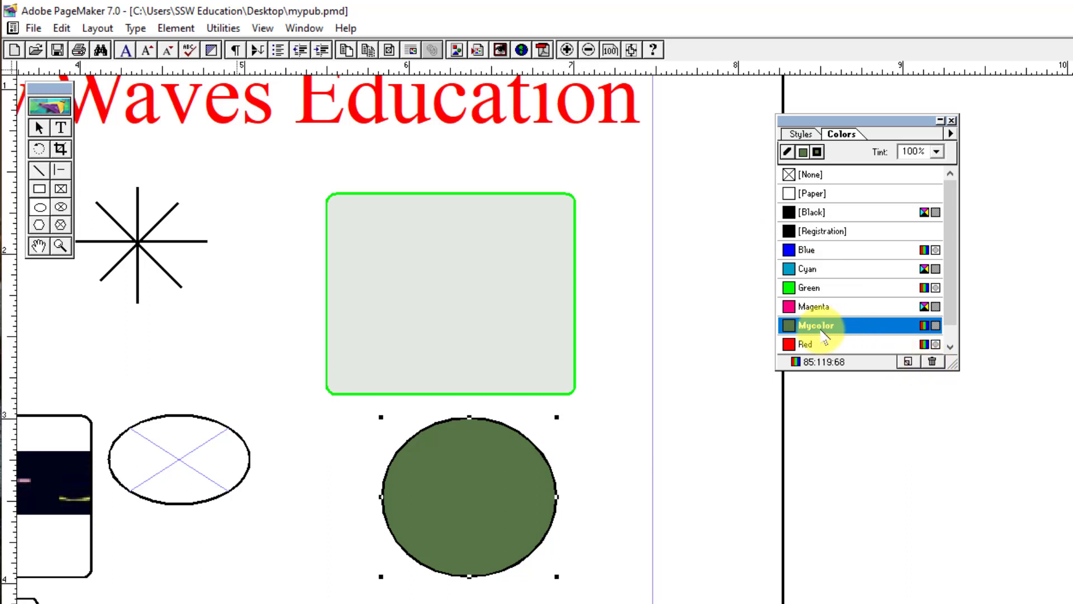
Remove Mycolor from the publication's colors, show the paragraph styles, and delete the ellipse below the rounded rectangle
left_click(933, 362)
left_click(742, 434)
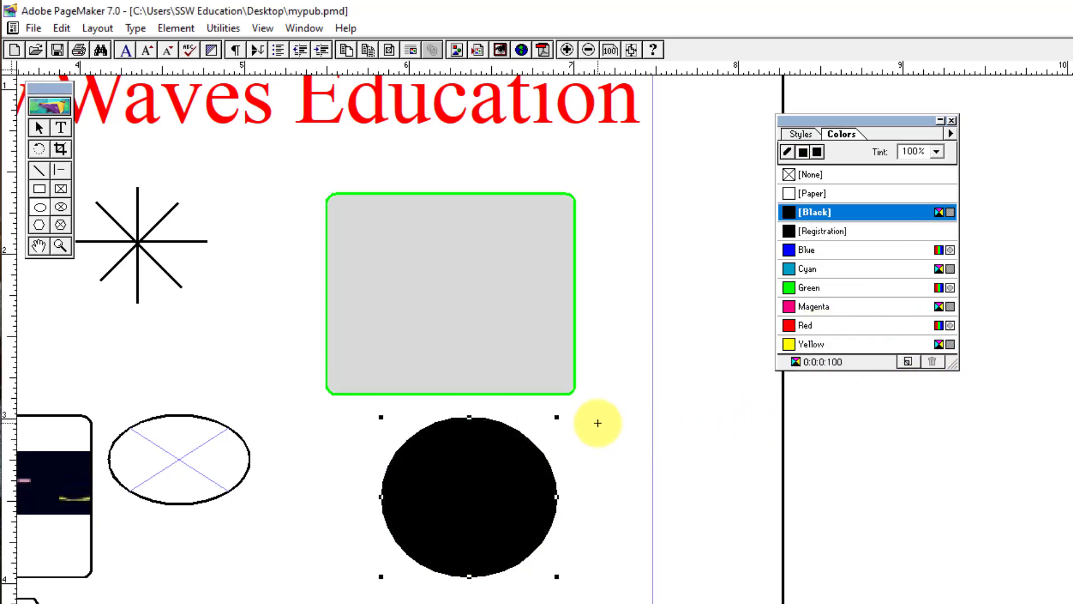
left_click(801, 134)
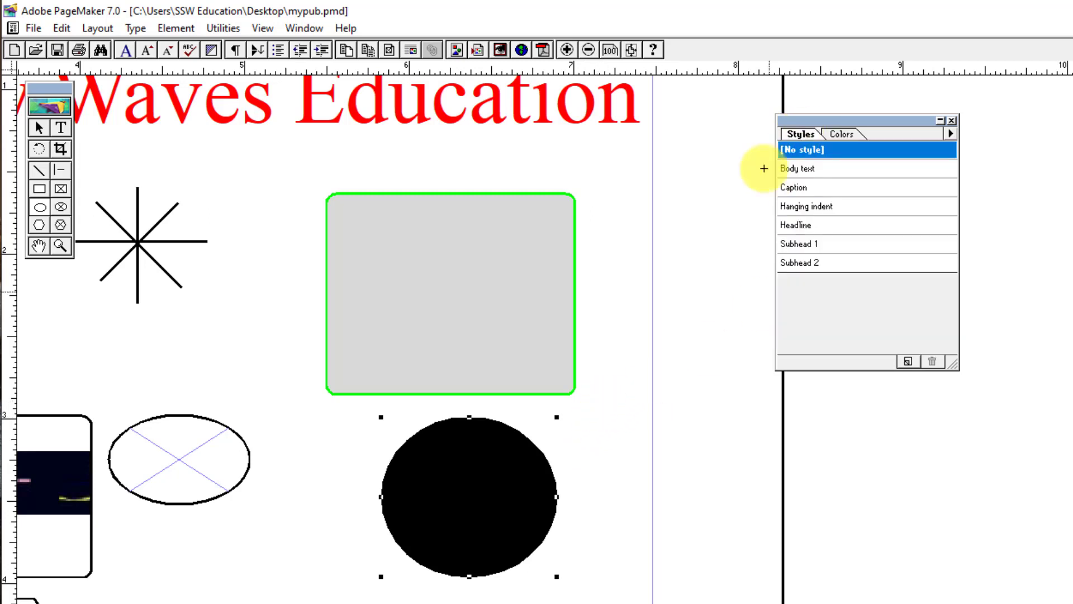
left_click(40, 128)
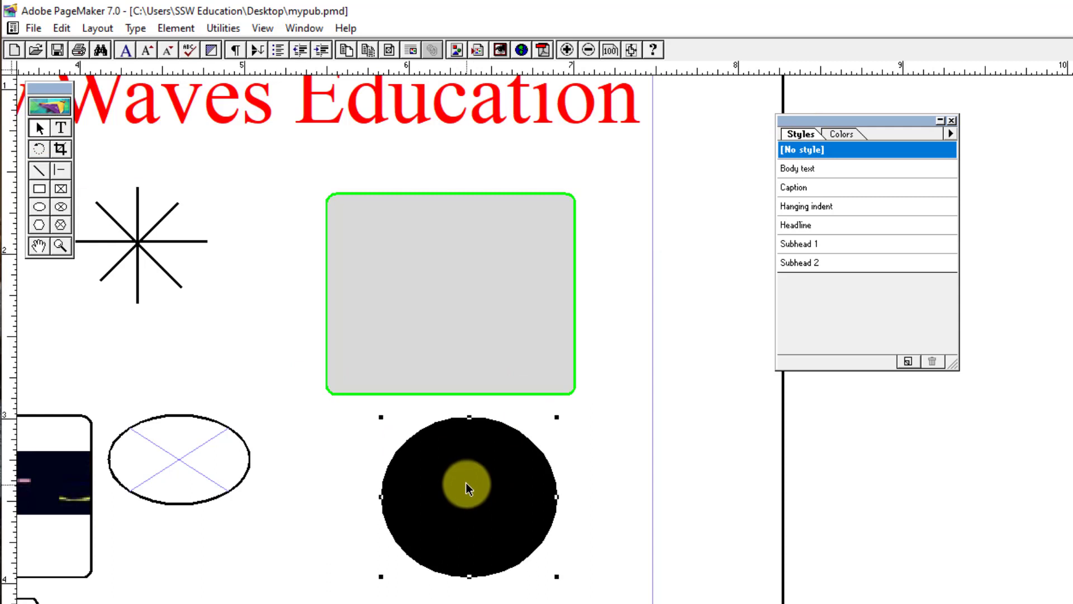
key("Delete")
Go to the blank page spread and enter the text "SSW Education" at the left page's upper-left margin corner
left_click(207, 603)
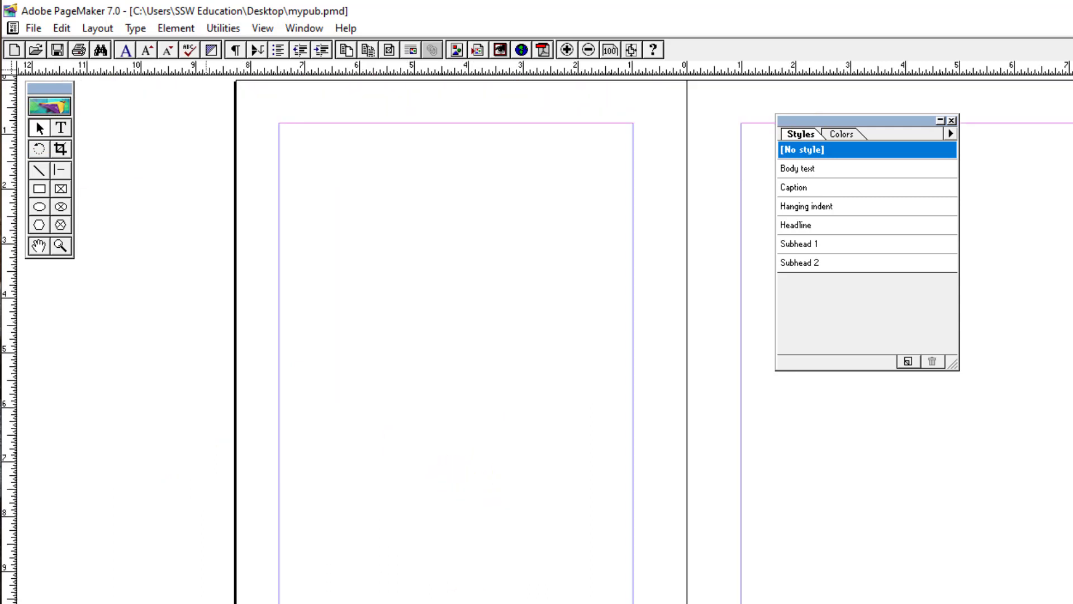
left_click(492, 199)
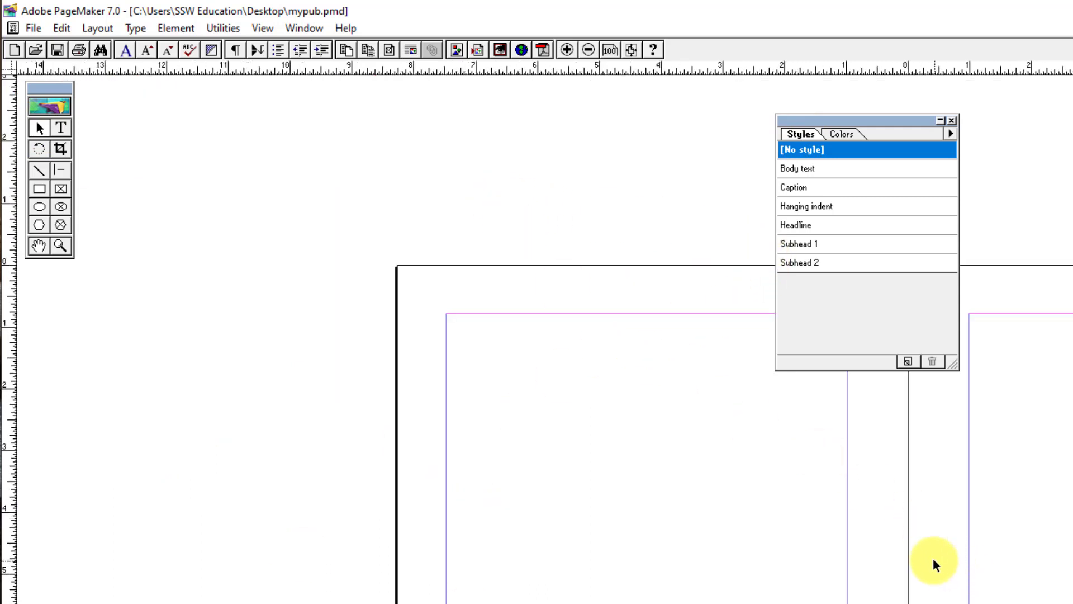
left_click(61, 128)
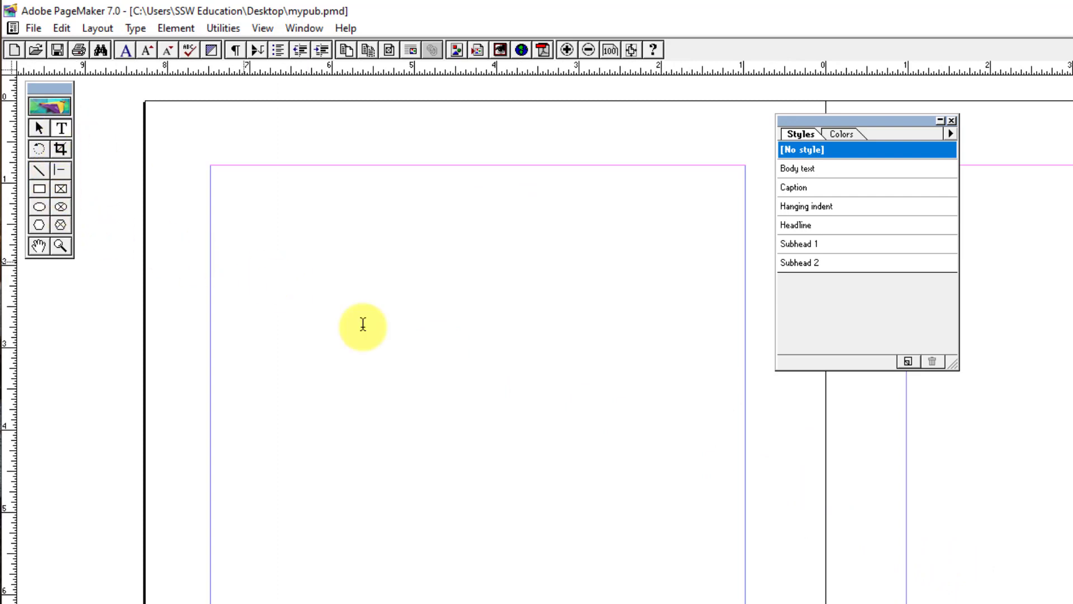
key("ctrl+2")
scroll(537, 336, "right", 3)
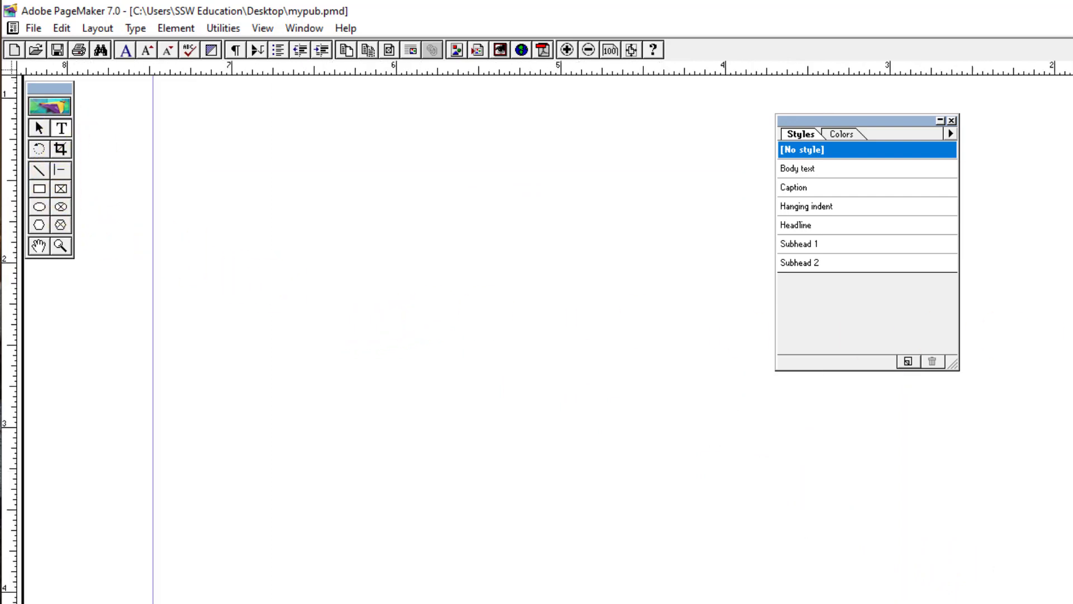
scroll(537, 336, "up", 2)
scroll(536, 335, "left", 2)
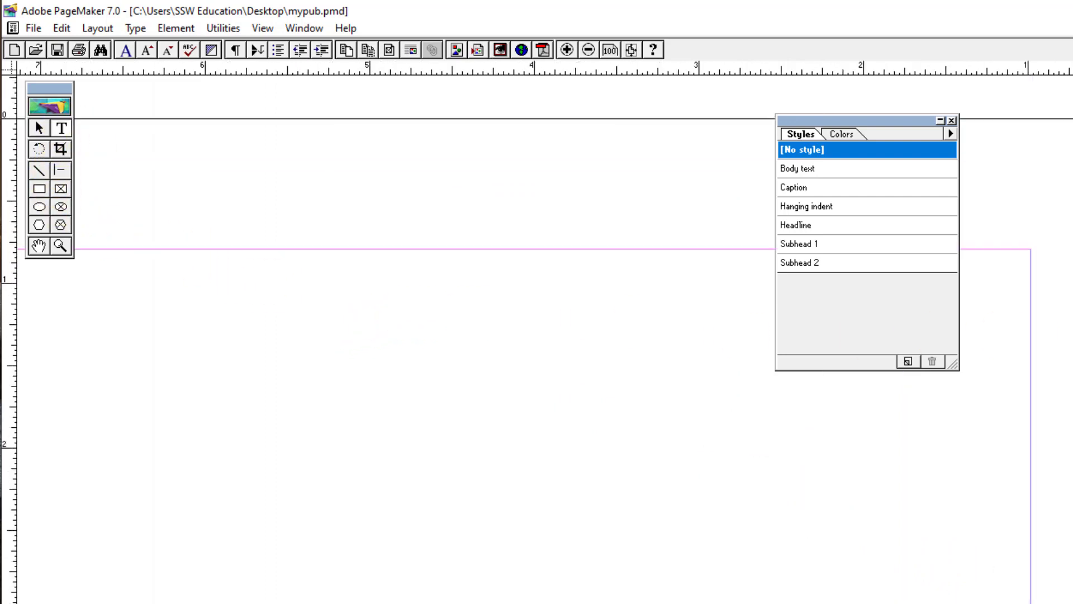
left_click(39, 246)
left_click_drag(443, 303, 489, 256)
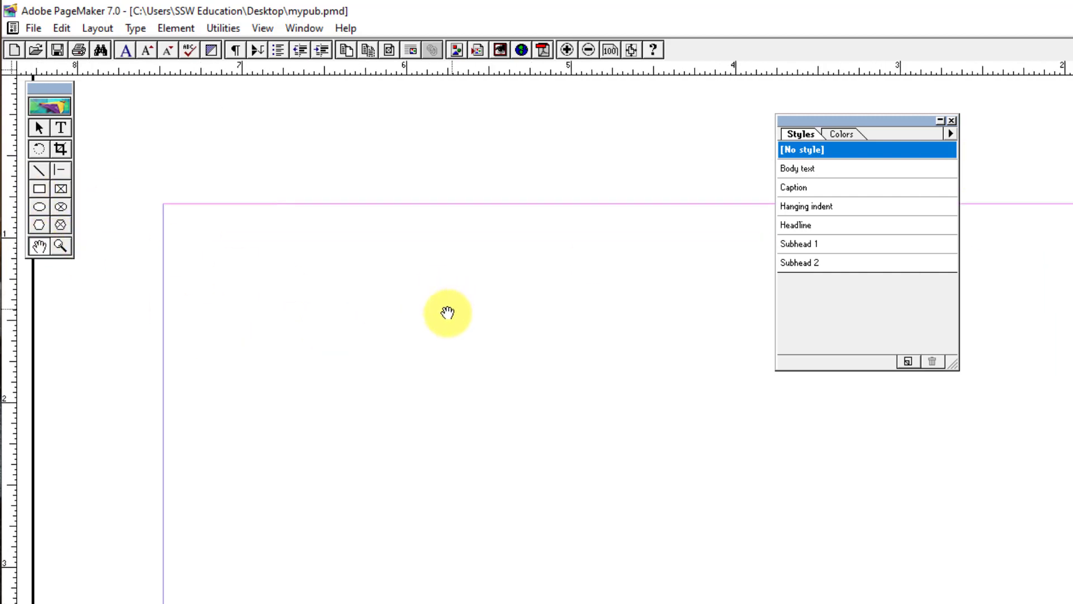
left_click(61, 128)
left_click(169, 205)
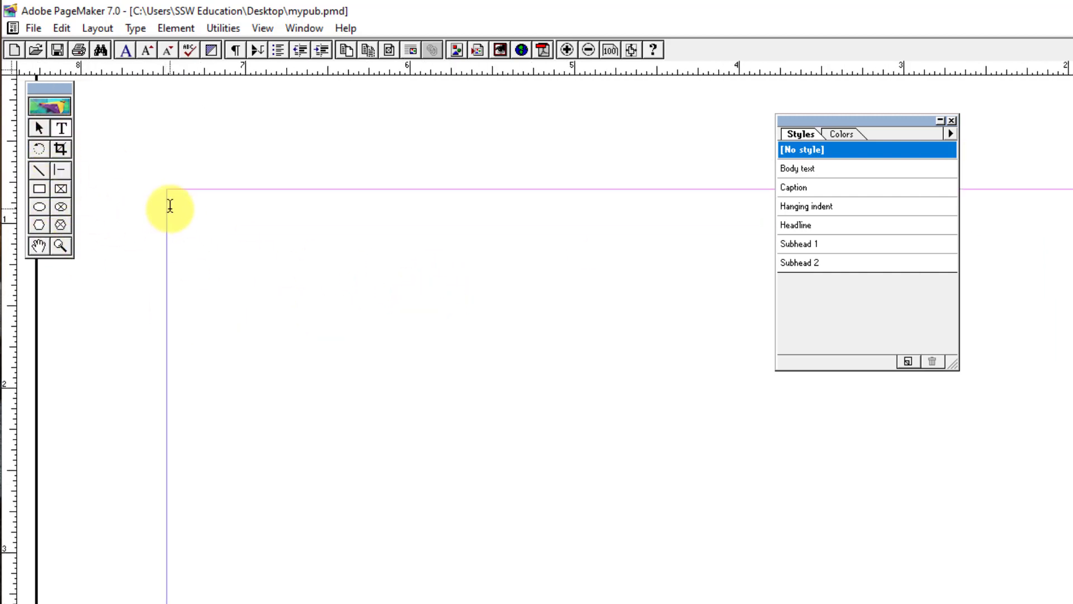
type("SSW E")
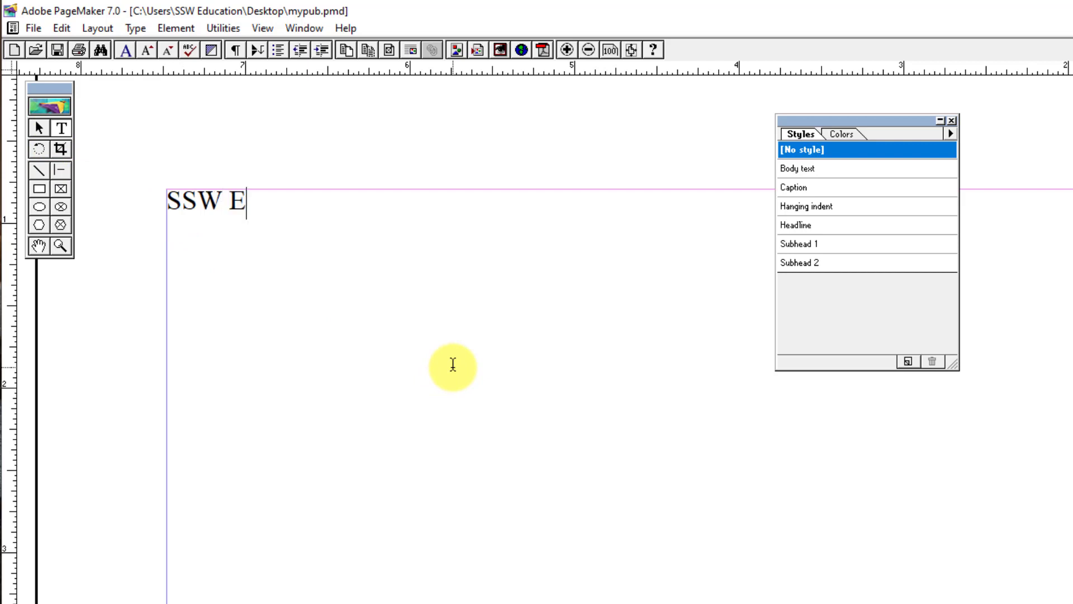
type("ducation")
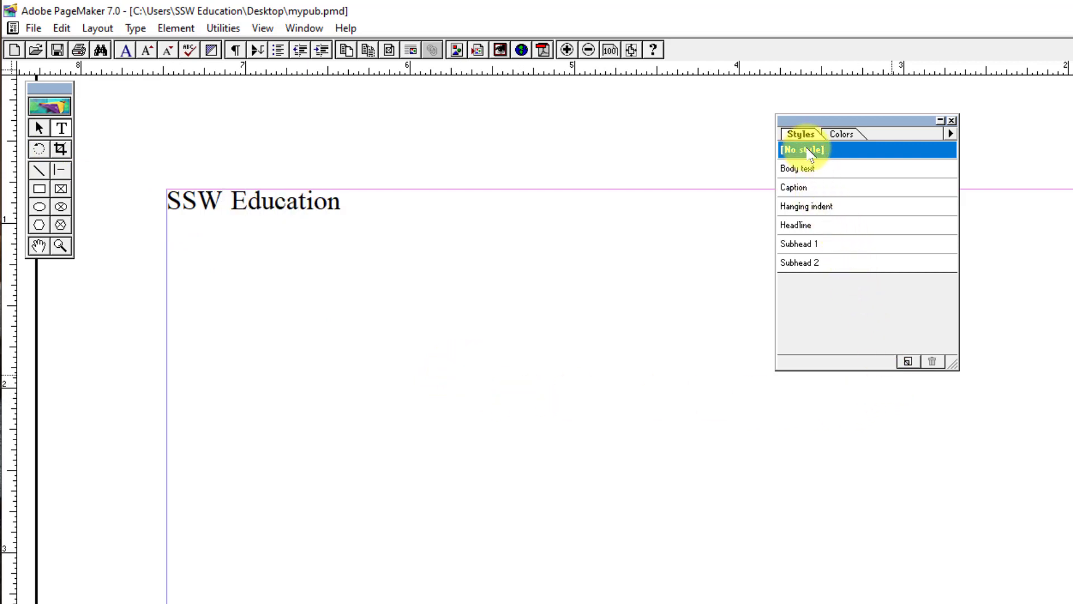
Try the Body text, Caption, Hanging indent, Headline and Subhead 1 styles on "SSW Education", ending with Subhead 2 applied
left_click(811, 169)
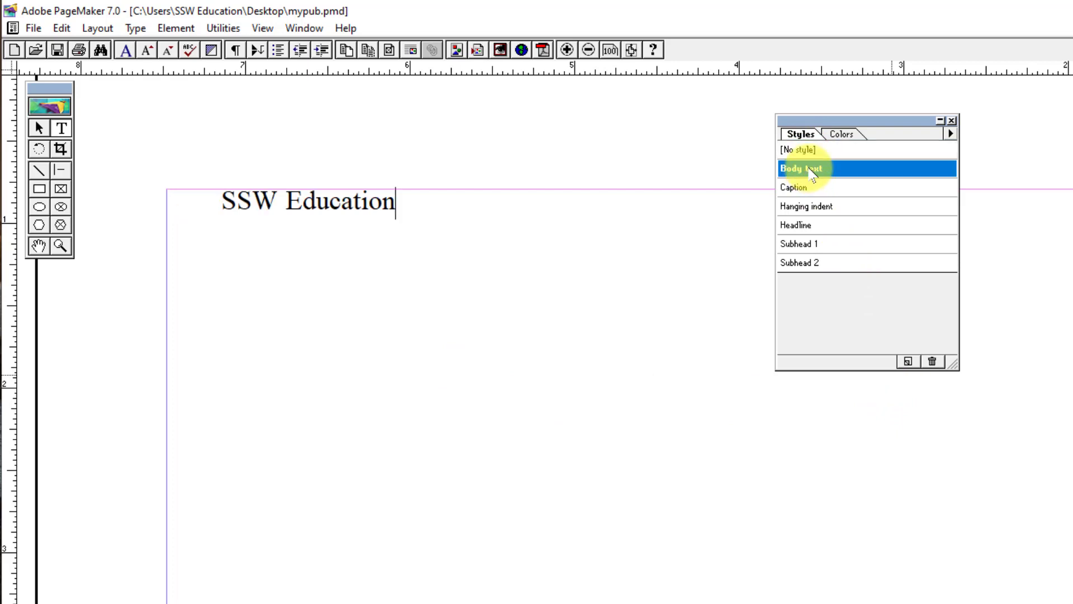
left_click(810, 189)
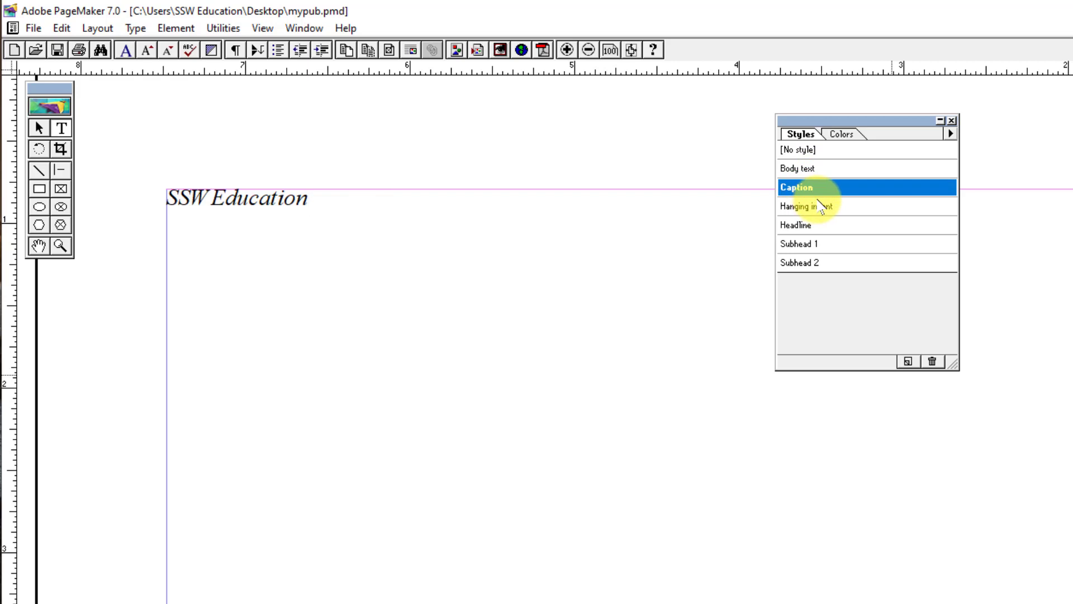
left_click(822, 207)
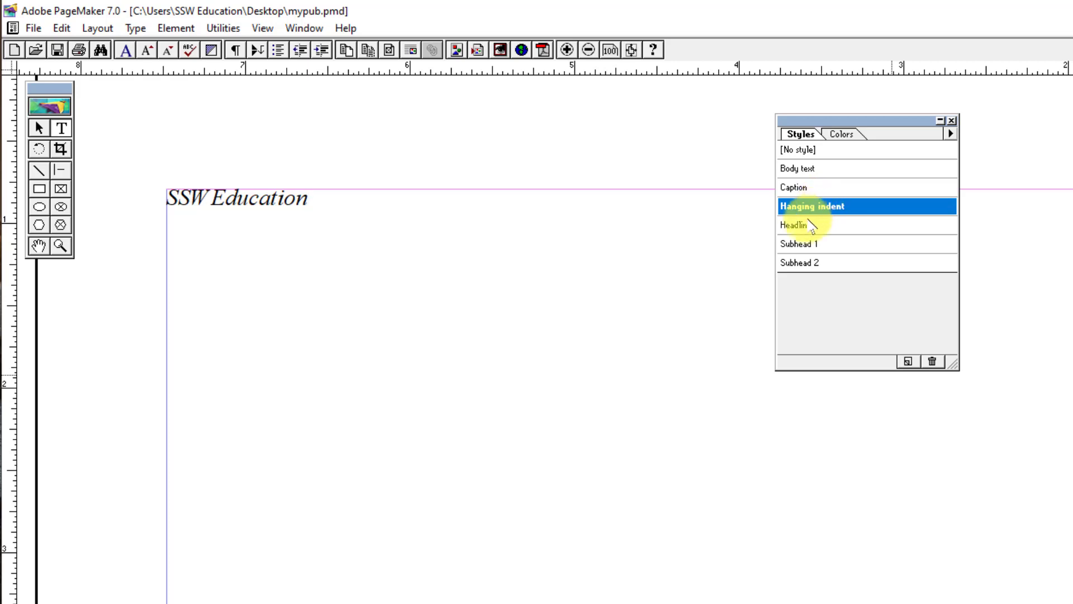
left_click(817, 225)
left_click(815, 244)
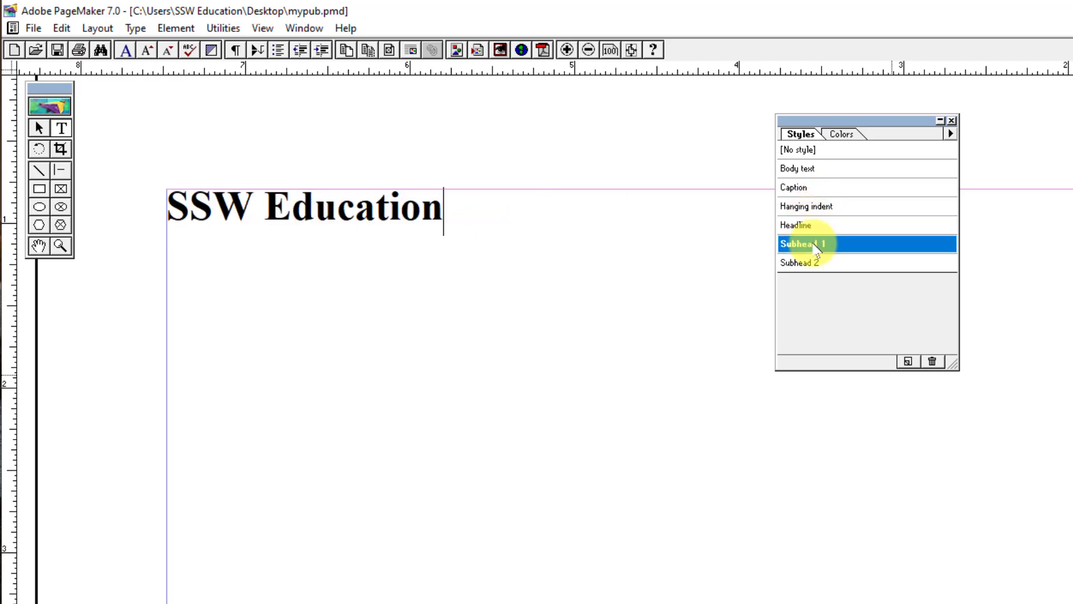
left_click(817, 264)
left_click(814, 244)
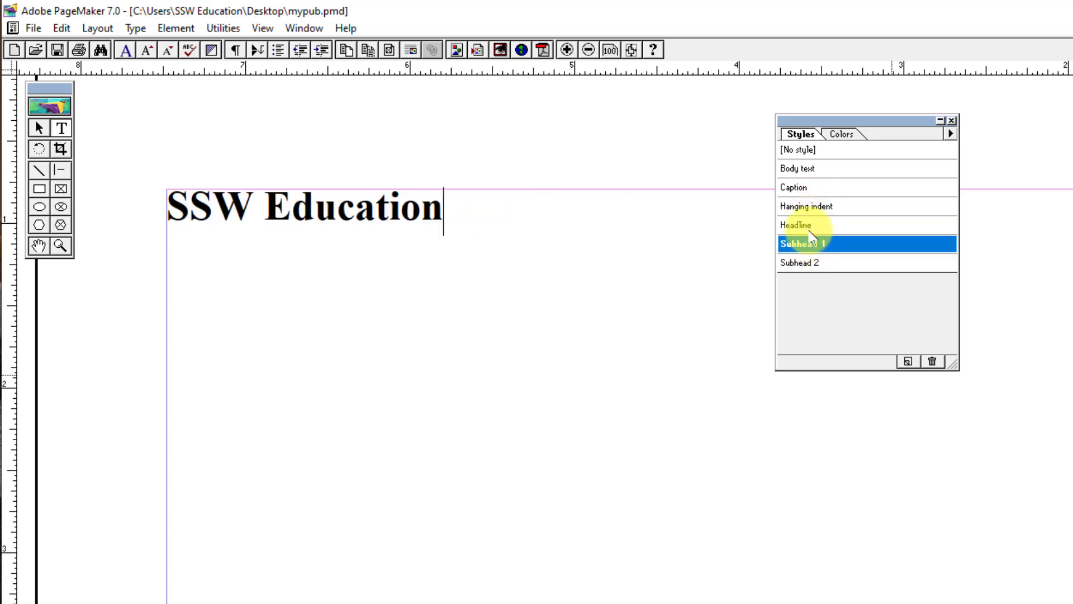
left_click(811, 226)
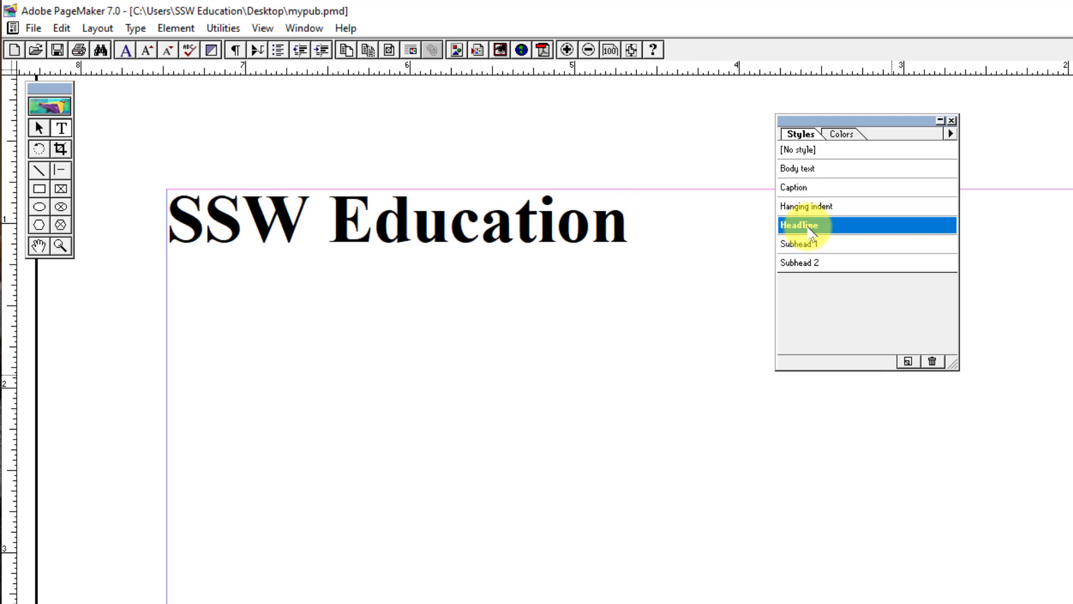
left_click(814, 244)
left_click(817, 263)
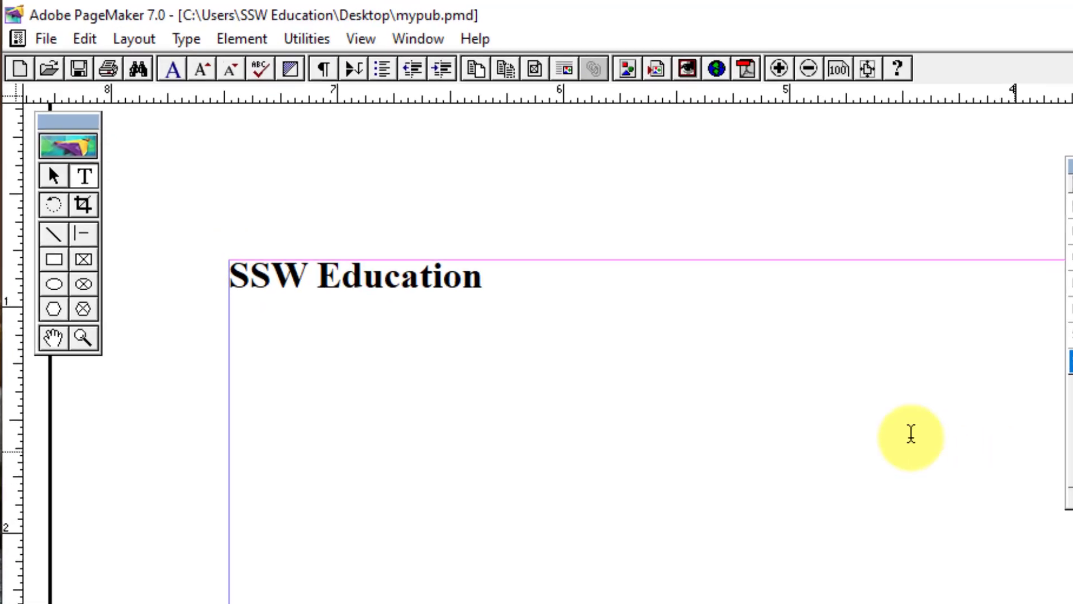
Start defining a new style named heading2, based on Subhead 2 with Subhead 2 as the next style
left_click(233, 49)
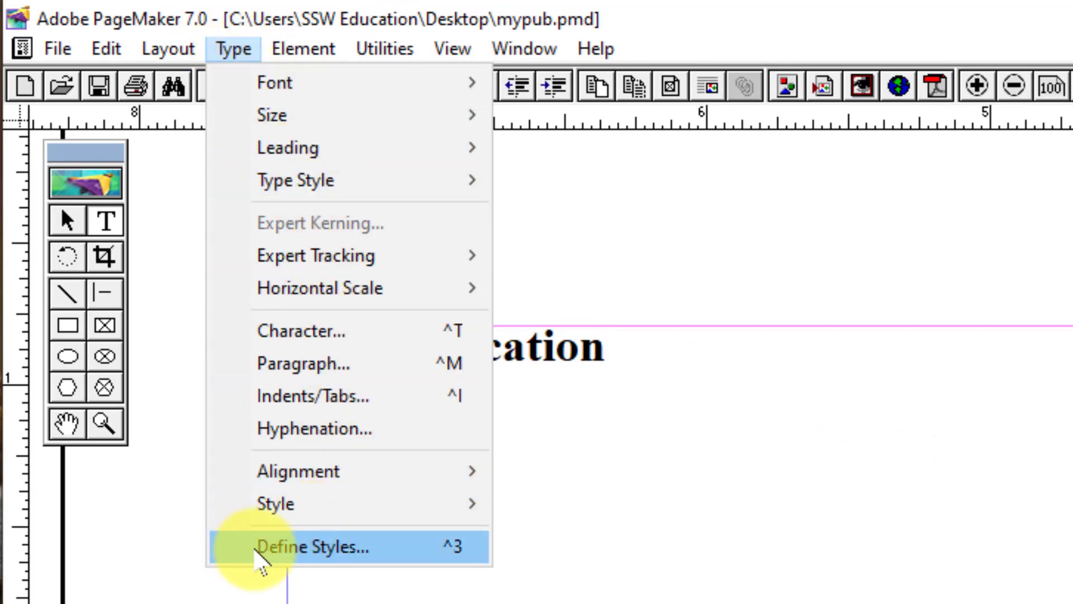
left_click(311, 546)
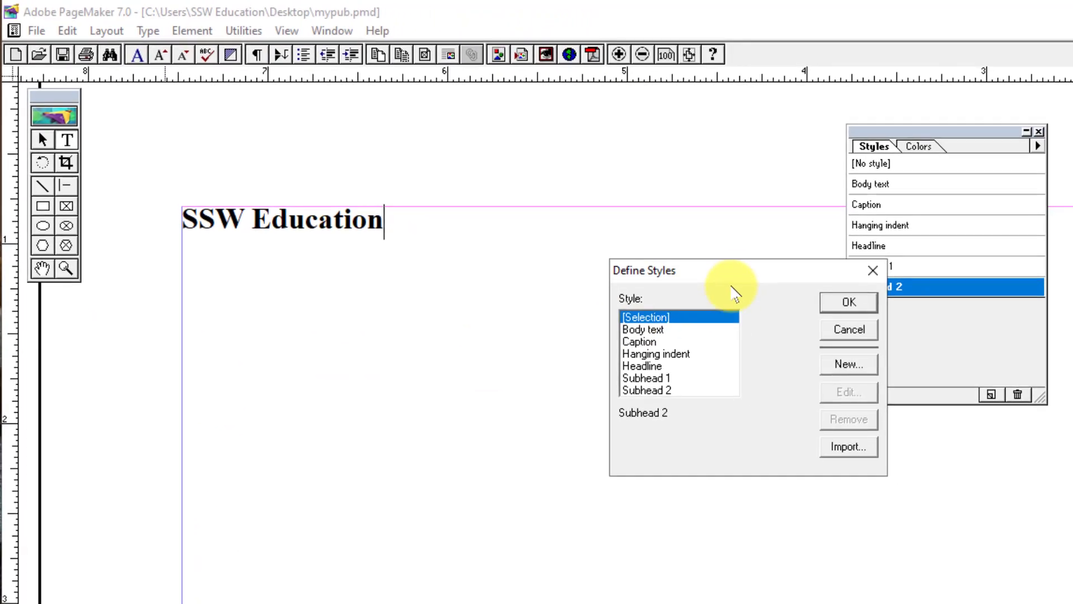
left_click_drag(974, 360, 895, 233)
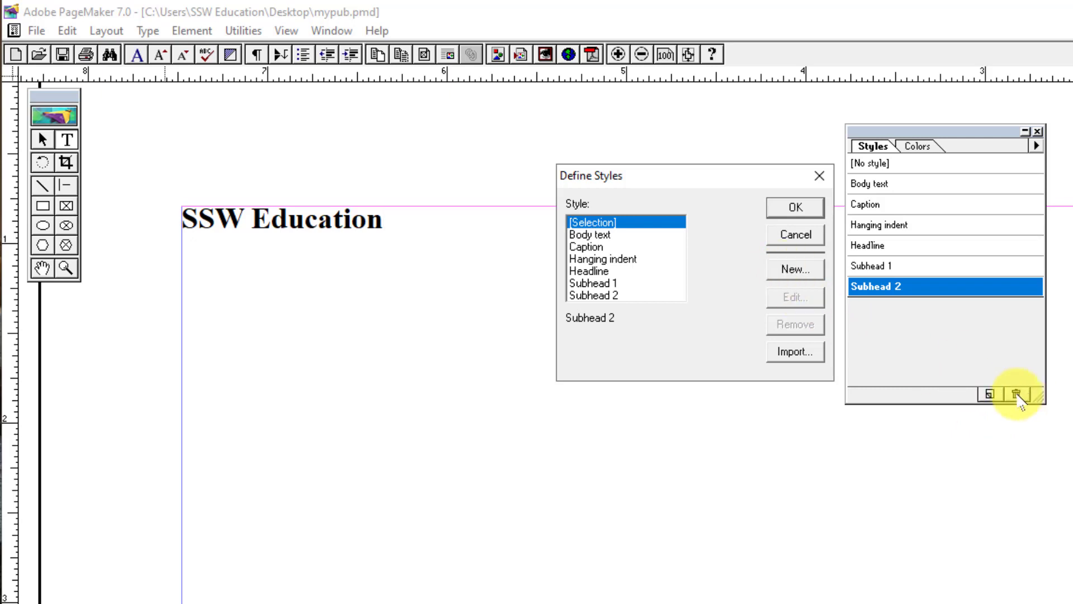
left_click(794, 270)
left_click_drag(721, 274, 619, 175)
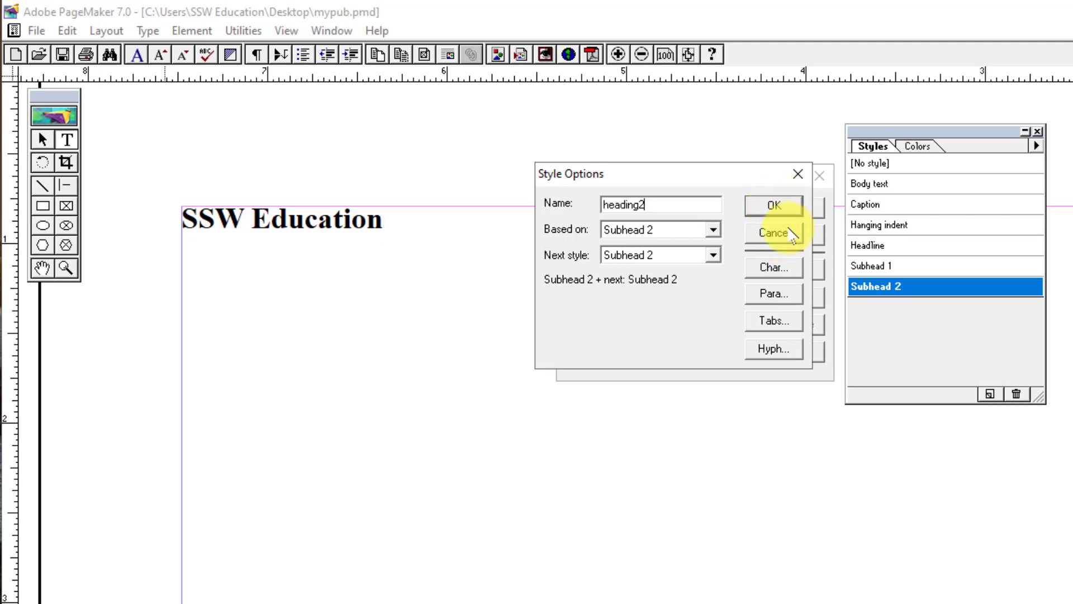
Set the heading2 style's font to Eczar ExtraBold in its character specifications
left_click(780, 275)
left_click_drag(777, 267, 743, 181)
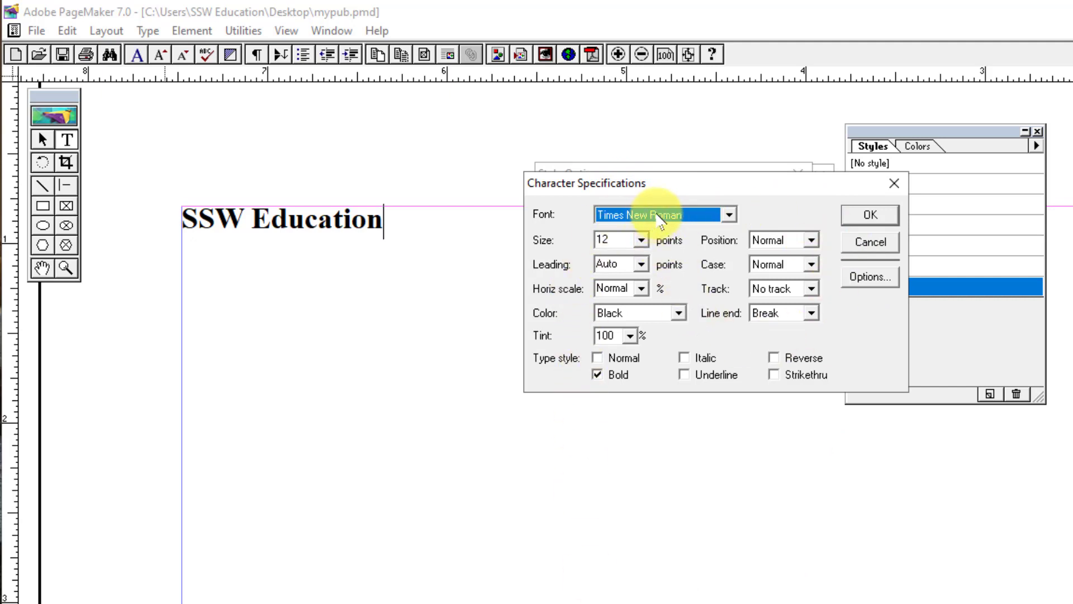
left_click(728, 215)
key("r")
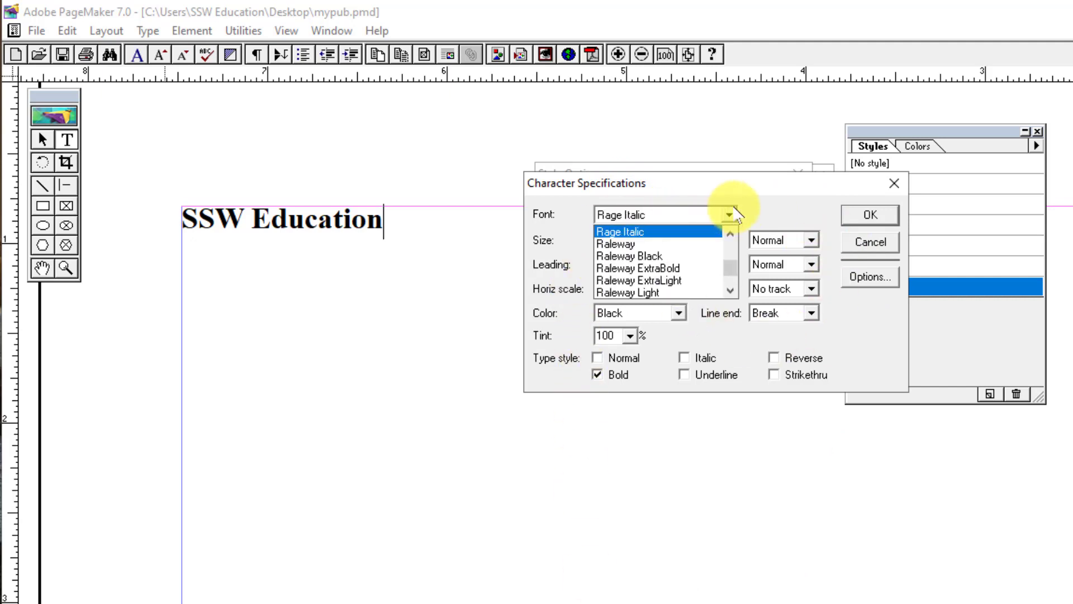
key("b")
key("o")
key("r")
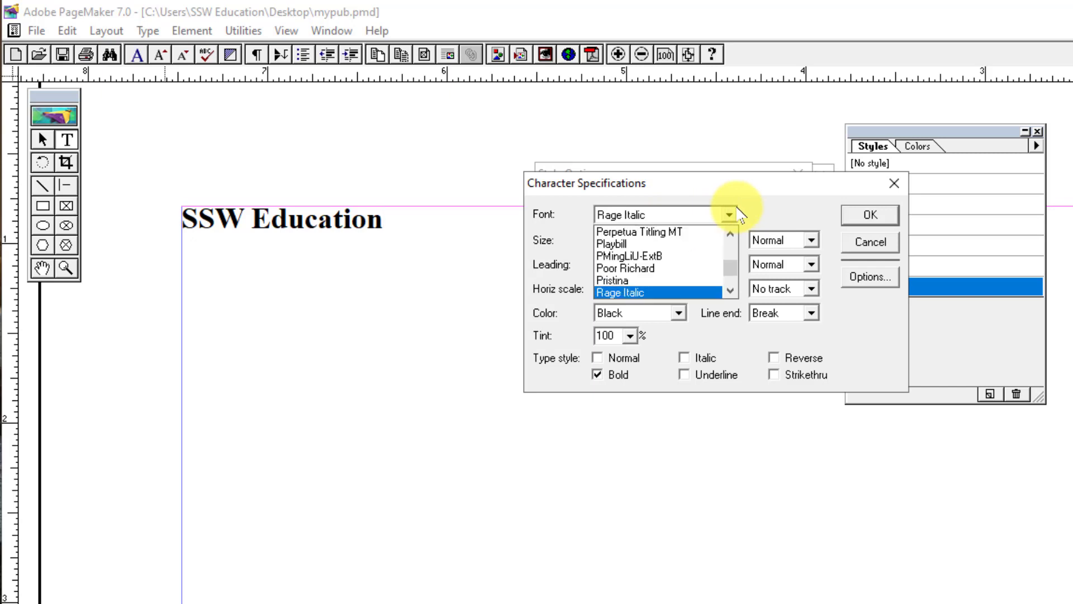
key("e")
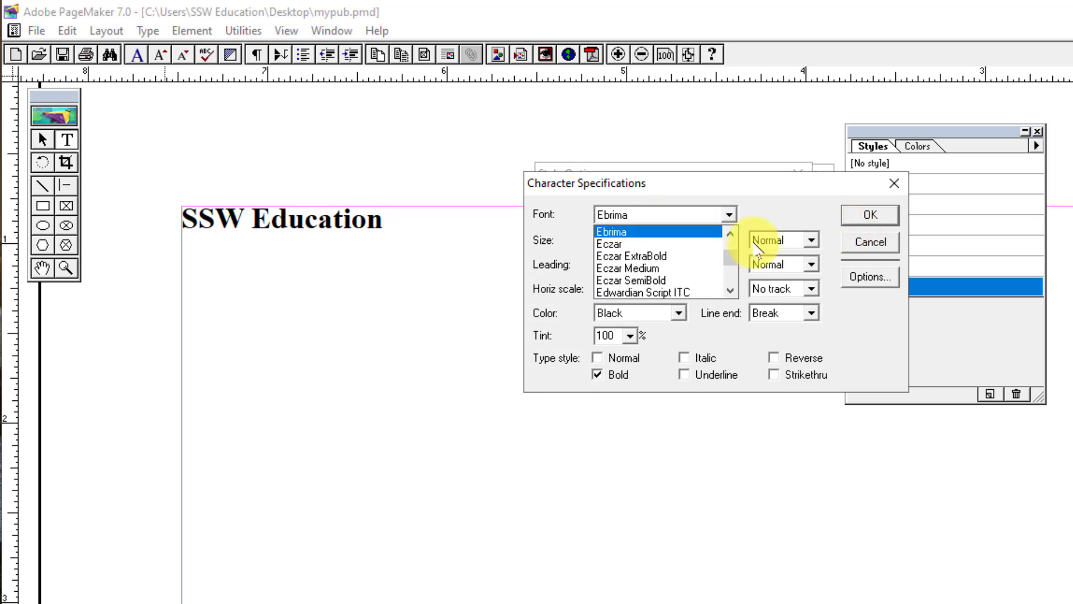
left_click(633, 257)
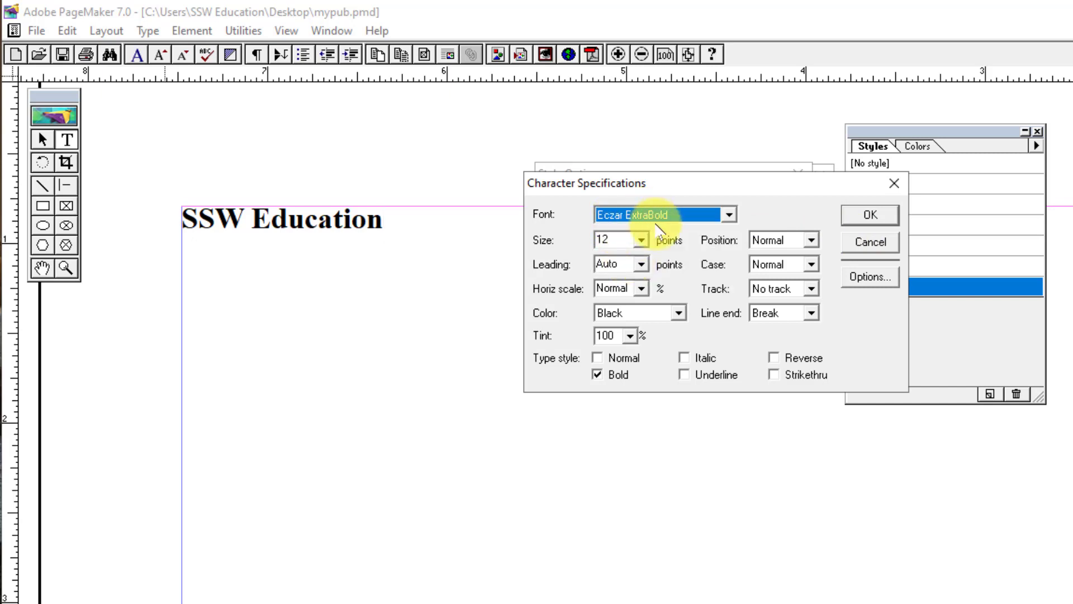
Set the heading2 style's size to 30 points, with Auto leading and Normal horizontal scale
left_click(642, 240)
left_click(614, 306)
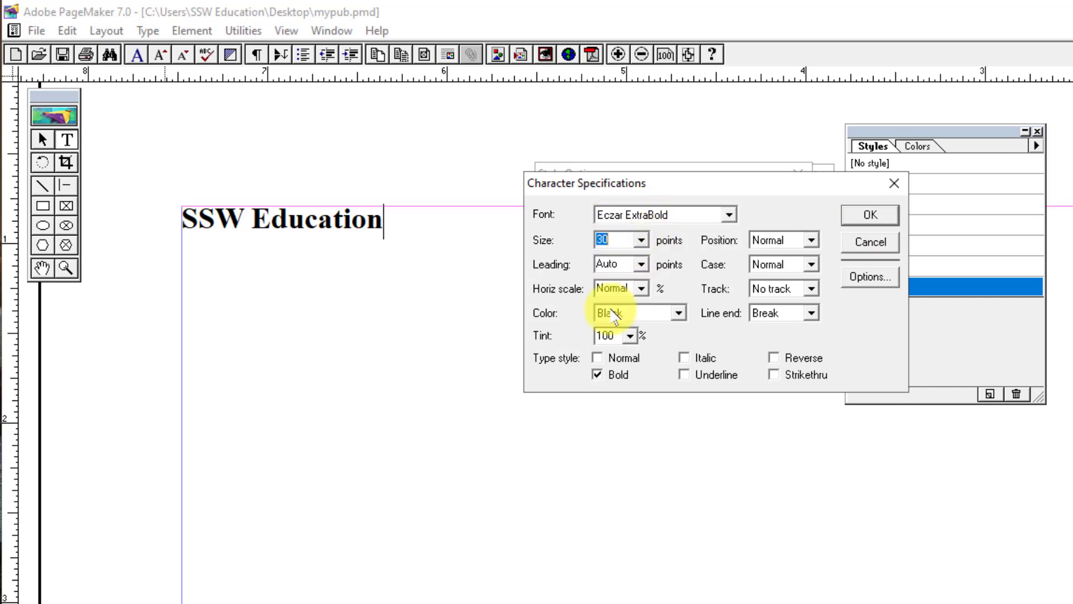
left_click(641, 265)
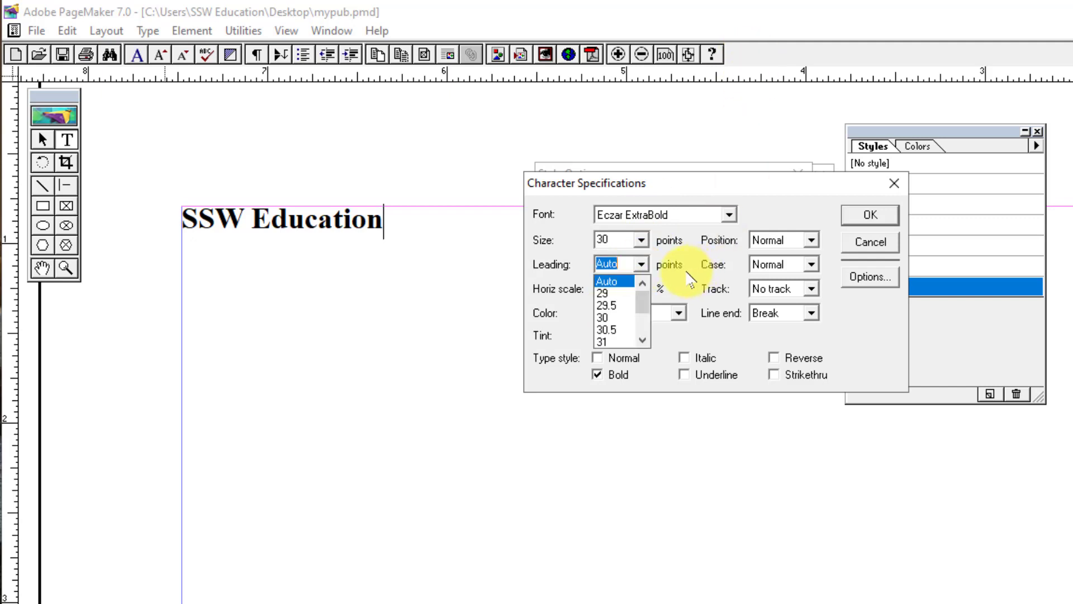
left_click(628, 285)
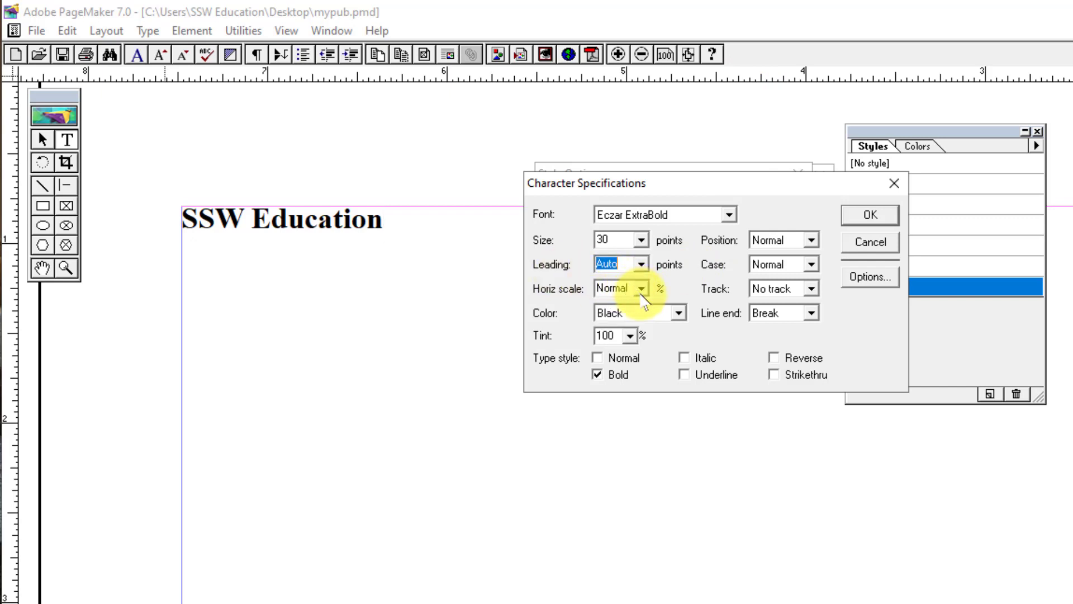
left_click(640, 292)
left_click(705, 316)
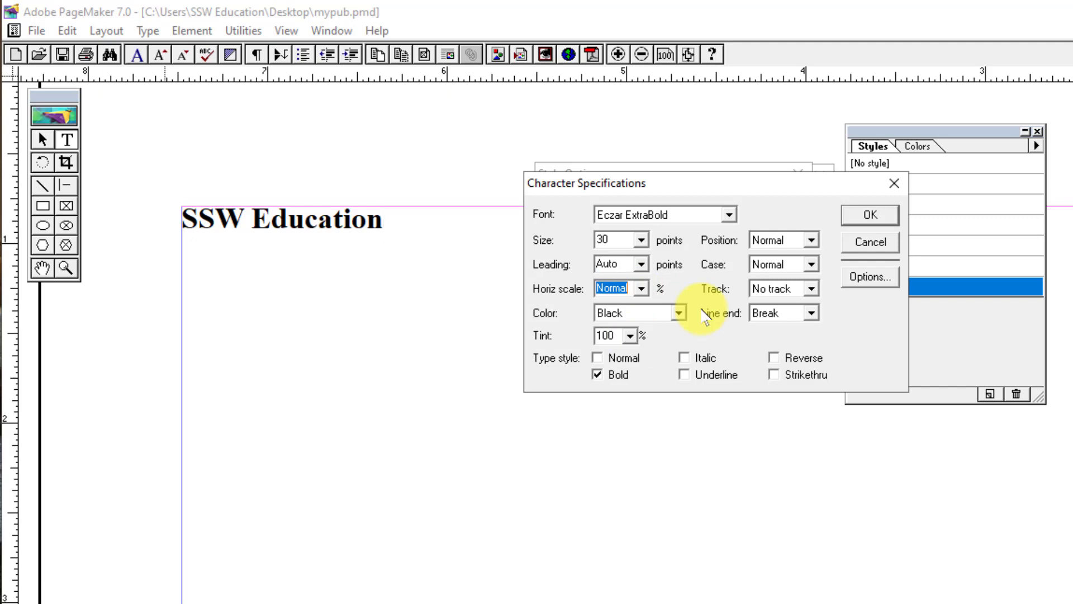
left_click(640, 291)
left_click(641, 290)
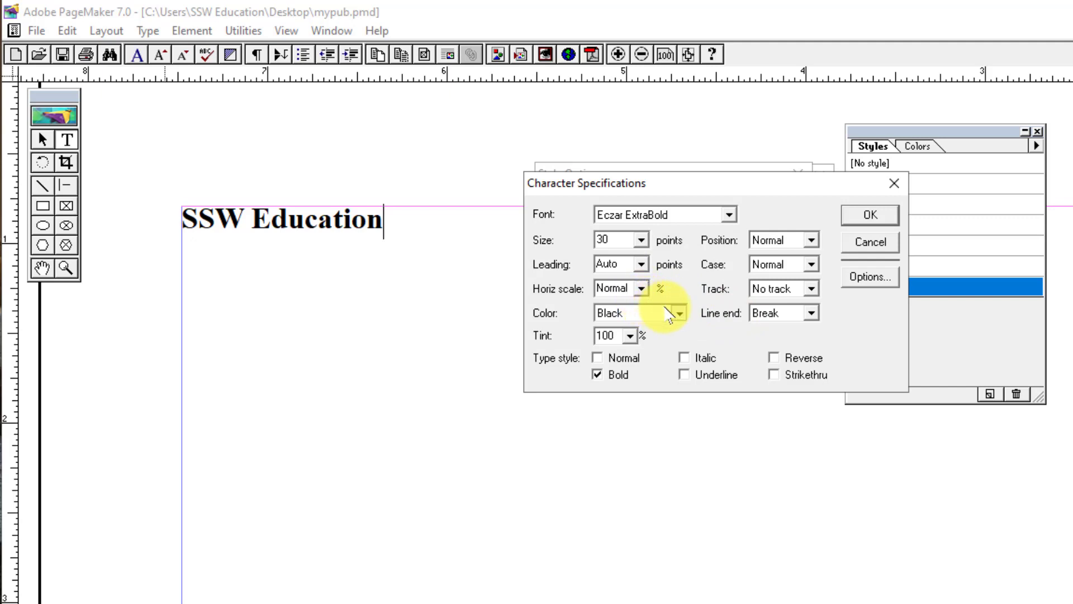
Set the heading2 text color to Magenta with Normal position, and accept the character specifications
left_click(674, 313)
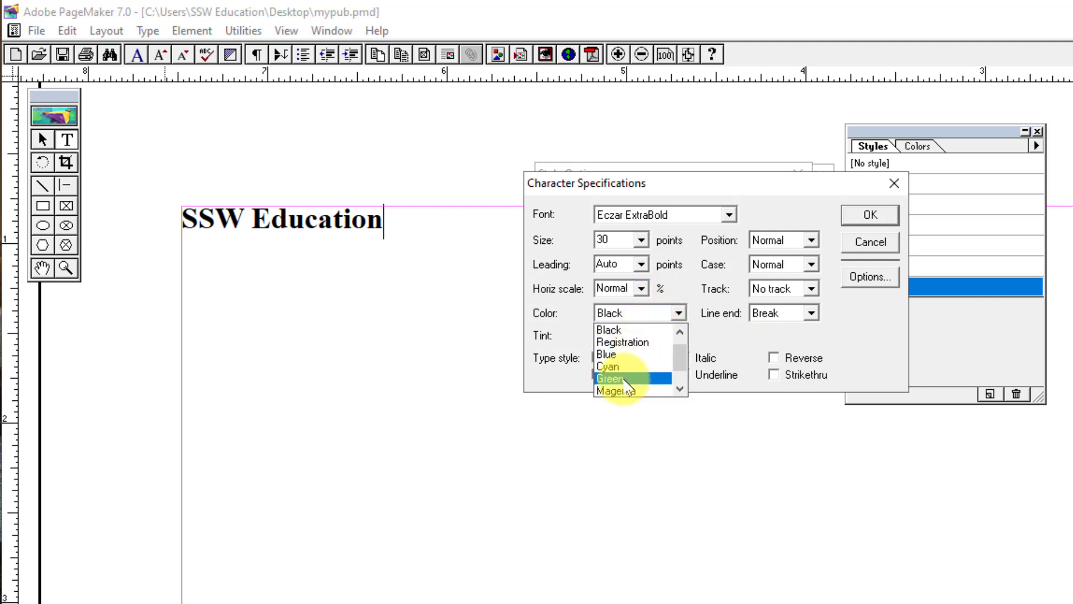
left_click(633, 390)
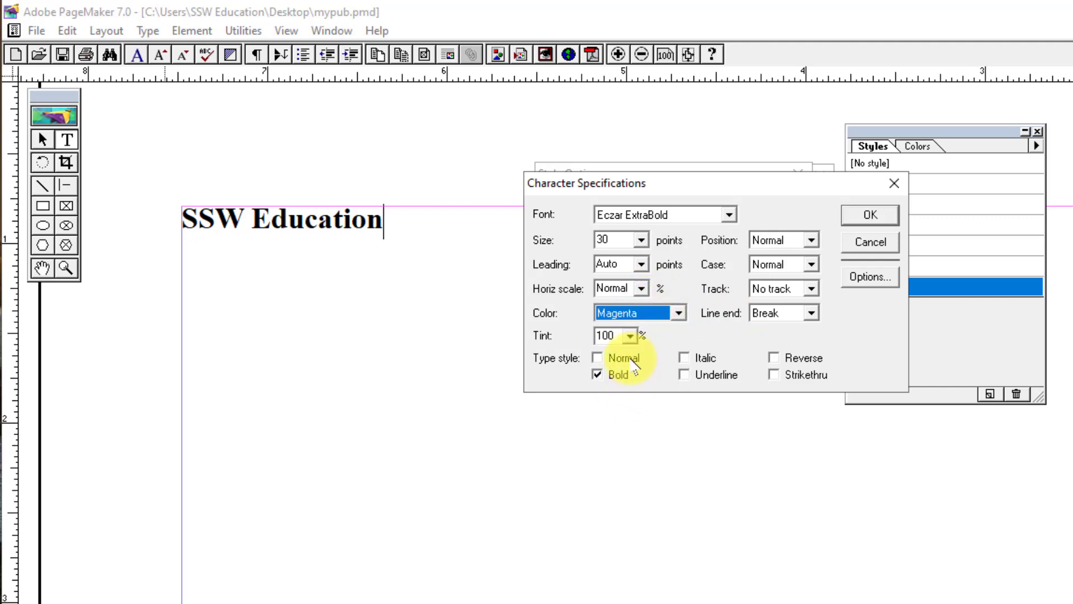
left_click(811, 241)
left_click(809, 256)
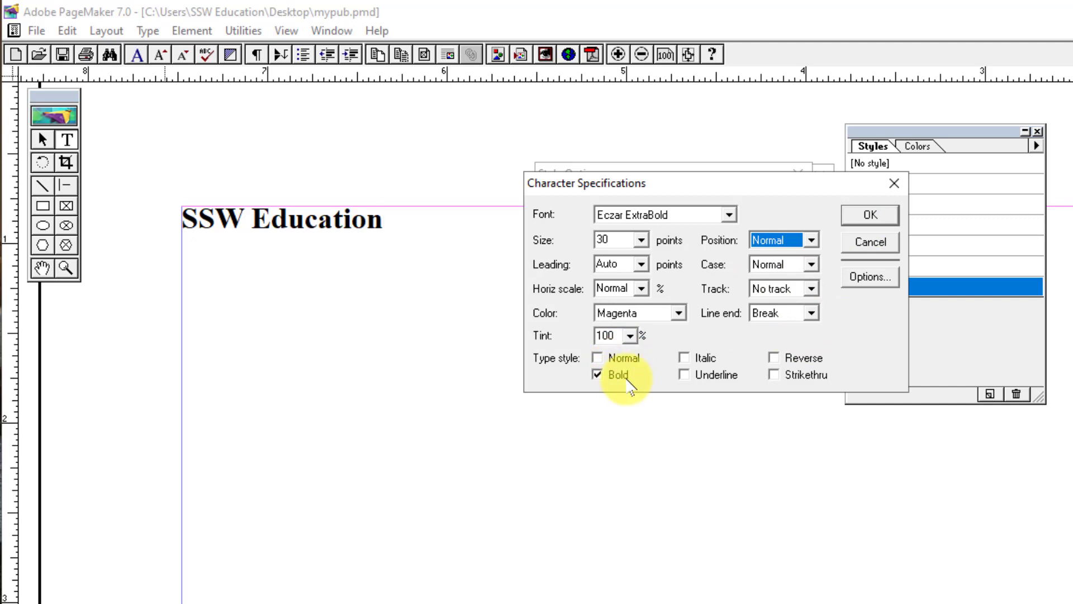
left_click(870, 218)
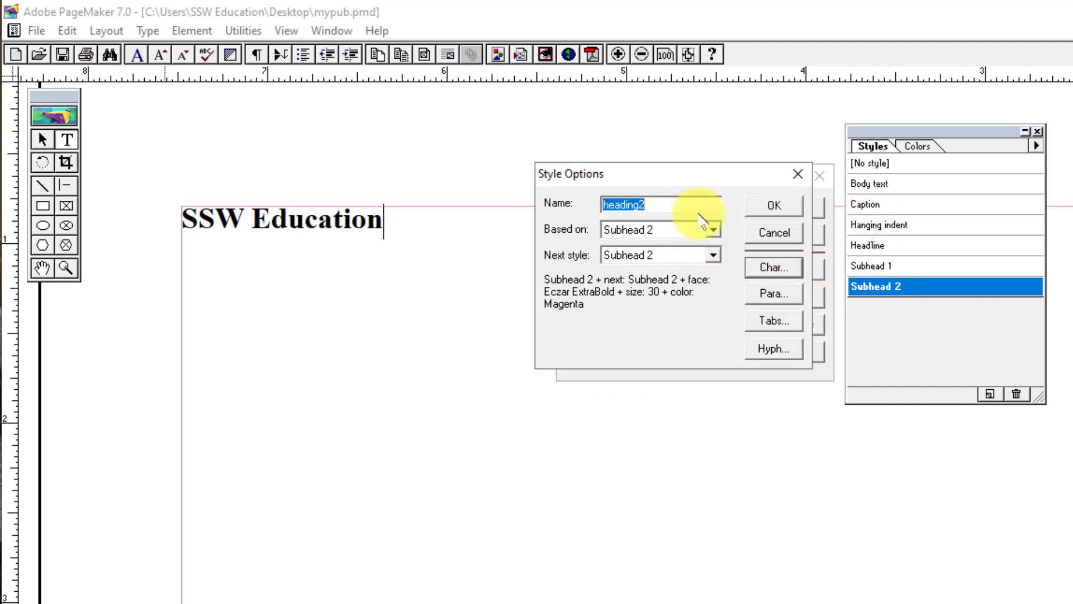
Set the heading2 style's paragraph alignment to Center and save the new style
left_click(774, 294)
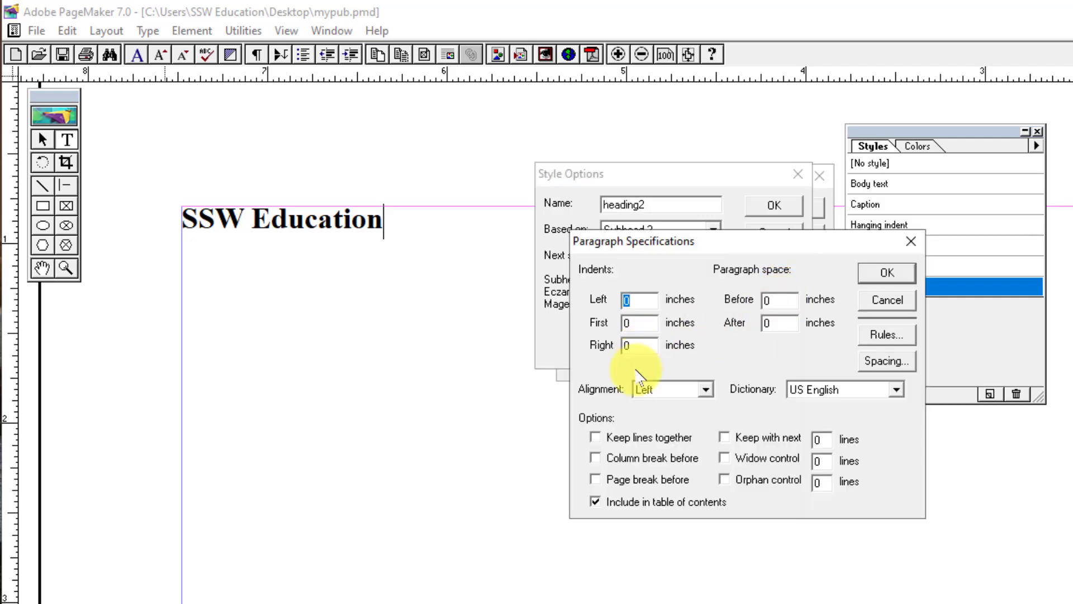
left_click(682, 391)
left_click(660, 415)
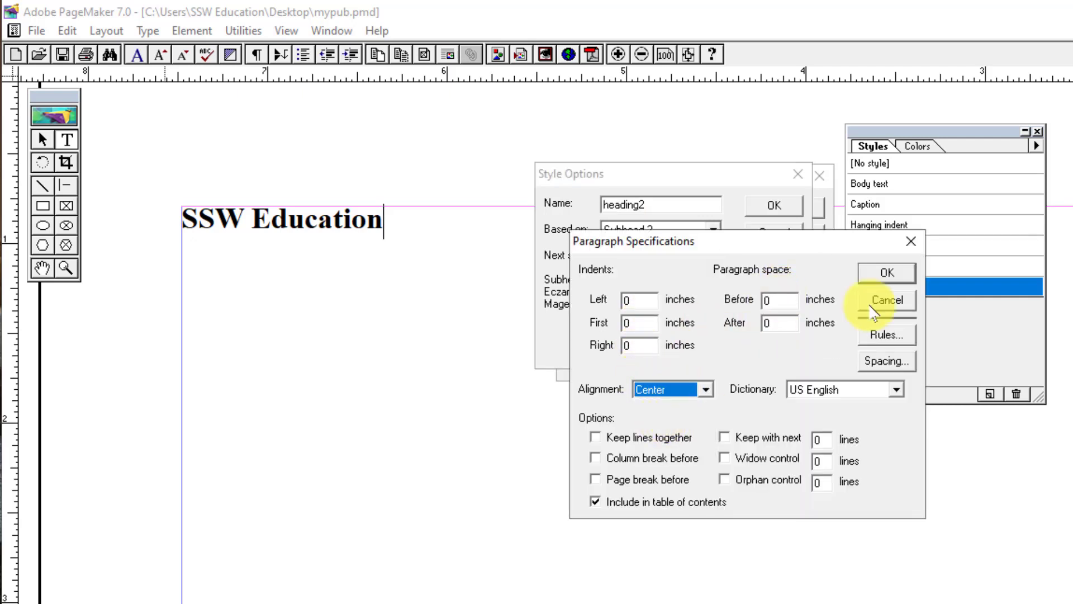
left_click(901, 273)
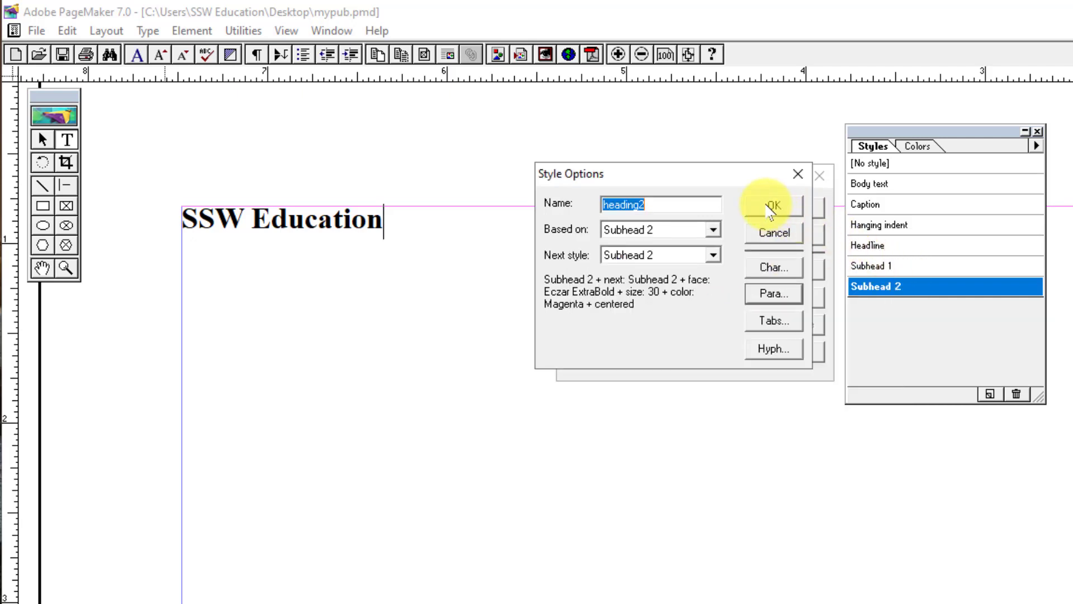
left_click(772, 206)
left_click(790, 207)
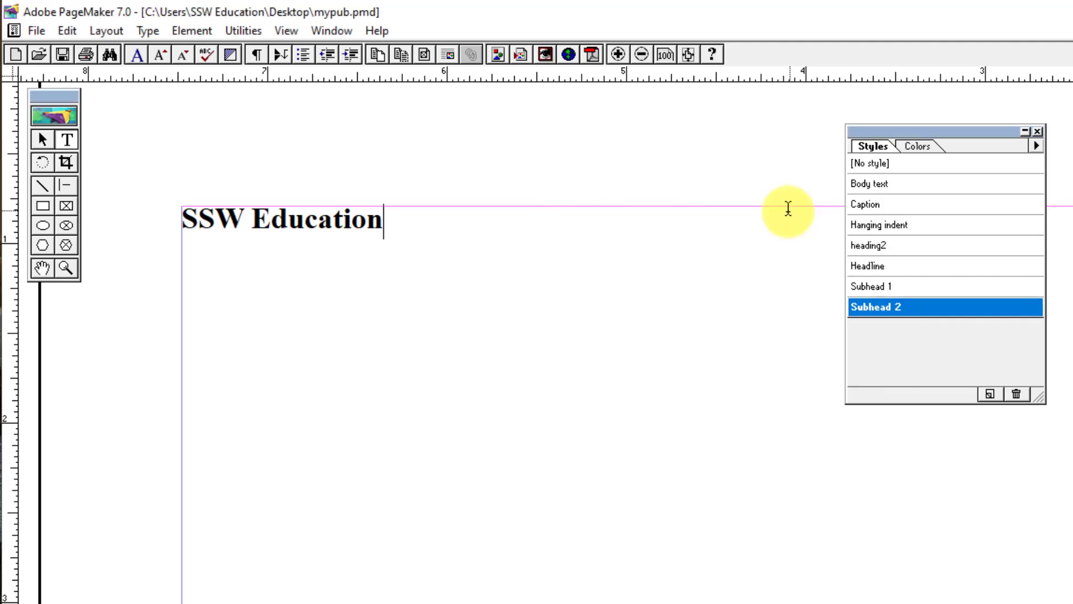
Apply heading2 to "SSW Education" and compare it with Hanging indent, Caption and Headline, ending with heading2 applied
left_click(874, 248)
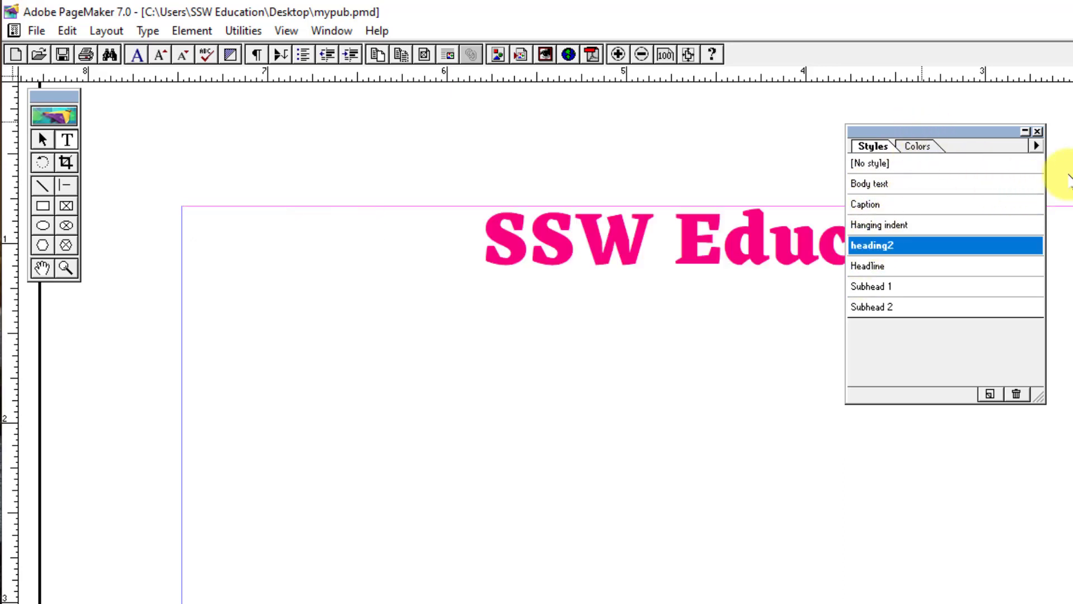
left_click_drag(983, 132, 846, 315)
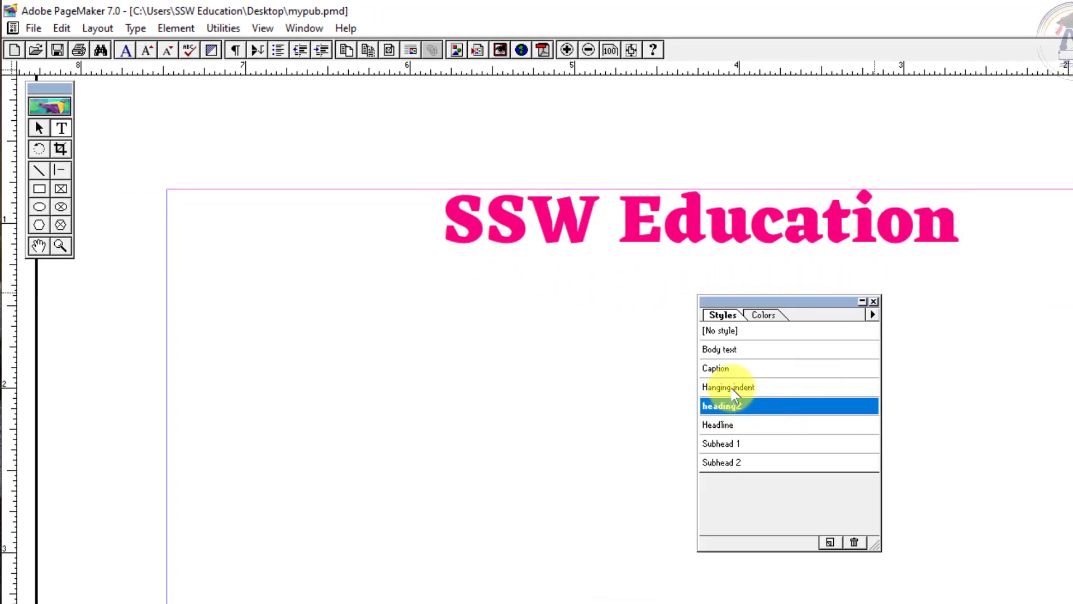
left_click(725, 387)
left_click(722, 368)
left_click(722, 406)
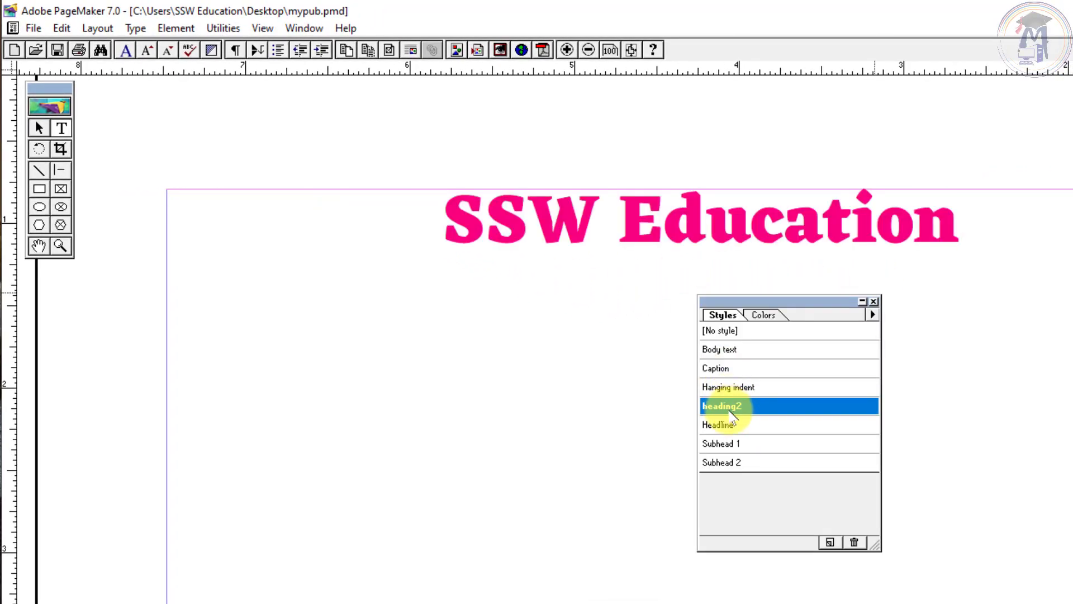
left_click(729, 426)
left_click(732, 407)
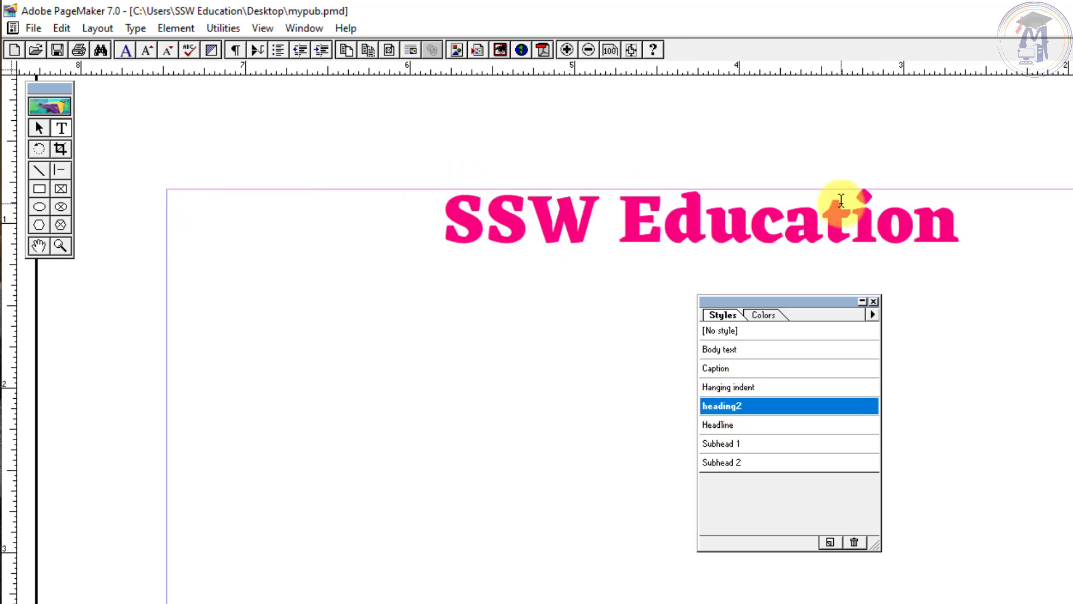
Place the text cursor in the empty area below "SSW Education" and start defining a new style named Hindi
left_click_drag(815, 300, 1072, 119)
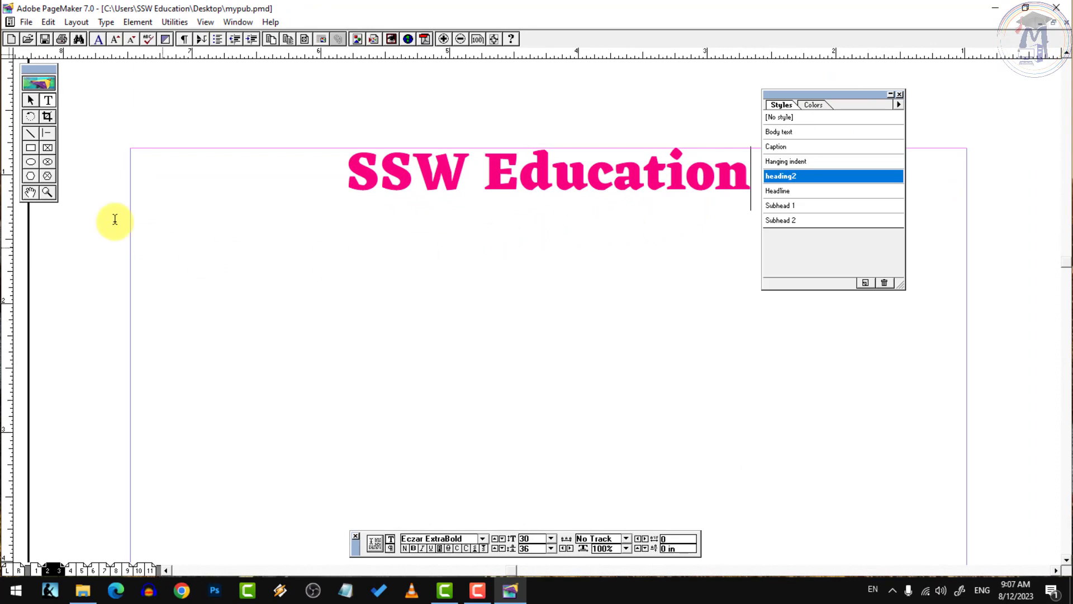
left_click(31, 102)
left_click(48, 100)
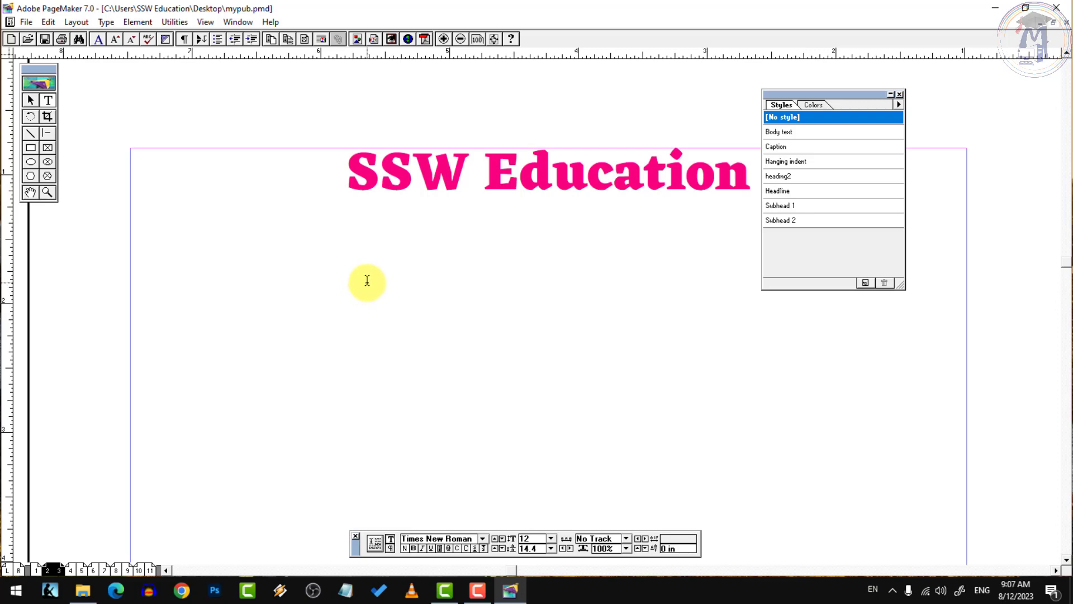
left_click(369, 302)
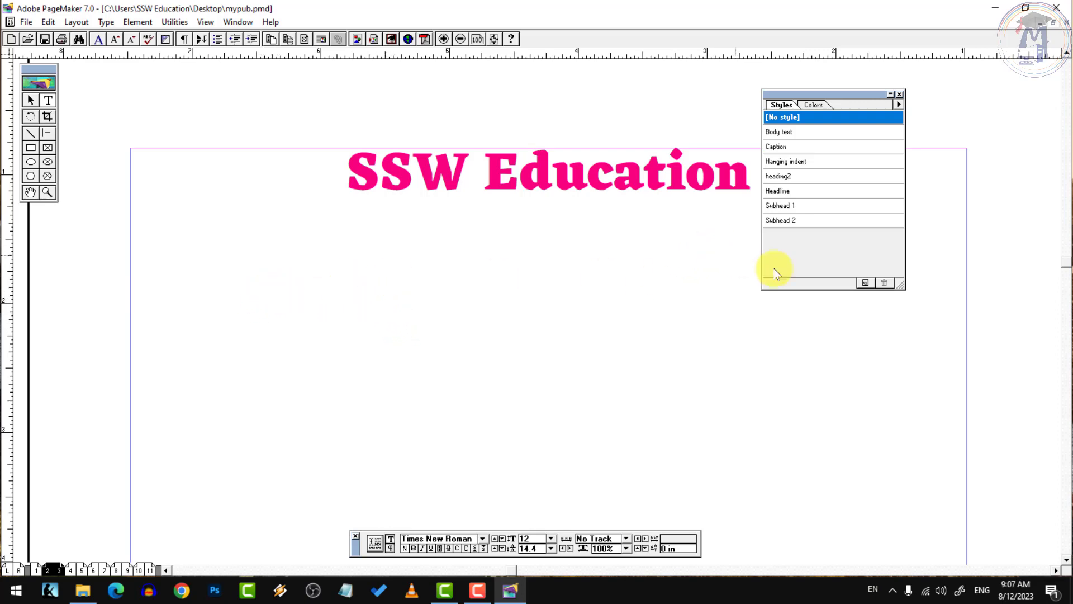
left_click(867, 286)
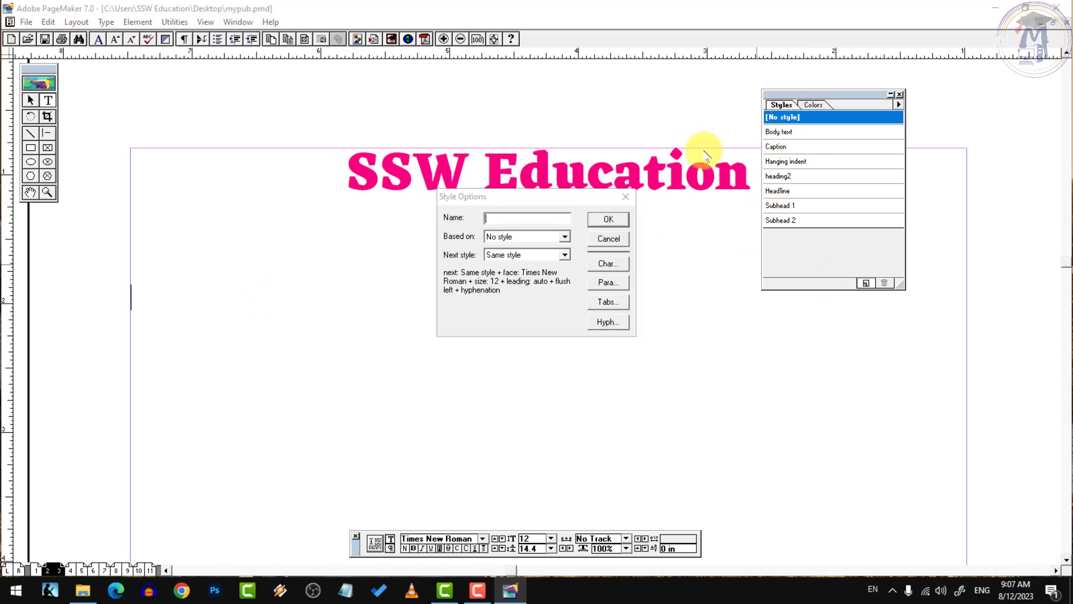
left_click_drag(562, 196, 663, 116)
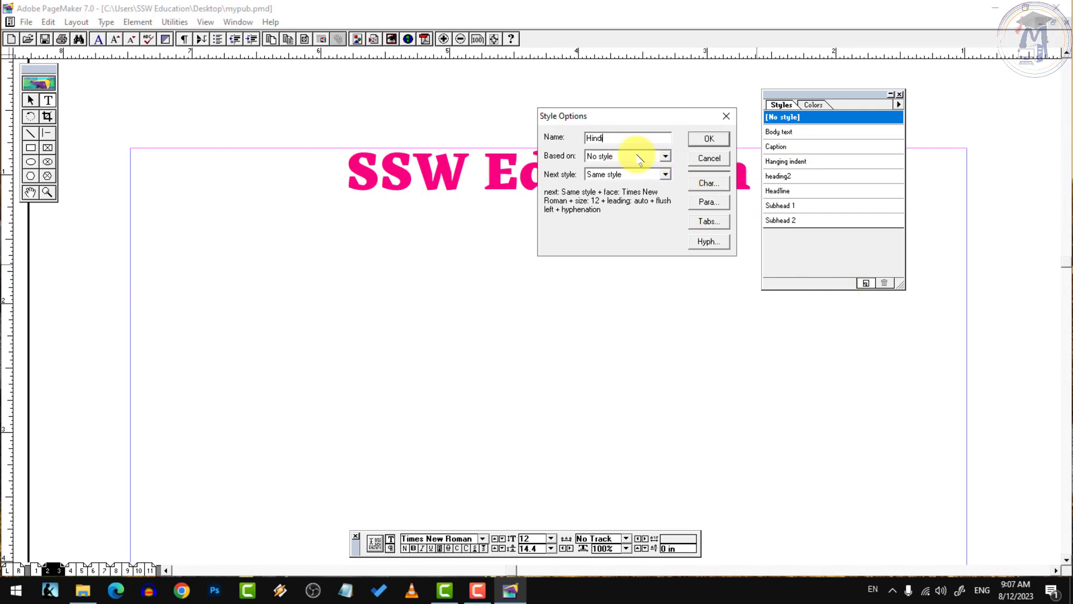
Set the Hindi style's font to Kruti Dev 030 and its size to 36 points
left_click(704, 184)
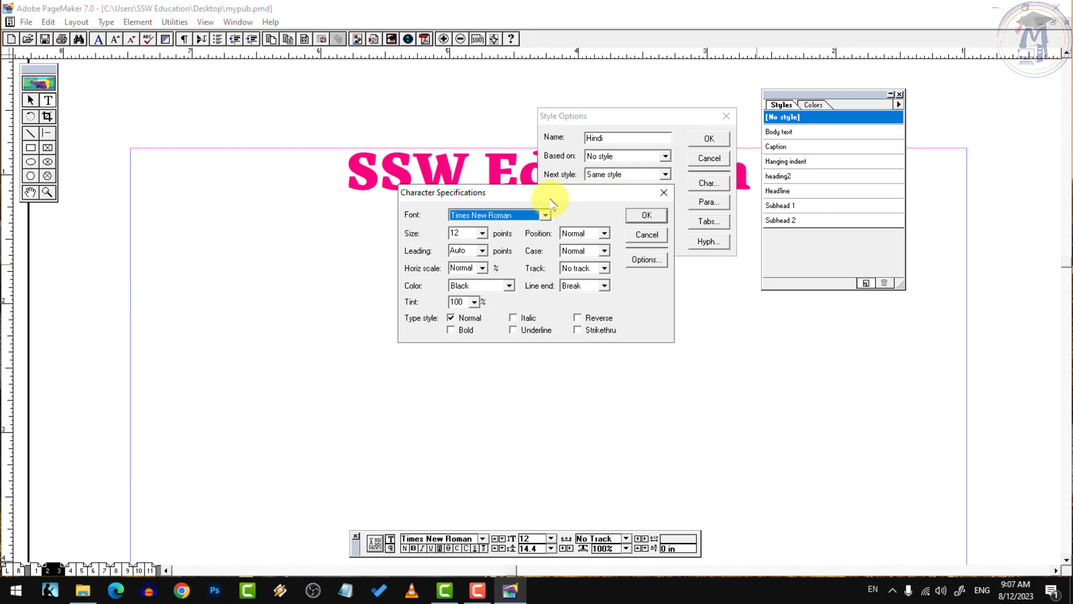
left_click(545, 215)
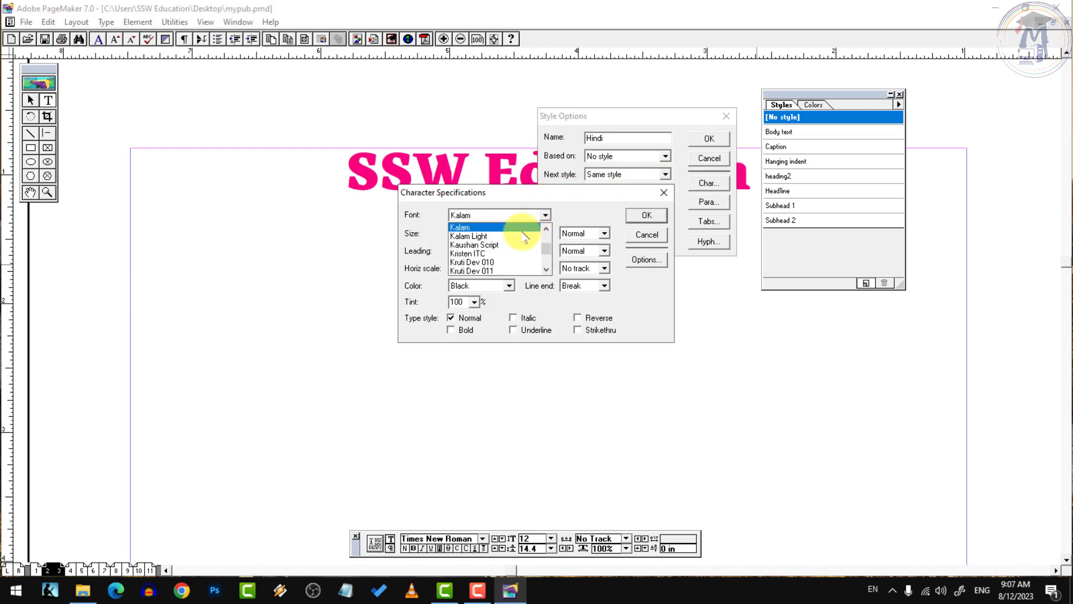
scroll(546, 271, "down", 3)
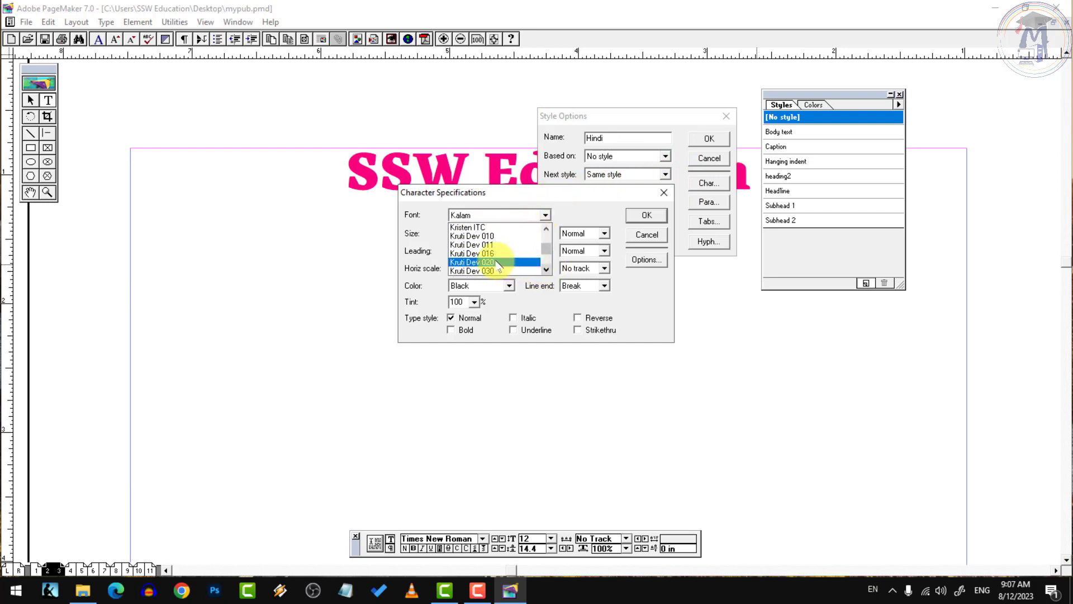
left_click(488, 271)
left_click(482, 233)
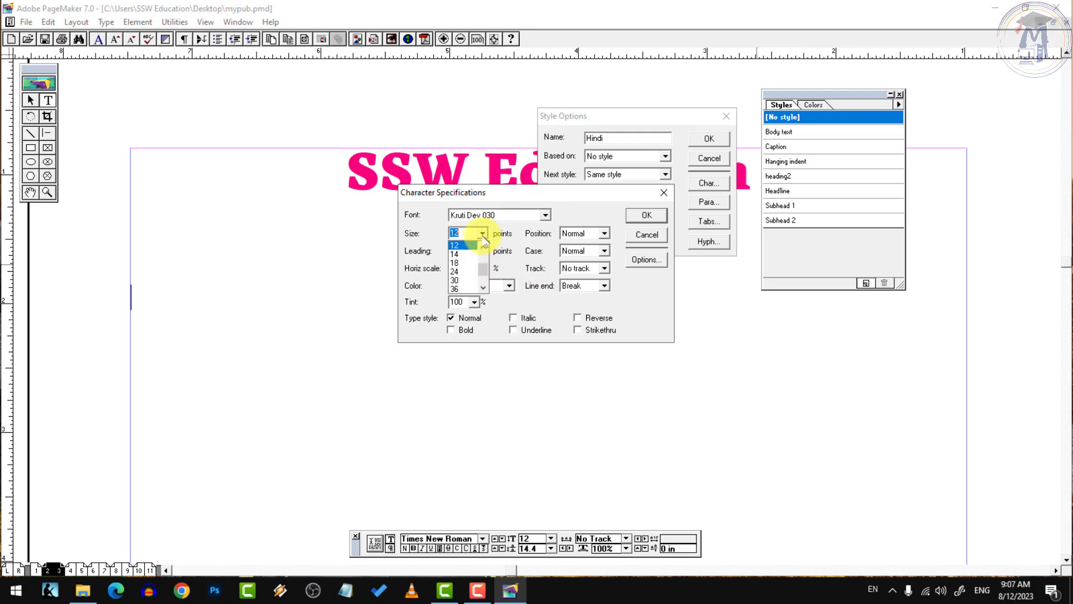
left_click(460, 288)
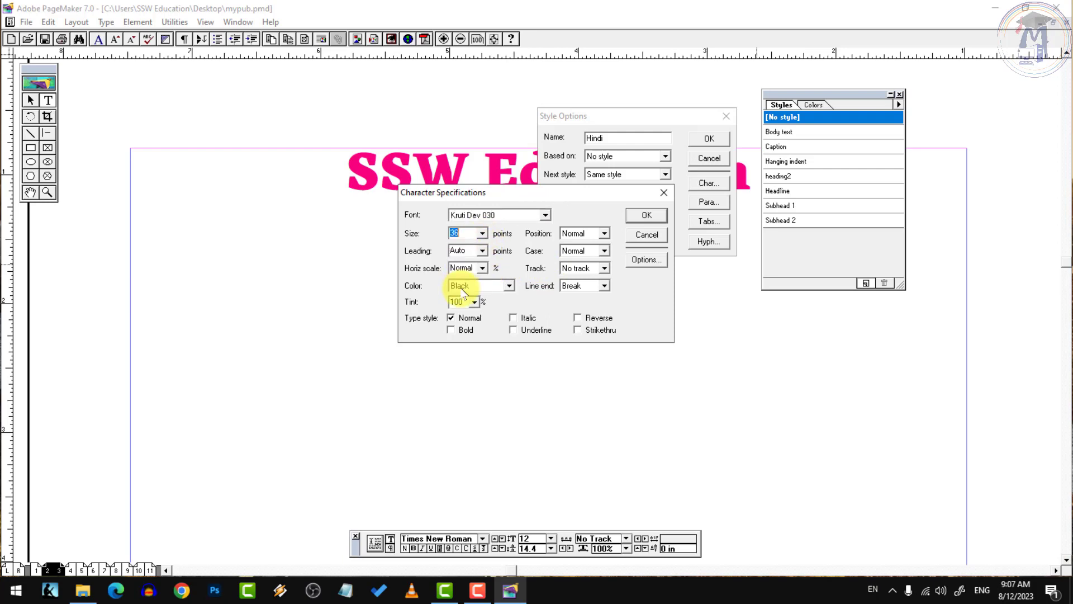
Set the Hindi style's text color to Red and its type style to Bold
left_click(482, 251)
left_click(482, 251)
left_click(483, 268)
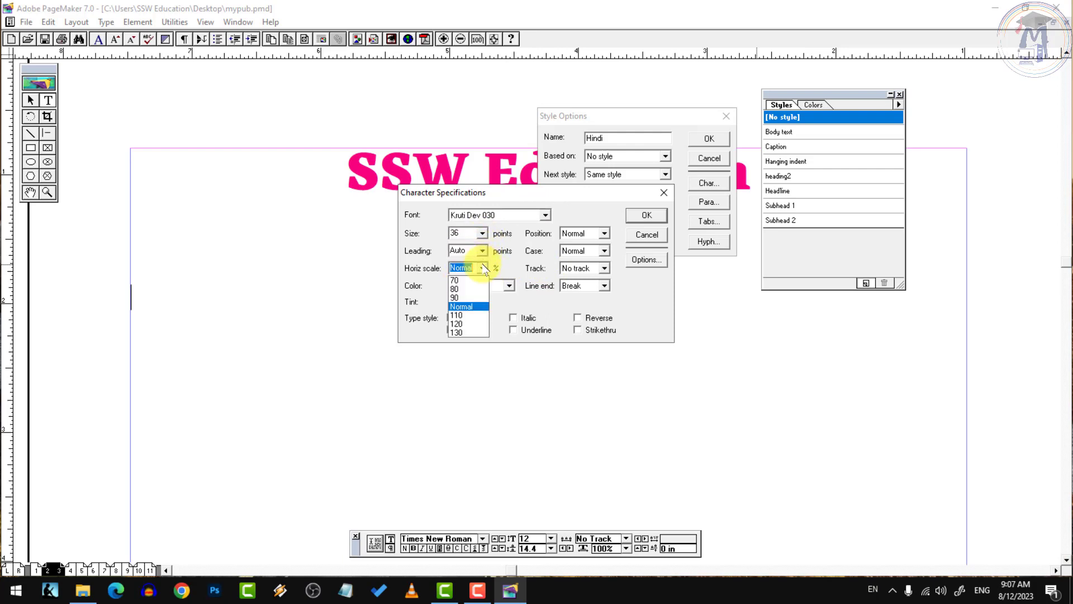
left_click(483, 268)
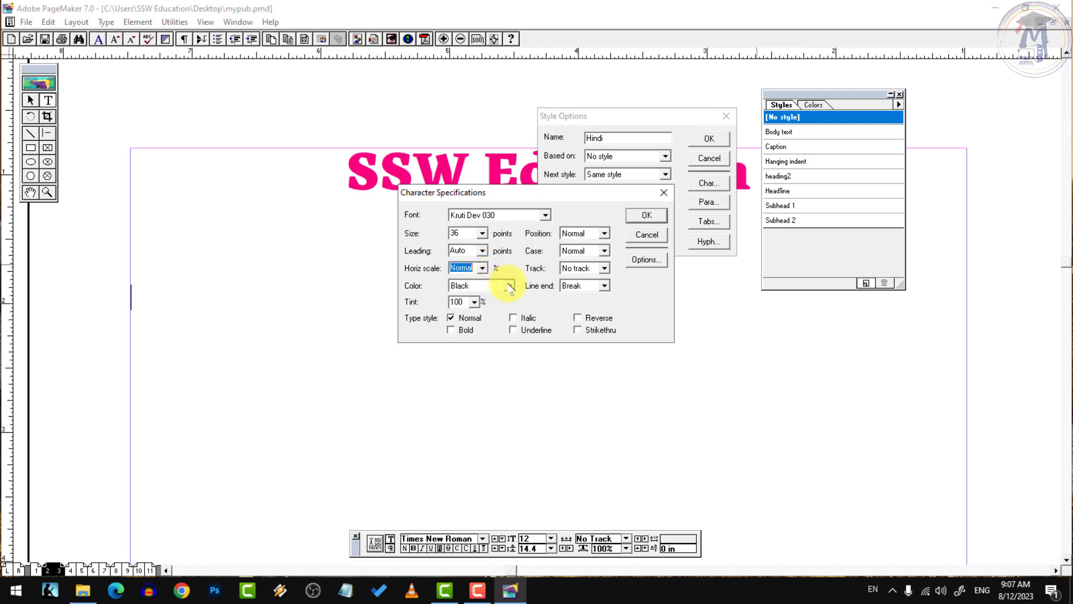
left_click(510, 286)
scroll(475, 318, "down", 1)
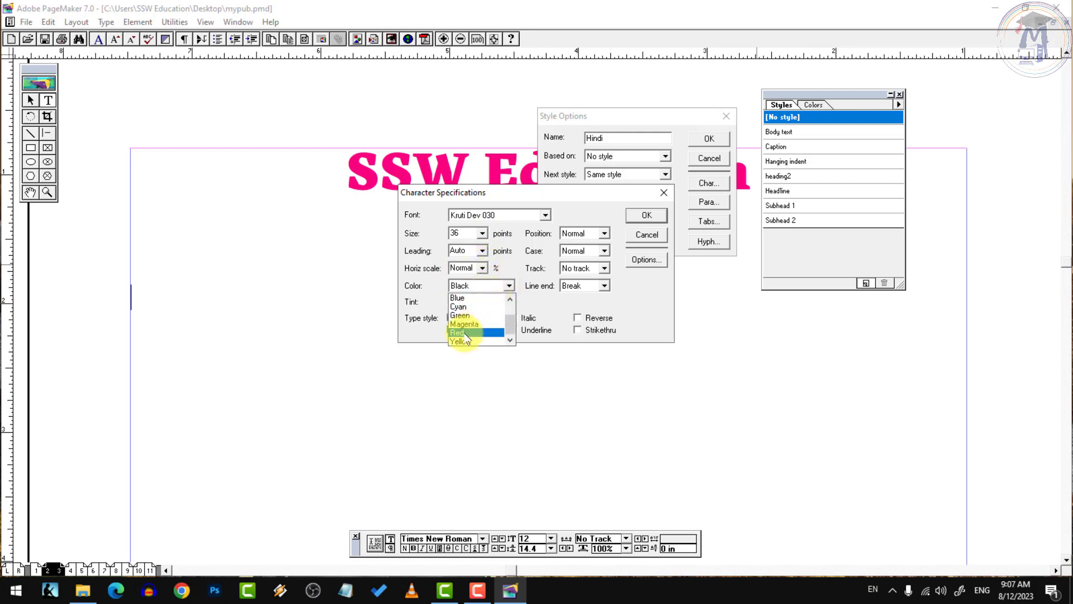
left_click(466, 334)
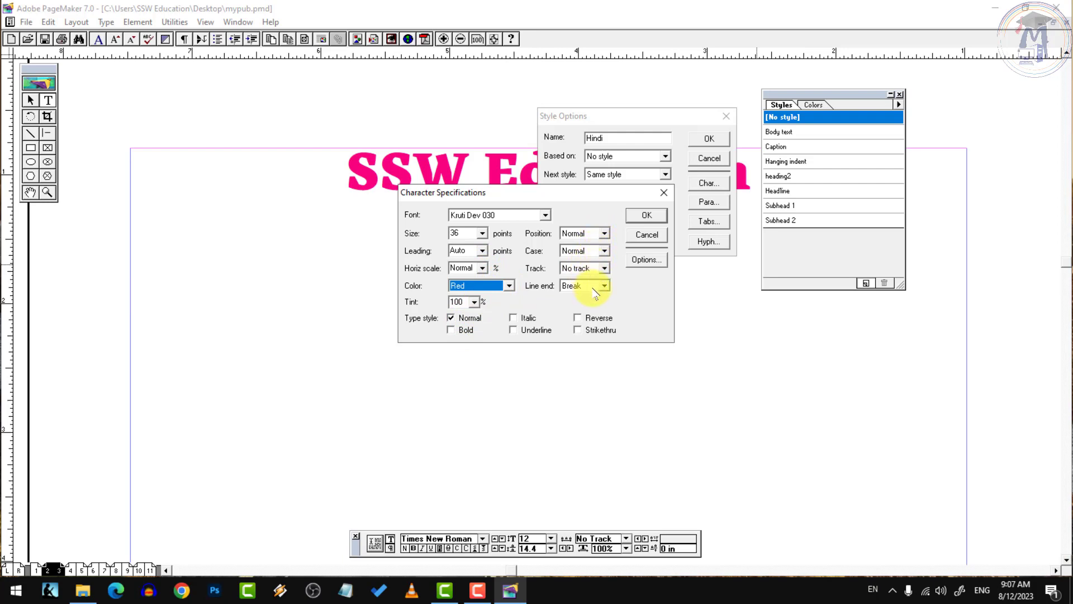
left_click(464, 329)
left_click(647, 215)
Set the Hindi style's paragraph alignment to Center and save the new style
left_click(706, 202)
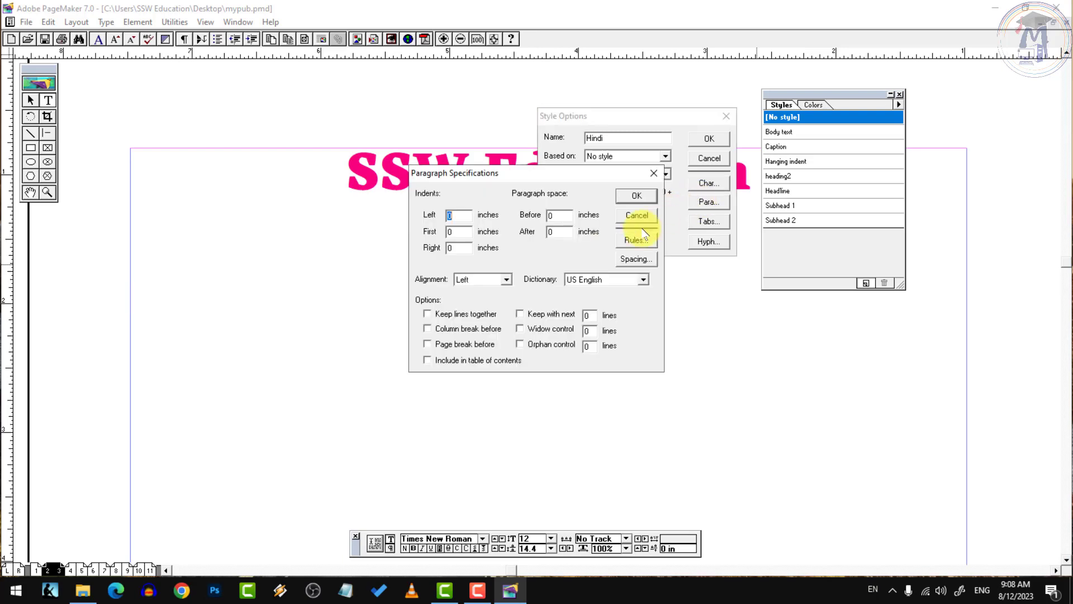
left_click(506, 280)
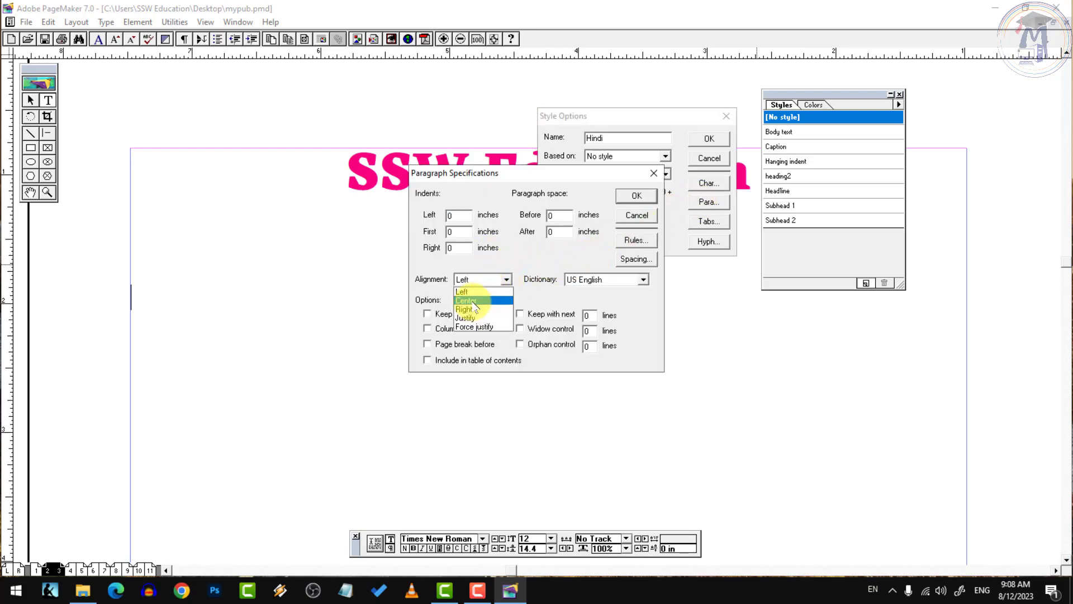
left_click(473, 297)
left_click(635, 196)
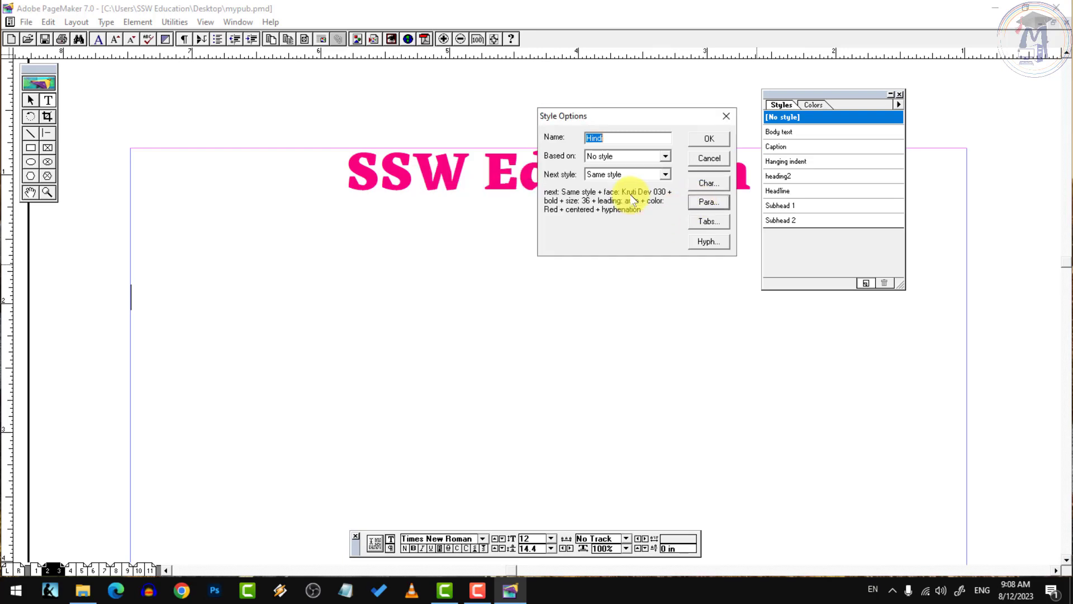
left_click(709, 139)
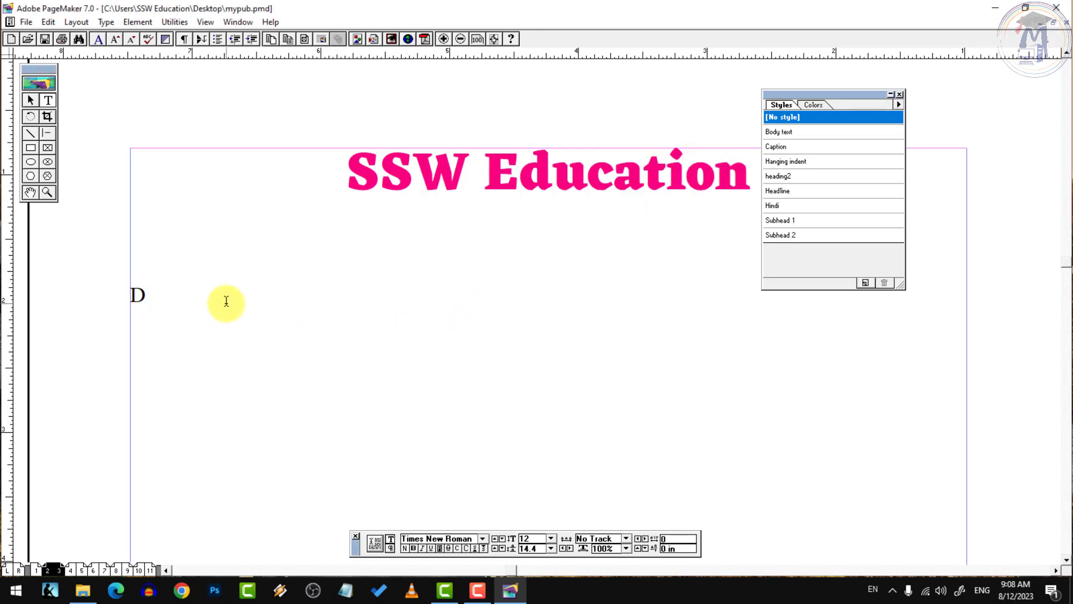
Enter "D;ksa ijs'kku gks jgs gks" below "SSW Education" and apply the Hindi style to it
type("kku ")
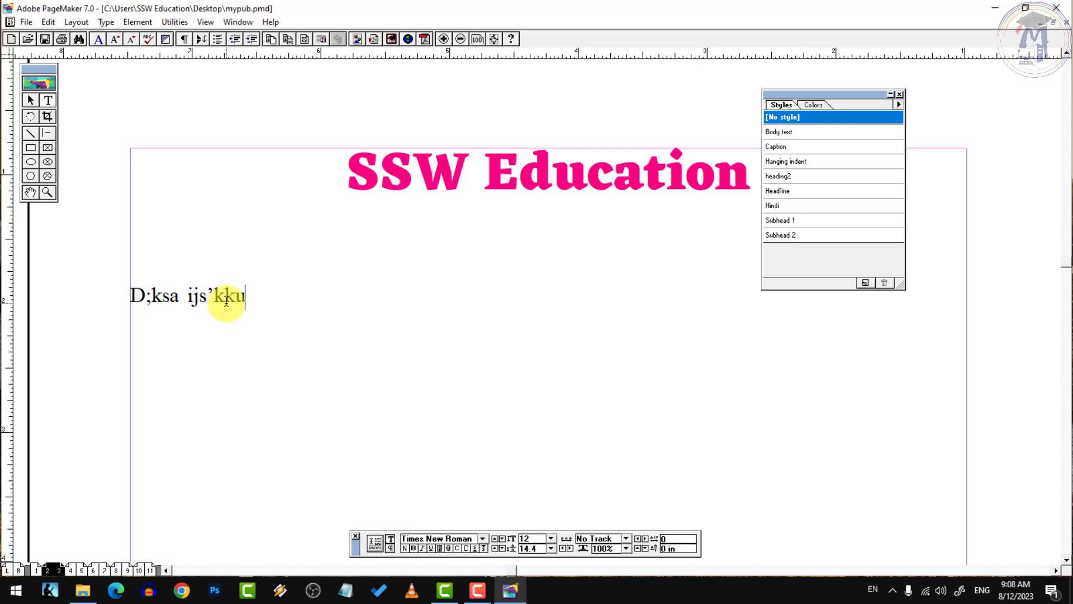
type("gks jgs gks")
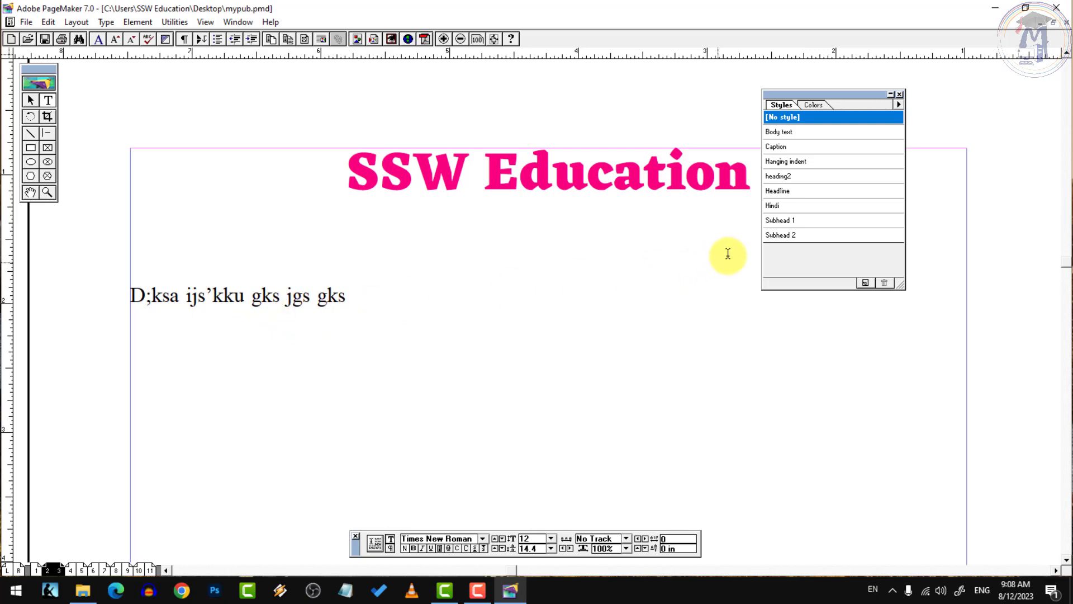
left_click(777, 207)
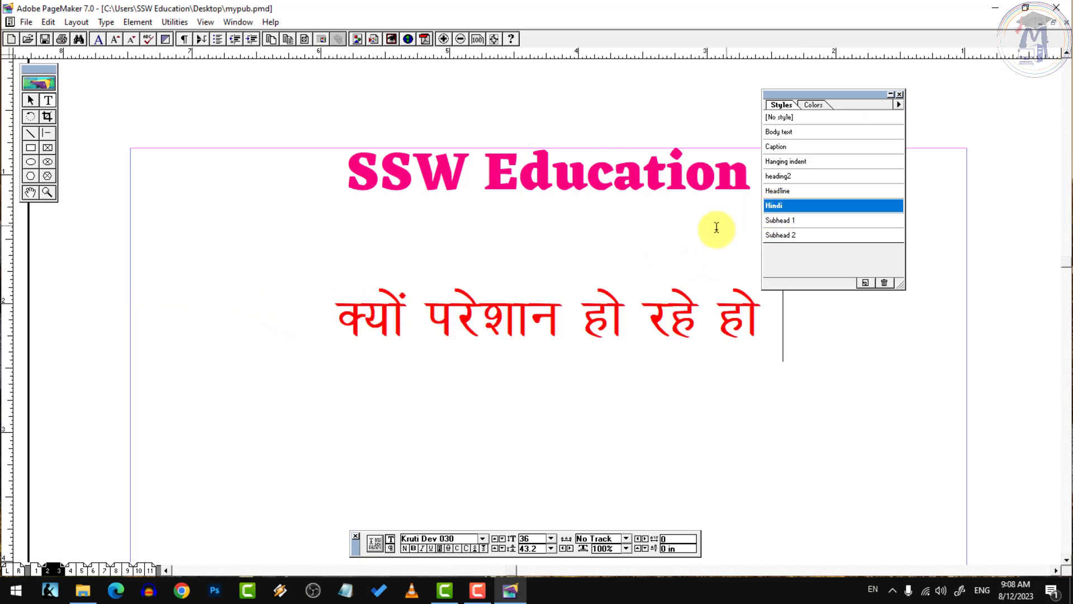
Apply the Headline style to the new line for comparison, ending with Hindi reapplied
left_click(1057, 570)
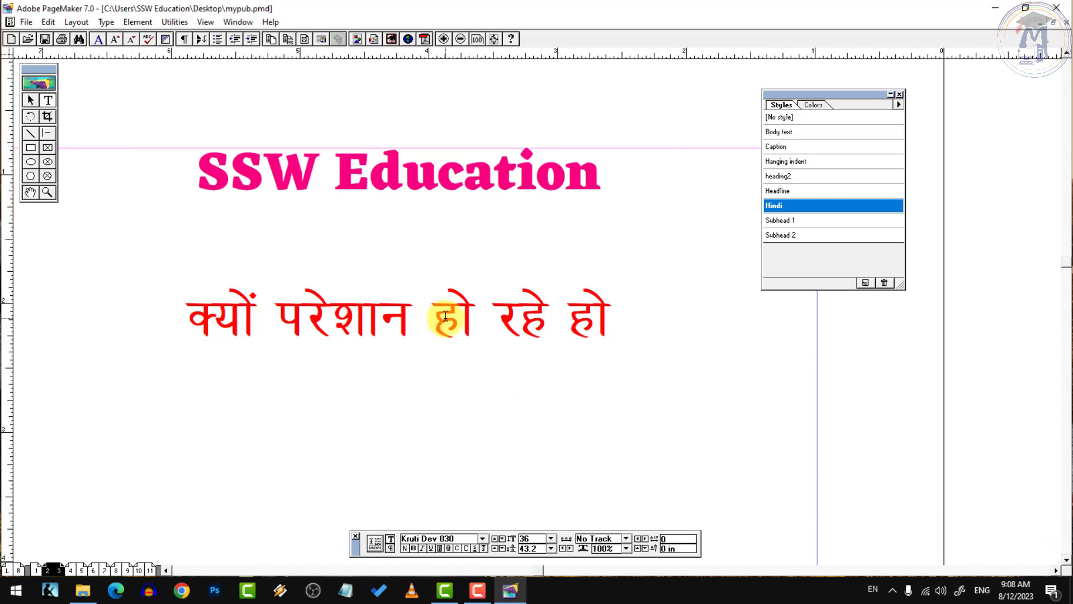
left_click(777, 191)
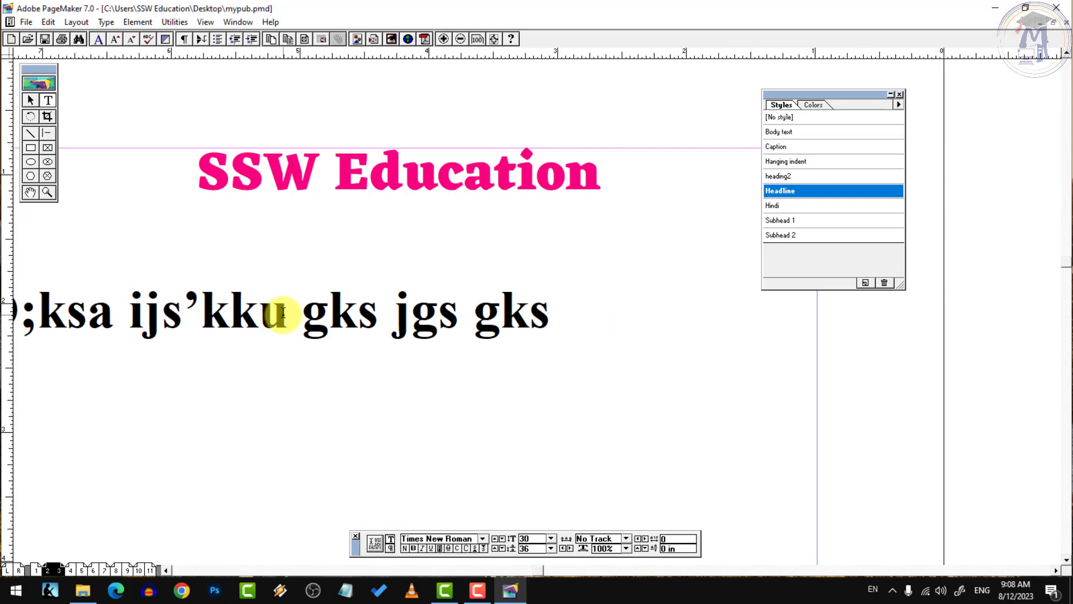
left_click(775, 205)
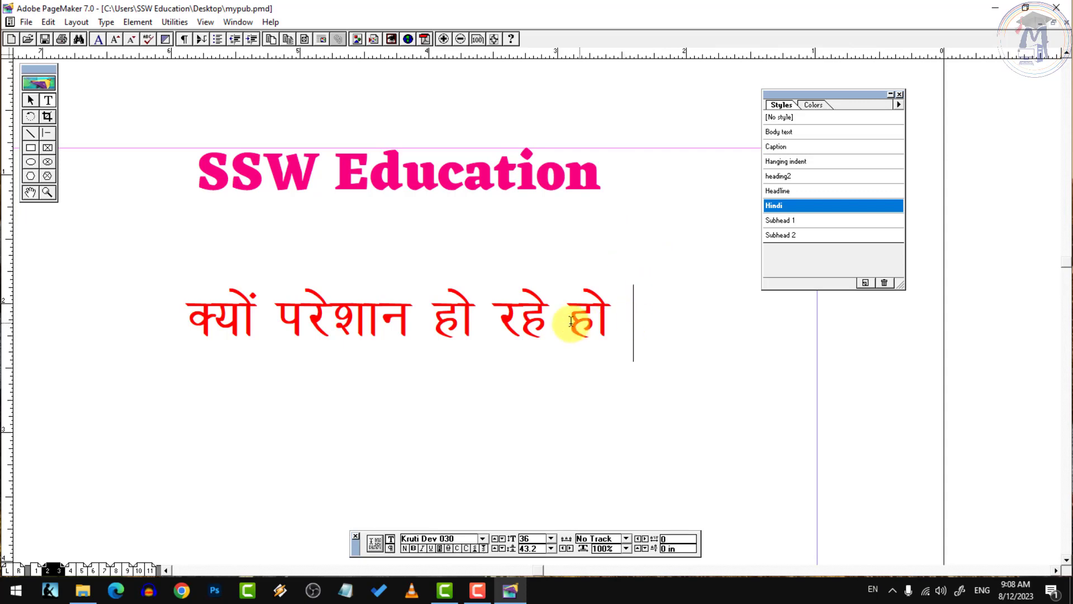
Move the Hindi text block up so it sits directly beneath "SSW Education"
left_click_drag(188, 311, 607, 319)
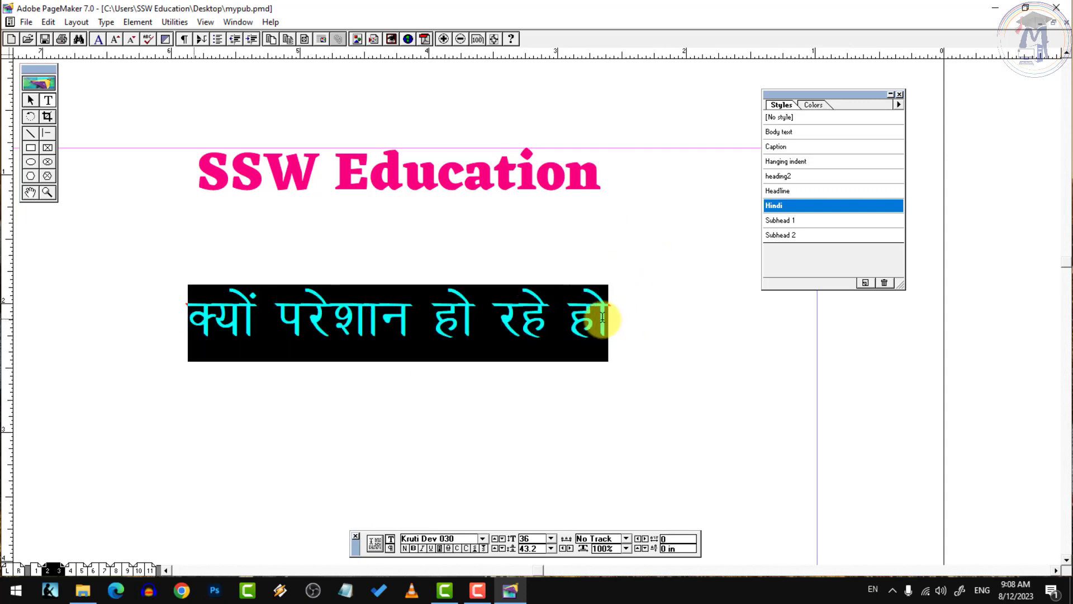
left_click(30, 100)
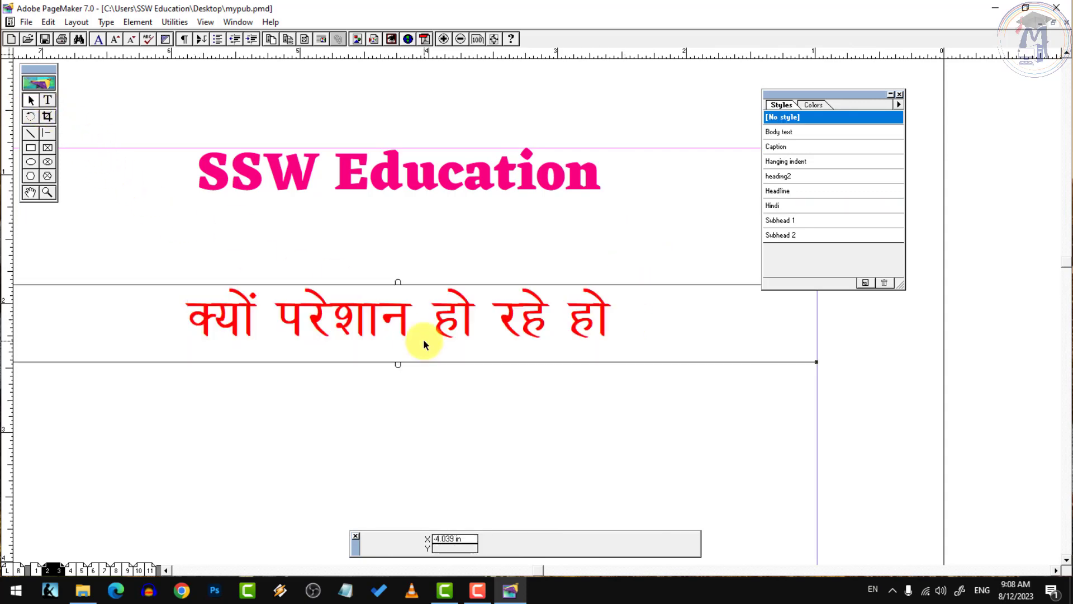
left_click_drag(420, 314, 417, 265)
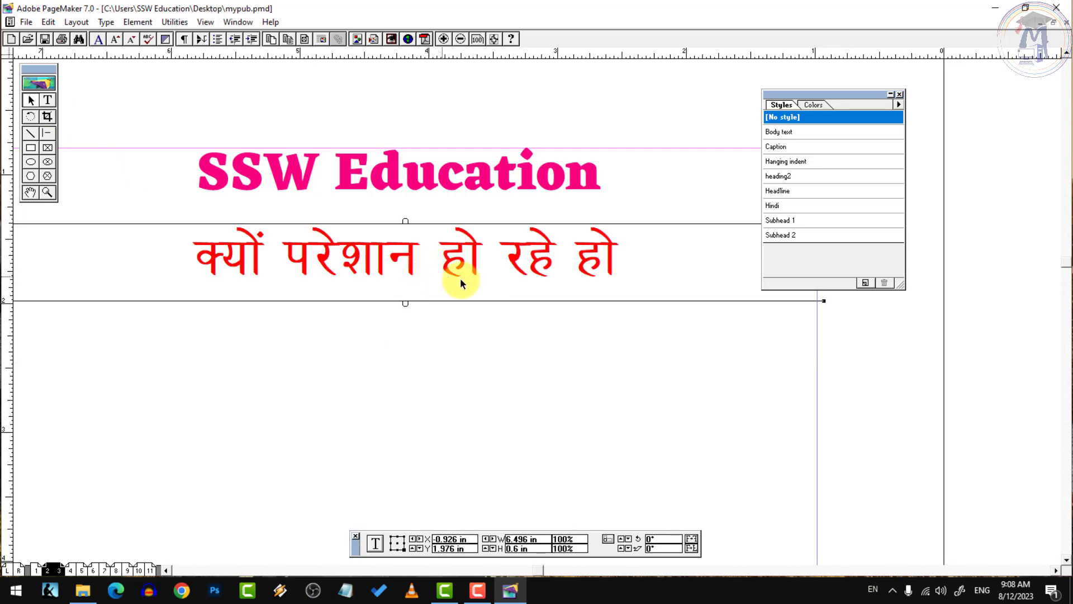
left_click(649, 352)
left_click(813, 105)
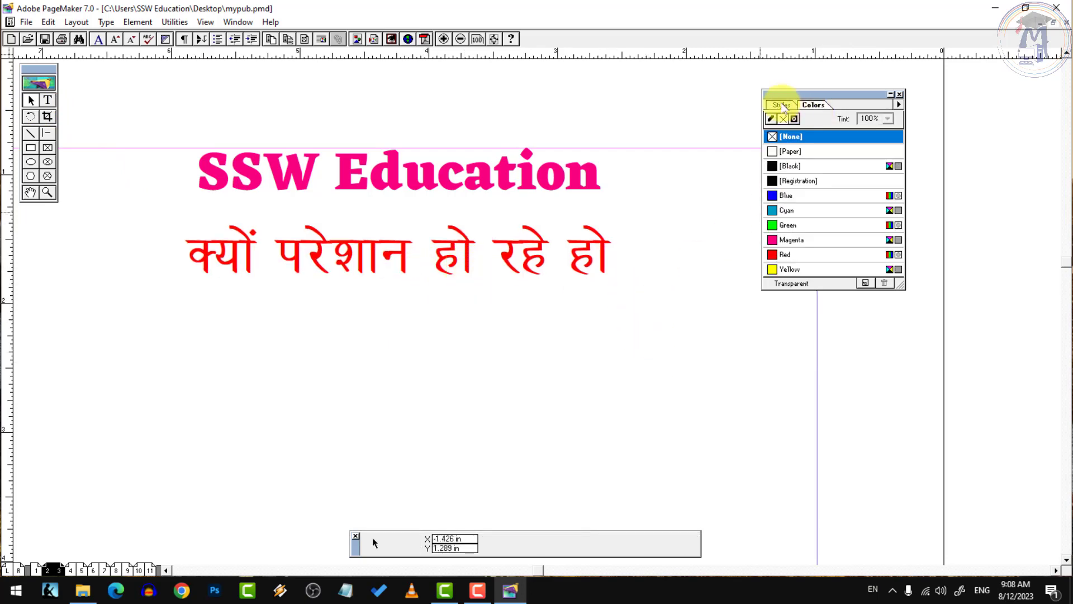
left_click(782, 105)
Delete all of the Hindi text and place the text cursor in "SSW Education"
left_click(47, 101)
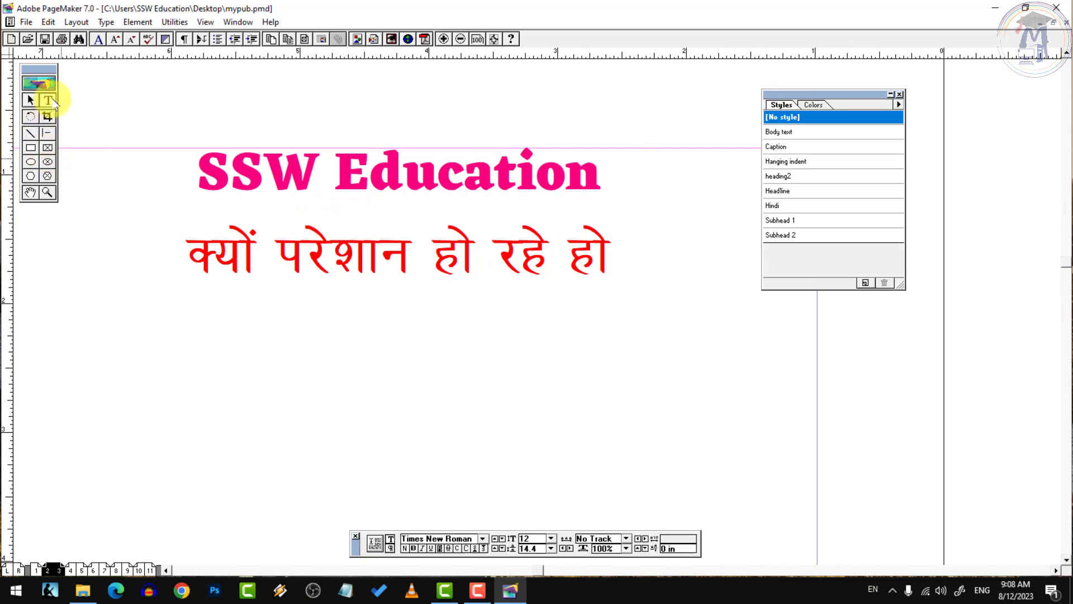
left_click(250, 265)
key("ctrl+a")
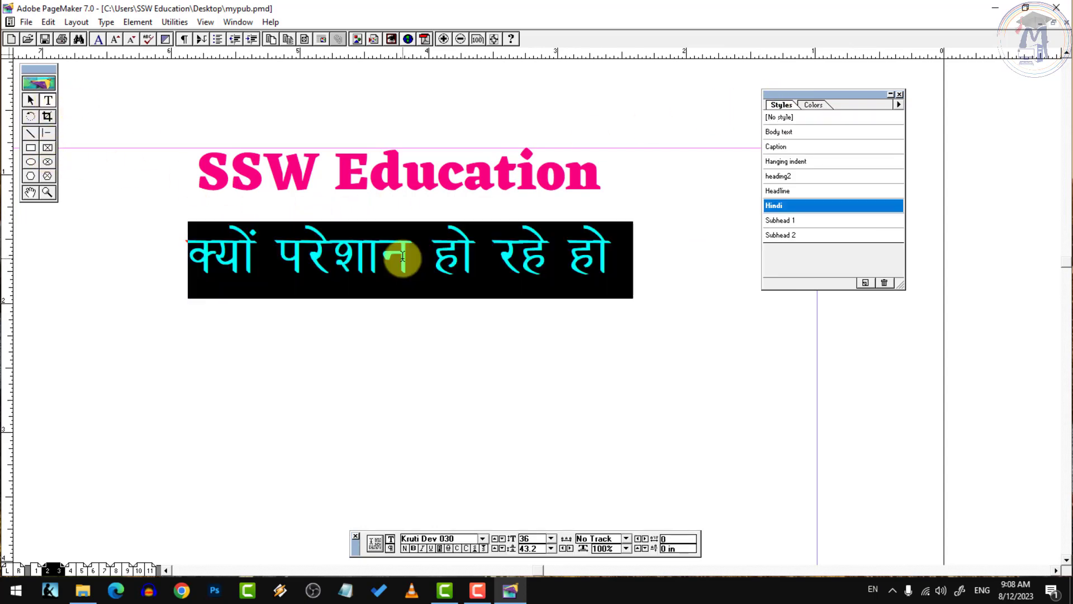
key("BackSpace")
left_click(335, 185)
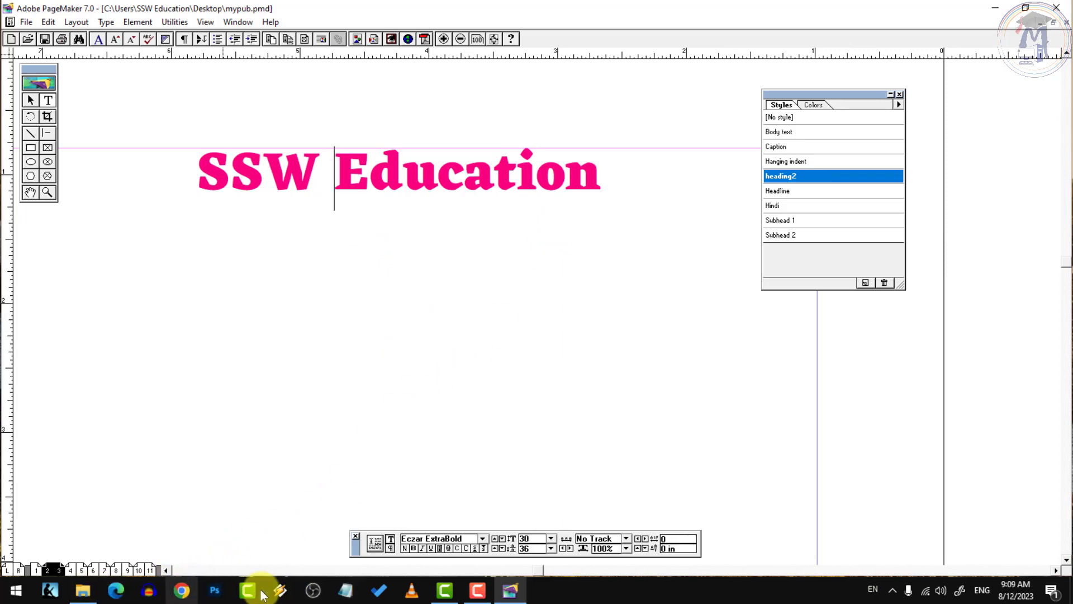
Switch to Word and create a blank document
key("super")
type("word")
key("Return")
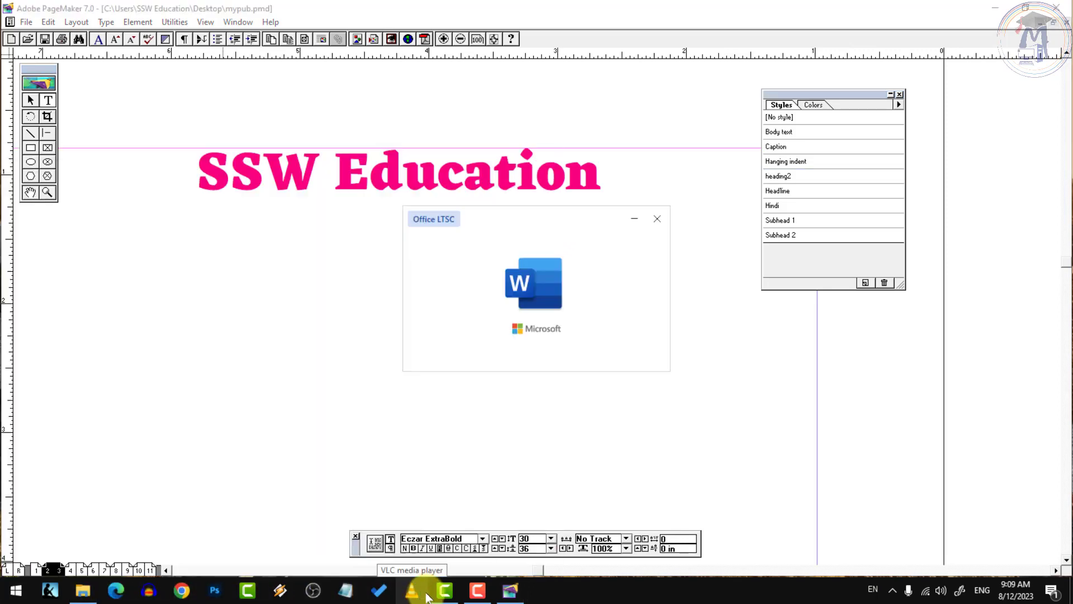
left_click(179, 173)
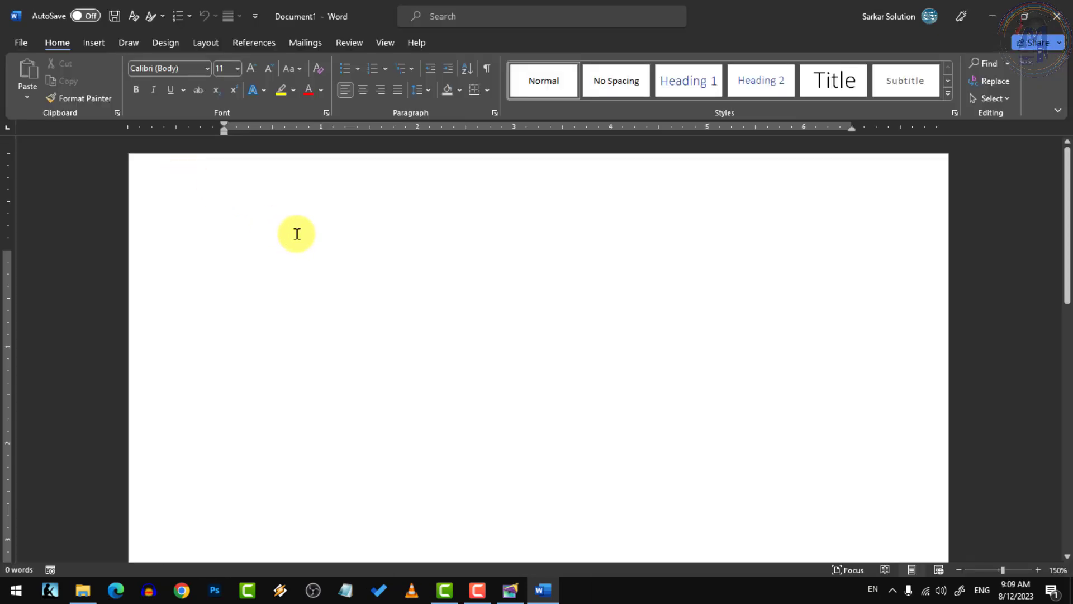
Generate sample text in the Word document with =rand() and copy its first paragraph
type("=ra")
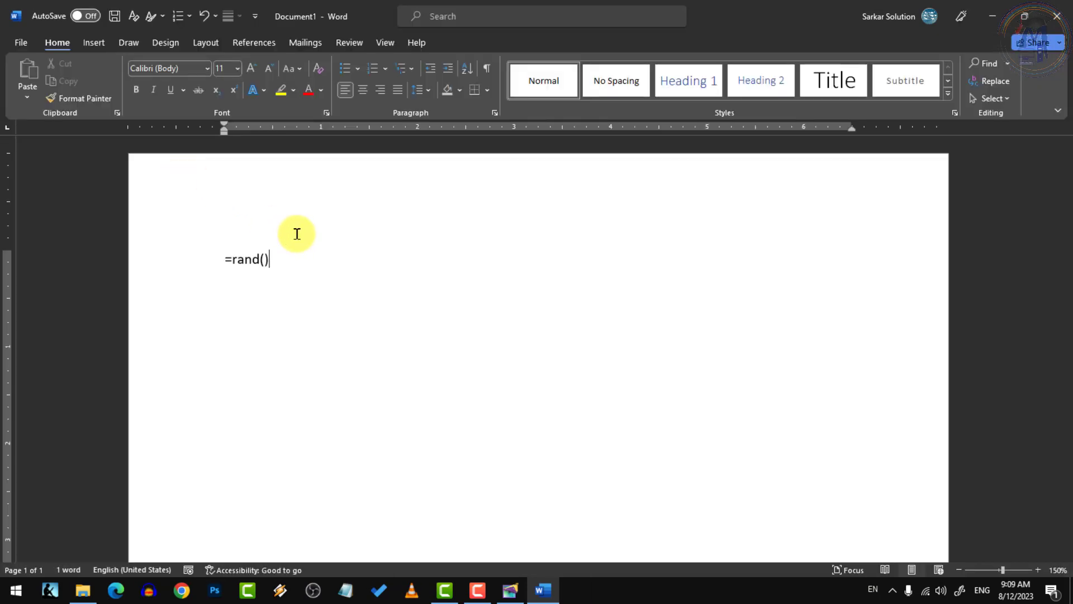
type("nd()")
key("Return")
double_click(121, 168)
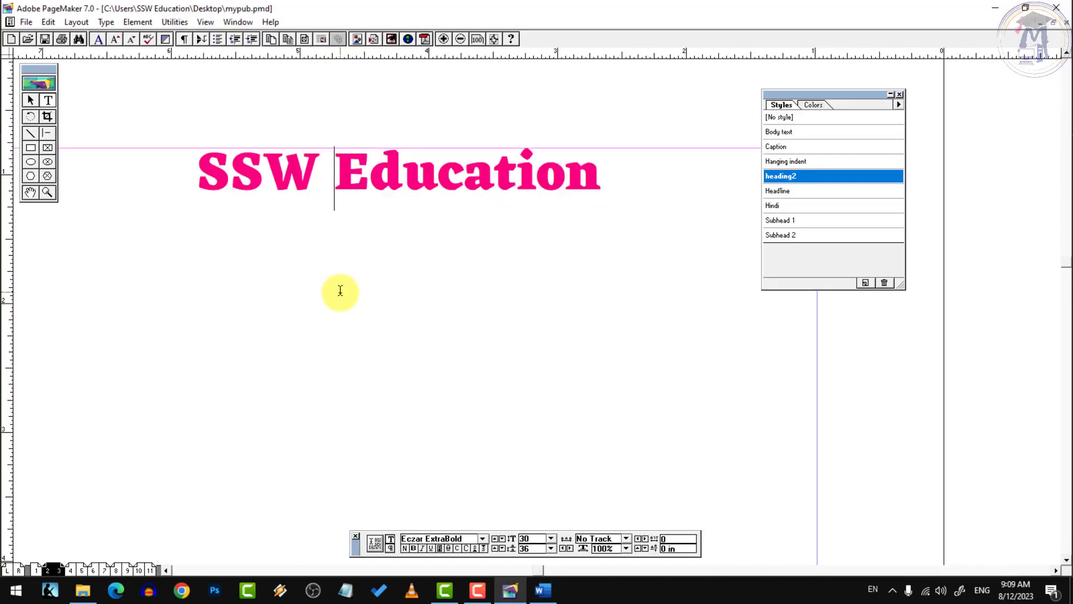
Switch back to PageMaker and paste the copied paragraph in the empty area below "SSW Education"
left_click(283, 311)
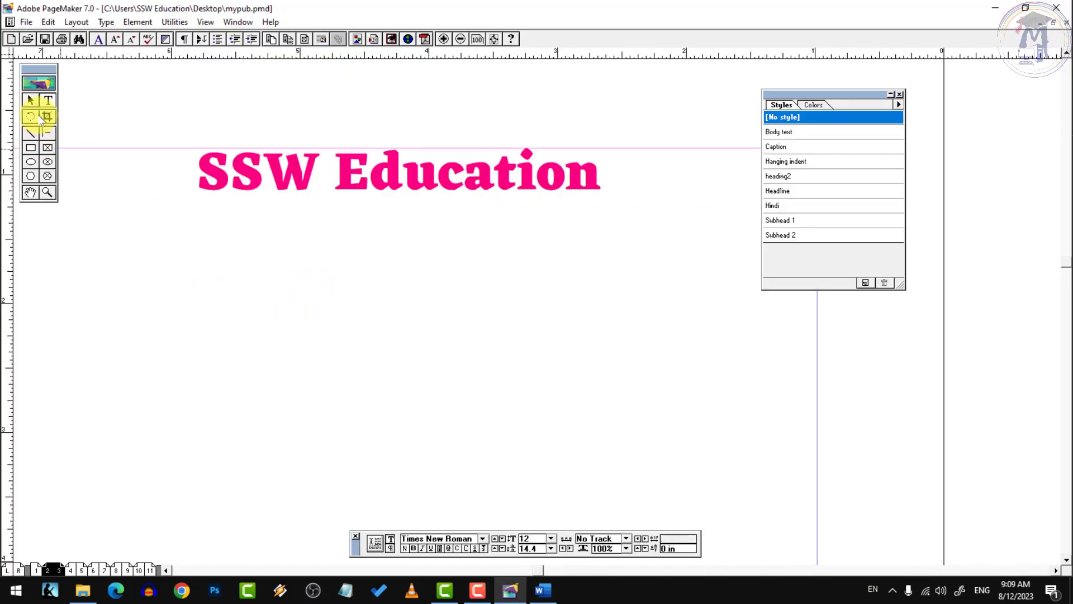
left_click(48, 100)
left_click(297, 323, "ctrl+alt")
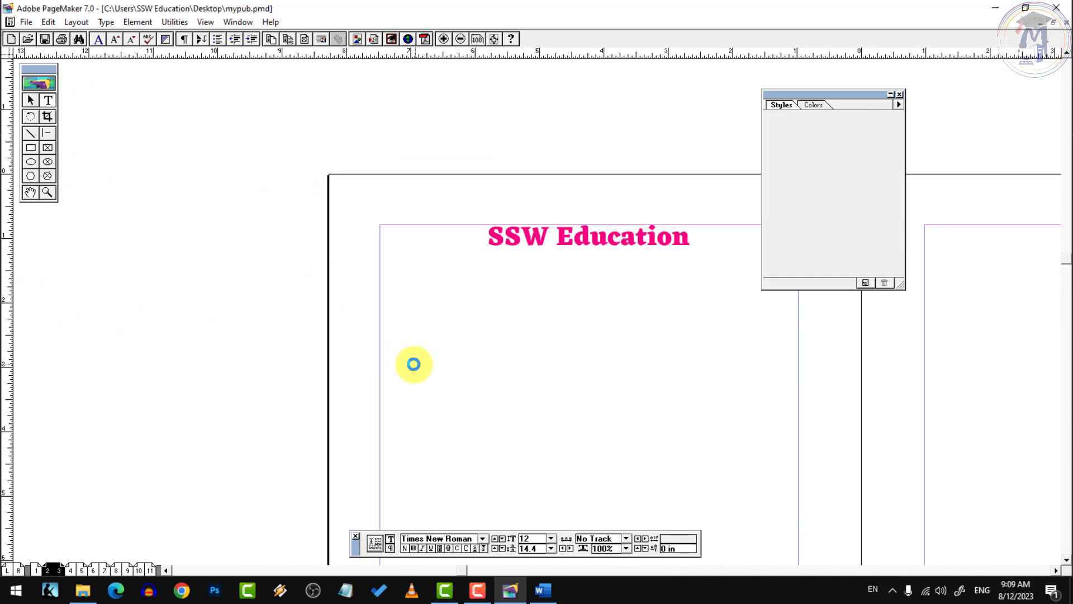
left_click(414, 364)
key("ctrl+v")
left_click(772, 414)
Select the pasted paragraph and increase its font size to 21 points
triple_click(562, 356)
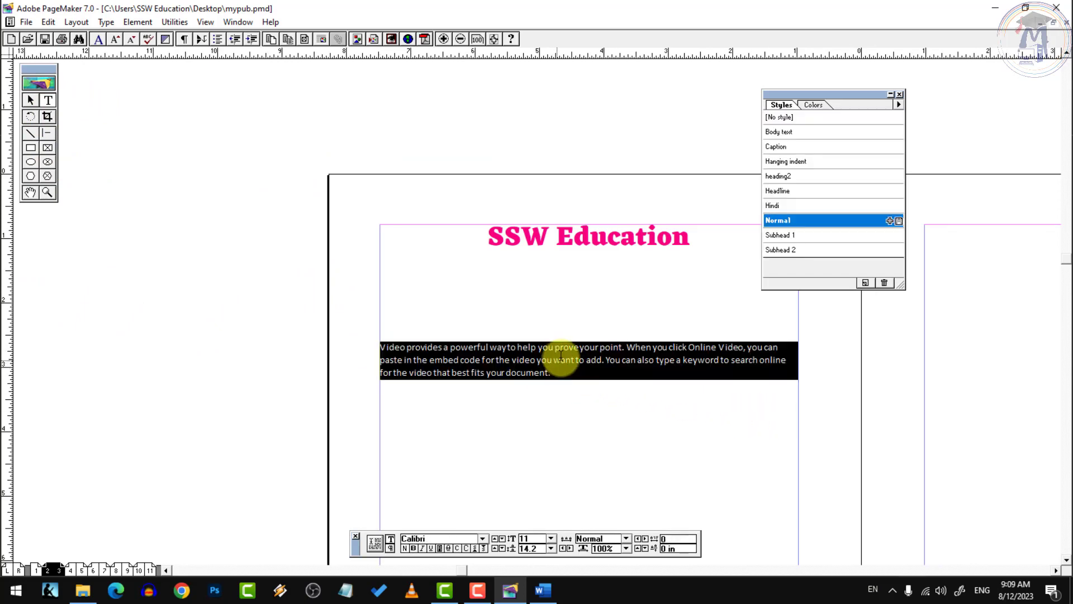
key("ctrl+alt+shift+period")
key("ctrl+alt+shift+period")
key("ctrl+alt+shift+period")
key("ctrl+alt+shift+period")
key("ctrl+alt+shift+period")
key("ctrl+alt+shift+period")
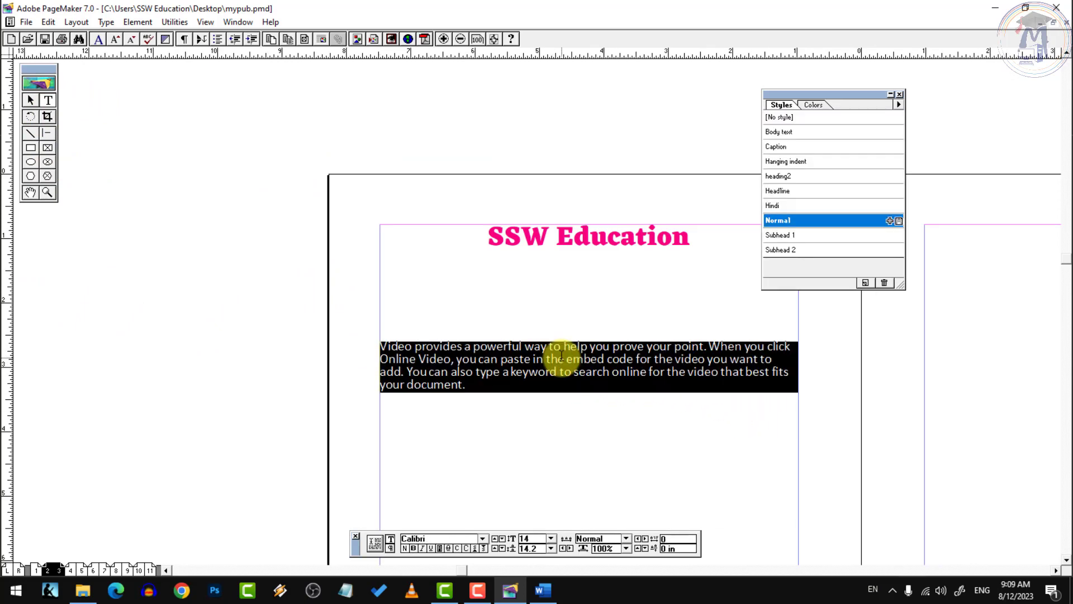
key("ctrl+alt+shift+period")
key("ctrl+alt+shift+period")
key("ctrl+alt+shift+period")
key("ctrl+alt+shift+period")
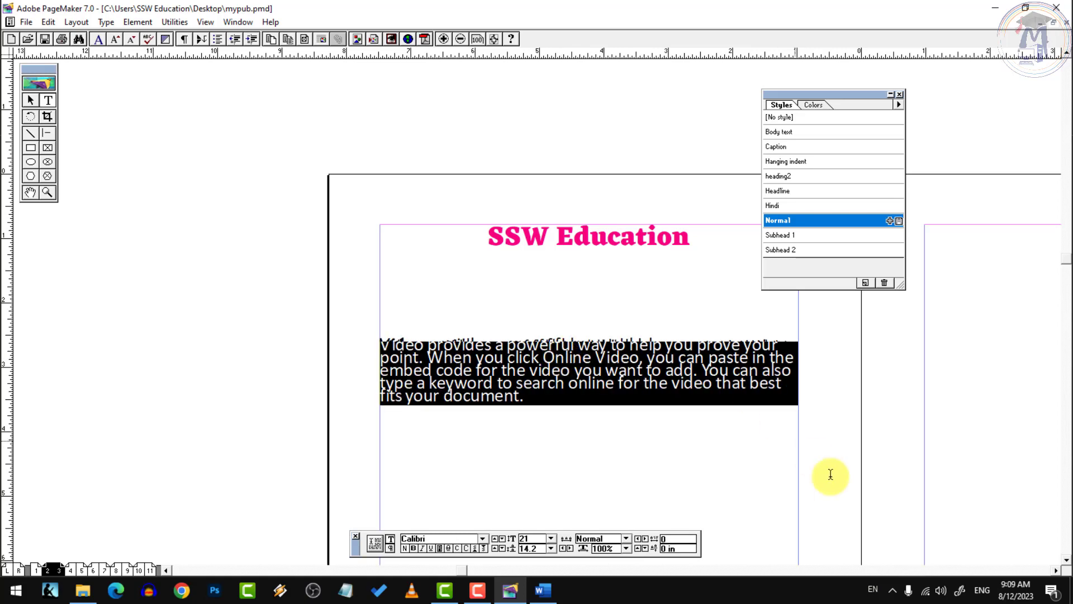
Select the whole pasted paragraph below "SSW Education" and set its font to Cascadia Mono
left_click(1057, 570)
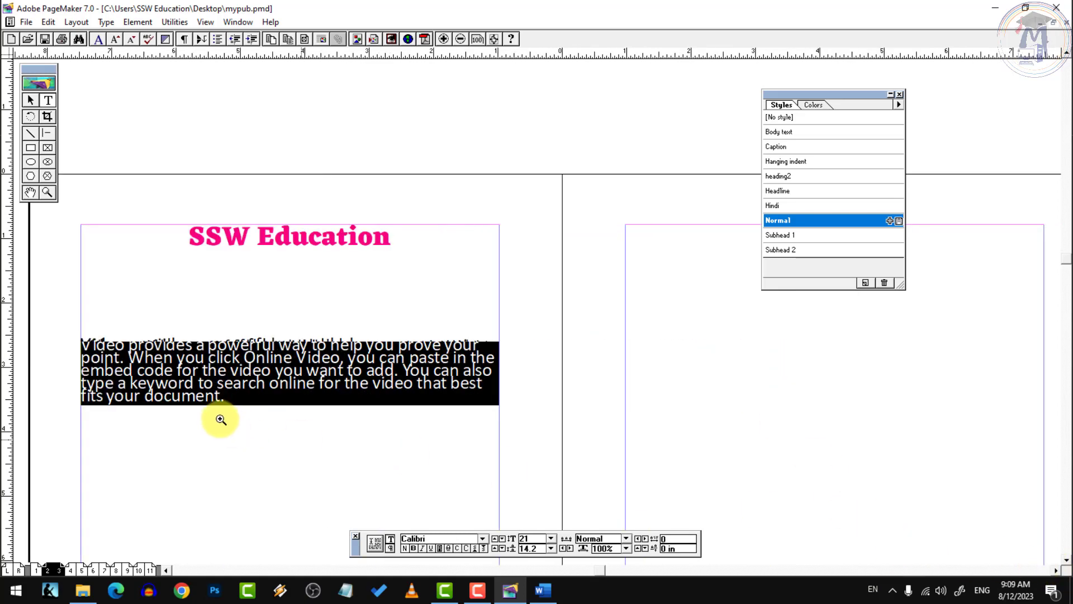
key("ctrl+equal")
left_click(1056, 571)
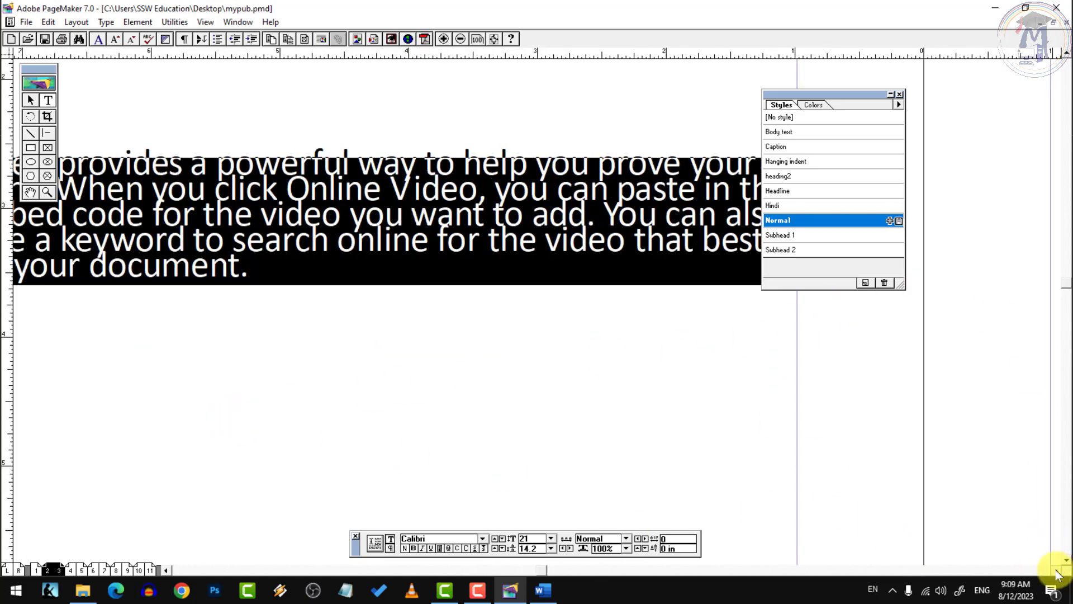
left_click(453, 307, "ctrl+alt")
left_click(481, 251)
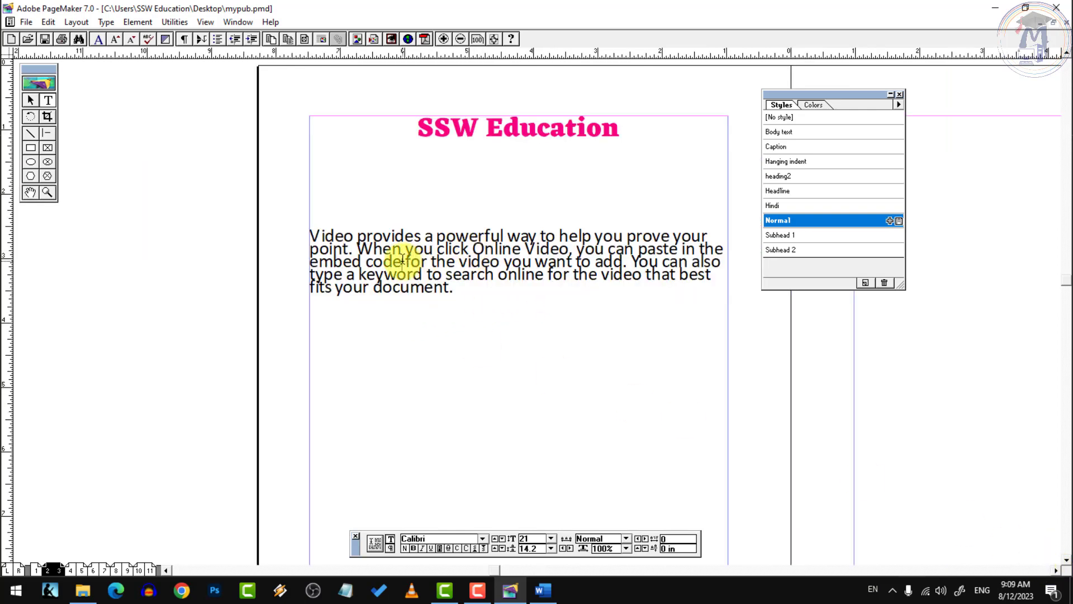
left_click_drag(454, 287, 274, 233)
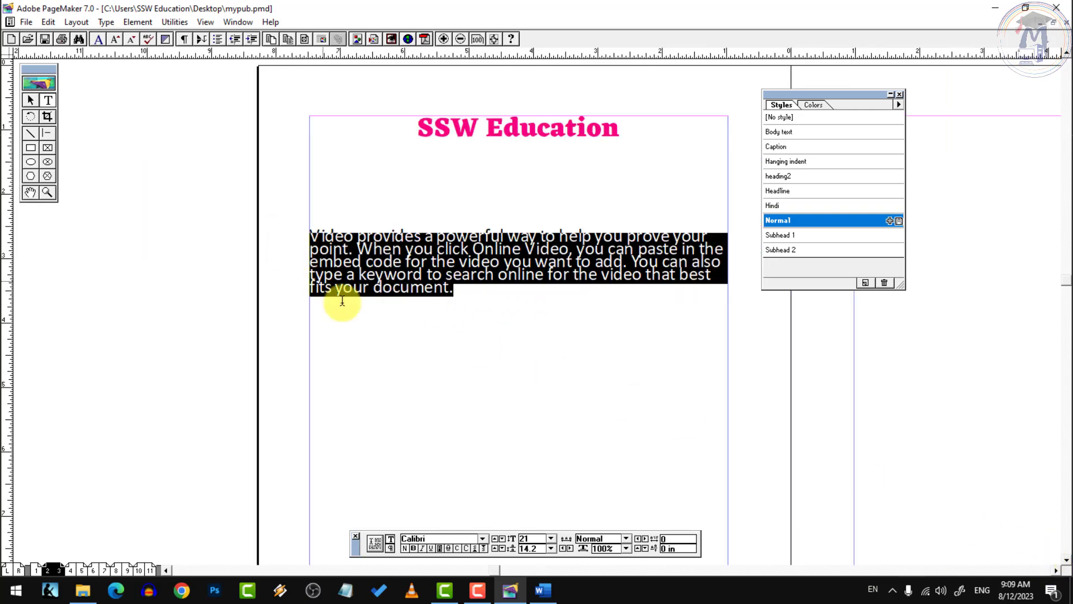
left_click(483, 539)
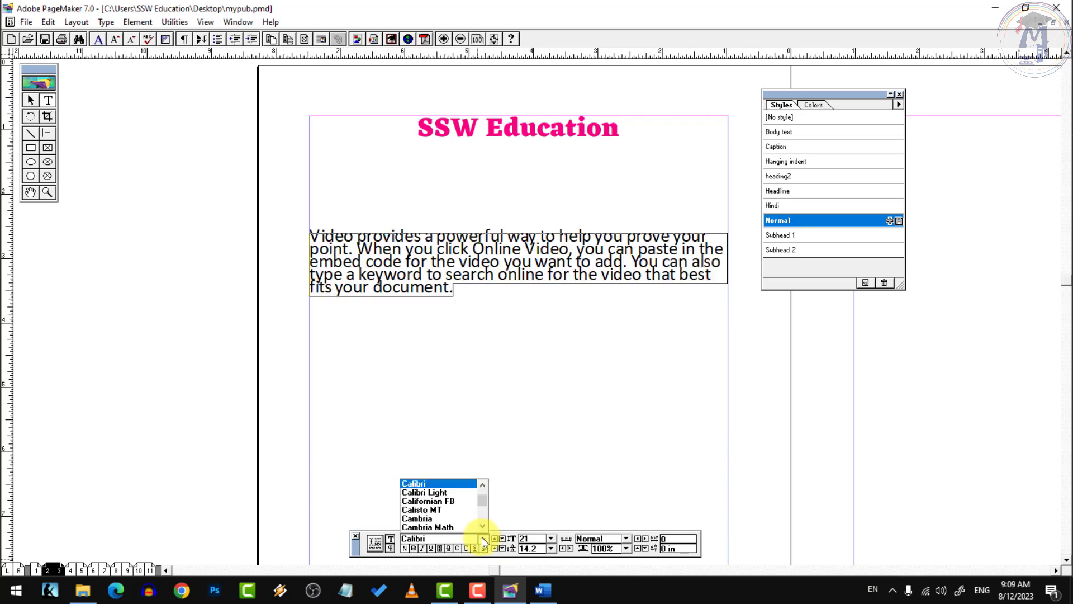
left_click(484, 527)
left_click(483, 527)
left_click(483, 527)
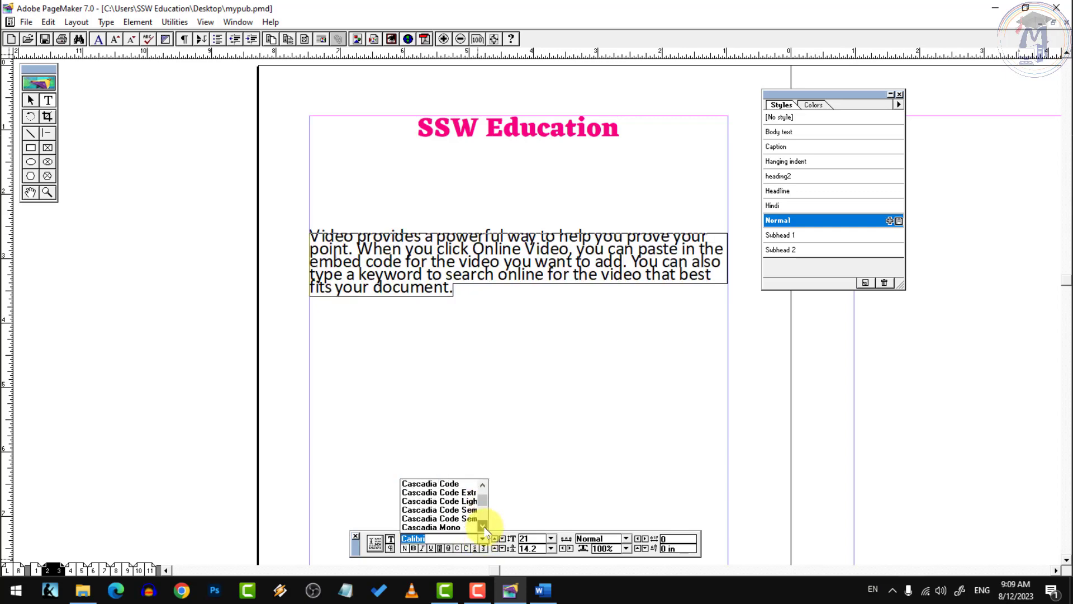
left_click(471, 511)
left_click(484, 538)
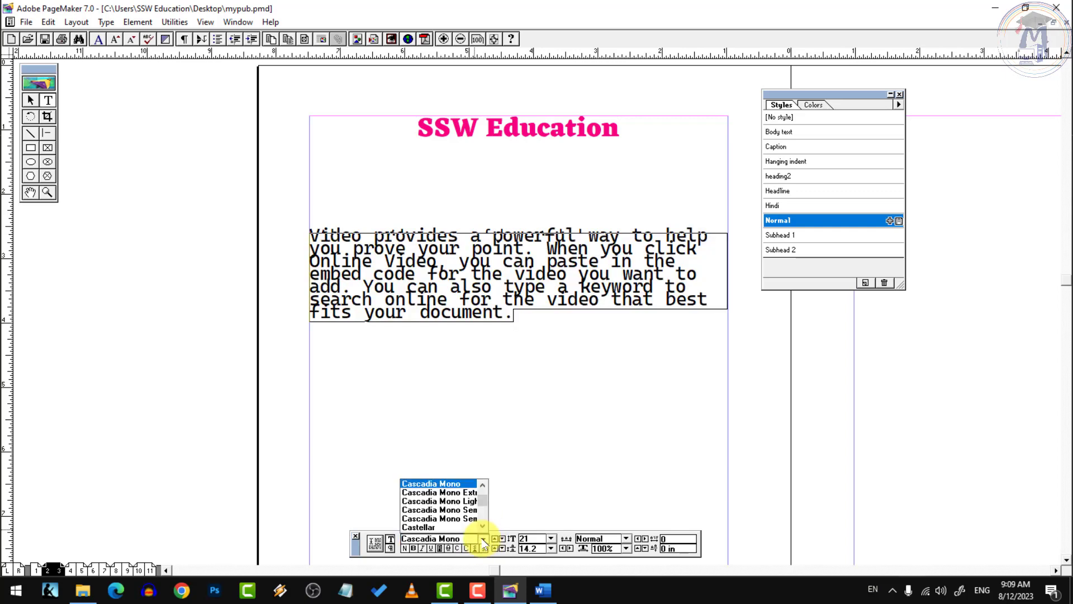
left_click(484, 528)
left_click(484, 527)
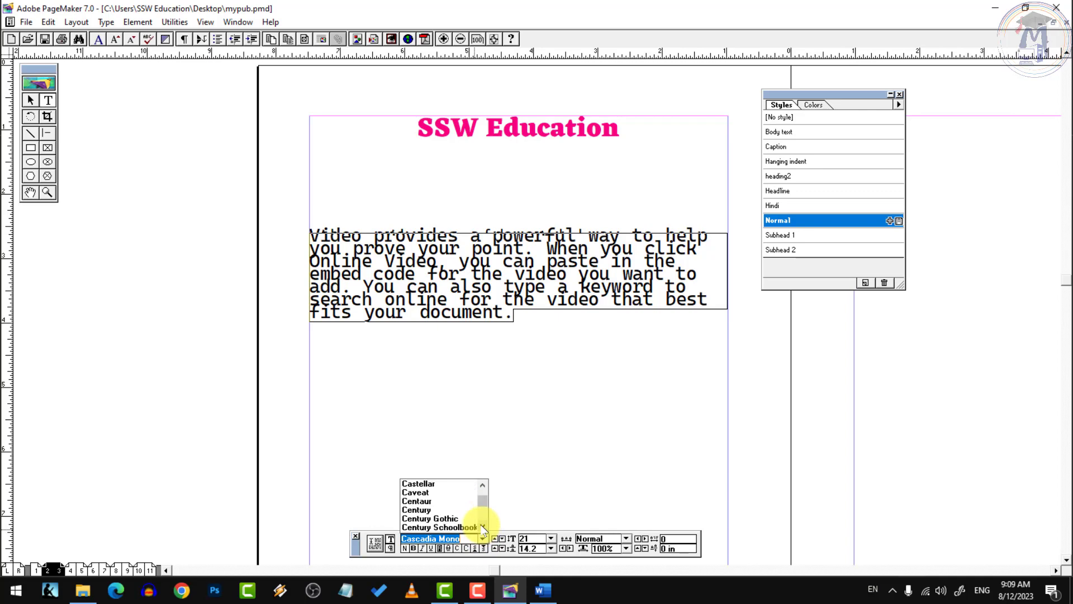
Try the paragraph at 36 points and settle on a font size of 18 points
left_click(526, 539)
left_click(551, 538)
scroll(528, 523, "down", 3)
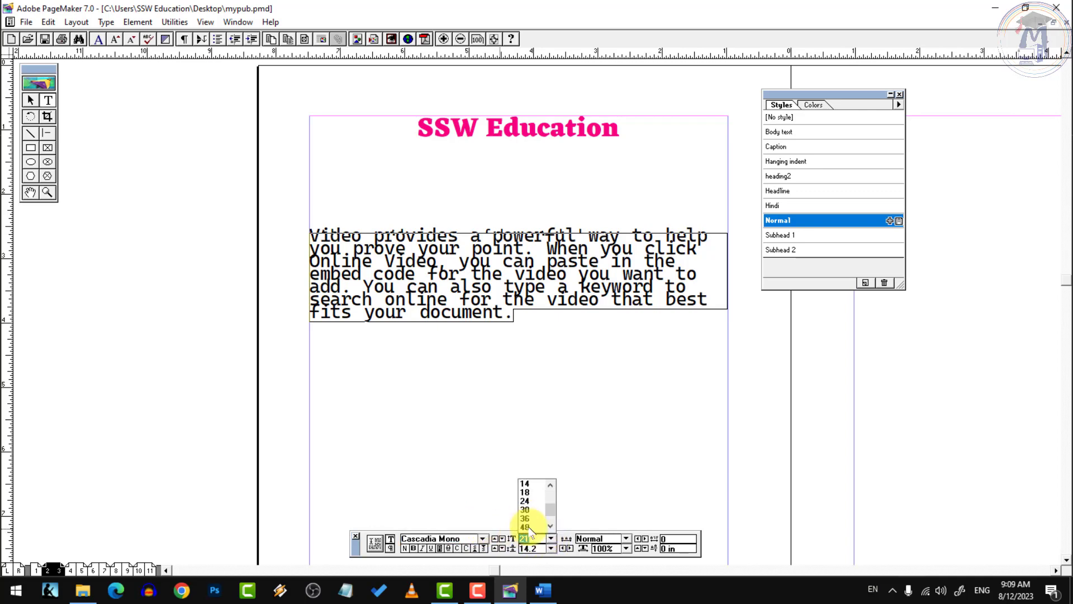
left_click(525, 517)
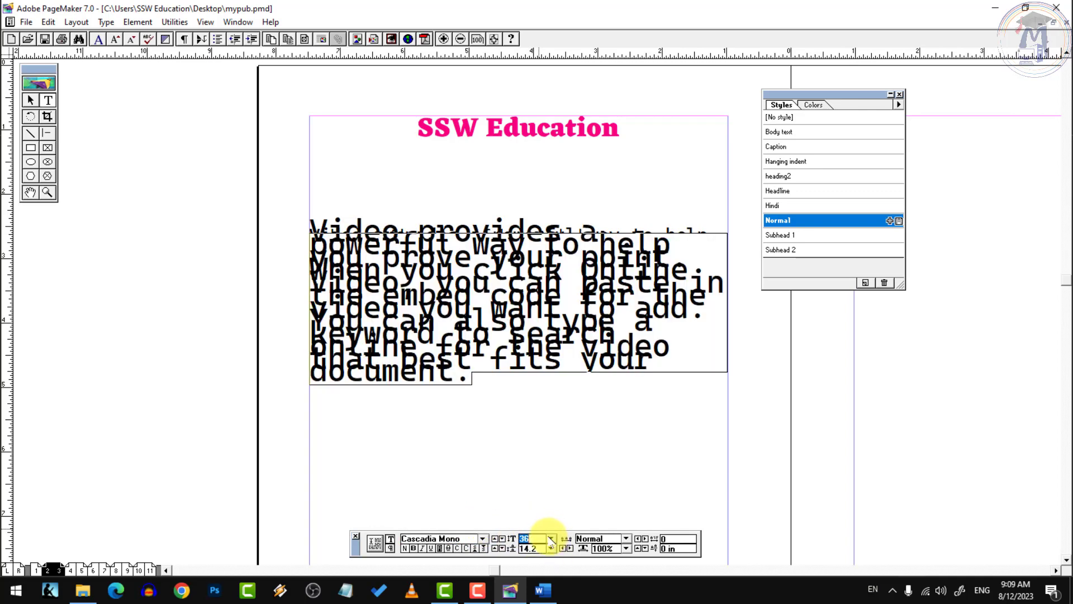
left_click(551, 538)
scroll(546, 507, "up", 2)
left_click(529, 509)
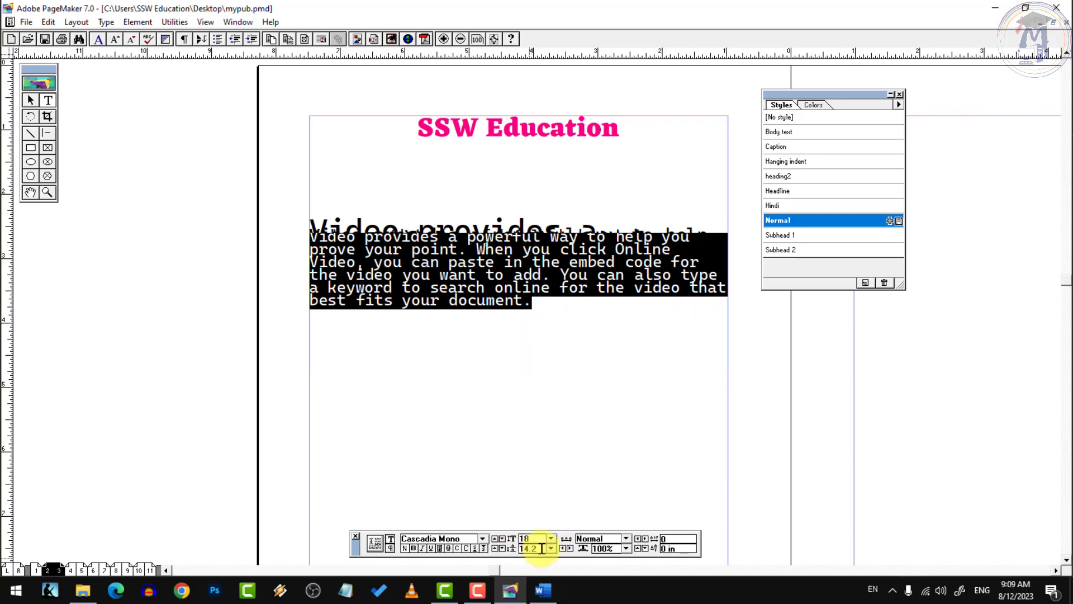
Move the floating formatting palette up beneath the paragraph and set the paragraph's leading to Auto
left_click_drag(354, 548, 340, 408)
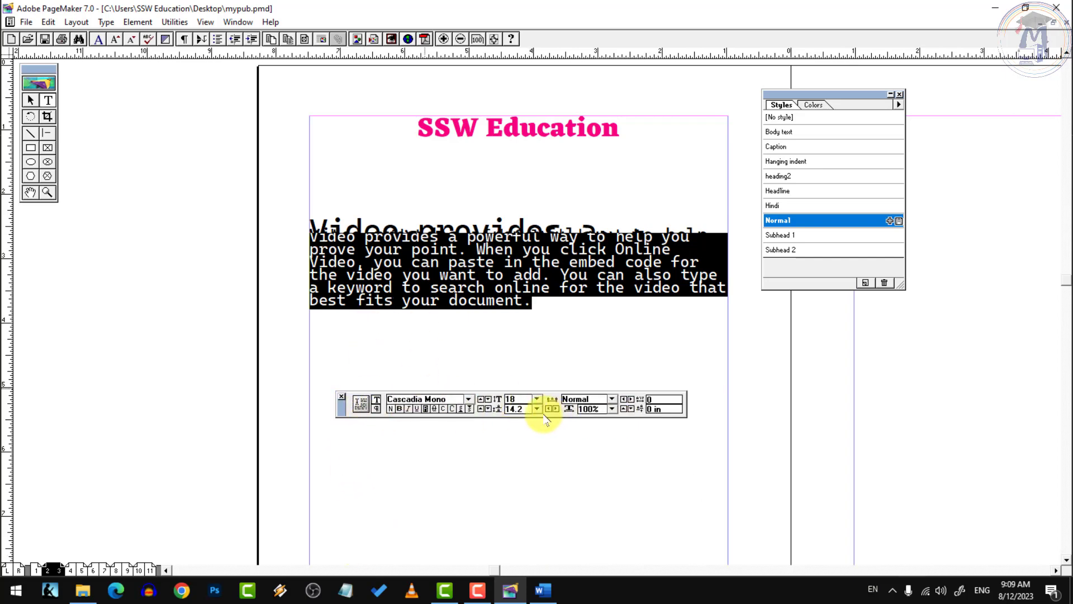
left_click(419, 399)
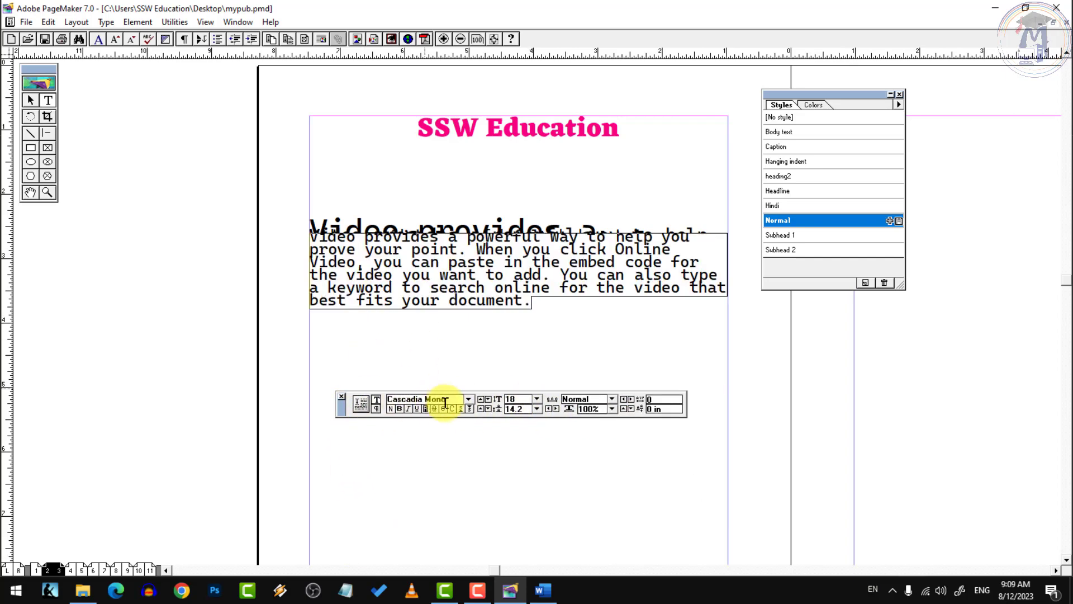
left_click(537, 409)
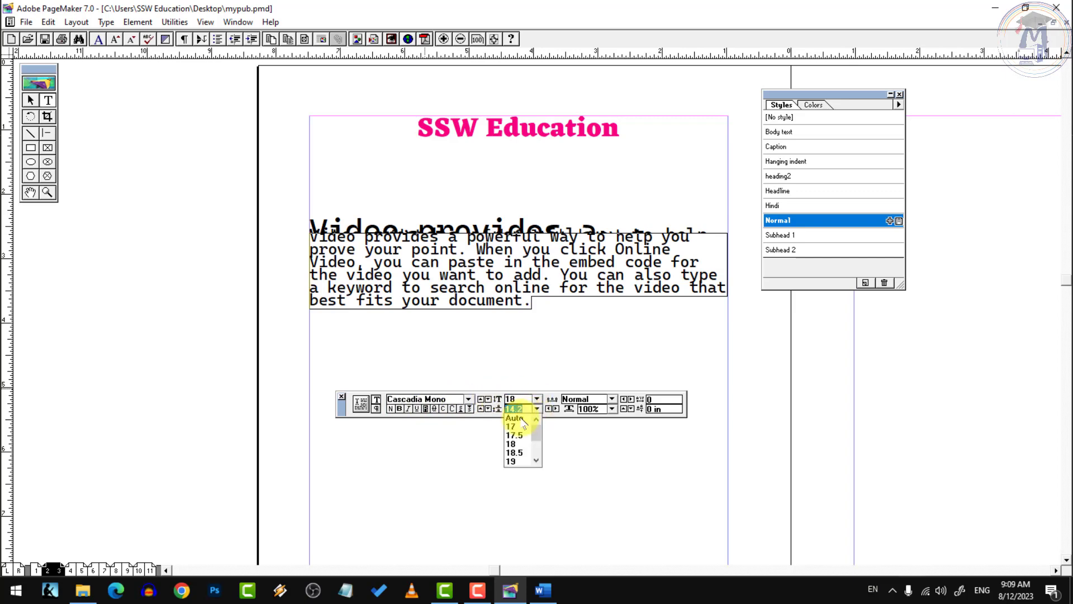
left_click(521, 420)
left_click(478, 309)
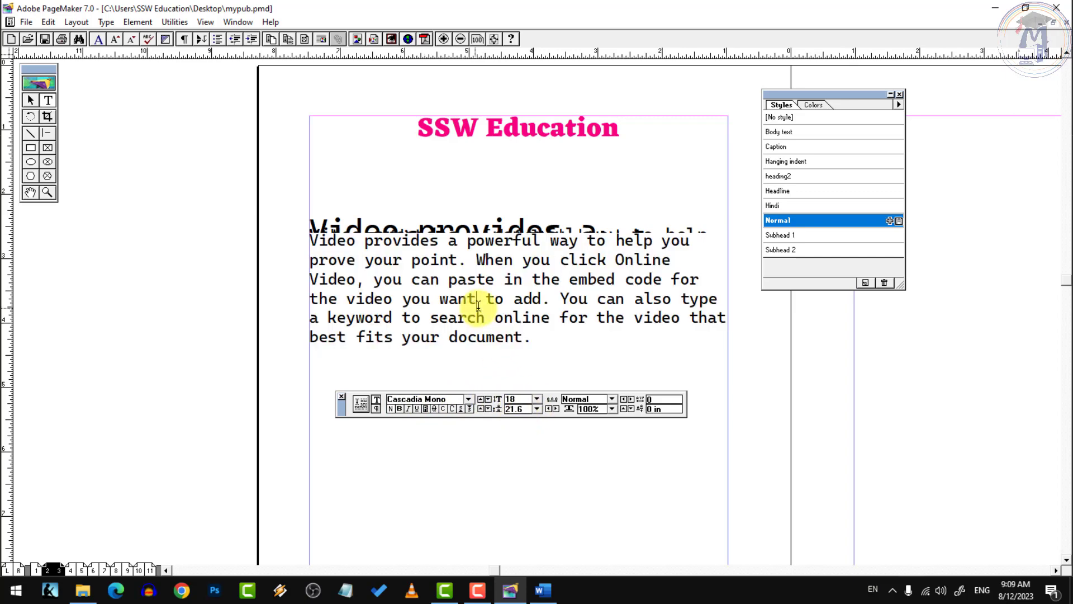
left_click(592, 306, "ctrl+alt+shift")
left_click(586, 302, "ctrl+alt+shift")
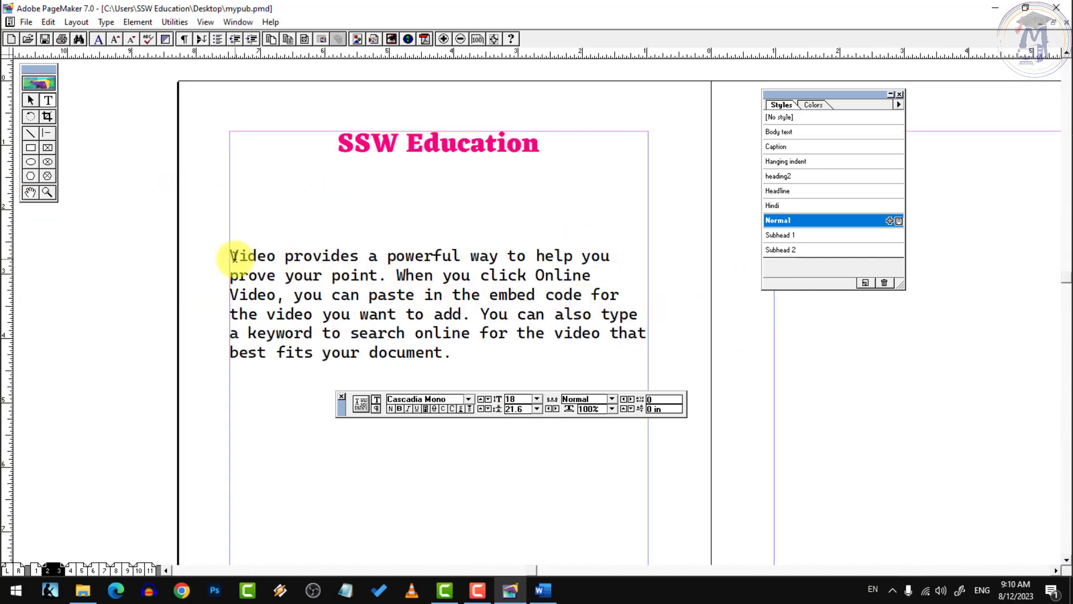
Try 36-point leading on the whole paragraph and set the leading back to Auto
left_click_drag(234, 257, 371, 334)
left_click_drag(451, 352, 195, 258)
left_click(537, 409)
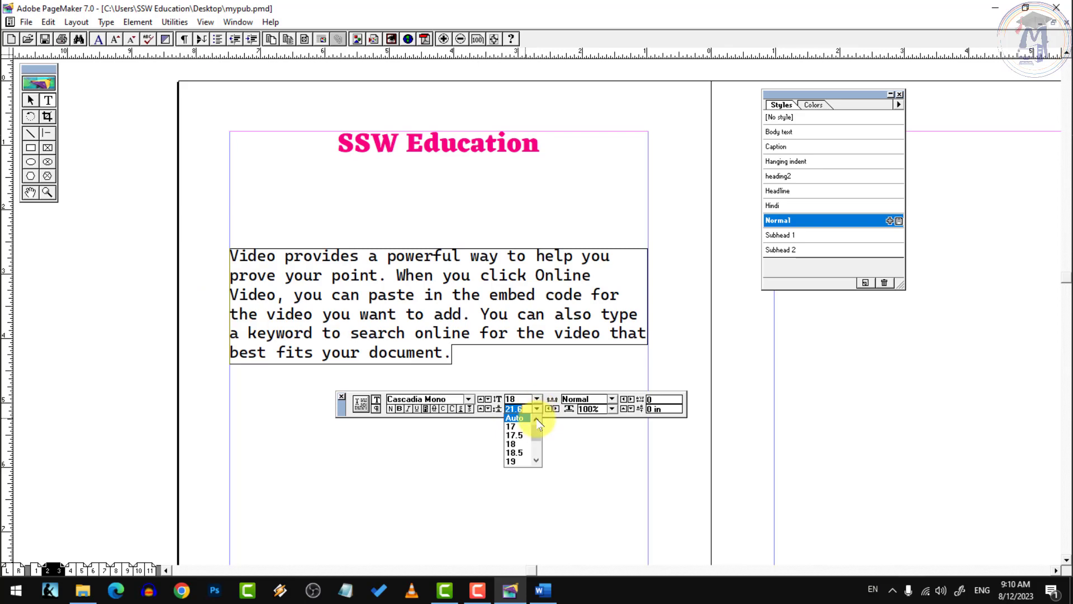
left_click_drag(537, 430, 538, 440)
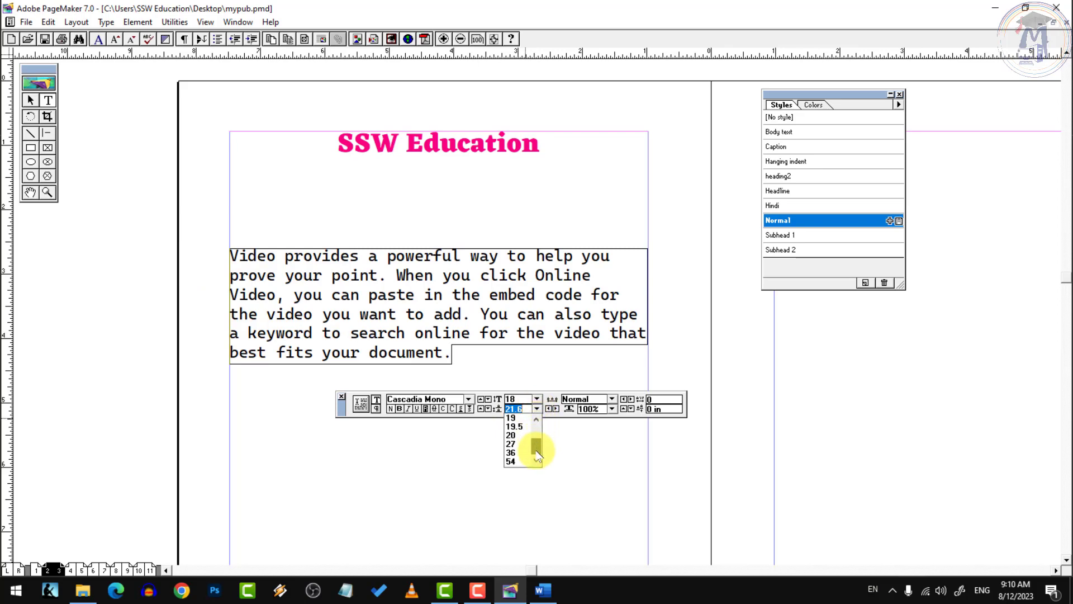
left_click(515, 452)
left_click(537, 409)
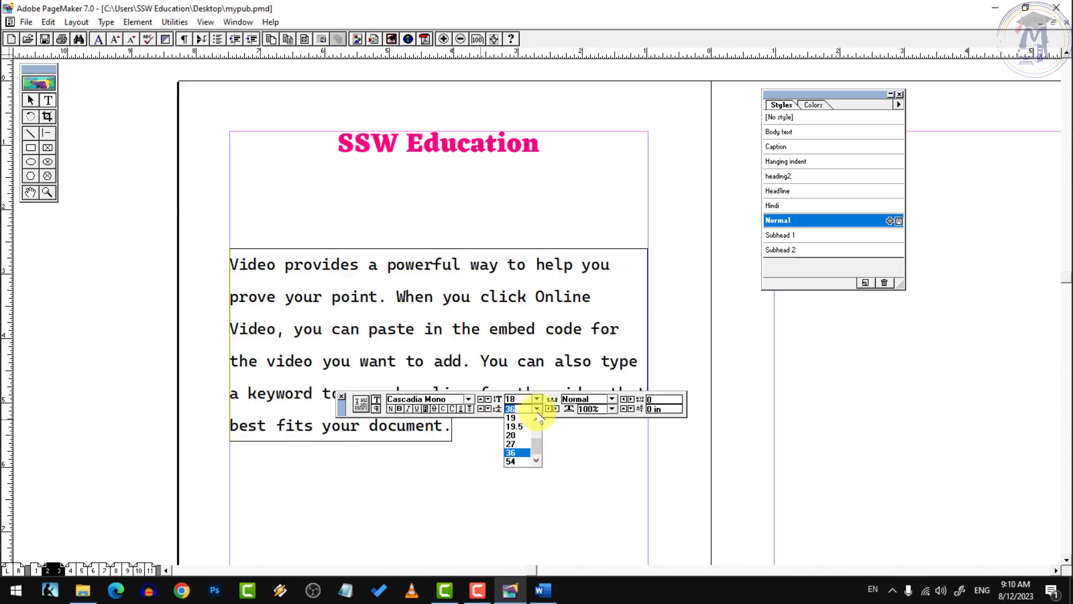
scroll(534, 436, "up", 3)
left_click(524, 419)
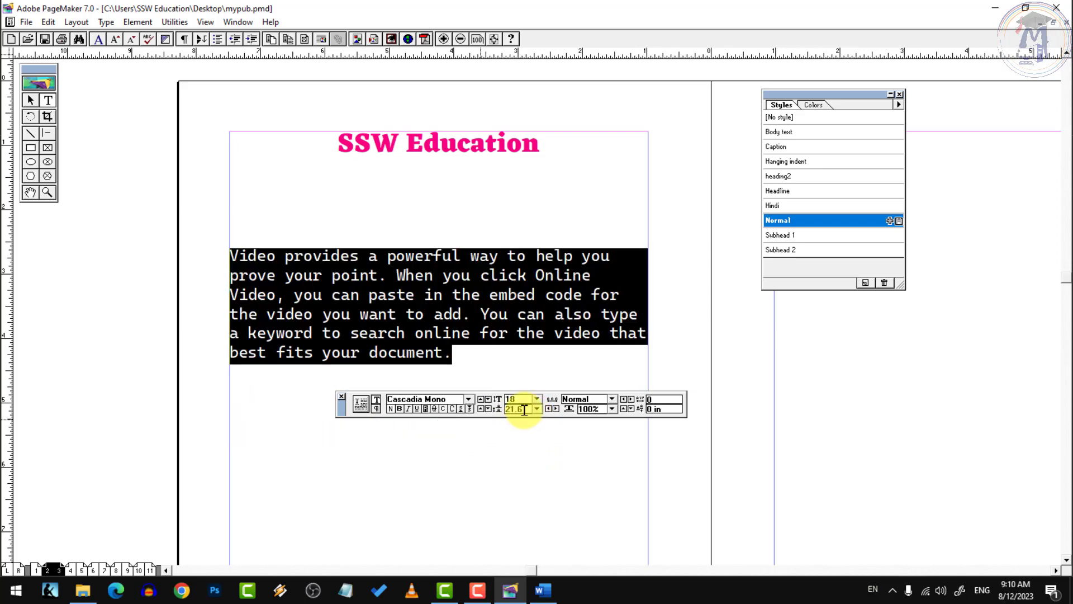
Try italic, underline, reverse, strikethrough, small caps and all caps on the selected paragraph, switching each one off again
left_click(408, 410)
left_click(417, 410)
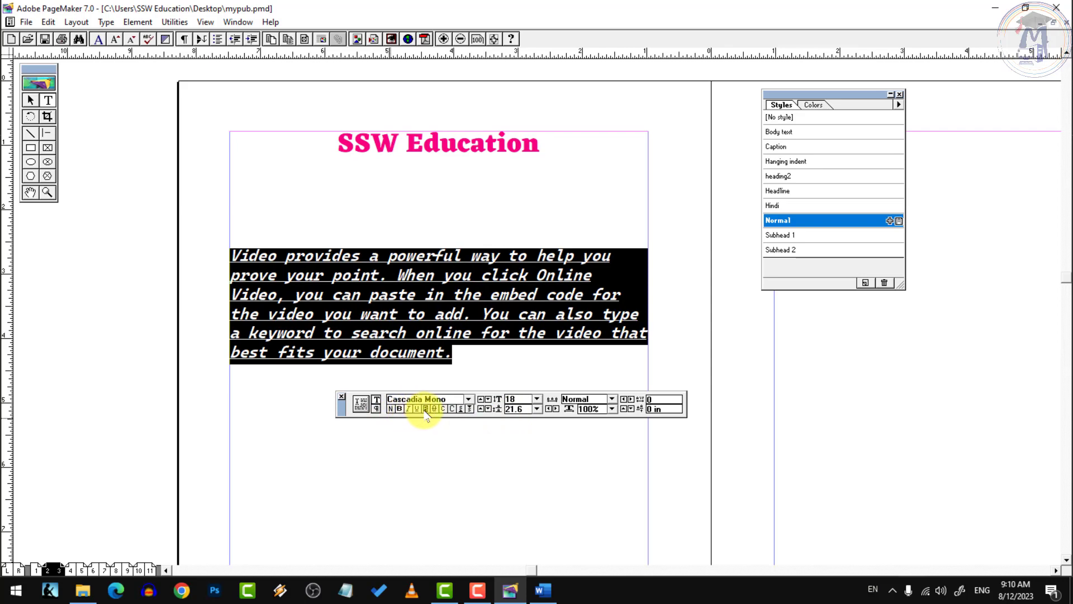
left_click(416, 410)
left_click(408, 410)
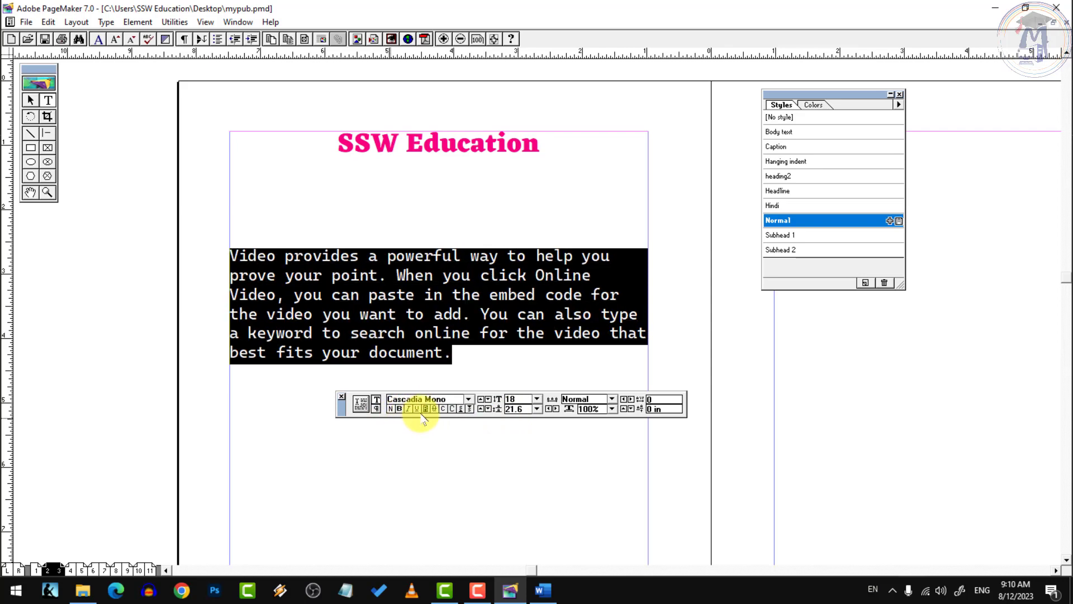
left_click(426, 410)
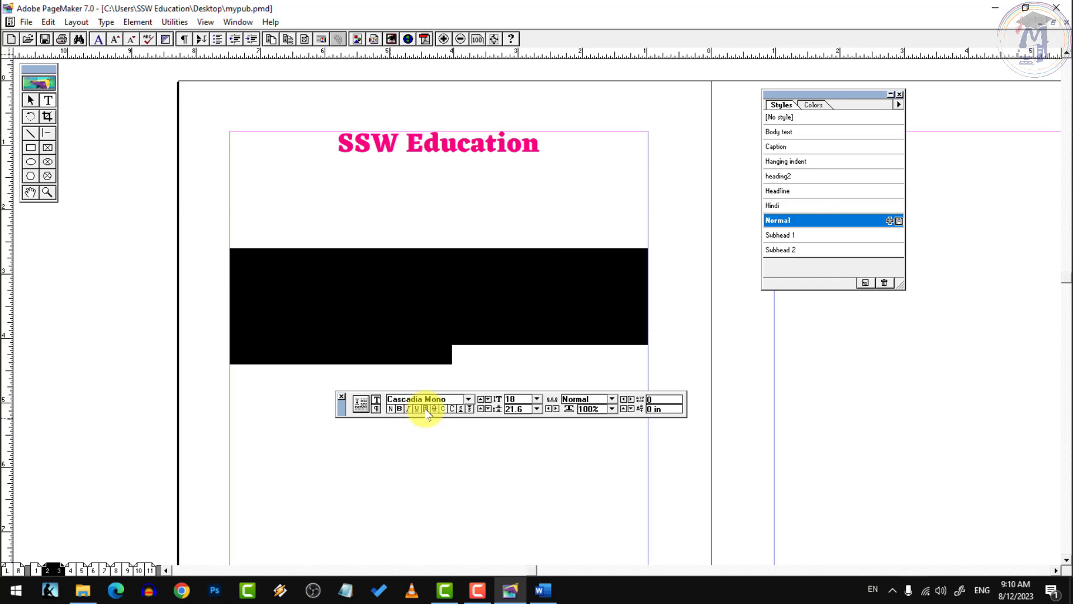
left_click(426, 410)
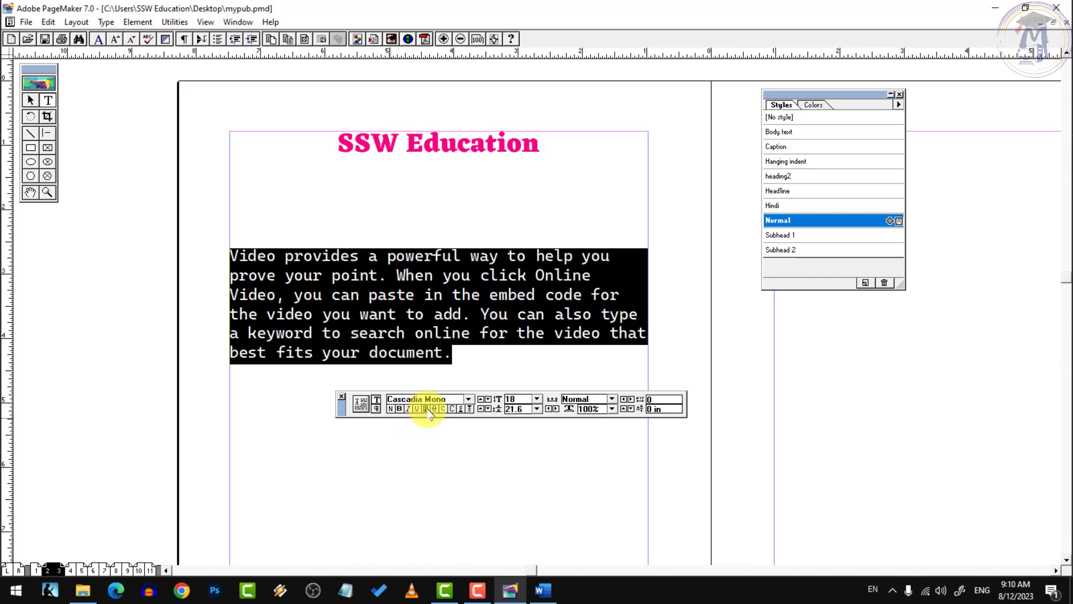
left_click(434, 410)
left_click(435, 410)
left_click(444, 410)
left_click(444, 410)
left_click(453, 410)
left_click(452, 410)
Add a 2 directly after the paragraph's first word "Video", try it as superscript and format it as subscript
left_click(360, 294)
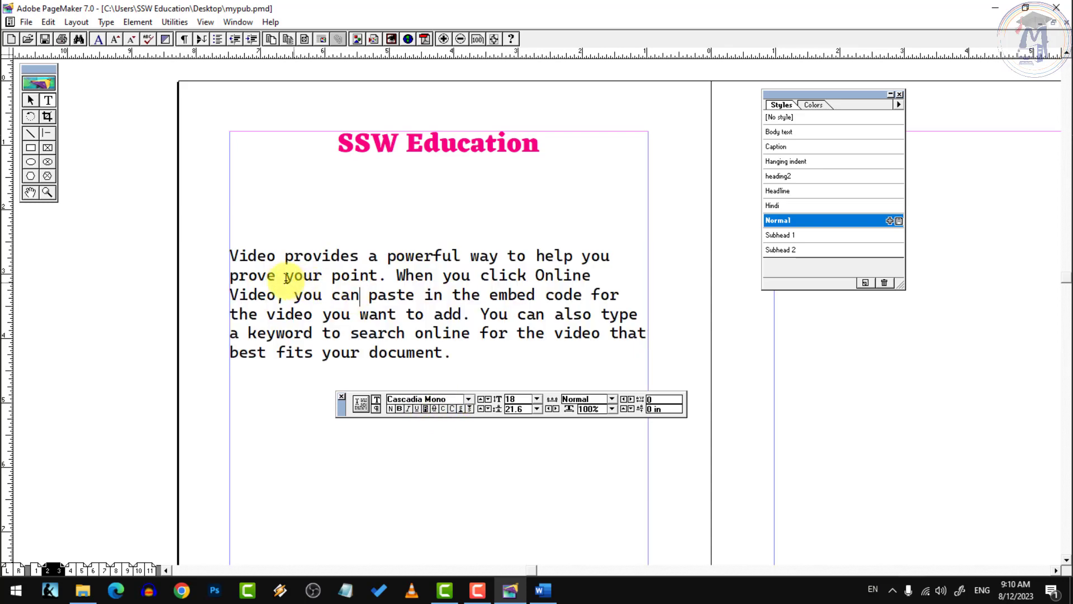
type("2")
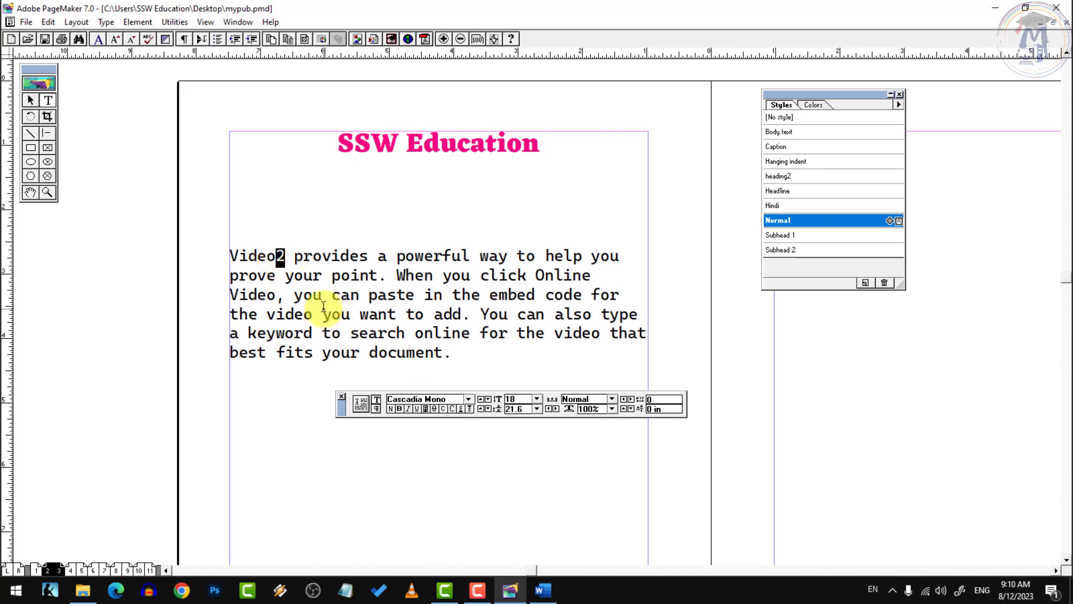
left_click(469, 408)
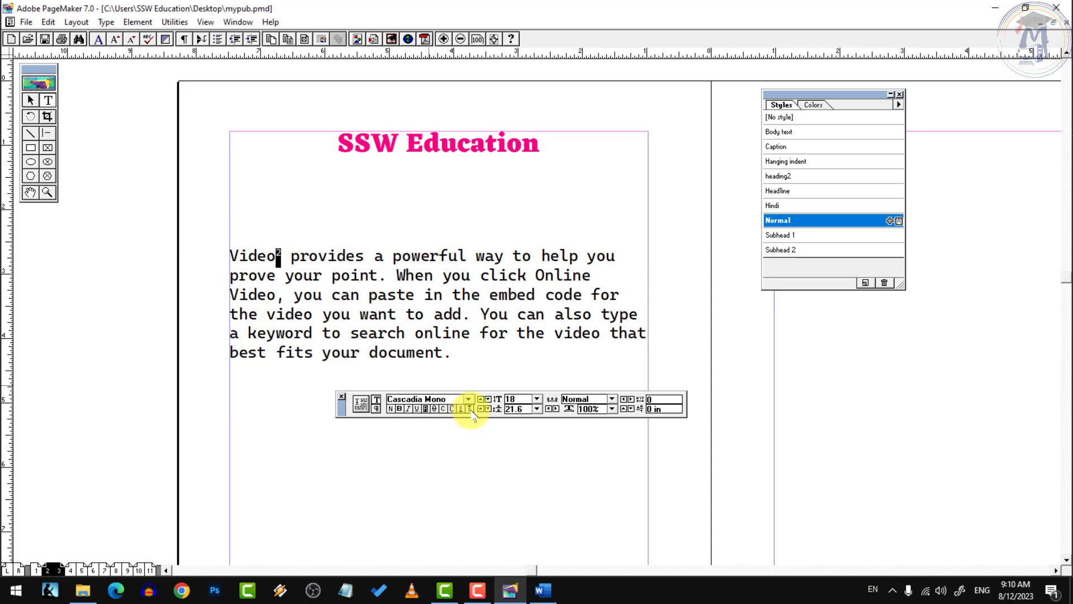
left_click(461, 409)
left_click(469, 415)
left_click(378, 308)
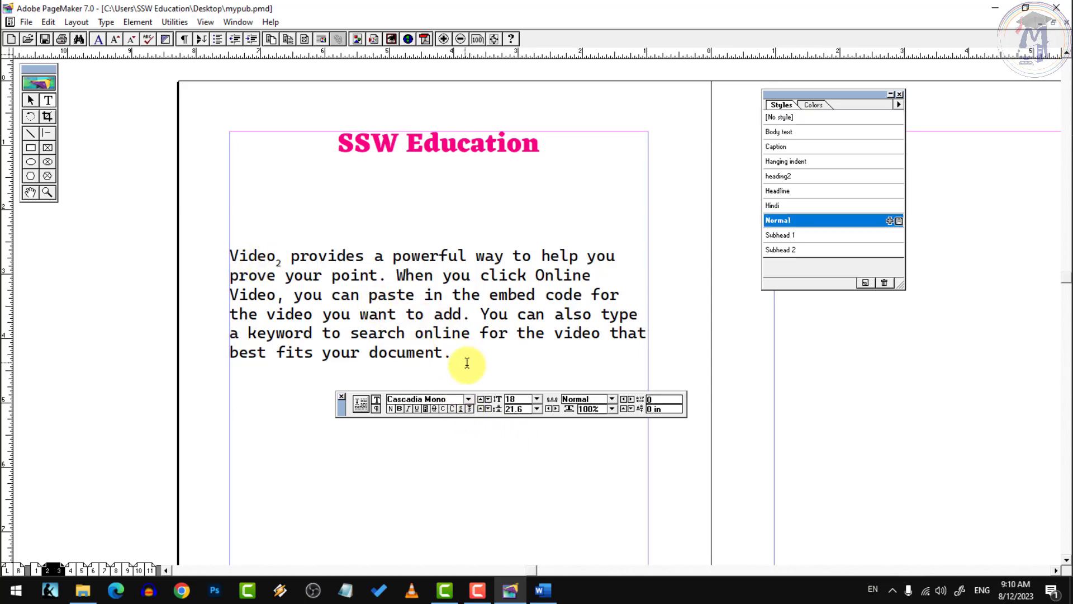
Try bold, italic, underline, strikethrough and small caps together on the whole paragraph, and clear all of them
left_click_drag(467, 362, 167, 254)
left_click(395, 408)
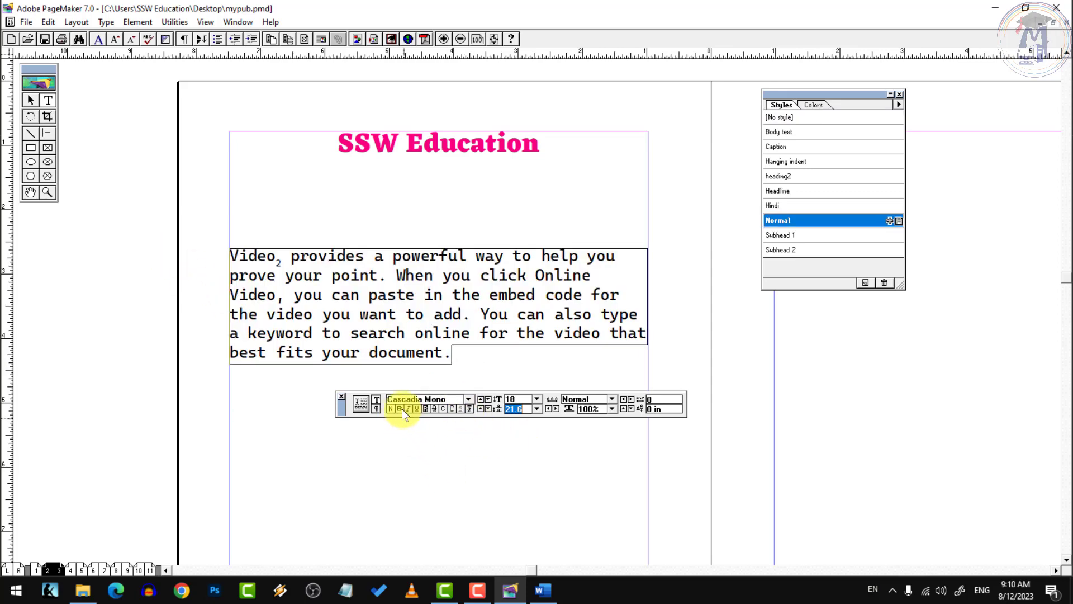
key("Return")
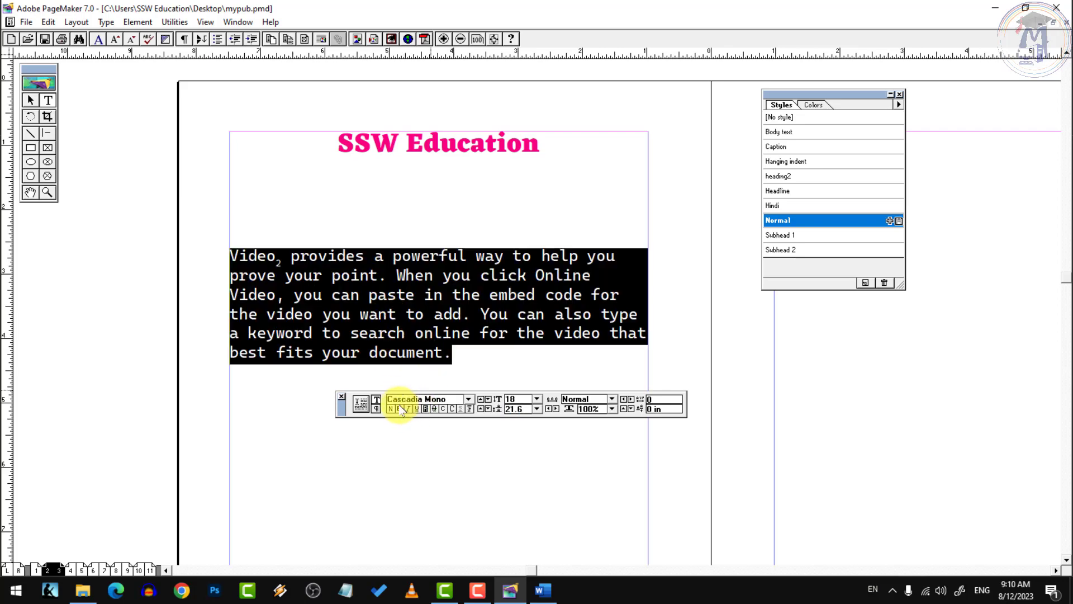
left_click(399, 409)
left_click(408, 408)
left_click(417, 408)
left_click(434, 409)
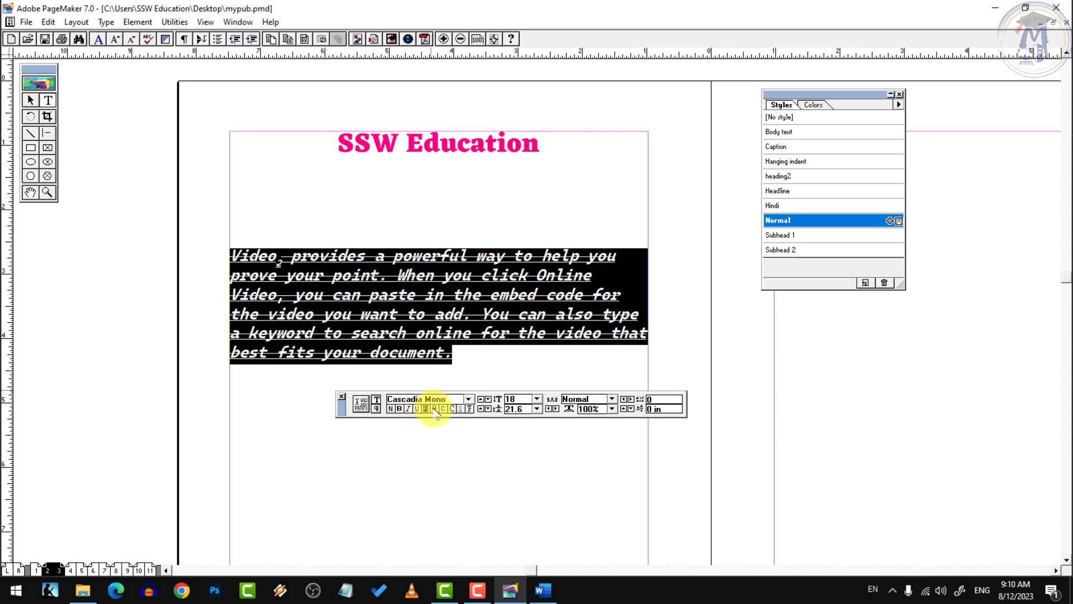
left_click(443, 409)
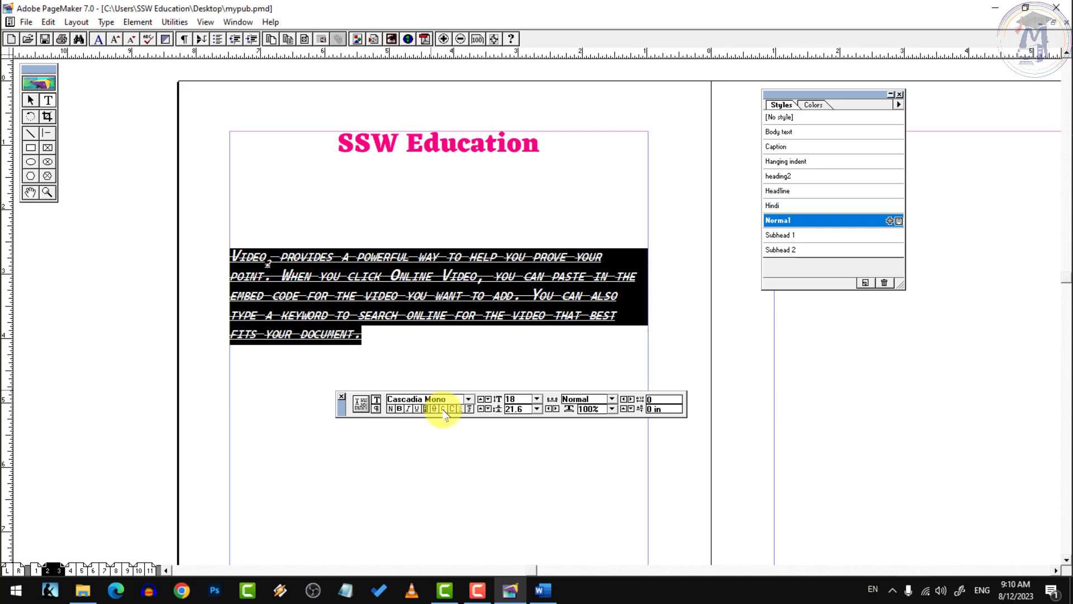
left_click(391, 409)
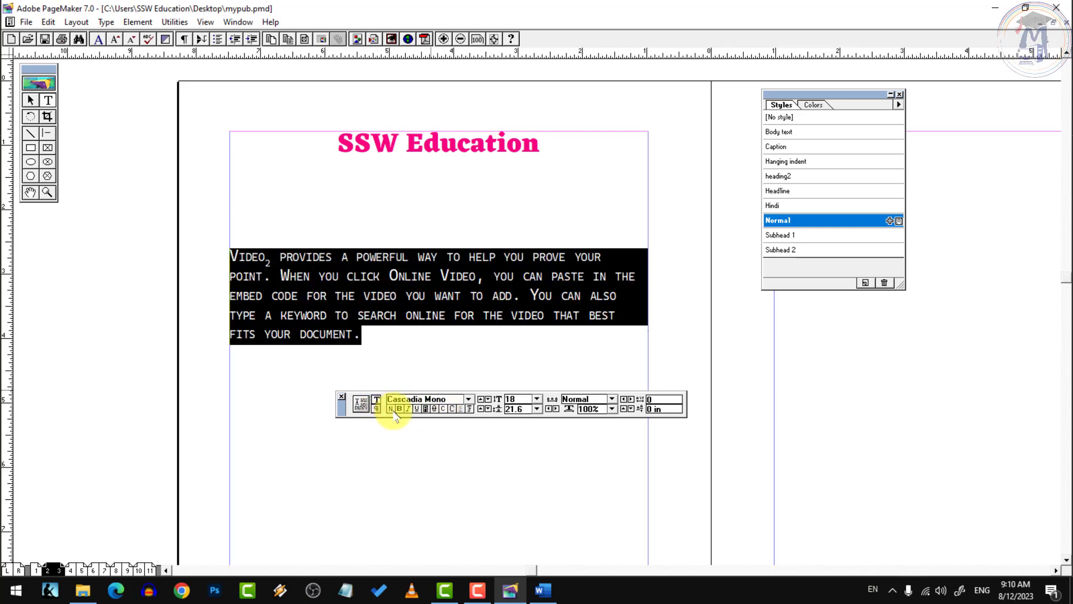
left_click(442, 409)
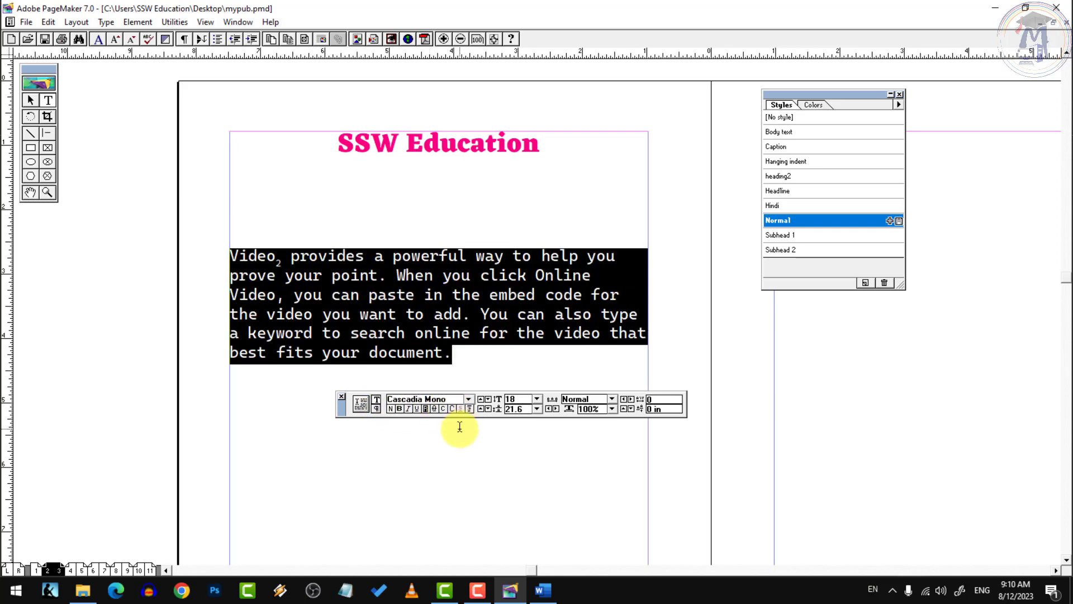
Try Very Tight tracking on the selected paragraph, and set its tracking to Very Loose
left_click(612, 399)
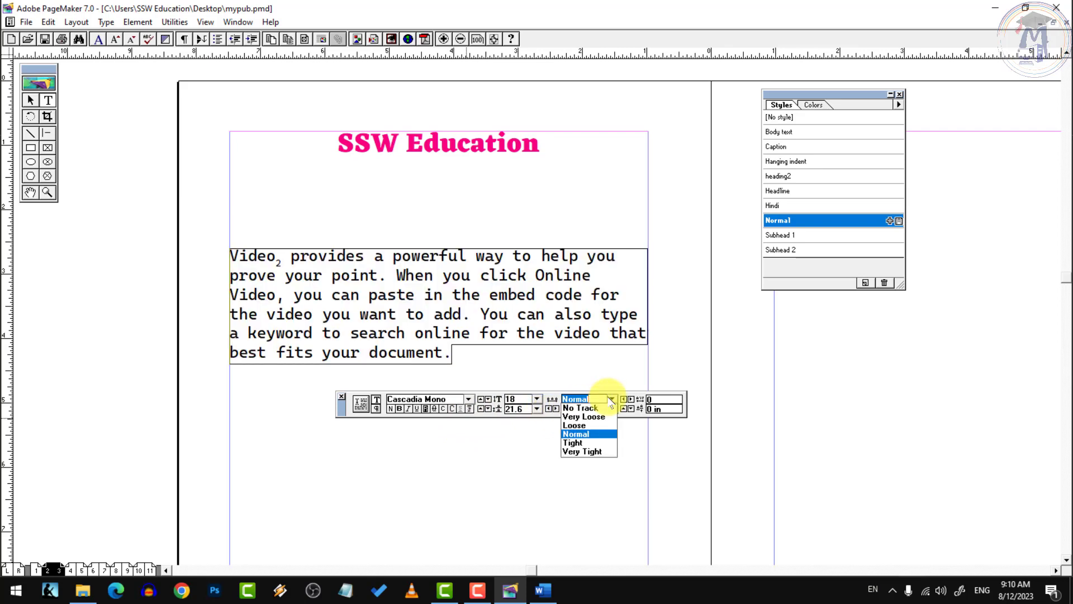
left_click(584, 452)
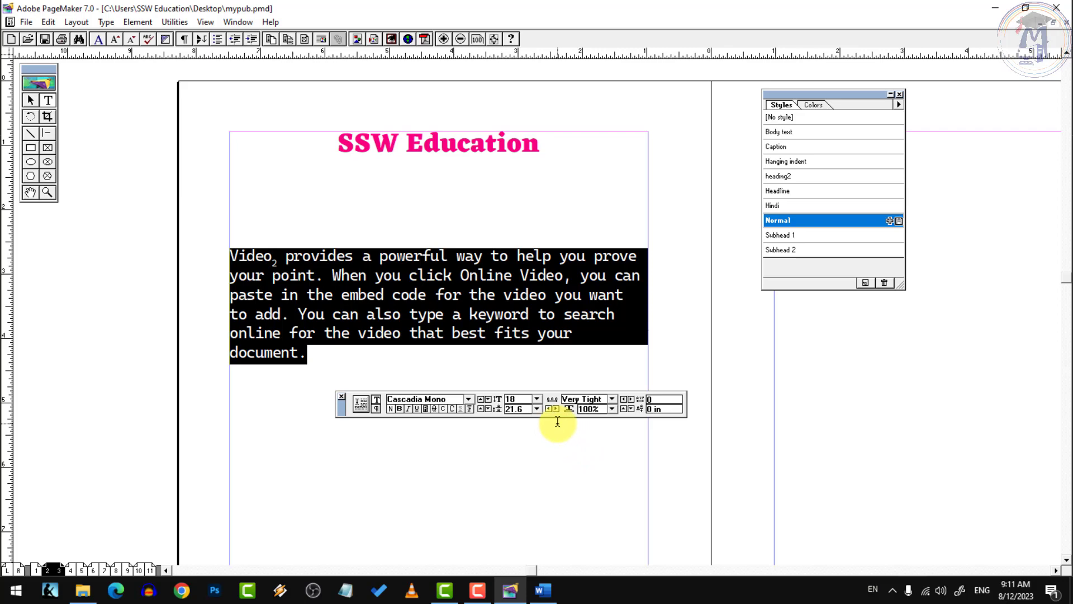
left_click(613, 399)
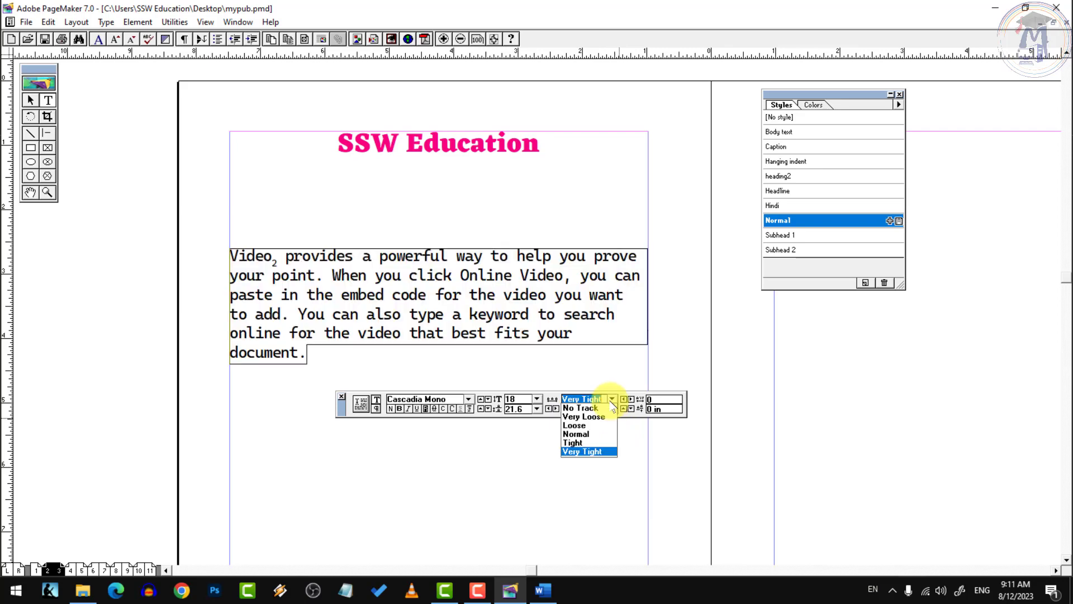
left_click(593, 417)
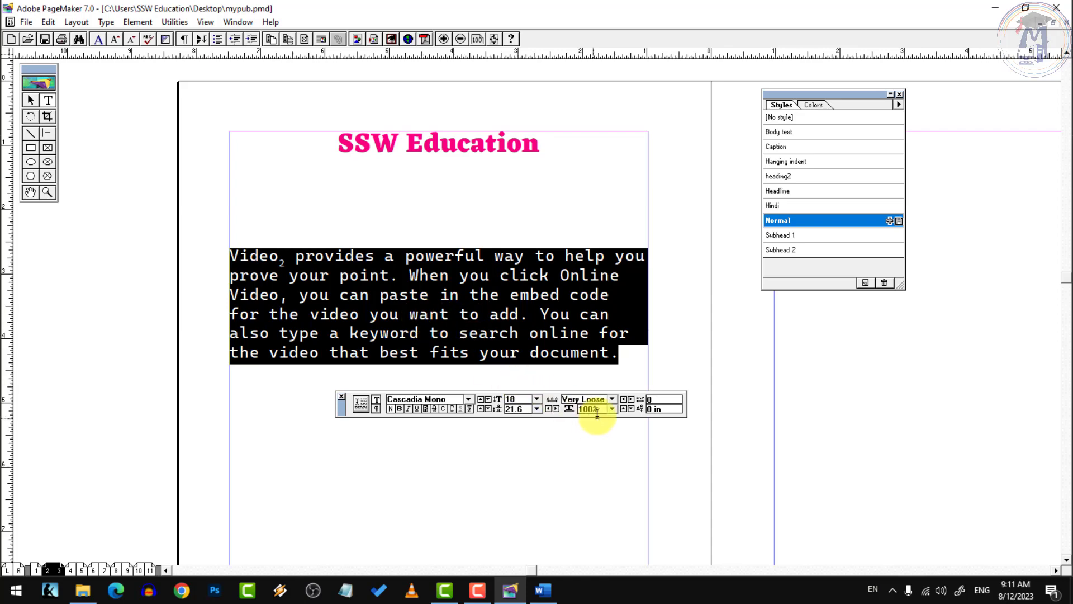
Try a 130% character width on the selected paragraph and set the width back to 100%
left_click(585, 411)
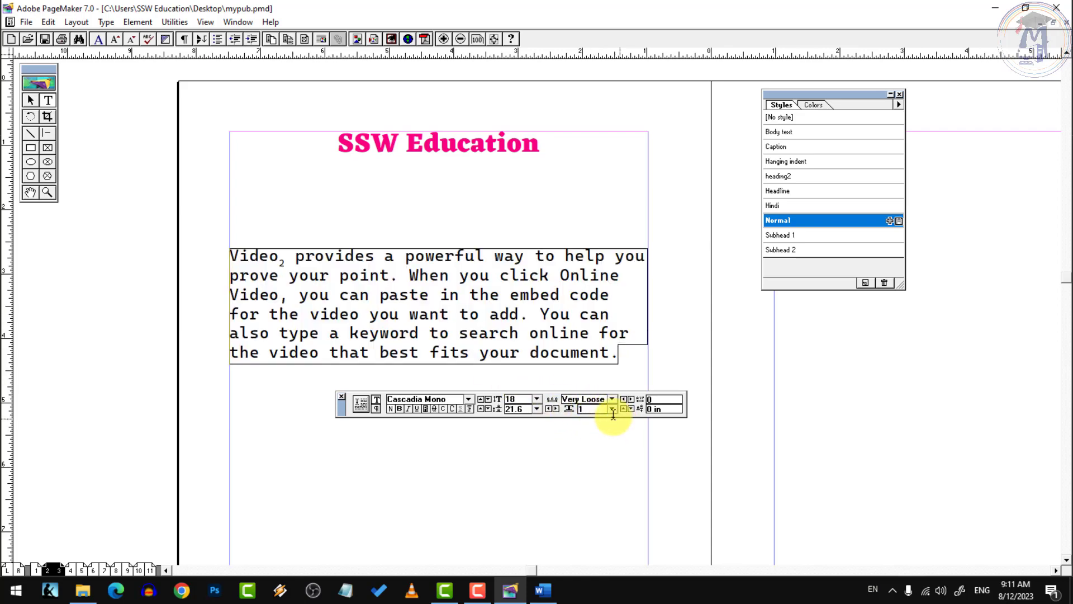
key("Return")
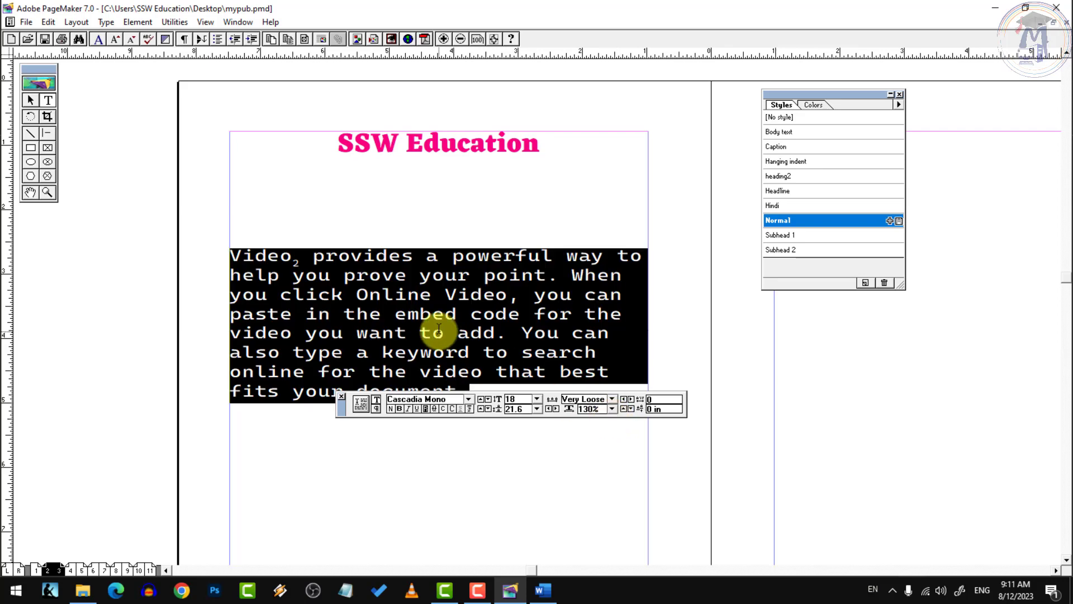
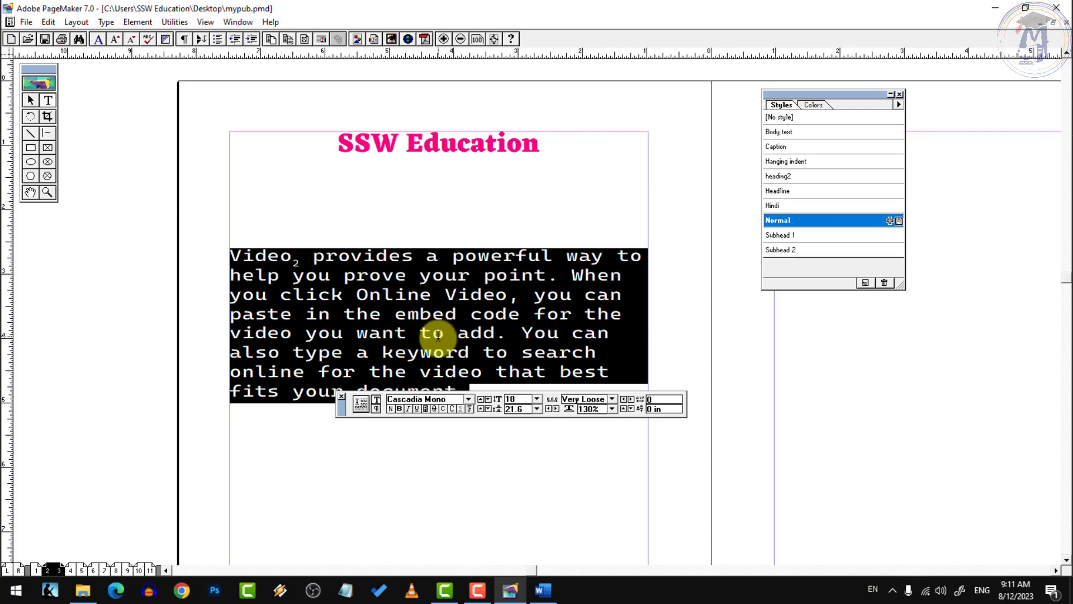
left_click(600, 410)
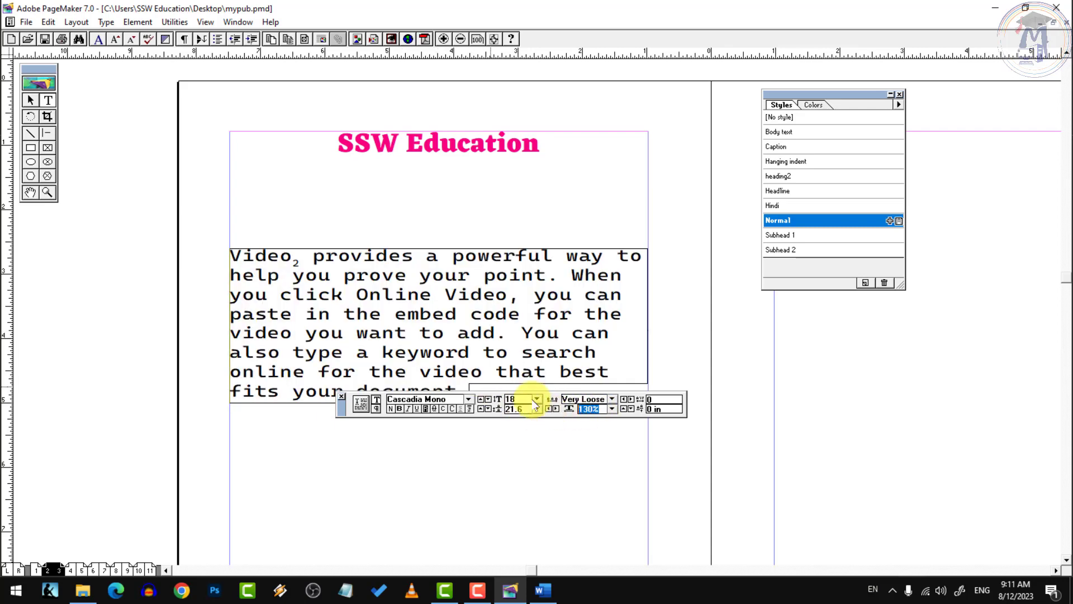
type("100")
key("Return")
Add a 2 directly after the word "Online" in the paragraph's second line
left_click(580, 311)
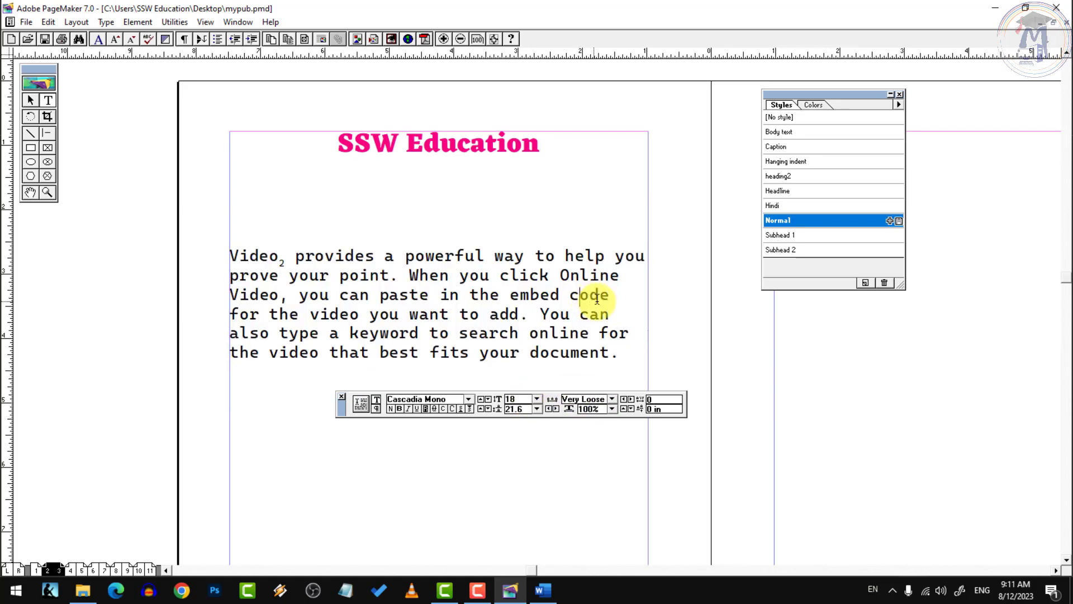
key("ctrl+2")
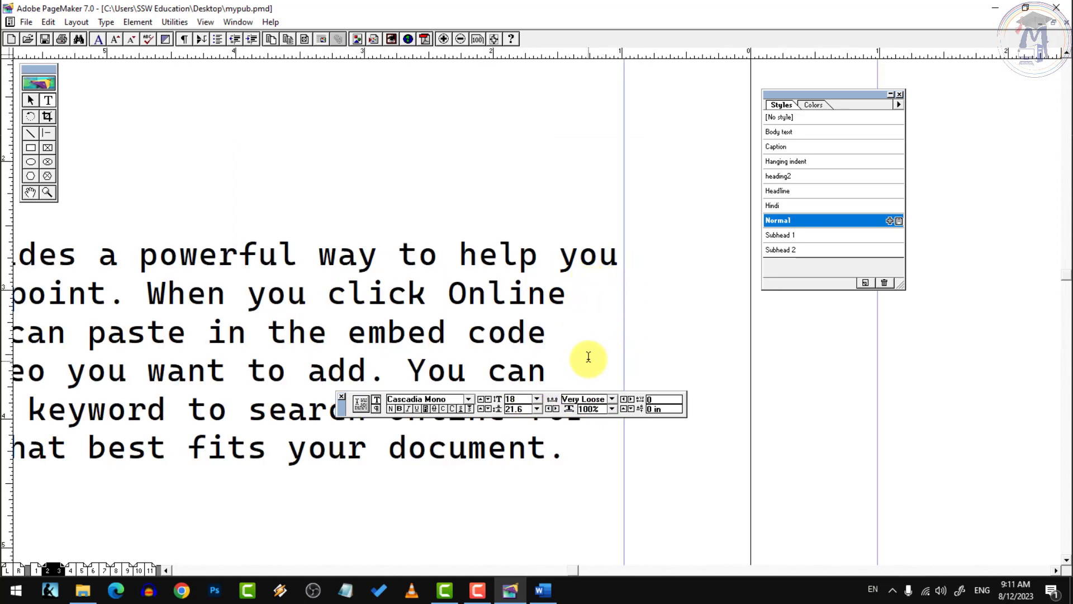
type("2")
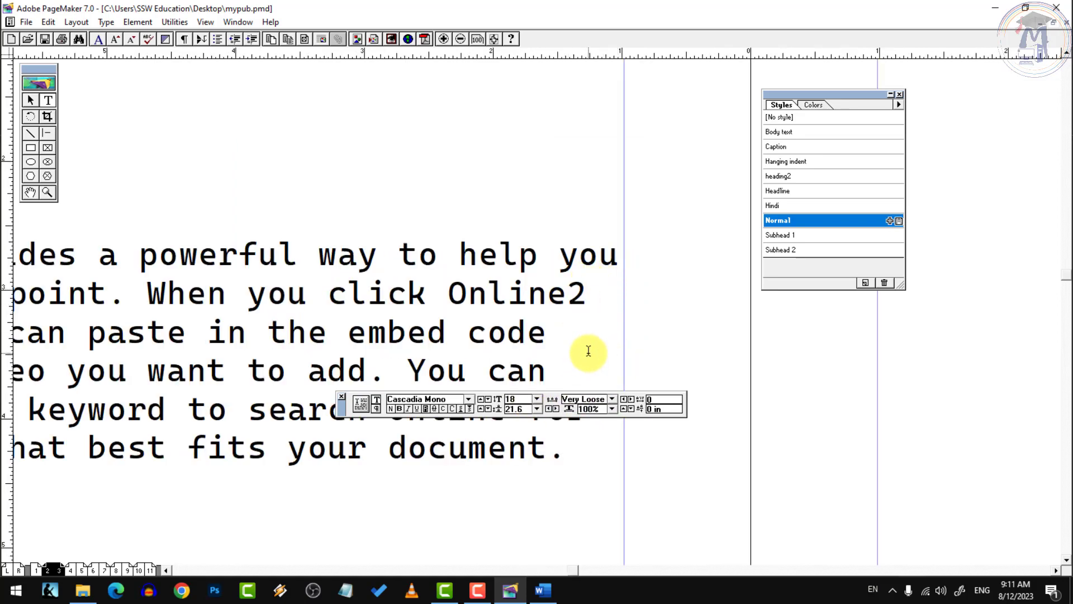
left_click(31, 101)
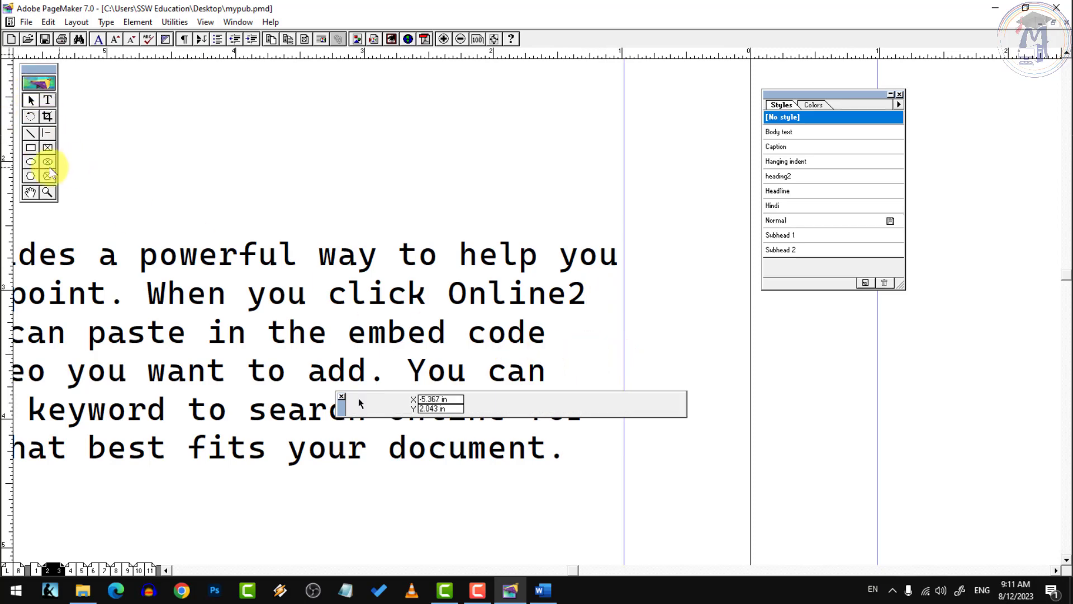
Enter H2 as new text above the paragraph and shift the baseline of its 2 by 0.1 in
left_click(48, 101)
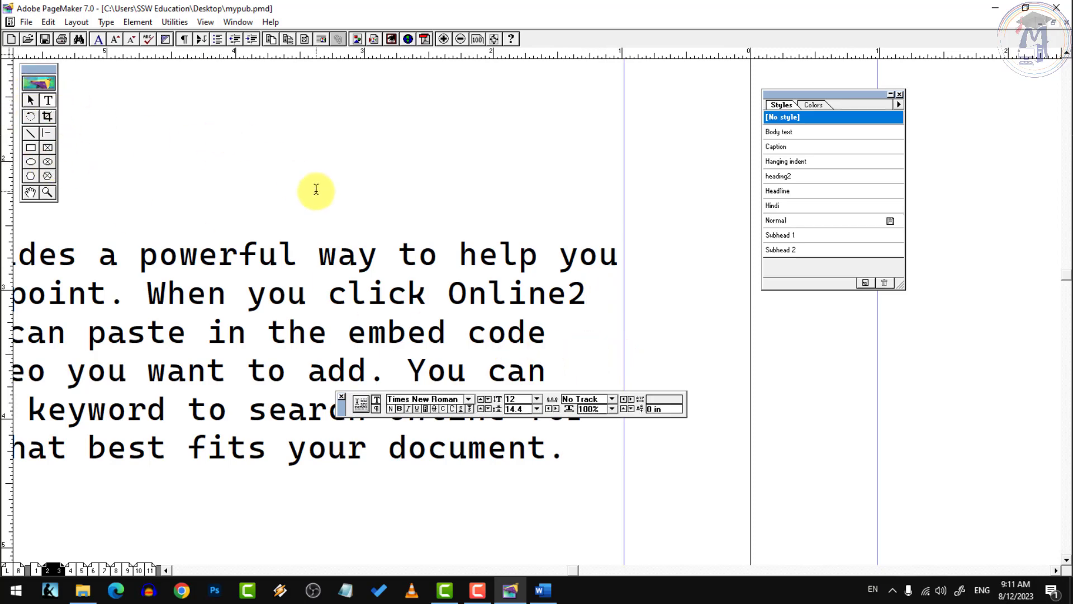
key("ctrl+2")
key("ctrl+4")
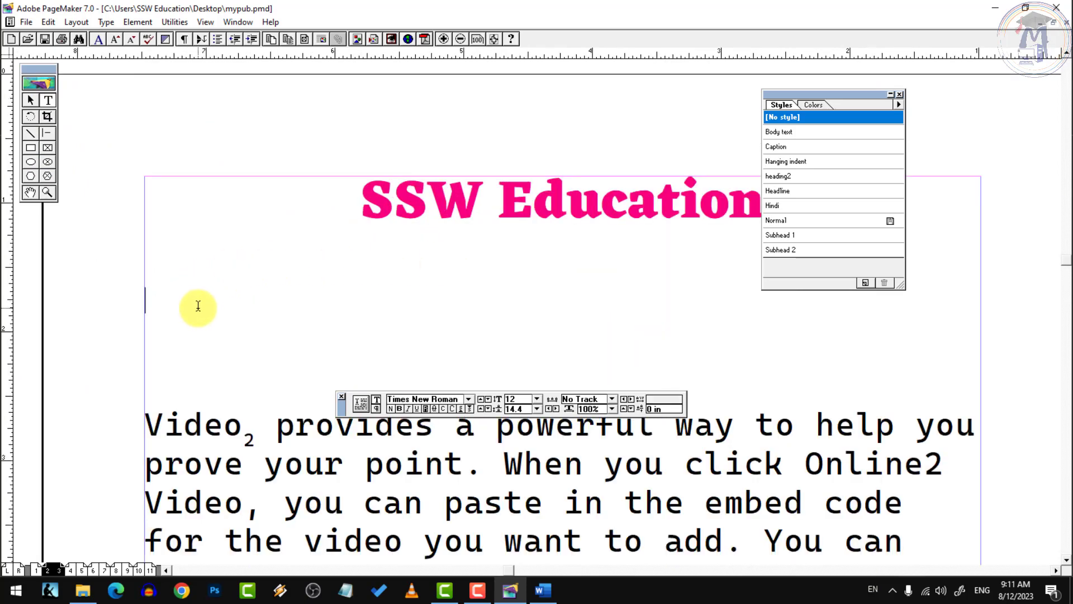
left_click(184, 326, "ctrl")
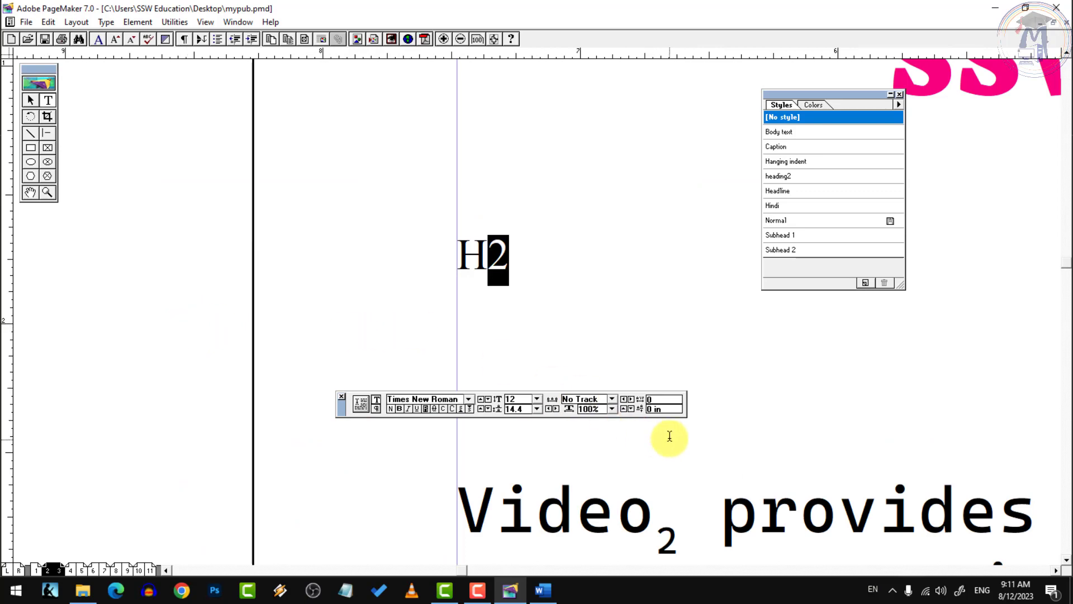
double_click(651, 410)
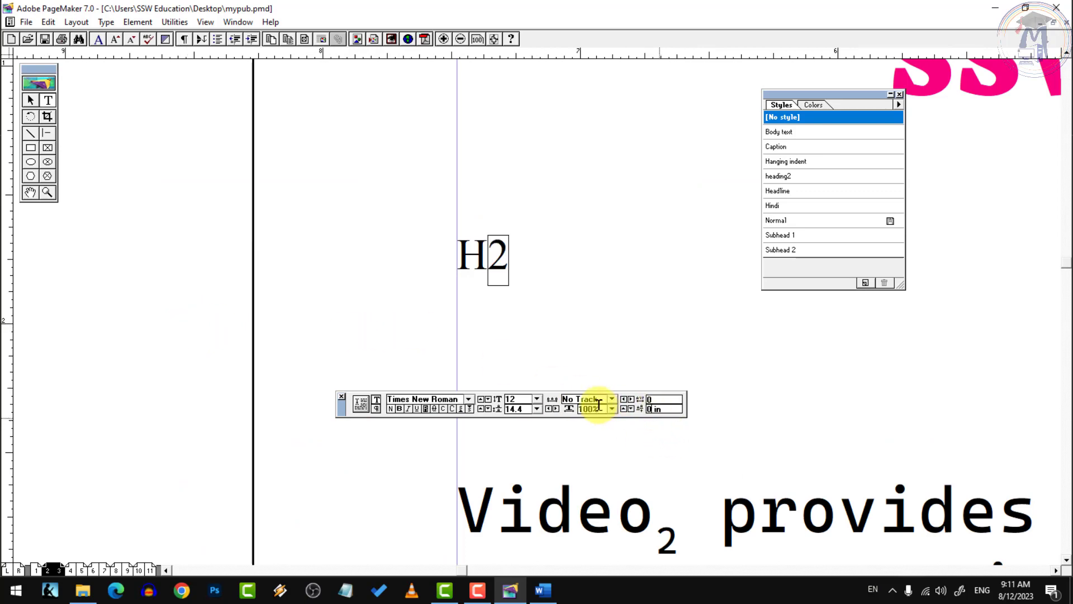
type("0.1")
key("Return")
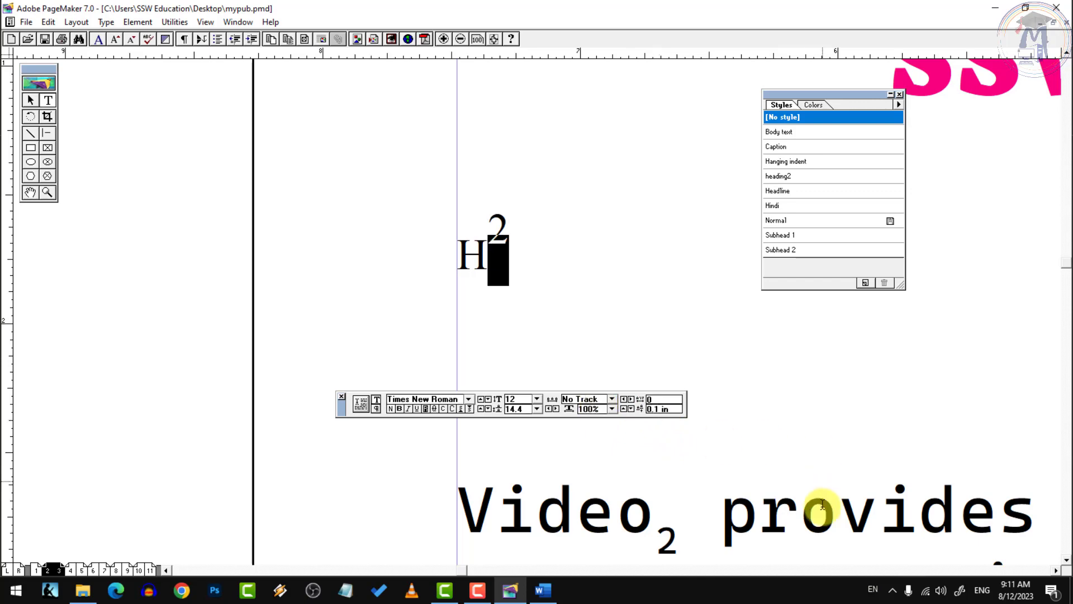
Set the baseline shift of the 2 in H2 to -0.1 in
left_click(658, 408)
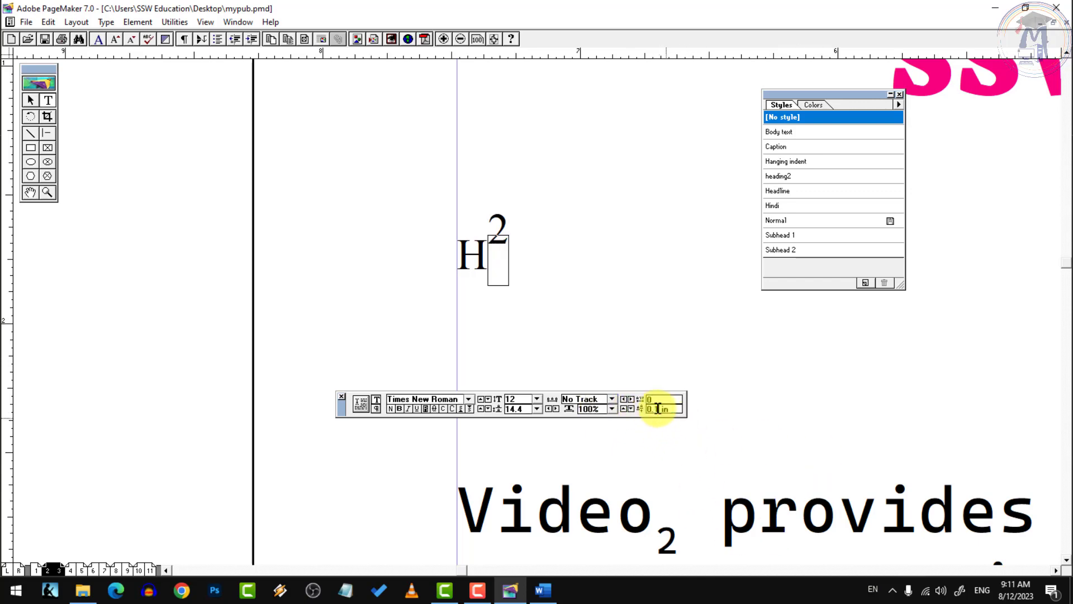
double_click(671, 407)
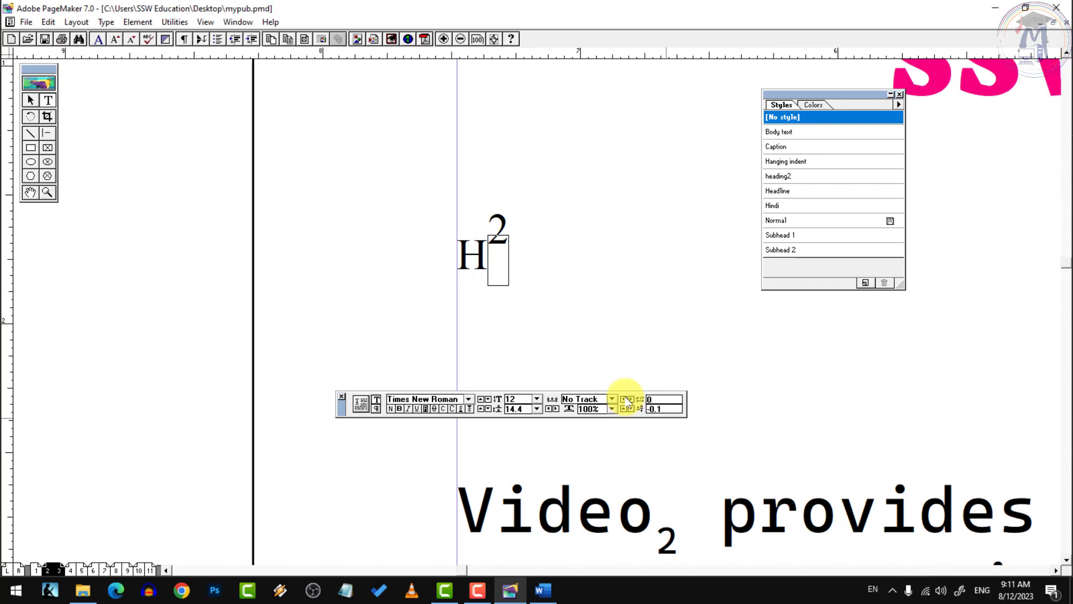
key("Return")
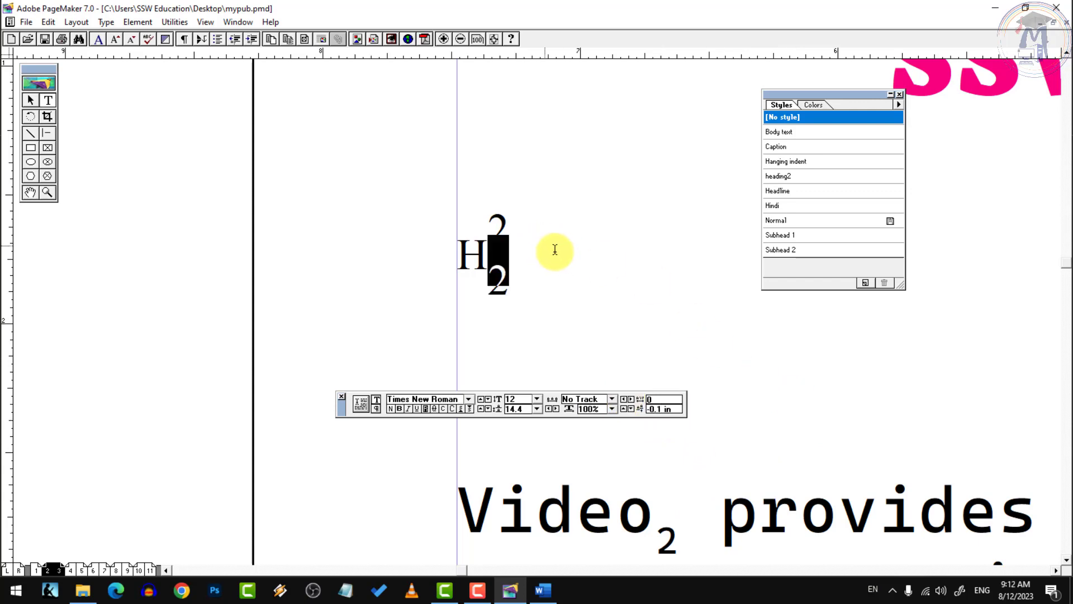
left_click(567, 267, "ctrl")
left_click(549, 276, "ctrl+alt")
left_click(522, 320, "ctrl")
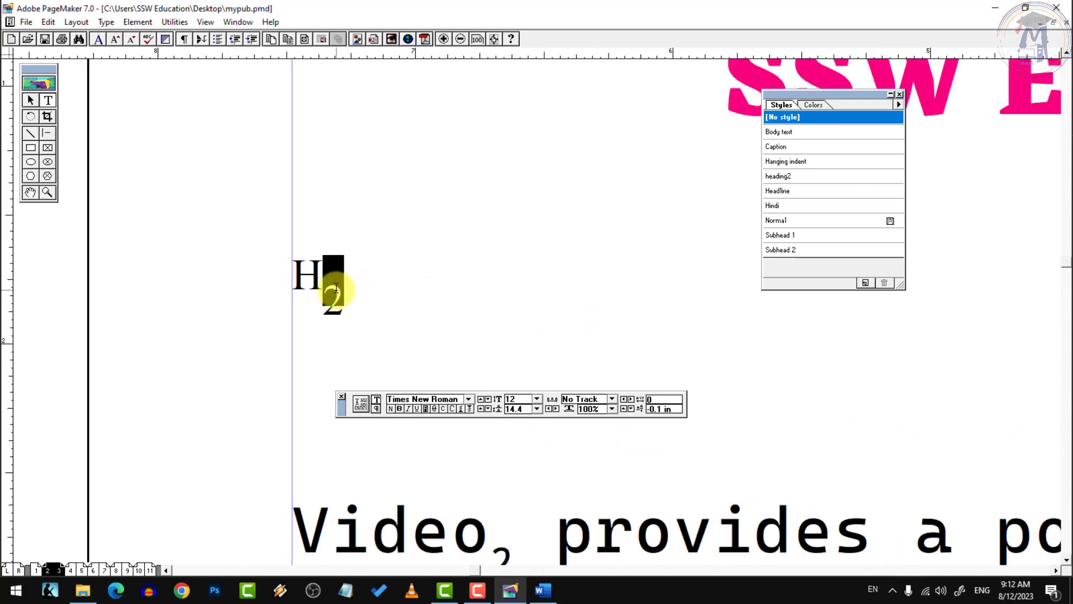
left_click(345, 306)
left_click_drag(344, 306, 271, 261)
left_click(336, 303)
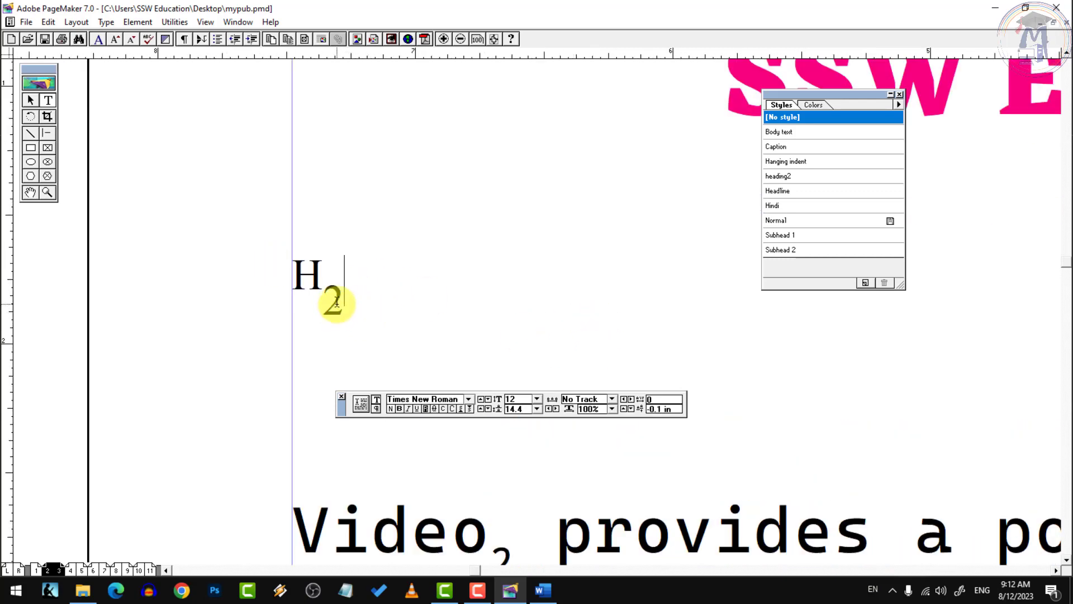
left_click_drag(338, 302, 287, 263)
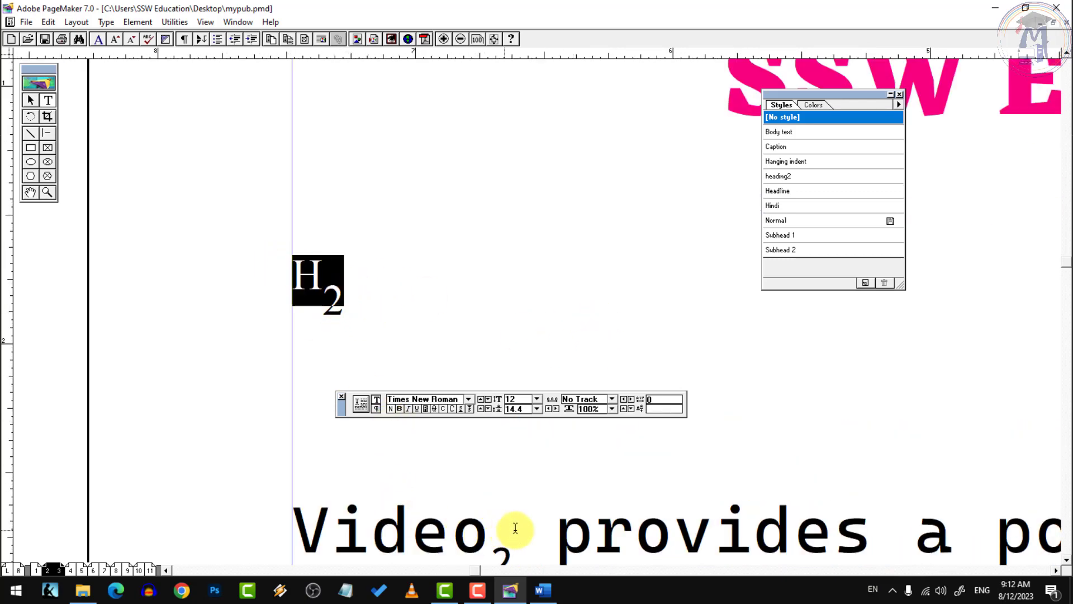
Set the kerning of the paragraph's first word "Video" to 1
left_click(598, 529, "ctrl")
left_click_drag(219, 313, 425, 330)
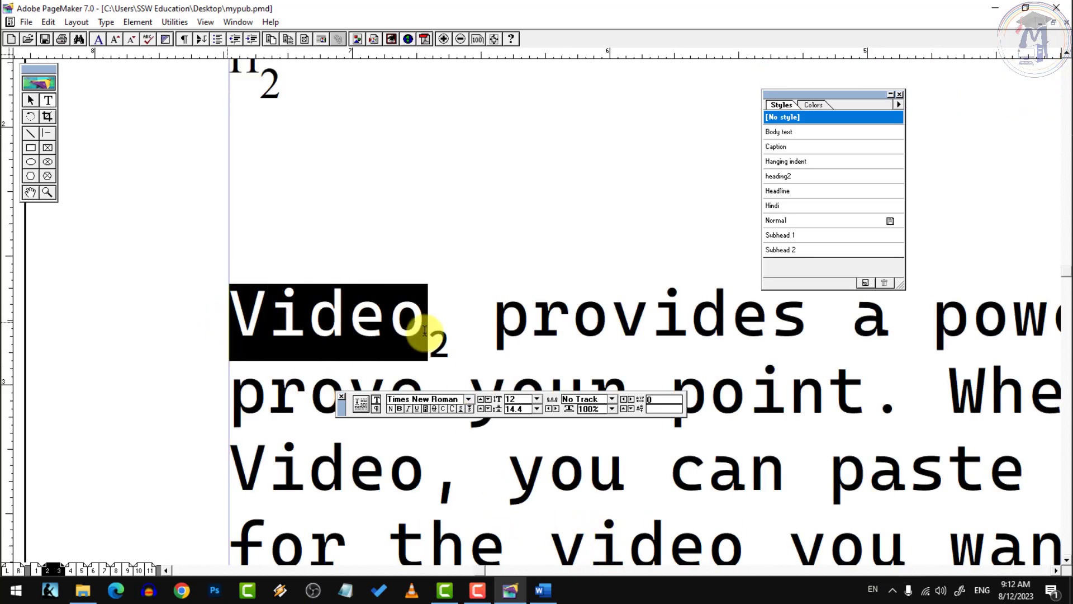
double_click(658, 401)
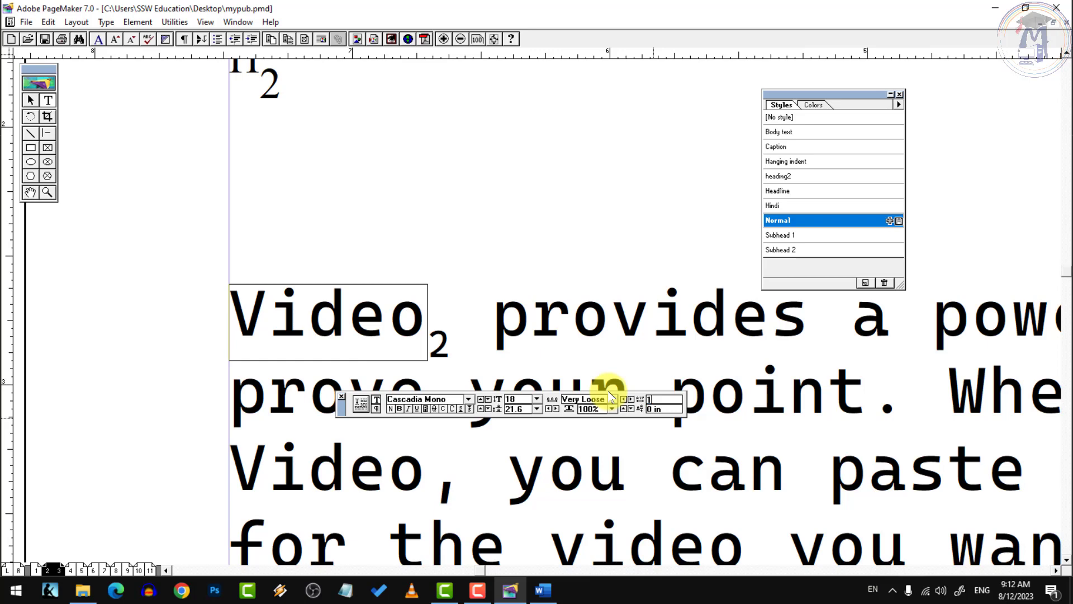
key("ctrl+minus")
key("ctrl+minus")
key("ctrl+minus")
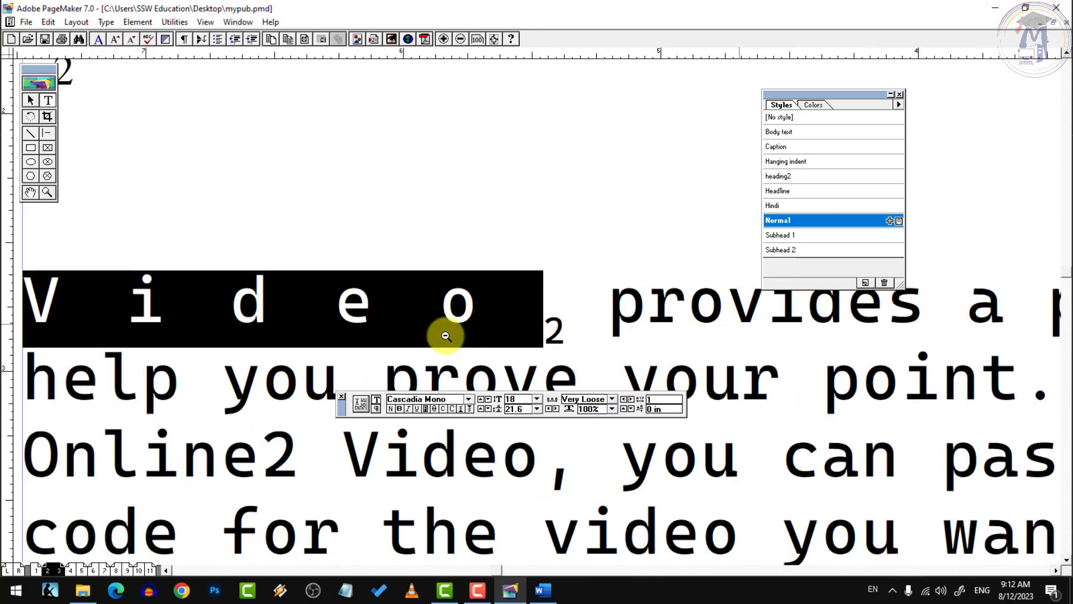
Set the kerning of the letters "Vide" in the paragraph's first word back to 0
left_click(463, 304)
left_click_drag(329, 296, 553, 300)
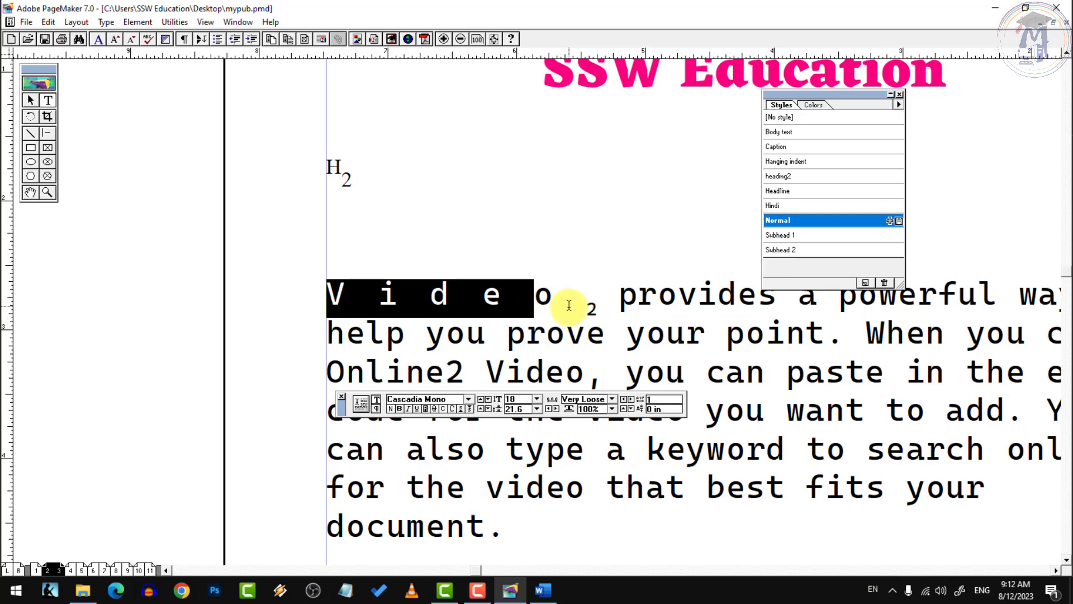
left_click(662, 400)
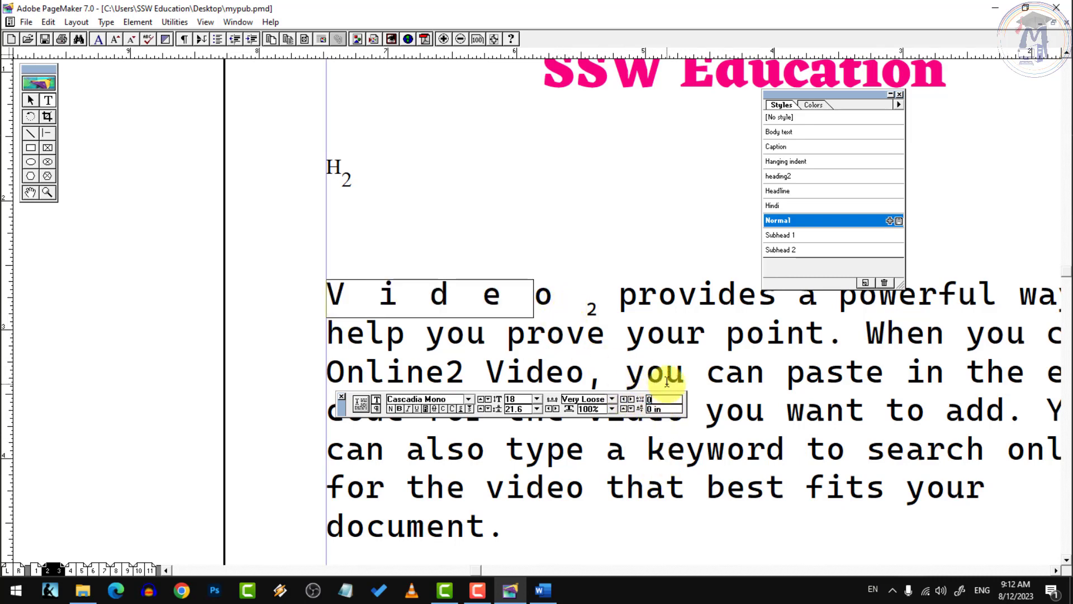
key("Return")
Set the kerning of the whole paragraph to 1
left_click(407, 293)
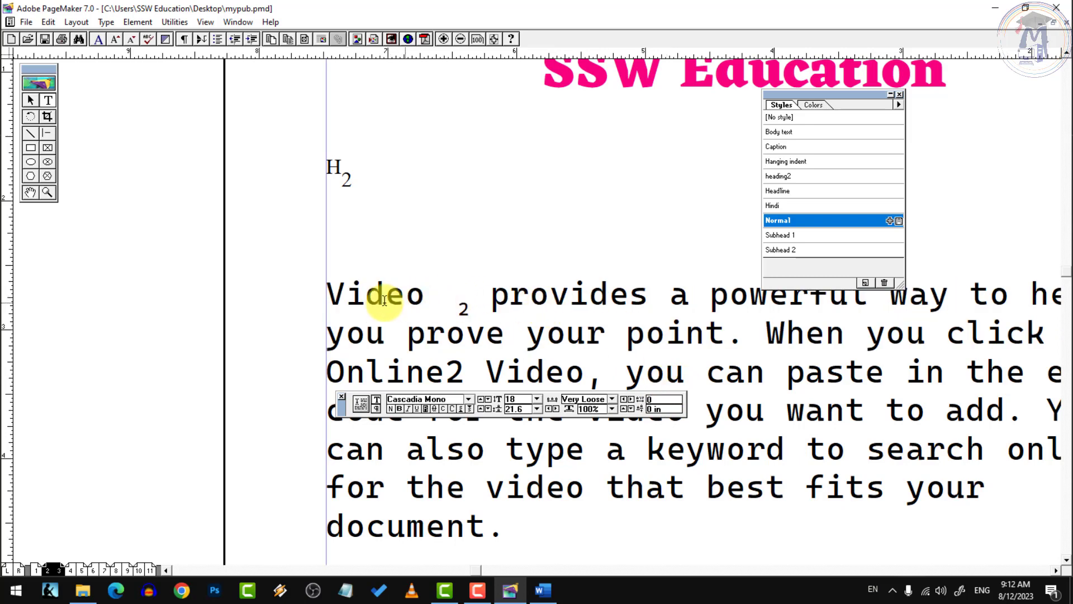
triple_click(636, 307)
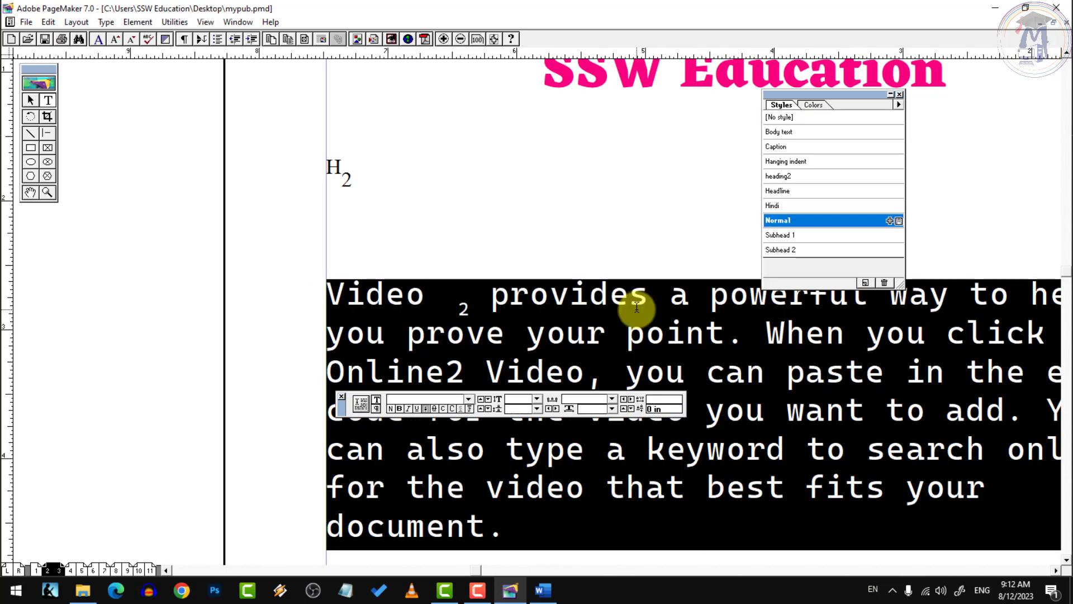
left_click(664, 398)
type("1")
key("Return")
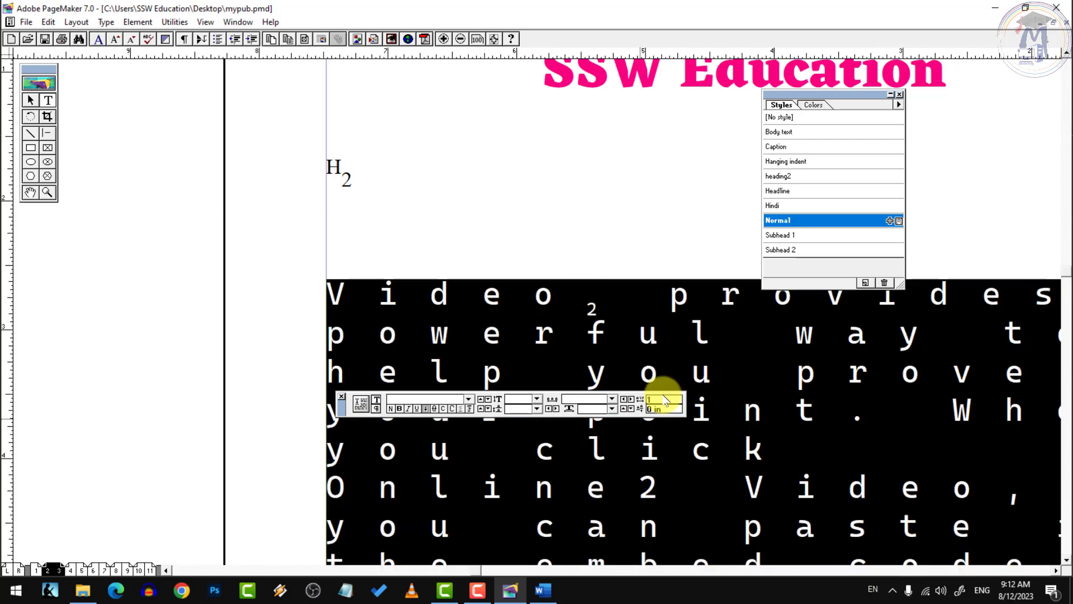
Select the paragraph's entire text and set its kerning back to 0
left_click(711, 321, "ctrl+alt")
left_click(741, 476, "ctrl")
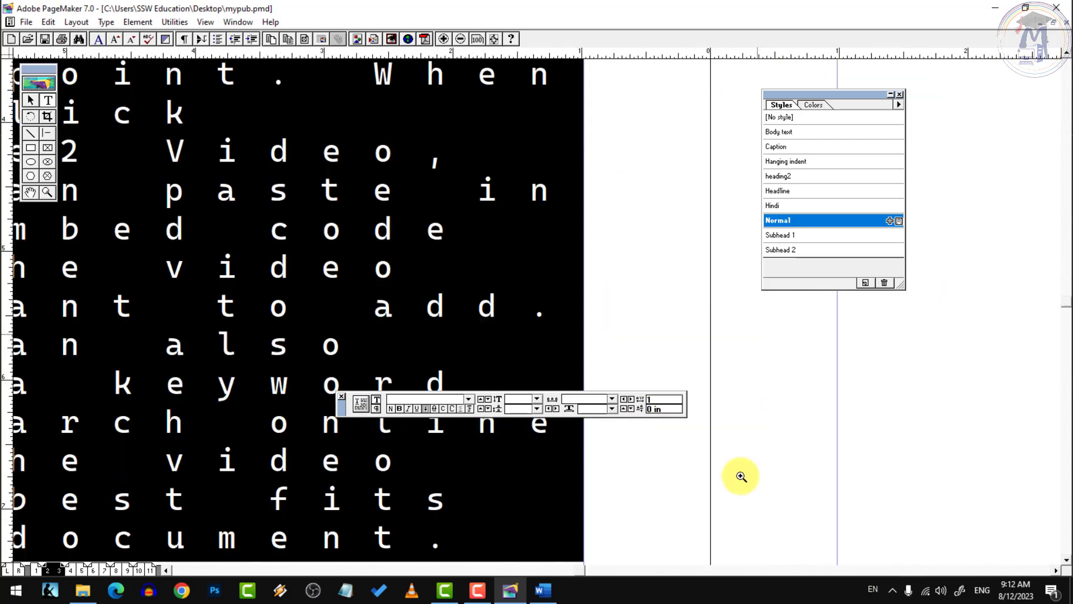
left_click(324, 270, "ctrl+alt")
left_click(416, 255, "ctrl")
left_click(519, 194)
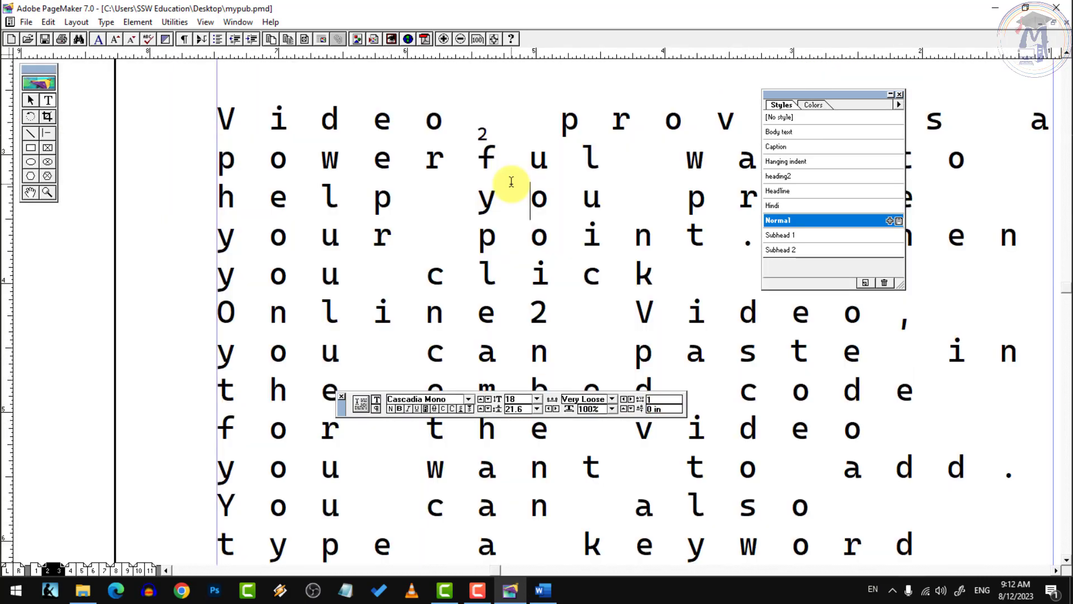
key("ctrl+a")
double_click(664, 398)
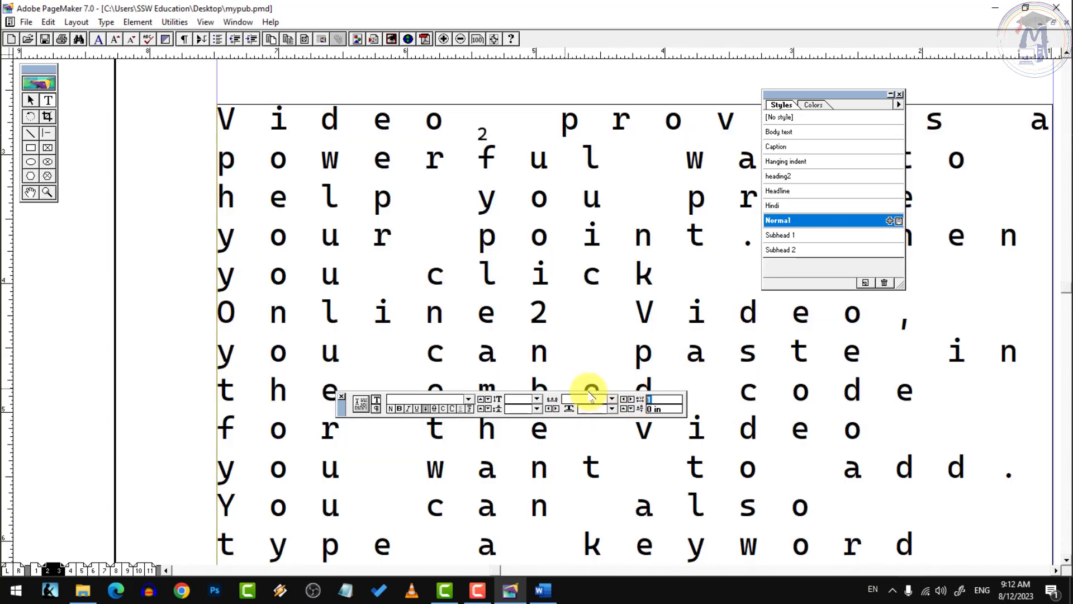
key("Return")
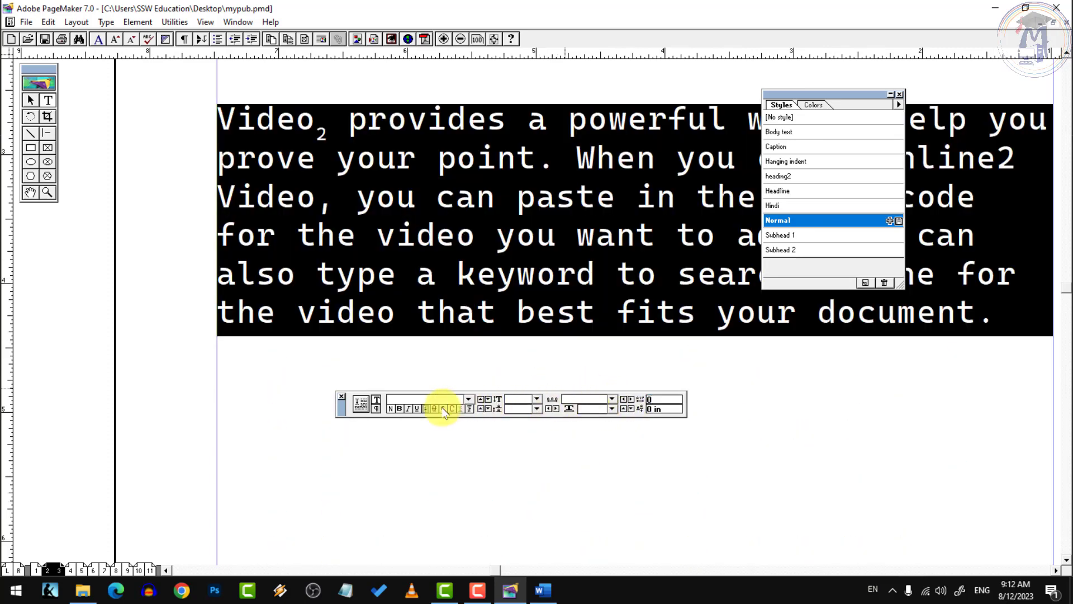
Reselect the whole "Video" paragraph and move the Styles palette clear of its text
left_click(31, 100)
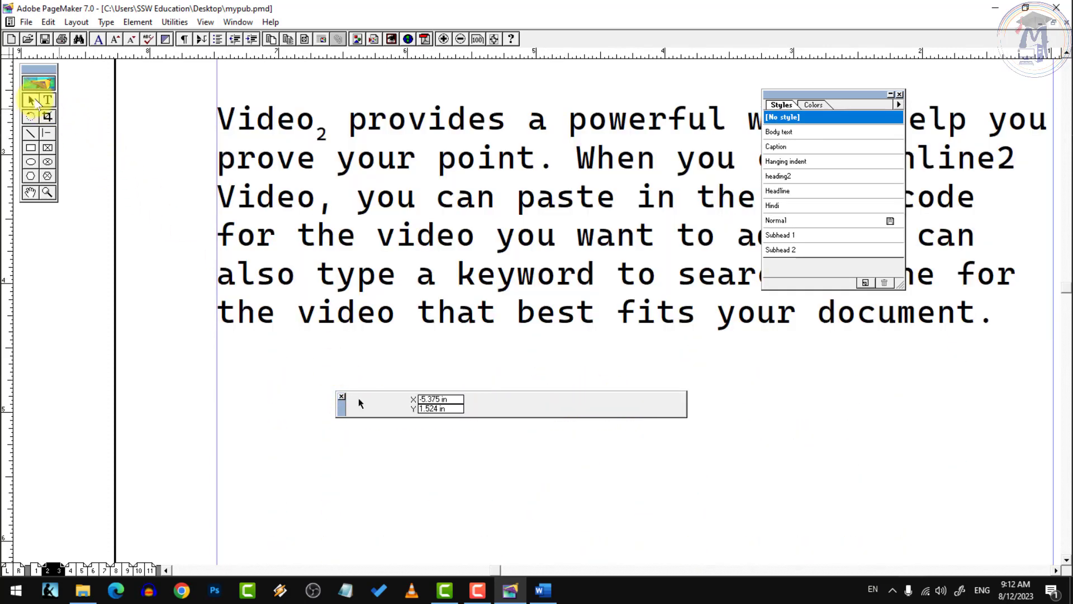
left_click(47, 100)
left_click(397, 206)
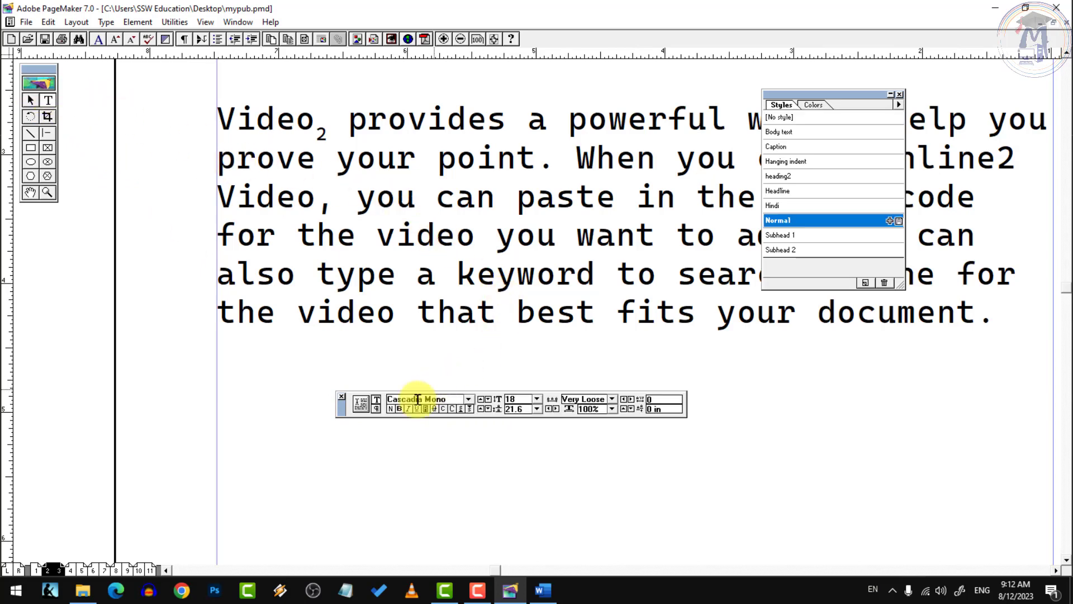
key("ctrl+a")
left_click(766, 329, "ctrl")
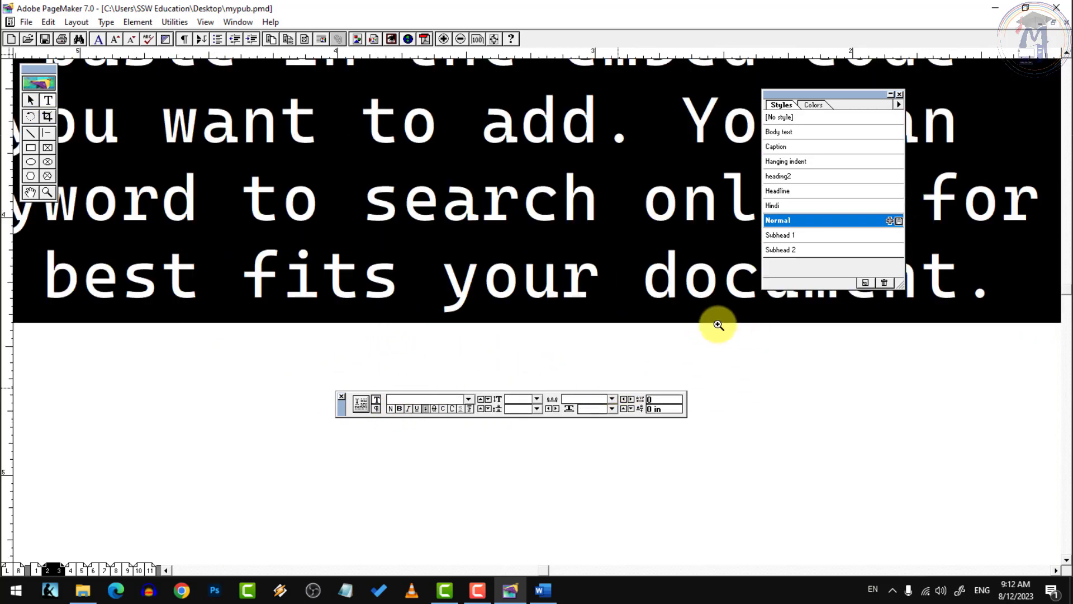
left_click(663, 288, "ctrl+alt")
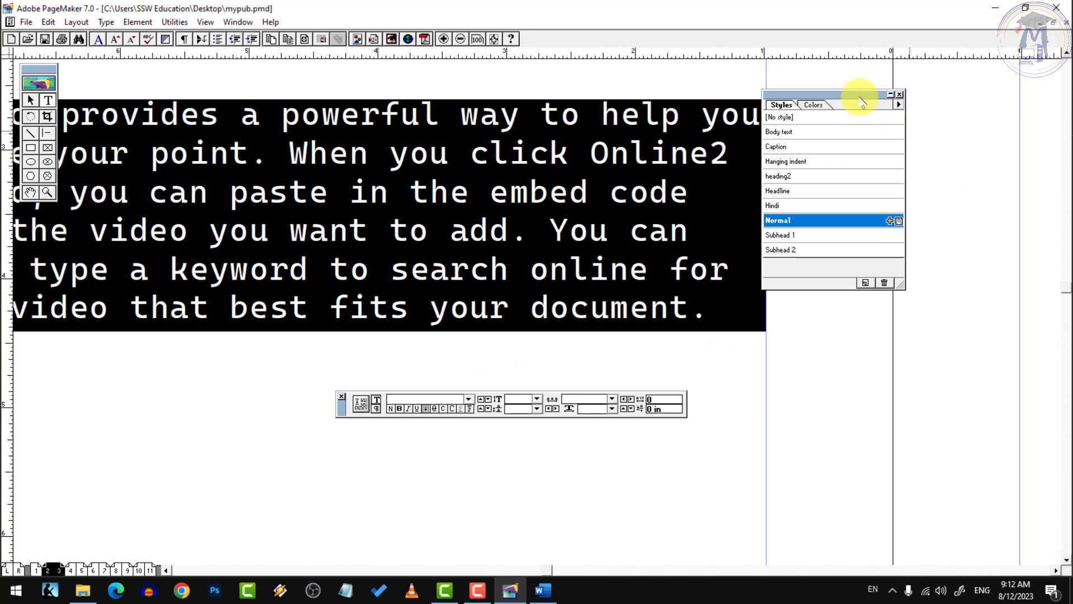
left_click_drag(906, 94, 1057, 86)
left_click(693, 218, "ctrl+alt")
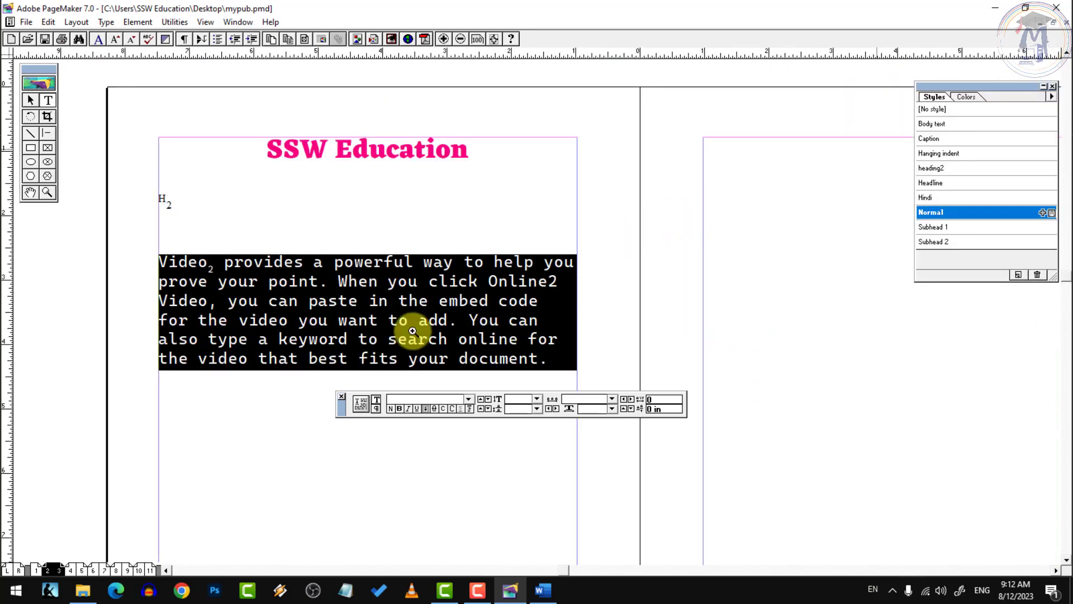
Select the paragraph's text and apply left, right, justified and finally force-justified alignment to it
left_click(208, 271)
left_click_drag(160, 262, 562, 356)
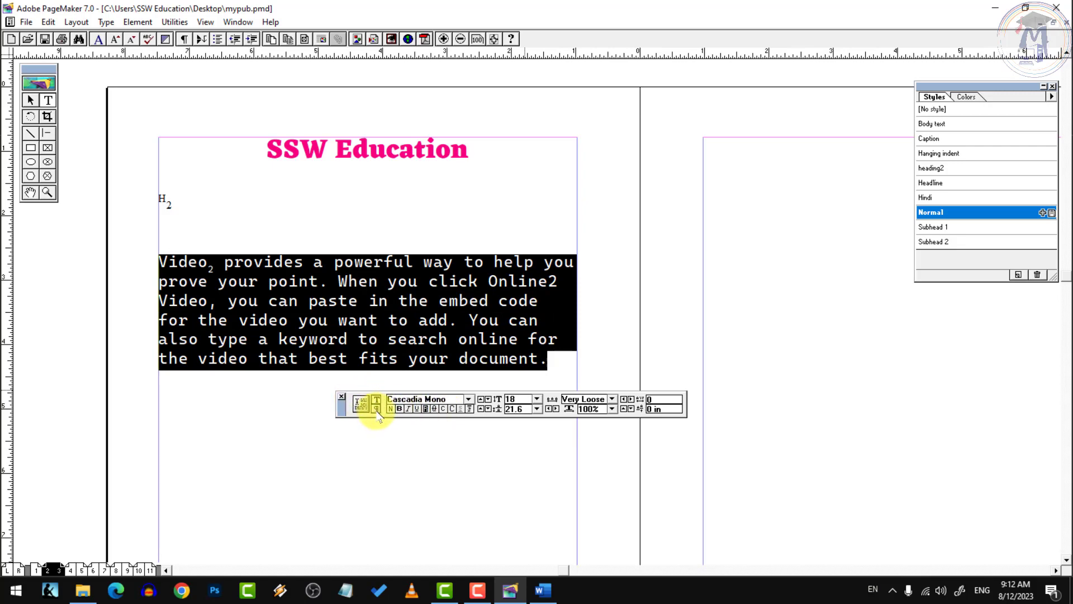
left_click(377, 410)
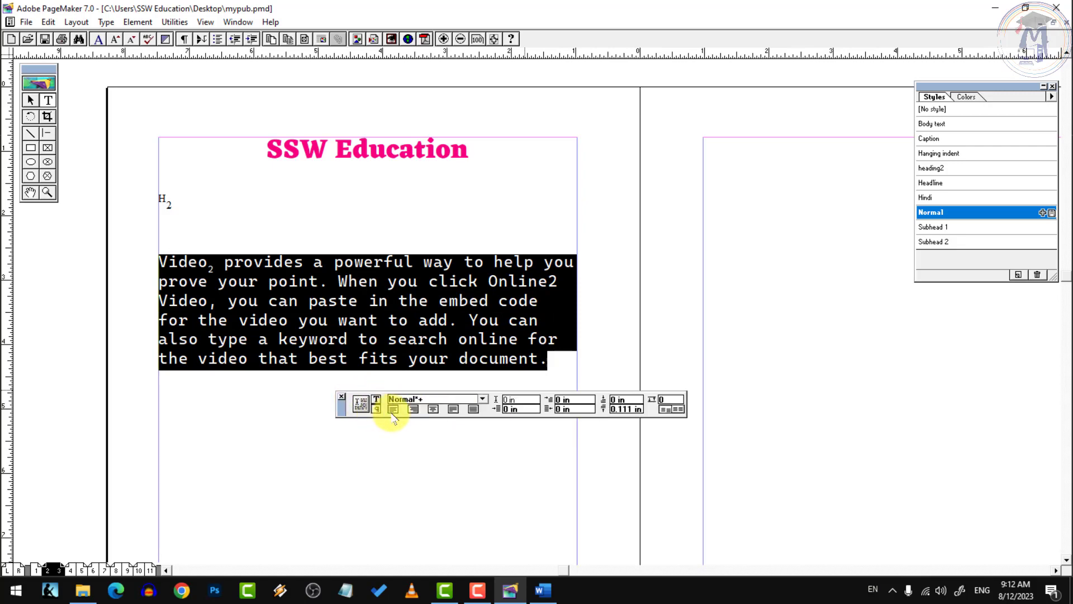
left_click(395, 413)
left_click(414, 409)
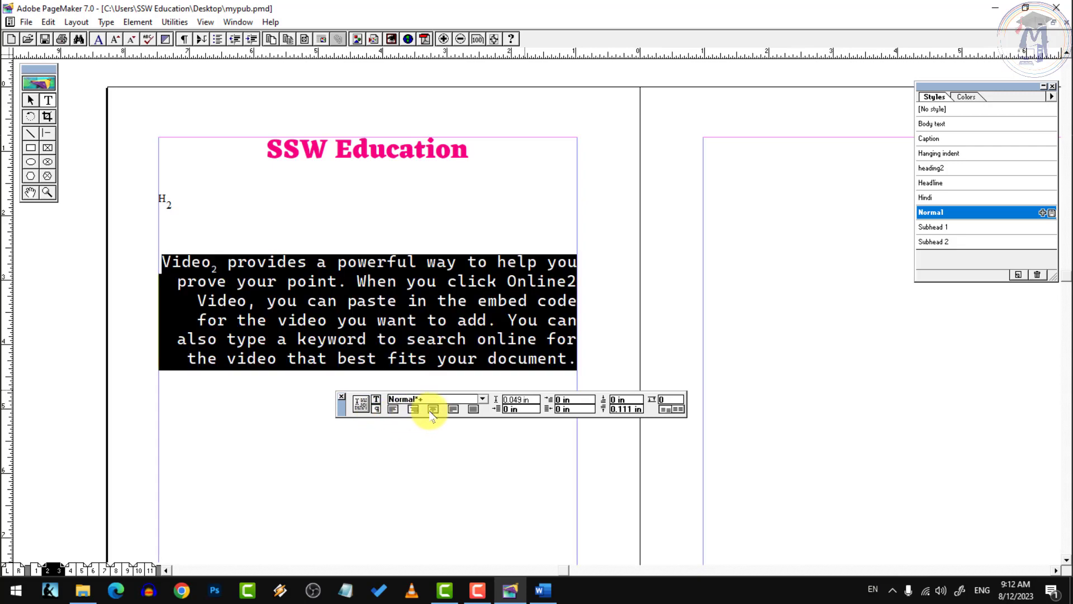
left_click(453, 411)
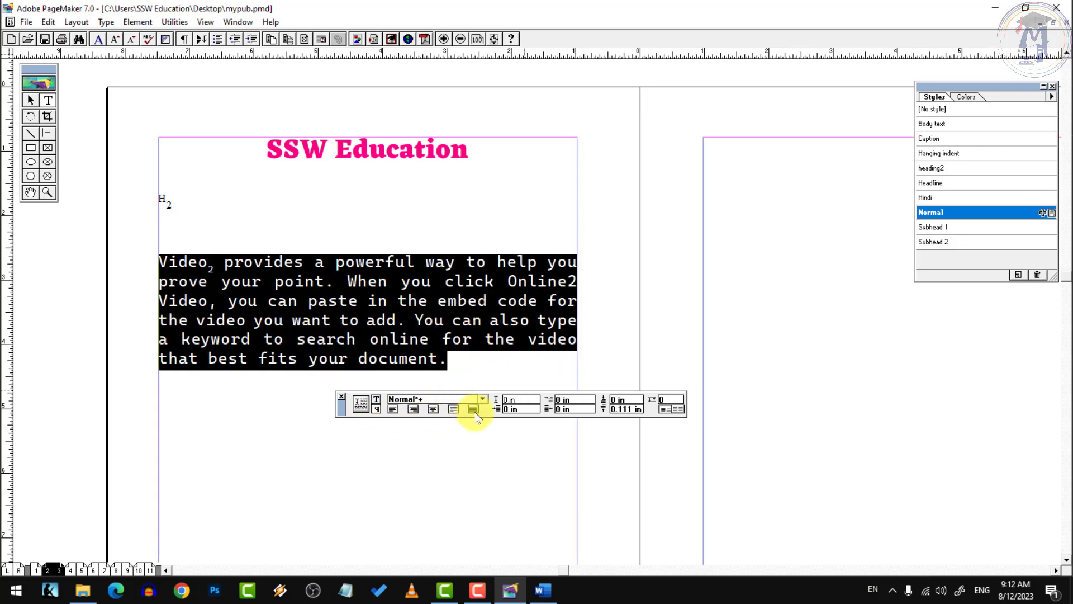
left_click(474, 410)
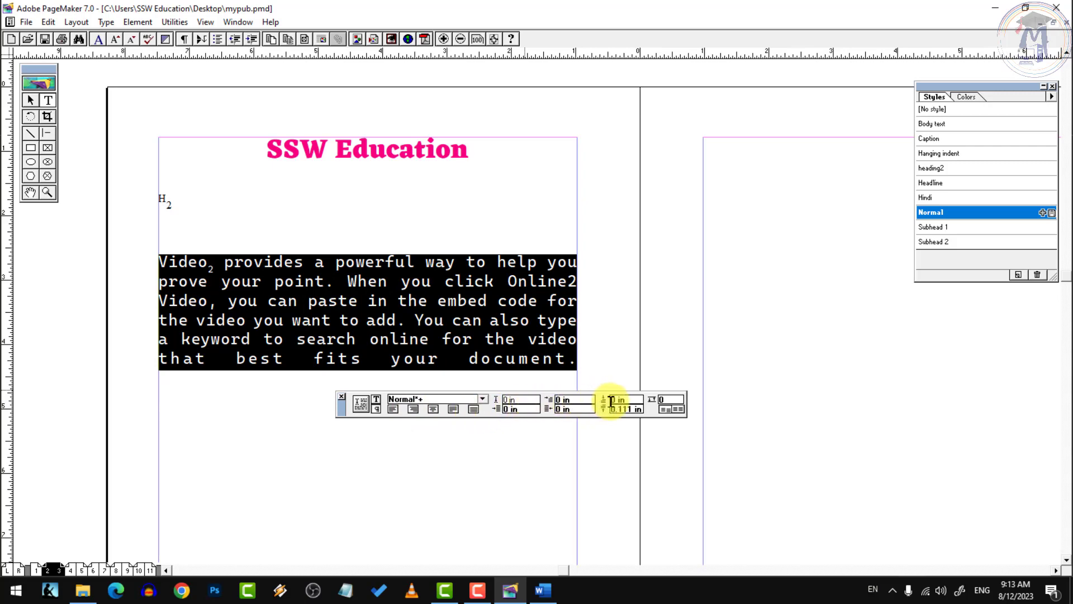
Set the paragraph's first-line indent to 0.2 in, and increase it to 0.5 in
left_click(570, 401)
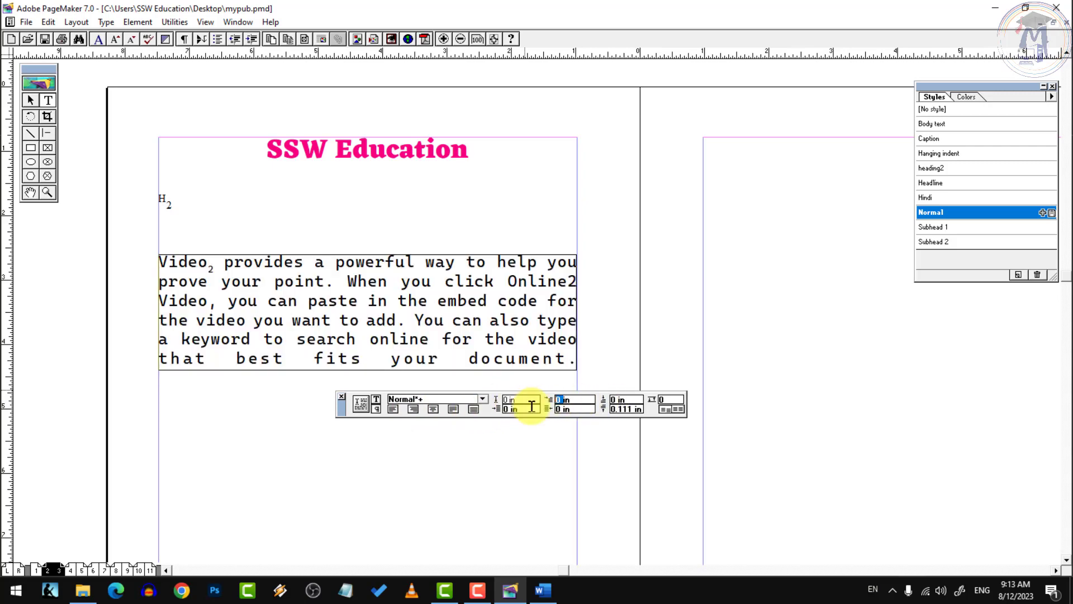
key("Return")
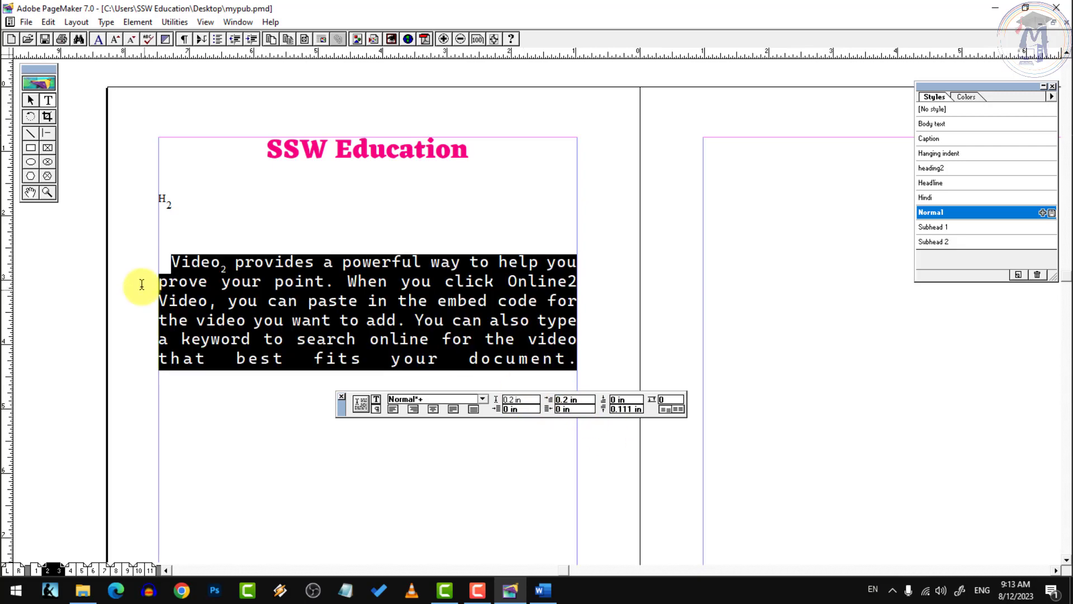
left_click(568, 398)
type("0.5")
key("Return")
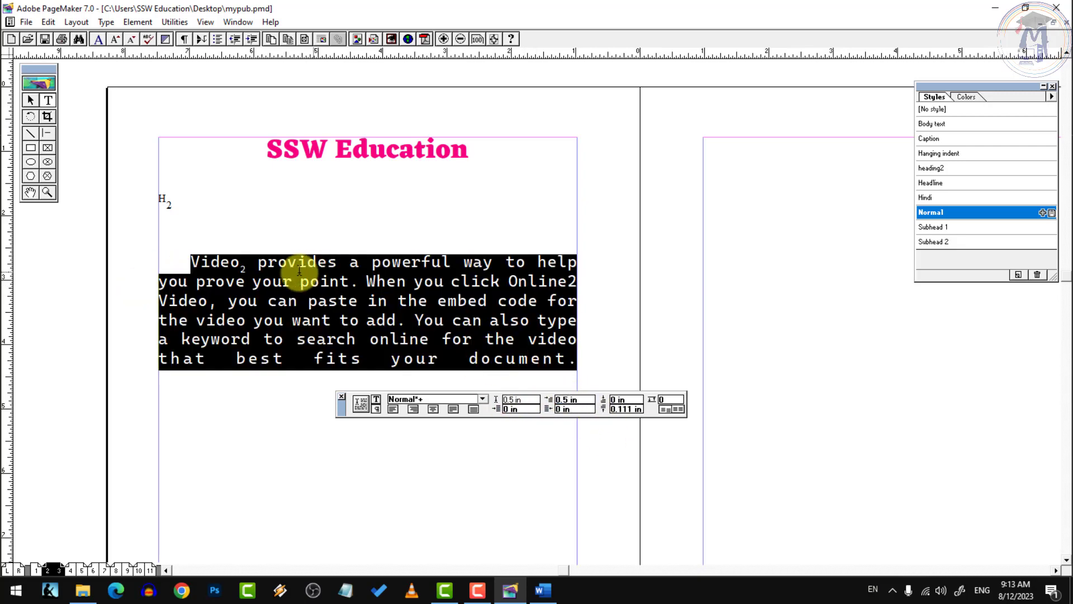
Set the paragraph's first-line indent back to 0 in
left_click(569, 400)
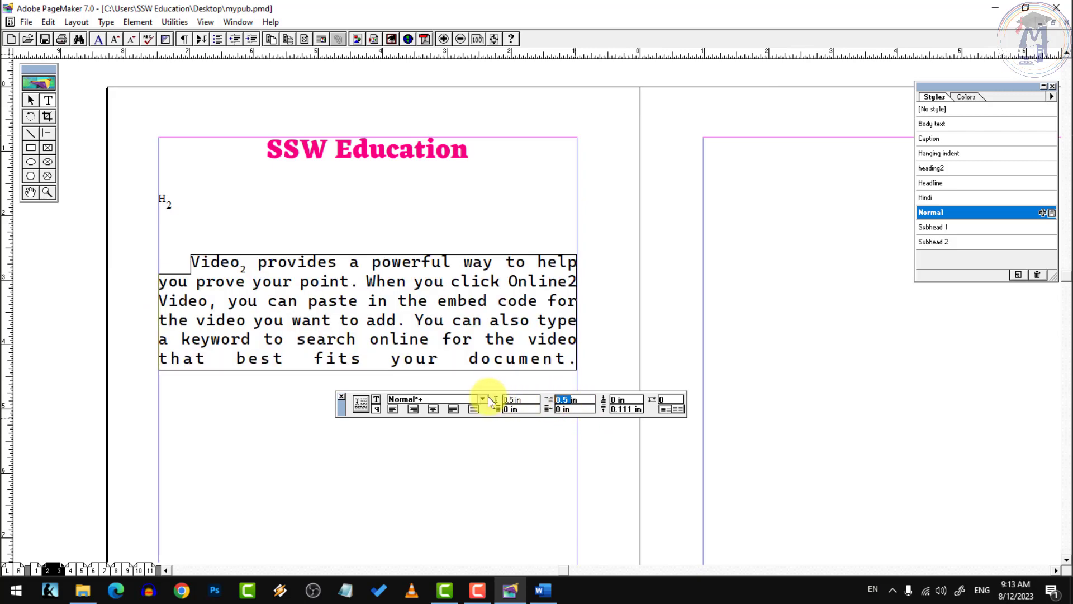
type("0")
key("Return")
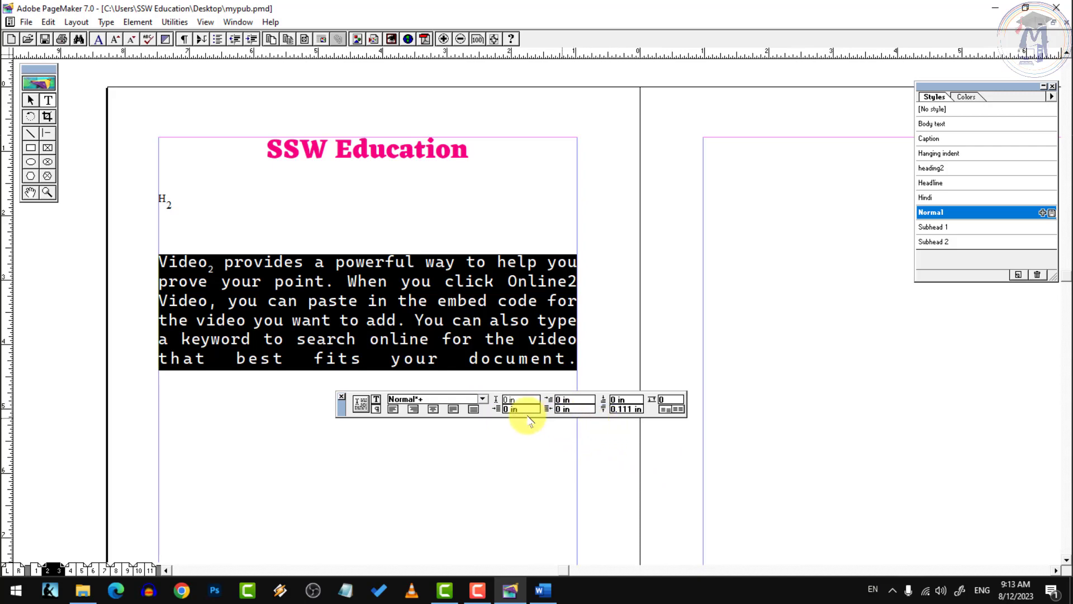
Set the paragraph's right indent to 0.5 in, and undo that change
left_click(559, 409)
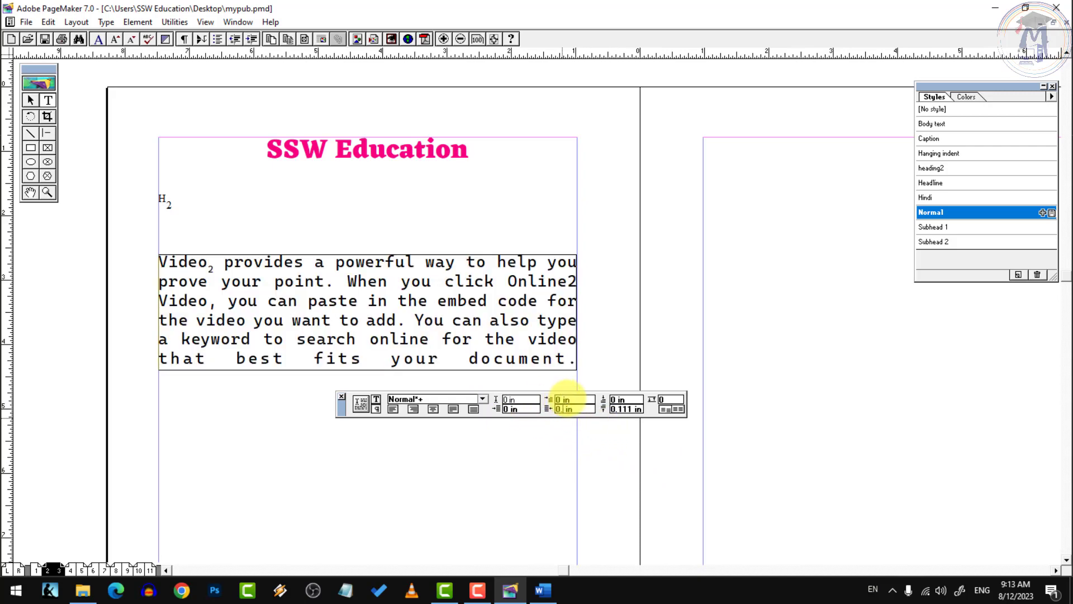
type(".5")
key("Return")
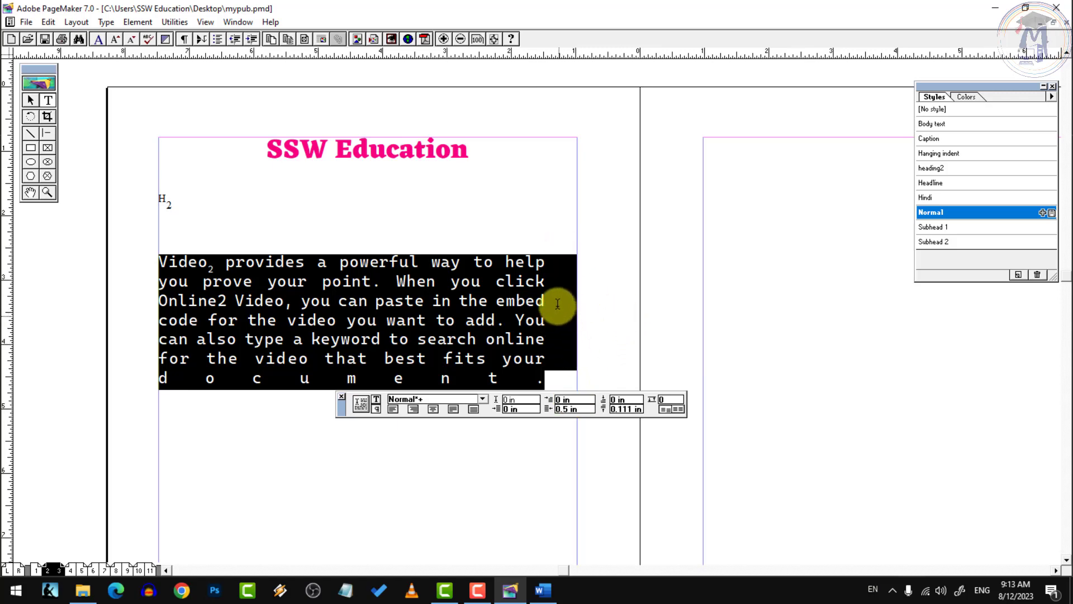
left_click(526, 410)
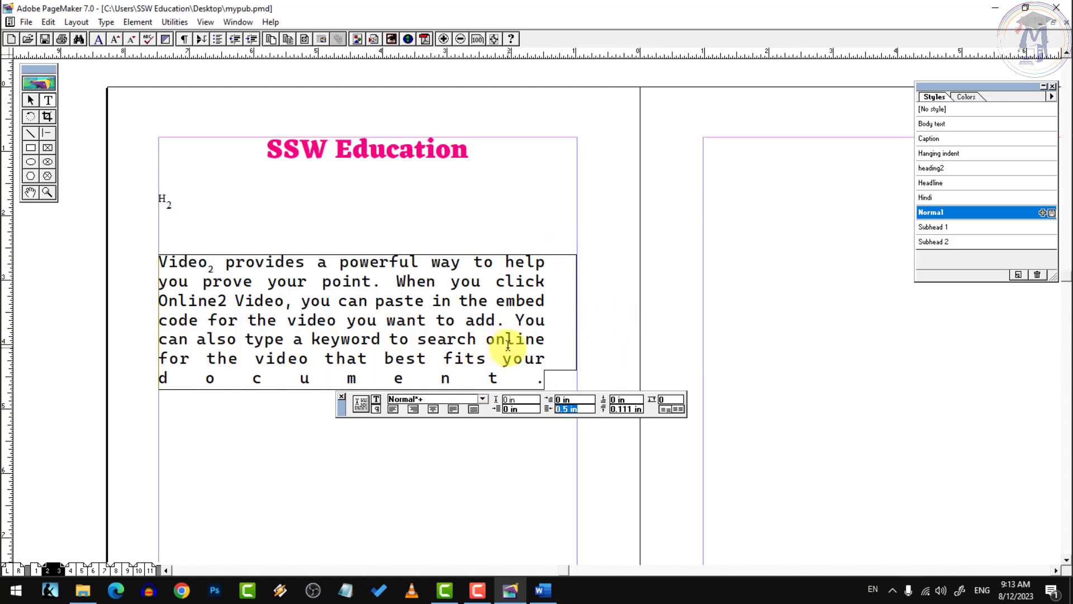
key("ctrl+z")
Set the paragraph's left indent to 0.5 in, and reset it to 0 in
left_click(528, 408)
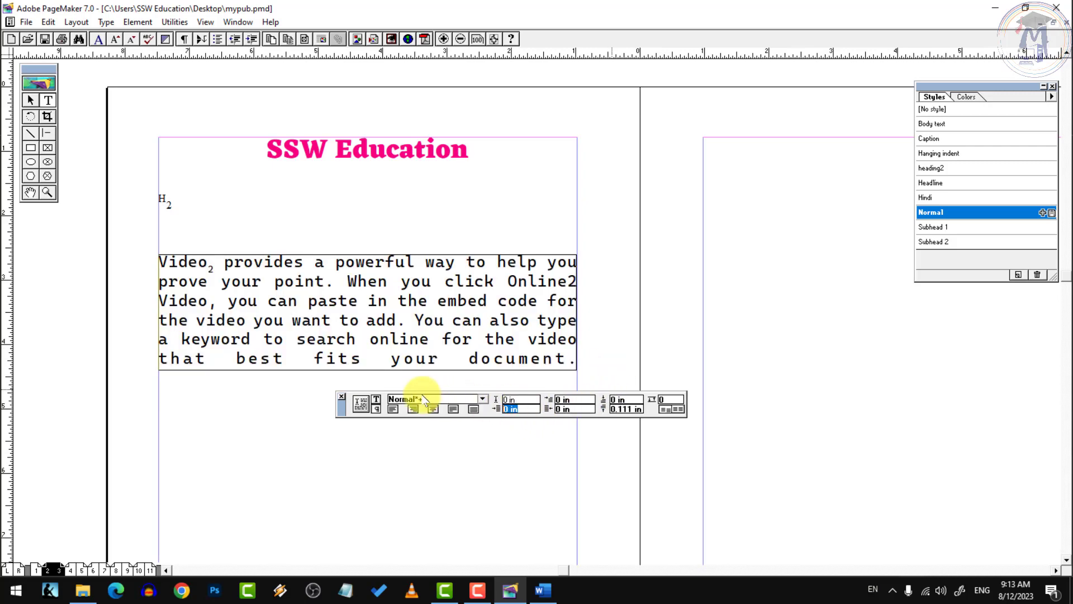
key("Return")
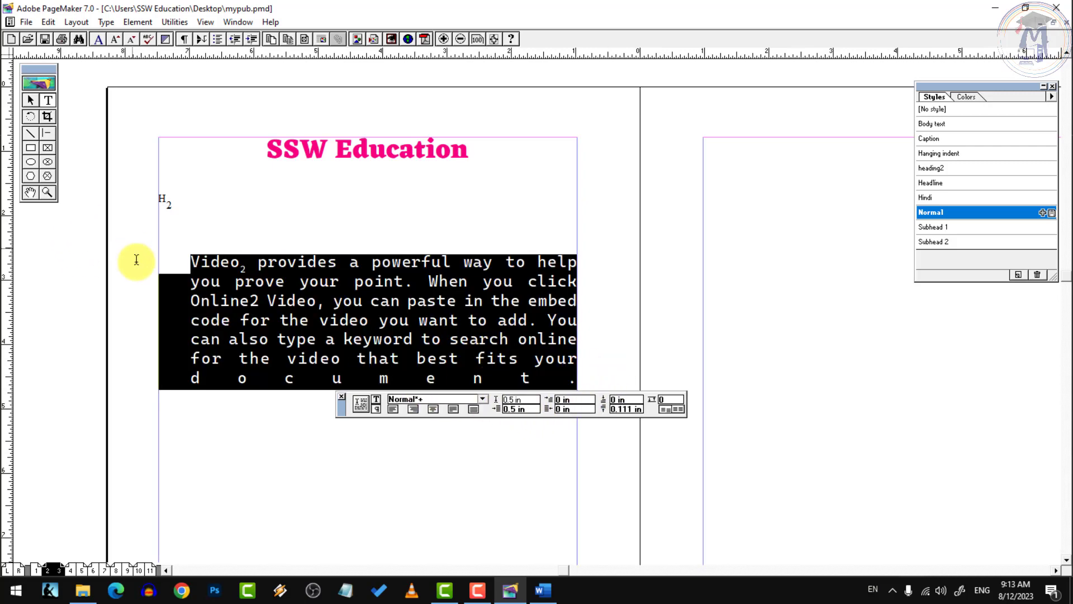
left_click(520, 410)
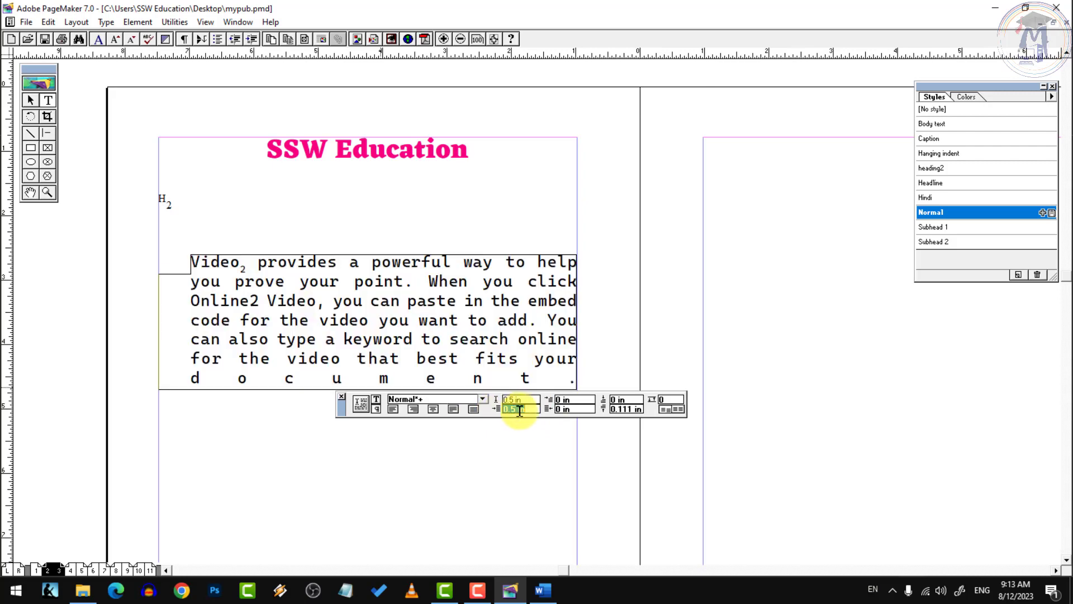
type("0")
key("Return")
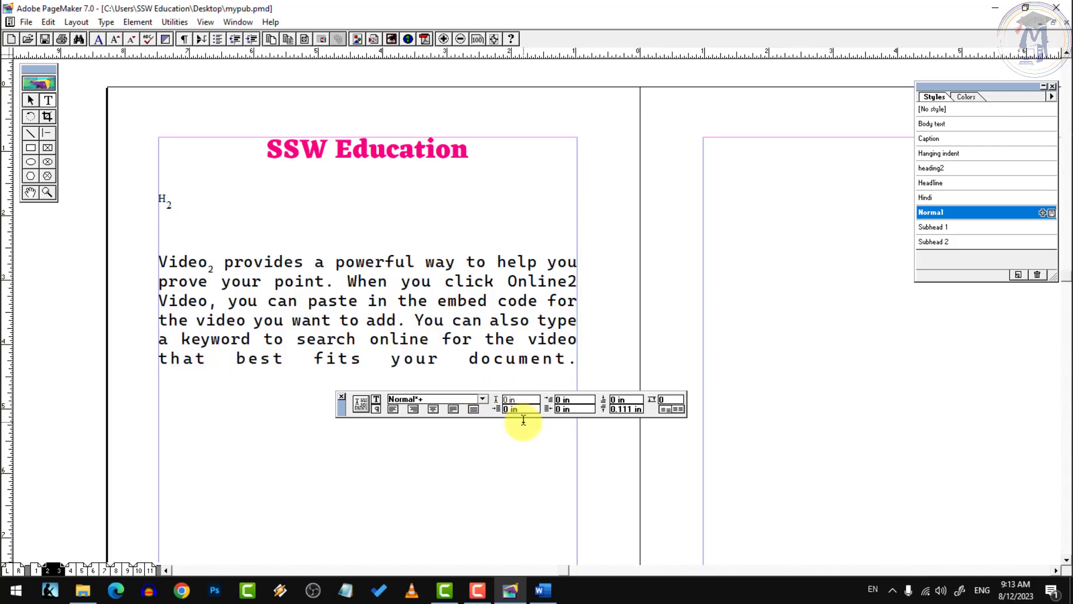
Split the paragraph in two before the word "embed"
left_click(513, 425)
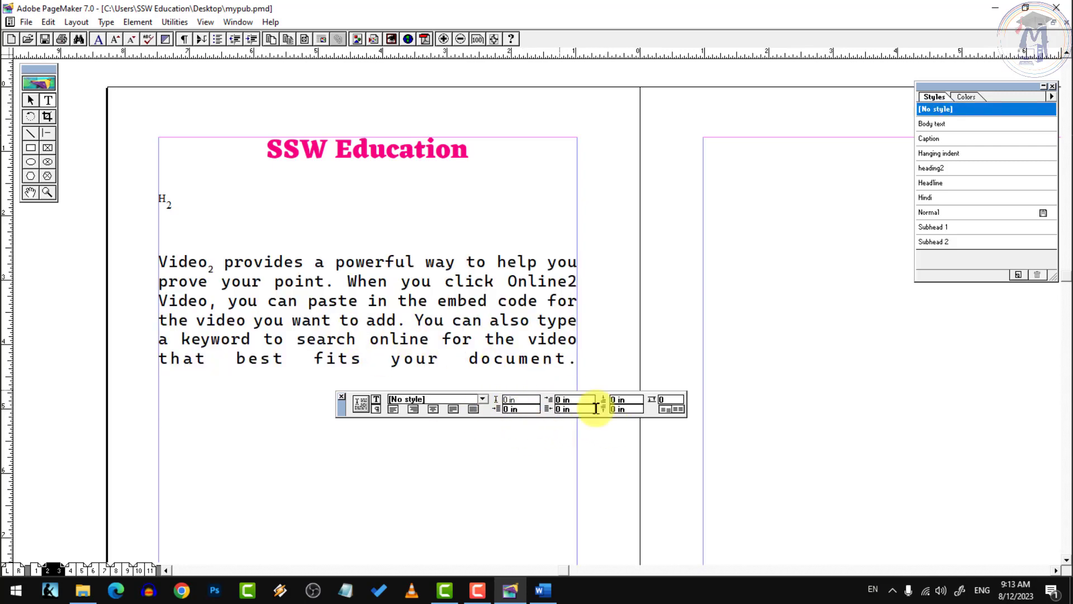
left_click(421, 341)
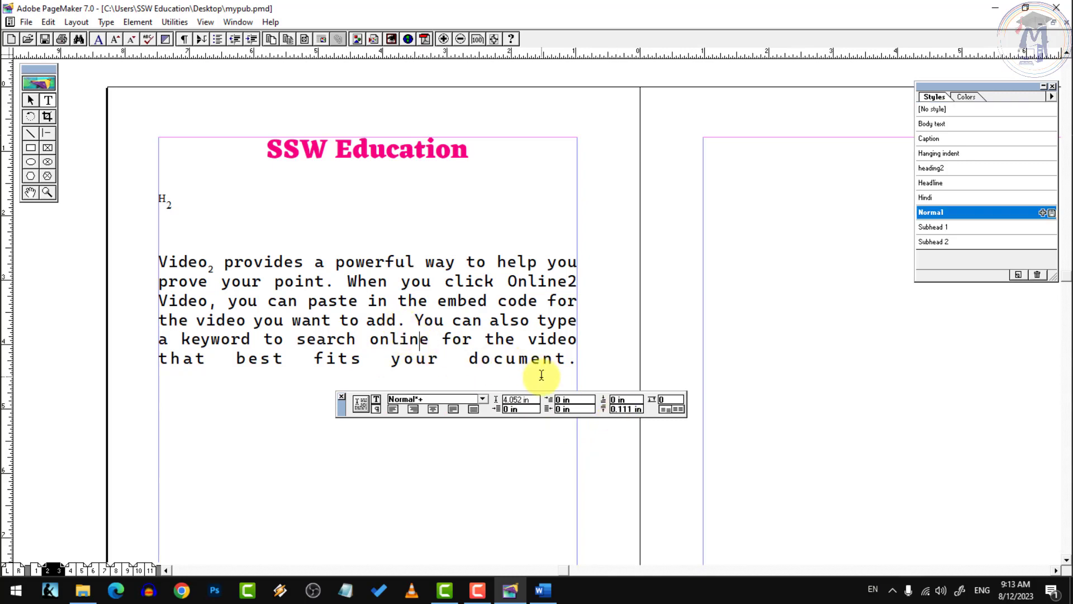
left_click(438, 302)
key("Return")
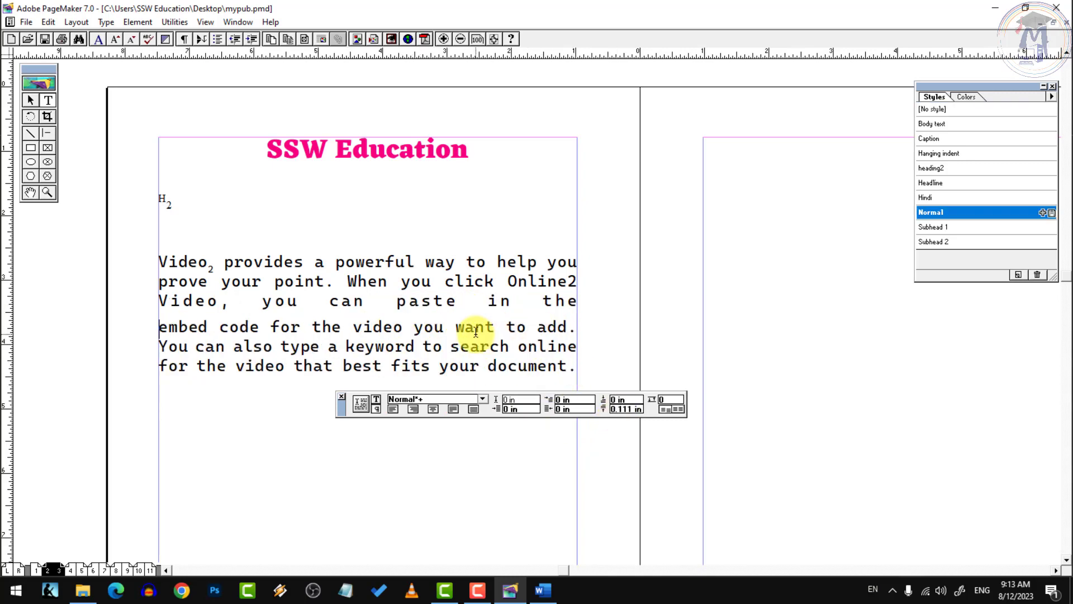
Select both paragraphs and set their space before to 0.5 in
left_click_drag(155, 265, 627, 407)
left_click(630, 402)
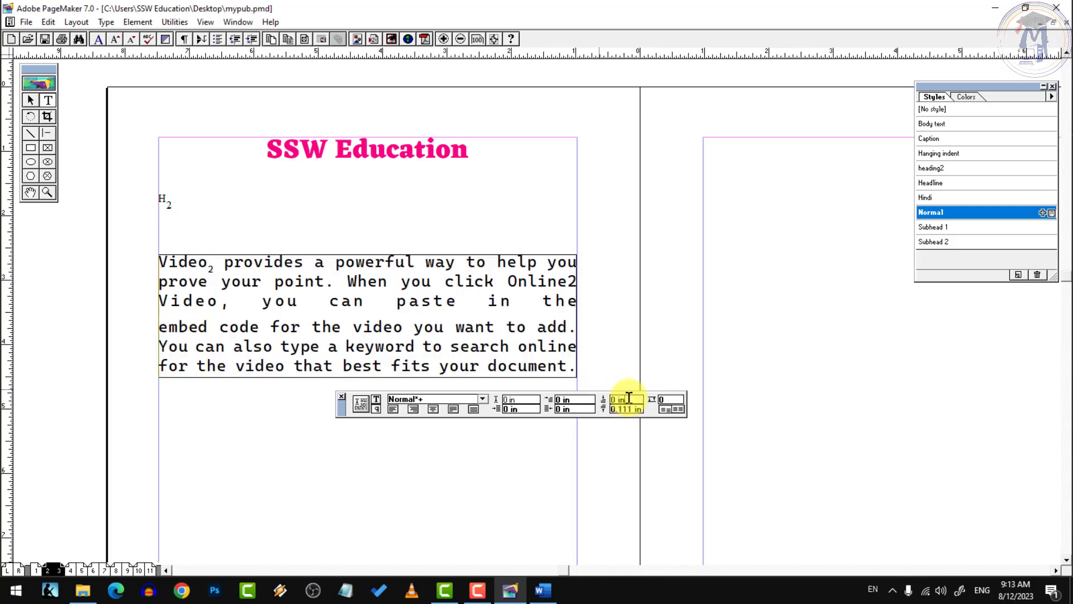
type("0.5")
key("Return")
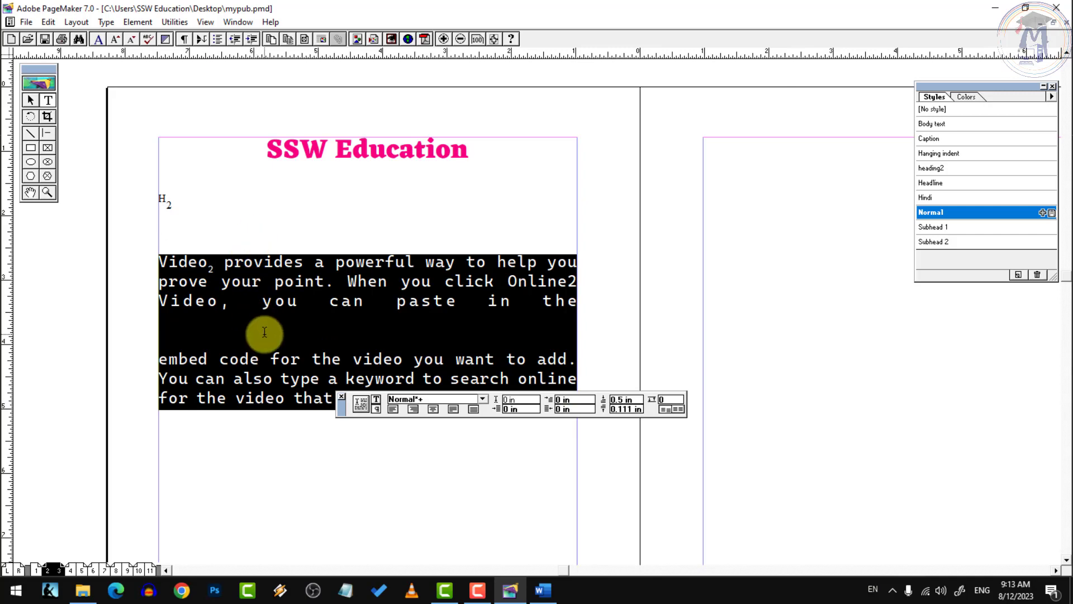
Set the grid size of the two selected paragraphs to 0.5
left_click(670, 400)
type("0.5")
key("Return")
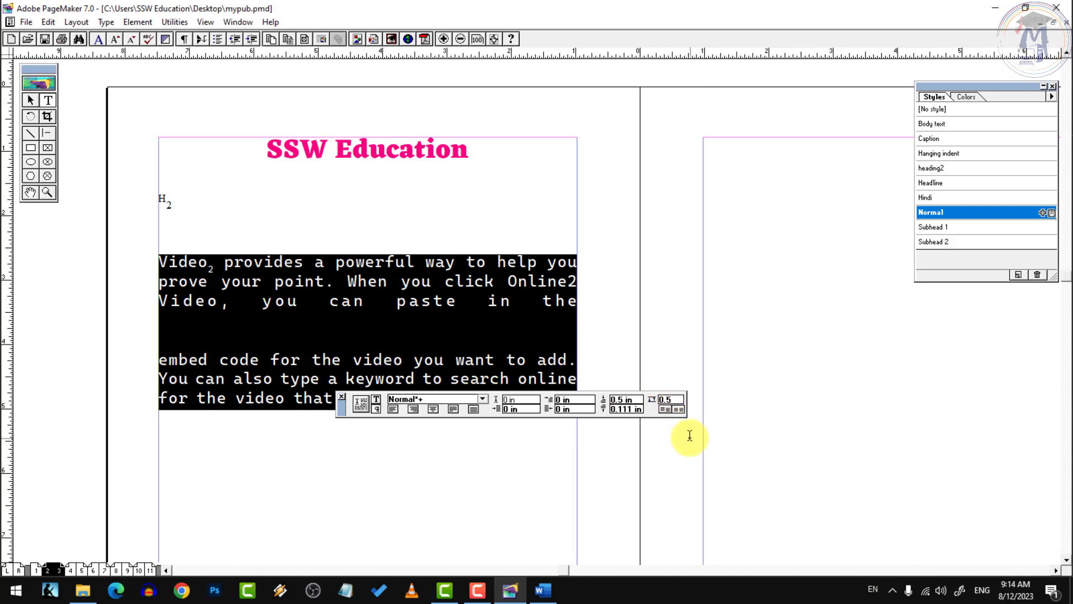
Select all the text of both paragraphs and set their space before back to 0 in
left_click(345, 360)
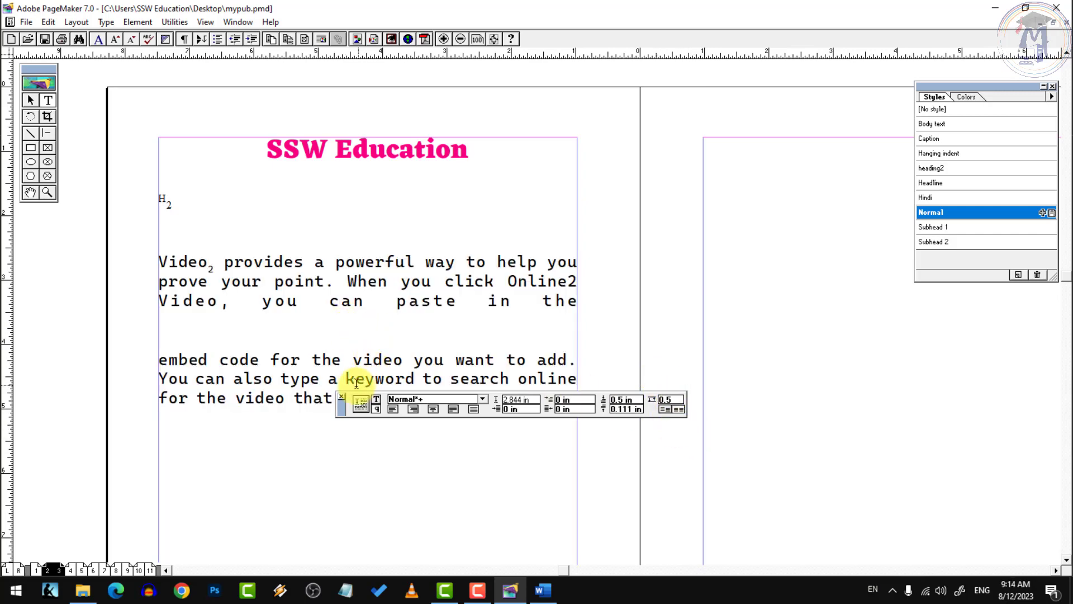
left_click(376, 401)
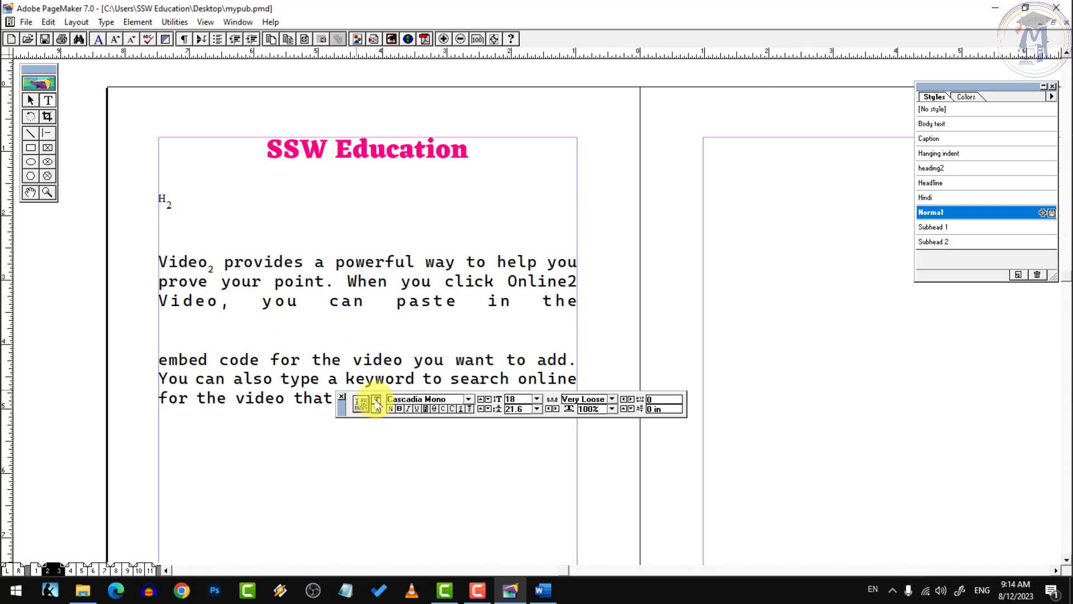
key("ctrl+a")
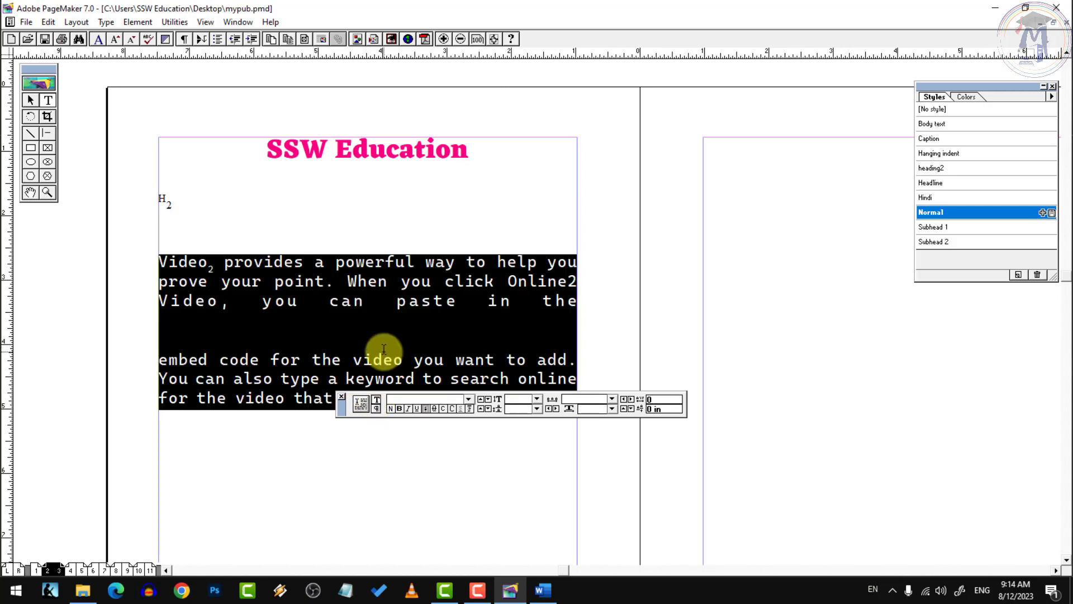
left_click(376, 408)
left_click(625, 399)
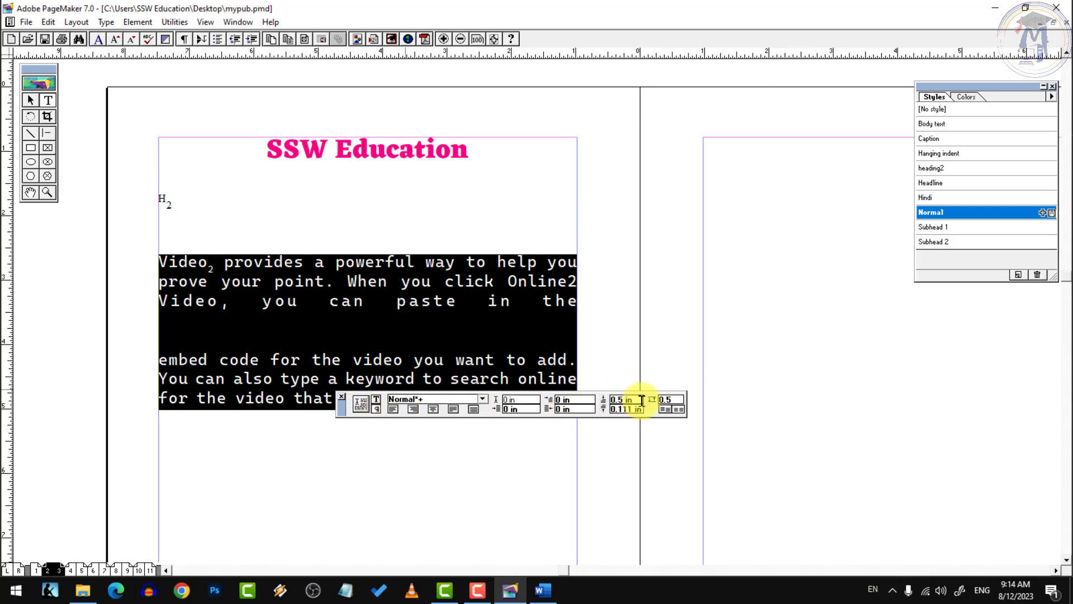
type("0")
key("Return")
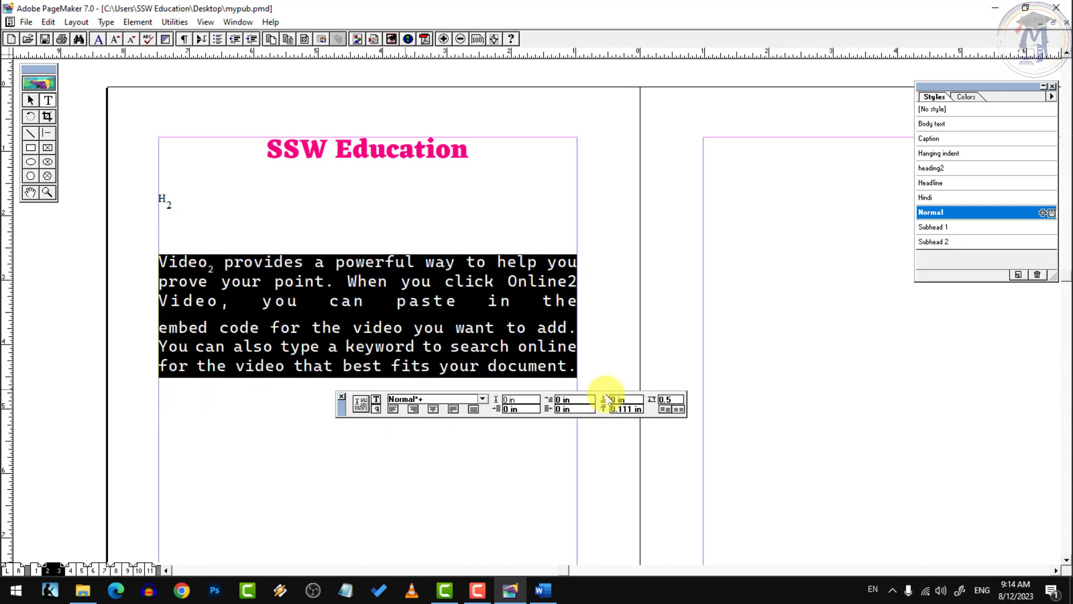
Set the grid size of the two selected paragraphs back to 0
left_click(674, 399)
type("0")
key("Return")
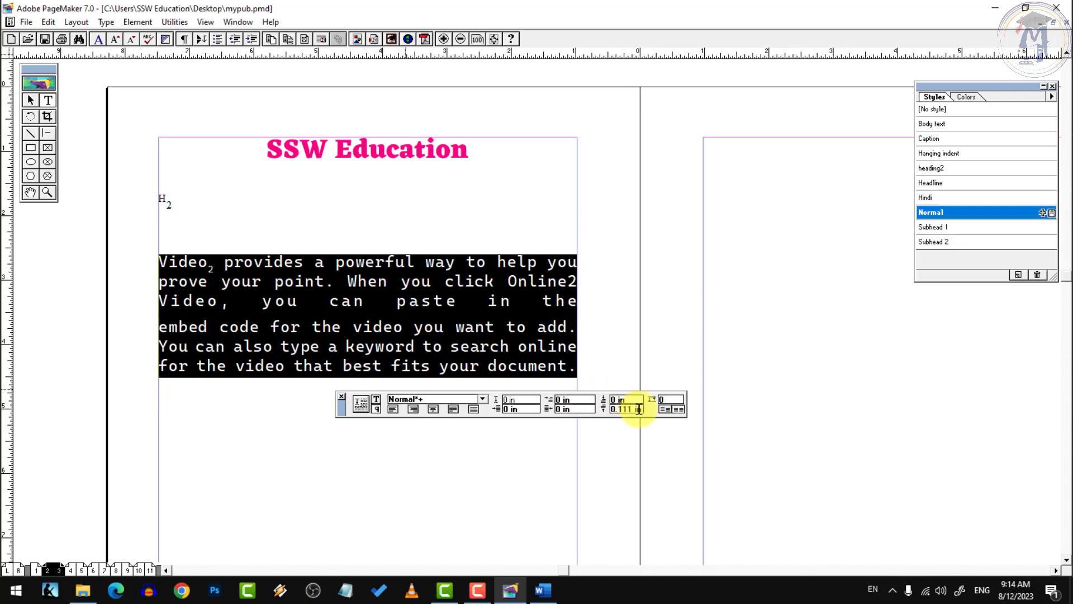
Try to set the space after of both selected paragraphs to 0
left_click(639, 409)
left_click(565, 407)
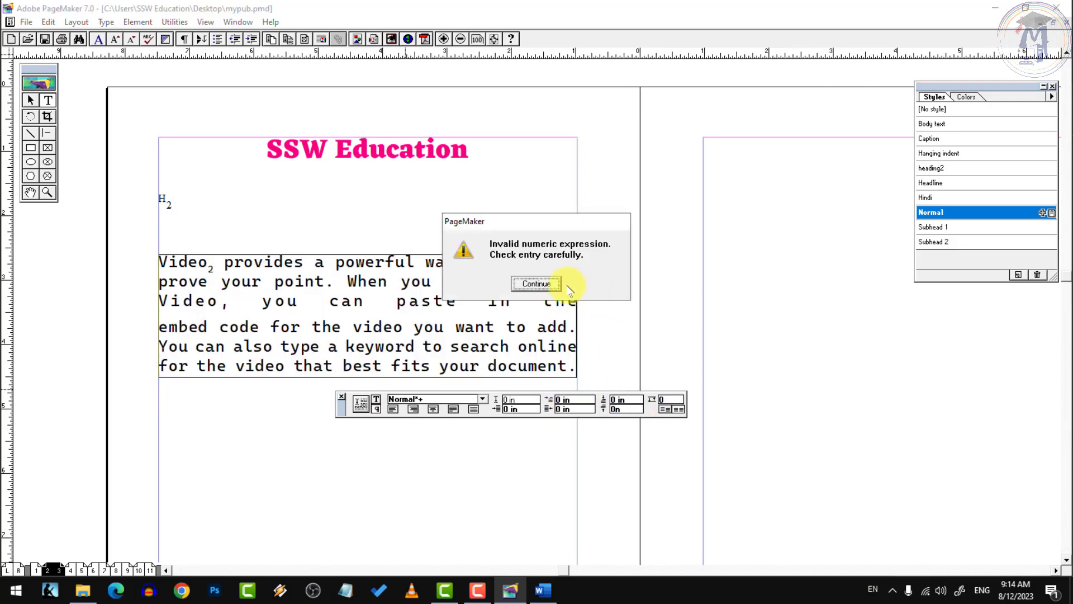
left_click(536, 284)
left_click(534, 282)
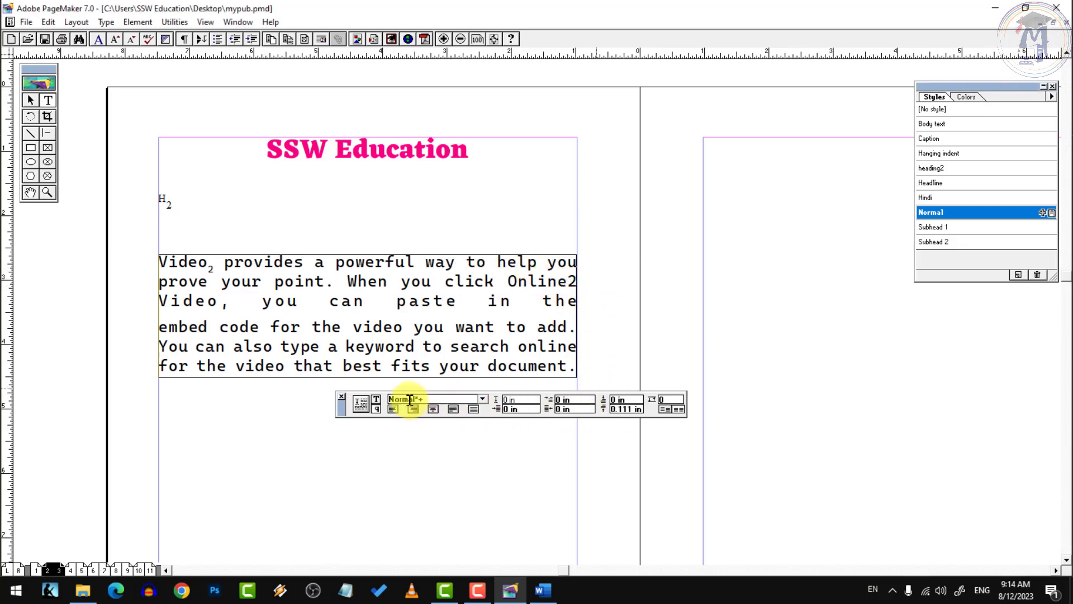
Select all the text of both paragraphs, switch the Control palette to character settings and move it further below the text block
left_click(300, 318)
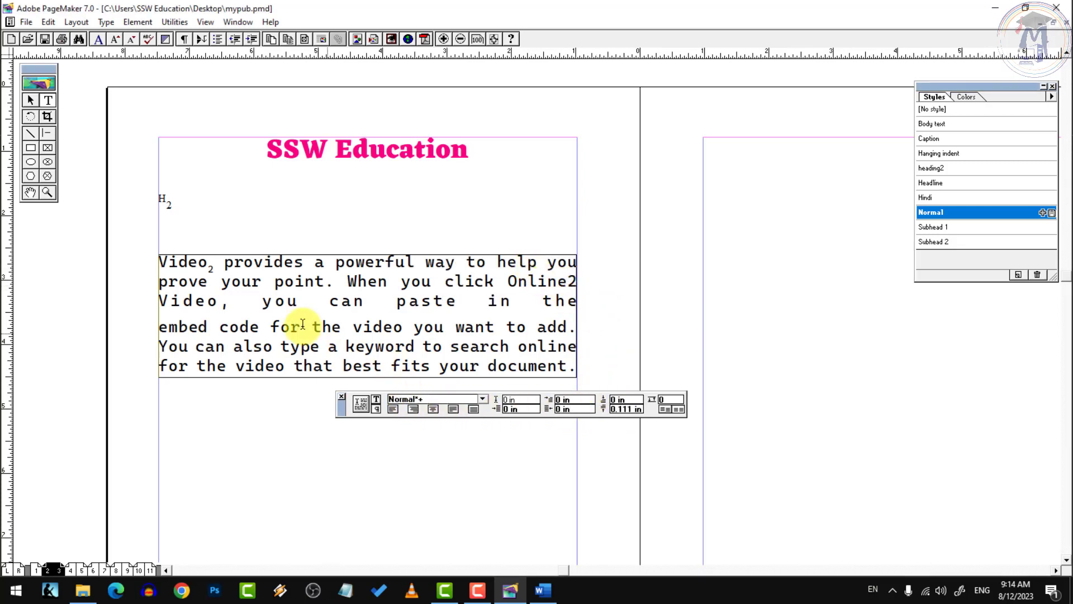
key("ctrl+a")
left_click(377, 399)
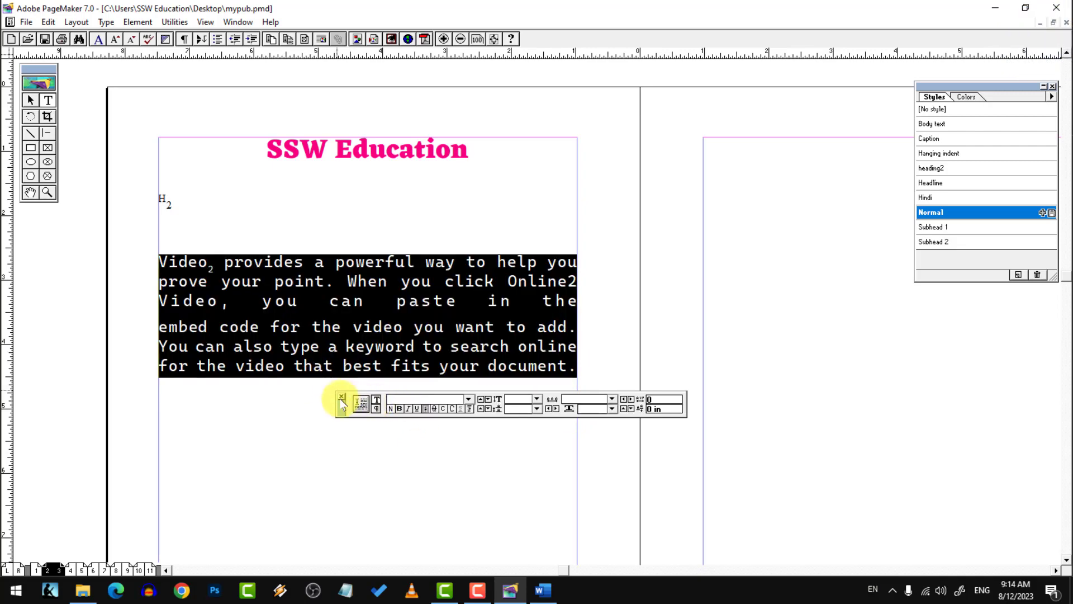
left_click_drag(341, 408, 184, 506)
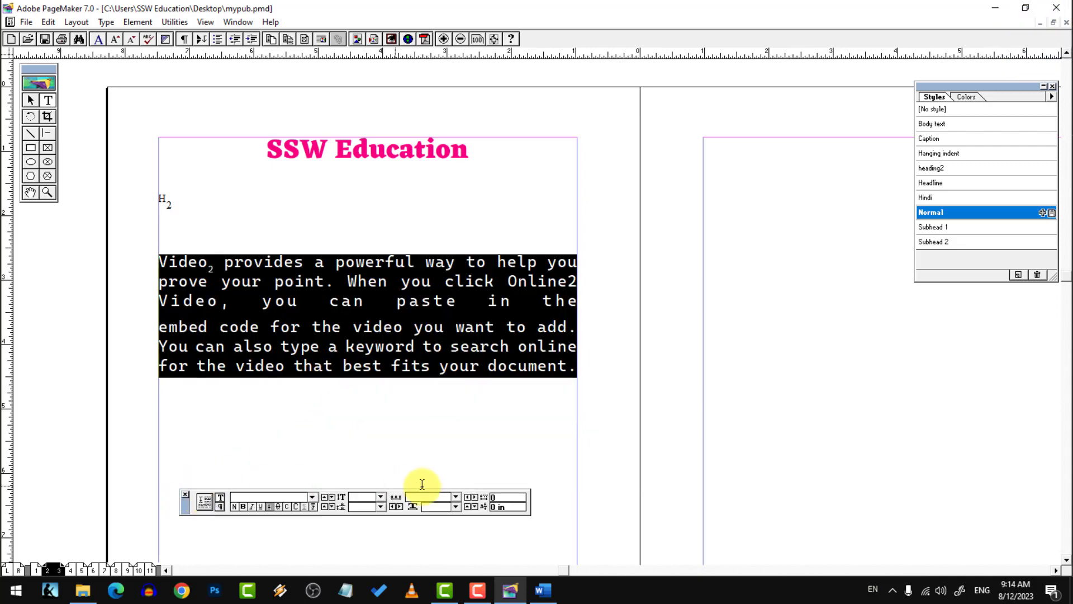
Open the character specifications for all the text of both paragraphs and choose the font Eczar ExtraBold
left_click(209, 312)
key("ctrl+a")
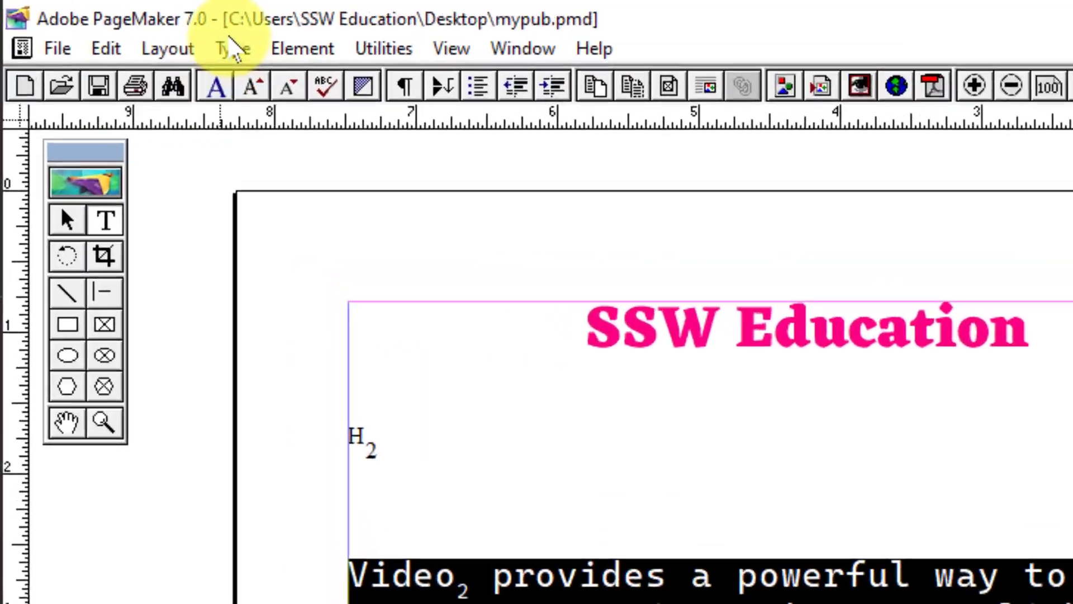
left_click(240, 48)
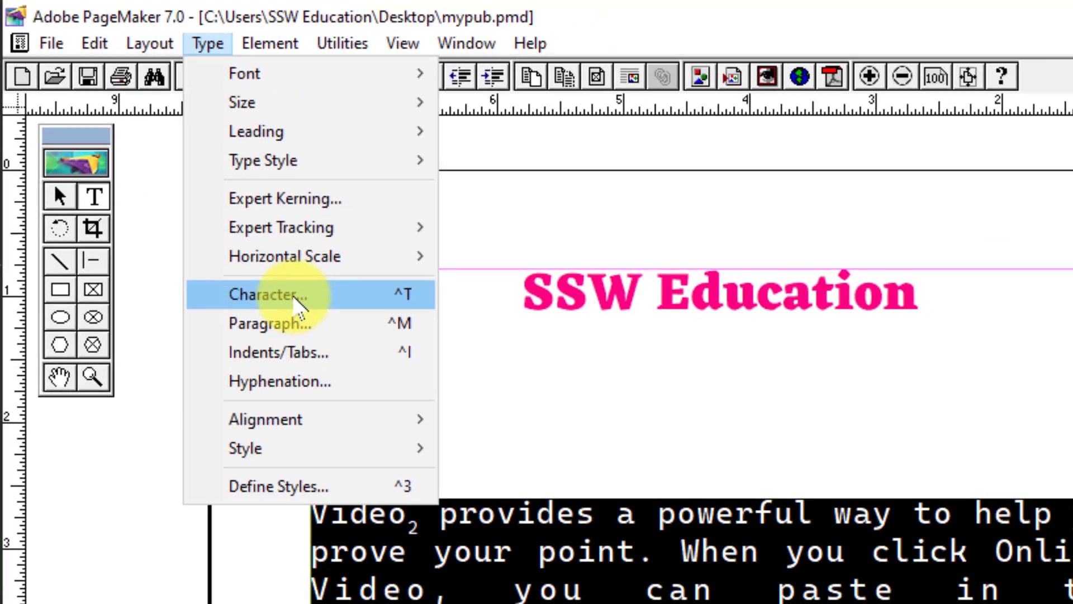
left_click(335, 342)
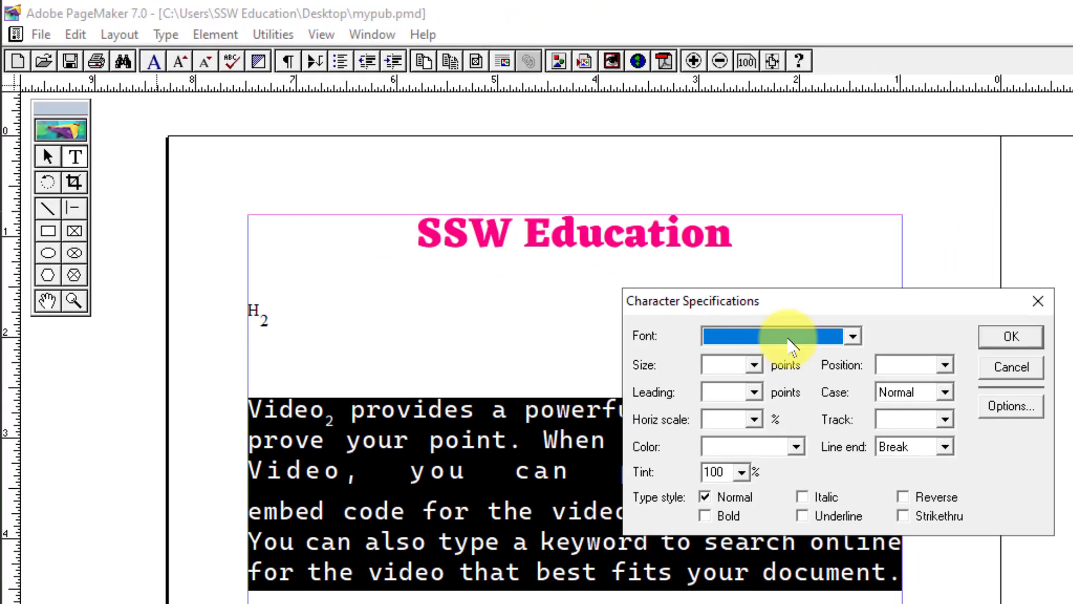
left_click_drag(713, 276, 655, 263)
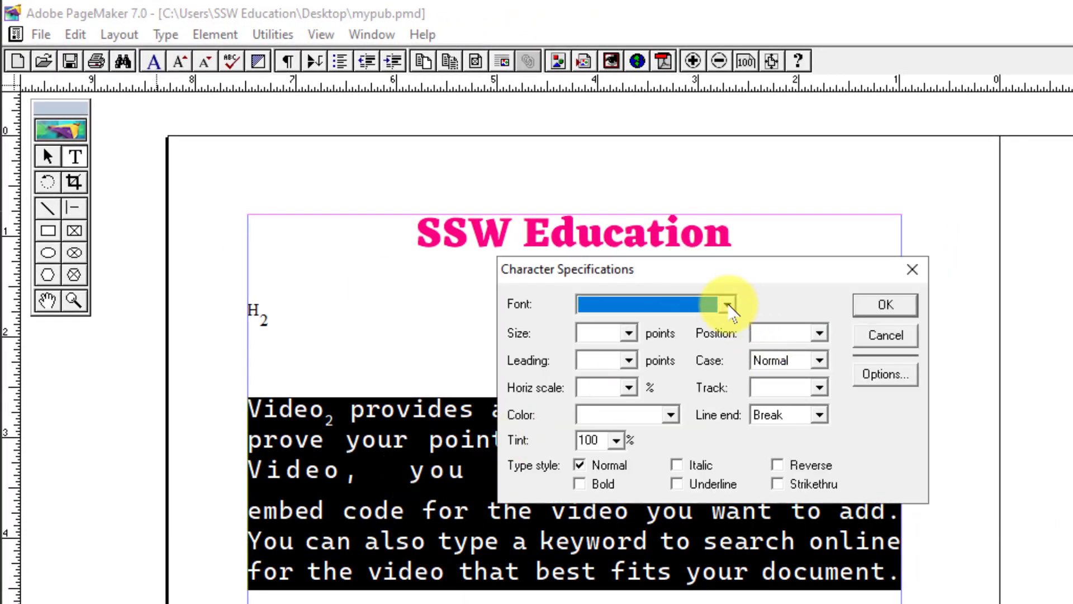
left_click(726, 305)
type("Ebrima")
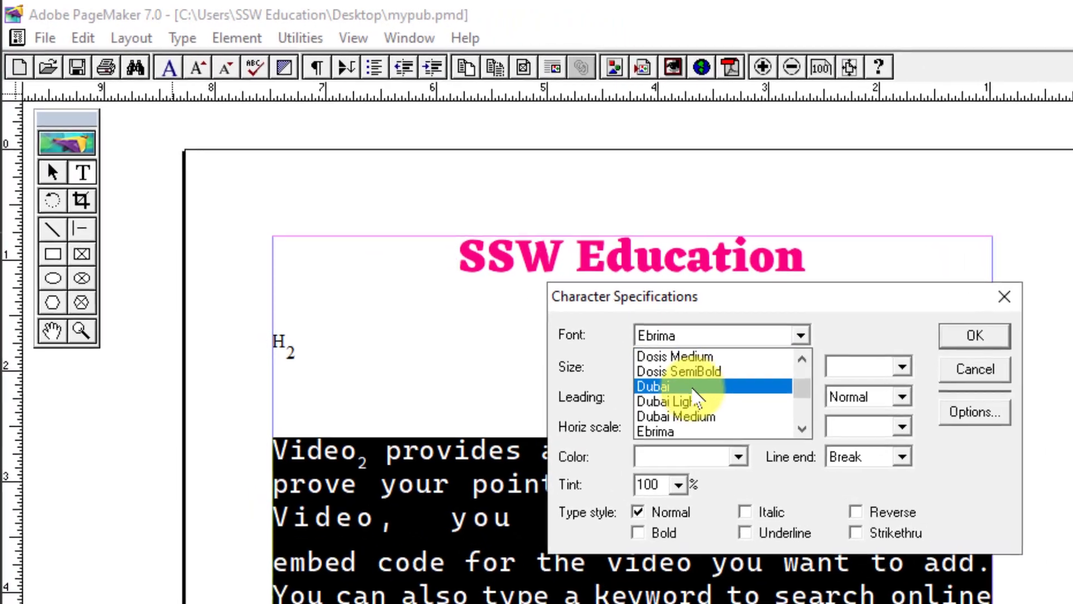
scroll(698, 428, "down", 1)
left_click(696, 427)
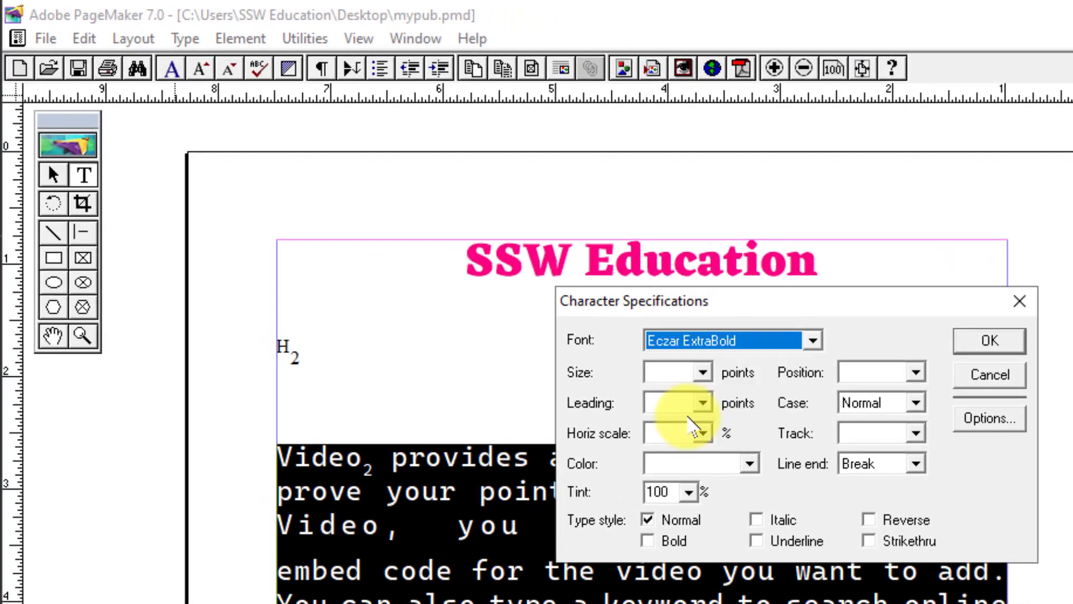
Set the character size to 10 points, leading to Auto, horizontal scale to Normal and color to Black
left_click(703, 373)
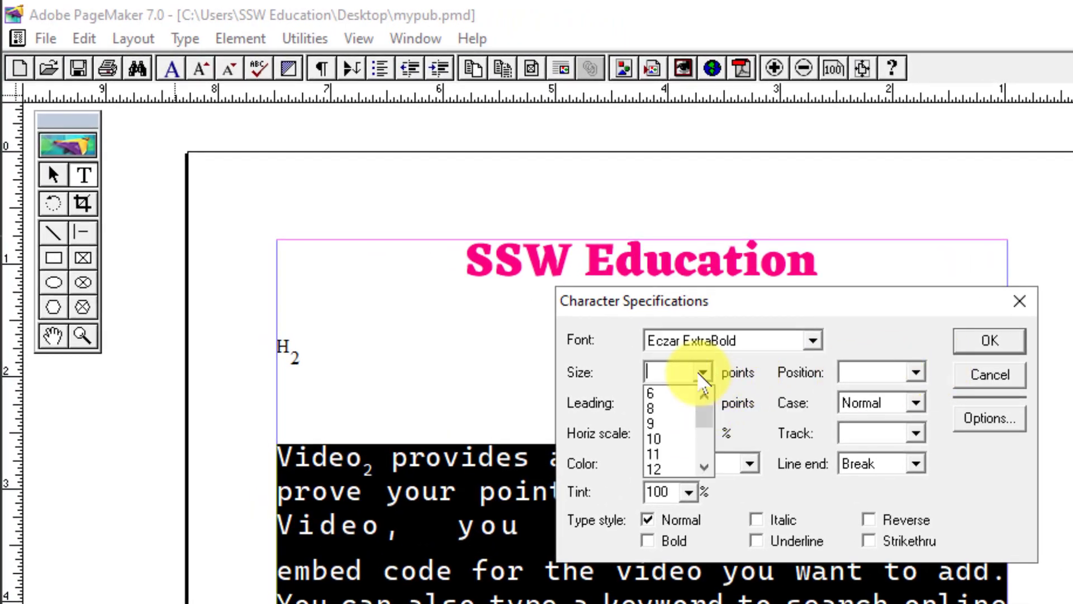
left_click(669, 439)
left_click(702, 403)
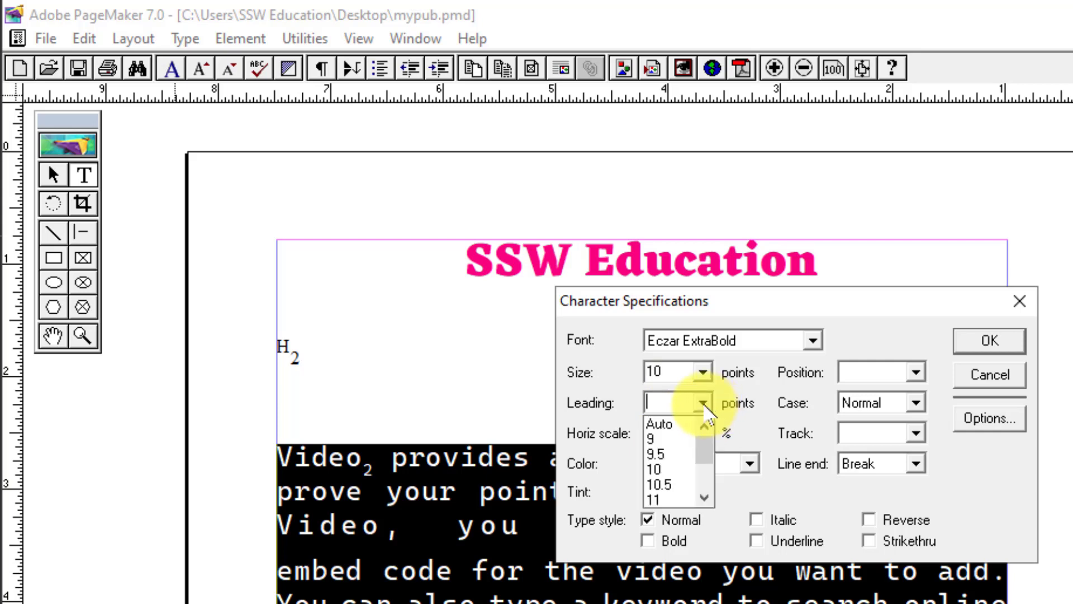
left_click(662, 422)
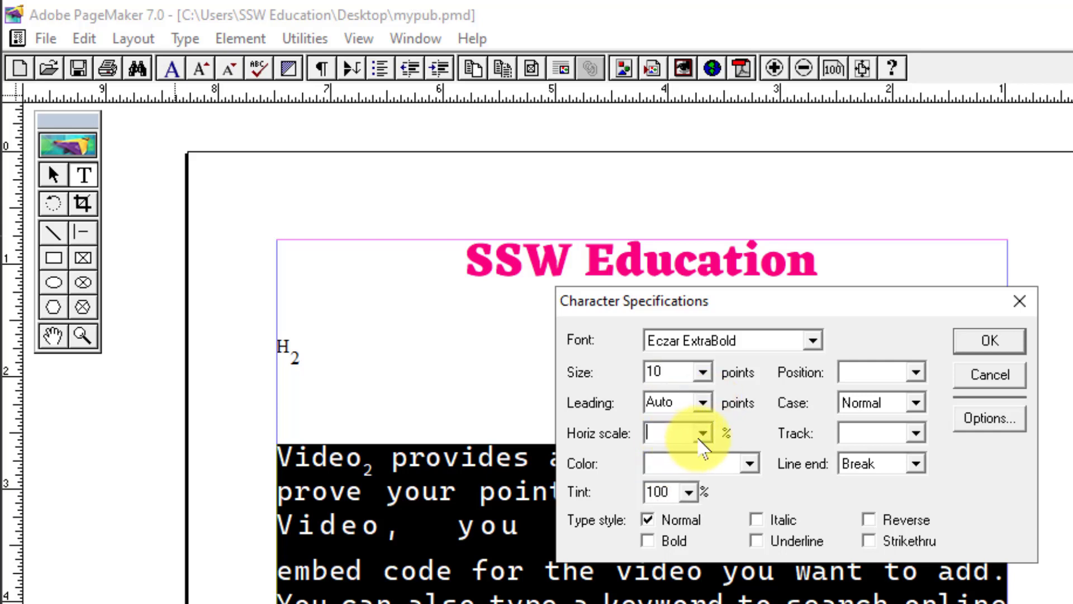
left_click(703, 433)
left_click(671, 498)
left_click(750, 464)
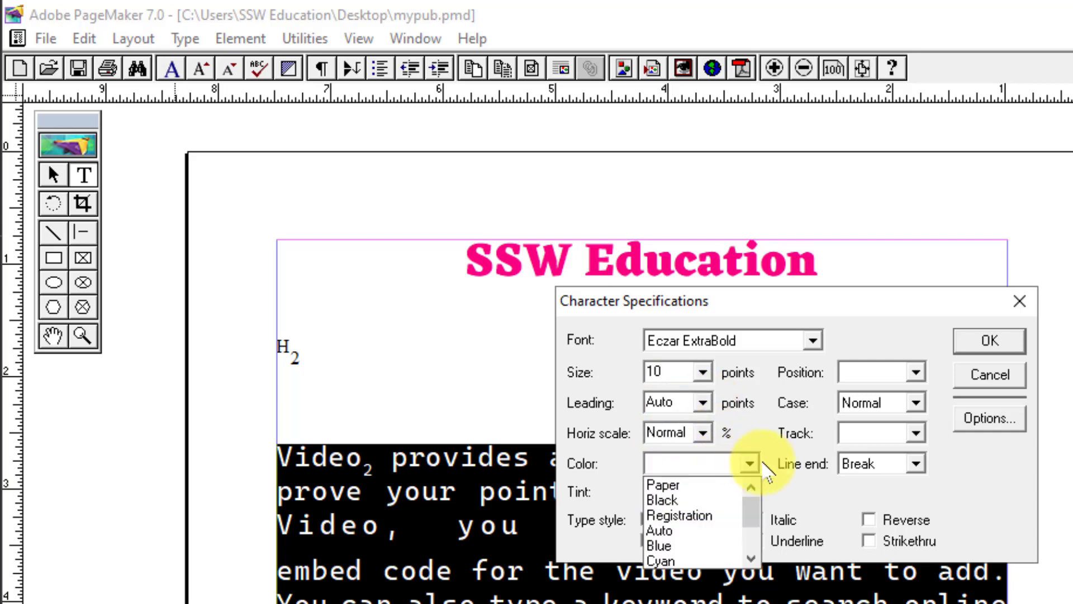
left_click(698, 500)
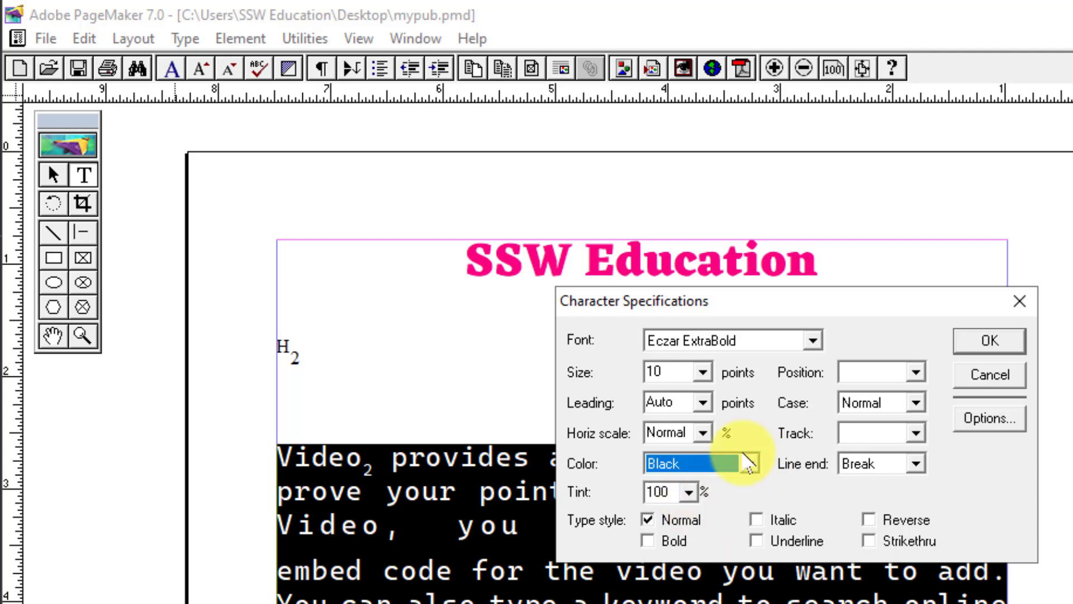
Set position and case to Normal, track to No track and line end to Break, and apply the character specifications
left_click(917, 372)
left_click(864, 394)
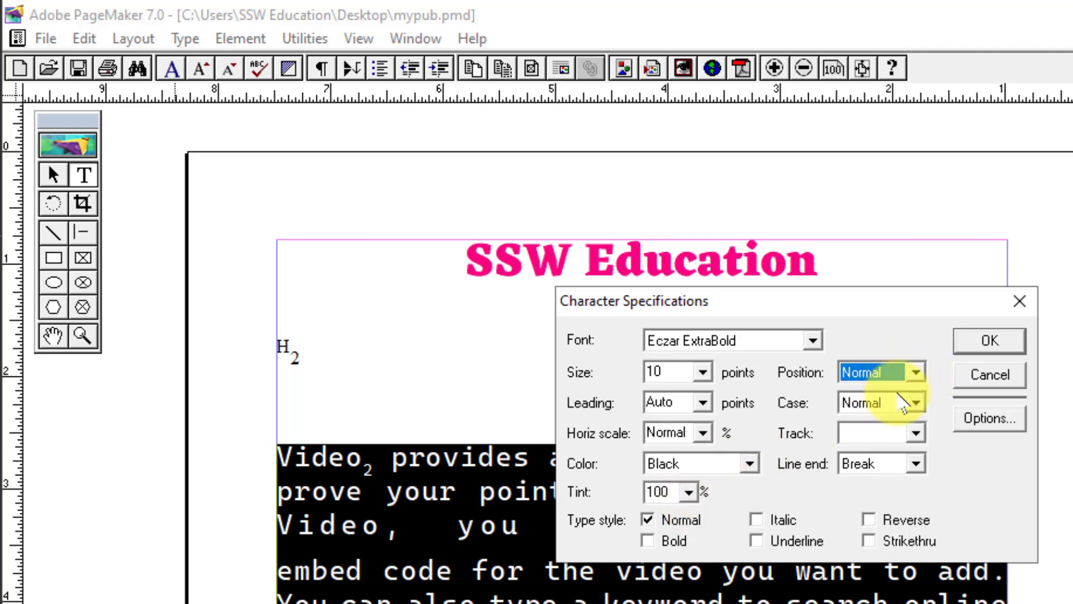
left_click(916, 403)
left_click(872, 424)
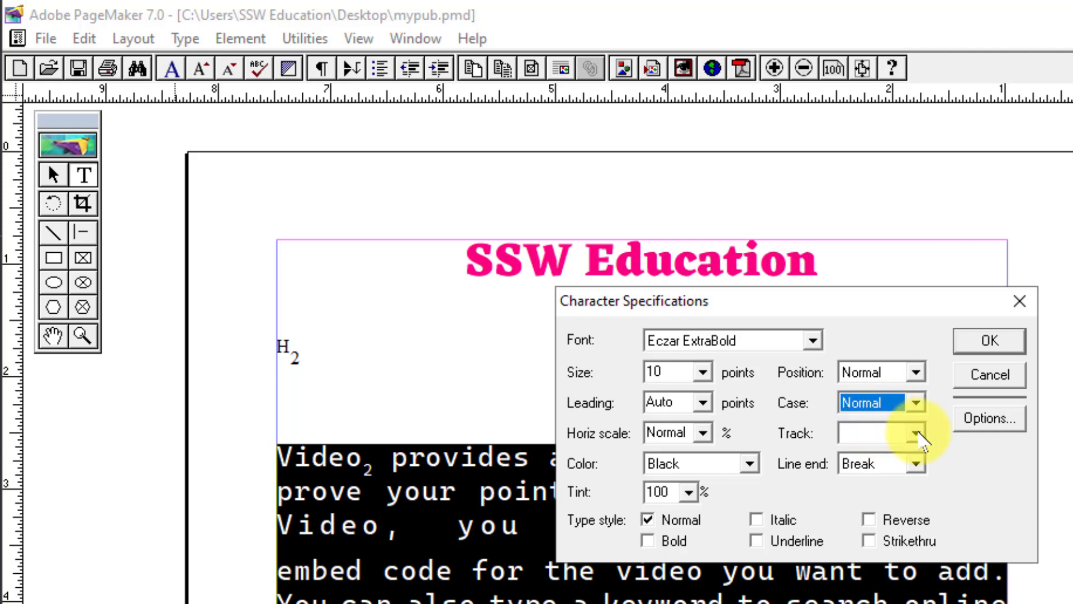
left_click(916, 433)
left_click(865, 454)
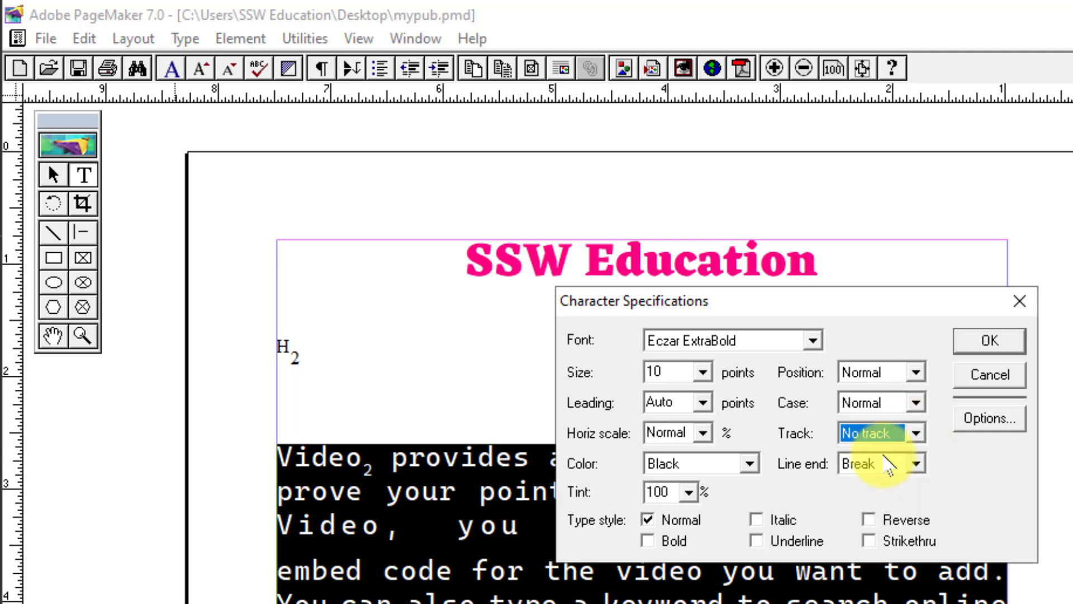
left_click(917, 464)
left_click(895, 484)
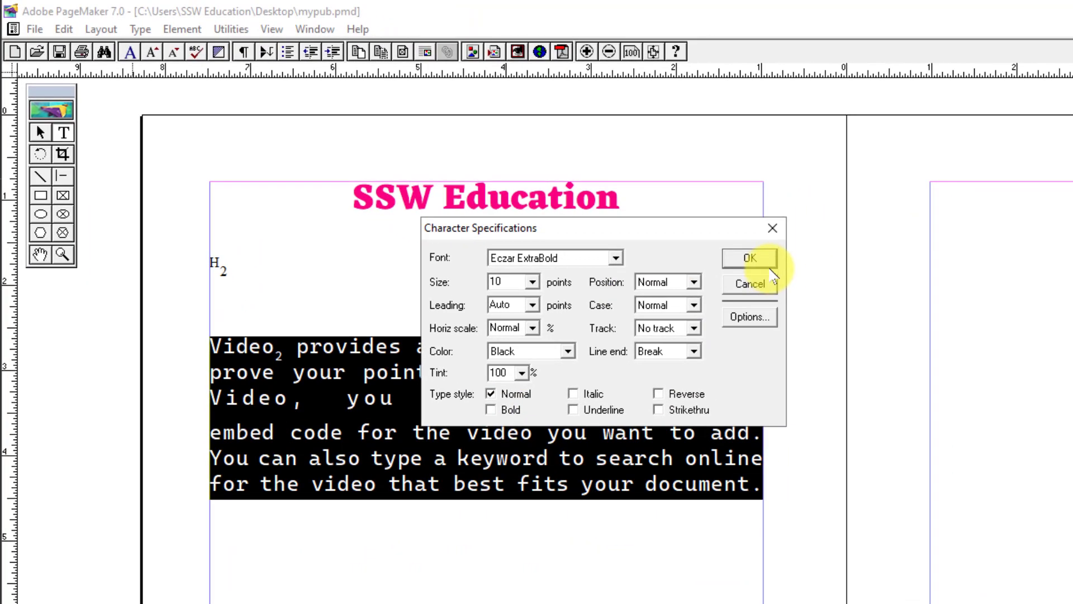
left_click(854, 293)
Select all the text of both paragraphs and align it left
left_click(654, 406)
left_click(527, 369, "ctrl")
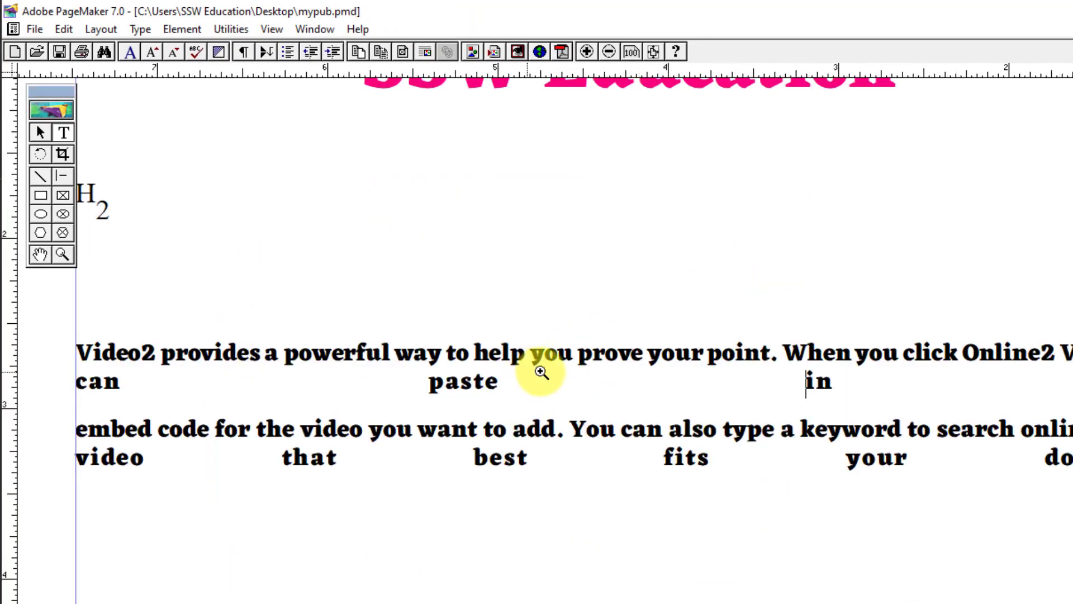
left_click(606, 376, "ctrl+alt")
triple_click(583, 407)
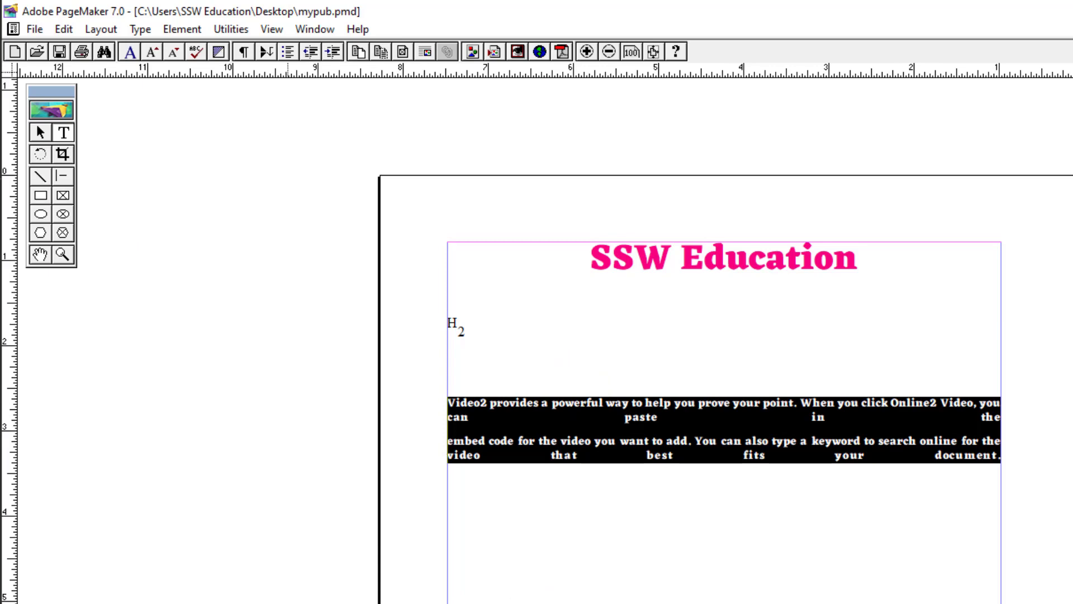
key("ctrl+shift+l")
Select the text block and examine its indents, paragraph space, alignment and options in Paragraph Specifications without changing anything
left_click(755, 441)
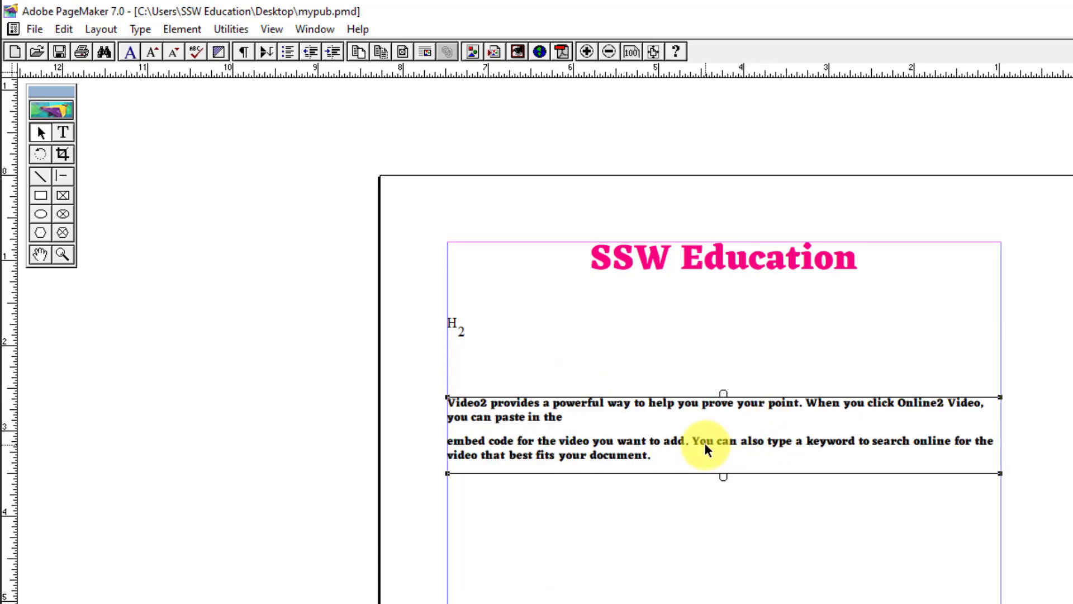
left_click(726, 451, "ctrl")
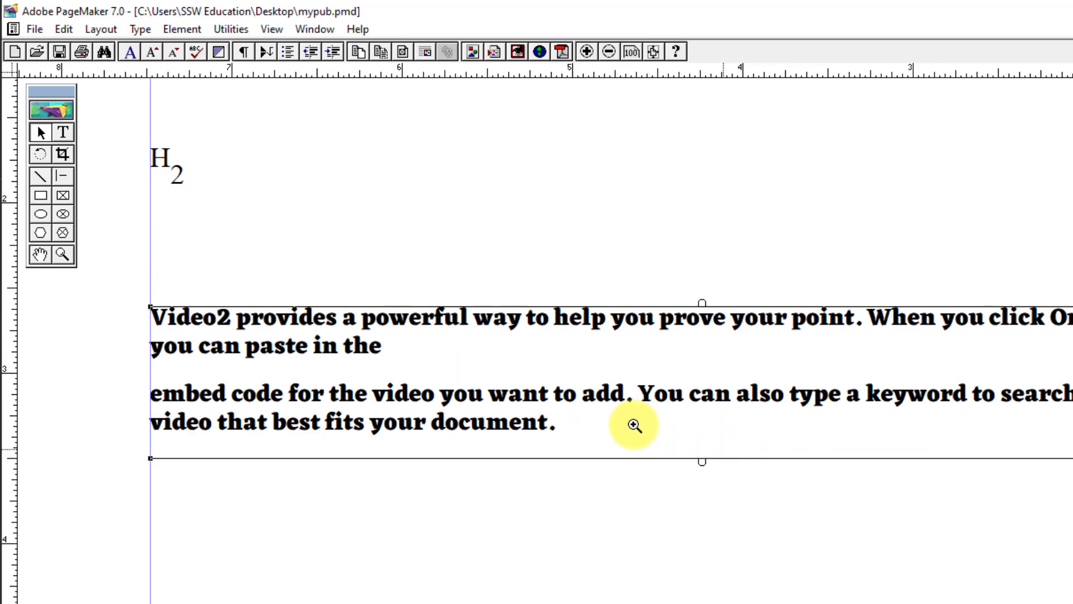
left_click(139, 29)
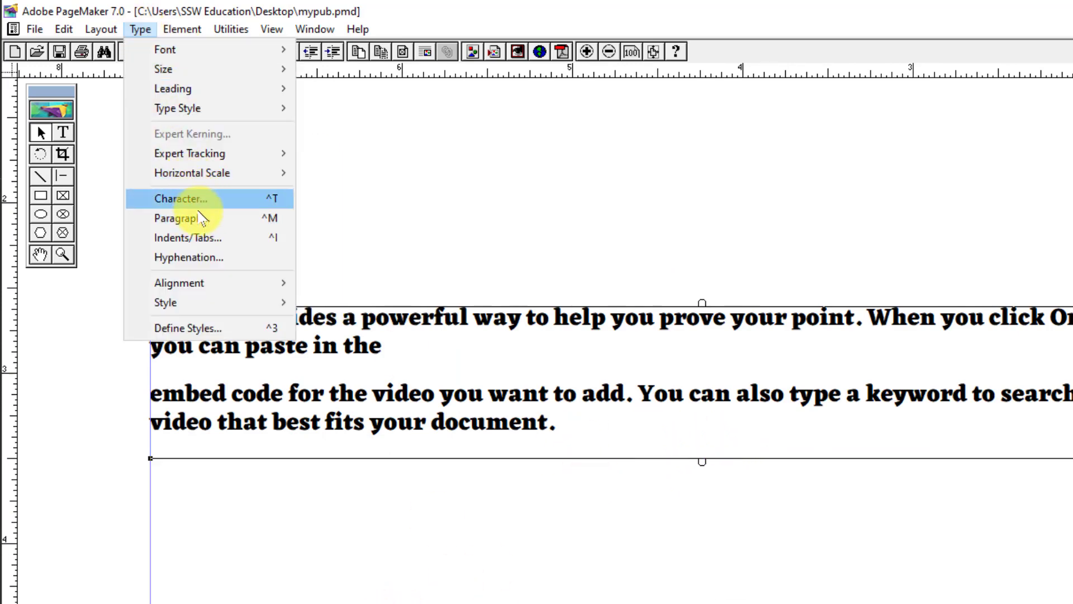
left_click(182, 219)
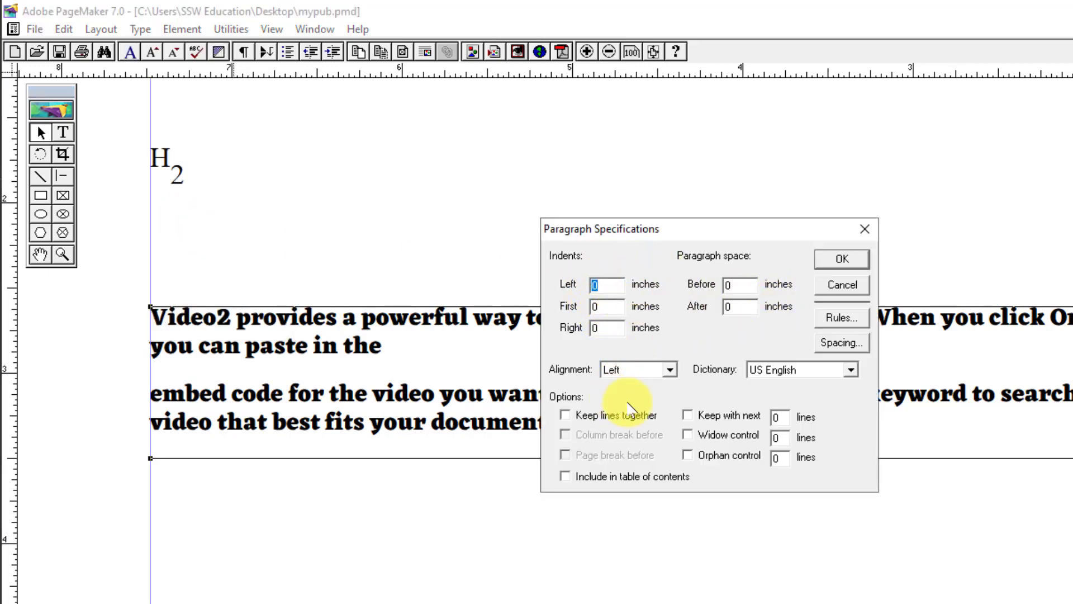
left_click(842, 284)
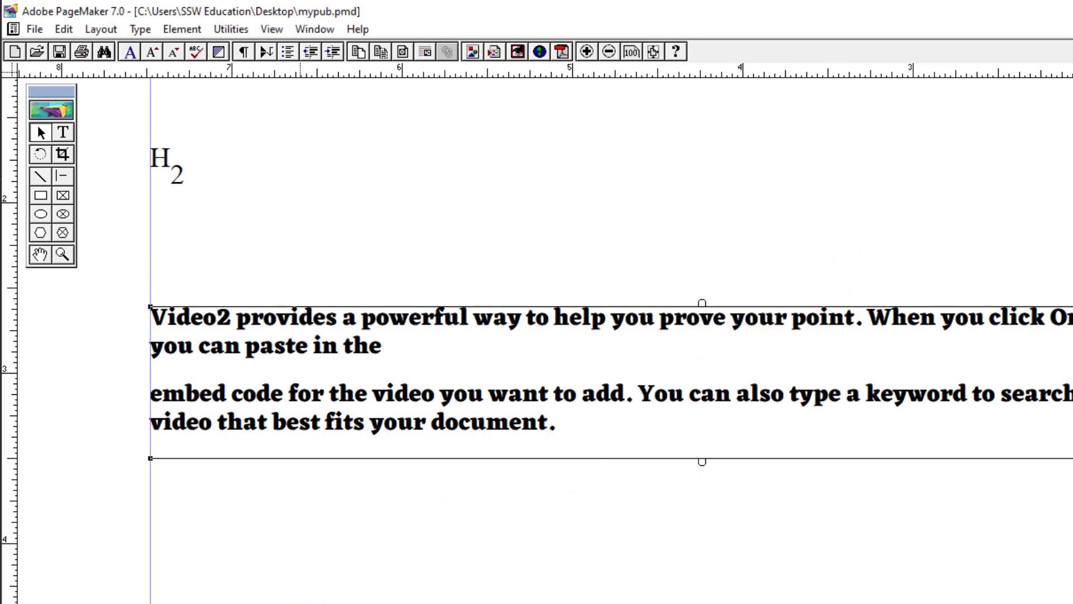
Return to the Text tool and place the insertion point at the end of the first paragraph
left_click(62, 132)
left_click(431, 353)
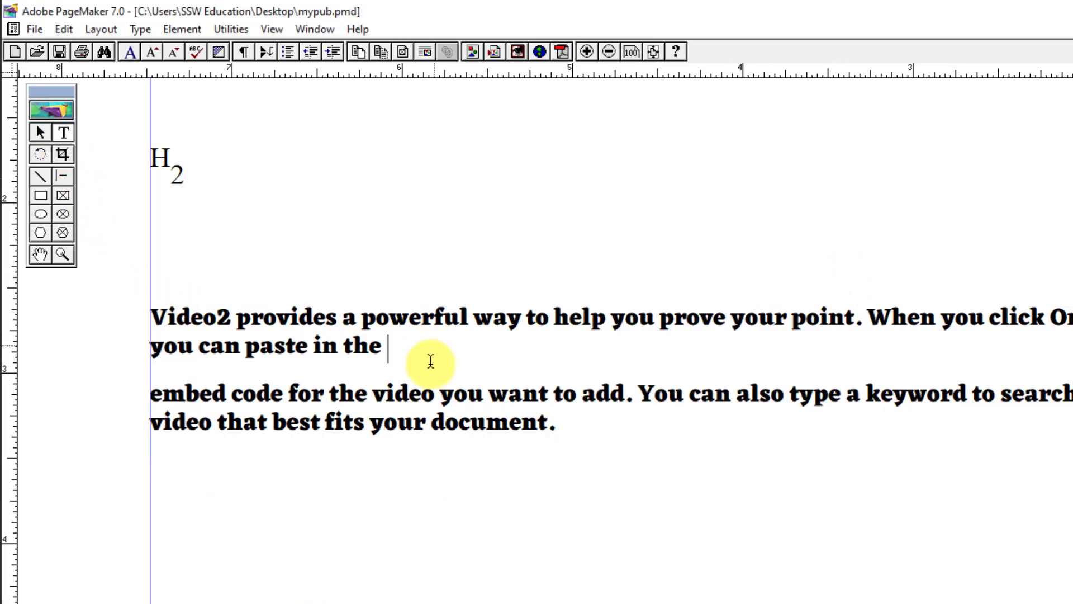
key("ctrl+a")
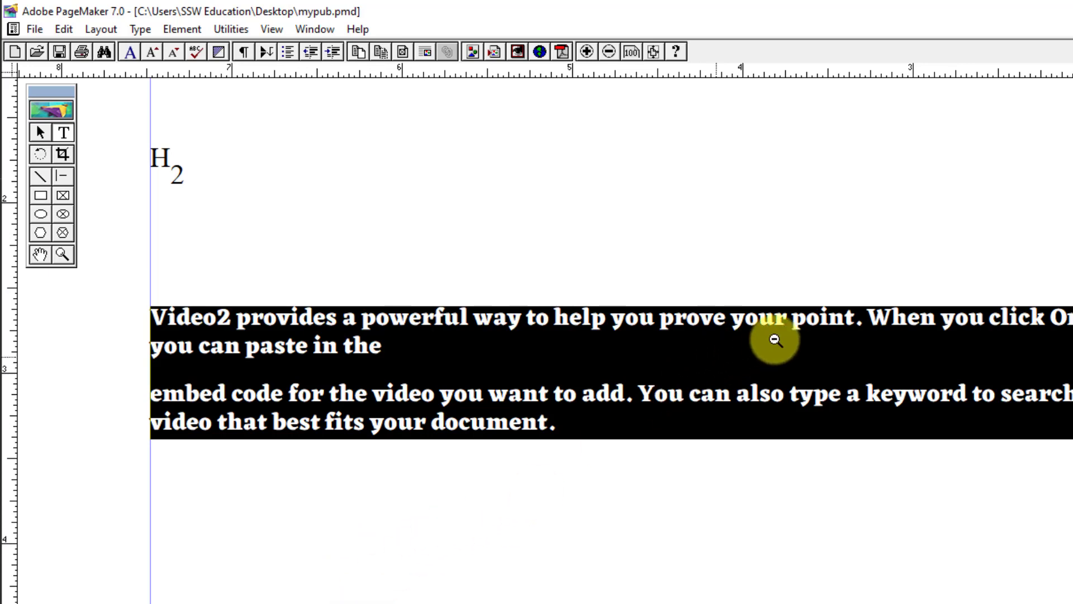
key("ctrl+0")
key("ctrl+1")
left_click(634, 420, "ctrl")
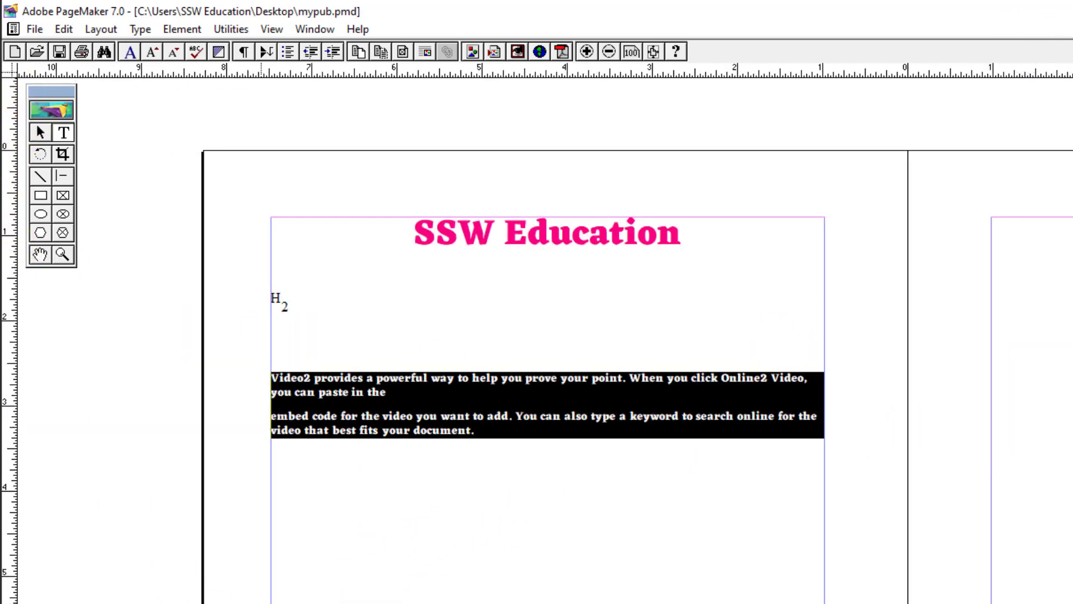
left_click(454, 447)
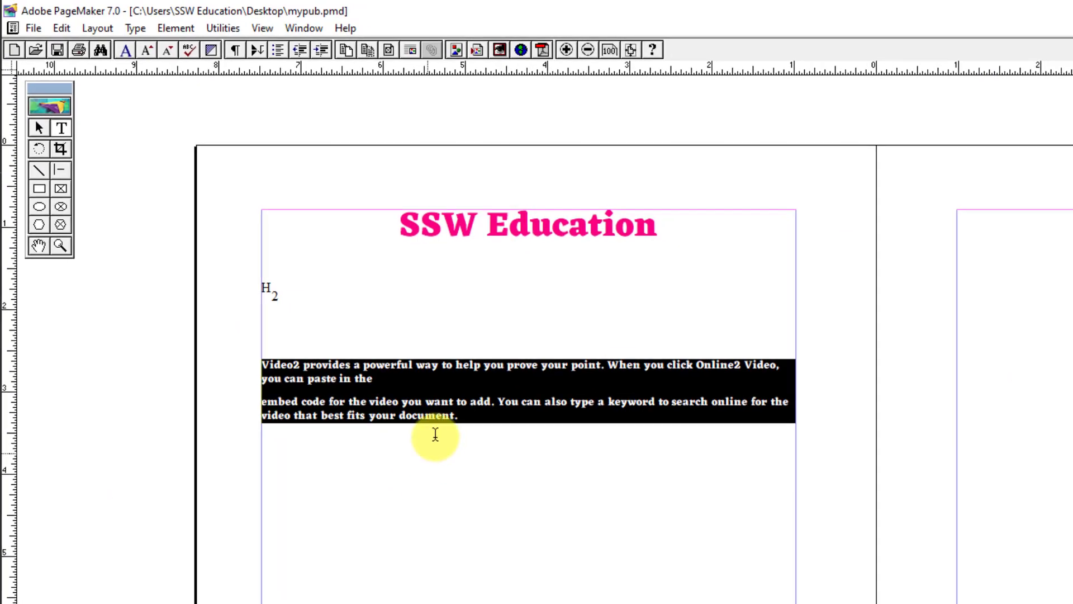
left_click(387, 392)
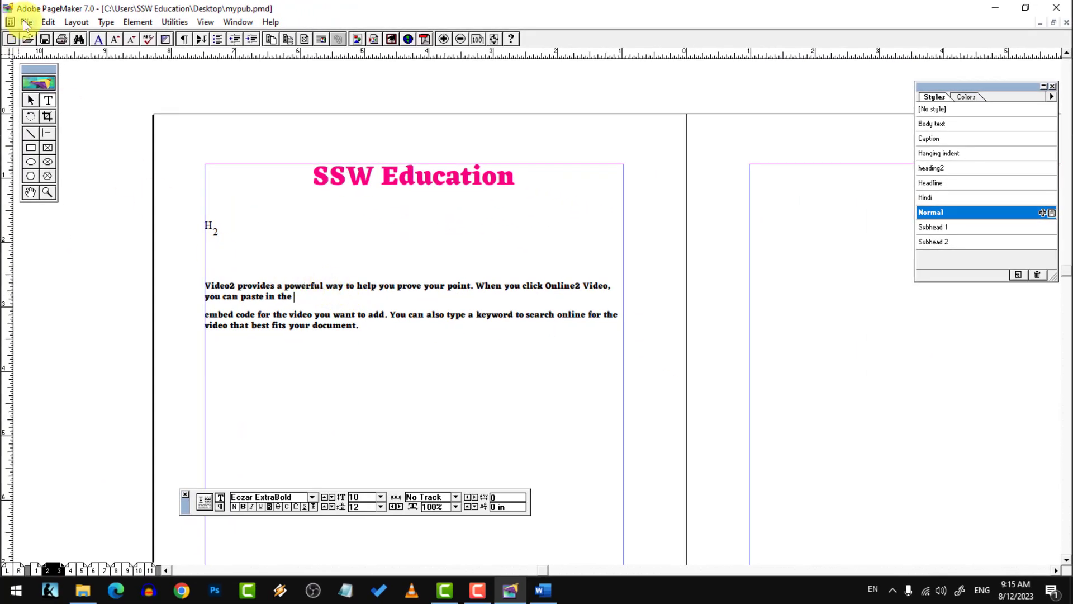
left_click(25, 22)
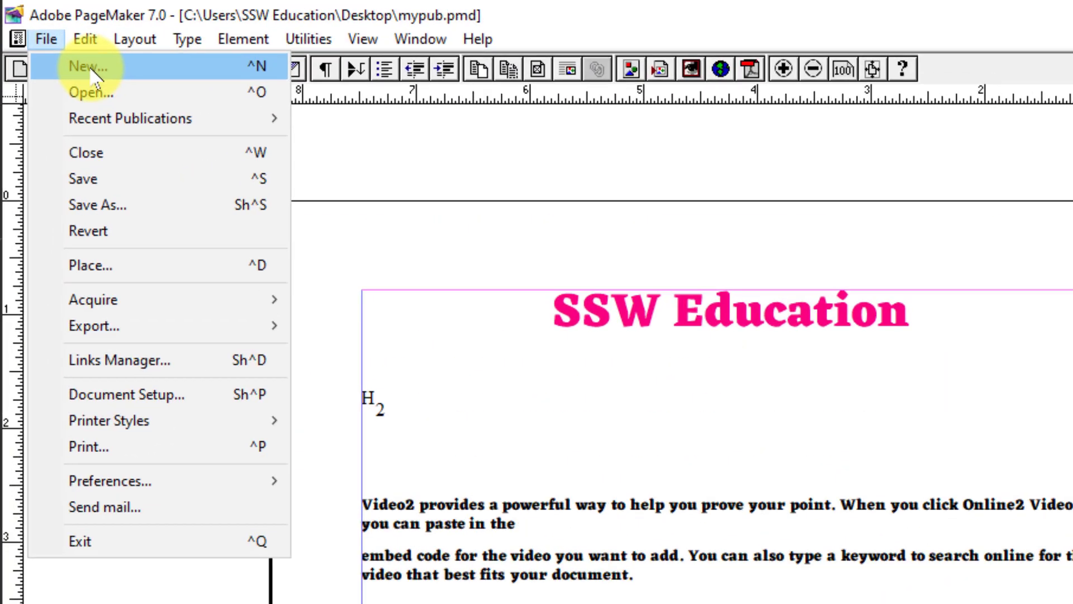
mouse_move(72, 27)
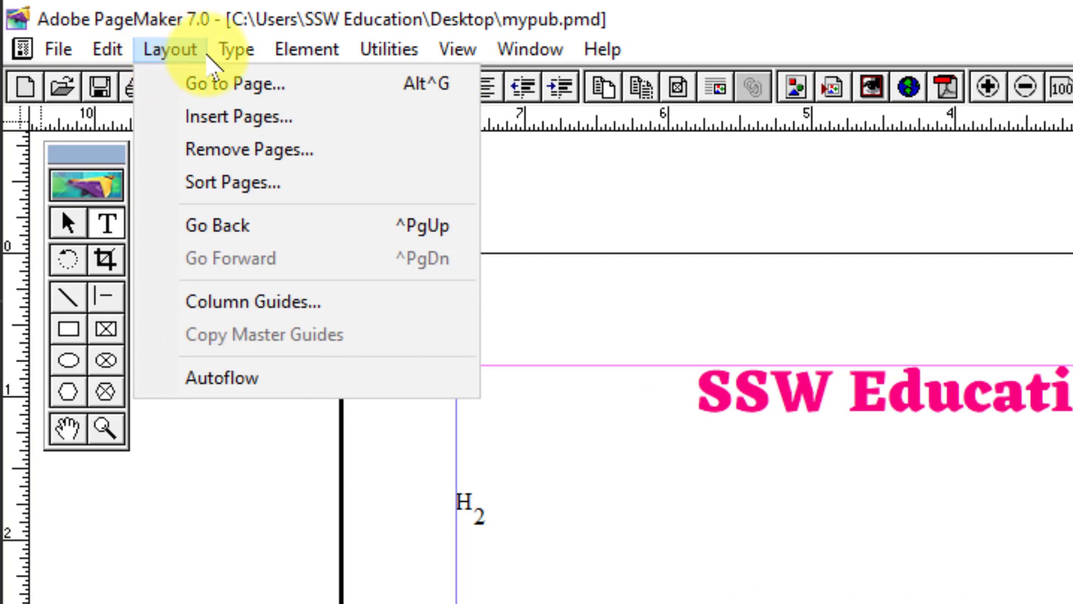
left_click(171, 49)
left_click(58, 49)
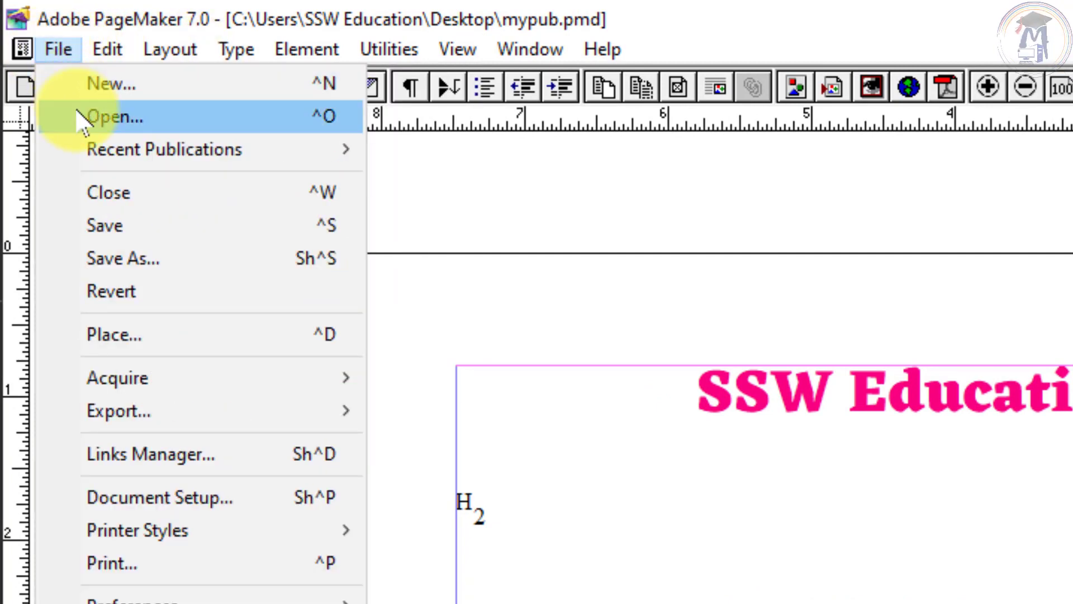
Close the mypub publication and exit PageMaker
left_click(745, 428)
left_click(50, 49)
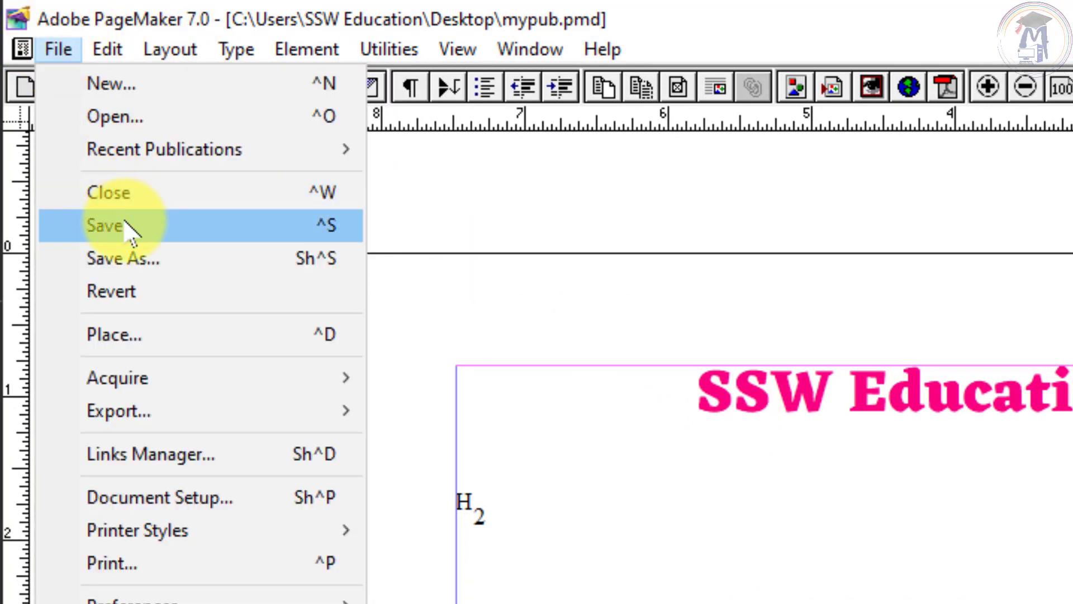
left_click(120, 203)
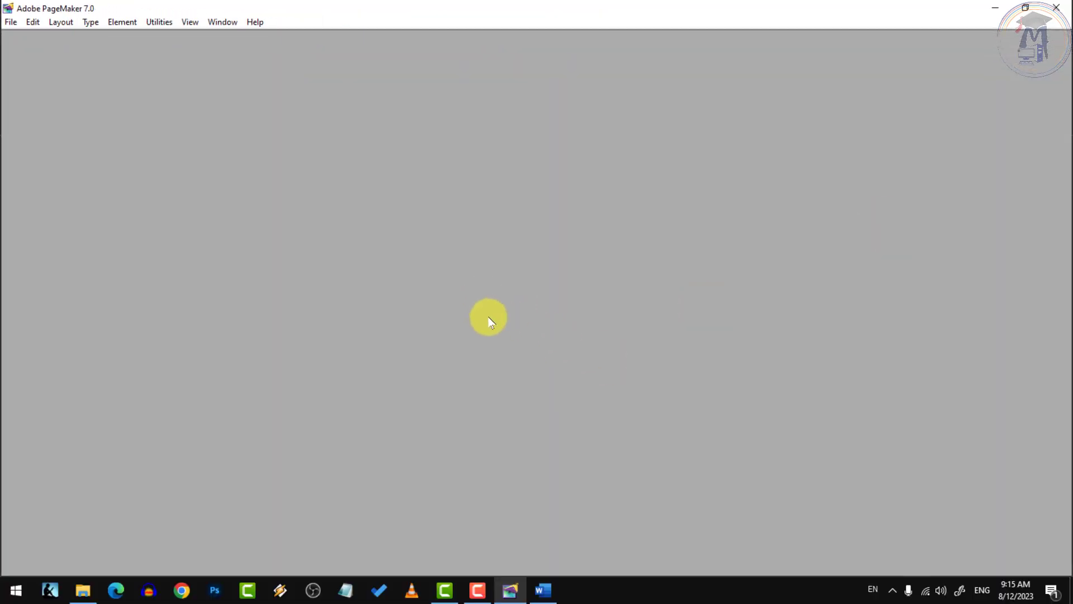
key("alt+F4")
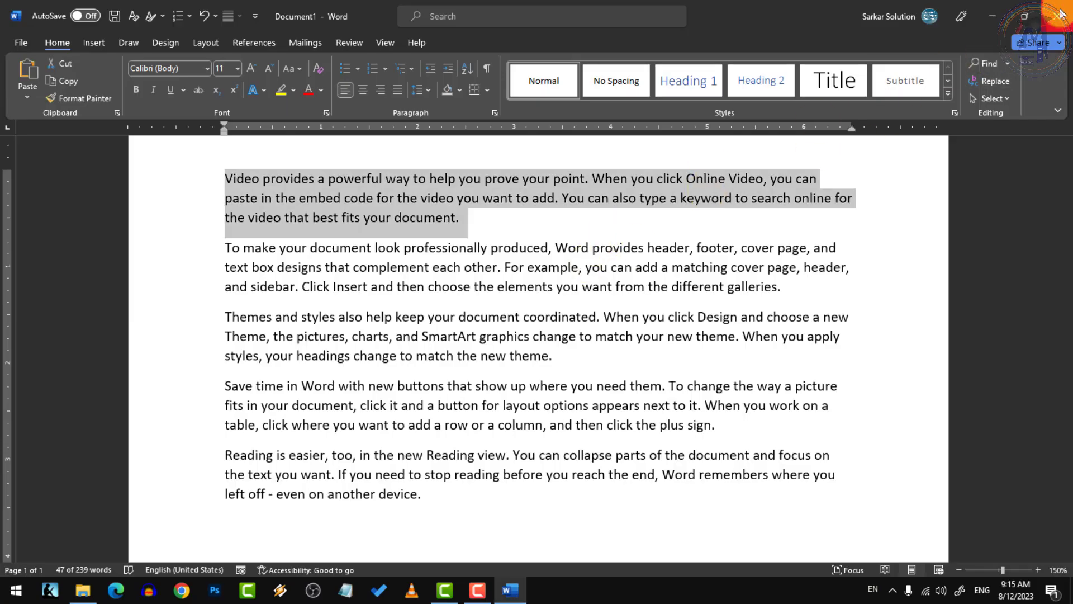
Find Adobe PageMaker 7.0 by searching for "page", launch it and dismiss its template chooser
left_click(582, 286)
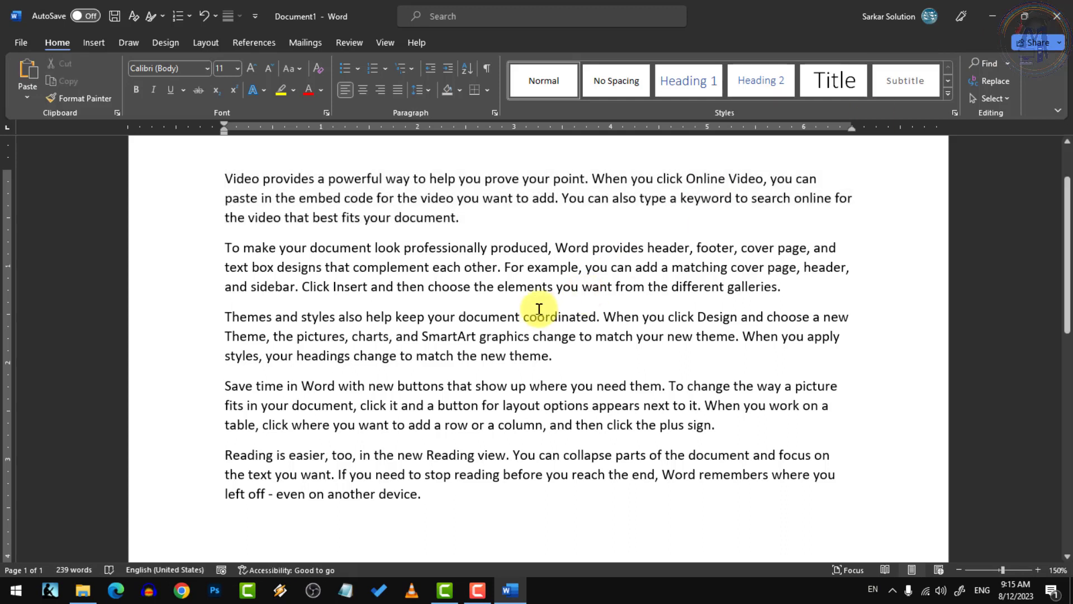
key("super")
type("pag")
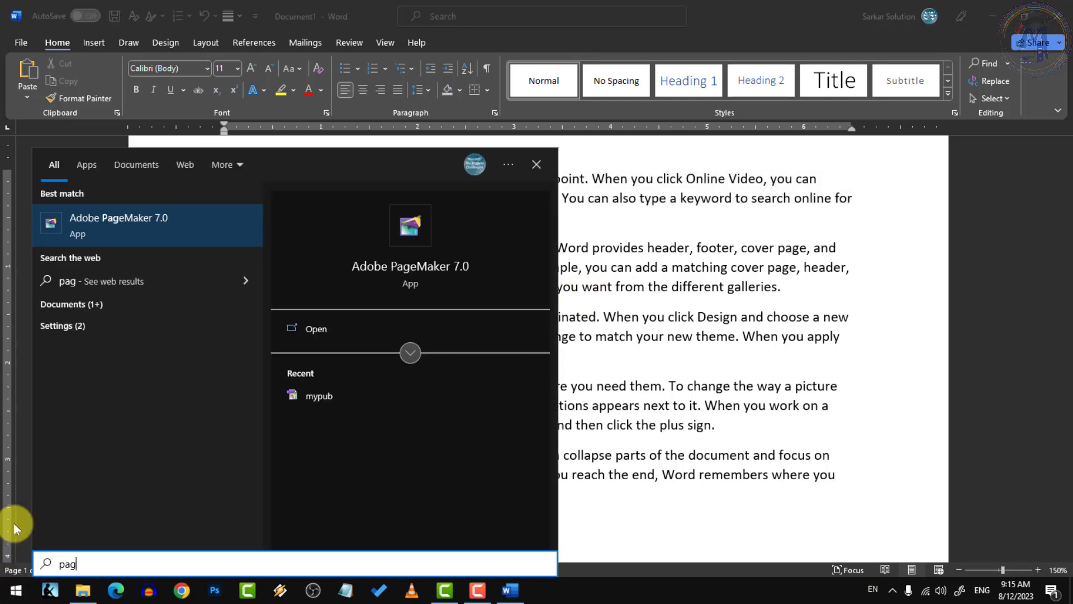
type("e")
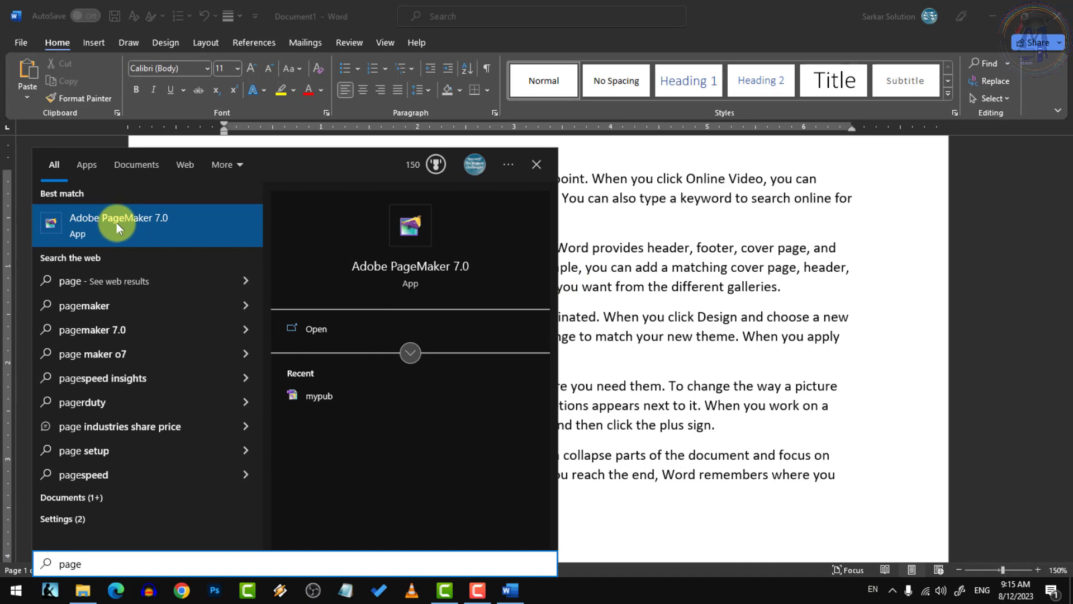
left_click(116, 222)
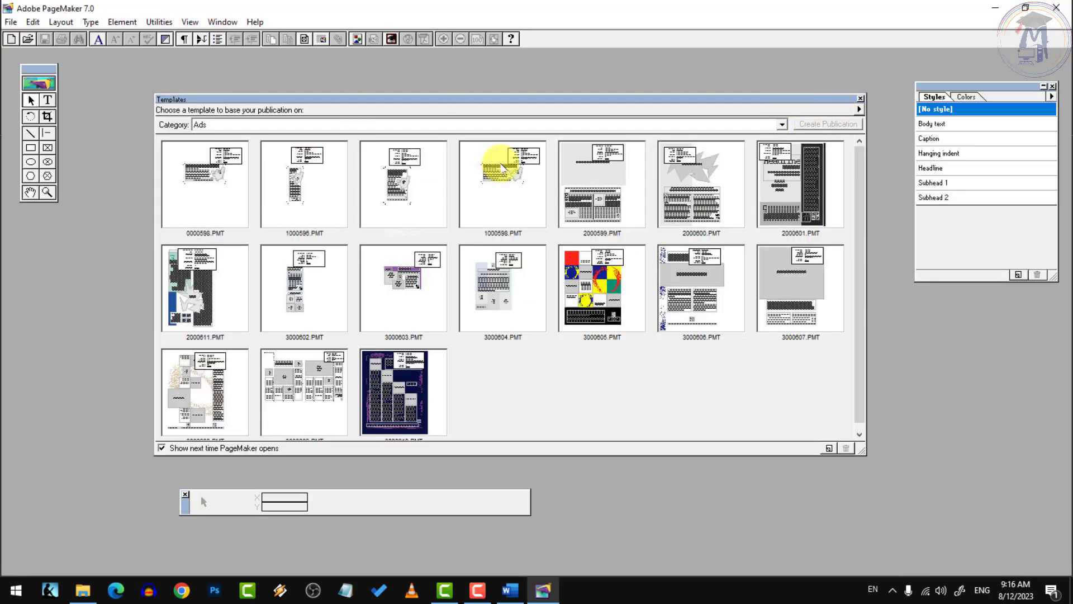
left_click(861, 99)
Open the original mypub publication from the Desktop folder
left_click(17, 23)
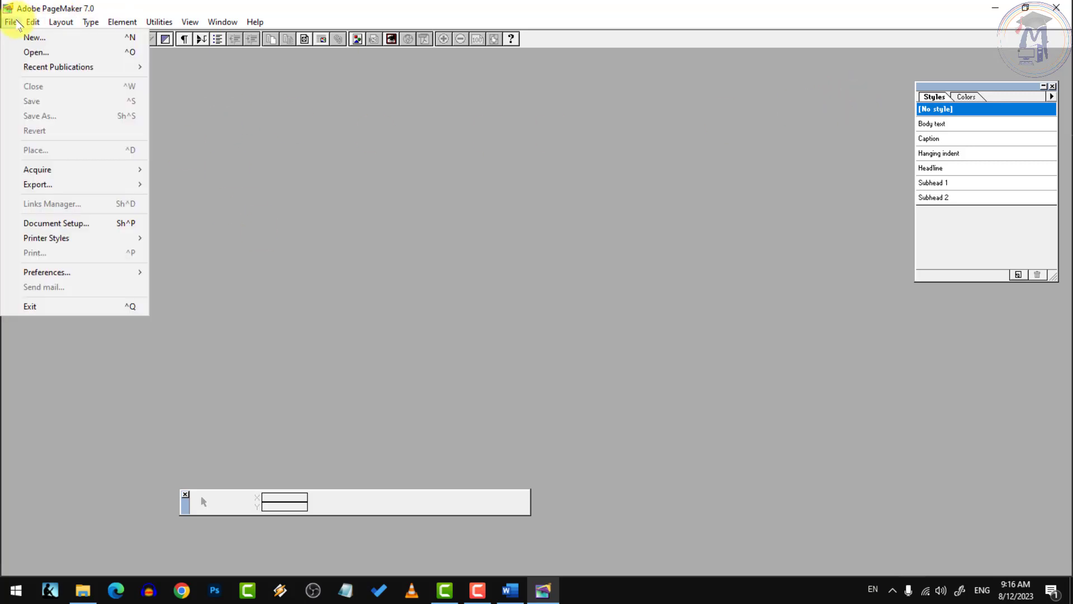
mouse_move(40, 66)
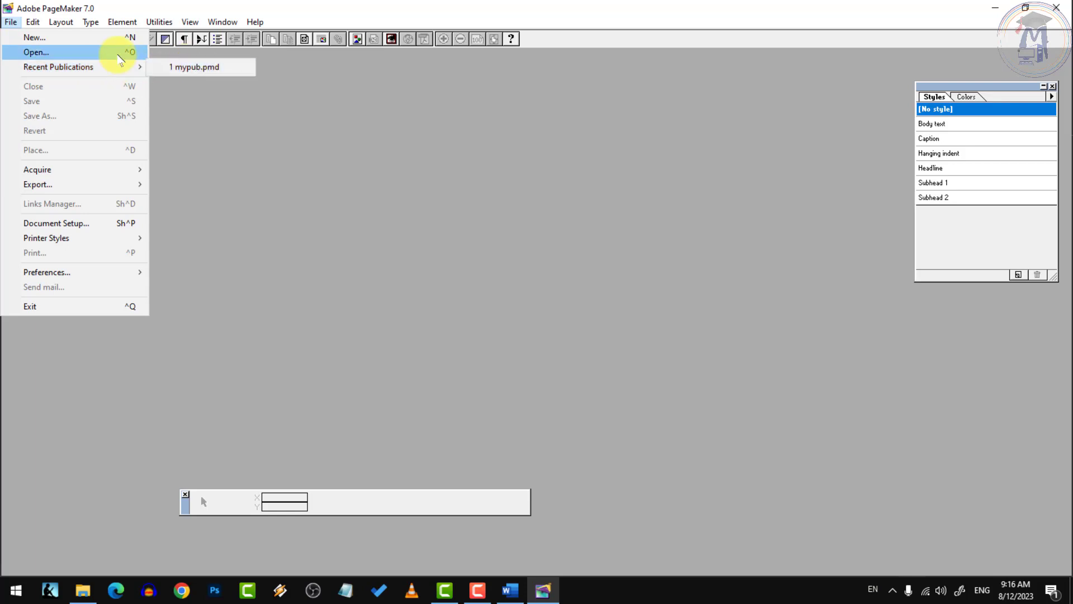
left_click(112, 53)
left_click_drag(180, 44, 465, 96)
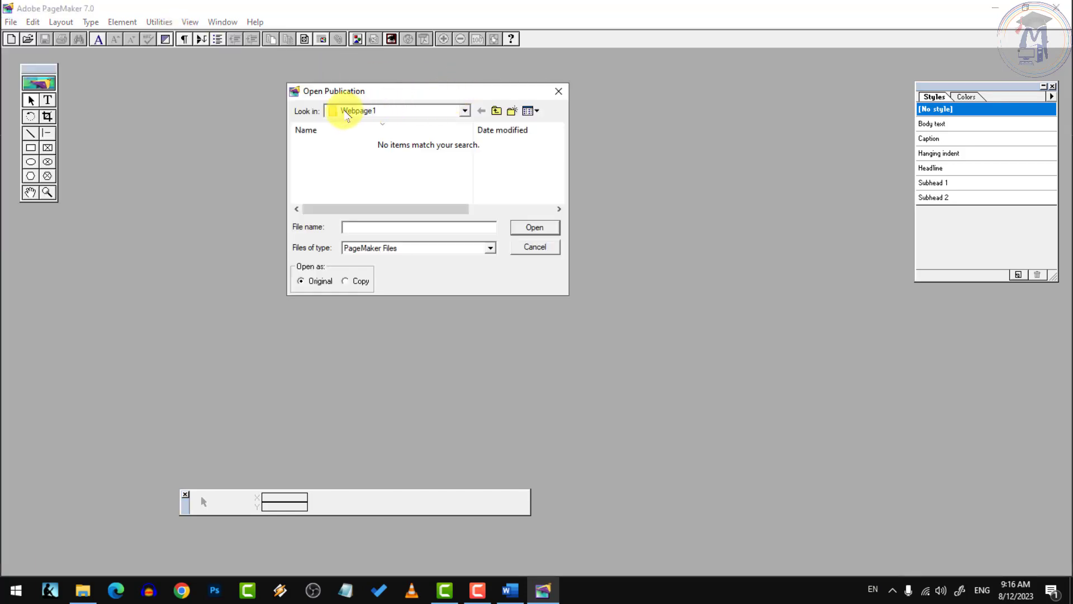
left_click(464, 111)
left_click(496, 111)
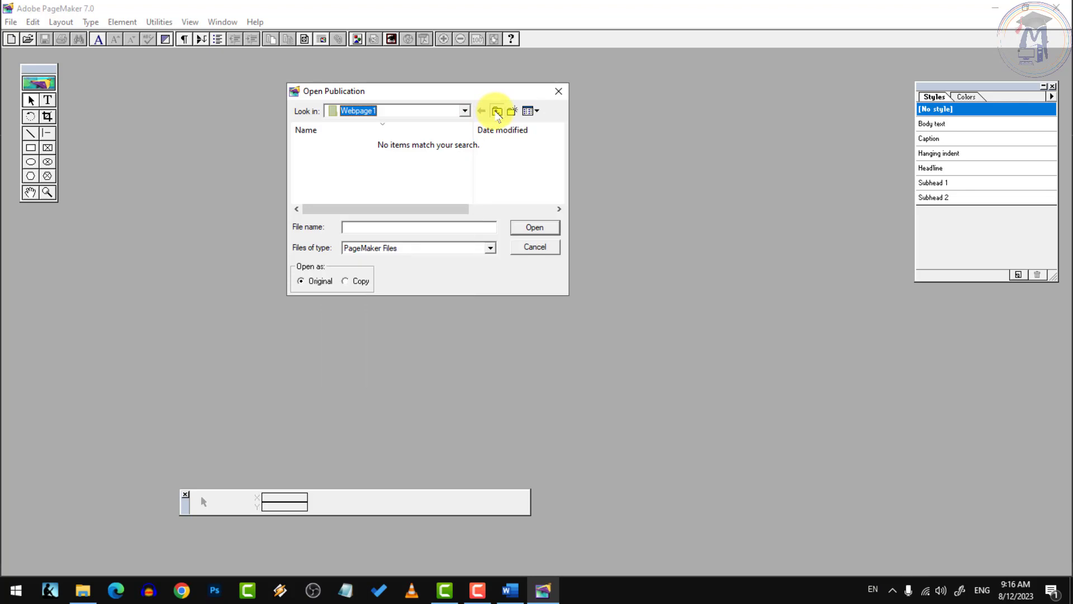
left_click(345, 165)
scroll(345, 167, "down", 1)
left_click(313, 199)
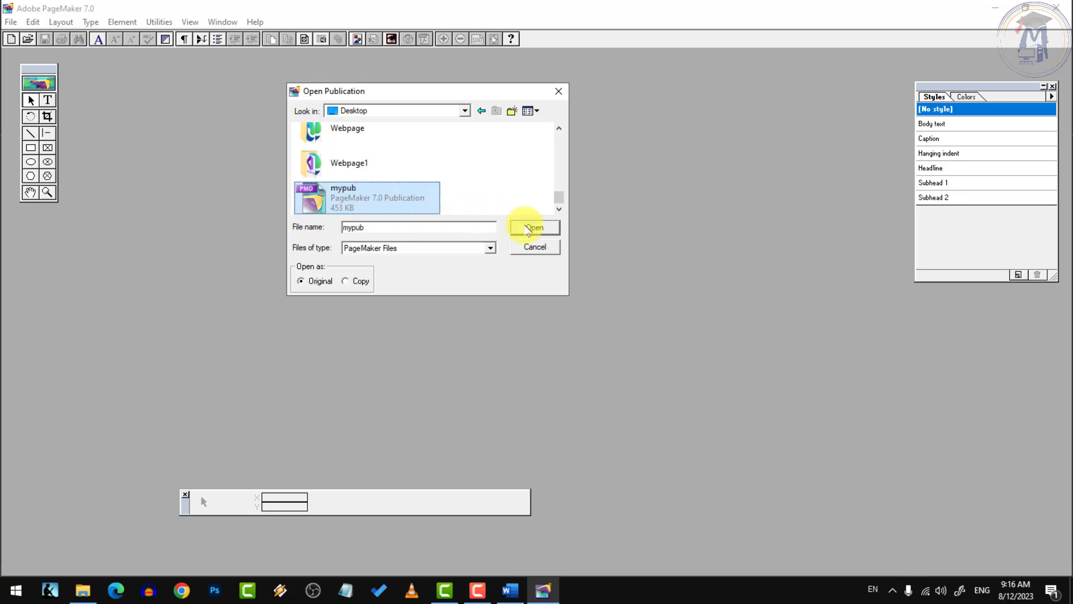
left_click(526, 227)
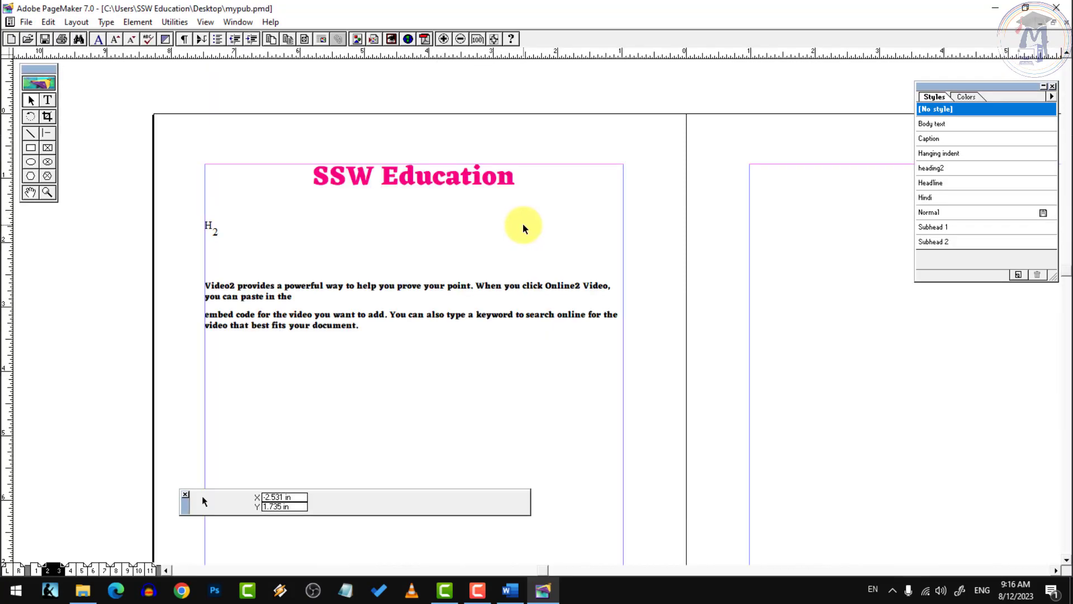
left_click(38, 570)
left_click(48, 570)
left_click(343, 285)
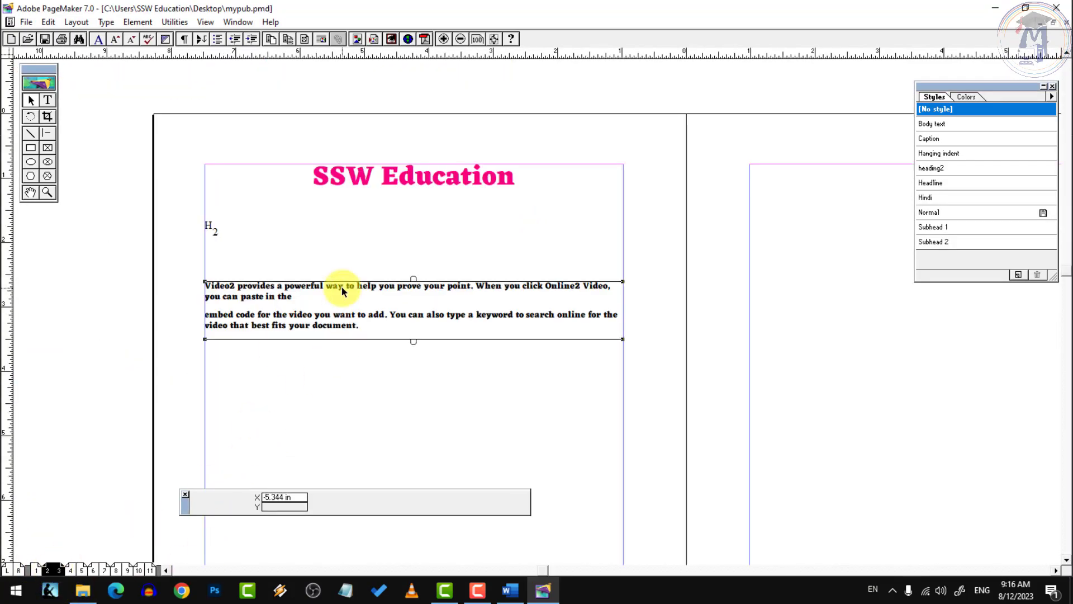
left_click(401, 242)
left_click(399, 247, "ctrl")
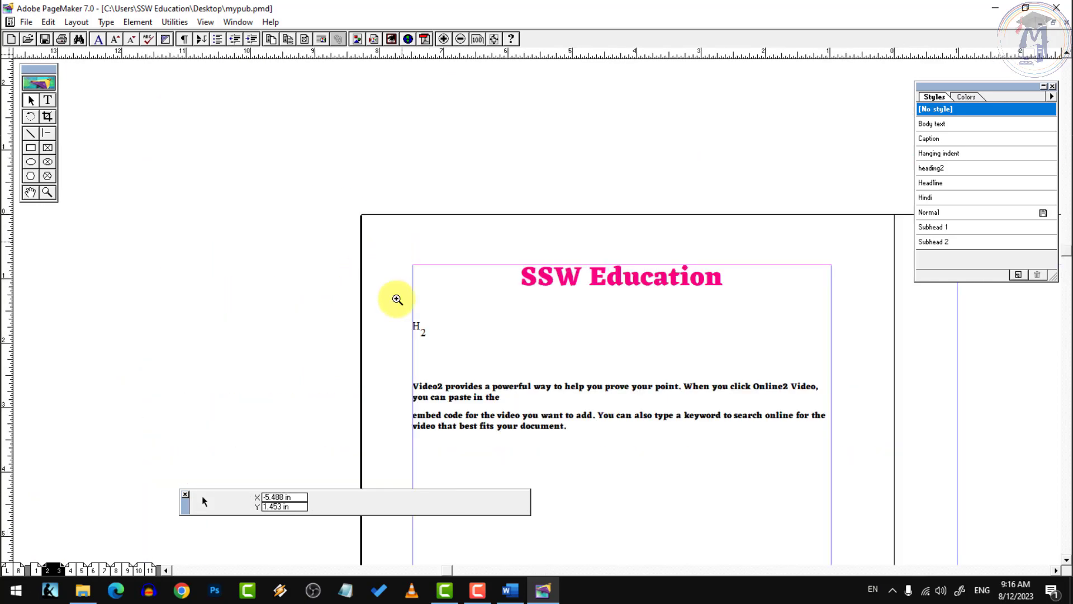
left_click(702, 444)
left_click(509, 353, "ctrl")
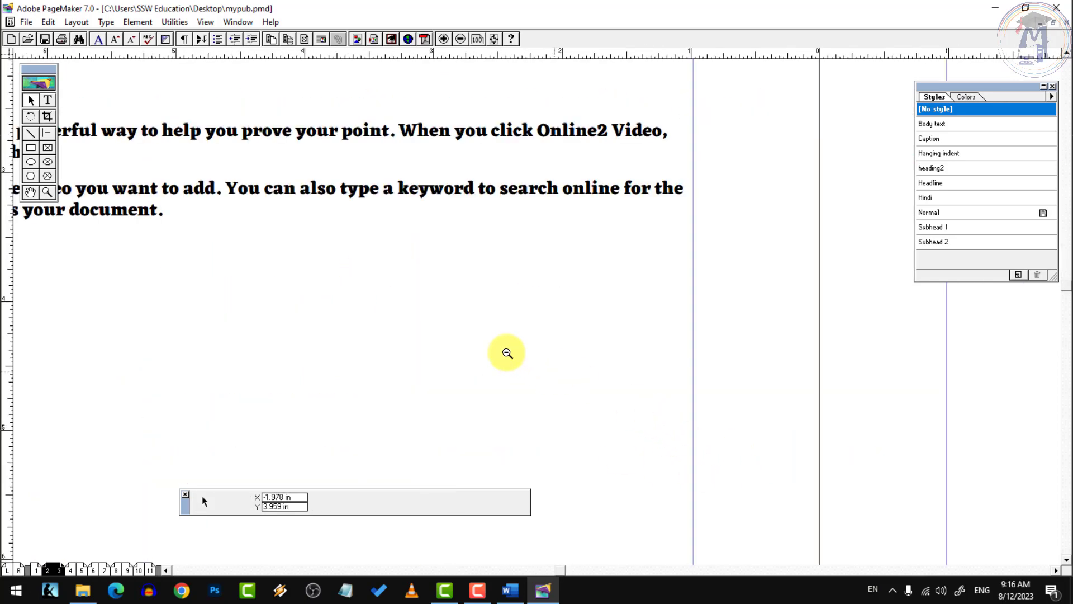
left_click(314, 338, "ctrl")
Draw a hexagon about 3.15 in wide and 2.12 in high below the two paragraphs and color it Cyan
left_click(30, 176)
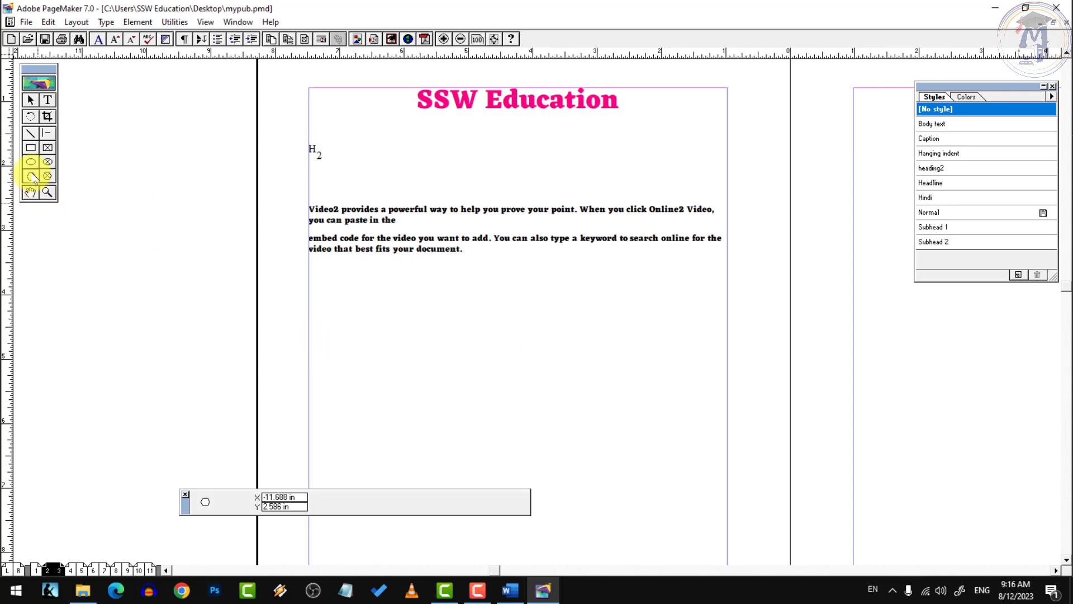
left_click_drag(309, 302, 511, 438)
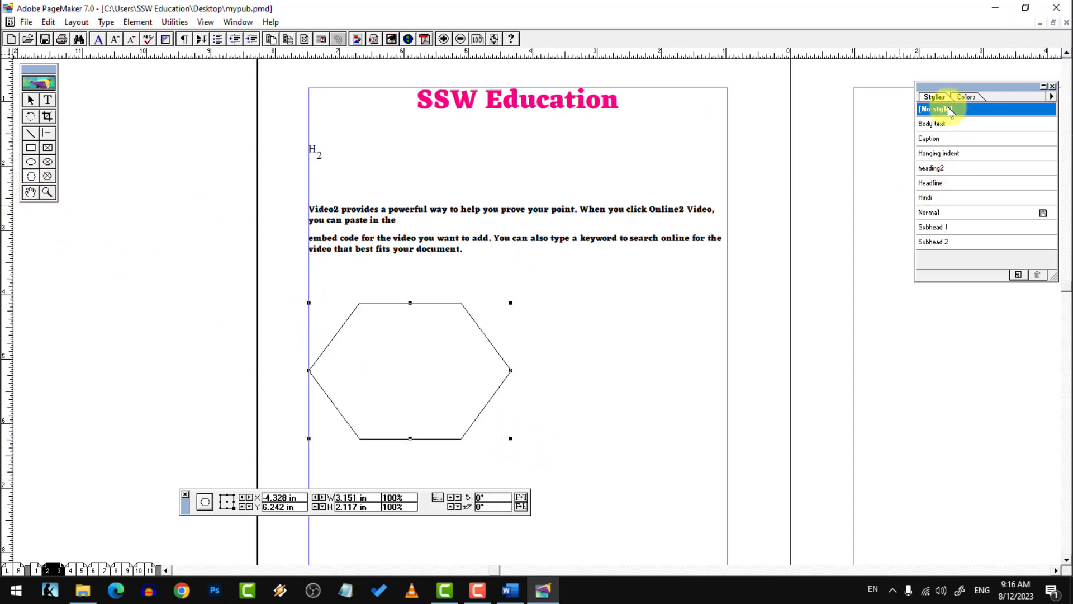
left_click(965, 97)
left_click(939, 188)
left_click(939, 217)
Draw a rectangle about 2.81 in wide and 2.02 in high beside the hexagon and color it Red
left_click(31, 148)
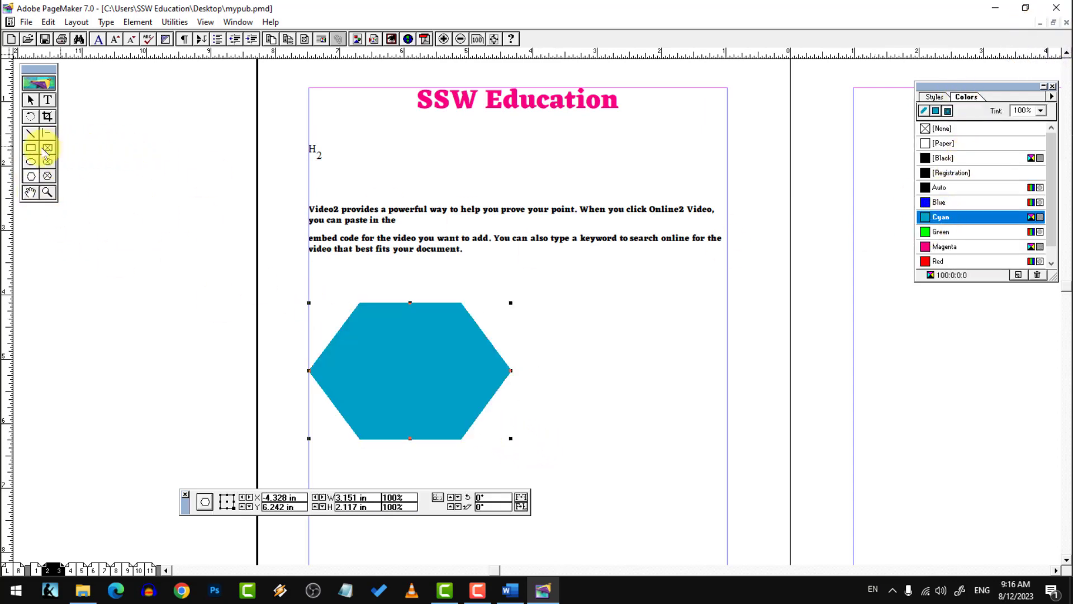
mouse_move(551, 287)
left_mouse_down()
mouse_move(661, 407)
mouse_move(732, 417)
left_mouse_up()
left_click(945, 232)
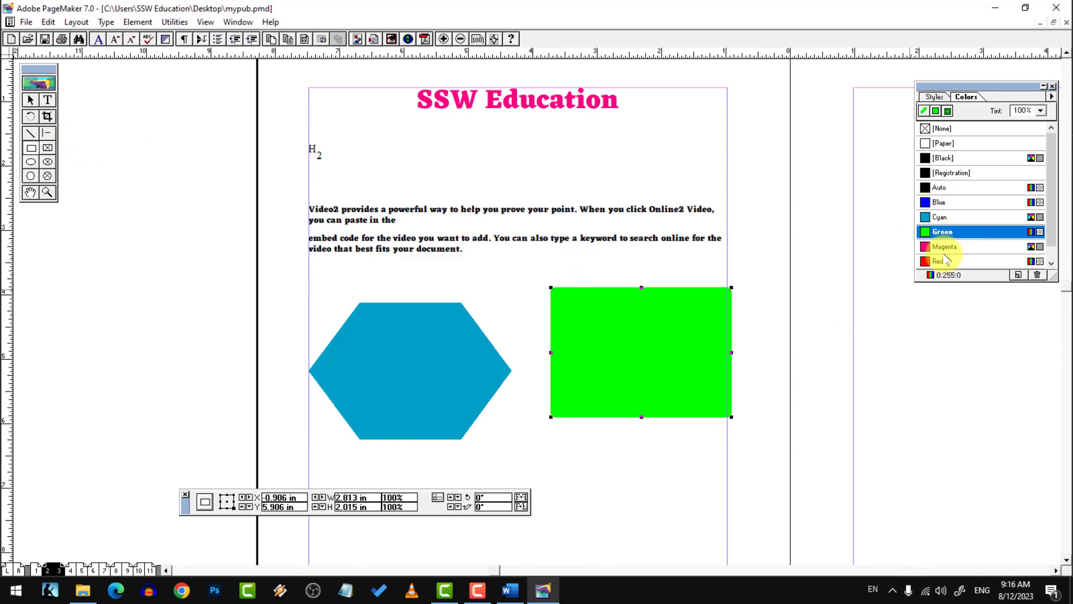
left_click(928, 261)
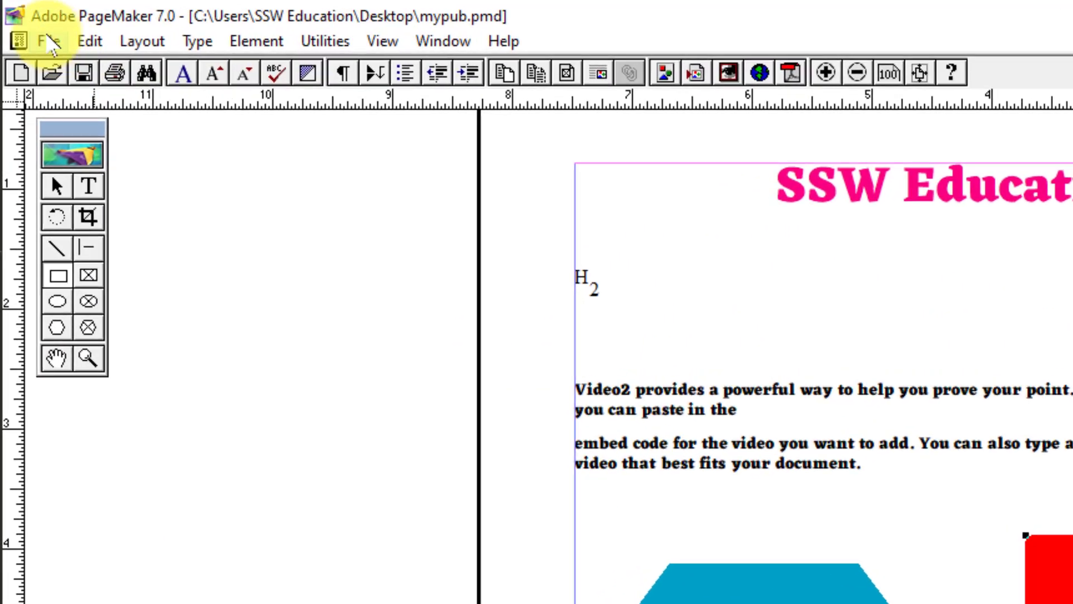
Revert the publication to its last-saved version, discarding the drawn hexagon and rectangle
left_click(26, 22)
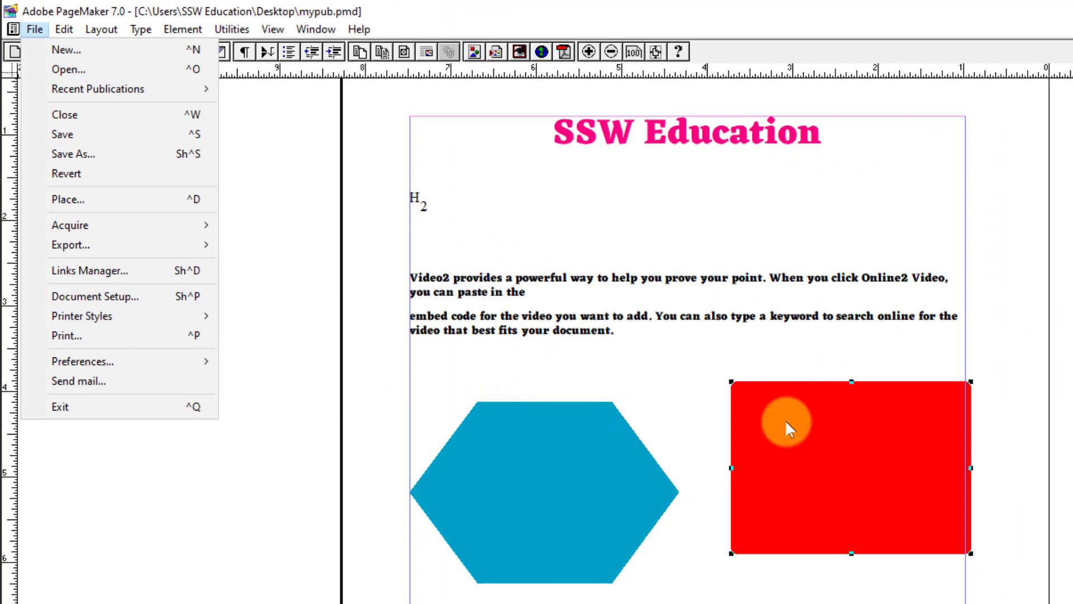
left_click(80, 176)
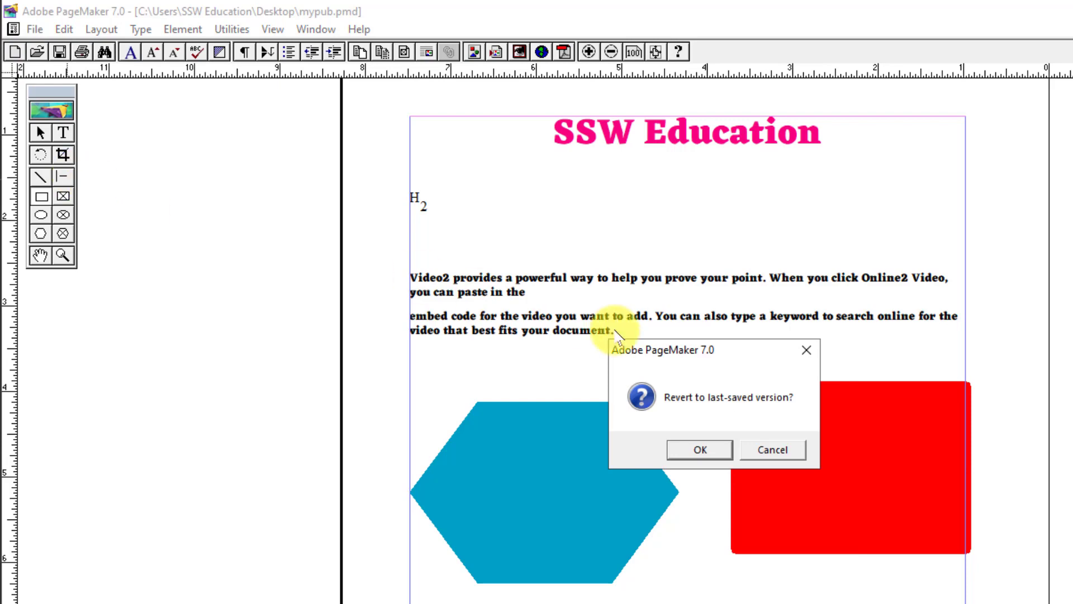
left_click(702, 450)
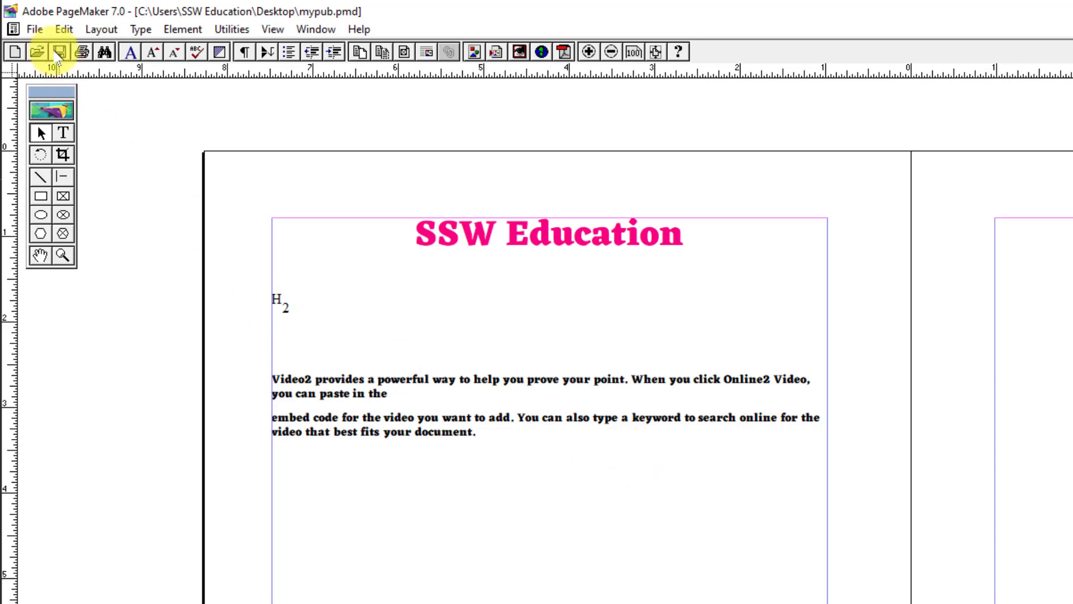
Examine the available Acquire and Export commands and the back.jpg entry in Links Manager without changing anything
left_click(35, 29)
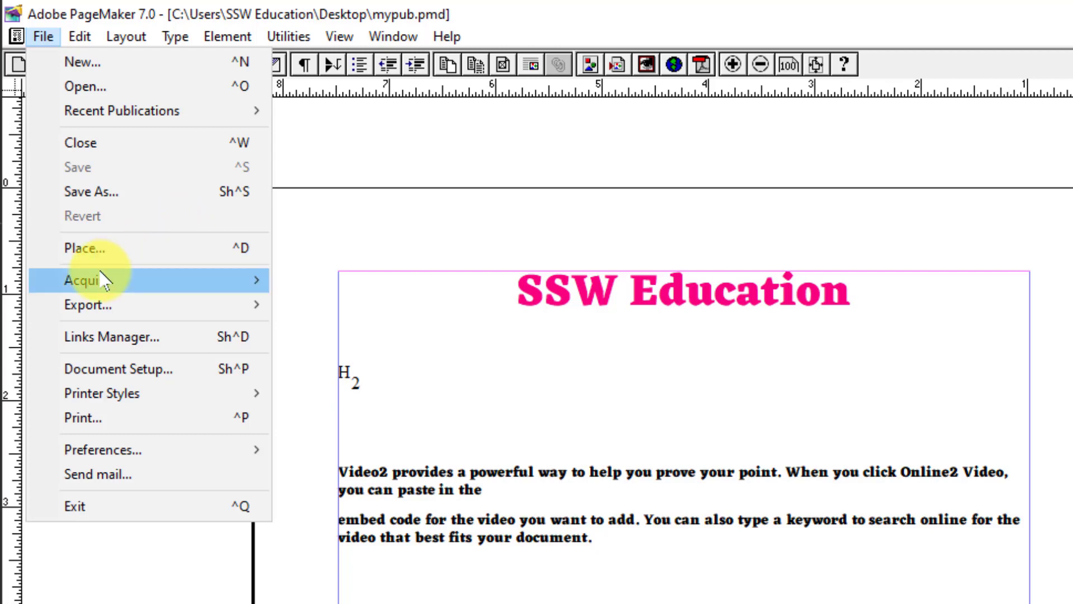
mouse_move(80, 284)
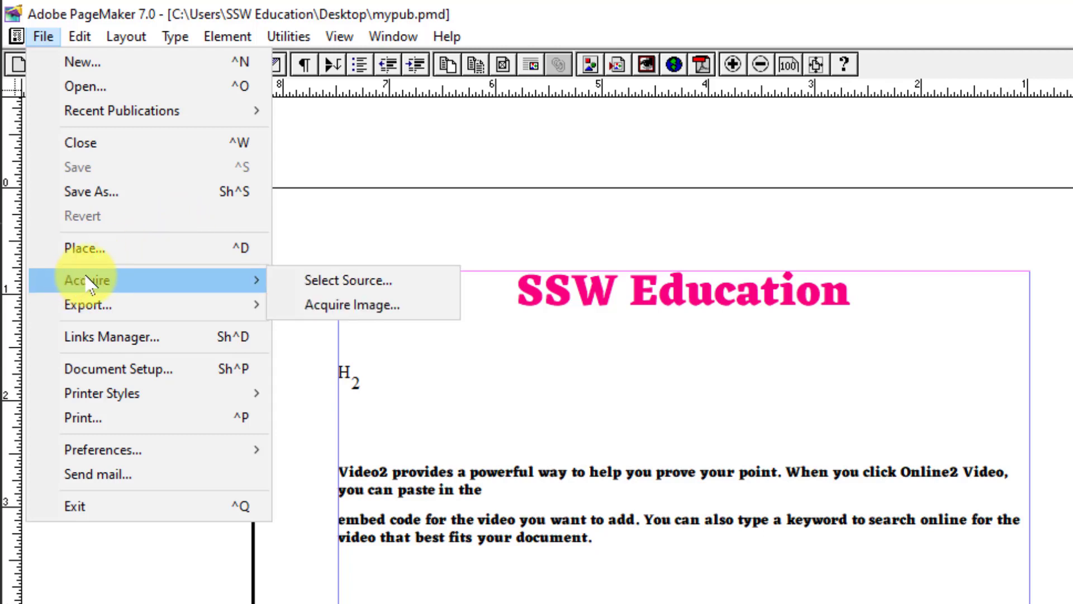
mouse_move(121, 316)
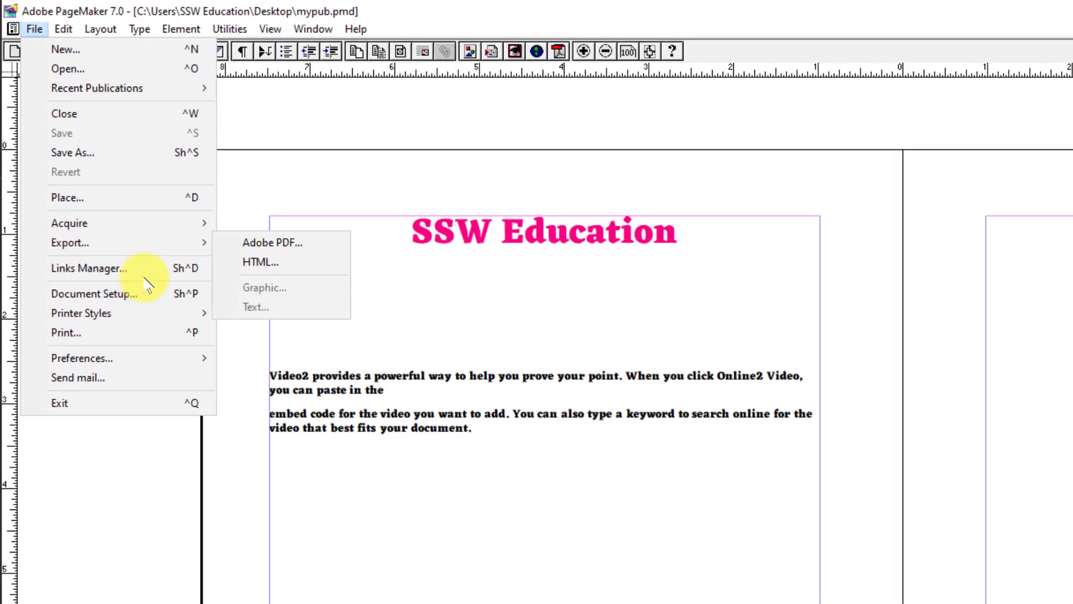
left_click(108, 269)
left_click(489, 301)
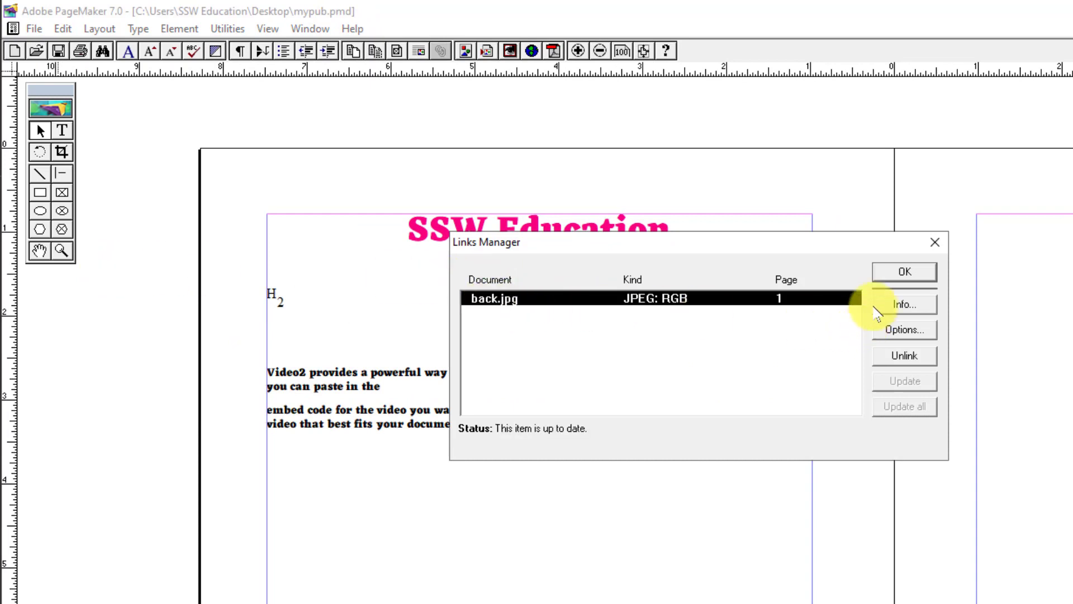
left_click(934, 243)
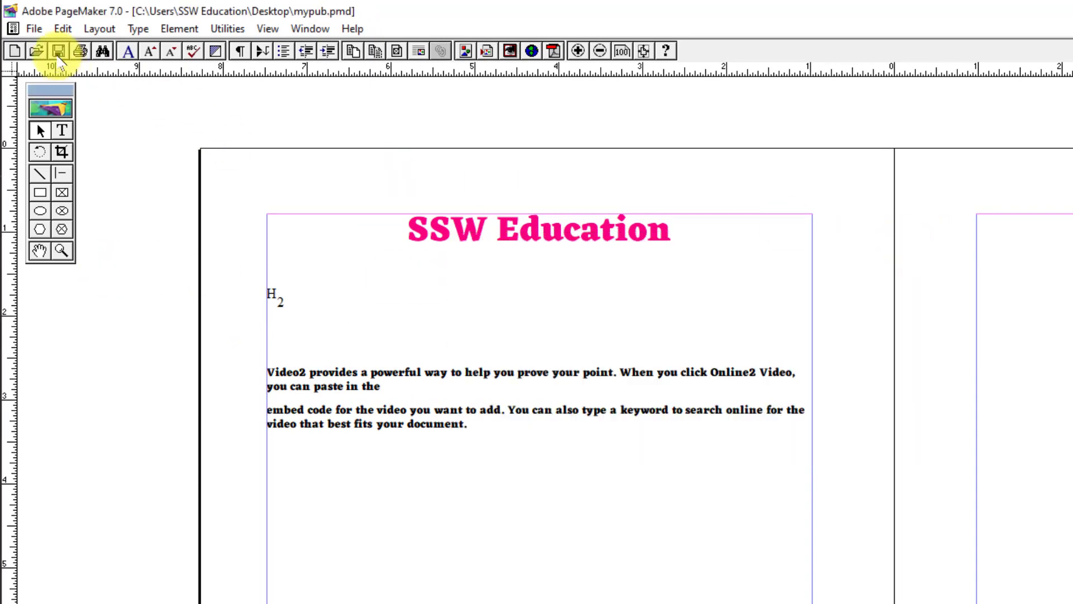
Examine the page size, orientation, margins and output options in Document Setup, leaving them unchanged
left_click(34, 29)
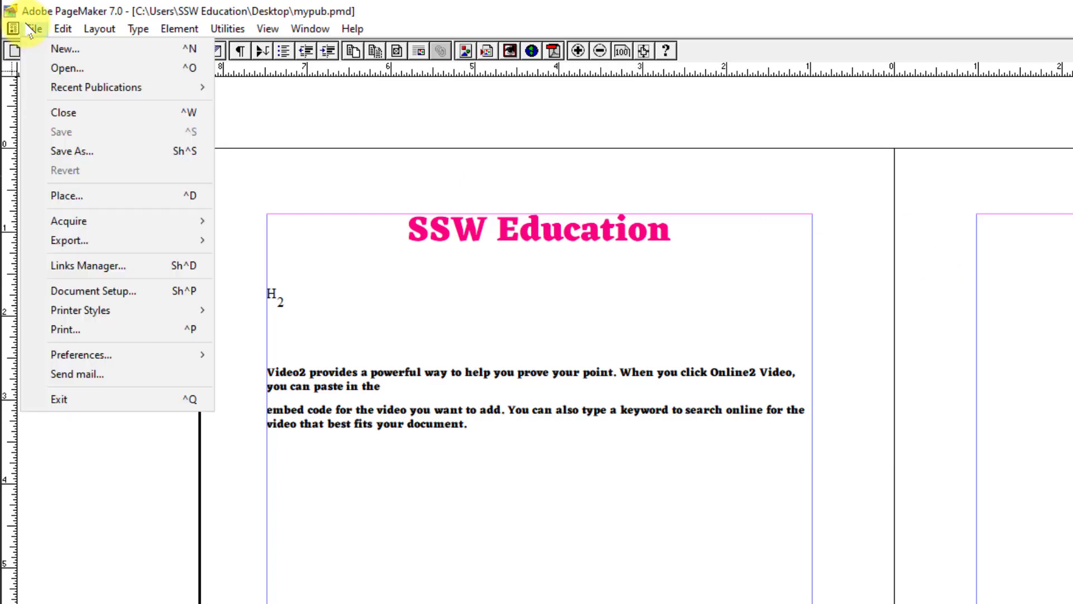
left_click(110, 295)
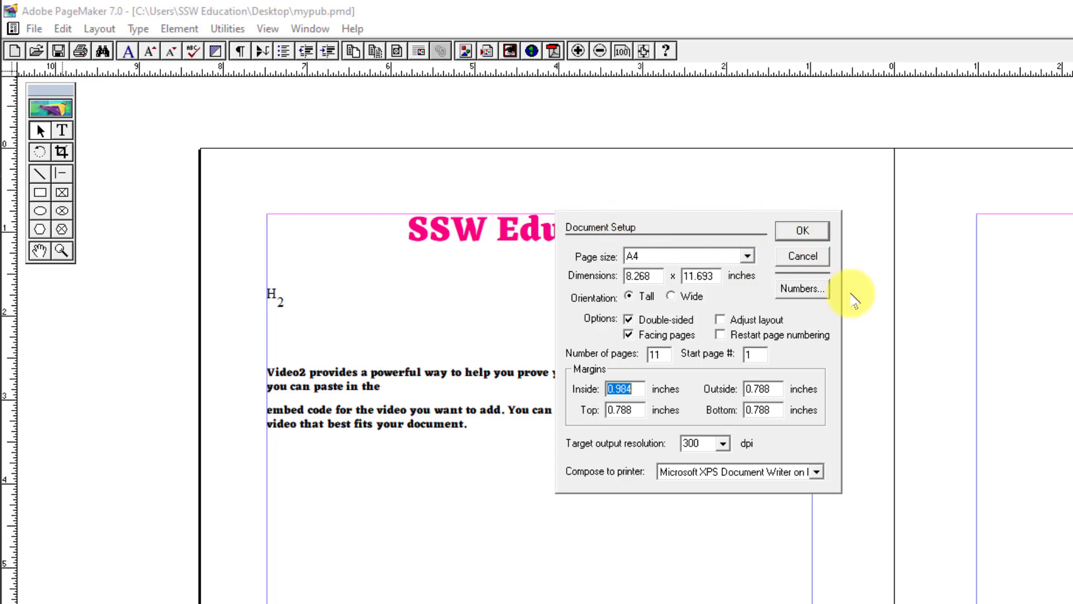
left_click(805, 255)
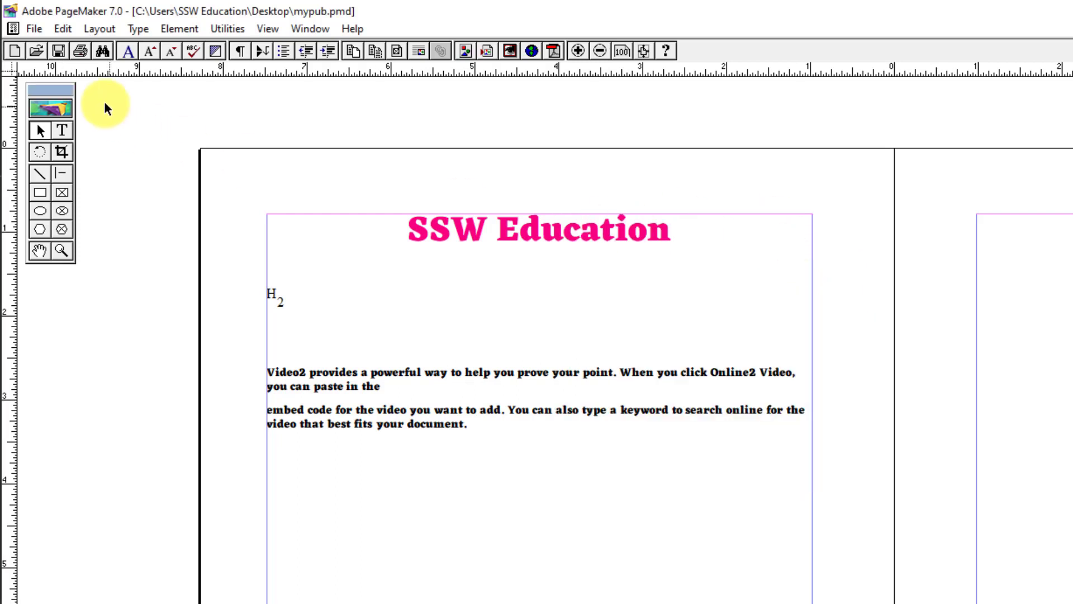
Prepare a print job on Microsoft XPS Document Writer with 3 copies and the page range 1-11
left_click(34, 28)
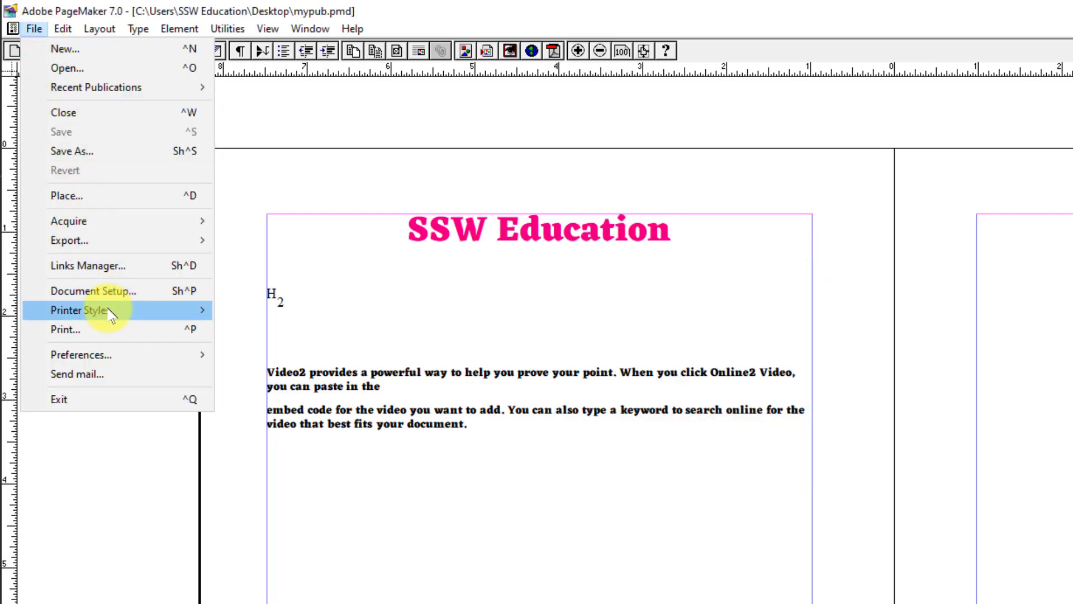
mouse_move(109, 315)
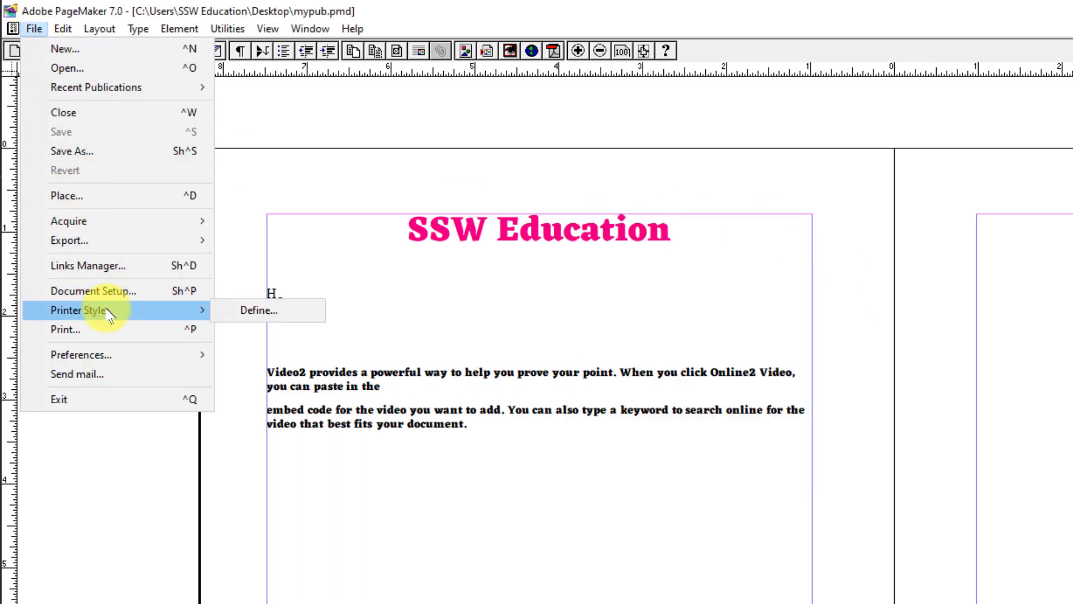
left_click(67, 330)
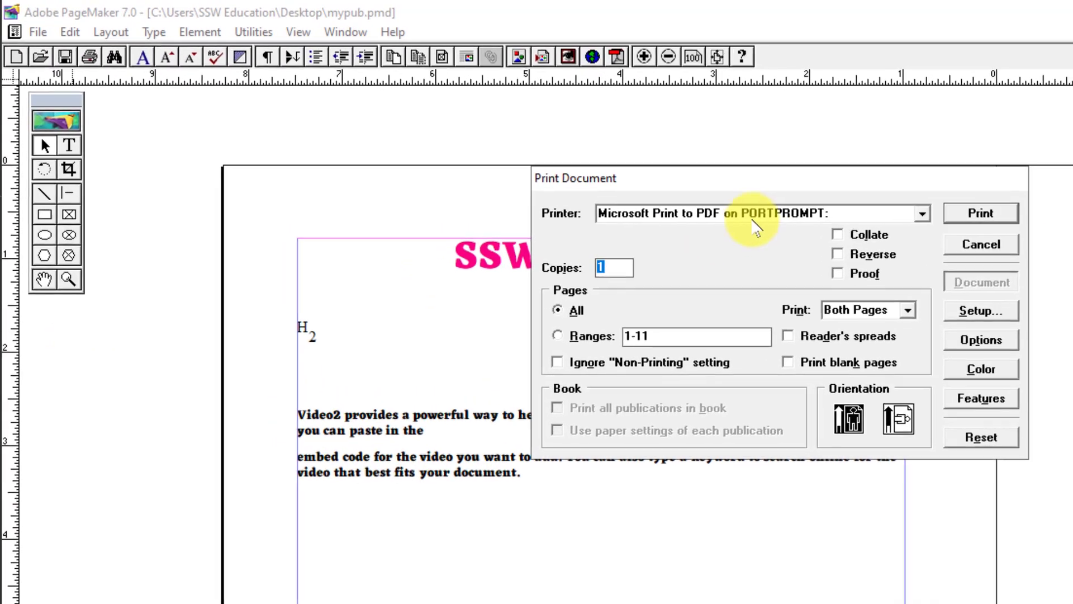
left_click(682, 220)
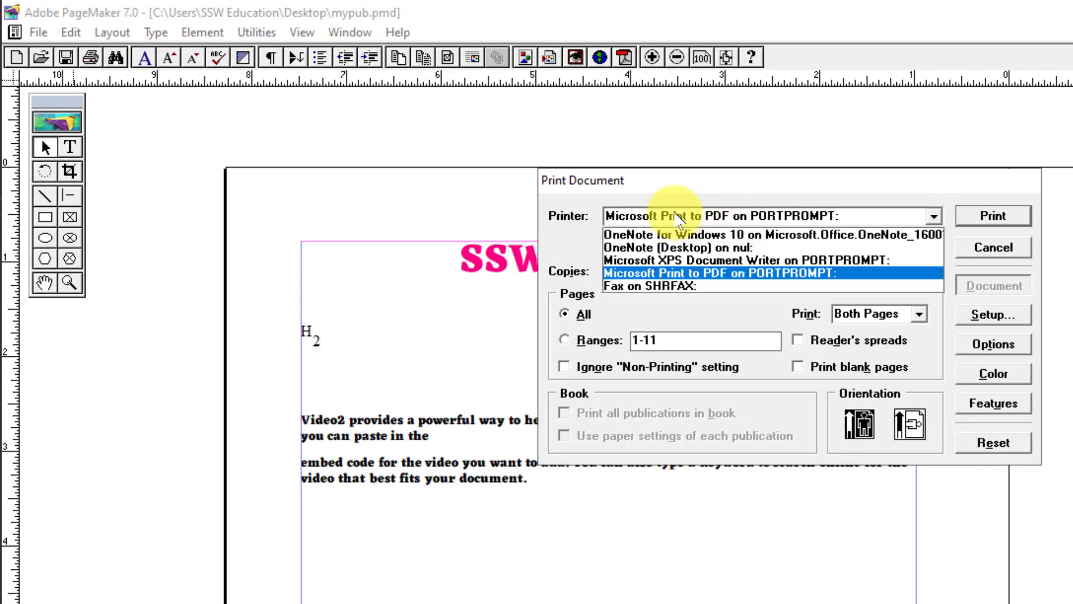
left_click(677, 260)
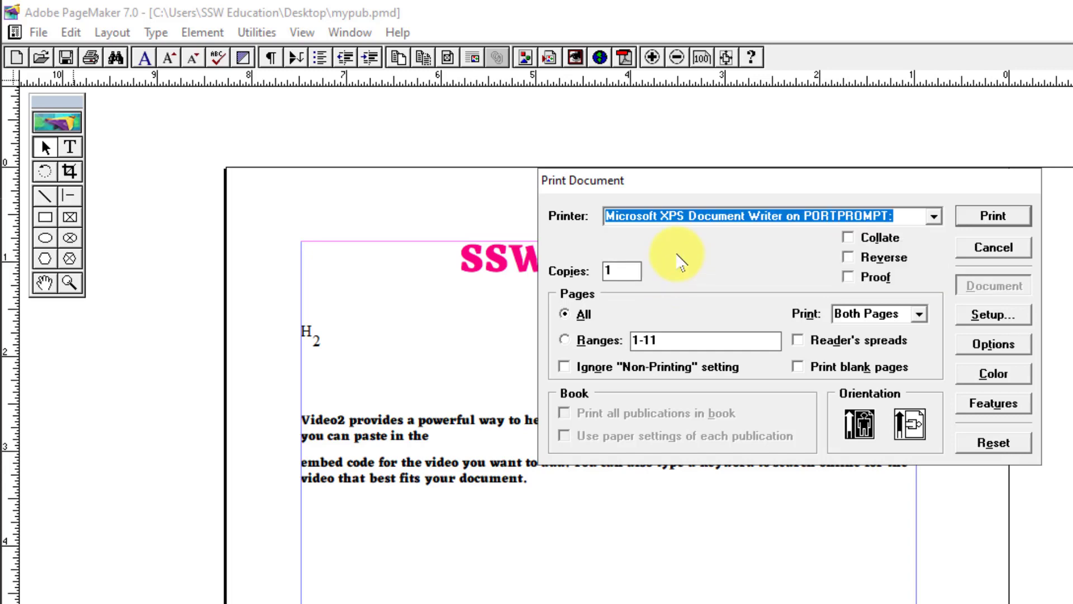
left_click_drag(633, 267, 598, 272)
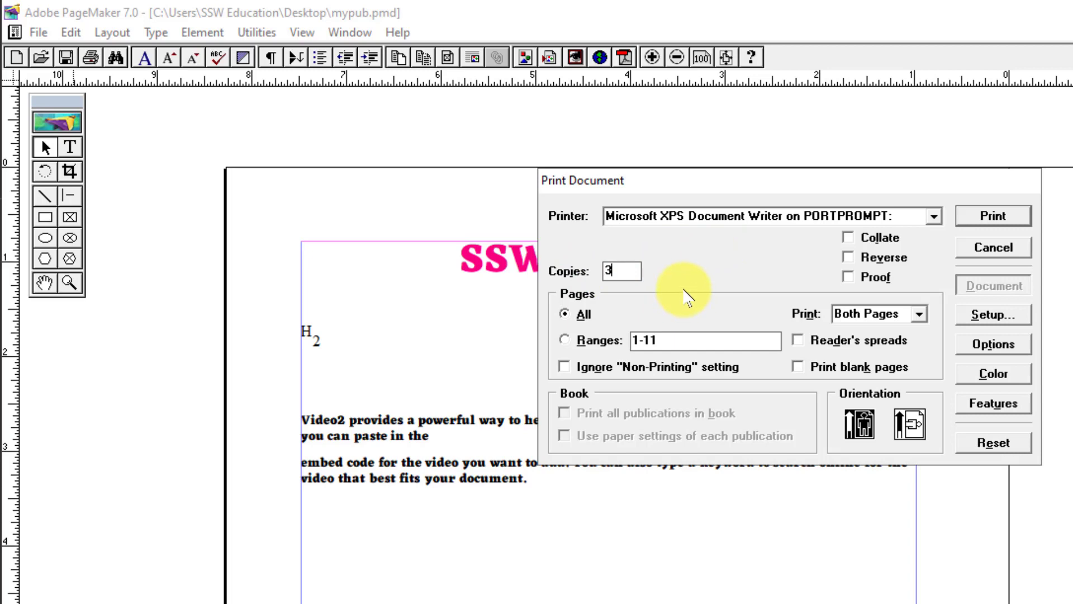
left_click_drag(678, 335, 598, 341)
left_click(576, 339)
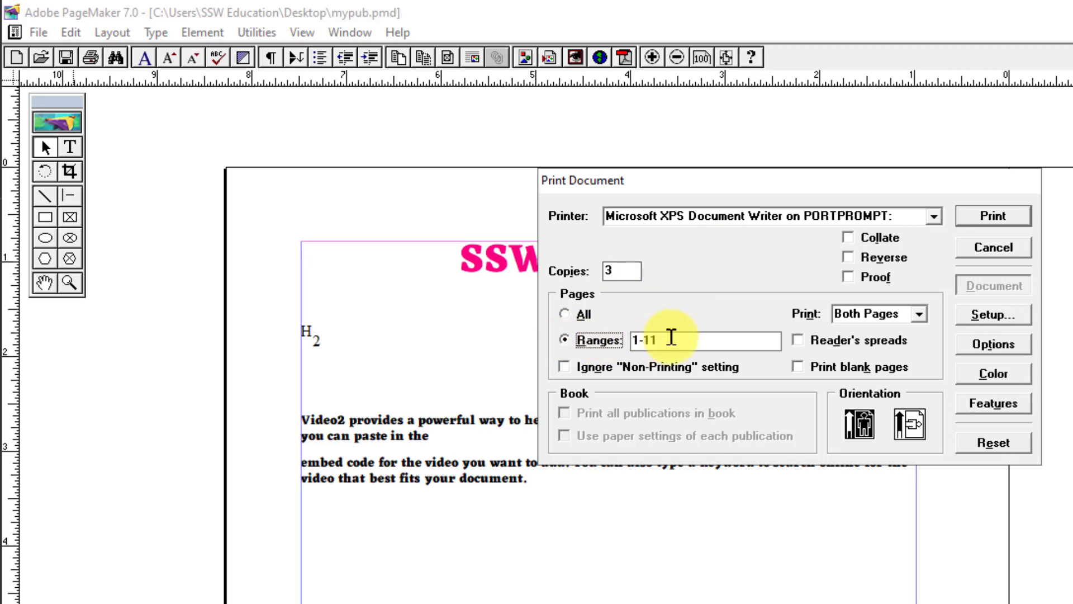
left_click(599, 339)
Examine the Collate option and the page selection choices with Both Pages chosen, and cancel the print job
left_click(872, 240)
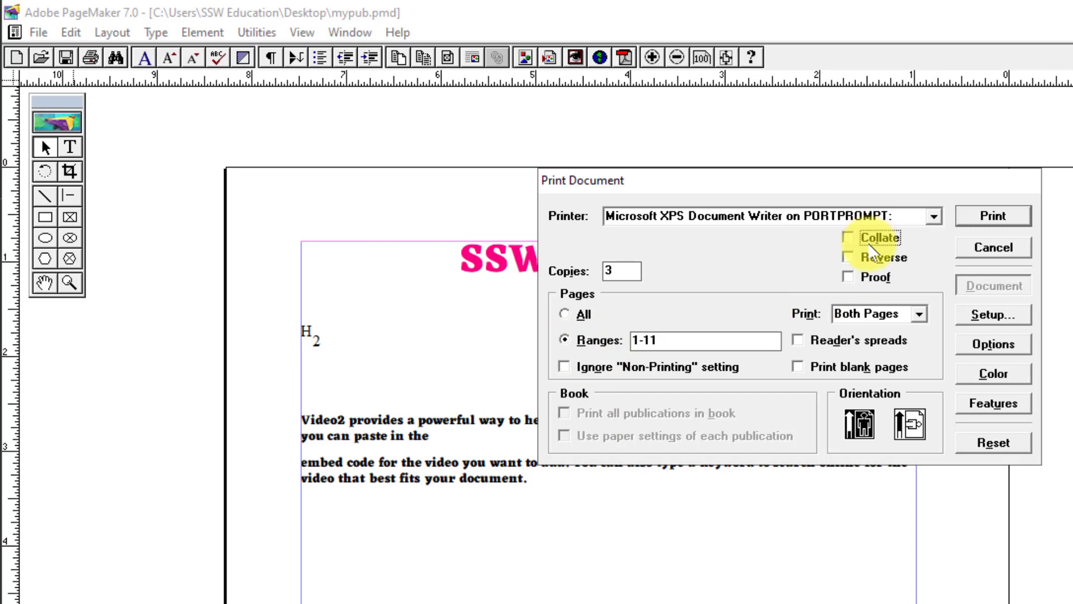
left_click(900, 312)
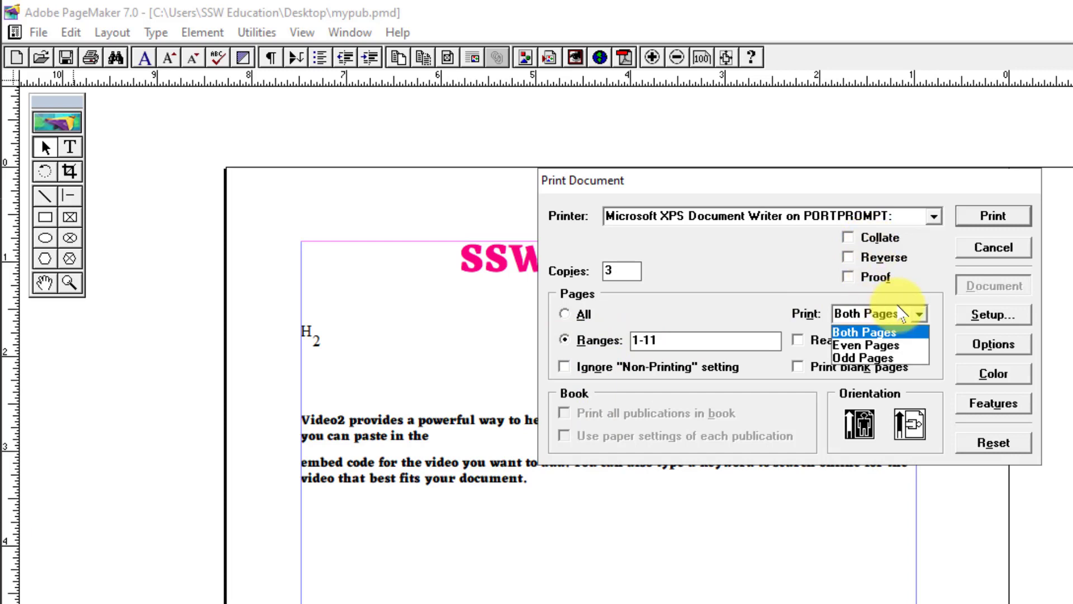
left_click(901, 313)
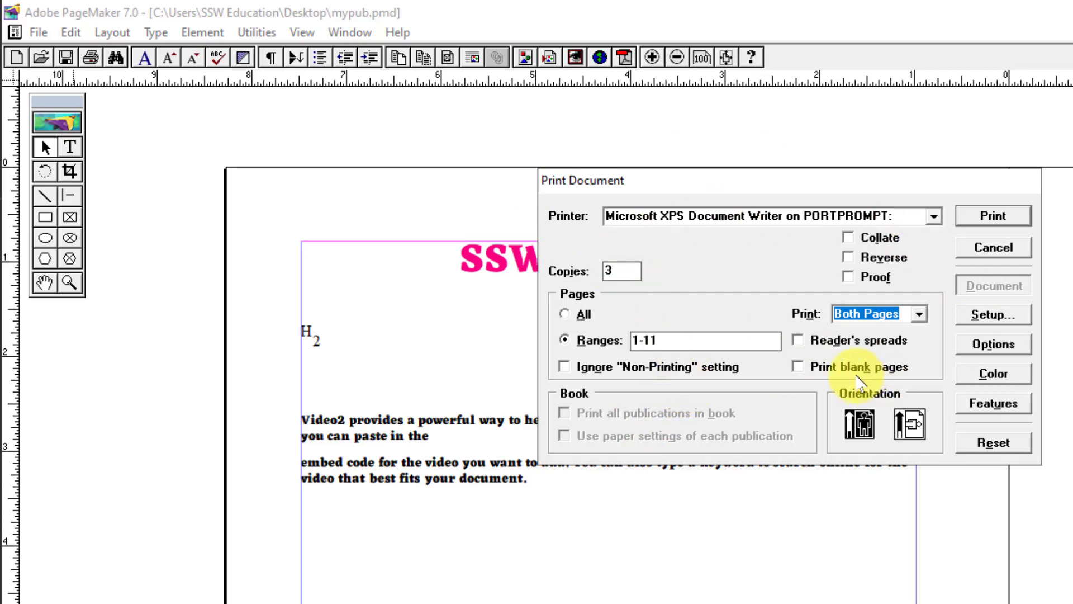
left_click_drag(716, 182, 625, 170)
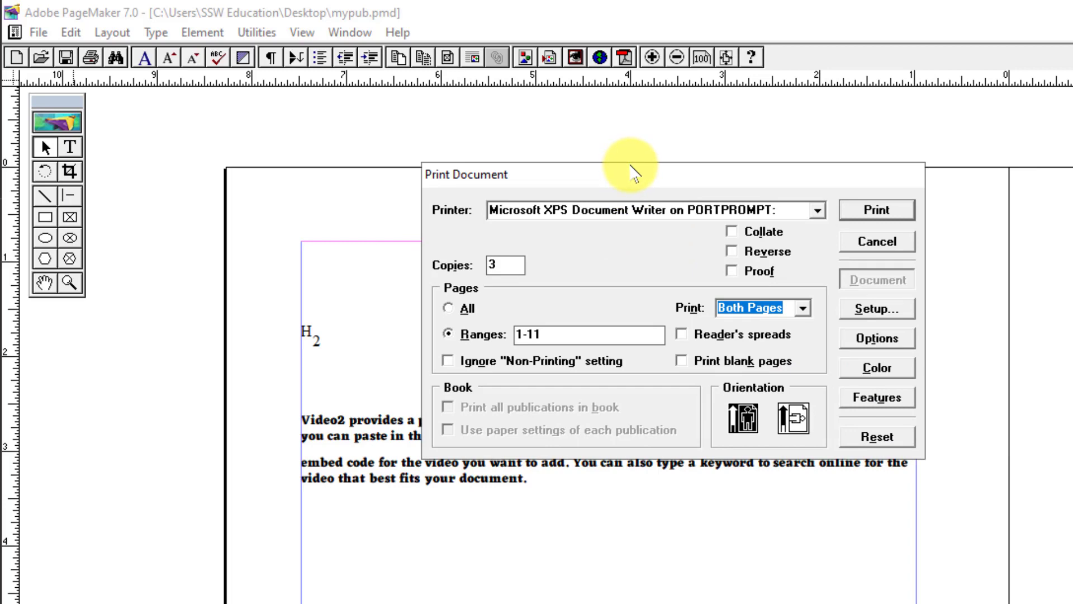
left_click(876, 241)
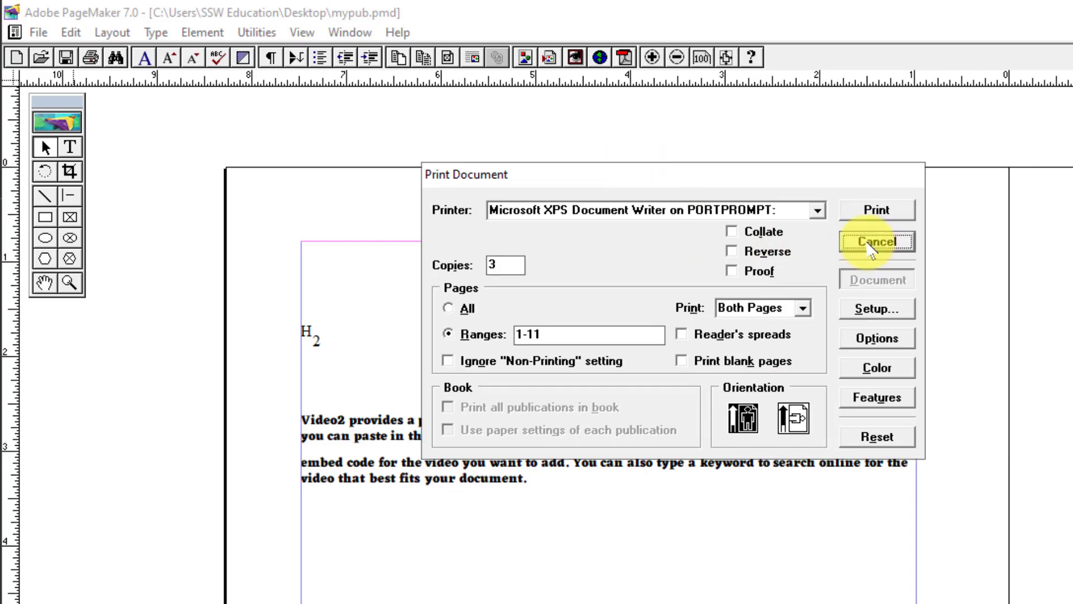
Define a new printer style named myprint
left_click(41, 33)
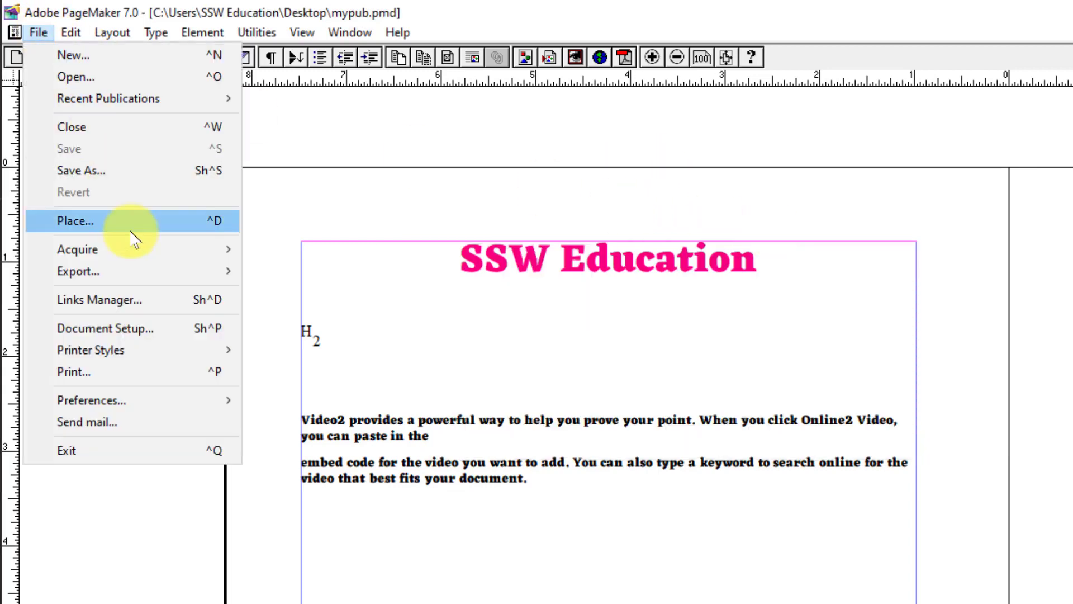
mouse_move(148, 352)
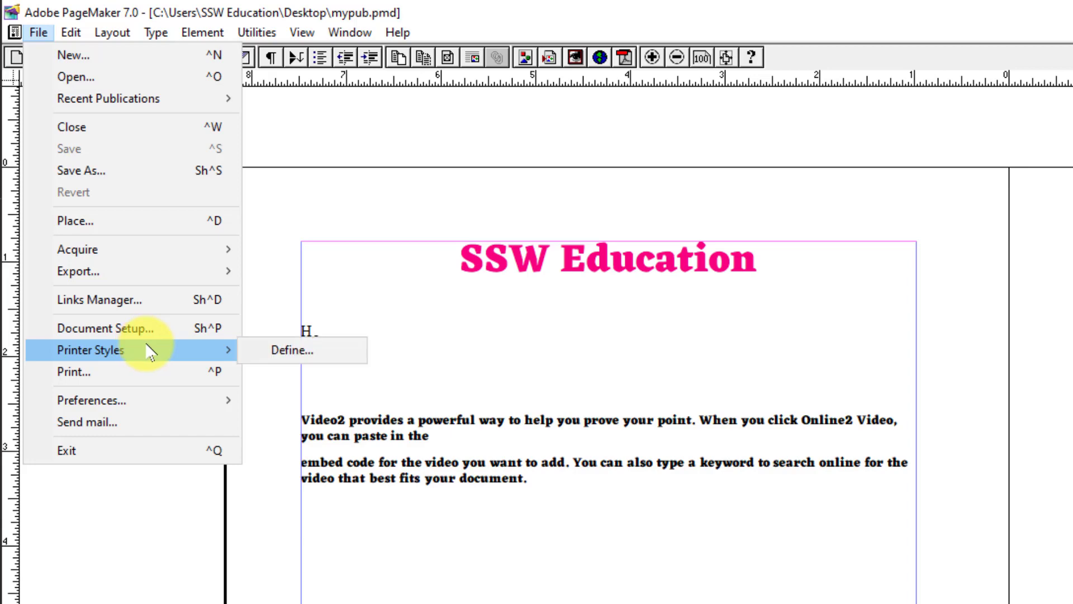
left_click(309, 351)
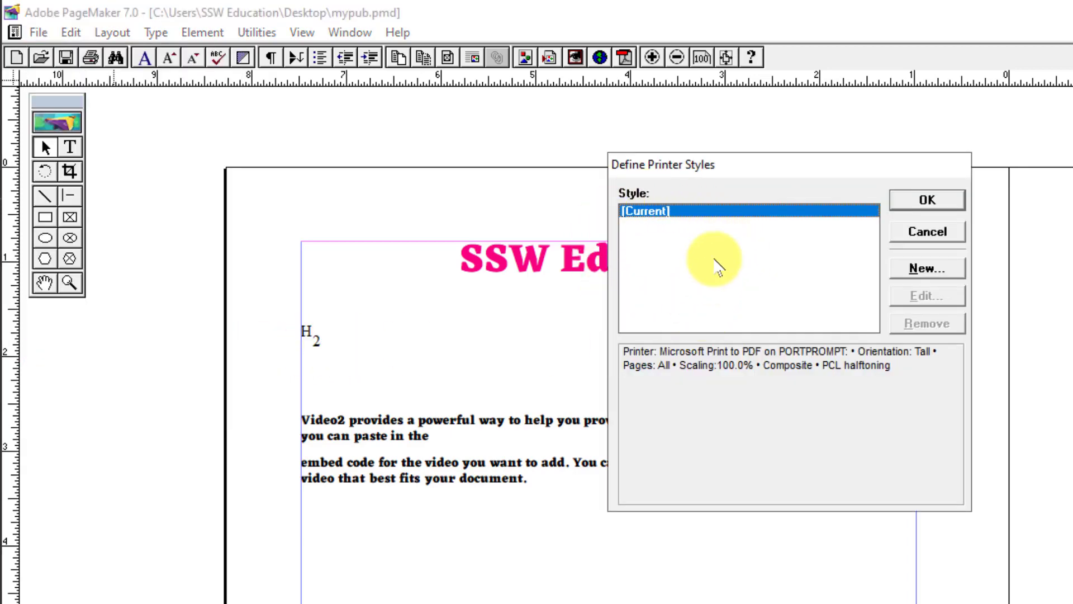
left_click(926, 269)
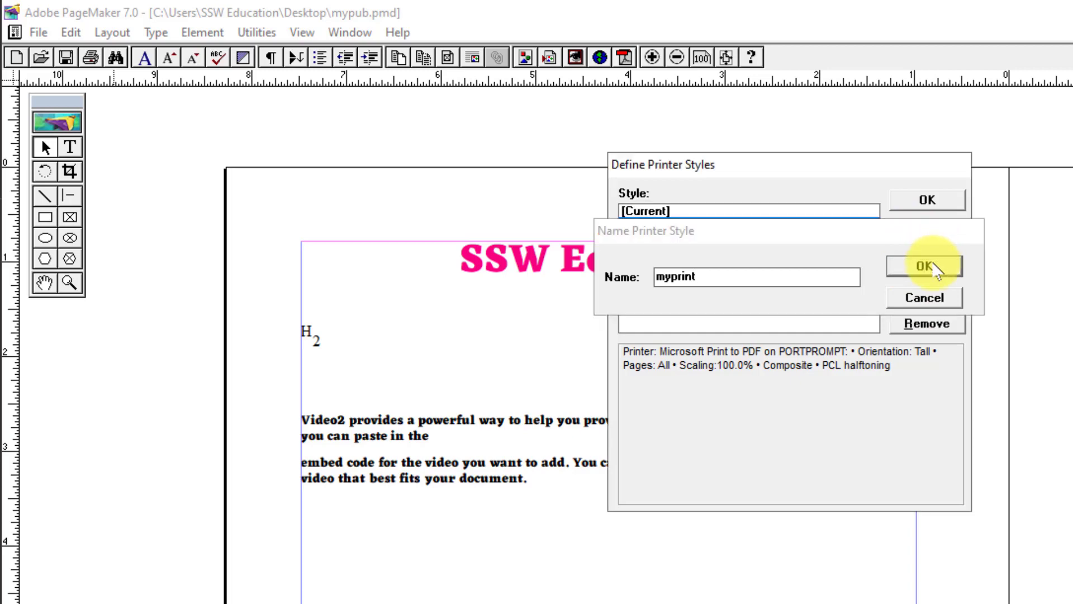
left_click(925, 266)
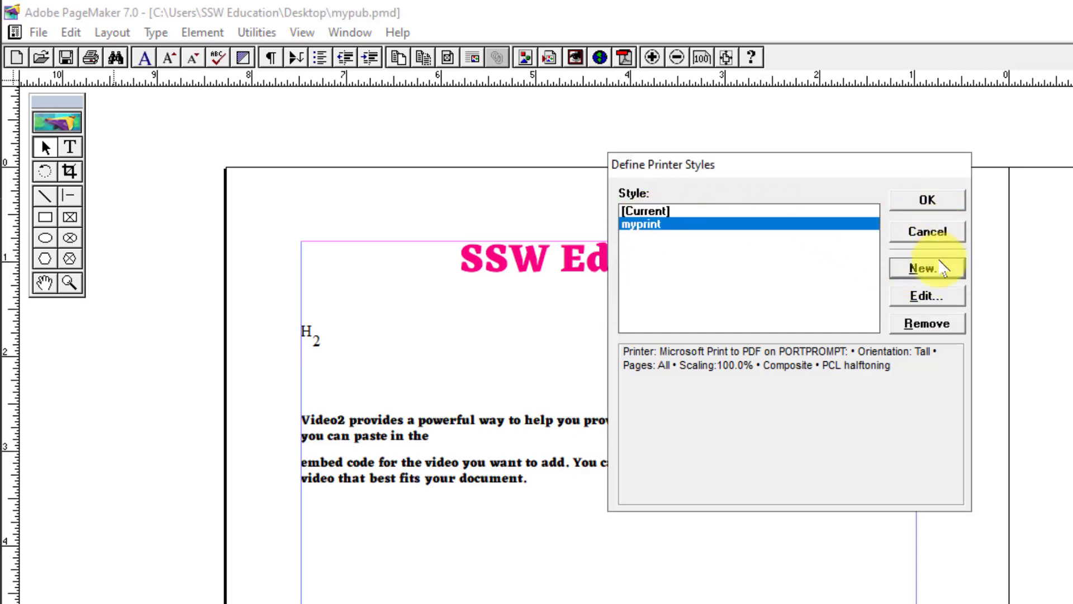
Set the myprint style to Microsoft Print to PDF, 3 collated copies and Both Pages, and save the printer styles
left_click(942, 298)
left_click_drag(820, 179, 789, 165)
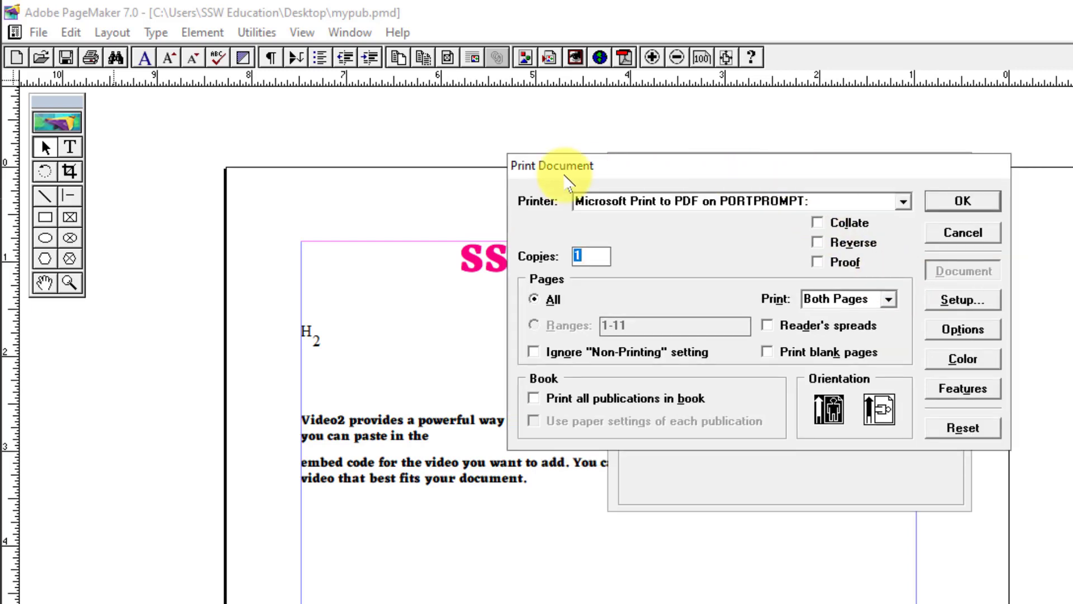
left_click(631, 202)
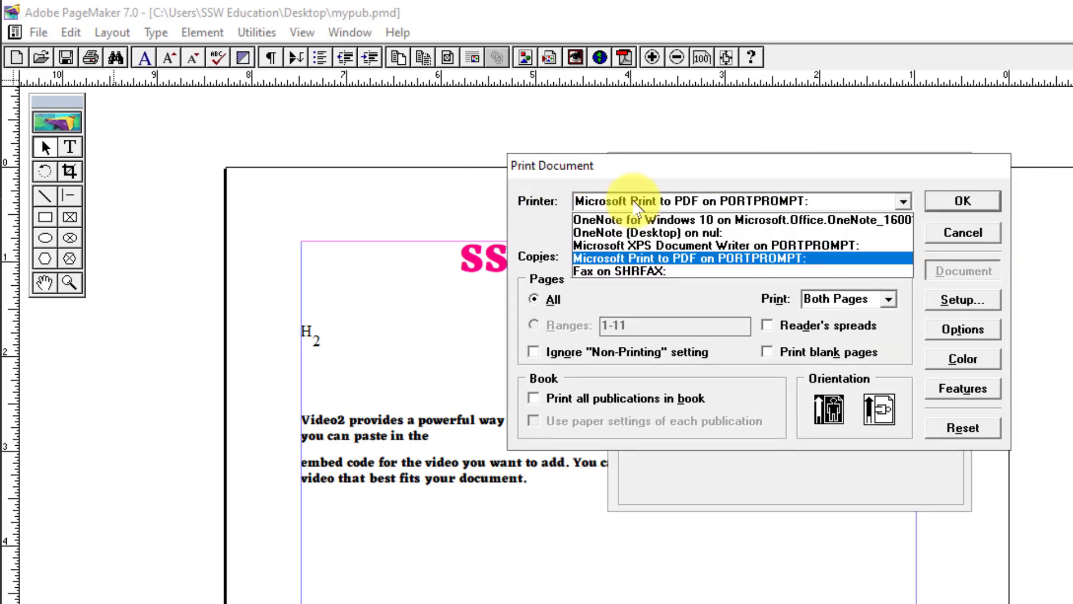
left_click(652, 257)
type("3")
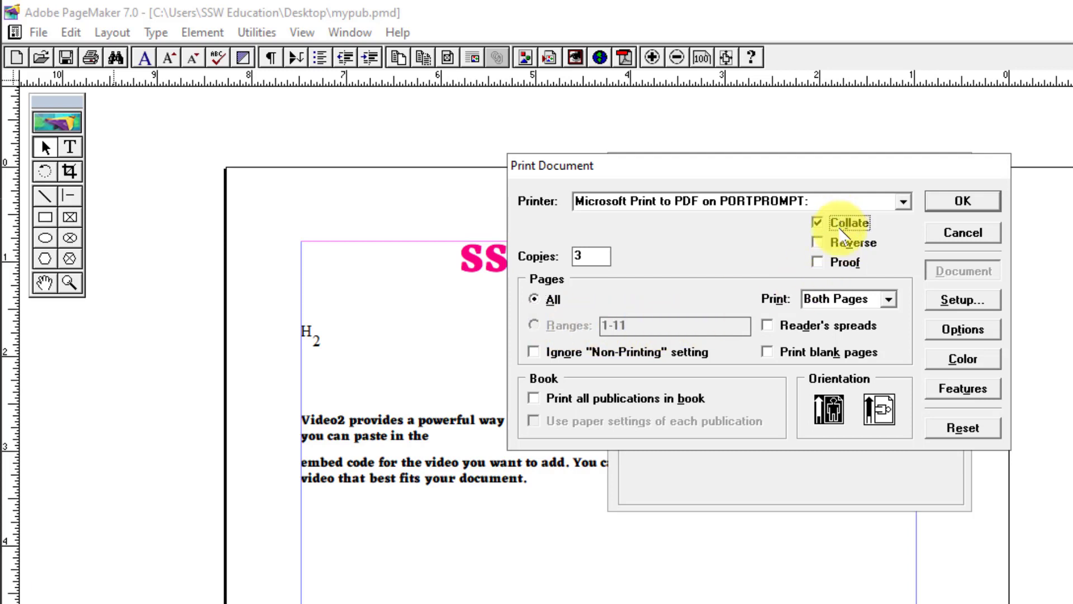
left_click(888, 299)
left_click(878, 310)
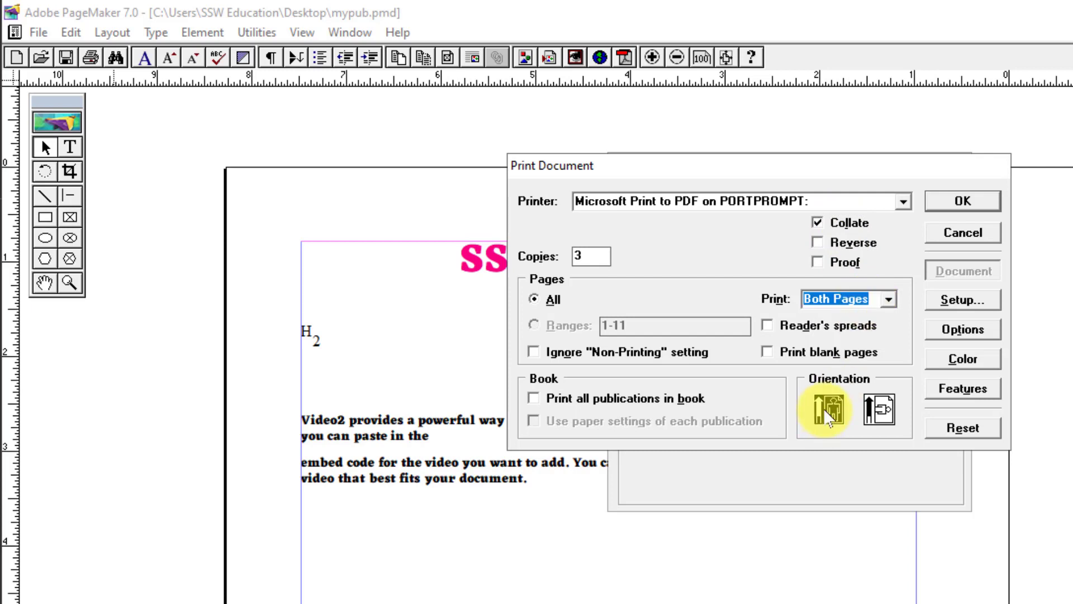
left_click(953, 201)
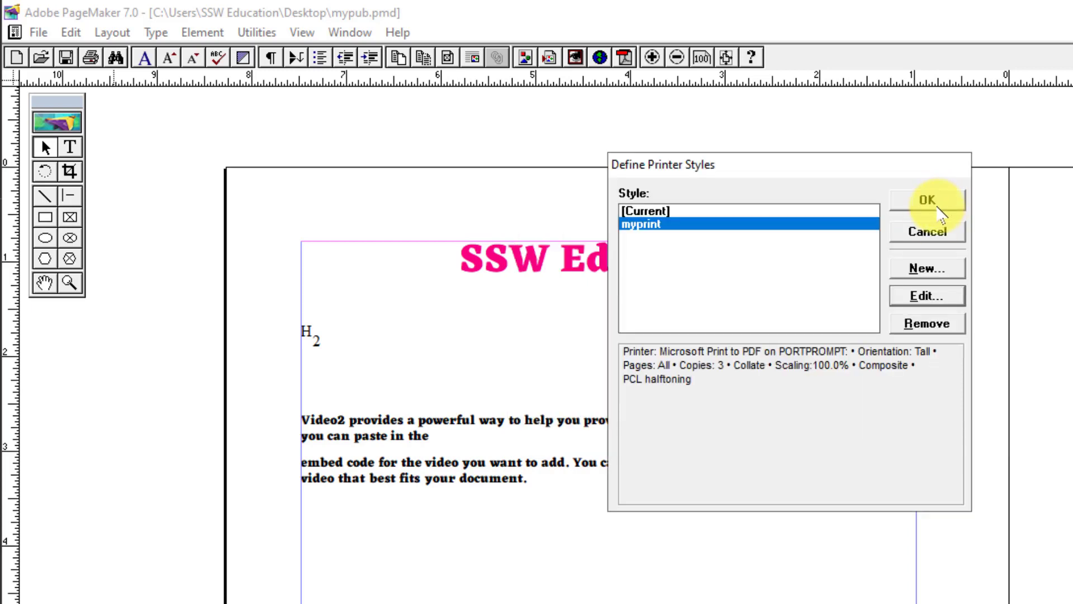
left_click(899, 199)
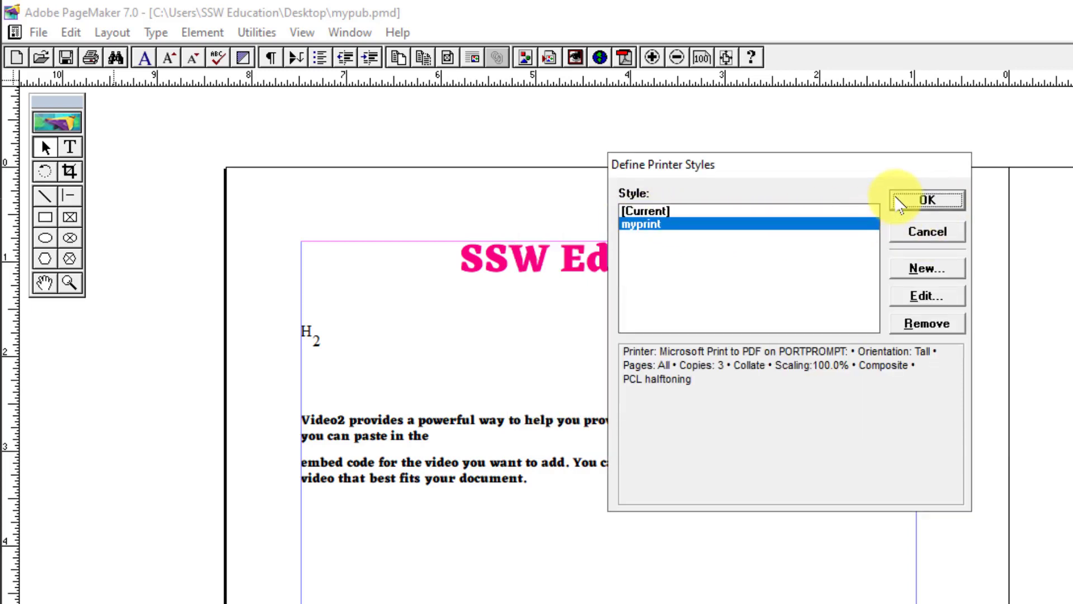
Check the print settings loaded by the myprint style, keeping All pages selected, and cancel without printing
left_click(38, 32)
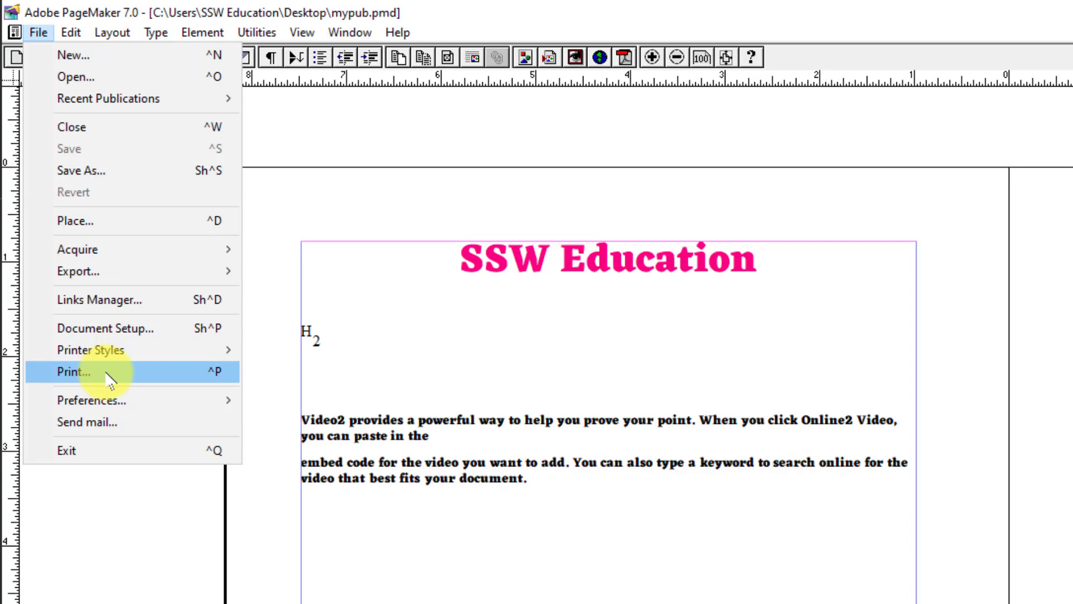
mouse_move(218, 353)
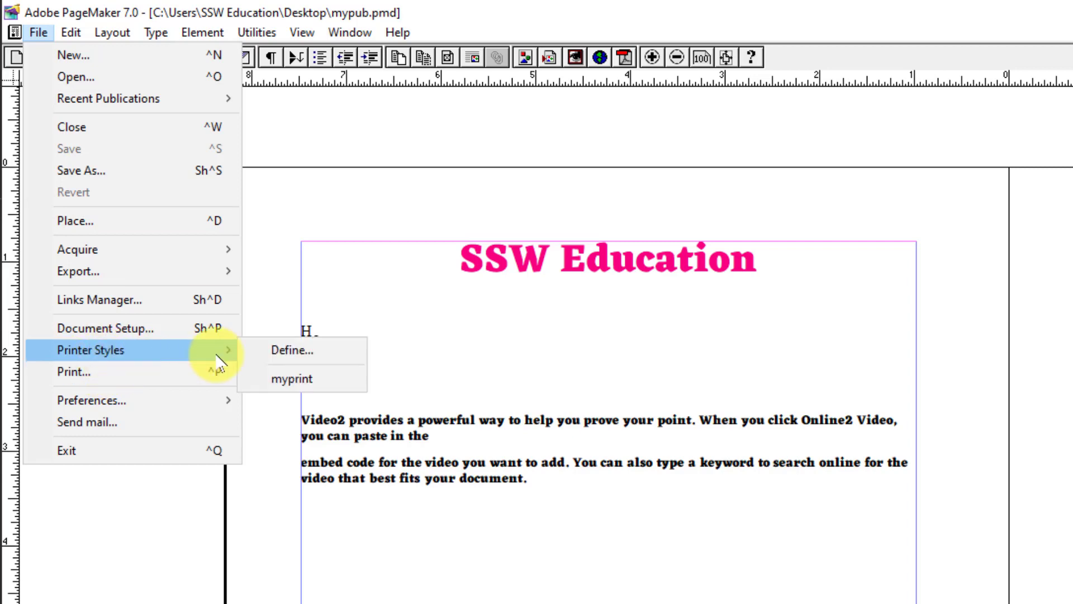
left_click(296, 380)
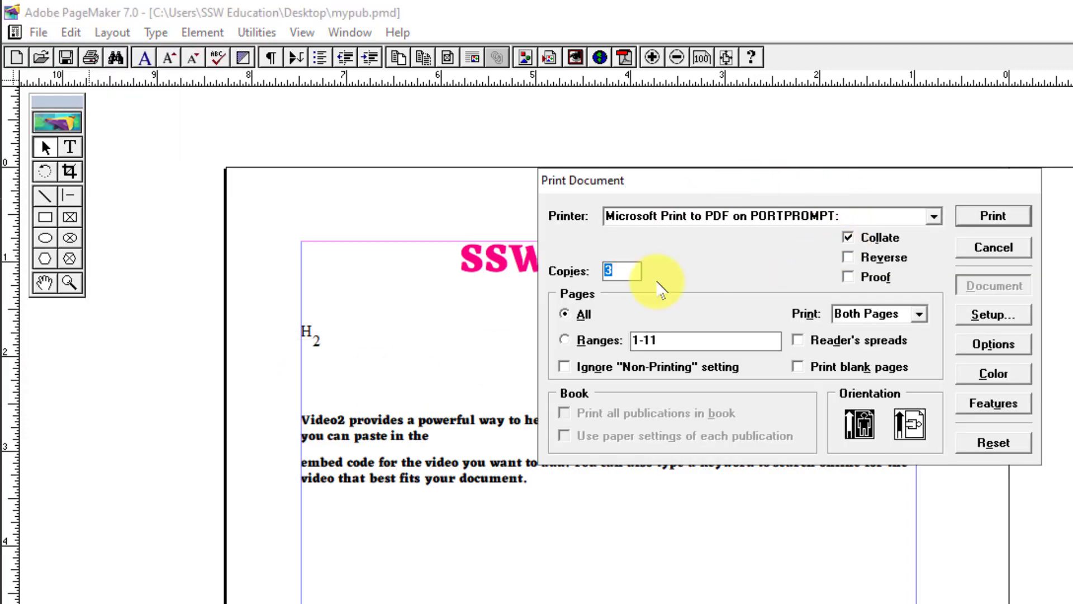
left_click(562, 339)
left_click(583, 314)
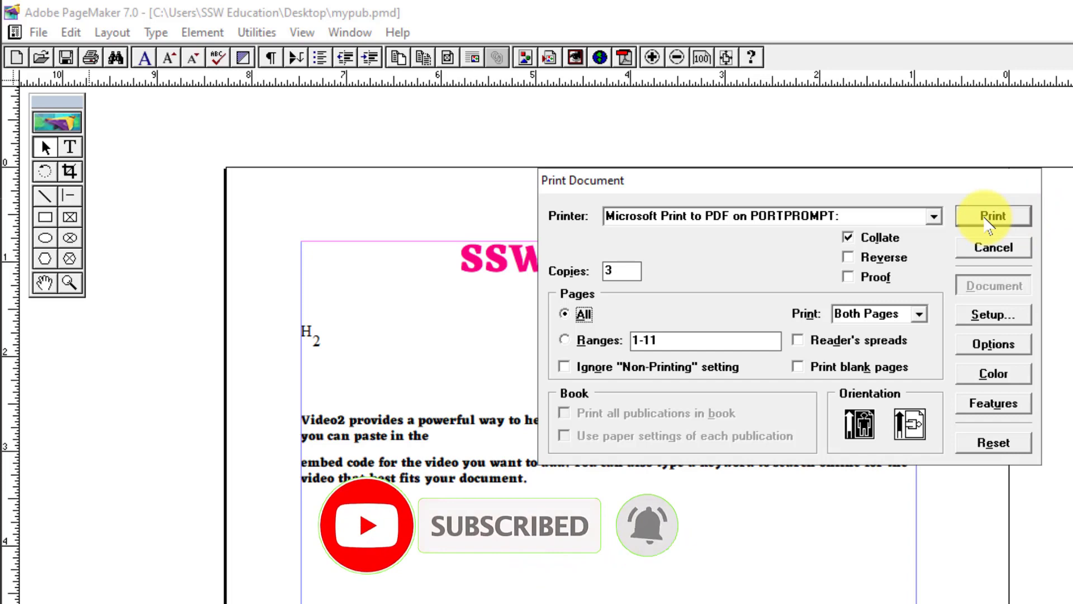
left_click(991, 249)
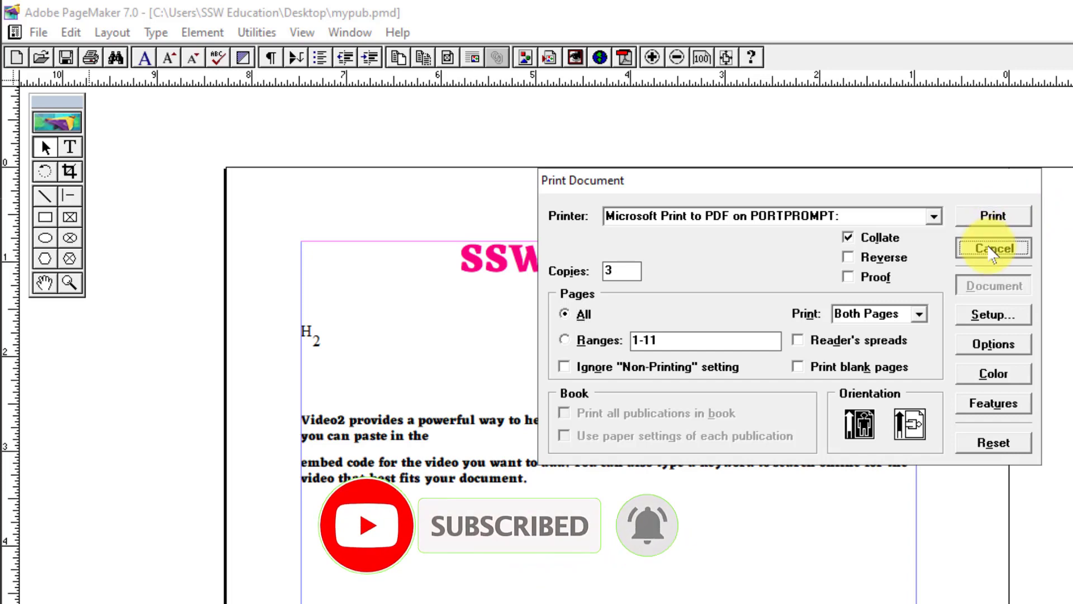
Examine the measurement, graphics display and nudge options in the general preferences, leaving them as they are
left_click(38, 33)
mouse_move(112, 399)
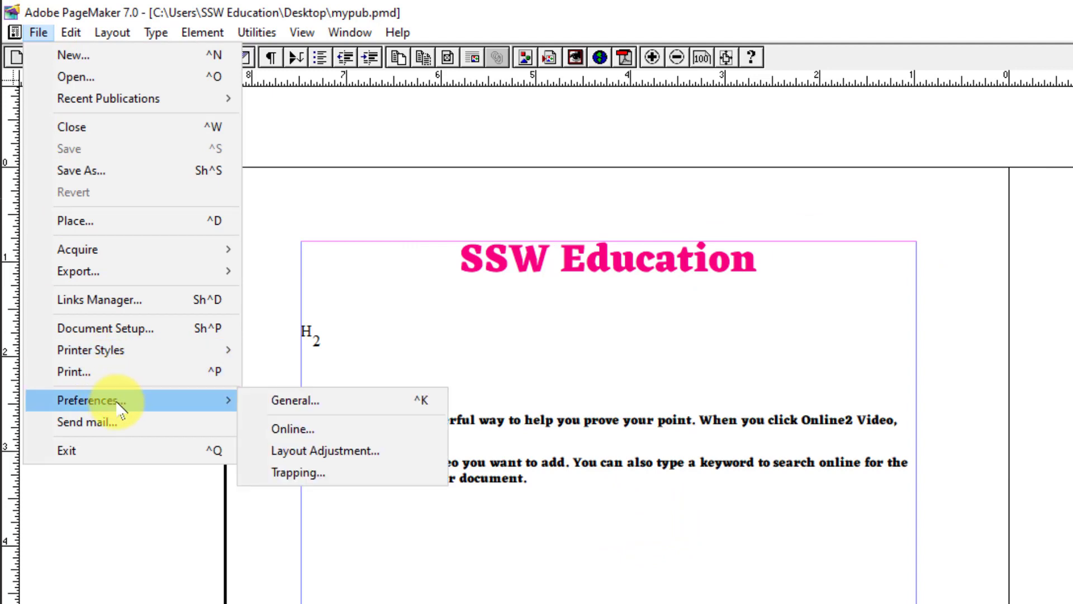
left_click(321, 402)
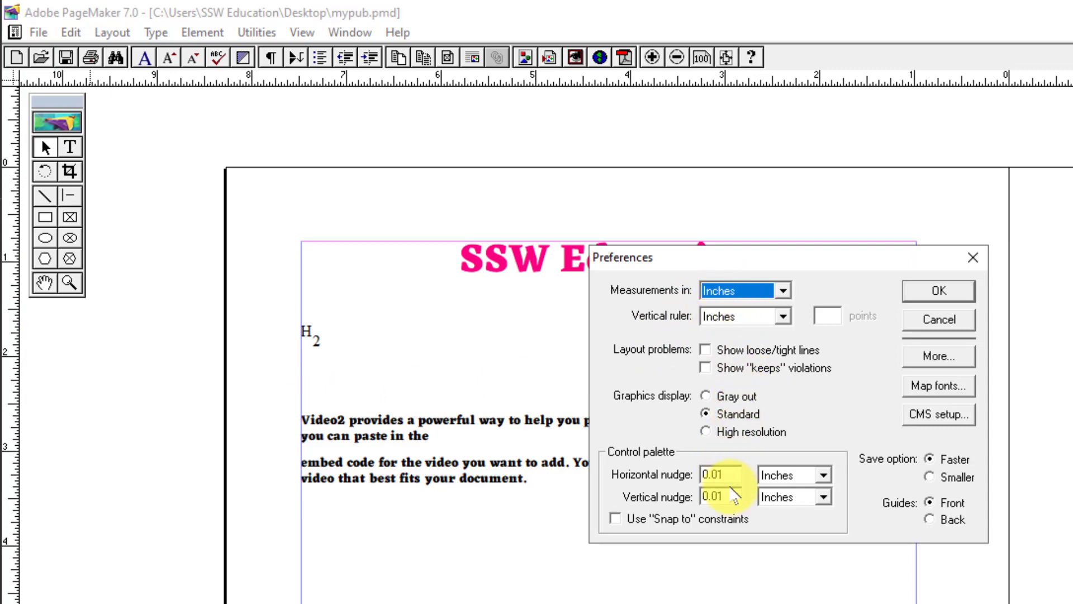
left_click(939, 290)
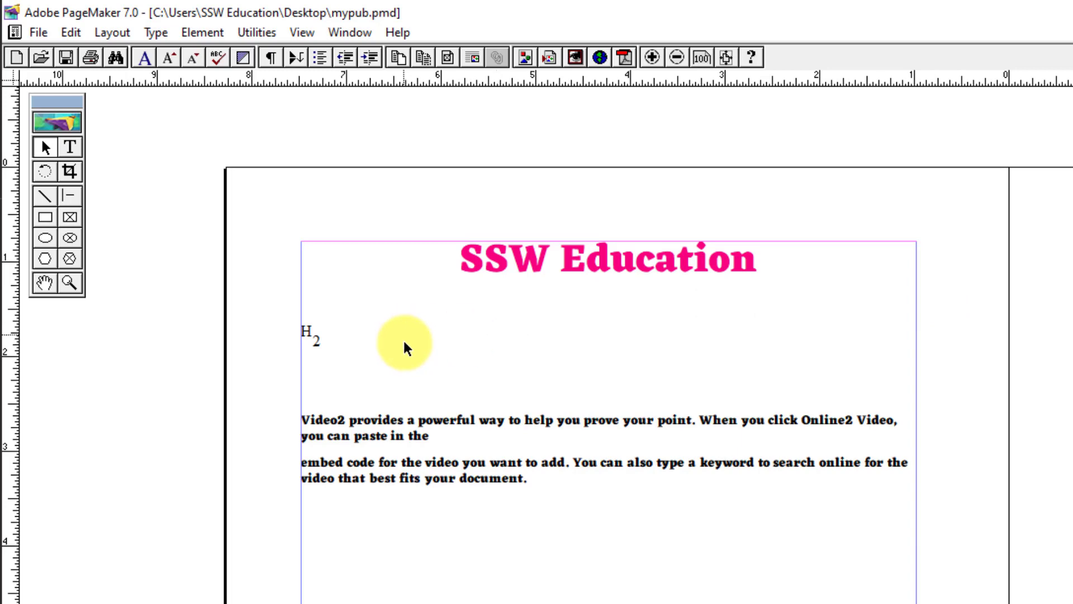
left_click(38, 33)
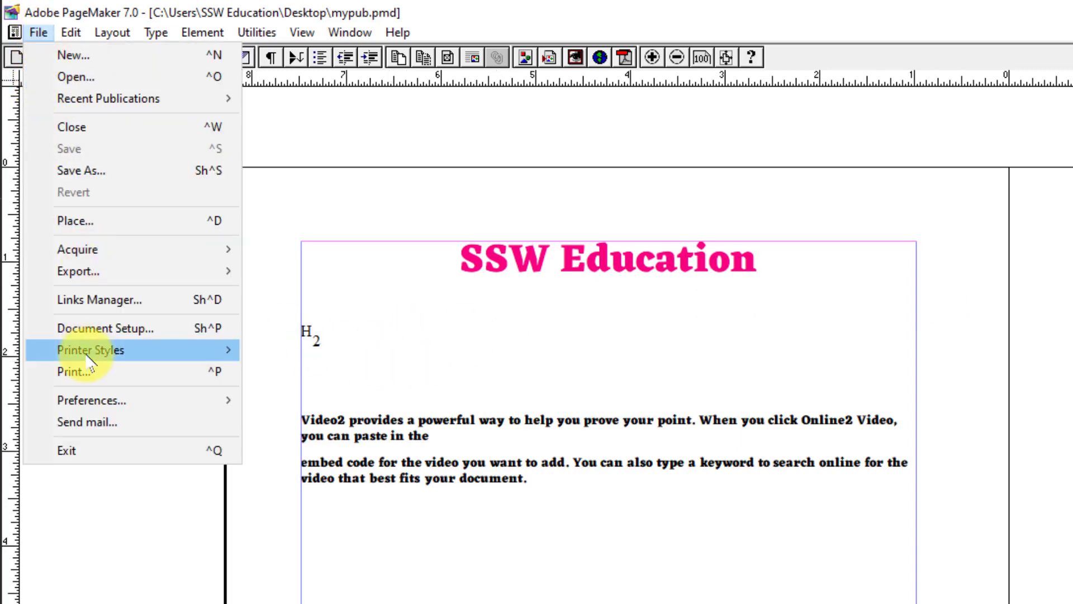
left_click(92, 448)
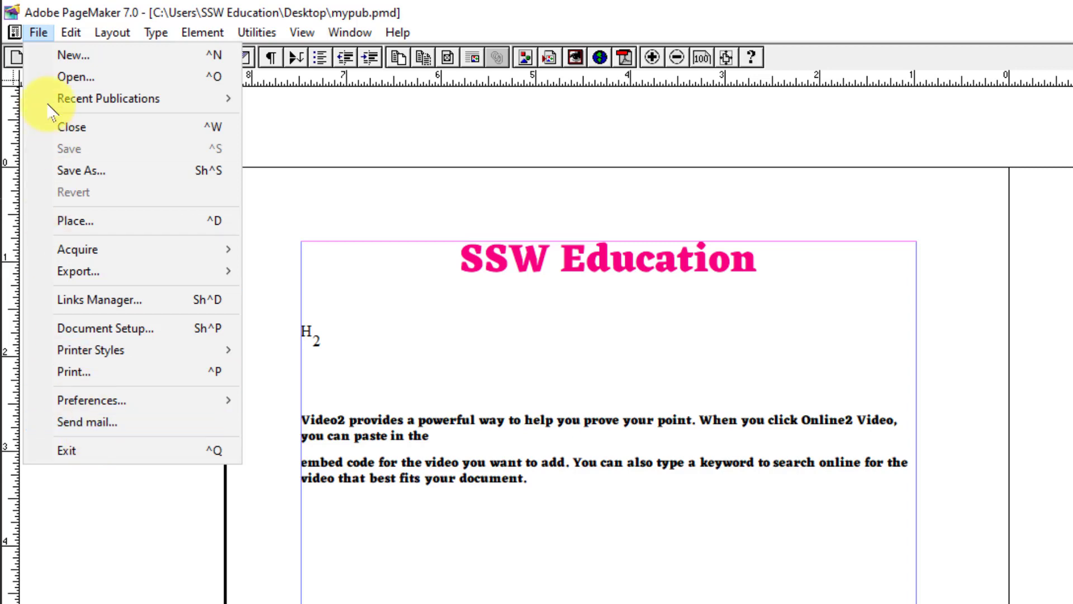
left_click(71, 32)
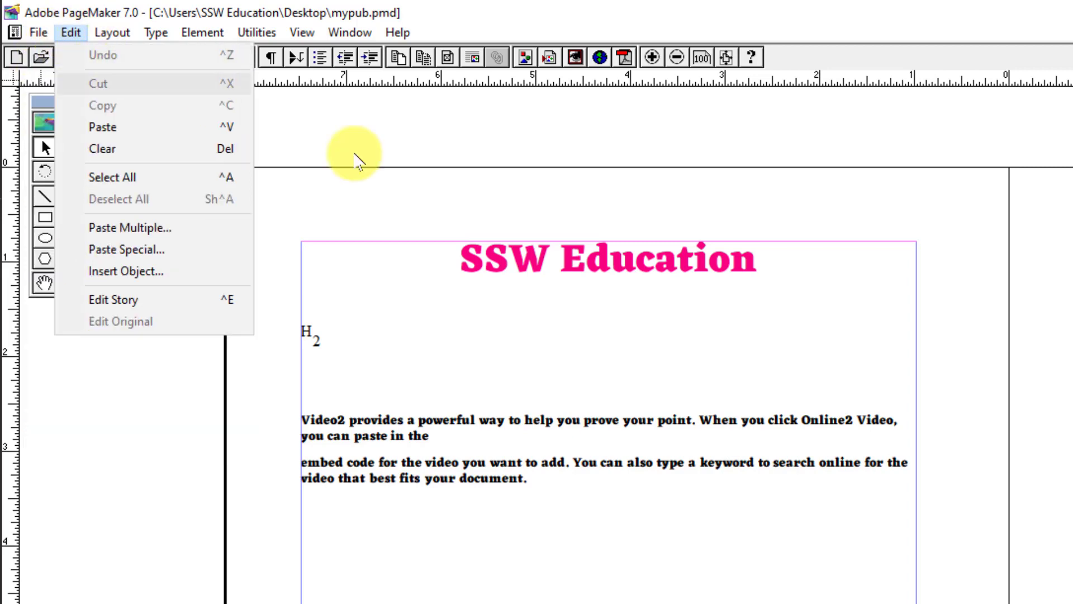
Select the text block containing the bold video paragraphs below the H2 text
left_click(582, 249)
left_click(520, 447)
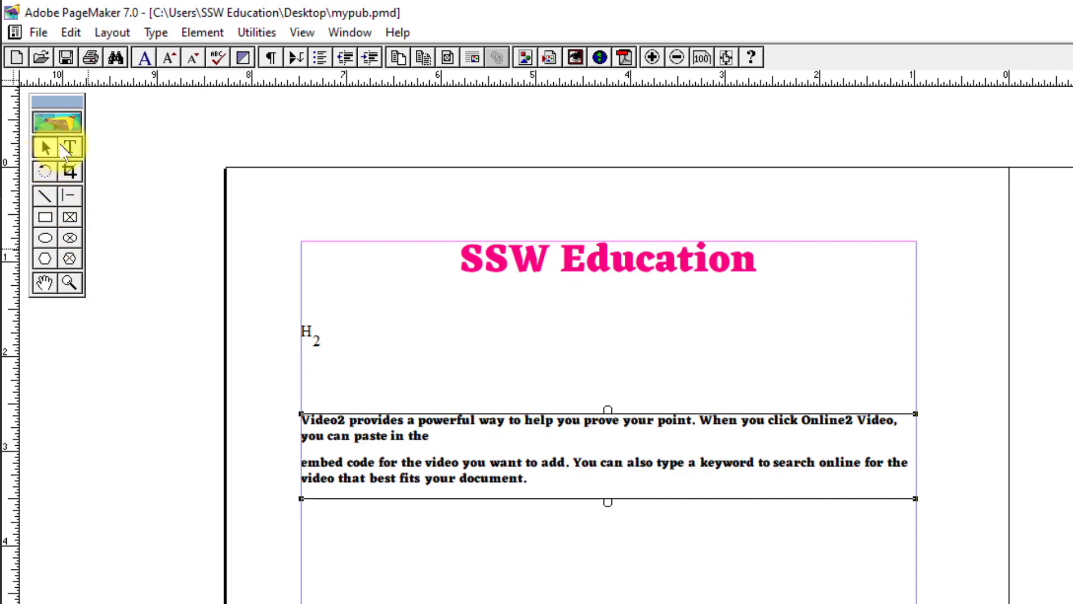
Draw a green rounded rectangle about 1.5 by 1.1 inches below the bold video paragraphs and select it
left_click(45, 217)
key("ctrl+2")
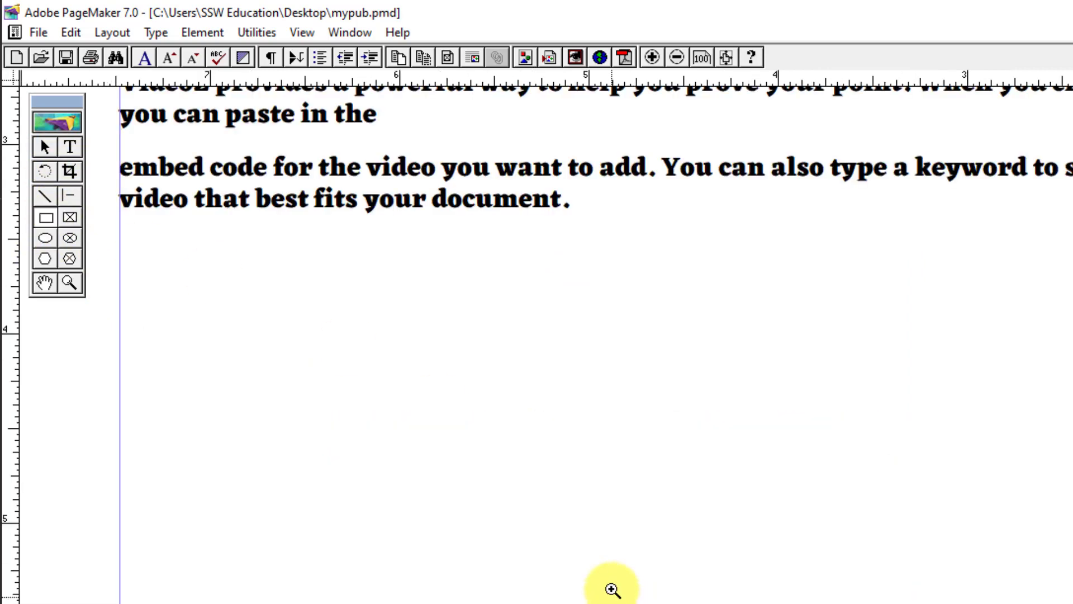
left_click_drag(541, 380, 816, 589)
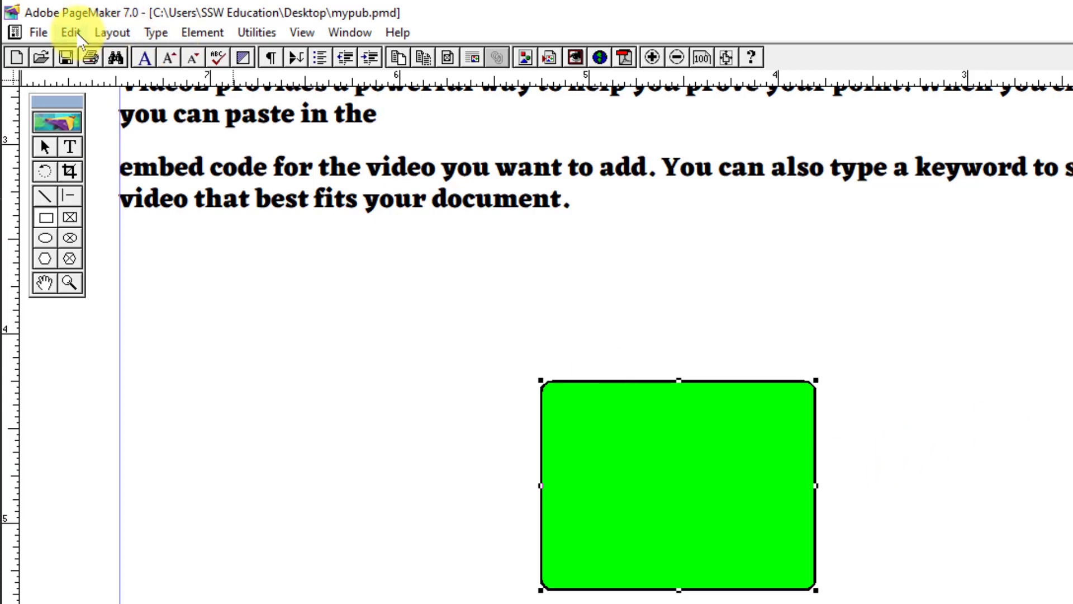
left_click(71, 32)
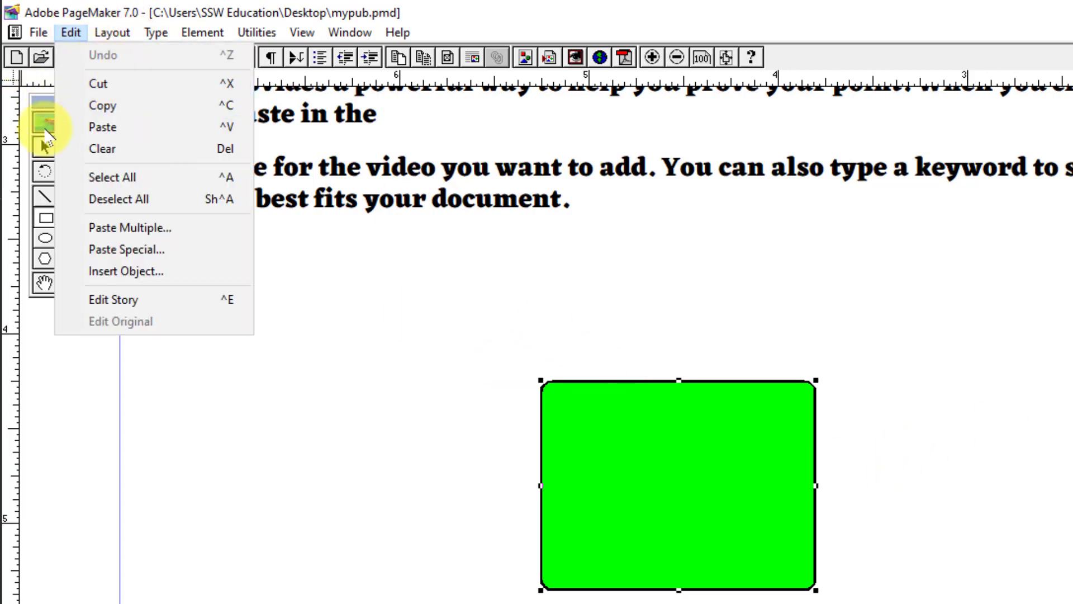
left_click(44, 147)
left_click(696, 436)
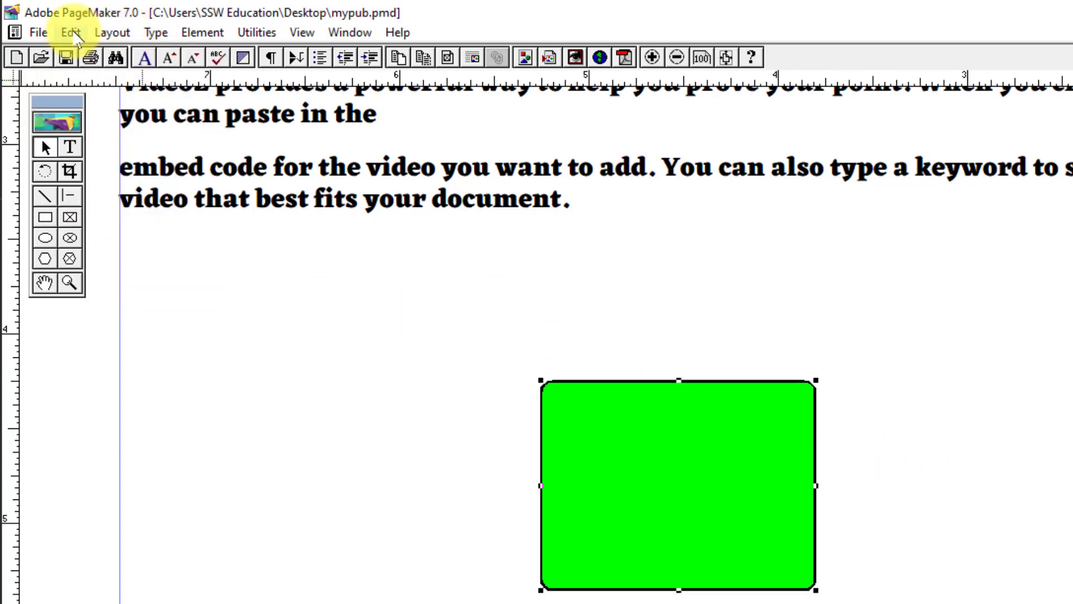
Delete the green rectangle and undo the deletion
key("Delete")
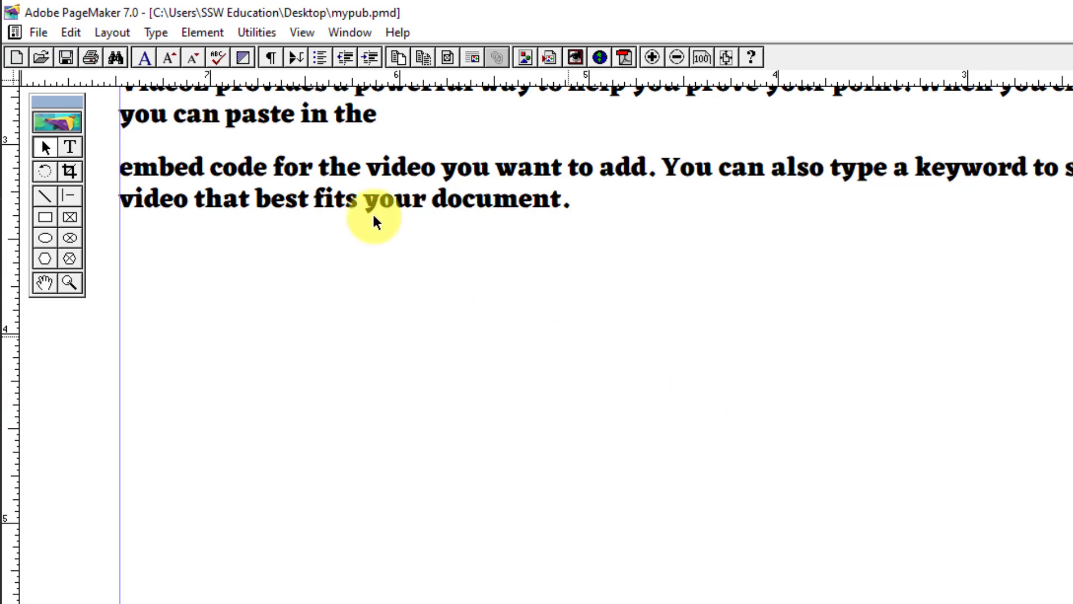
left_click(71, 32)
left_click(98, 56)
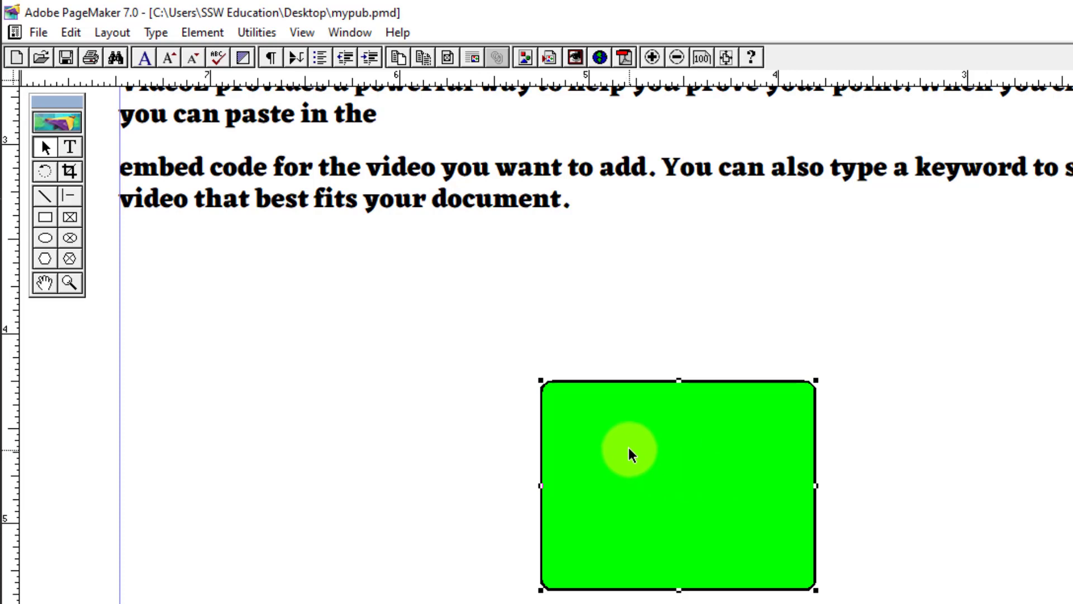
Redo the clearing of the green rectangle and undo it again
left_click(71, 32)
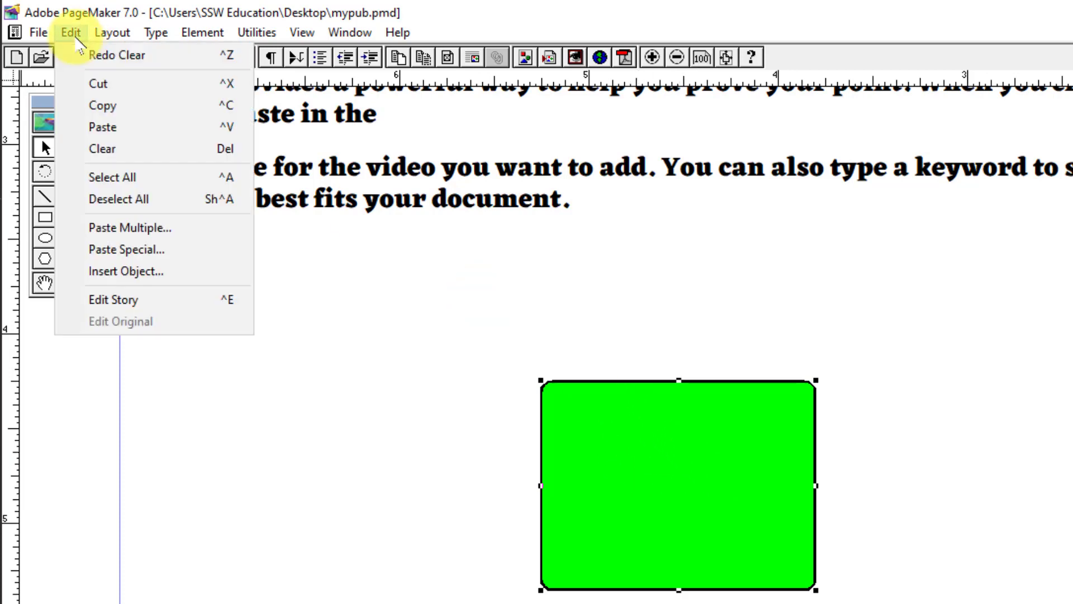
left_click(87, 20)
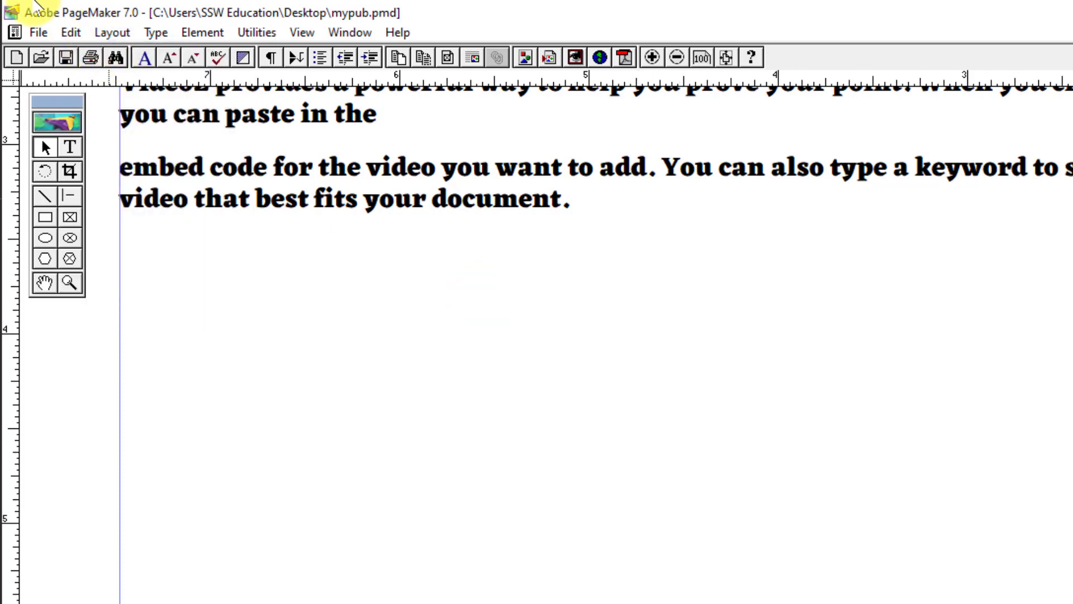
left_click(71, 32)
left_click(95, 58)
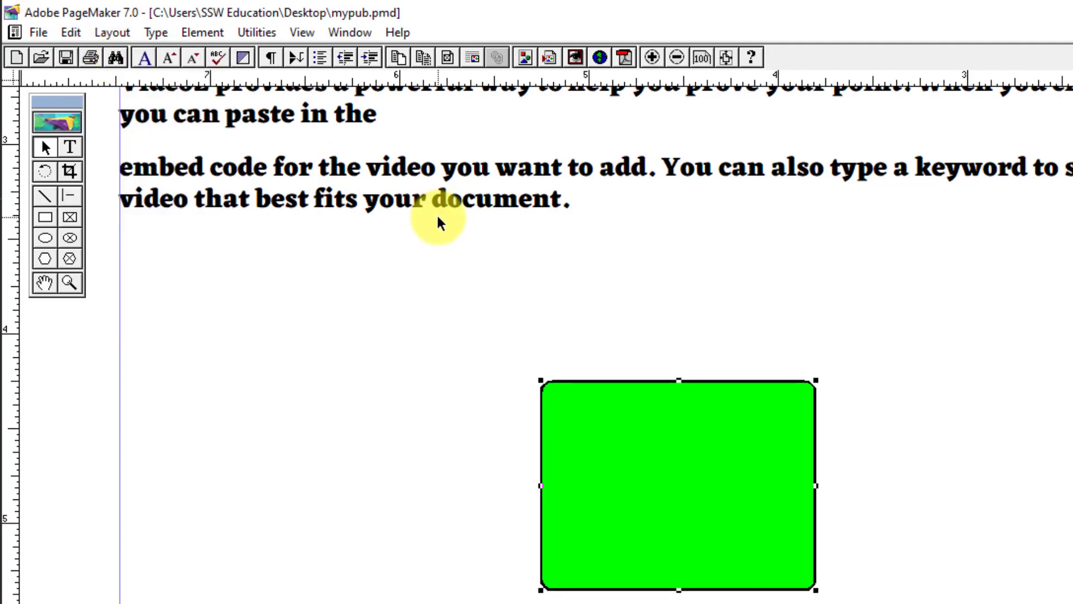
Move the green rectangle up toward the page's left margin, and cut it and paste it back
left_click_drag(675, 452, 340, 384)
left_click(70, 32)
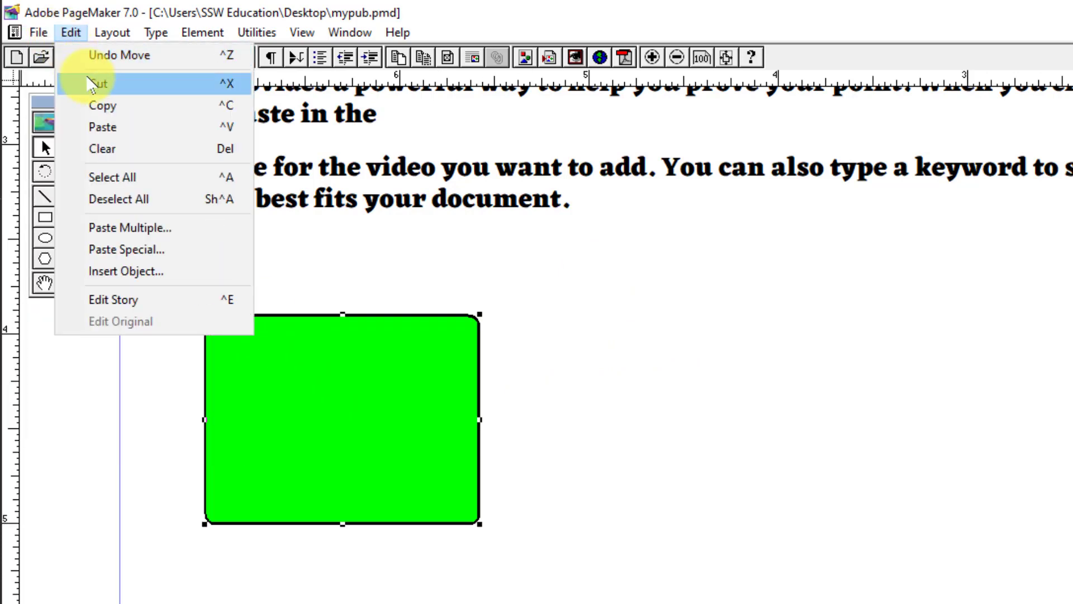
left_click(98, 83)
left_click(70, 32)
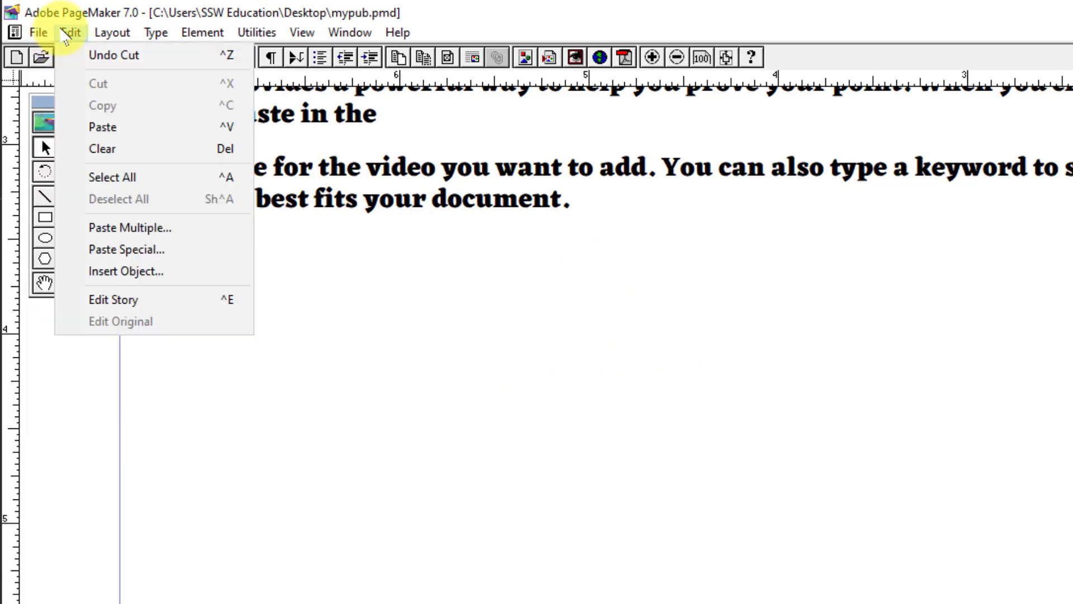
left_click(107, 127)
Copy and paste the green rectangle, placing the duplicate slightly below and to the right so it overlaps the original
left_click(70, 33)
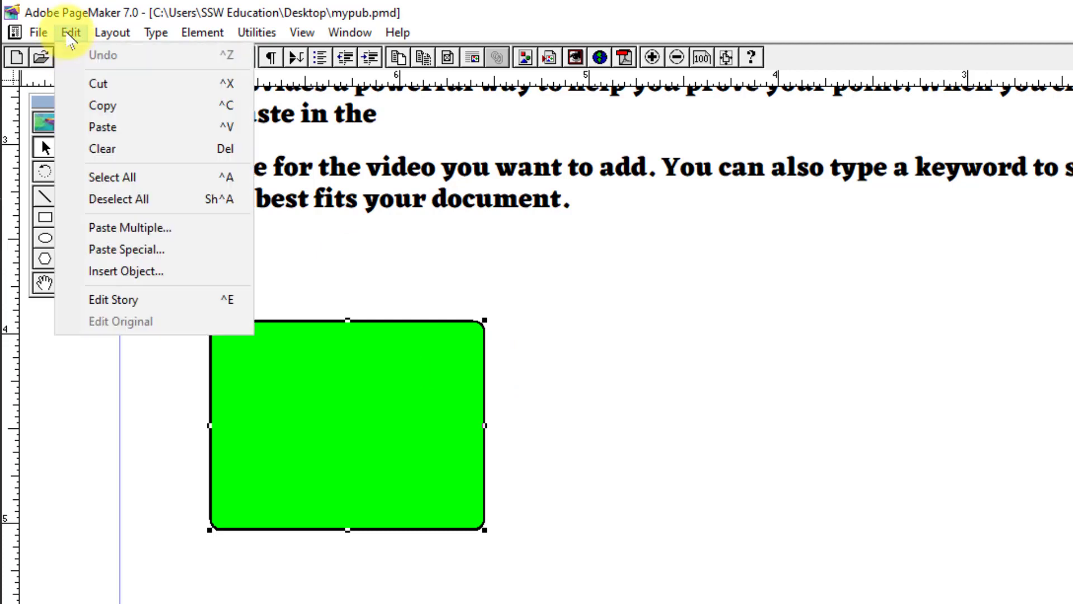
left_click(111, 104)
left_click(70, 32)
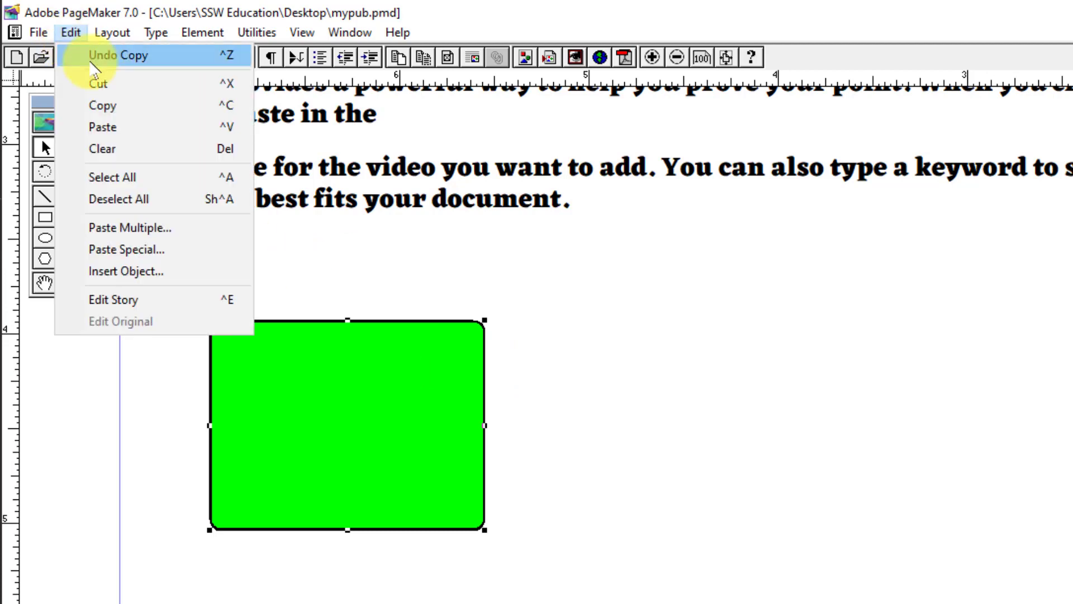
left_click(106, 127)
left_click_drag(364, 373, 419, 413)
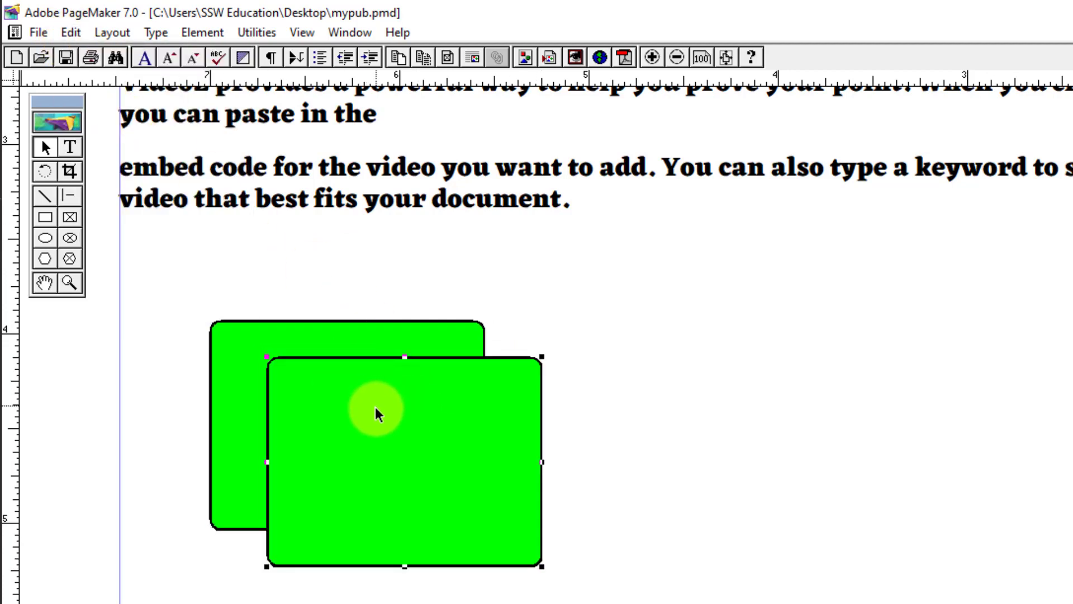
Paste 3 more copies of the rectangle with 0.5 inch horizontal and vertical offsets, and clear the last copy
left_click(71, 32)
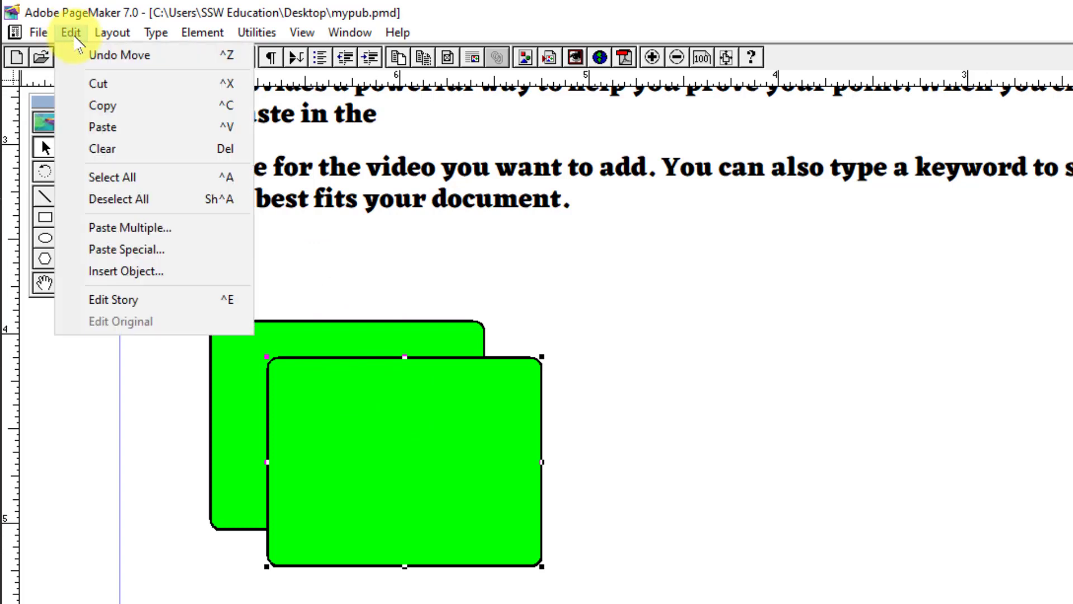
left_click(133, 232)
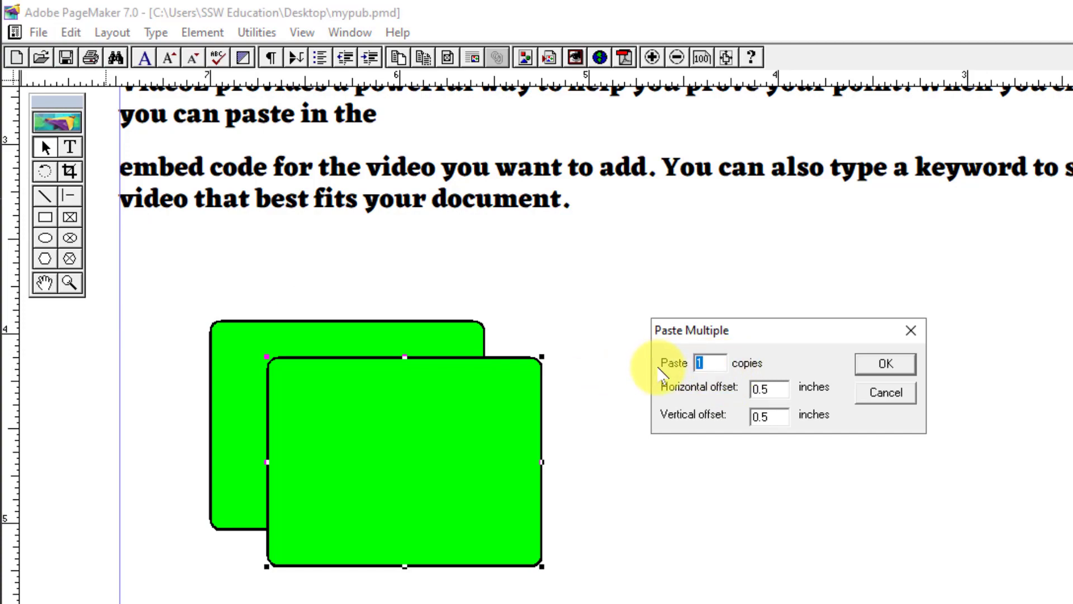
type("3")
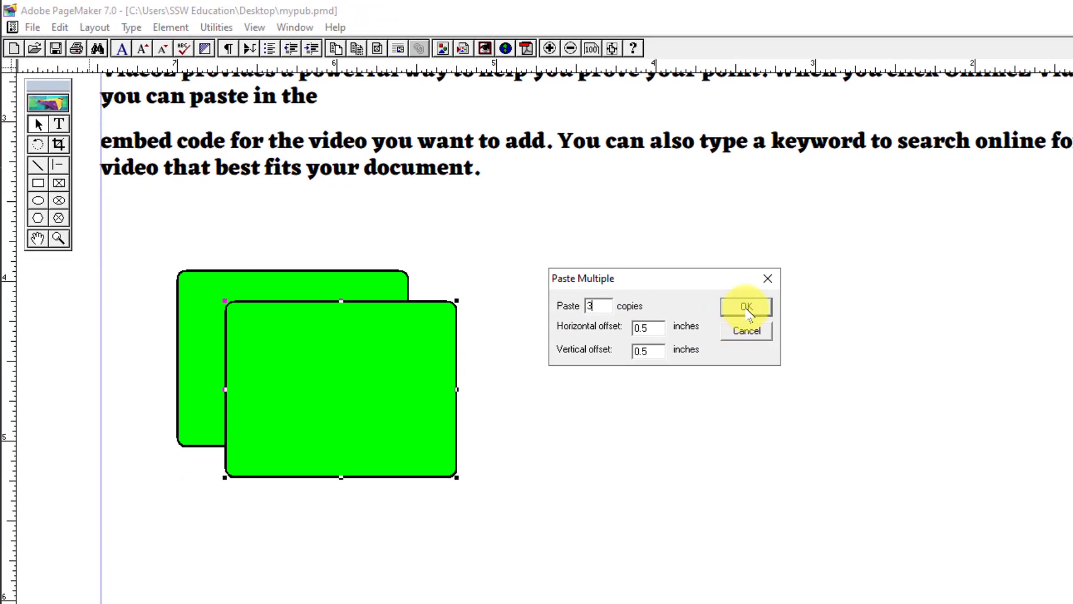
left_click(885, 364)
scroll(773, 508, "down", 2)
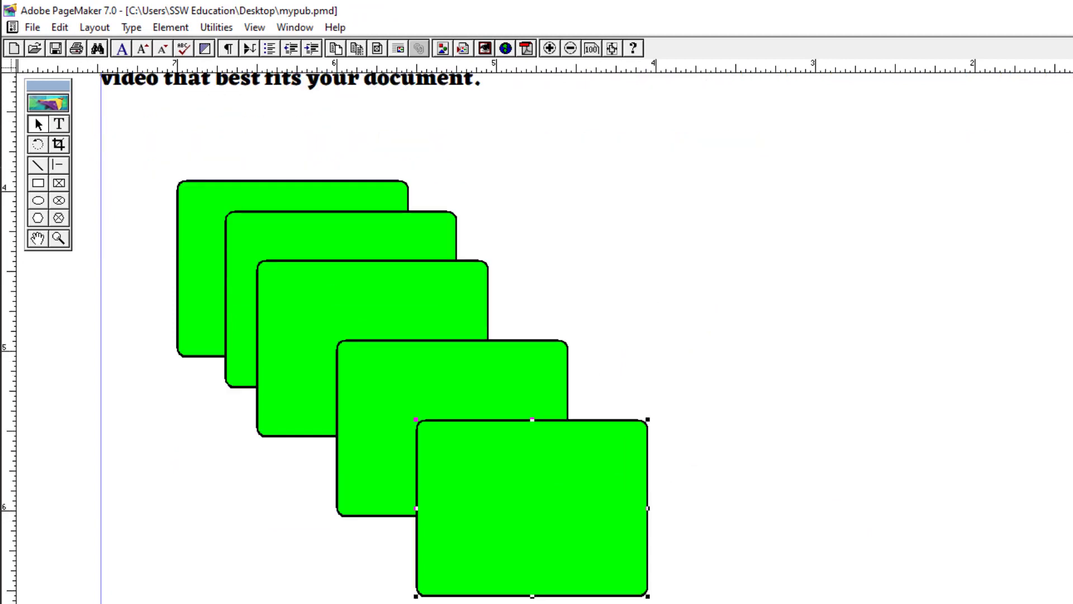
left_click(60, 27)
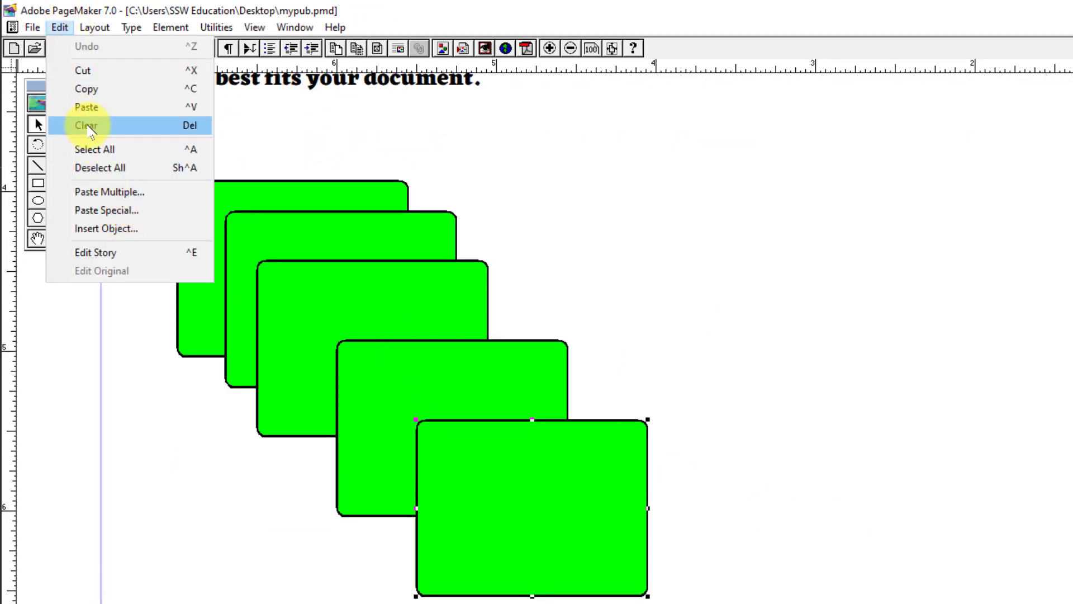
left_click(87, 125)
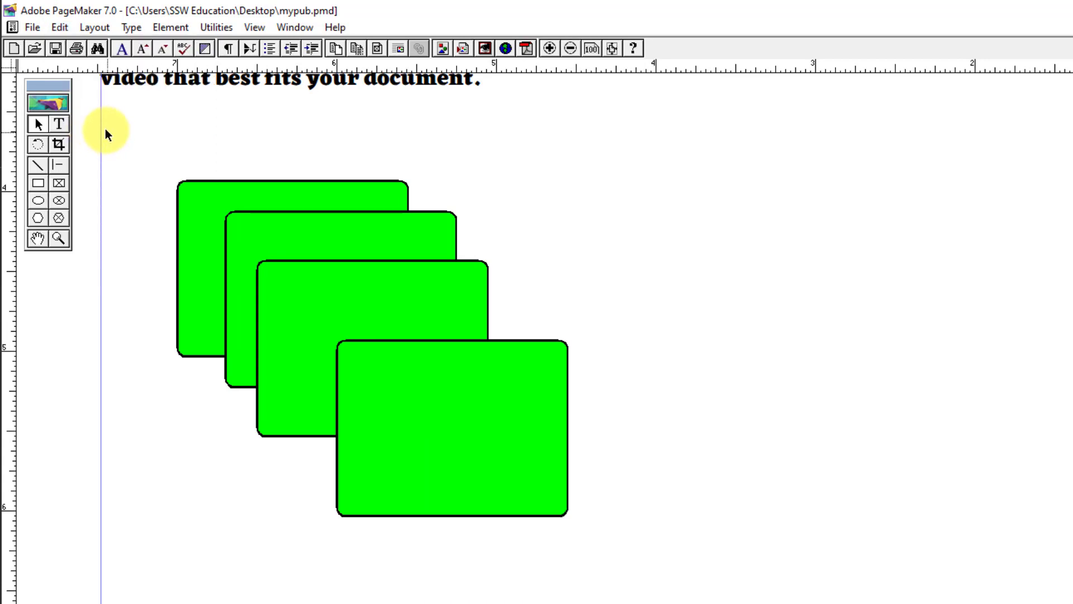
Select all objects in the publication and deselect them all
left_click(59, 28)
left_click(99, 148)
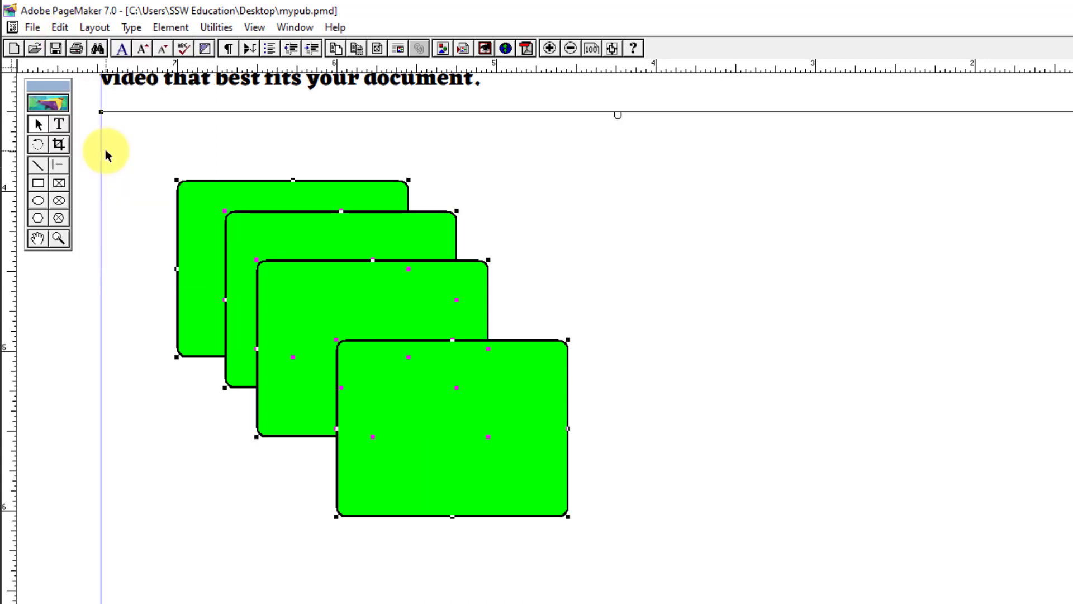
left_click(60, 27)
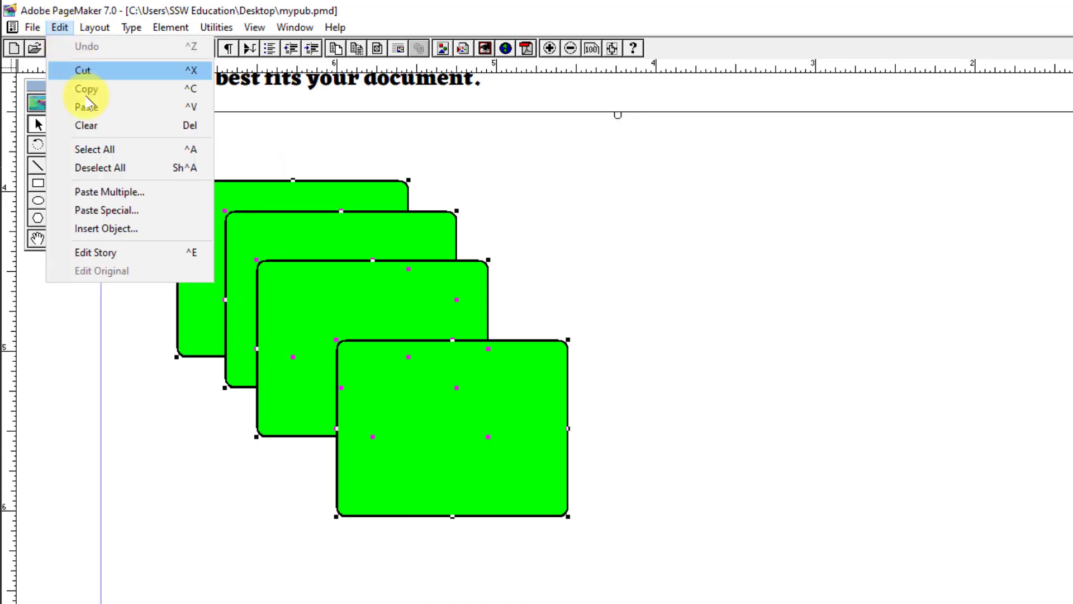
left_click(101, 167)
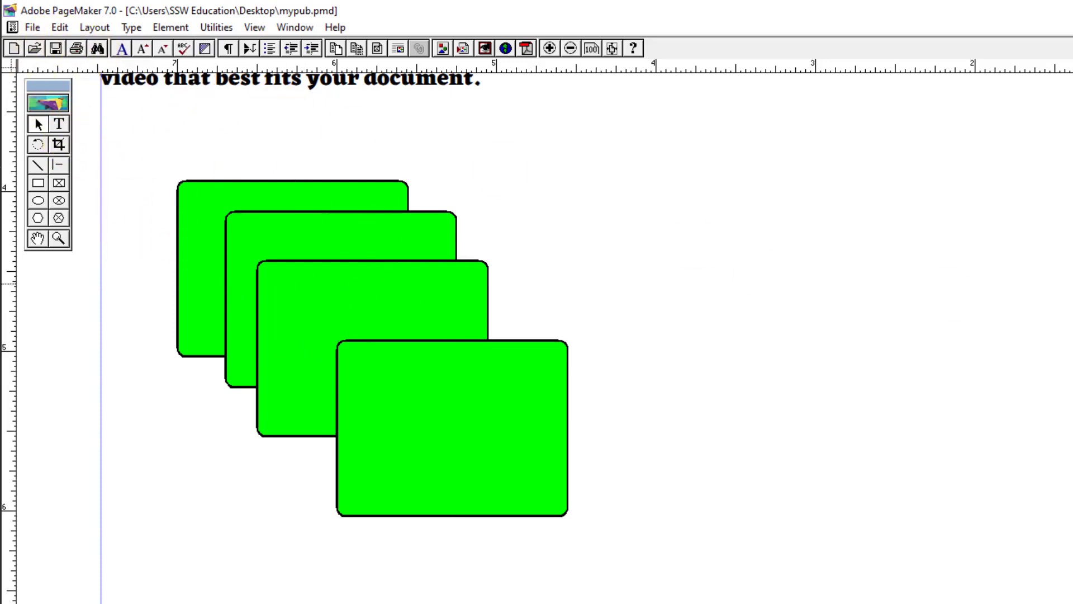
Select the SSW Education heading text at the top of the page and copy it
scroll(884, 139, "up", 10)
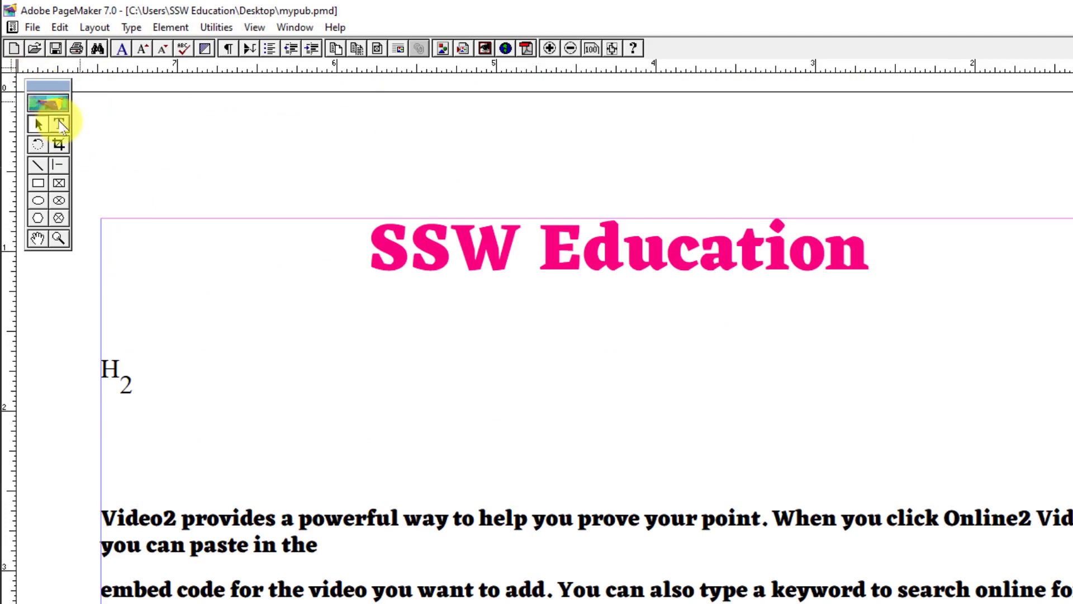
left_click(60, 124)
left_click_drag(369, 254, 862, 268)
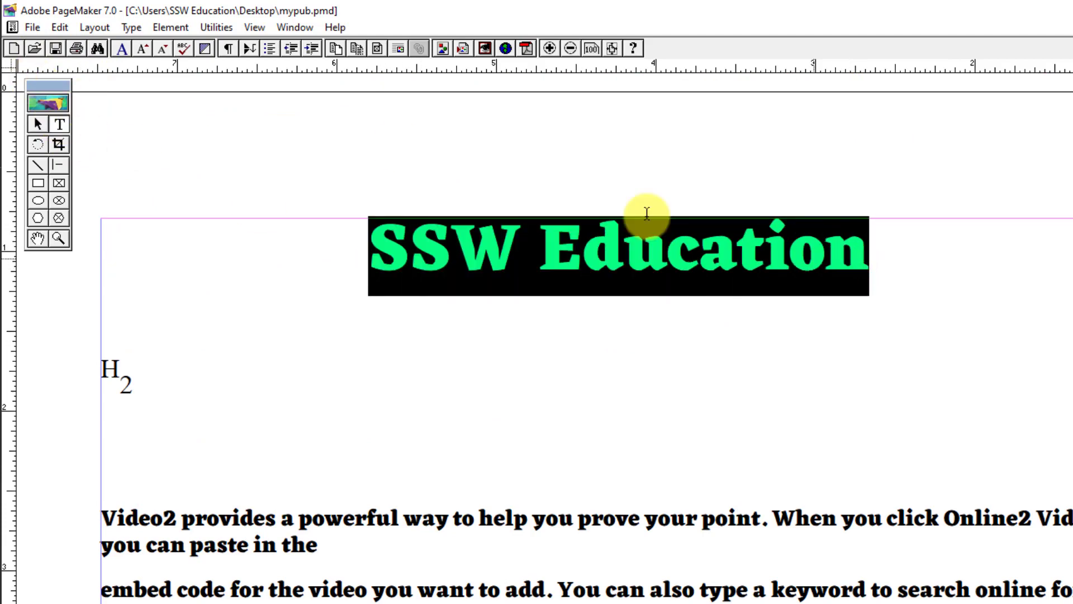
left_click(60, 28)
left_click(79, 86)
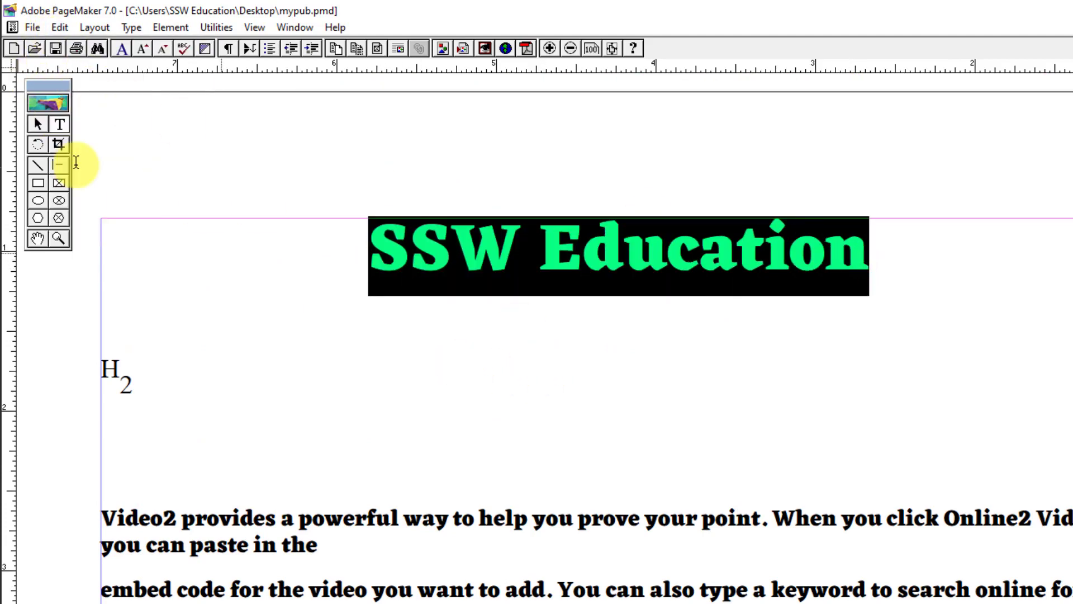
Place a text insertion point on the empty pasteboard above the page's top edge
left_click(37, 125)
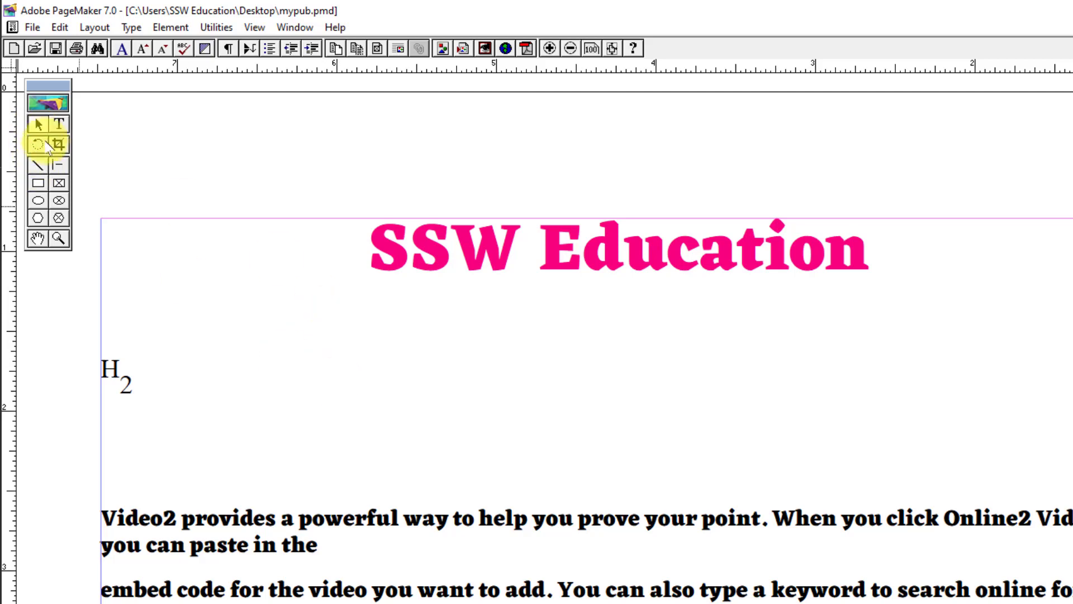
left_click(60, 124)
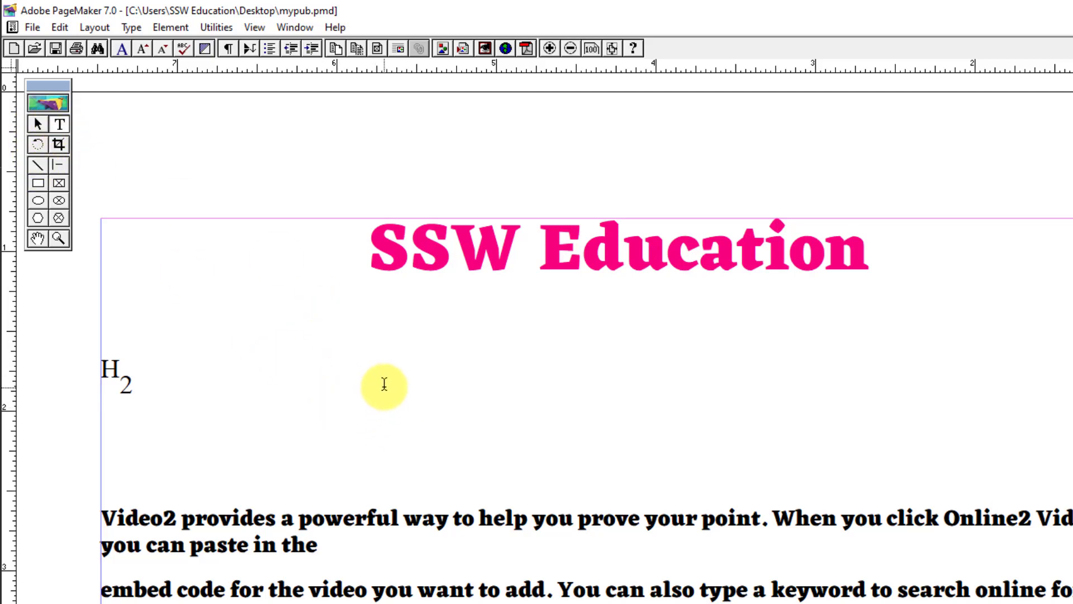
left_click(417, 374, "ctrl+alt")
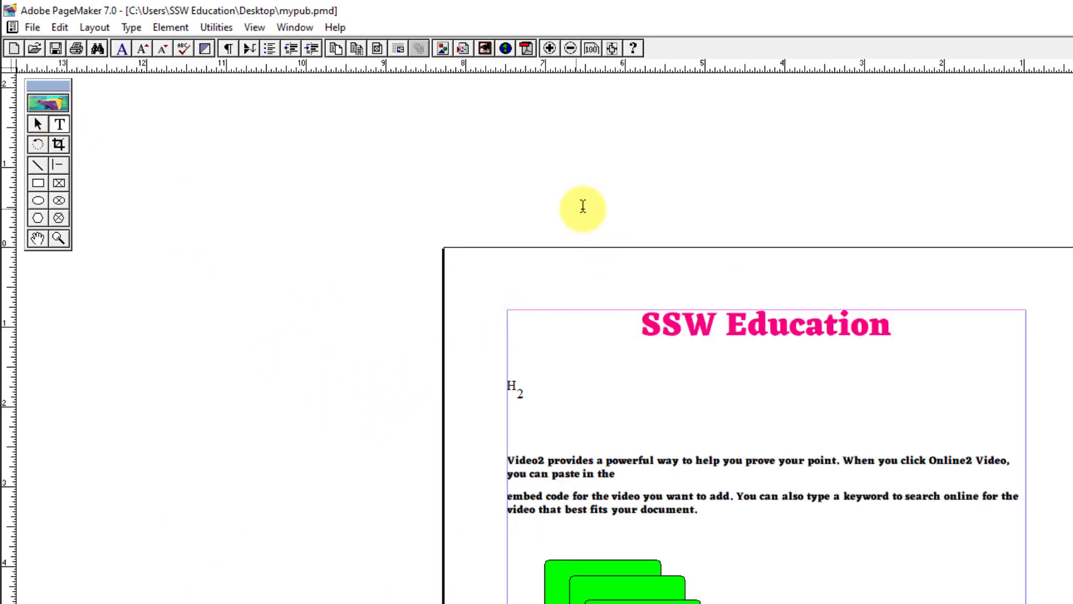
left_click(908, 256, "ctrl")
left_click(727, 321, "ctrl+alt")
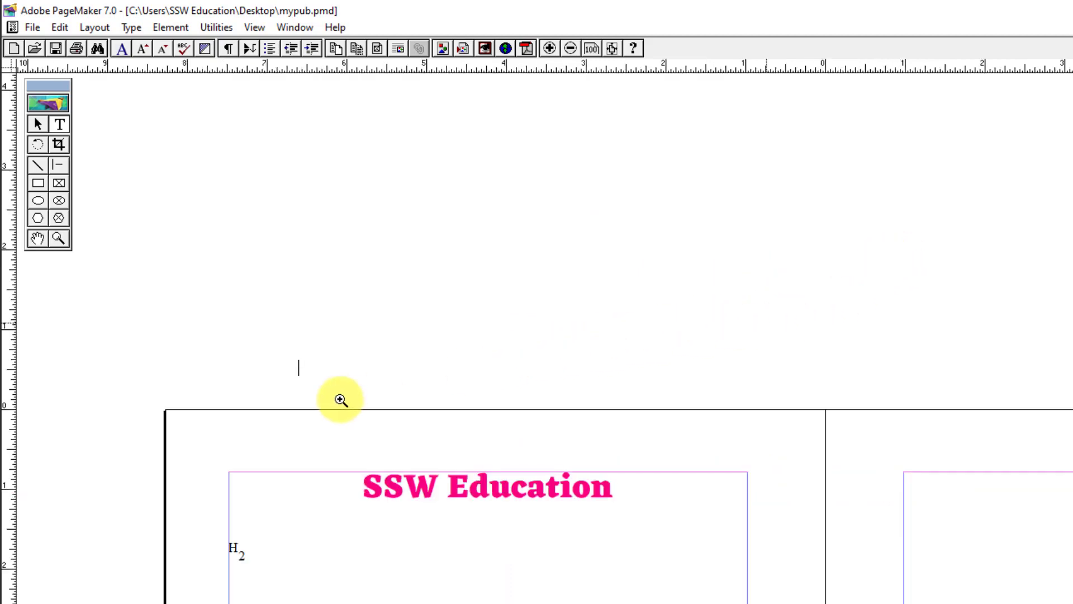
left_click(343, 400, "ctrl")
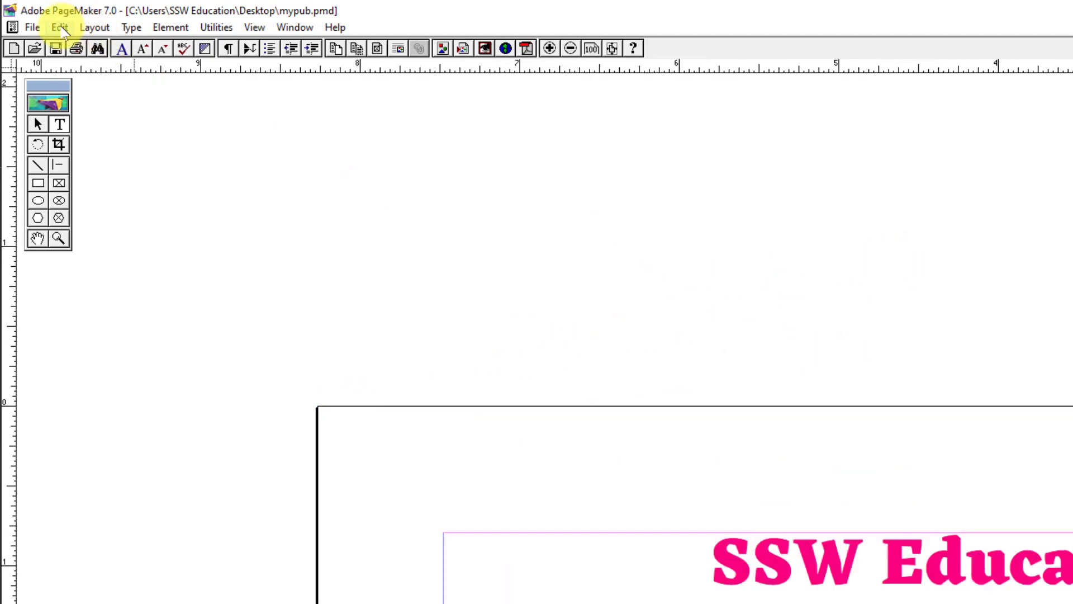
Paste the copied heading at the insertion point on the pasteboard using Paste Special in Text format
left_click(60, 27)
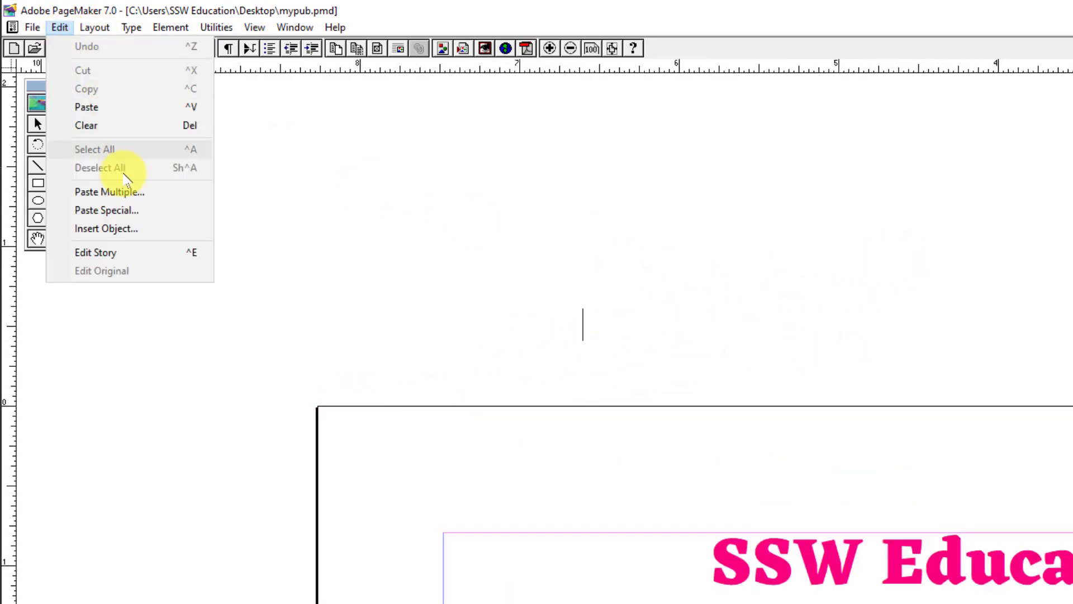
left_click(109, 211)
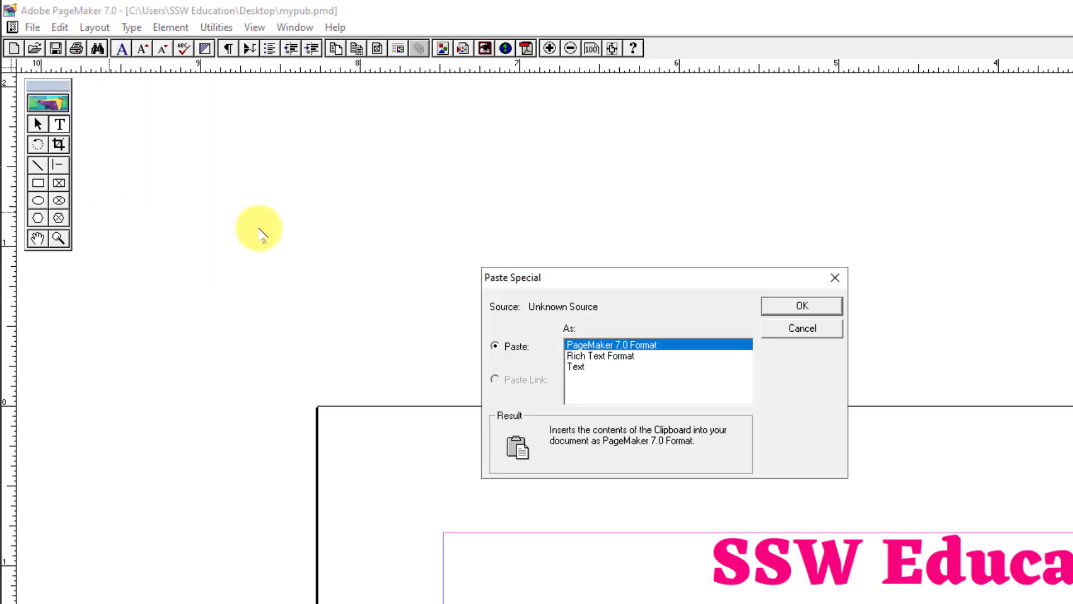
left_click_drag(617, 278, 405, 117)
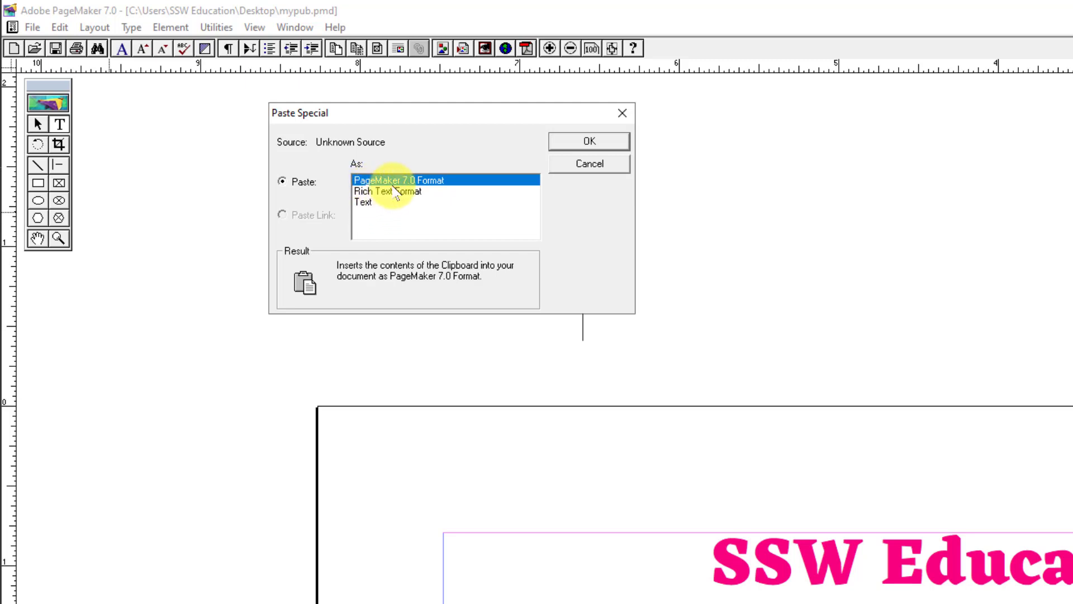
left_click(414, 192)
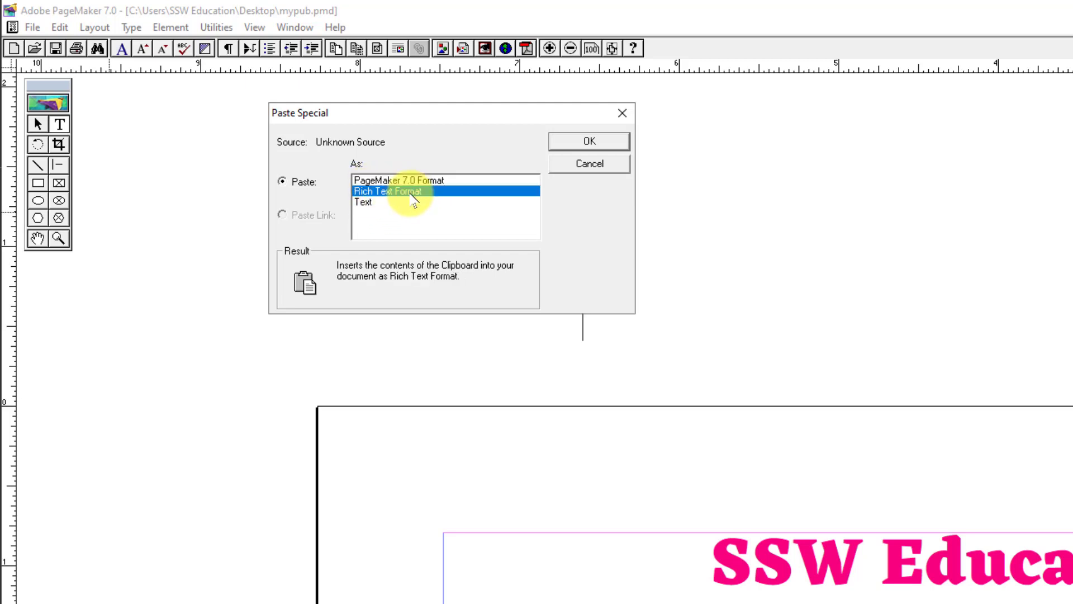
left_click(366, 202)
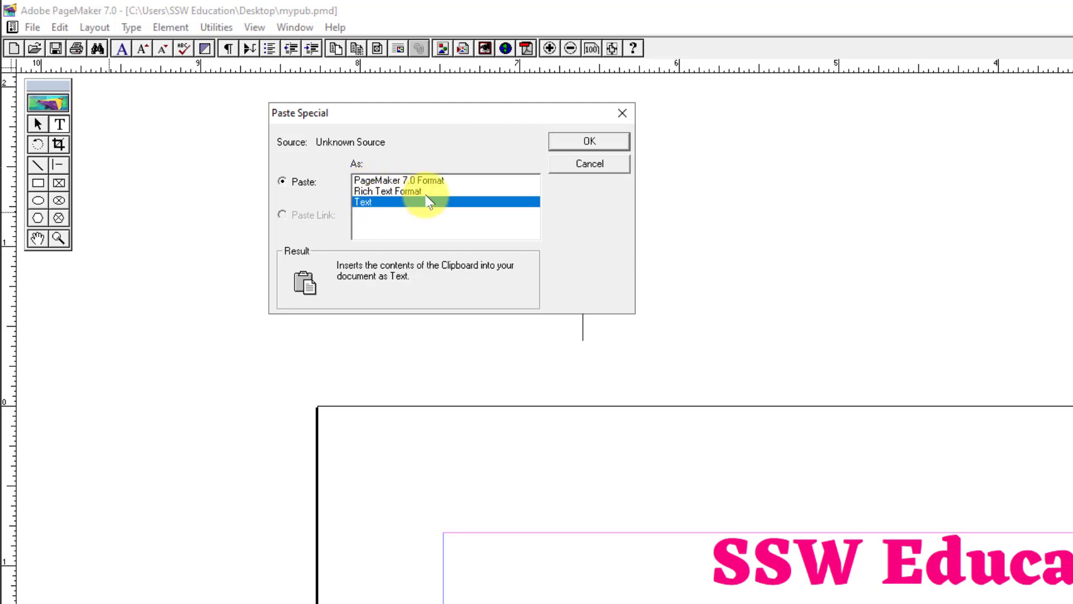
left_click(587, 142)
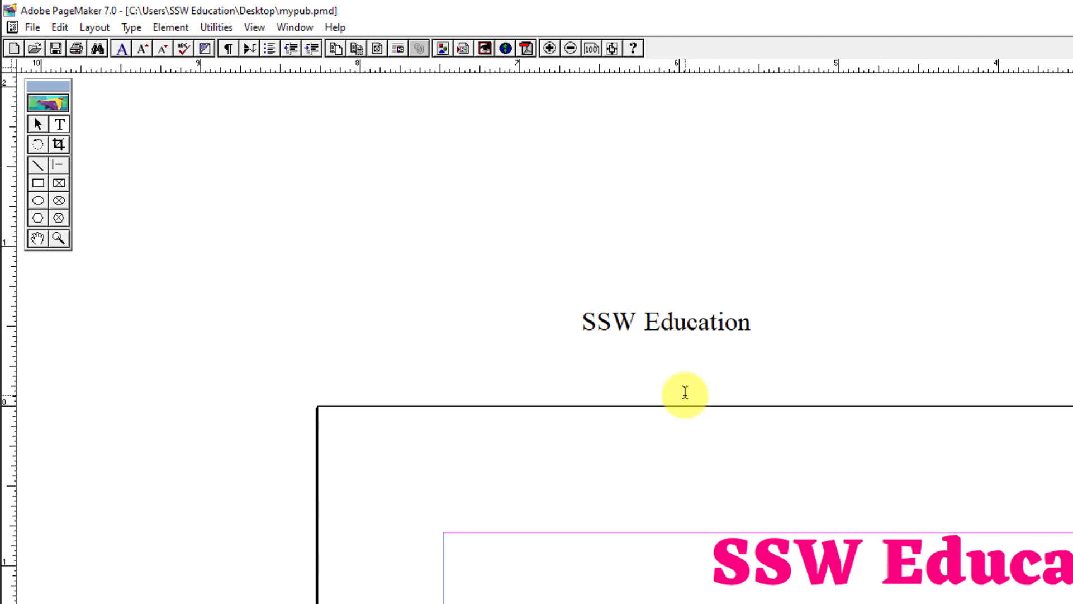
Switch to the empty two-page spread and magnify the upper part of its first page
left_click(60, 27)
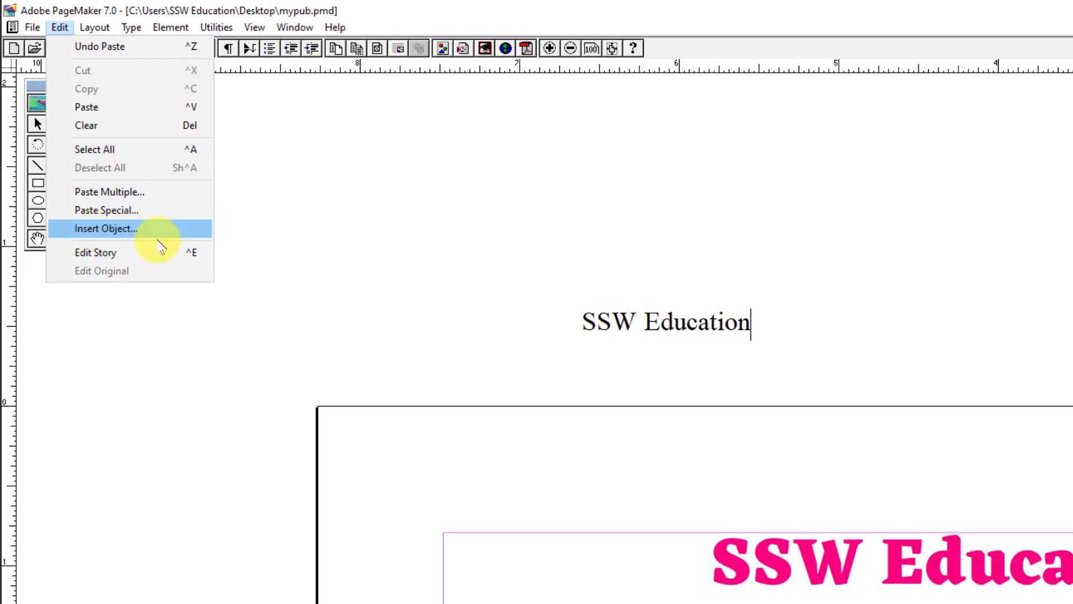
left_click(484, 603)
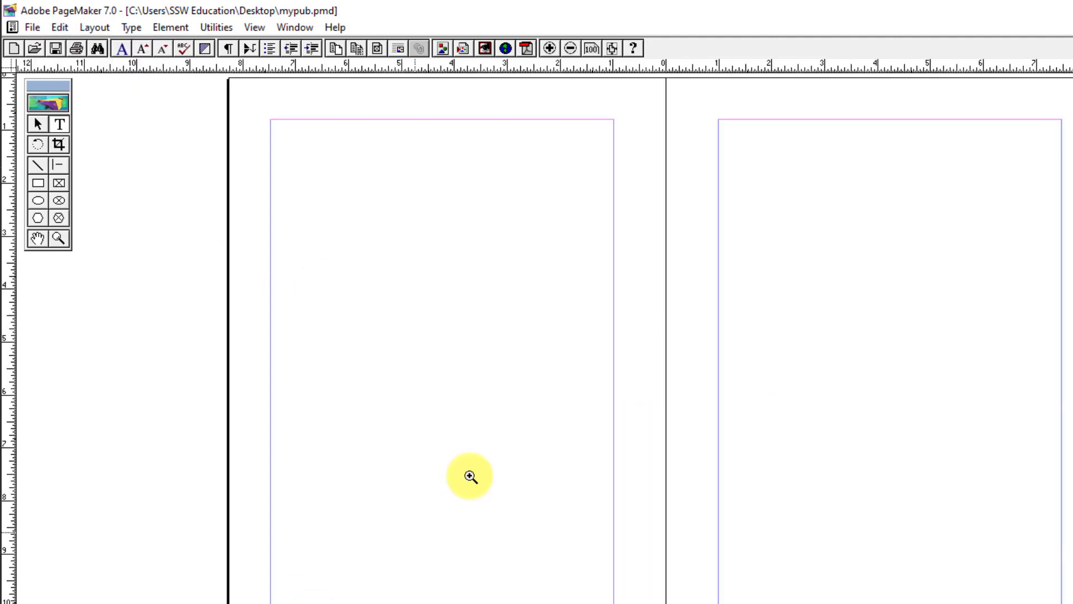
left_click(416, 192, "ctrl")
left_click(887, 402, "ctrl")
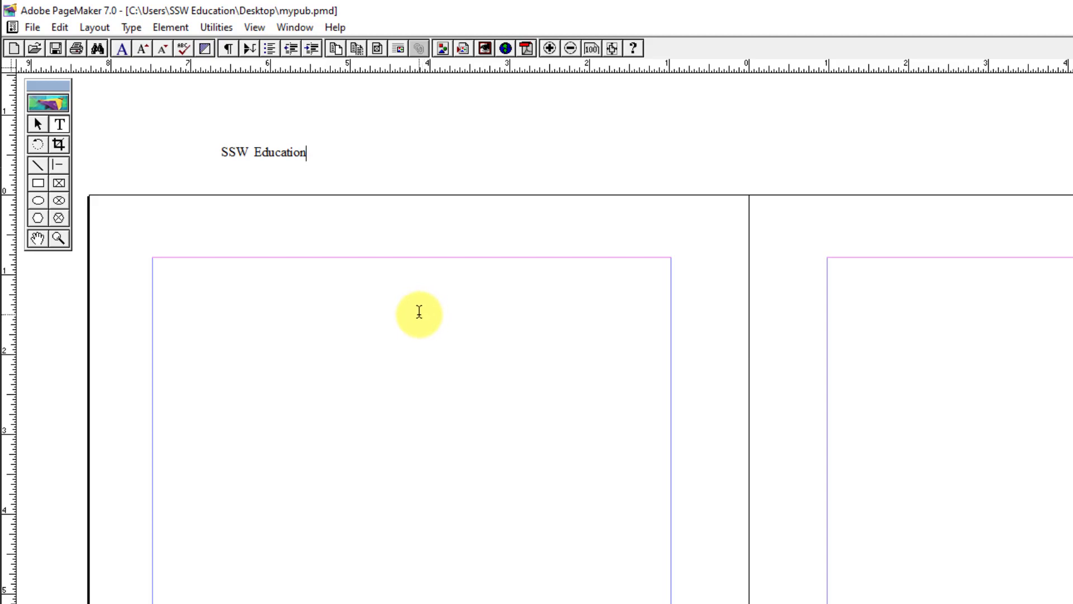
Start the Insert Object command, check the Create from File option, and return to Create New
left_click(59, 28)
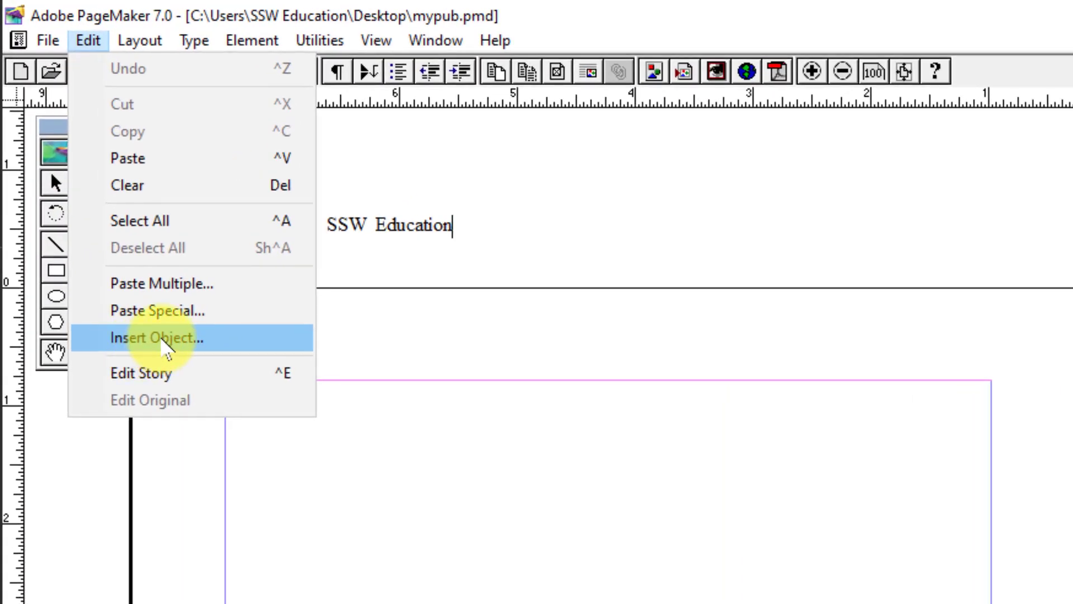
left_click(162, 342)
left_click_drag(744, 325, 761, 208)
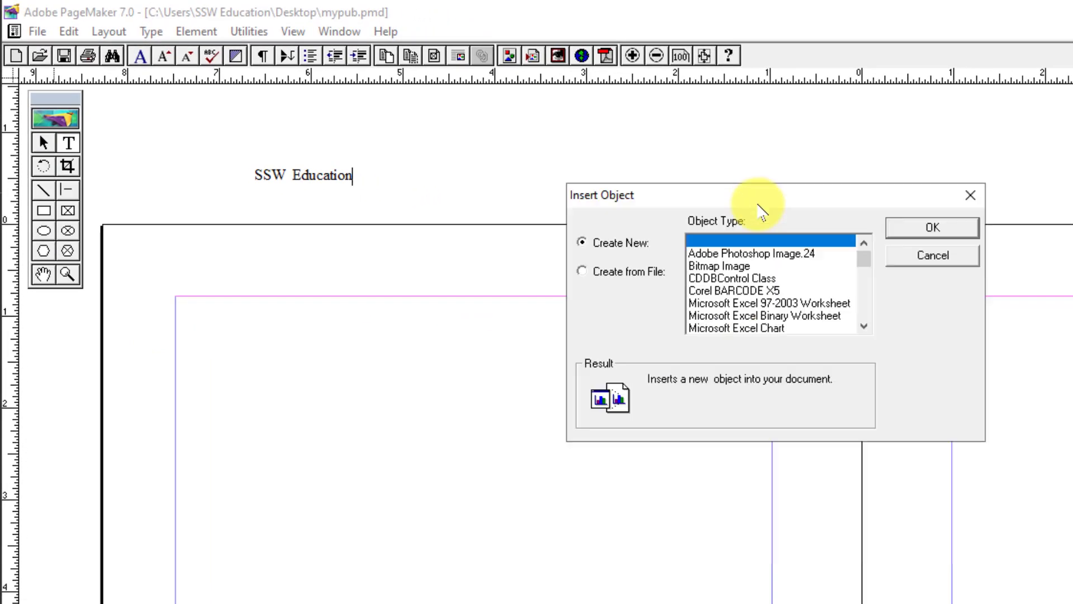
left_click(621, 272)
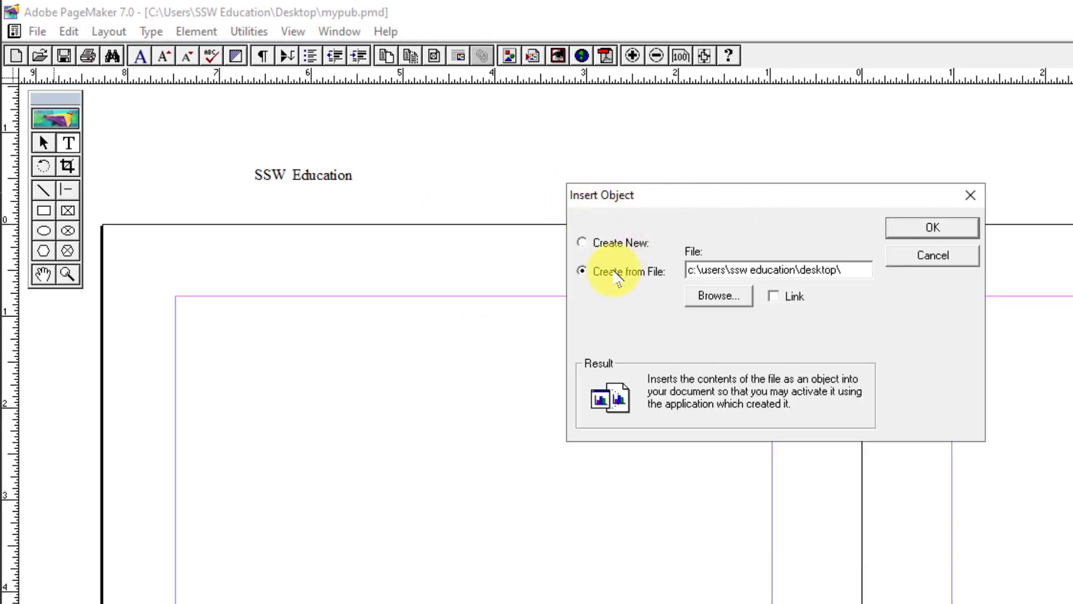
left_click(631, 246)
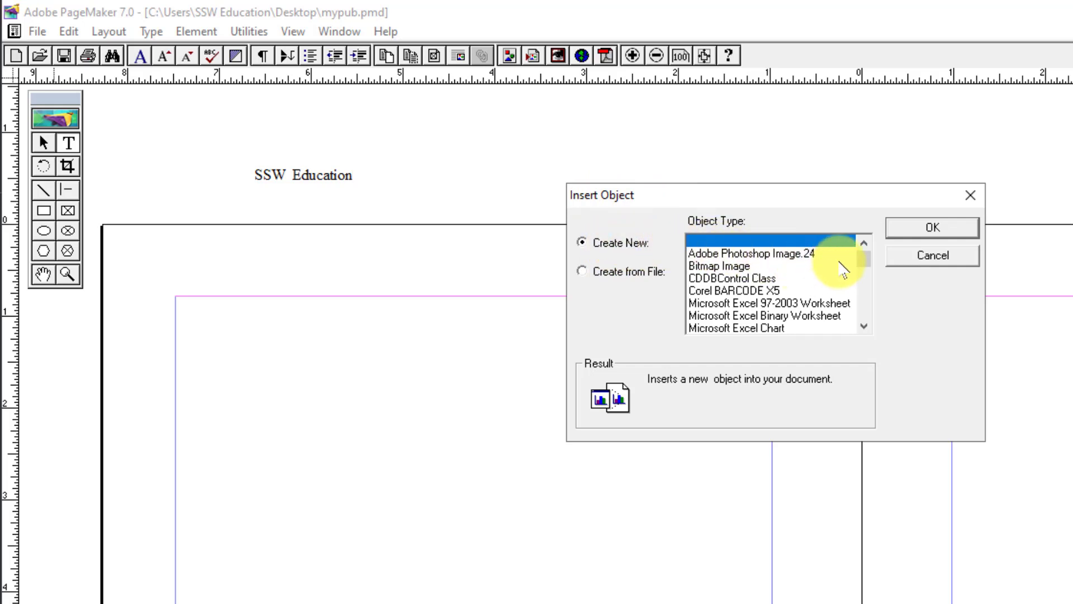
Choose Microsoft Excel Worksheet as the object type and create the new object for editing in Excel
left_click(776, 255)
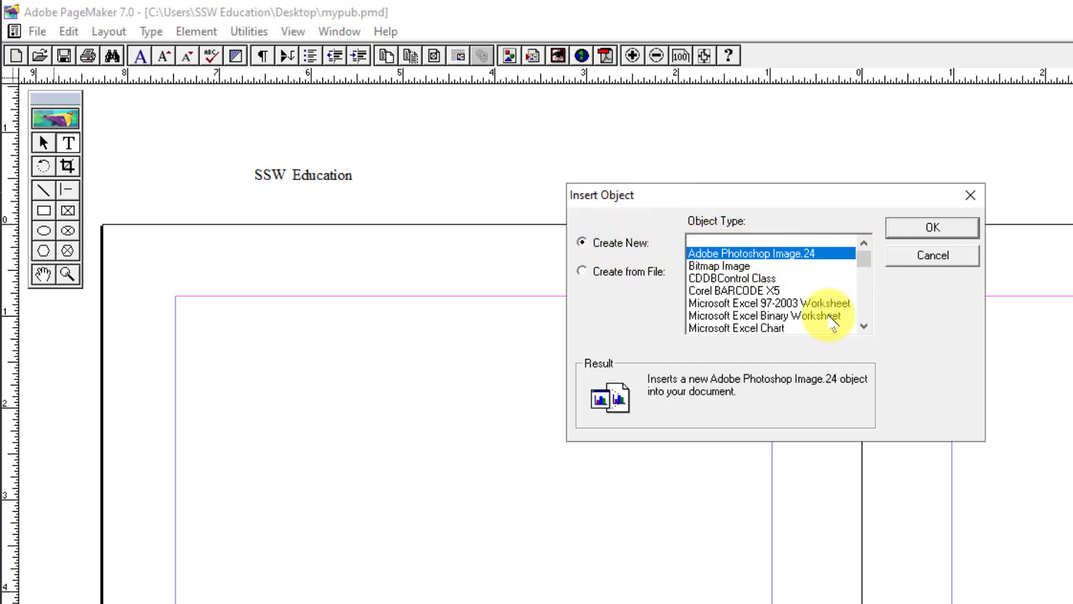
key("Down")
key("Down")
key("Down")
key("Down")
key("Down")
key("Down")
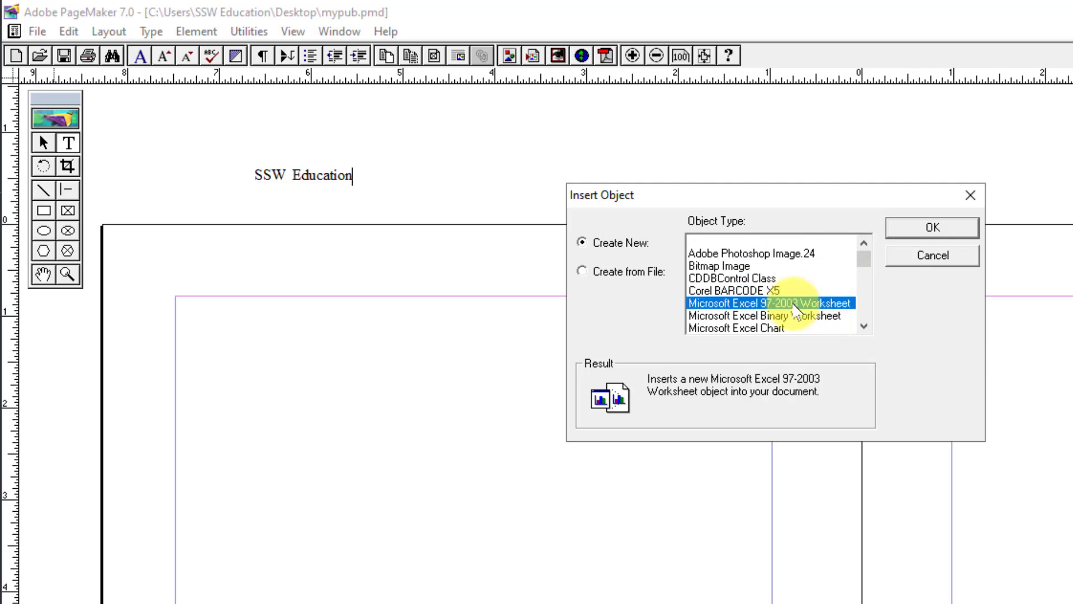
key("Down")
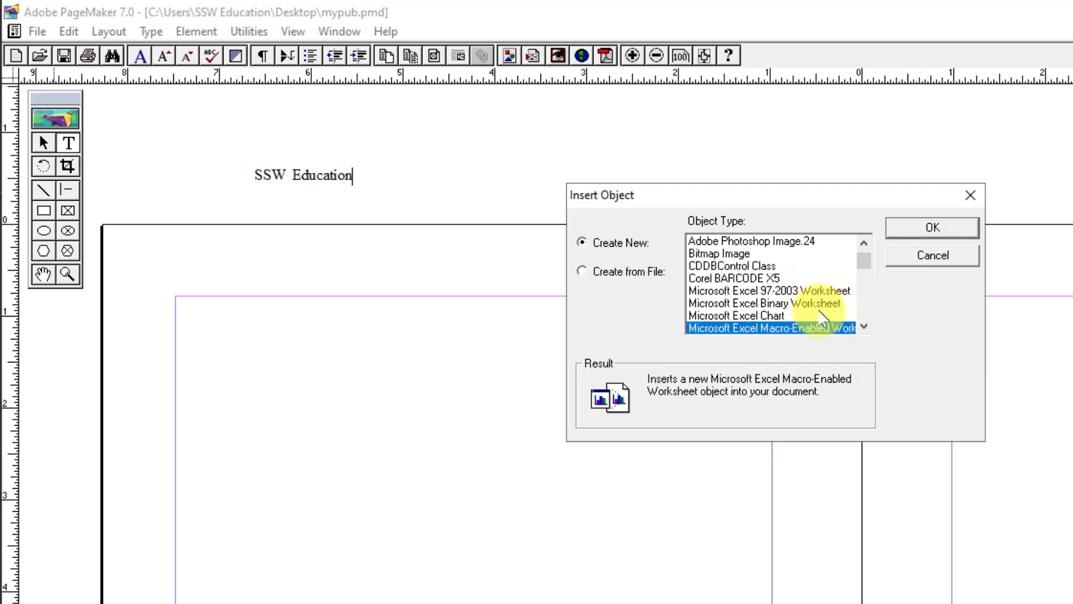
key("Down")
key("Down")
left_click(774, 315)
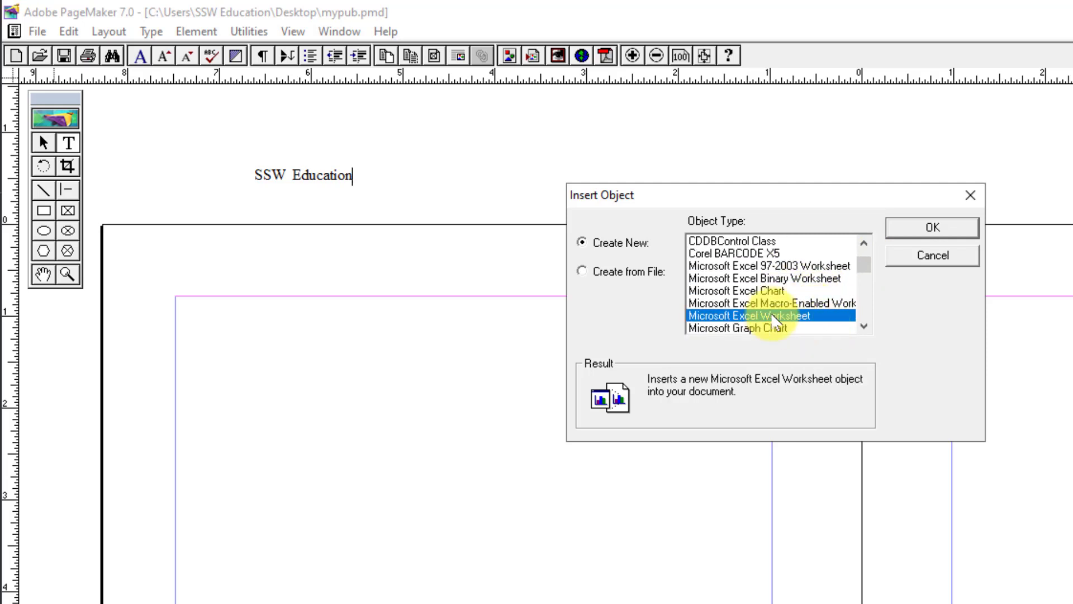
left_click(785, 329)
left_click(780, 316)
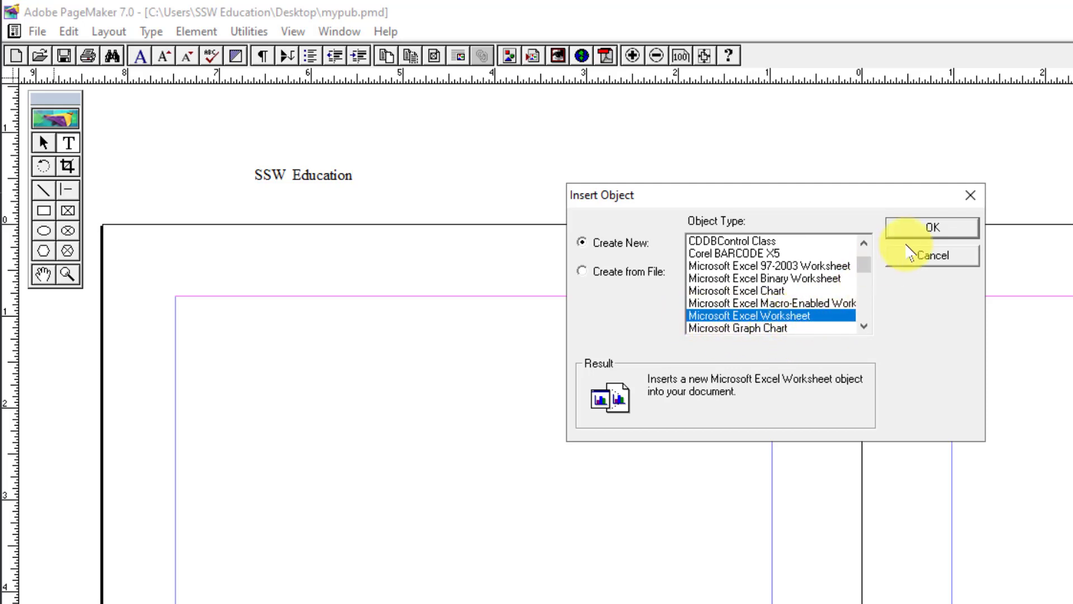
left_click(926, 235)
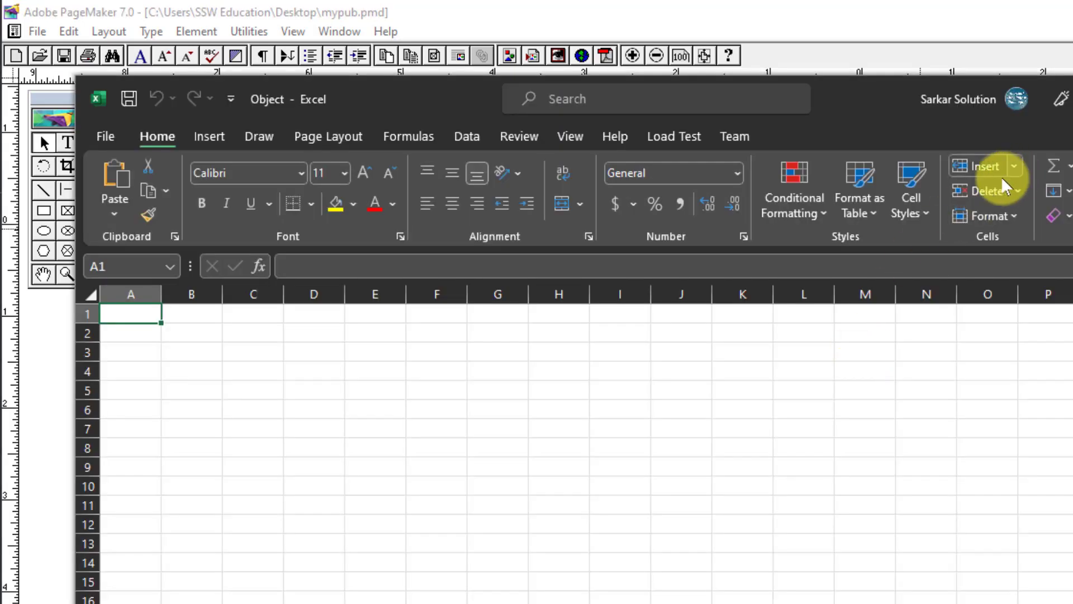
Enter the column headings S.no, Name, Address and Course in cells A2 to D2 of the worksheet
left_click(163, 367)
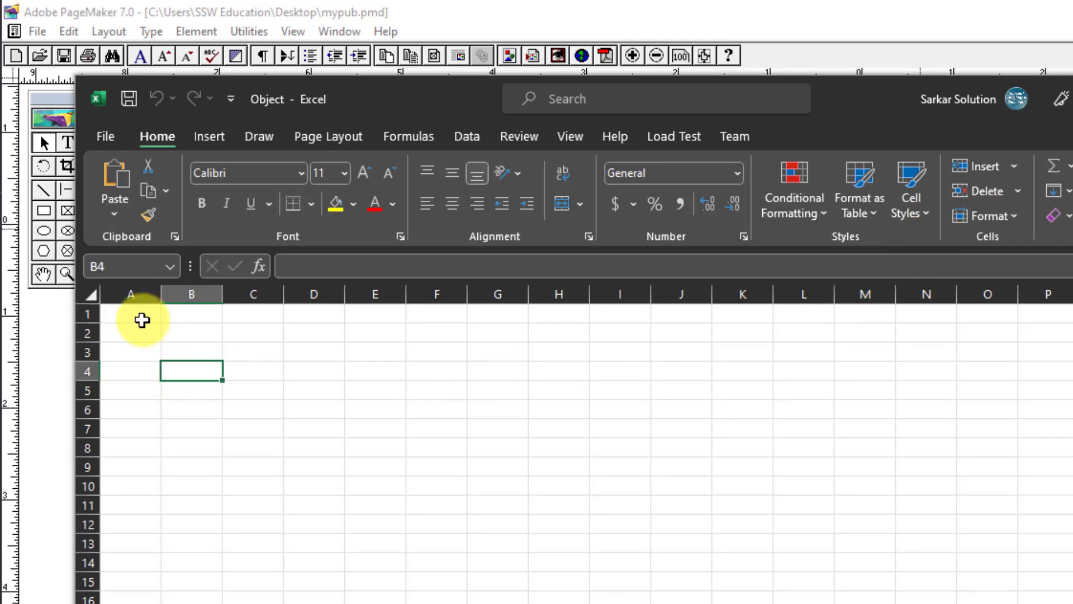
left_click(144, 319)
left_click(115, 336)
scroll(140, 349, "up", 3, "ctrl")
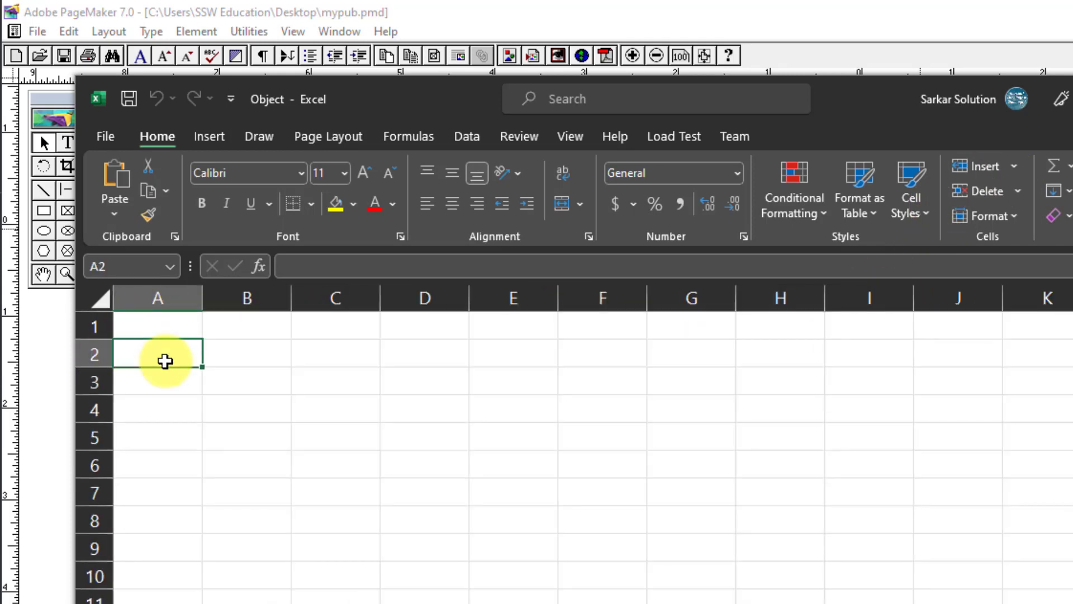
type("S.no")
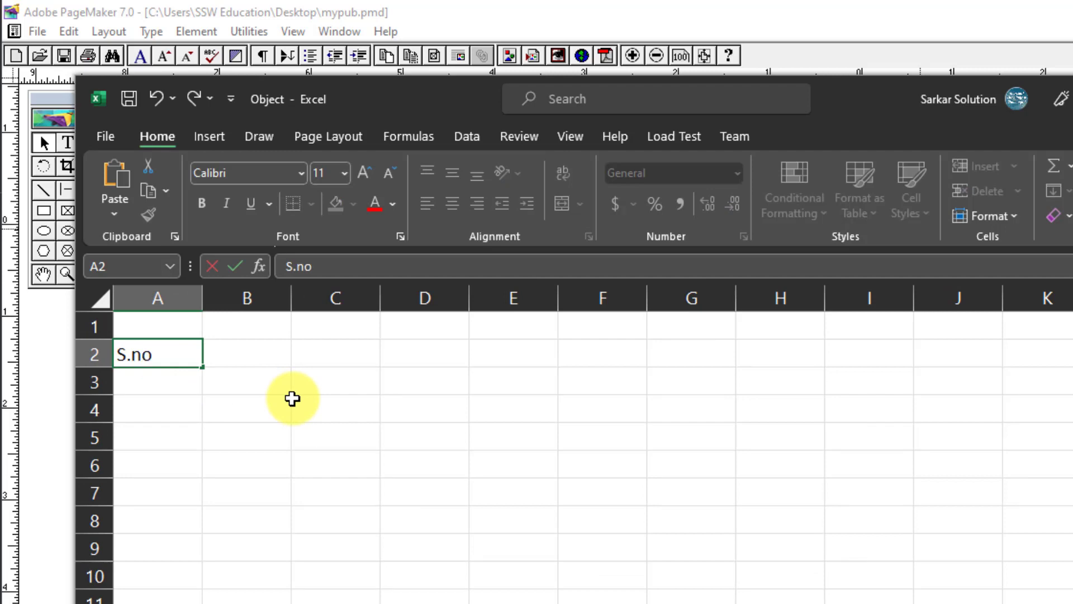
key("Tab")
type("Name")
key("Tab")
type("Ad")
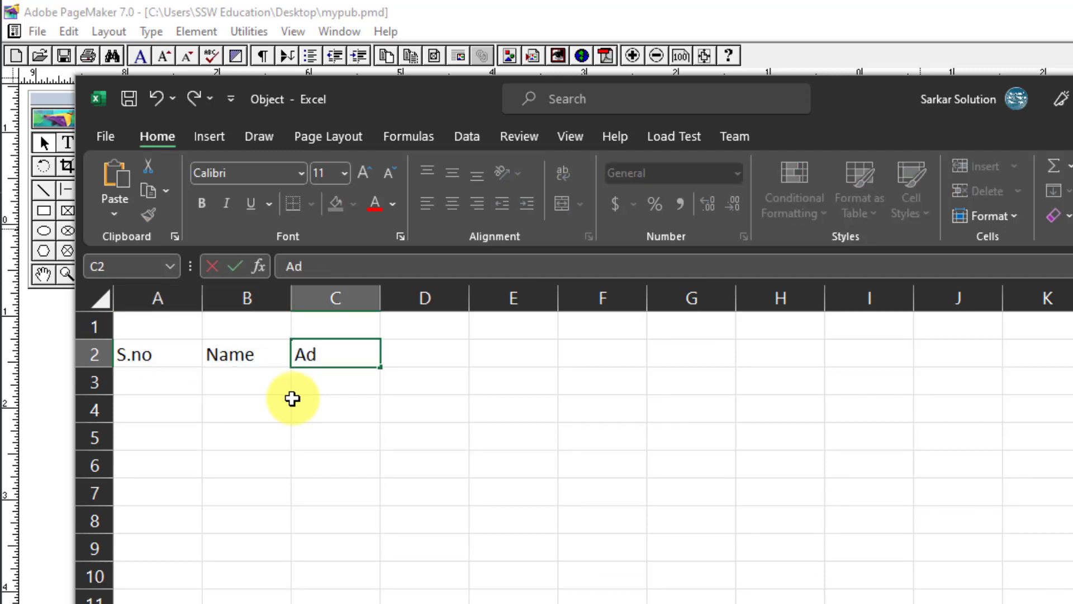
type("dress")
key("Tab")
type("Co")
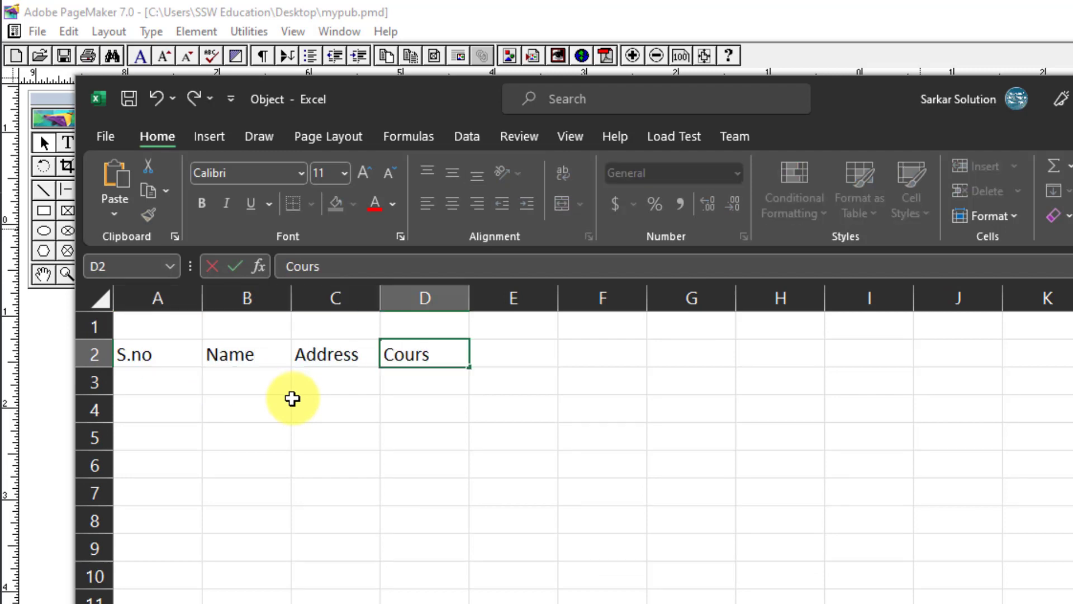
key("Return")
Number the rows 1 to 4 in cells A3 to A6 under S.no
type("1")
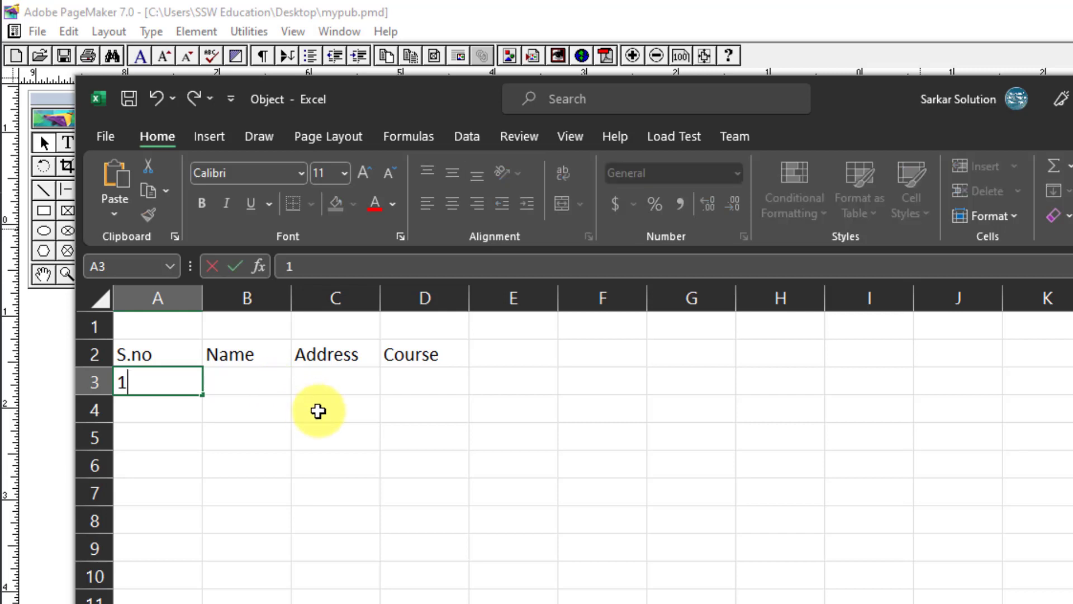
key("Return")
type("2")
key("Return")
type("3")
key("Return")
type("4")
key("Return")
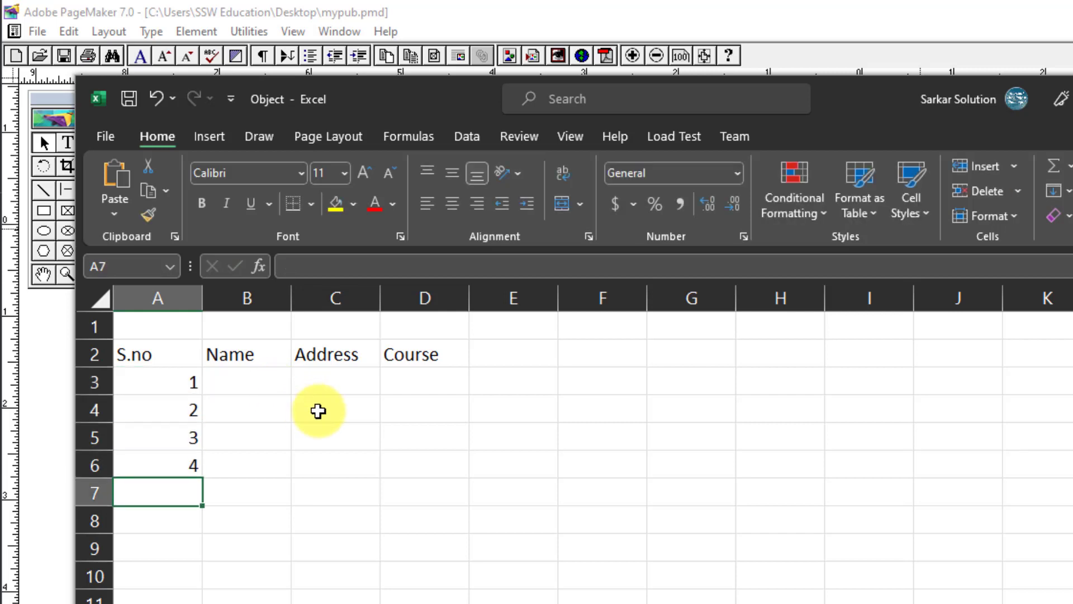
Fill in the four people's first names in cells B3 to B6 under Name
left_click(280, 379)
type("Ramesh")
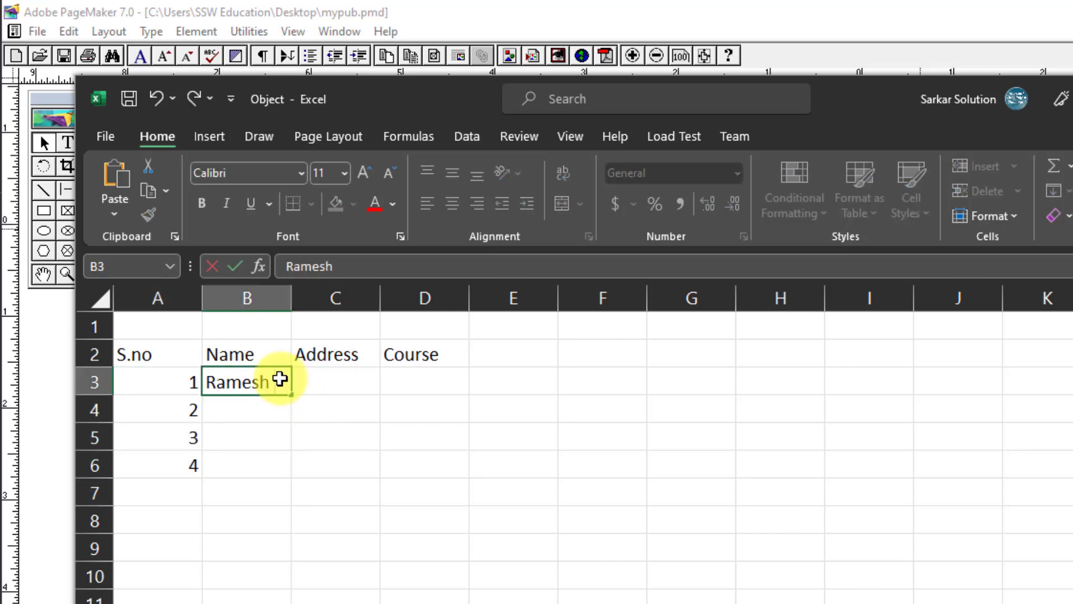
key("Return")
type("K")
key("BackSpace")
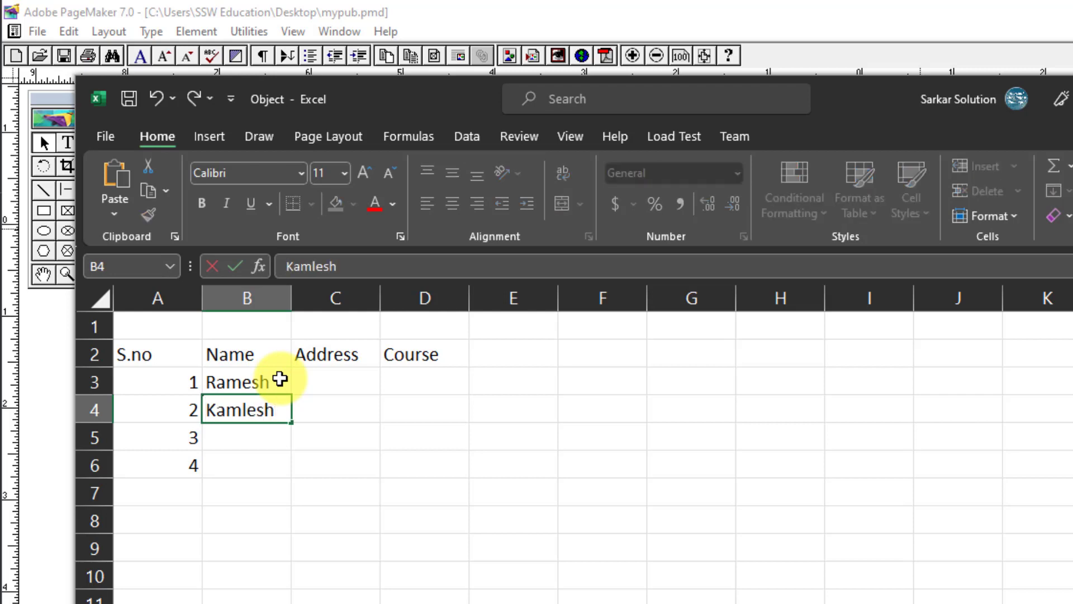
key("Return")
type("Mu")
key("Return")
type("Manish")
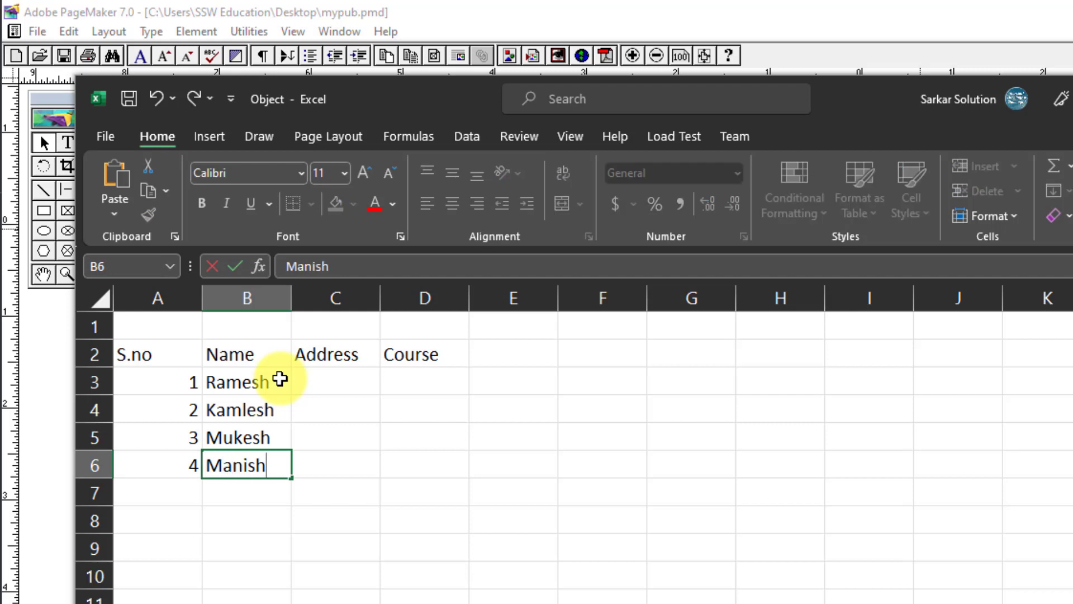
Enter Chhindwara, Bhopal, Indore and Jabalpur in cells C3 to C6 under Address
key("Up")
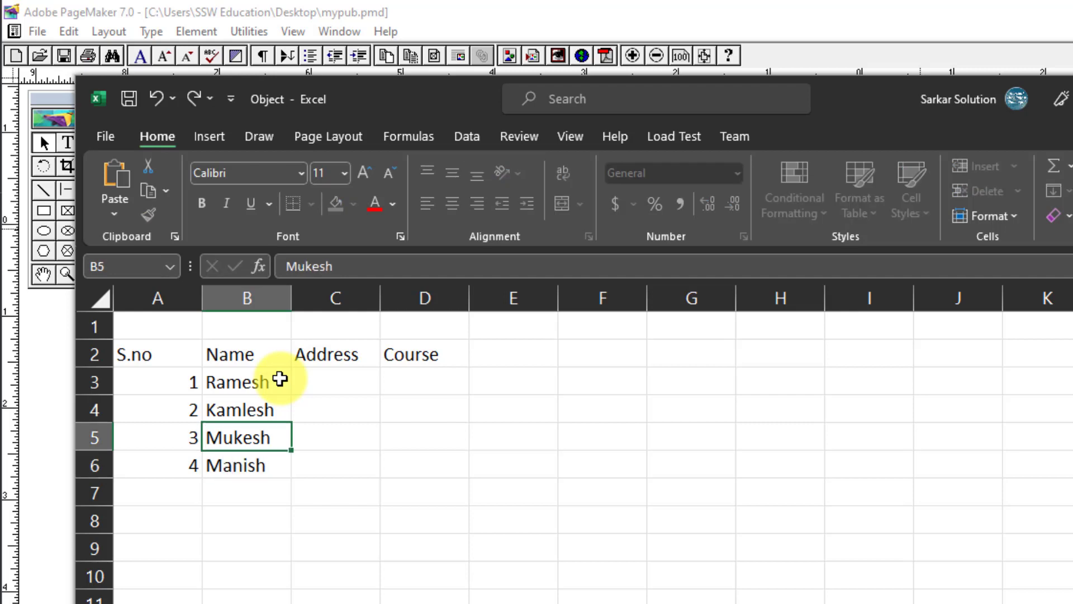
key("Up")
key("Up")
key("Right")
type("Chhindwa")
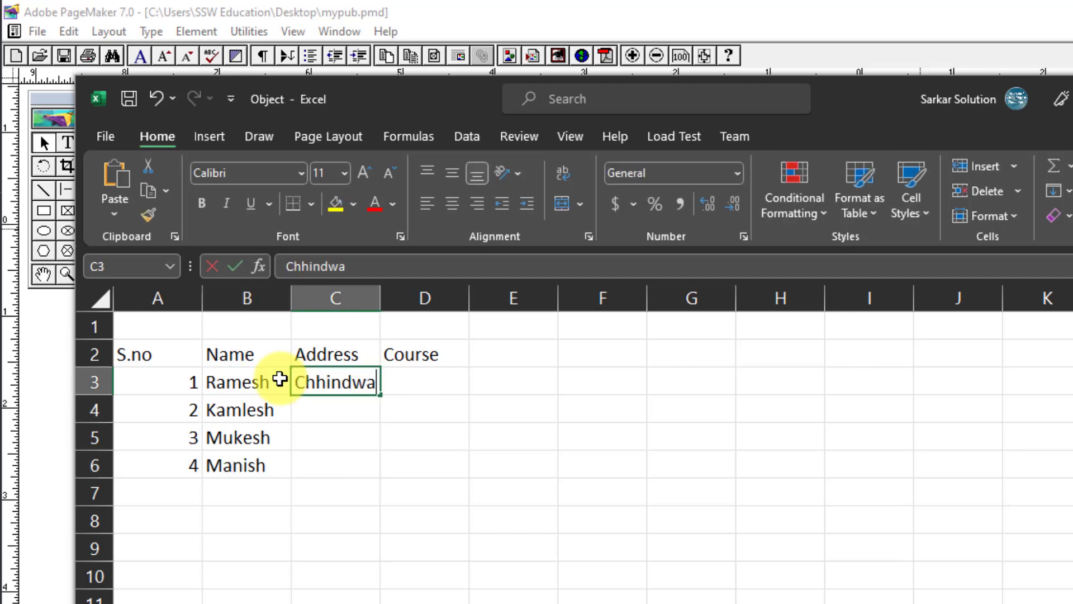
type("ra")
key("Return")
type("Bhopal")
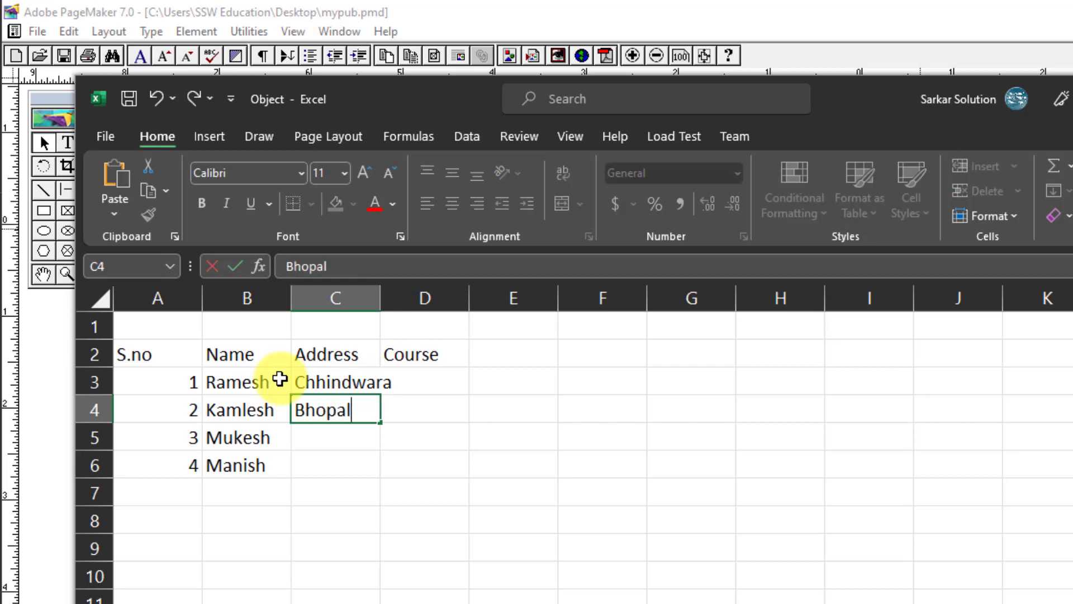
key("Return")
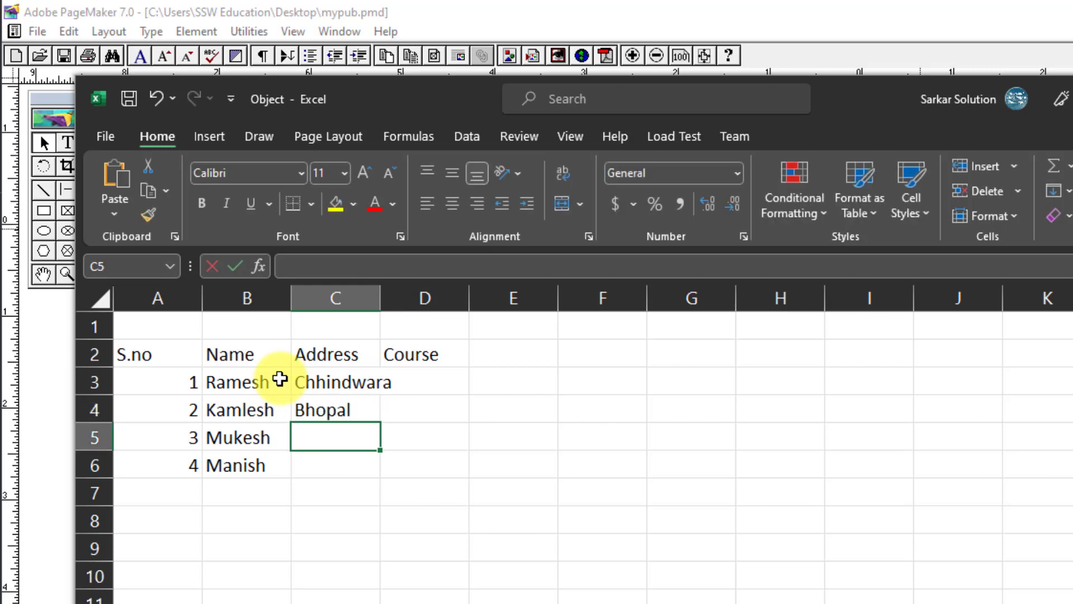
type("Indore")
key("Return")
type("Ja")
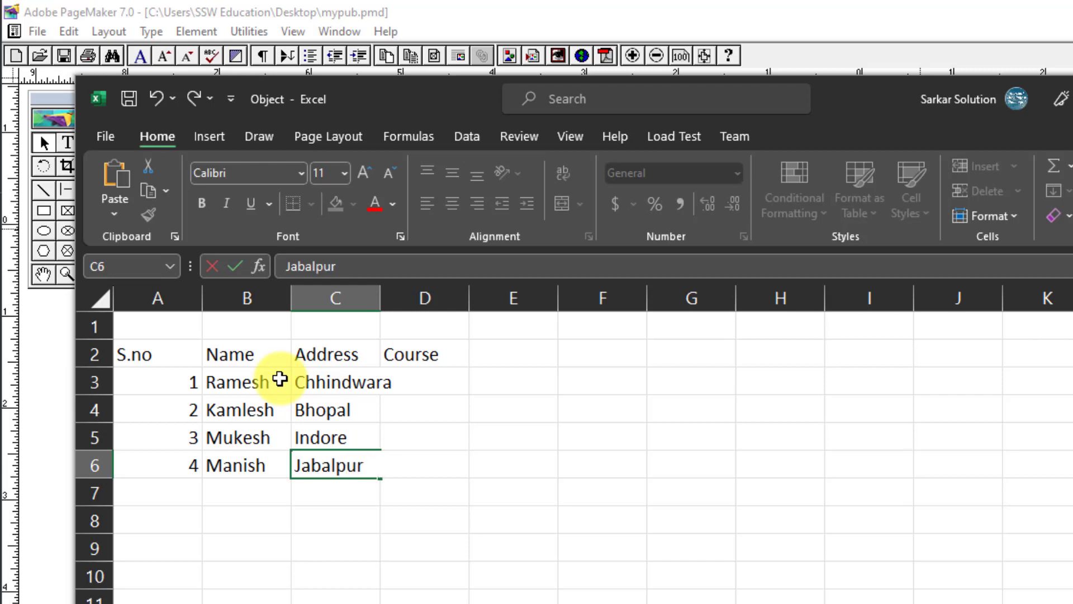
type("balpur")
Enter DCA, PGDCA, BCA and MCA in cells D3 to D6 under Course, and widen the Address column
key("Up")
key("Up")
key("Right")
key("Up")
type("DC")
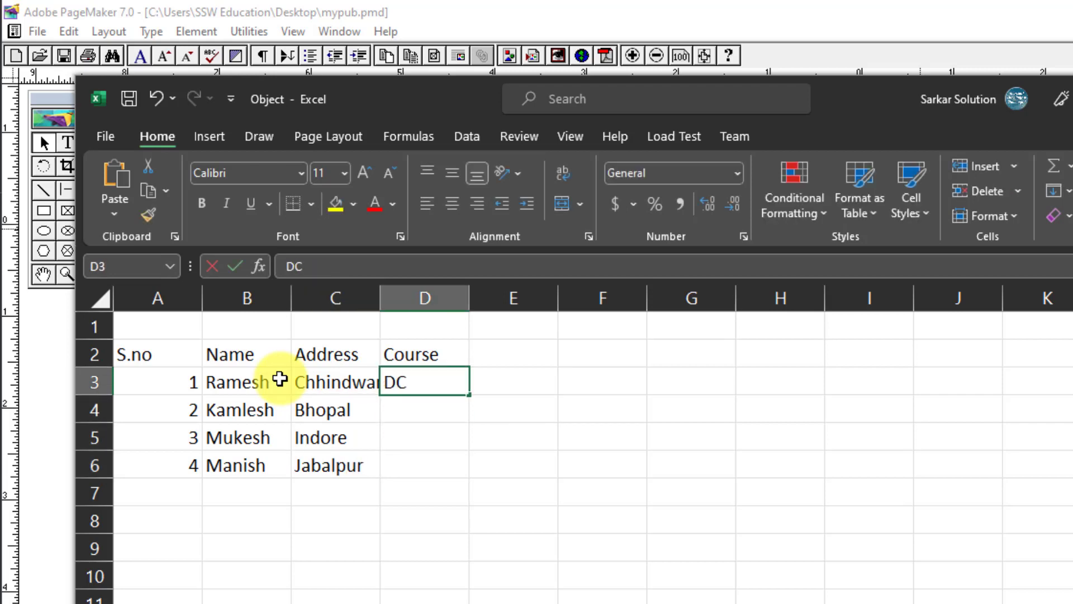
type("A")
key("Return")
type("PGDCA")
key("Return")
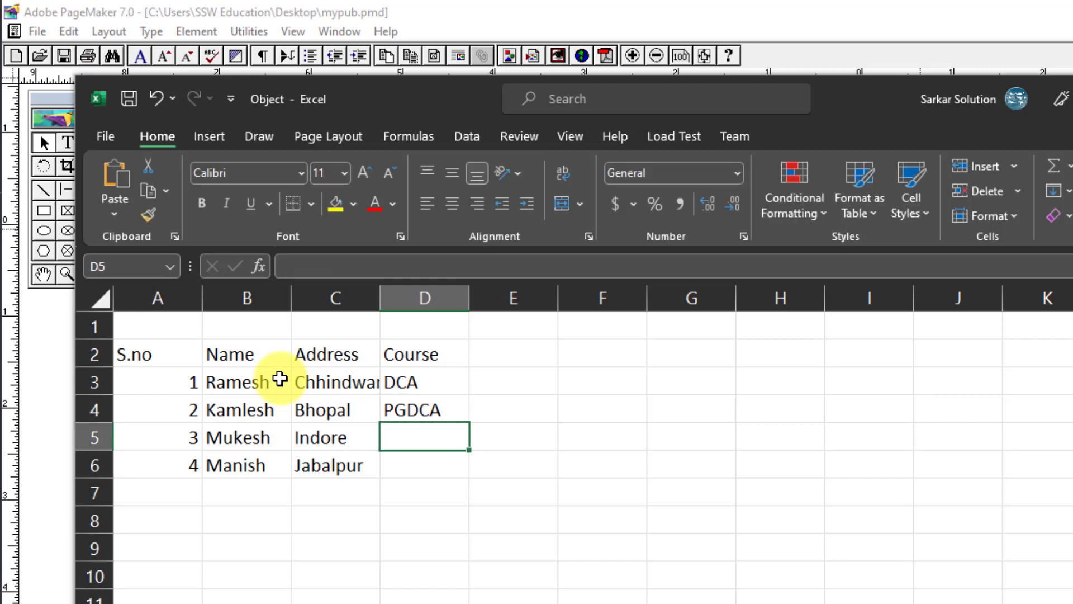
type("CA")
key("Return")
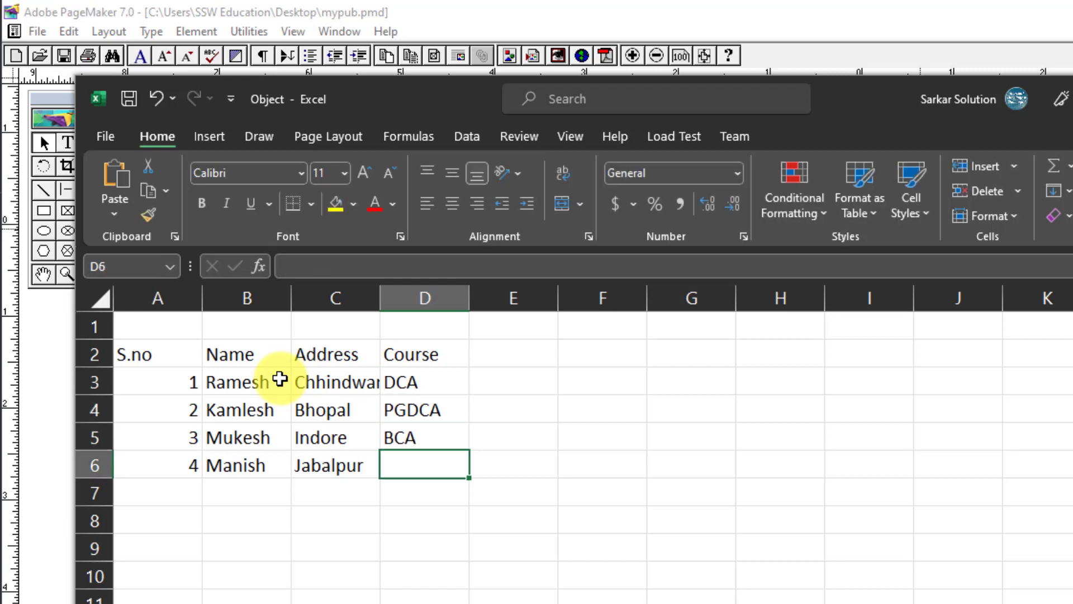
type("MCA")
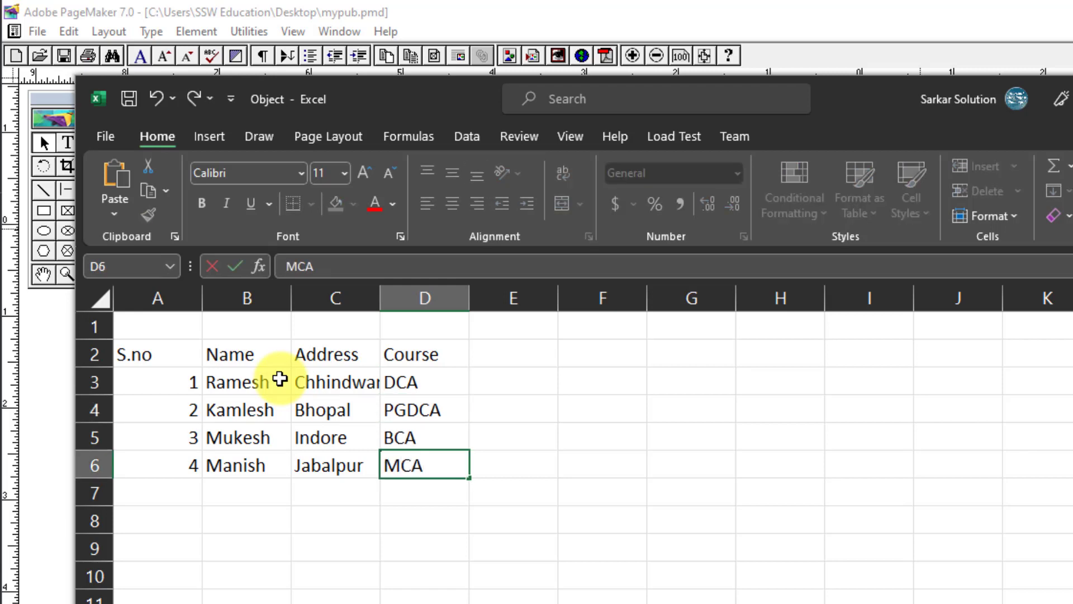
left_click(593, 465)
left_click_drag(377, 299, 403, 299)
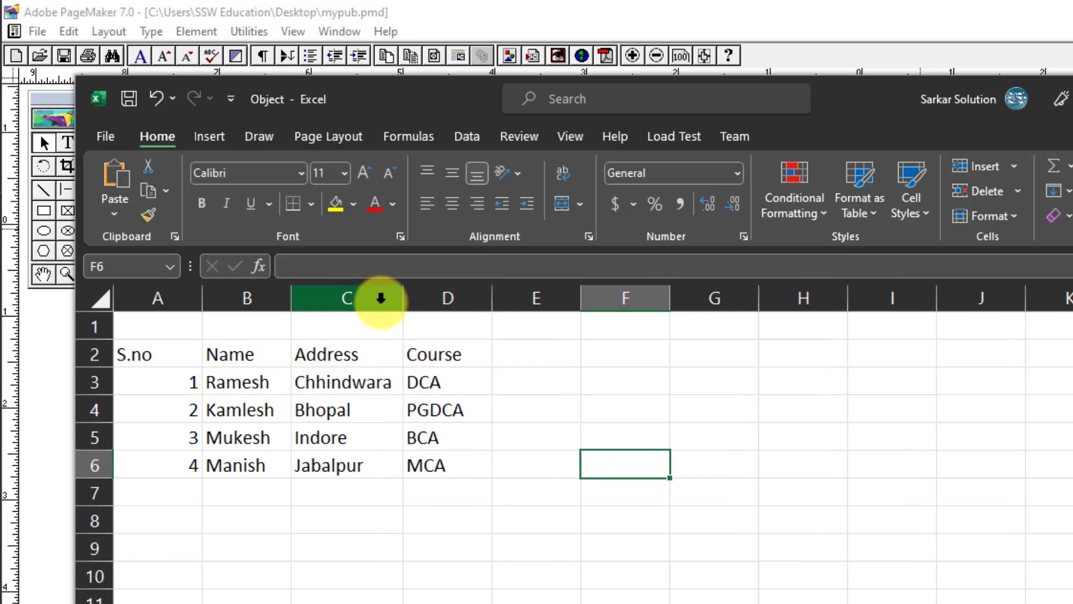
Merge and center cells A1 to D1 and enter the title Student Details
left_click_drag(167, 329, 438, 329)
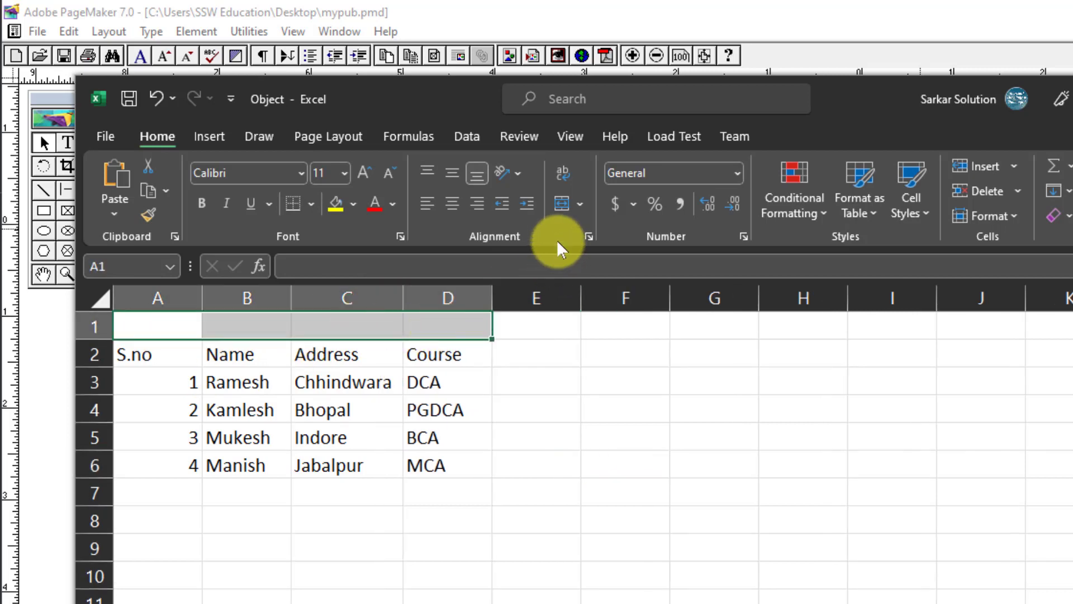
left_click(560, 204)
type("Student Details")
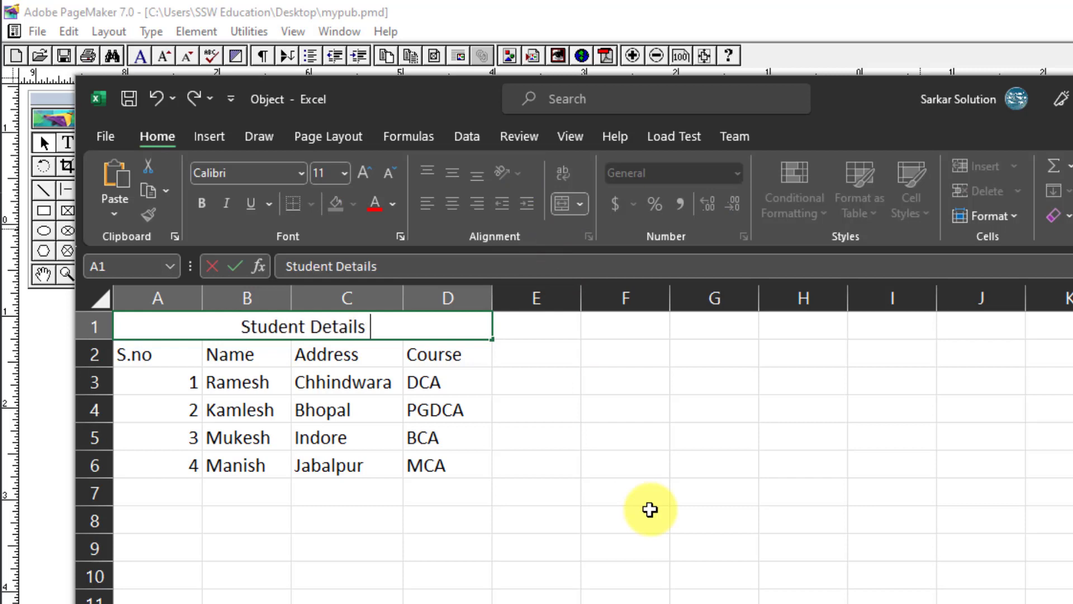
left_click(554, 495)
Enlarge the text in columns A to D to size 18 and AutoFit the column widths
left_click_drag(149, 294, 451, 295)
left_click(362, 172)
left_click(362, 172)
left_click(362, 172)
left_click(362, 172)
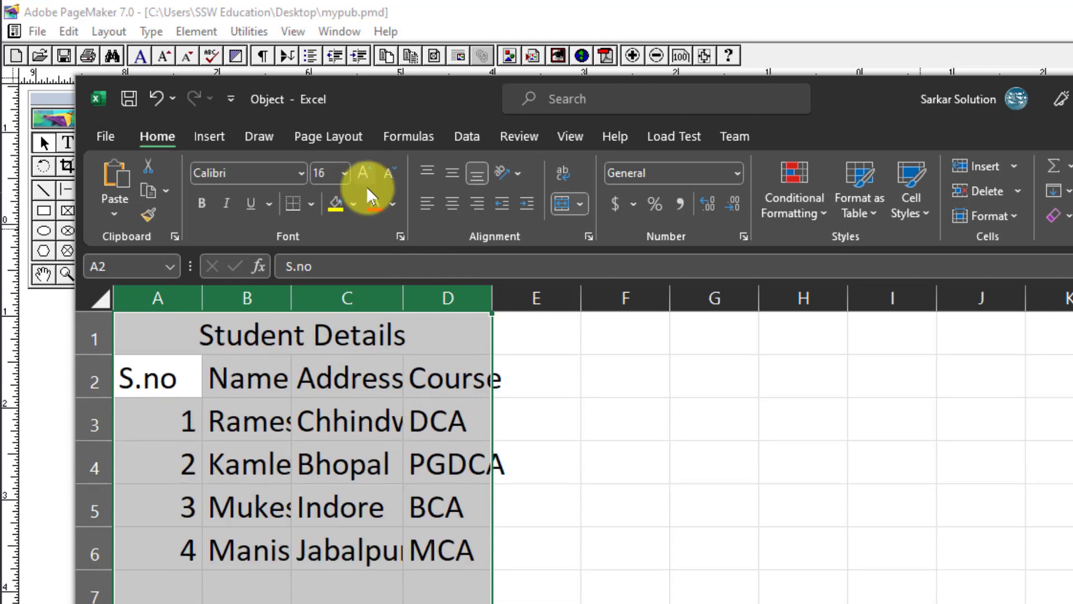
left_click(1017, 215)
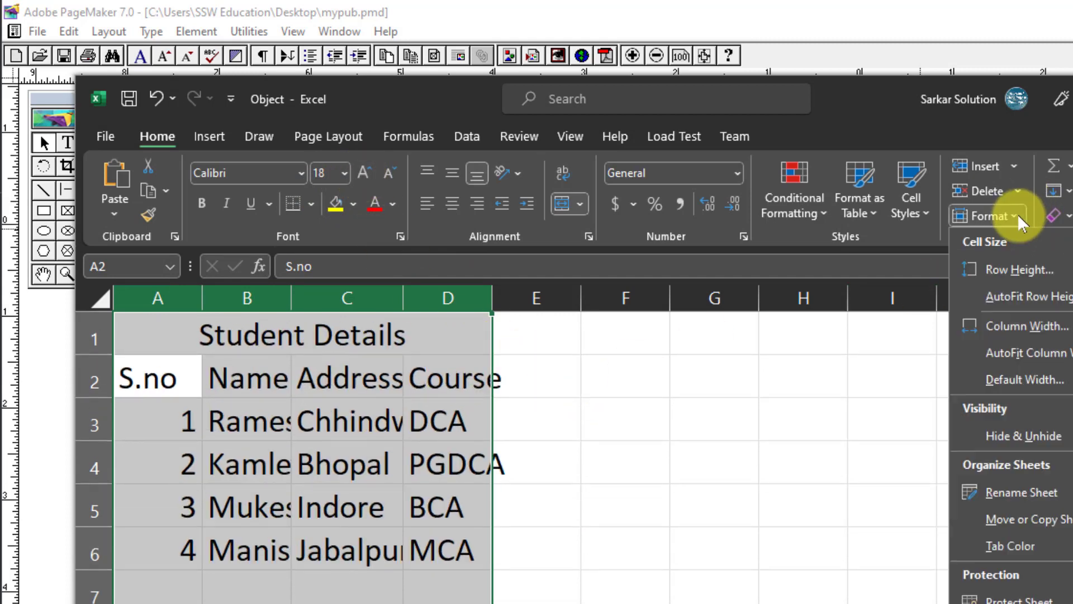
left_click(1036, 348)
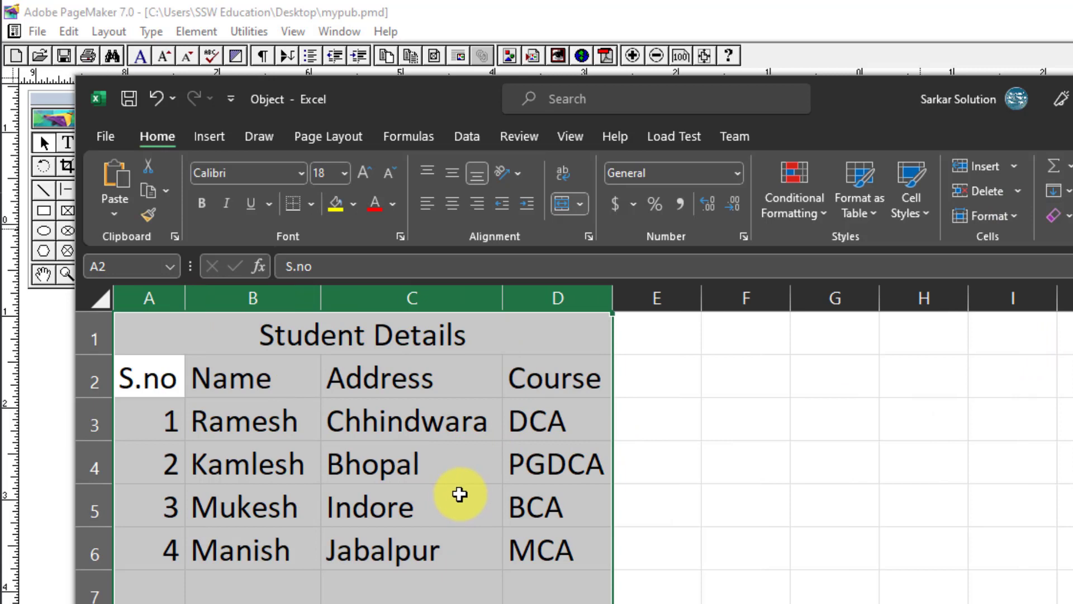
Apply All Borders to columns A to D of the student table
left_click(310, 204)
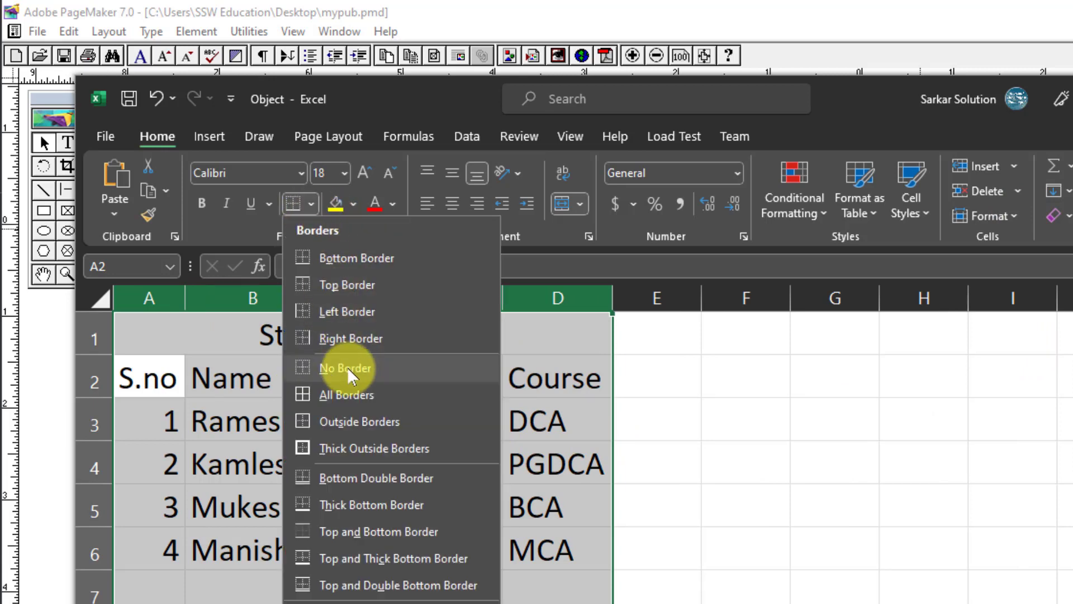
left_click(355, 394)
left_click(858, 468)
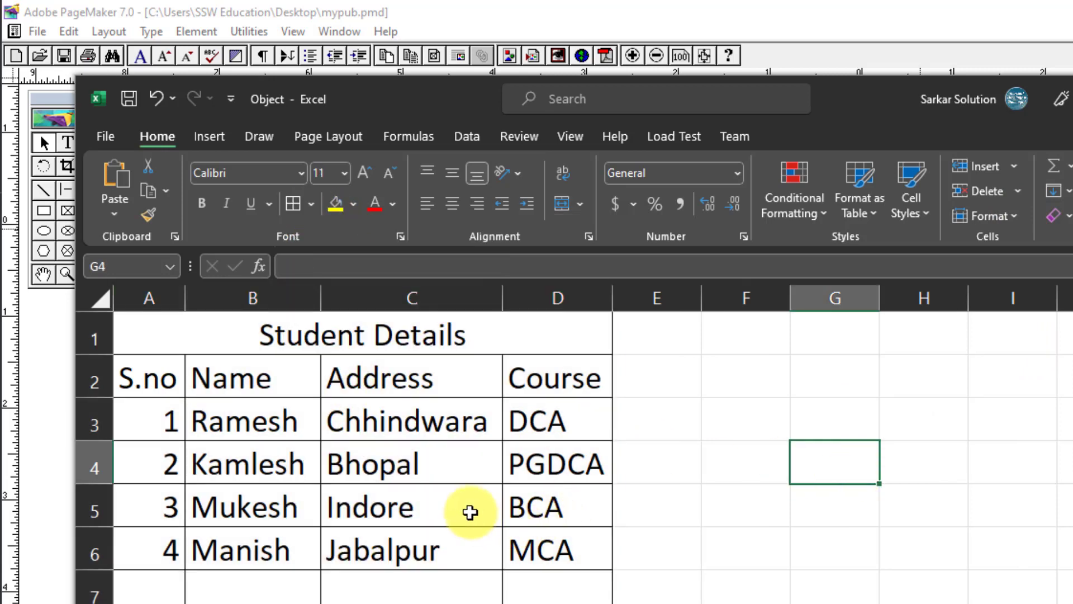
Save the worksheet object and close Excel to return to the PageMaker publication
left_click(106, 139)
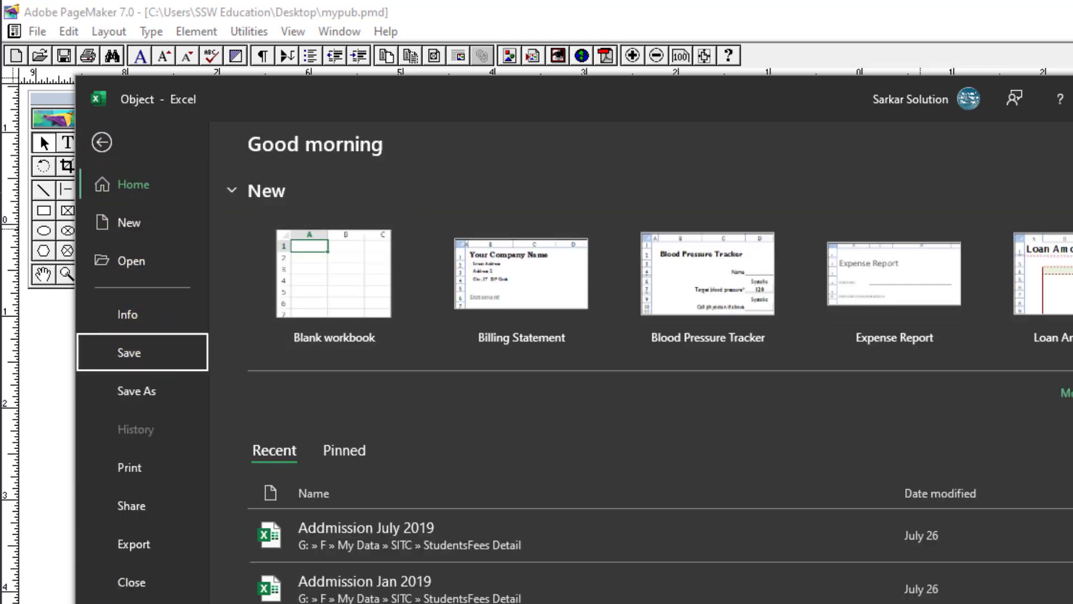
left_click(128, 352)
key("alt+F4")
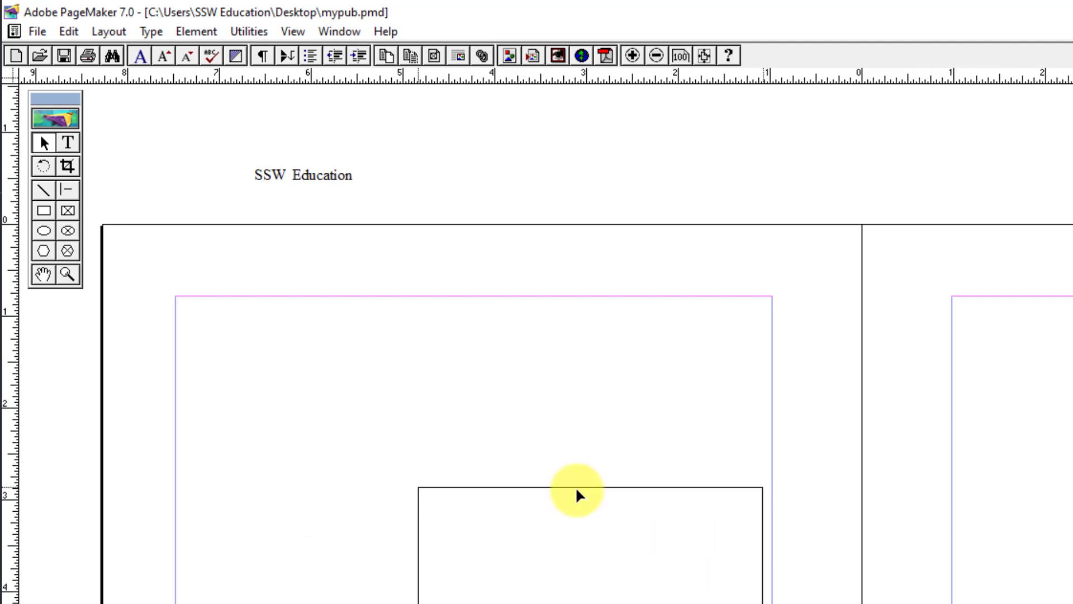
Place the student table at the upper-left margin corner of the left page and enlarge it to span the margins
left_click_drag(432, 357, 465, 370)
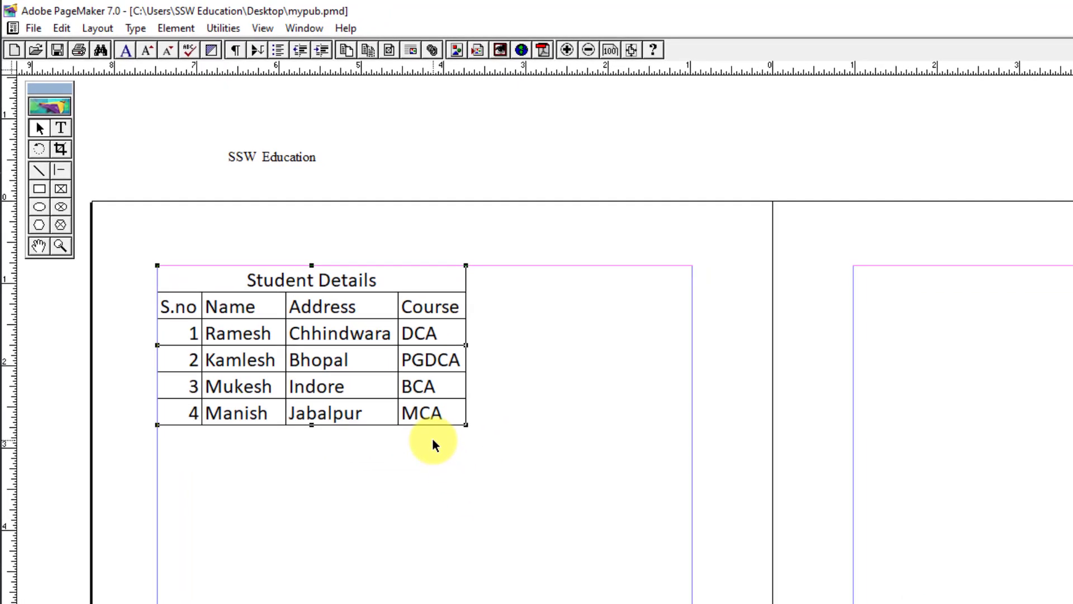
left_click_drag(466, 425, 692, 542)
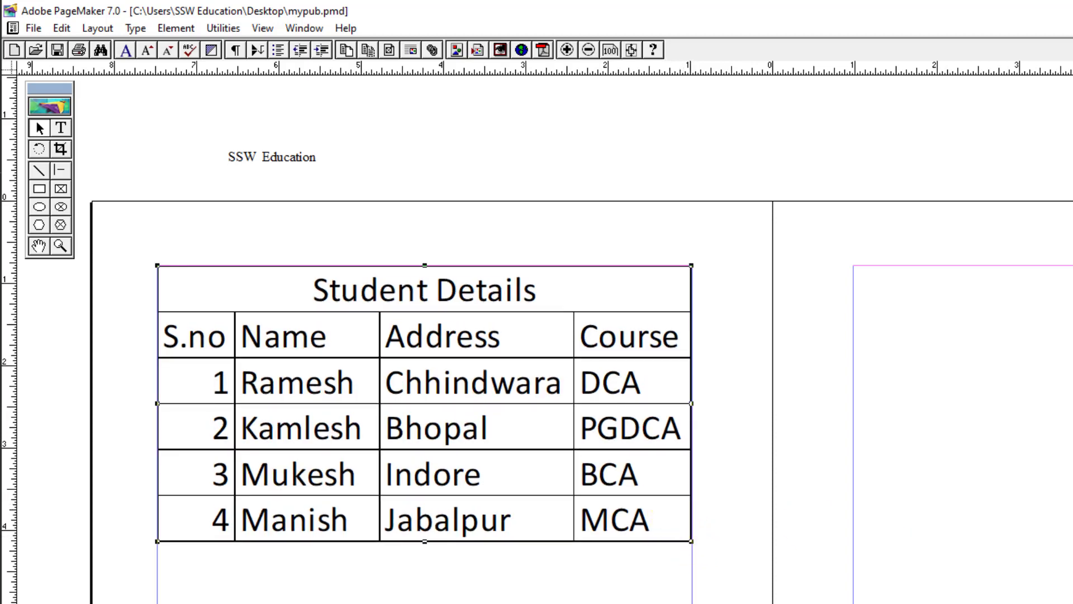
Insert a new Microsoft Word Document object into the publication
scroll(537, 402, "right", 5)
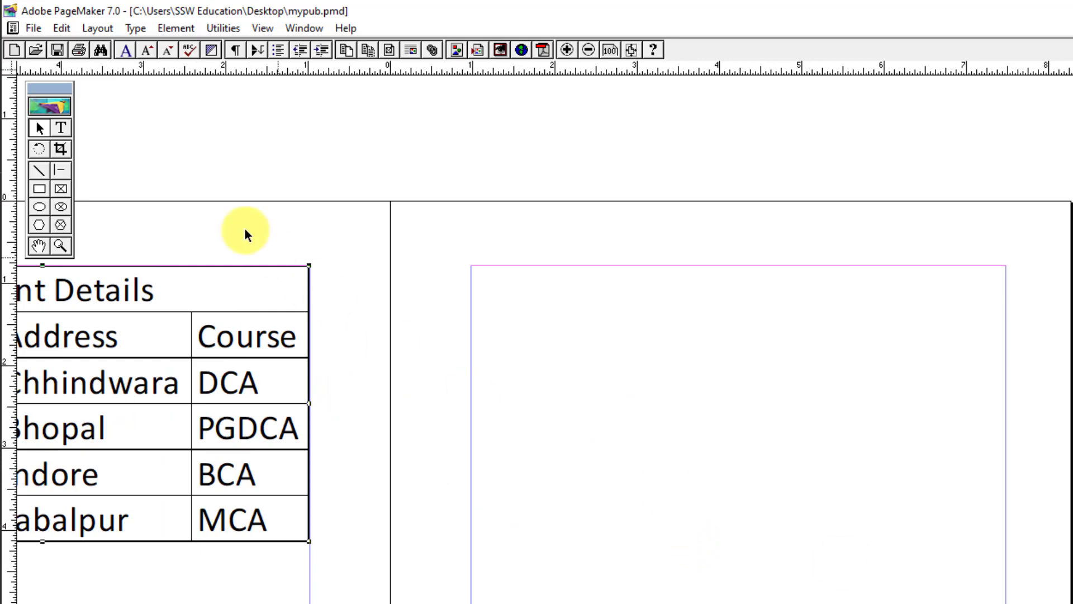
left_click(63, 31)
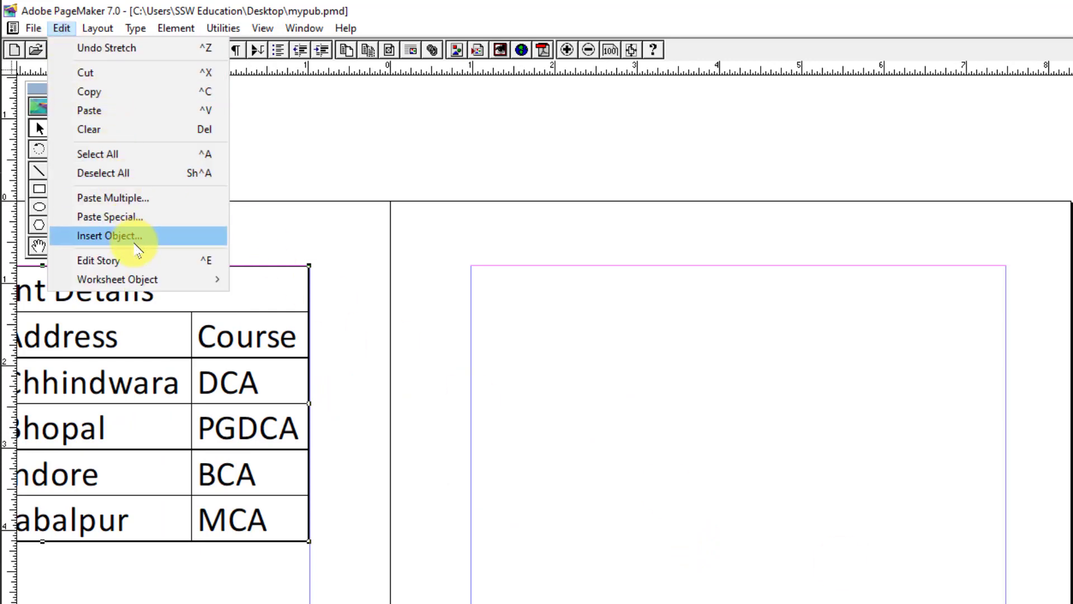
left_click(170, 244)
left_click(694, 371)
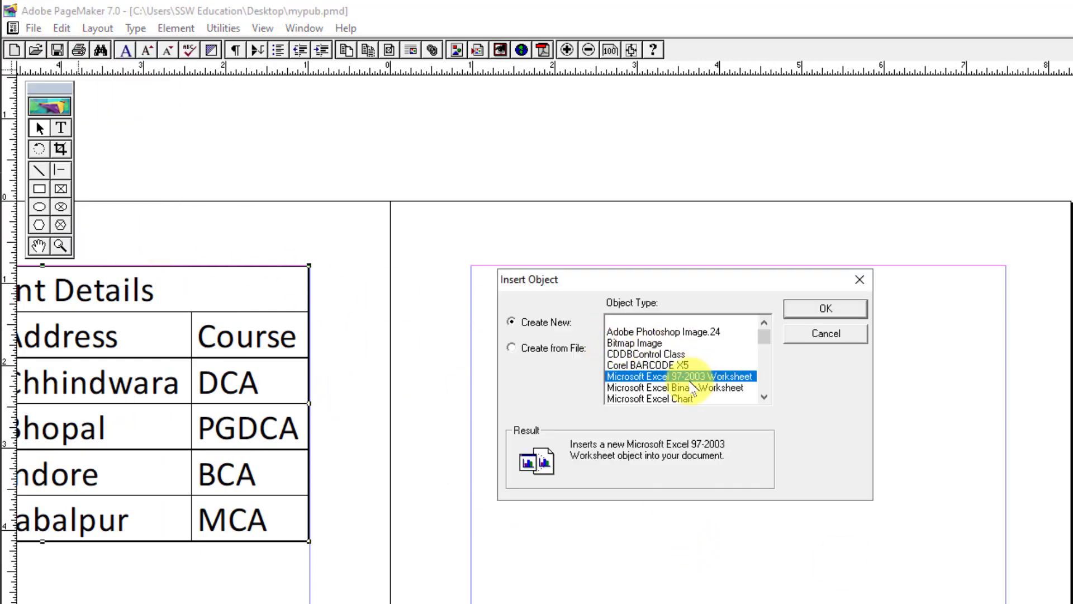
scroll(694, 380, "down", 2)
scroll(693, 384, "down", 5)
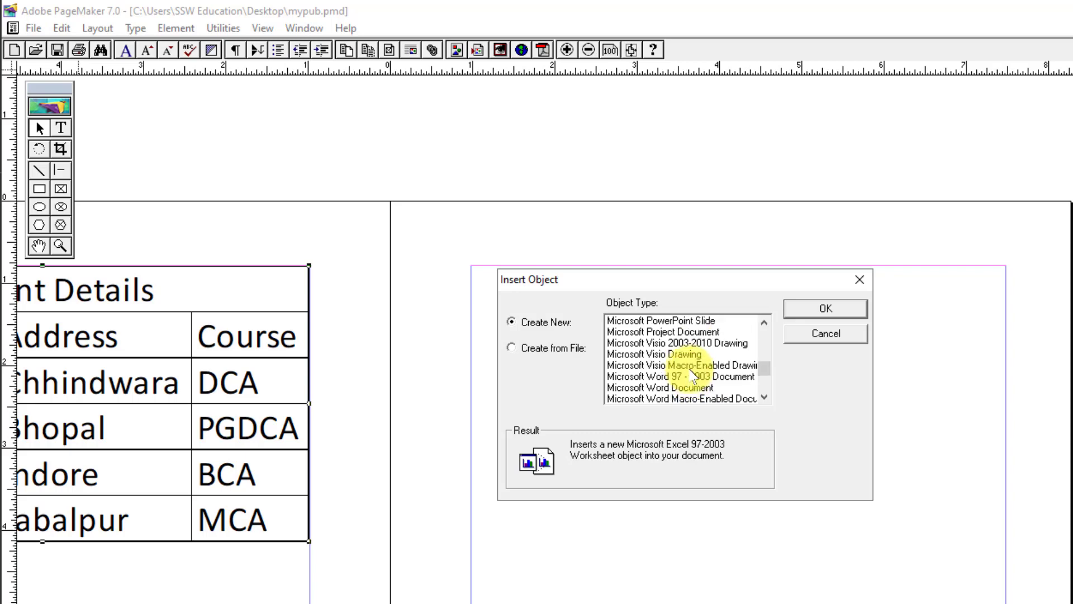
scroll(692, 371, "down", 1)
left_click(692, 357)
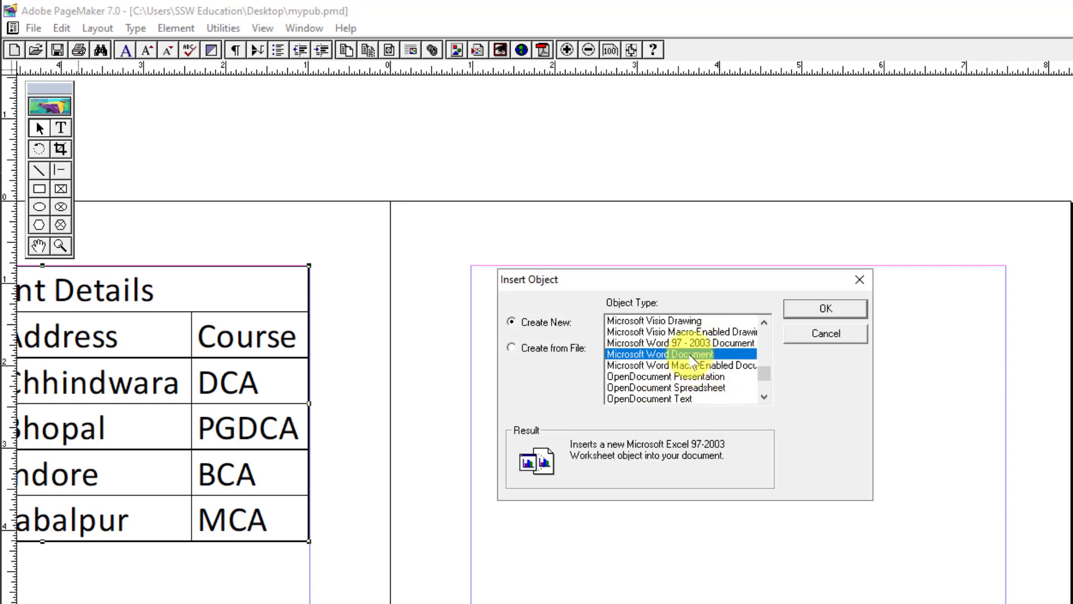
left_click(813, 311)
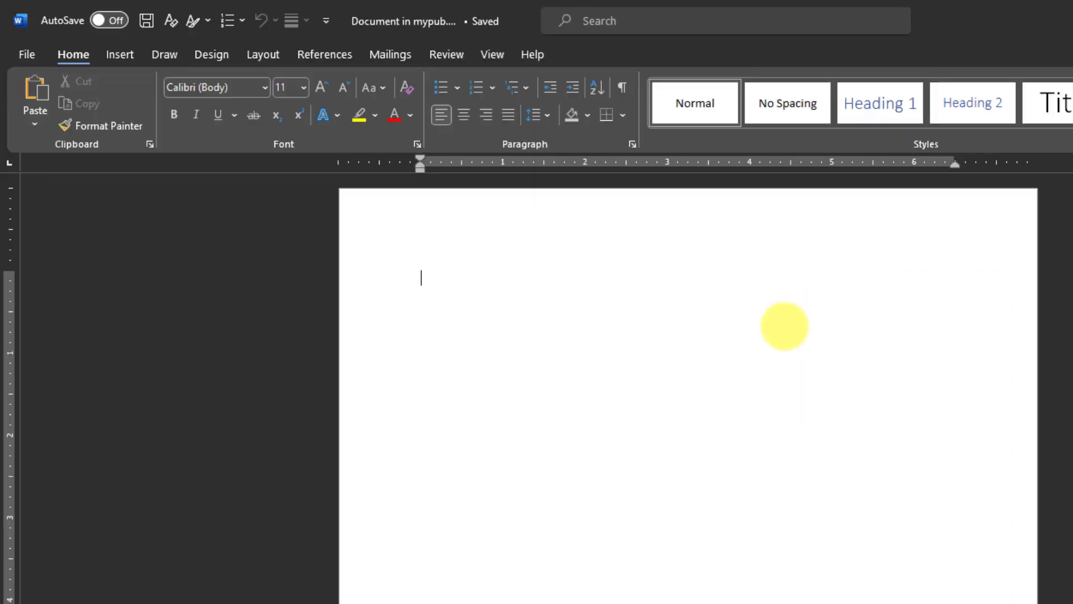
Insert a 3-D pie chart with the default sample data into the Word document and close its data sheet
left_click(119, 59)
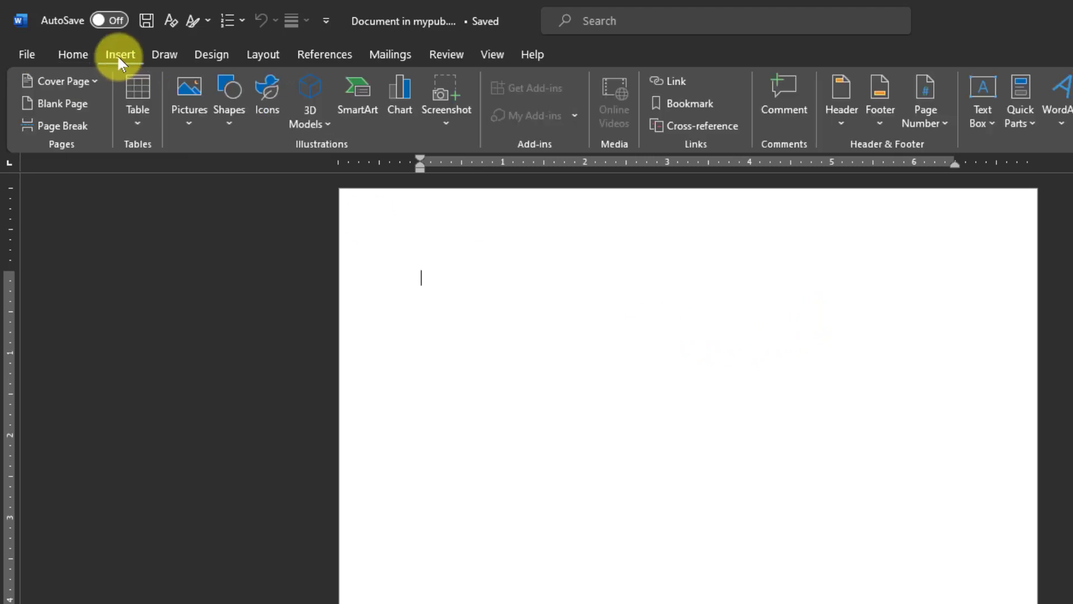
left_click(395, 102)
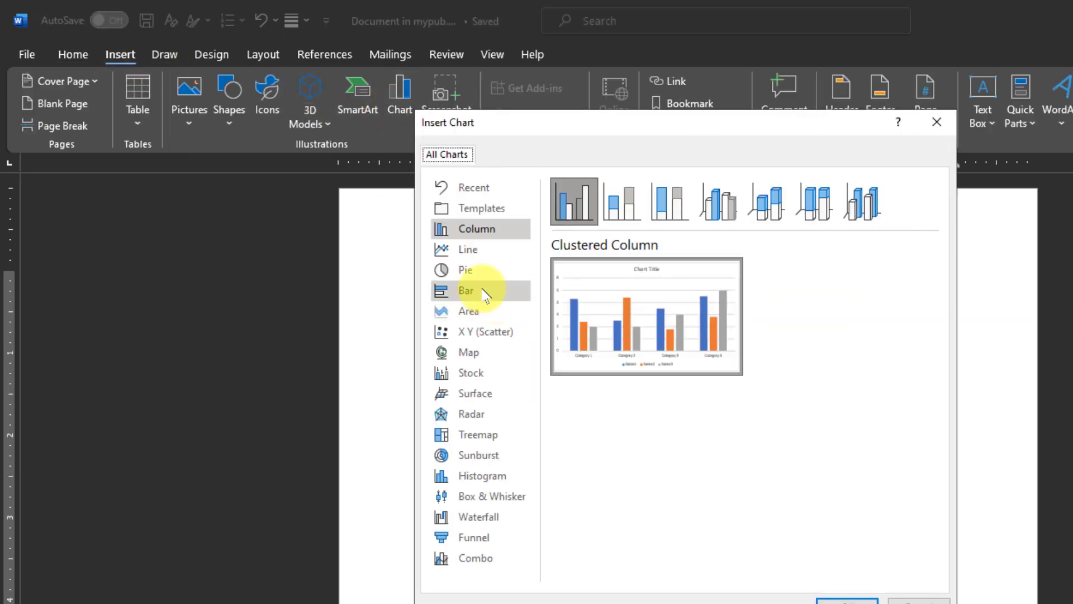
left_click(457, 228)
left_click(463, 249)
left_click(464, 270)
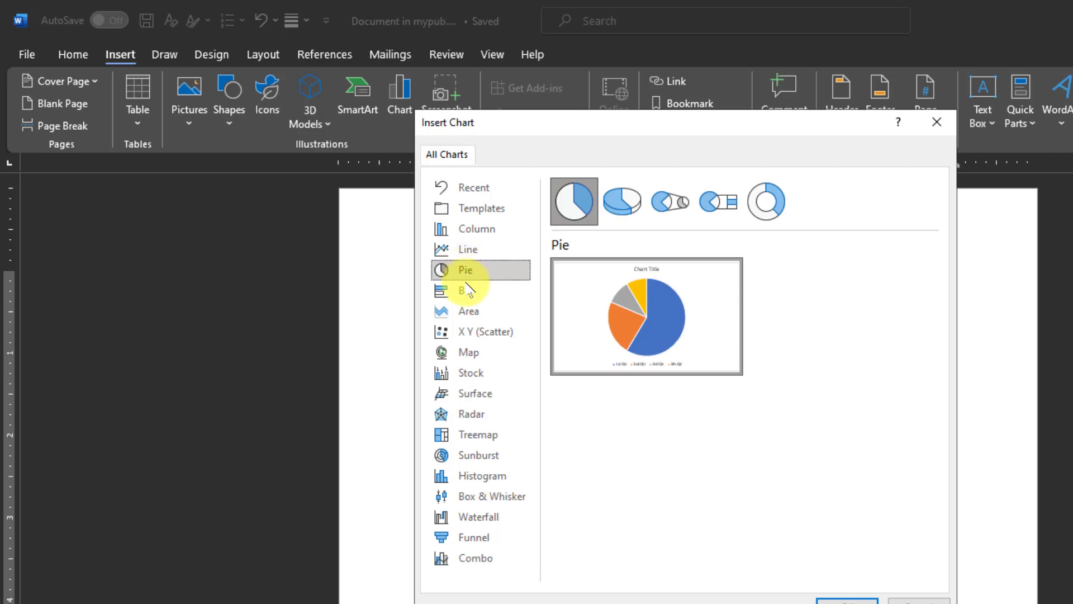
left_click(467, 291)
left_click(466, 270)
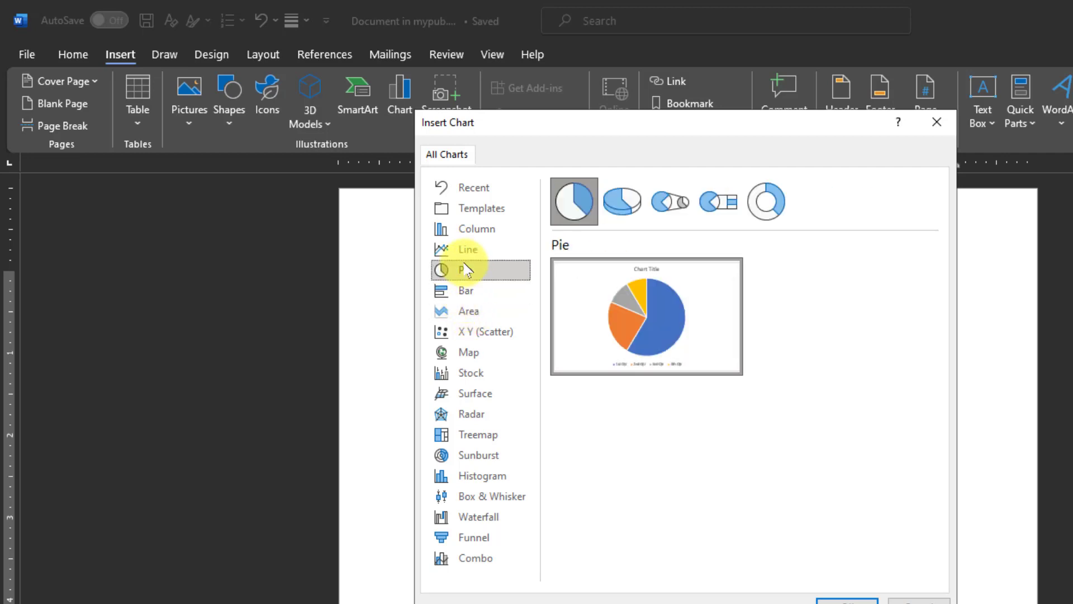
left_click(606, 206)
left_click(849, 600)
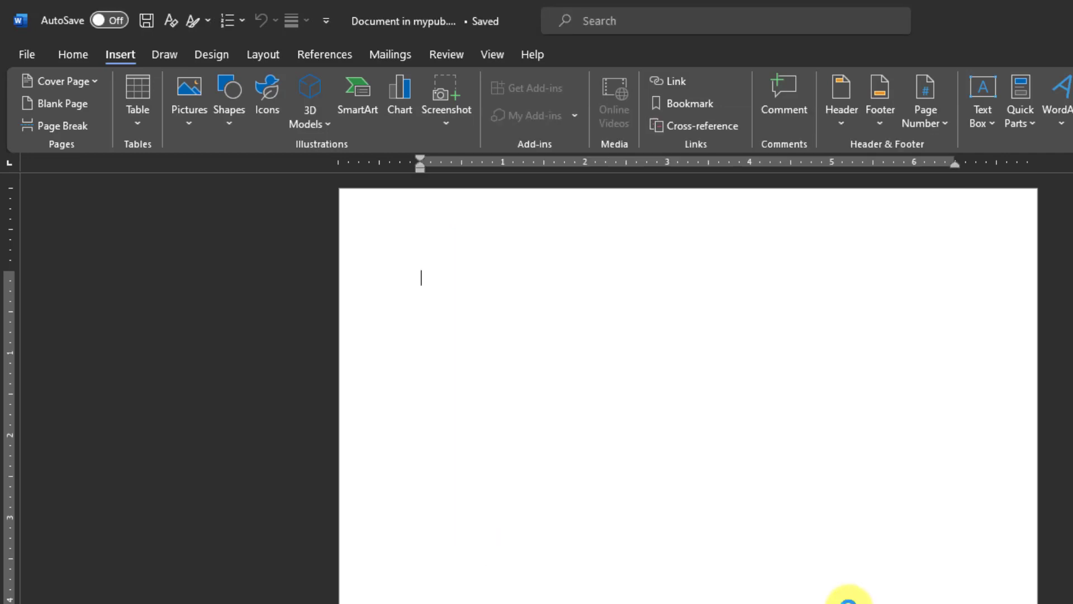
left_click(945, 107)
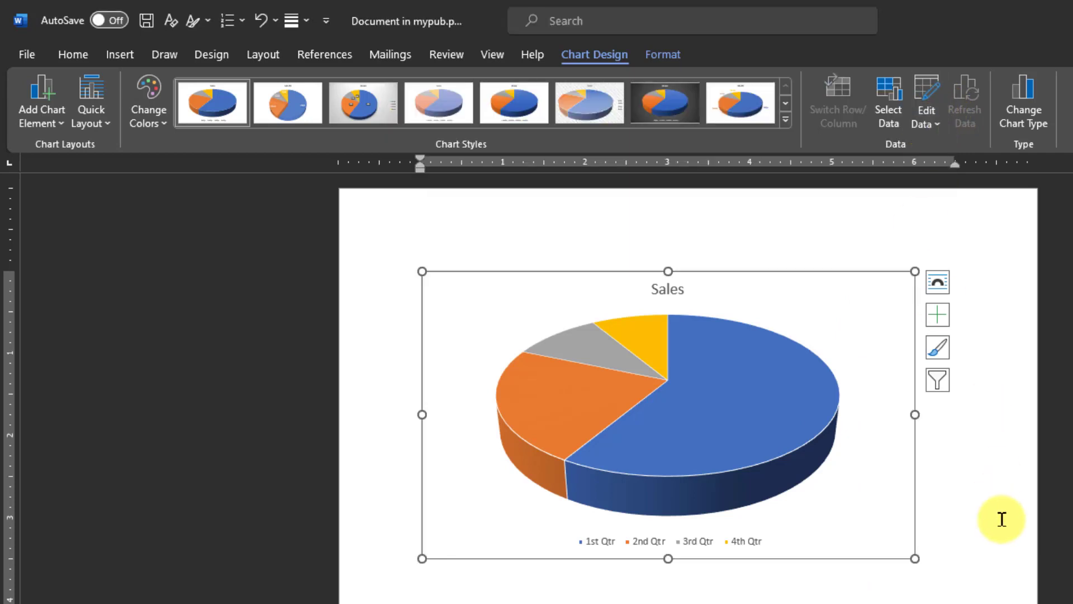
left_click(988, 544)
Save the Word document object containing the pie chart, without saving it as a separate file
key("ctrl+s")
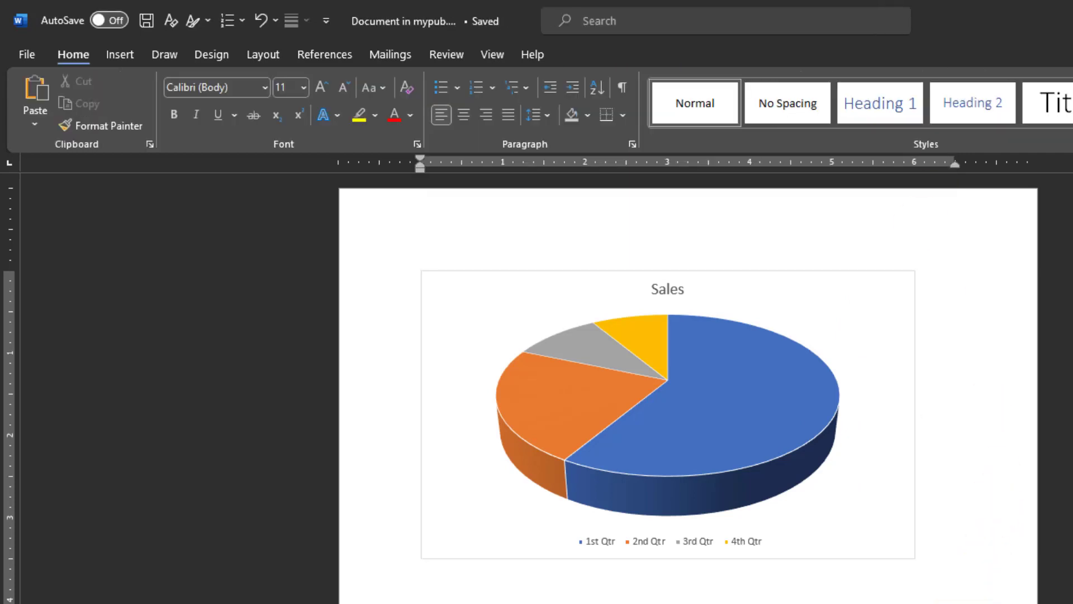
key("F12")
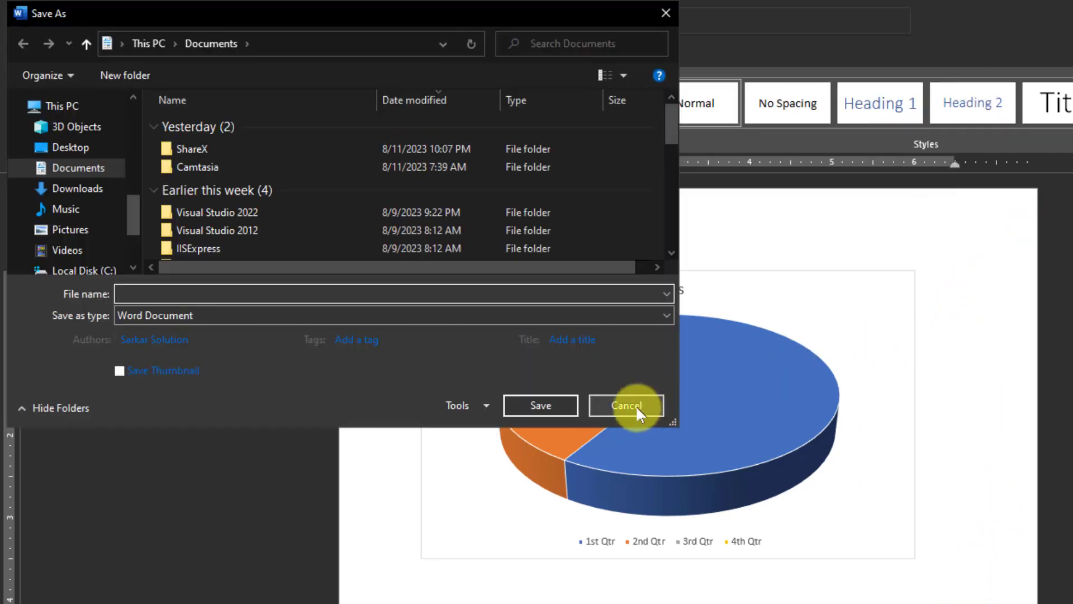
left_click(635, 407)
left_click(25, 54)
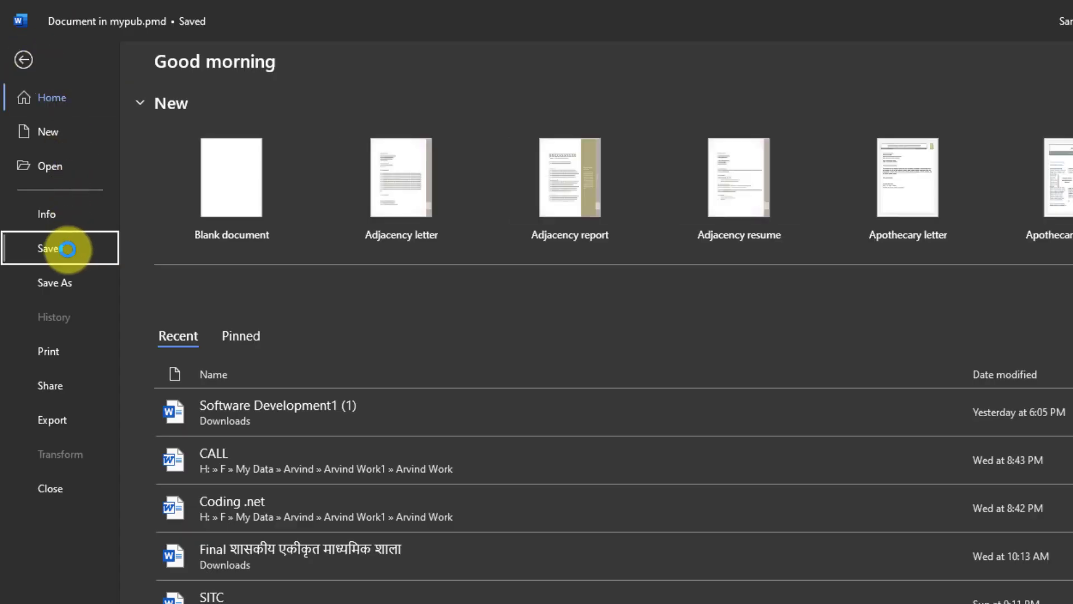
left_click(103, 253)
Switch to PageMaker to check the right page for the chart object, and return to the Word document
key("alt+Tab")
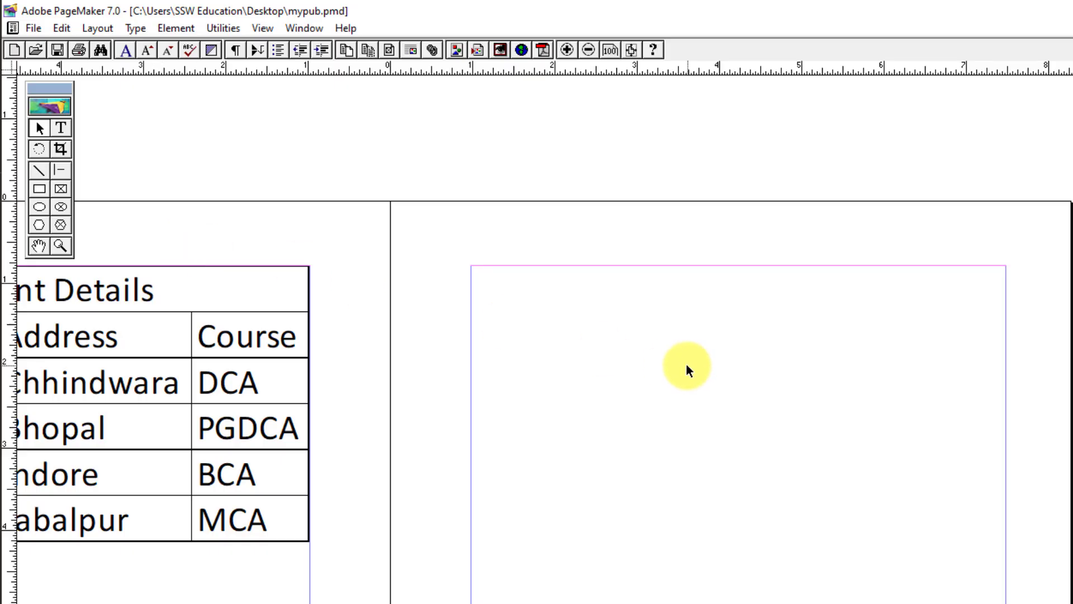
key("alt+Tab")
scroll(686, 365, "down", 3)
scroll(724, 359, "up", 3)
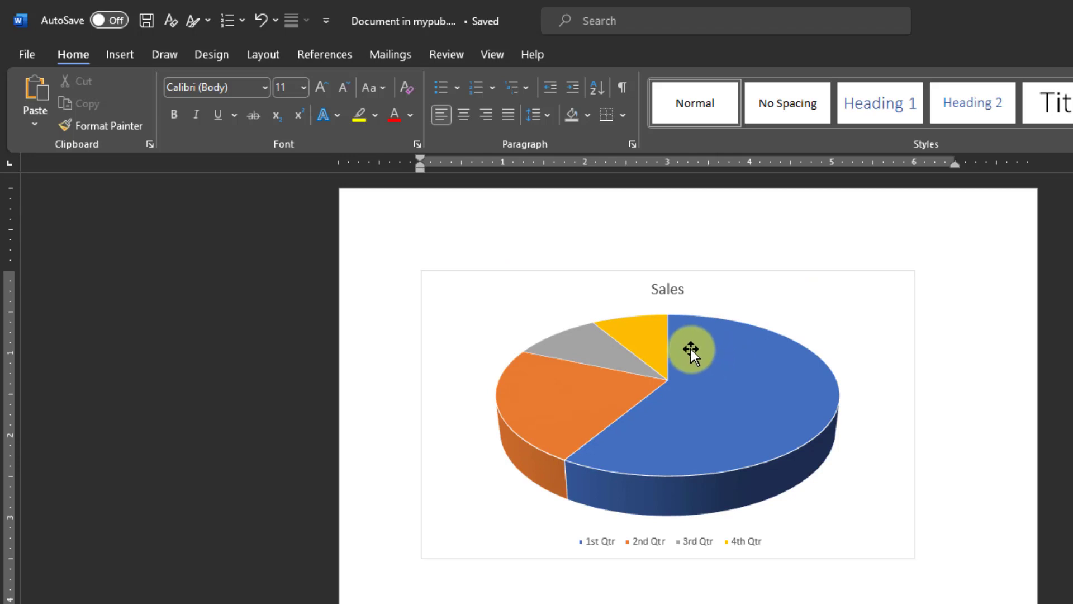
key("F12")
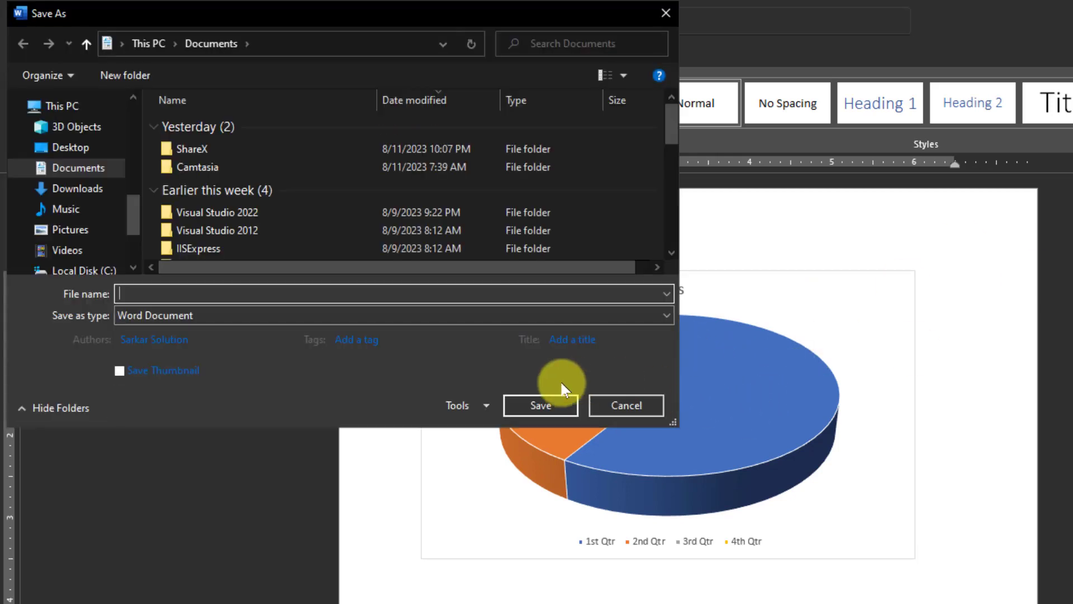
left_click(411, 301)
type("ddd")
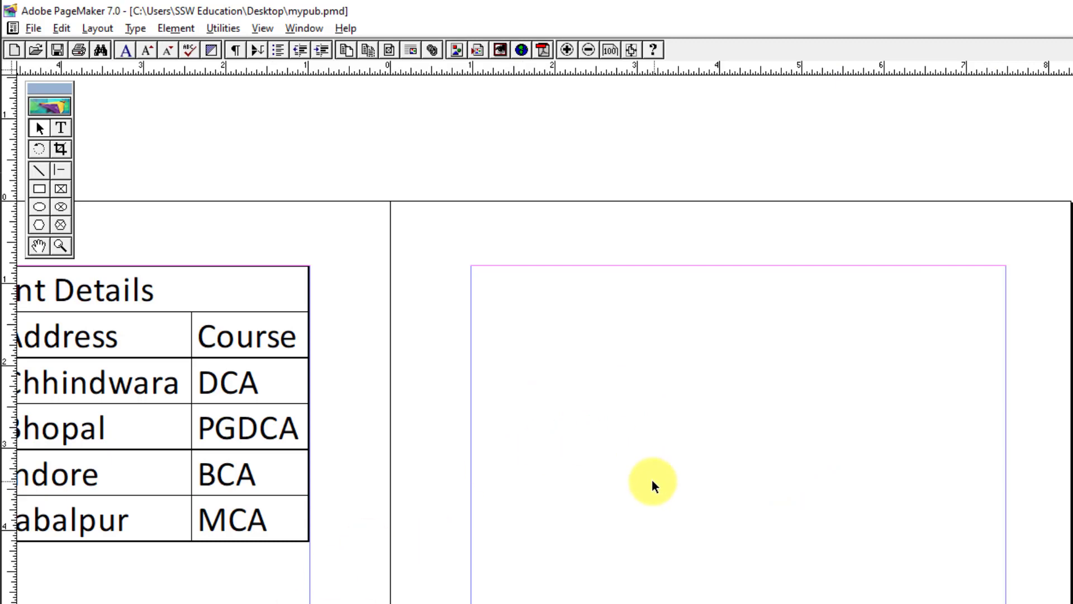
Insert a new Microsoft Word Document object into the publication
left_click(676, 469, "ctrl")
left_click(676, 470, "ctrl")
left_click(722, 391)
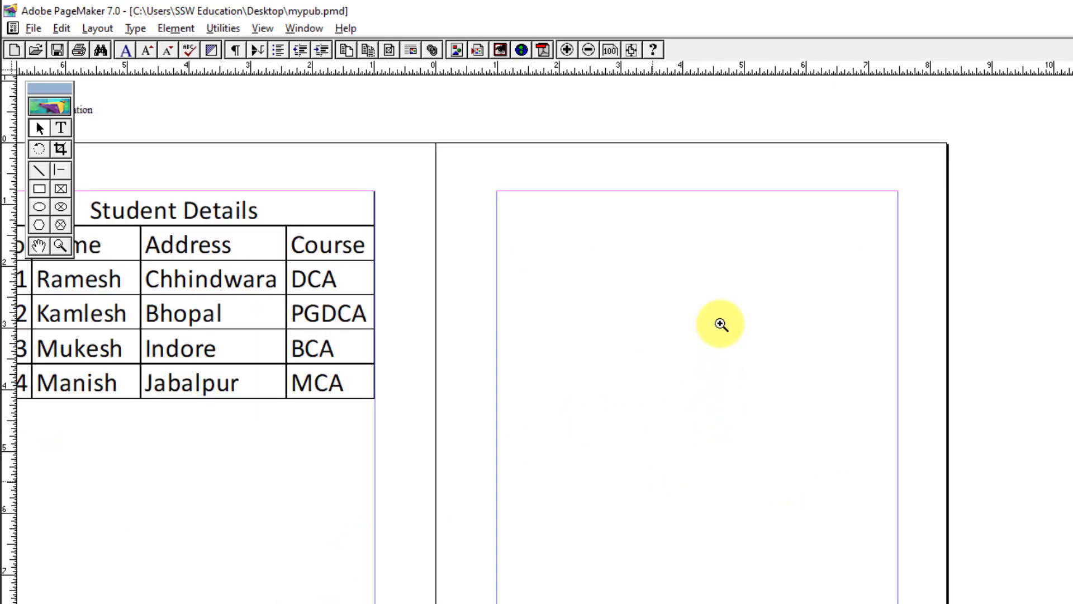
left_click(719, 324)
left_click(63, 29)
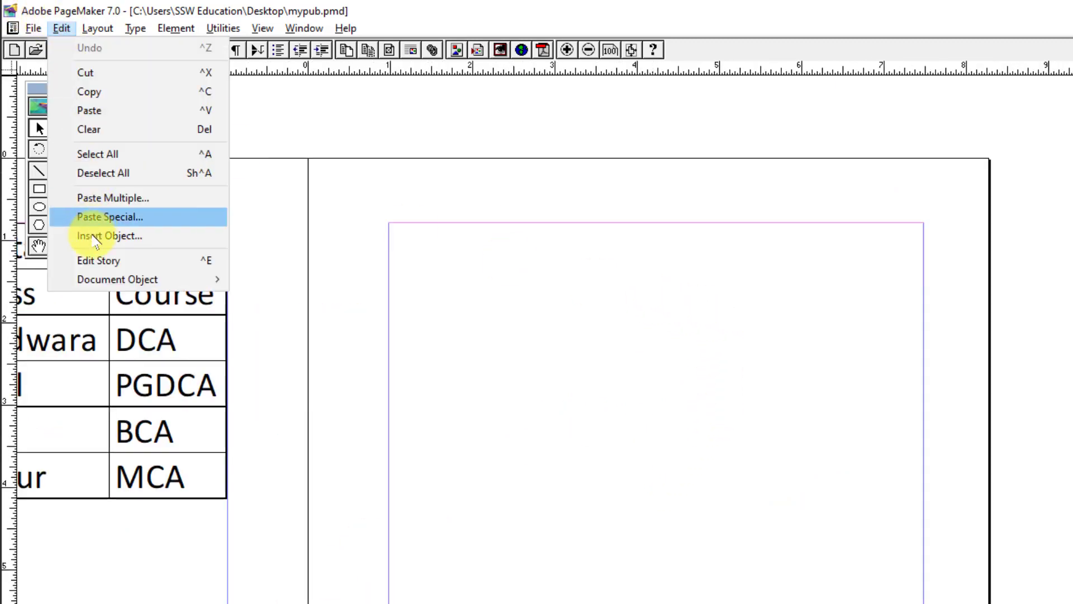
left_click(50, 234)
left_click(649, 376)
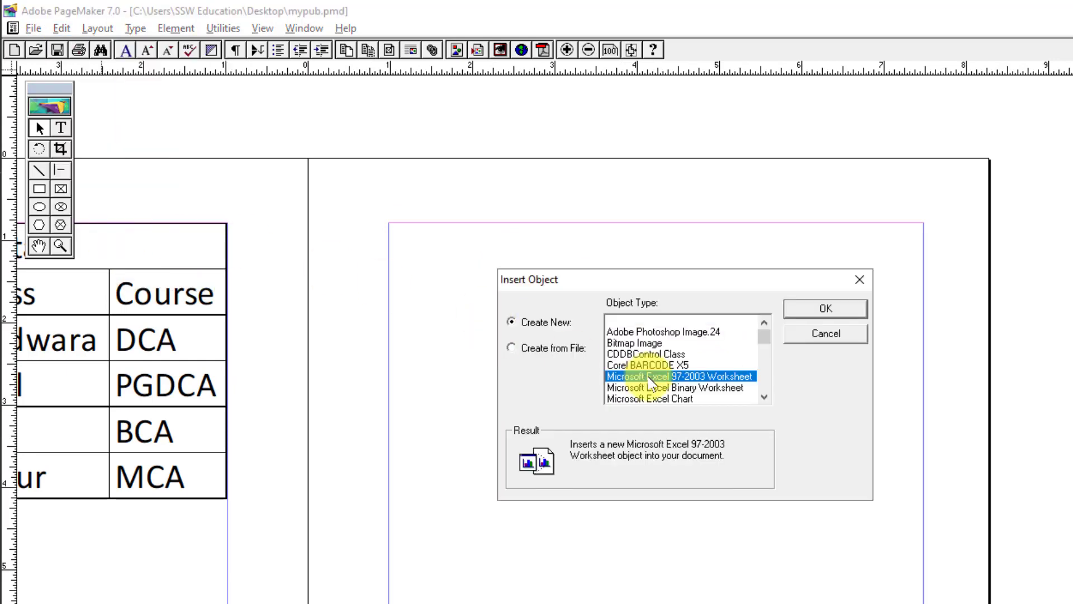
left_click(651, 387)
scroll(687, 394, "down", 2)
left_click(698, 355)
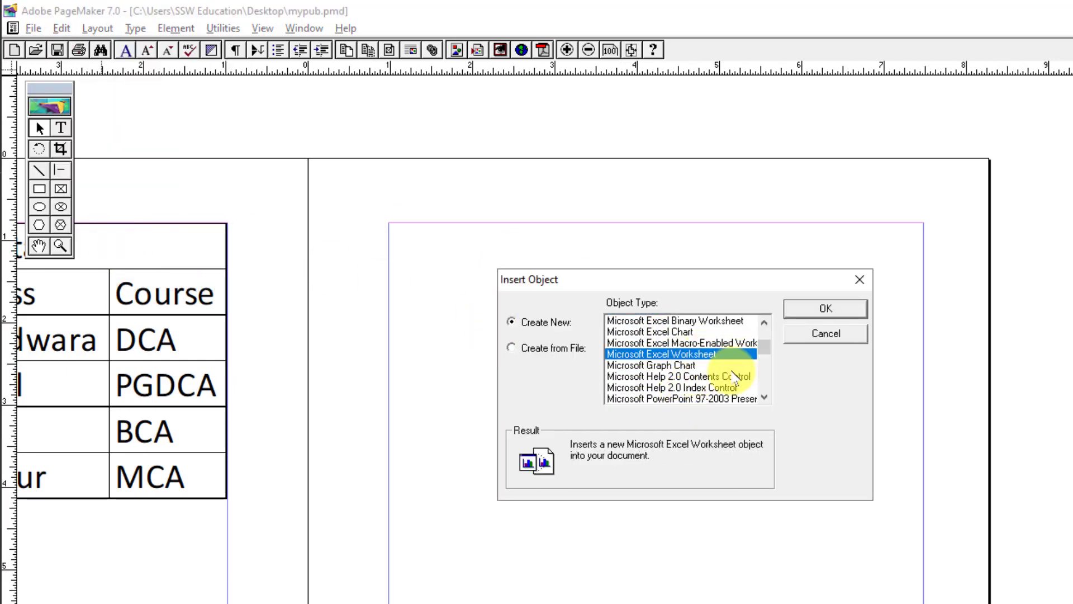
scroll(705, 372, "down", 3)
left_click(699, 365)
left_click(702, 354)
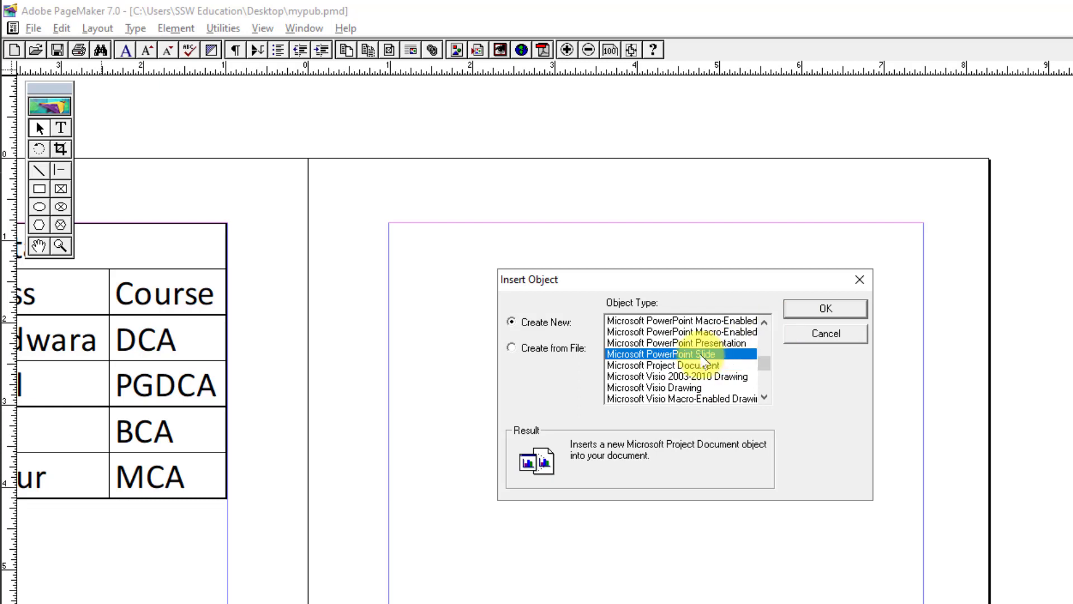
scroll(714, 369, "down", 1)
left_click(711, 387)
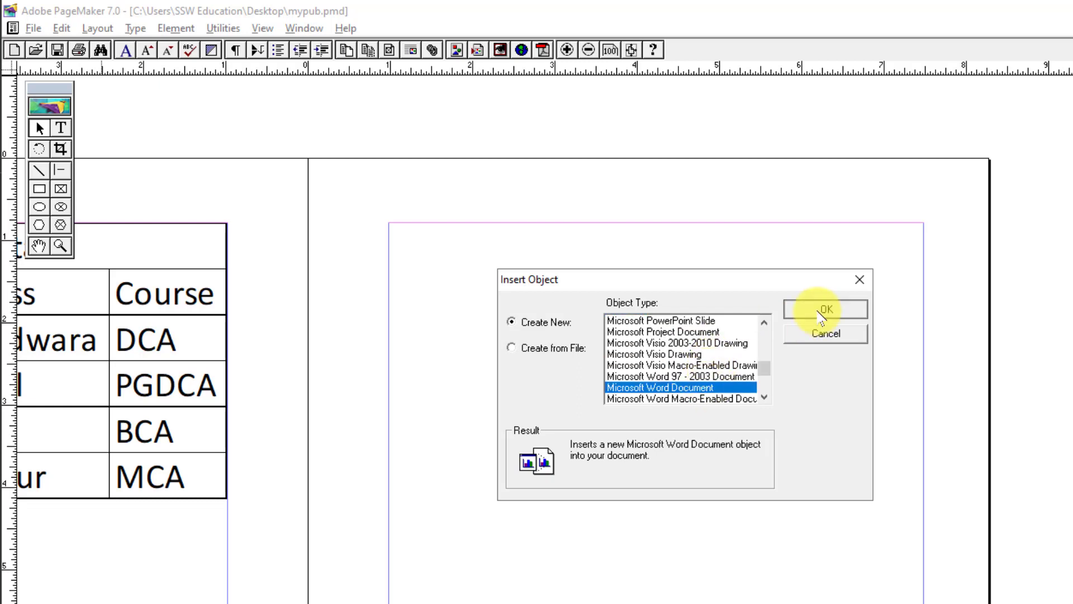
left_click(821, 308)
Insert a 3-D clustered column chart in the embedded Word document and return to the PageMaker publication
left_click(122, 59)
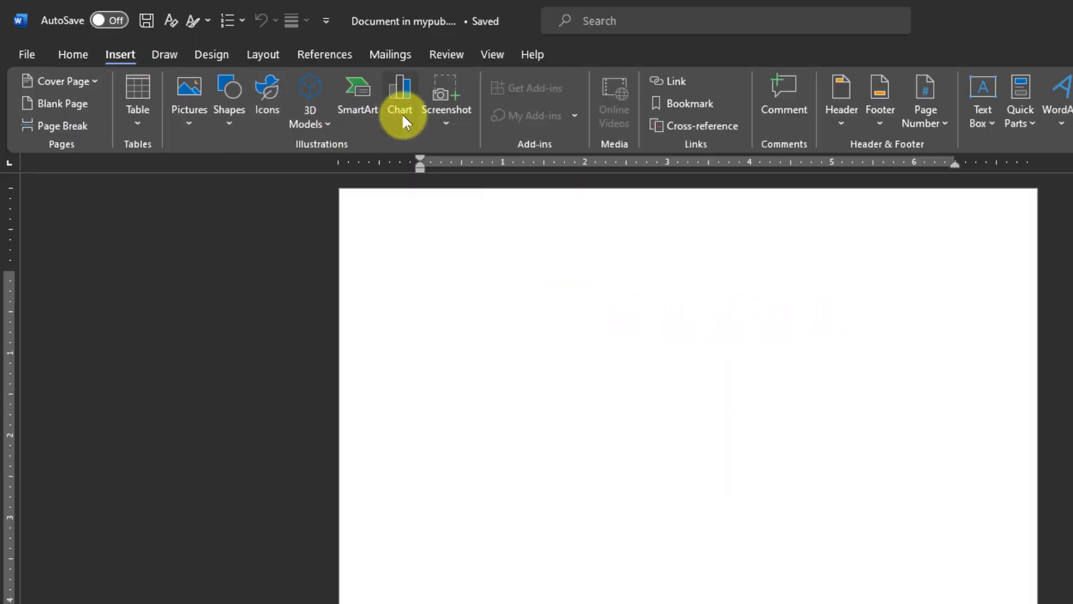
left_click(402, 113)
left_click(622, 203)
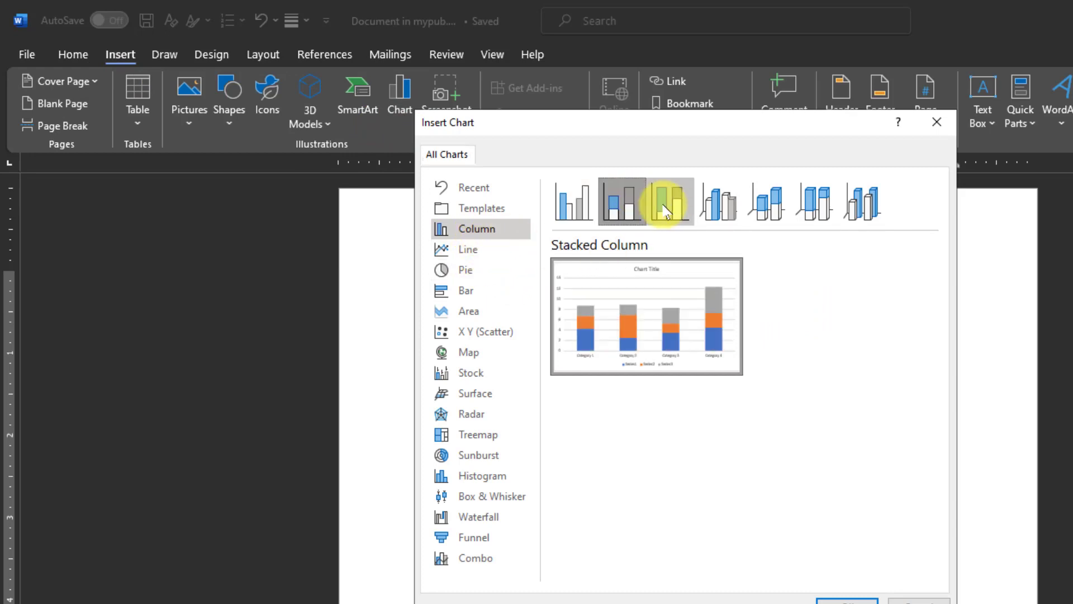
left_click(670, 203)
left_click(719, 207)
left_click(839, 598)
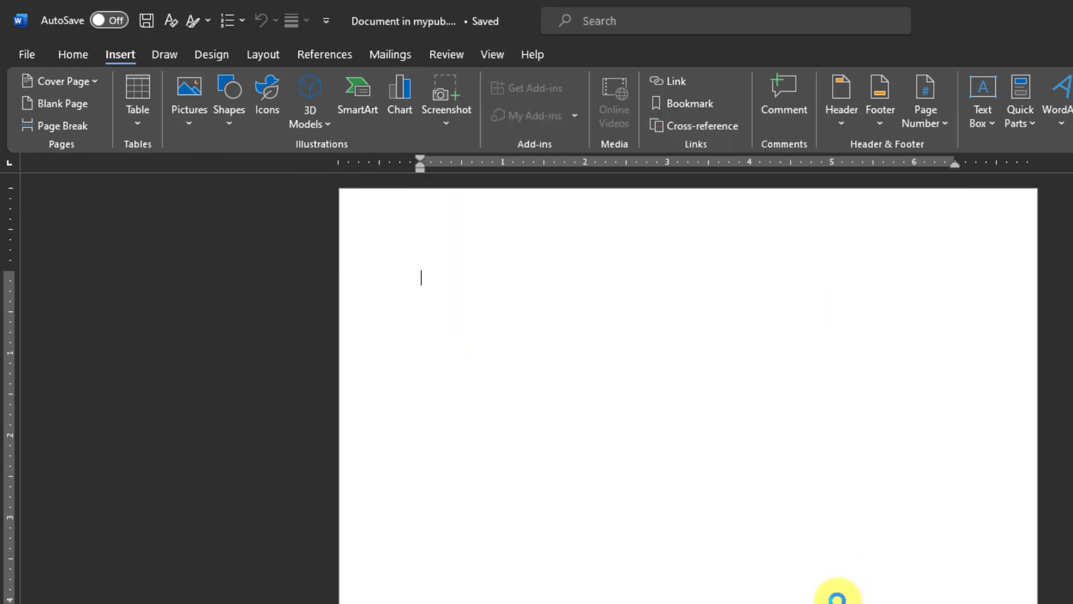
left_click(936, 102)
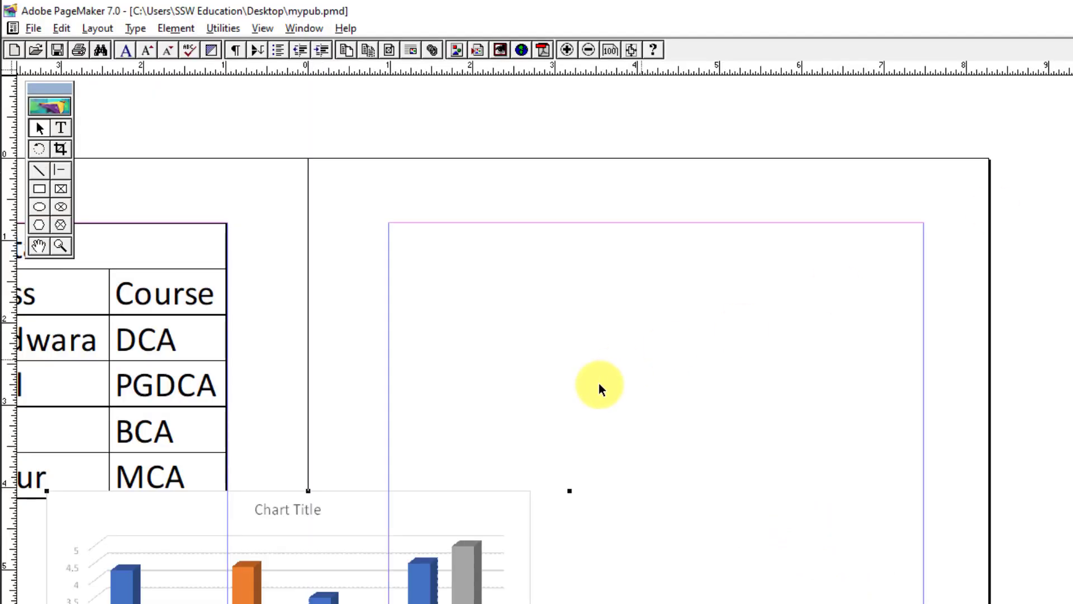
Move the column chart to the upper margin corner of the blank page and enlarge it to the full margin width
left_click_drag(448, 577, 774, 316)
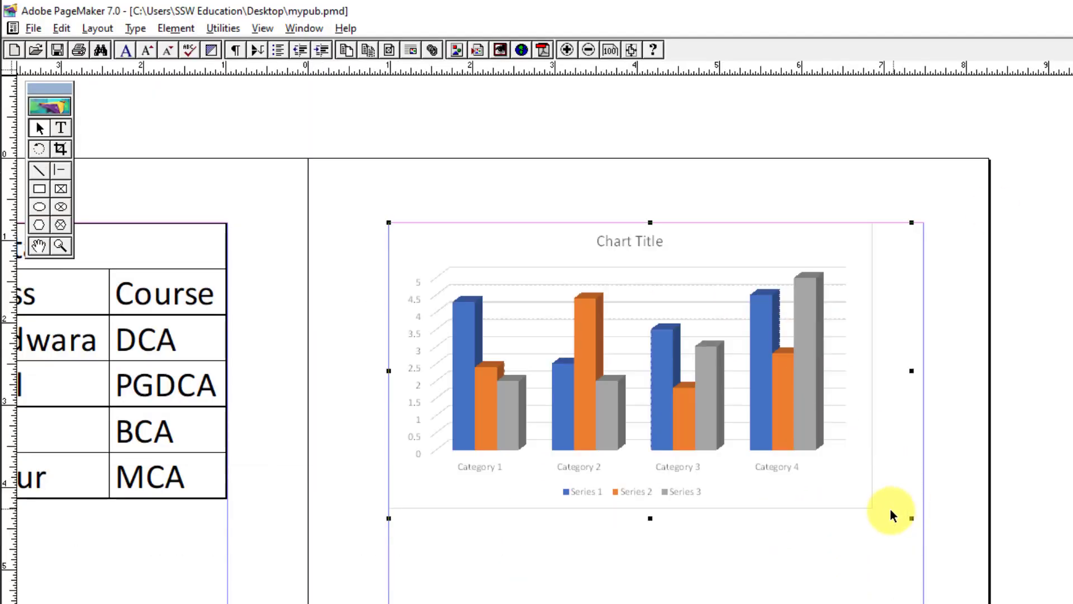
left_click_drag(911, 519, 924, 533)
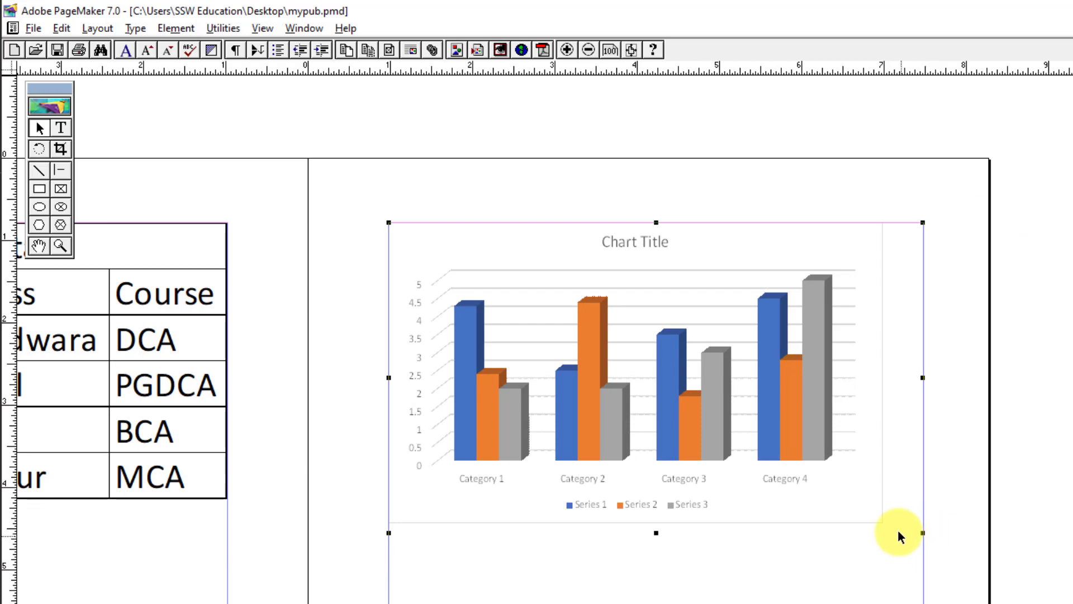
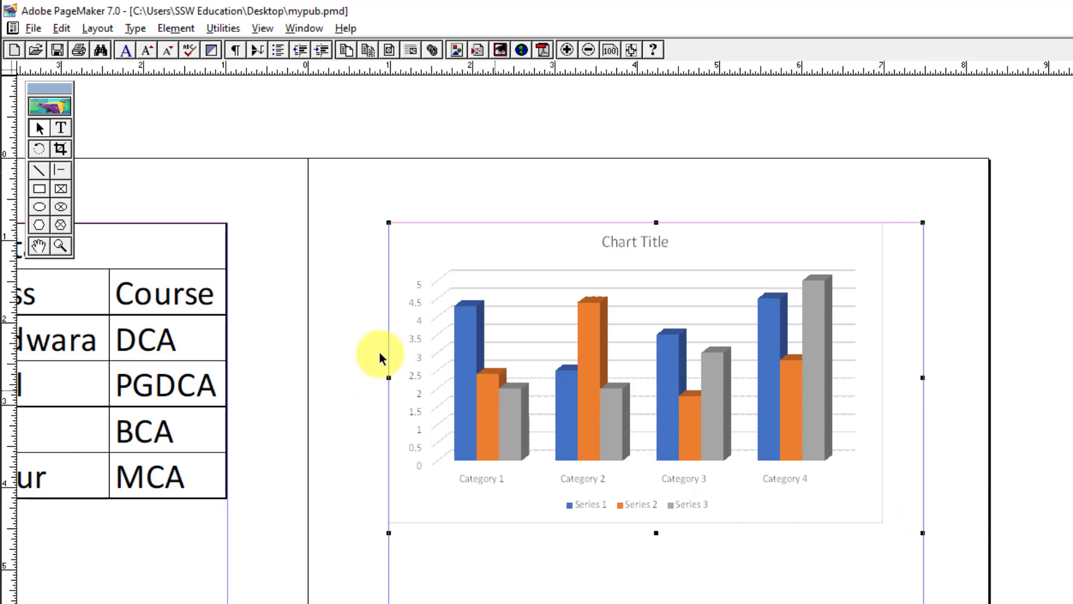
left_click(61, 28)
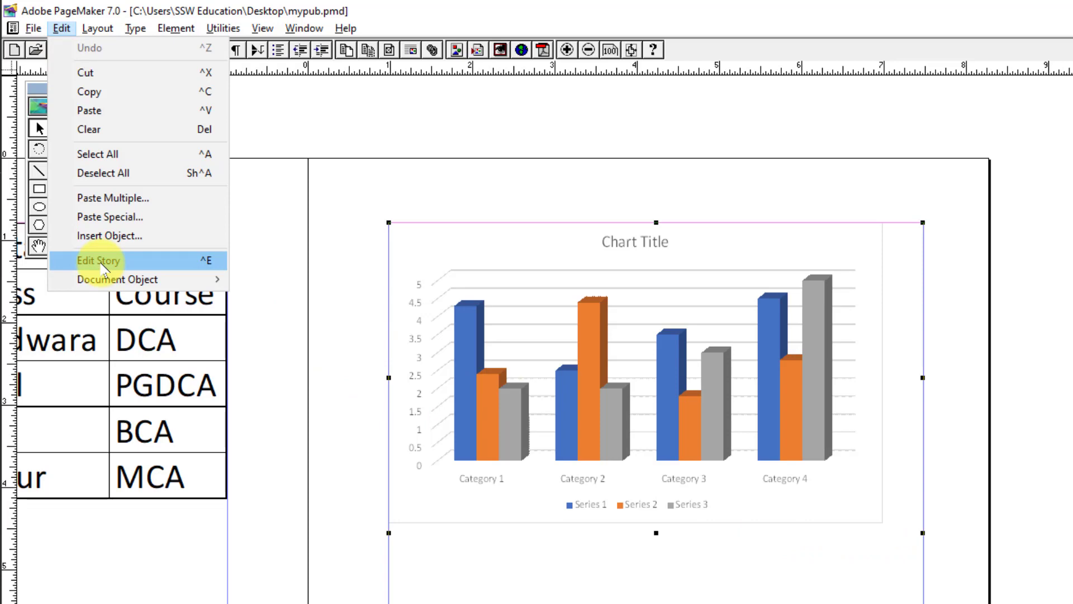
mouse_move(33, 28)
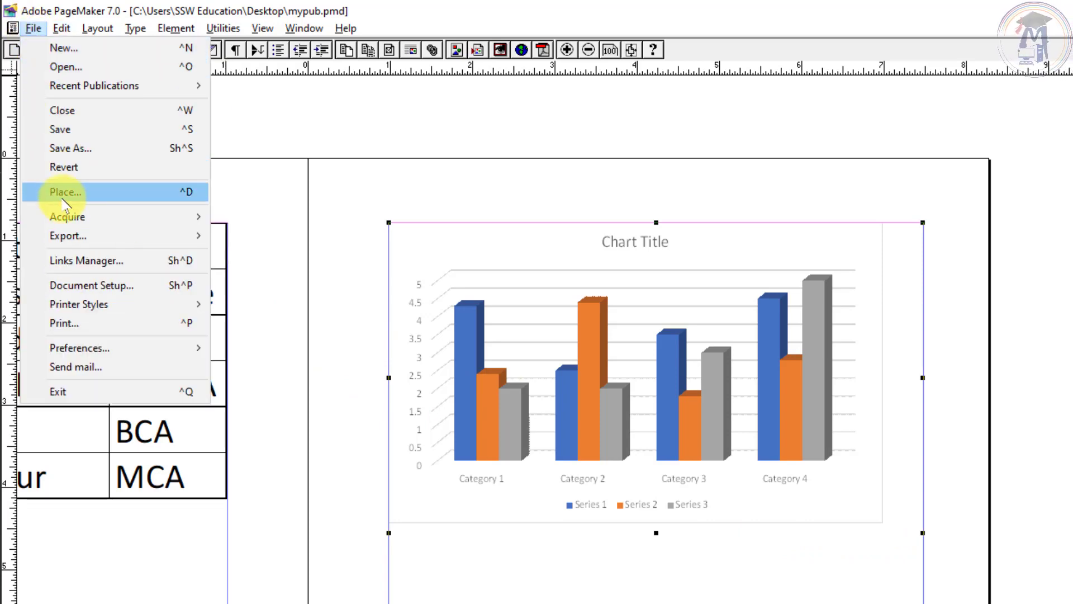
left_click(337, 233)
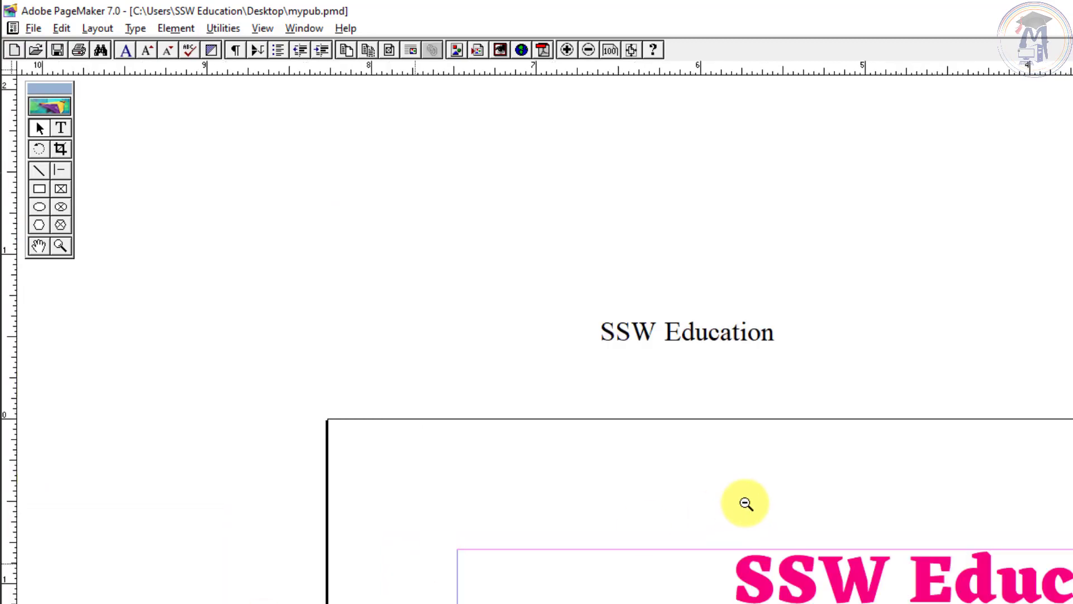
Go to the blank spread on pages 6 and 7 of the publication
left_click(746, 504, "ctrl")
left_click(829, 508, "ctrl")
left_click(750, 577)
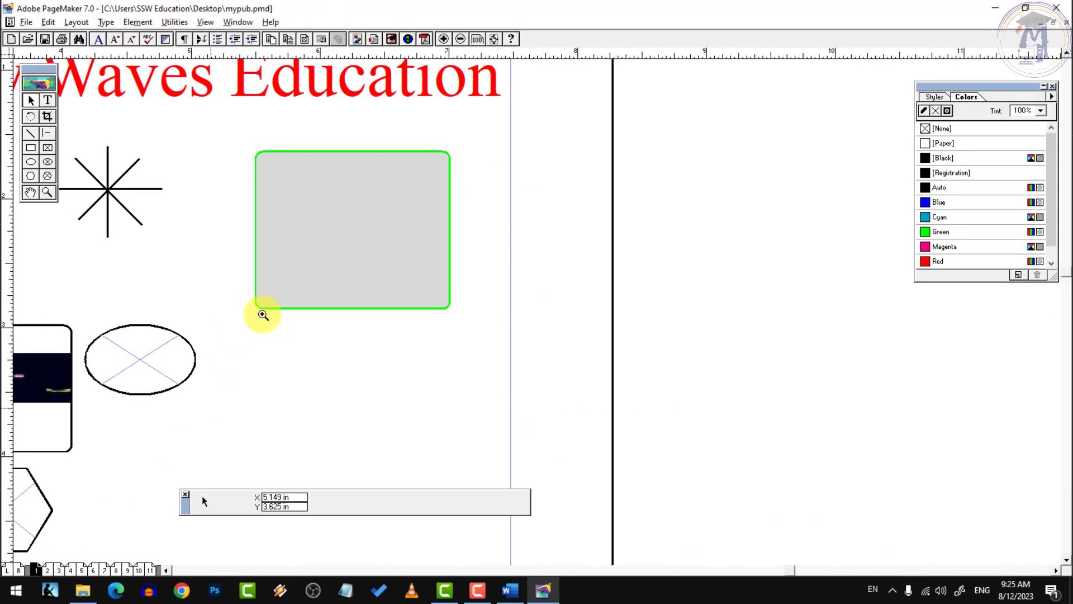
left_click(289, 317, "ctrl")
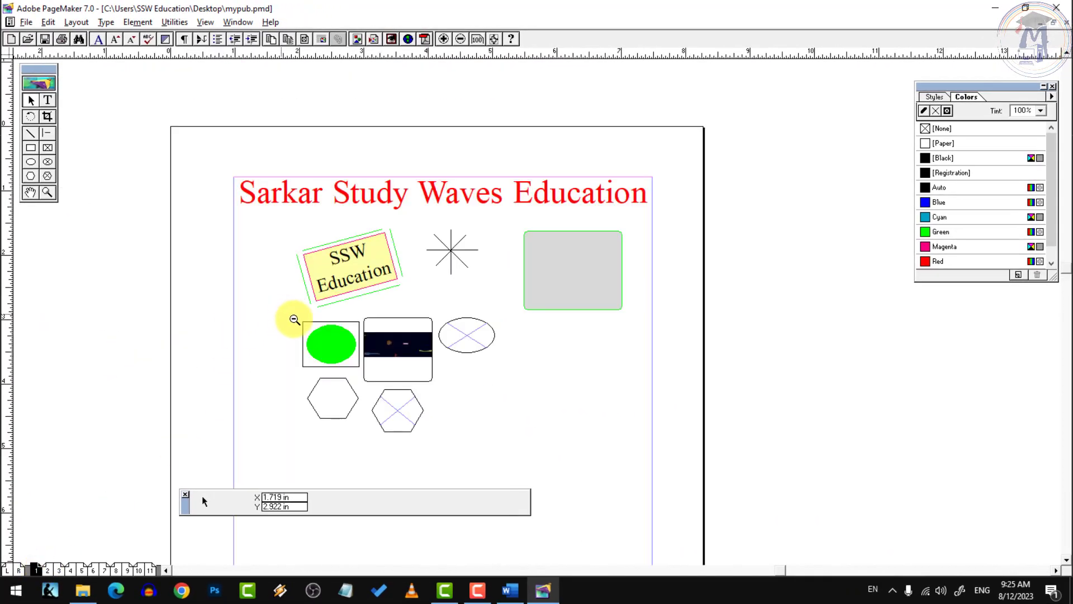
left_click(392, 360)
left_click(513, 294)
left_click(582, 297, "ctrl")
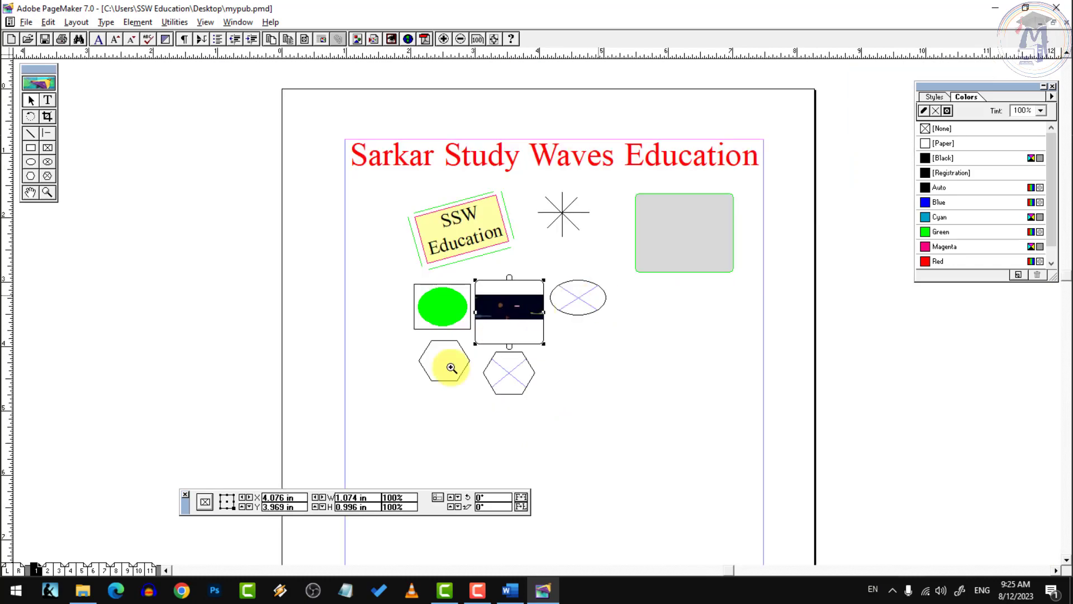
left_click(82, 571)
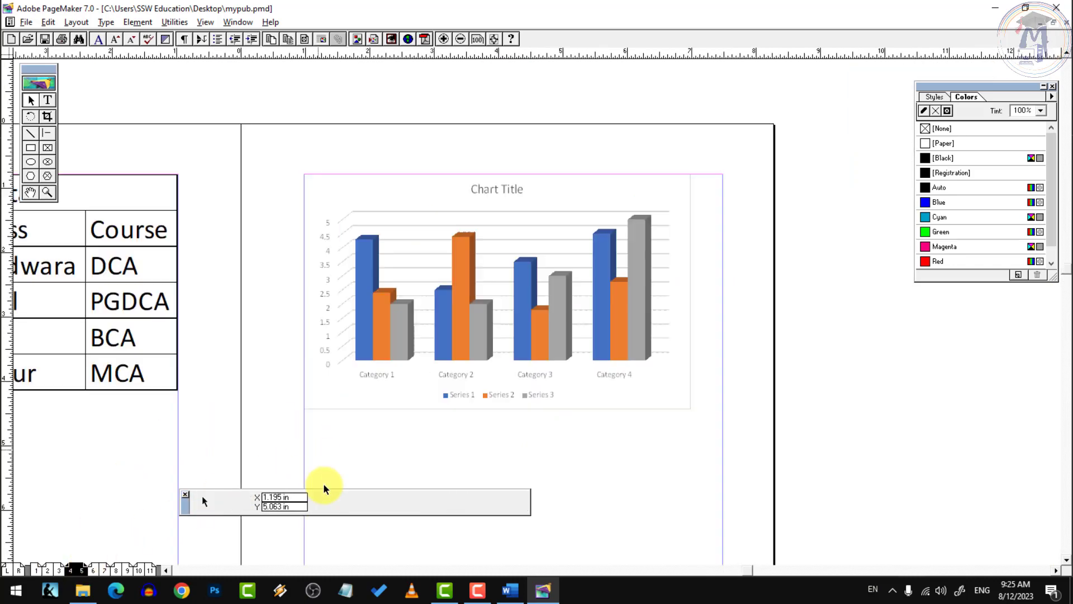
left_click(93, 570)
left_click(349, 171)
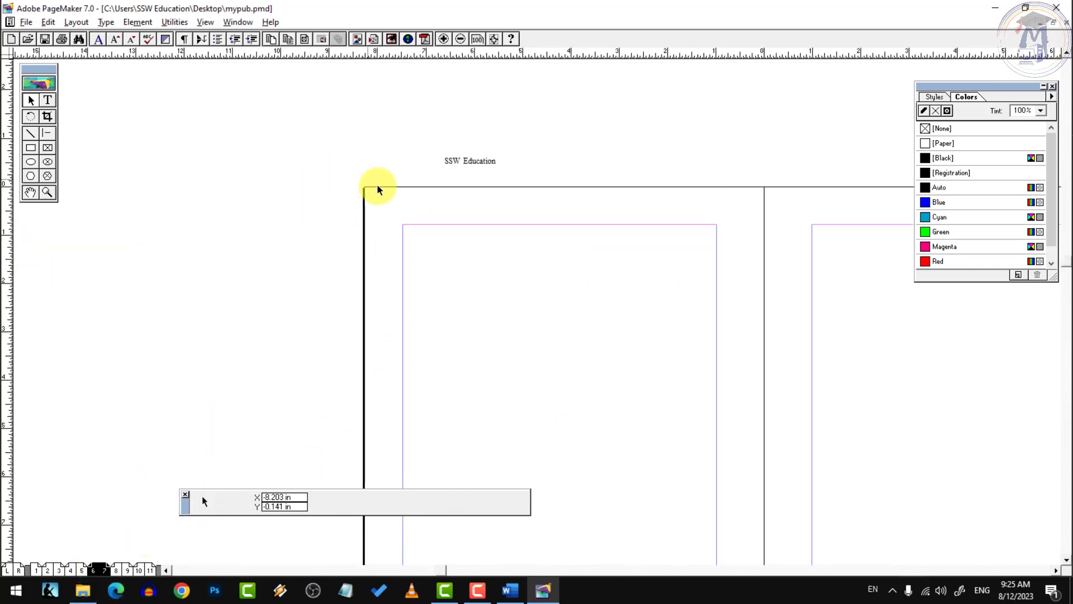
left_click(761, 333)
left_click(484, 275, "ctrl")
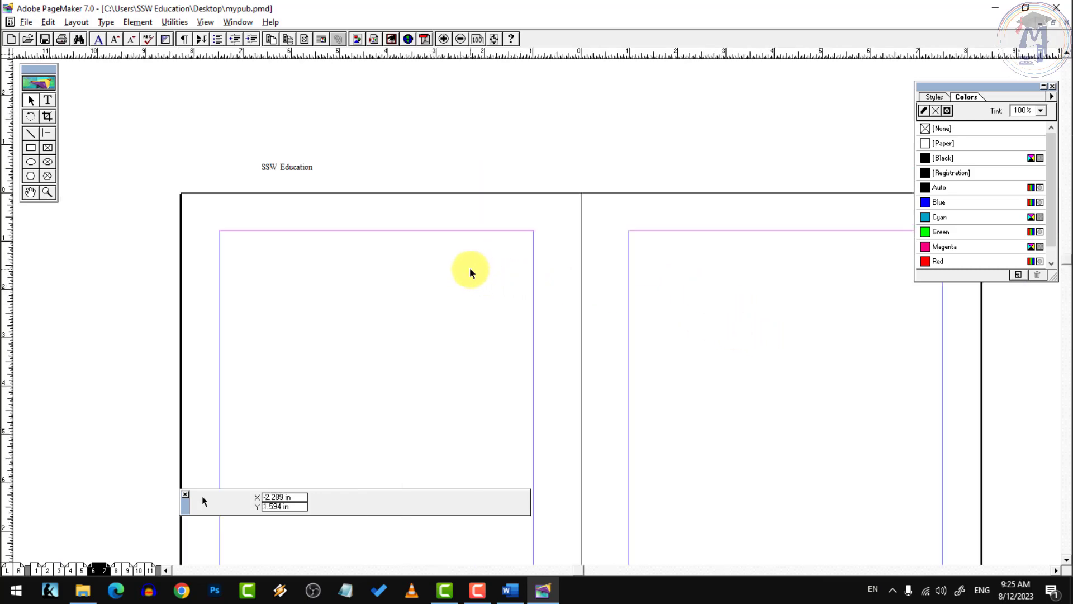
Switch to a new, empty Notepad document
key("super")
type("notepad")
key("Return")
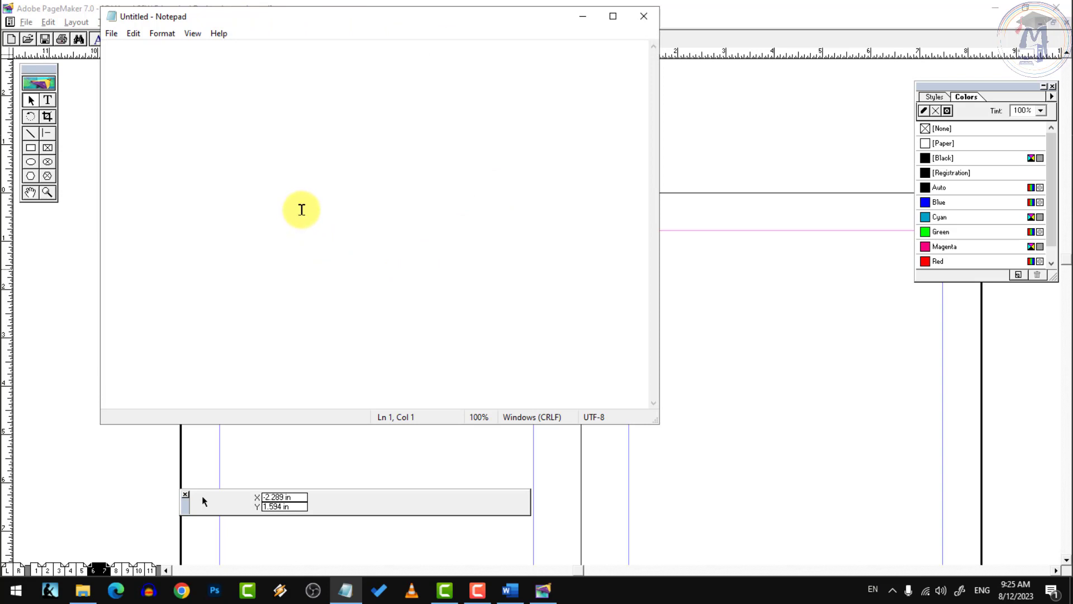
Copy all the text of Document1 in Word and close that document without saving
left_click(509, 588)
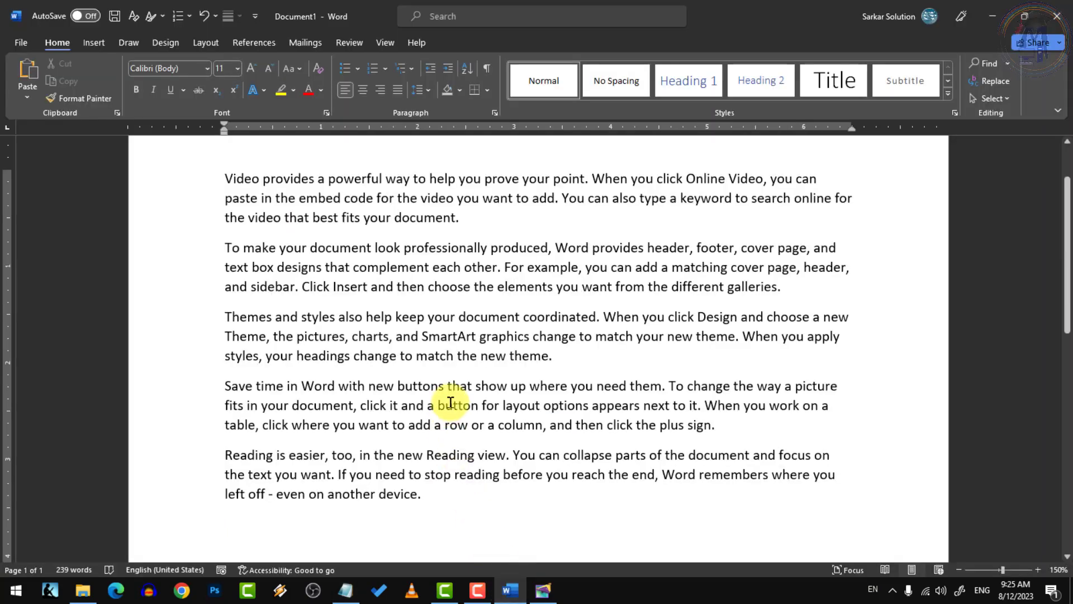
key("ctrl+a")
key("ctrl+c")
left_click(1058, 16)
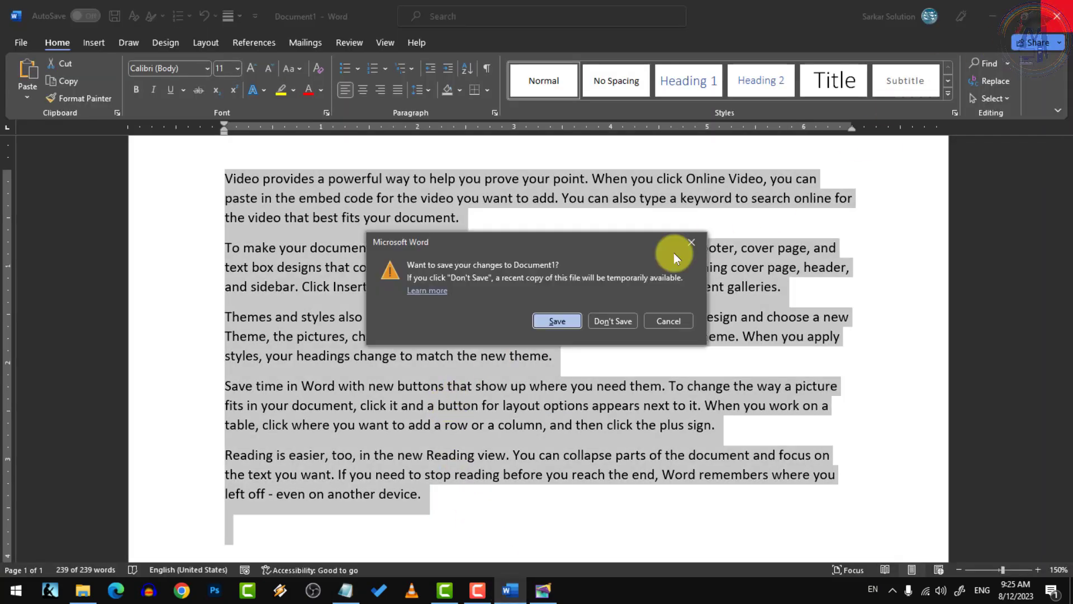
left_click(614, 321)
Paste the copied text several times in a row into the Notepad document
key("ctrl+v")
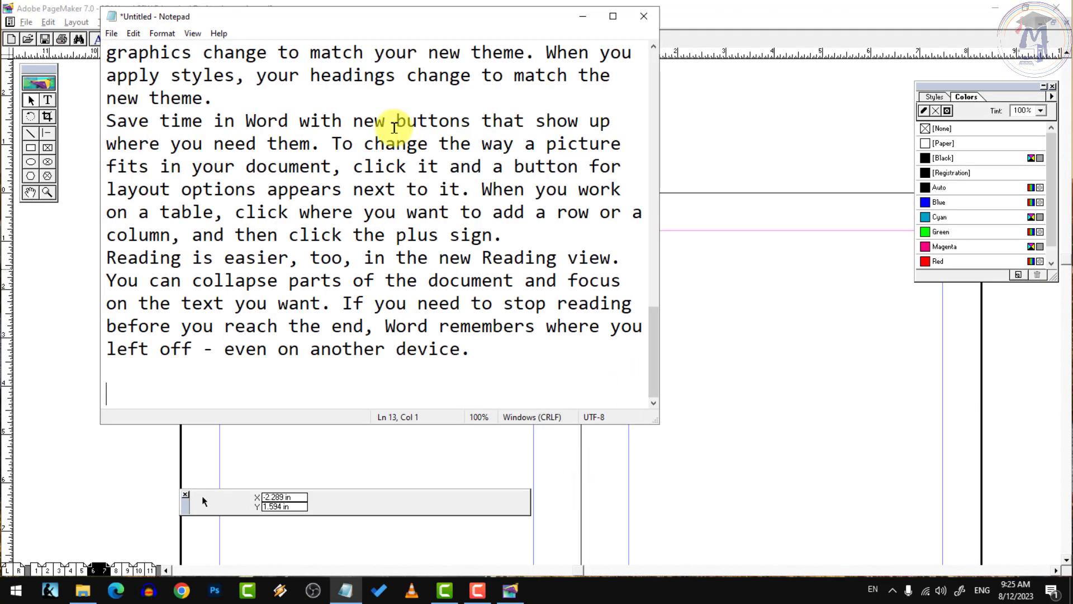
key("ctrl+v")
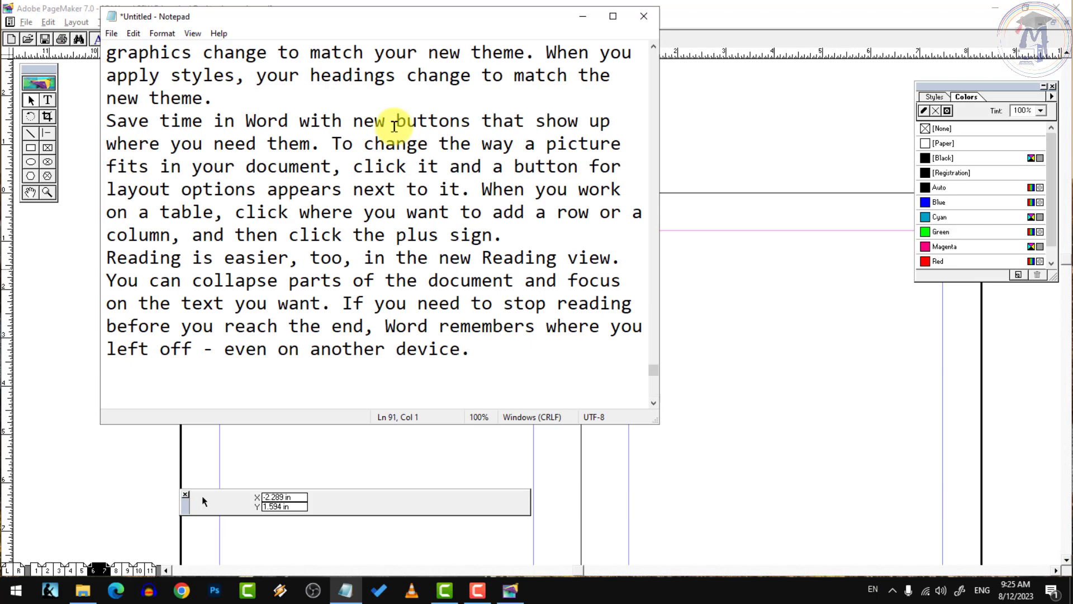
left_click(111, 33)
left_click(156, 97)
key("ctrl+v")
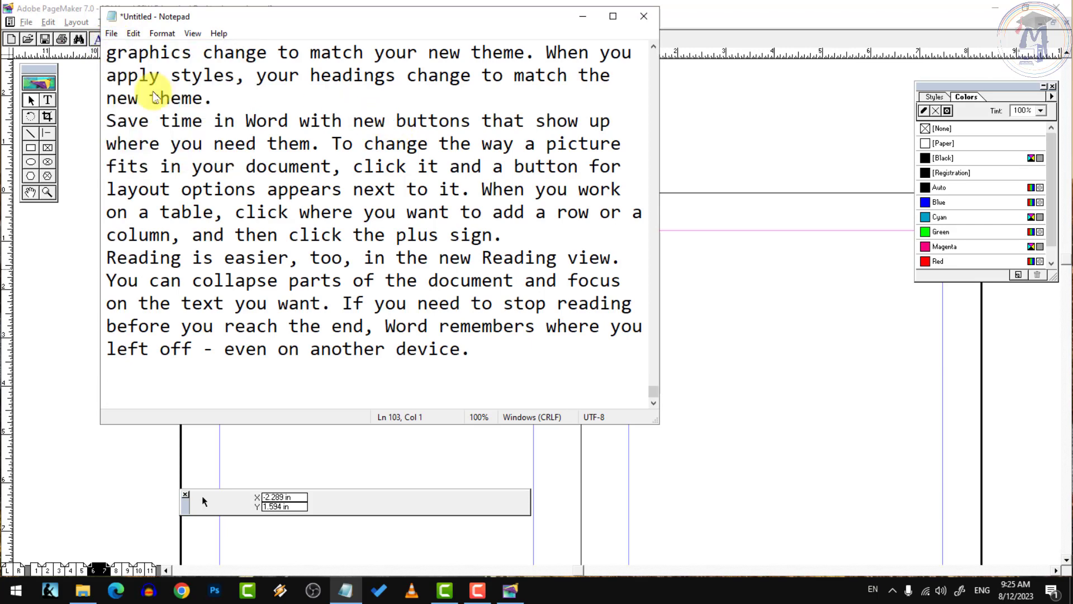
Save the Notepad document on the Desktop as text, in Text Documents (*.txt) format, and close Notepad
left_click(255, 77)
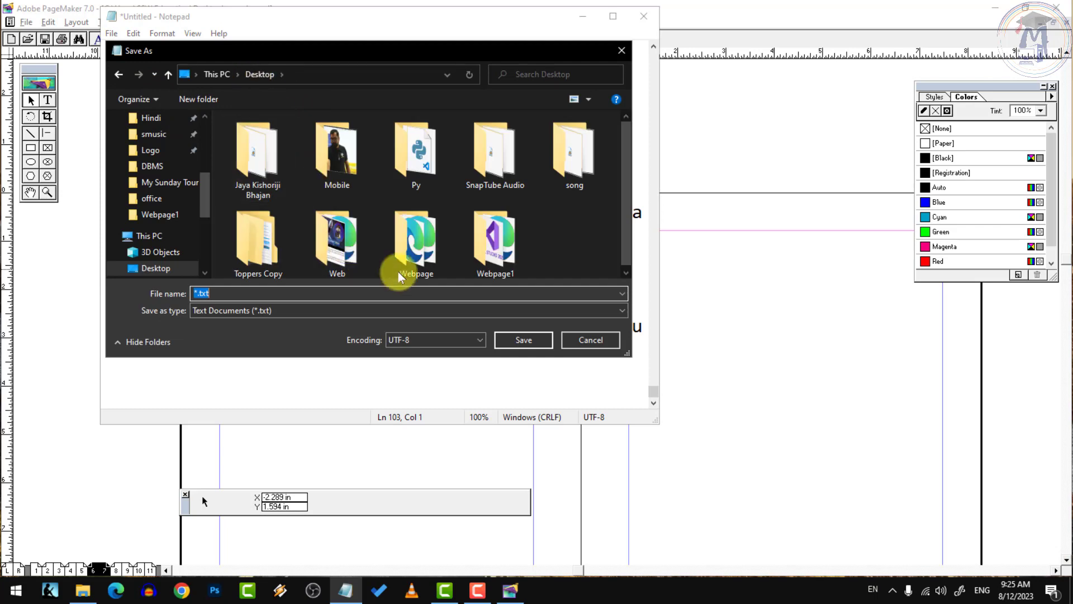
type("text")
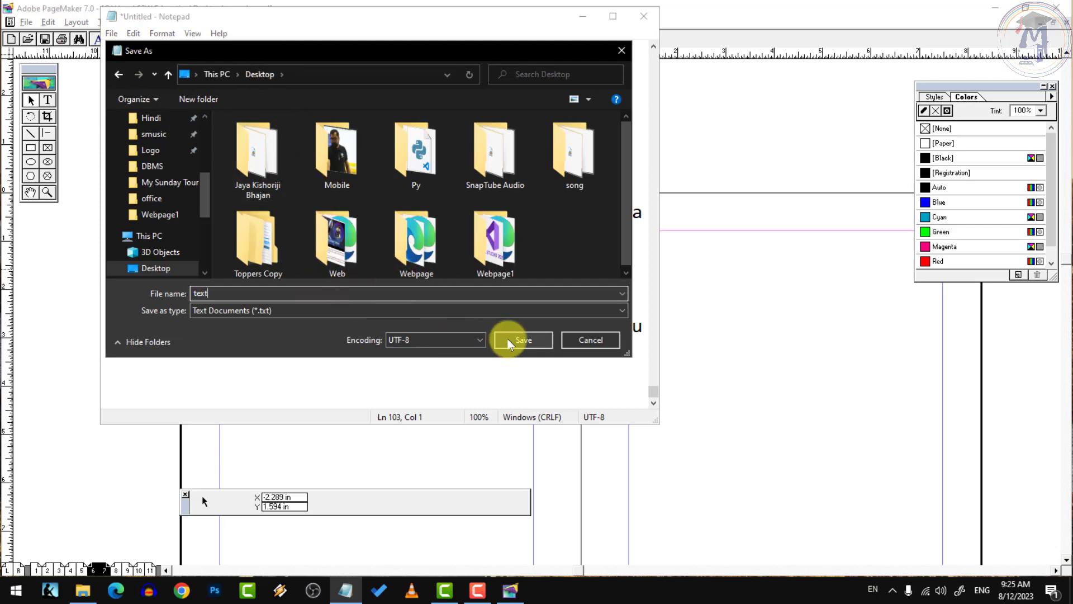
left_click(511, 339)
left_click(644, 15)
Check the saved text file on the desktop and return to PageMaker
left_click(995, 8)
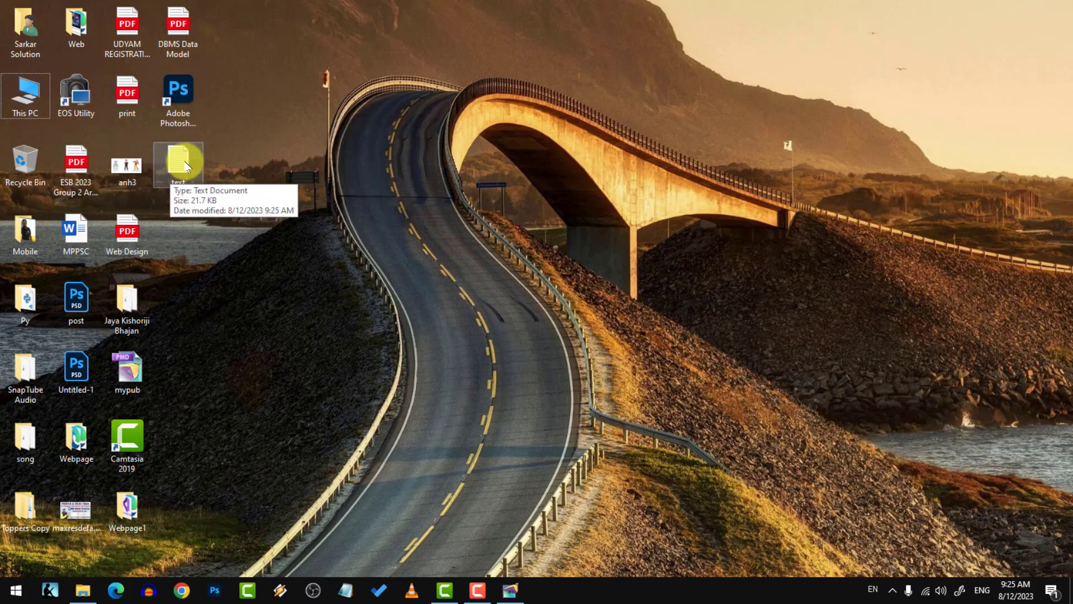
left_click(510, 591)
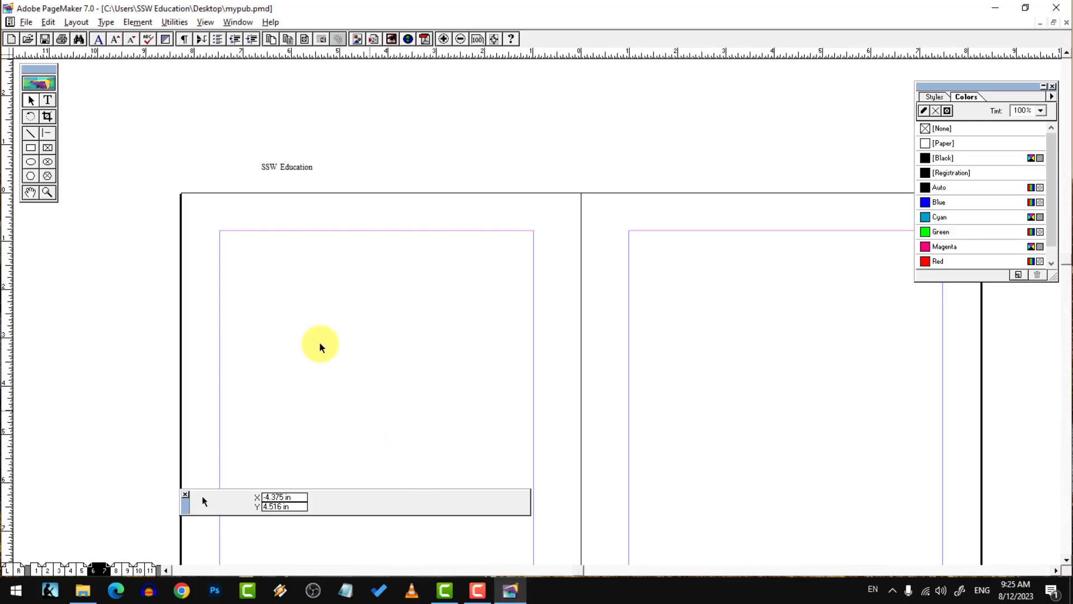
Place the Desktop text document named text as a new story from the upper margin corner of page 6
left_click(26, 23)
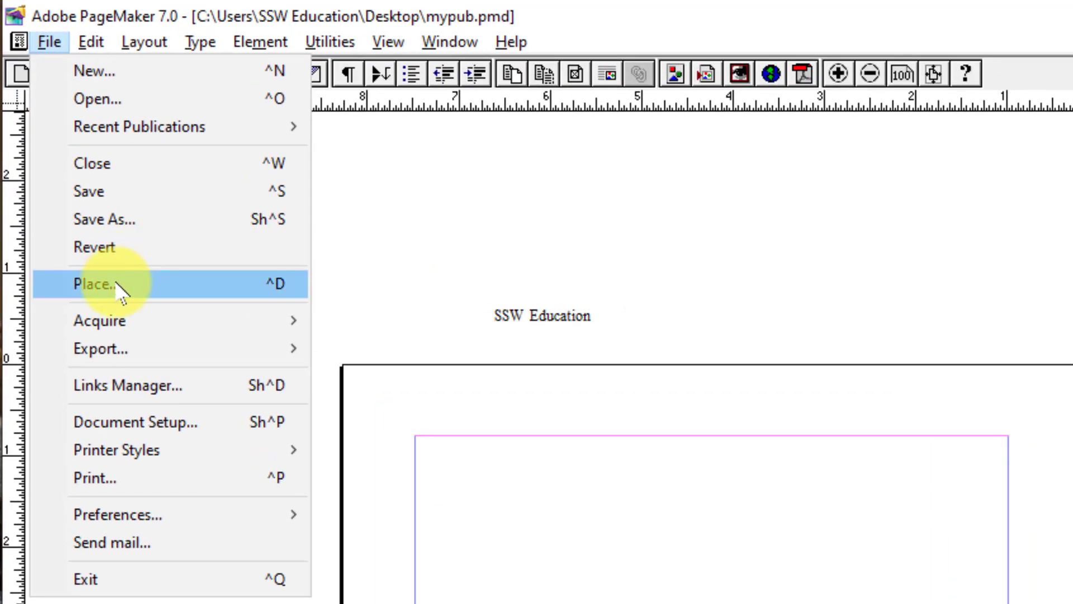
left_click(118, 288)
left_click_drag(302, 78, 744, 133)
type("text")
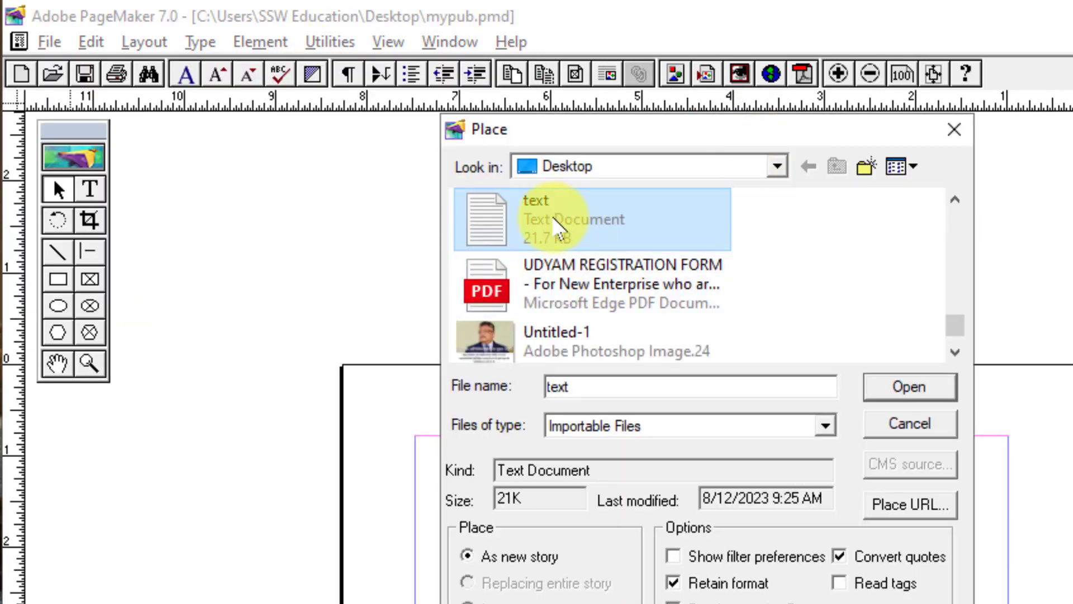
left_click(893, 387)
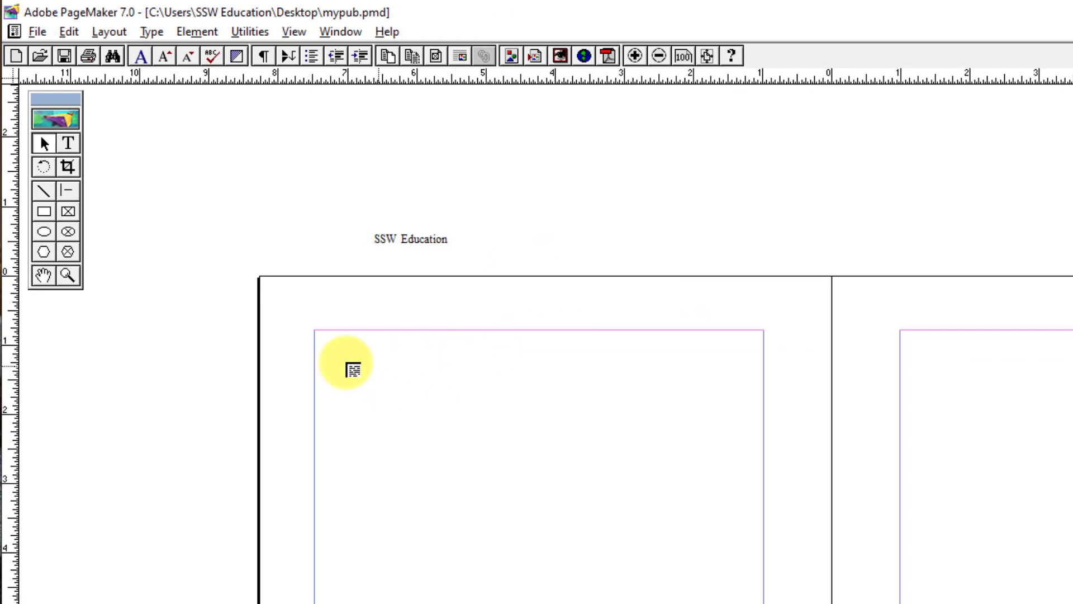
left_click(324, 337)
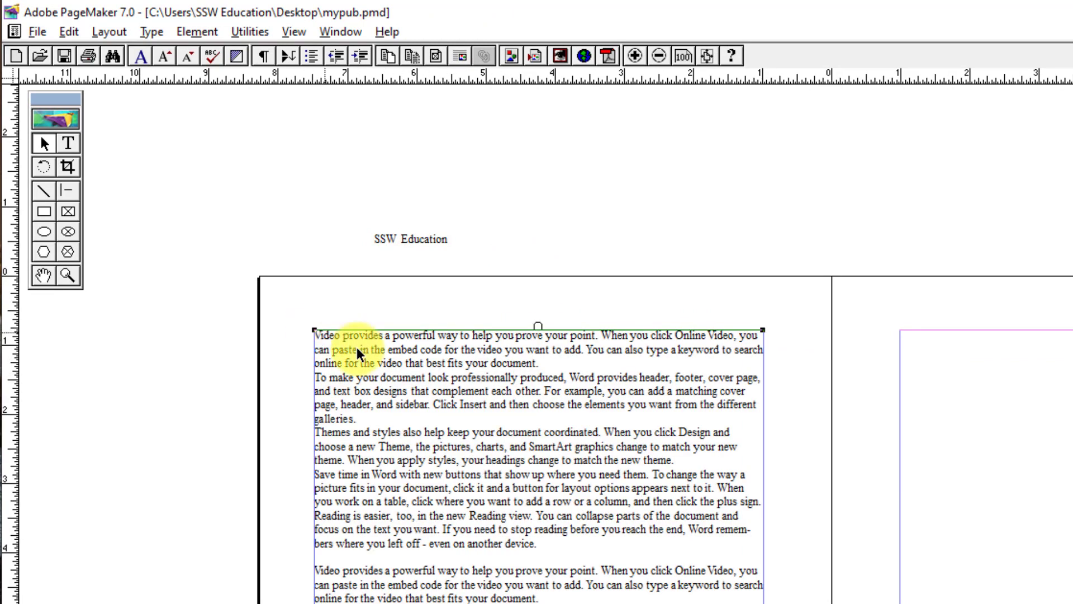
Flow the remaining text from the bottom of the page 6 text block into the margins of page 7
scroll(490, 335, "down", 5)
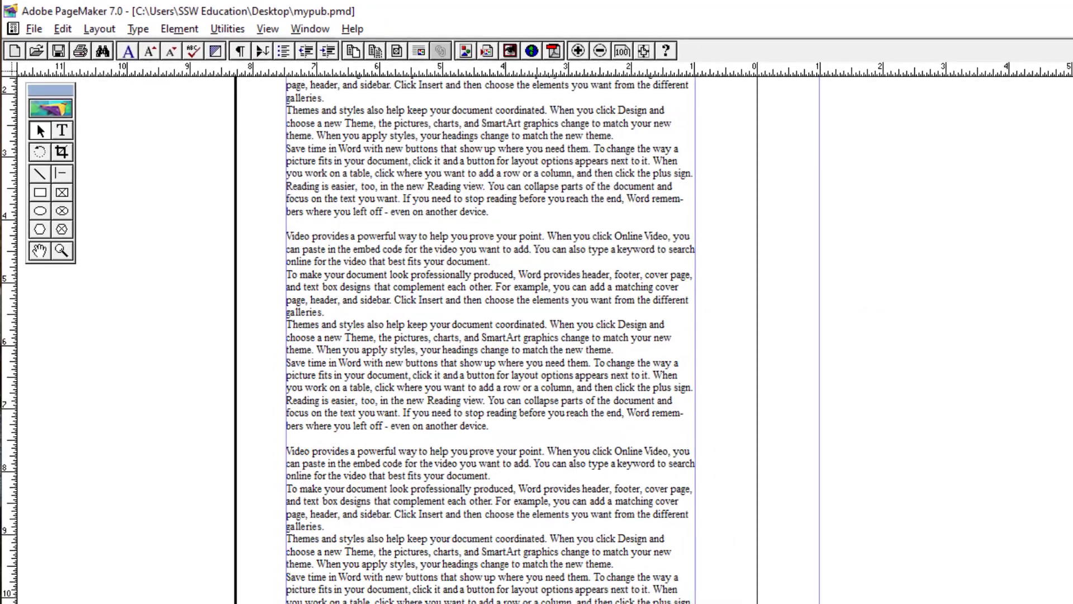
scroll(632, 573, "down", 3)
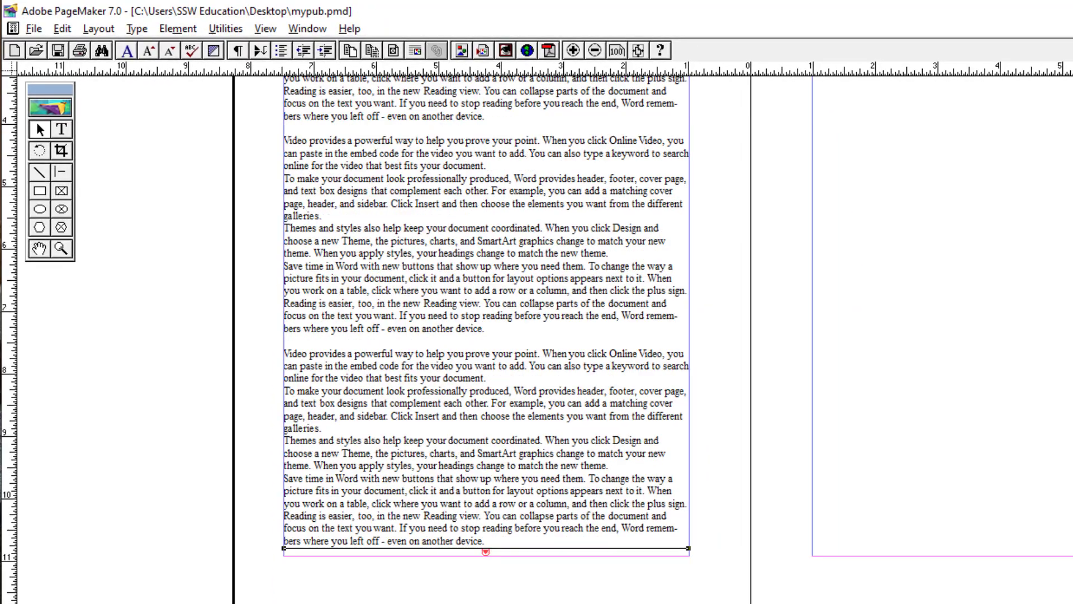
left_click(525, 568, "ctrl")
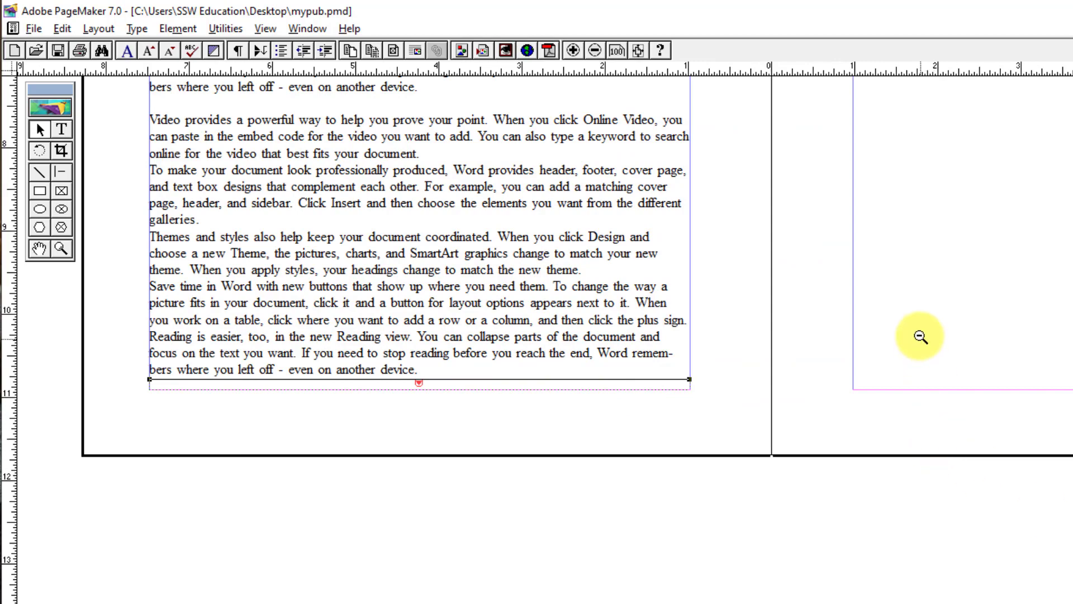
left_click(919, 336, "ctrl+alt")
left_click(955, 307, "ctrl")
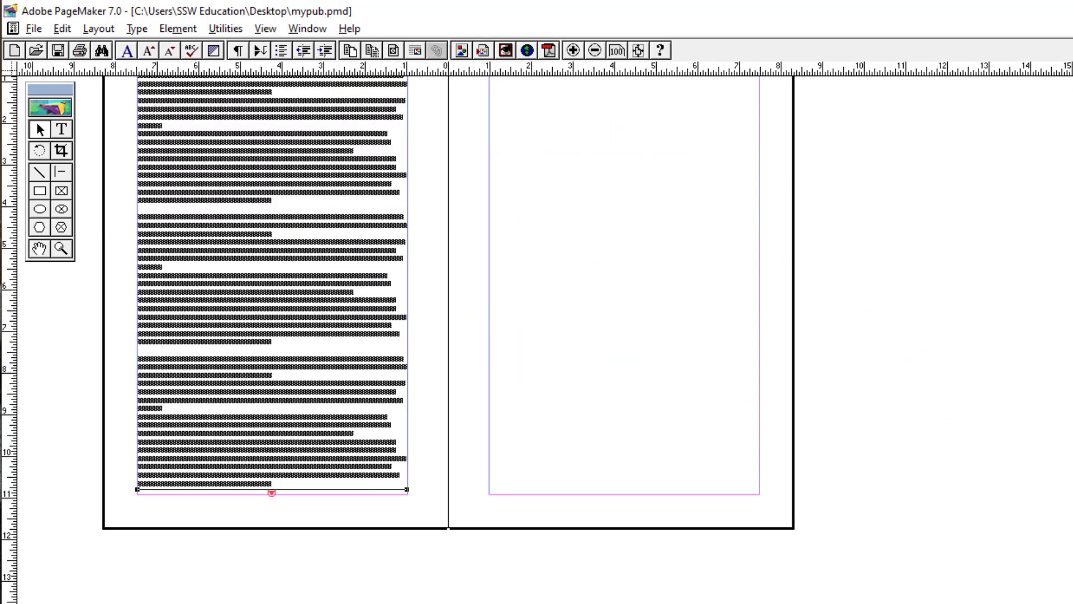
scroll(600, 474, "up", 3)
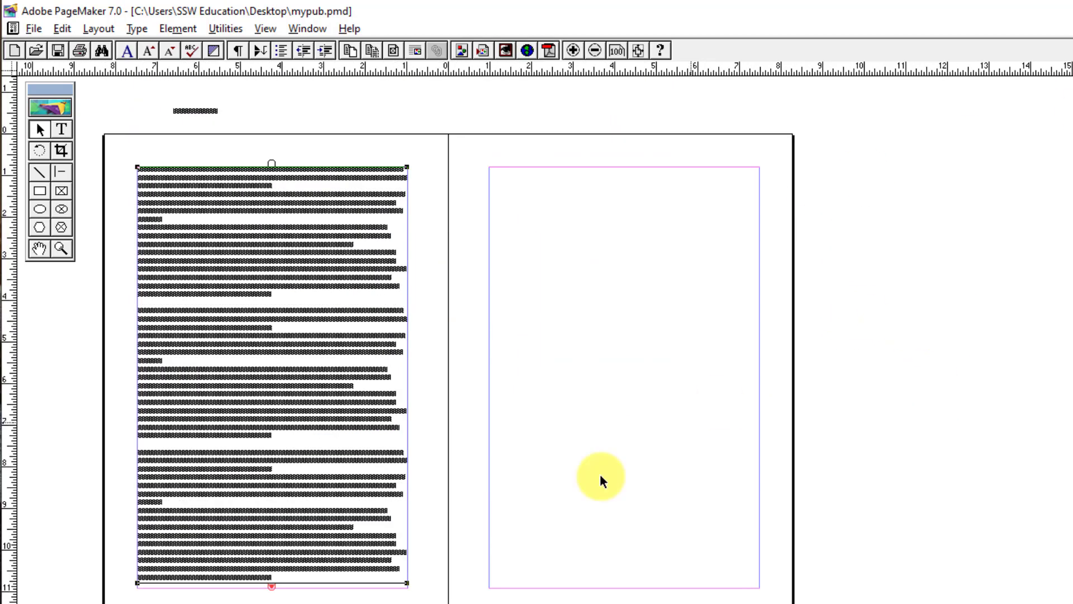
left_click(272, 586)
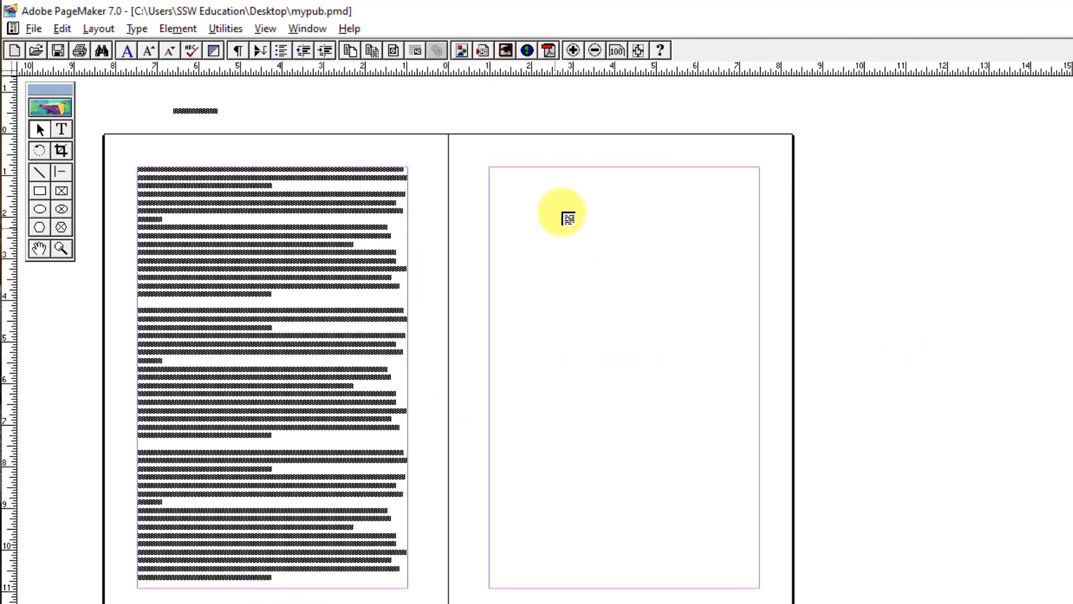
left_click(492, 170)
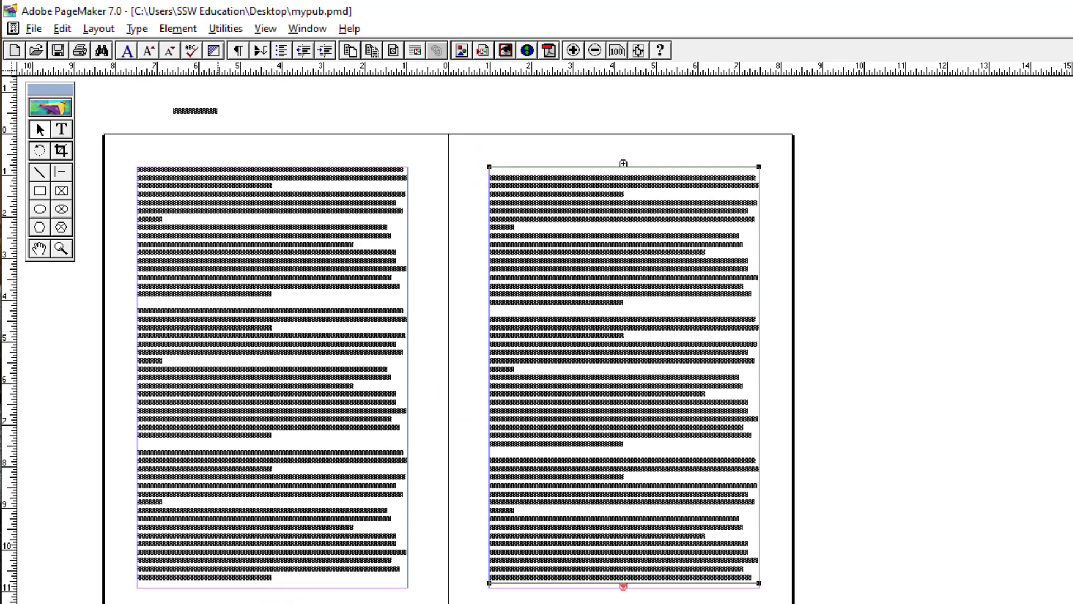
Continue the overflow text from page 7 onto page 8, starting at its upper margin corner
left_click(624, 588)
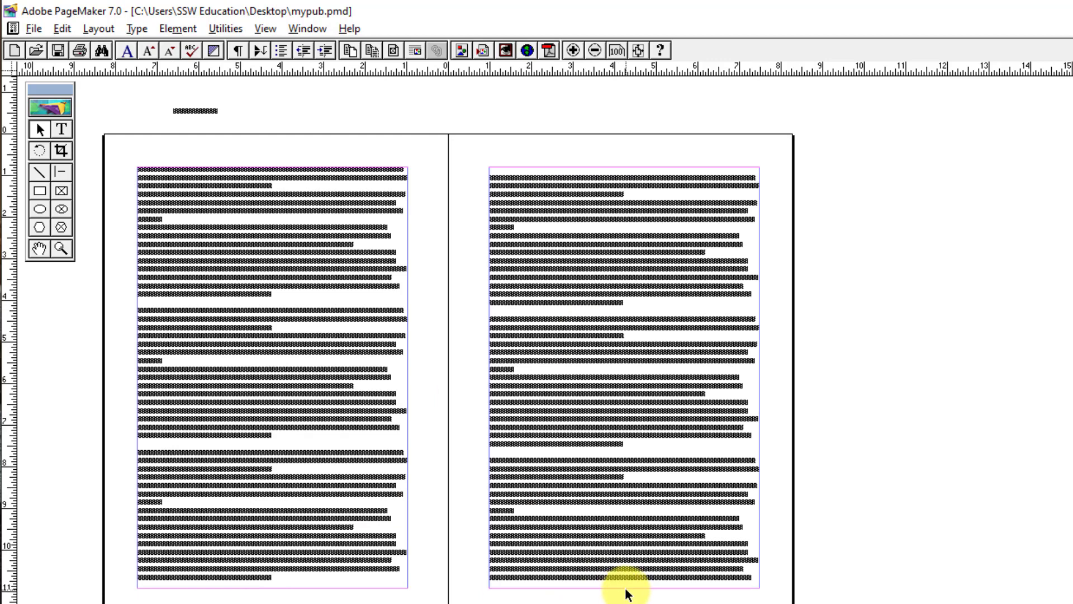
key("Page_Down")
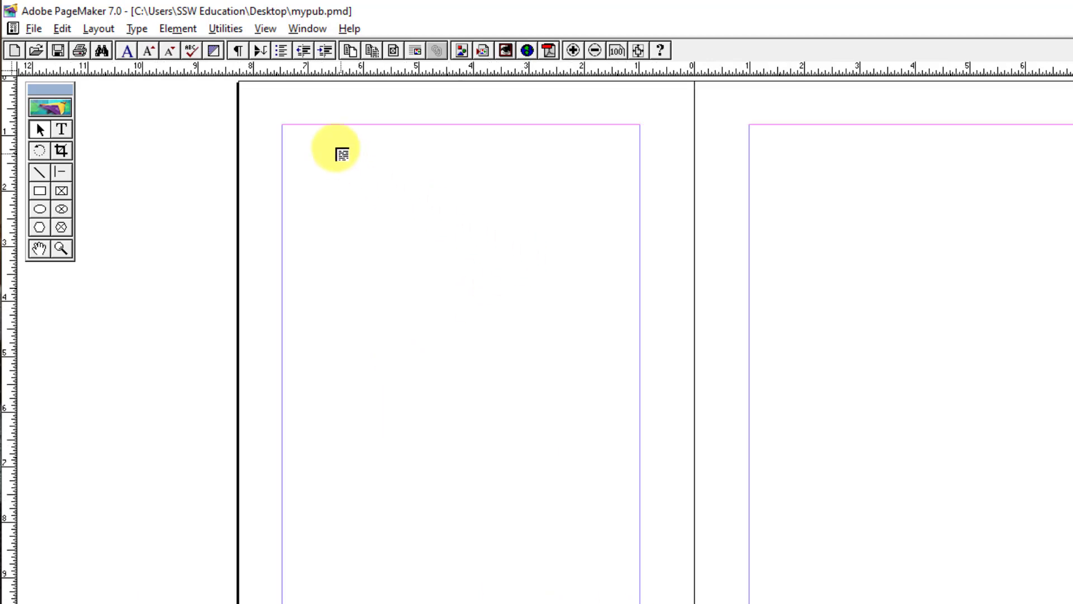
left_click(286, 124)
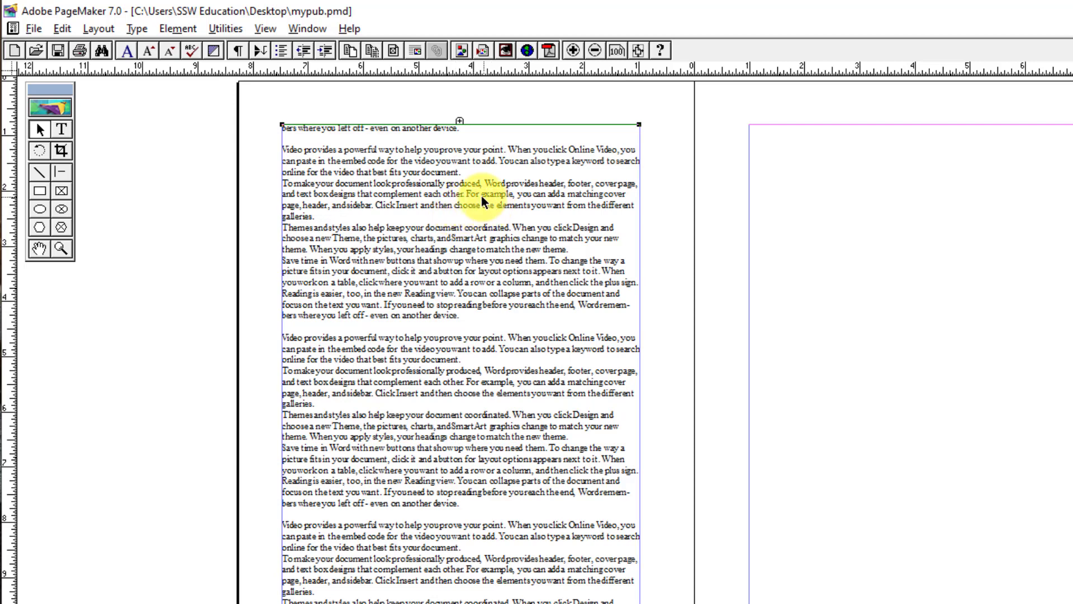
Place the Desktop text file again as a new story on page 9 using semi-automatic text flow
left_click(33, 28)
left_click(39, 192)
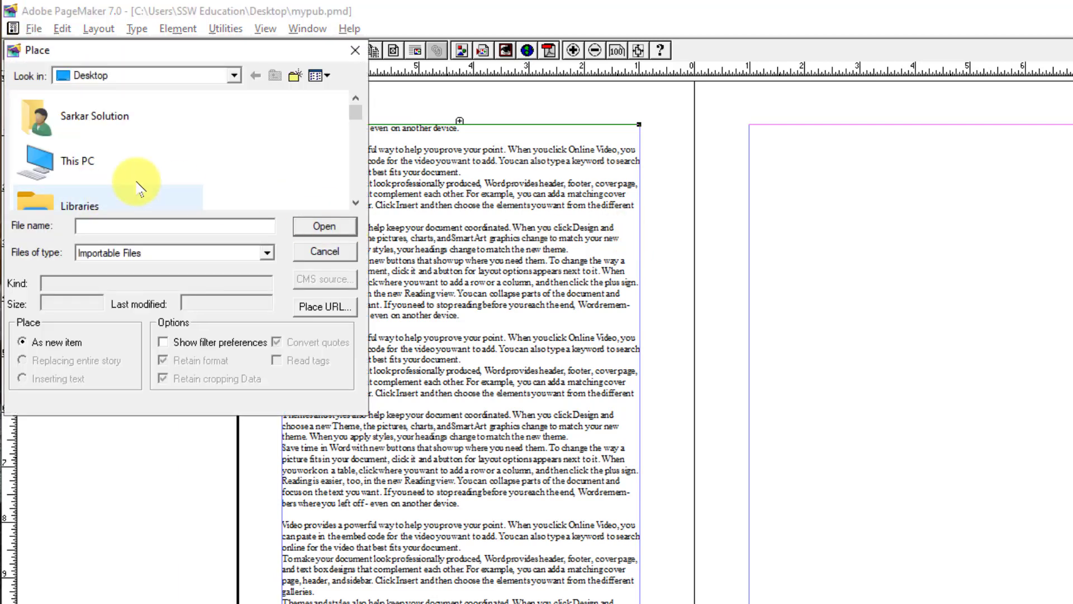
scroll(90, 184, "down", 5)
left_click(106, 187)
scroll(106, 187, "down", 2)
double_click(108, 103)
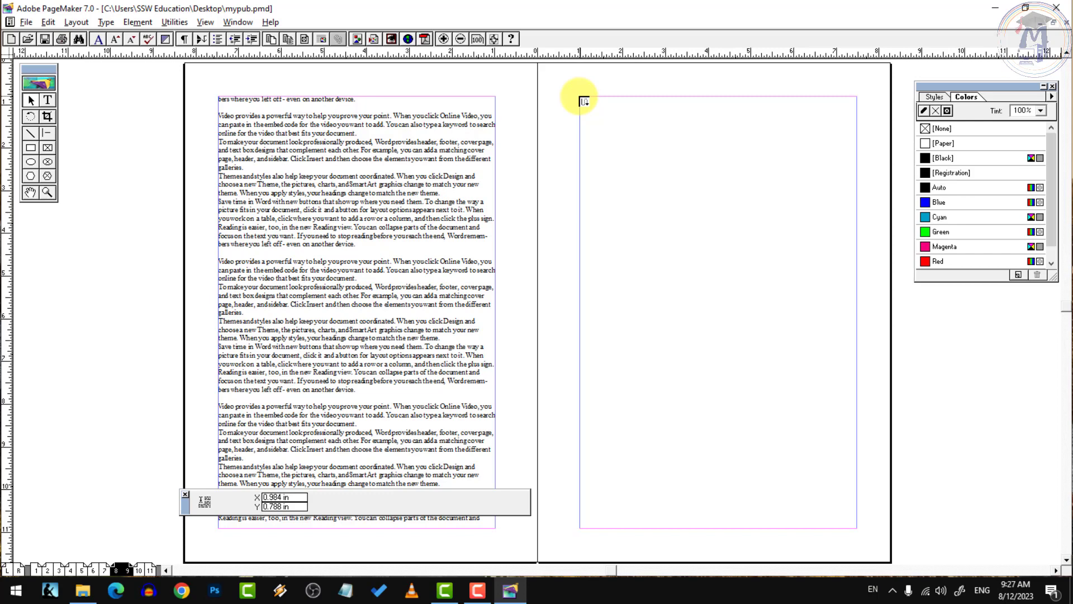
left_click(583, 101)
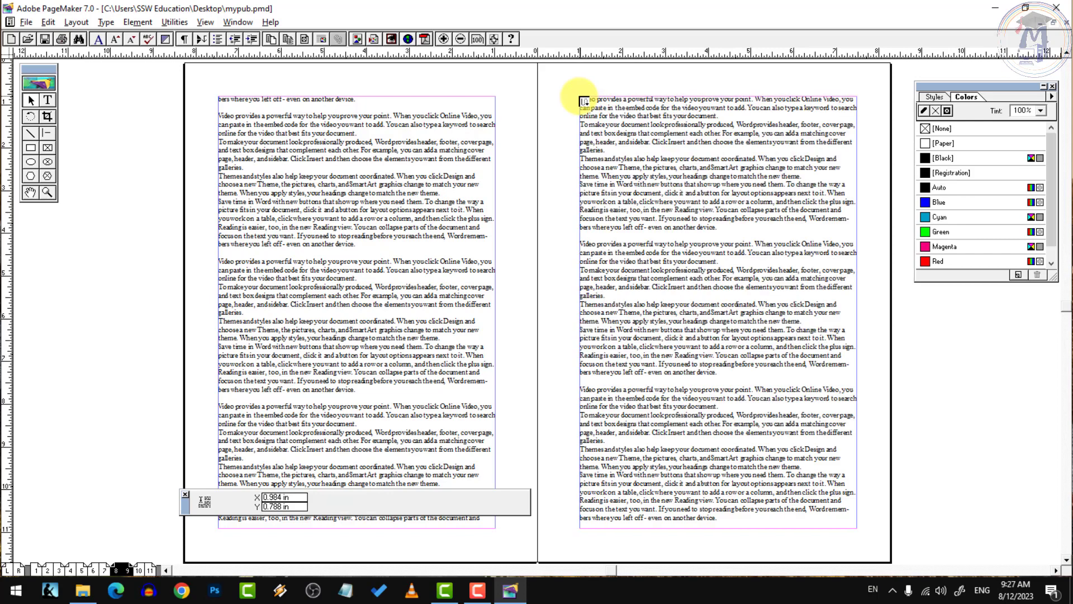
Continue the loaded text onto page 10 and end the text flow there
left_click(140, 569)
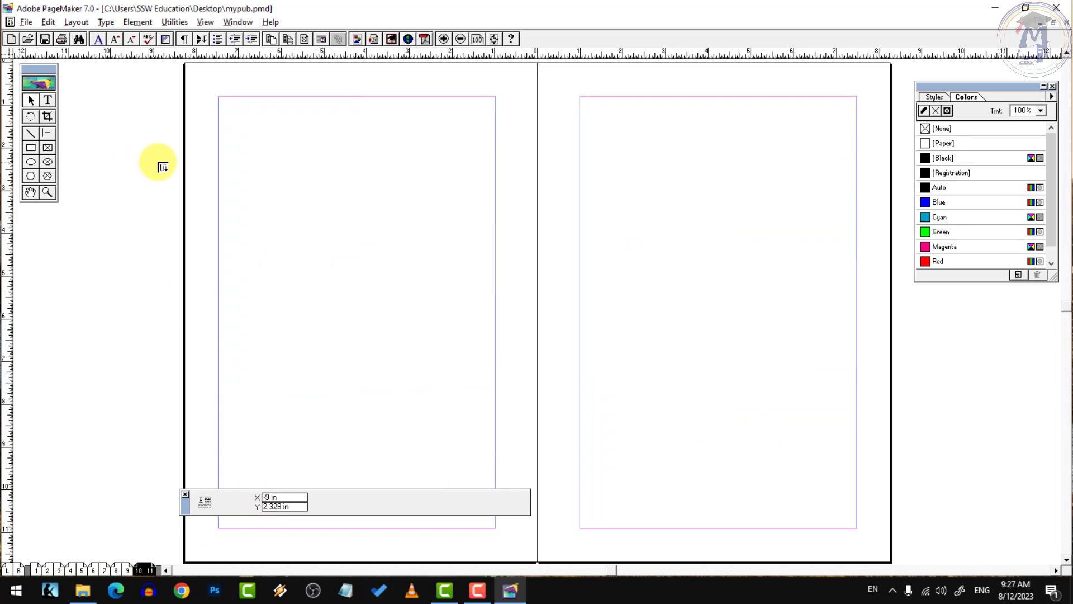
left_click(224, 101)
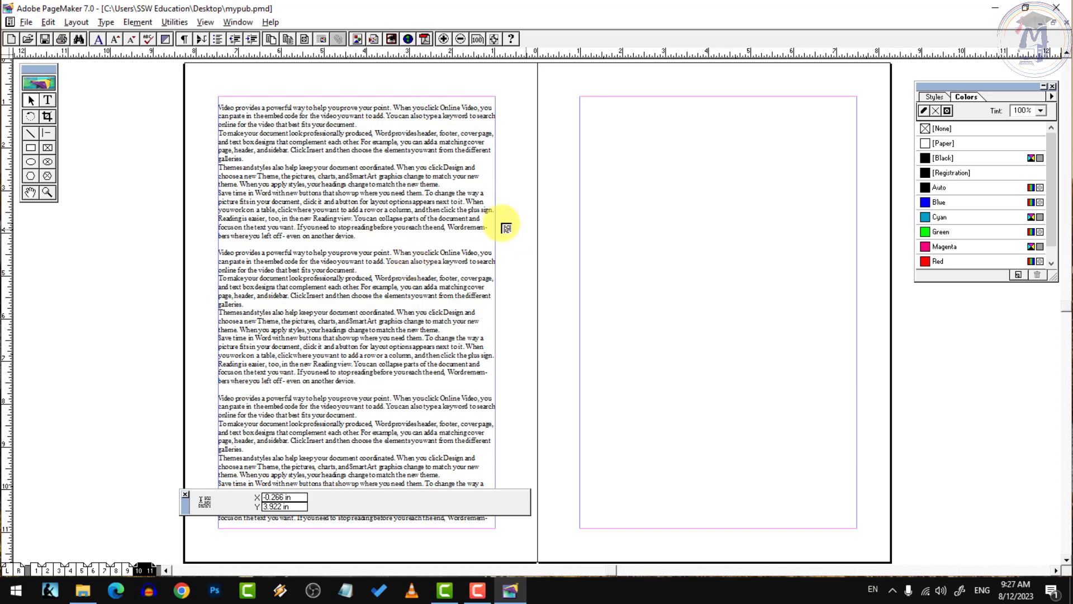
left_click(325, 207)
key("Delete")
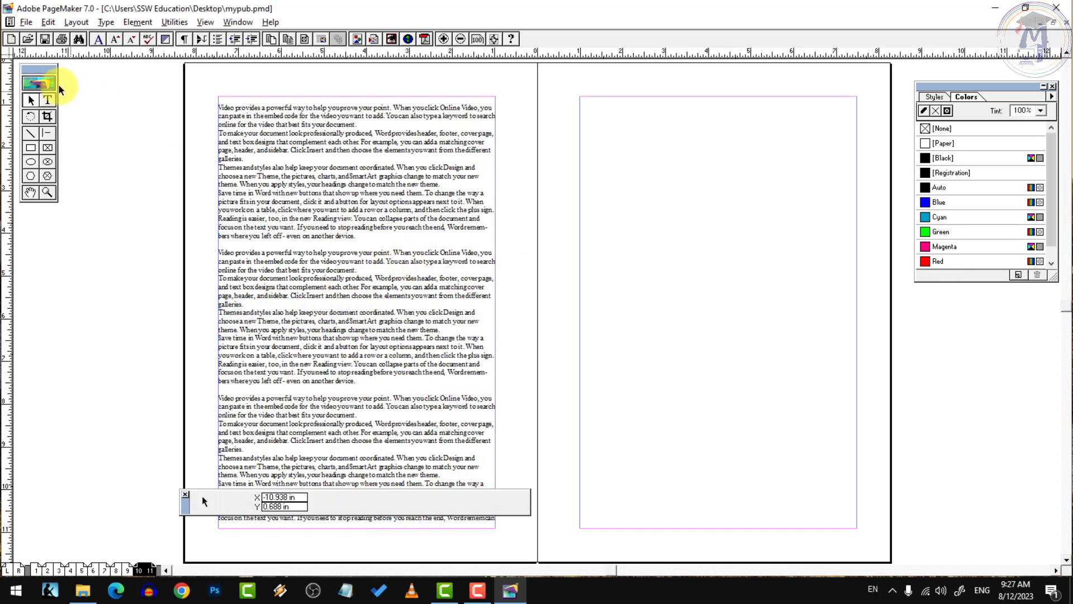
Place the Desktop text file once more from page 11, autoflowing the whole story across as many pages as it needs
left_click(26, 21)
left_click(65, 152)
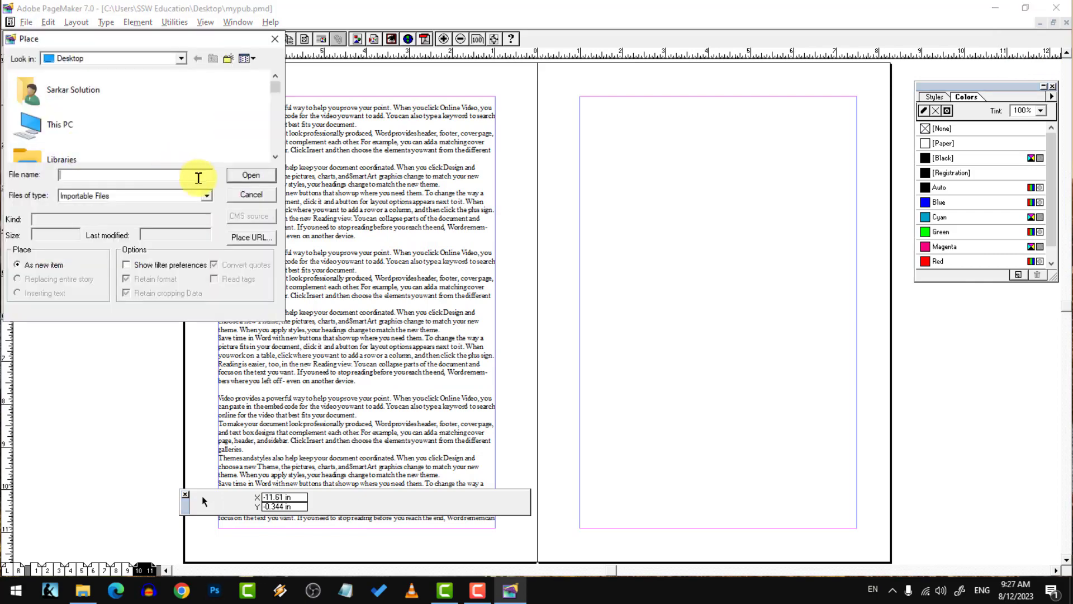
scroll(75, 134, "down", 5)
left_click(73, 86)
double_click(61, 83)
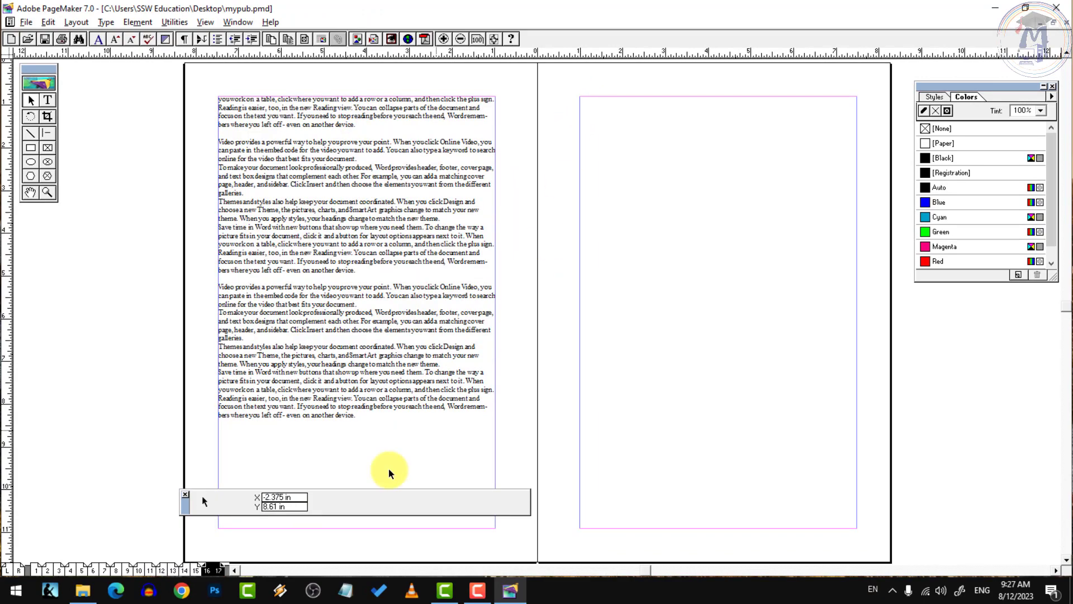
Review the flowed text on pages 10–11, 16–17 and 14–15
left_click(139, 571)
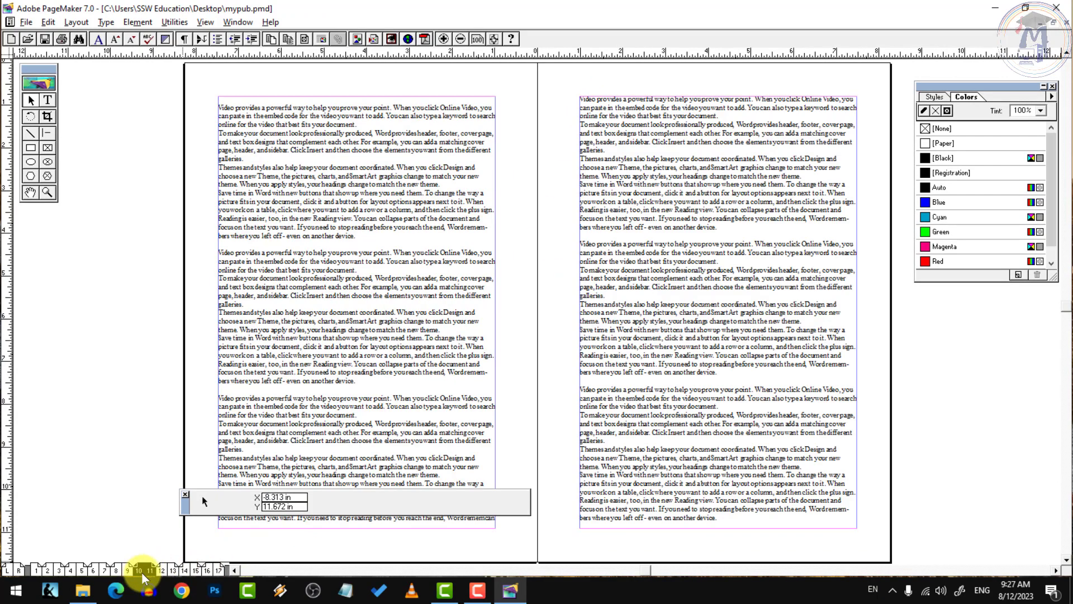
left_click(217, 571)
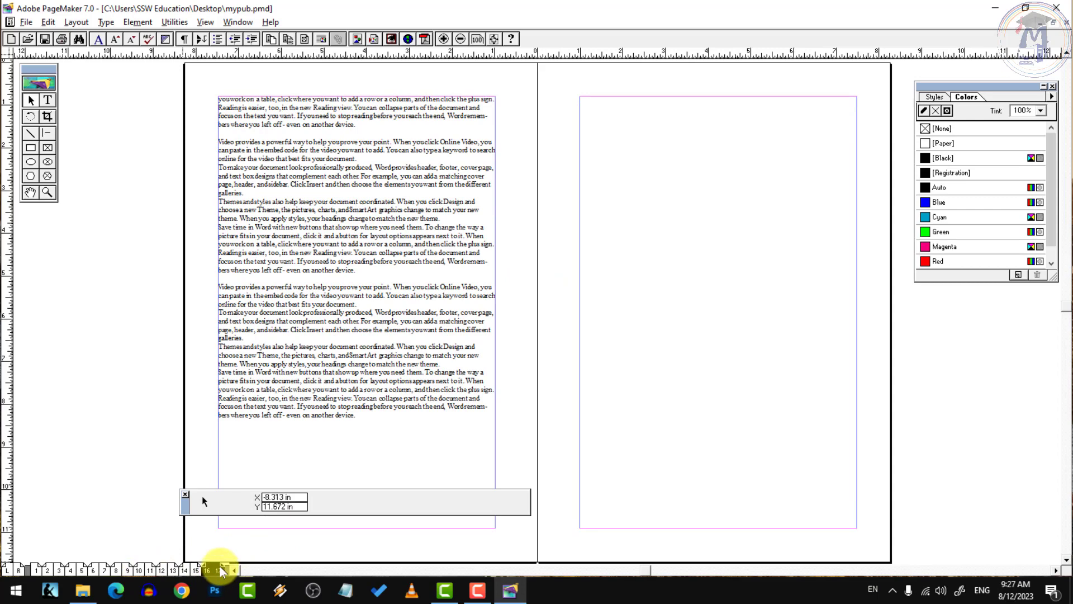
left_click(184, 571)
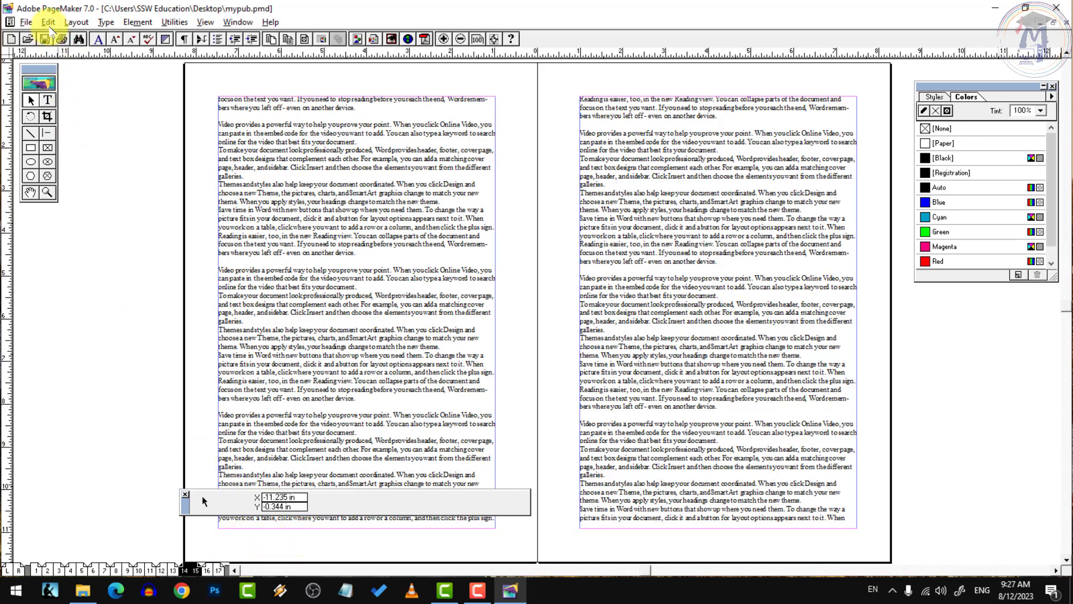
left_click(76, 23)
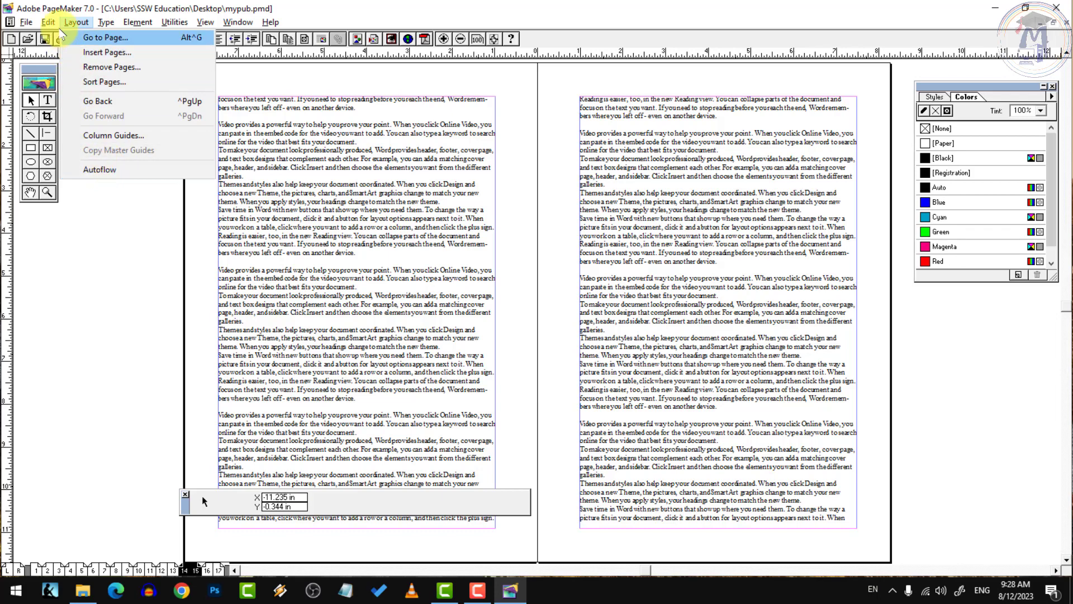
left_click(647, 335)
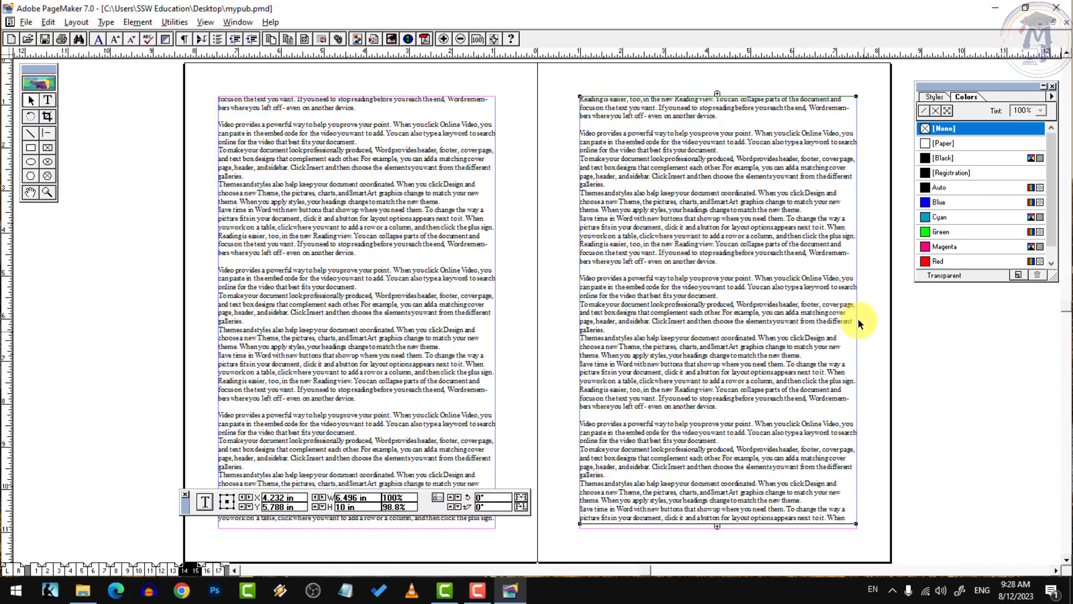
key("ctrl+shift+a")
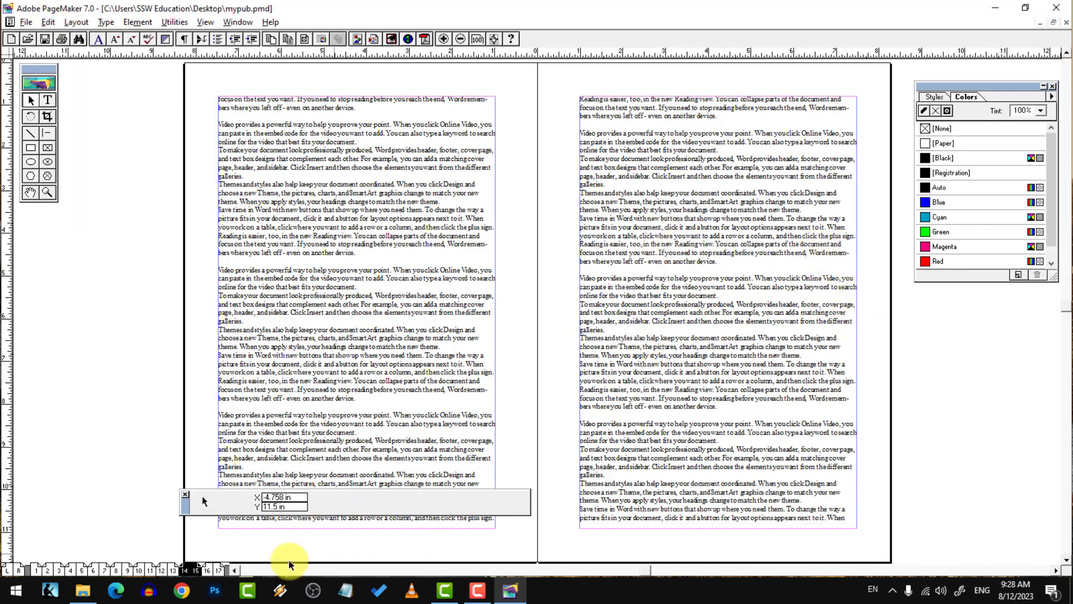
Open the page 15 text block in the story editor to view its story, and return to the page layout
left_click(769, 280, "ctrl")
left_click(526, 235, "ctrl")
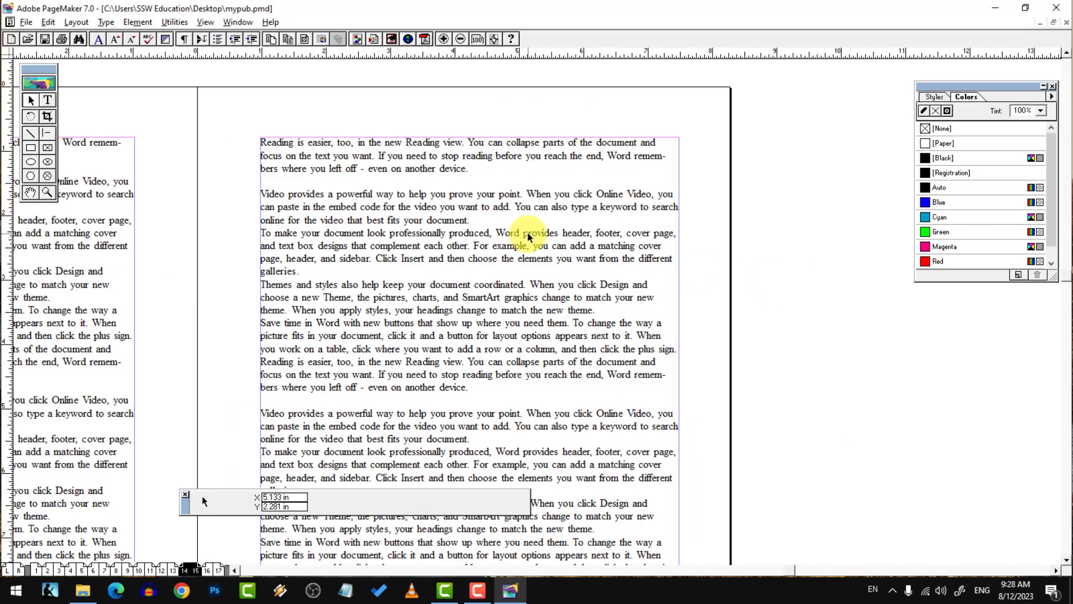
left_click(438, 220)
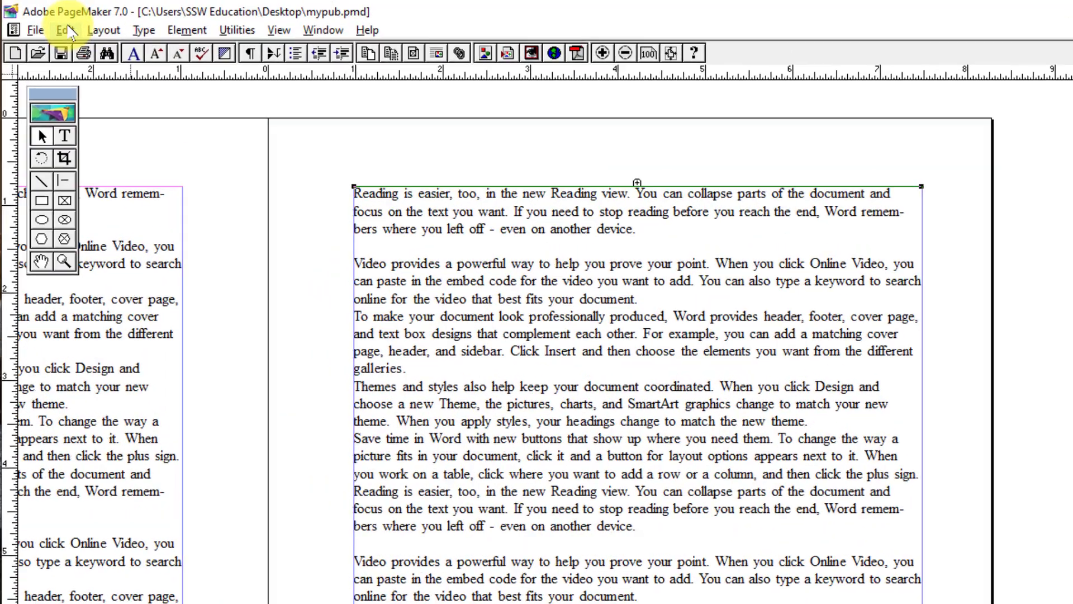
left_click(48, 22)
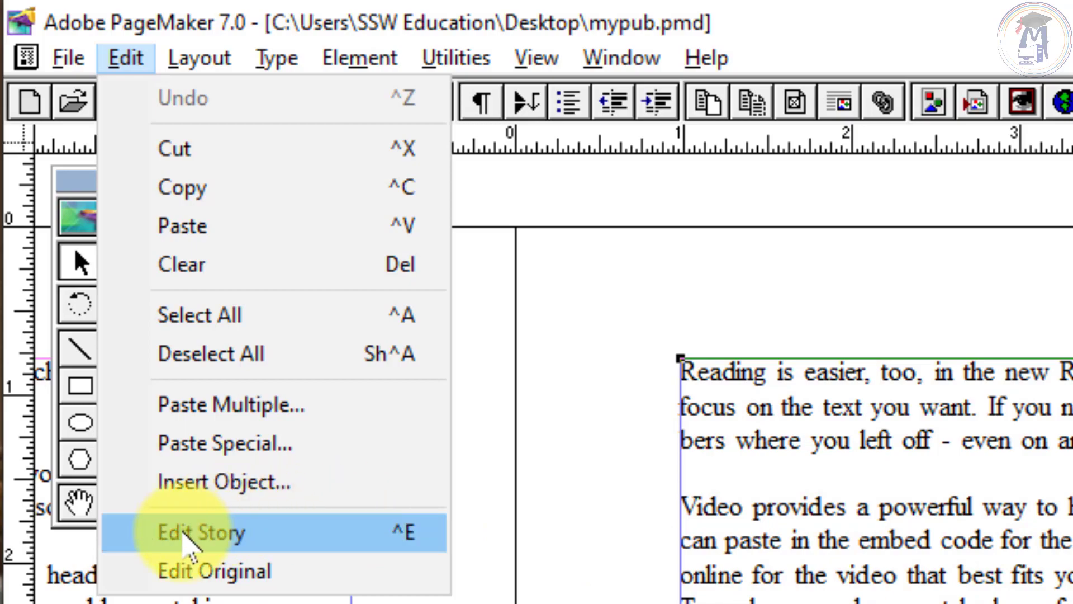
left_click(183, 534)
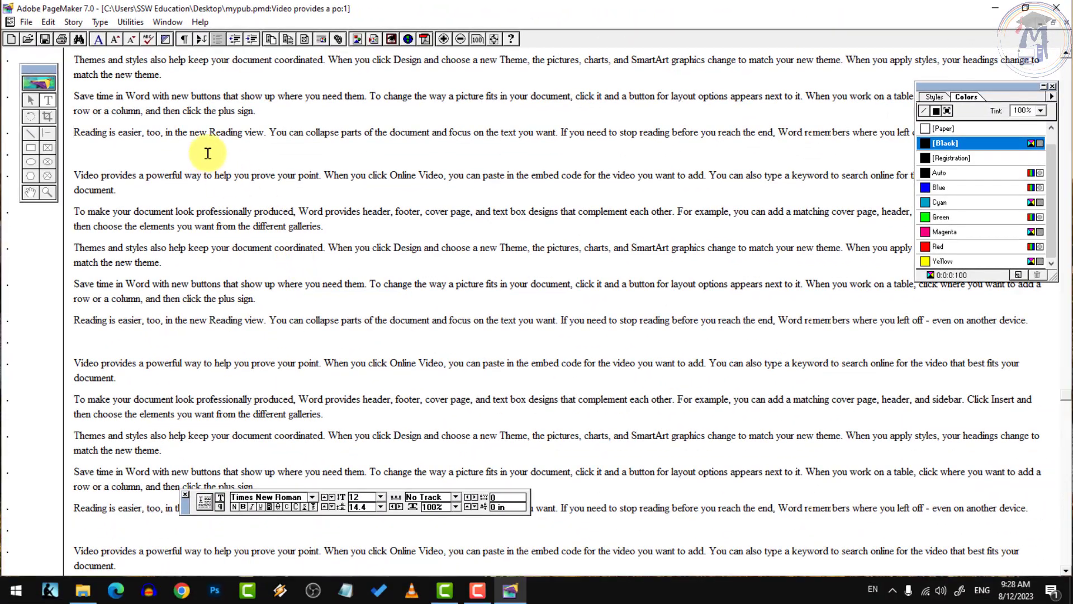
left_click(147, 132)
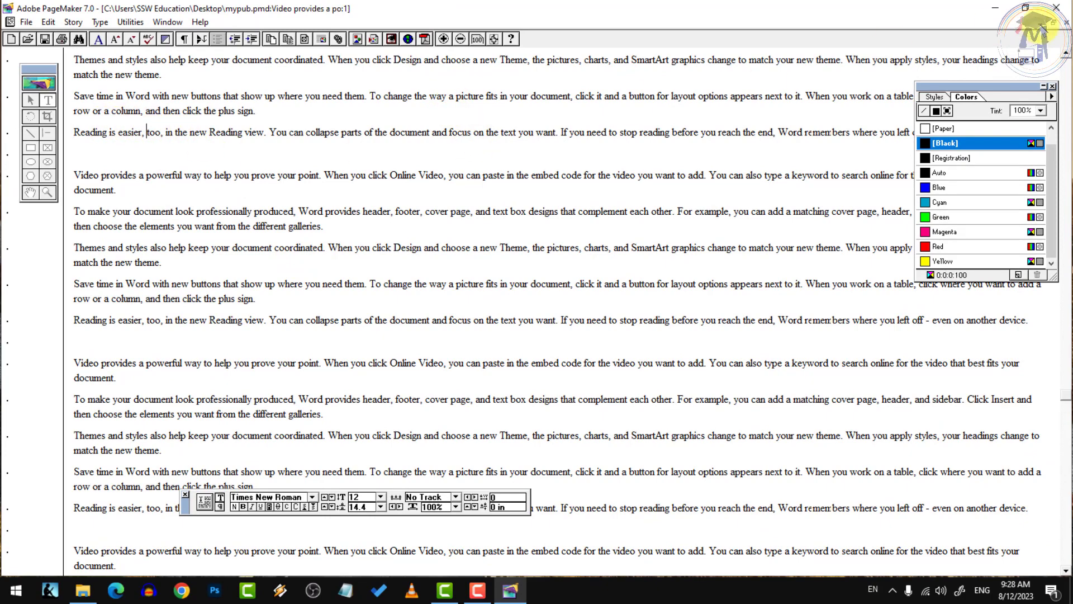
left_click(1065, 23)
Return to the page layout and set the entire story's text size to 20 points
left_click(501, 243)
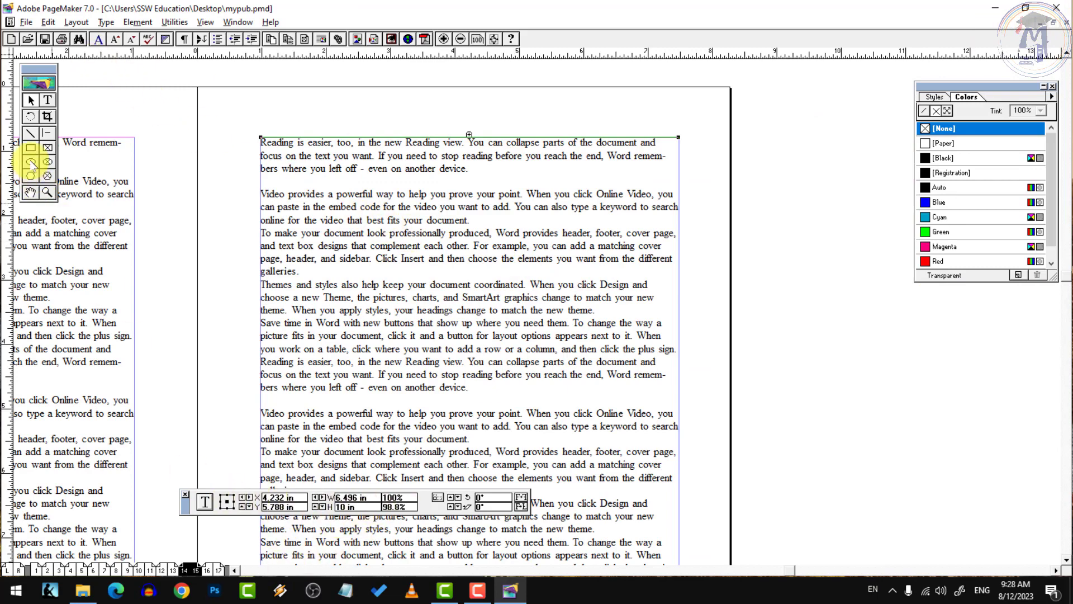
left_click(48, 99)
left_click(444, 329)
key("ctrl+a")
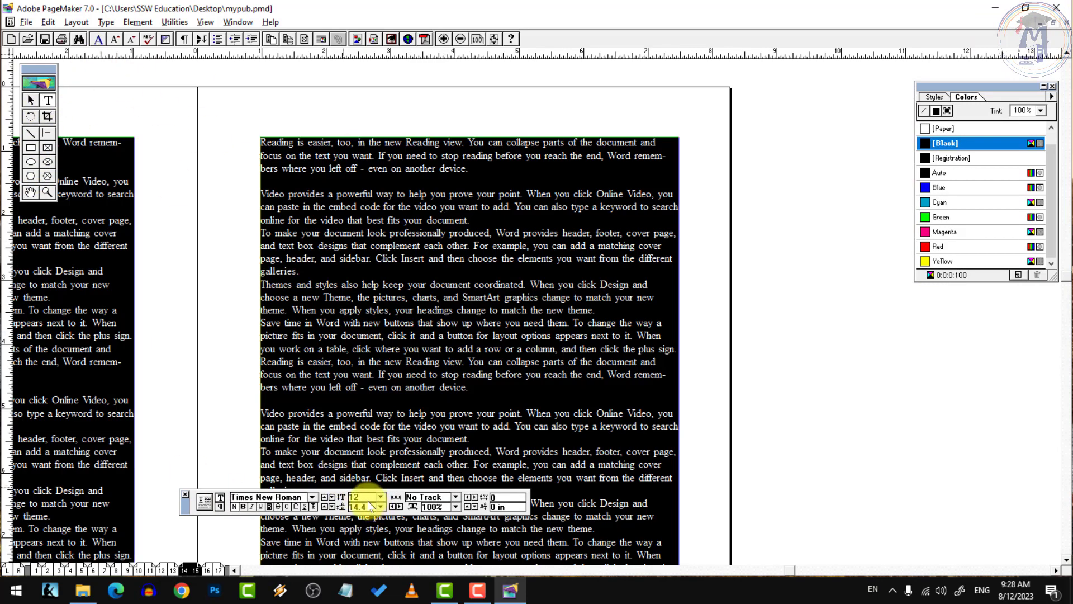
double_click(361, 497)
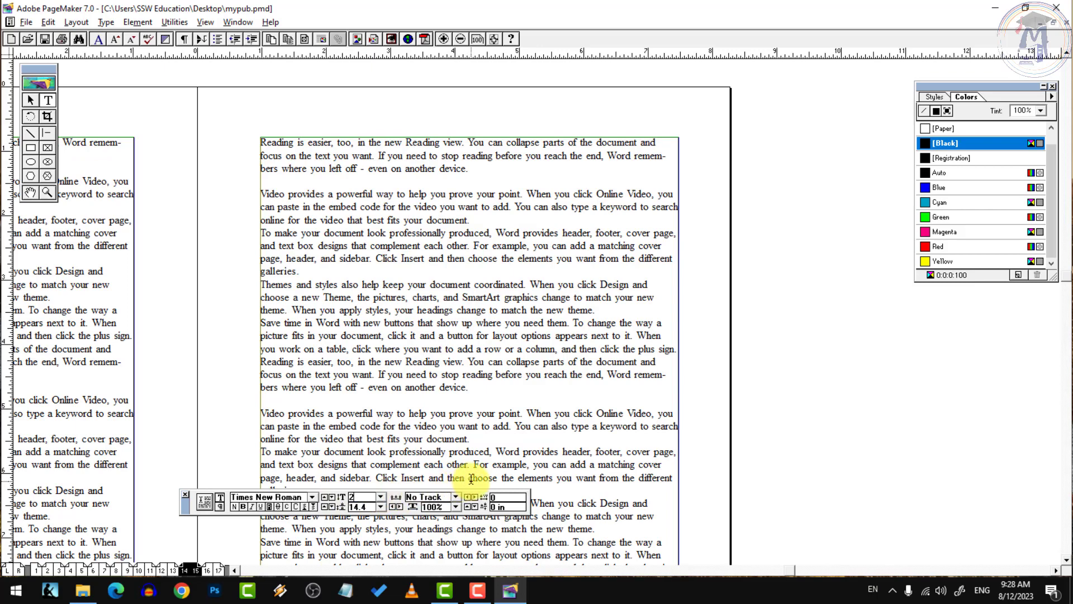
type("20")
key("Return")
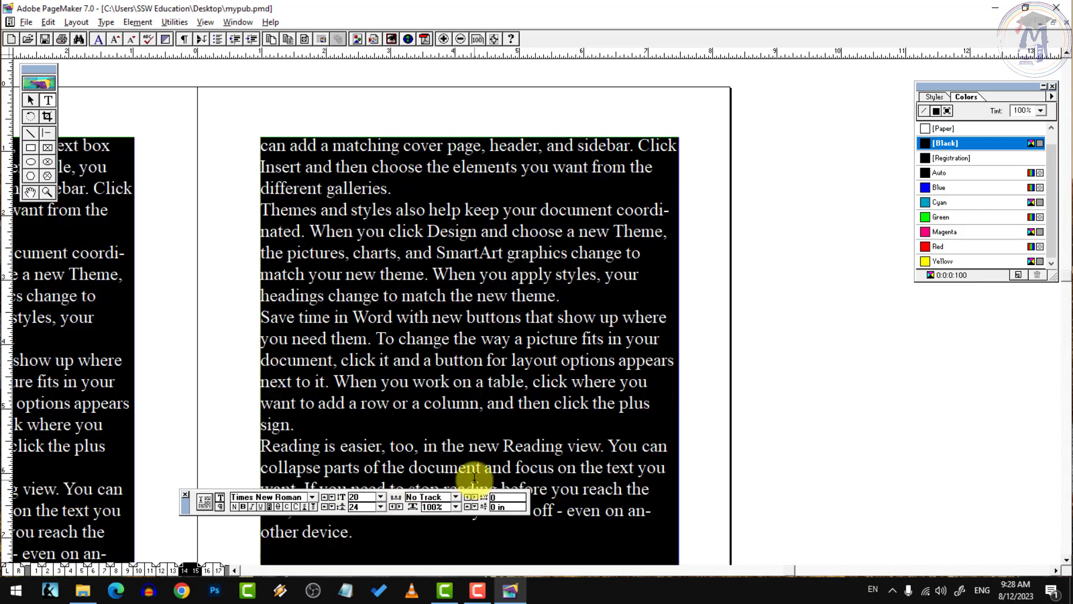
Open the page 15 text block in the story editor again
left_click(30, 99)
left_click(48, 21)
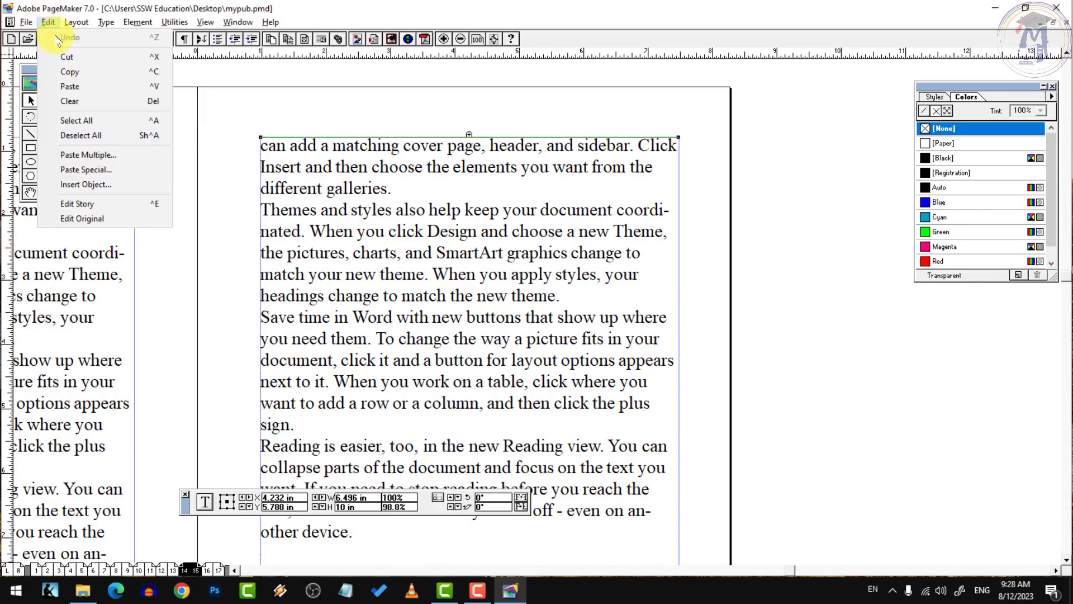
left_click(149, 201)
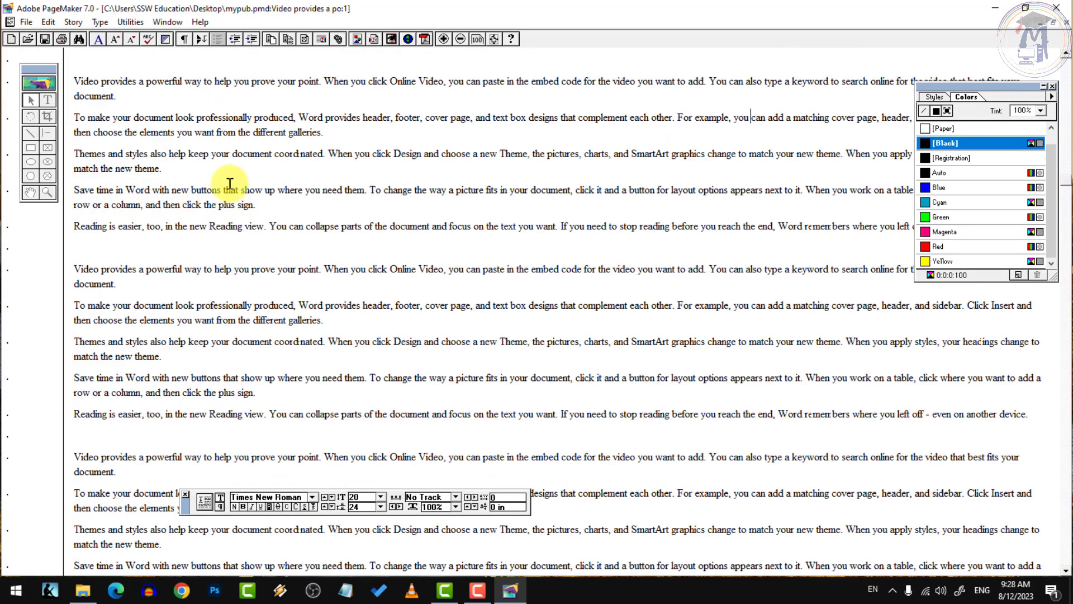
left_click(73, 23)
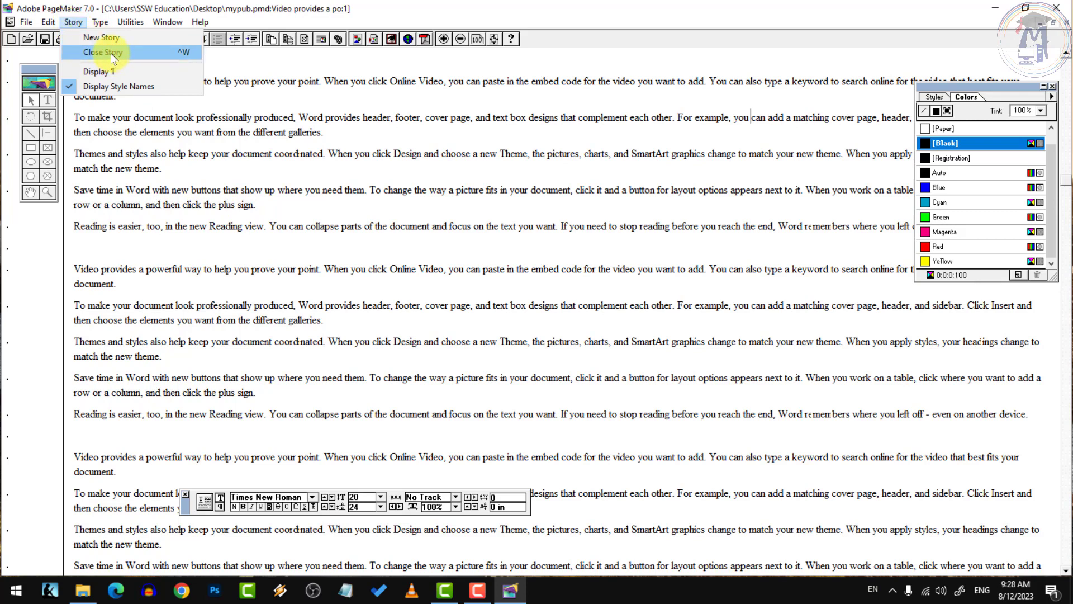
left_click(226, 264)
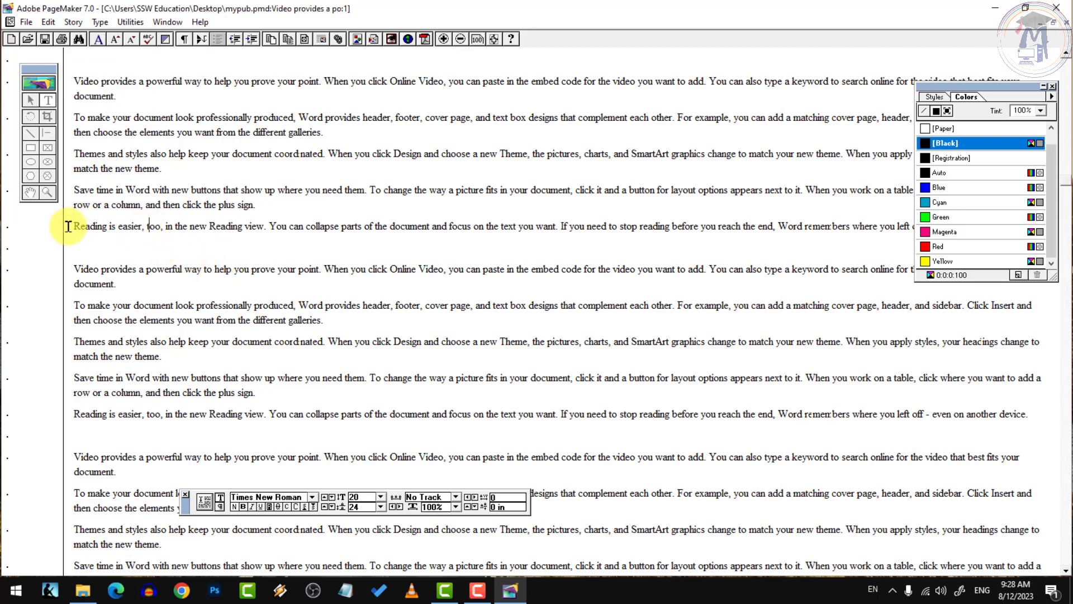
left_click_drag(74, 225, 428, 252)
left_click(515, 423)
left_click_drag(99, 133, 378, 355)
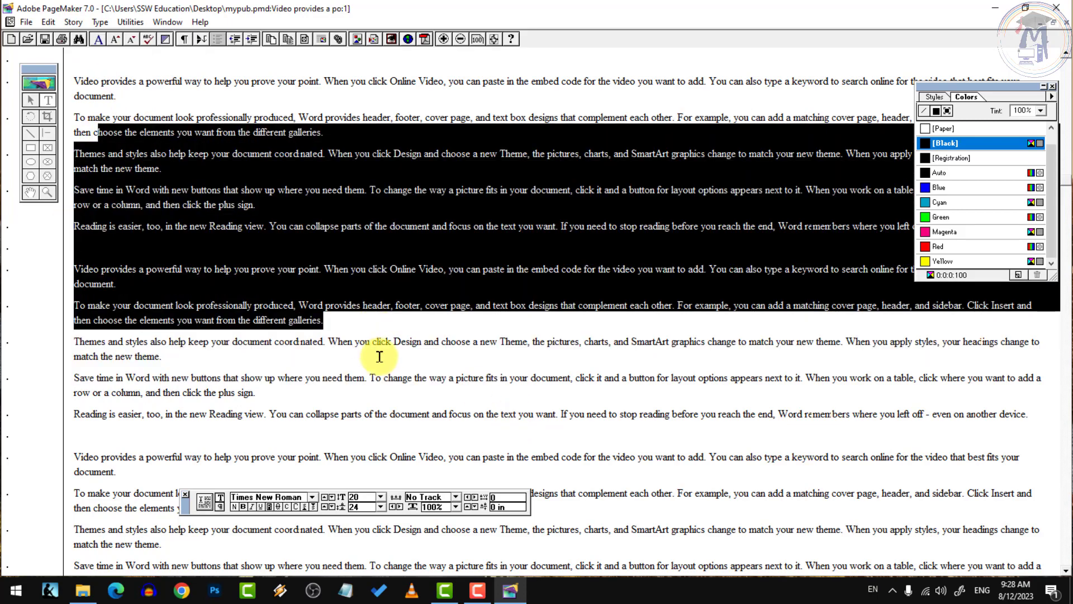
left_click(416, 413)
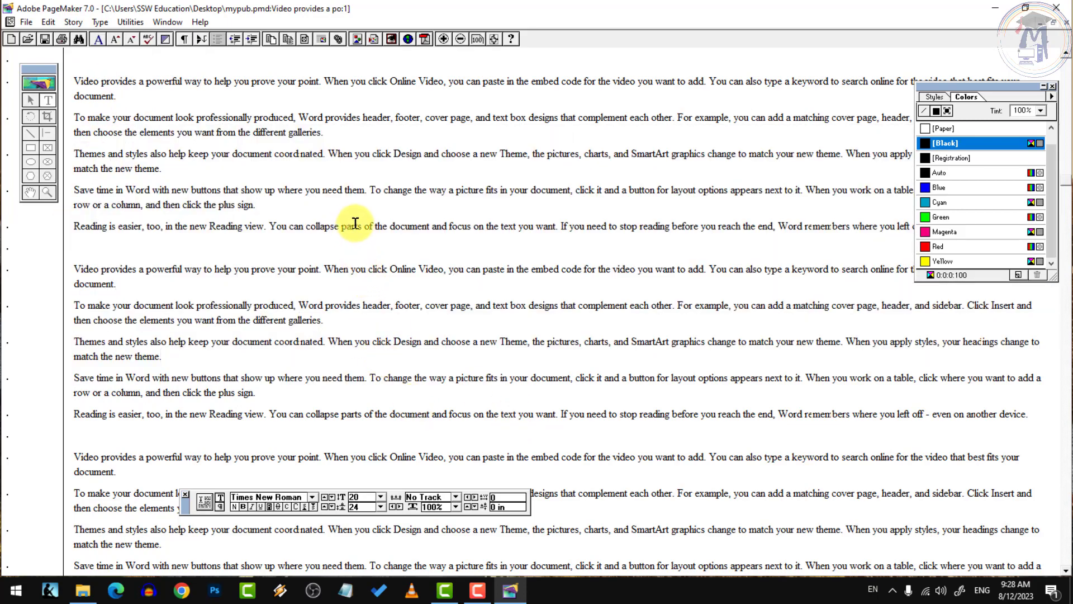
left_click(339, 218)
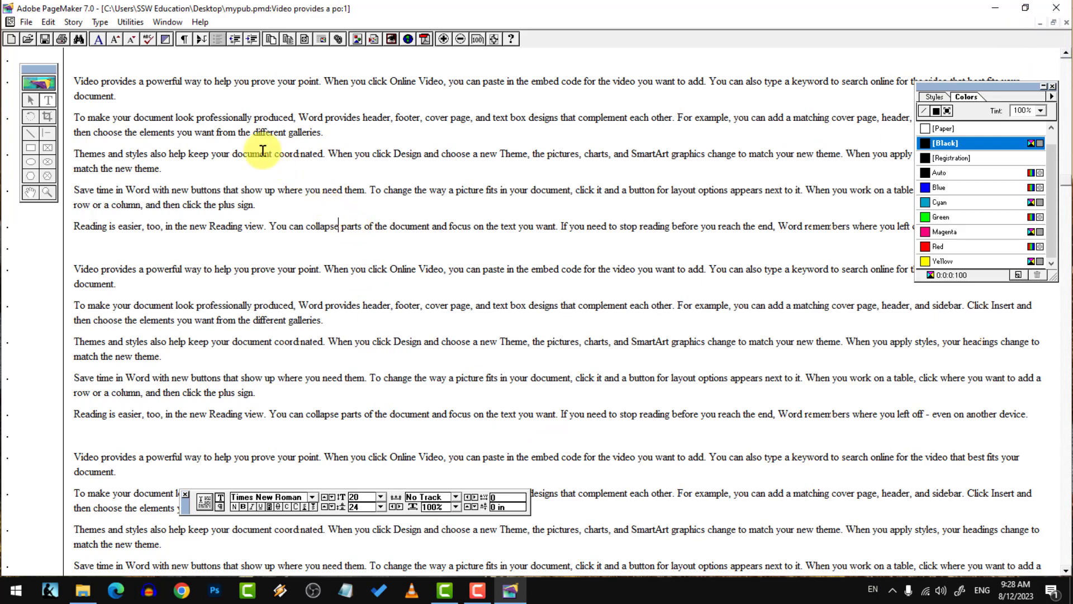
left_click(48, 22)
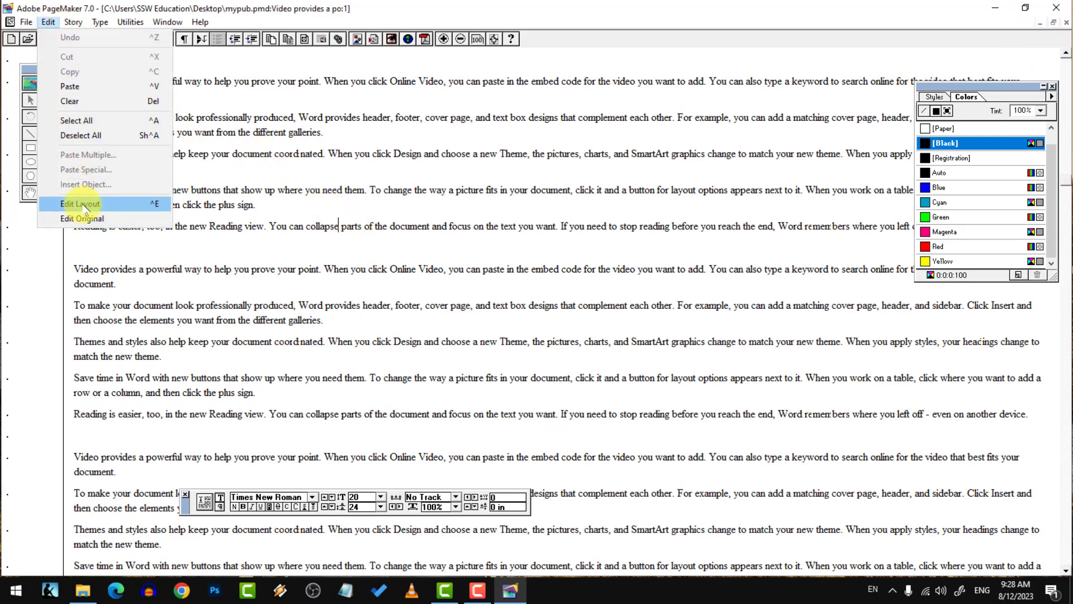
left_click(265, 199)
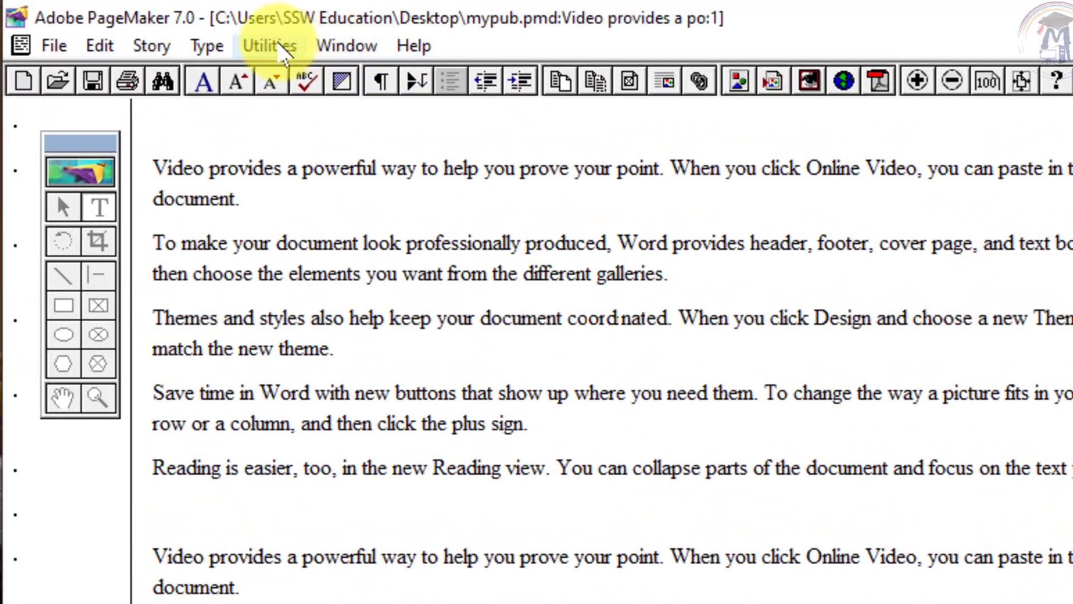
Search the current story of the current publication for the word "Reading"
left_click(190, 32)
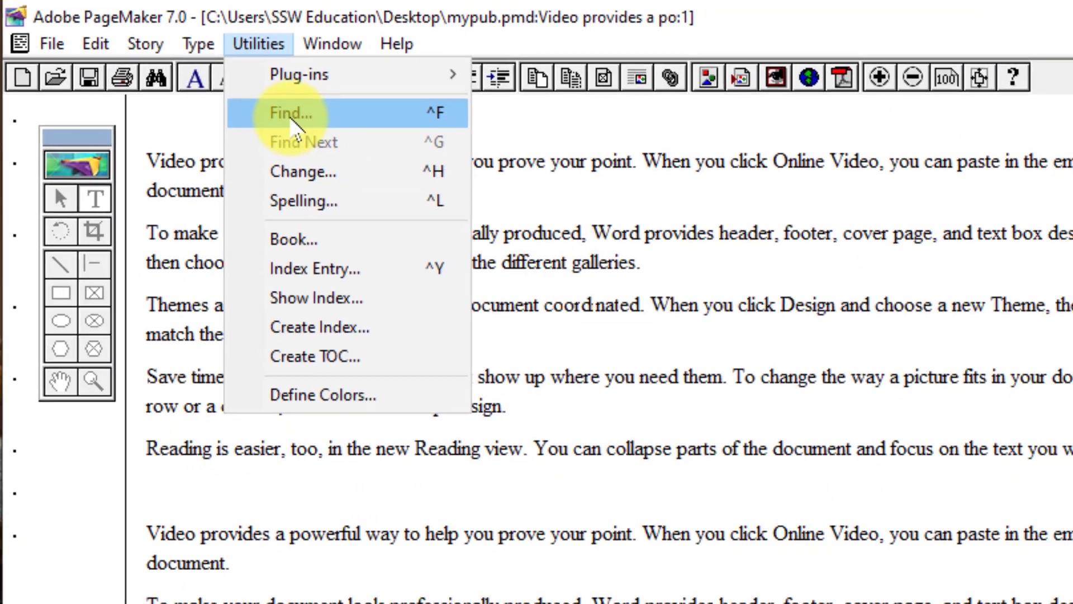
left_click(306, 128)
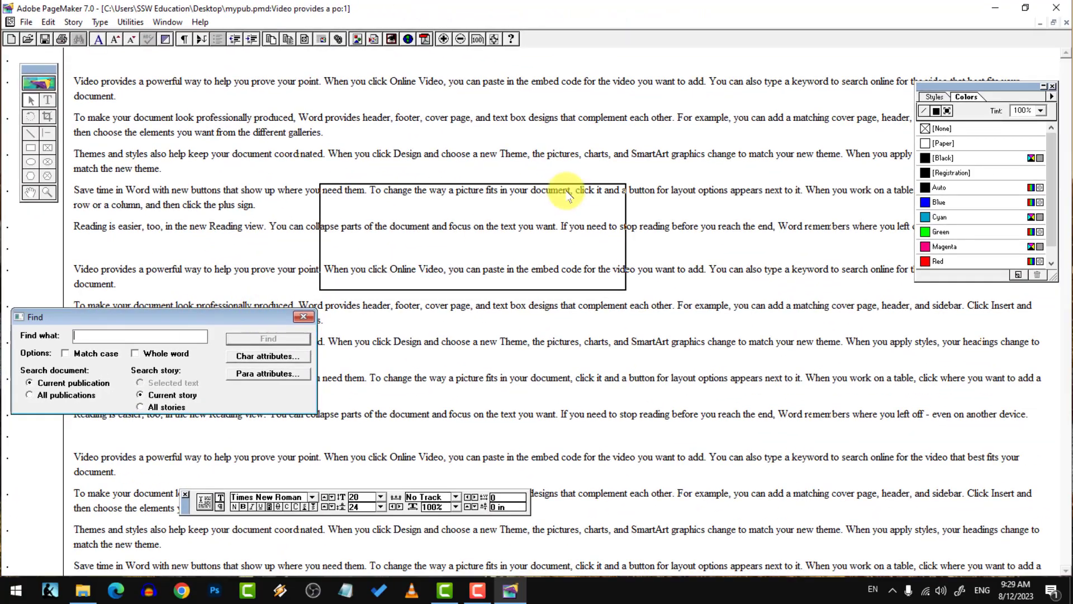
left_click_drag(568, 193, 568, 194)
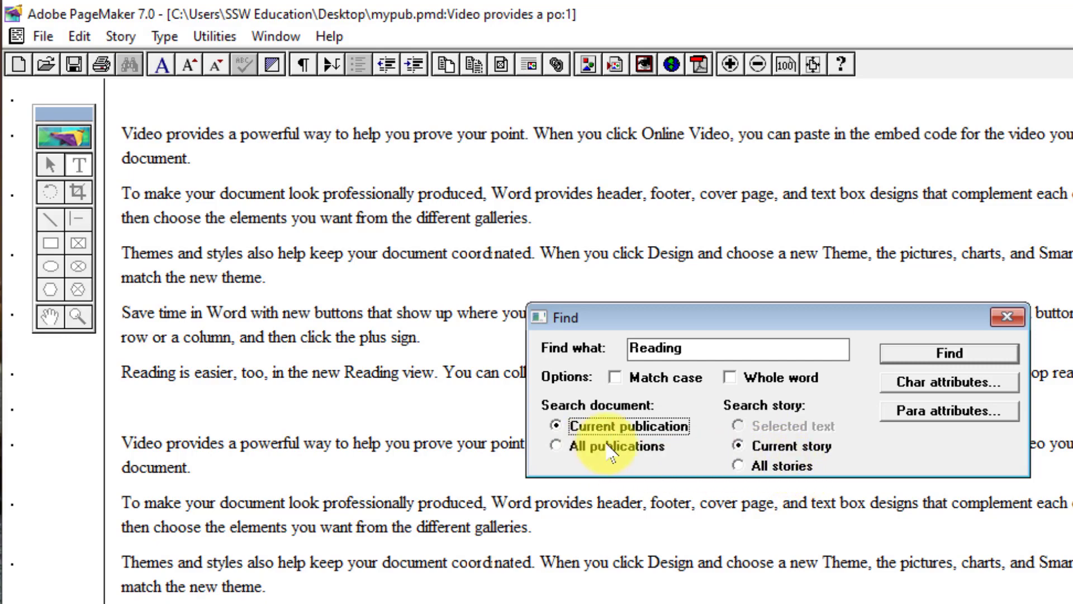
left_click(950, 354)
Go through the further occurrences of "Reading" in the story one after another, and end the search
left_click(957, 359)
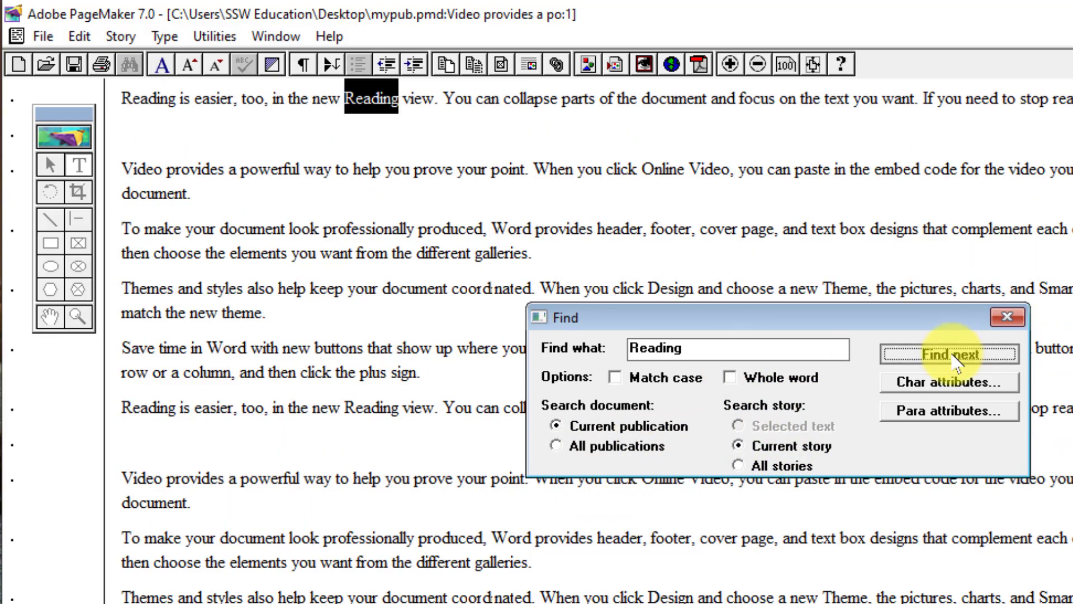
left_click(958, 360)
left_click(957, 360)
left_click(958, 360)
left_click(957, 359)
left_click(957, 359)
left_click(957, 360)
left_click(958, 359)
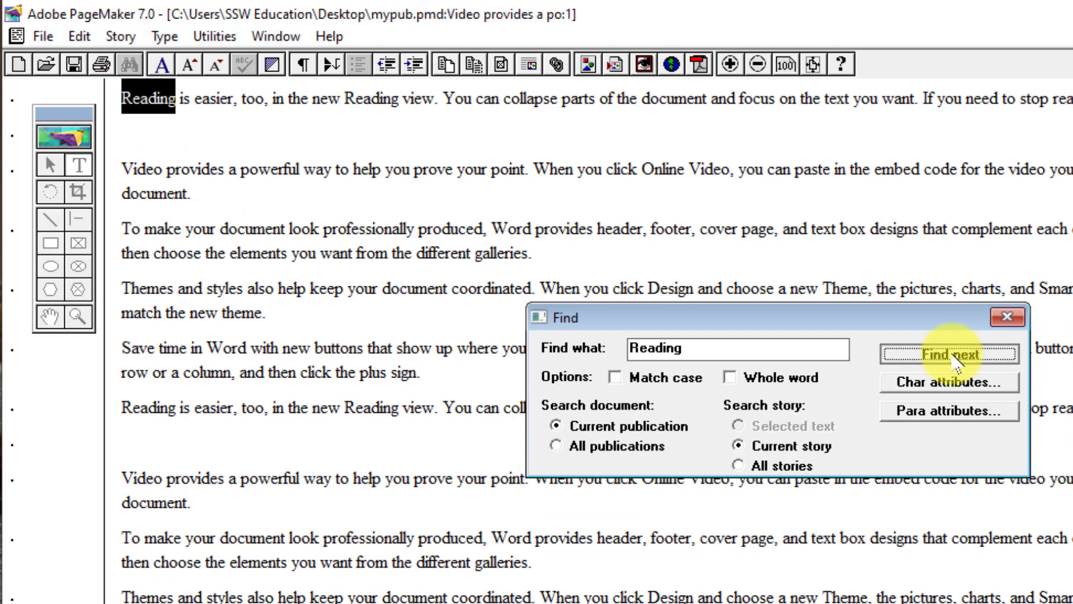
left_click(957, 359)
left_click(957, 360)
left_click(957, 359)
left_click(957, 359)
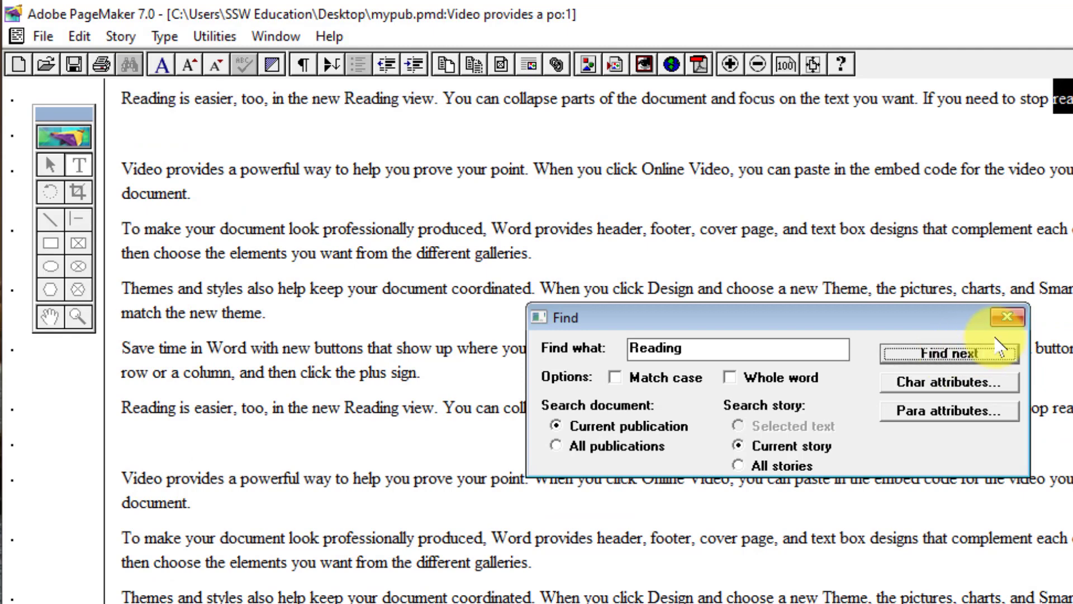
left_click(1007, 317)
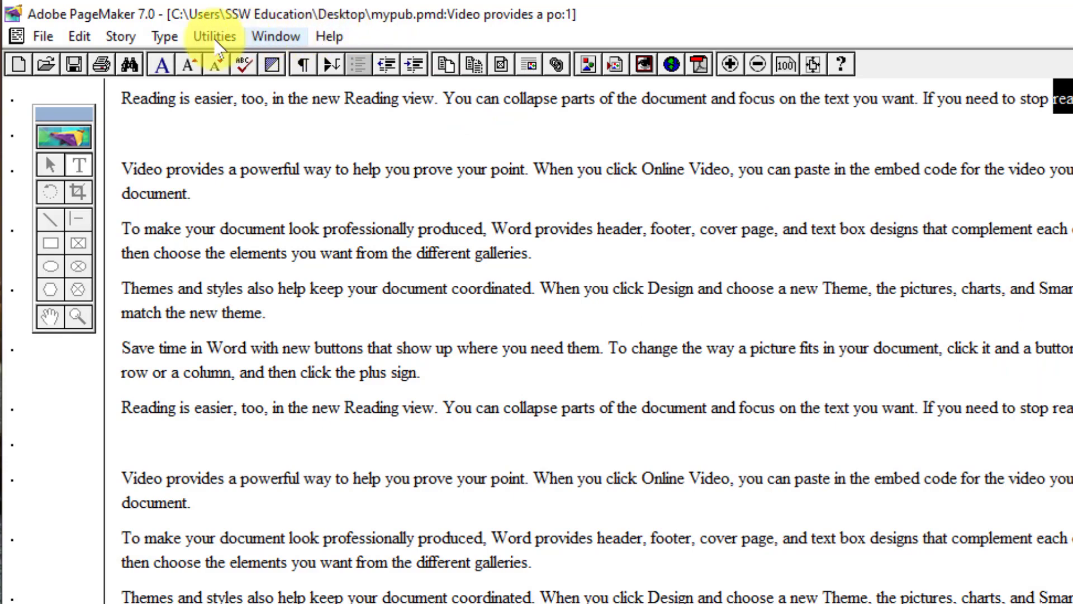
Set up a text replacement in the current publication from "Reading" to "Writing"
left_click(214, 37)
left_click(264, 140)
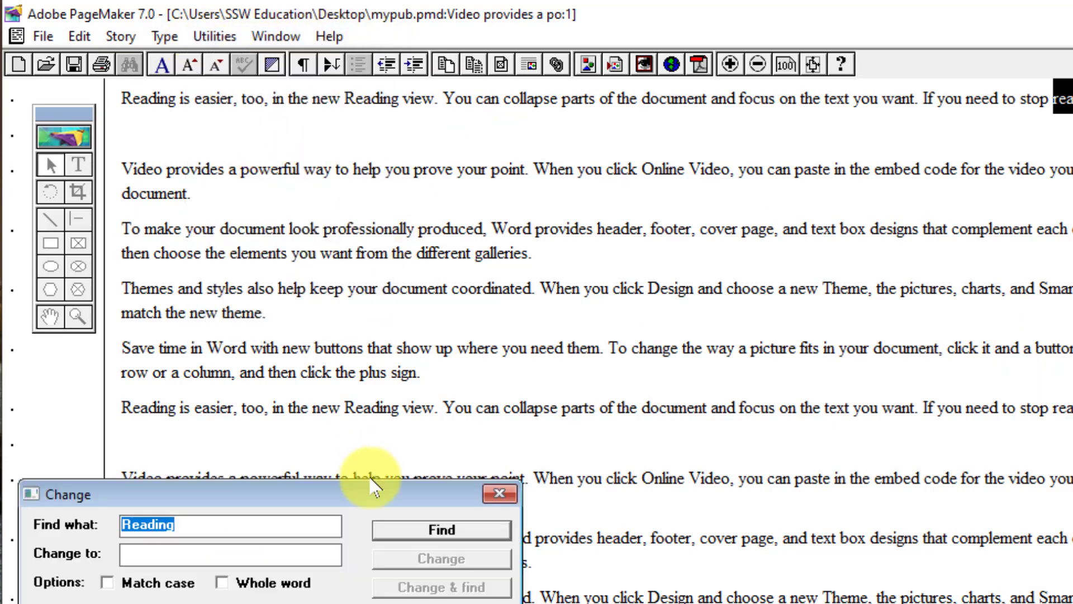
left_click_drag(371, 495, 932, 341)
left_click(714, 396)
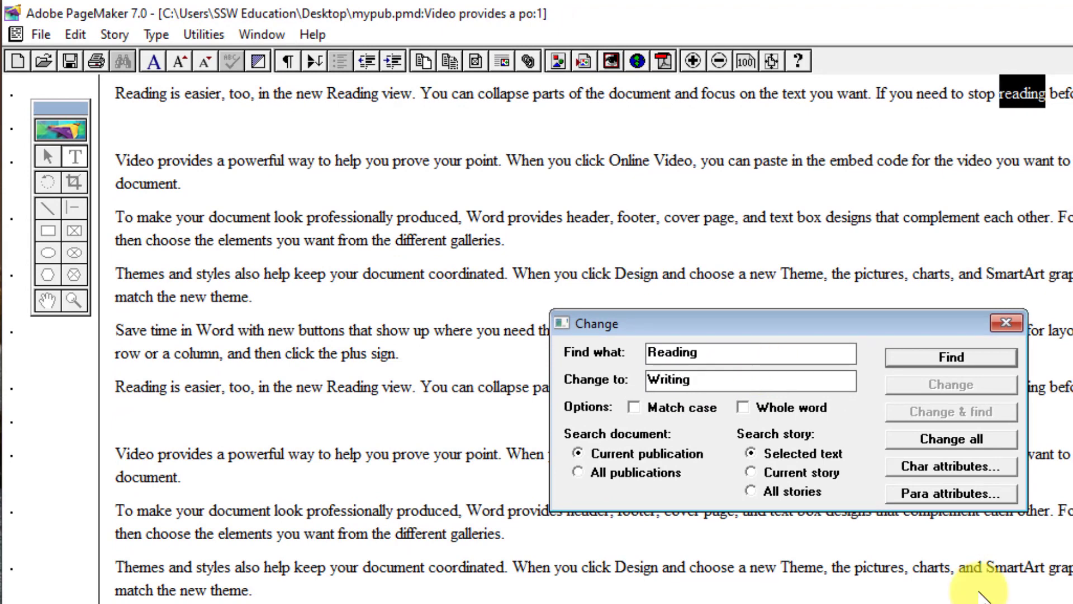
Try to find "Reading" within the selected text only
left_click(967, 360)
left_click(970, 361)
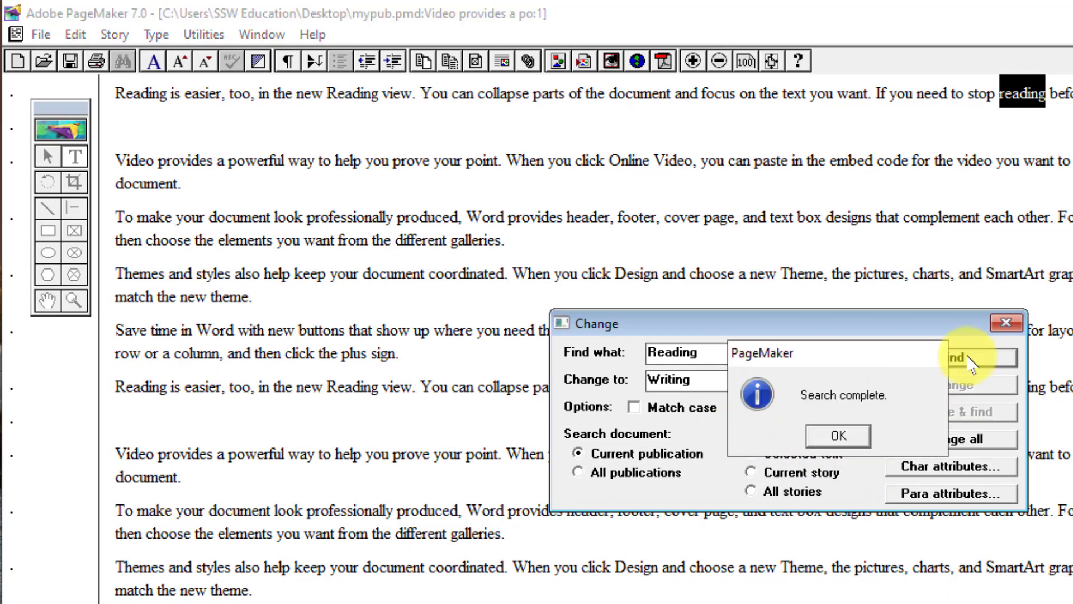
left_click(769, 432)
Find "Reading" from the start of the "Reading is easier" paragraph and replace successive occurrences with "Writing" one by one
left_click(175, 95)
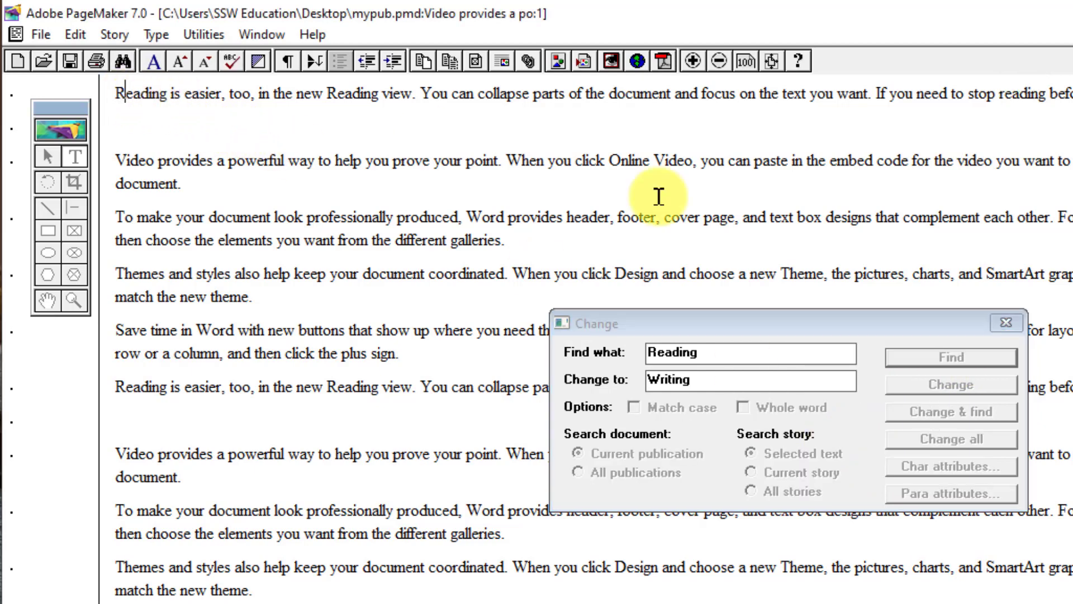
left_click(967, 359)
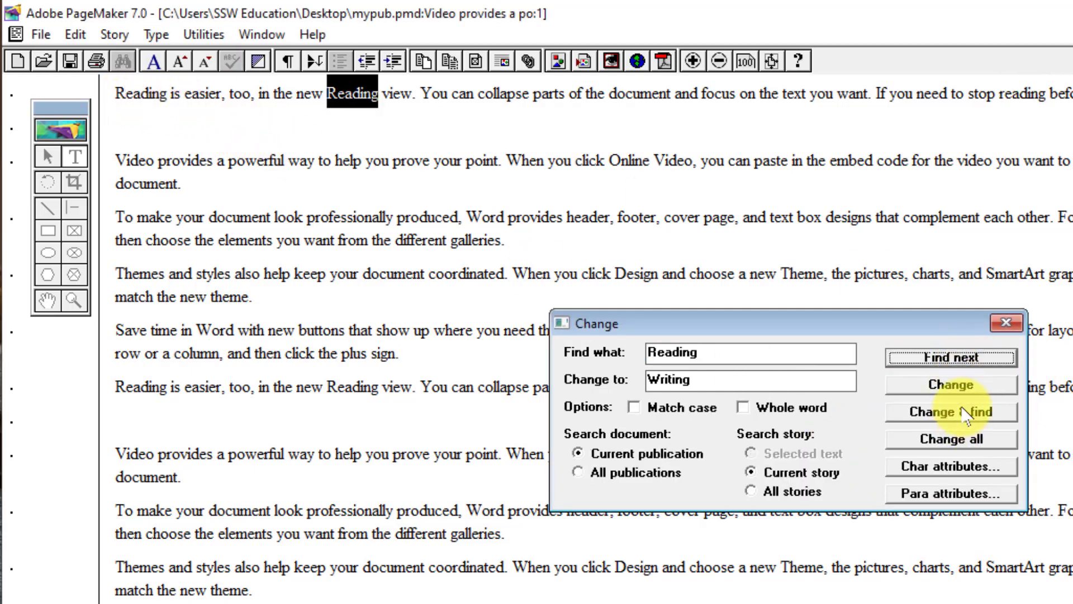
left_click(970, 416)
left_click(970, 417)
left_click(970, 416)
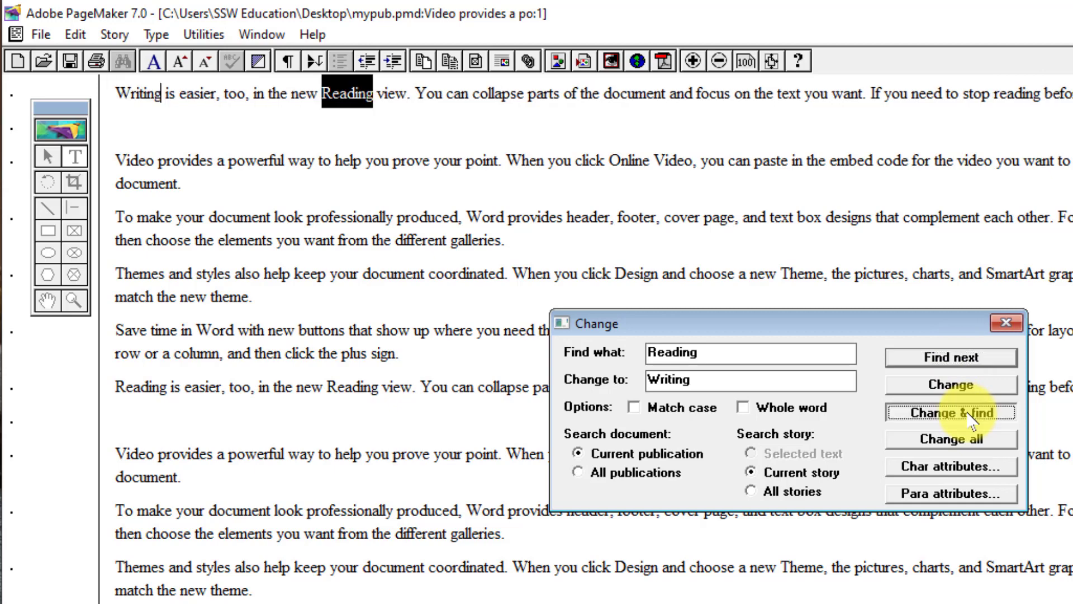
left_click(971, 417)
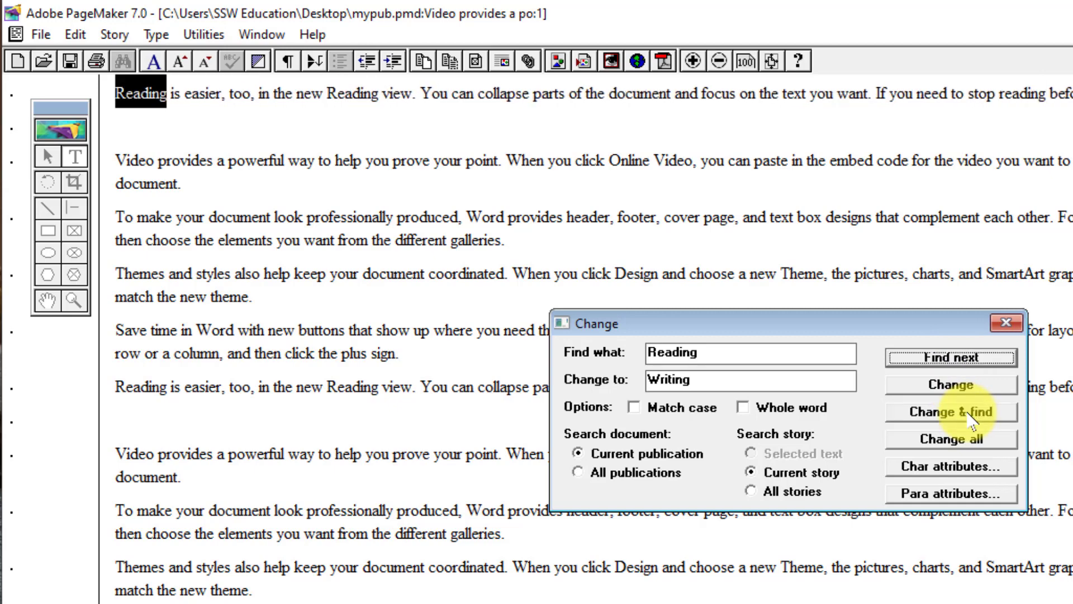
left_click(970, 417)
left_click(970, 417)
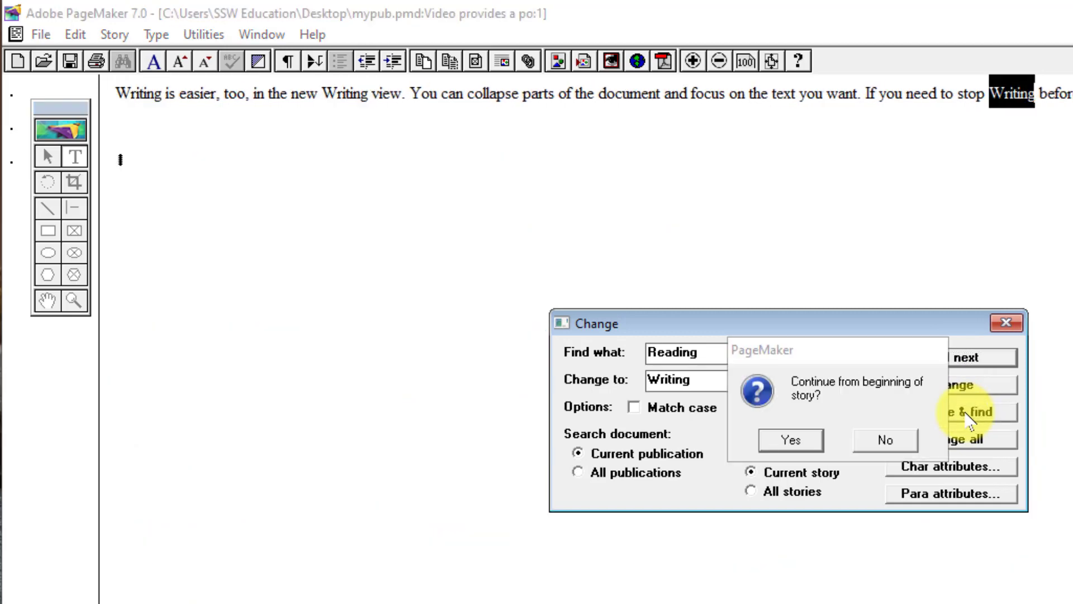
Continue from the beginning of the story, change all remaining occurrences of "Reading" to "Writing", and close the Change dialog
left_click(791, 442)
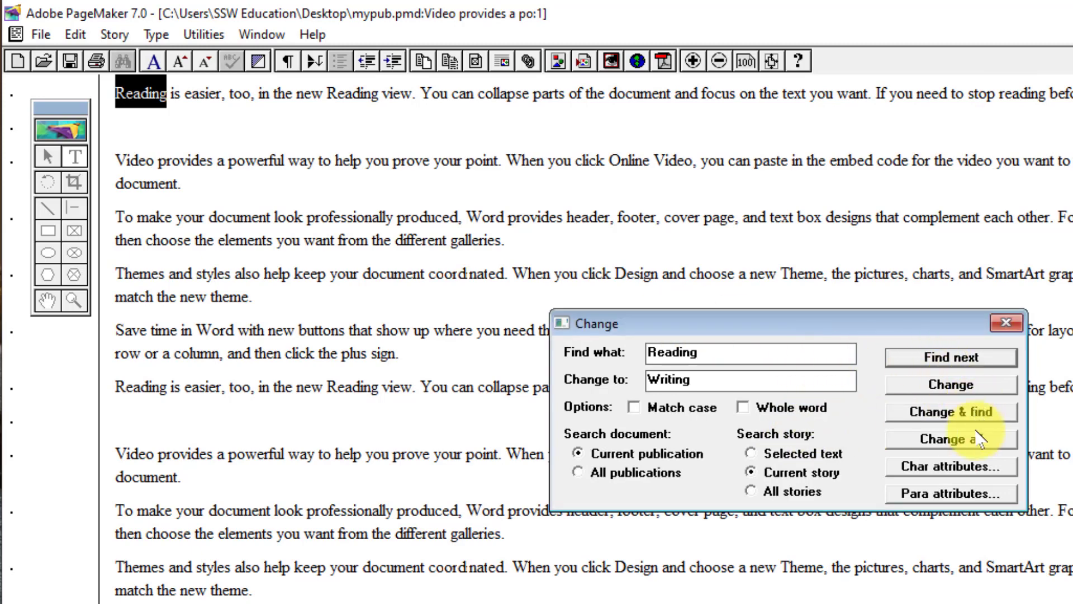
left_click(959, 441)
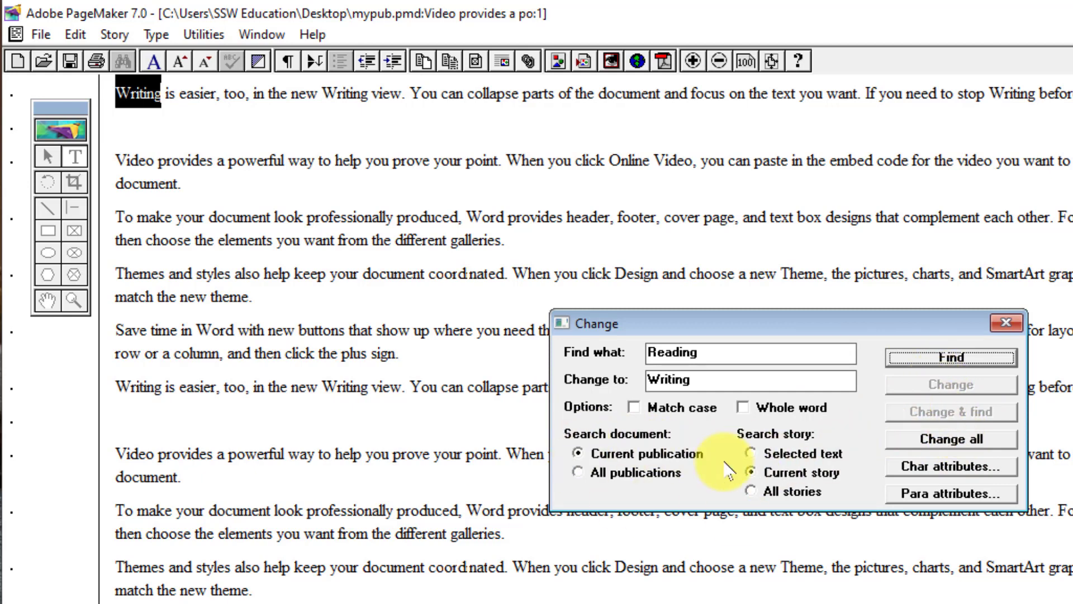
left_click(1006, 323)
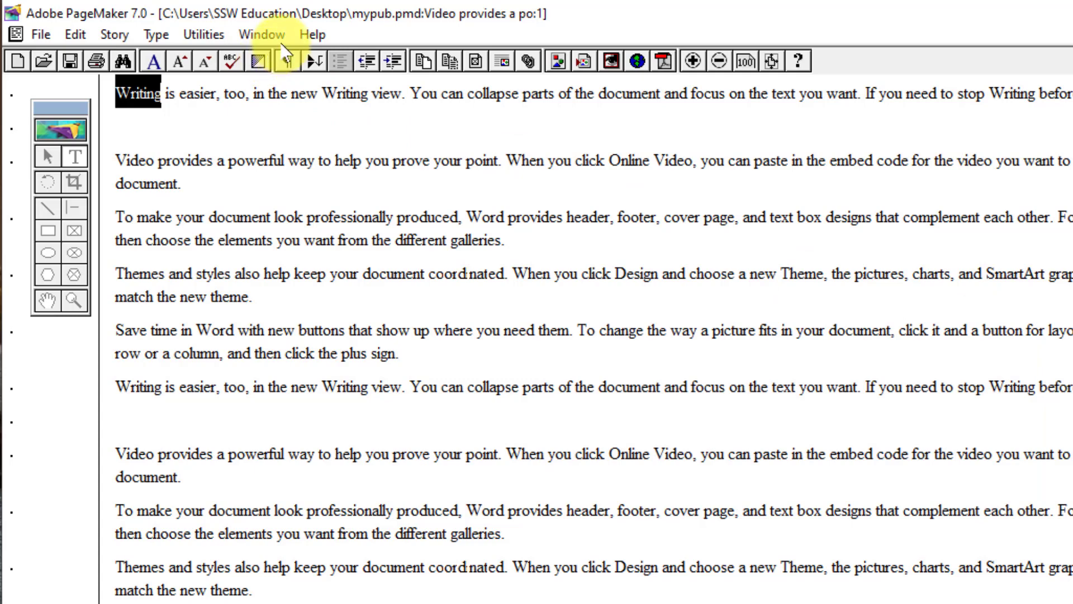
Misspell "Video" as "Vidao" at the start of the paragraph following the first "Writing is easier" line
left_click(278, 38)
mouse_move(204, 34)
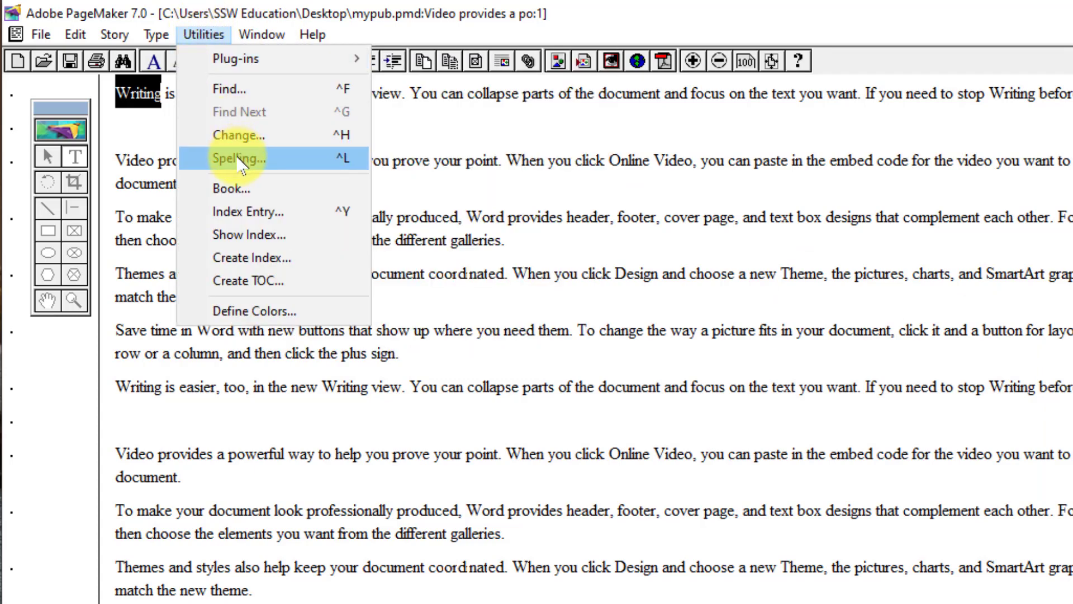
left_click(379, 235)
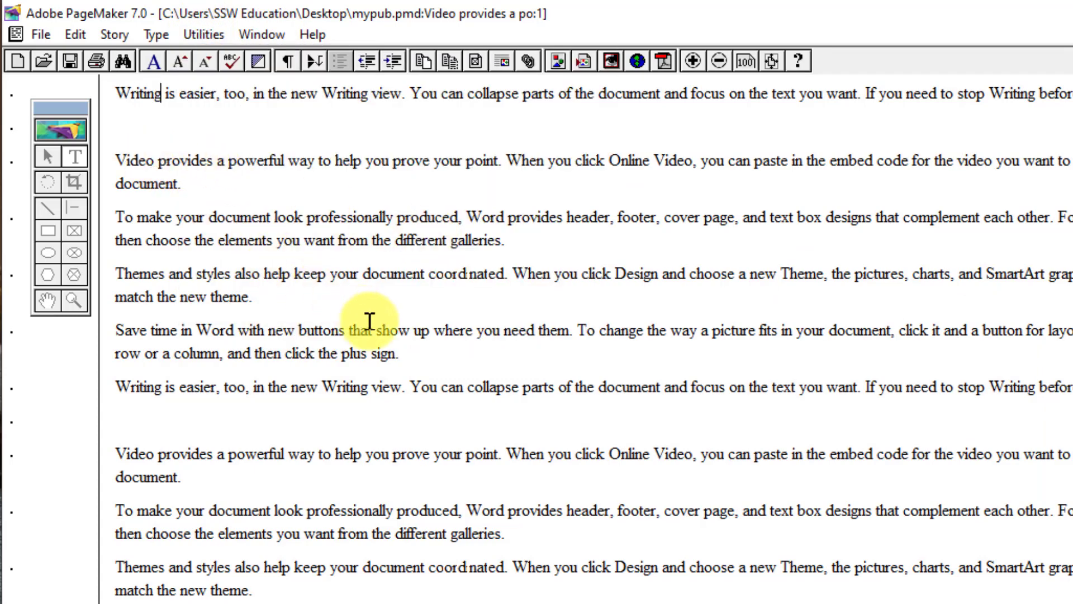
key("BackSpace")
type("a")
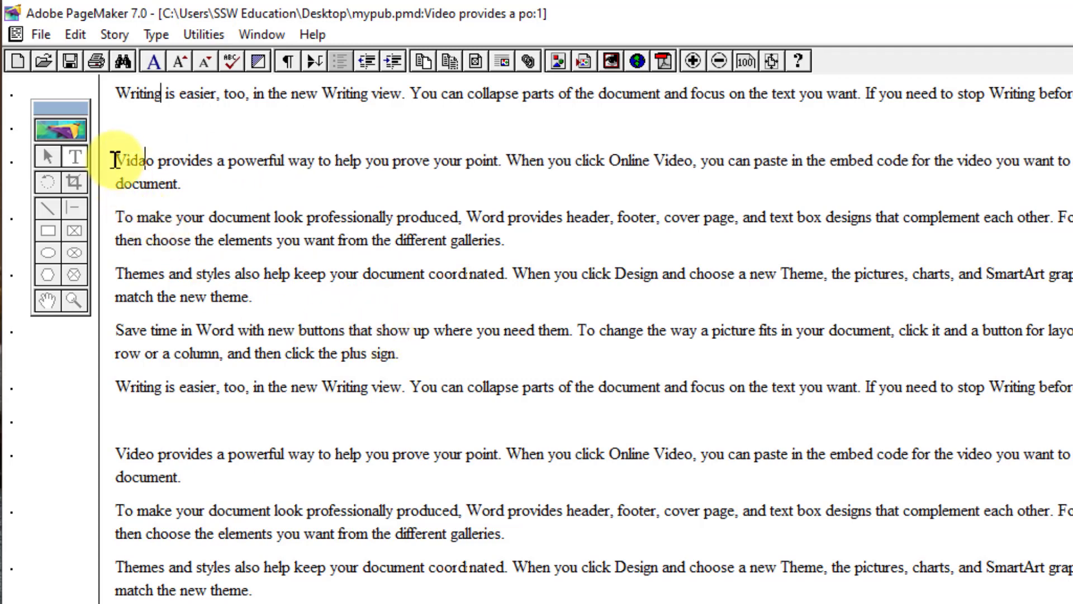
left_click(115, 161)
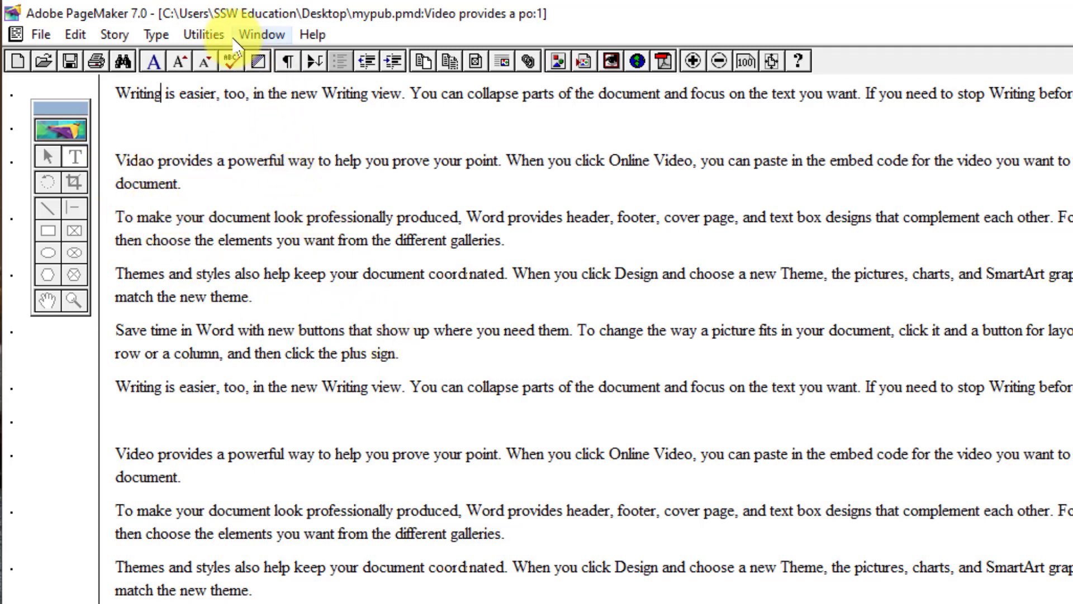
left_click(204, 34)
left_click(240, 158)
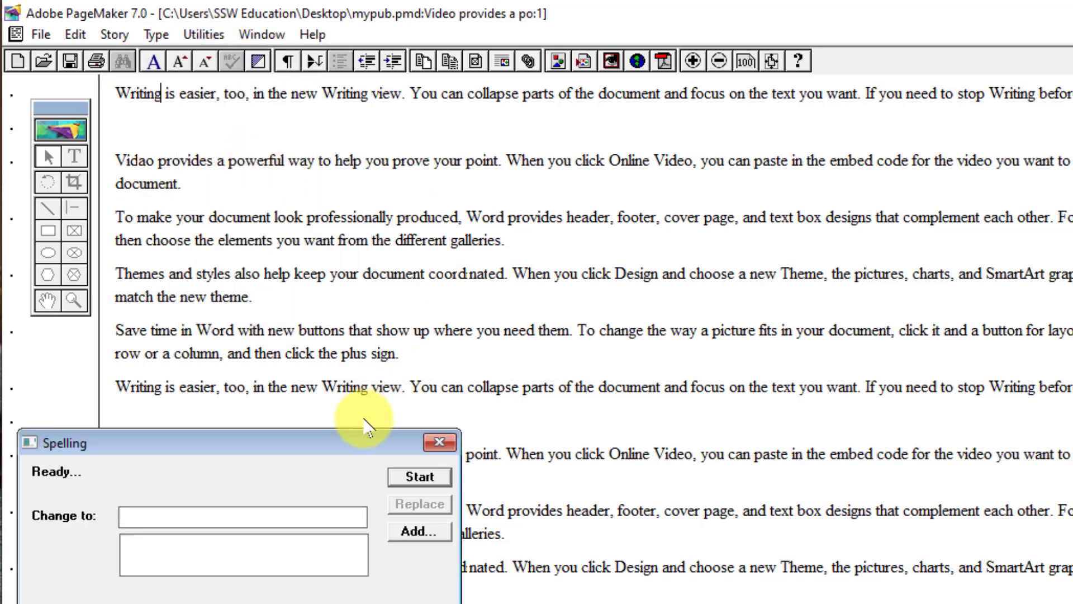
left_click_drag(335, 439, 532, 352)
left_click(638, 359)
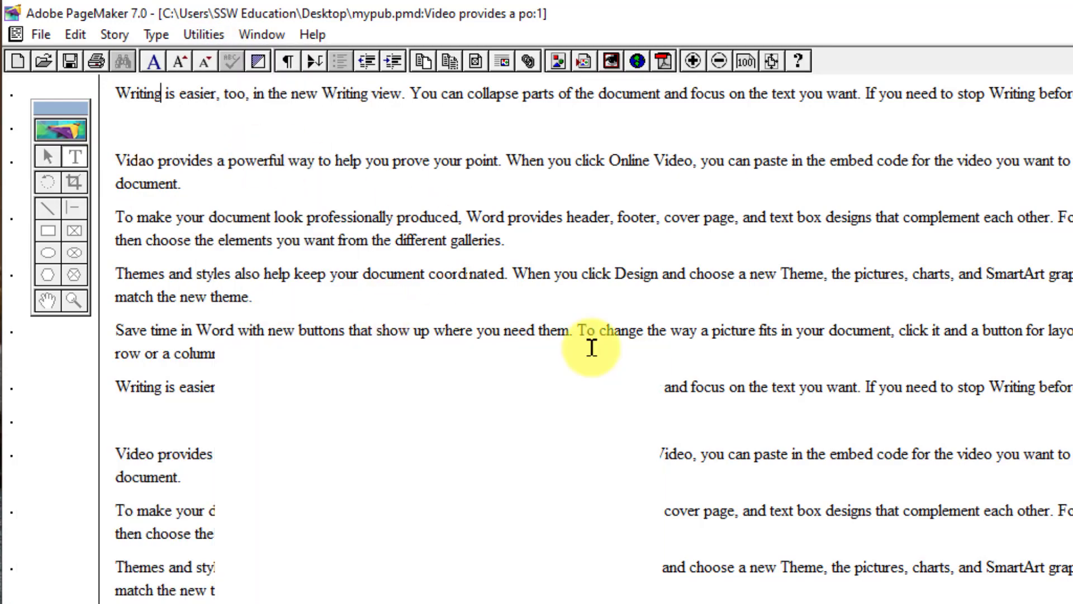
Select the whole story, try the spelling check several times on the selected text, and close the Spelling dialog
key("ctrl+a")
left_click(203, 35)
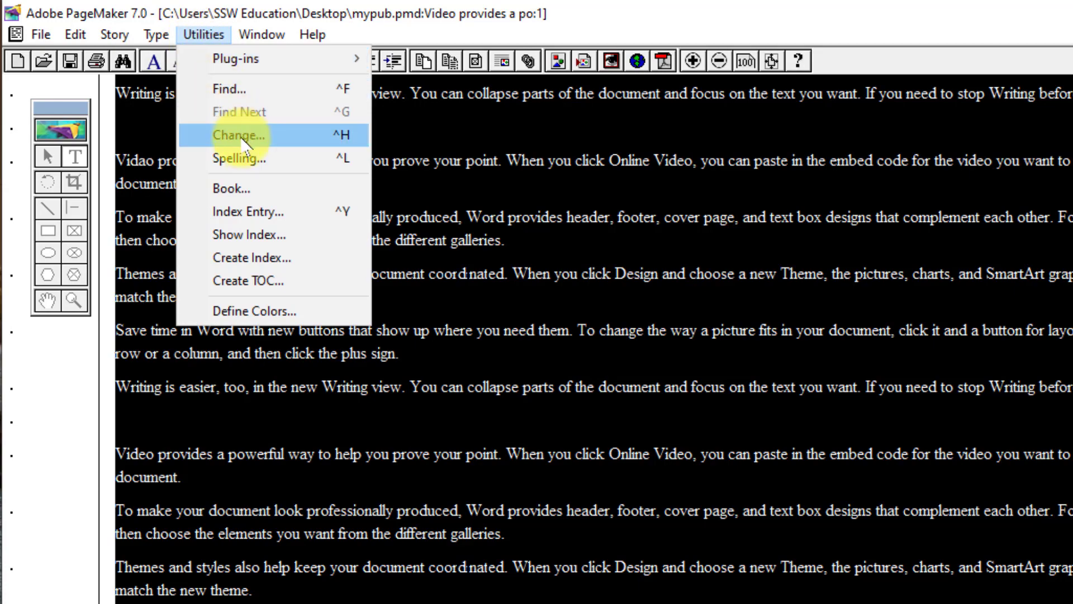
left_click(269, 159)
left_click(619, 397)
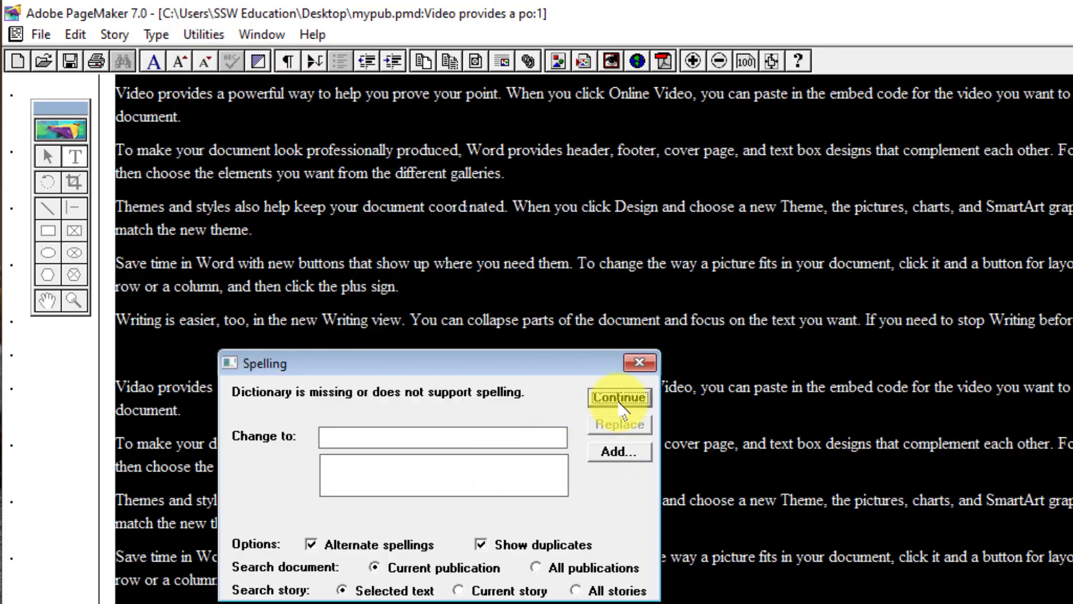
left_click(620, 397)
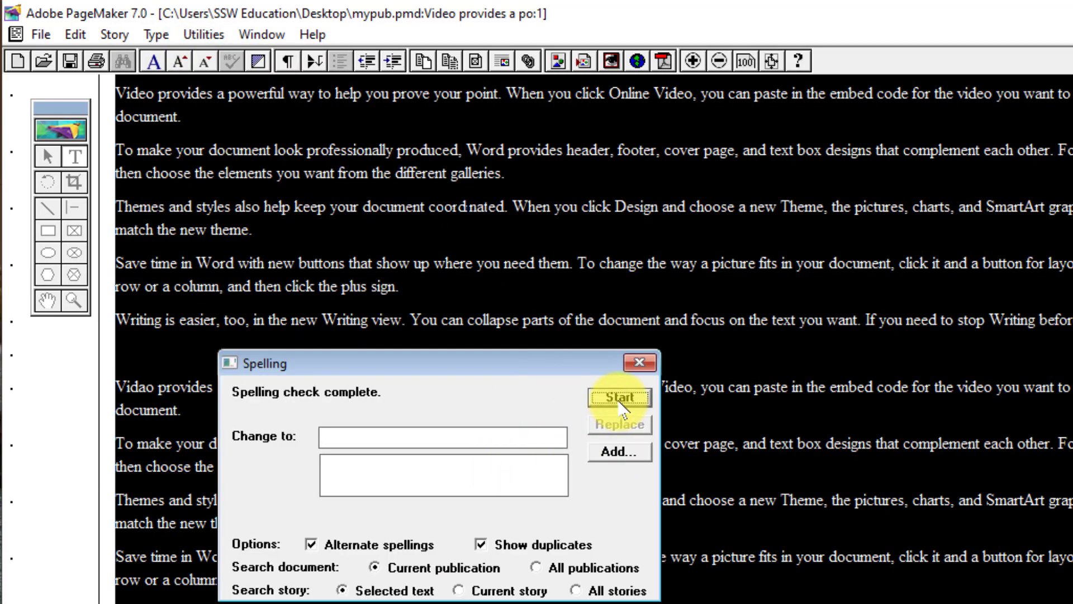
left_click(619, 397)
left_click(620, 397)
left_click(619, 398)
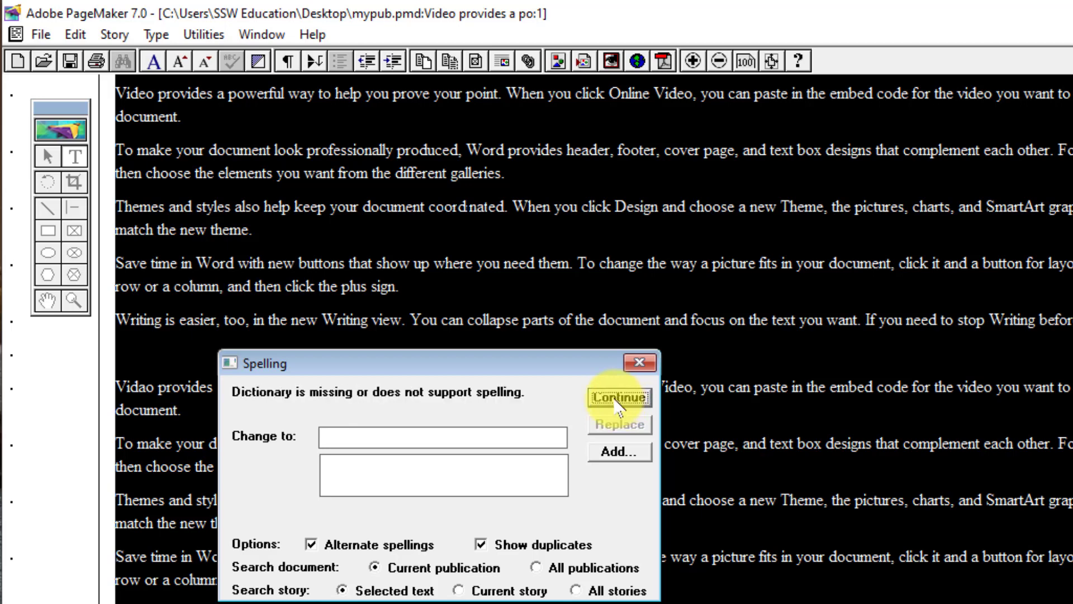
left_click(453, 485)
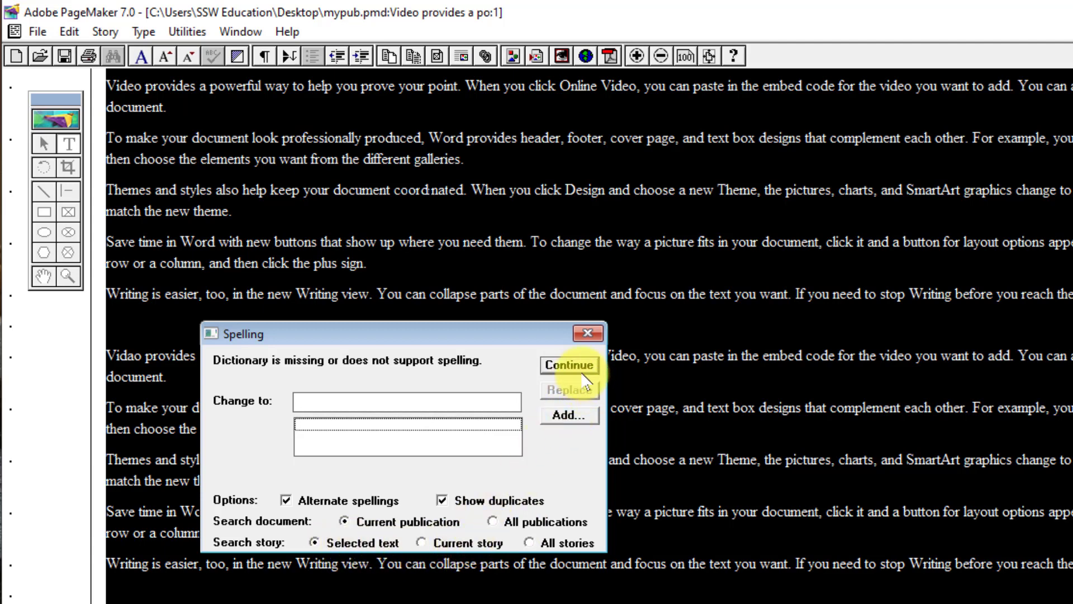
left_click(386, 401)
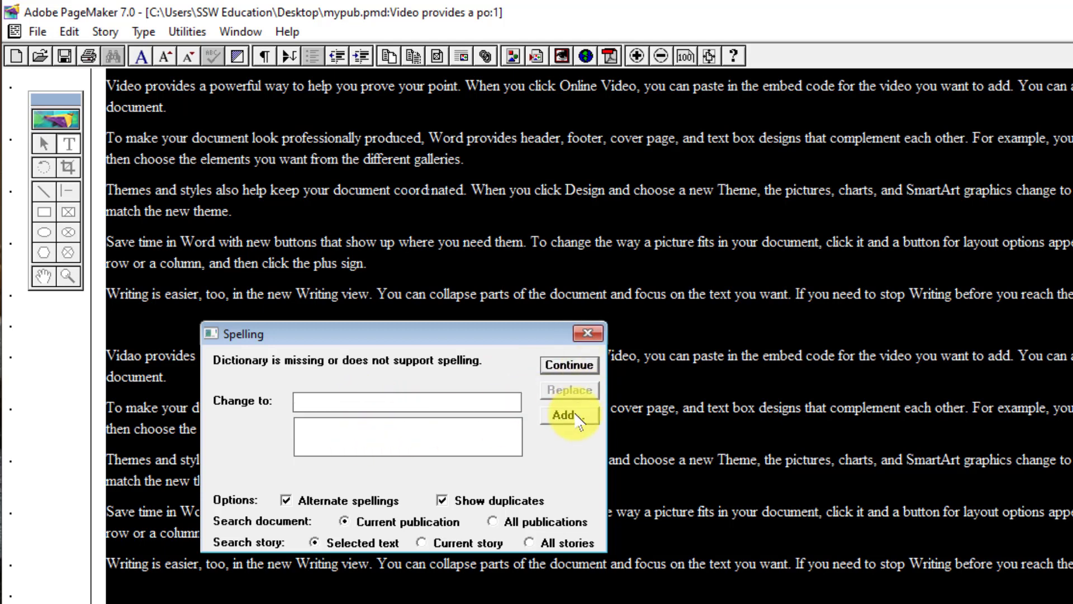
left_click(587, 333)
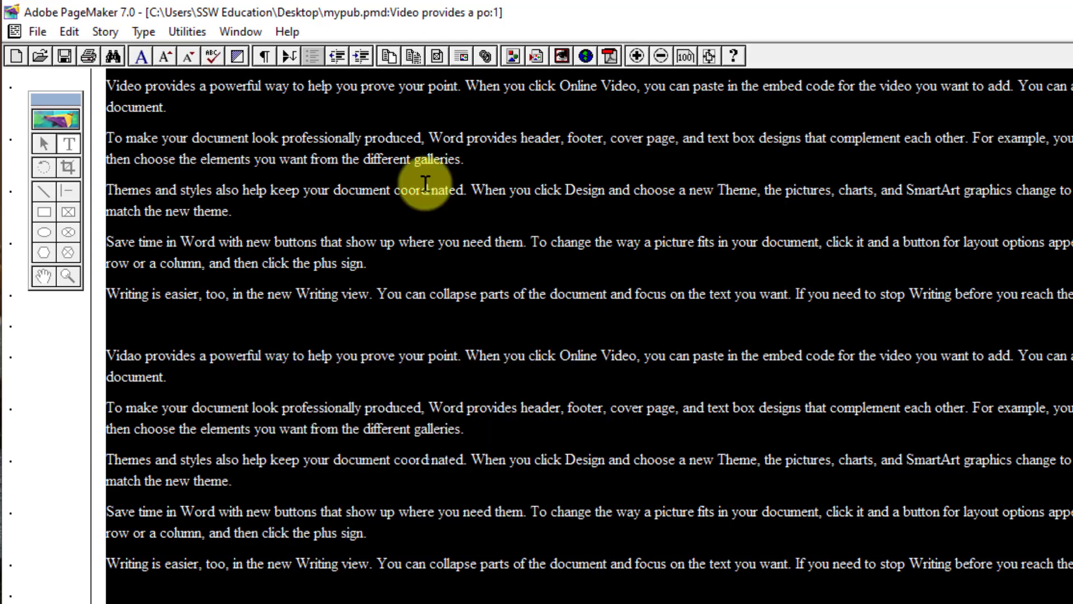
Close the story window and select the text block on the right-hand page of the layout
left_click(190, 32)
left_click(70, 33)
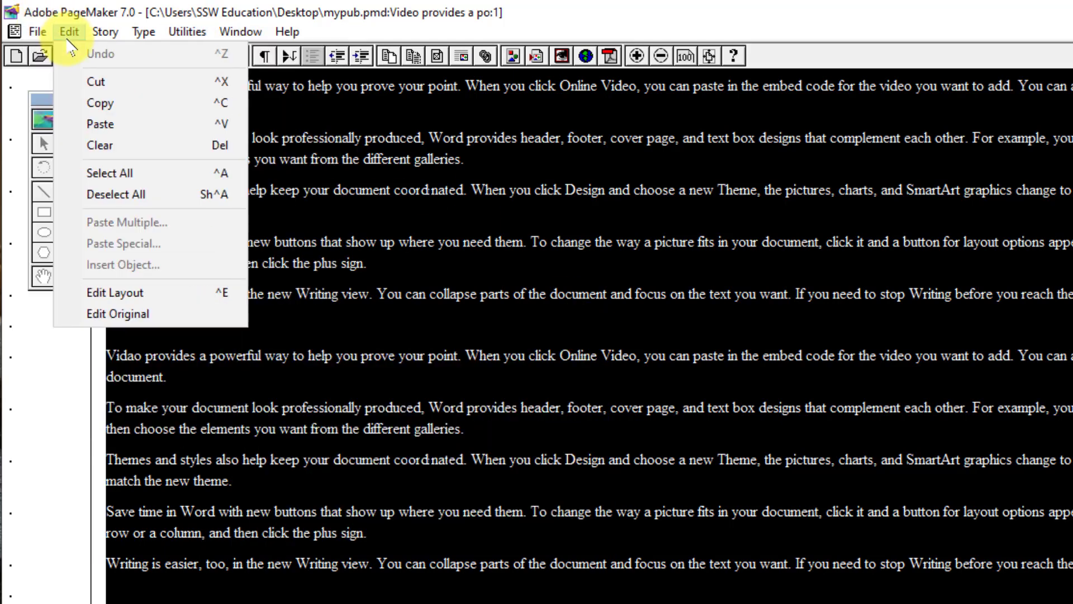
mouse_move(105, 31)
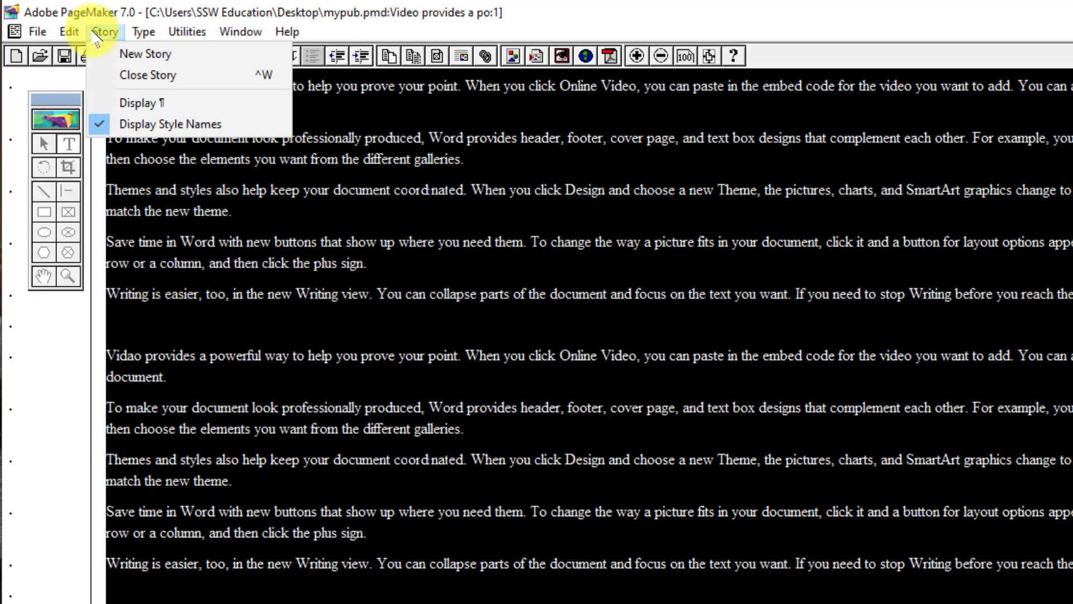
left_click(137, 72)
left_click(642, 361)
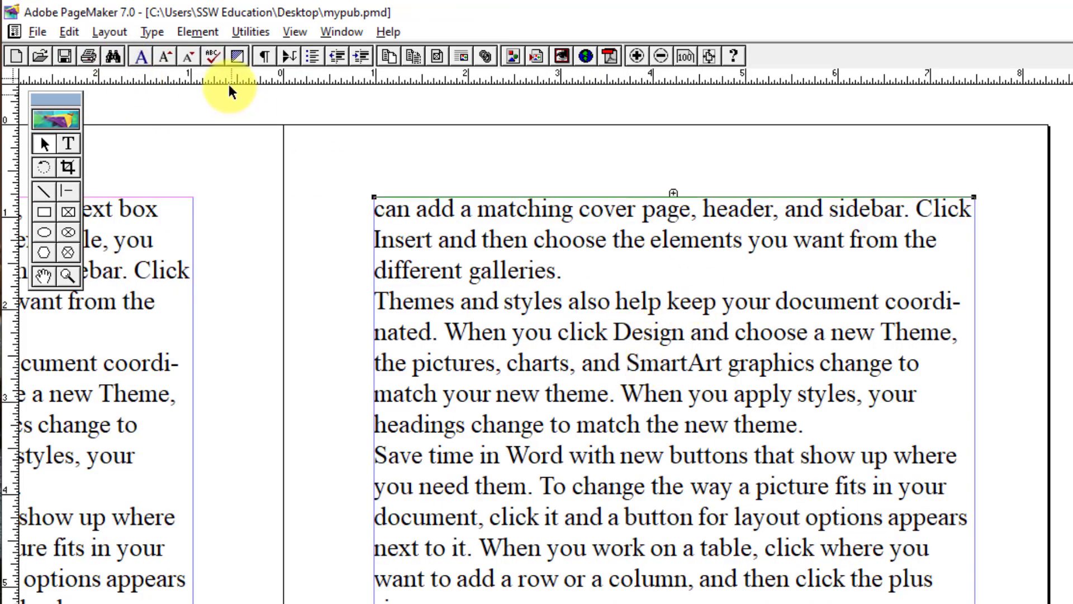
Open the selected text block's original text file for editing in Notepad, look through its contents, and close it
left_click(246, 32)
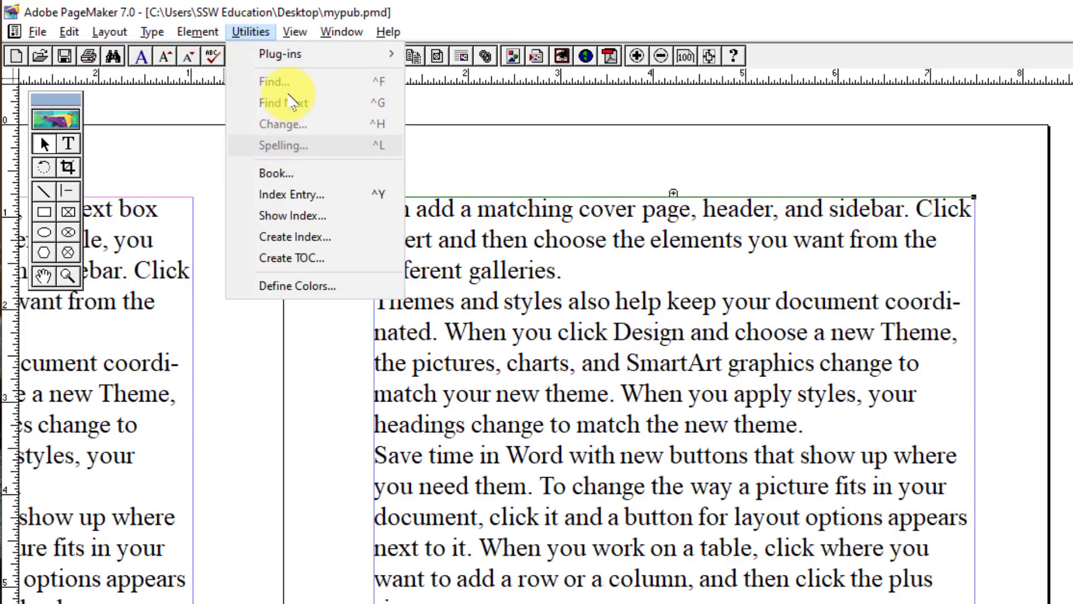
mouse_move(70, 32)
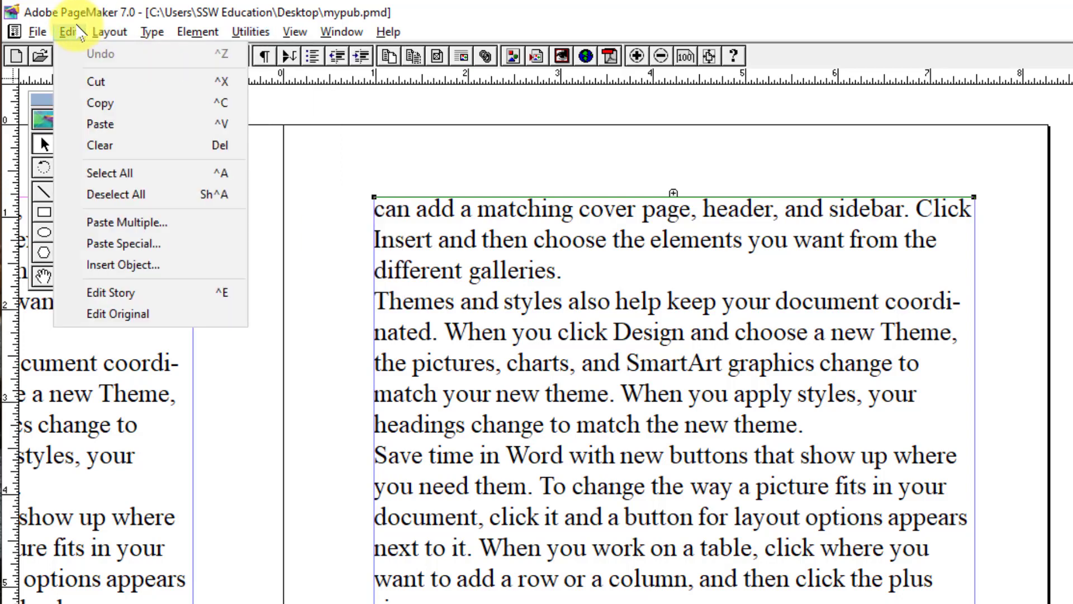
left_click(139, 320)
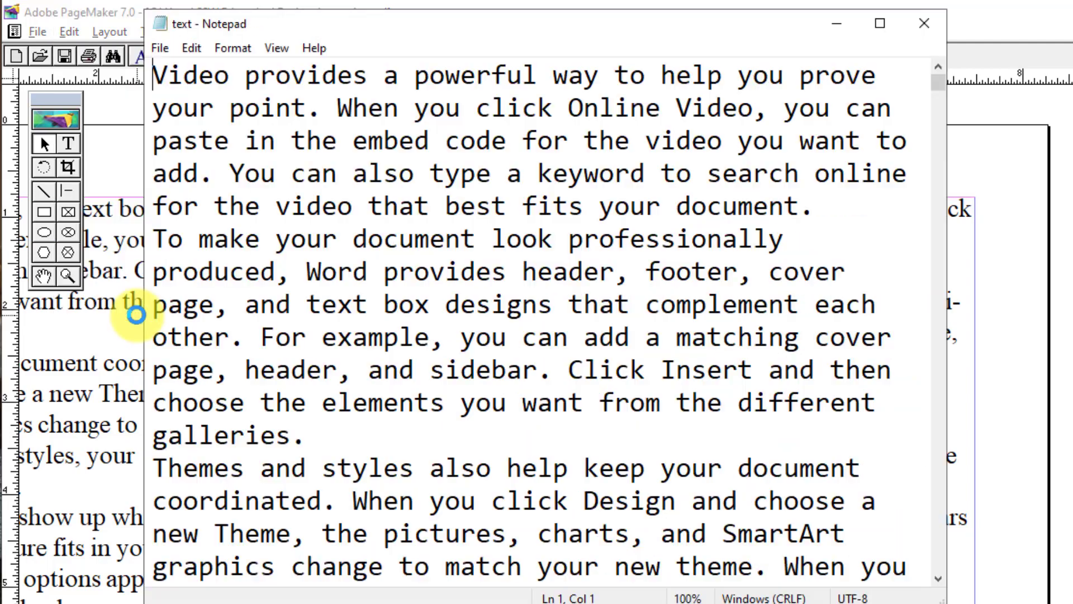
left_click(459, 175)
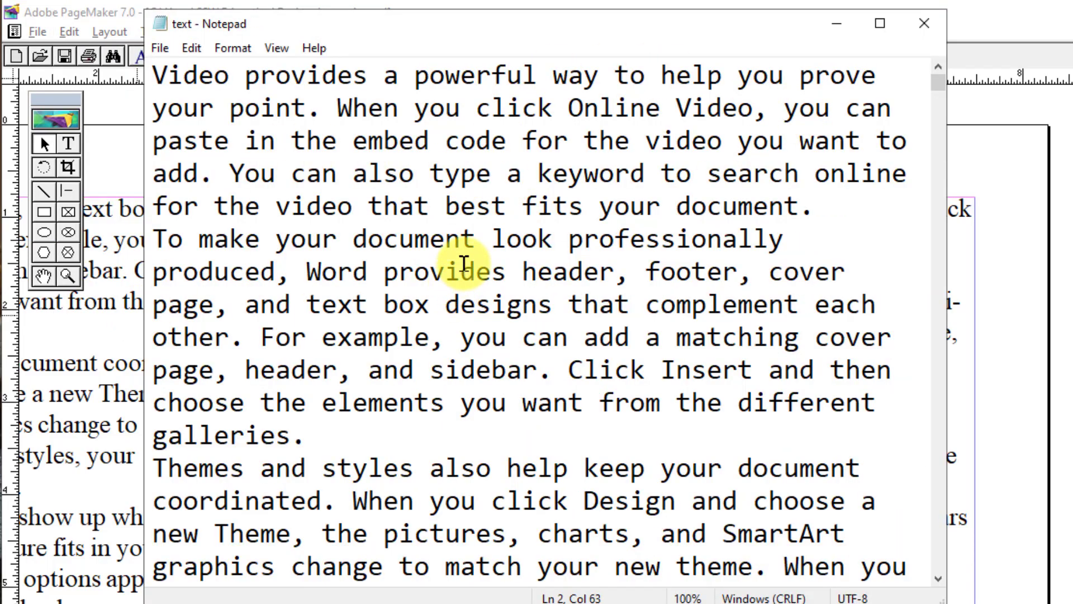
scroll(459, 281, "down", 20)
left_click(924, 23)
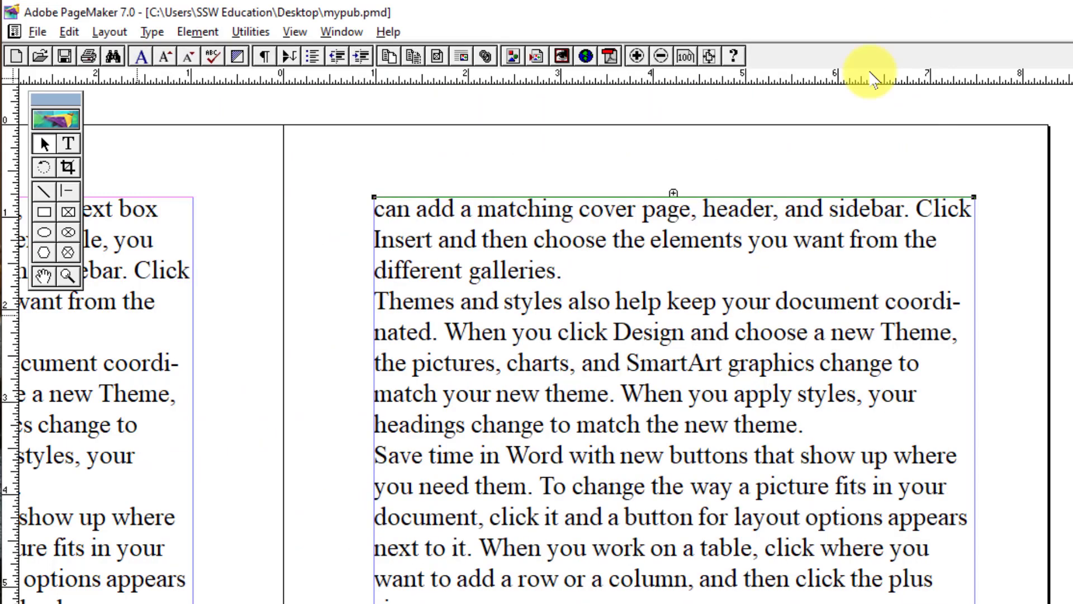
Go forward to the spread with the course table and the chart, and open the chart object for editing in Word
key("Page_Down")
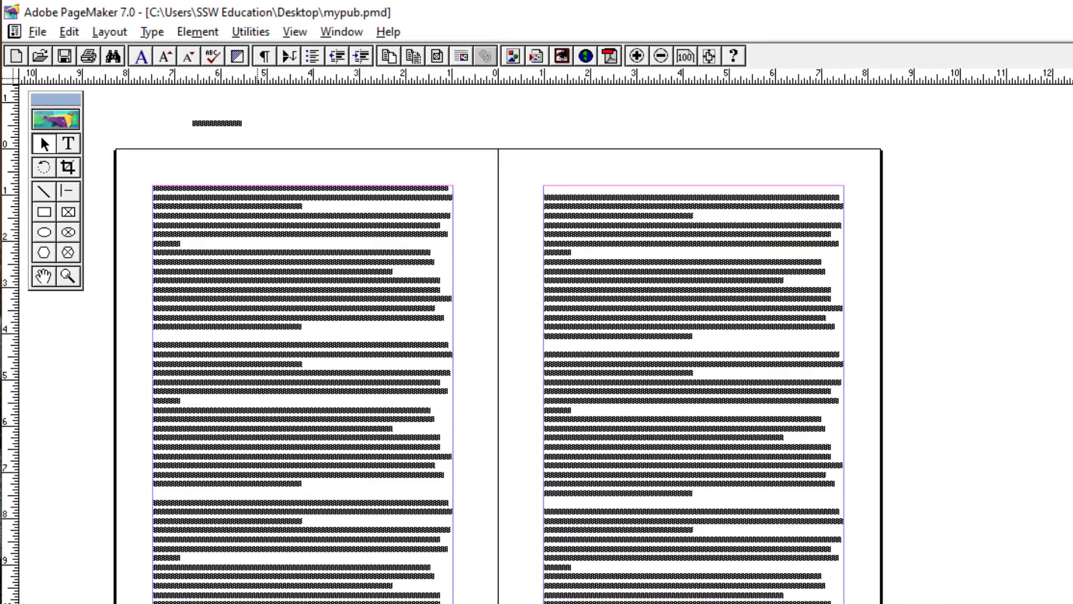
key("Page_Down")
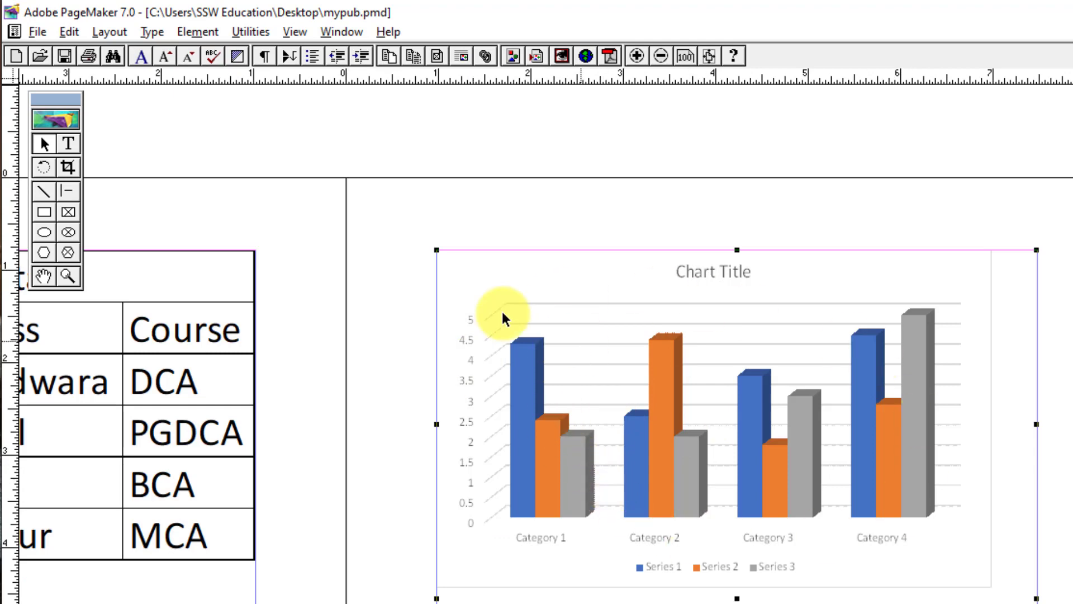
left_click(69, 30)
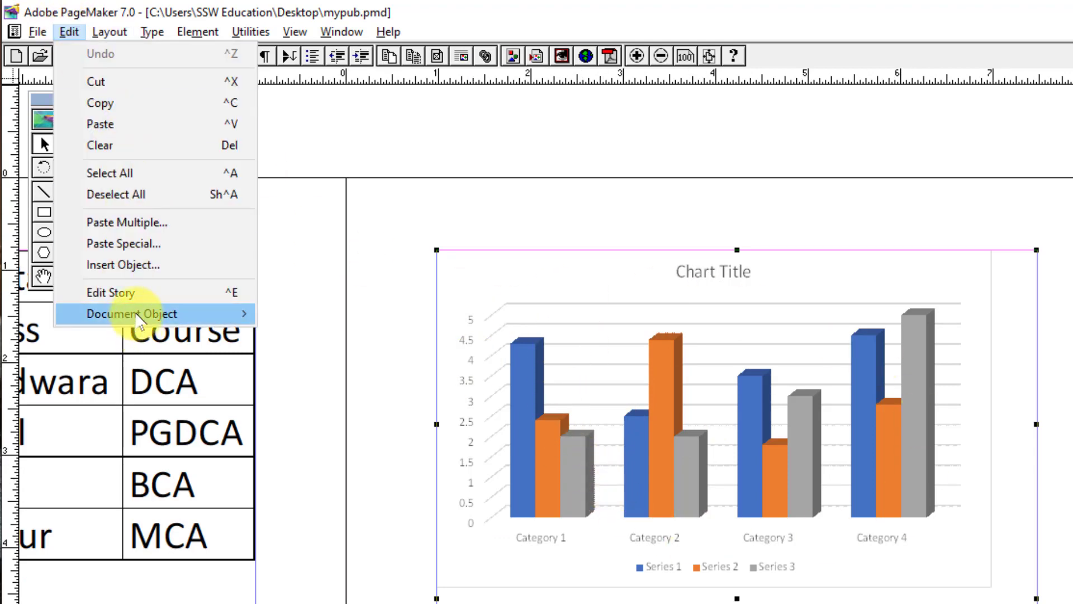
mouse_move(139, 316)
left_click(296, 313)
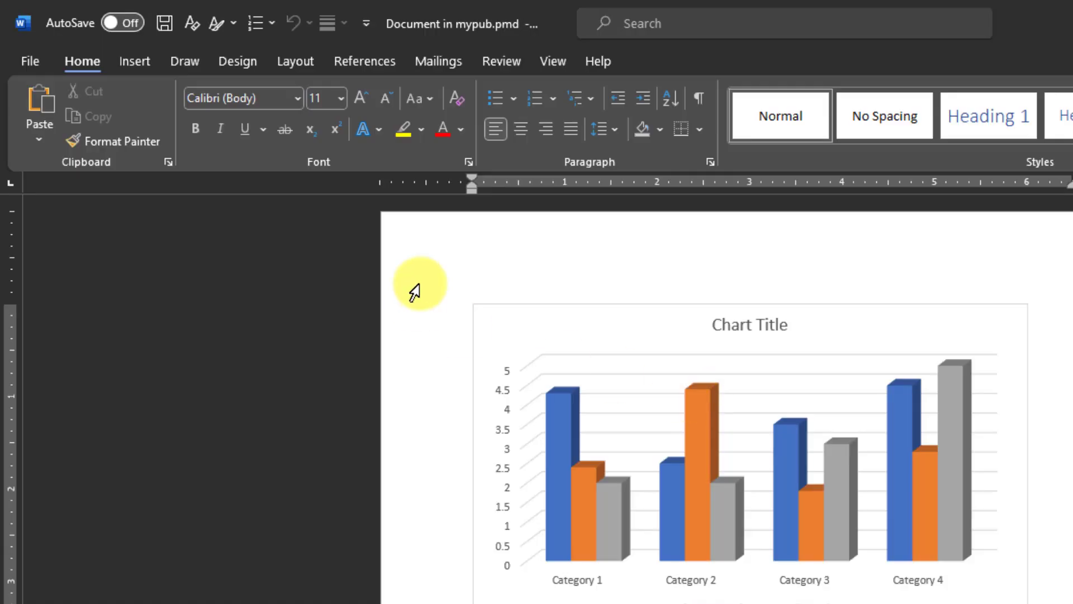
Apply the chart style with a bold uppercase title and fading columns, and close the Word document to return to mypub.pmd in PageMaker
left_click(760, 487)
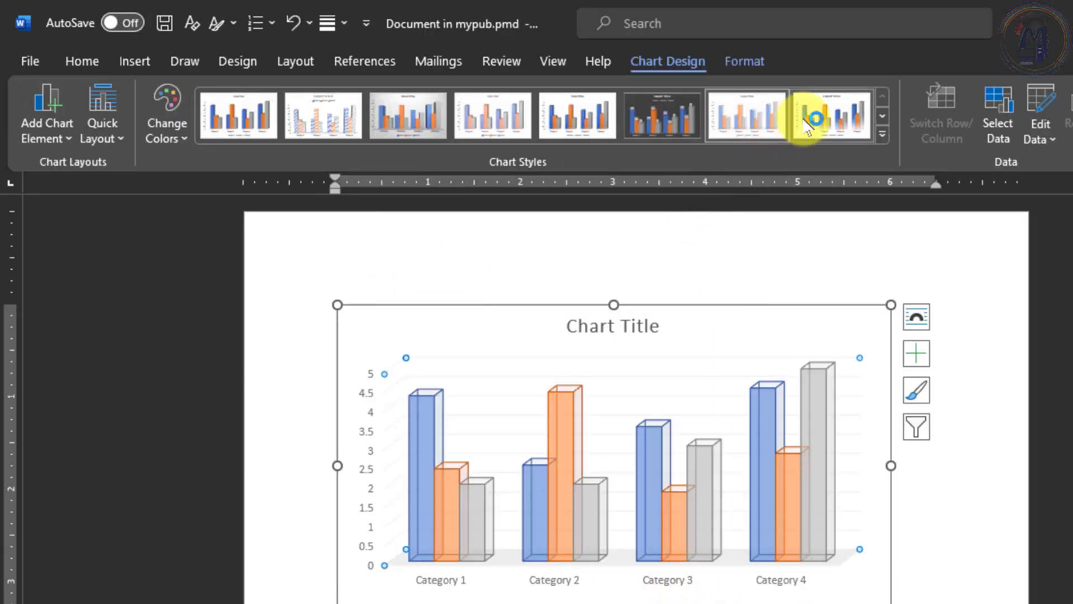
left_click(841, 124)
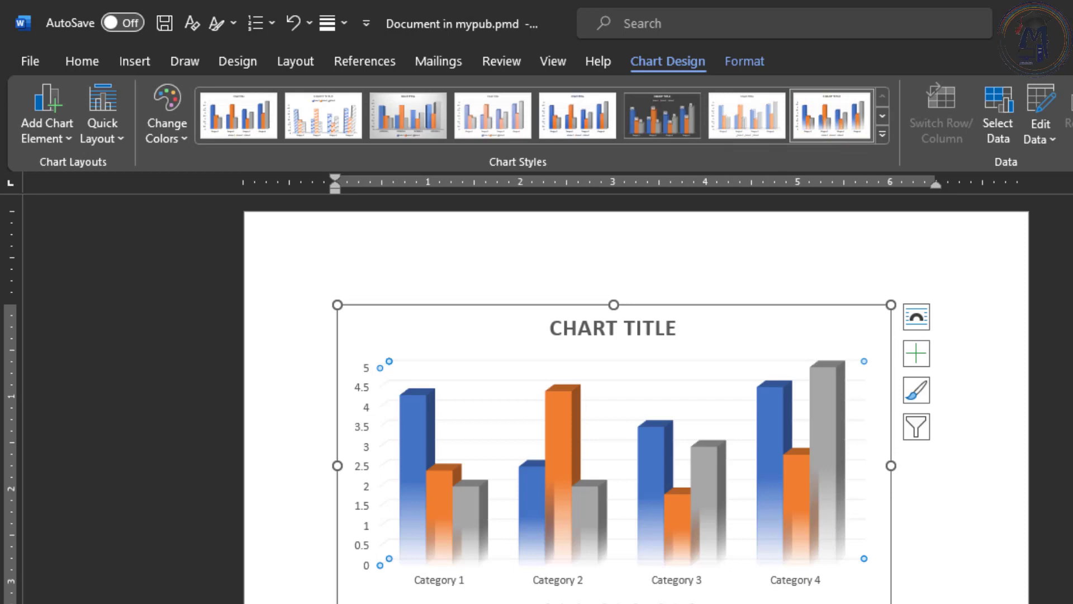
left_click(30, 63)
left_click(65, 274)
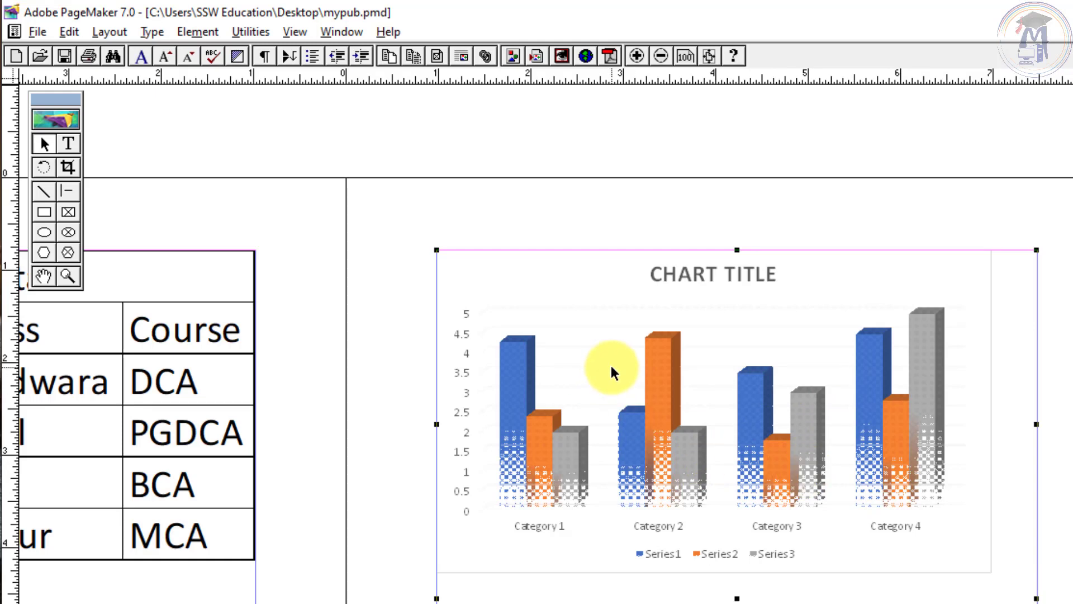
Delete the course table and the chart from the two facing pages
left_click(186, 437)
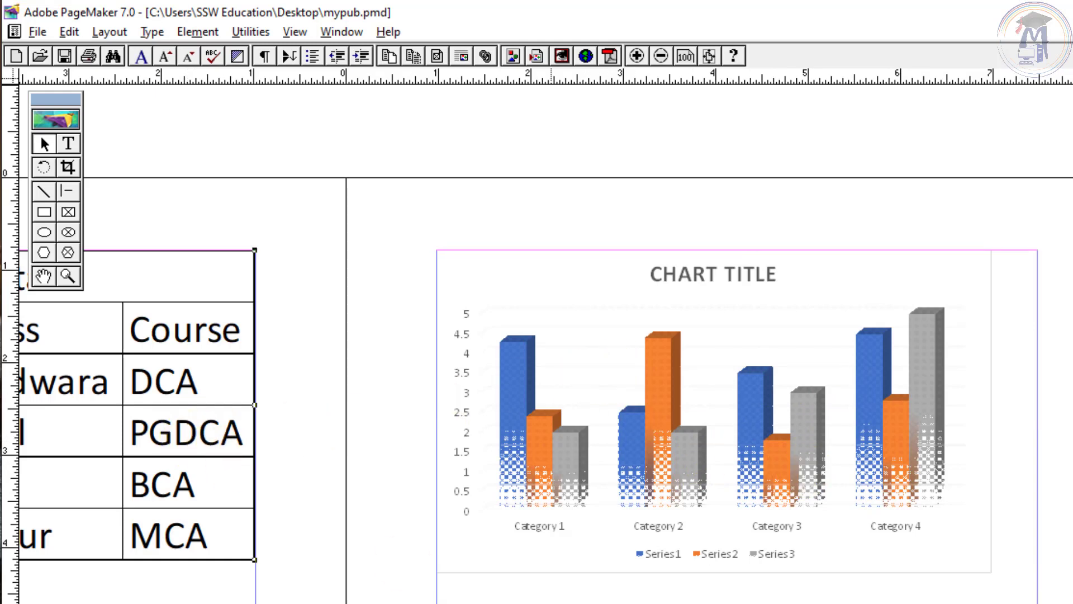
scroll(537, 347, "left", 4)
scroll(537, 347, "right", 3)
scroll(755, 492, "right", 3)
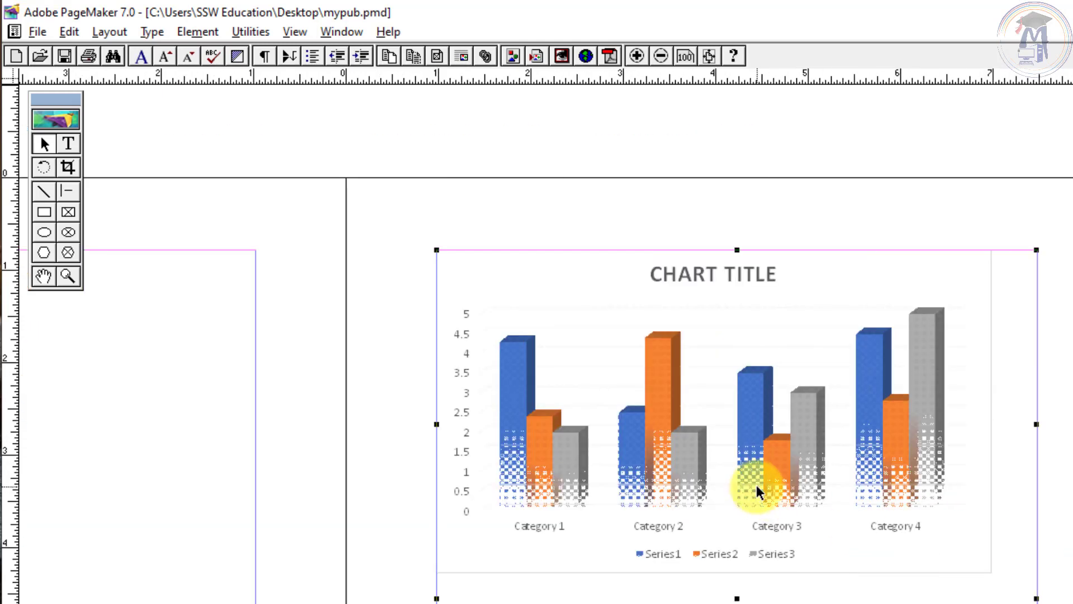
key("Delete")
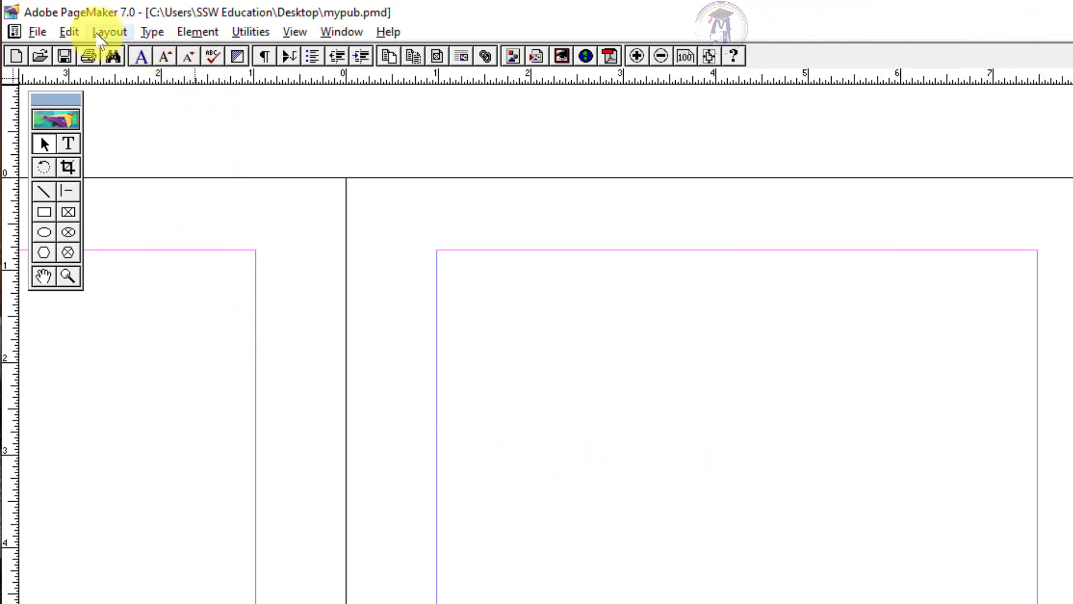
left_click(70, 31)
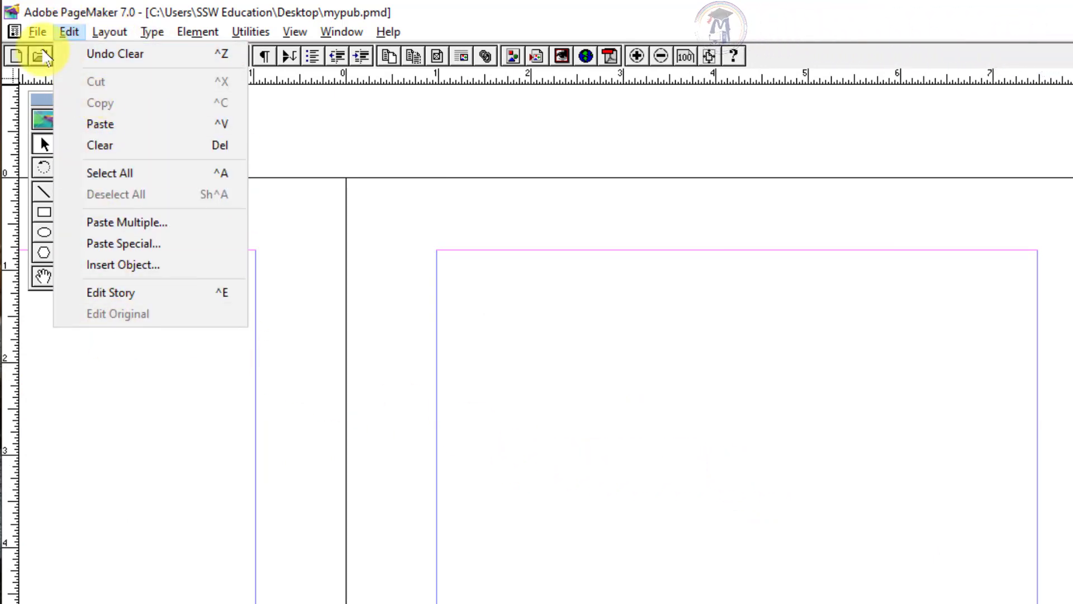
mouse_move(112, 35)
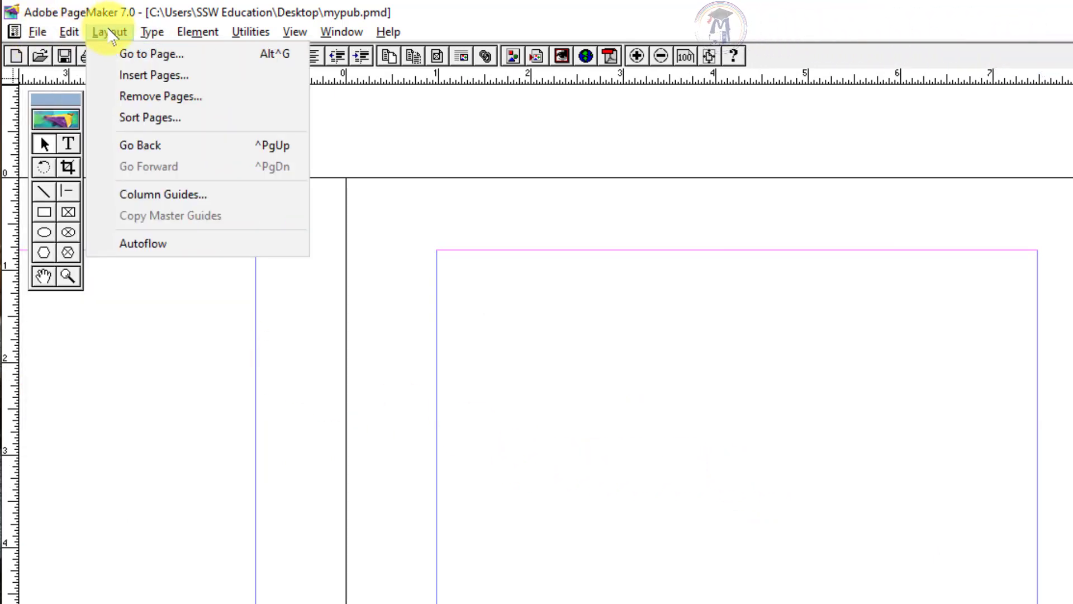
left_click(204, 340)
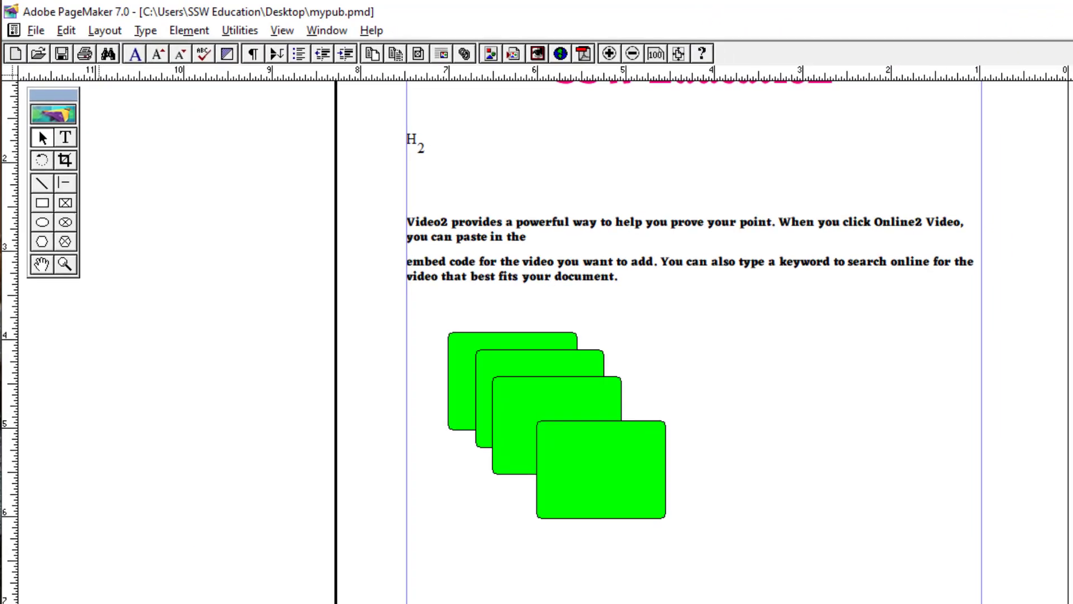
Browse several spreads of the publication and end on pages 10 and 11
left_click(198, 591)
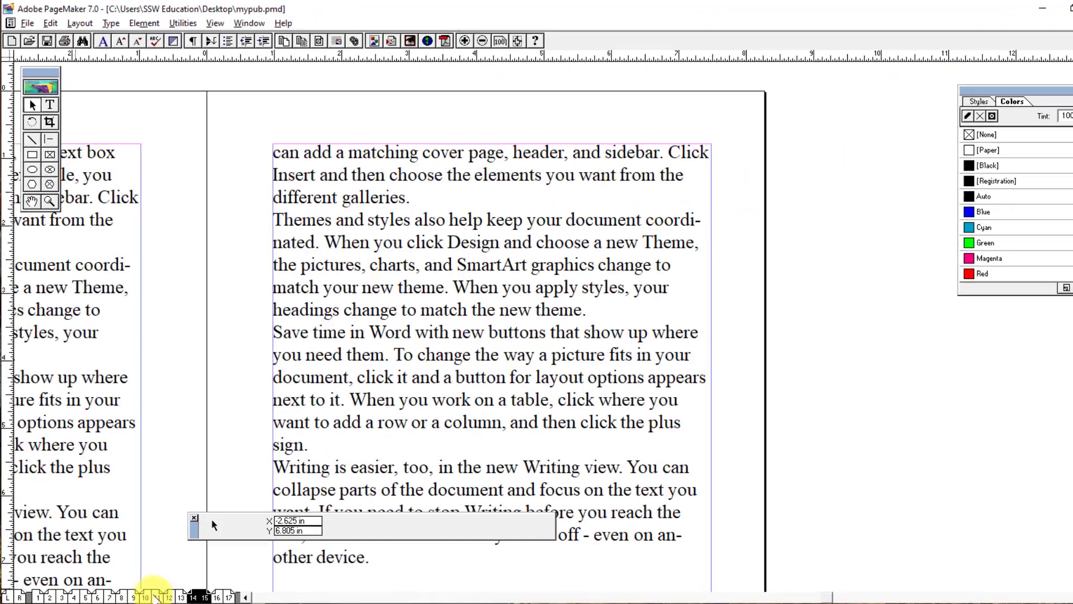
left_click(102, 571)
left_click(63, 571)
left_click(160, 571)
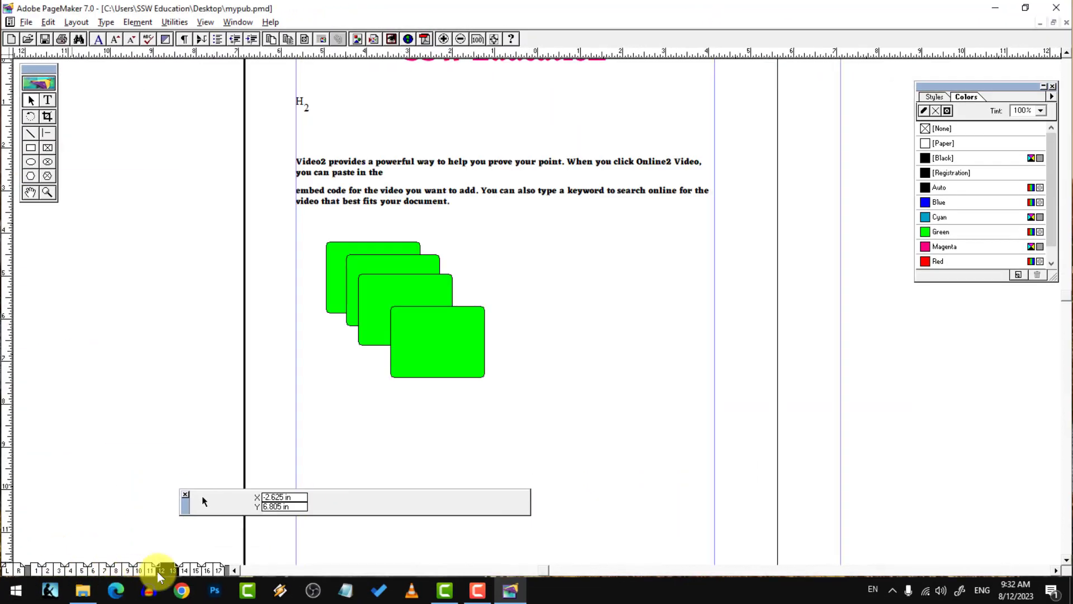
left_click(149, 571)
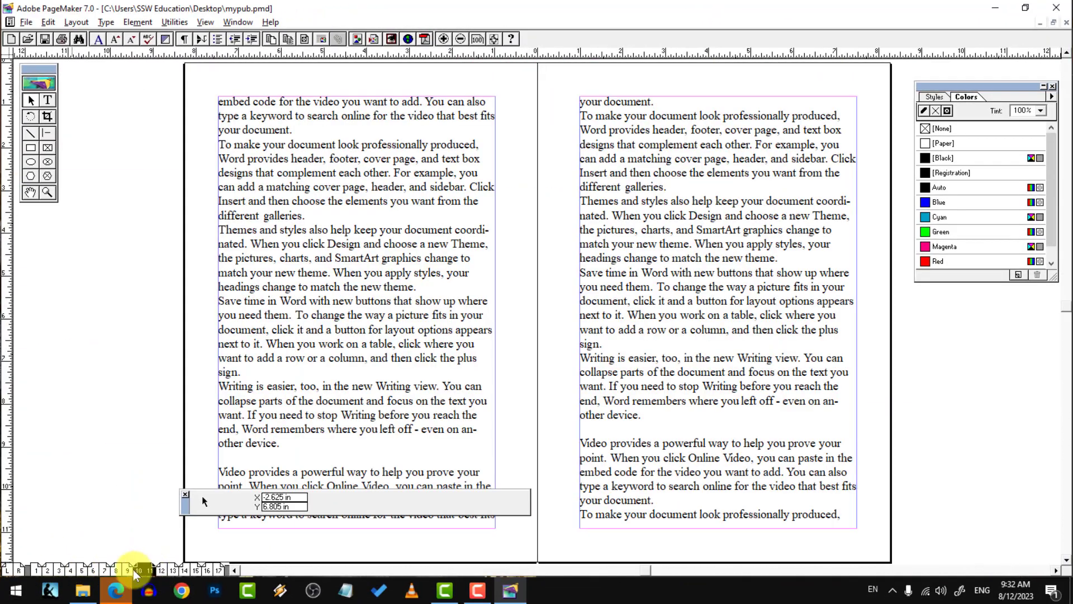
left_click(124, 571)
left_click(141, 570)
left_click(140, 571)
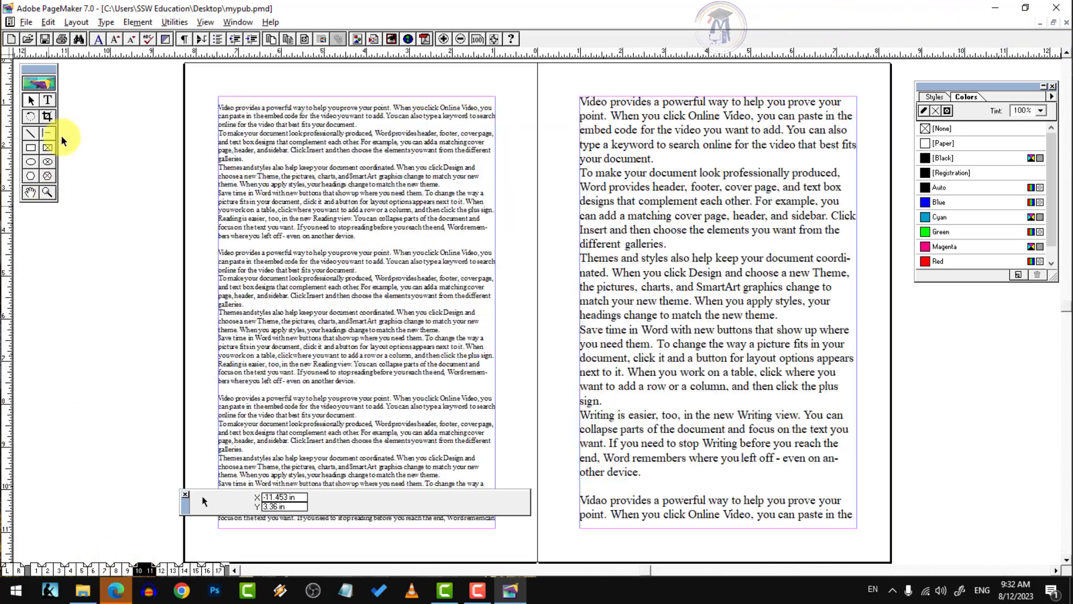
Go to page 1 of the publication by its page number
left_click(76, 22)
left_click(140, 66)
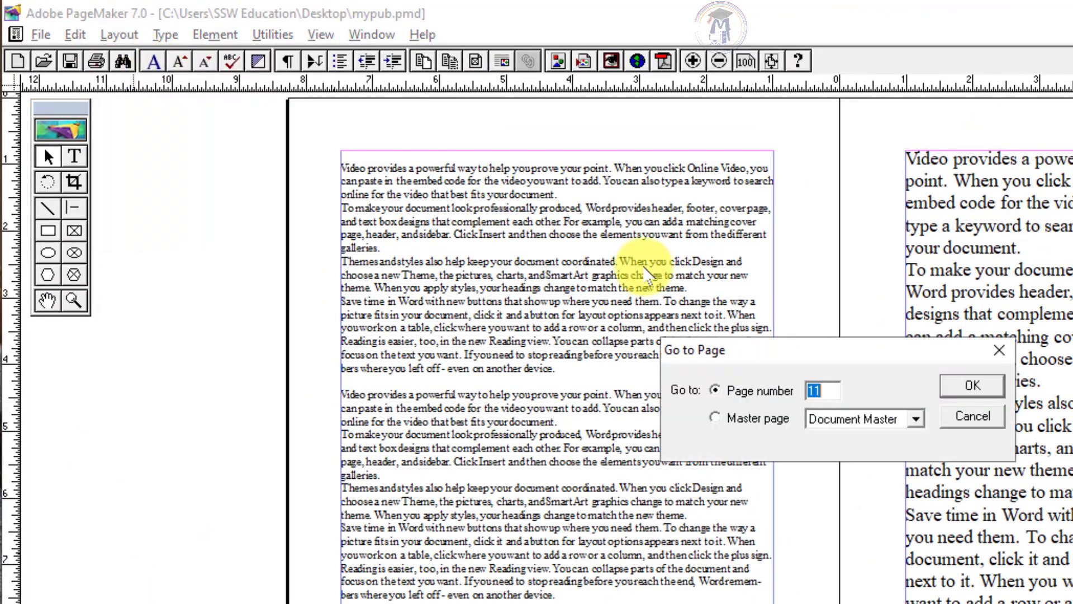
type("1")
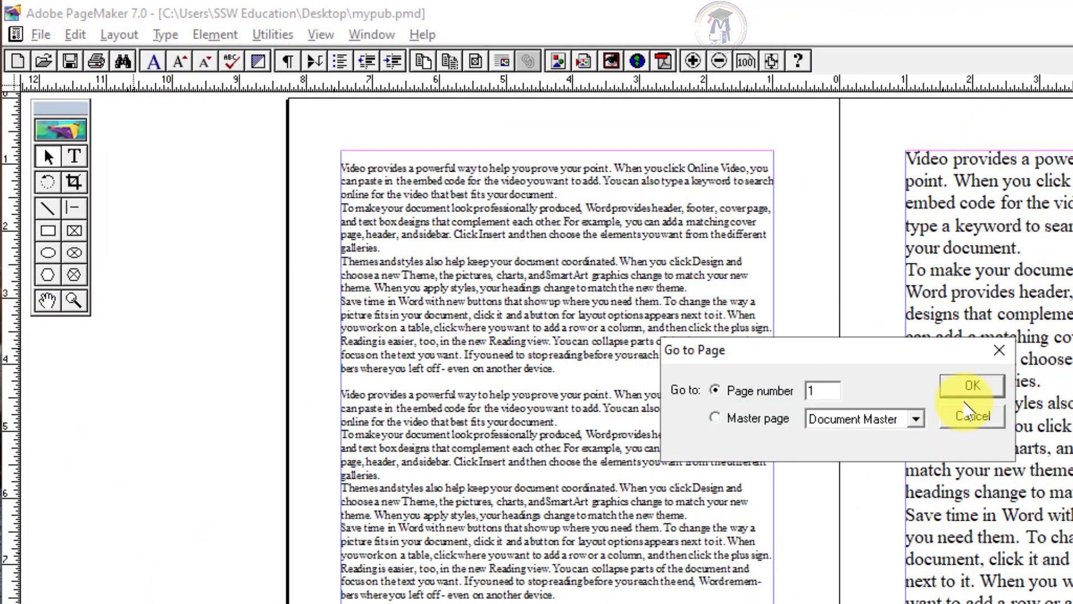
left_click(973, 386)
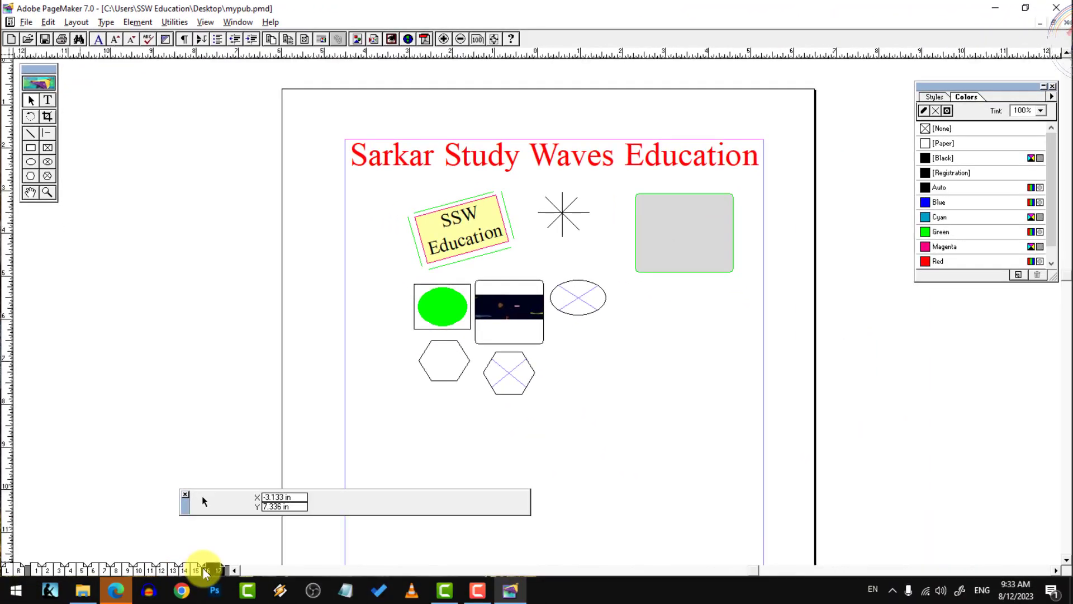
Open the spread of pages 12 and 13 and insert 2 pages after it with the Document Master
left_click(108, 571)
left_click(160, 570)
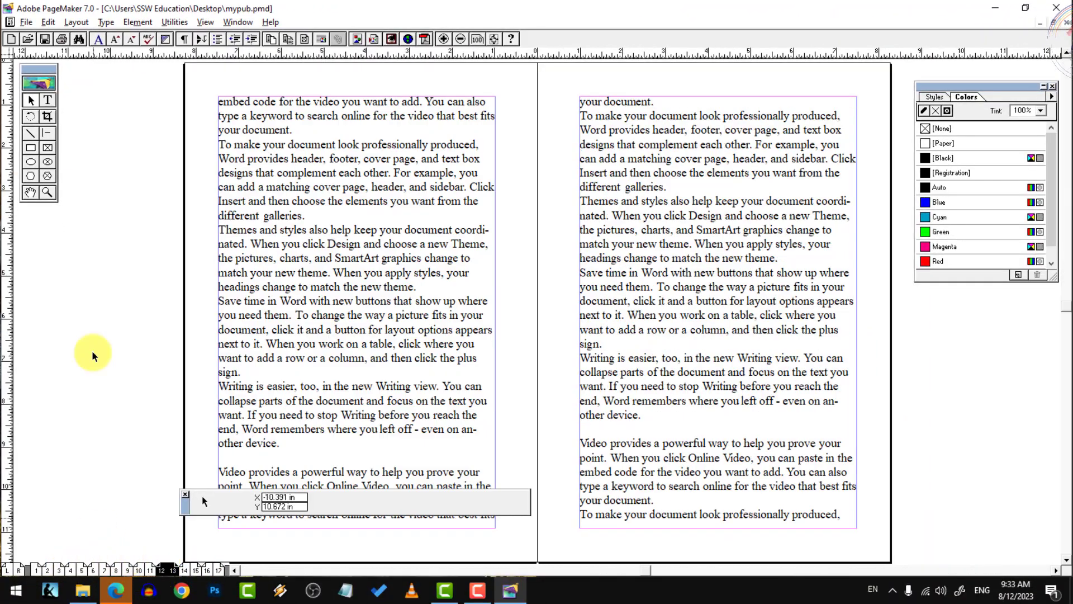
left_click(76, 22)
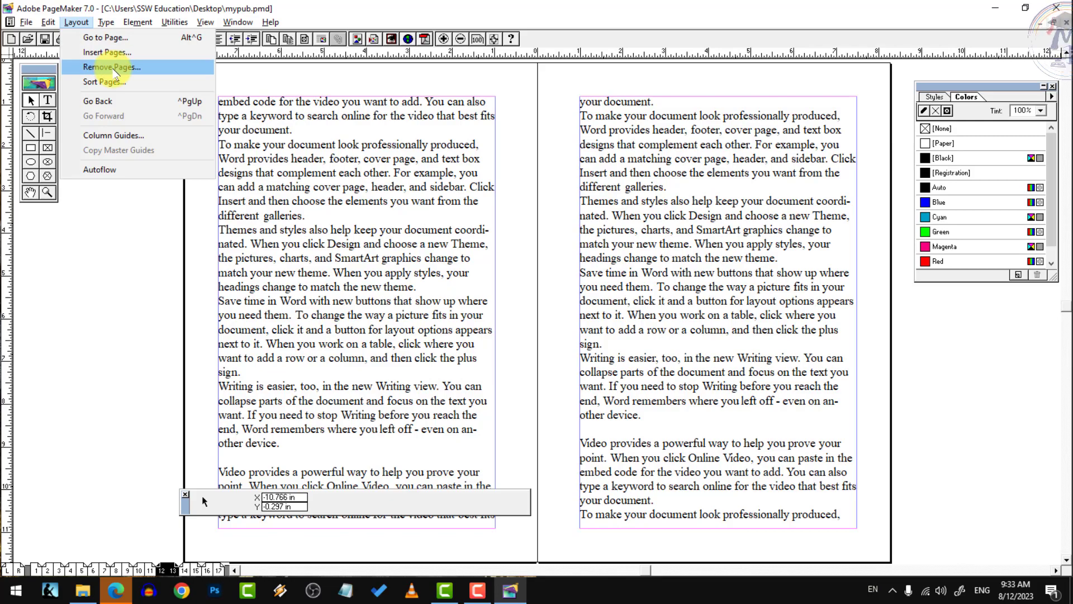
left_click(107, 52)
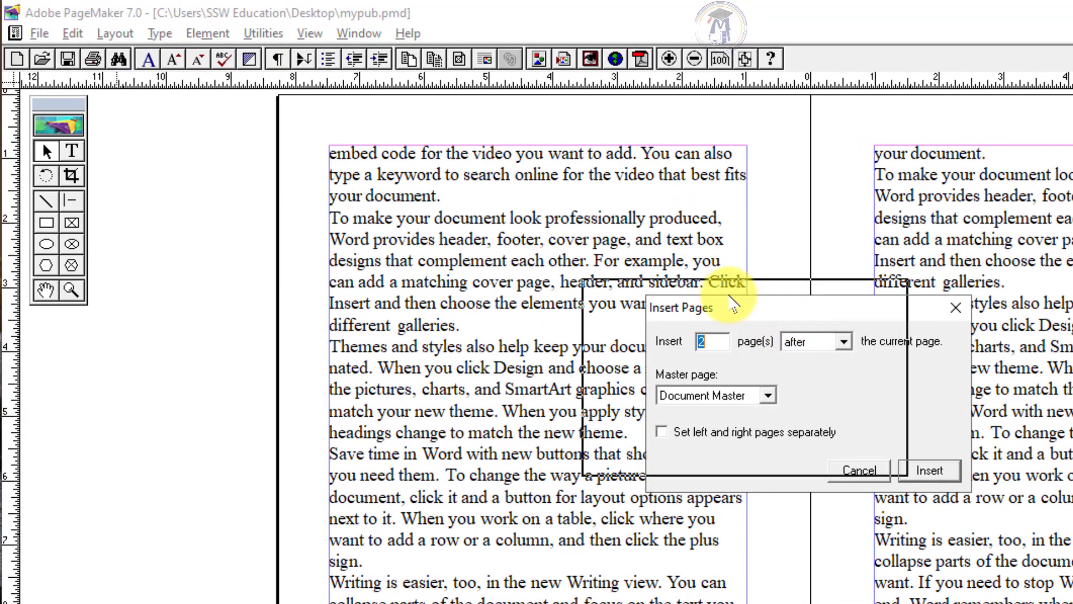
left_click_drag(733, 305, 659, 288)
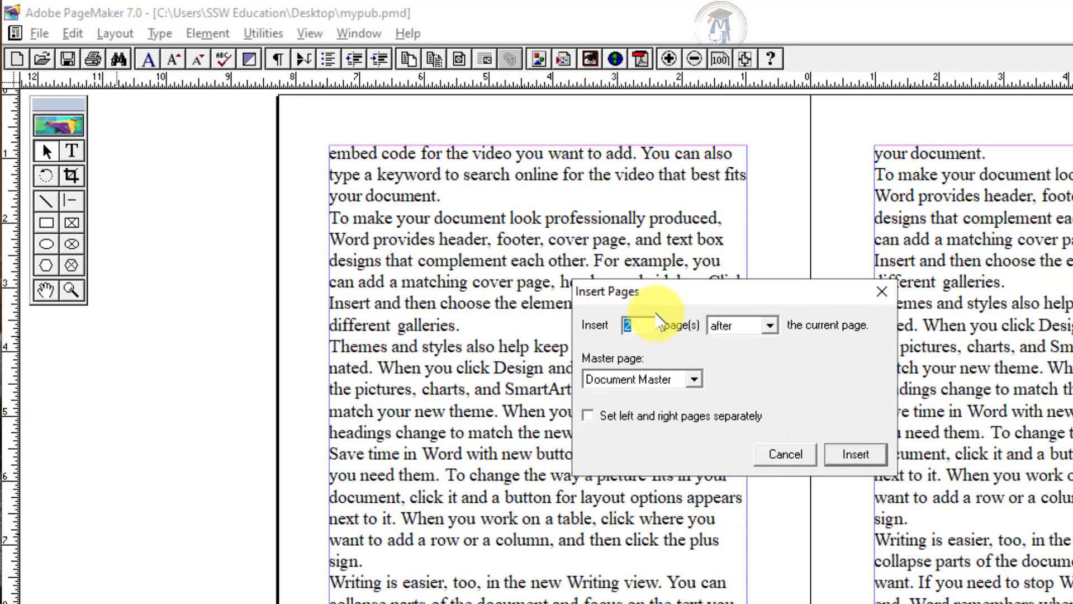
left_click(856, 455)
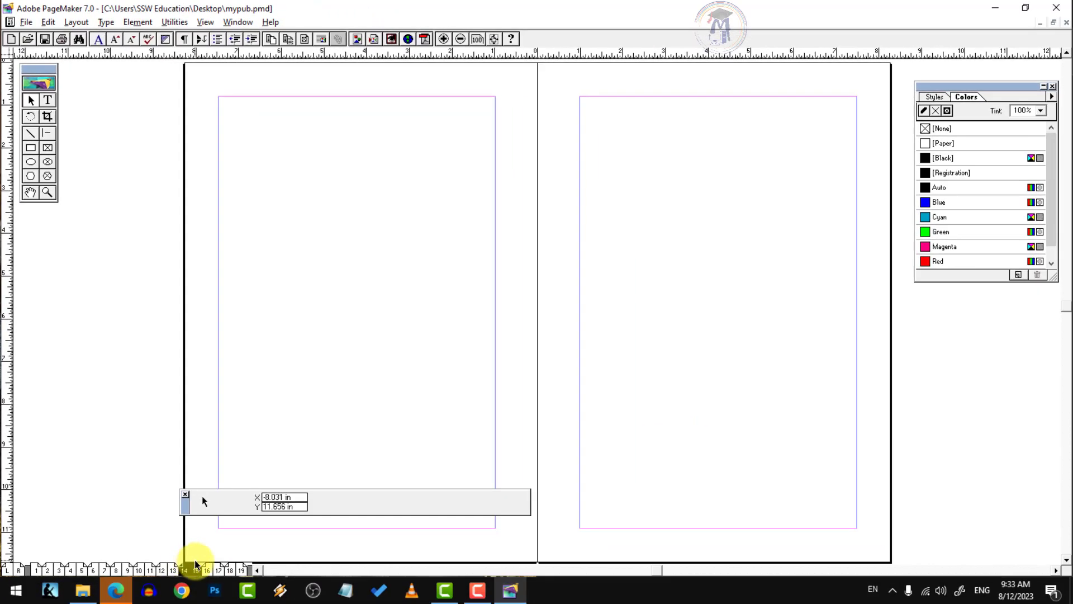
left_click(195, 564)
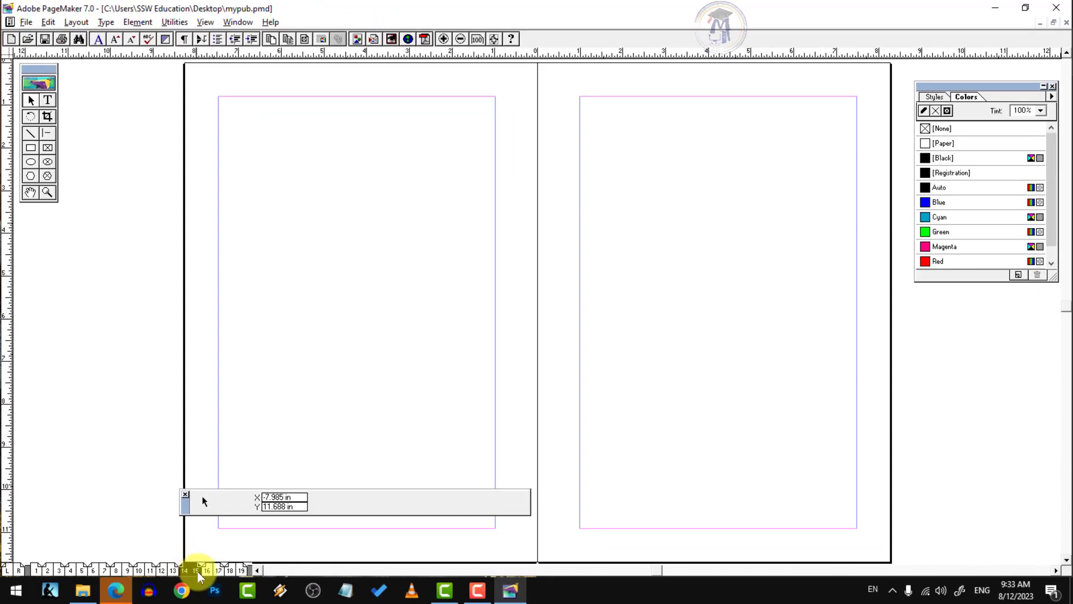
Remove the blank pages 14 through 15 from the publication
left_click(76, 22)
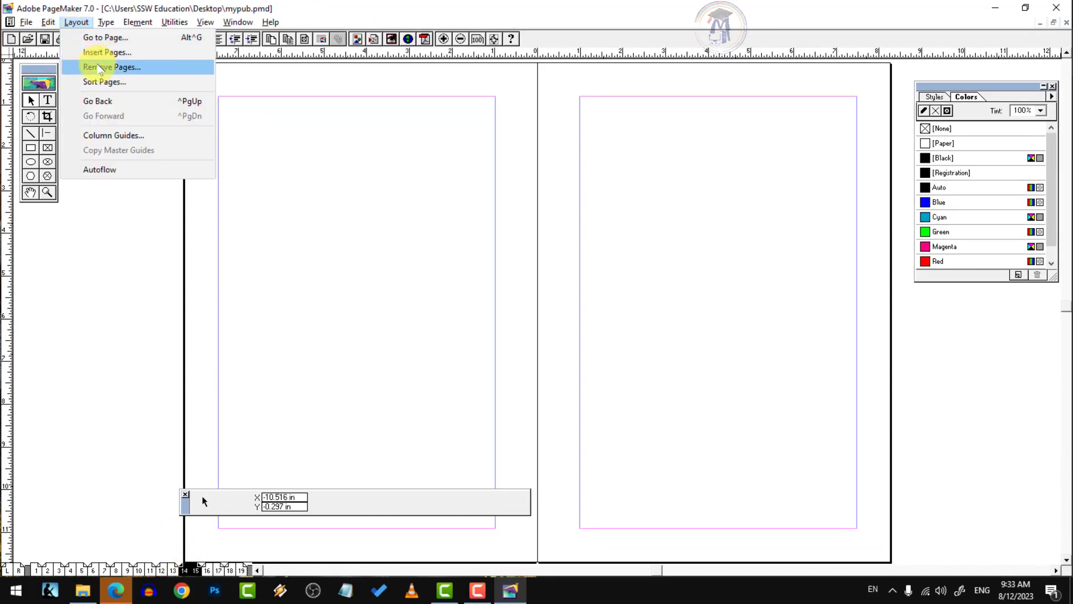
left_click(106, 67)
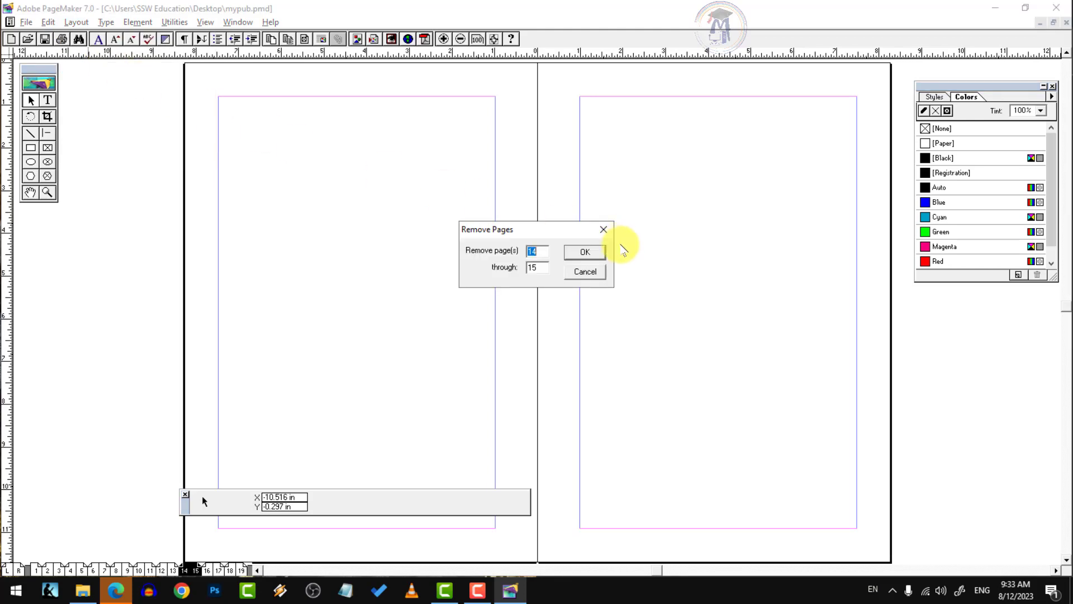
left_click(585, 252)
left_click(545, 338)
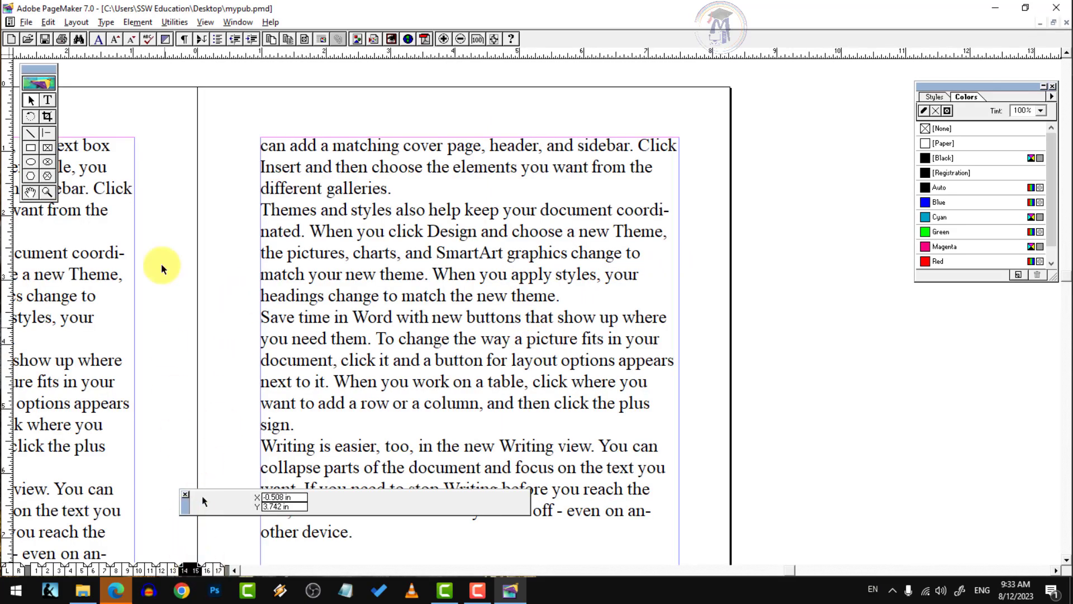
Try to move a page to the front of the publication with Sort Pages, and cancel the sorting
left_click(76, 22)
left_click(107, 82)
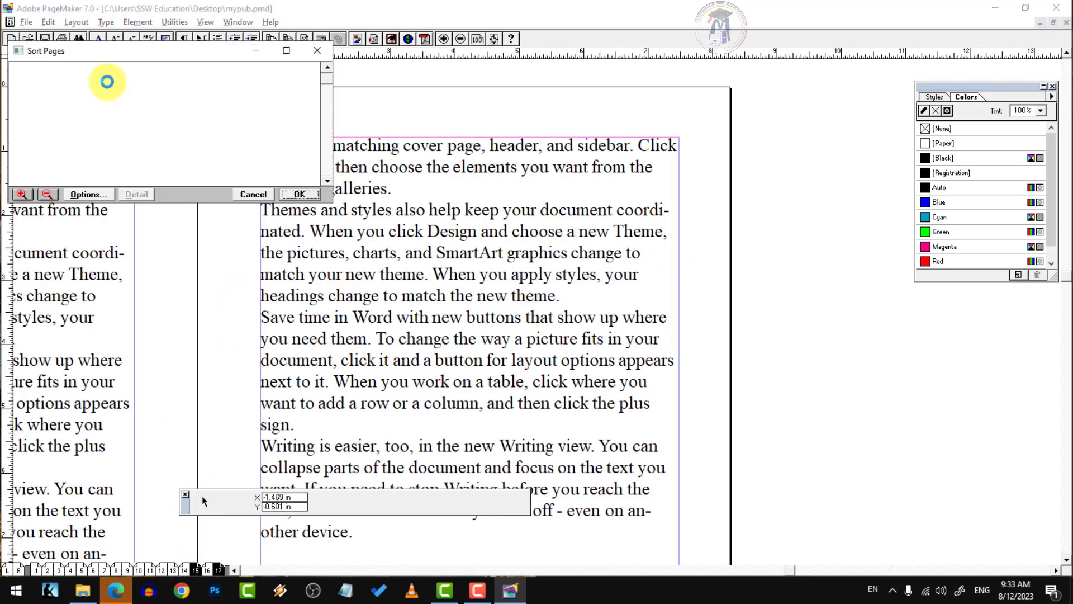
left_click(132, 106)
left_click_drag(133, 106, 62, 104)
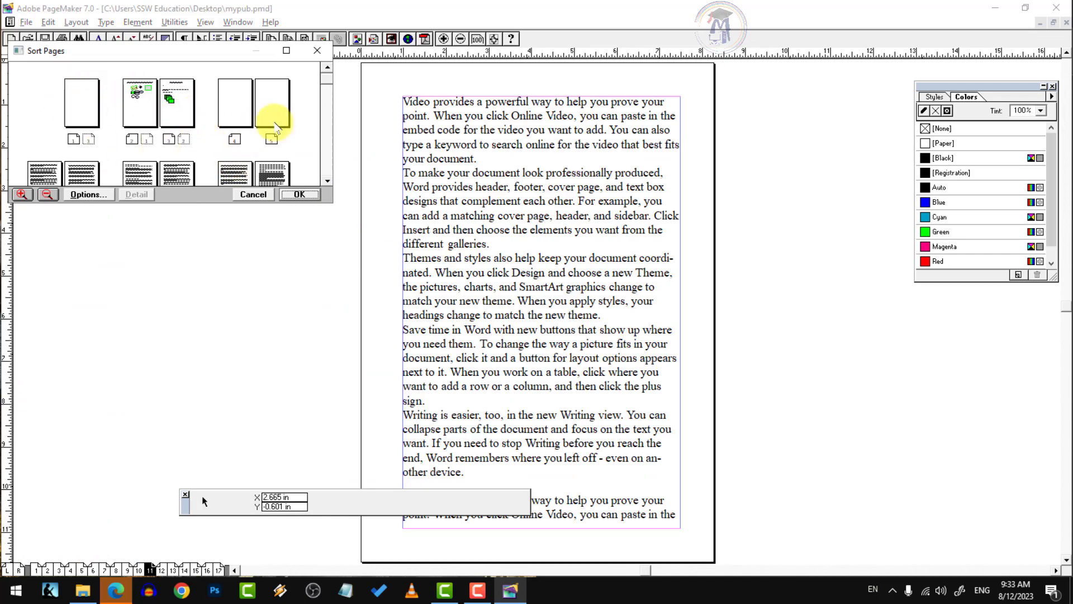
left_click(325, 124)
left_click_drag(328, 162, 334, 103)
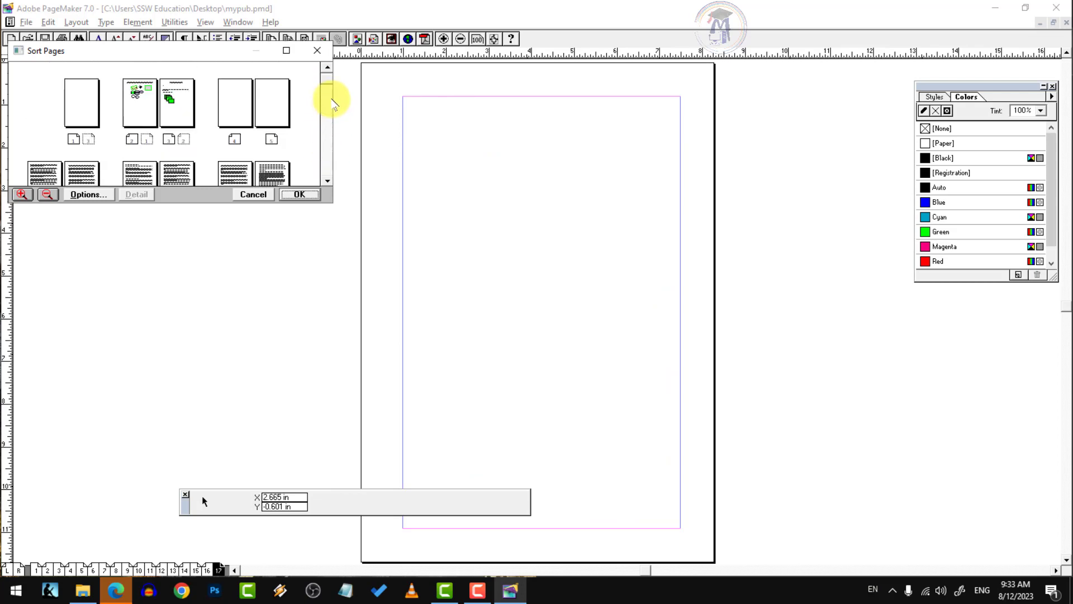
left_click(319, 52)
Go back through the publication's spreads to pages 12 and 13
left_click(77, 22)
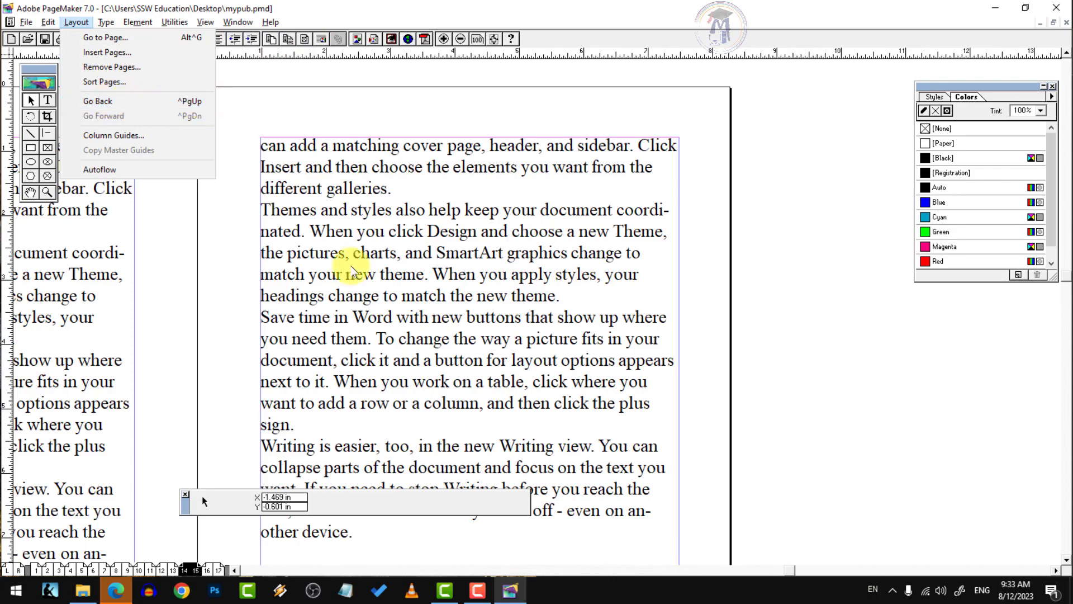
left_click(419, 357)
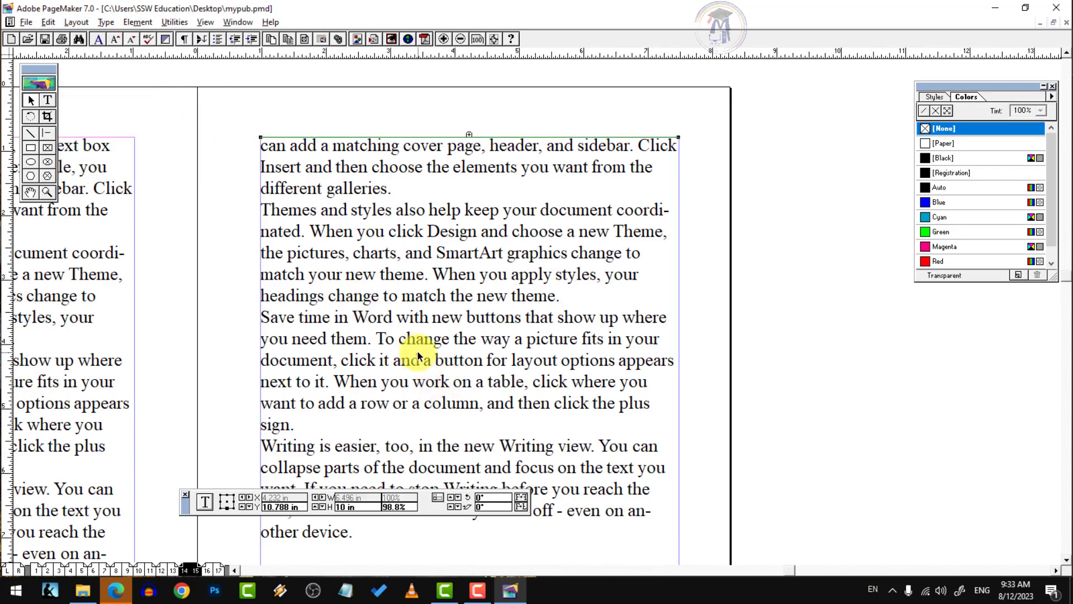
right_click(419, 356)
right_click(418, 356)
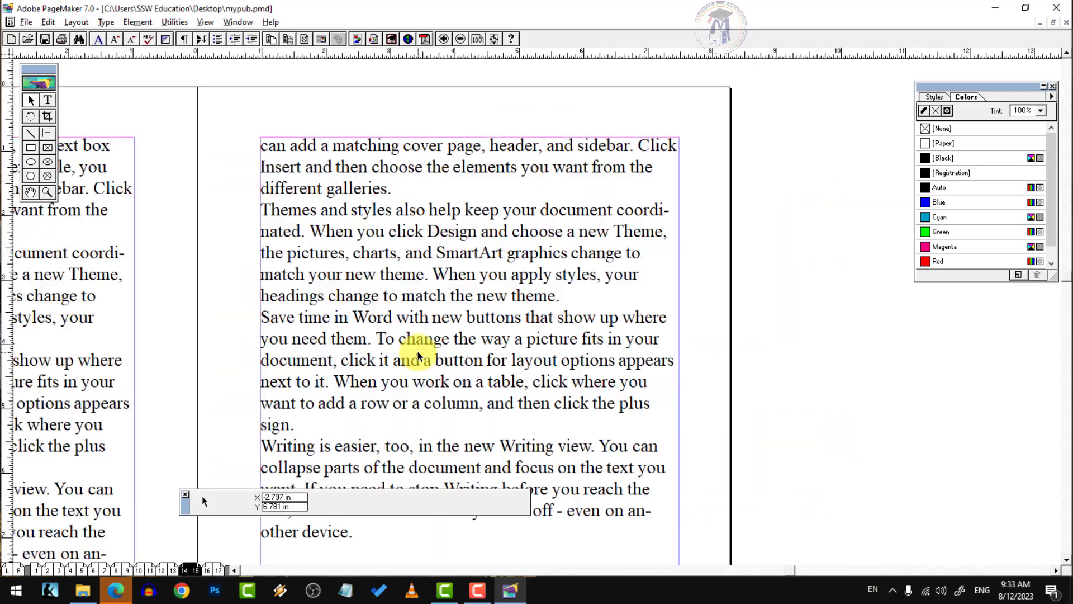
key("ctrl+Page_Up")
key("ctrl+Page_Up")
key("ctrl+Page_Up")
key("ctrl+Page_Up")
key("ctrl+Page_Up")
key("ctrl+Page_Up")
key("ctrl+Page_Up")
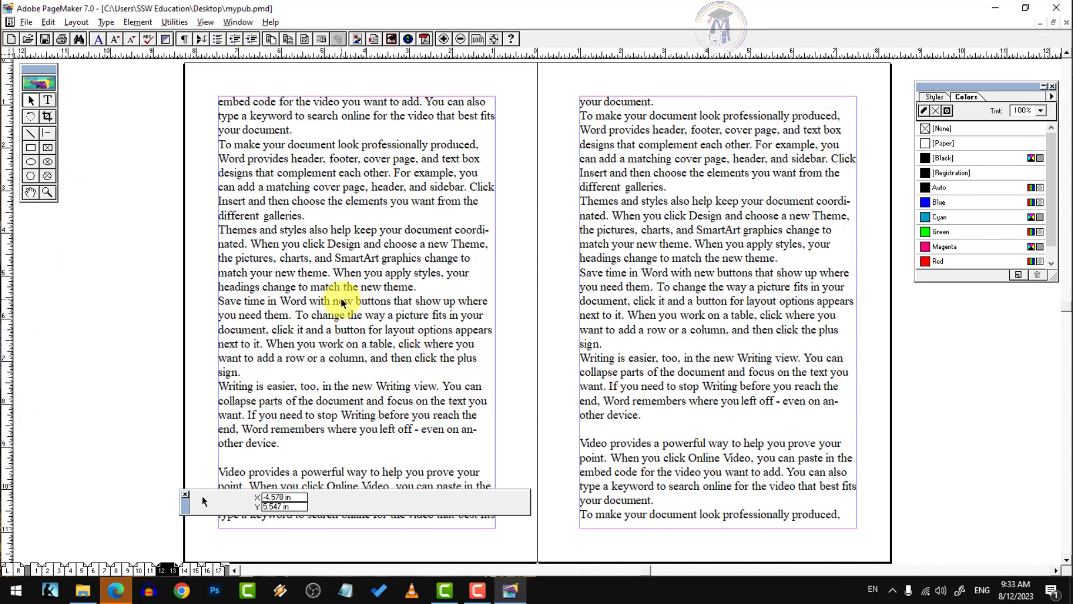
Set the column guides on pages 12 and 13 to 2 columns spaced 0.167 inches, with the layout adjusted
left_click(87, 25)
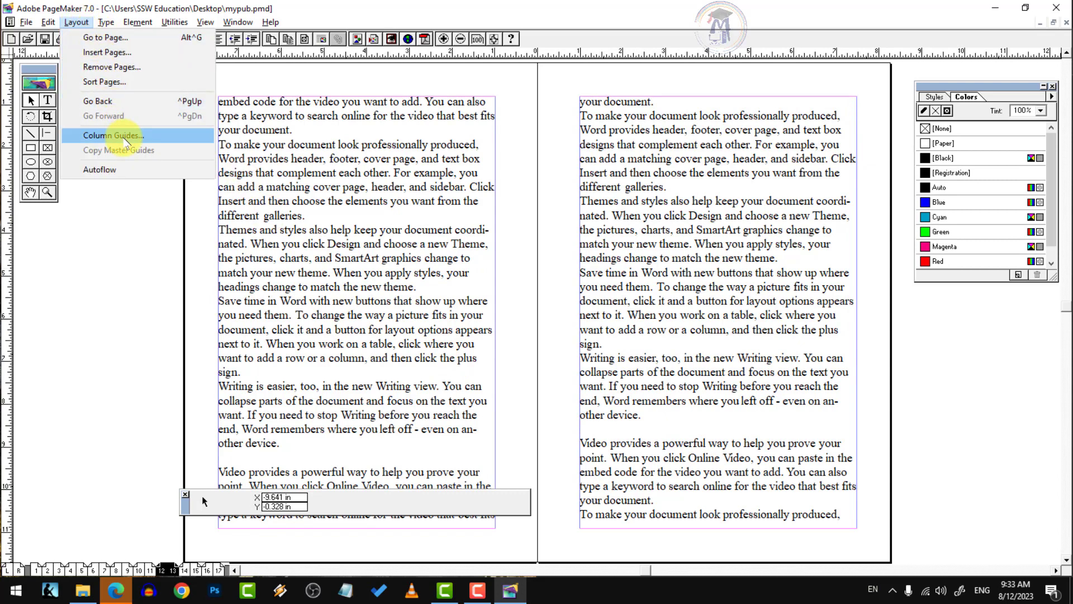
left_click(271, 179)
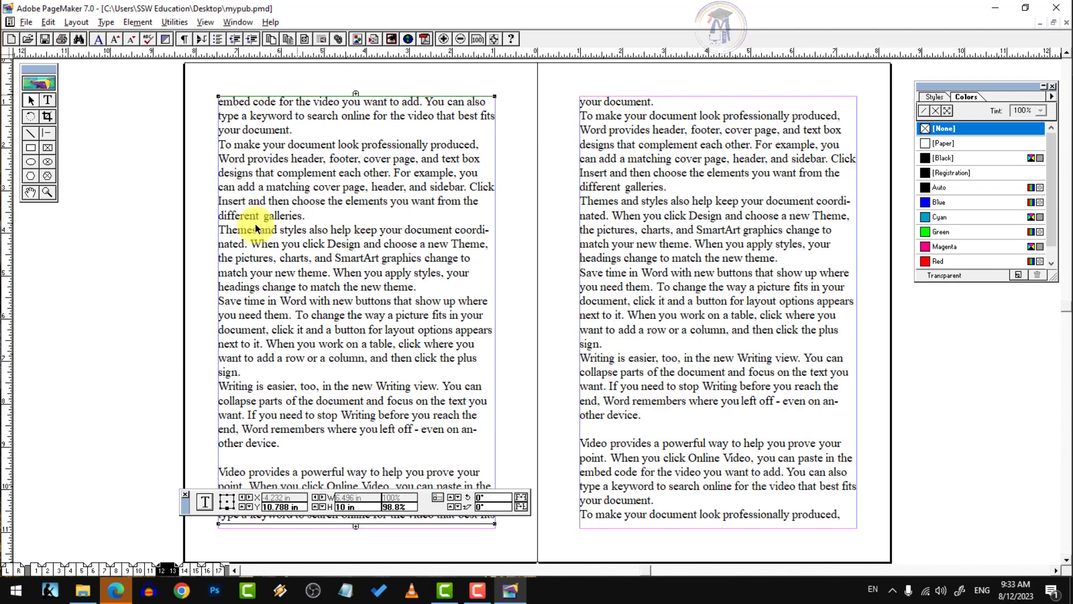
key("ctrl+1")
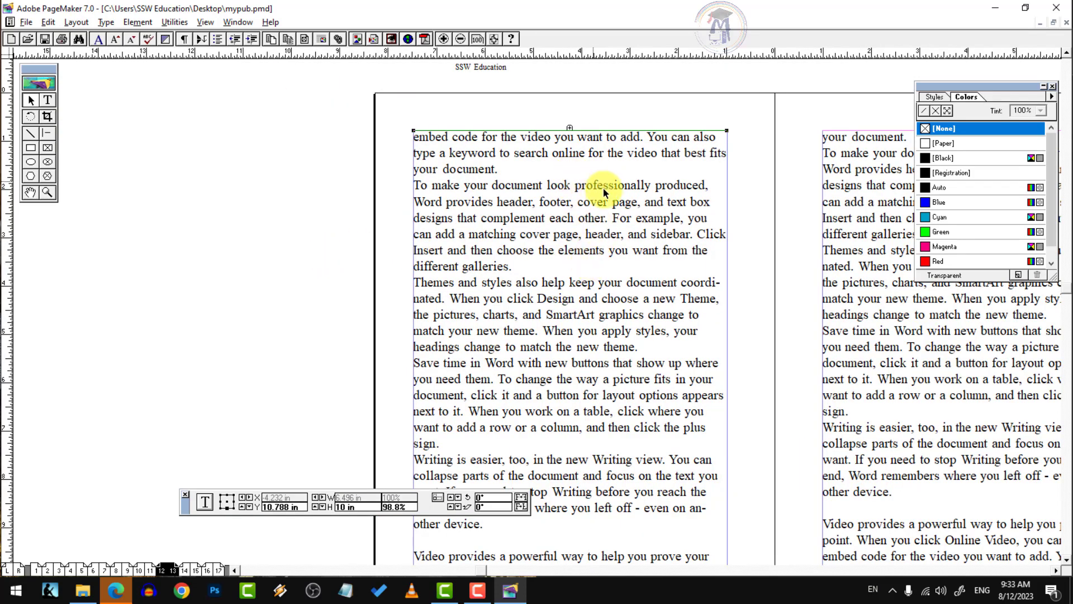
left_click(76, 21)
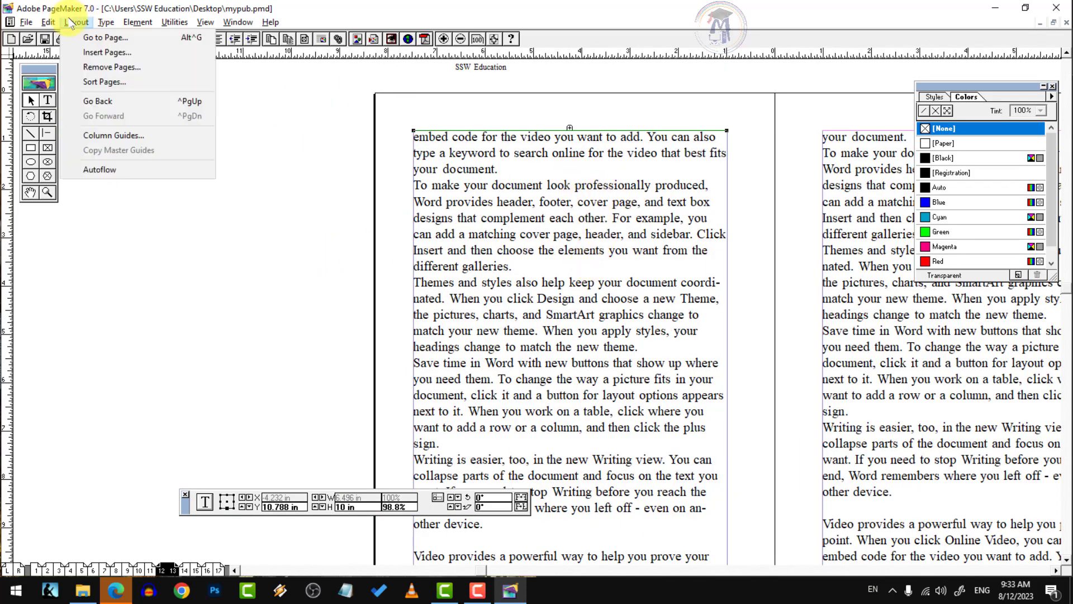
left_click(135, 139)
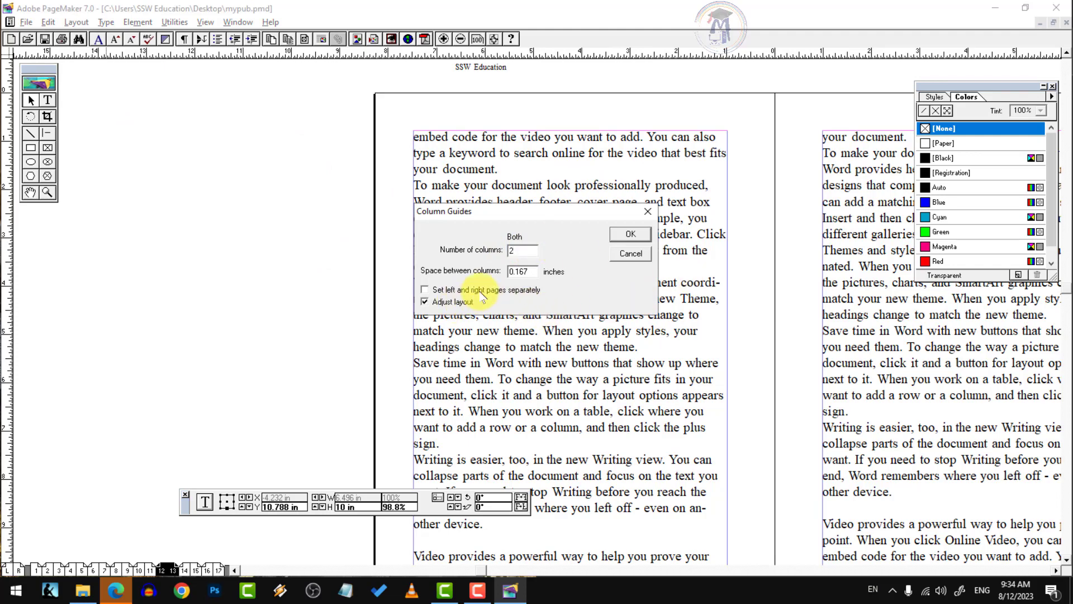
left_click(632, 234)
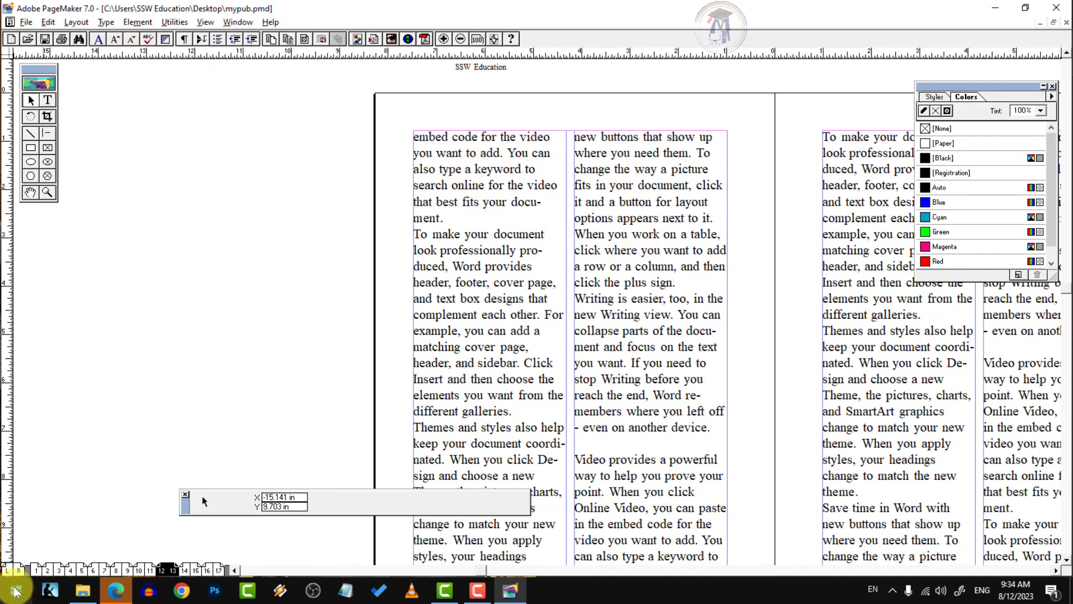
Examine the master pages and several other spreads for their column layout, and return to pages 12 and 13
left_click(12, 571)
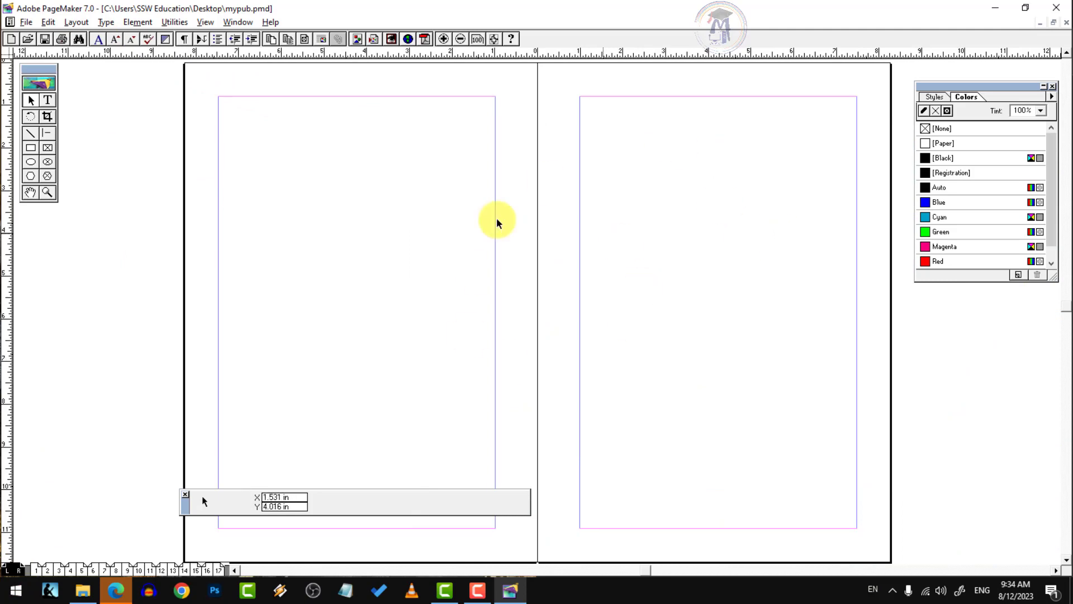
left_click(92, 570)
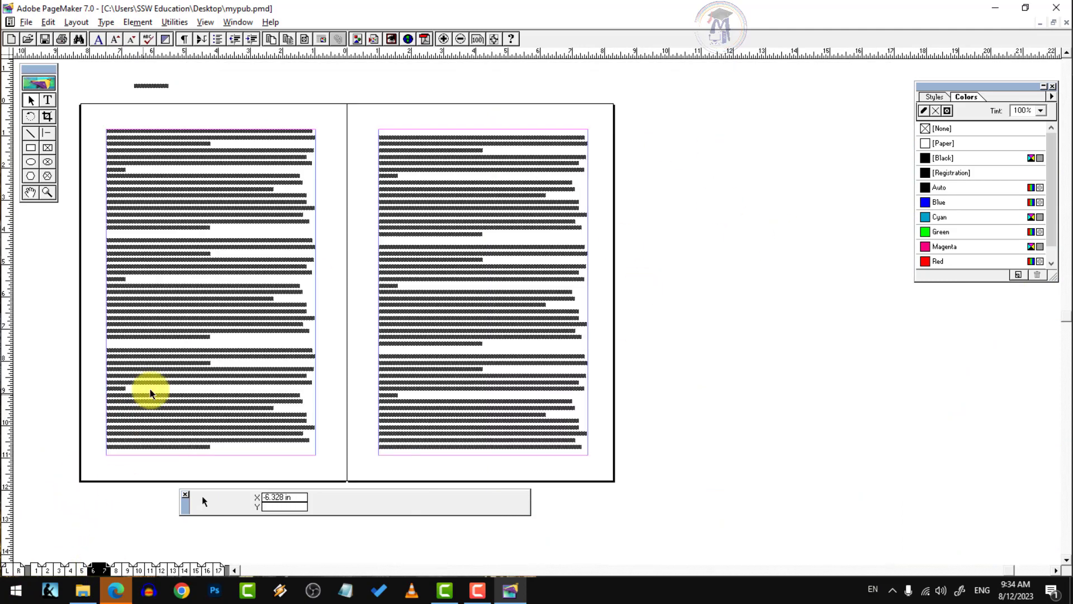
left_click(79, 571)
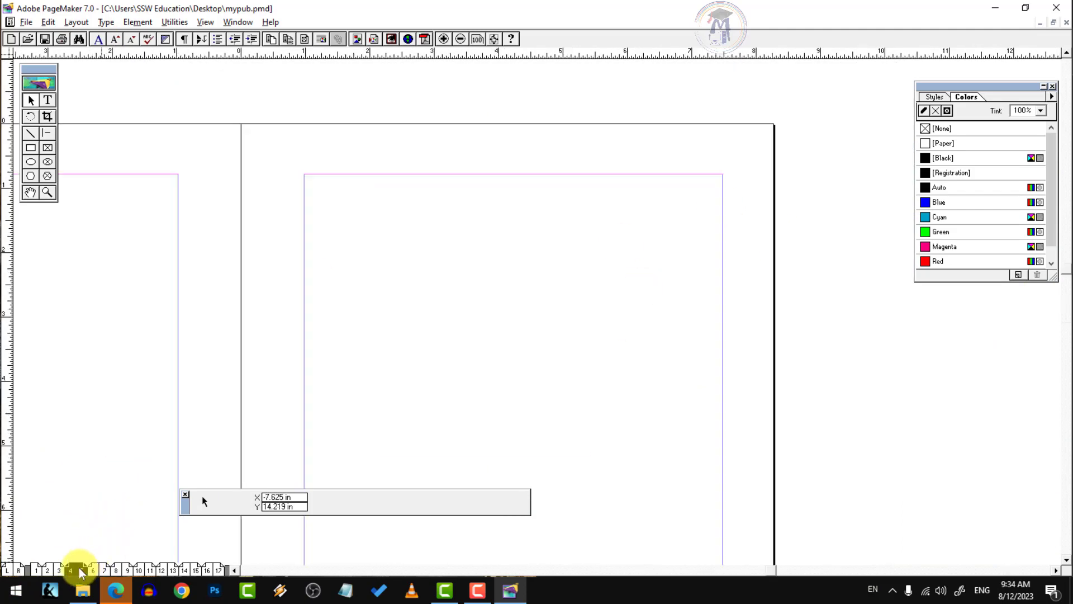
left_click(122, 572)
left_click(144, 572)
left_click(170, 571)
left_click(195, 571)
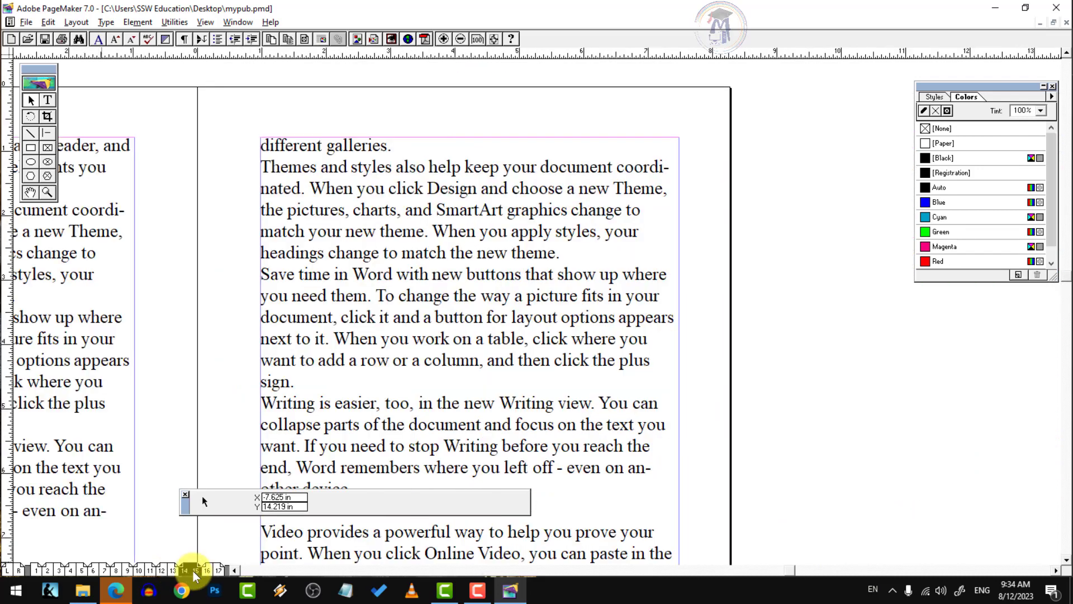
left_click(168, 570)
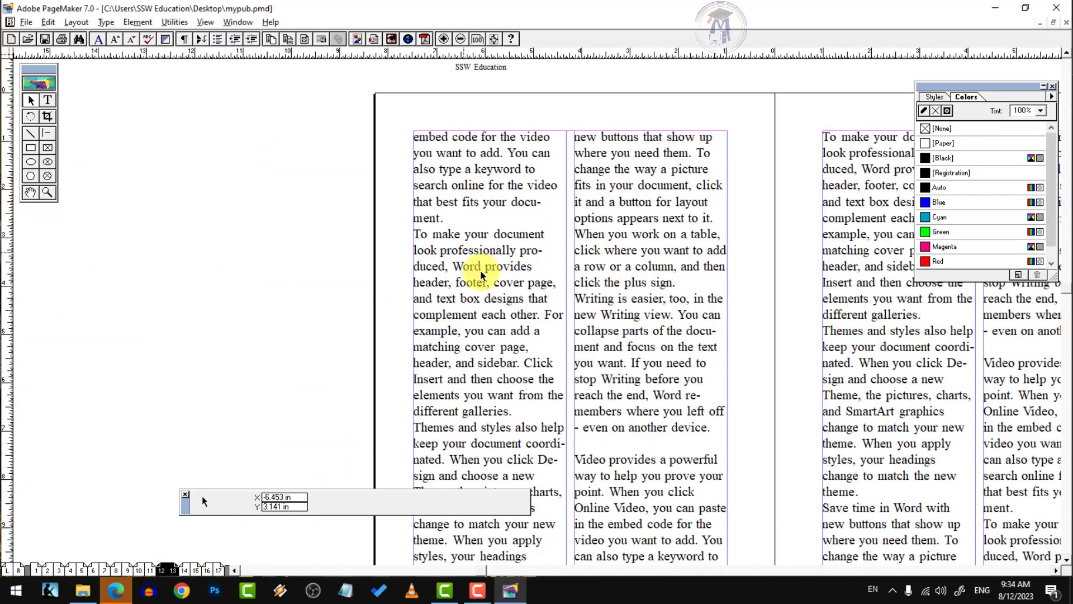
Copy the master guides to pages 12 and 13 and select the second text column on page 12
left_click(78, 23)
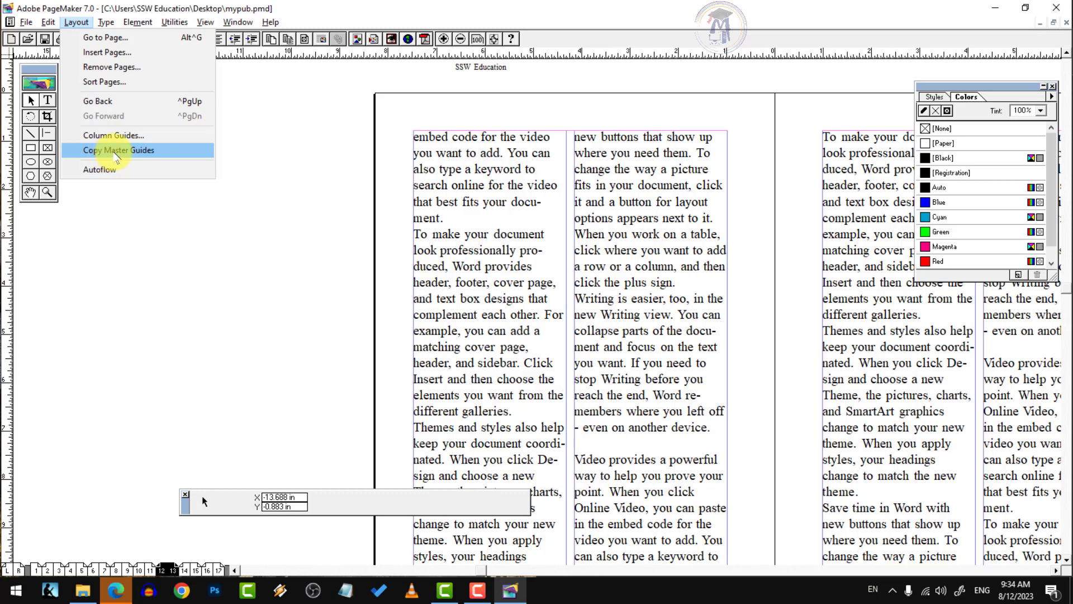
left_click(115, 152)
left_click(704, 274)
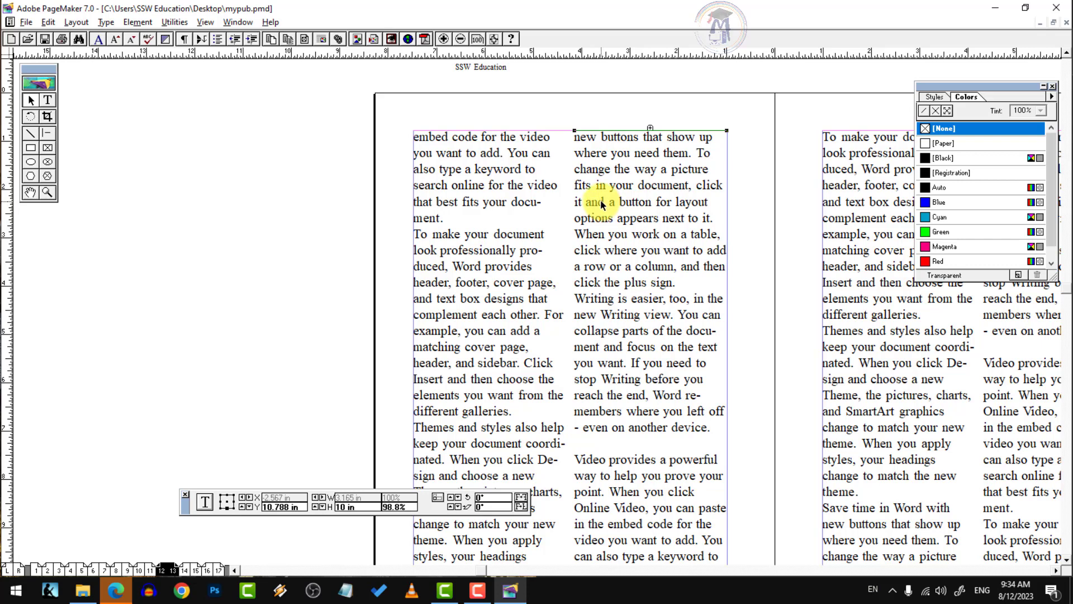
left_click(76, 22)
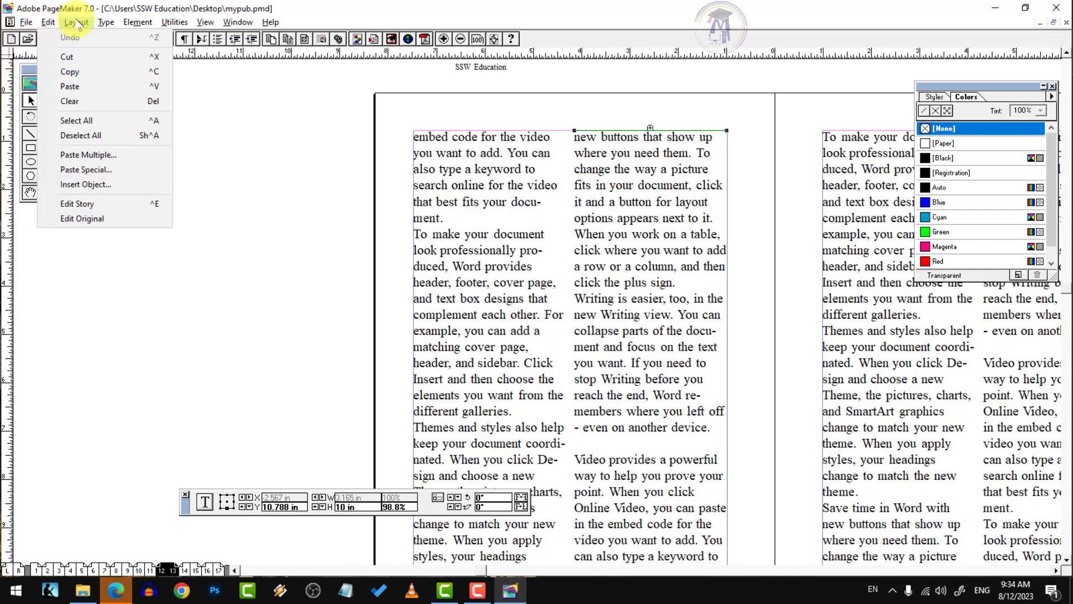
mouse_move(106, 21)
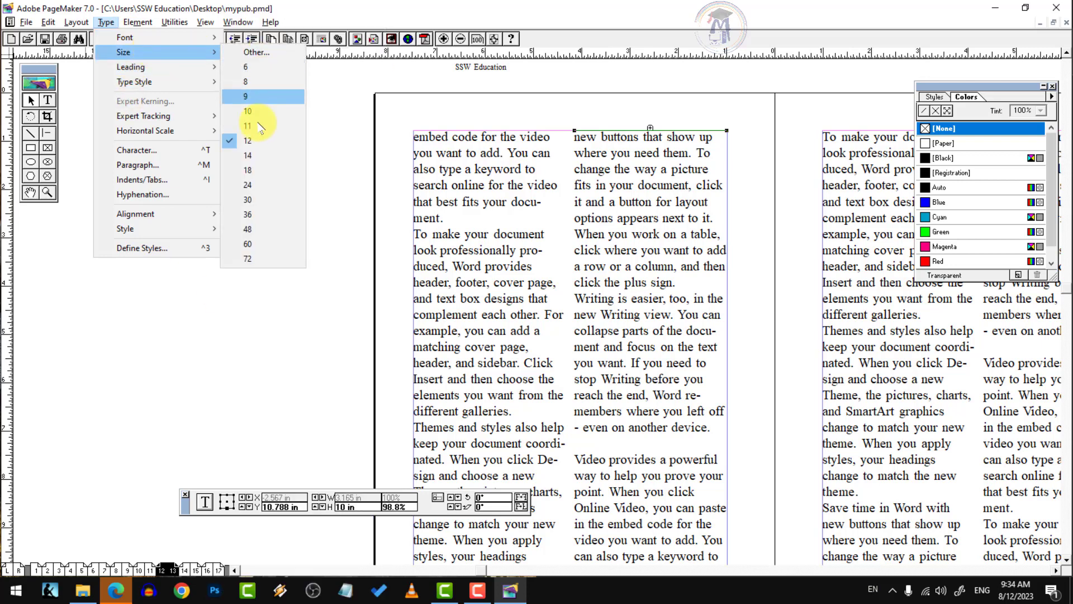
mouse_move(186, 86)
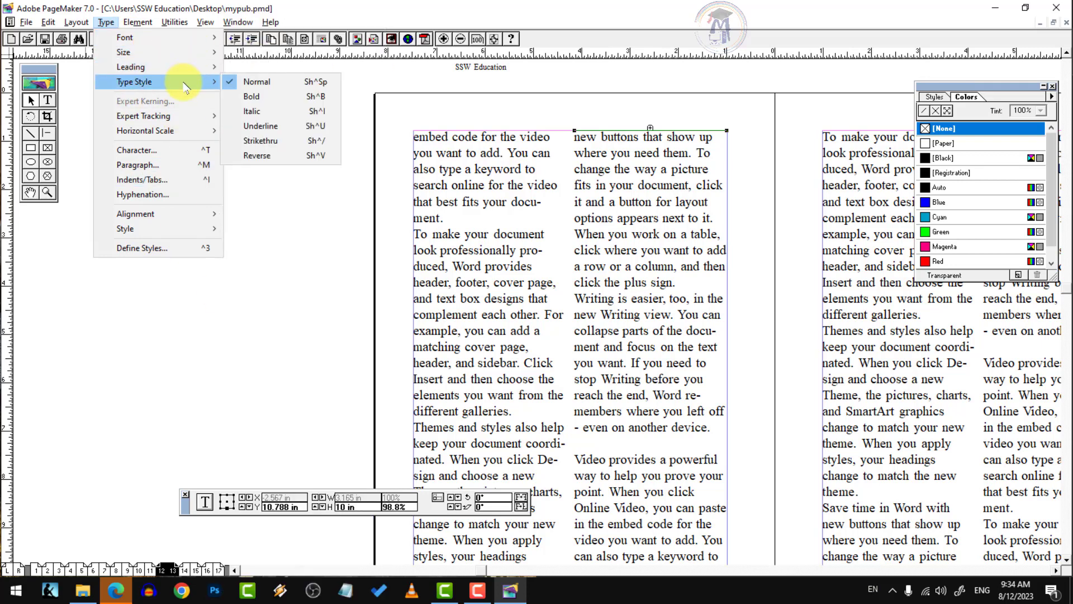
Select all the text of the story on pages 12 and 13 with the Text tool
mouse_move(189, 121)
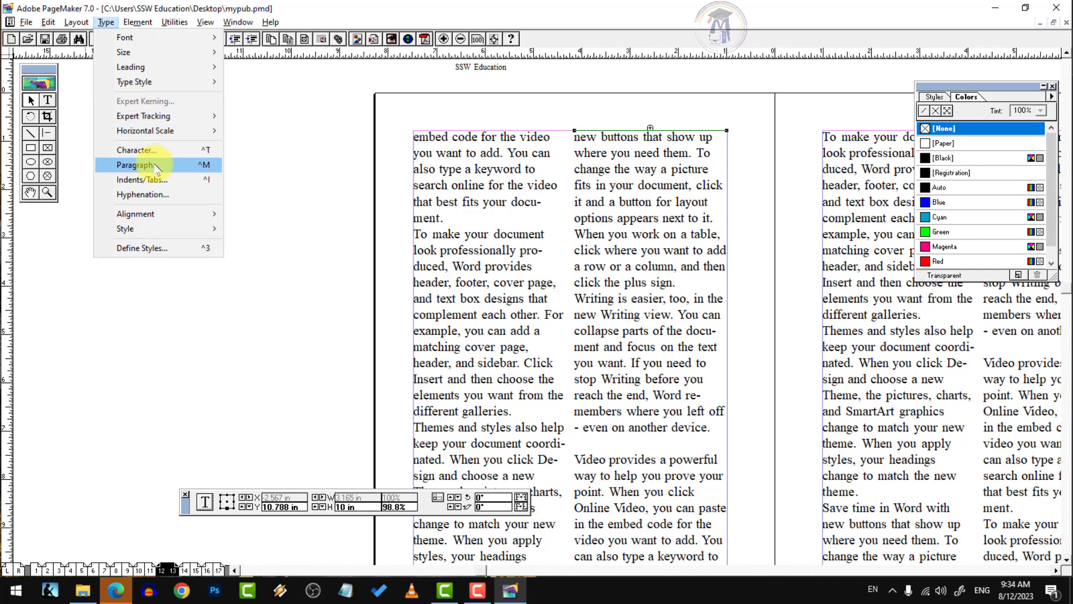
left_click(675, 273)
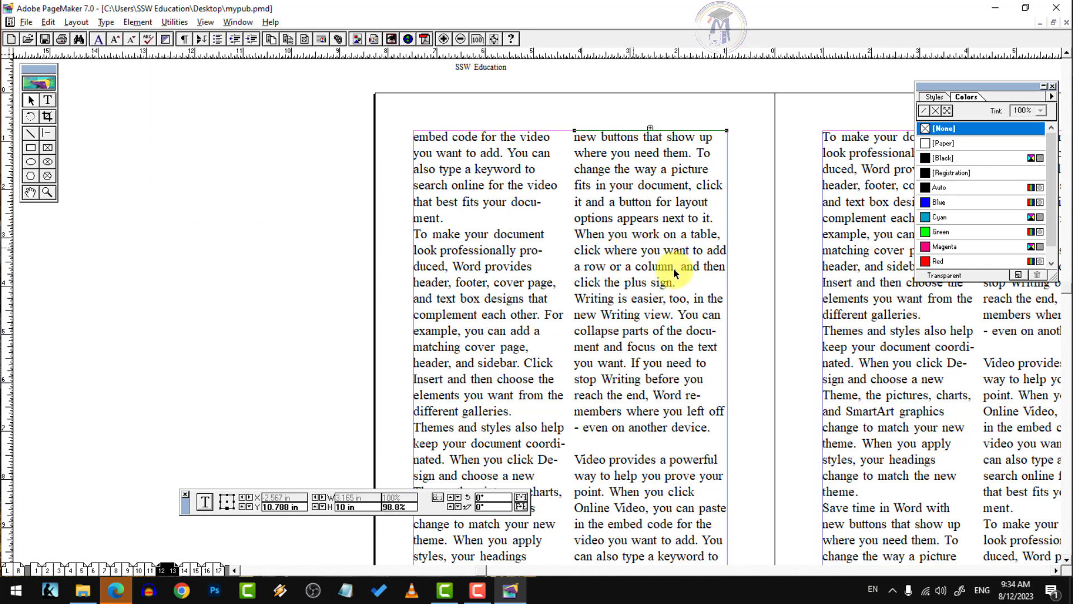
key("ctrl+1")
left_click(47, 100)
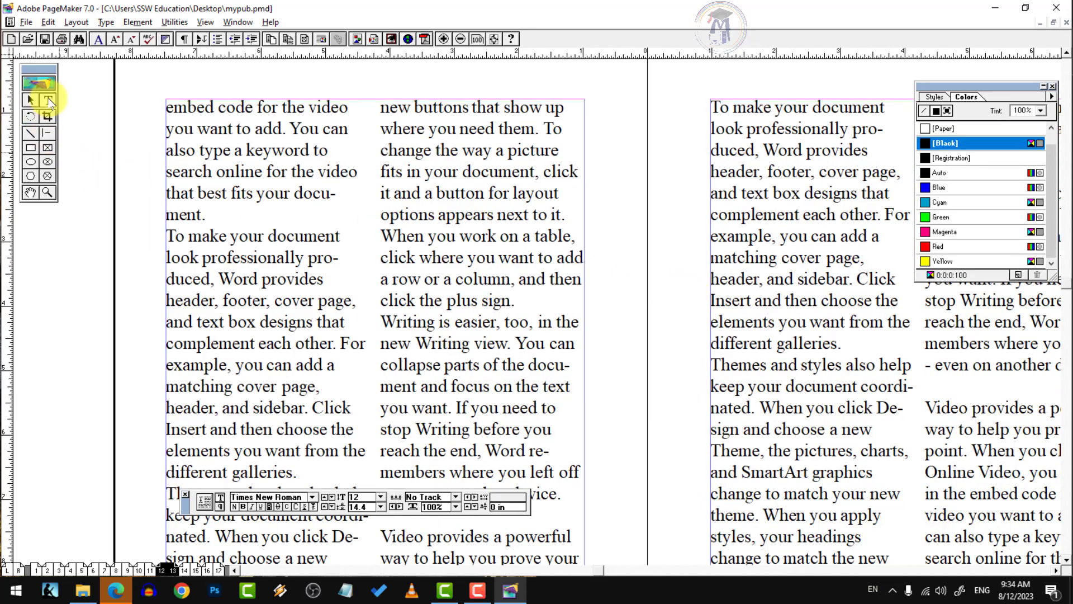
left_click(576, 209)
key("ctrl+a")
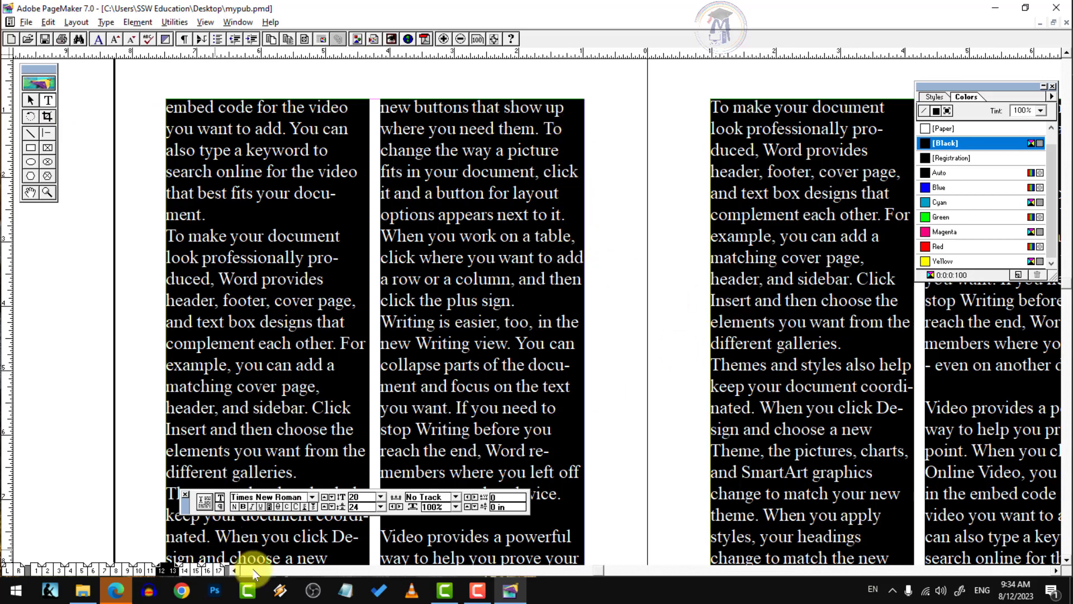
Go to pages 14 and 15 and select all the text of the story from page 15
left_click(197, 570)
left_click(604, 302)
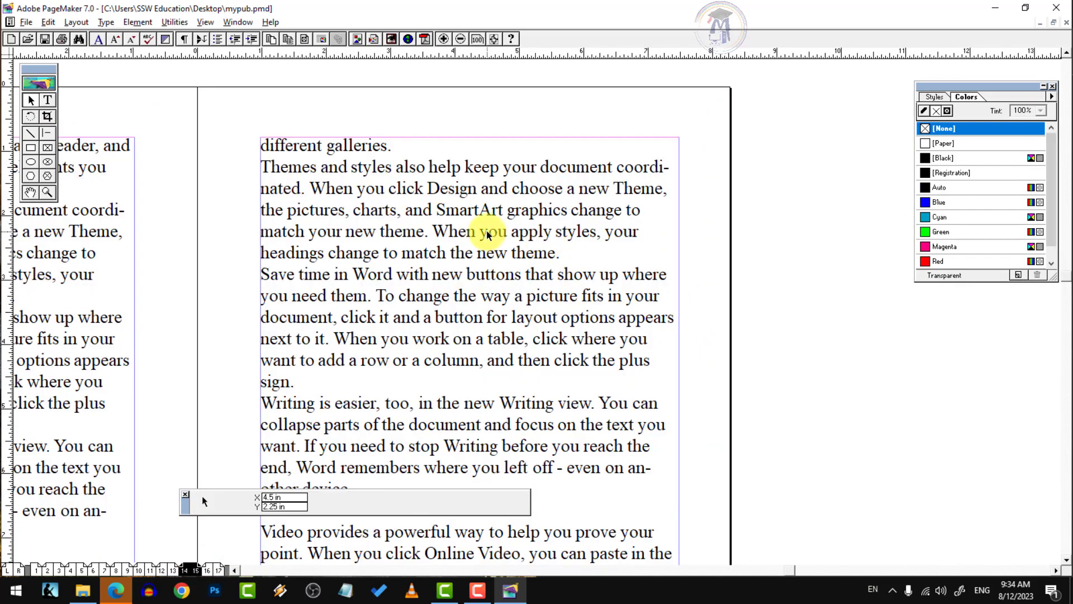
left_click(47, 100)
left_click(468, 213)
key("ctrl+a")
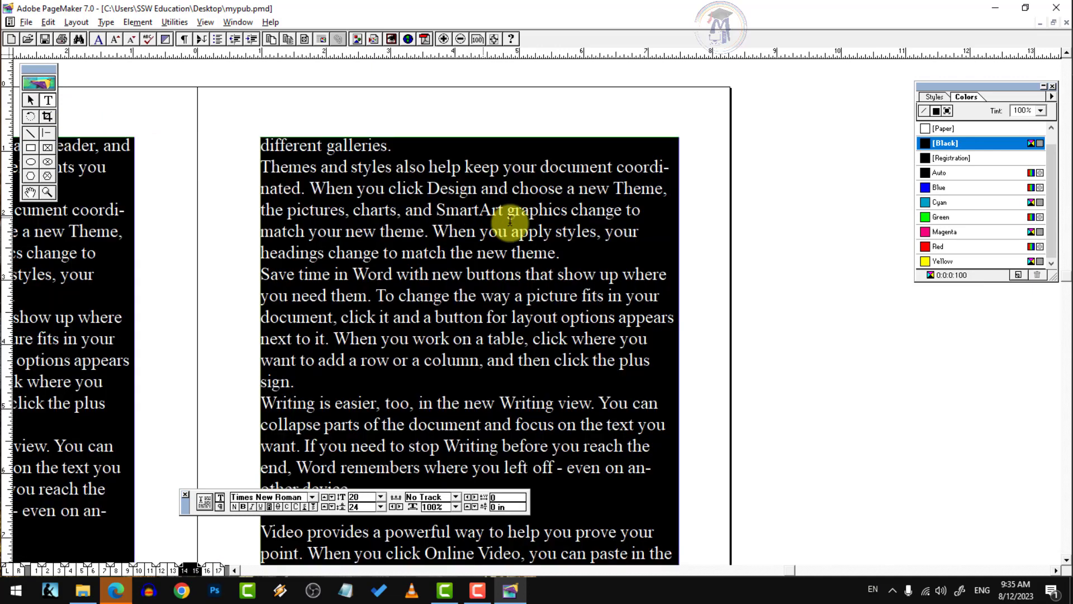
left_click(669, 189)
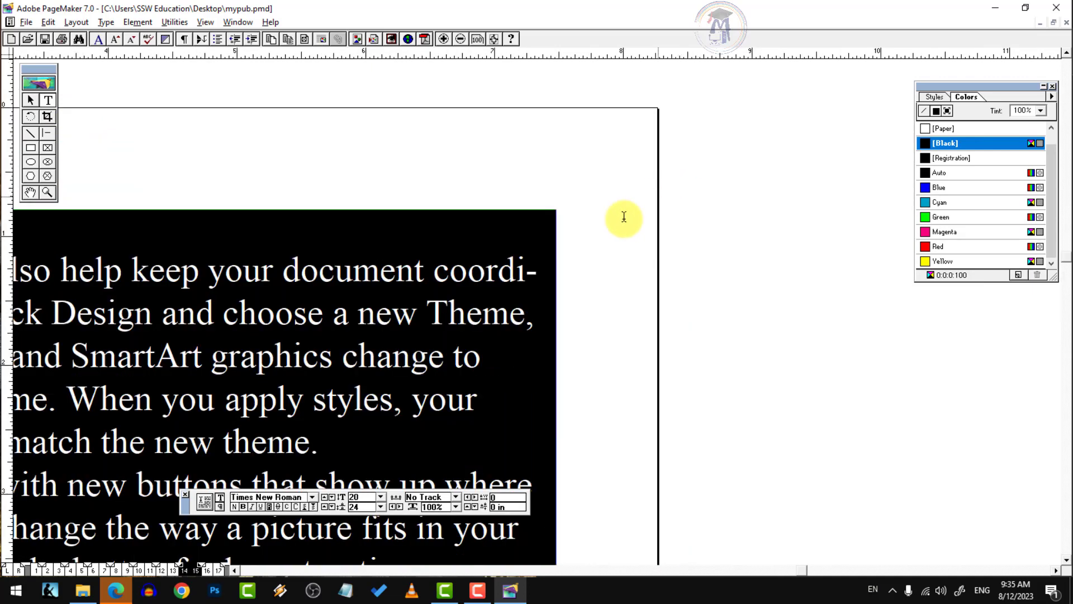
left_click(539, 288, "ctrl")
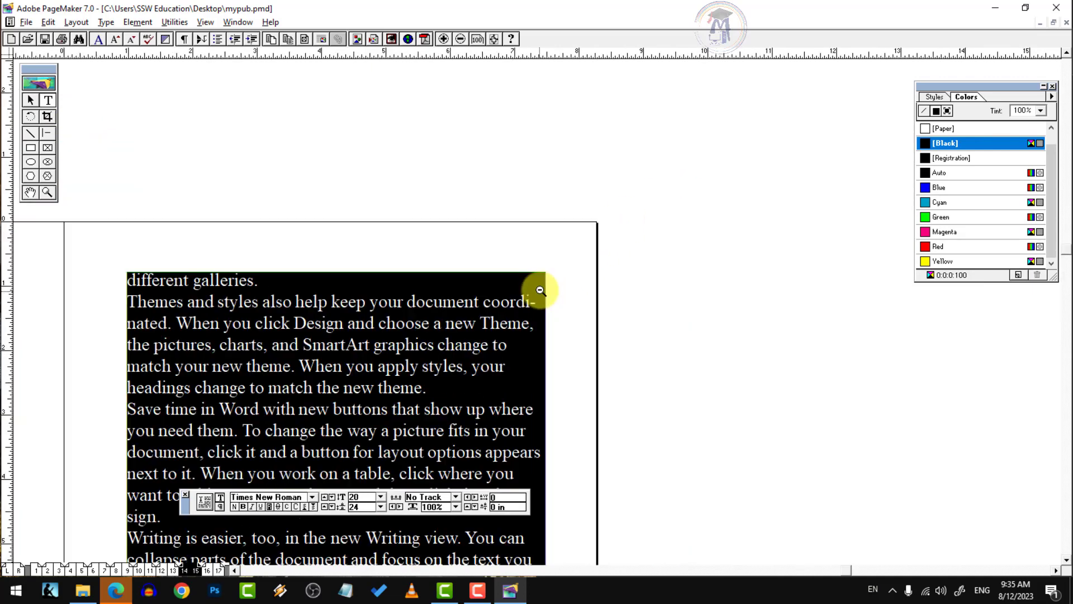
Turn hyphenation off for the selected text
left_click(76, 21)
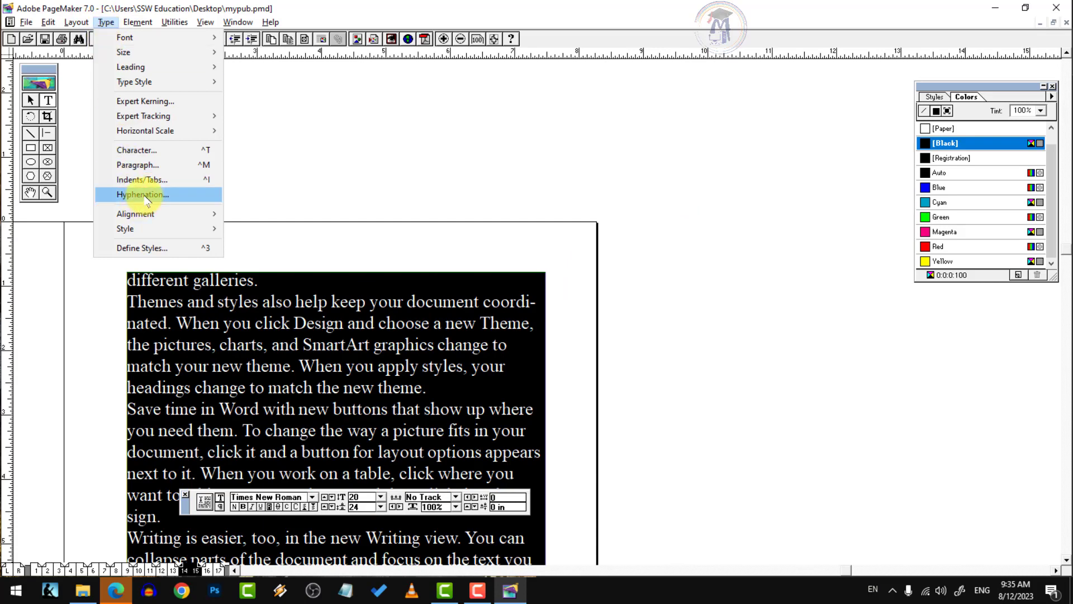
left_click(143, 195)
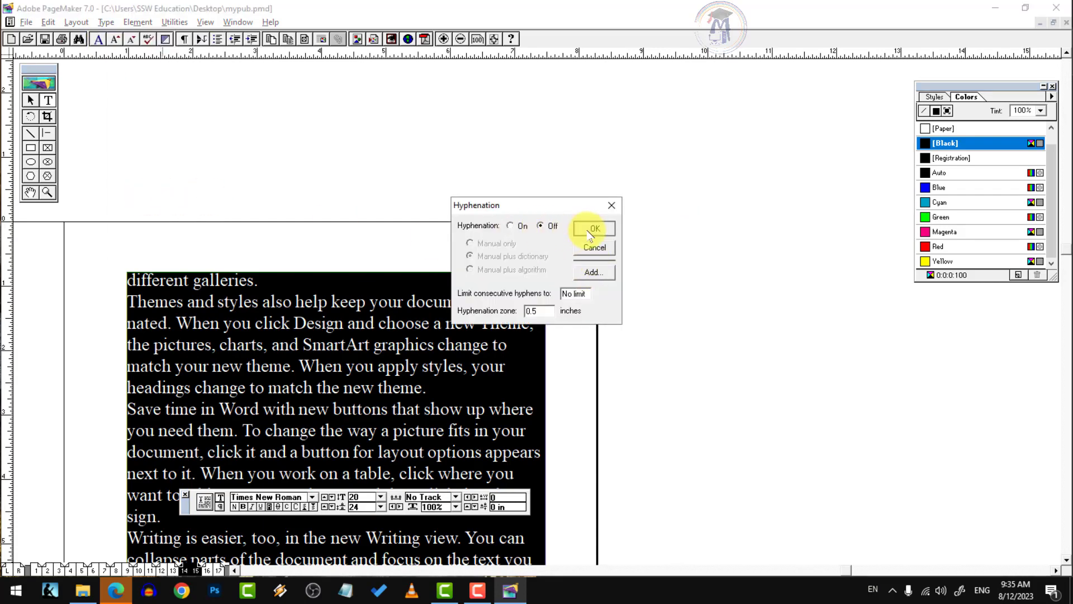
left_click(589, 231)
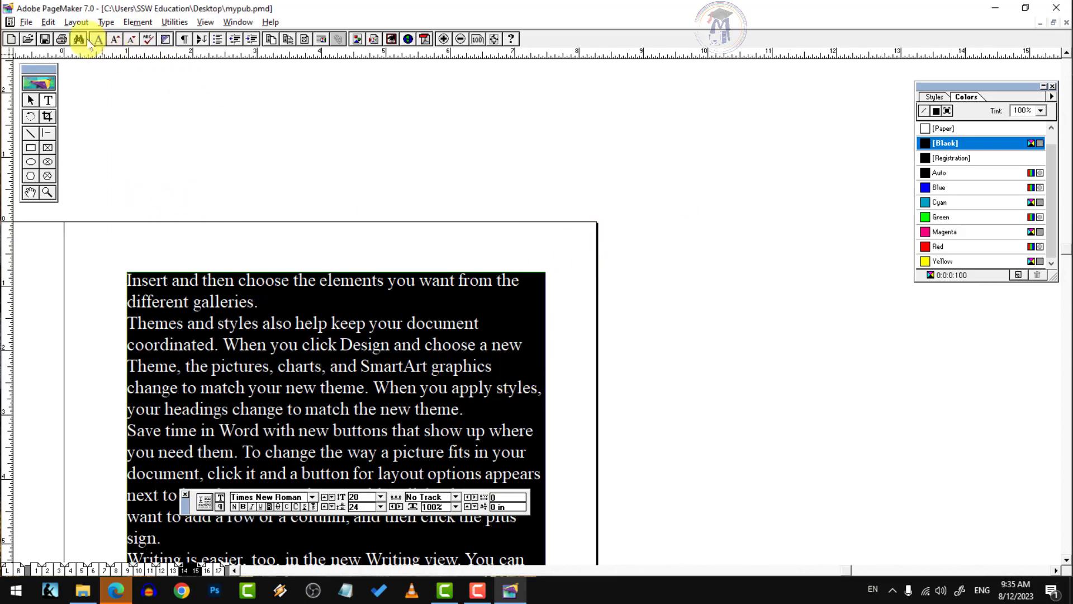
Turn hyphenation back on with Manual plus dictionary, and deselect the text
left_click(105, 23)
left_click(170, 196)
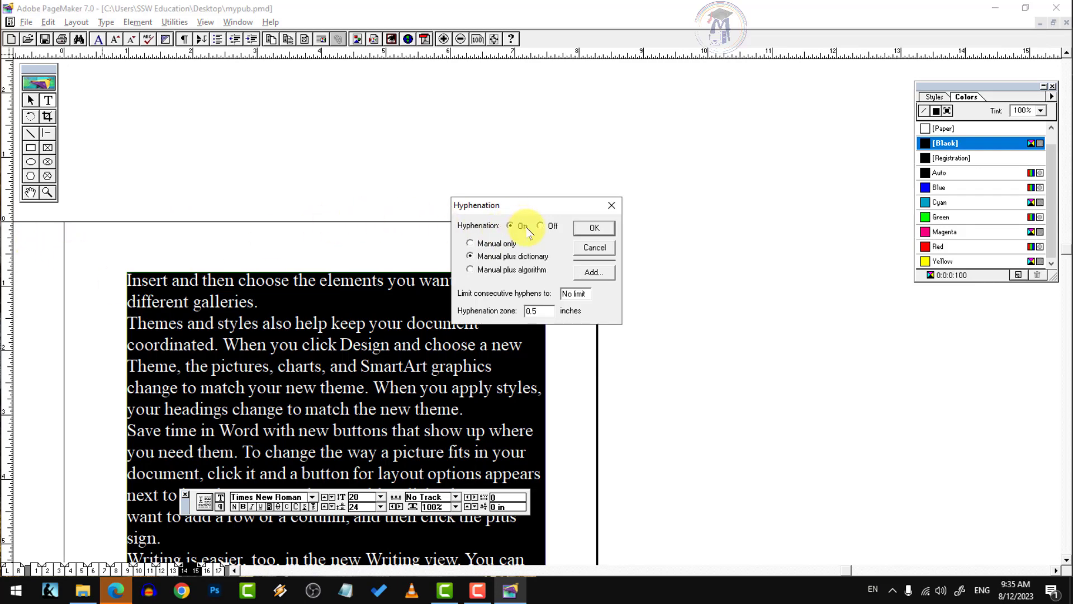
left_click(591, 228)
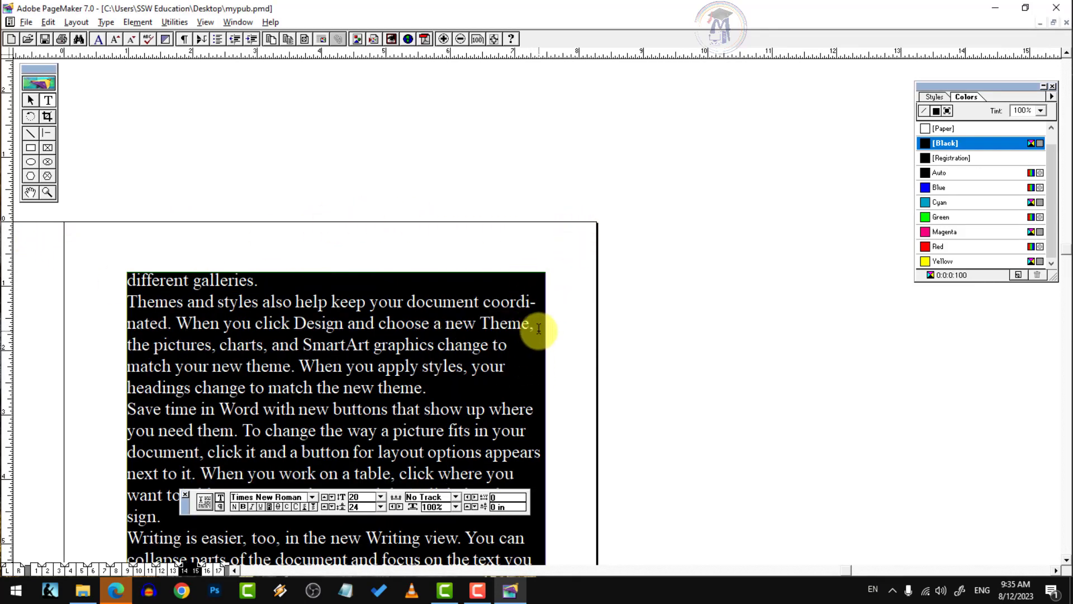
left_click(106, 22)
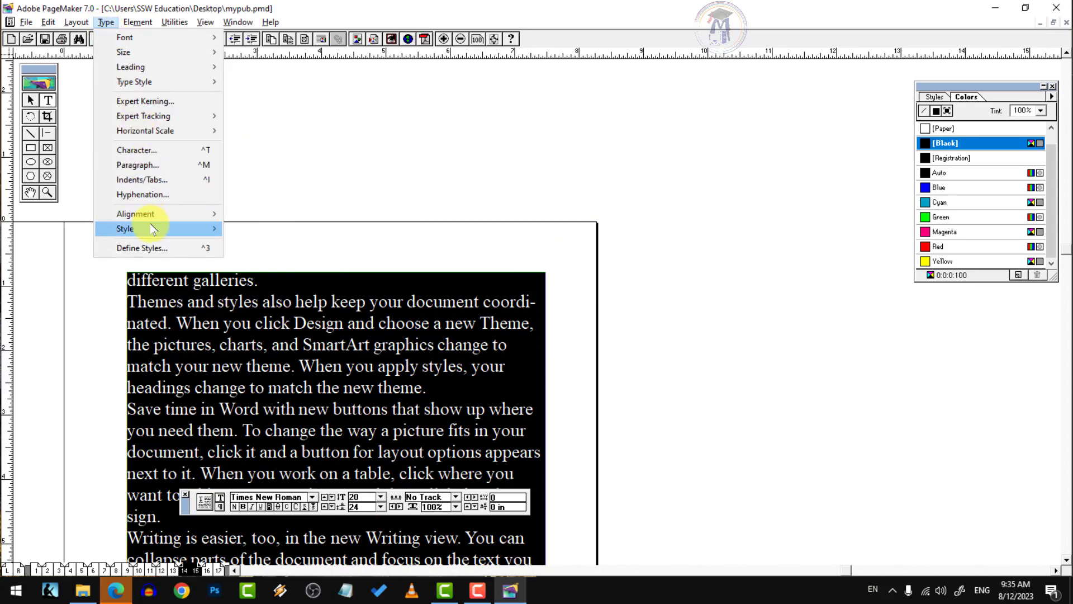
mouse_move(214, 233)
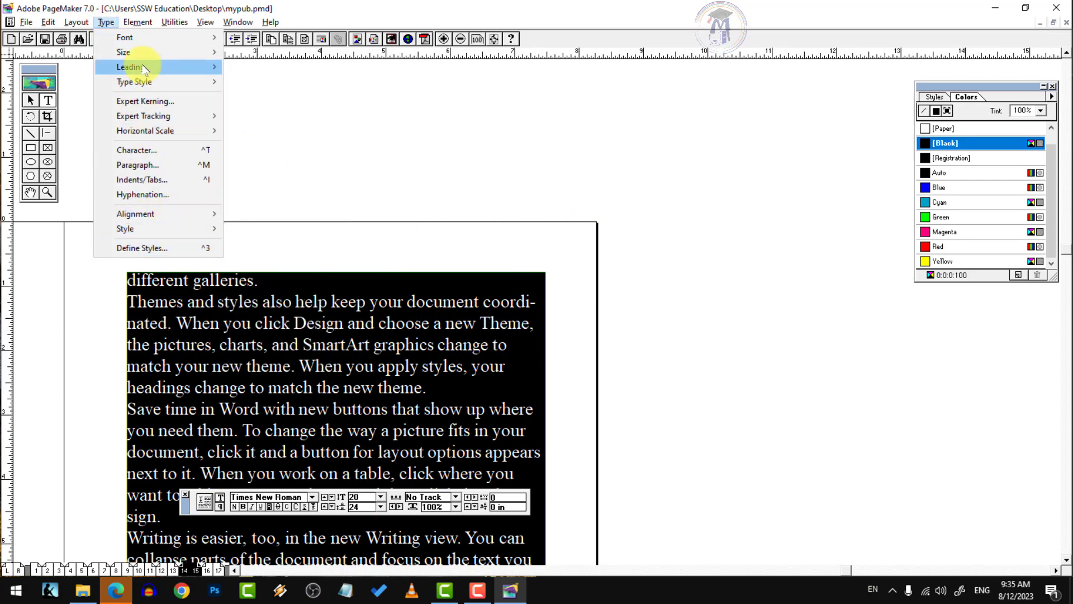
left_click(480, 344)
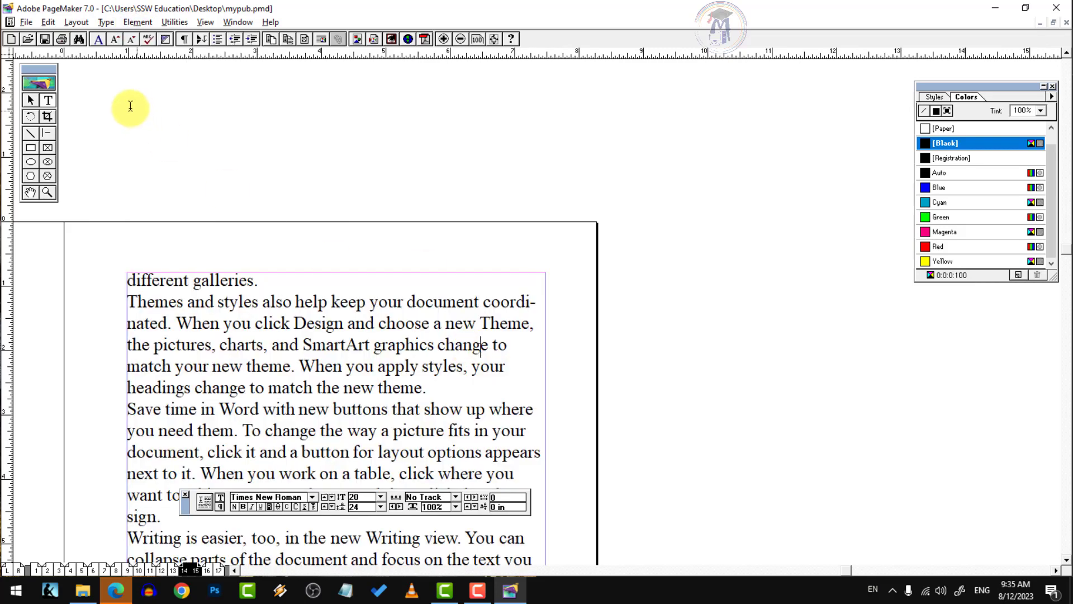
Draw an ellipse about 2.8 by 1.7 inches above page 15 and review its fill and stroke settings without changing them
left_click(30, 162)
left_click_drag(468, 97, 647, 206)
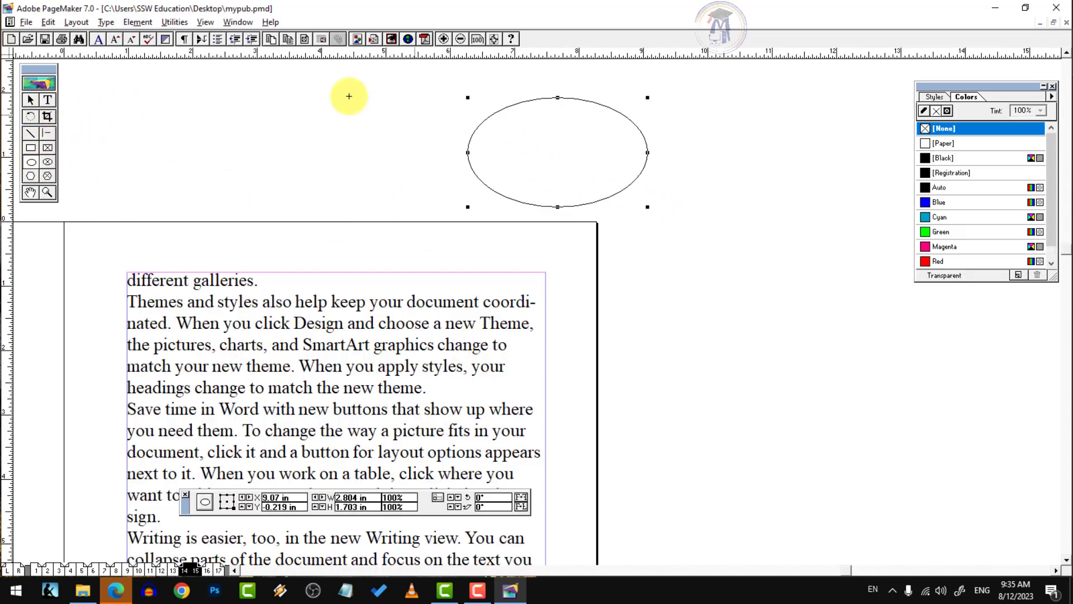
left_click(137, 22)
mouse_move(168, 37)
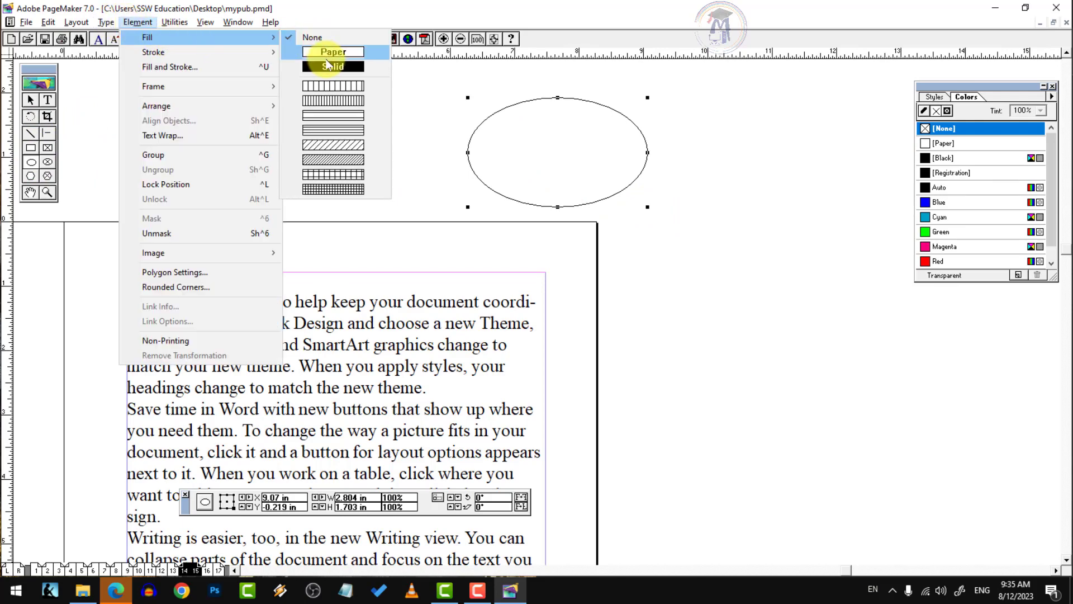
left_click(203, 67)
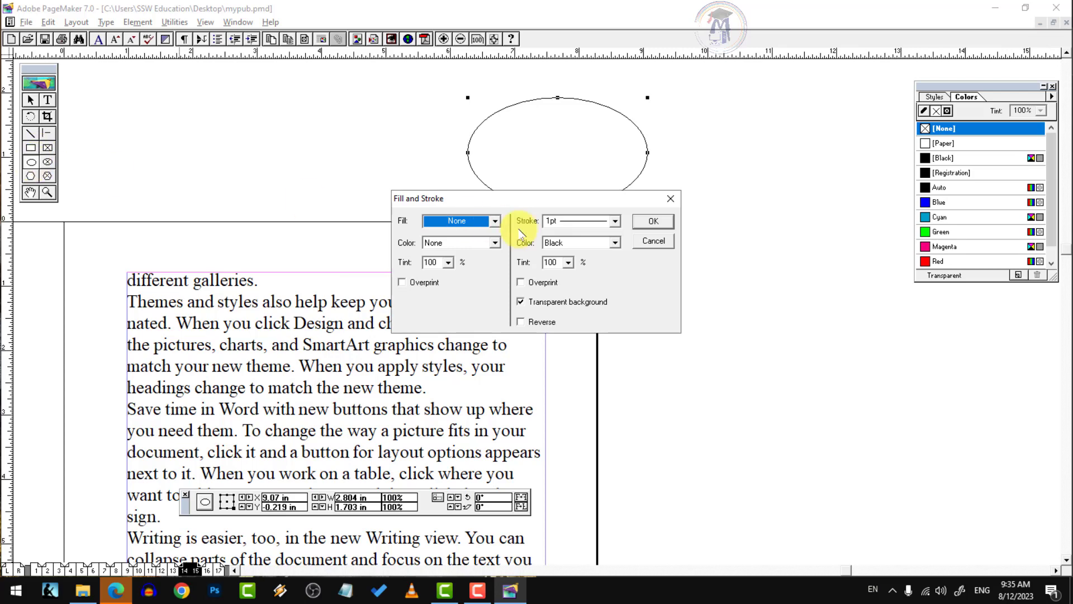
left_click(654, 242)
left_click(137, 21)
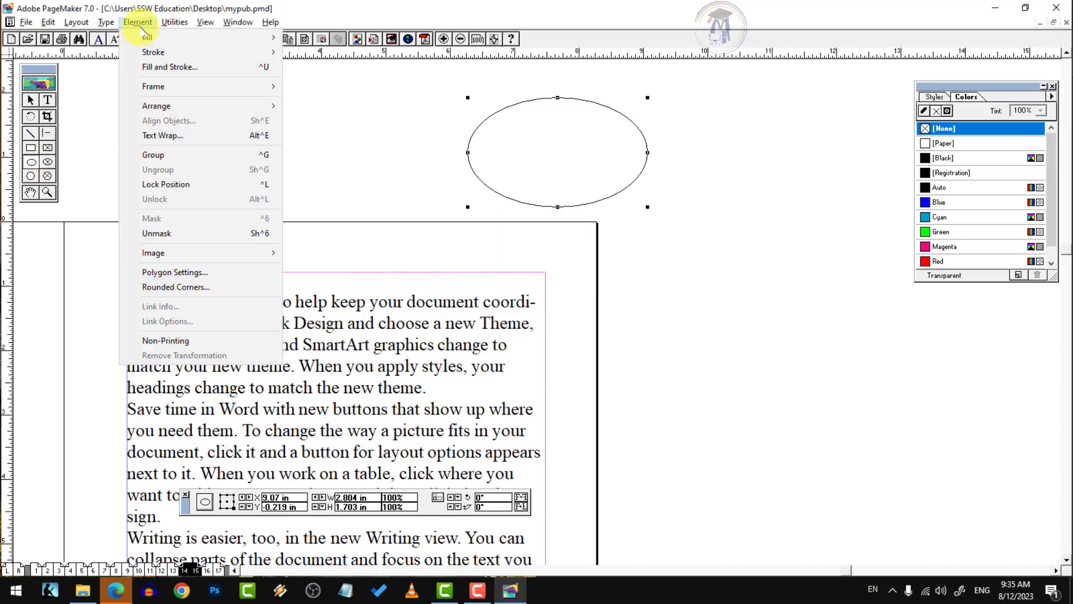
left_click(455, 239)
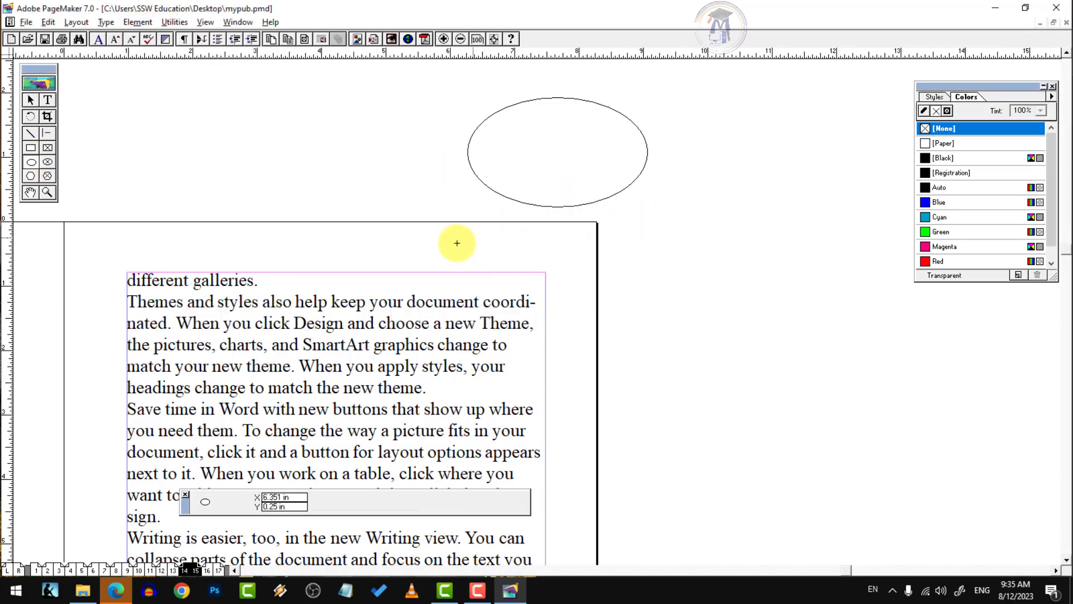
Draw a hexagon about 2.6 by 1.8 inches and a rectangle about 2.7 by 1.3 inches, both overlapping the ellipse
left_click(30, 177)
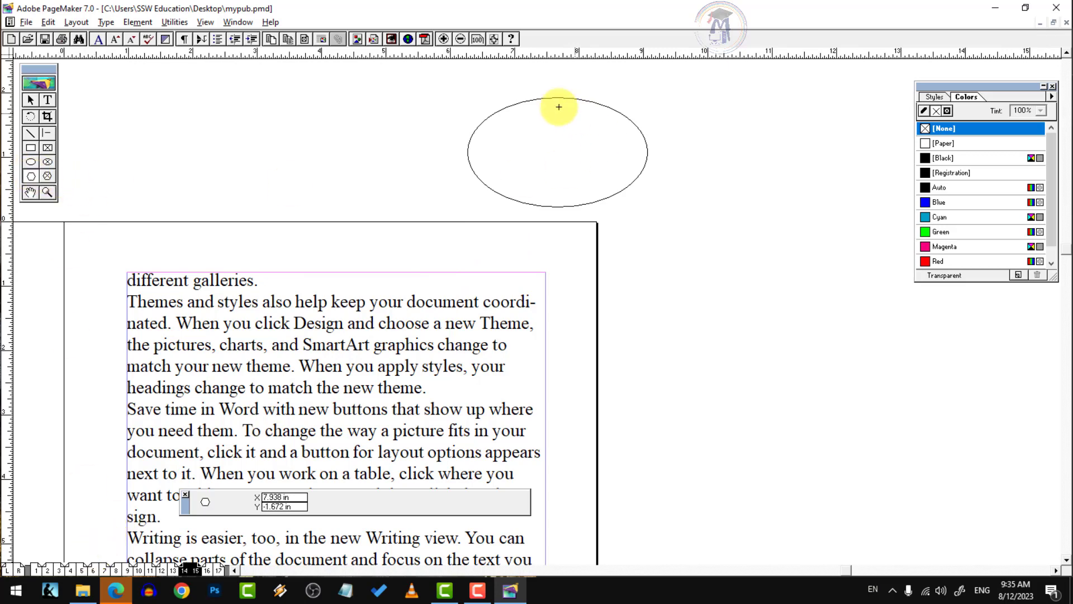
left_click_drag(537, 83, 705, 197)
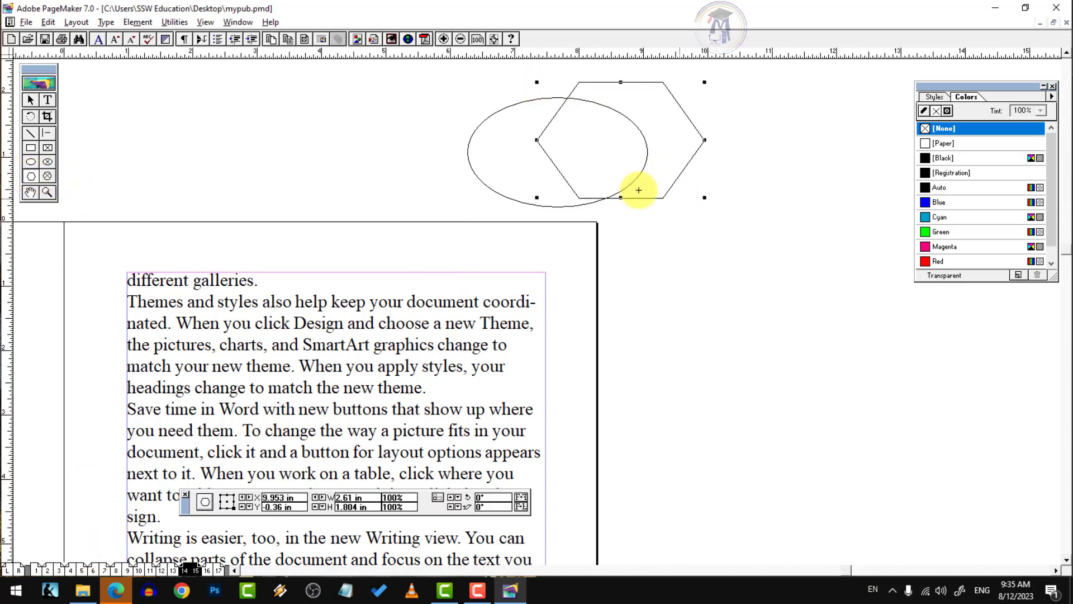
left_click(30, 148)
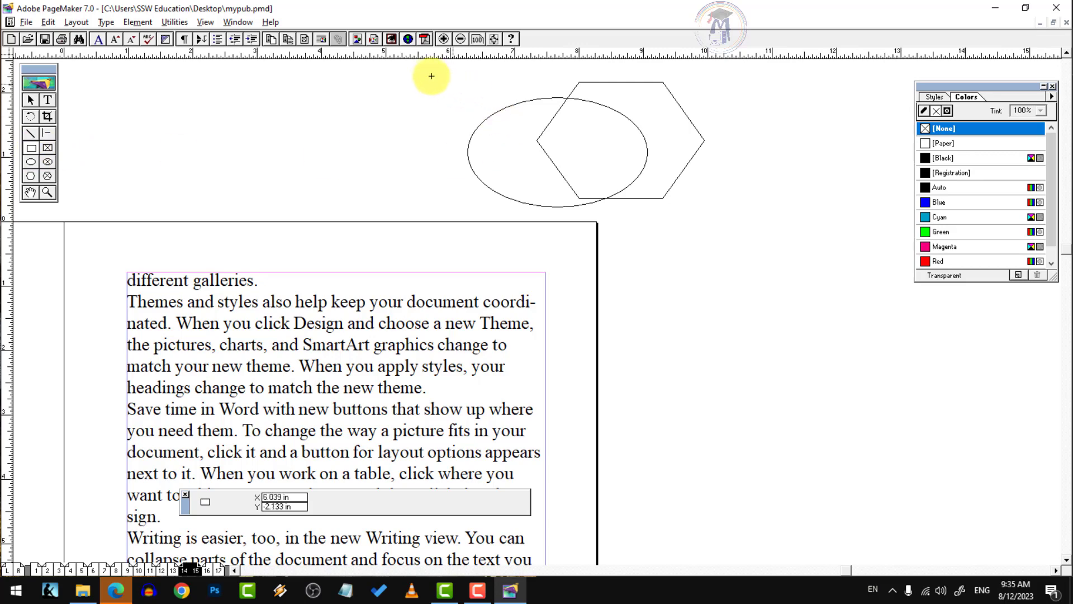
mouse_move(432, 75)
left_mouse_down()
mouse_move(613, 158)
mouse_move(602, 158)
left_mouse_up()
Fill the ellipse with Cyan and the hexagon with Magenta
left_click(31, 100)
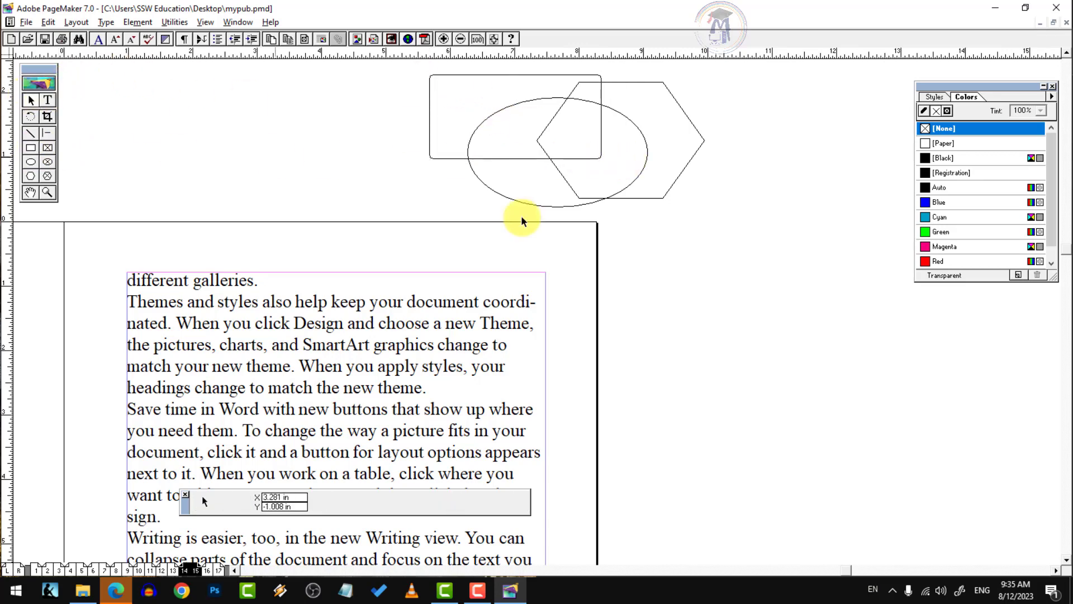
left_click(537, 203)
left_click(941, 217)
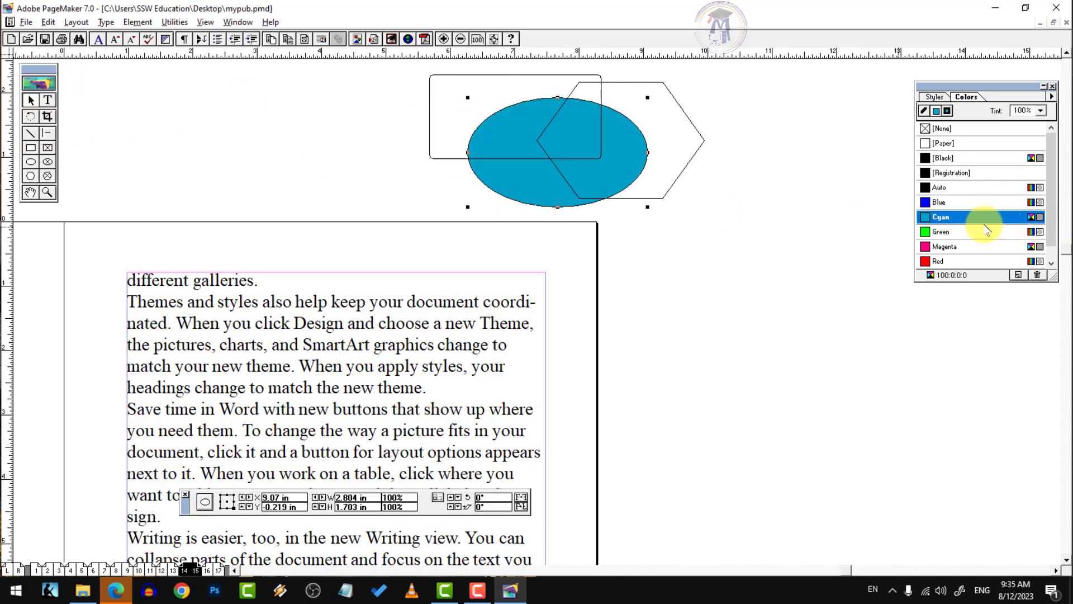
left_click(758, 148)
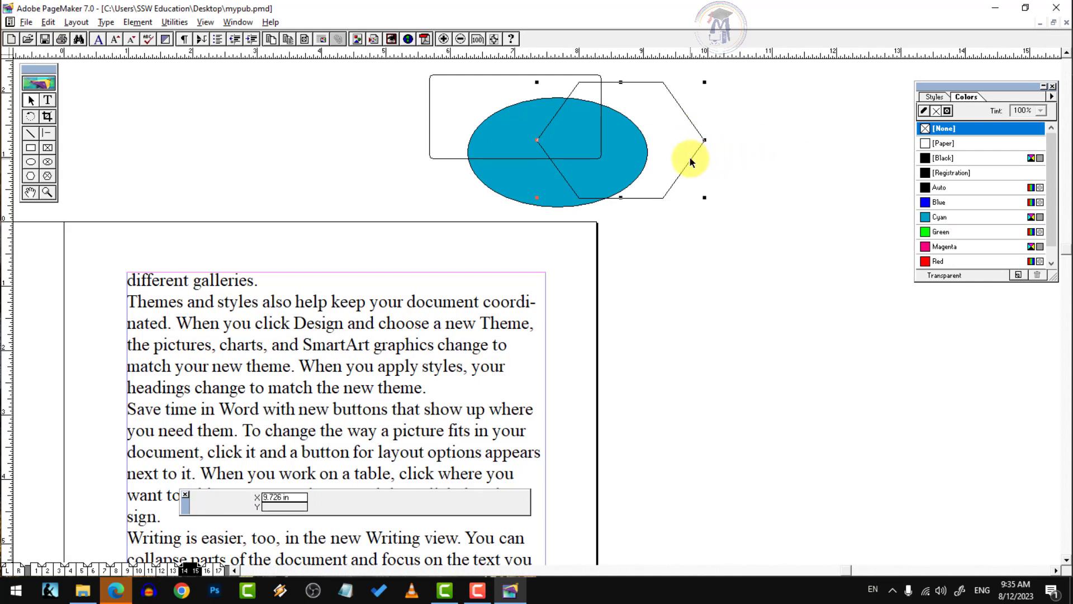
left_click(944, 246)
Fill the rectangle with the Auto colour
left_click(505, 81)
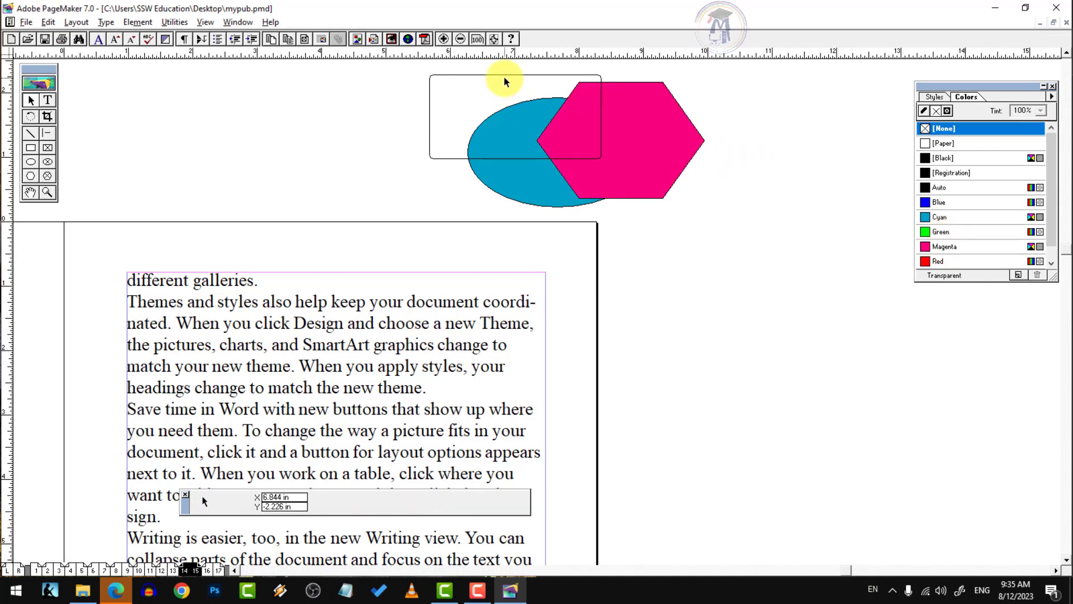
left_click(504, 76)
left_click(940, 187)
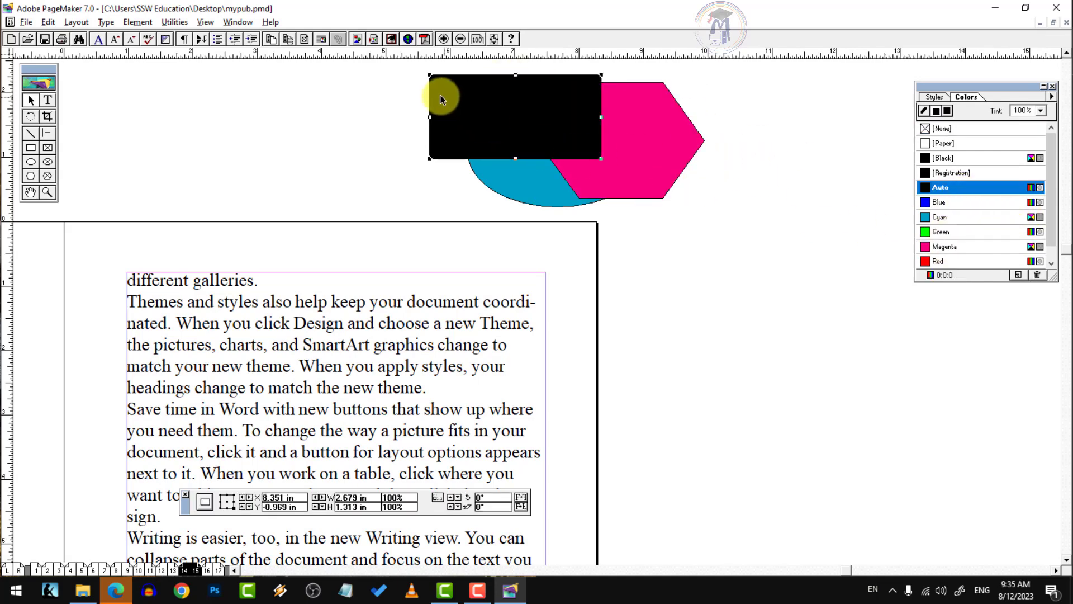
Send the black rectangle to the back, behind the ellipse and hexagon
left_click(137, 22)
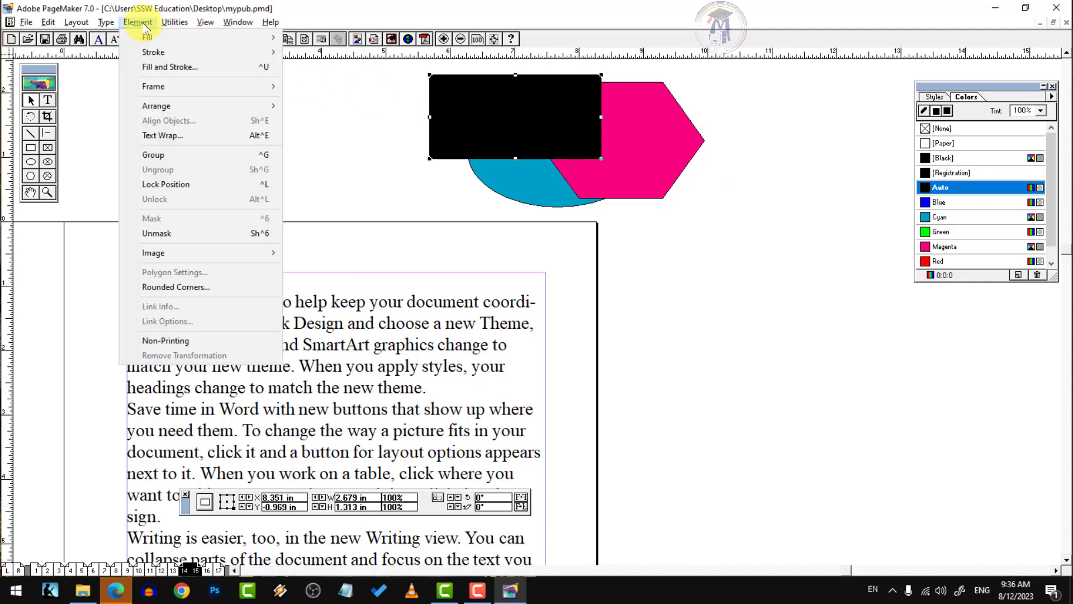
mouse_move(173, 107)
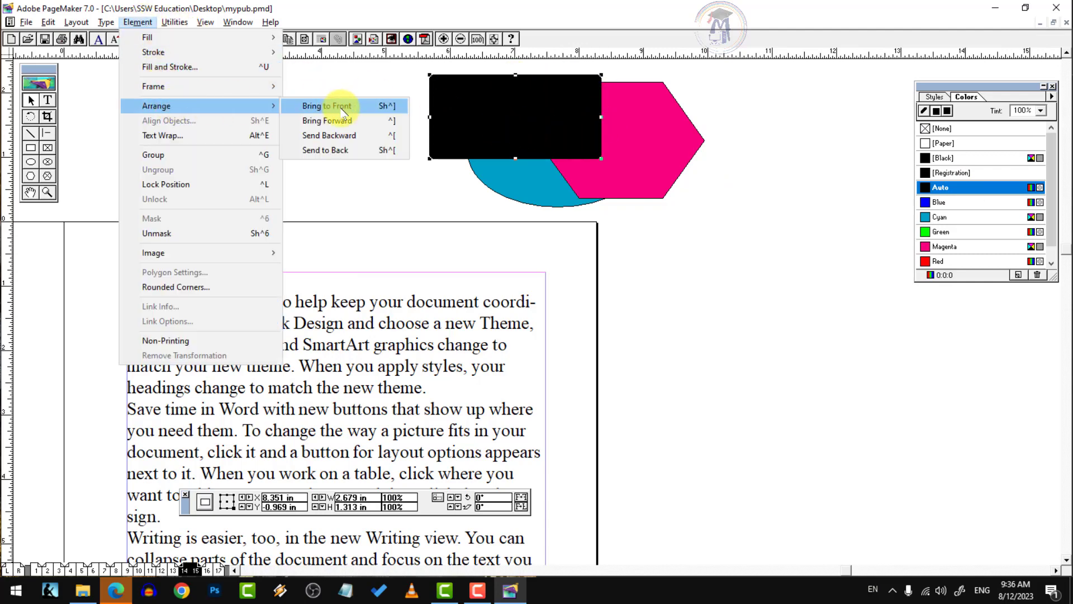
left_click(338, 151)
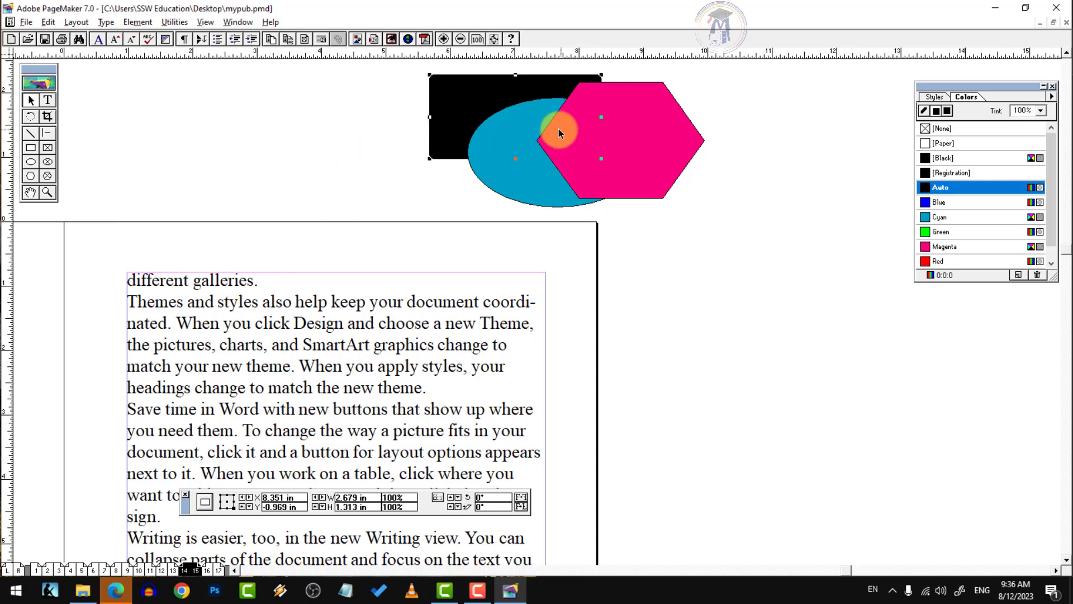
Bring the black rectangle to the front of the overlapping shapes
left_click(139, 24)
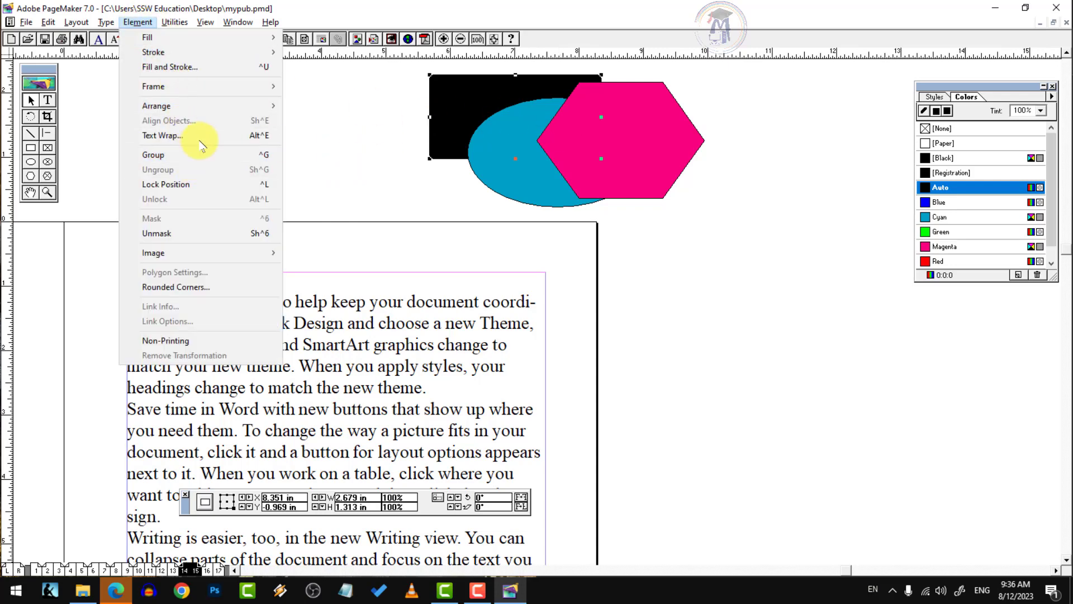
mouse_move(215, 106)
left_click(342, 106)
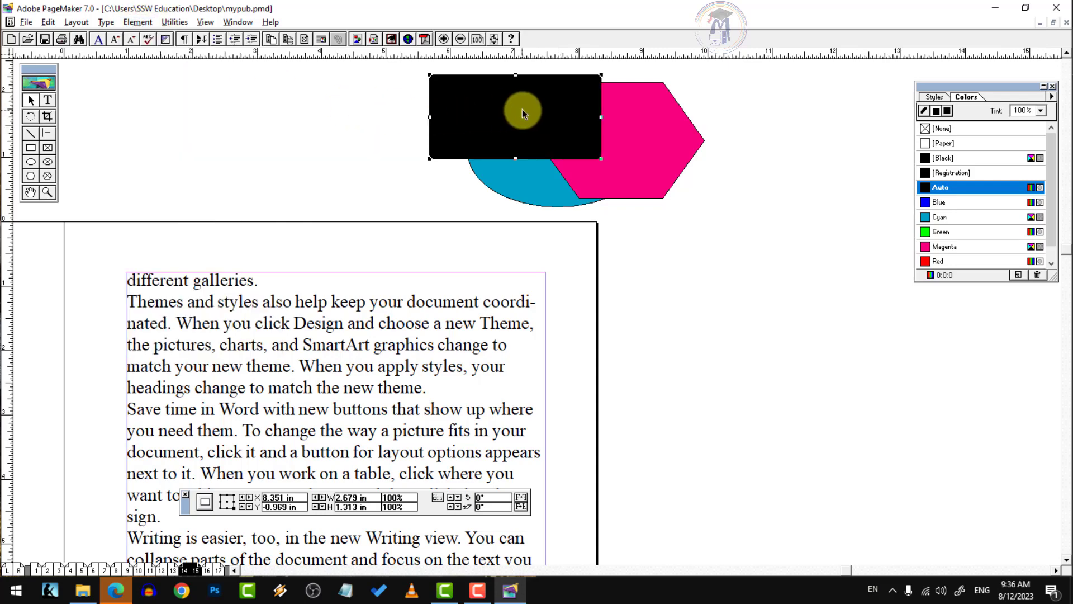
Send the black rectangle backward one level at a time, behind the magenta hexagon and the cyan ellipse
left_click(136, 22)
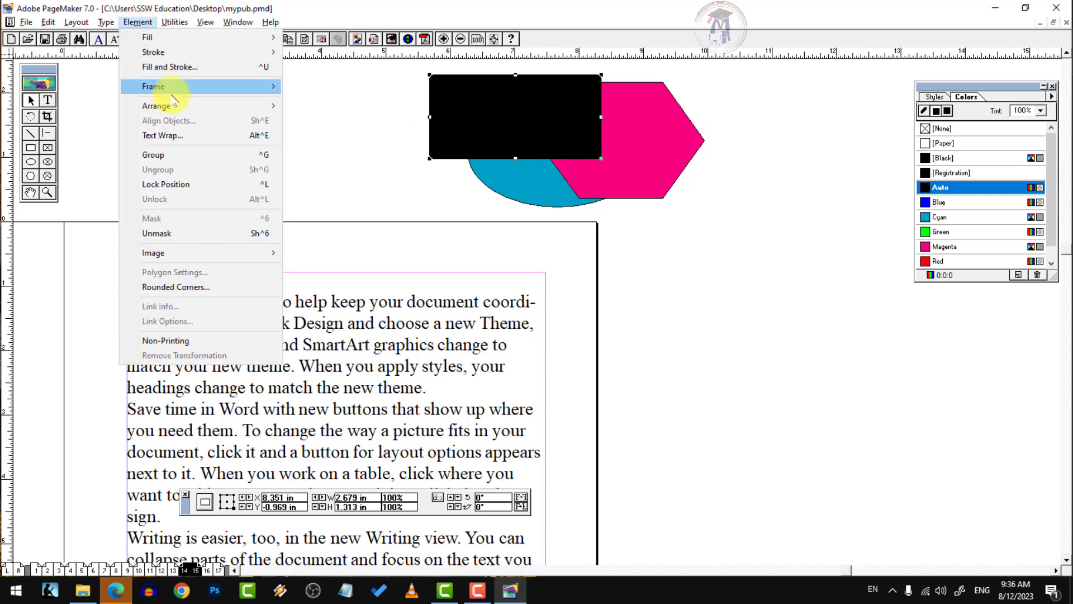
mouse_move(181, 106)
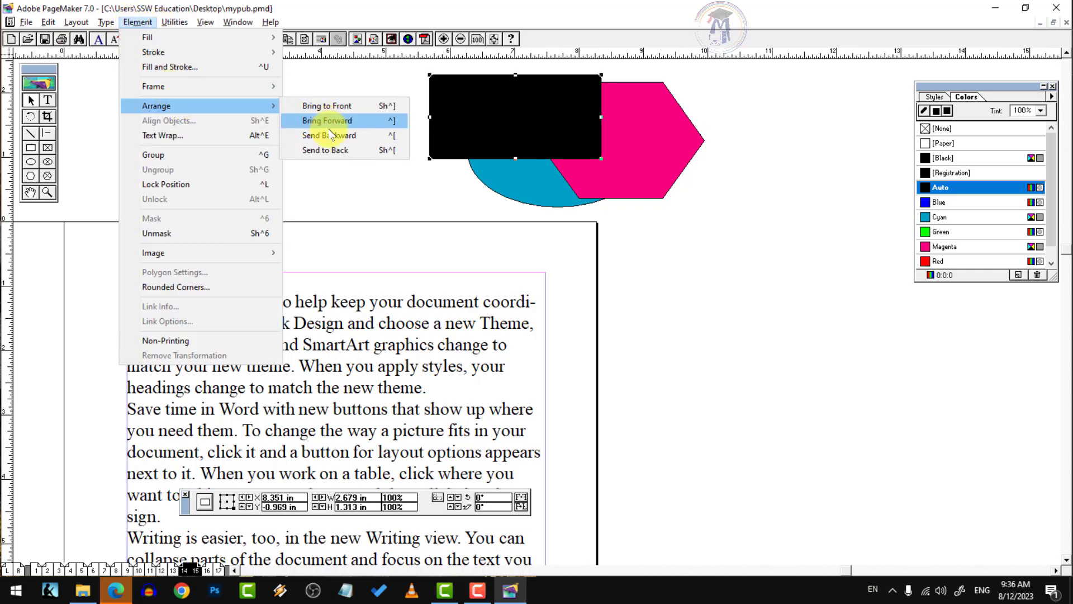
left_click(394, 139)
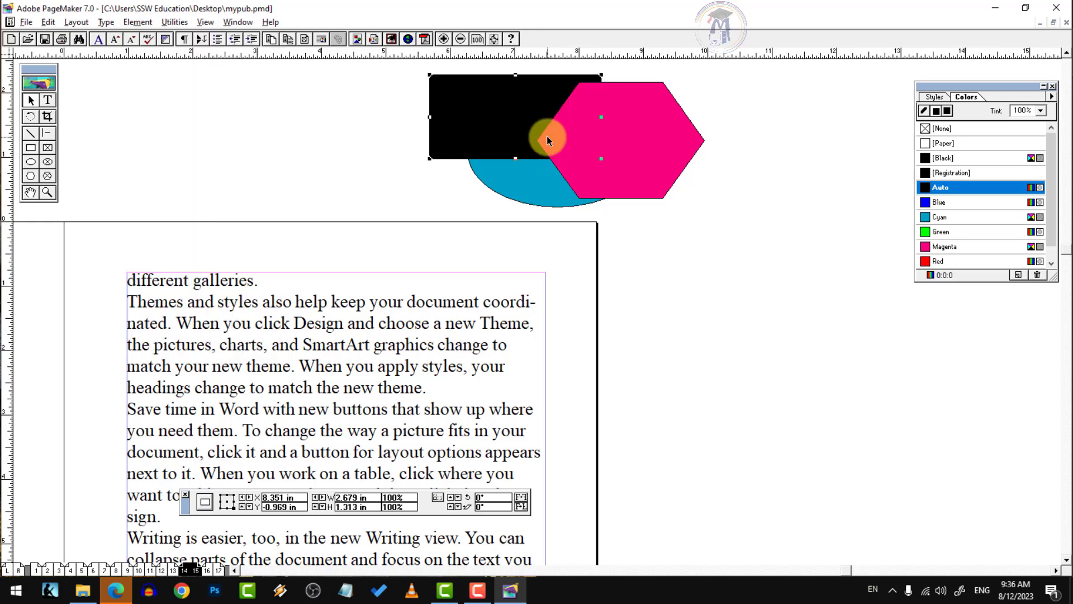
key("ctrl+bracketleft")
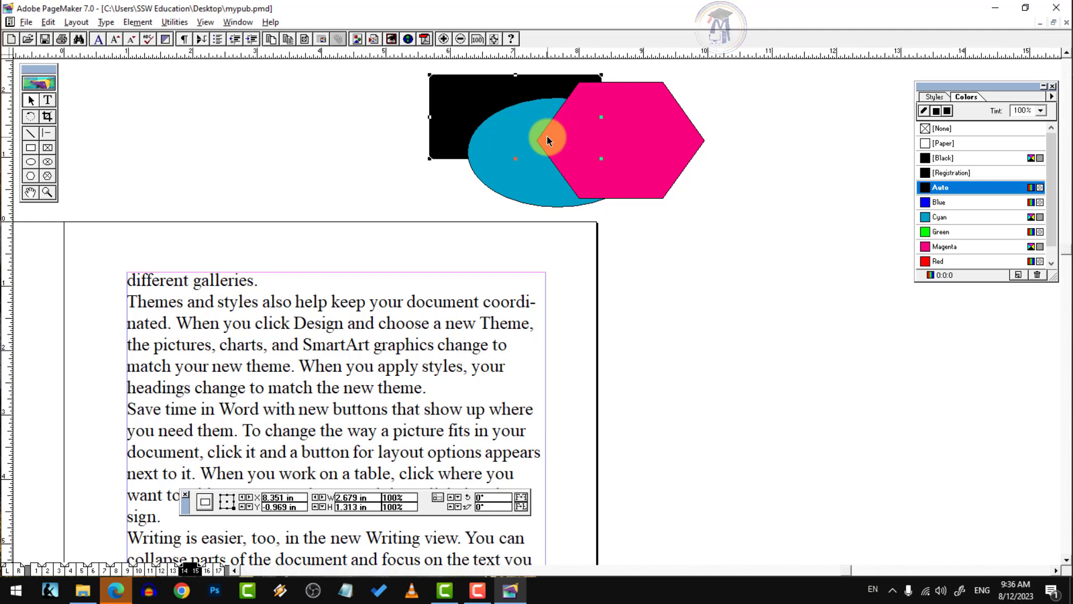
Switch the black rectangle between the front and back of the stack, ending with it in front of the other shapes
key("ctrl+shift+bracketright")
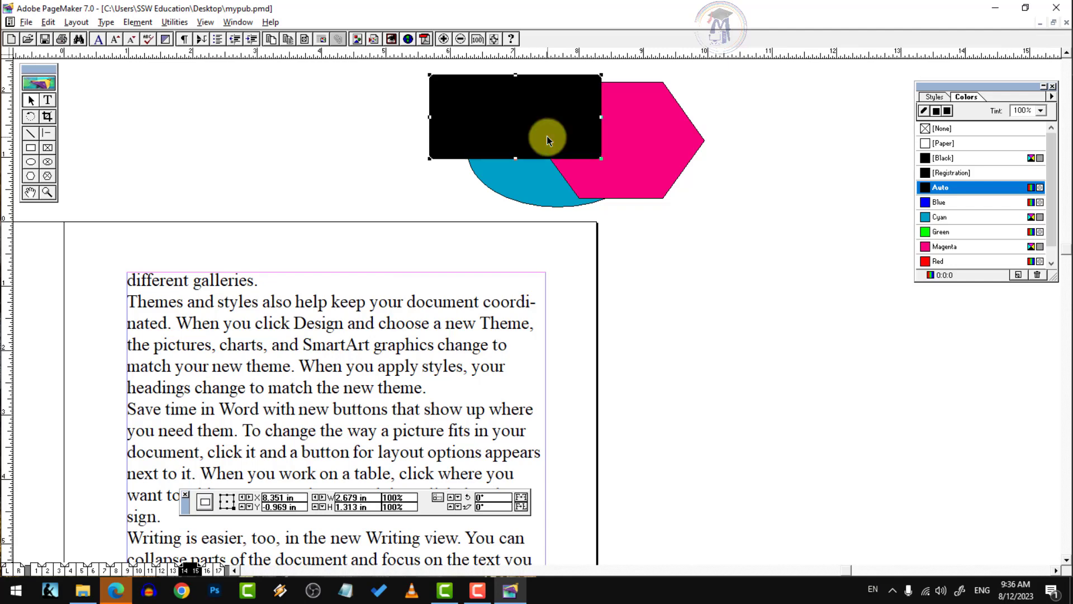
key("ctrl+shift+bracketleft")
key("ctrl+shift+bracketleft")
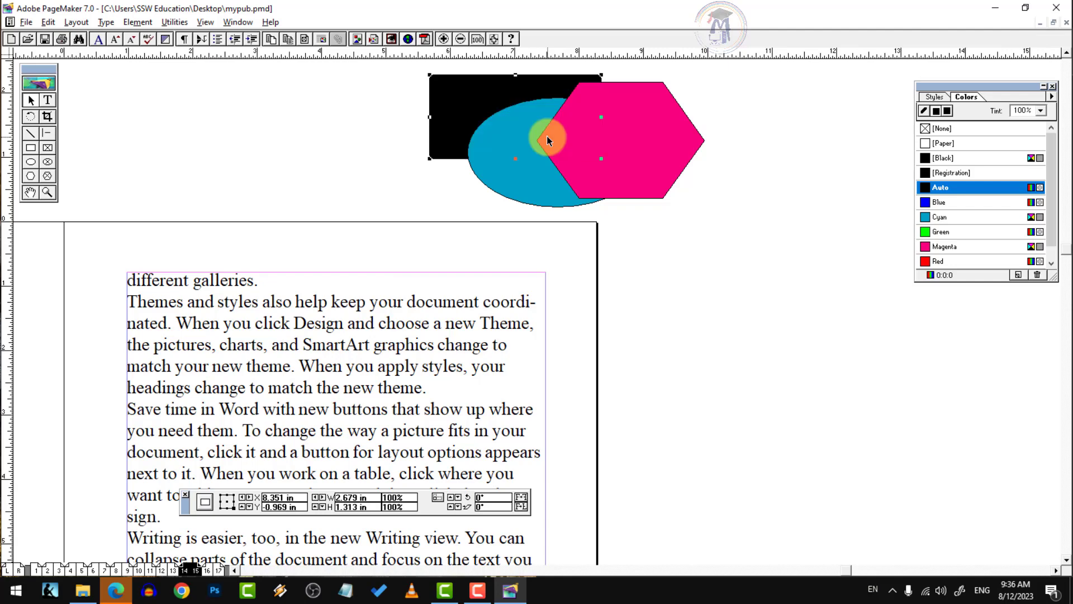
key("ctrl+shift+bracketright")
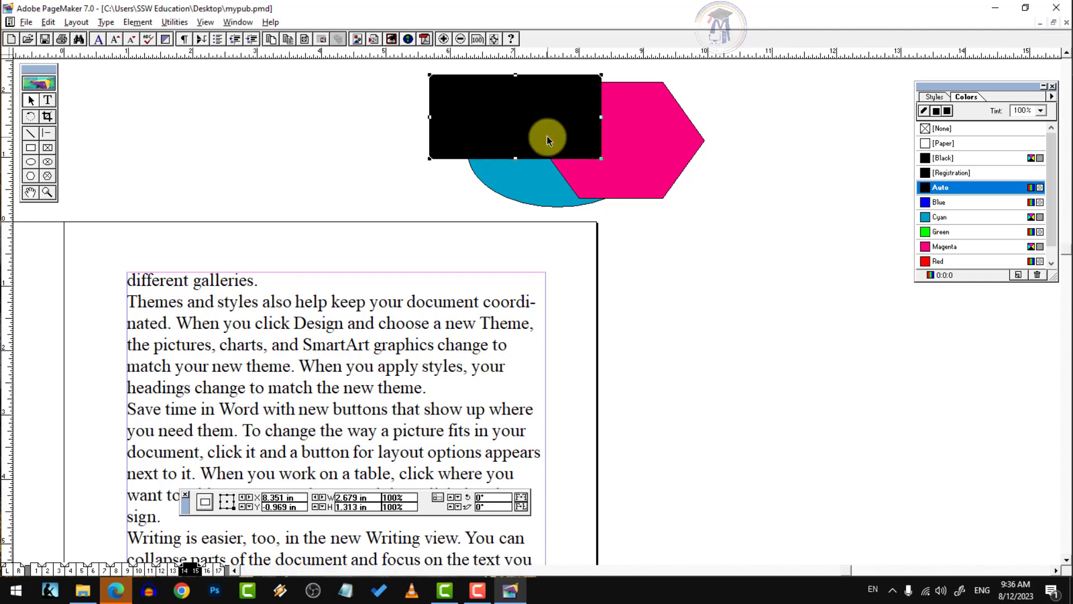
Select the black rectangle, cyan ellipse and magenta hexagon and group them
left_click_drag(359, 116, 393, 82)
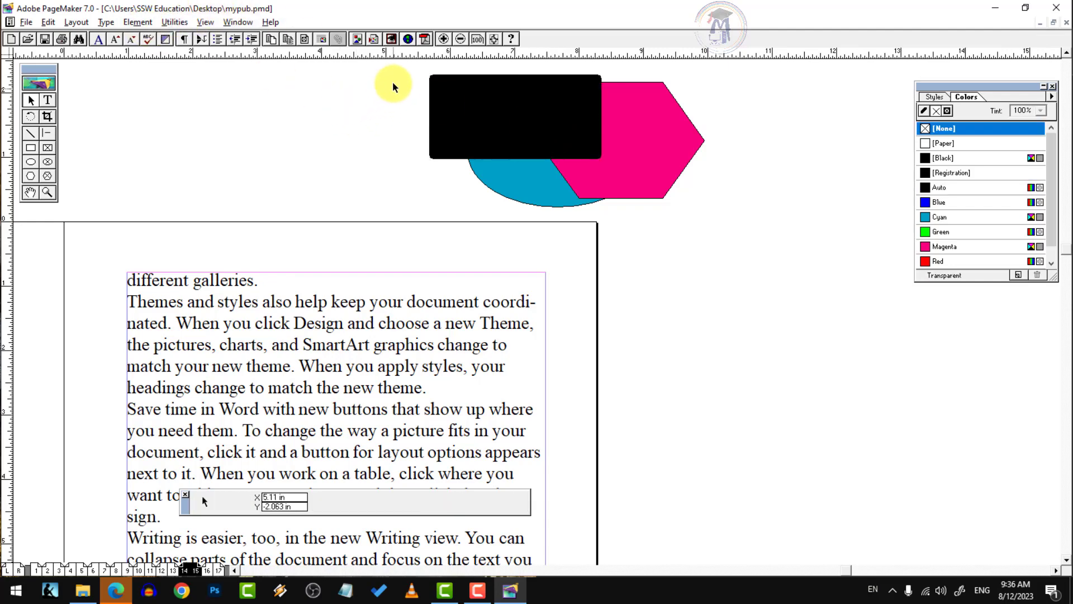
left_click_drag(656, 197, 757, 230)
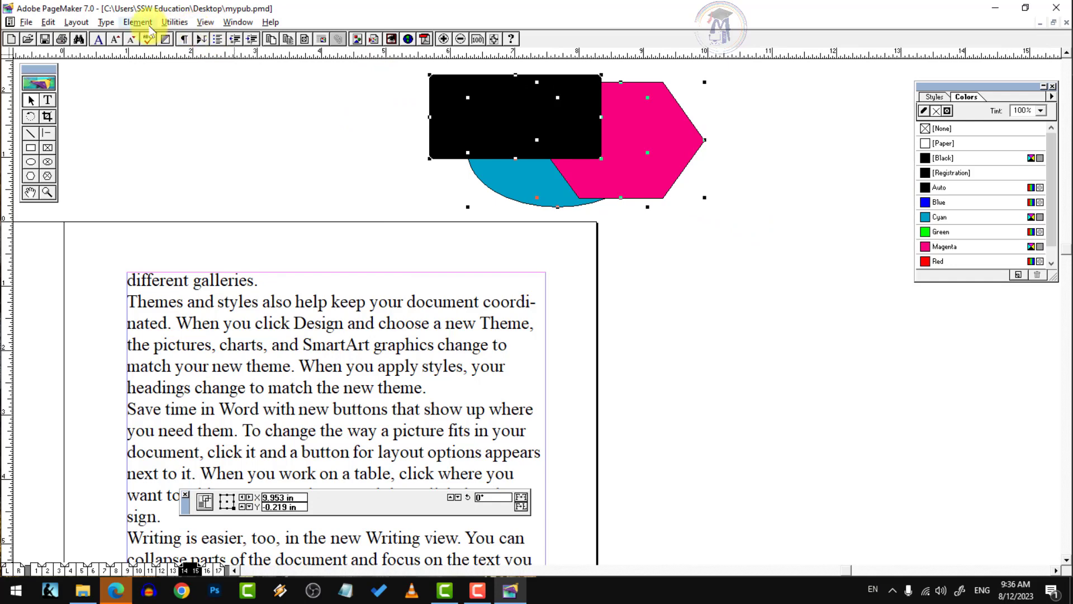
left_click(137, 22)
left_click(190, 156)
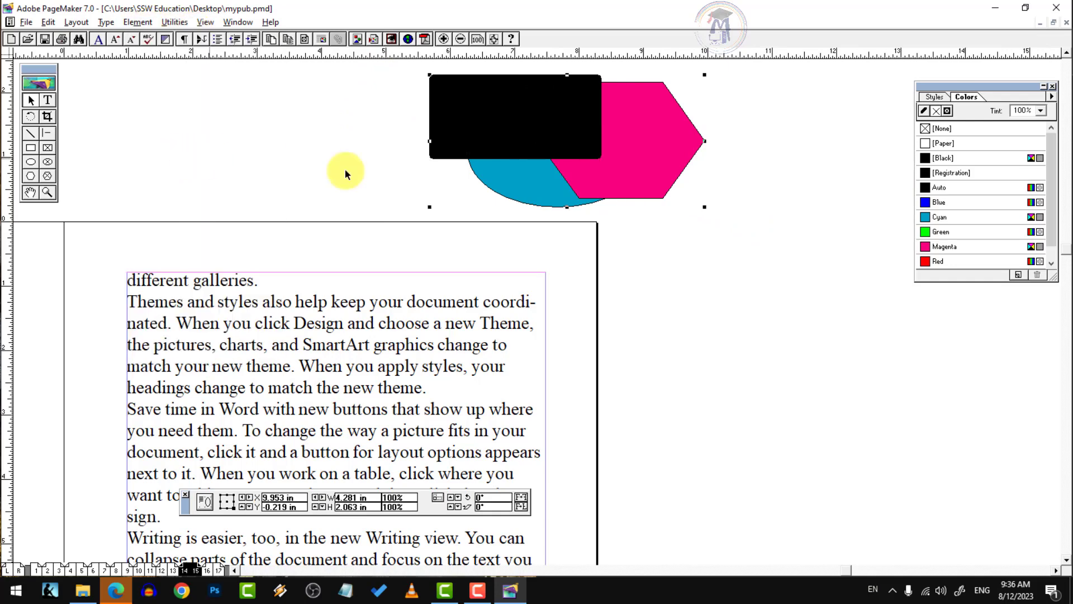
Move the grouped shapes down and left onto the page's upper edge and ungroup them
left_click_drag(657, 158, 585, 168)
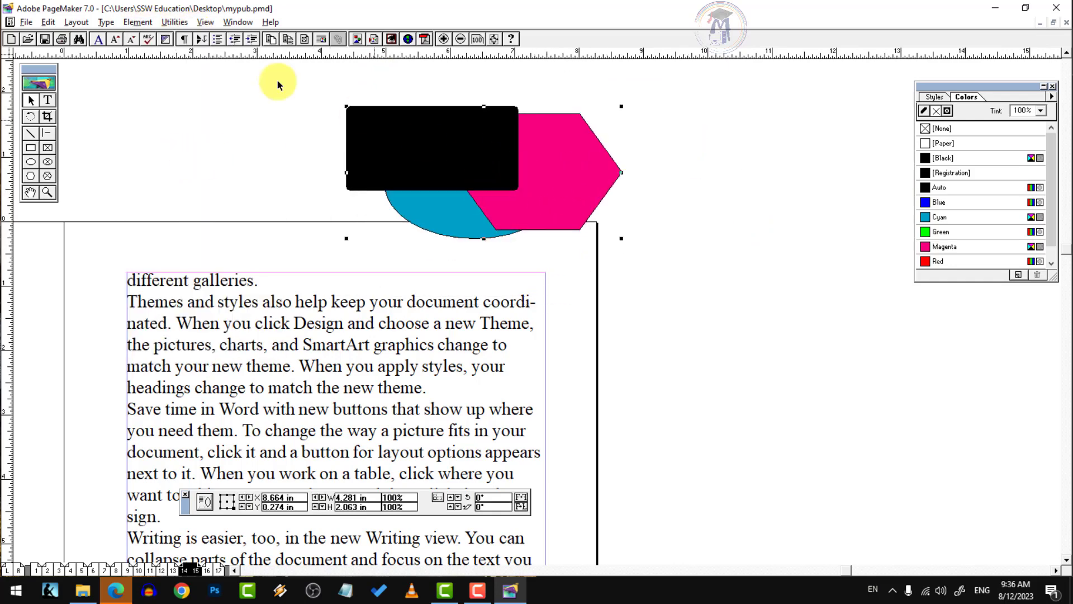
left_click(137, 22)
left_click(173, 167)
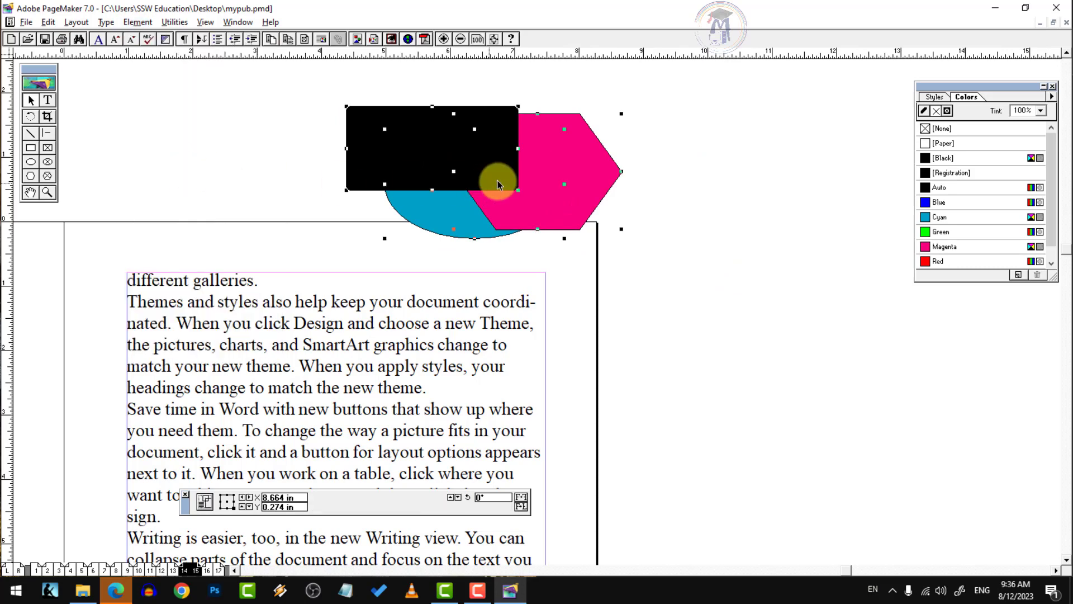
left_click(137, 22)
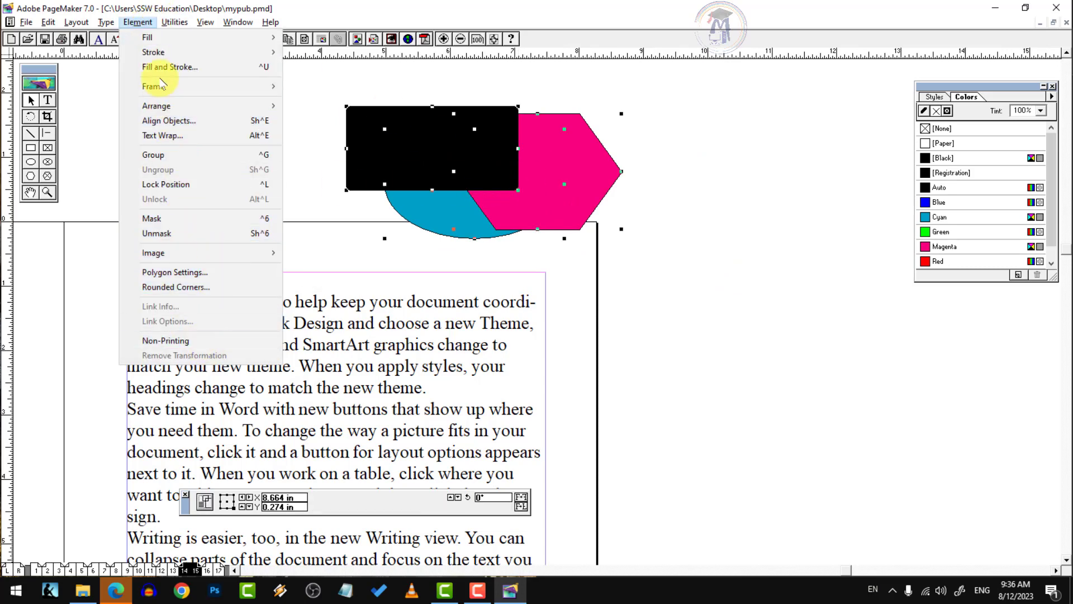
mouse_move(176, 25)
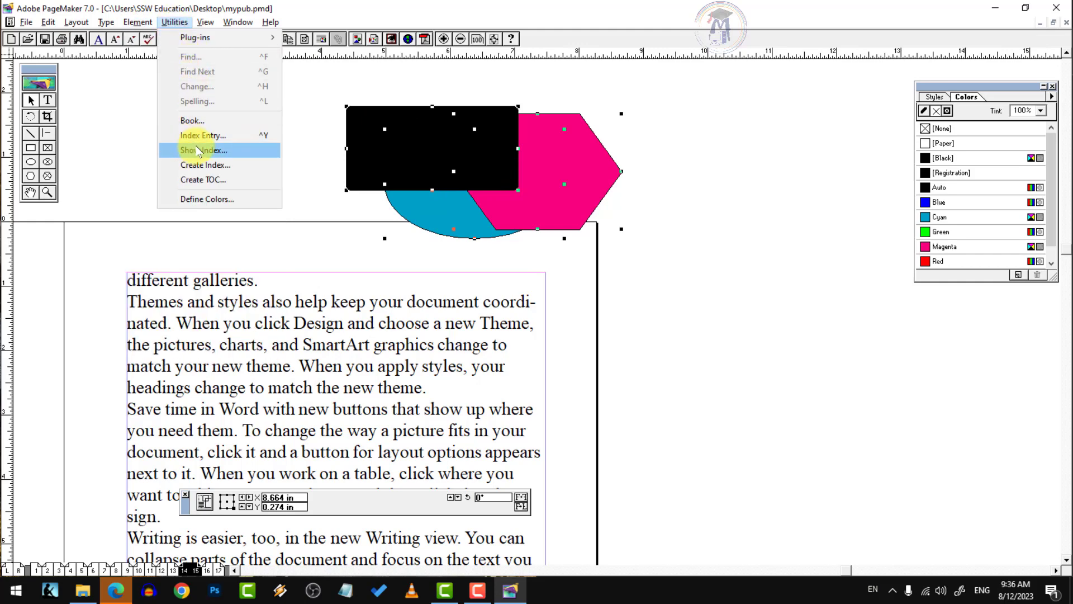
mouse_move(207, 21)
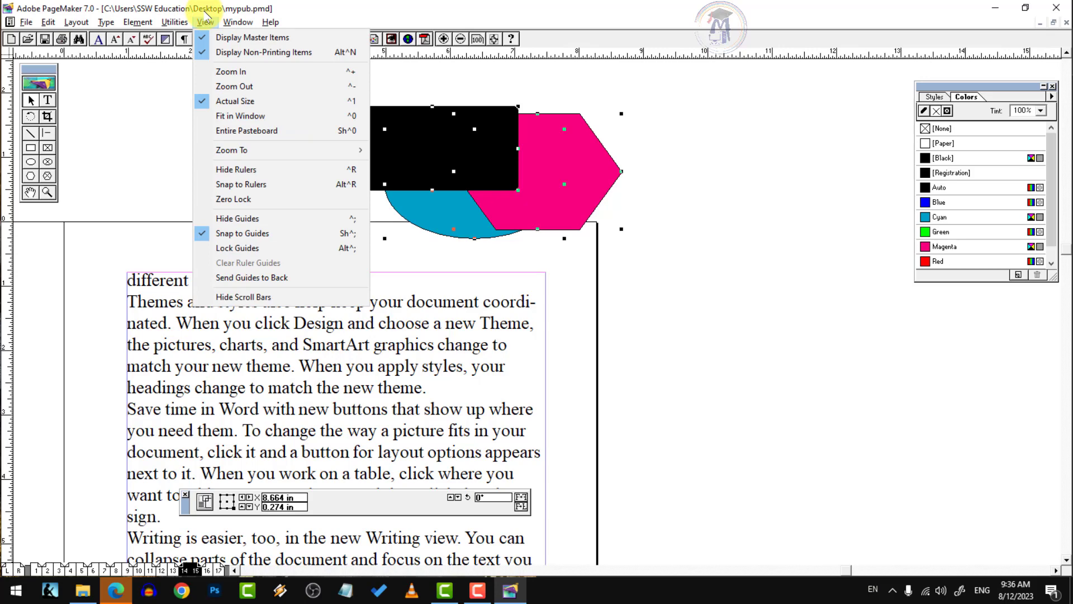
Go to the master pages and draw an ellipse about 3.25 in wide and 1.69 in high on the left master page
left_click(9, 570)
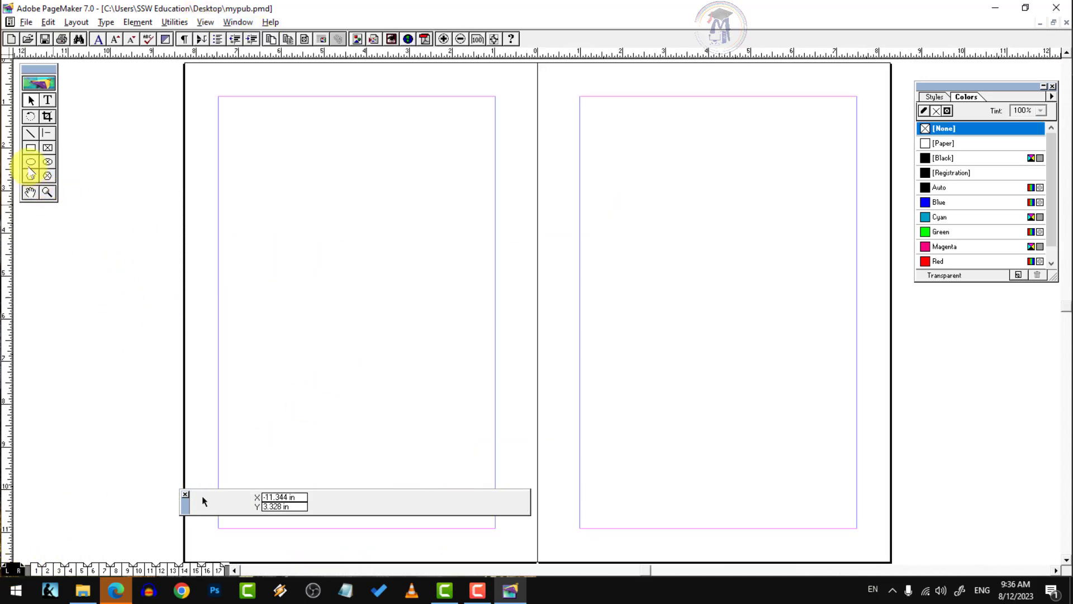
left_click(30, 162)
right_click(370, 297)
left_click_drag(463, 289, 619, 371)
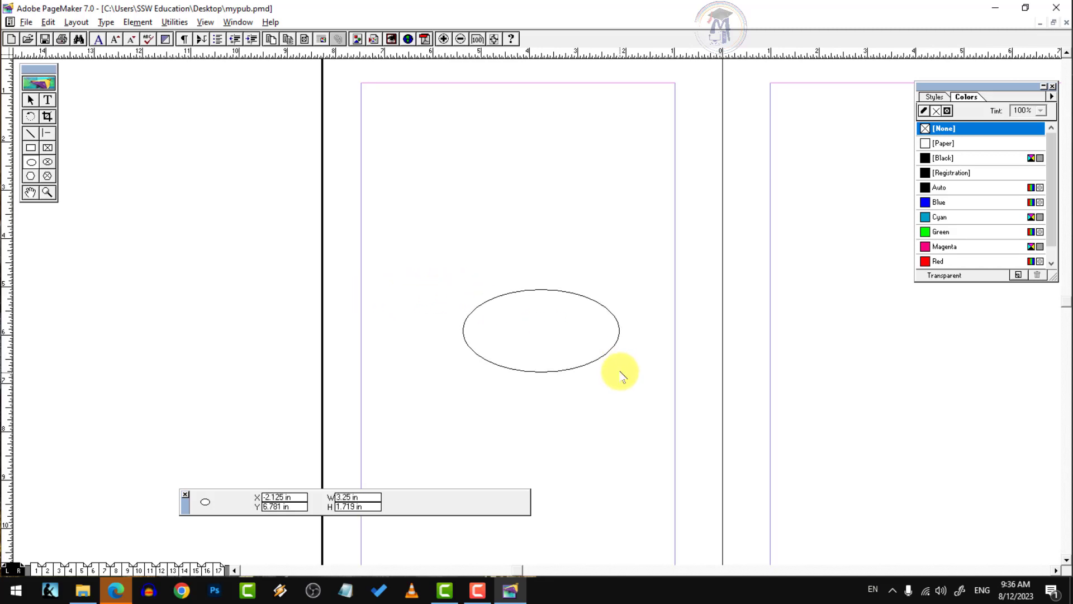
Fill the master-page ellipse with Cyan at a 25% tint
left_click(943, 232)
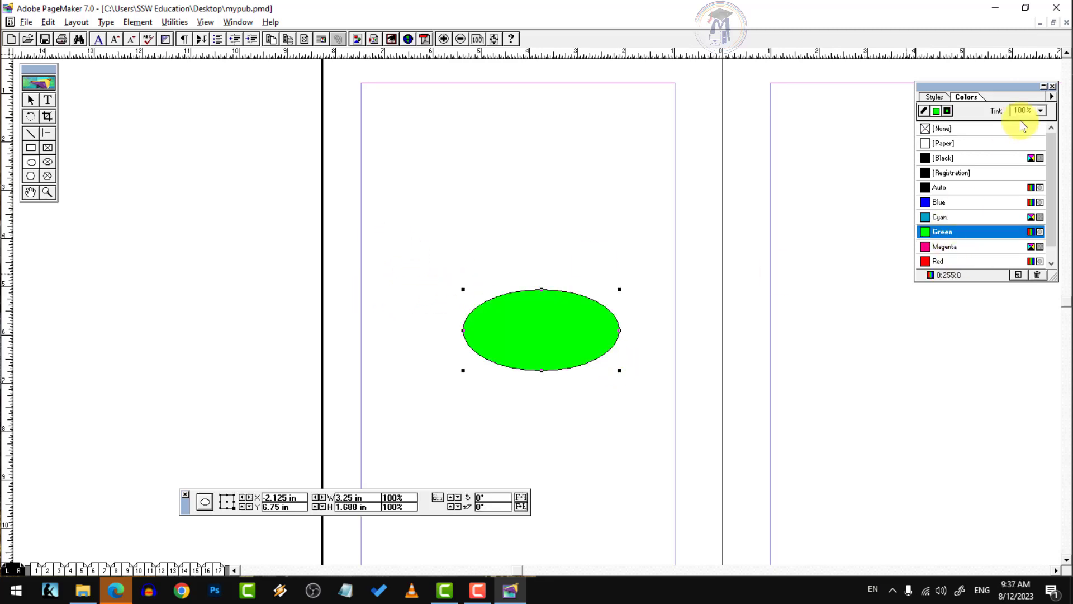
left_click(981, 218)
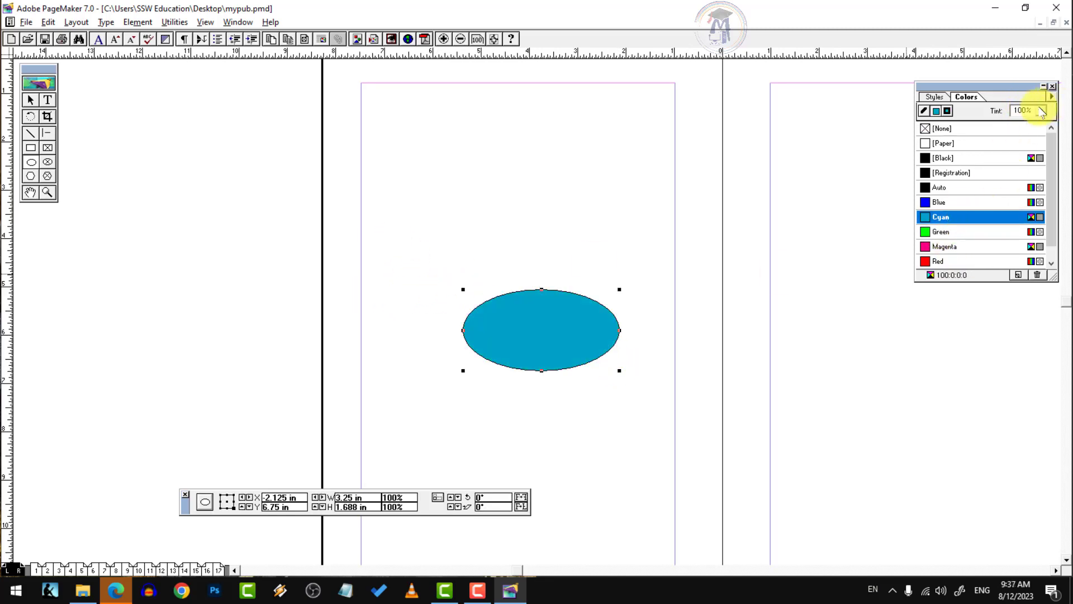
left_click(1041, 110)
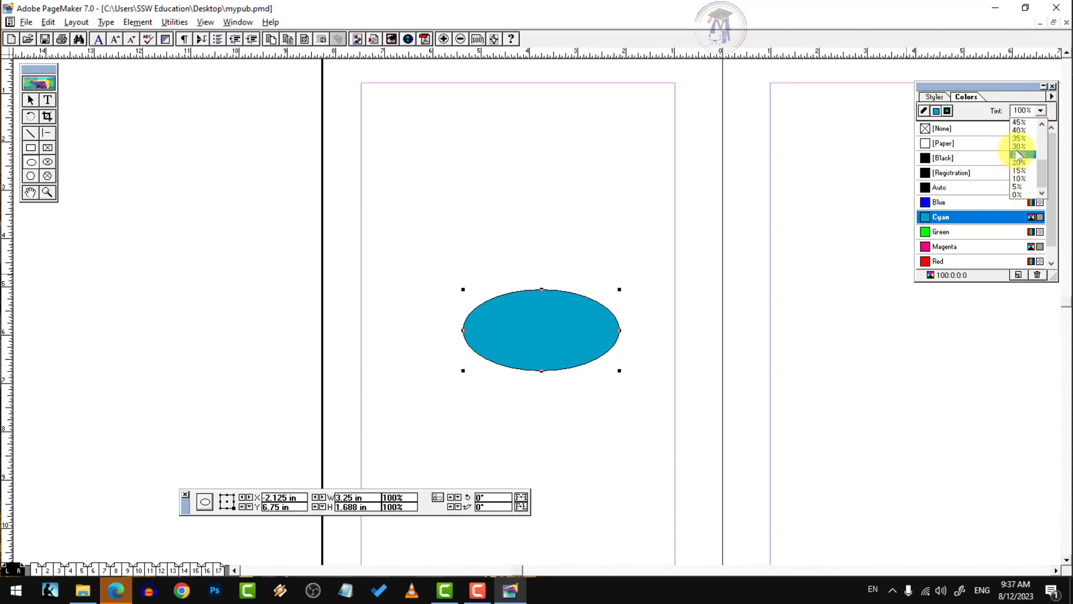
left_click(1019, 150)
Add the text "SSW Education" over the ellipse and set its font size to 25 pt
left_click(48, 102)
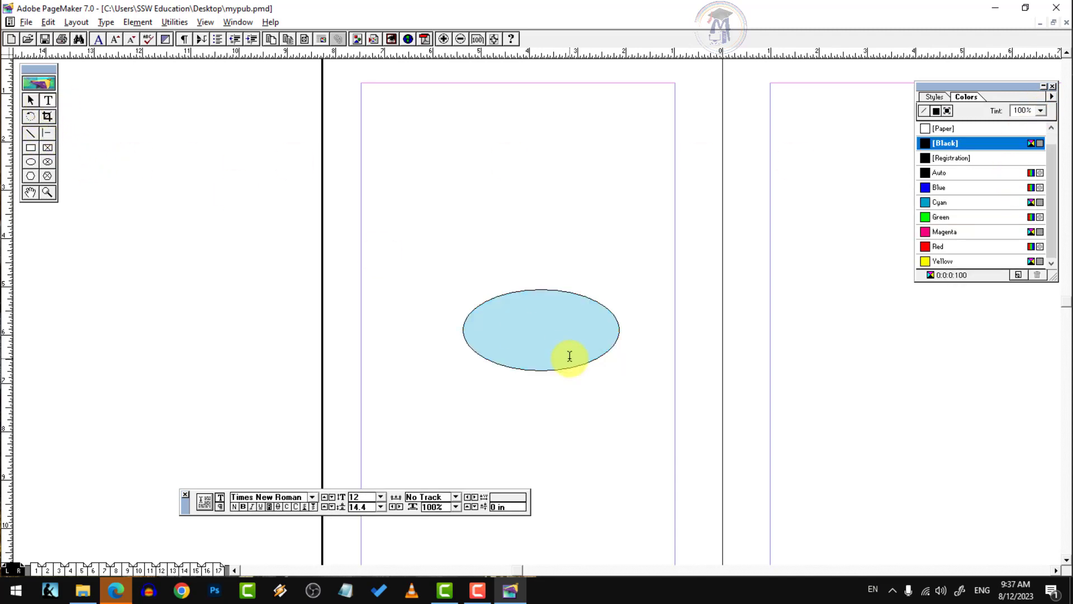
left_click(624, 343)
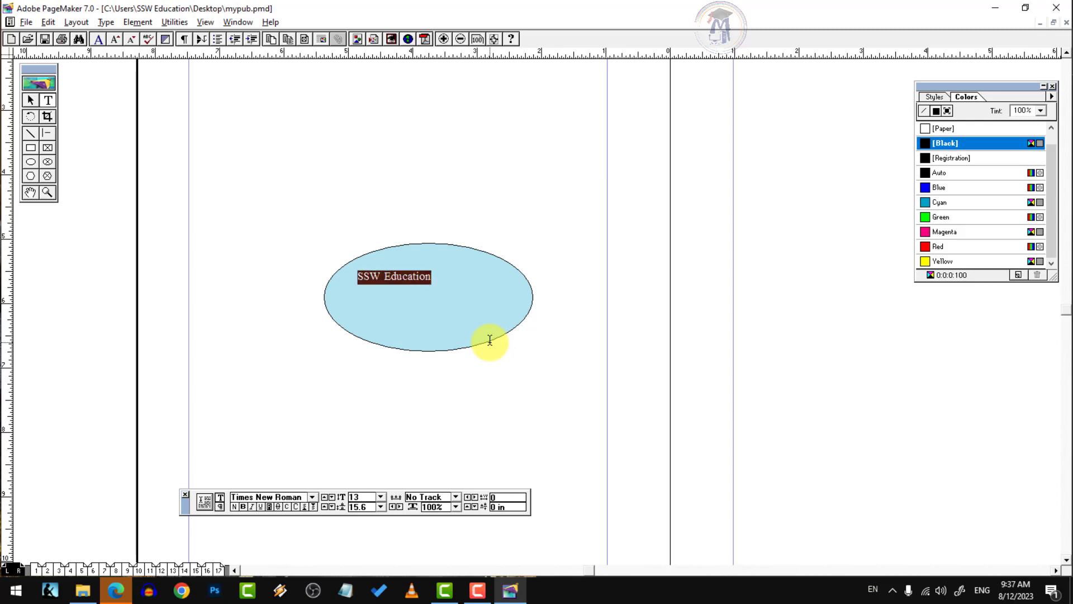
key("ctrl+alt+shift+period")
key("ctrl+alt+shift+period")
key("ctrl+alt+shift+period")
key("ctrl+alt+shift+period")
key("ctrl+alt+shift+period")
key("ctrl+alt+shift+period")
key("ctrl+alt+shift+period")
key("ctrl+alt+shift+period")
key("ctrl+alt+shift+period")
key("ctrl+alt+shift+period")
key("ctrl+alt+shift+period")
key("ctrl+alt+shift+period")
key("ctrl+alt+shift+period")
key("ctrl+alt+shift+period")
key("ctrl+alt+shift+period")
key("ctrl+alt+shift+period")
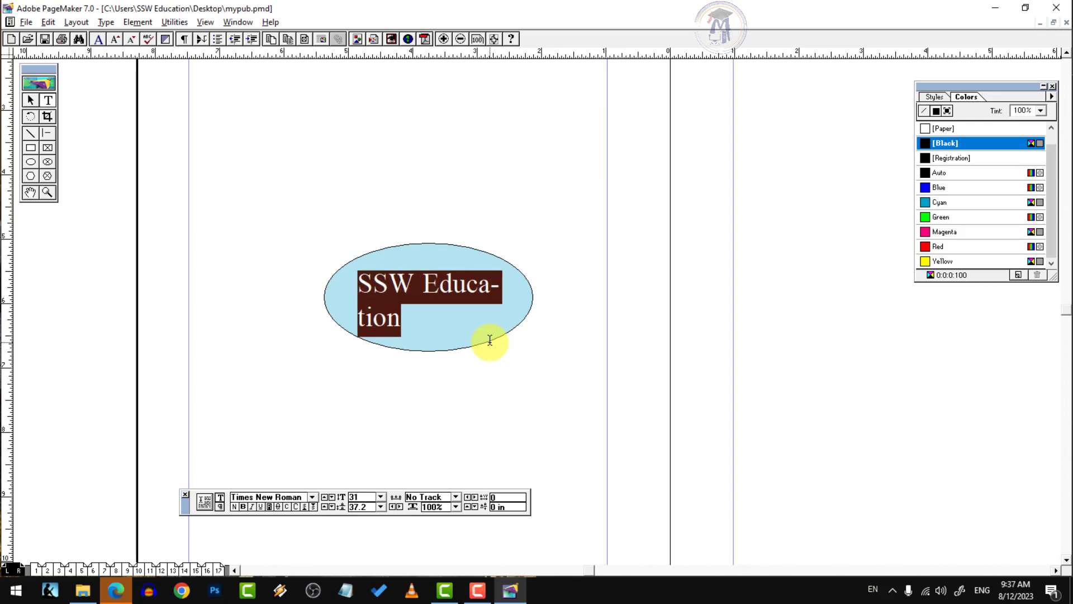
key("ctrl+alt+shift+comma")
key("ctrl+alt+shift+comma")
key("ctrl+alt+shift+comma")
key("ctrl+alt+shift+comma")
key("ctrl+alt+shift+comma")
key("ctrl+alt+shift+comma")
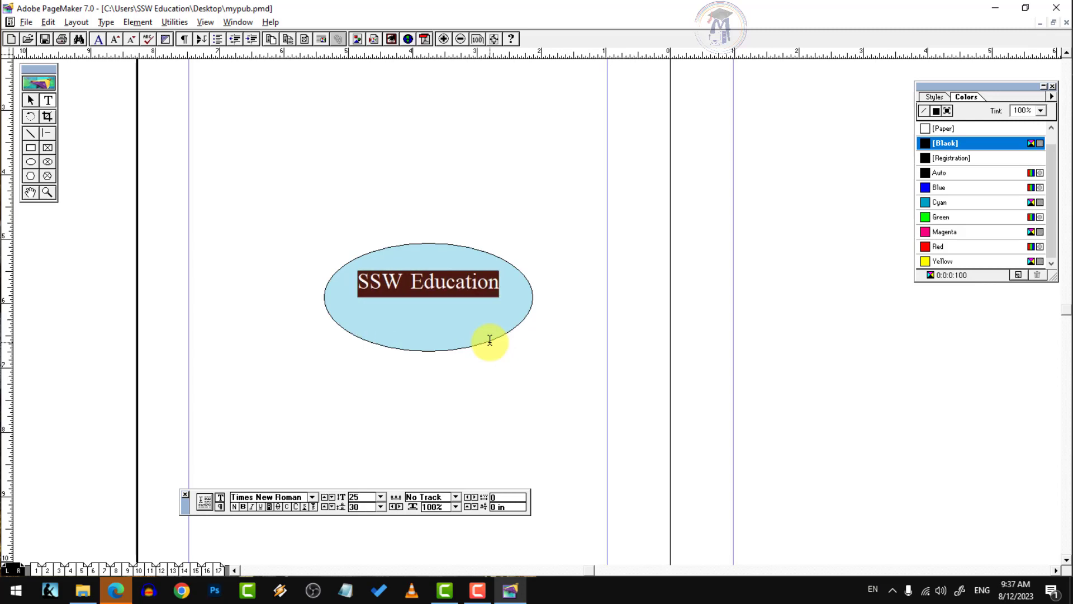
Delete the word "Education" from the ellipse text, keeping only "SSW"
left_click_drag(424, 286, 559, 292)
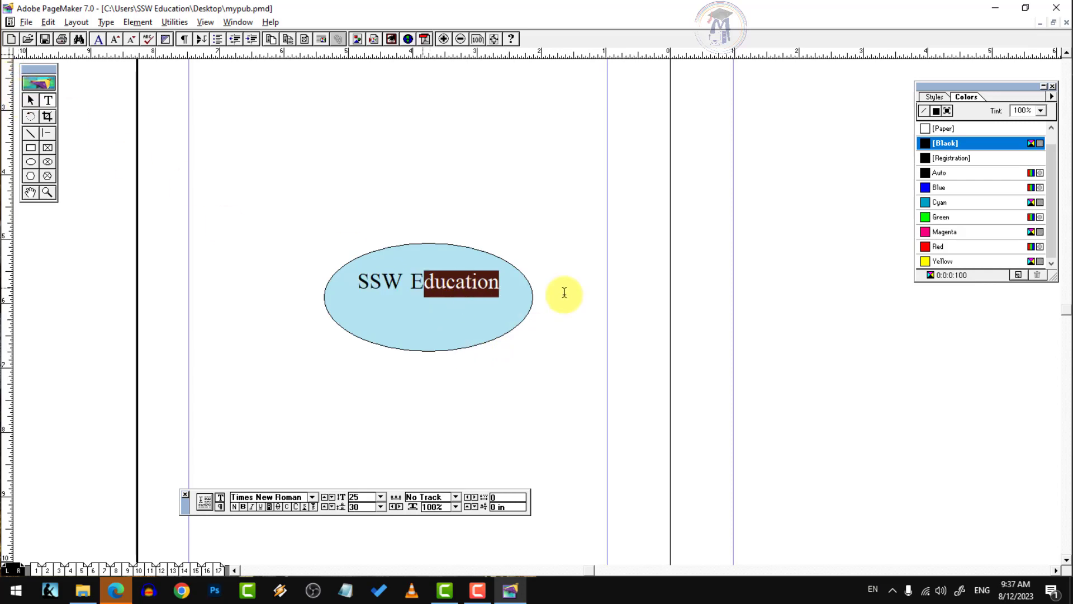
key("BackSpace")
key("BackSpace")
key("BackSpace")
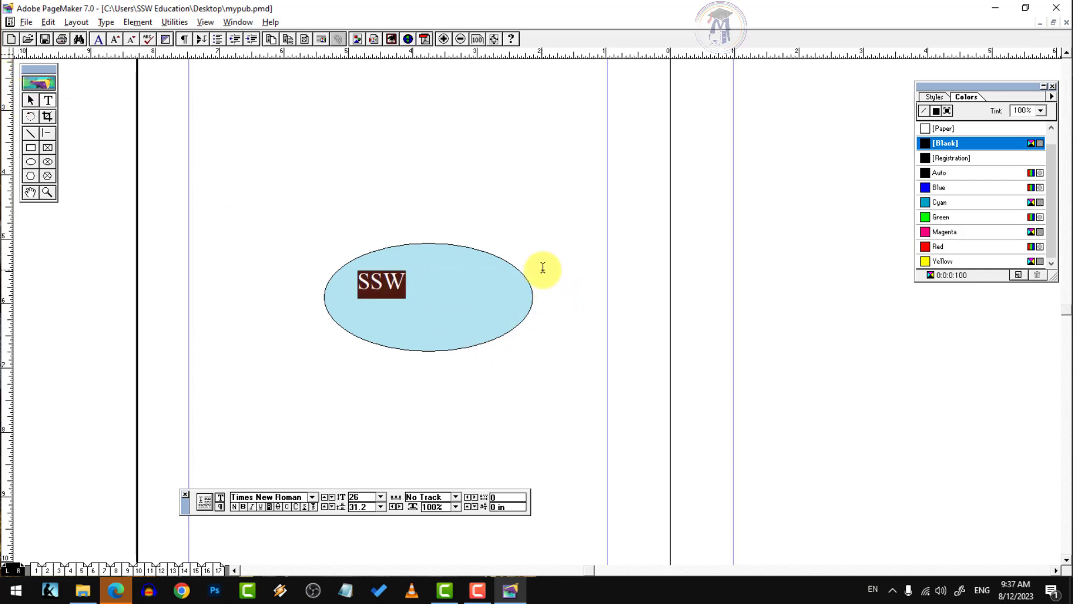
Enlarge the "SSW" text to 73 pt
key("ctrl+a")
key("ctrl+alt+shift+period")
key("ctrl+alt+shift+period")
key("ctrl+alt+shift+period")
key("ctrl+alt+shift+period")
key("ctrl+alt+shift+period")
key("ctrl+alt+shift+period")
key("ctrl+alt+shift+period")
key("ctrl+alt+shift+period")
key("ctrl+alt+shift+period")
key("ctrl+alt+shift+period")
key("ctrl+alt+shift+period")
key("ctrl+alt+shift+period")
key("ctrl+alt+shift+period")
key("ctrl+alt+shift+period")
key("ctrl+alt+shift+period")
key("ctrl+alt+shift+period")
key("ctrl+alt+shift+period")
key("ctrl+alt+shift+period")
key("ctrl+alt+shift+period")
key("ctrl+alt+shift+period")
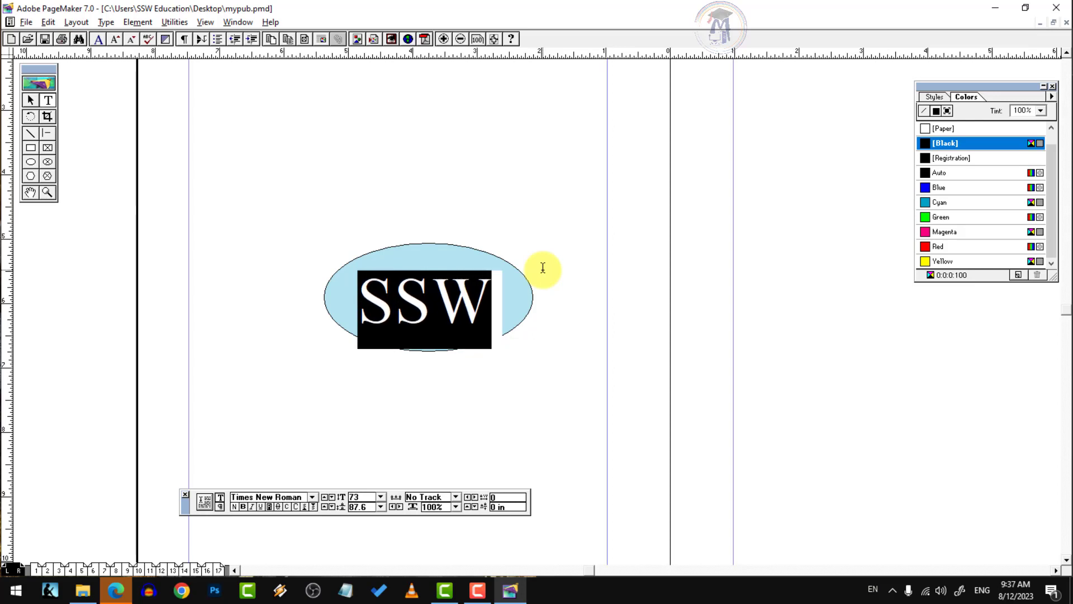
Move the "SSW" text block slightly up so it sits inside the ellipse, and check both objects by selecting them together
left_click(31, 101)
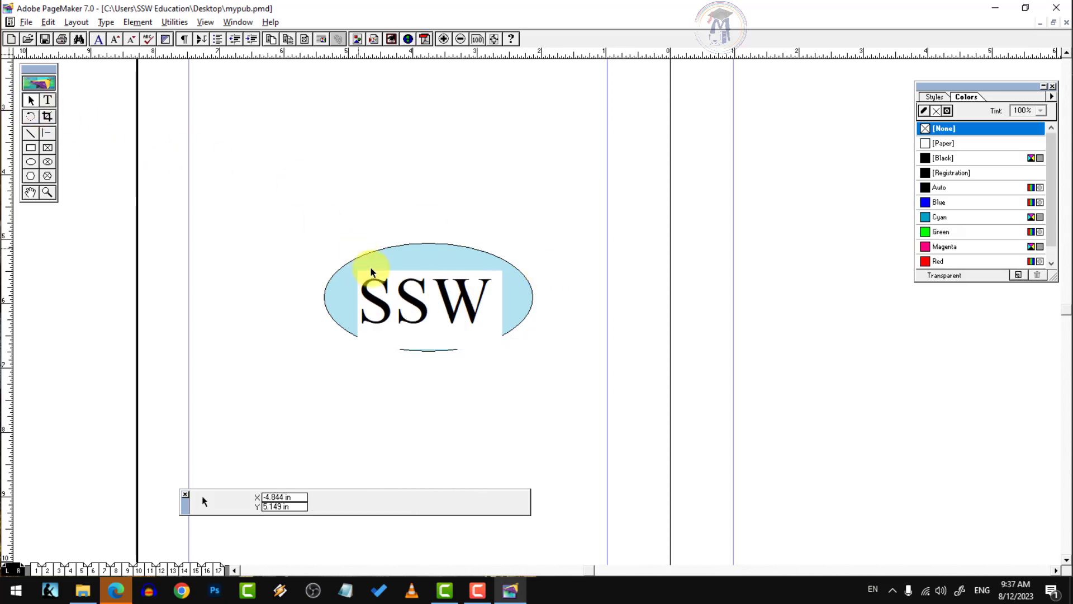
left_click(412, 282)
left_click(517, 307, "ctrl+alt")
left_click(520, 312, "ctrl")
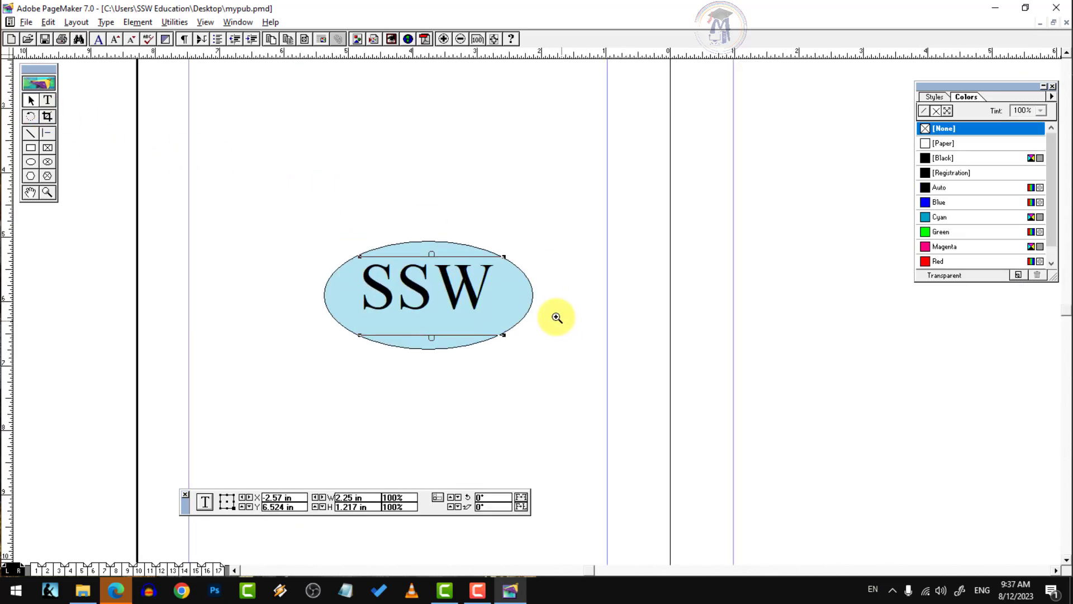
left_click(296, 203)
left_click_drag(586, 413, 586, 412)
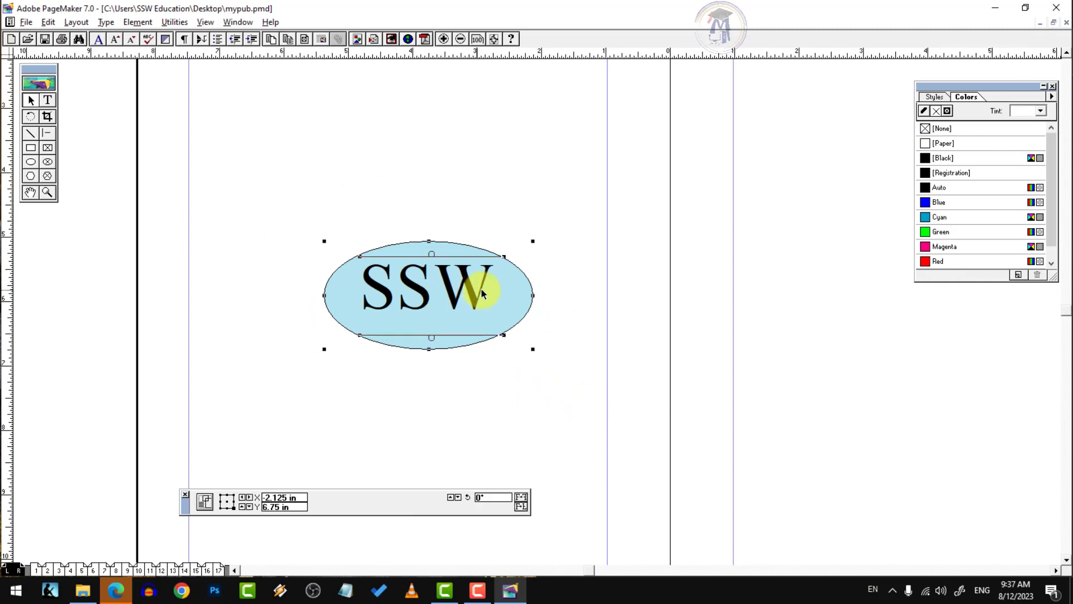
left_click(397, 286)
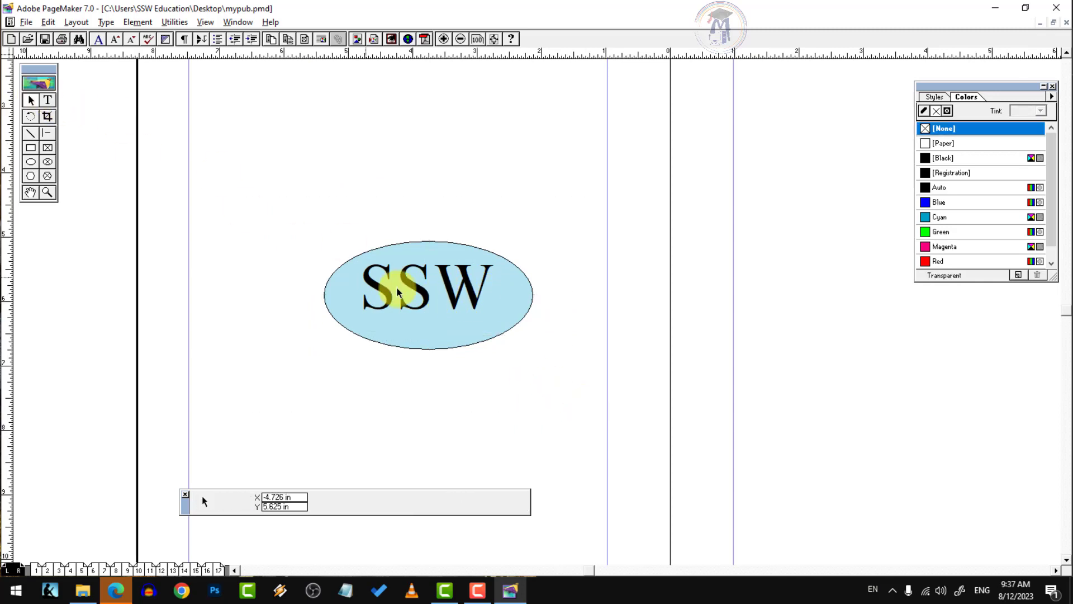
Set the tint of the black "SSW" text to 35% and select the text block together with the ellipse
left_click(48, 101)
key("ctrl+a")
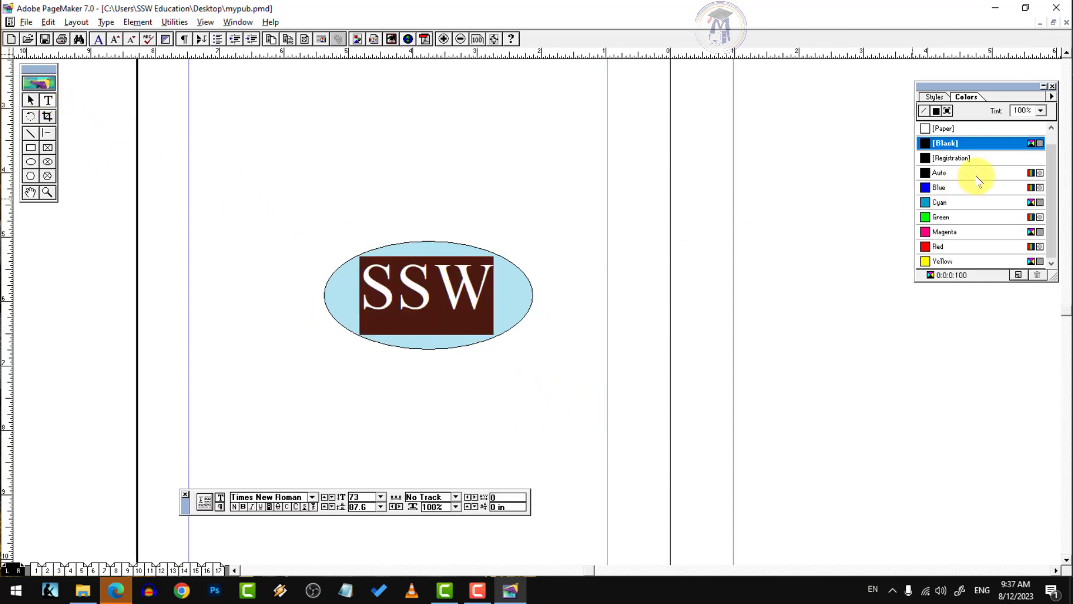
left_click(1041, 110)
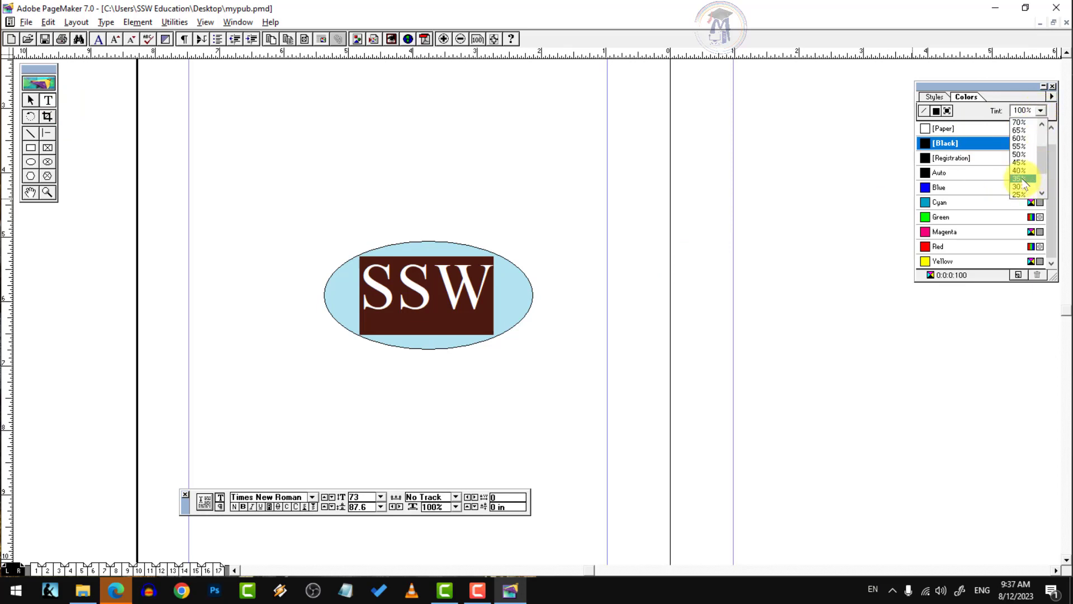
left_click(1021, 179)
left_click(30, 100)
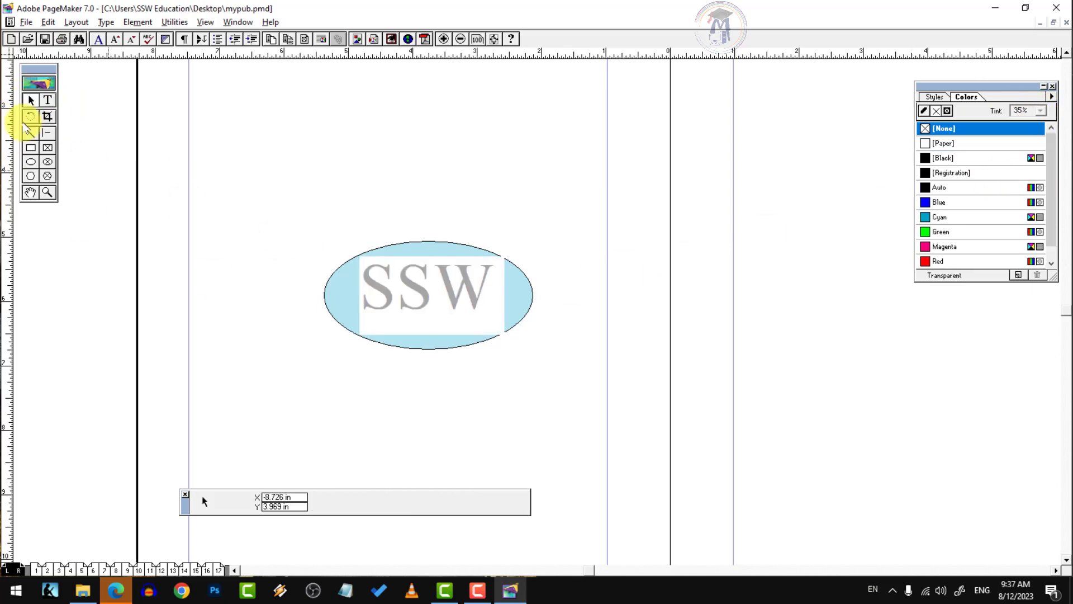
left_click_drag(283, 200, 579, 398)
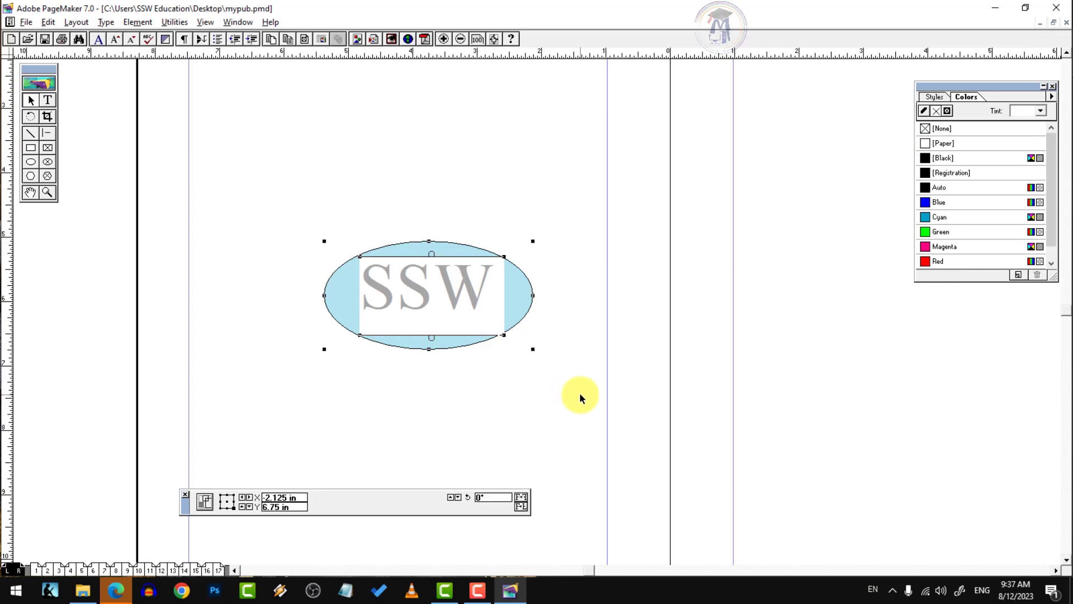
Paste a copy of the ellipse-and-"SSW" watermark and move it onto the right master page
key("ctrl+v")
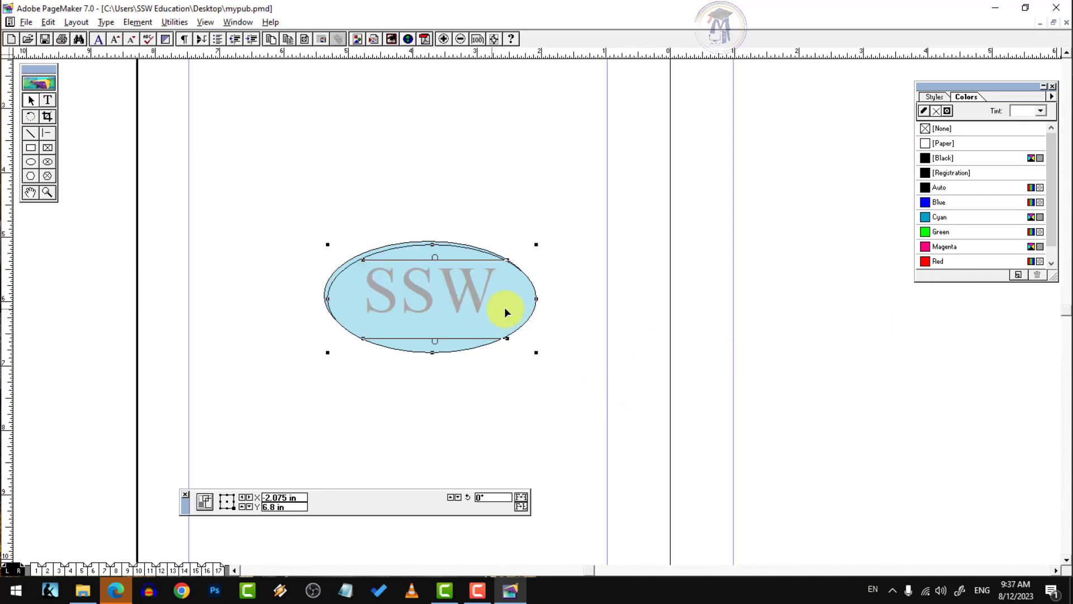
left_click_drag(506, 312, 1026, 317)
key("ctrl+minus")
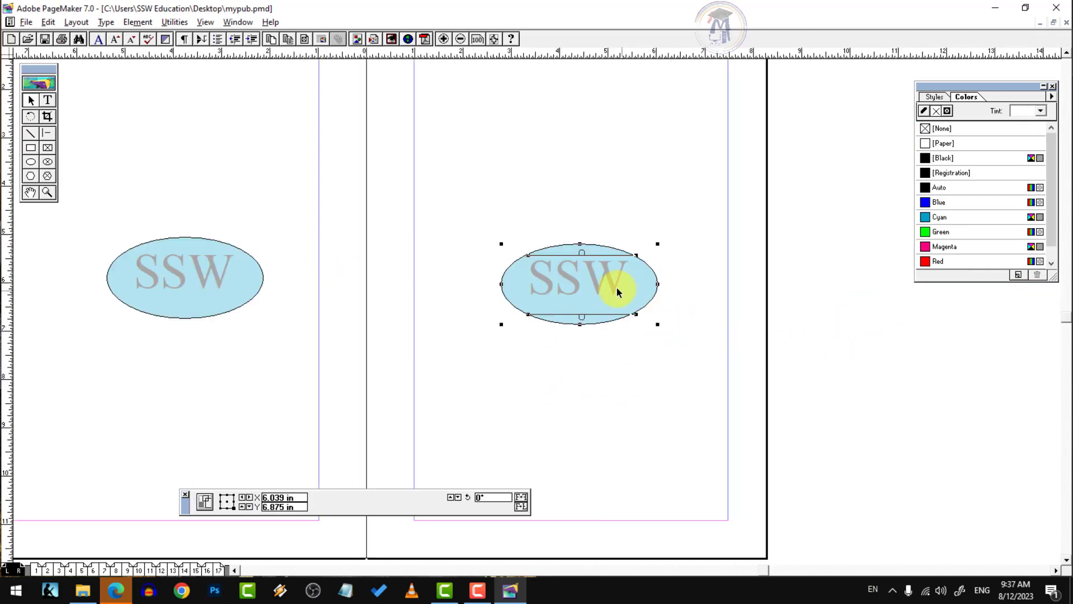
Recolor the copied ellipse on the right master page green at 30% tint, trying red on the way
left_click(669, 278)
left_click(960, 248)
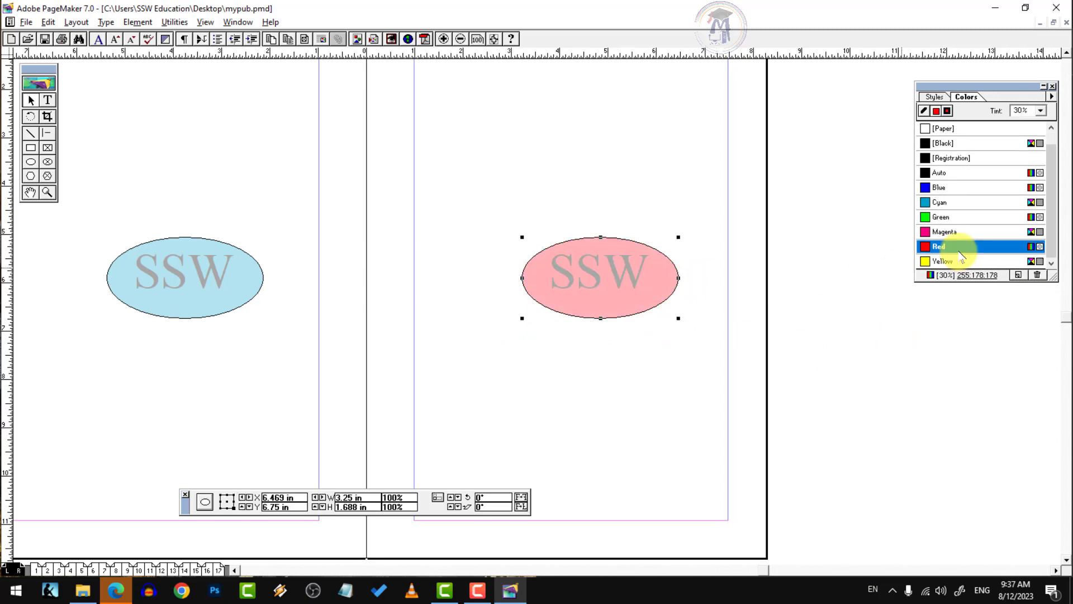
left_click(955, 233)
left_click(951, 219)
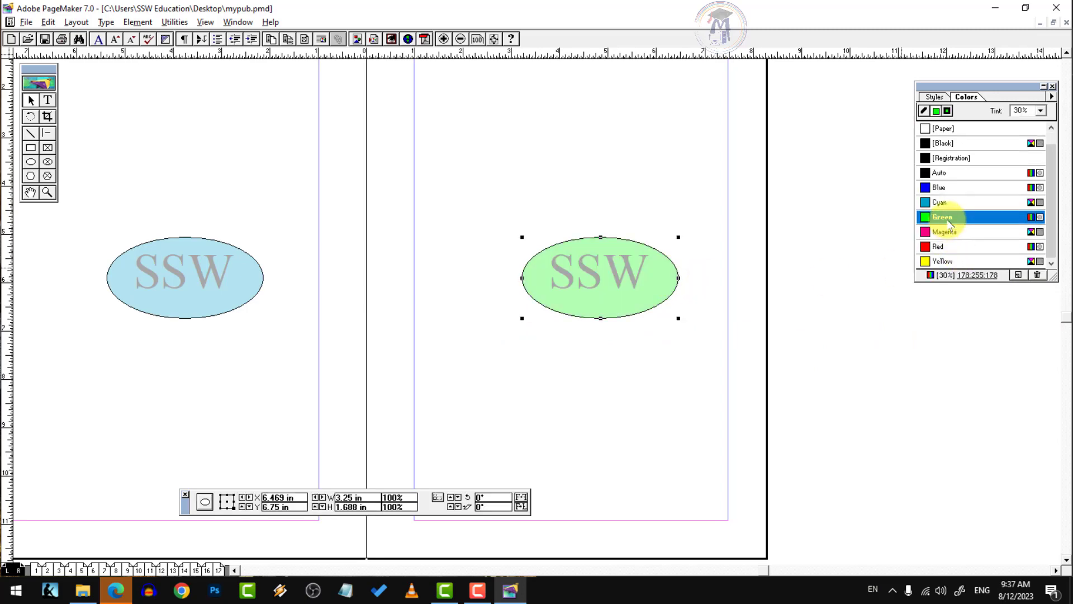
left_click(473, 237)
Look through several spreads of the document, including pages 8–9, 12–13 and 14–15, to check the watermark behind the text
left_click(36, 570)
left_click(115, 570)
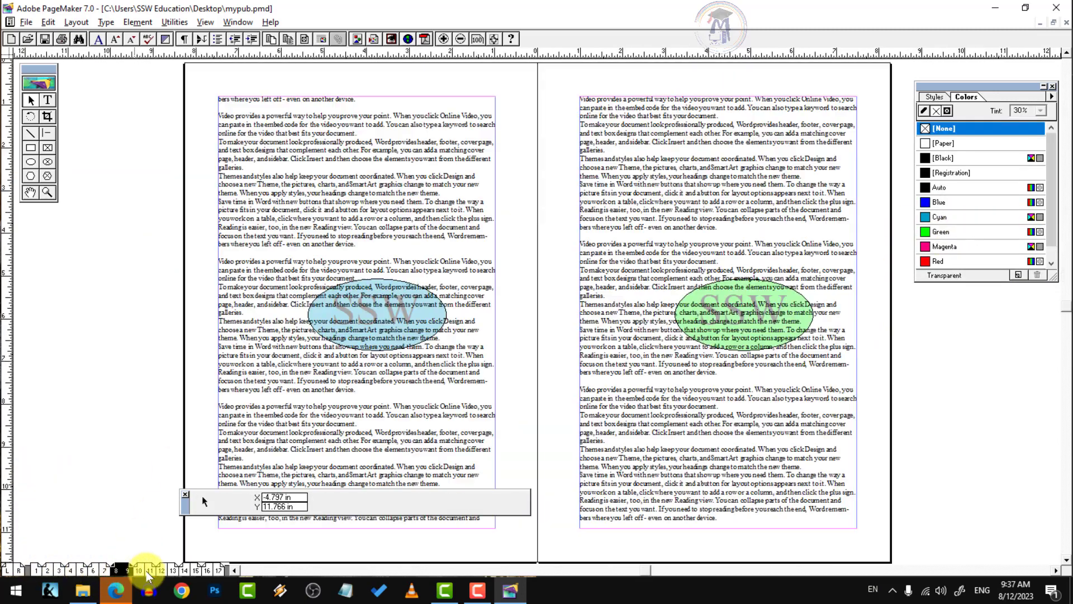
left_click(161, 570)
left_click(172, 570)
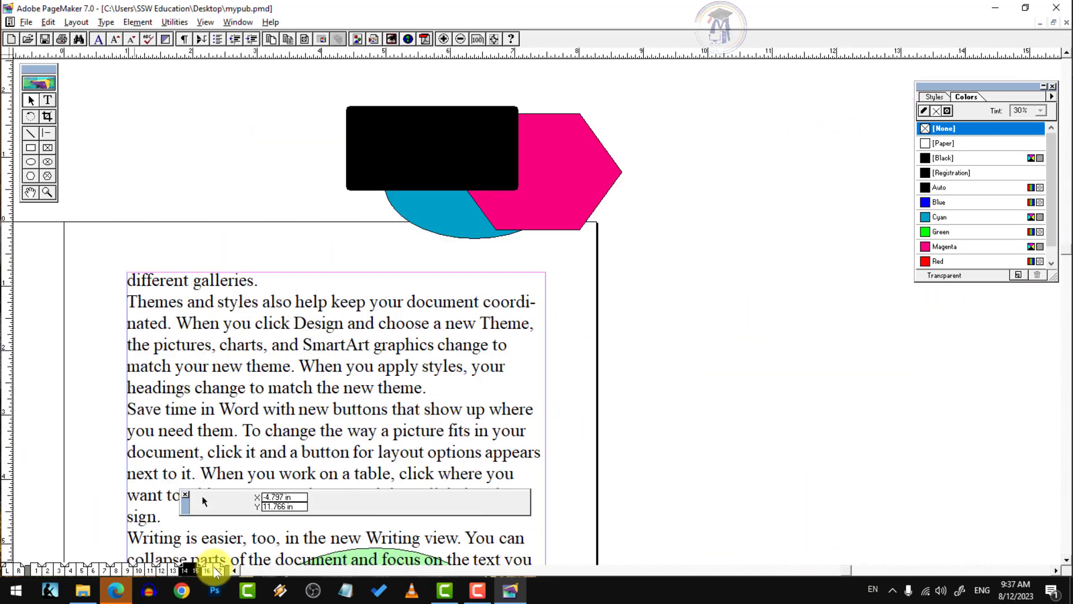
left_click(176, 570)
left_click(175, 571)
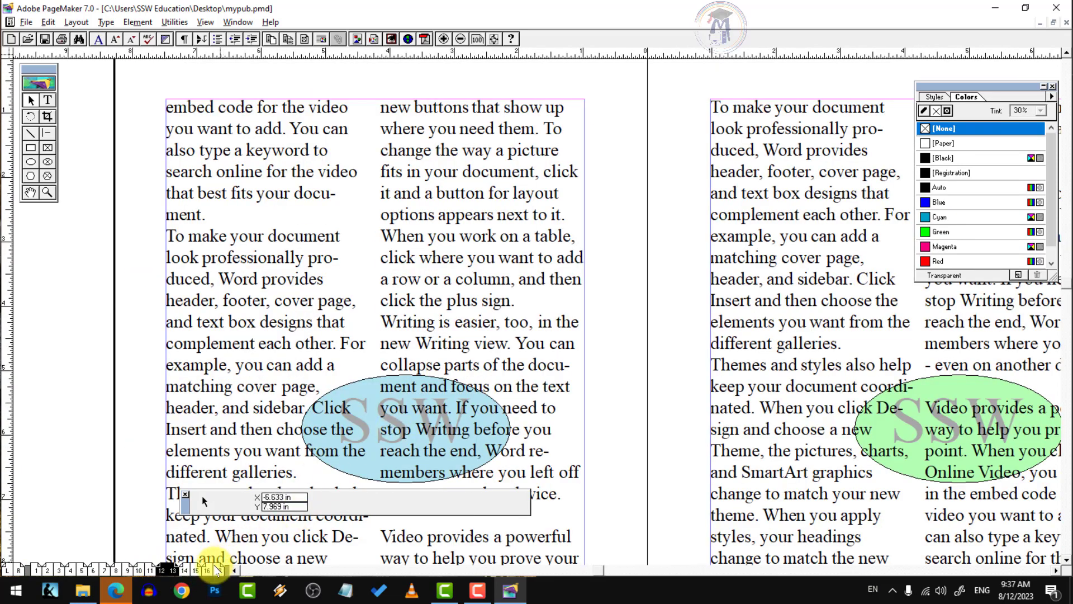
Go to pages 16–17 and turn off the display of master items
left_click(207, 570)
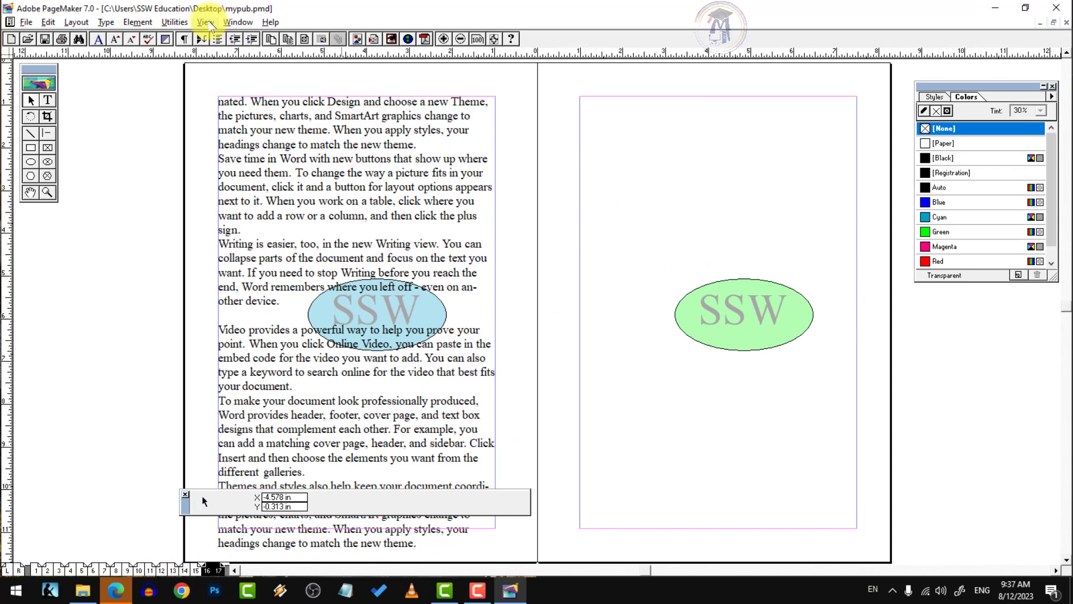
left_click(203, 22)
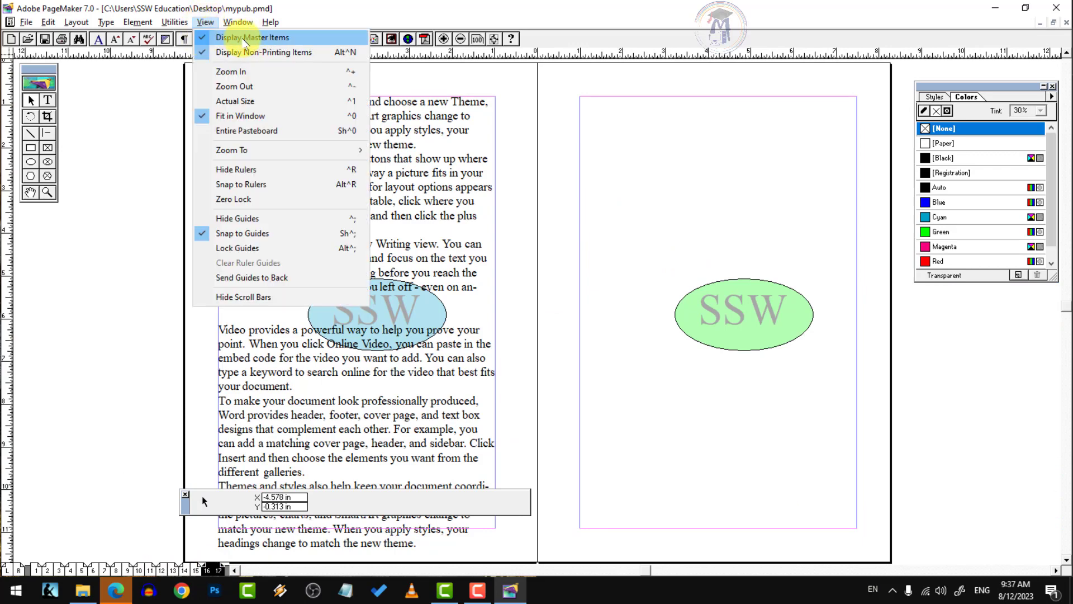
left_click(244, 38)
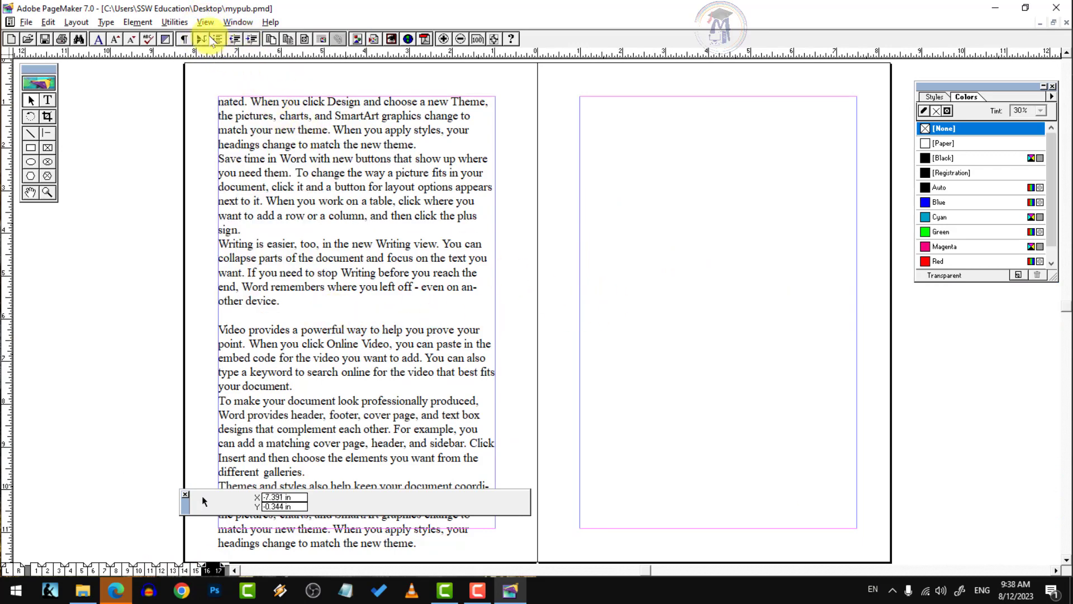
View pages 16–17 zoomed in and at actual size, and return to fitting the spread in the window
left_click(201, 22)
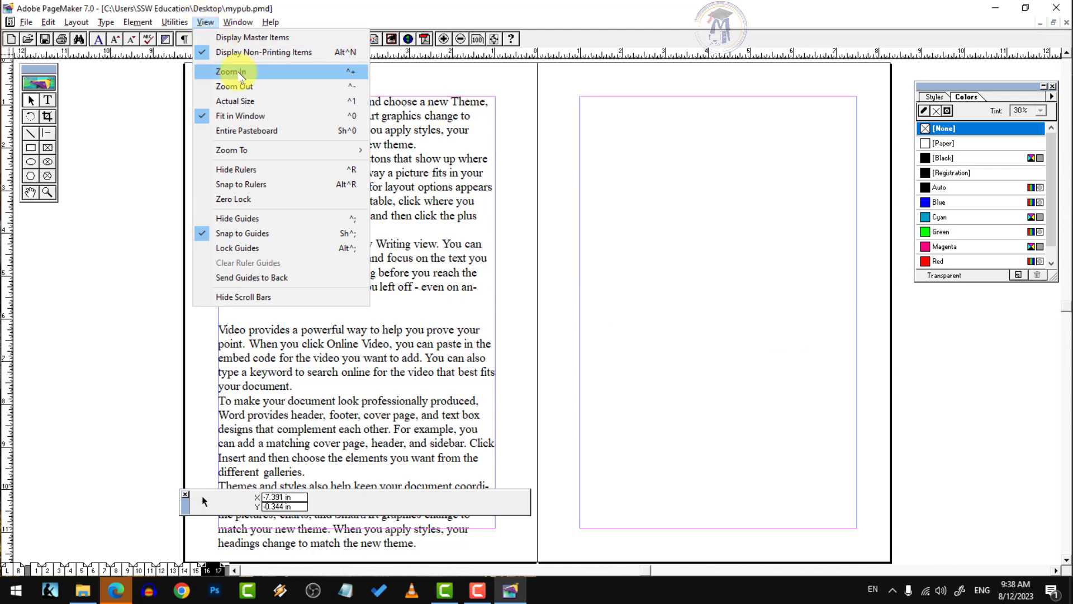
left_click(239, 74)
left_click(205, 23)
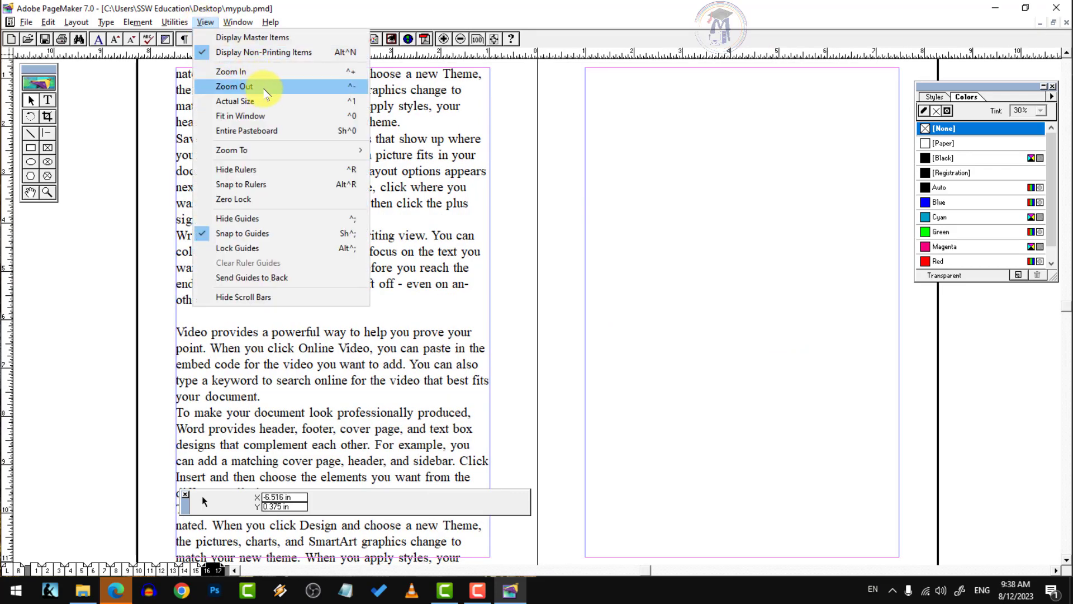
left_click(257, 103)
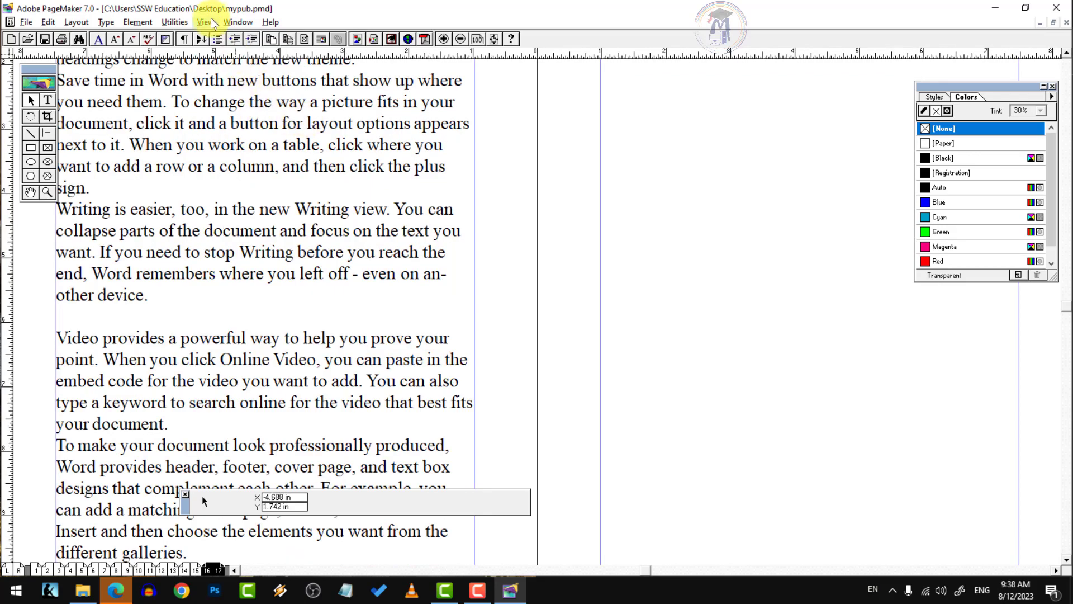
left_click(205, 22)
left_click(260, 116)
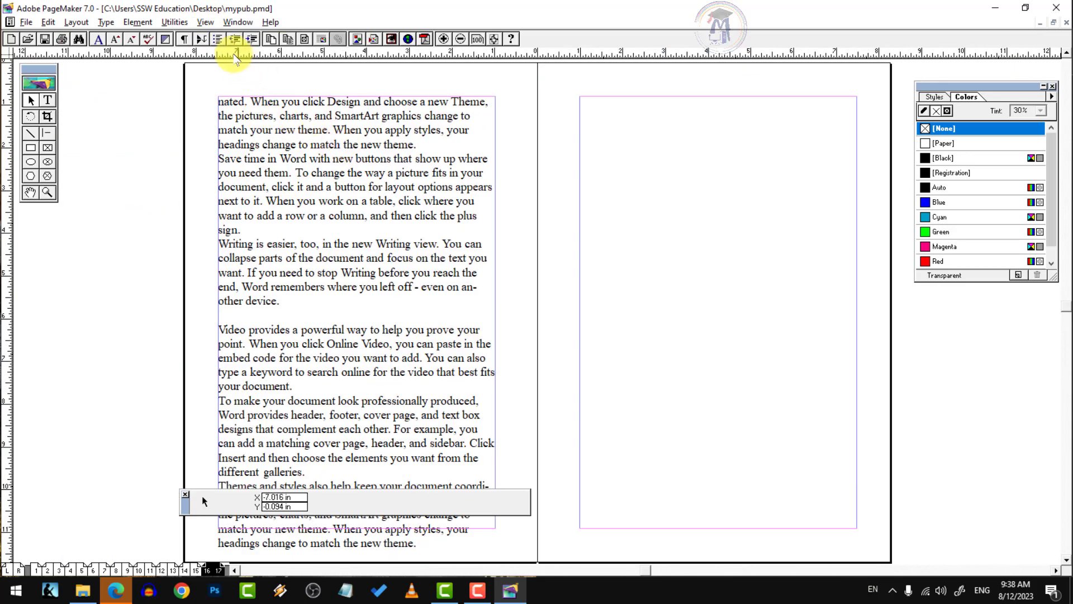
View the entire pasteboard and return to fitting the spread in the window
left_click(205, 22)
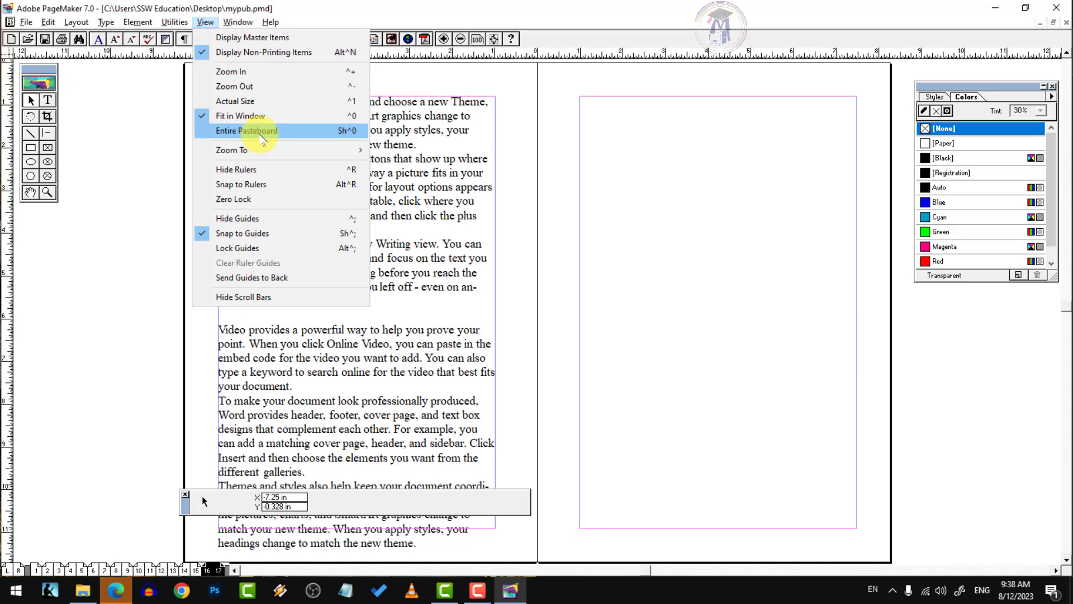
left_click(260, 131)
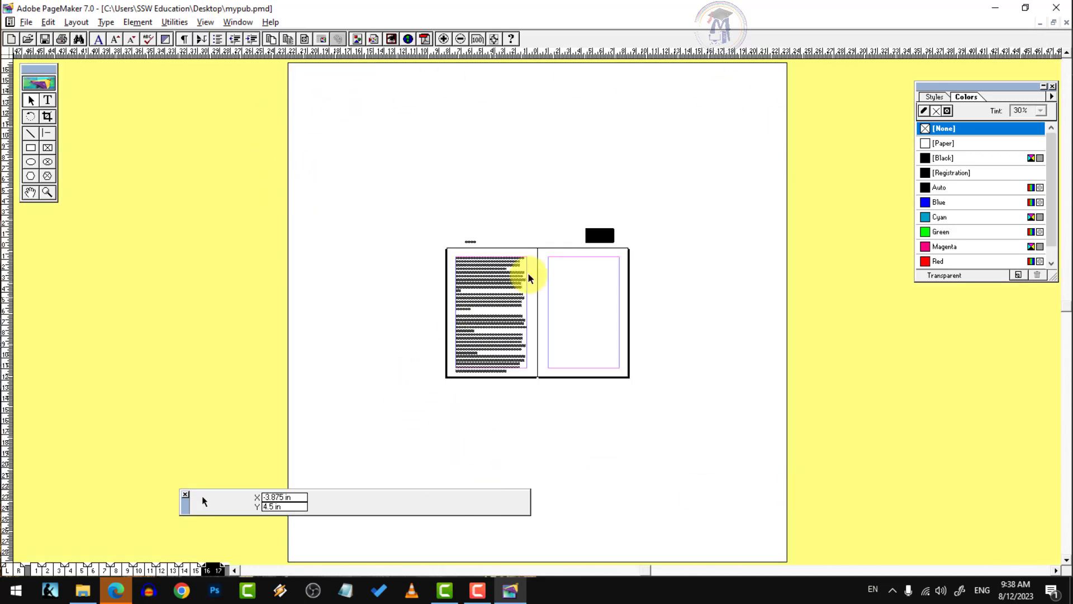
left_click(205, 22)
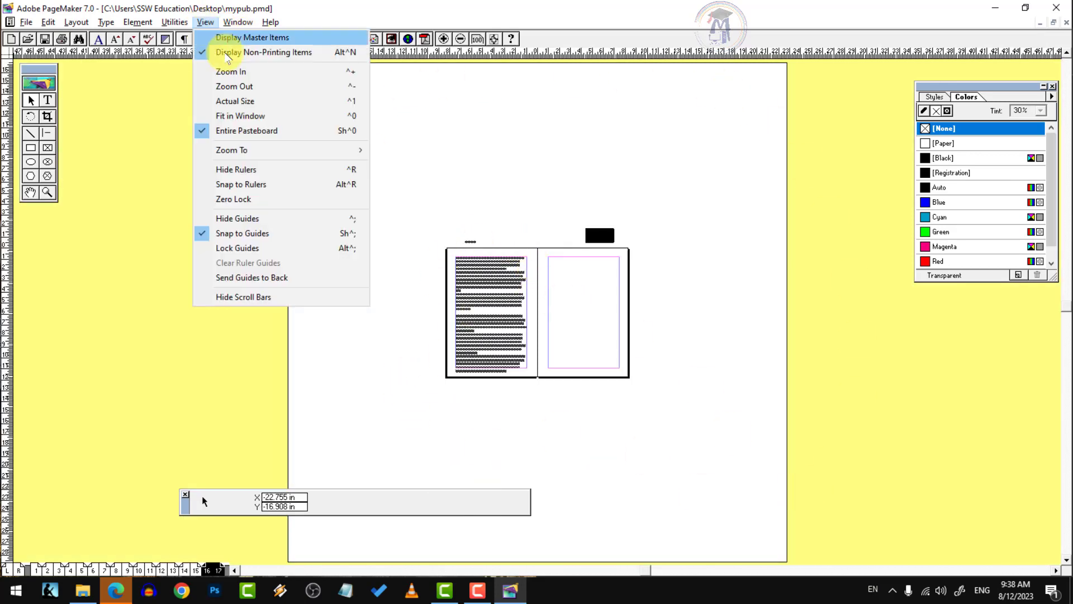
left_click(238, 112)
Review the preset zoom sizes, and hide the rulers and show them again
left_click(205, 22)
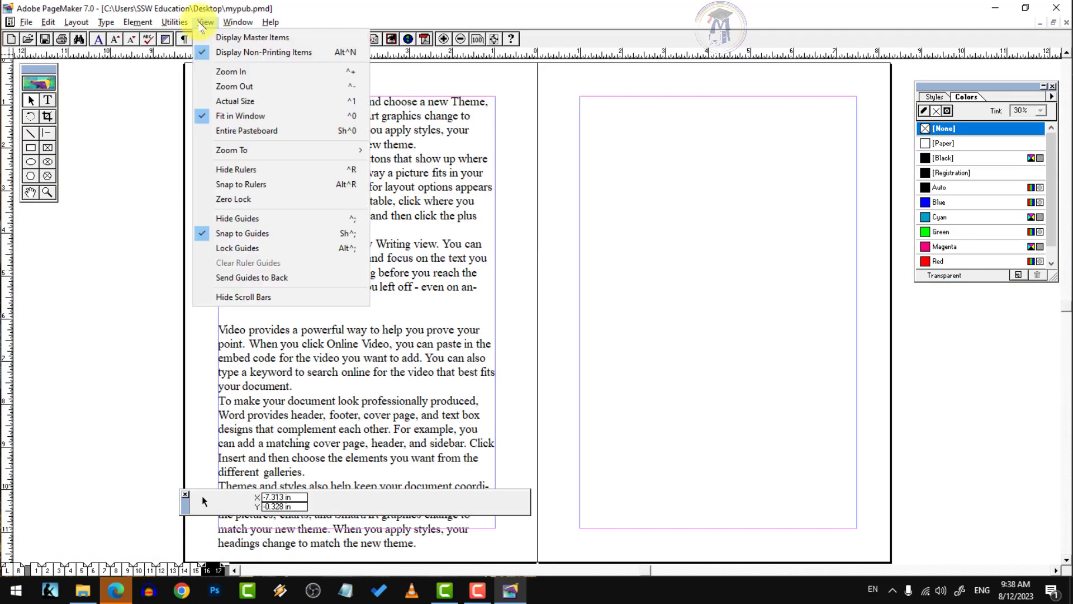
mouse_move(259, 149)
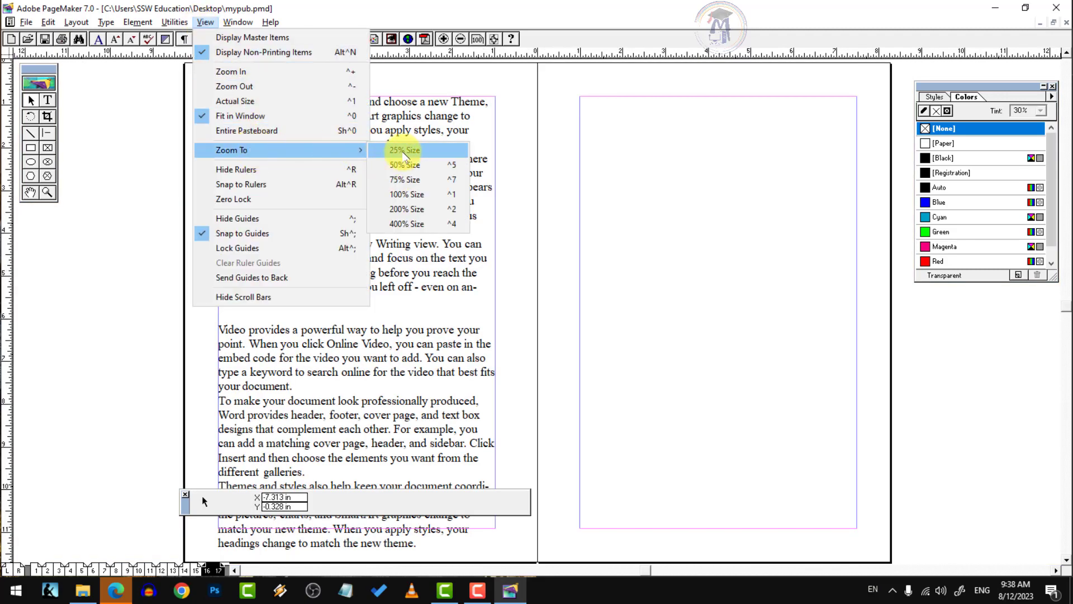
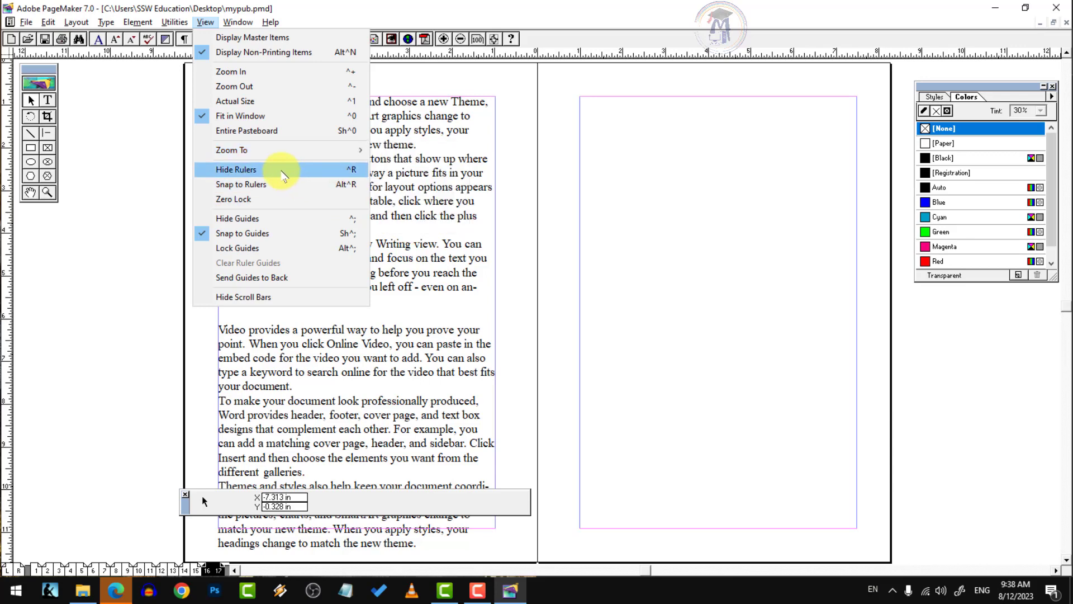
left_click(282, 170)
left_click(206, 22)
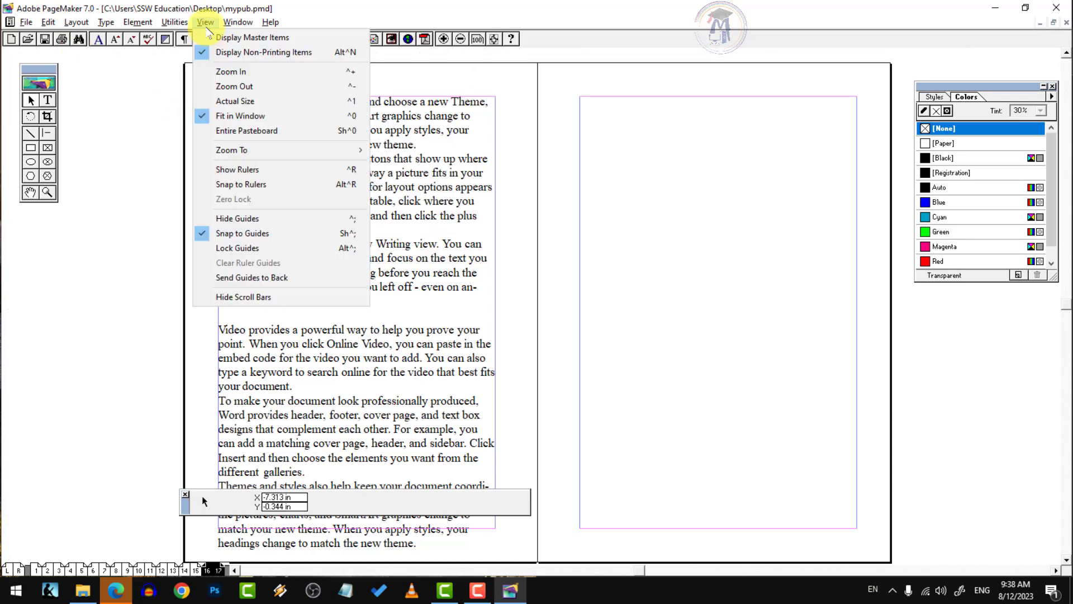
left_click(246, 173)
left_click(206, 21)
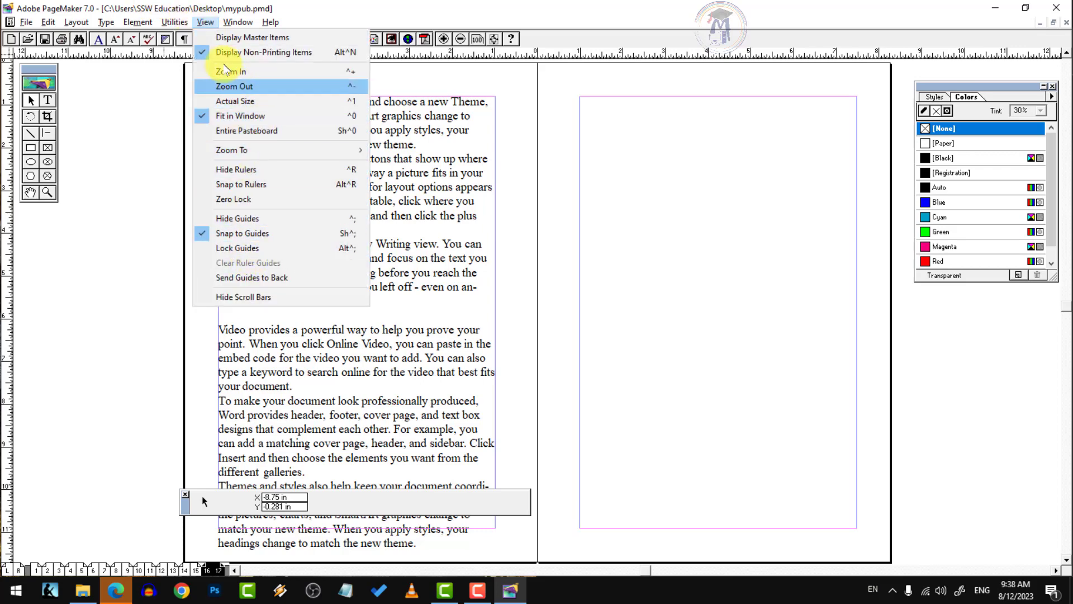
left_click(205, 22)
left_click(238, 22)
mouse_move(138, 23)
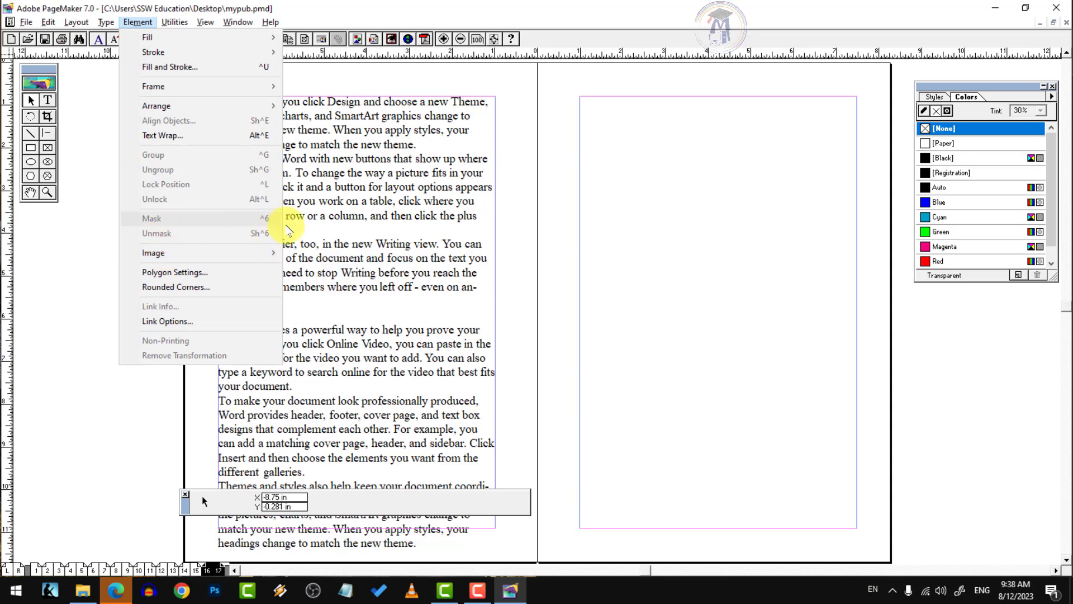
mouse_move(234, 23)
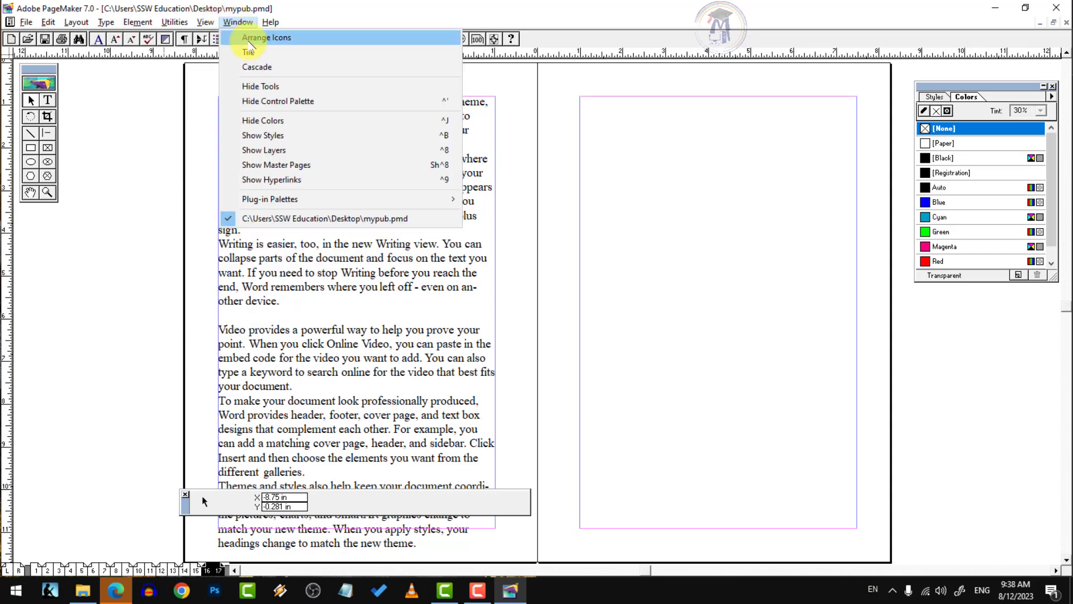
left_click_drag(857, 183, 859, 184)
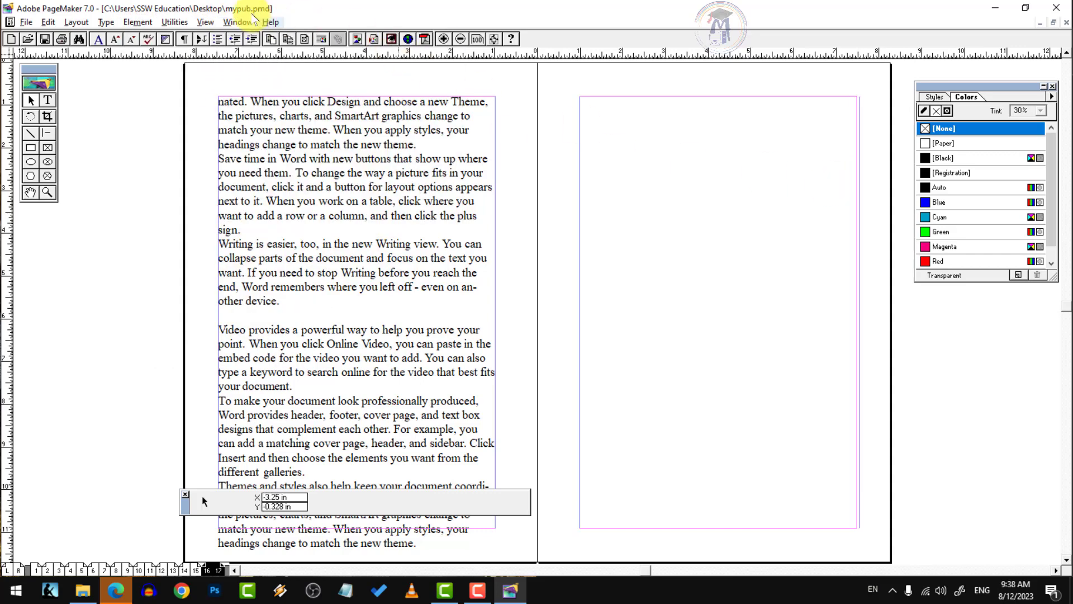
Create a new blank publication, accepting the document setup as it is
left_click(238, 22)
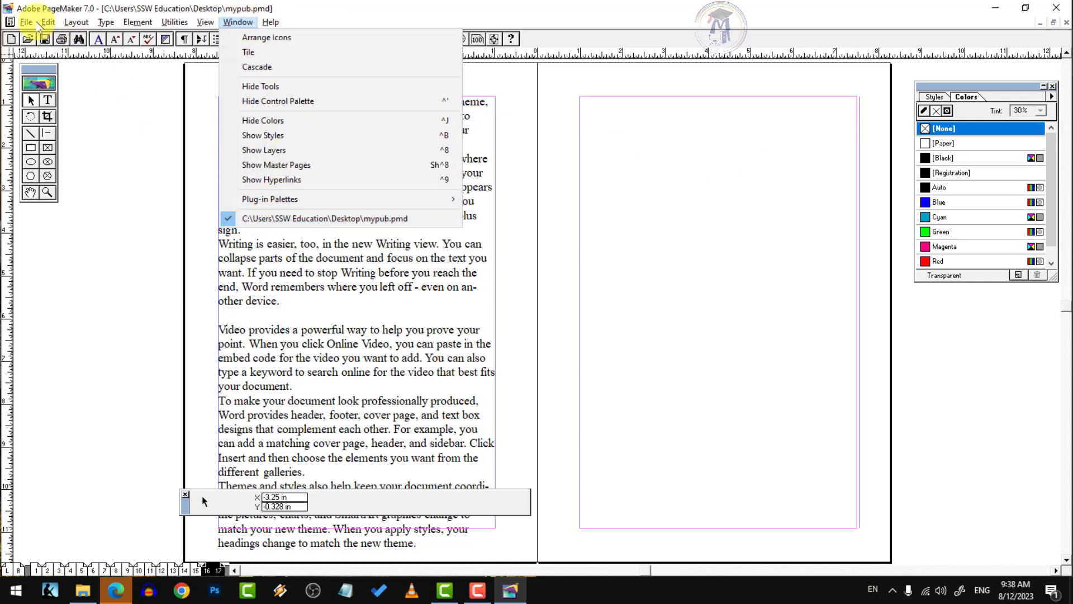
left_click(34, 36)
left_click(27, 22)
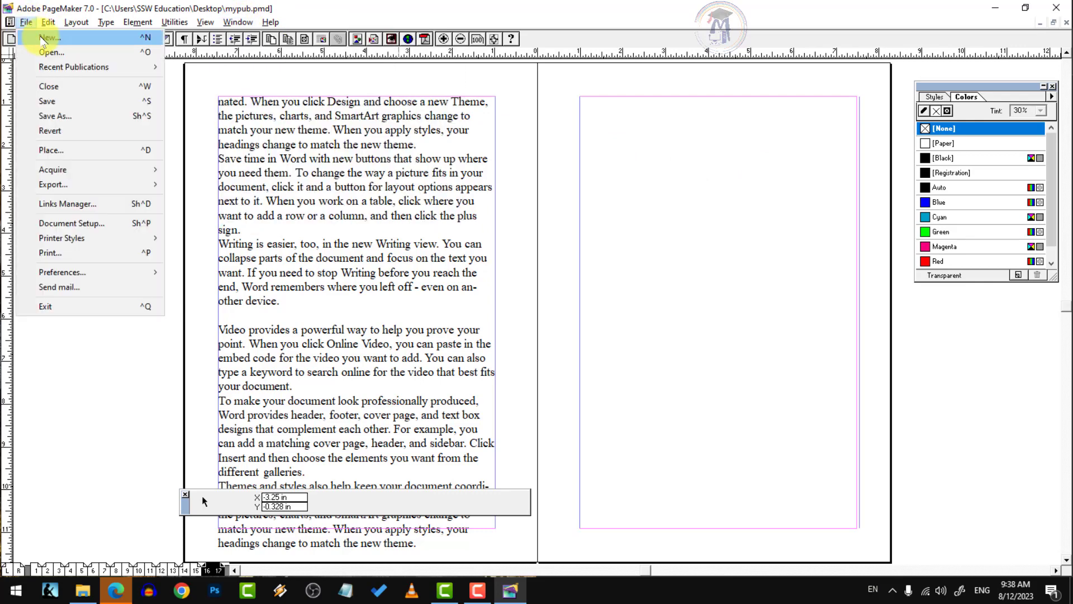
key("ctrl+shift+p")
left_click(616, 178)
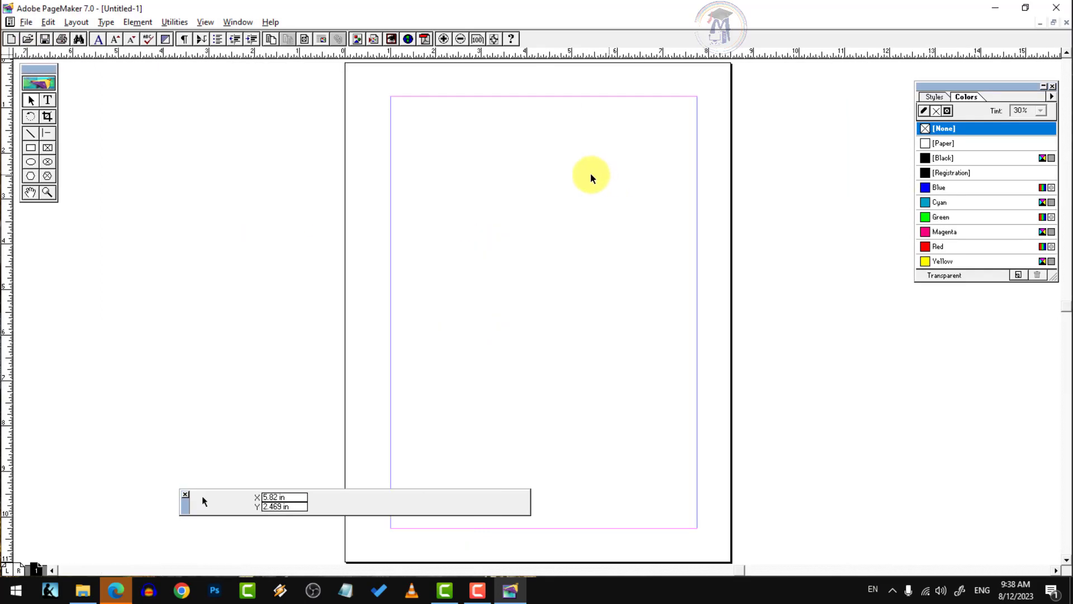
Switch back to the mypub.pmd publication and apply Arrange Icons
left_click(237, 22)
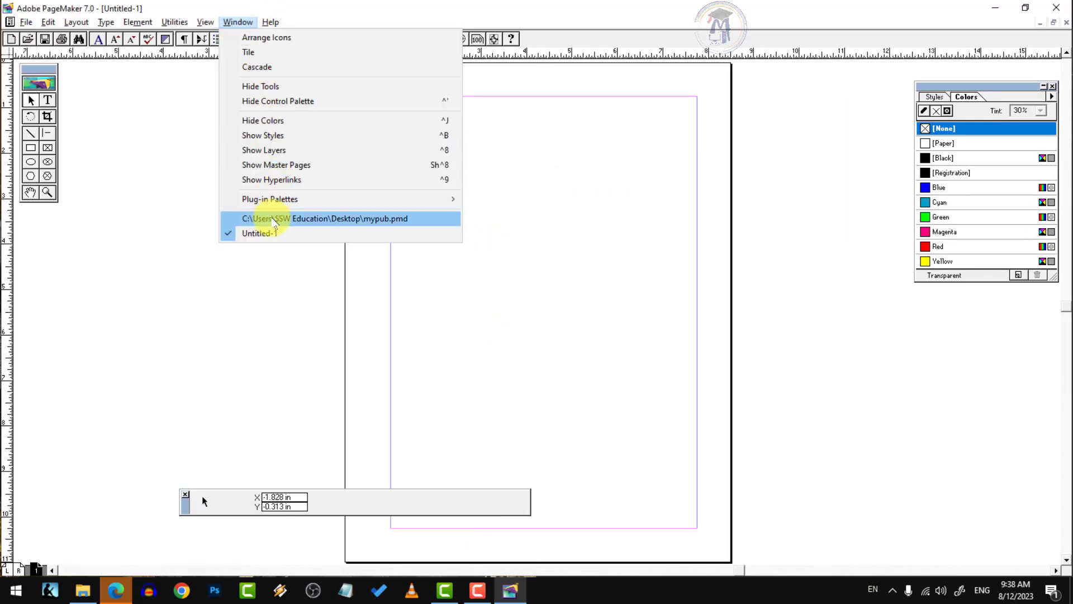
left_click(353, 224)
left_click(237, 22)
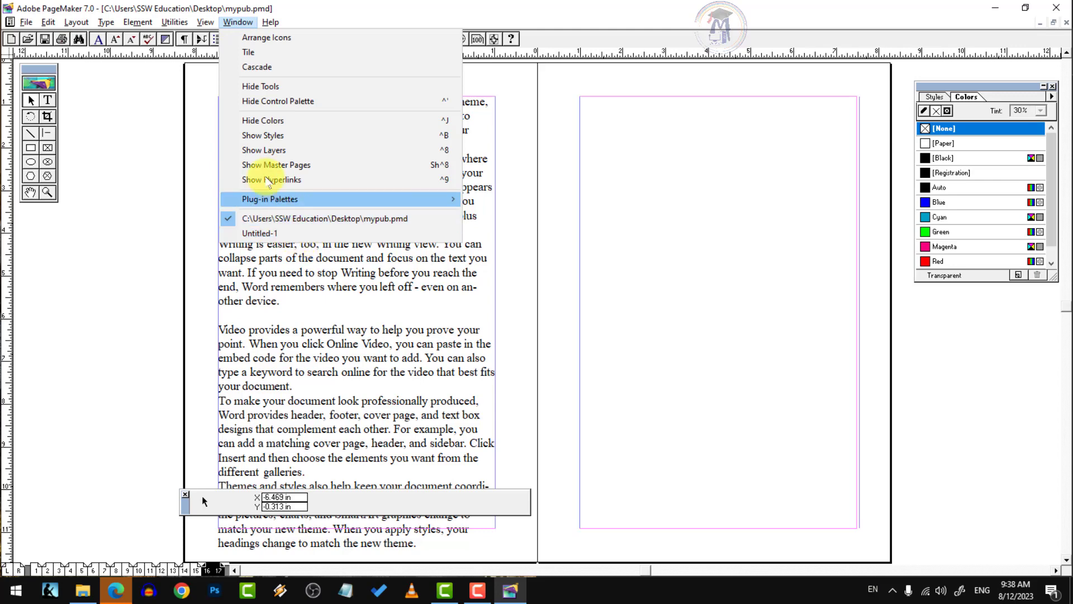
left_click(254, 38)
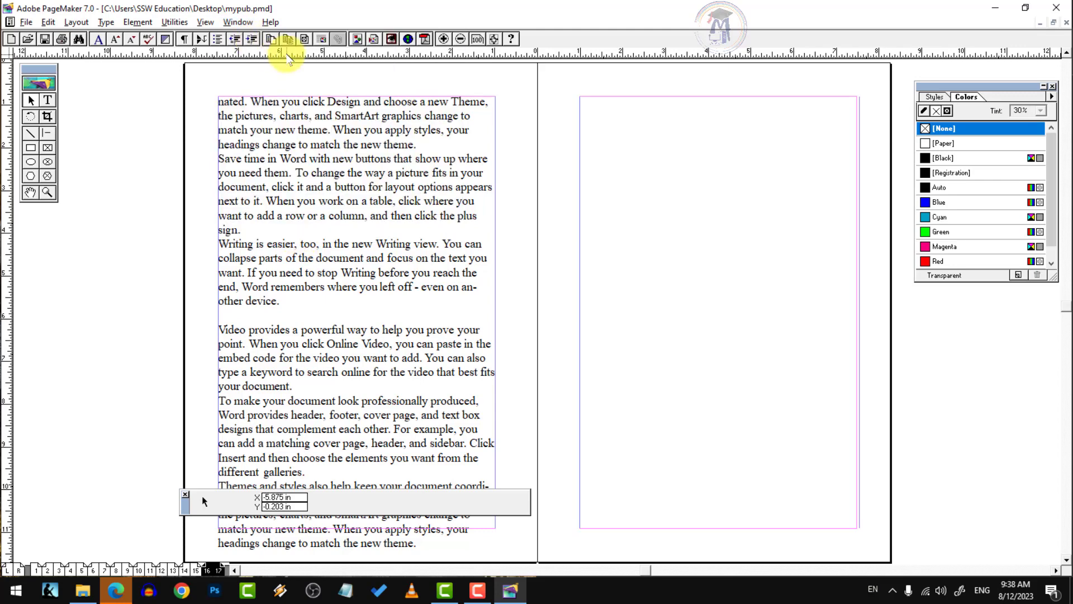
Try the Tile and Cascade arrangements on the two open publications, and maximize the mypub.pmd window again
left_click(238, 21)
left_click(252, 52)
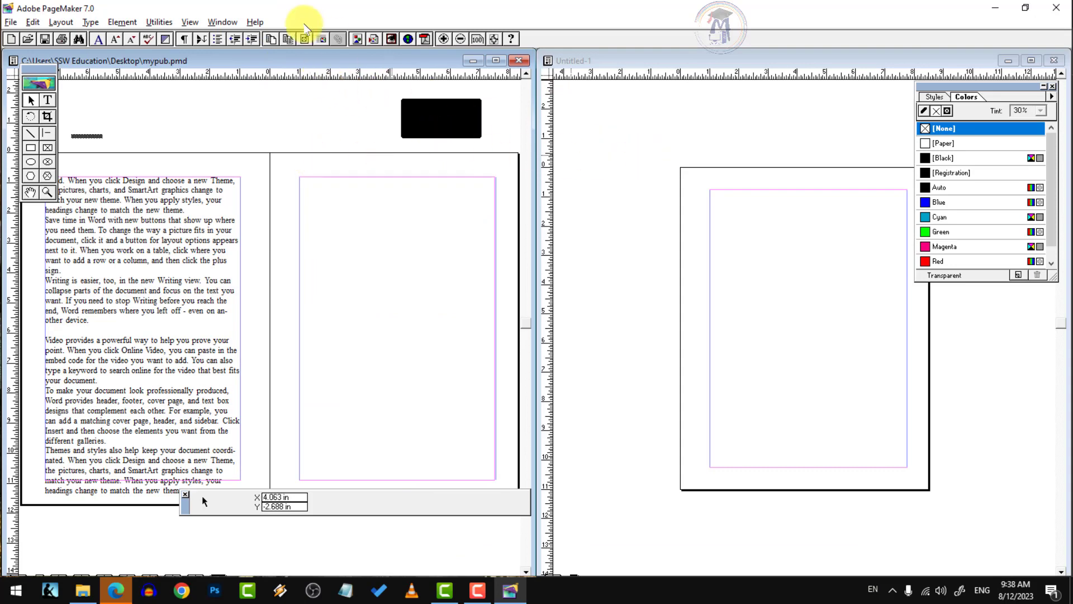
left_click(223, 22)
left_click(251, 68)
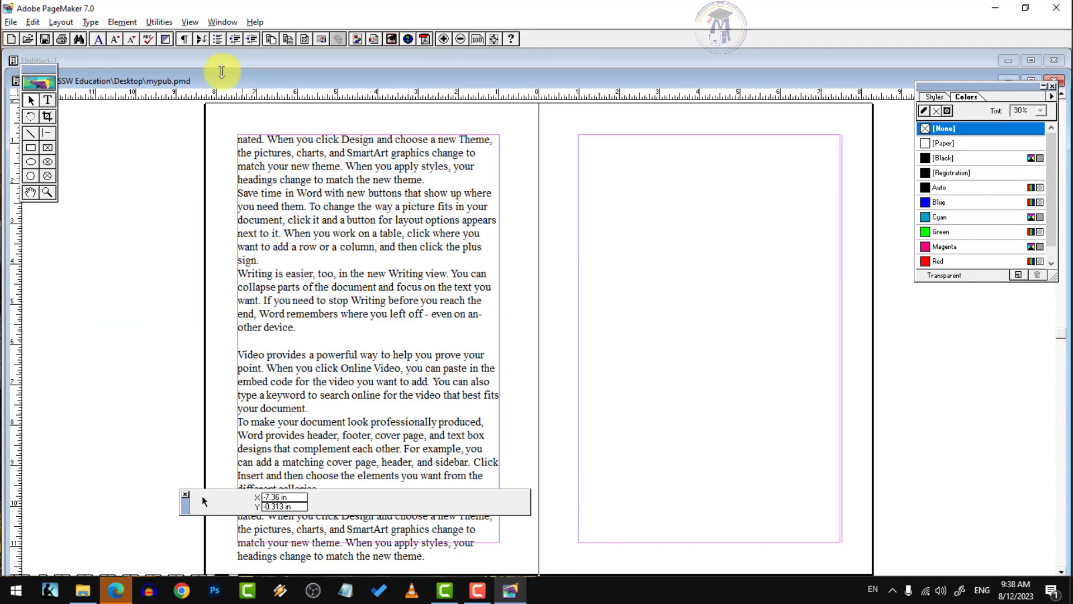
left_click(1034, 81)
Hide the tools palette
left_click(239, 22)
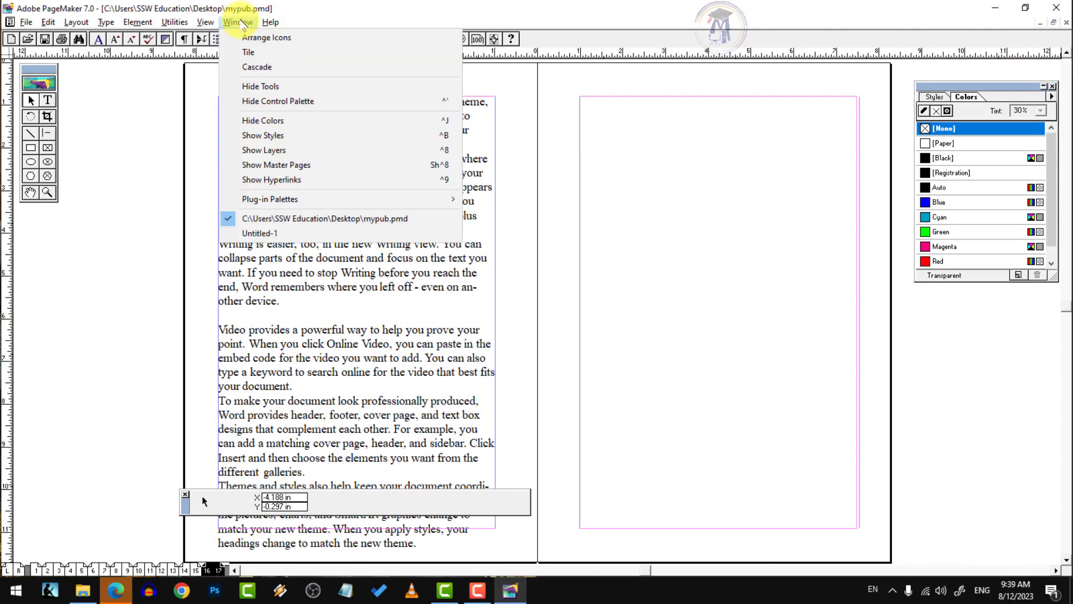
left_click(268, 85)
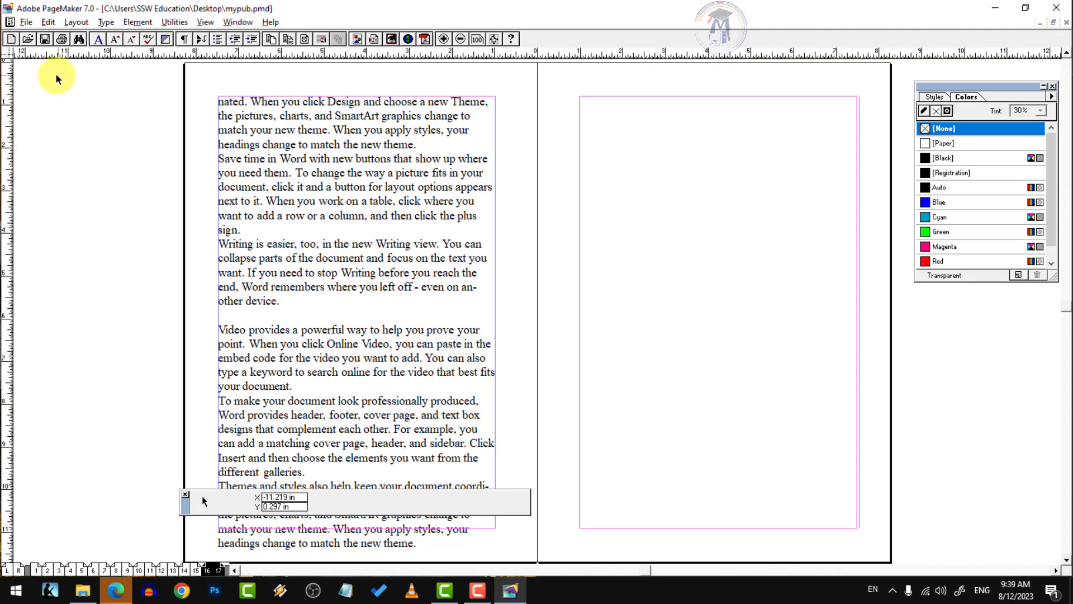
Show the tools palette again, and turn the Control palette off and back on
left_click(238, 22)
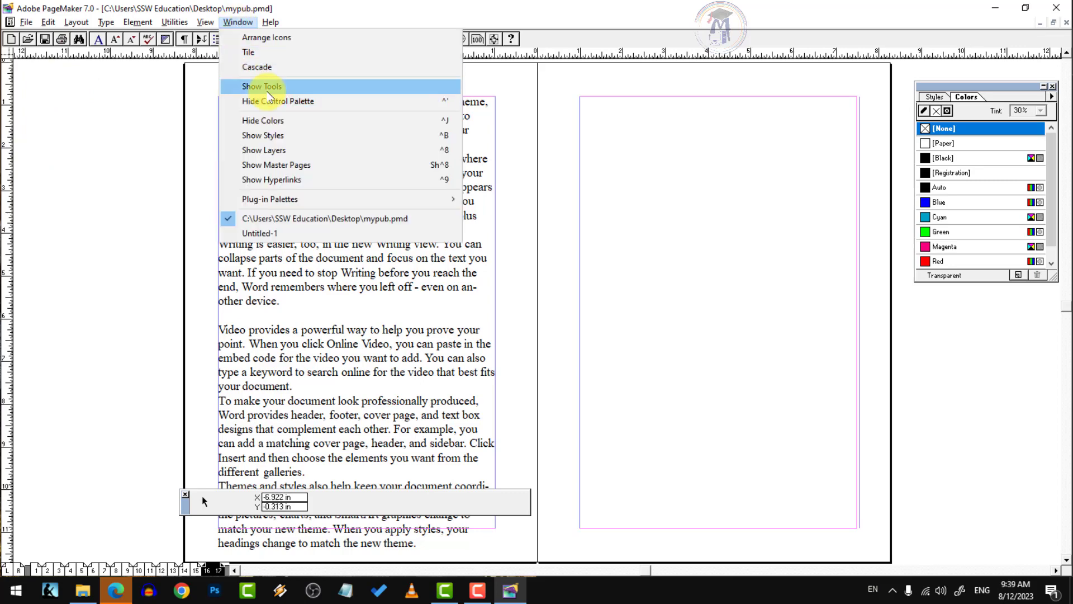
left_click(266, 86)
left_click(238, 22)
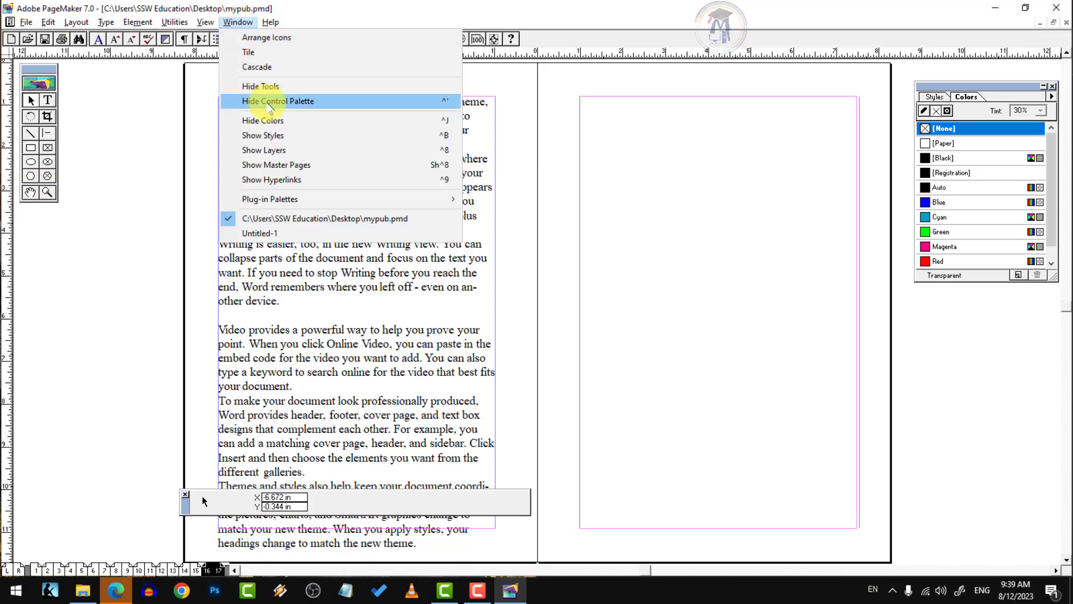
left_click(269, 107)
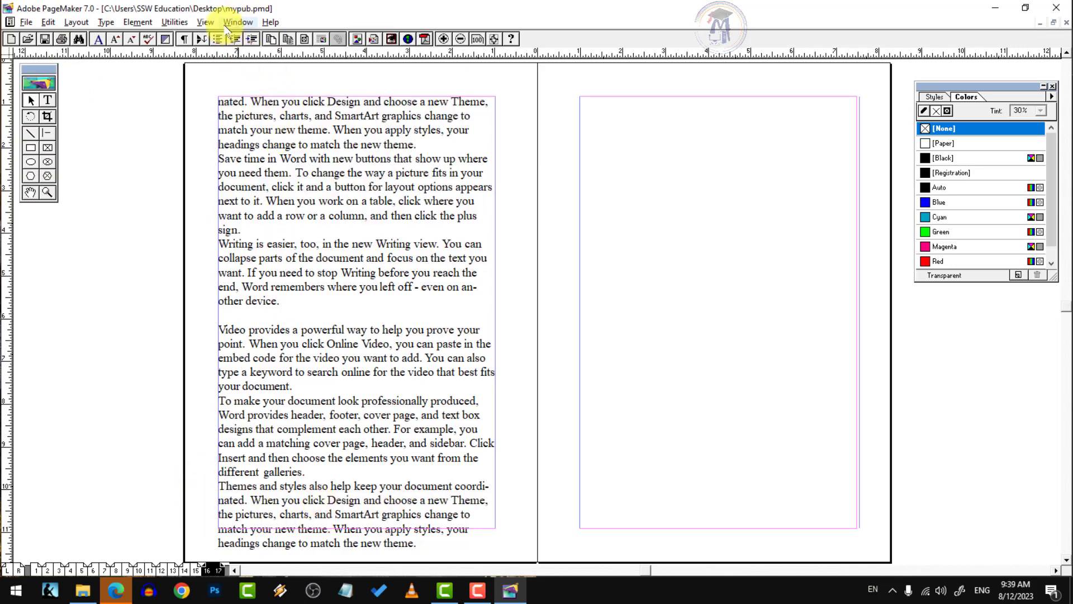
left_click(238, 22)
left_click(266, 101)
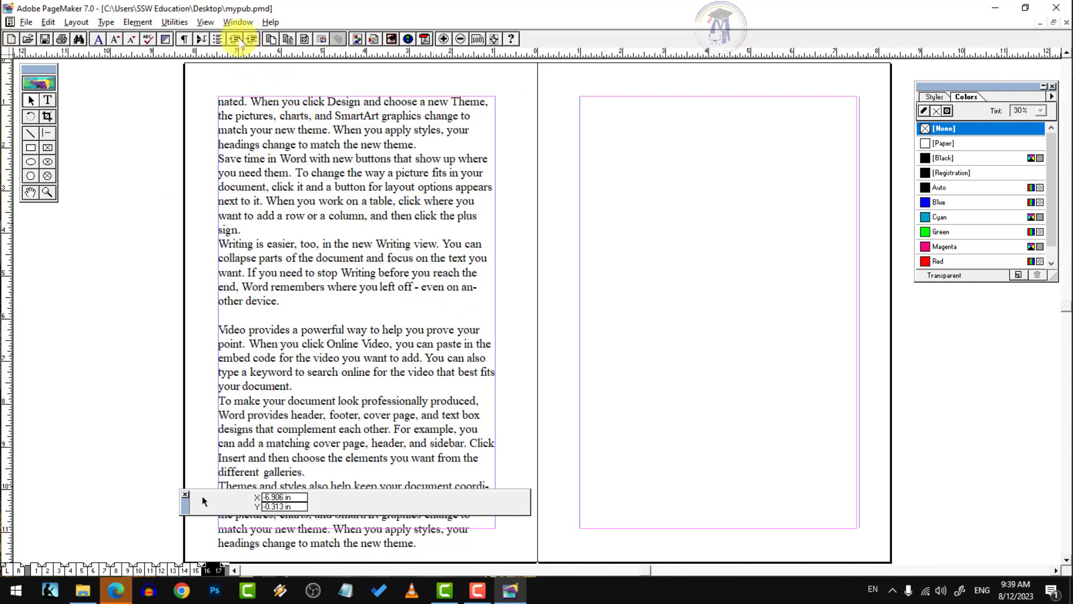
left_click(238, 23)
left_click(463, 267)
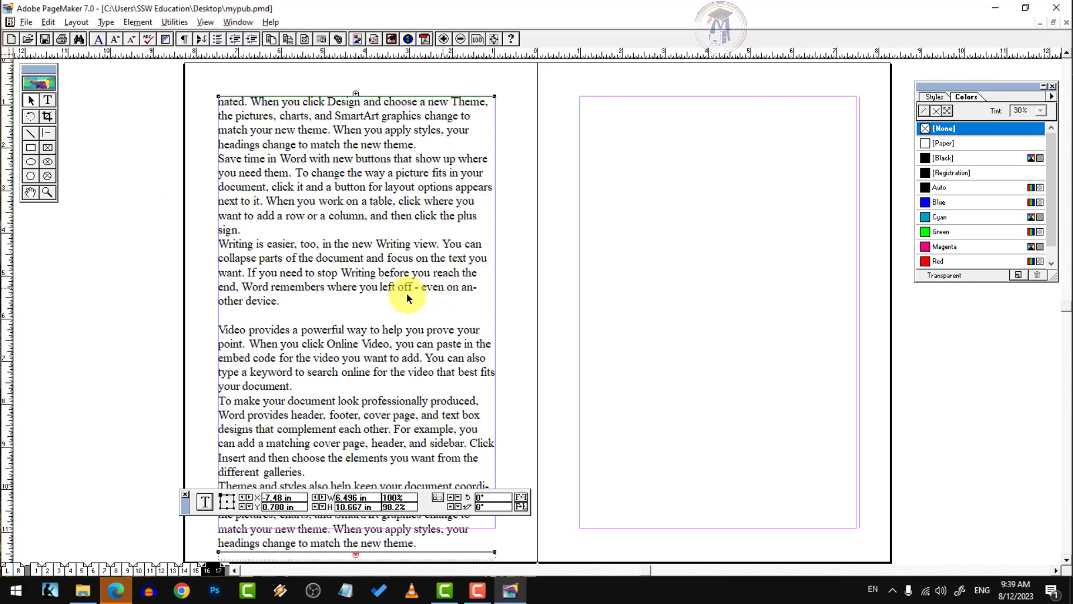
Apply a three-line drop cap to the paragraph beginning "Video provides a powerful way"
key("ctrl+1")
key("ctrl+1")
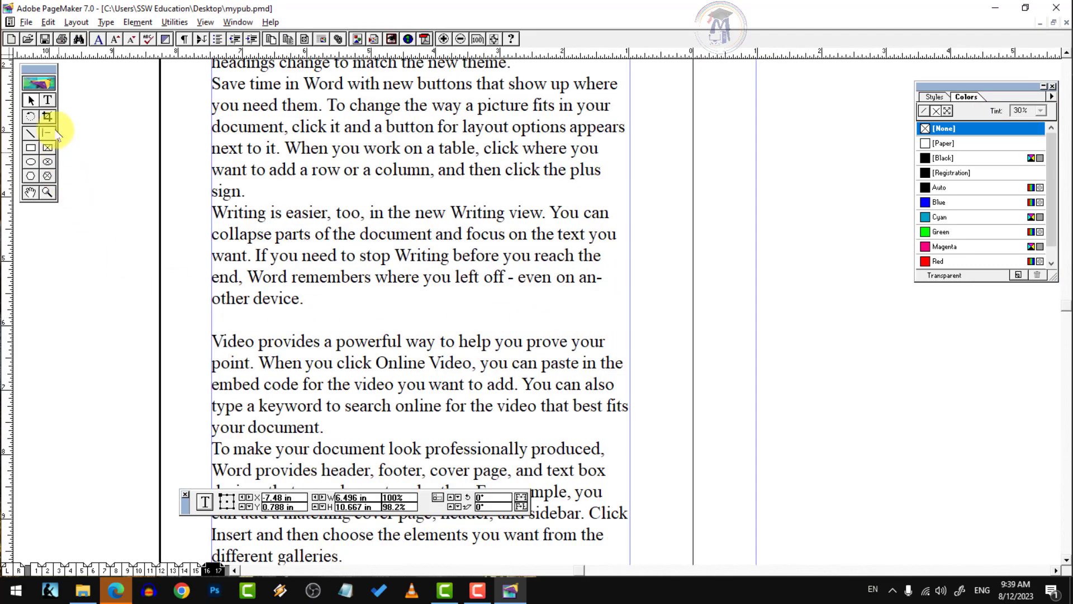
left_click(48, 100)
key("ctrl+2")
left_click_drag(207, 278, 511, 434)
key("ctrl+1")
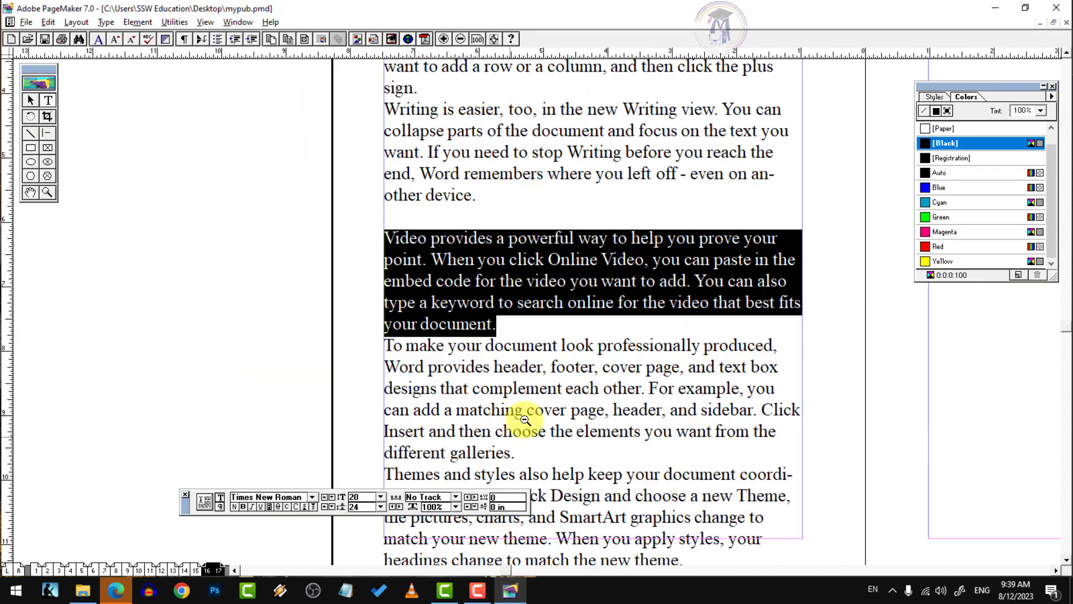
left_click(812, 315)
left_click(412, 283, "alt")
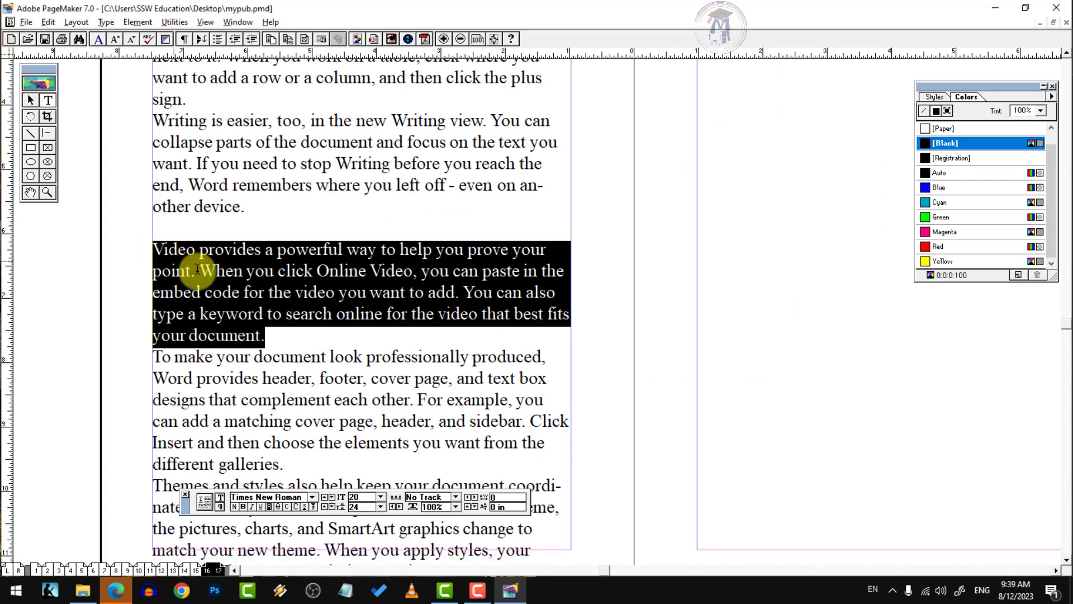
left_click(173, 23)
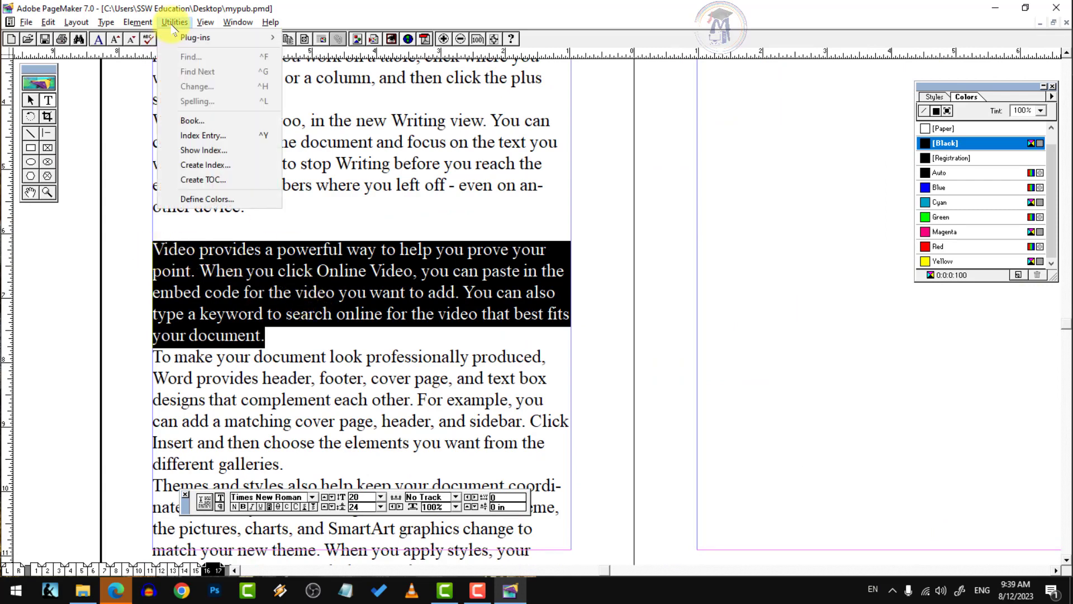
mouse_move(187, 38)
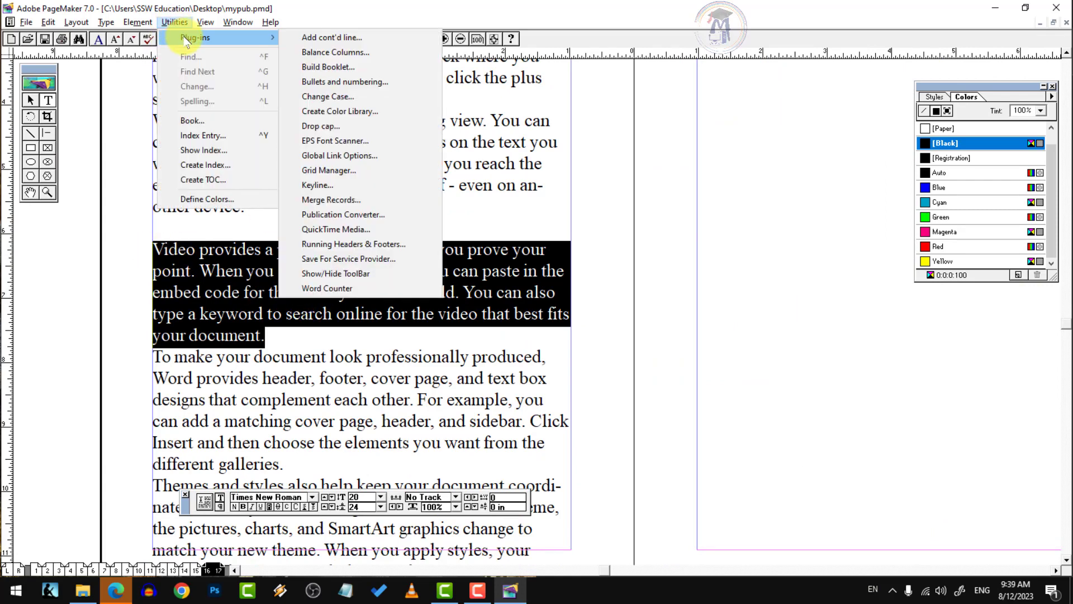
left_click(321, 126)
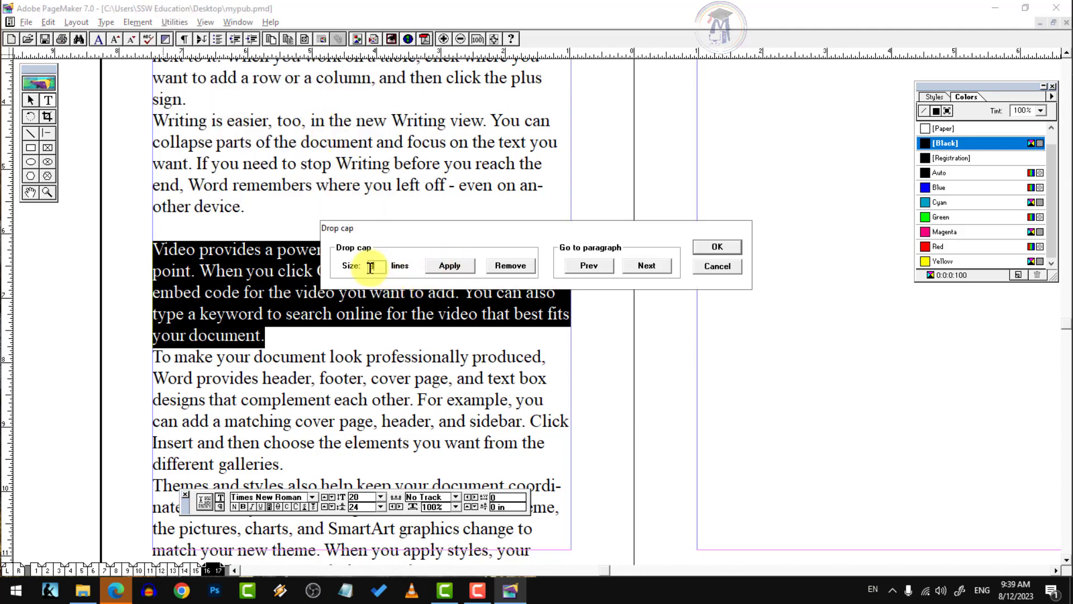
left_click(711, 250)
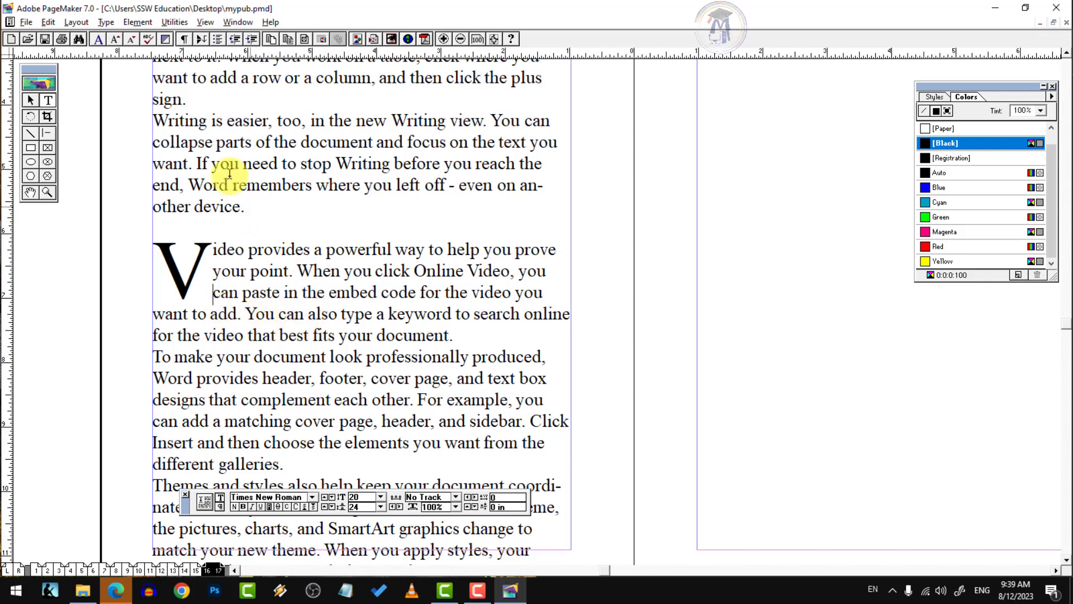
Change the paragraph beginning "Writing is easier, too" to UPPER CASE with the Change Case plug-in
left_click_drag(150, 120, 247, 196)
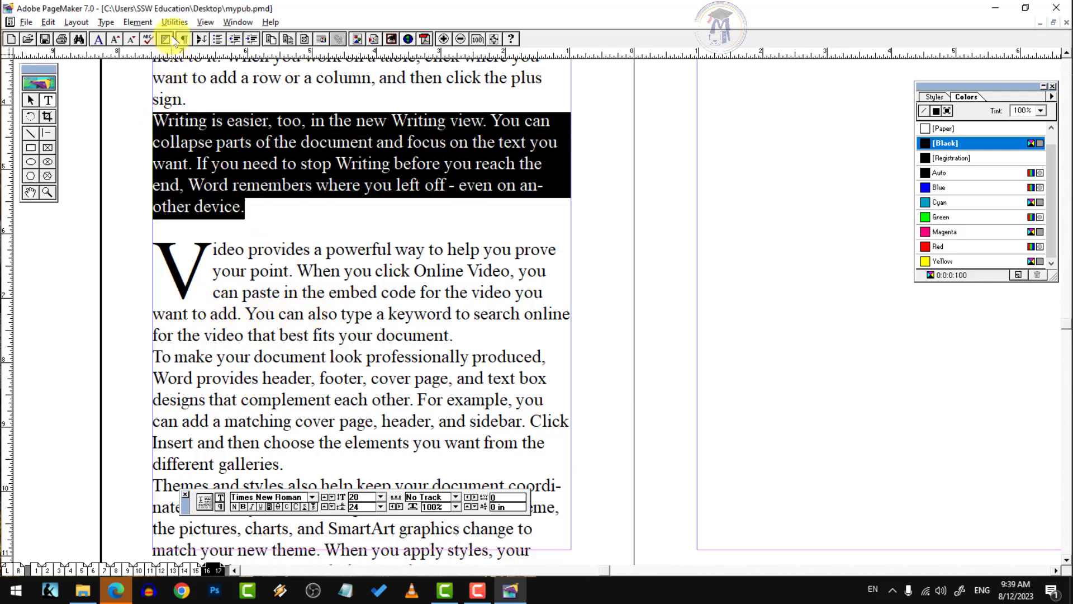
left_click(174, 22)
mouse_move(193, 37)
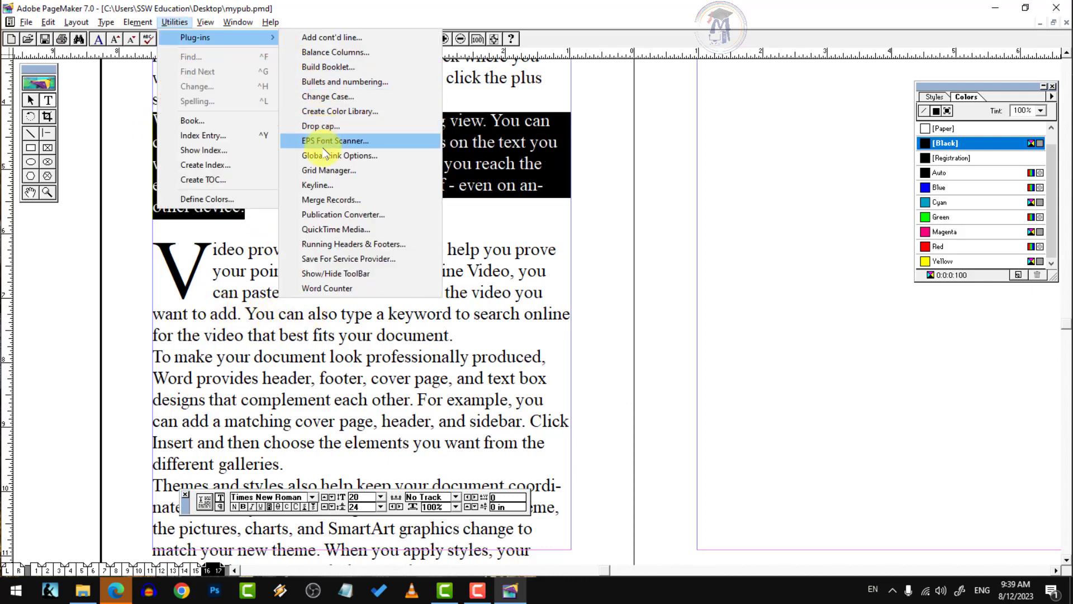
left_click(334, 101)
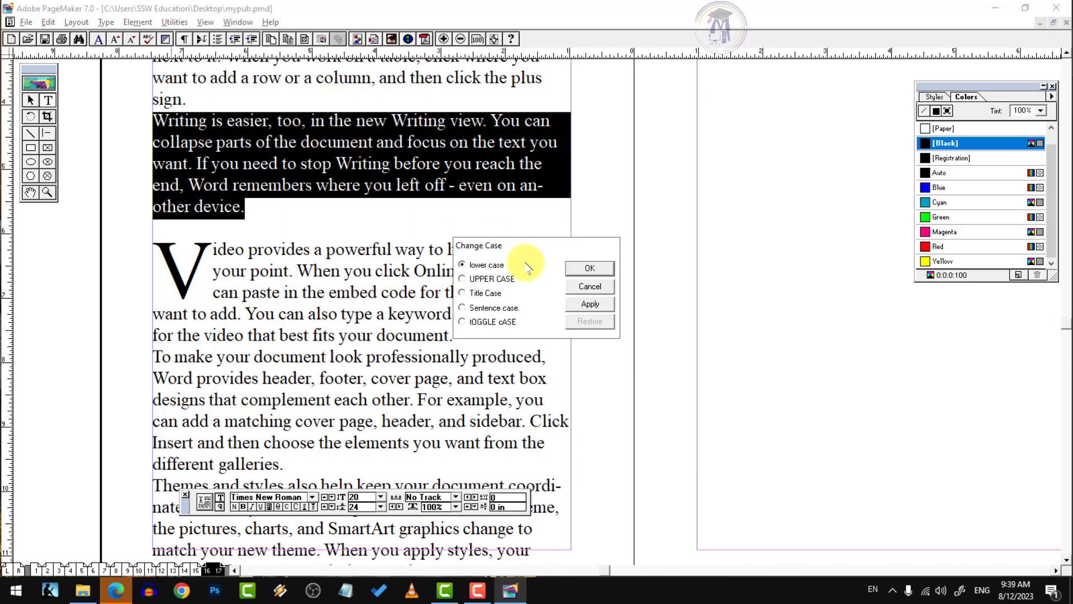
left_click(588, 268)
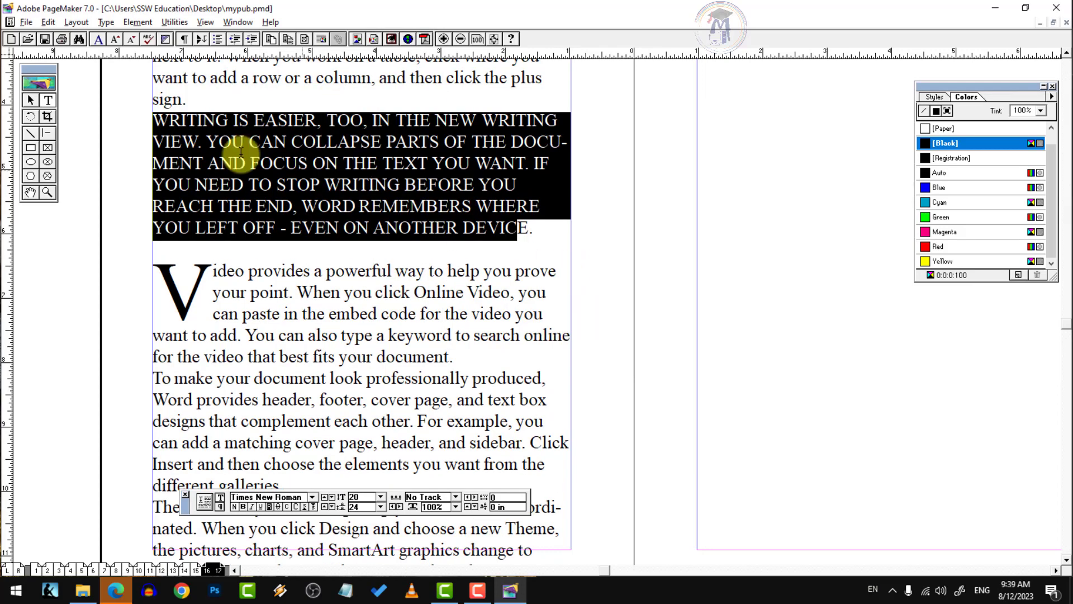
Insert the lines DCA, PGDCA and BCA above the paragraph beginning "To make your document look professionally produced"
left_click(173, 22)
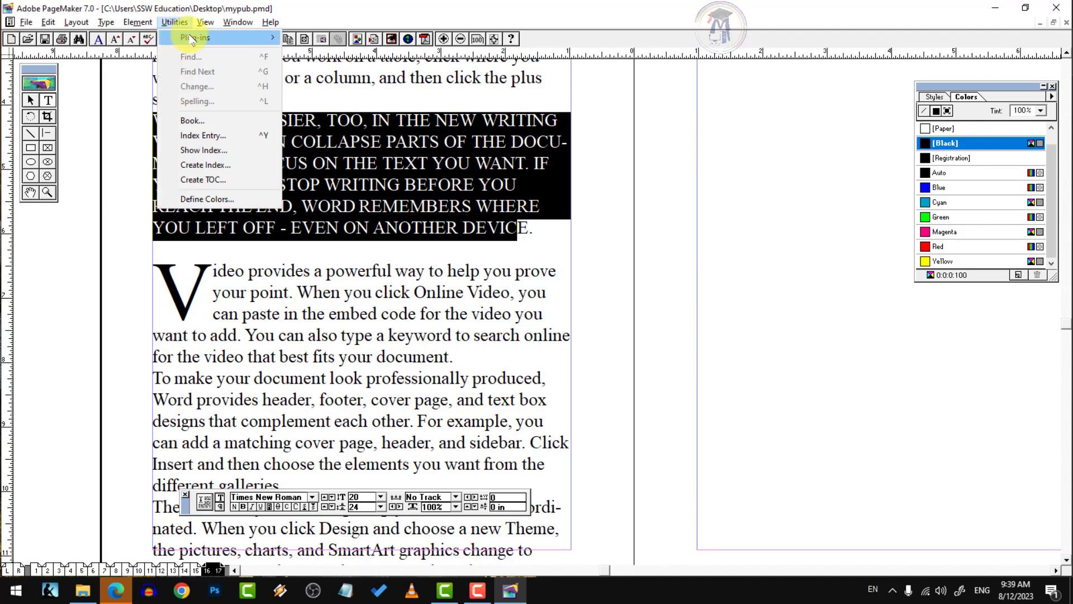
mouse_move(193, 38)
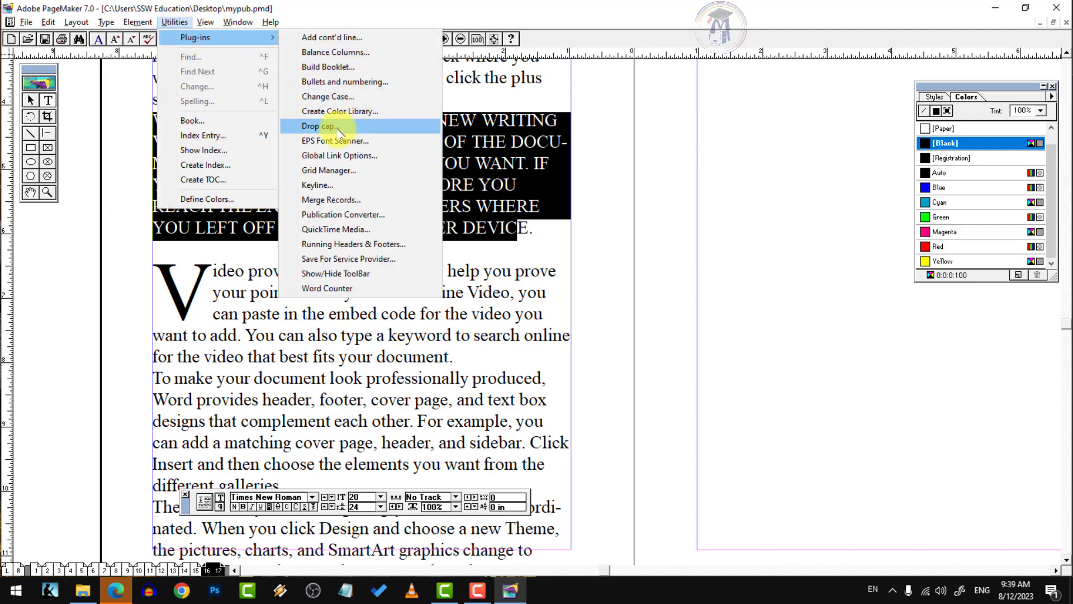
left_click(289, 337)
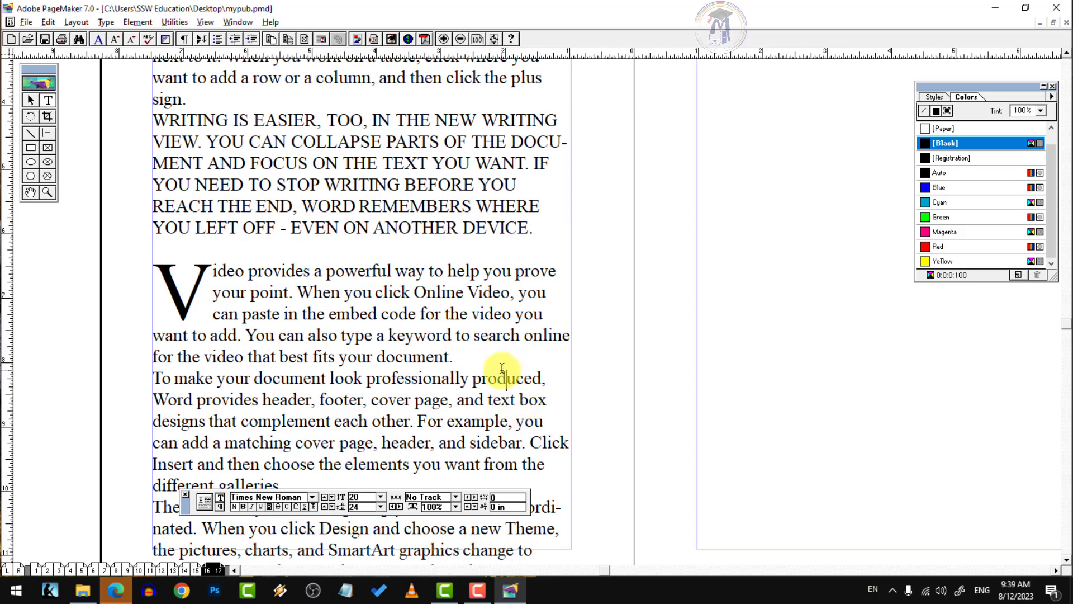
key("Return")
type("DCA")
key("Return")
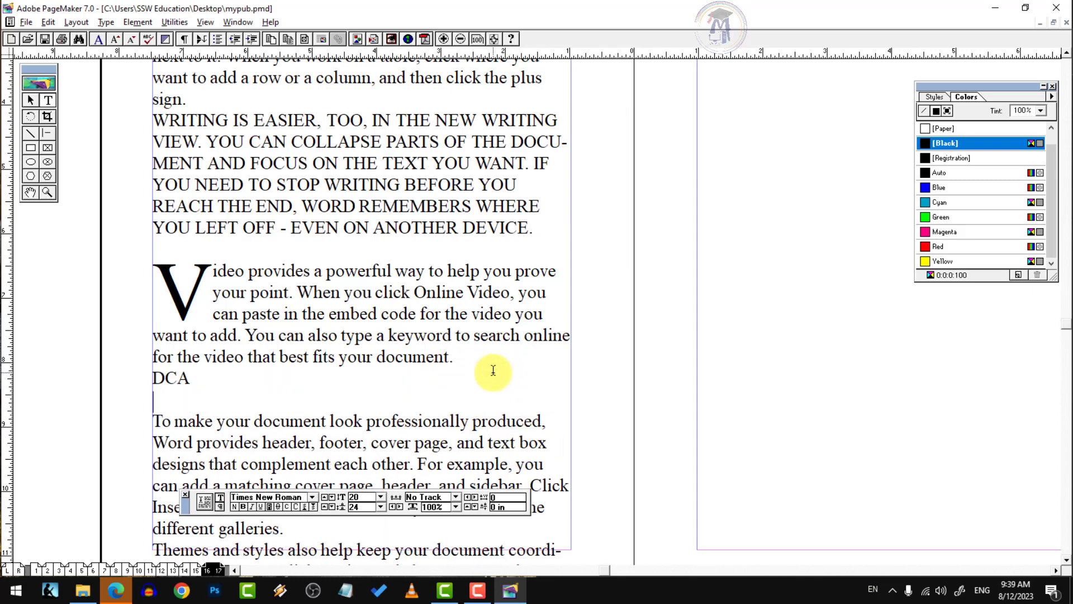
type("PGDCA")
key("Return")
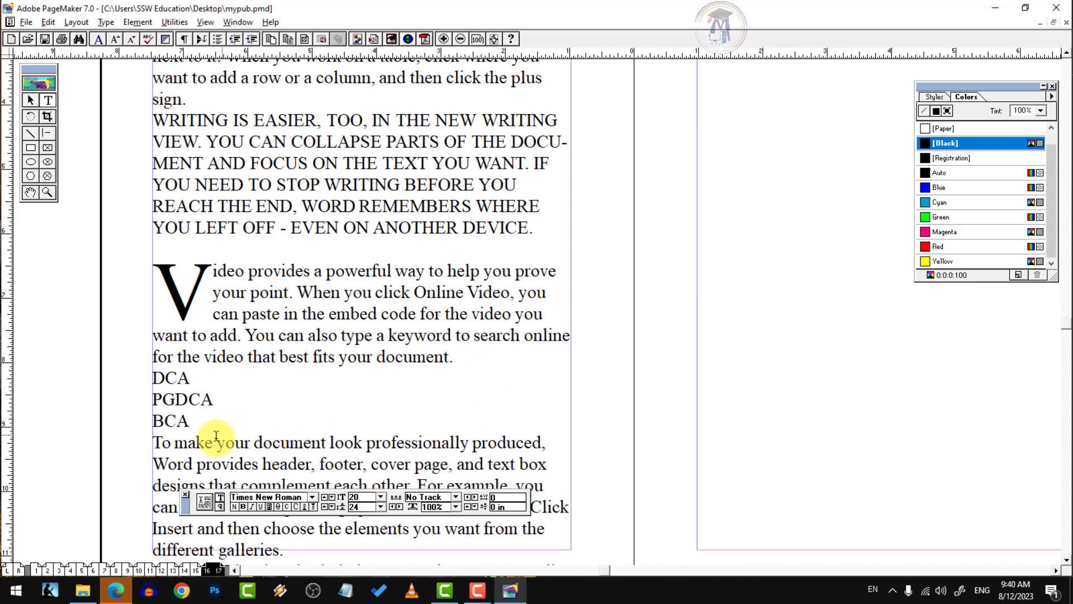
Apply hollow-square bullets to the selected DCA, PGDCA and BCA lines with the Bullets and numbering plug-in
left_click_drag(190, 422, 120, 377)
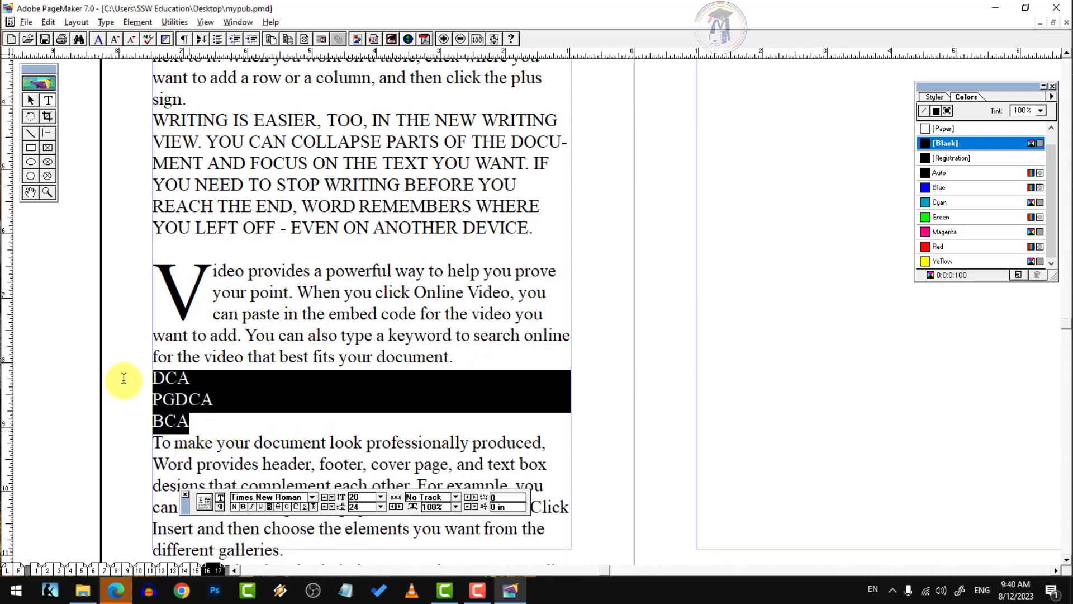
left_click(175, 22)
mouse_move(222, 42)
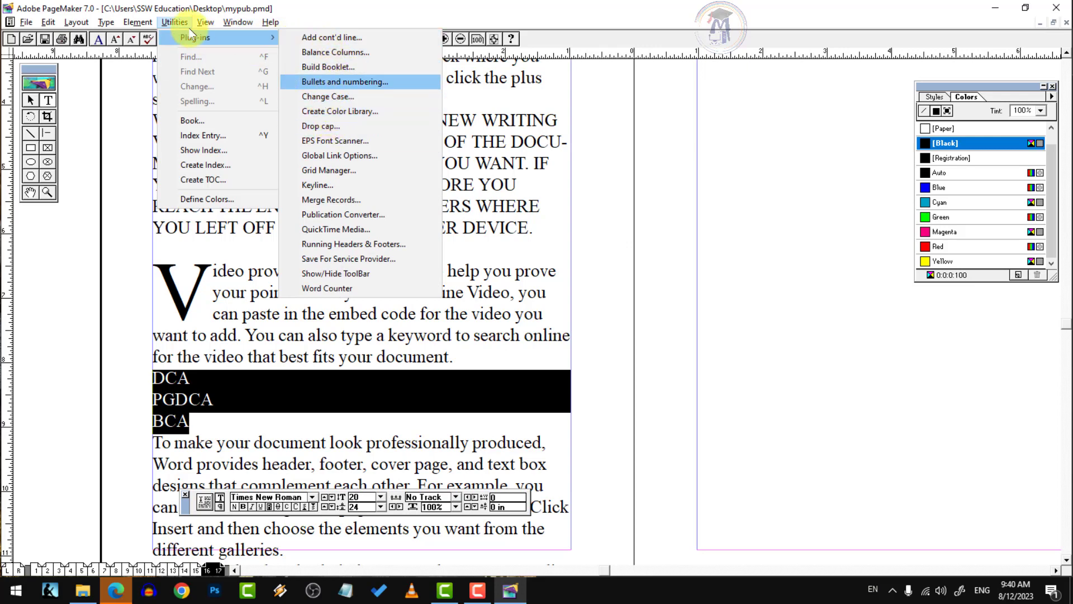
left_click(333, 81)
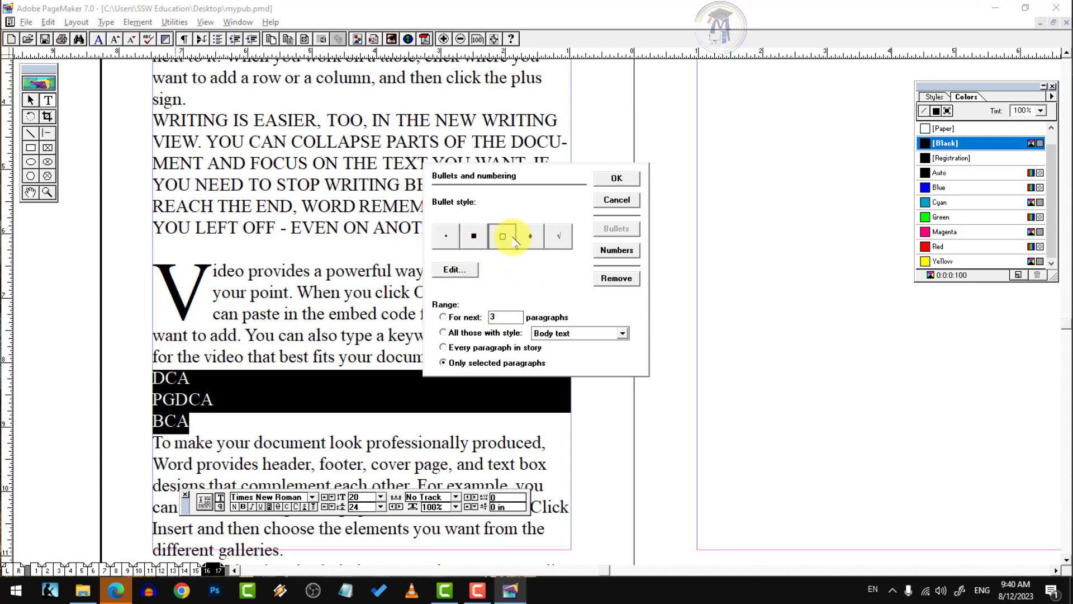
left_click(618, 180)
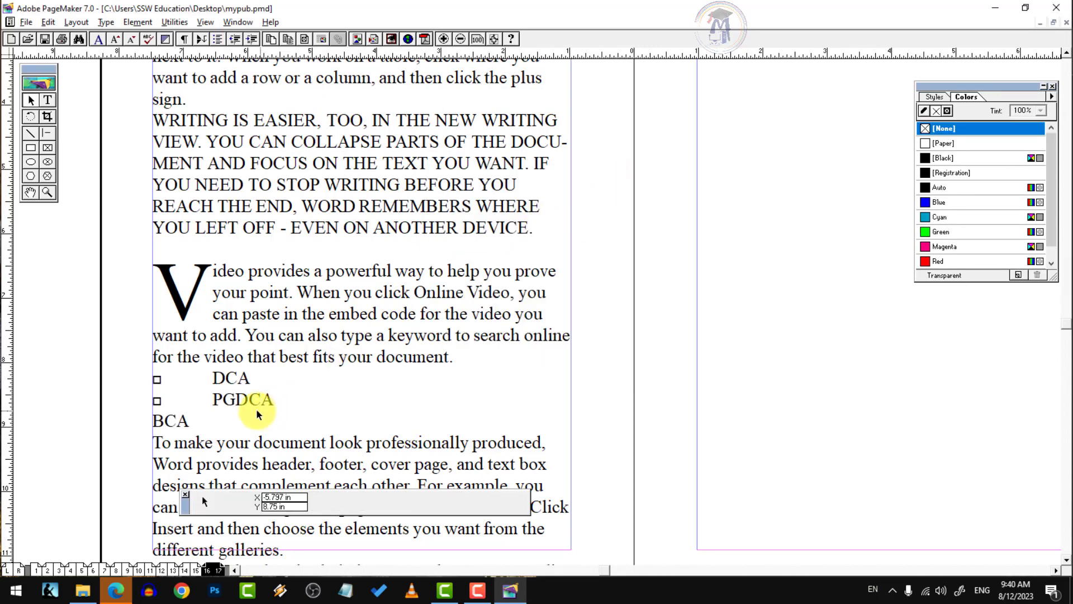
Redo the paragraph break between PGDCA and BCA, and give the BCA line the same hollow-square bullet
key("ctrl+2")
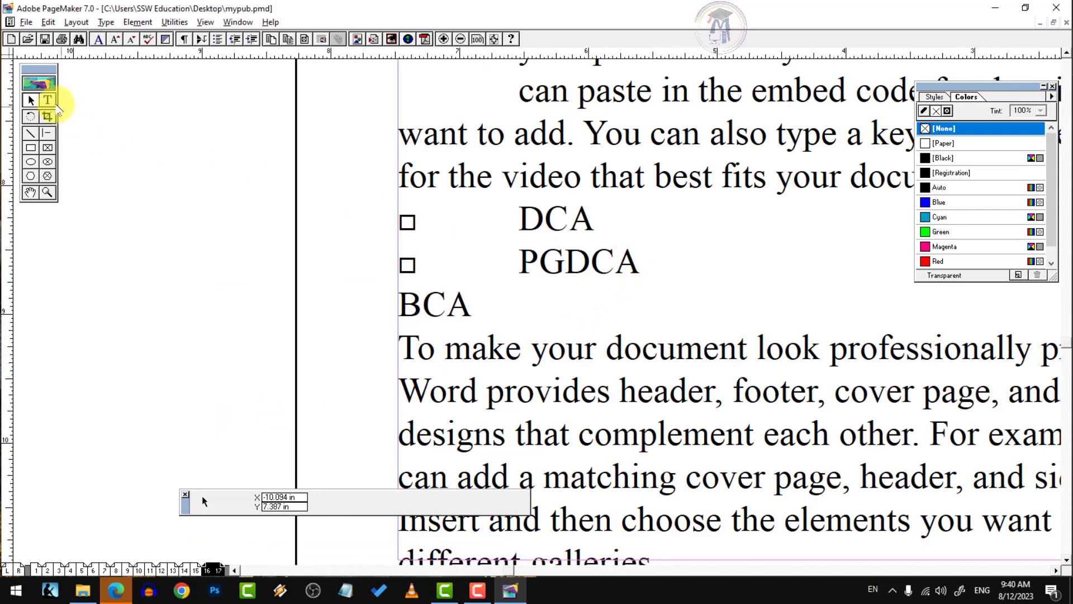
left_click(48, 100)
left_click(637, 266)
key("Delete")
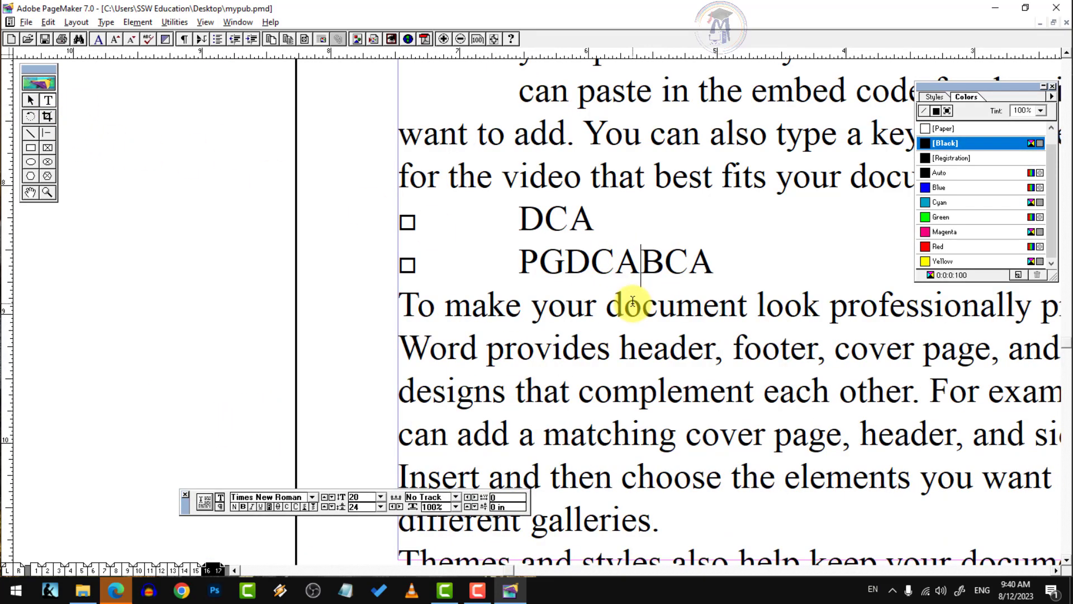
key("Return")
left_click(138, 22)
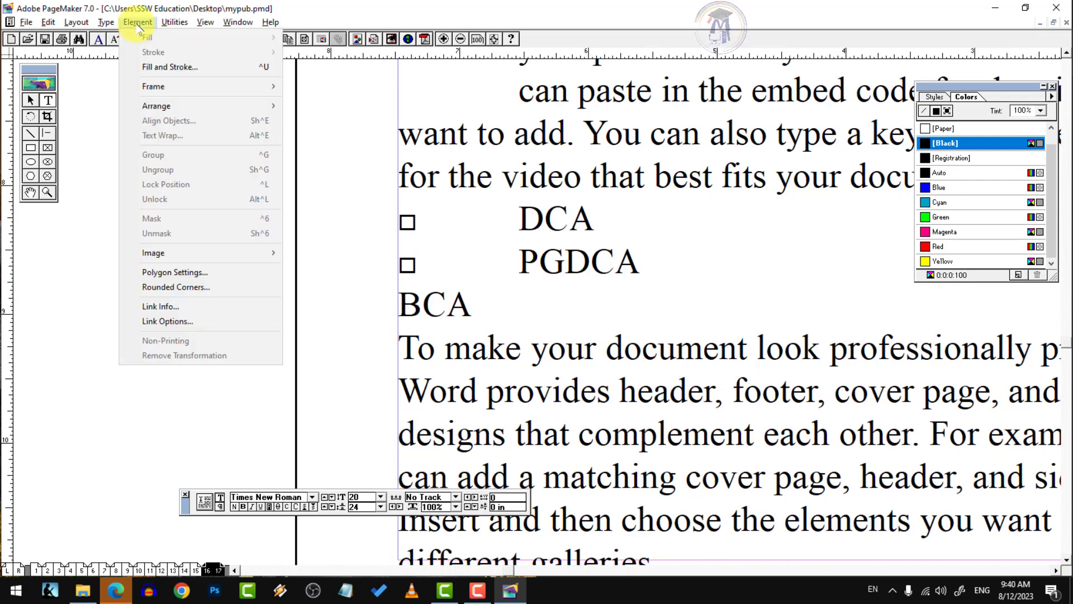
mouse_move(255, 43)
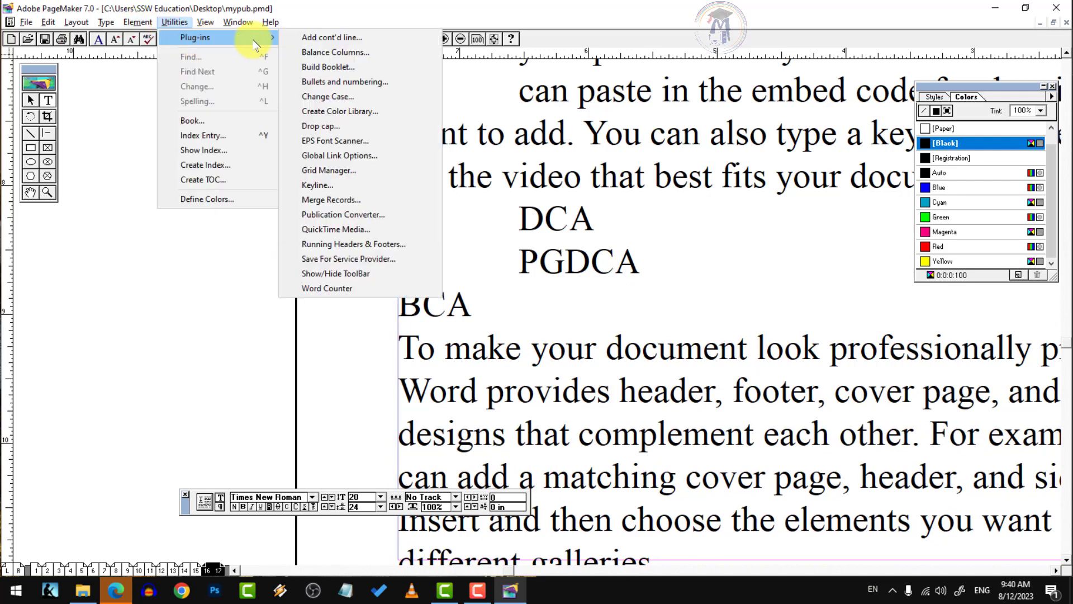
left_click(335, 82)
left_click(616, 178)
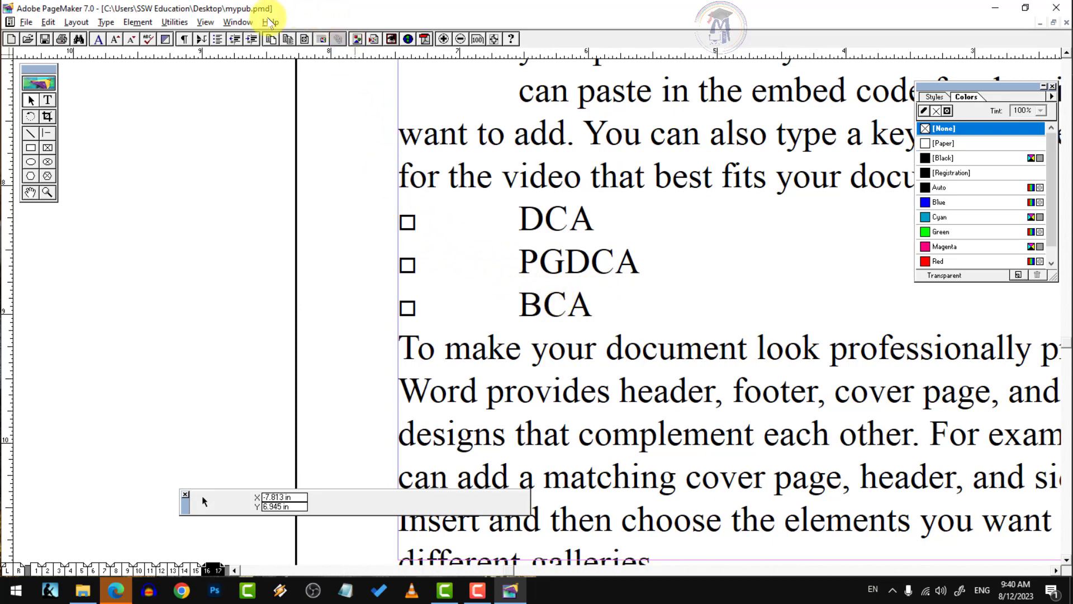
Create another new blank publication, accepting the Letter-size, single-page document setup as it is
left_click(238, 23)
left_click(130, 166)
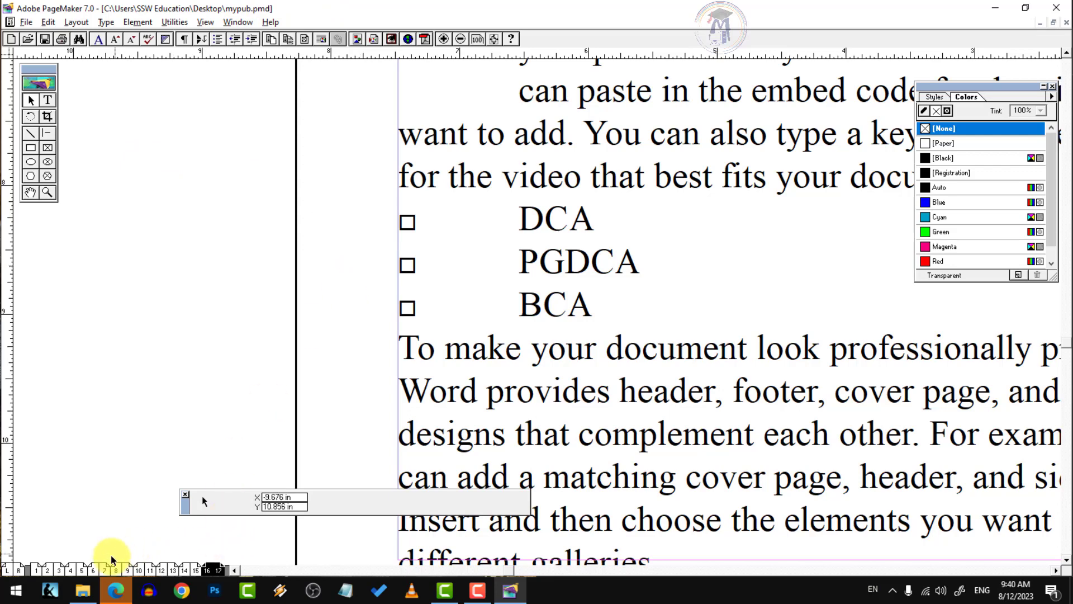
key("ctrl+shift+p")
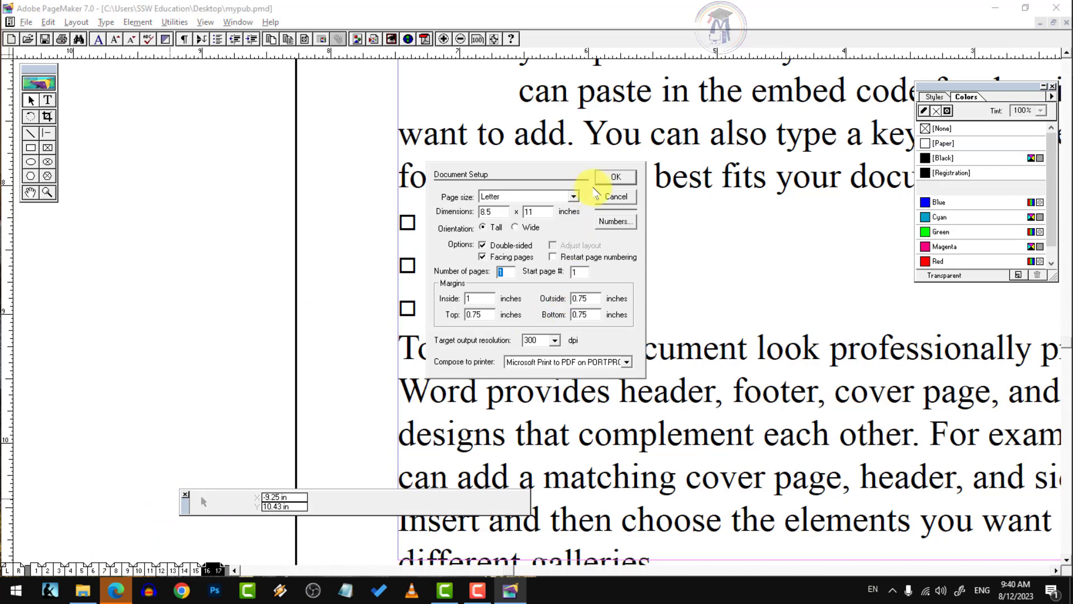
left_click(616, 180)
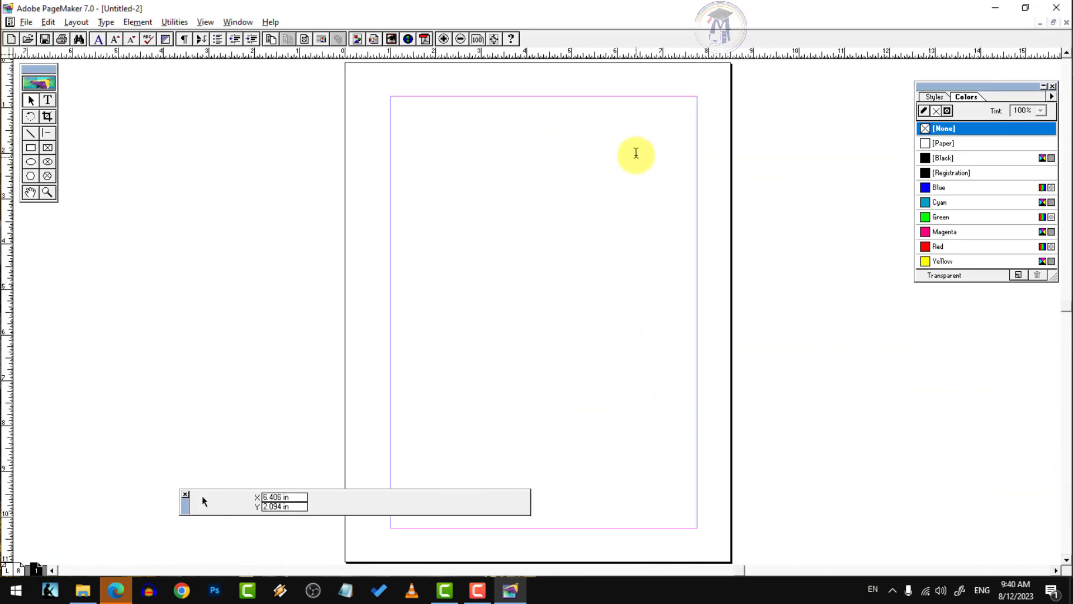
Draw a rectangle about 6.75 in wide and 5.09 in high from the top-left margin corner across to the right margin
left_click(30, 148)
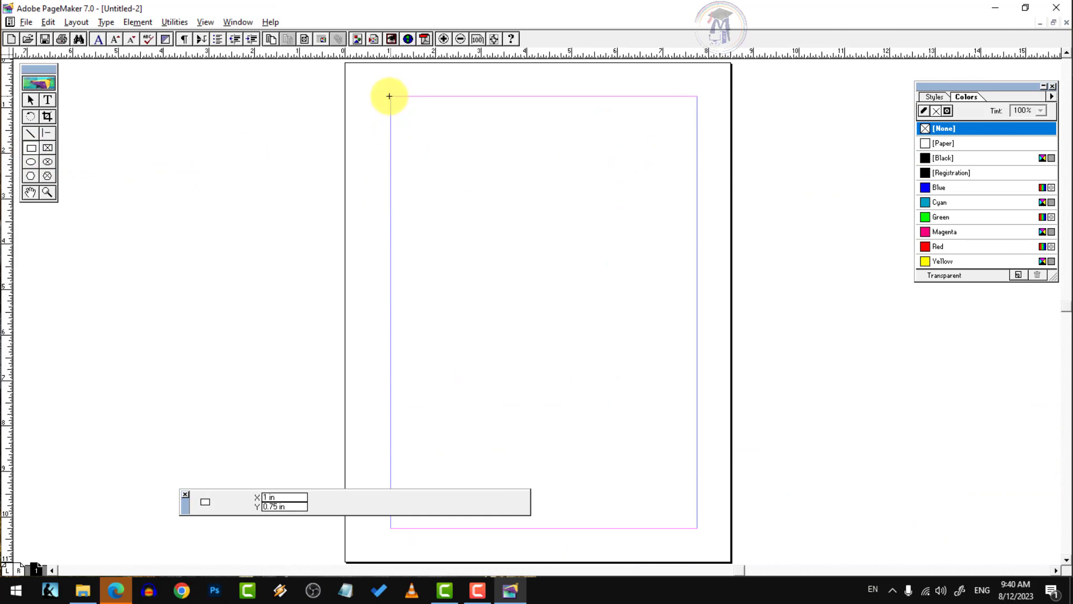
left_click_drag(389, 97, 696, 326)
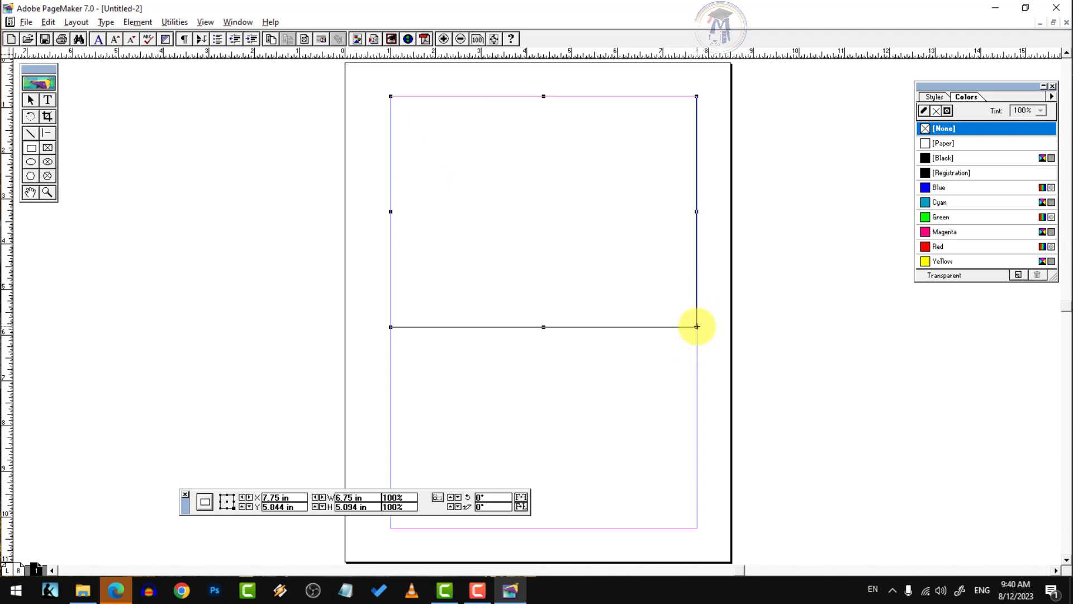
Fill the large rectangle with Yellow at a 30% tint
left_click(940, 246)
left_click(944, 262)
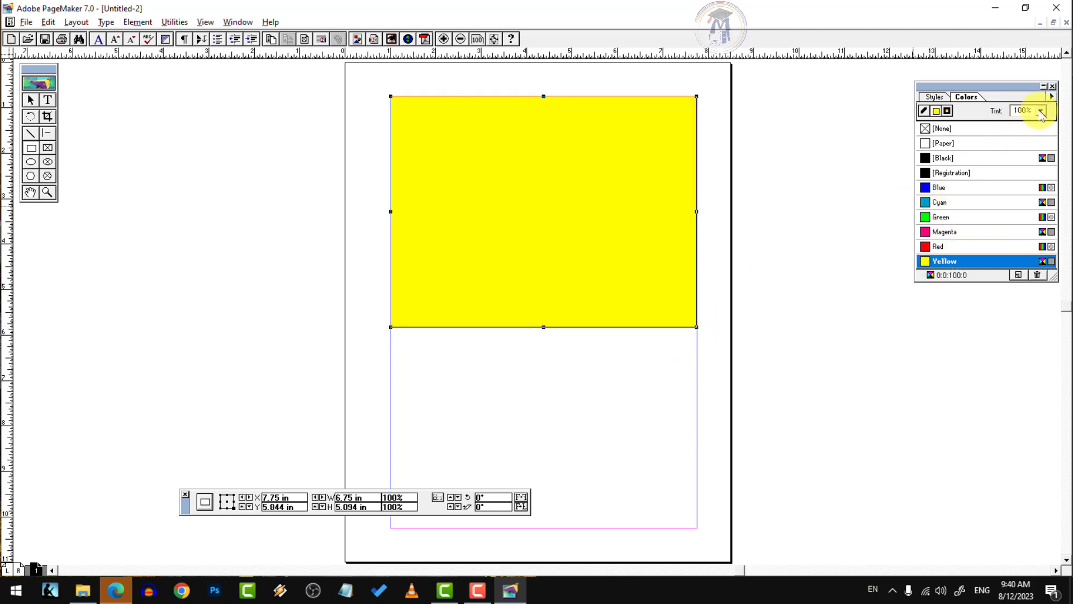
left_click_drag(983, 87, 800, 81)
left_click(859, 105)
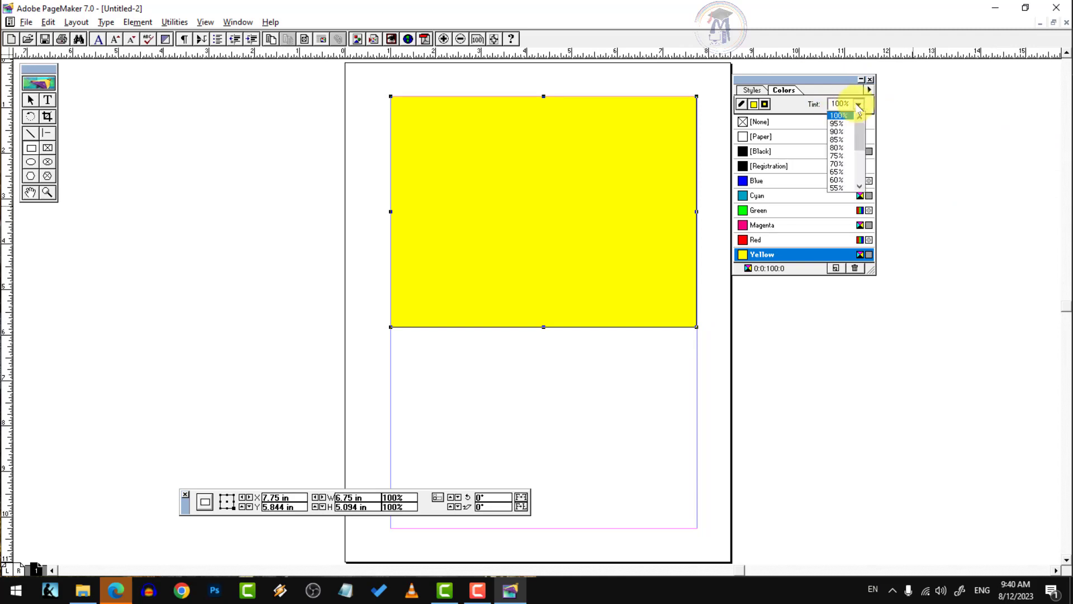
left_click_drag(864, 149, 865, 167)
left_click(847, 173)
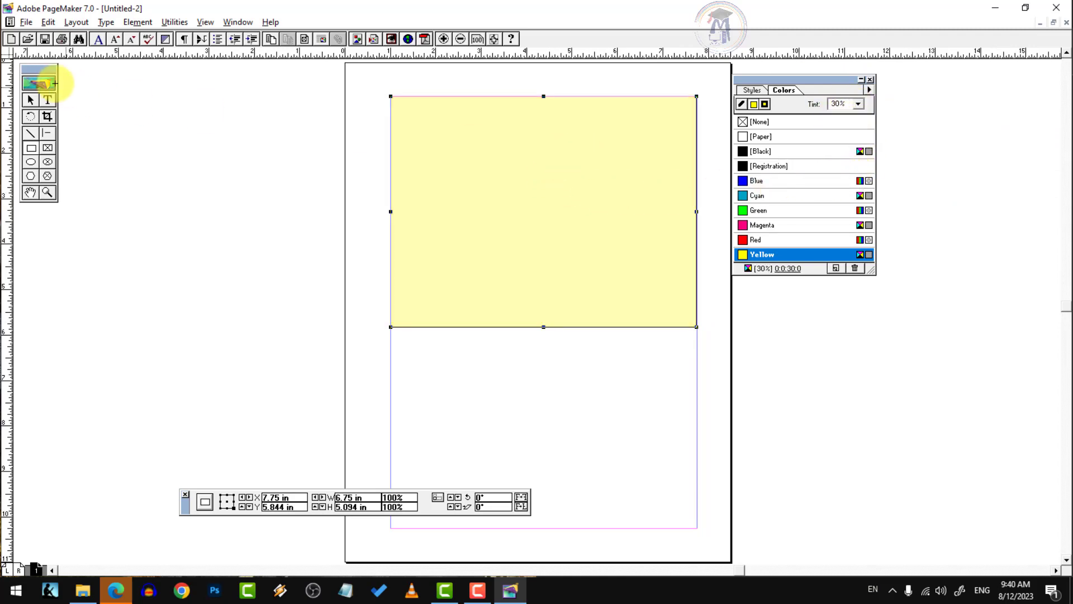
Draw an ellipse about 4.87 in wide and 1.29 in high inside the rectangle's upper part and fill it with Red
left_click(31, 100)
left_click(646, 182, "ctrl")
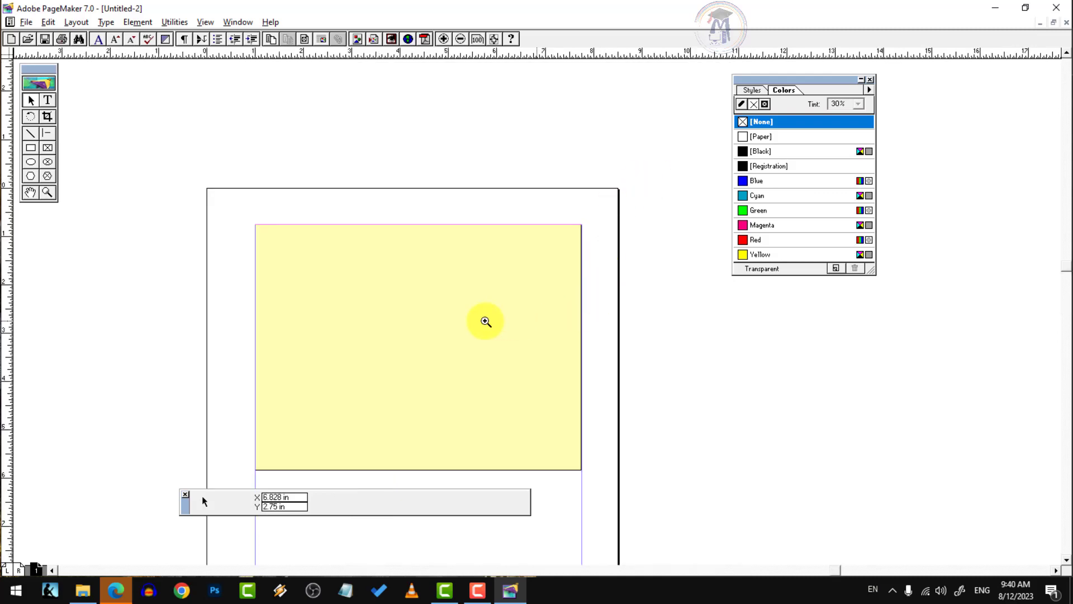
left_click(485, 320, "ctrl")
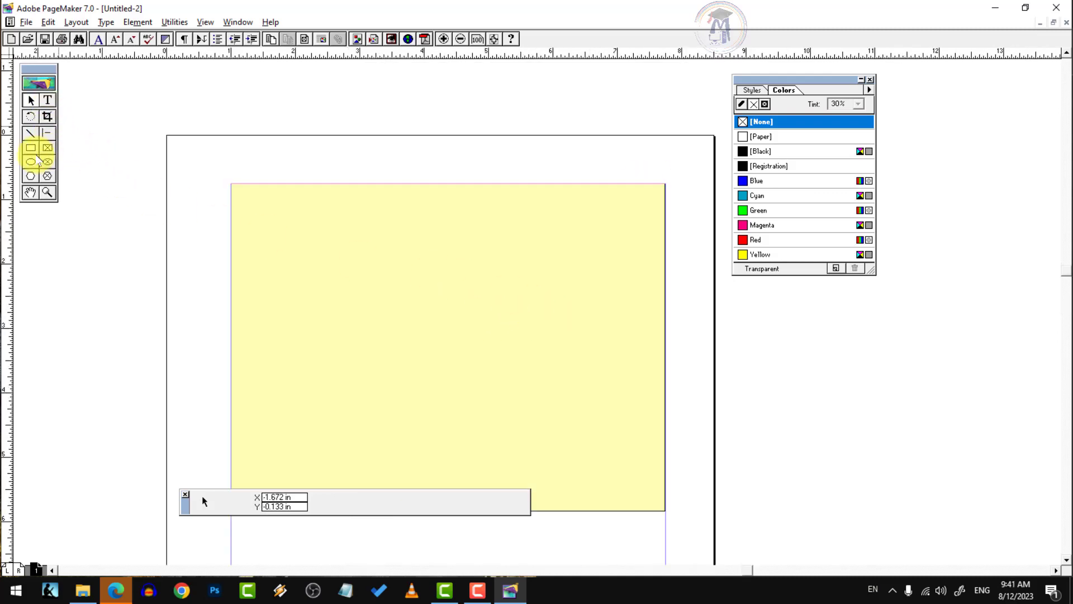
left_click(32, 162)
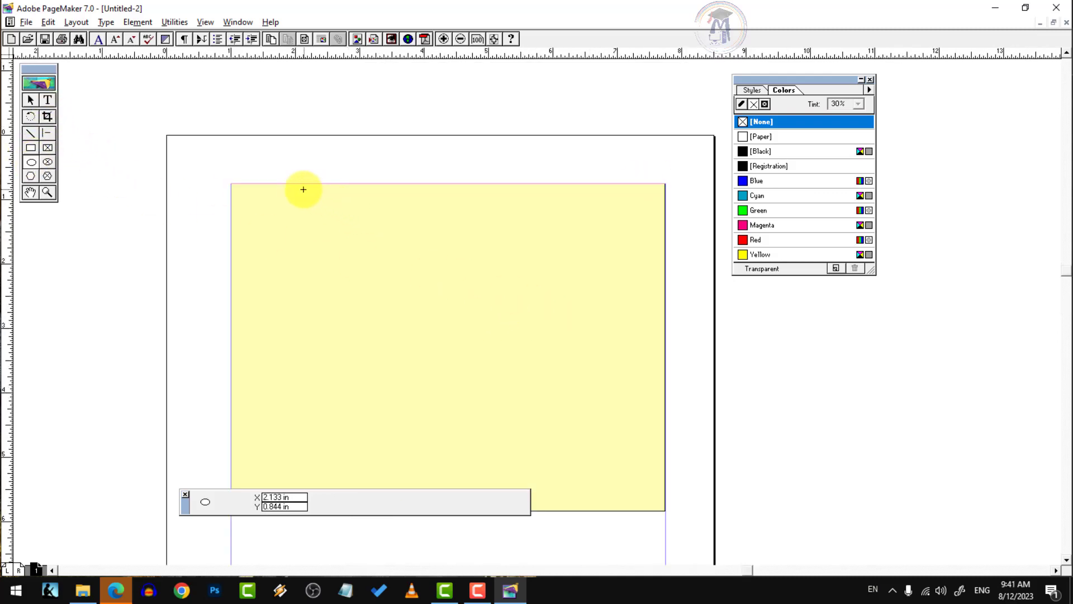
left_click_drag(300, 188, 614, 271)
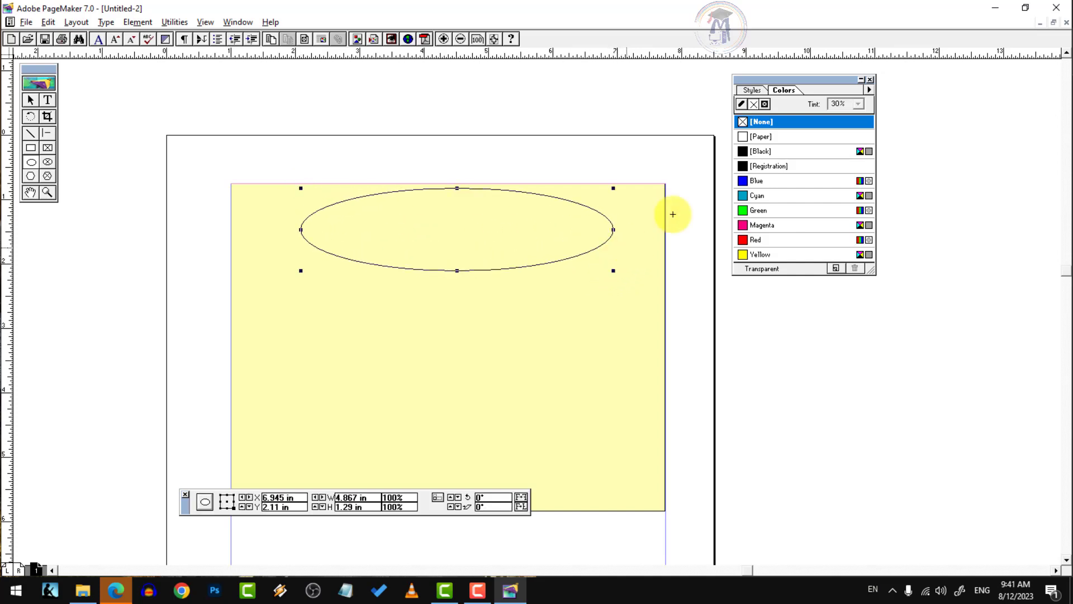
left_click(757, 180)
left_click(761, 150)
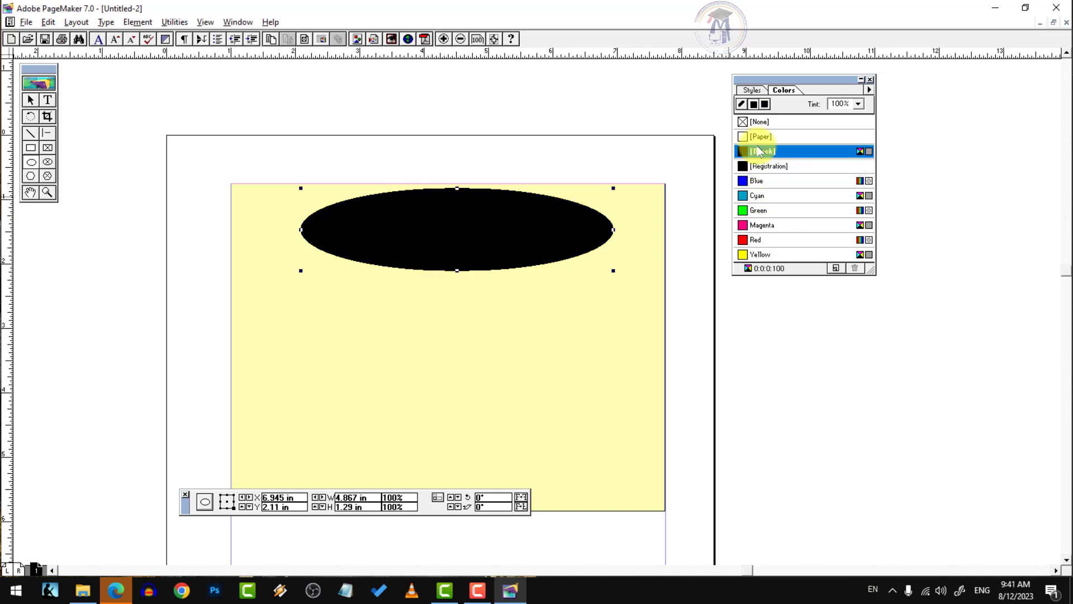
left_click(756, 239)
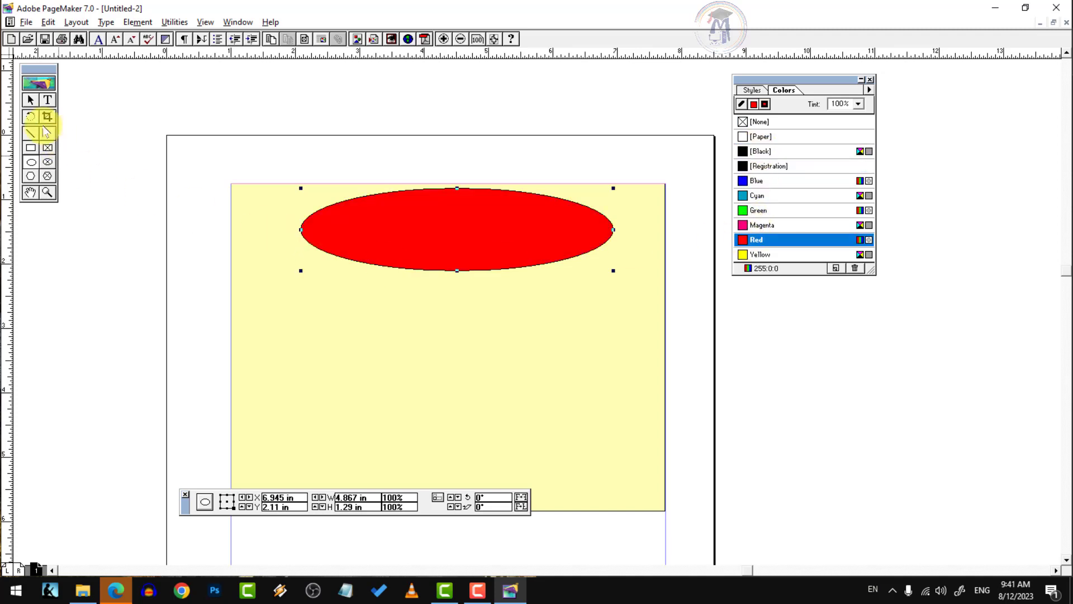
Add the text "Education" over the red ellipse and enlarge it to 62 pt
left_click(47, 100)
left_click_drag(339, 207, 571, 249)
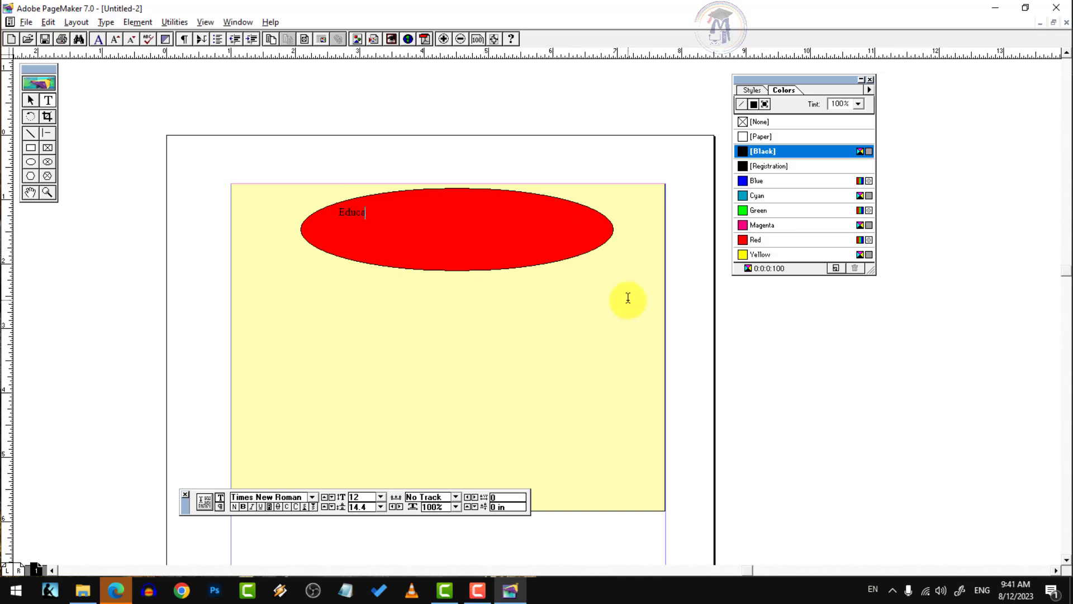
key("ctrl+shift+period")
key("ctrl+shift+period")
key("ctrl+shift+period")
key("ctrl+shift+period")
key("ctrl+shift+period")
key("ctrl+shift+period")
key("ctrl+shift+period")
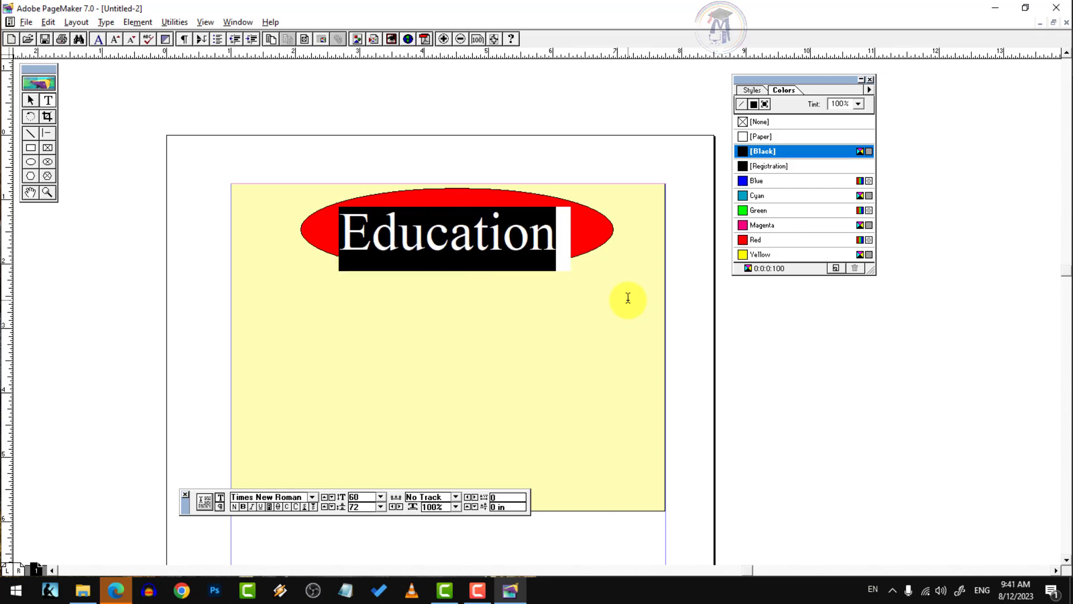
Move the Education text block slightly up so it sits centred on the red ellipse
left_click(31, 99)
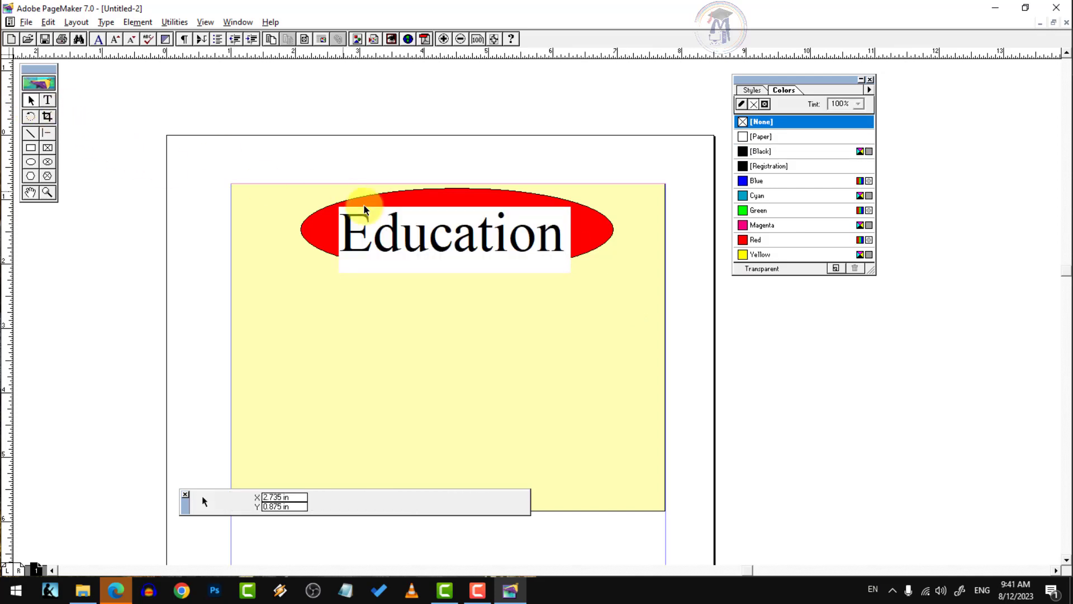
left_click(408, 226)
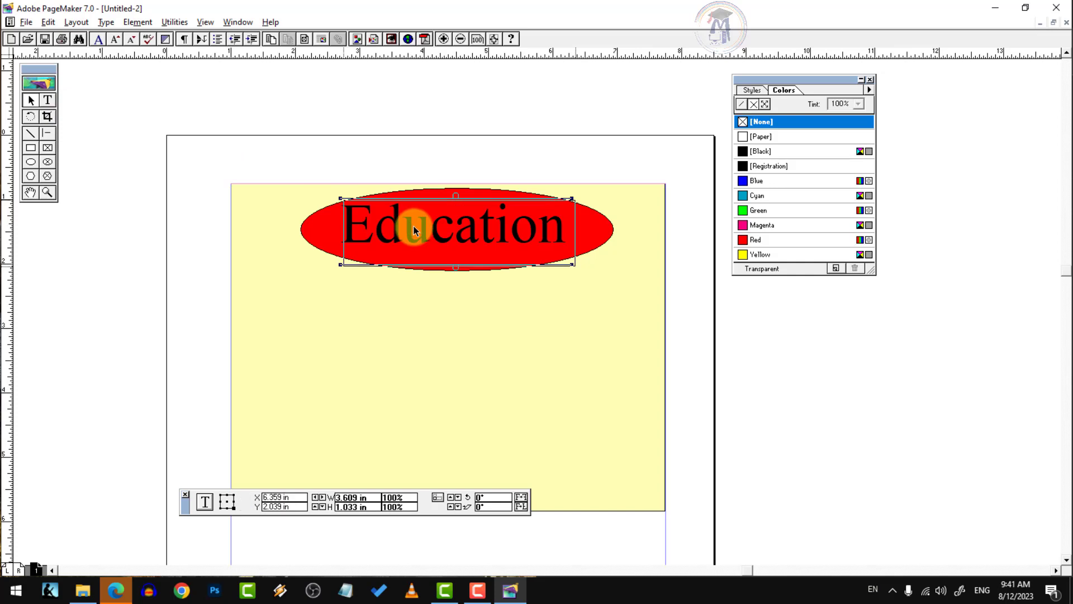
left_click(141, 151)
Colour the word Education with [Paper]
left_click(48, 99)
left_click(441, 231)
double_click(441, 231)
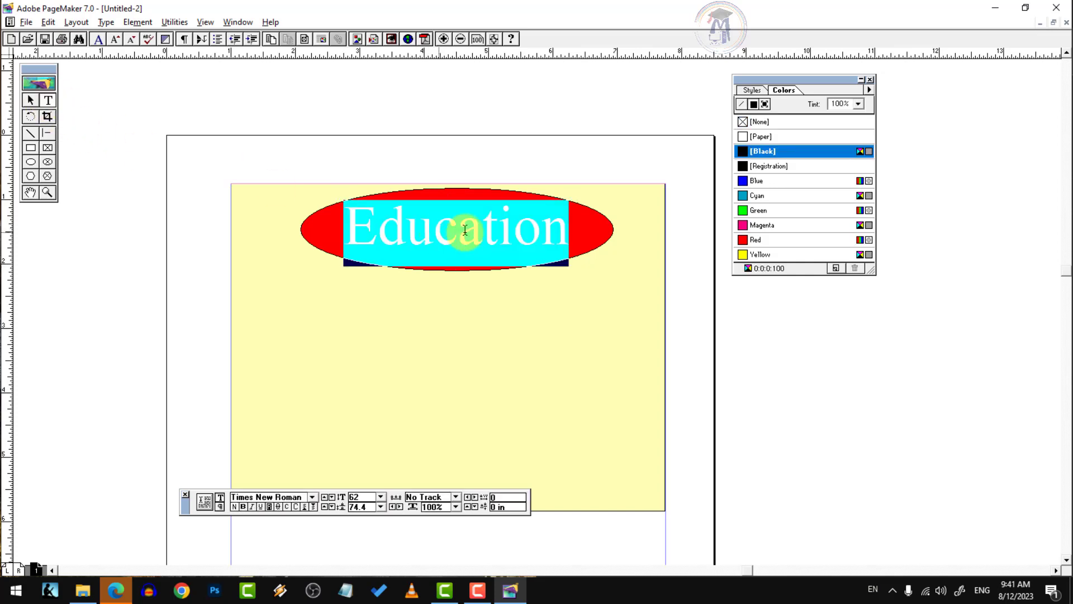
left_click(763, 136)
left_click(193, 150)
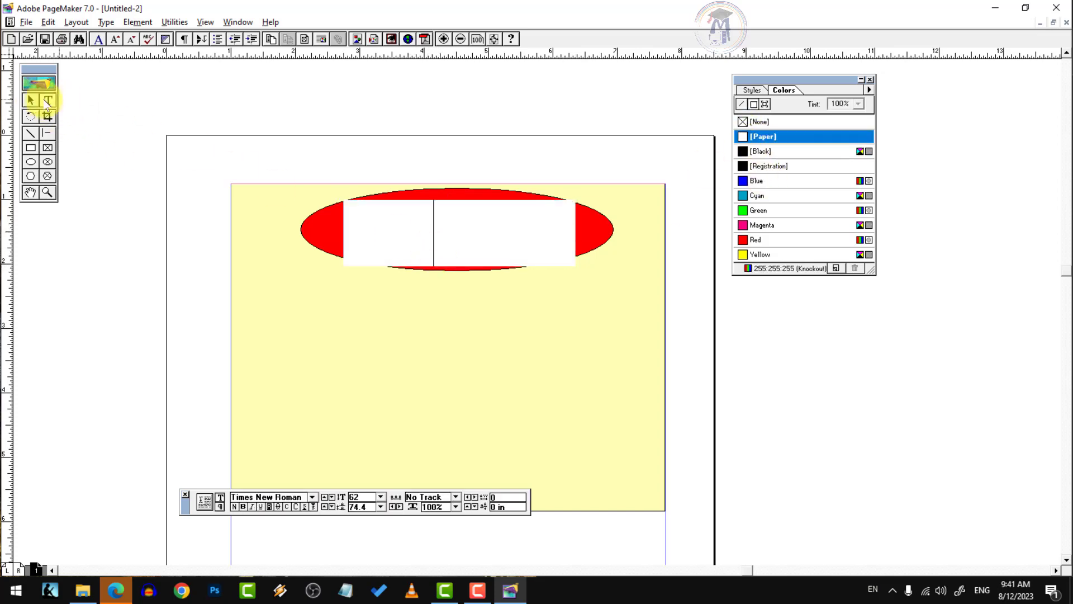
left_click(31, 99)
Examine the Education title and the surrounding yellow rectangle at several magnifications
left_click(377, 232, "ctrl")
left_click(694, 296, "ctrl+alt")
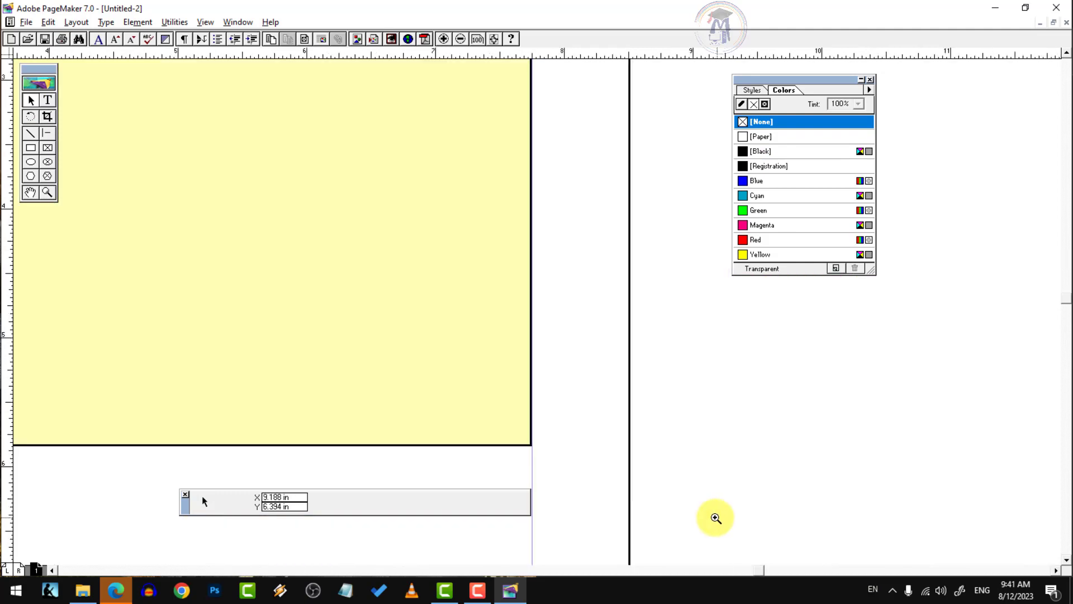
left_click(715, 515, "ctrl+alt")
left_click(542, 330, "ctrl+alt")
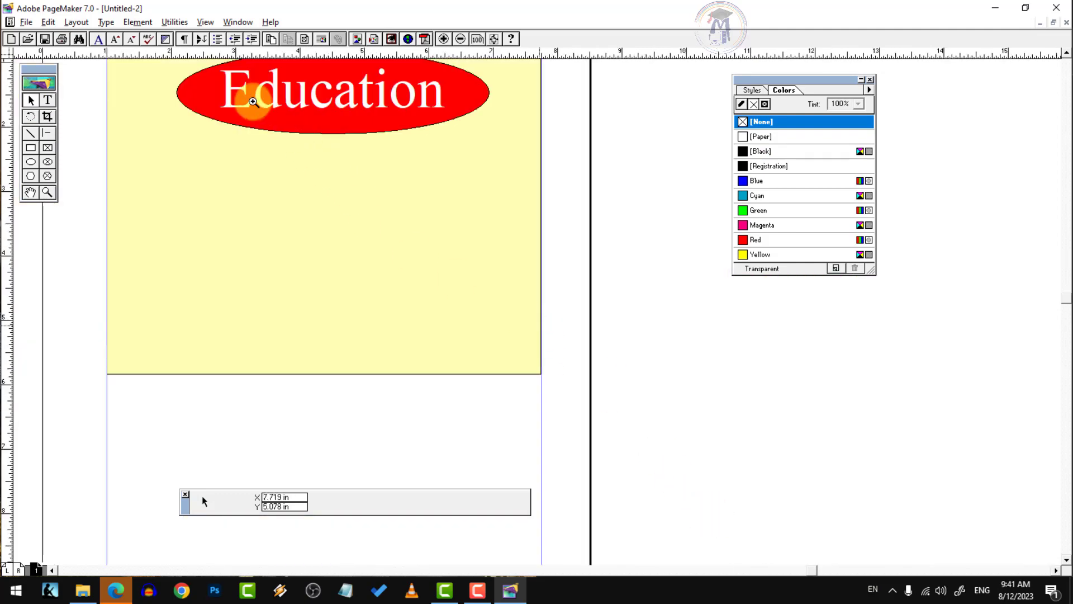
left_click(251, 100, "ctrl")
left_click(659, 355, "ctrl")
left_click(609, 369, "ctrl+alt")
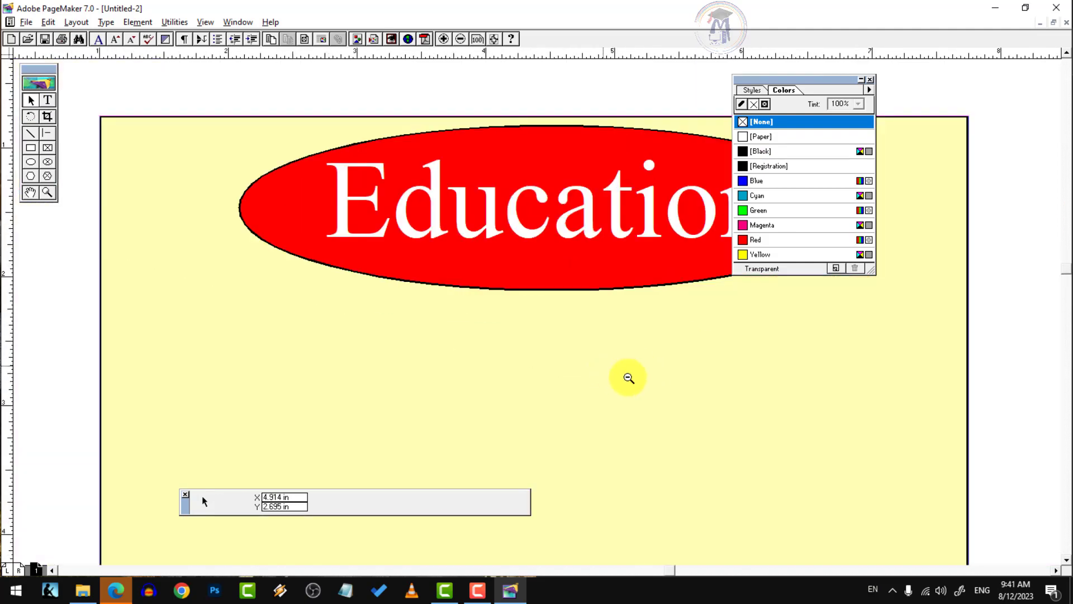
left_click(628, 378, "ctrl+alt")
Add a text block across the yellow rectangle just below the ellipse, reading "Sarkar Study Waves Education"
left_click(47, 99)
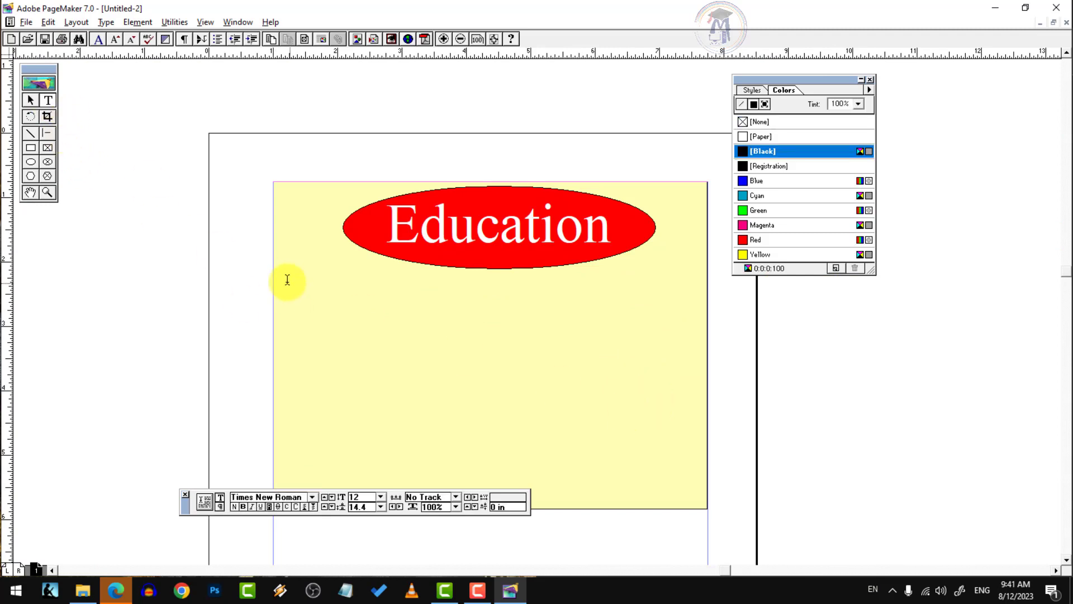
left_click_drag(281, 283, 701, 321)
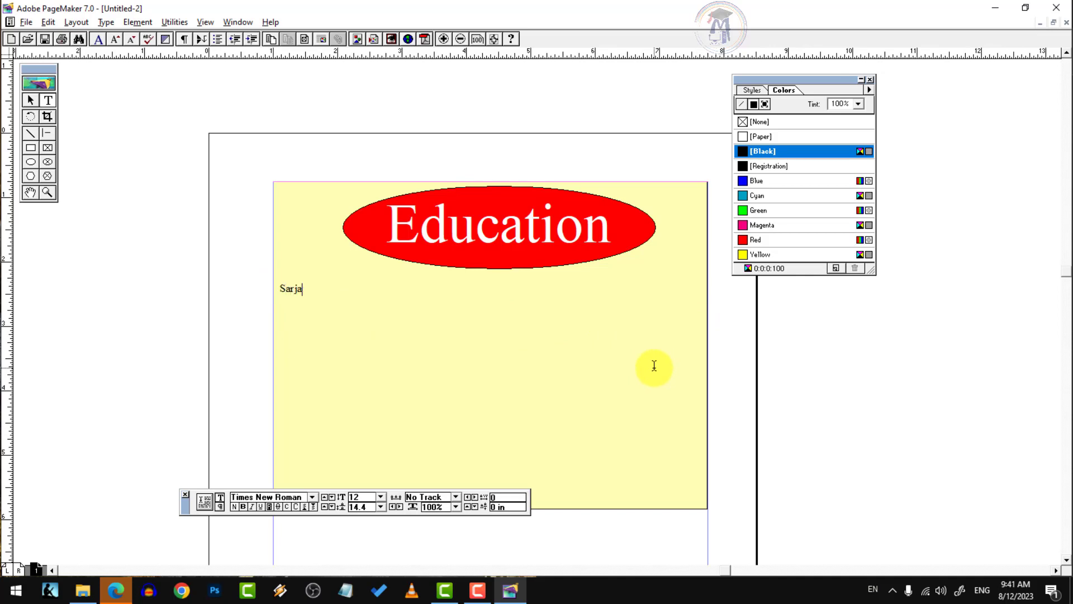
type("Sarkar Study Waves Educat")
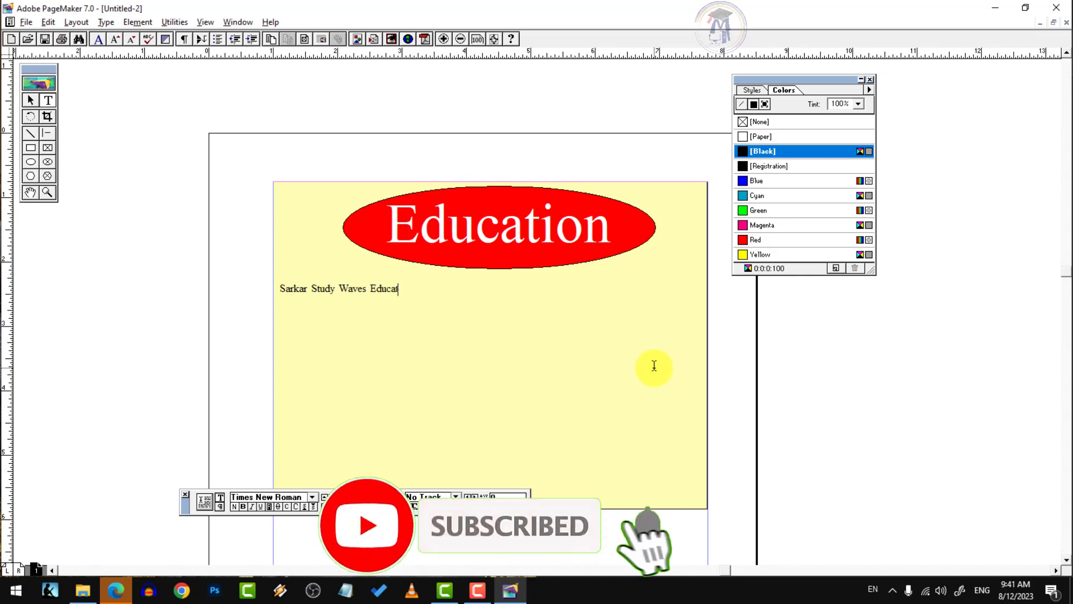
type("ion")
Enlarge the "Sarkar Study Waves Education" line to 37 pt and centre it in its text block
key("ctrl+a")
key("ctrl+shift+period")
key("ctrl+shift+period")
key("ctrl+shift+period")
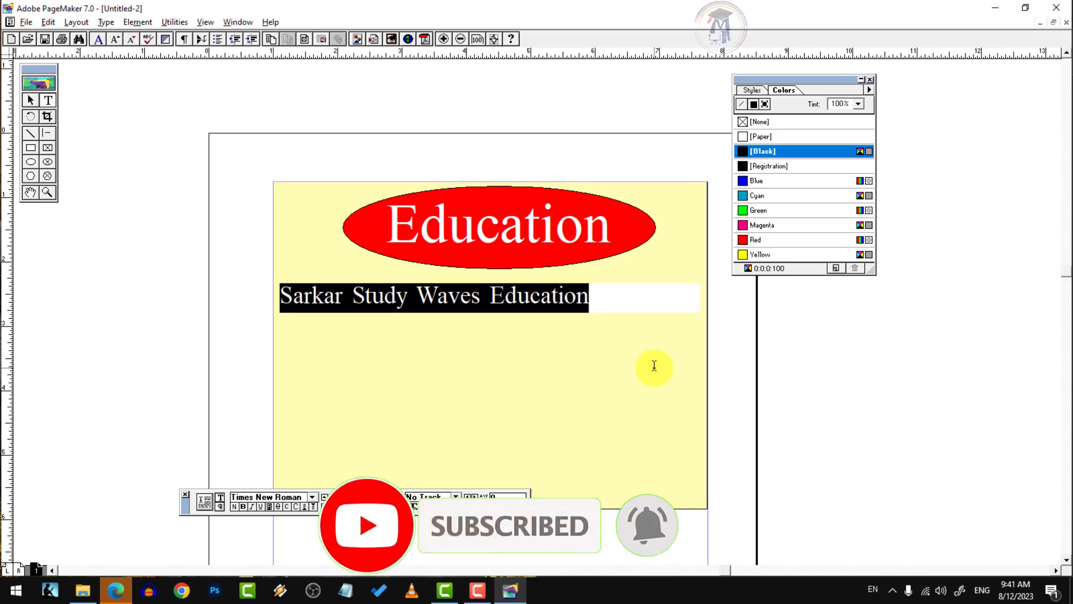
key("ctrl+shift+period")
key("ctrl+shift+period")
key("ctrl+shift+comma")
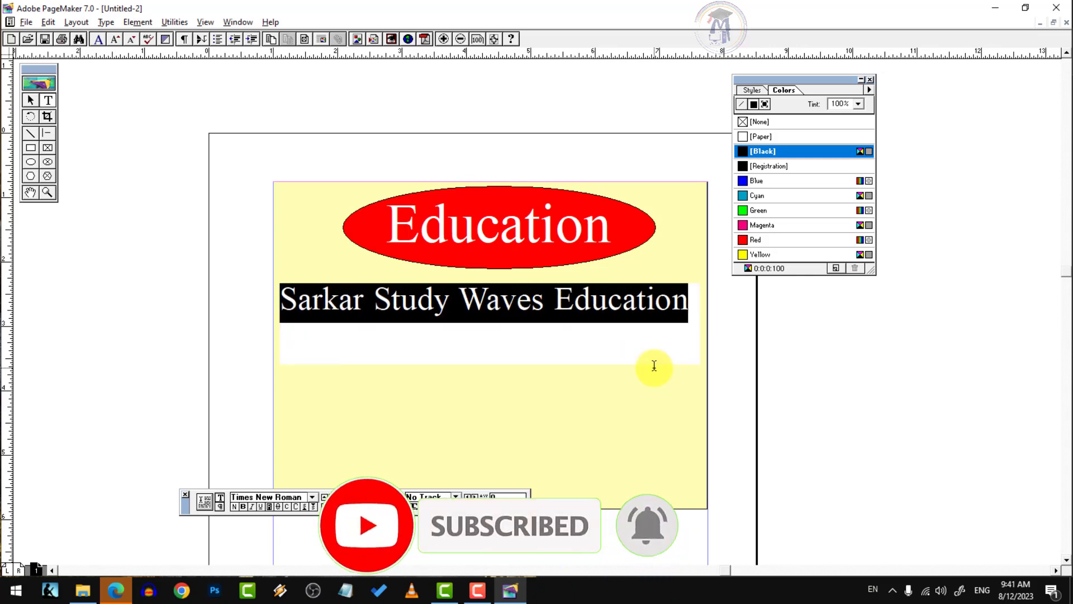
left_click(492, 305)
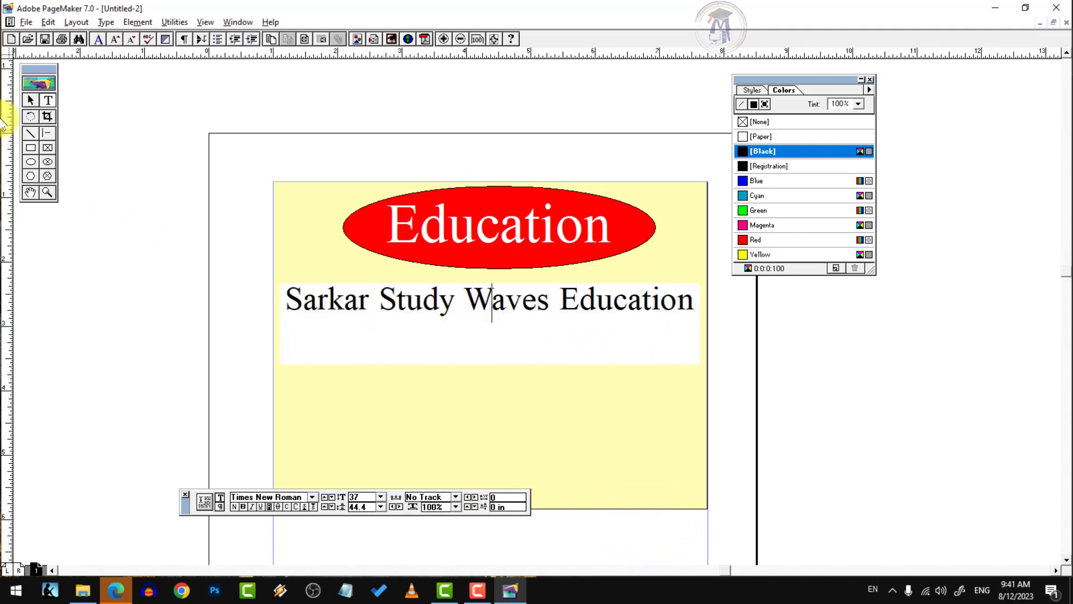
Draw a rectangle about 6.58 in wide and 0.70 in high around the "Sarkar Study Waves Education" line and fill it with Blue
left_click(32, 149)
left_click(511, 347, "ctrl")
left_click(510, 350, "ctrl+alt")
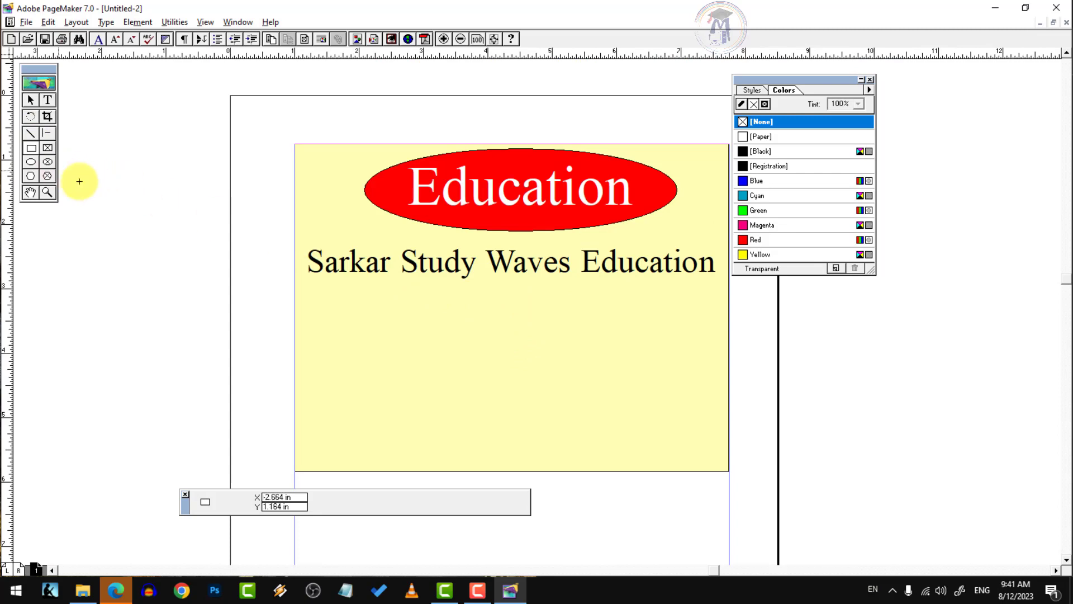
mouse_move(300, 241)
left_mouse_down()
mouse_move(371, 288)
mouse_move(722, 285)
left_mouse_up()
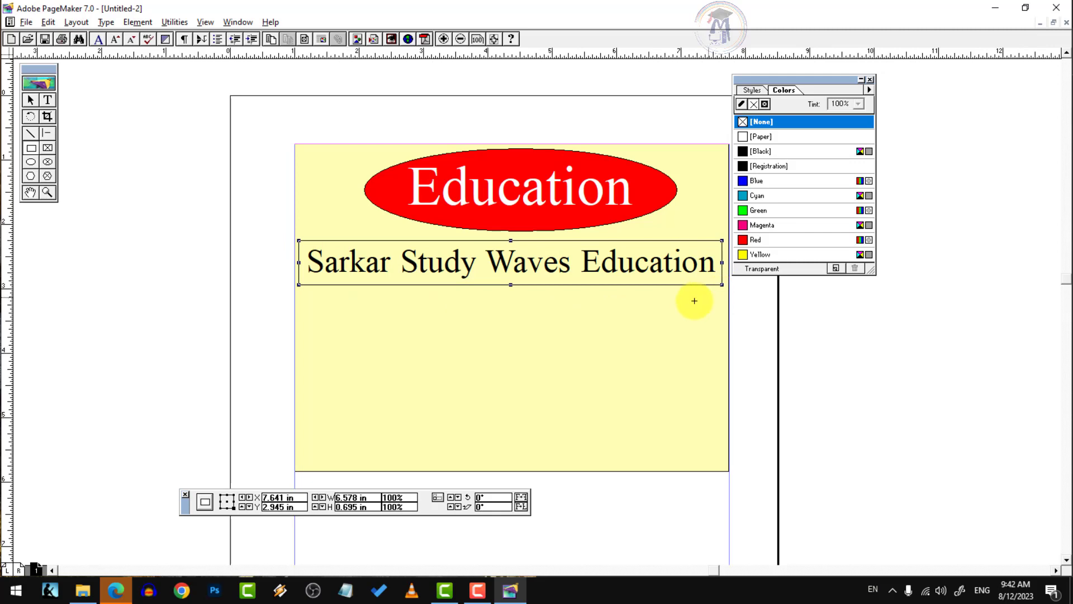
left_click(757, 181)
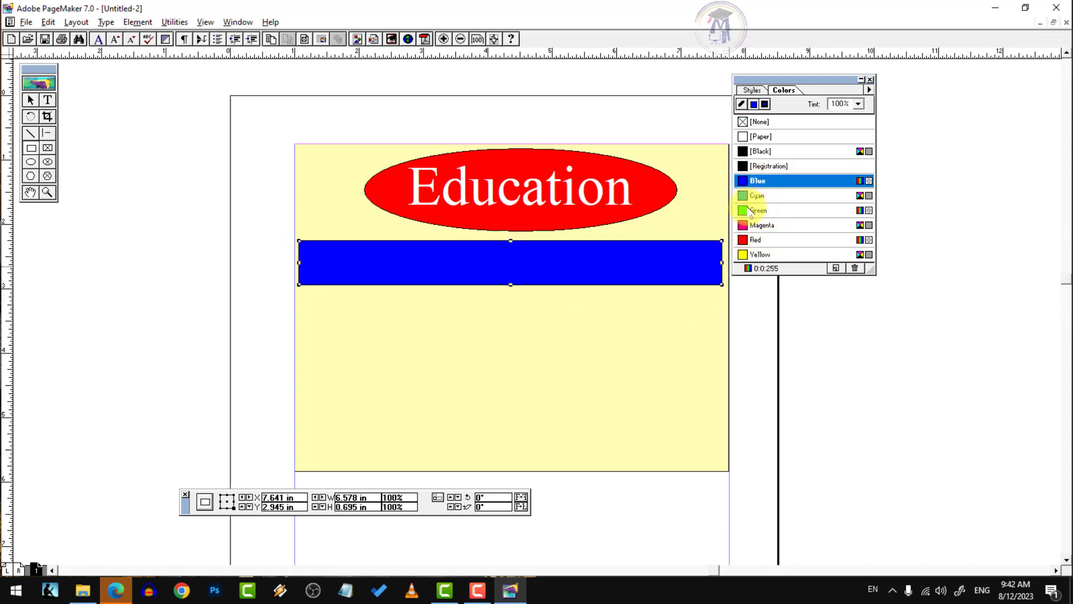
Widen the blue rectangle slightly to about 6.59 in and send it backward behind the text line
left_click(34, 101)
left_click(649, 252)
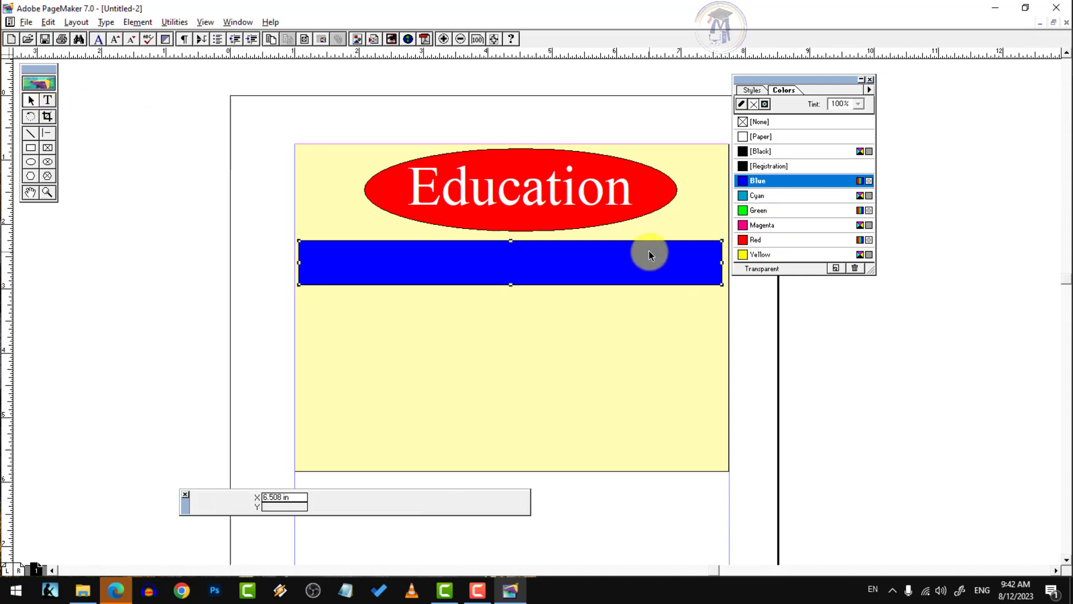
key("ctrl+z")
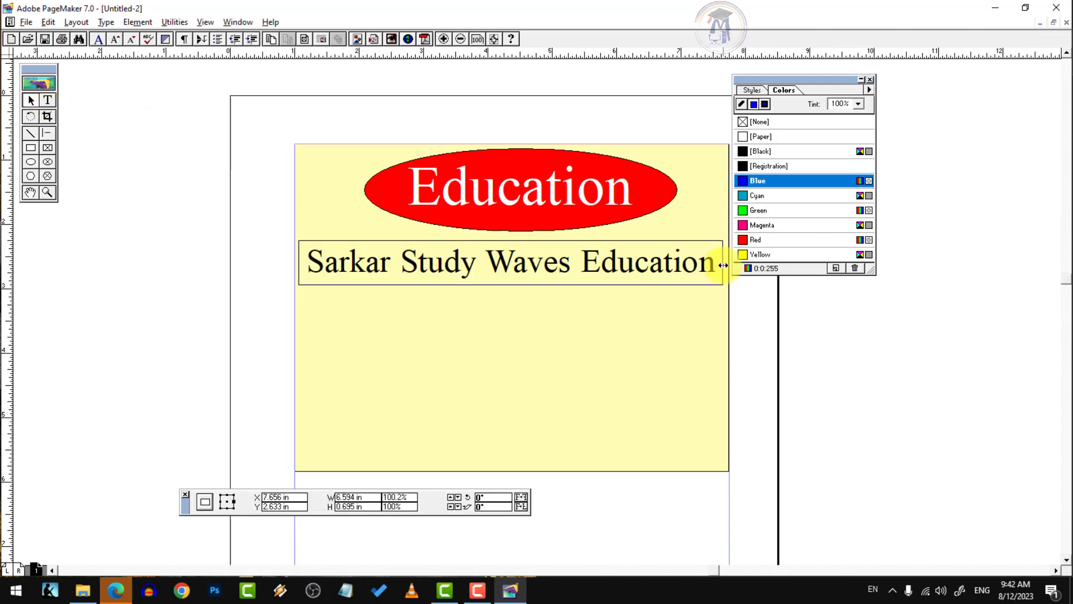
key("ctrl+z")
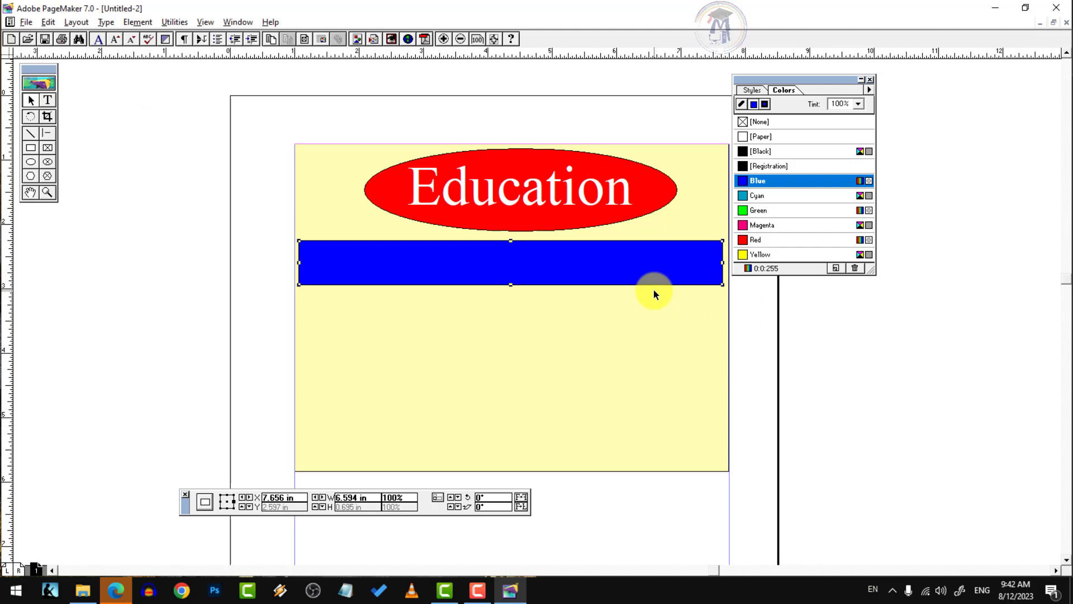
key("ctrl+bracketleft")
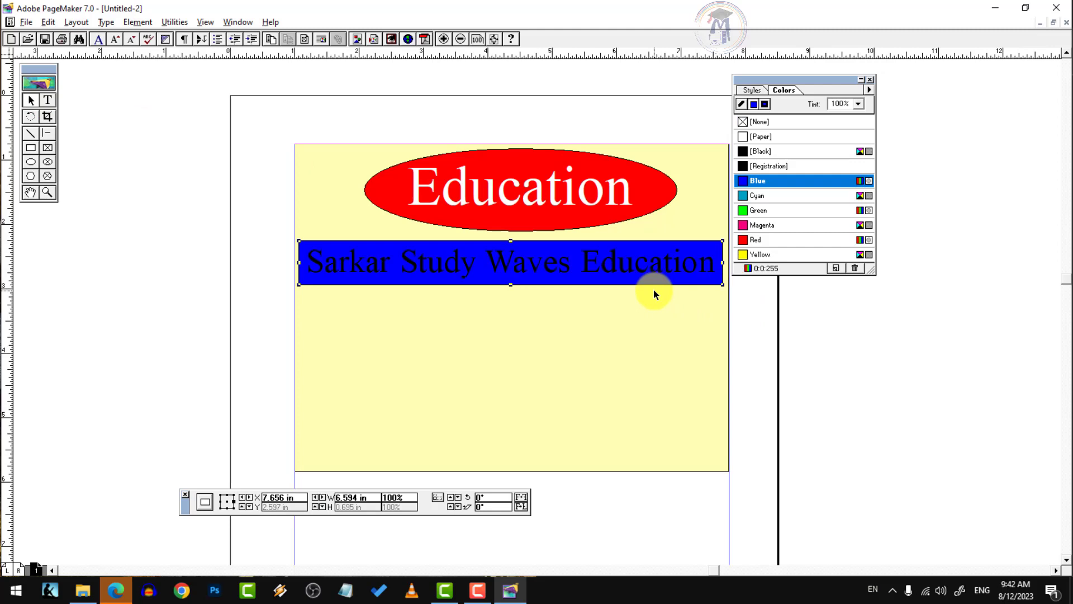
Colour the whole "Sarkar Study Waves Education" line Yellow
left_click(48, 100)
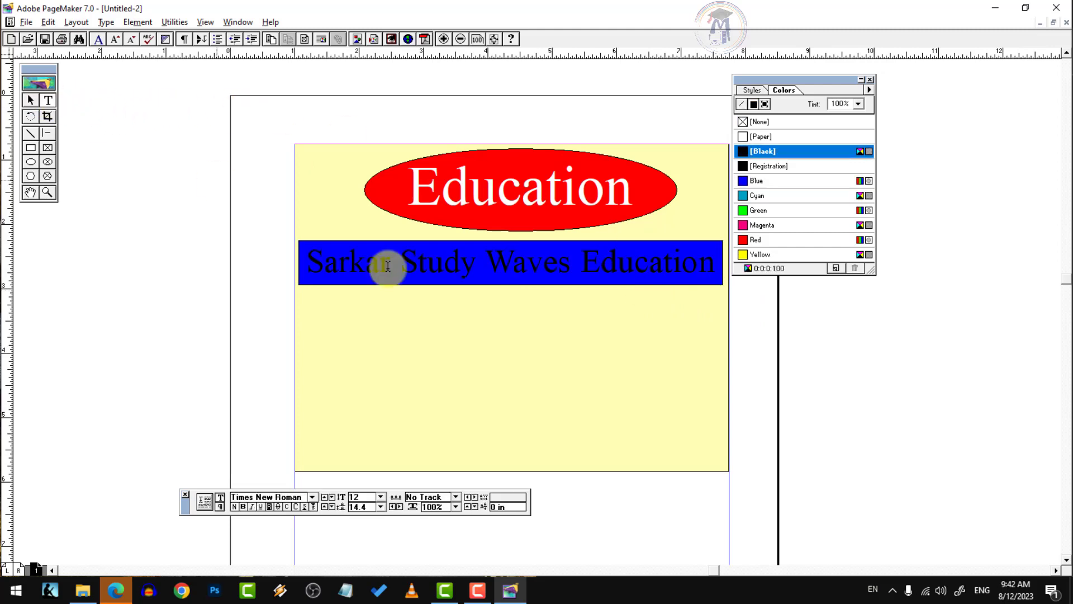
left_click(476, 263)
key("ctrl+a")
left_click(755, 255)
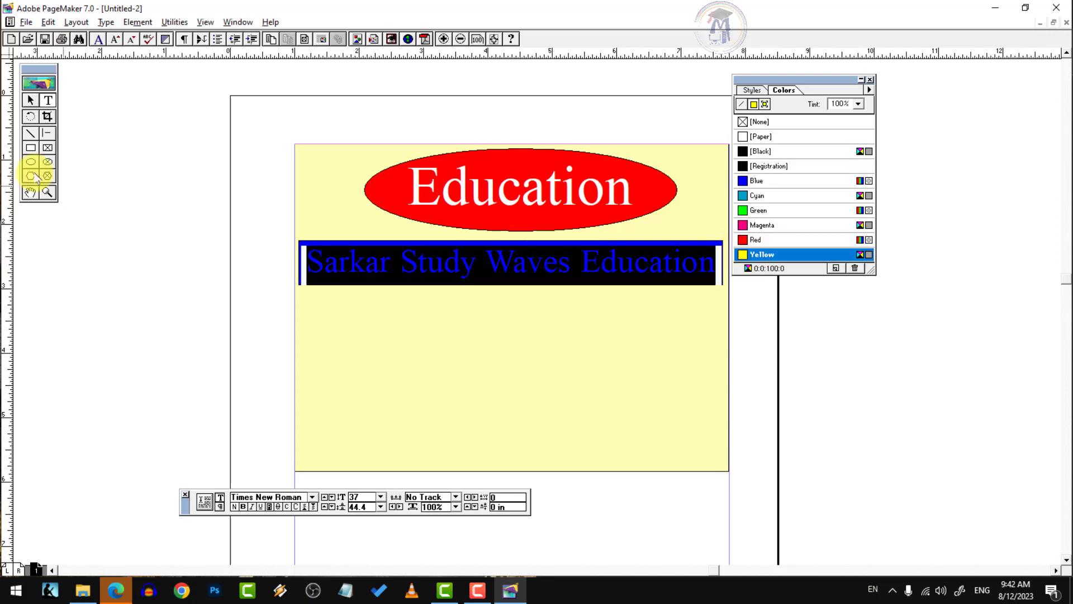
left_click(23, 98)
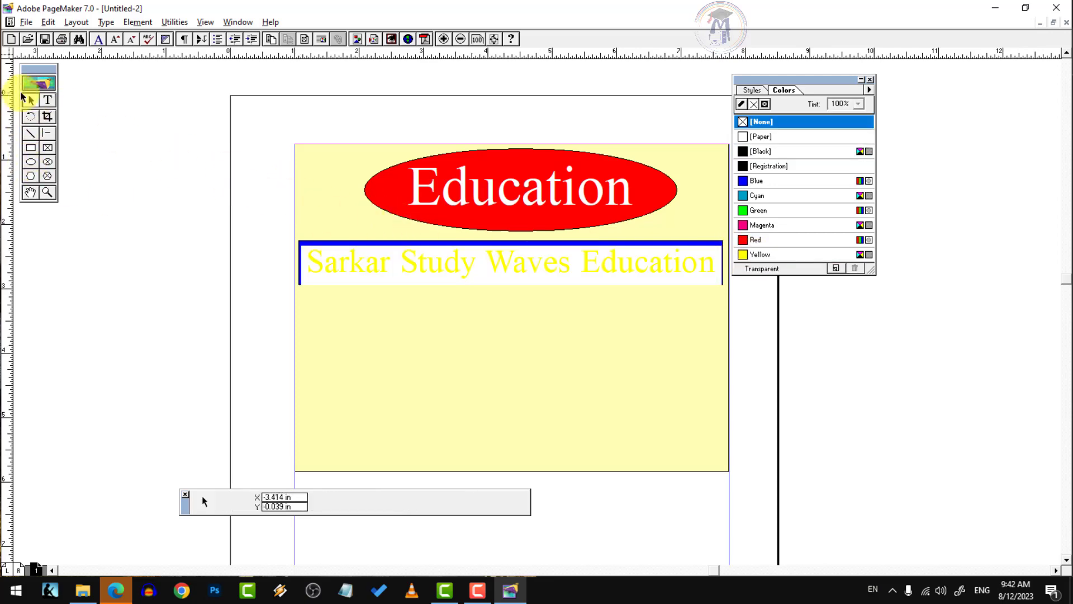
left_click(523, 267, "ctrl+alt")
left_click(595, 322, "ctrl")
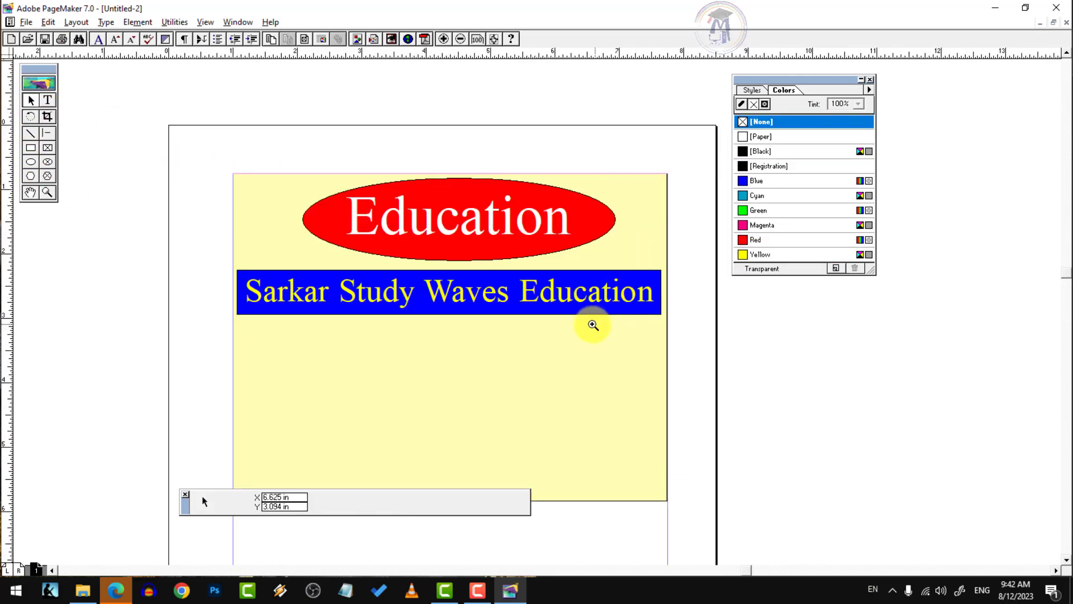
Create a text block below the blue band and enter the lines Course, DCA, PGDCA, BCA, MSC CS and MCA
left_click(1067, 560)
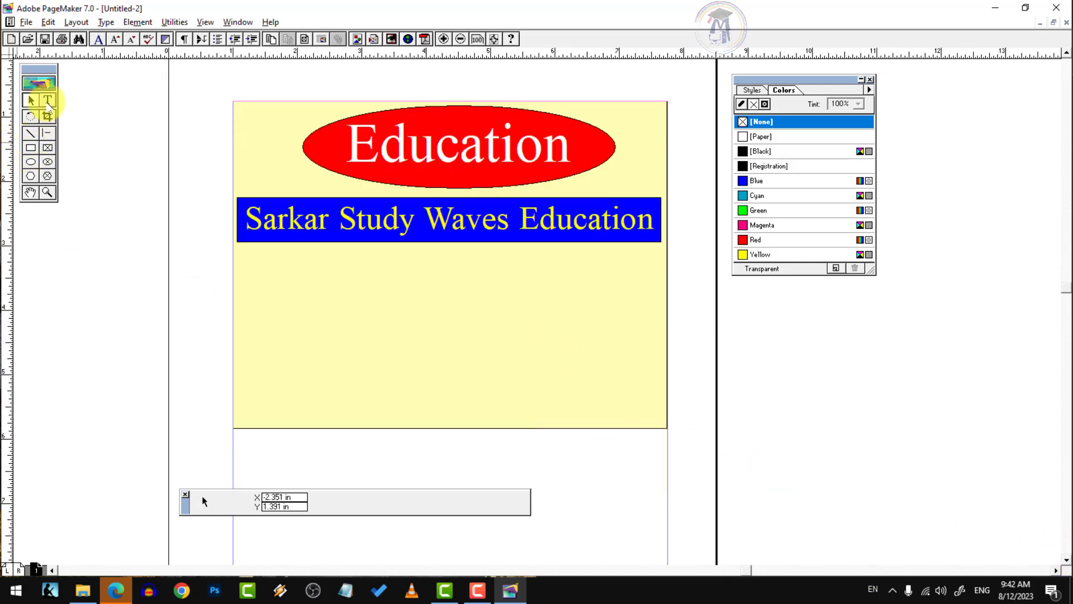
left_click(47, 101)
left_click(251, 263)
left_click_drag(248, 257, 446, 386)
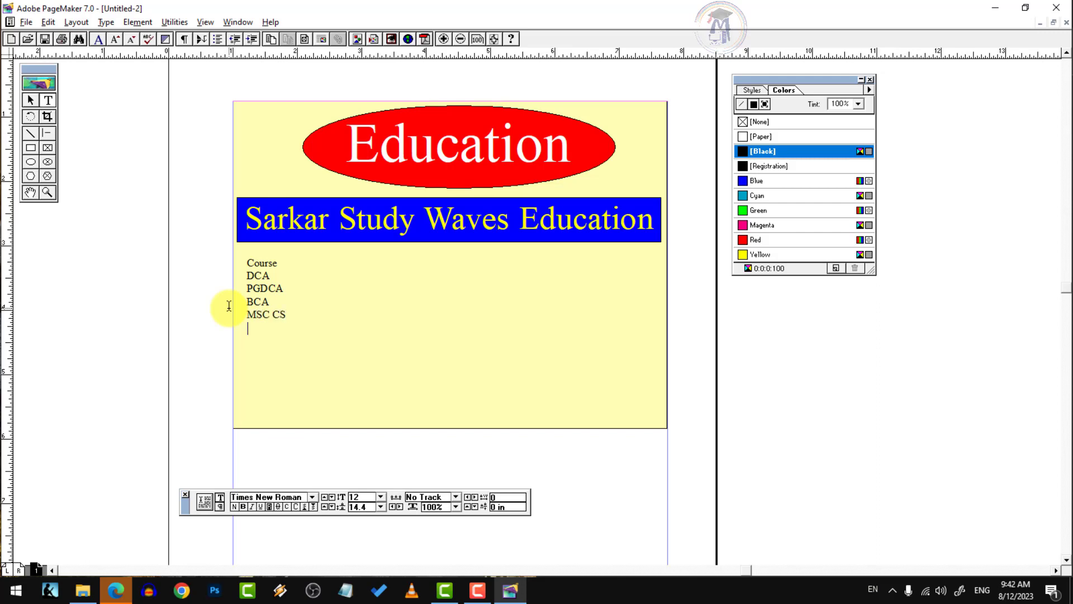
key("ctrl+a")
Apply the Headline paragraph style to the "Course" line
left_click(271, 274)
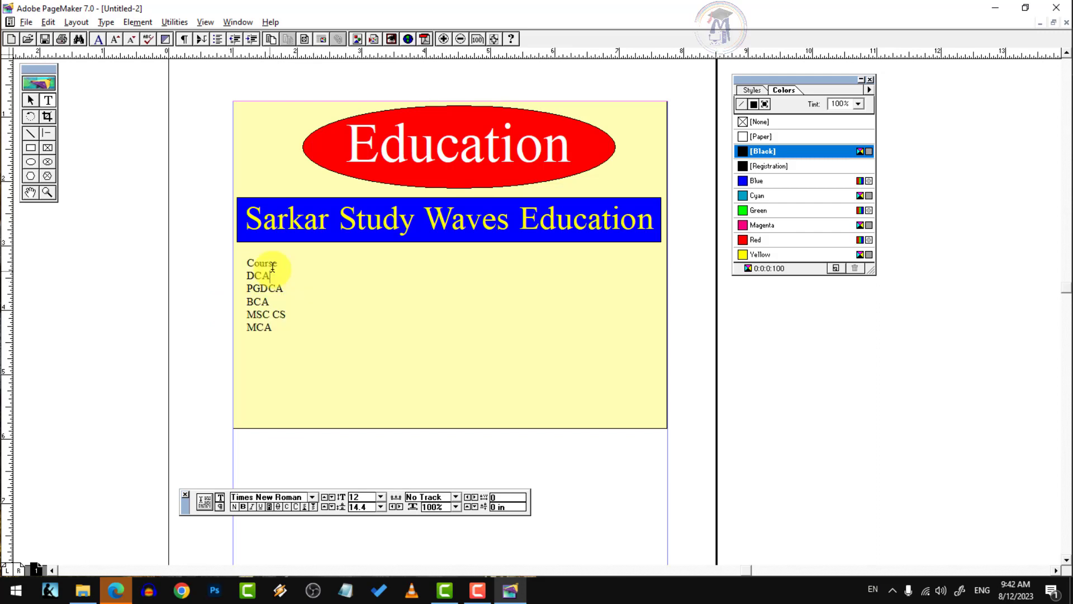
left_click(752, 90)
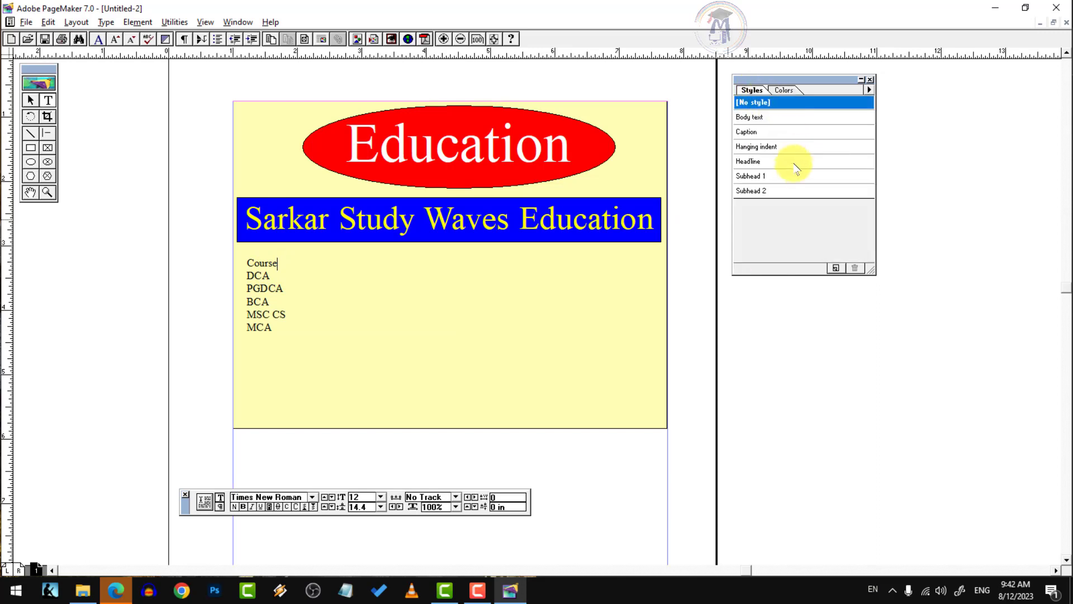
left_click(763, 162)
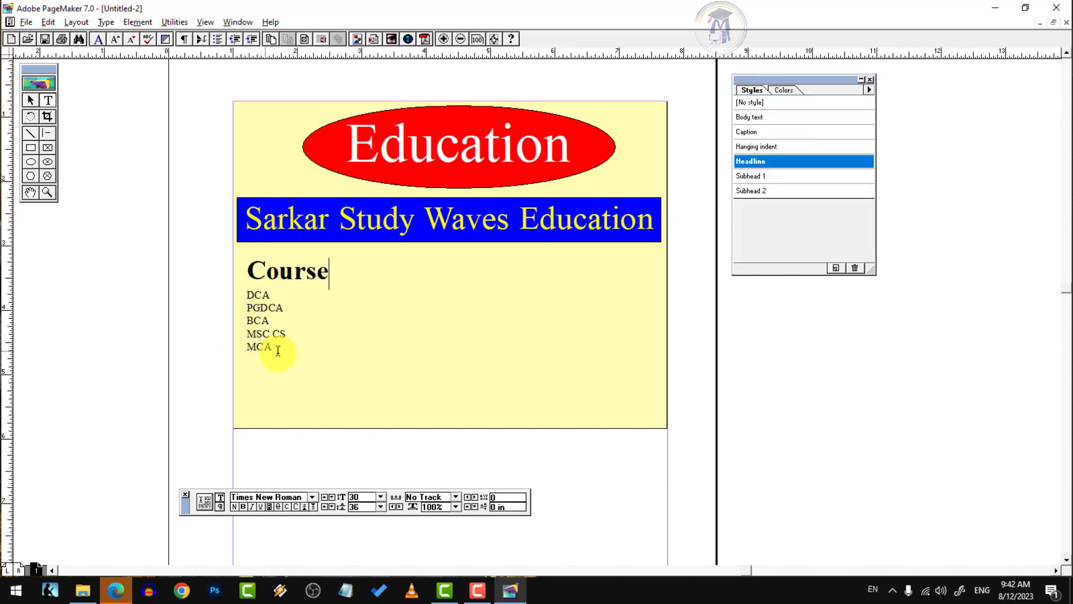
Apply the Subhead 2 style to the five course names from DCA to MCA and enlarge them to 16 pt
left_click_drag(274, 348, 220, 290)
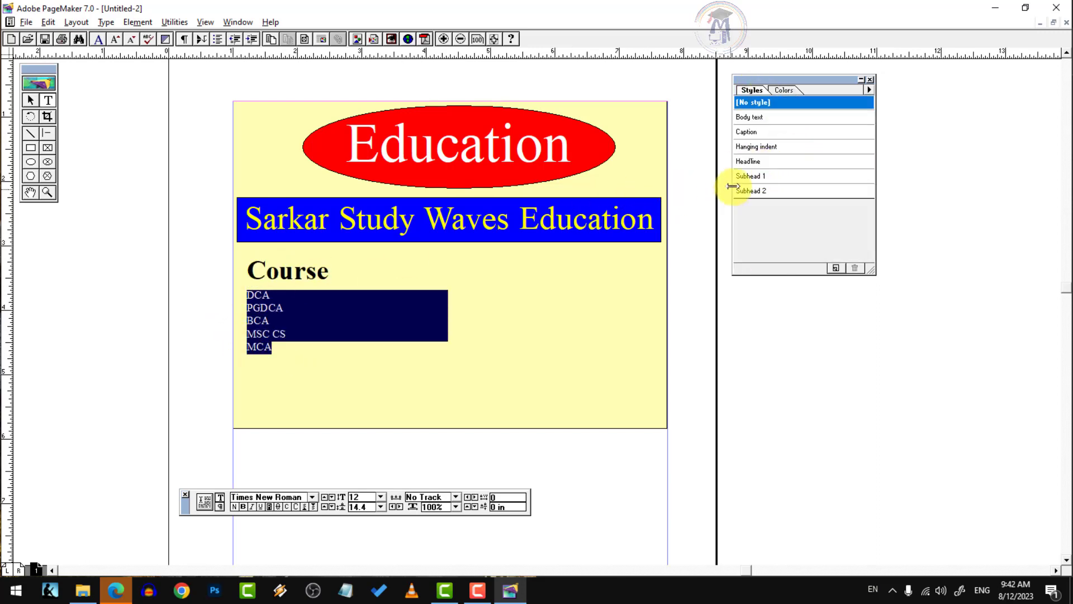
left_click(749, 176)
left_click(755, 192)
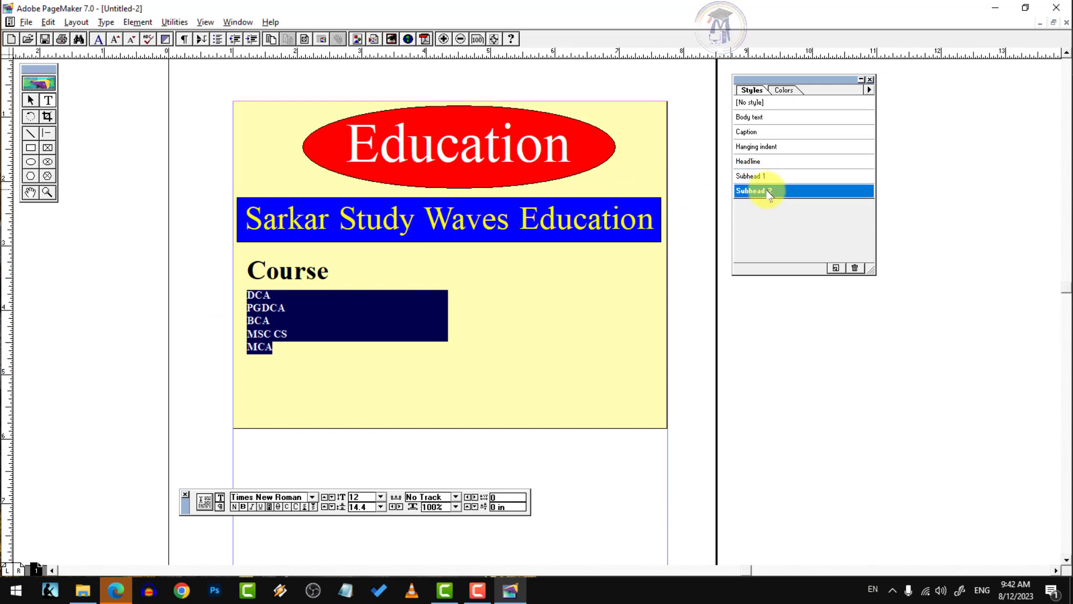
key("ctrl+alt+shift+period")
key("ctrl+alt+shift+period")
key("ctrl+alt+shift+period")
key("ctrl+alt+shift+period")
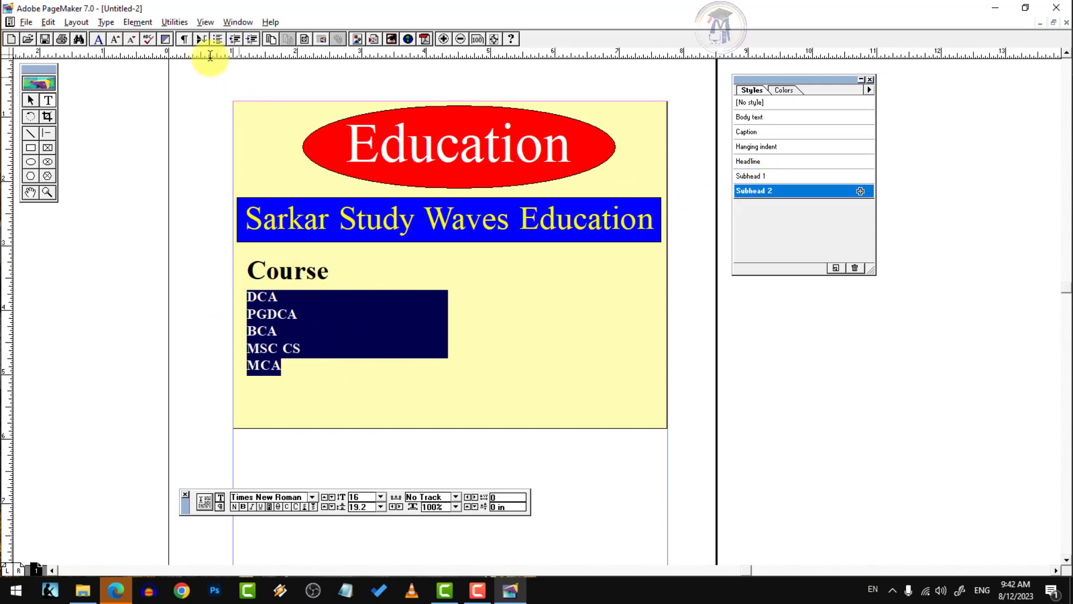
Add hollow square bullets to the selected course names with the Bullets and numbering plug-in
left_click(180, 24)
mouse_move(193, 37)
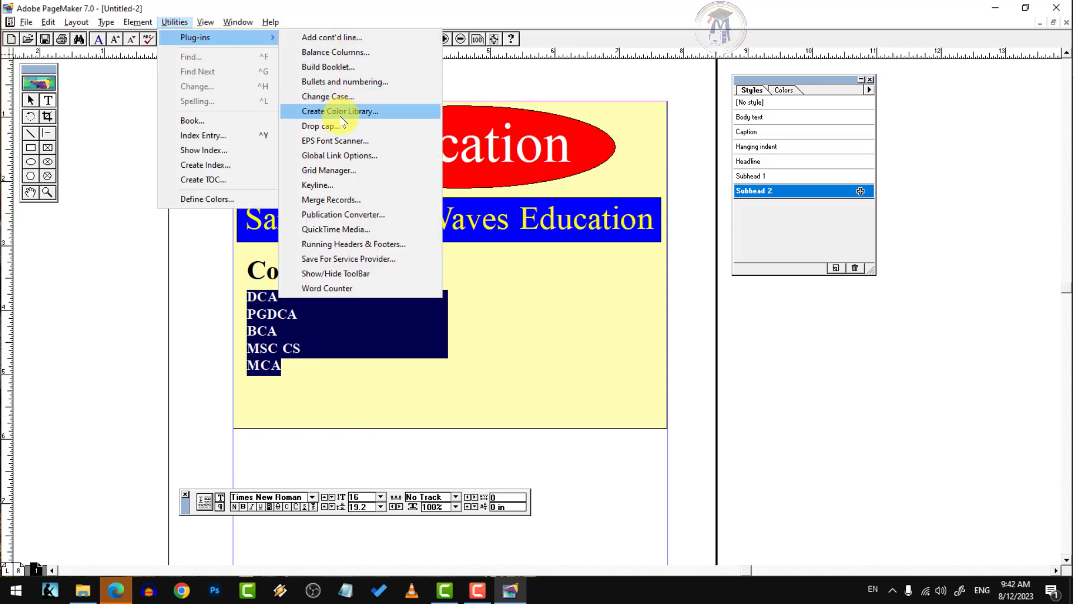
left_click(343, 81)
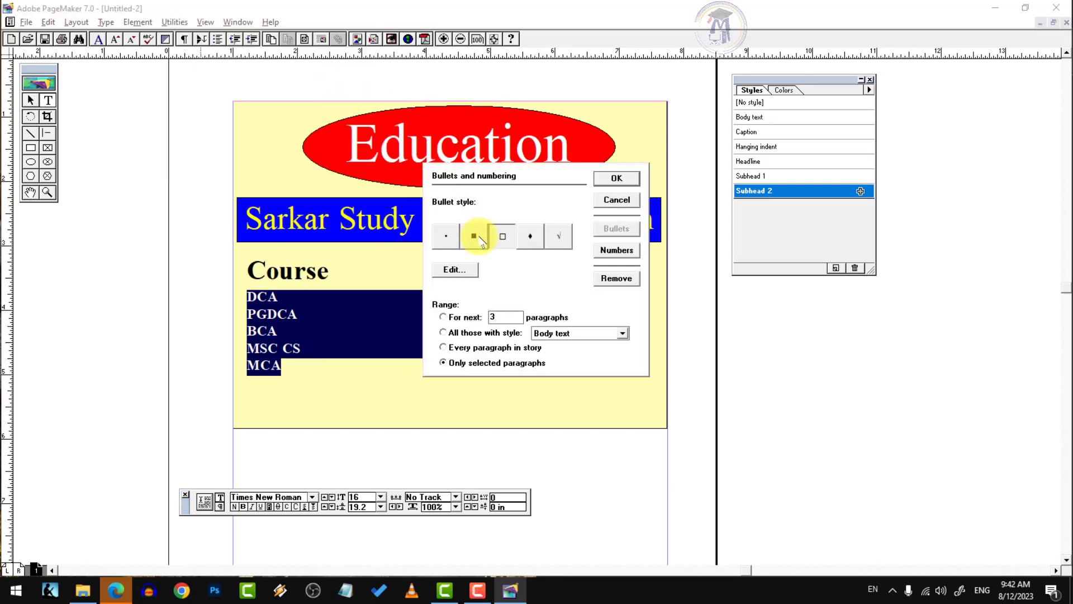
left_click(632, 179)
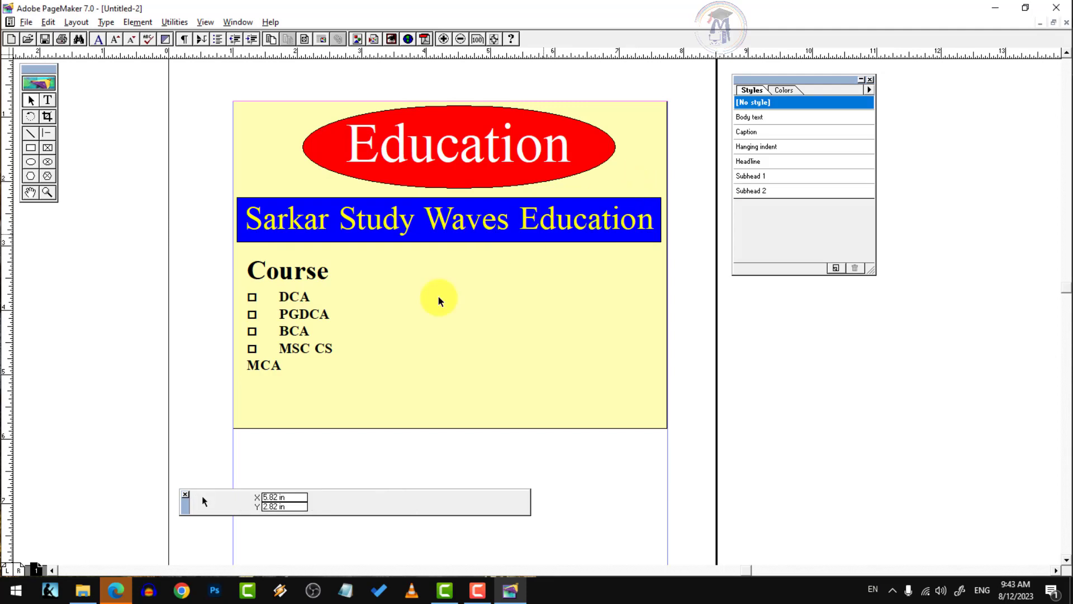
Add the same hollow square bullet to the remaining MCA line, limited to the selected paragraph
left_click(345, 350)
left_click(47, 99)
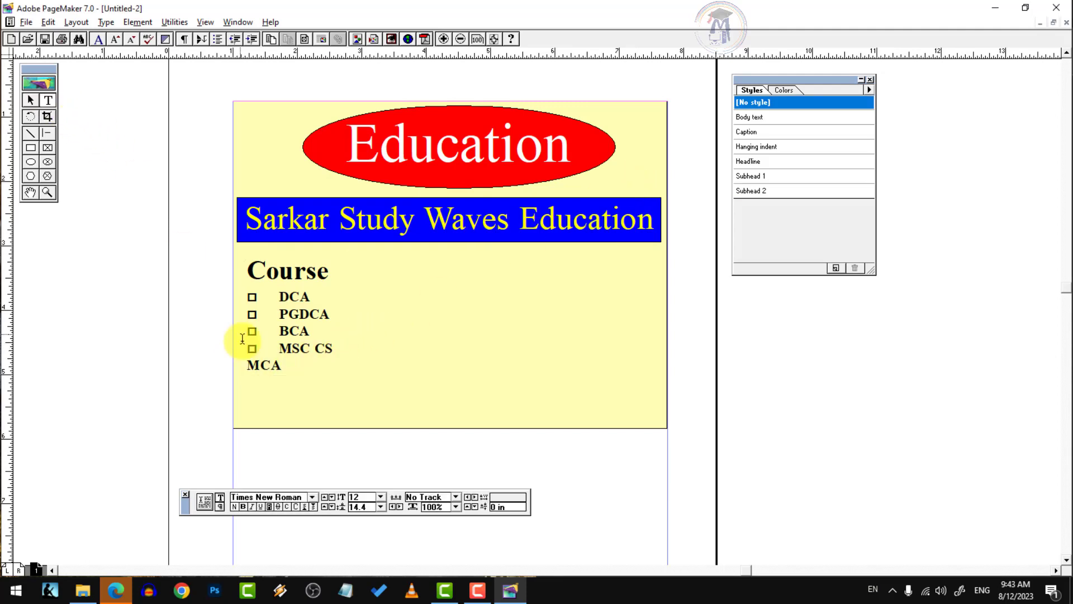
left_click(252, 365)
left_click(174, 21)
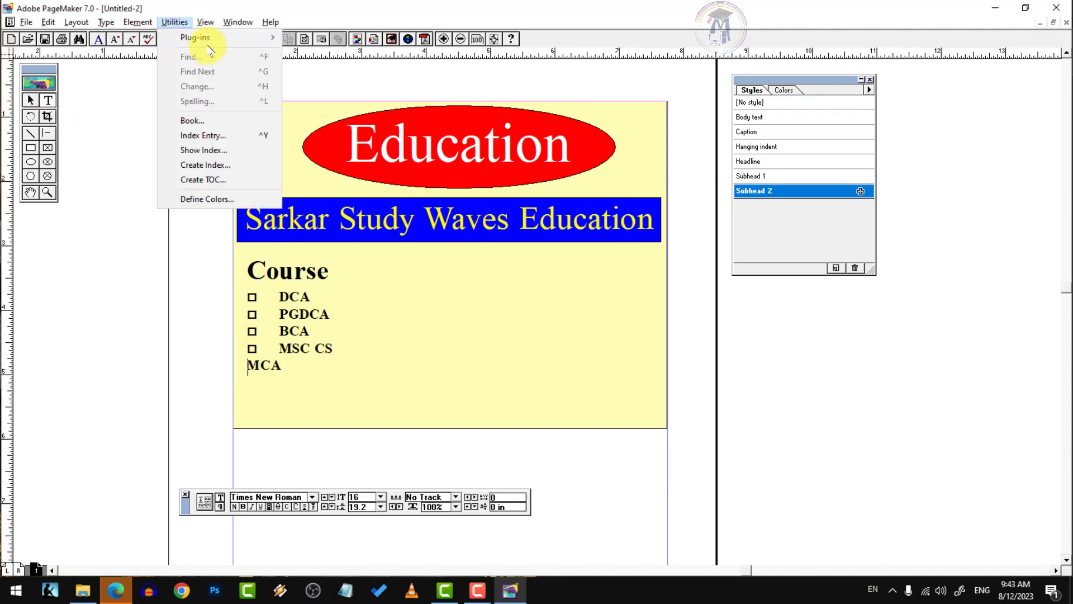
mouse_move(203, 38)
left_click(345, 82)
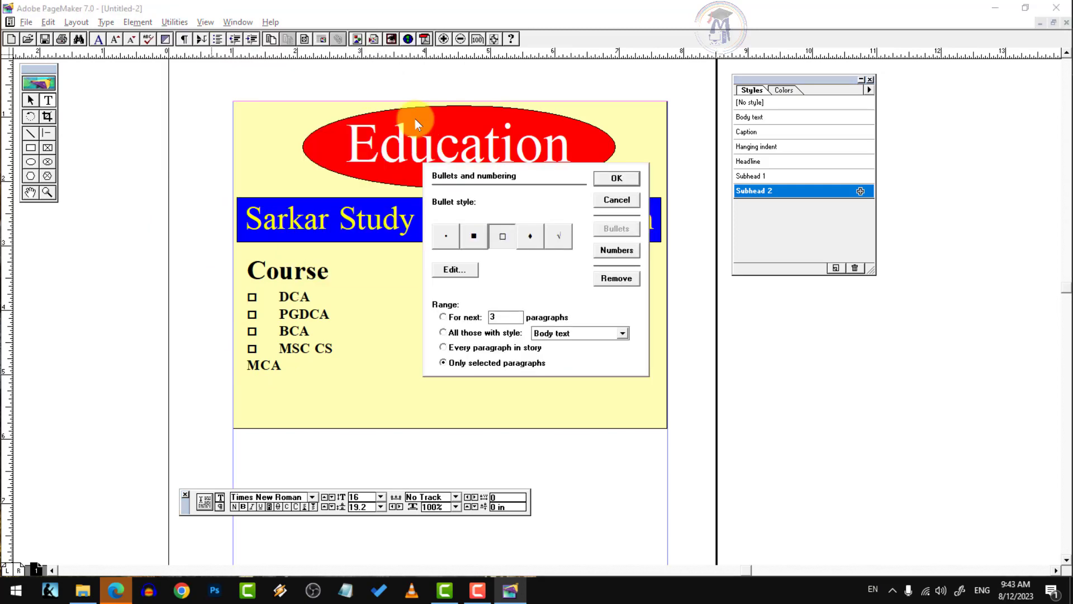
left_click(503, 236)
left_click(617, 179)
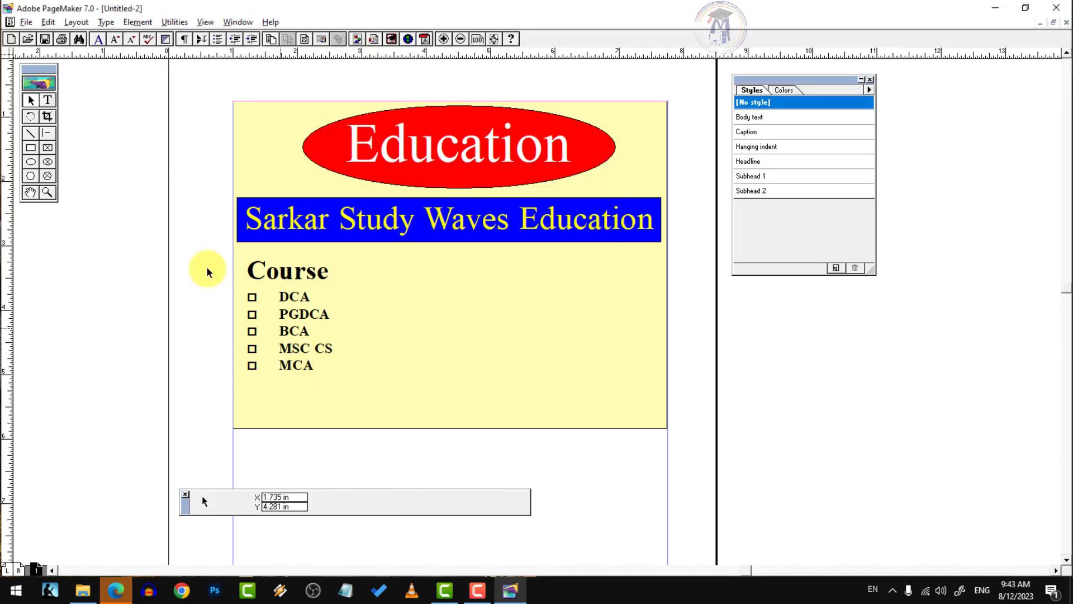
left_click(48, 100)
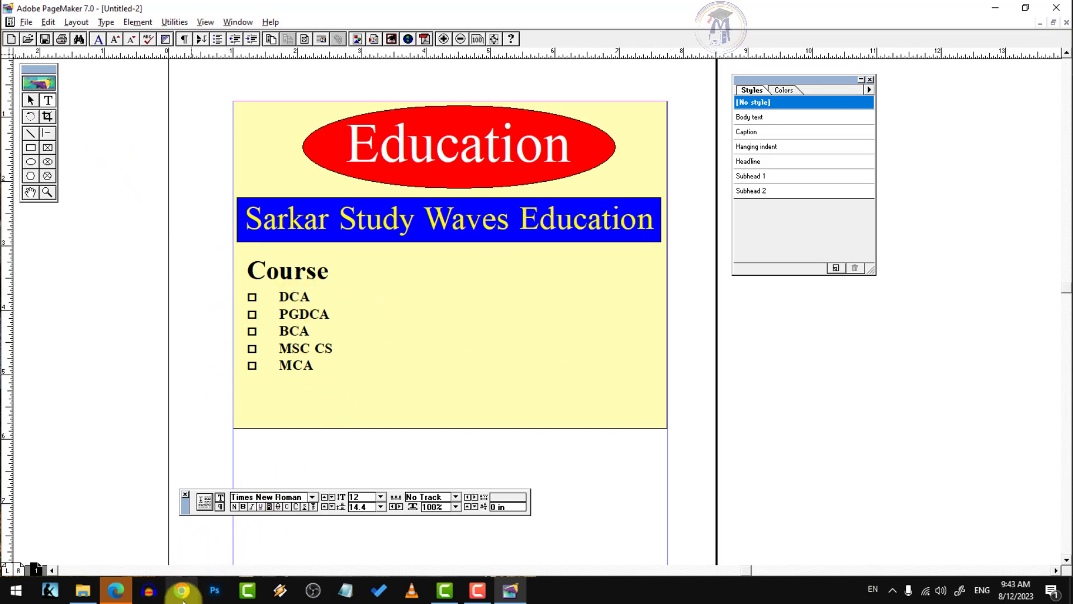
Switch to Chrome, open Google and search for "education" images
left_click(182, 590)
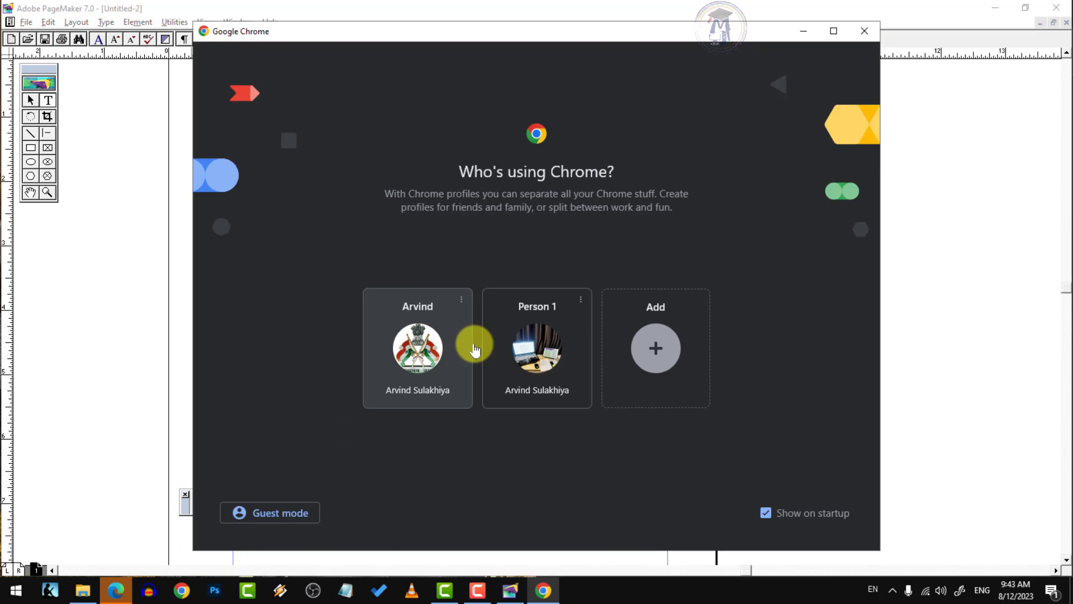
left_click(468, 335)
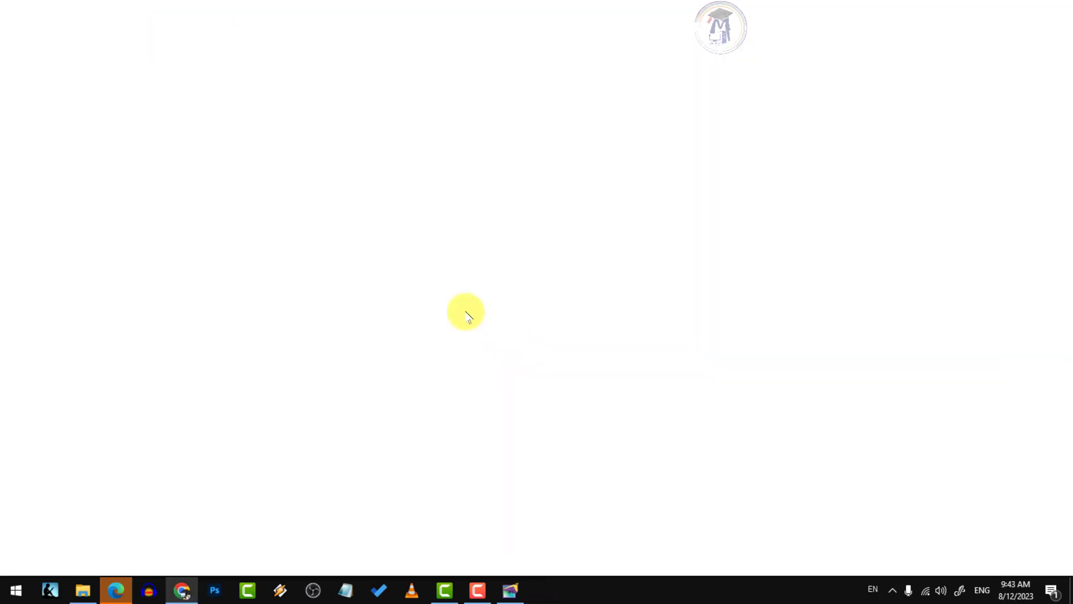
type("go")
key("Return")
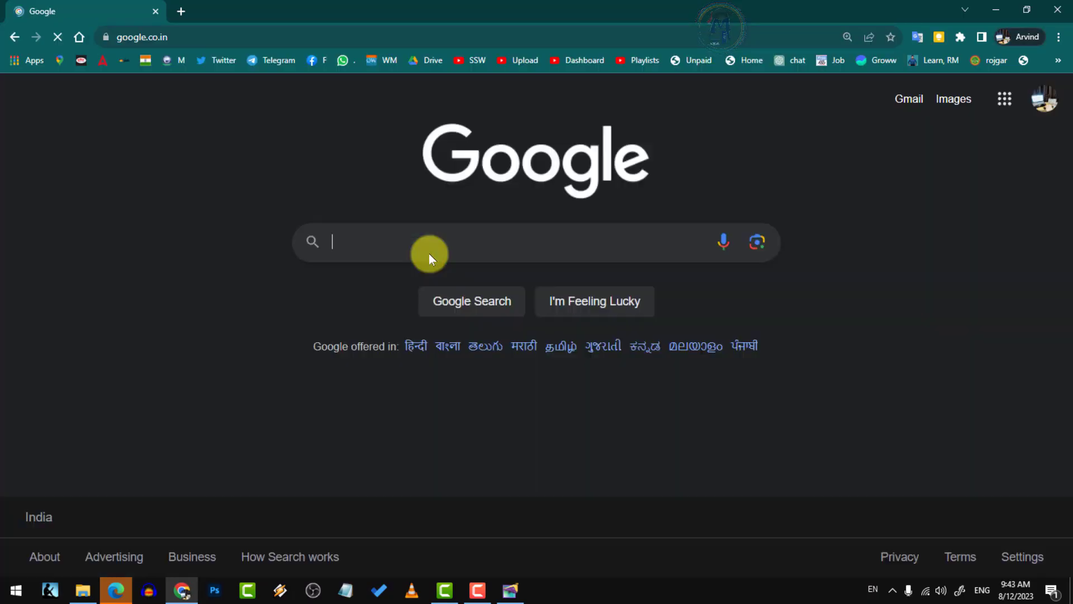
type("education")
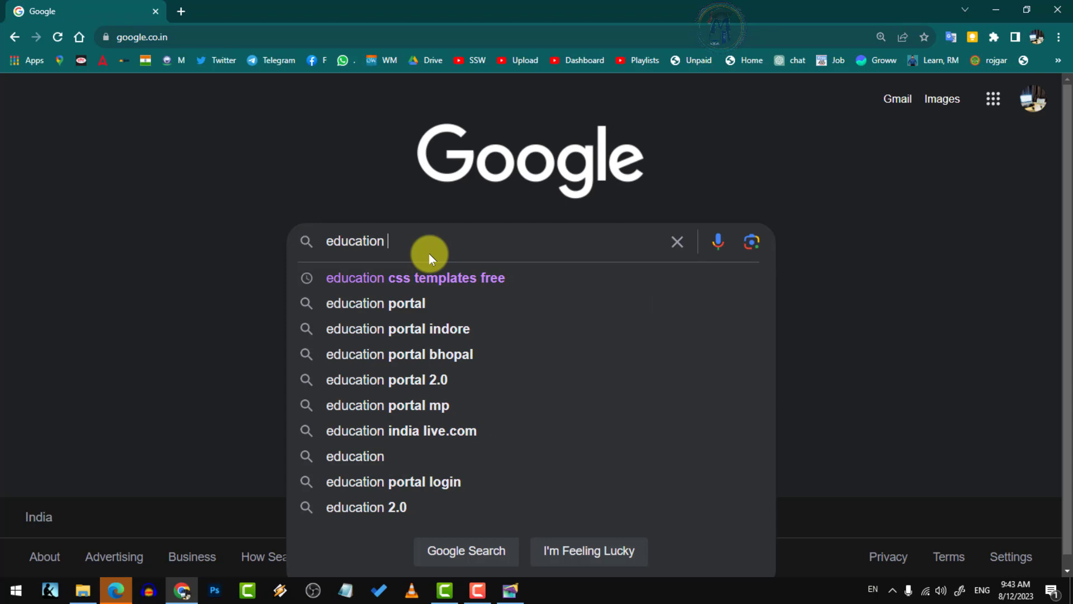
key("Return")
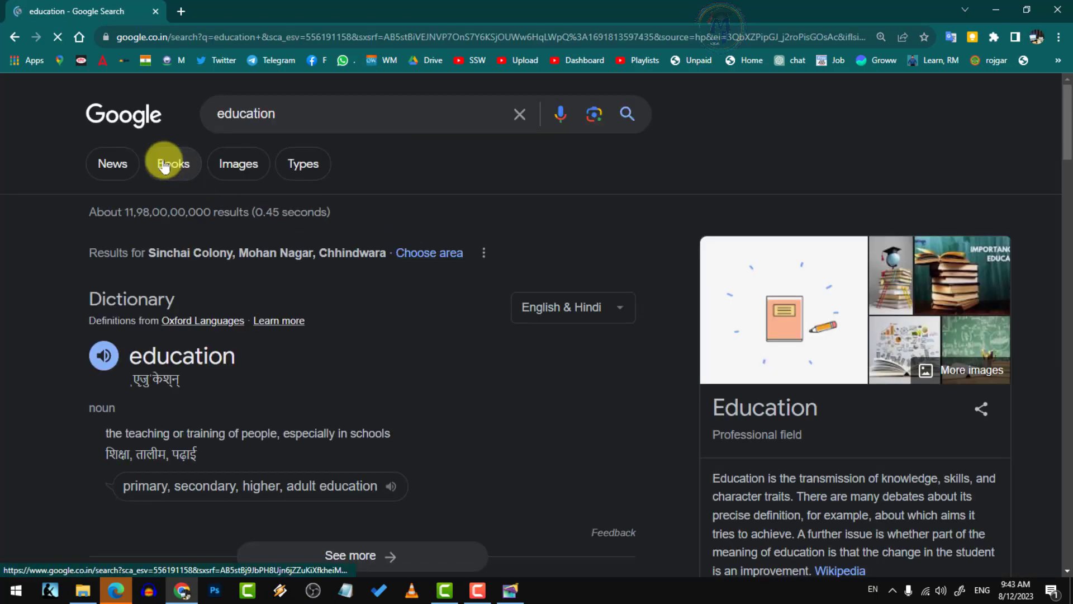
left_click(227, 168)
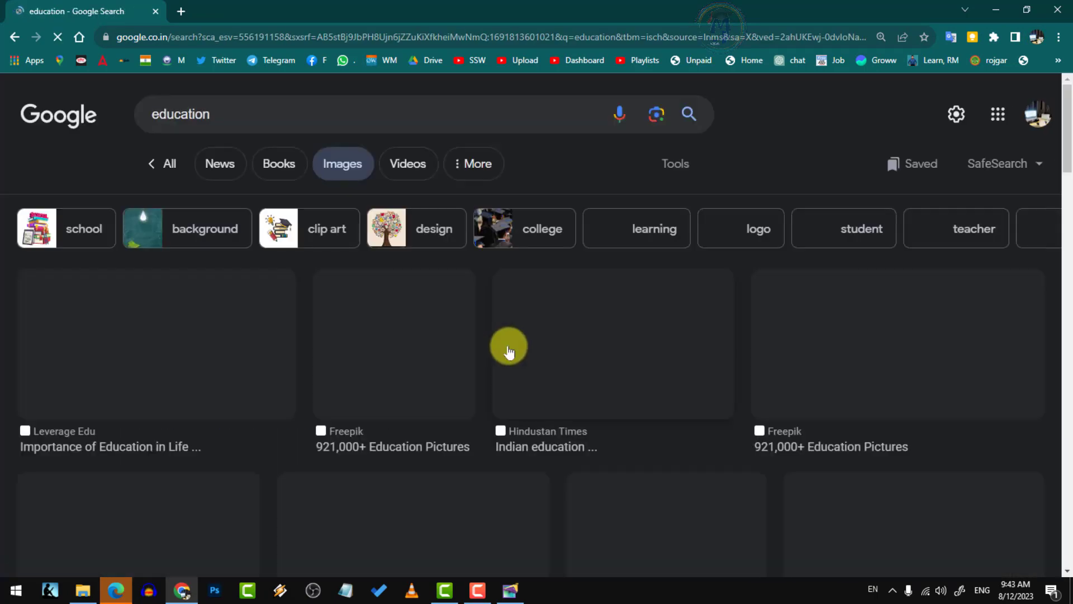
Save the Voices of Youth "Education Hour" picture with the globe and books as educ, a JPEG image, in Downloads
scroll(630, 391, "down", 1)
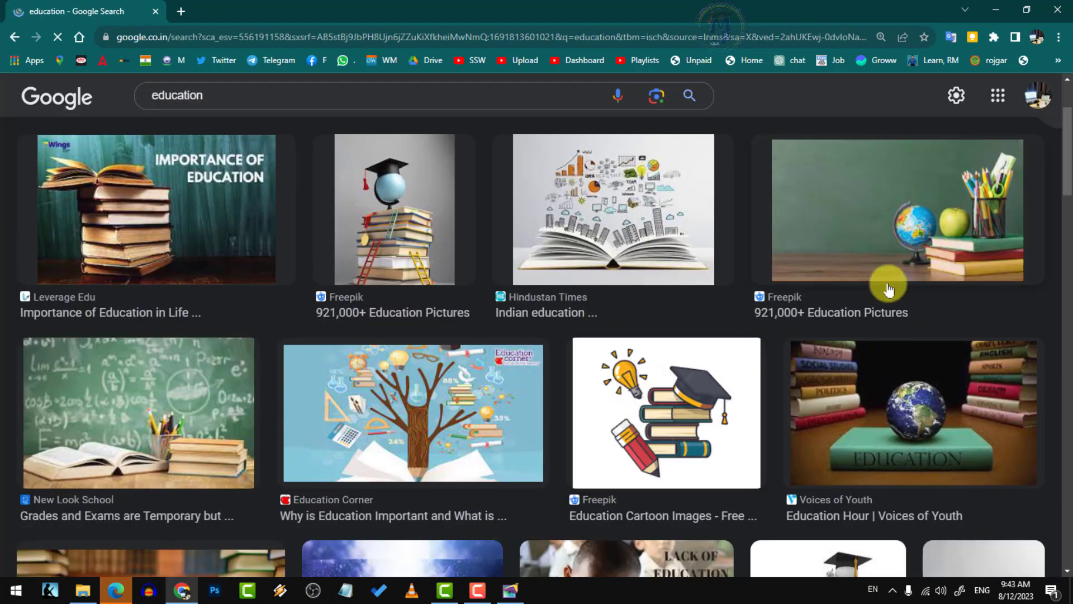
left_click(963, 391)
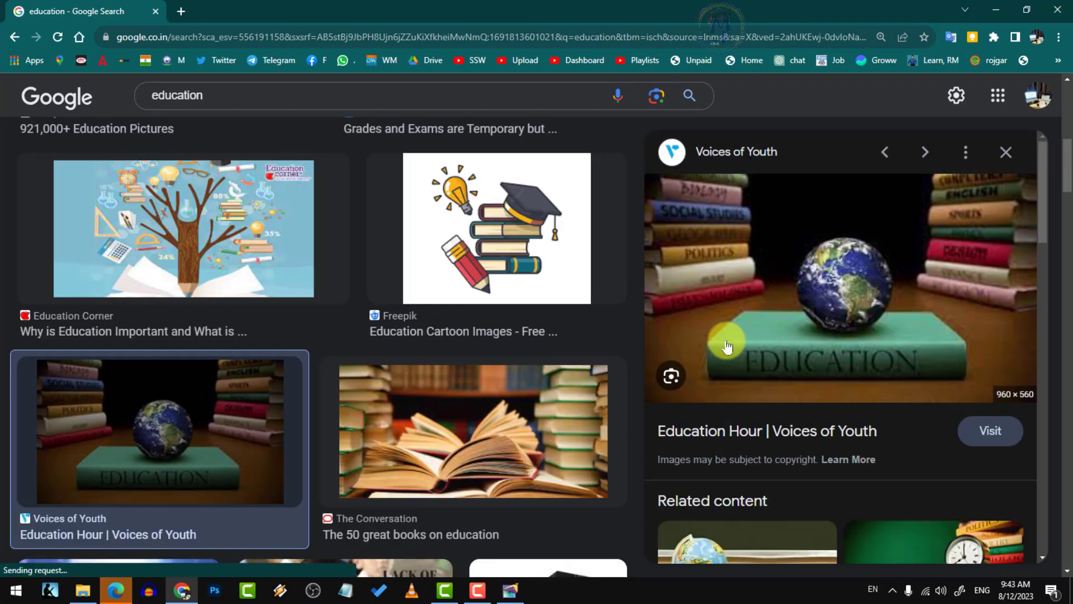
scroll(800, 274, "down", 1)
right_click(803, 268)
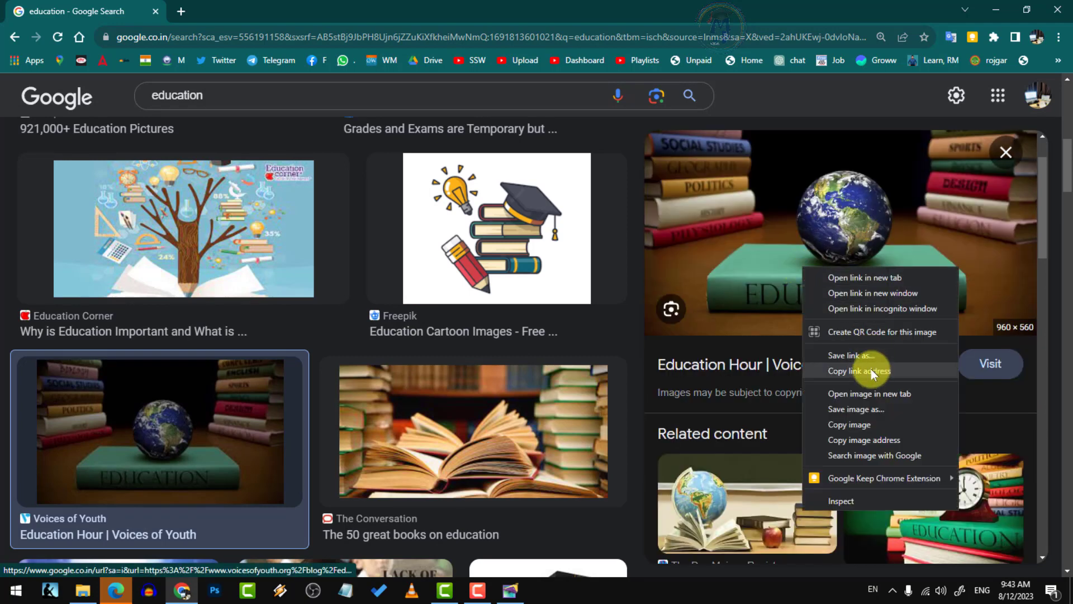
left_click(856, 409)
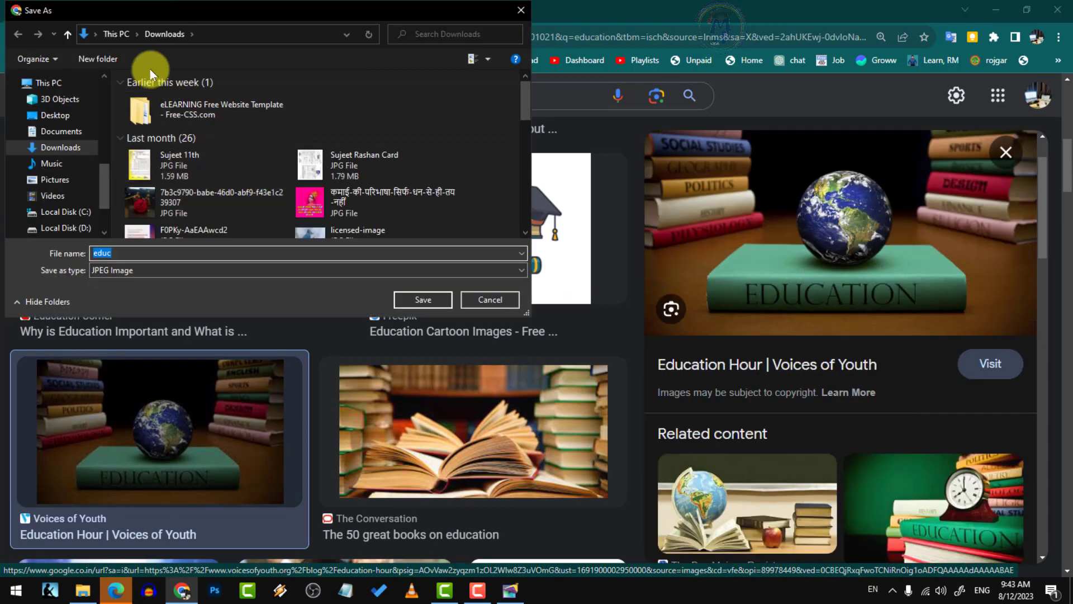
left_click(434, 298)
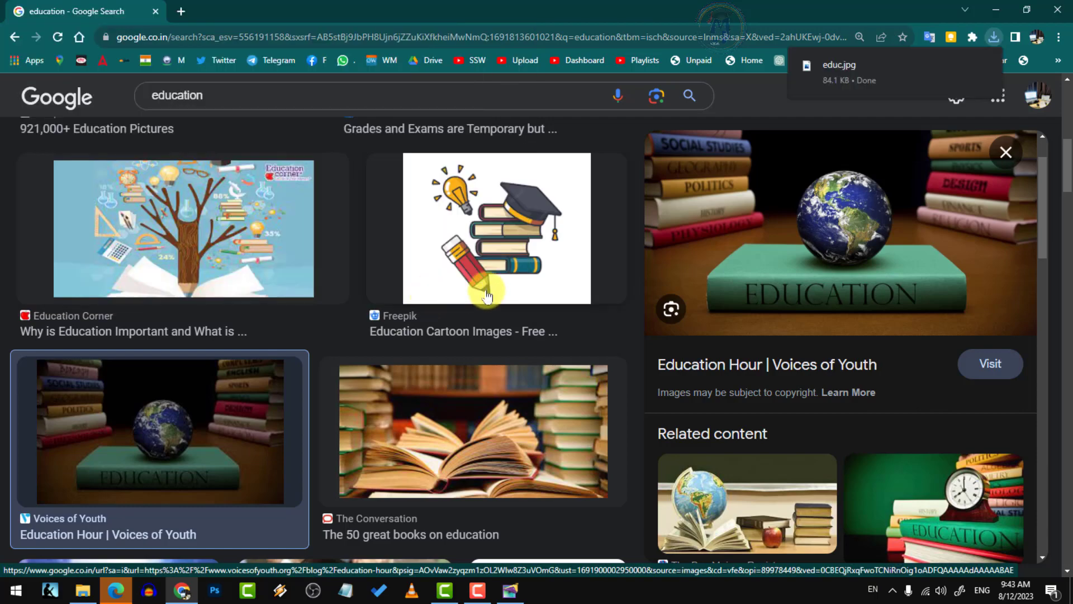
Return to PageMaker and place the downloaded educ picture beside the course list, about 4.72 in wide and 2.07 in high
left_click(510, 593)
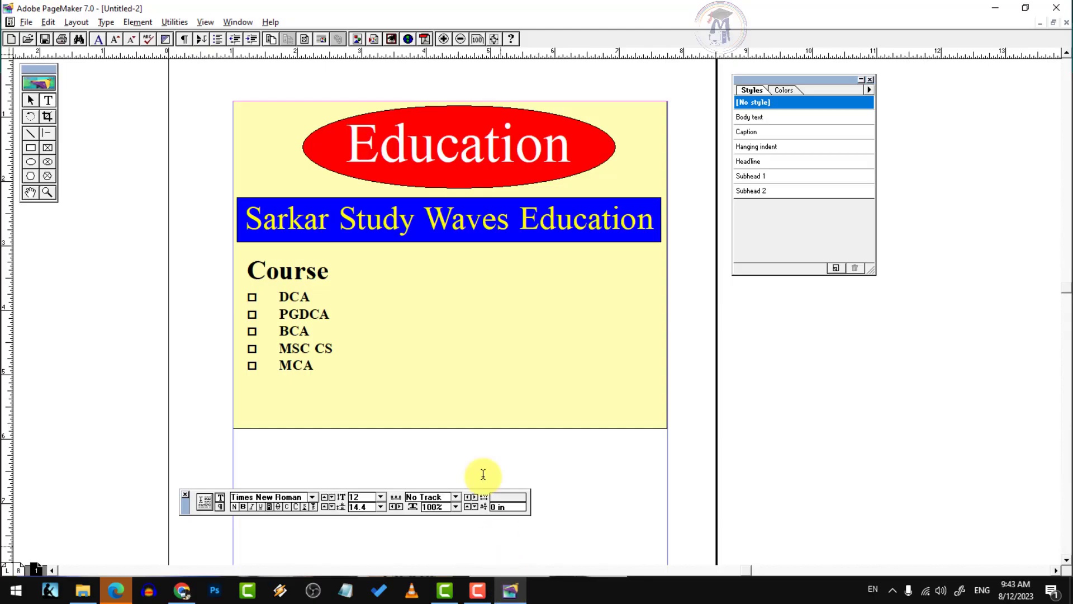
left_click(25, 22)
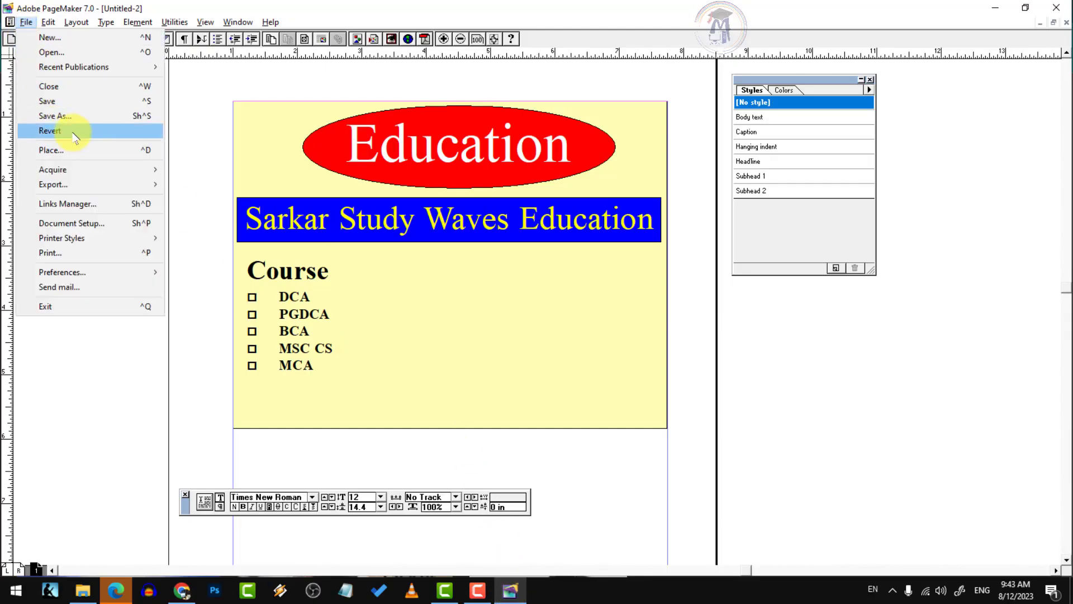
left_click(70, 150)
left_click(68, 122)
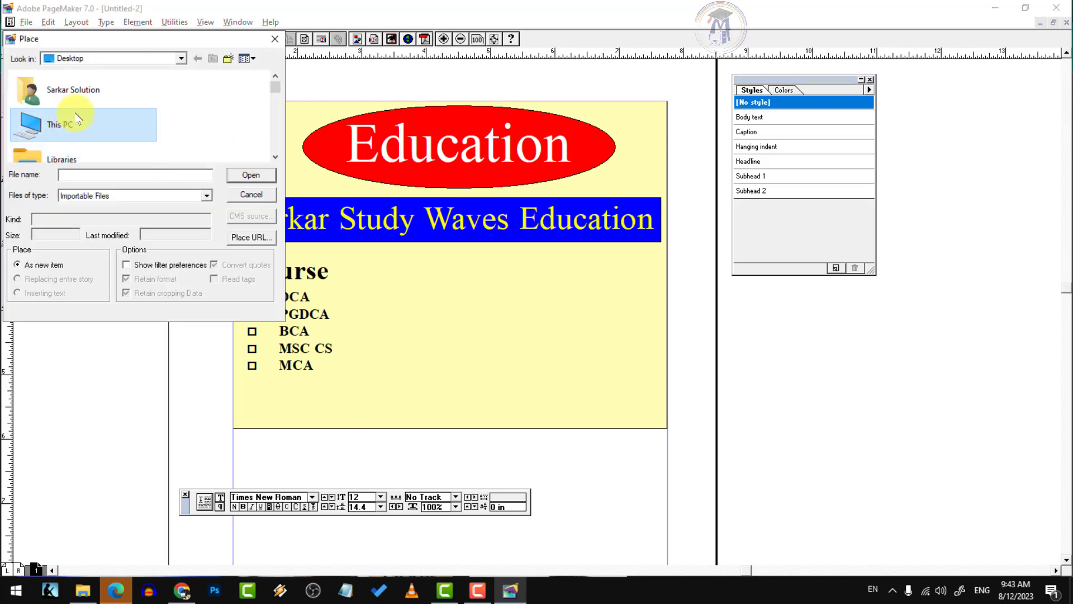
double_click(85, 88)
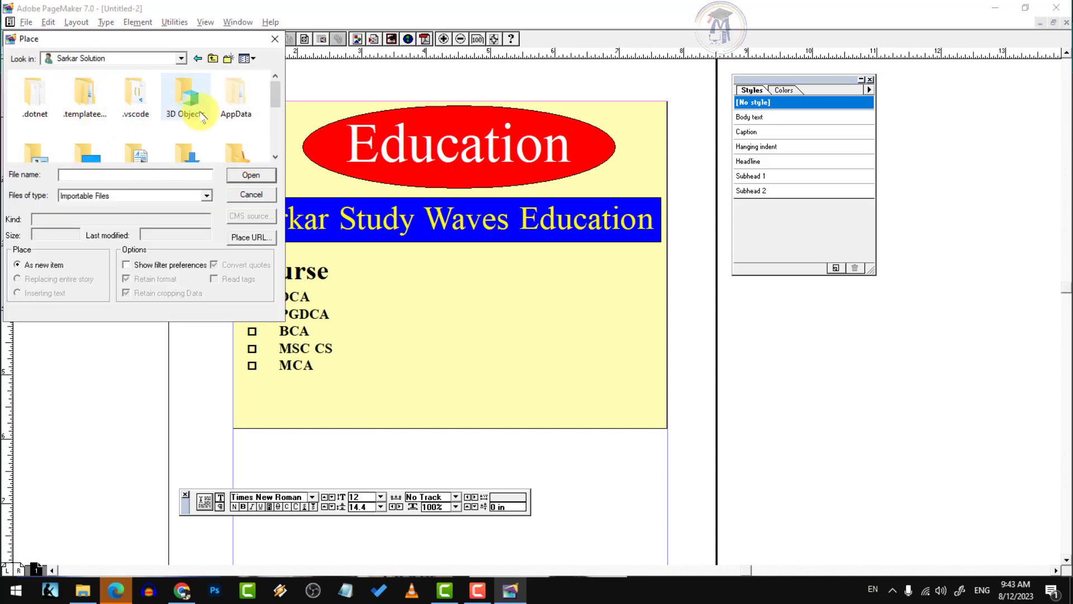
scroll(128, 145, "down", 1)
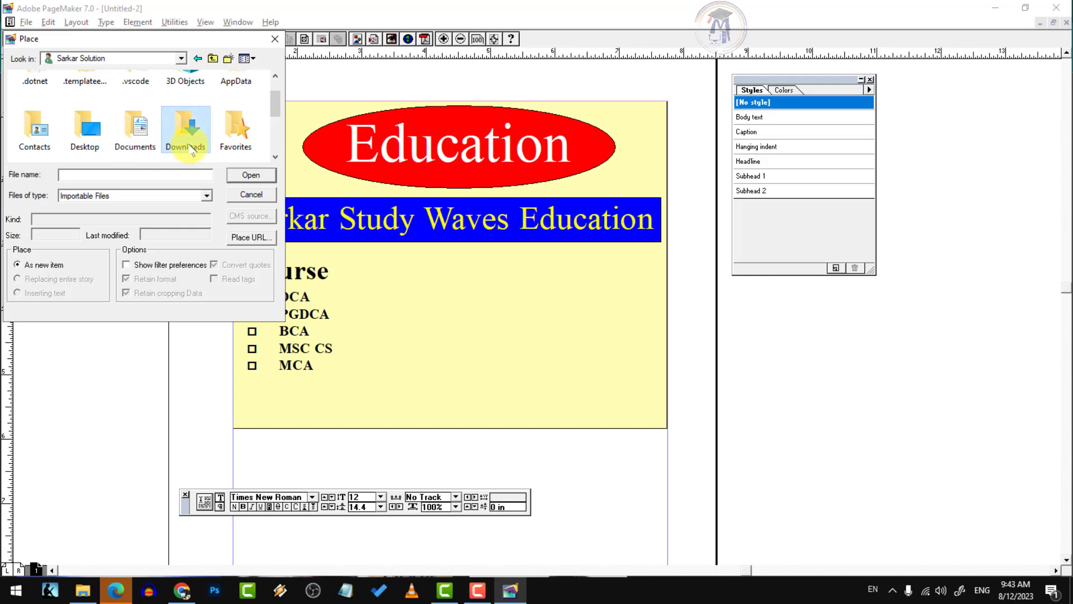
double_click(183, 140)
double_click(43, 106)
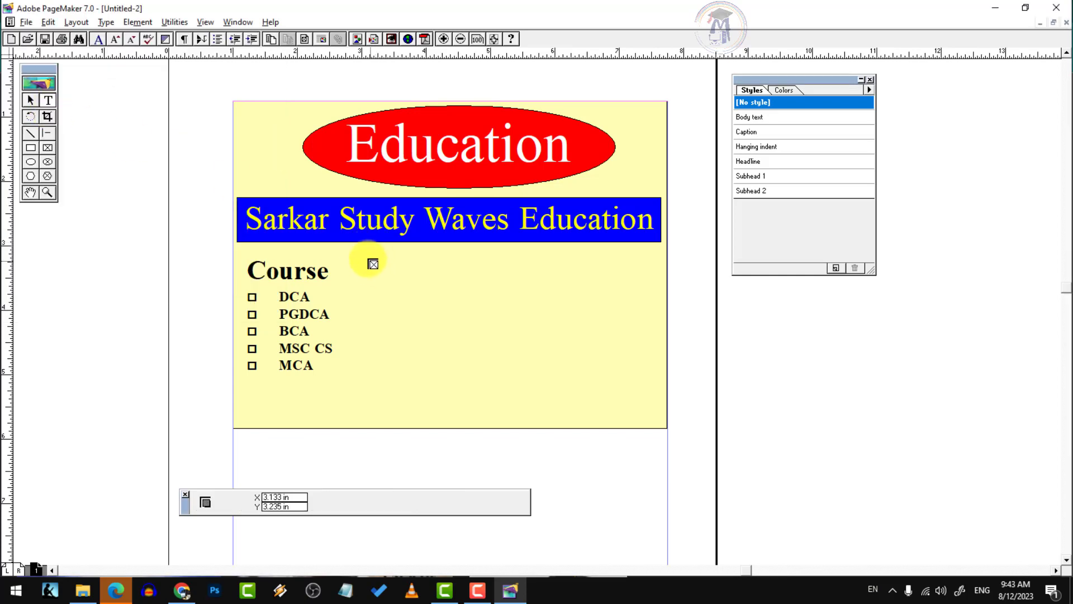
left_click_drag(353, 250, 655, 381)
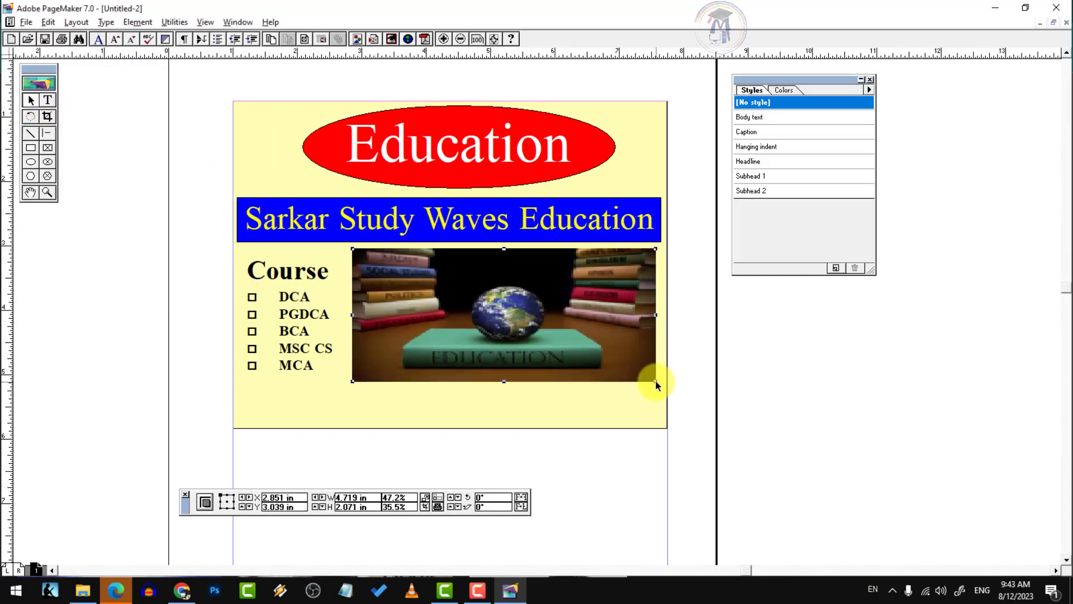
left_click(48, 100)
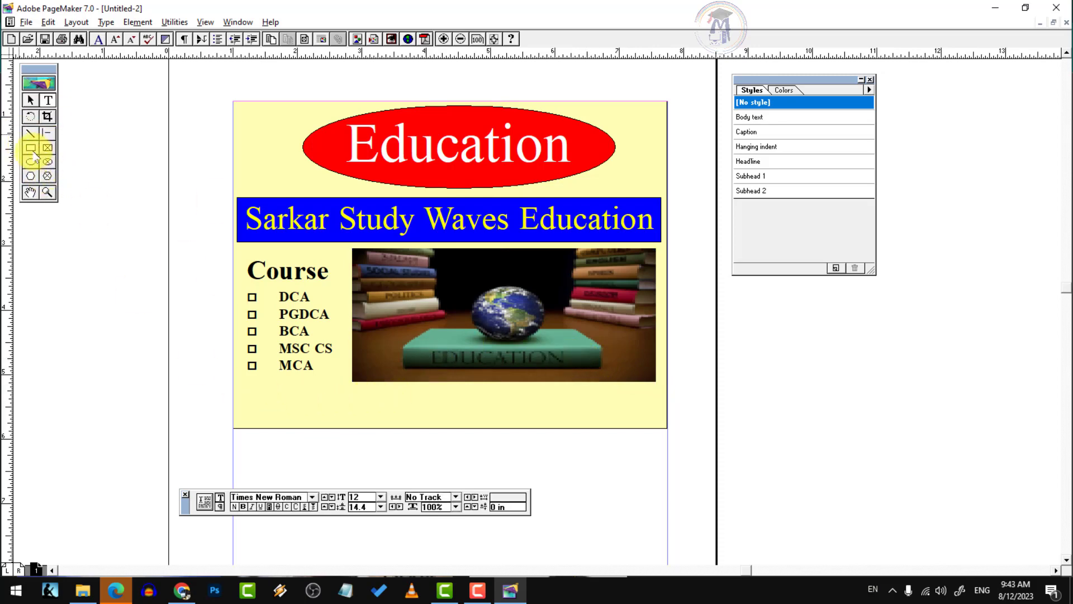
Draw a rectangle with rounded corners across the yellow panel, in the empty strip beneath the course list and picture
double_click(31, 149)
left_click(509, 242)
left_click(588, 239)
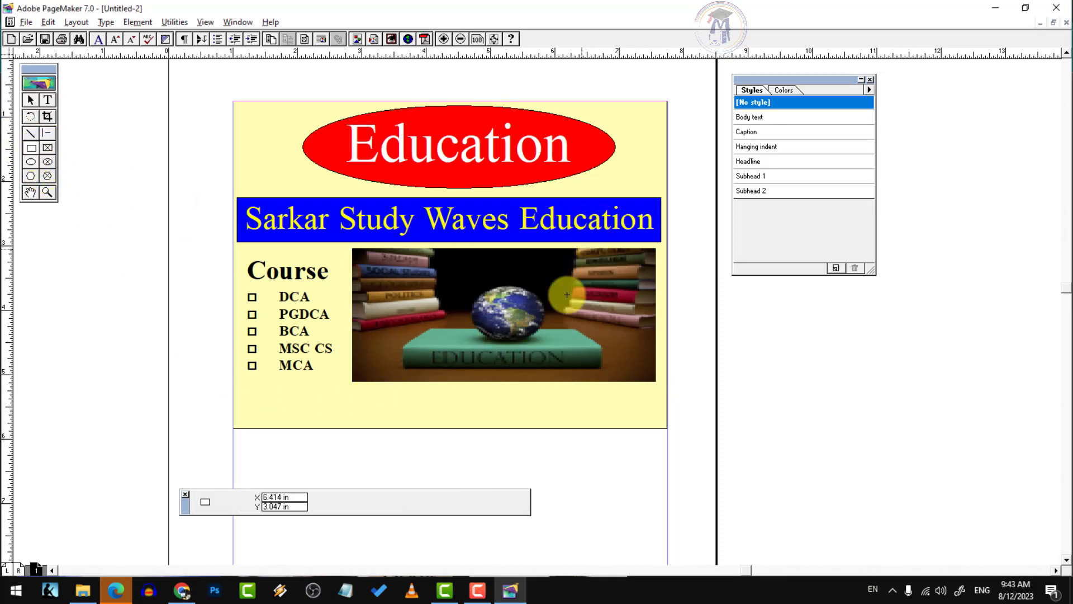
key("ctrl+2")
key("ctrl+1")
key("ctrl+2")
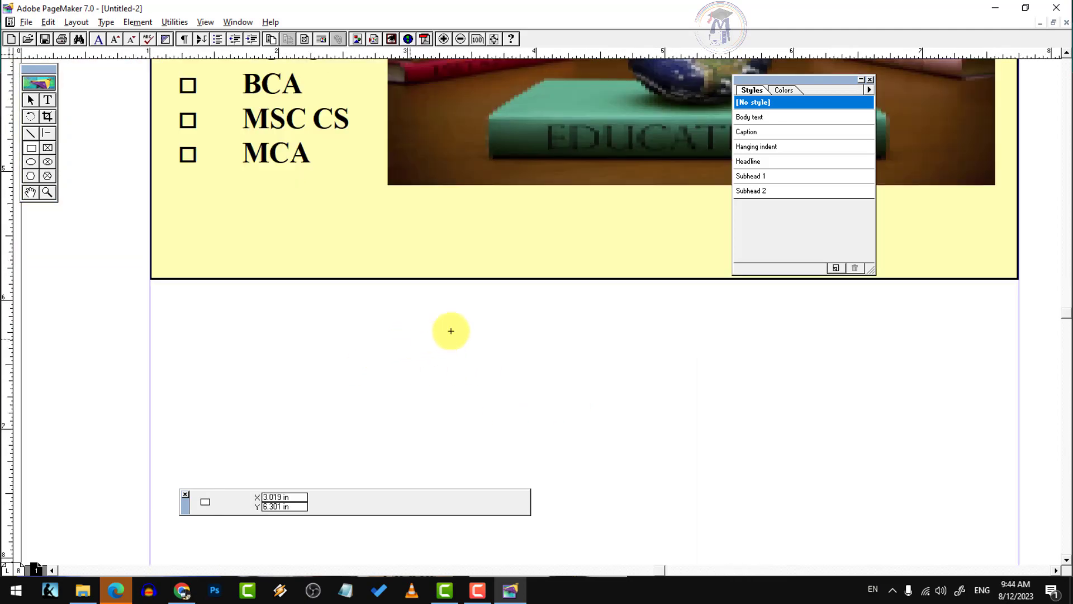
left_click_drag(810, 80, 895, 366)
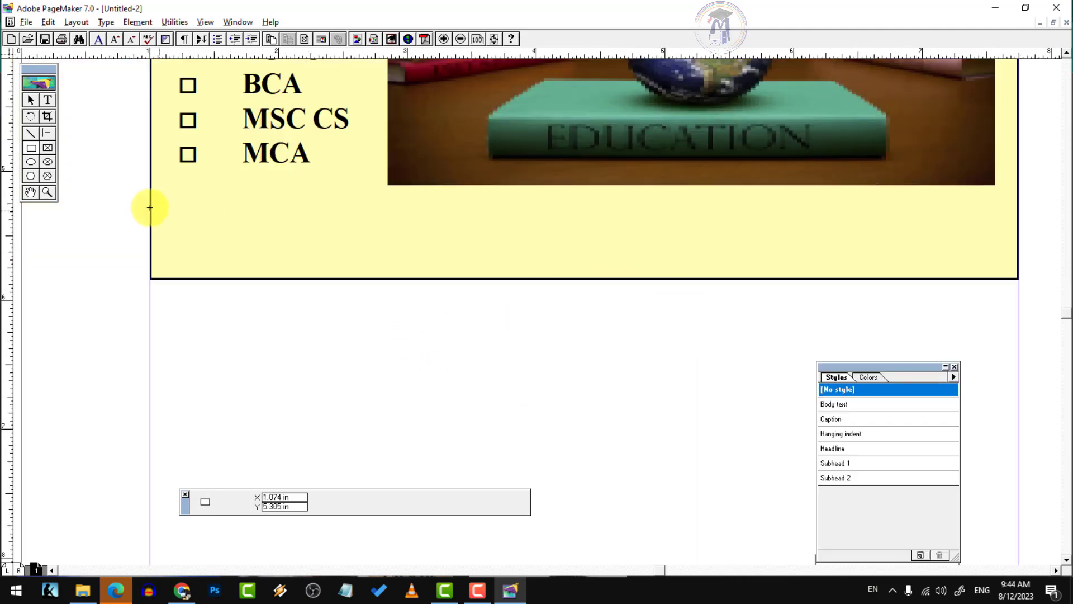
left_click_drag(166, 202, 1005, 271)
Add the text line "Follow- Telegram, Youtube" in a text block spanning the inside of the rounded rectangle
left_click(48, 99)
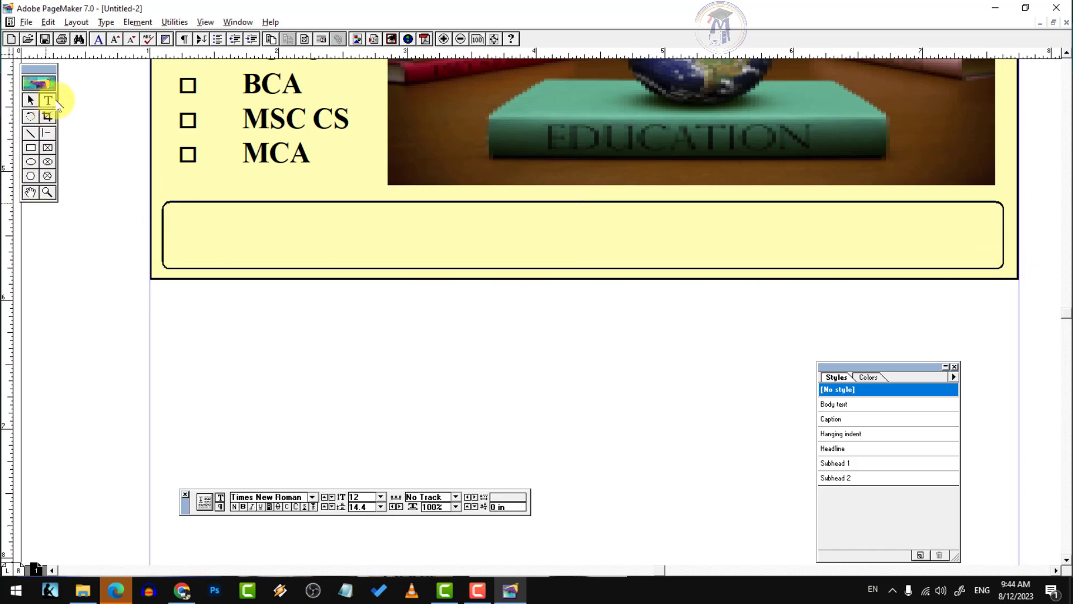
left_click_drag(172, 216, 993, 255)
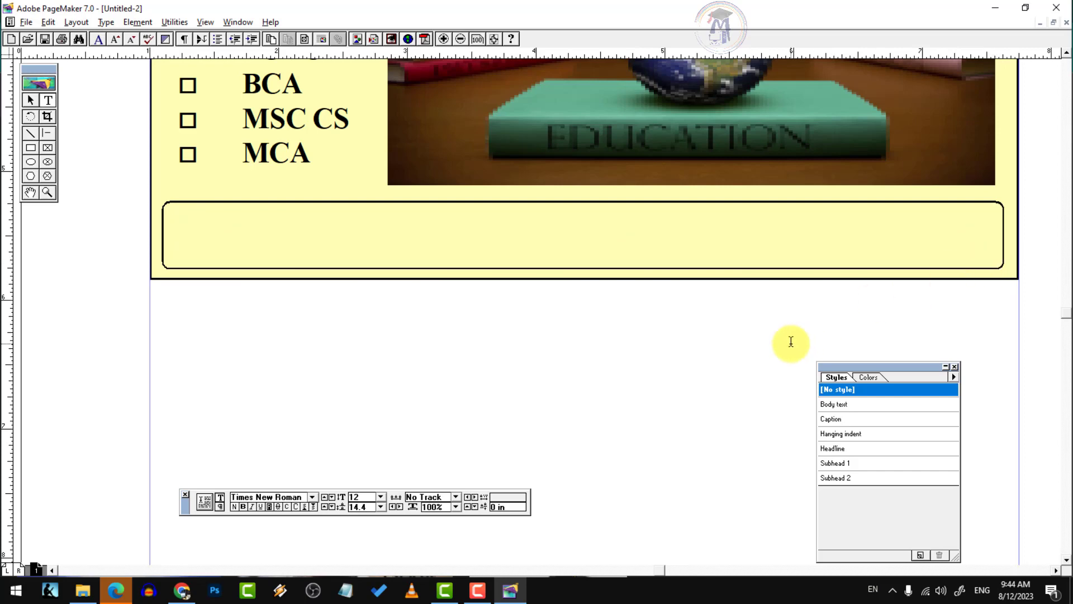
type("Follow-")
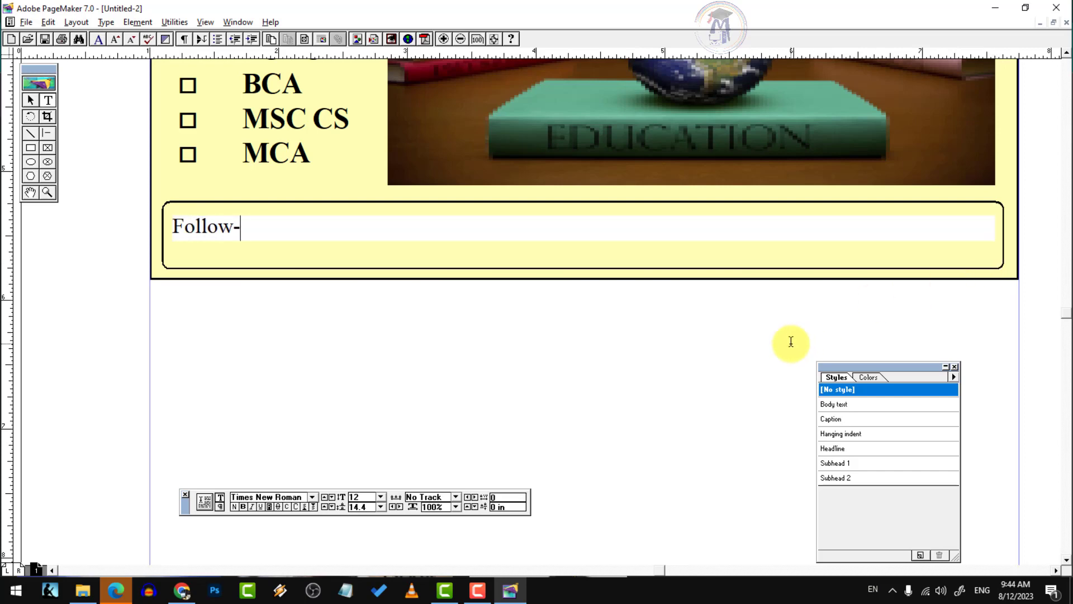
type(" Telegram, ")
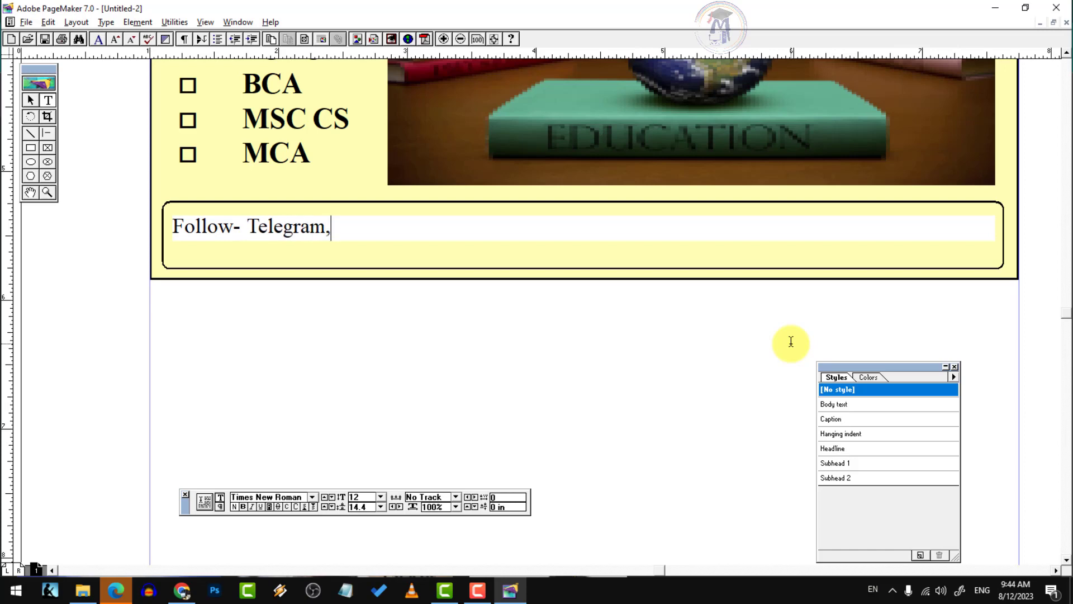
type("Youtube")
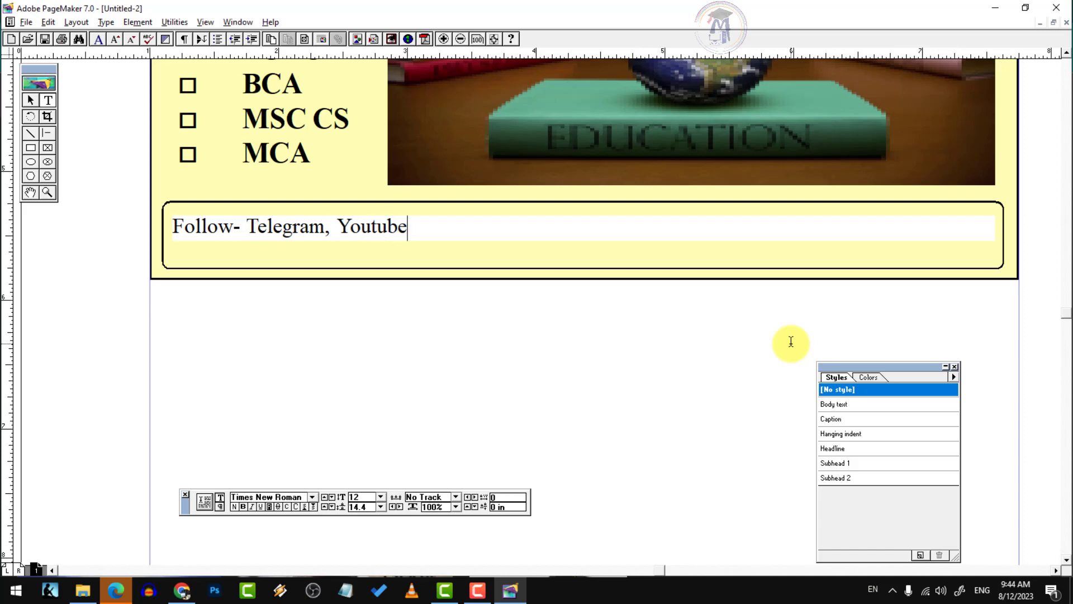
Enlarge the whole follow line to 25 pt and shift its text block up to fit inside the rounded rectangle
key("ctrl+a")
key("ctrl+alt+shift+period")
key("ctrl+alt+shift+period")
key("ctrl+alt+shift+period")
key("ctrl+alt+shift+period")
key("ctrl+alt+shift+period")
key("ctrl+alt+shift+period")
key("ctrl+alt+shift+period")
key("ctrl+alt+shift+period")
key("ctrl+alt+shift+period")
key("ctrl+alt+shift+period")
key("ctrl+alt+shift+period")
key("ctrl+alt+shift+period")
key("ctrl+alt+shift+period")
key("ctrl+alt+shift+period")
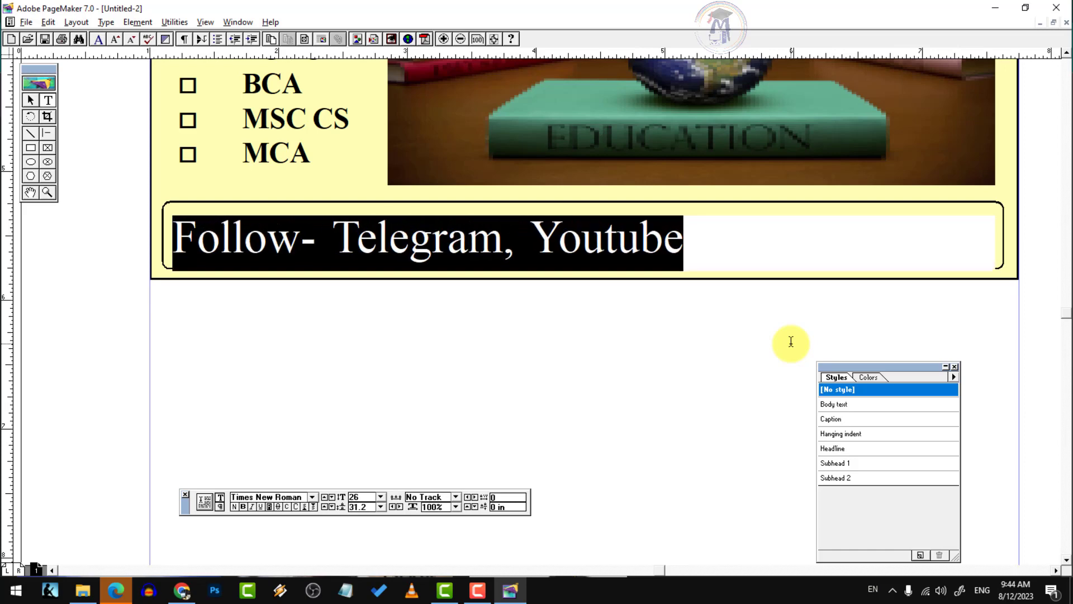
left_click(31, 100)
left_click(329, 247)
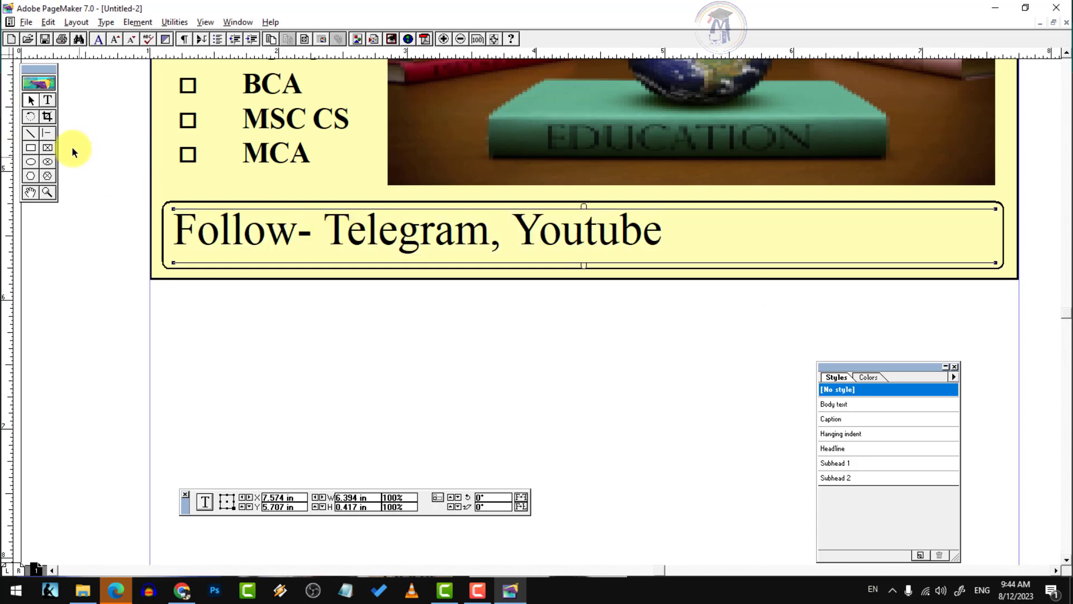
Centre the "Follow- Telegram, Youtube" line within its text block
left_click(48, 101)
triple_click(338, 239)
key("ctrl+shift+c")
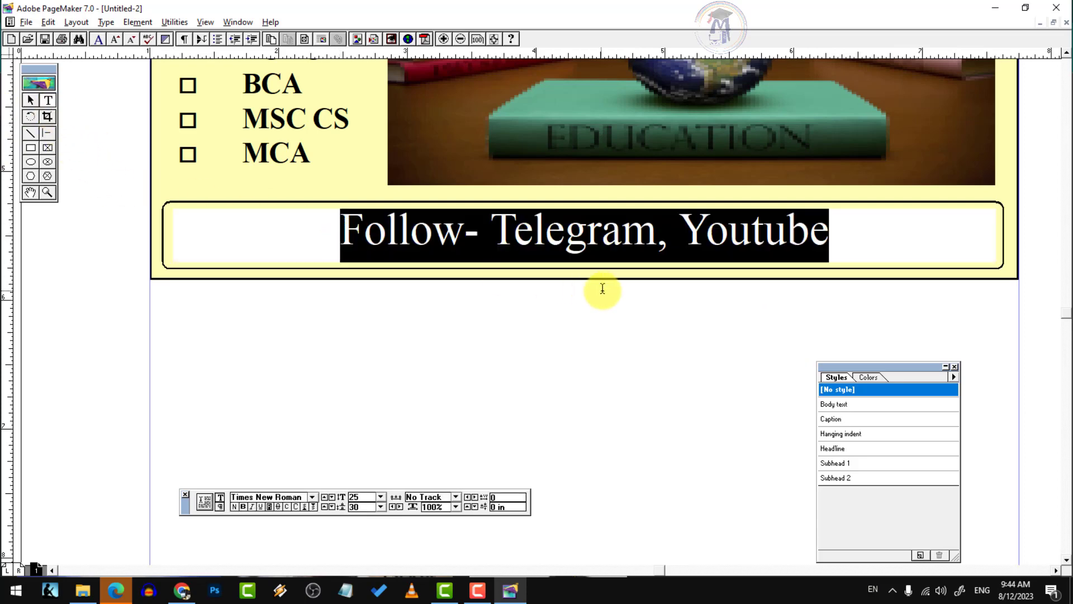
Colour the entire "Follow- Telegram, Youtube" line Magenta
left_click(601, 289, "ctrl+alt")
left_click(652, 285, "ctrl")
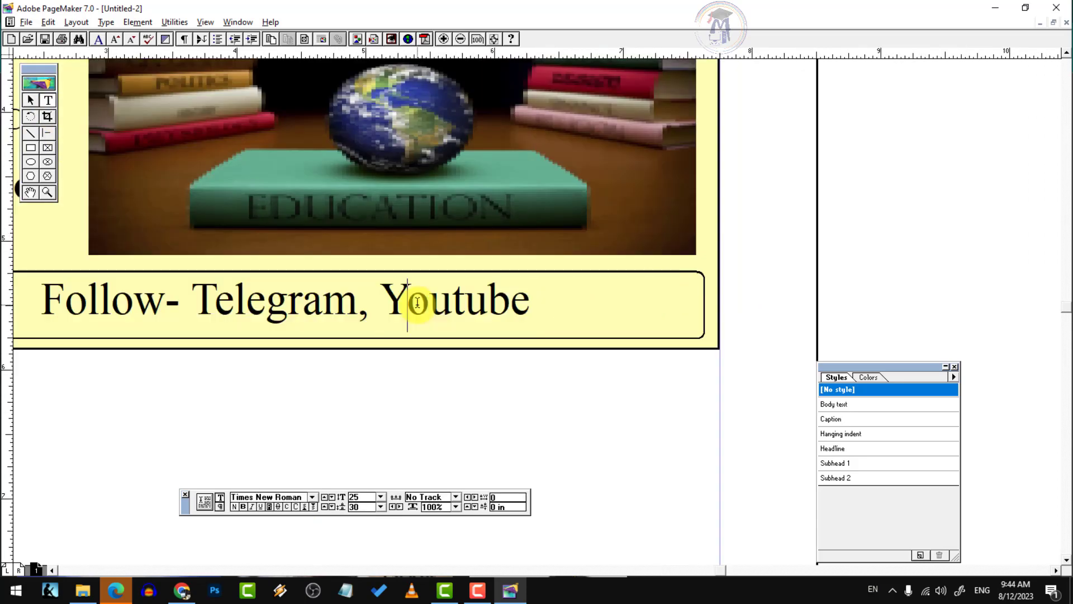
triple_click(414, 305)
left_click(870, 376)
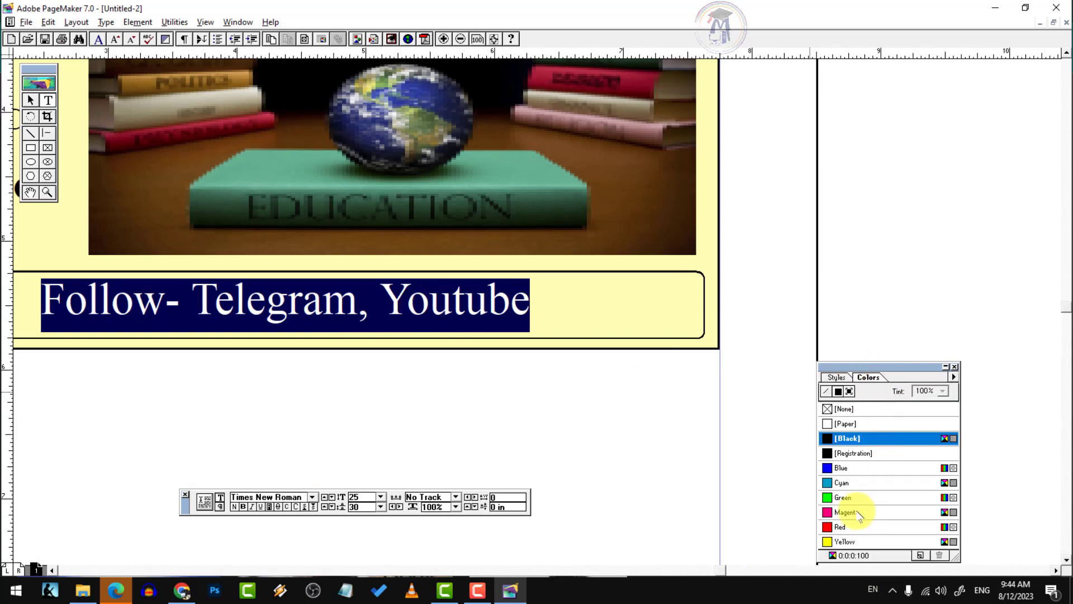
left_click(850, 512)
left_click(364, 305)
left_click(31, 100)
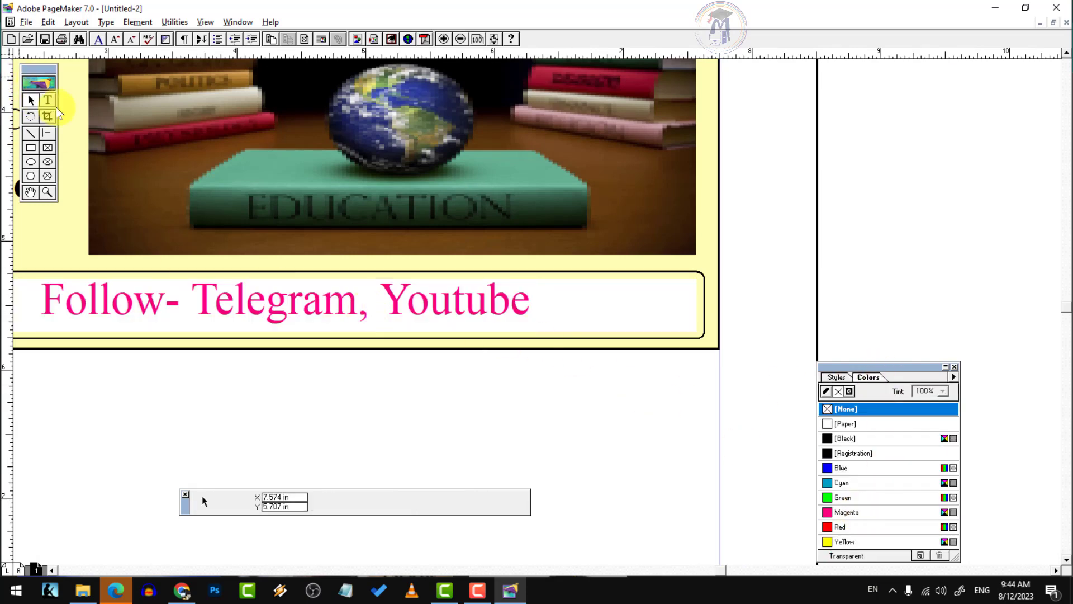
left_click(463, 228, "ctrl+alt")
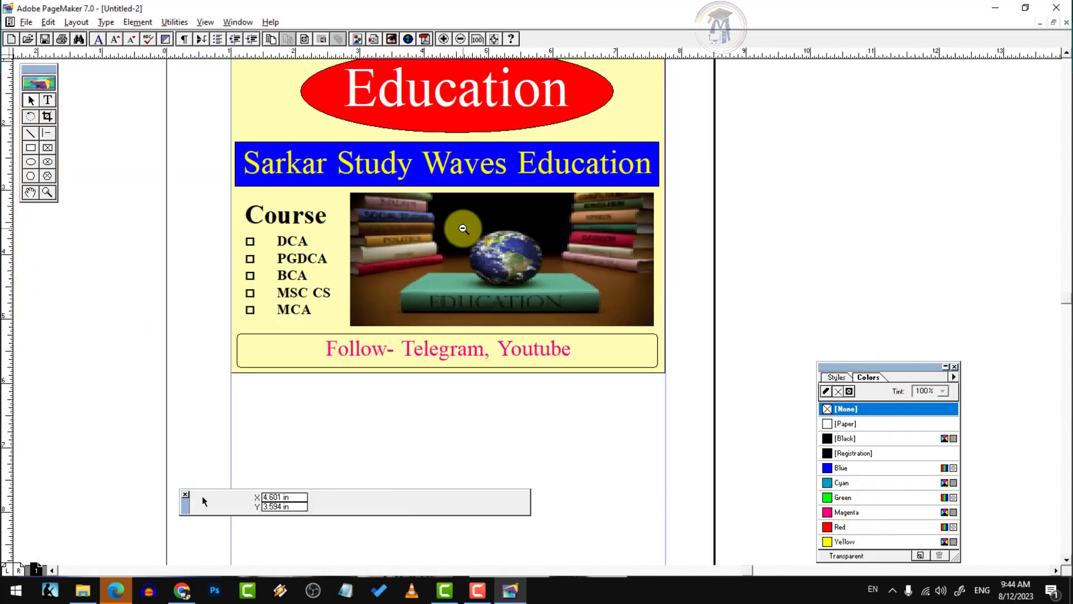
left_click(585, 225, "ctrl+alt")
left_click(546, 321, "ctrl")
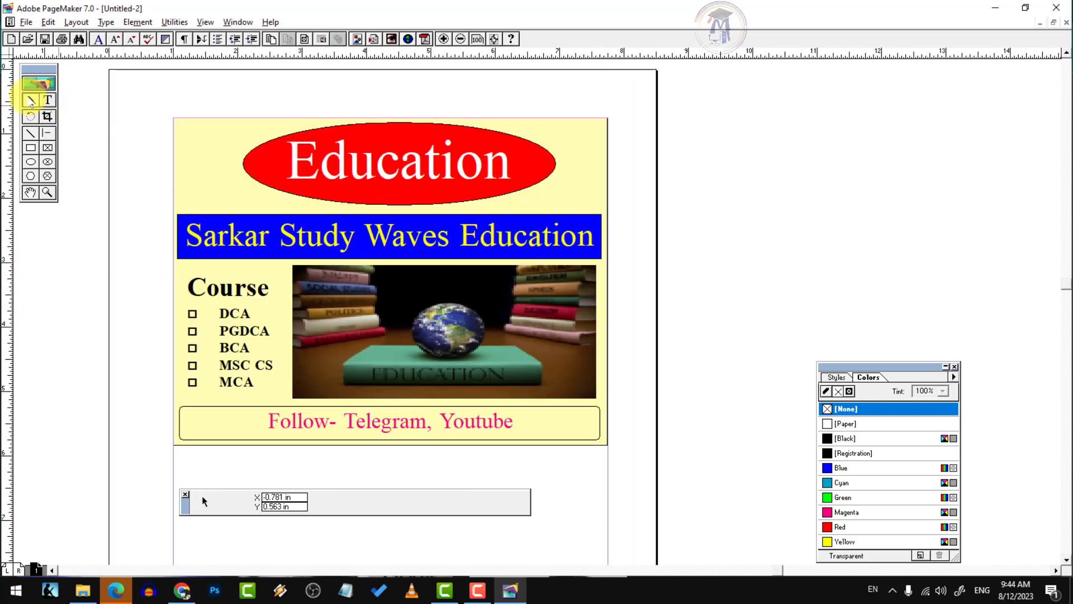
left_click(30, 100)
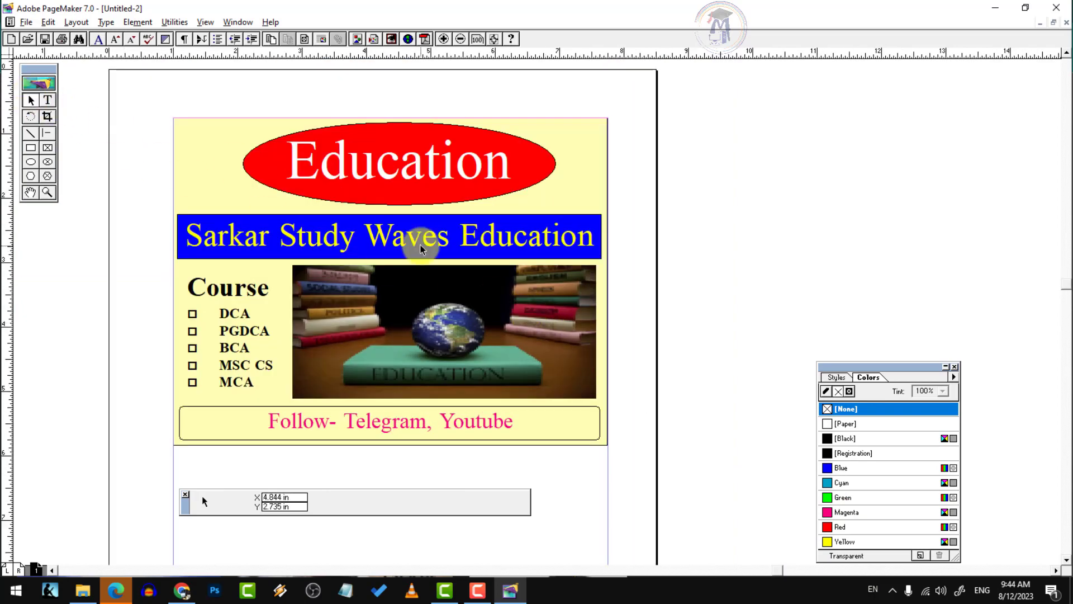